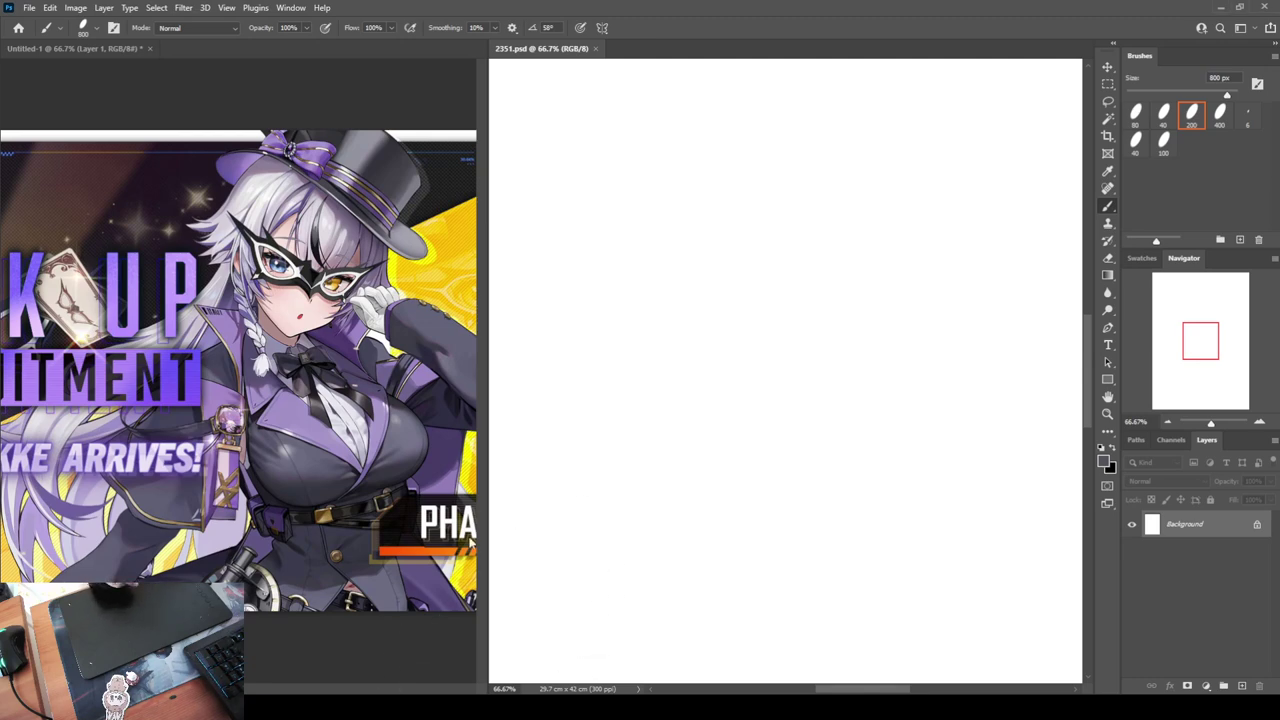
Select the 6 px brush, then shift the reference illustration and give the blank 2351.psd canvas more width
click(1247, 116)
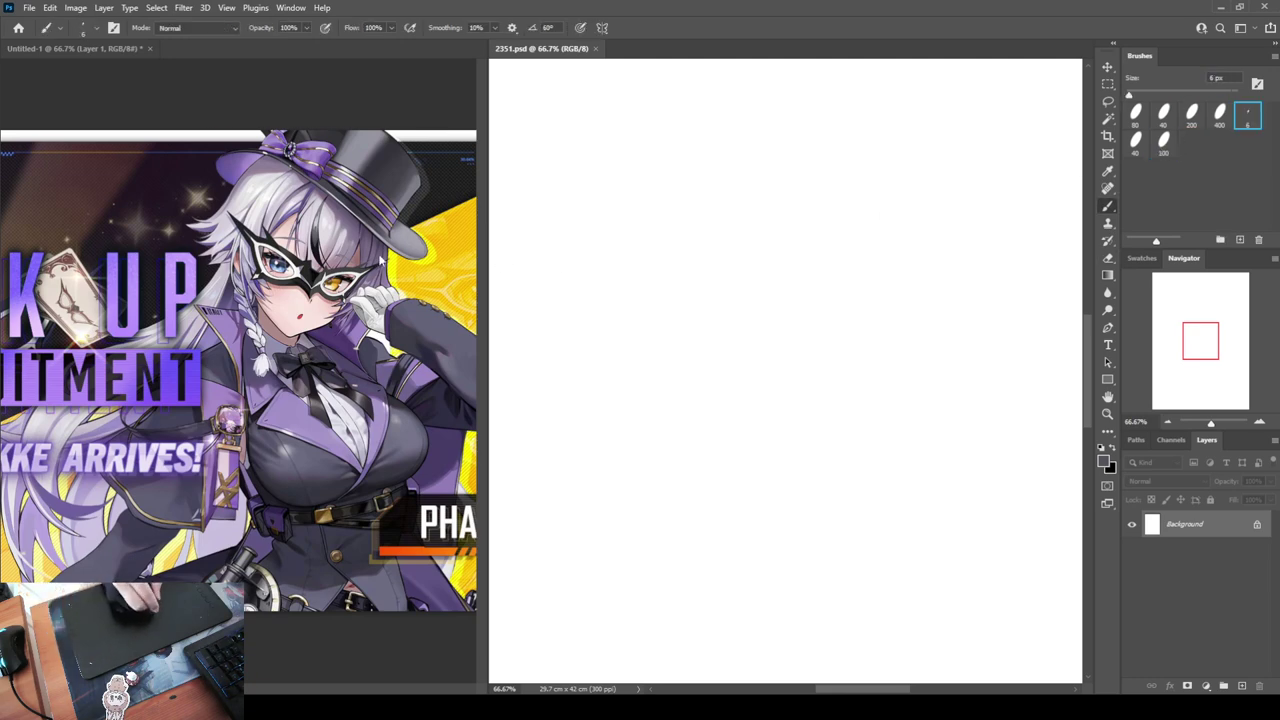
click(443, 281)
drag(428, 322, 395, 329)
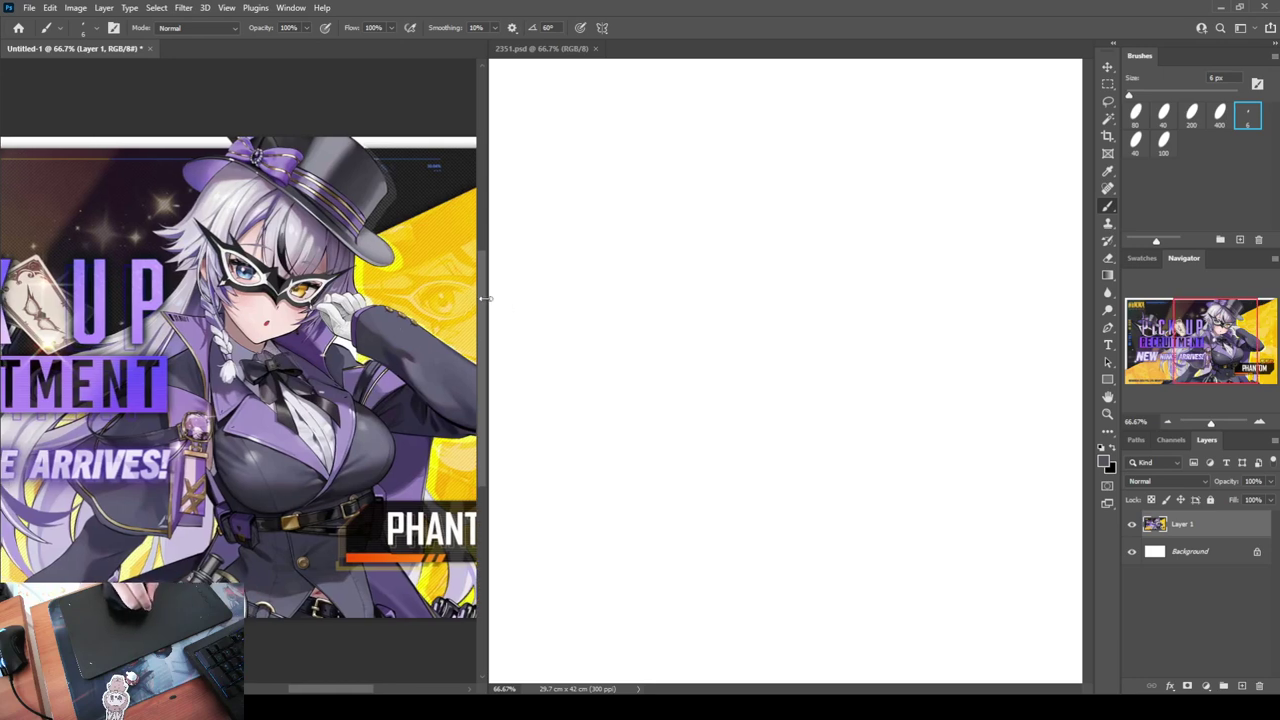
drag(489, 302, 443, 304)
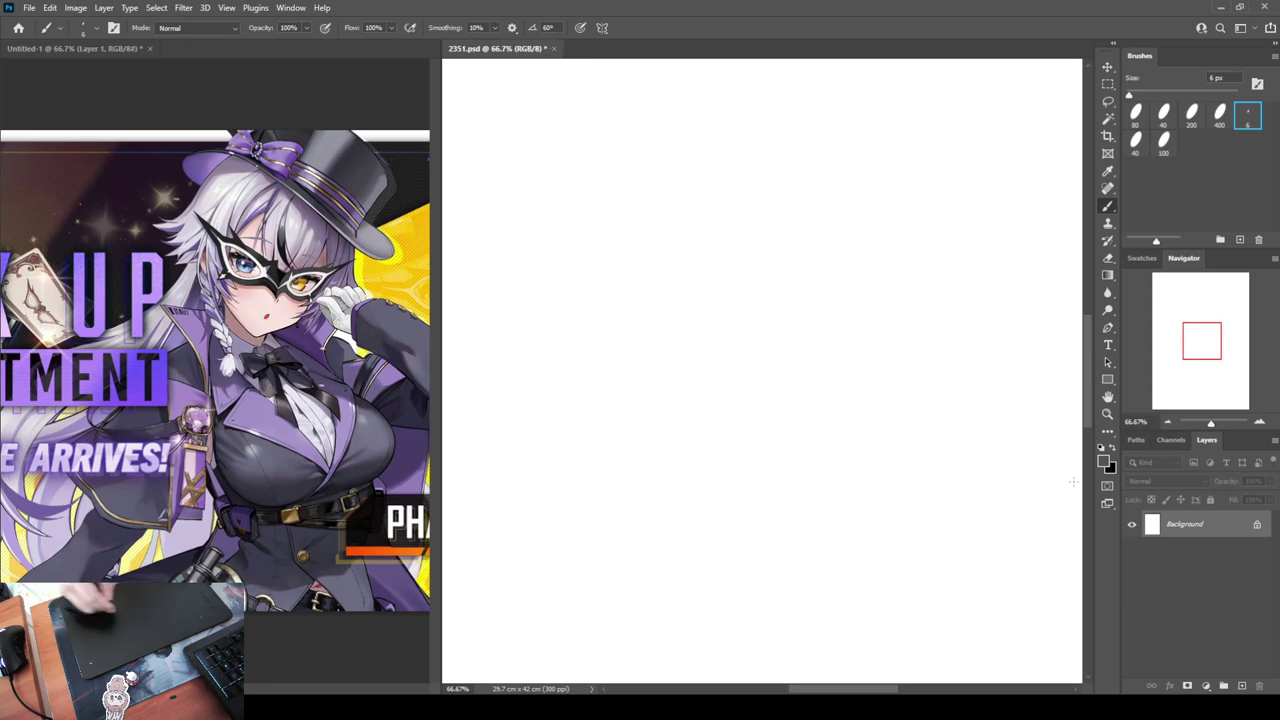
Add a new layer to 2351.psd and set the brush opacity to 80%, clearing the test scribble
click(1241, 686)
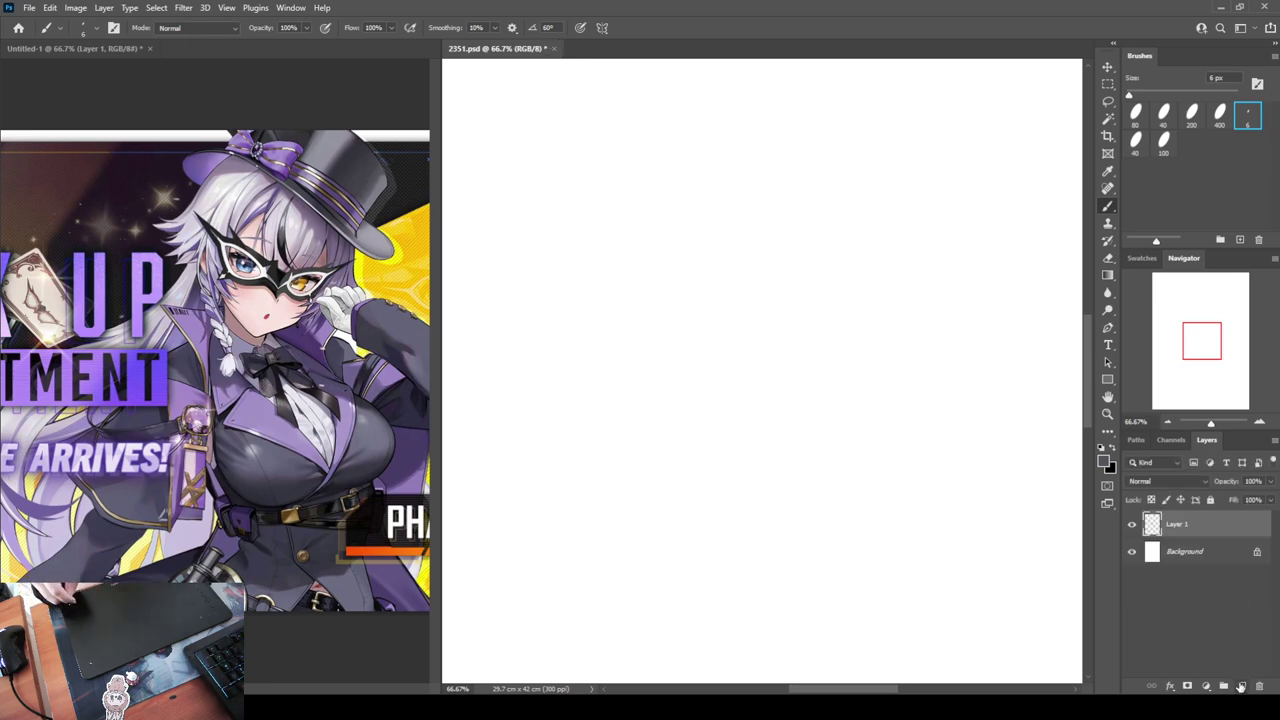
click(1142, 258)
mouse_move(669, 219)
mouse_down()
mouse_move(689, 243)
mouse_move(664, 299)
mouse_up()
key(e)
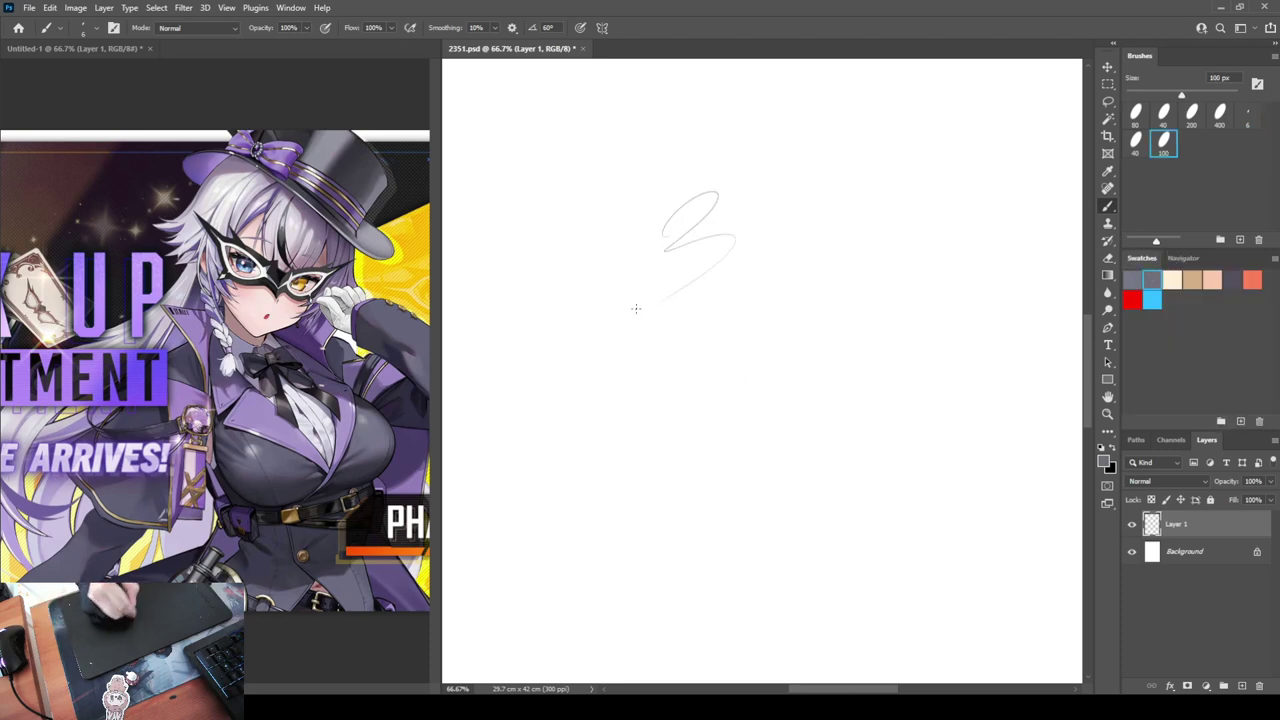
mouse_move(721, 264)
mouse_down()
mouse_move(675, 264)
mouse_move(647, 231)
mouse_move(670, 205)
mouse_move(731, 229)
mouse_move(689, 257)
mouse_up()
key(b)
key(8)
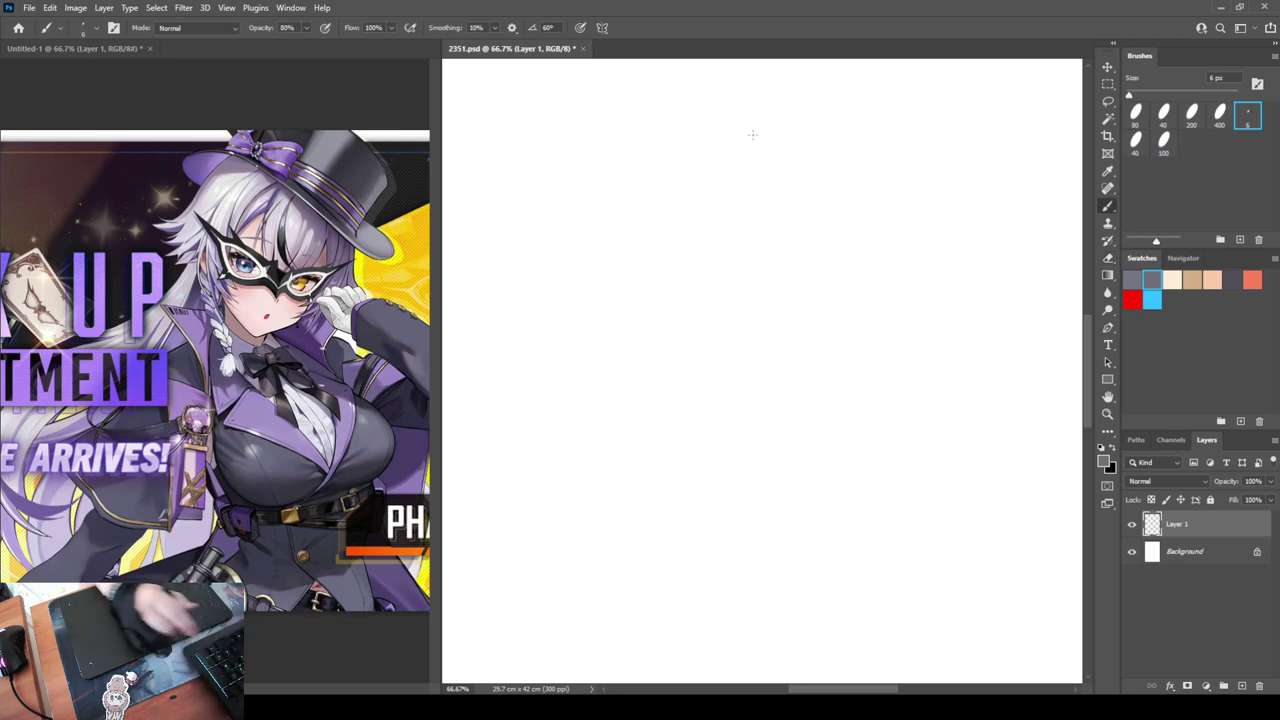
drag(654, 228, 777, 180)
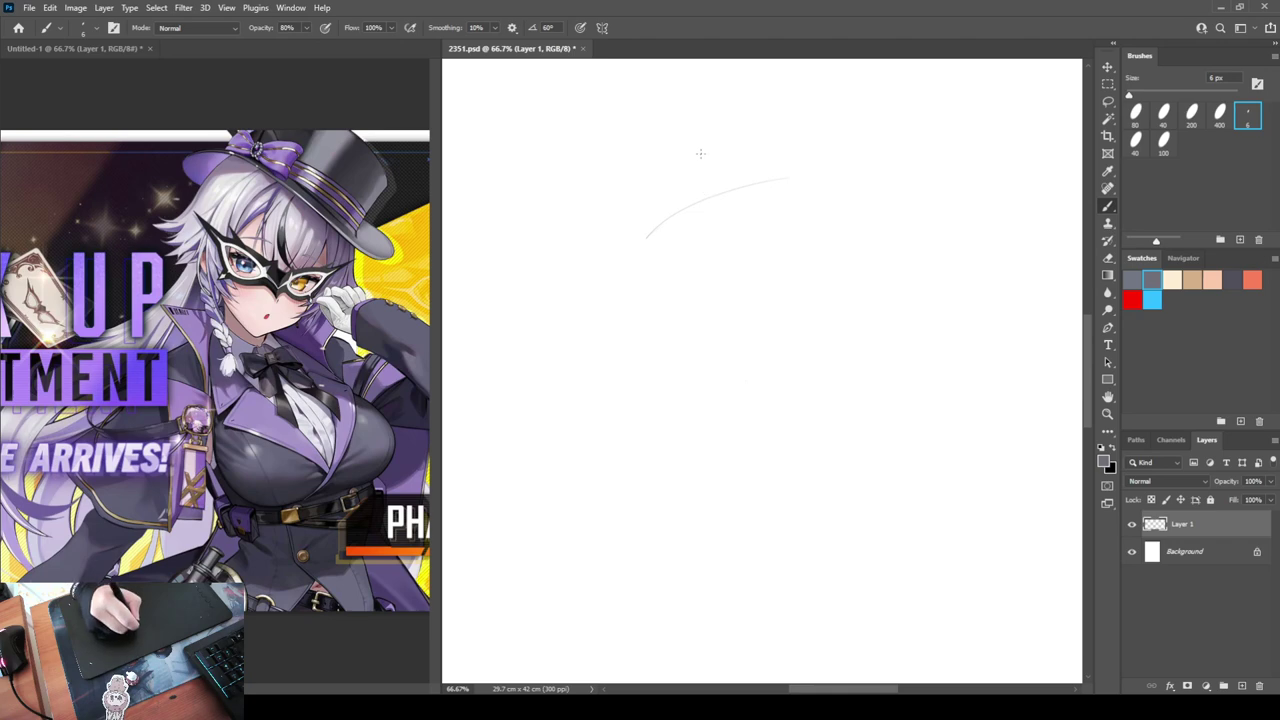
key(ctrl+z)
drag(637, 241, 722, 188)
key(ctrl+z)
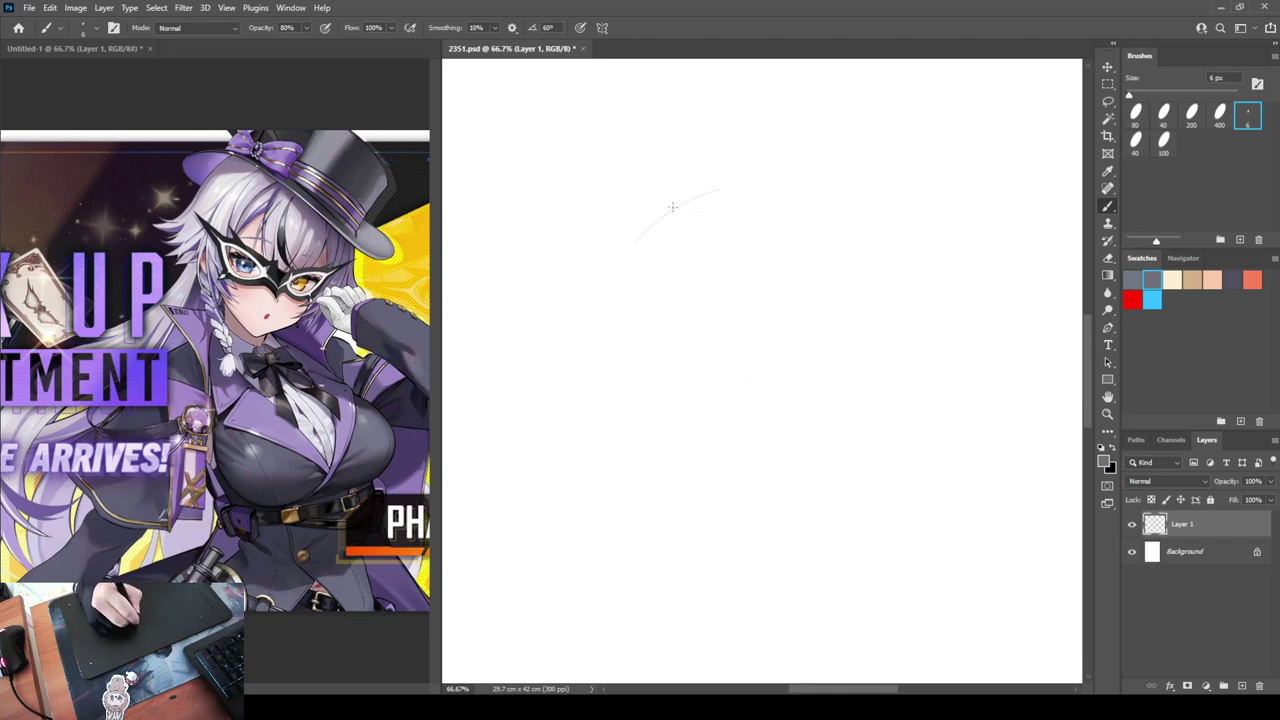
key(ctrl+z)
Sketch a curved eye line crossed by a vertical centre line, and outline the cheek, chin and jaw around them
drag(642, 237, 750, 175)
drag(684, 125, 682, 290)
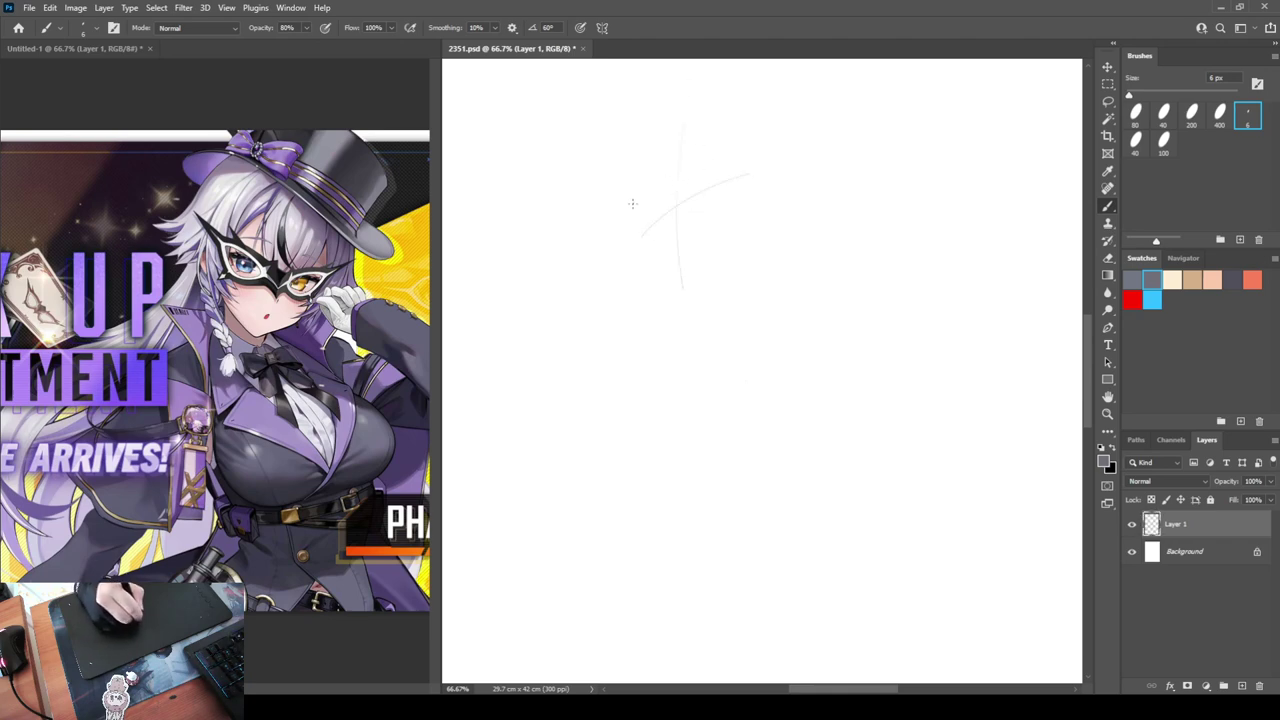
mouse_move(621, 190)
mouse_down()
mouse_move(664, 269)
mouse_move(653, 292)
mouse_move(697, 324)
mouse_up()
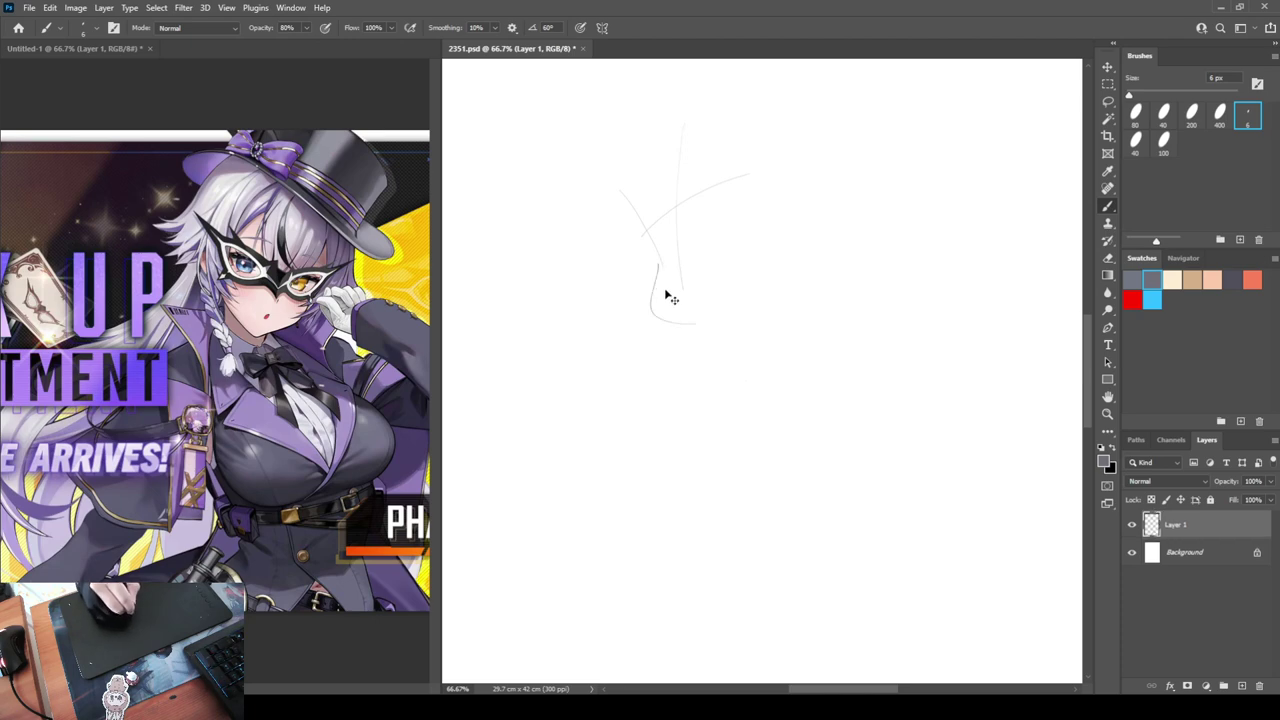
key(ctrl+z)
mouse_move(662, 265)
mouse_down()
mouse_move(676, 320)
mouse_move(700, 324)
mouse_move(832, 284)
mouse_up()
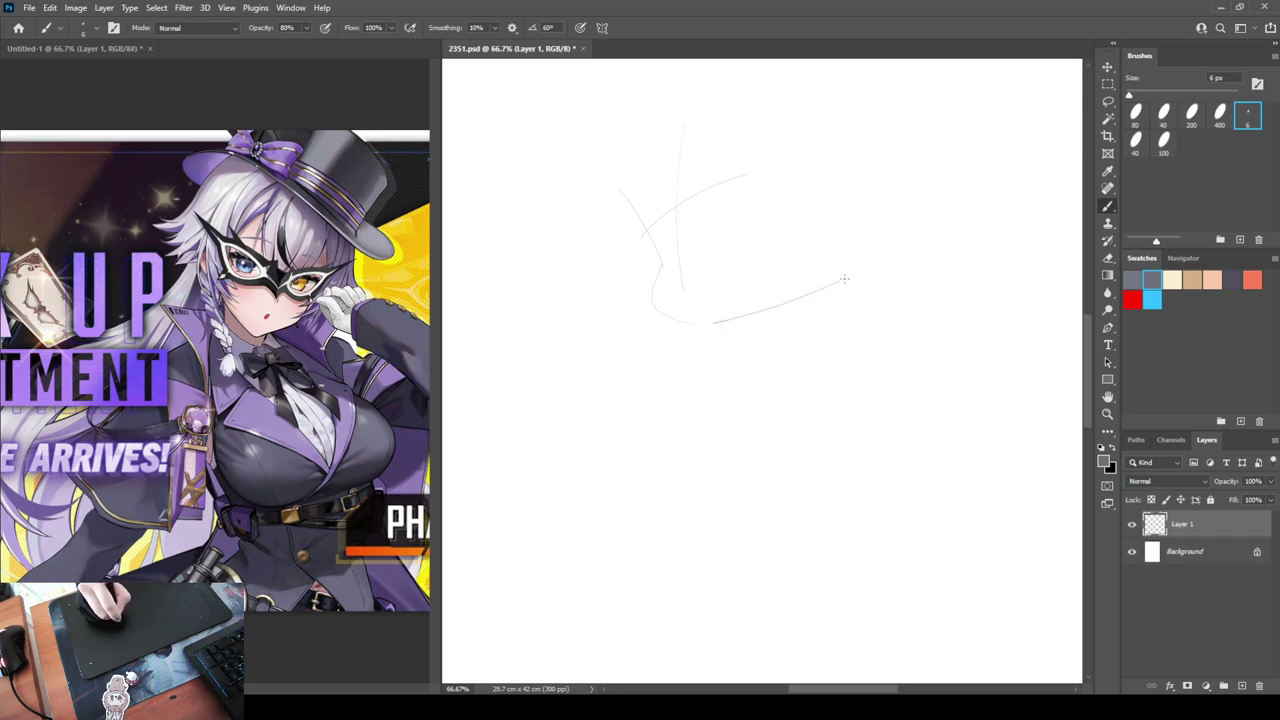
key(ctrl+z)
drag(716, 323, 824, 290)
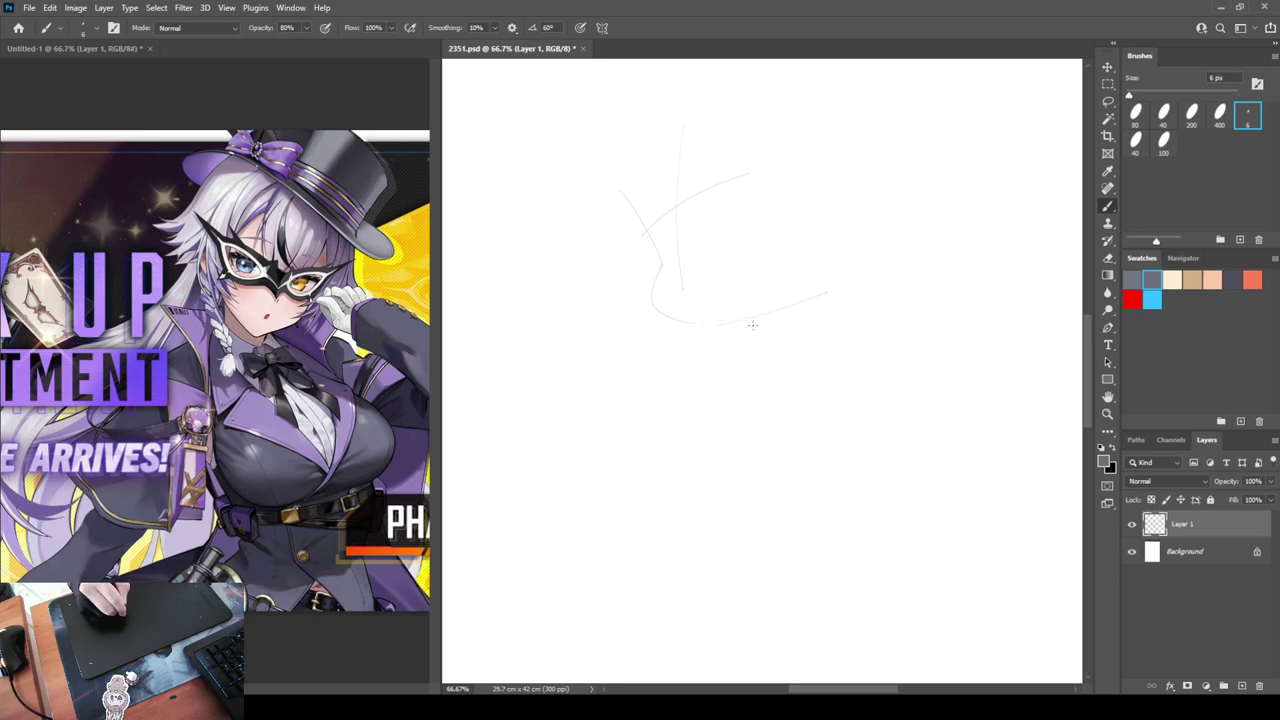
Sketch both sides of the neck below the jaw and hatch the shadow under the chin
drag(725, 328, 700, 392)
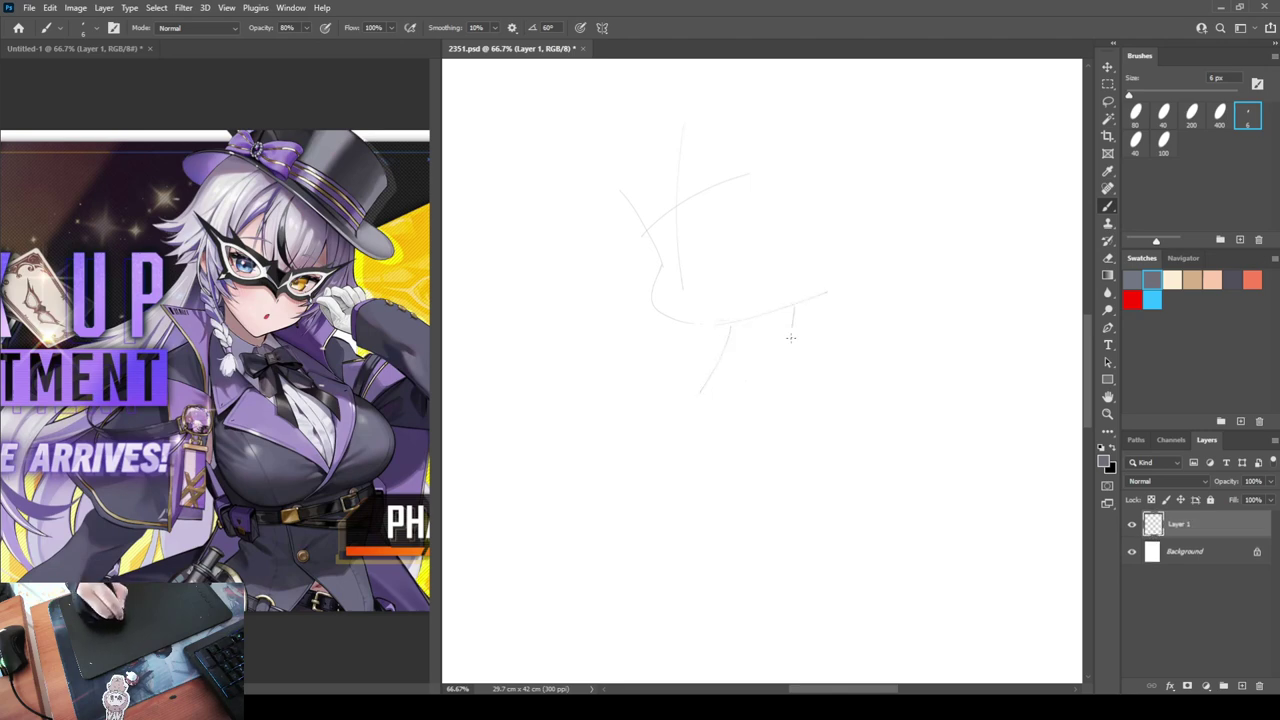
drag(790, 337, 797, 391)
mouse_move(792, 311)
mouse_down()
mouse_move(735, 351)
mouse_move(795, 309)
mouse_move(720, 338)
mouse_move(797, 384)
mouse_move(800, 322)
mouse_move(790, 387)
mouse_up()
key(e)
key(b)
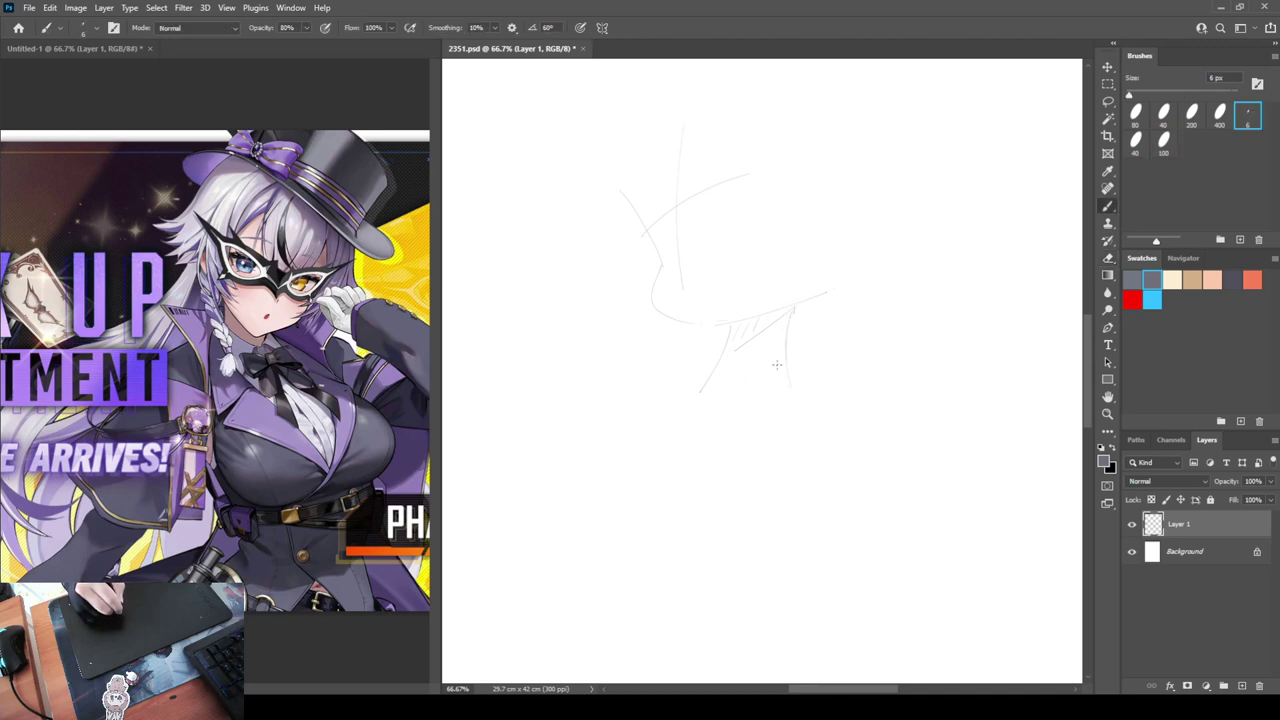
Sketch short collarbone marks, the high raised shoulder beside the neck and the lower rounded shoulder opposite
drag(724, 437, 733, 432)
drag(805, 347, 838, 480)
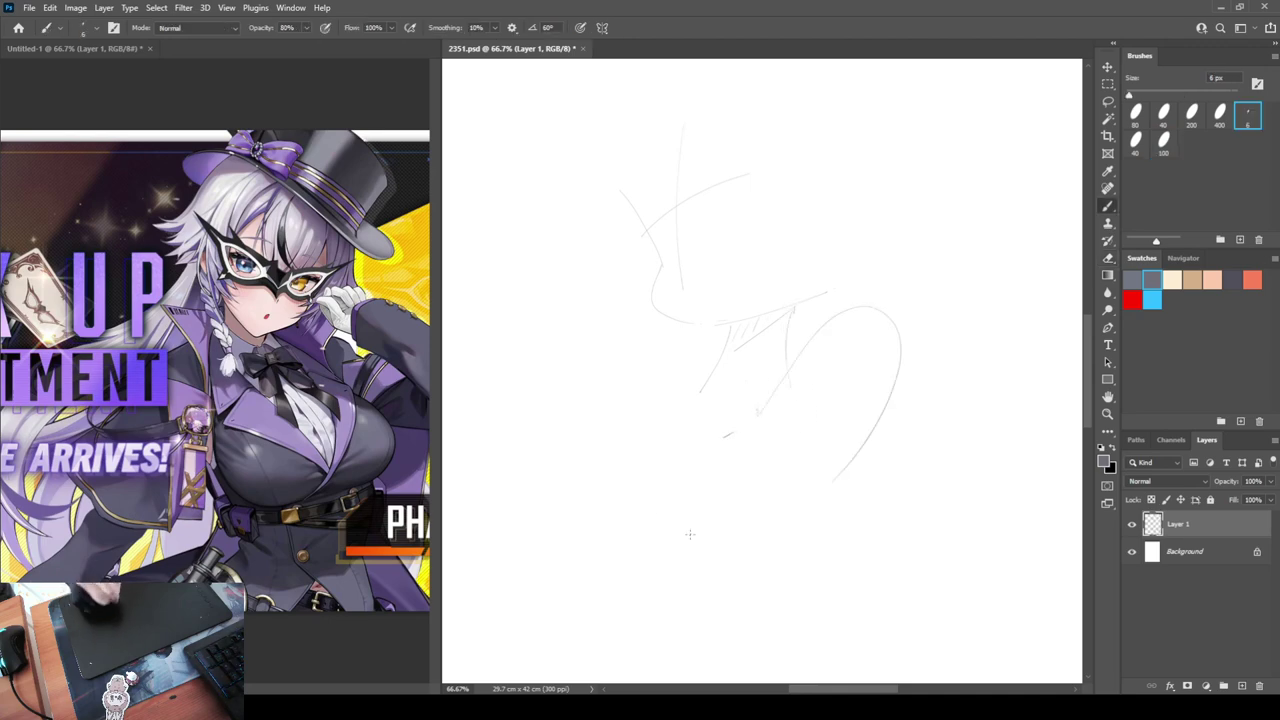
key(ctrl+z)
mouse_move(779, 404)
mouse_down()
mouse_move(850, 334)
mouse_move(872, 477)
mouse_up()
key(ctrl+z)
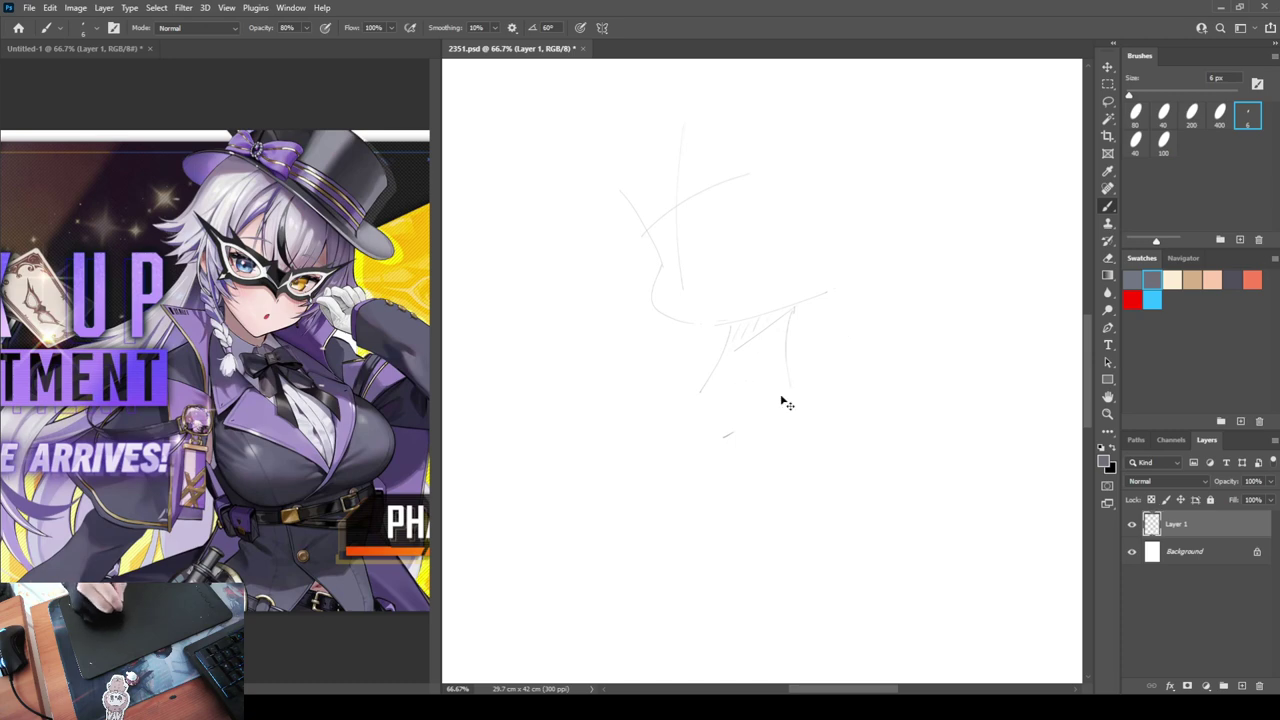
mouse_move(762, 410)
mouse_down()
mouse_move(909, 360)
mouse_move(850, 484)
mouse_up()
mouse_move(673, 437)
mouse_down()
mouse_move(684, 442)
mouse_move(655, 409)
mouse_move(591, 455)
mouse_up()
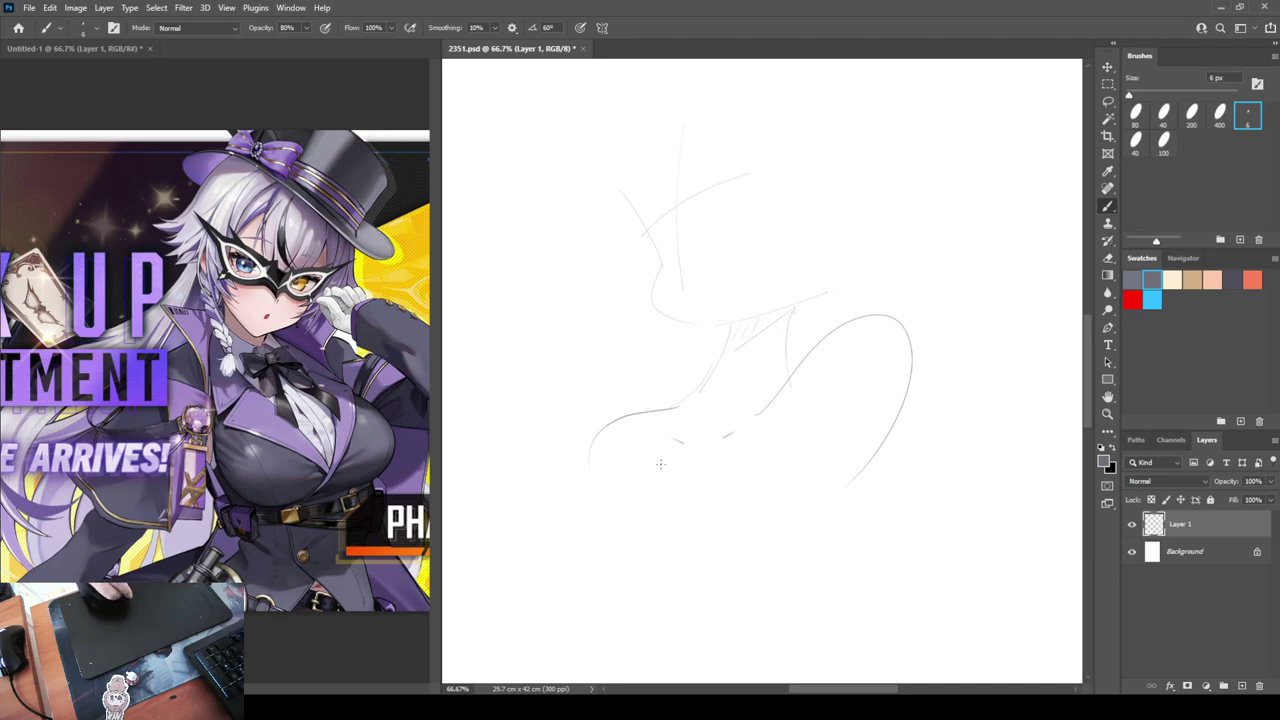
Mark the armpit creases and sketch long arm outlines running down from both shoulders
drag(680, 472, 674, 497)
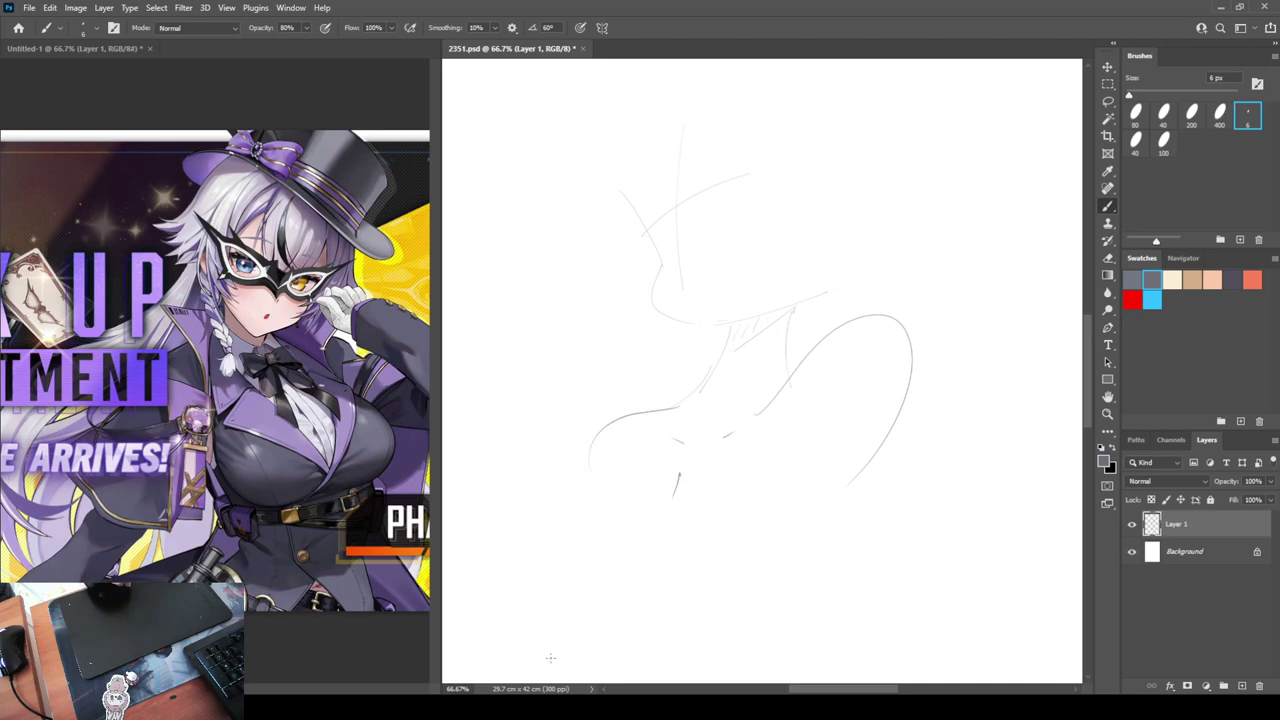
drag(540, 661, 665, 532)
drag(811, 437, 775, 658)
drag(600, 477, 593, 497)
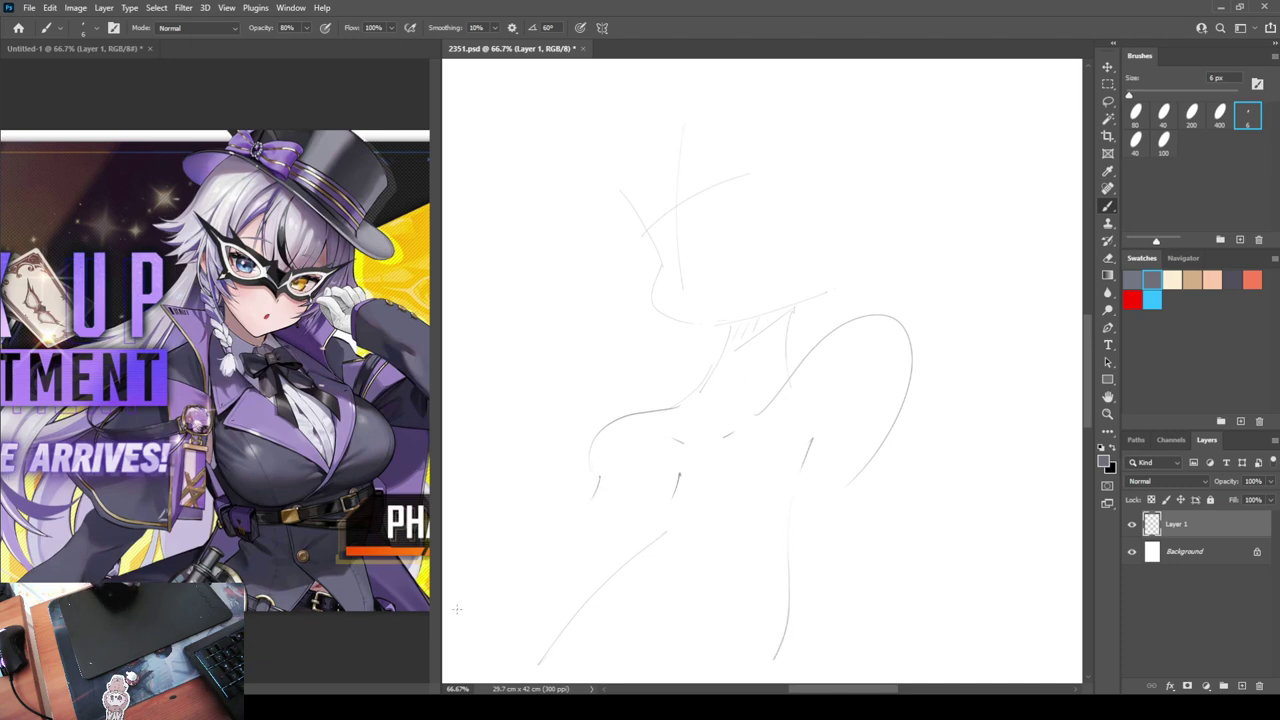
mouse_move(447, 609)
mouse_down()
mouse_move(488, 564)
mouse_move(577, 511)
mouse_up()
Erase the lower end of the raised shoulder's curve and redraw the outer arm line down toward the canvas bottom
key(e)
mouse_move(877, 455)
mouse_down()
mouse_move(912, 401)
mouse_move(849, 521)
mouse_move(816, 646)
mouse_up()
key(b)
key(ctrl+z)
mouse_move(898, 432)
mouse_down()
mouse_move(821, 606)
mouse_move(812, 660)
mouse_up()
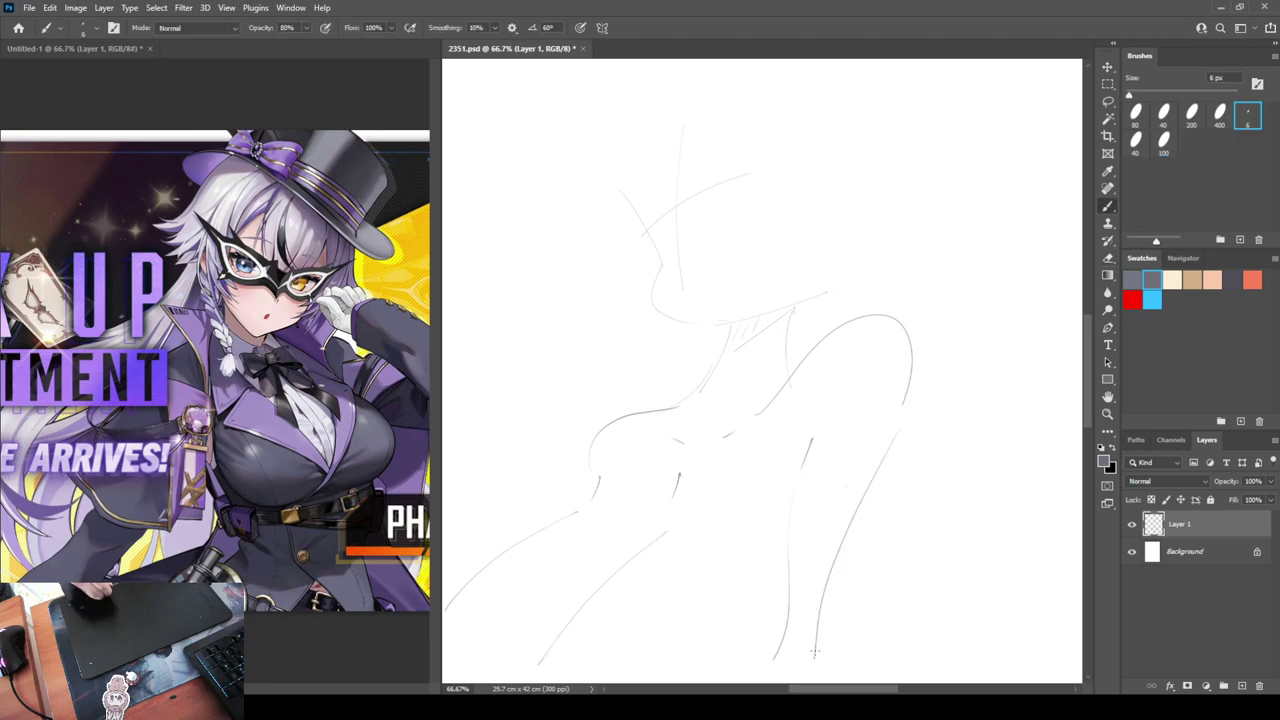
key(ctrl+z)
drag(900, 426, 835, 648)
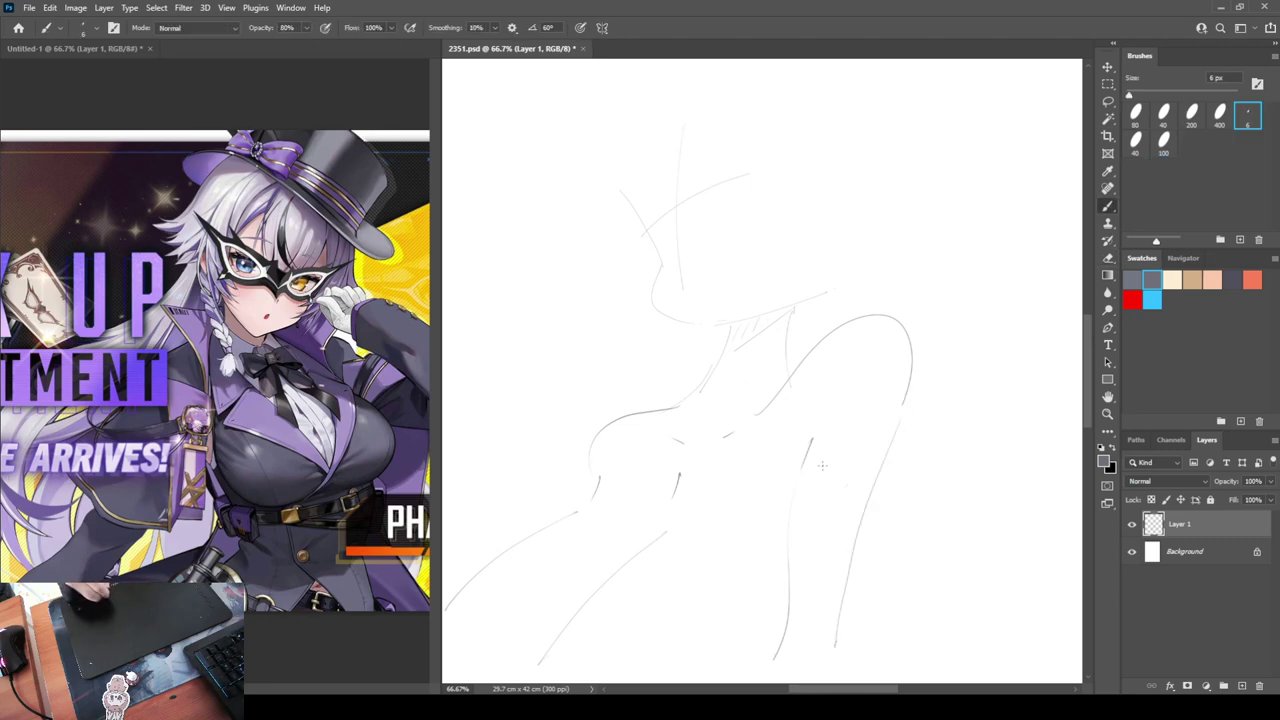
Erase part of the faint neck outline and redraw both sides of the neck with darker lines
key(e)
key(b)
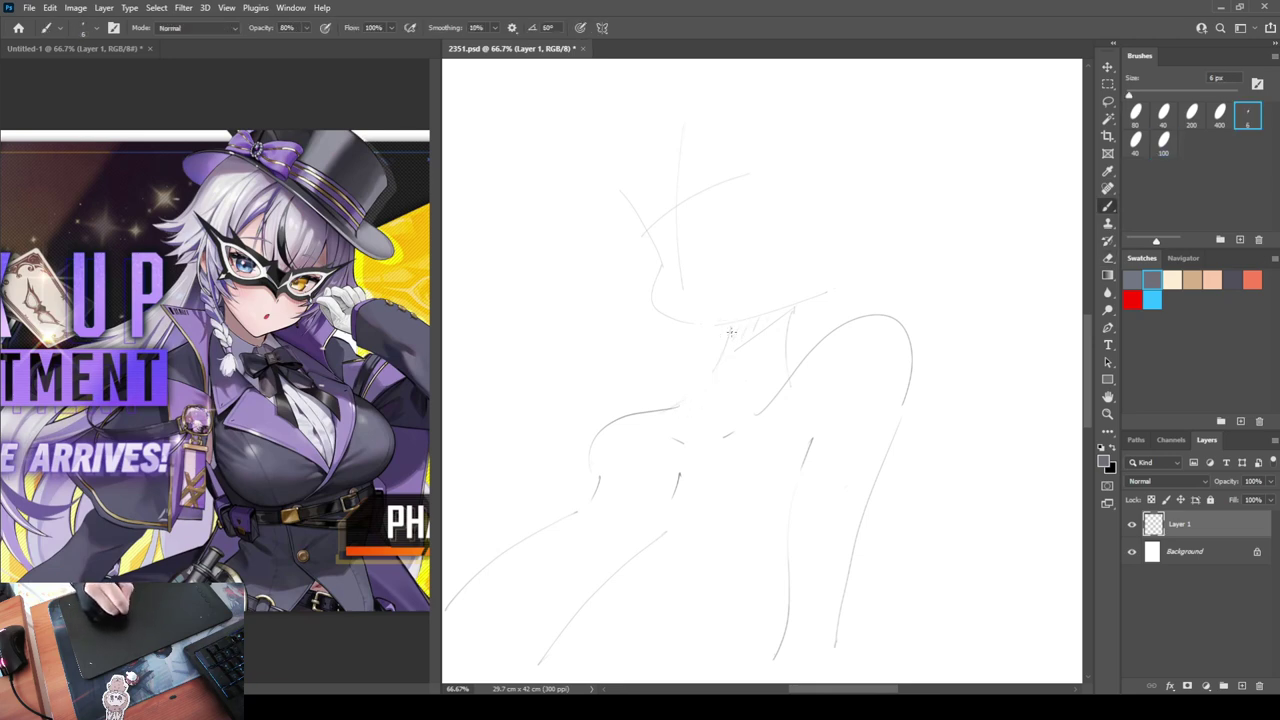
drag(731, 334, 695, 402)
key(ctrl+z)
drag(732, 328, 686, 405)
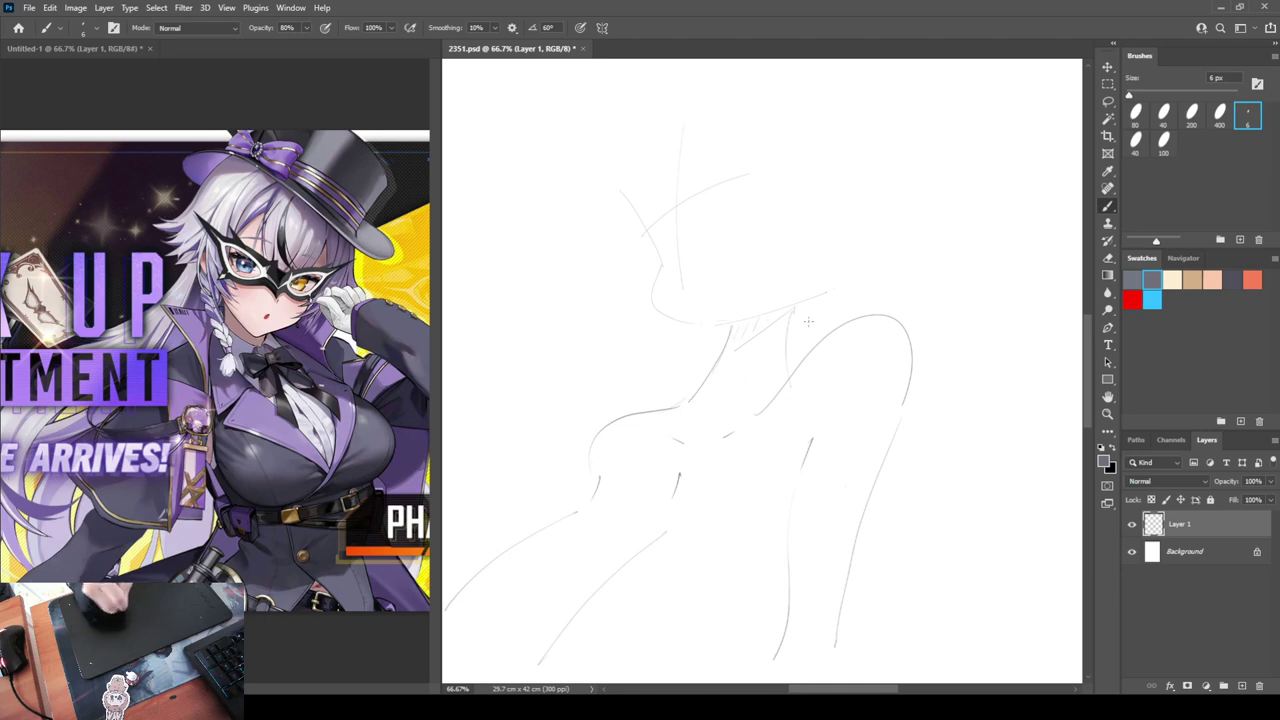
drag(797, 307, 785, 377)
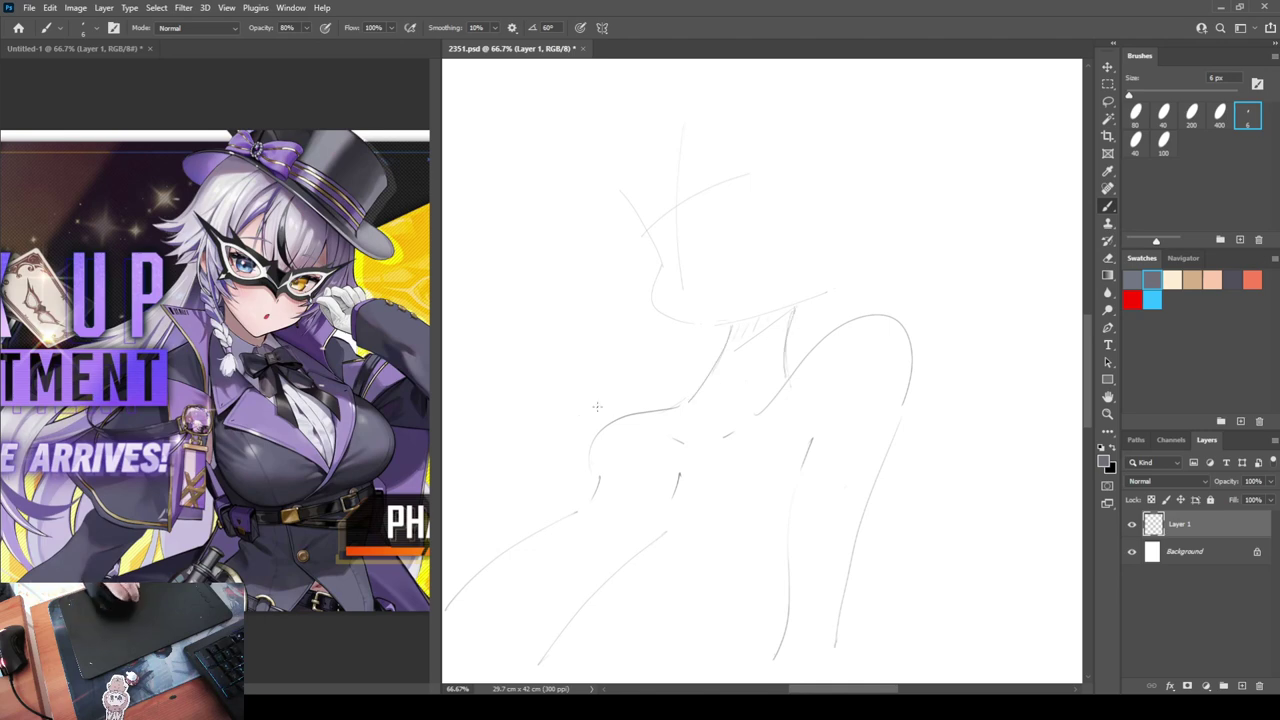
Erase the lower shoulder's curve and redraw it wider and more sloped, from the neck base to the arm
key(e)
mouse_move(600, 418)
mouse_down()
mouse_move(670, 405)
mouse_move(573, 477)
mouse_up()
key(b)
key(ctrl+z)
drag(685, 404, 588, 497)
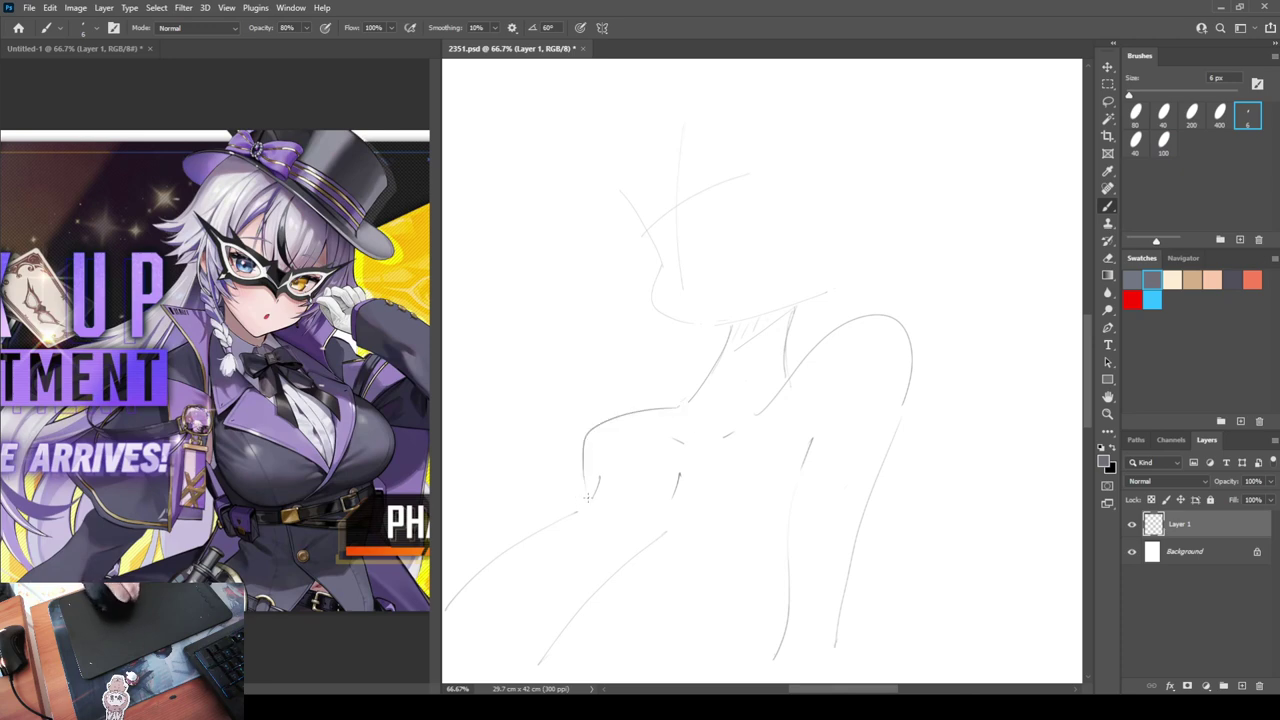
key(ctrl+z)
drag(684, 406, 576, 494)
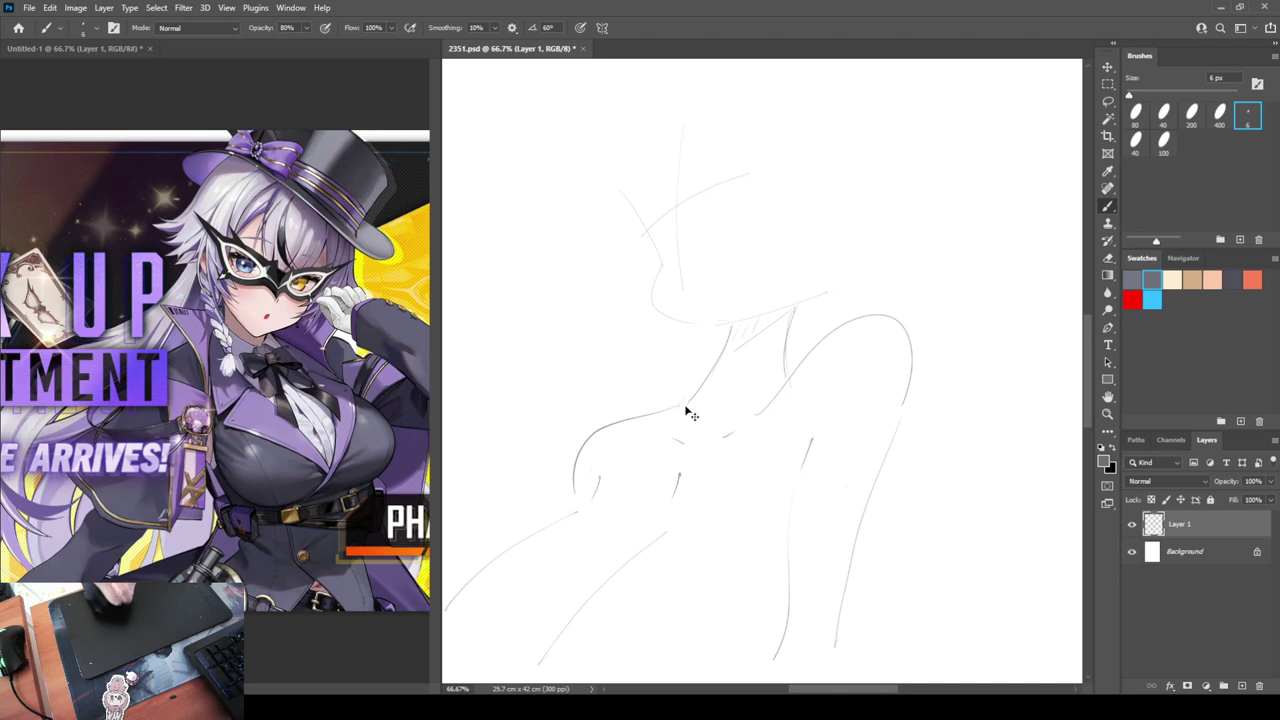
key(ctrl+z)
mouse_move(684, 405)
mouse_down()
mouse_move(577, 442)
mouse_move(572, 509)
mouse_up()
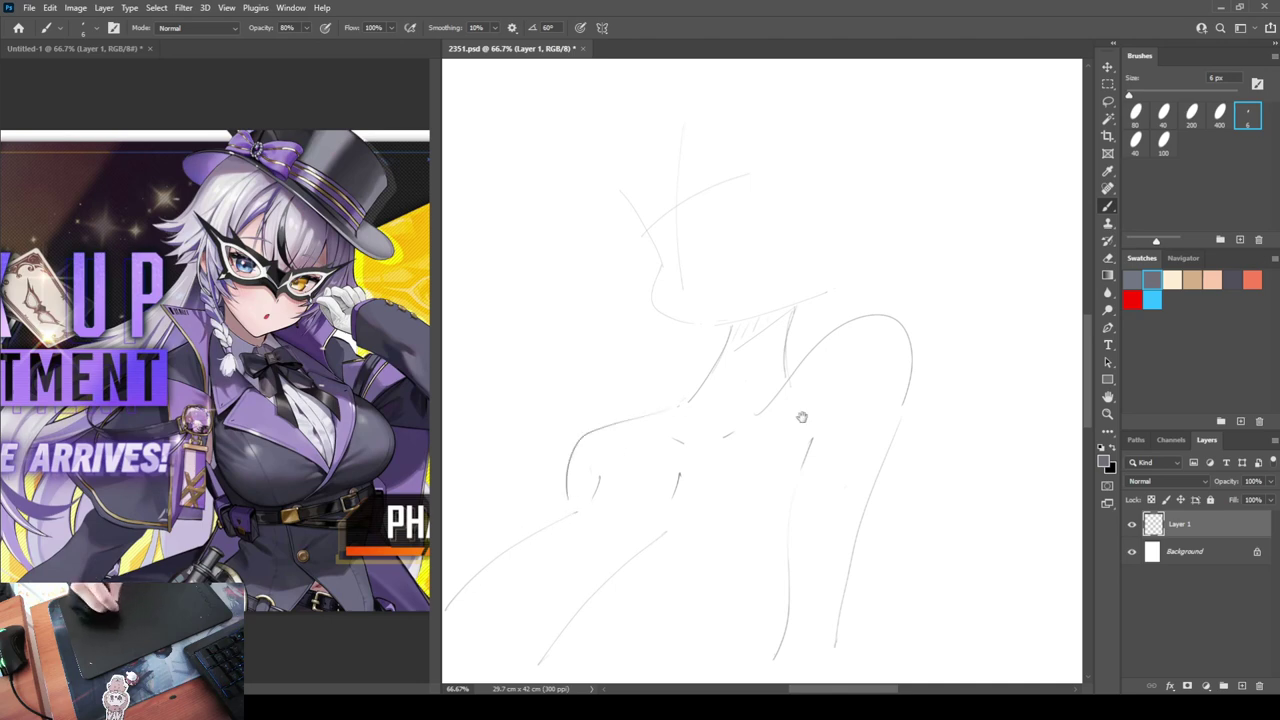
Erase and redraw the two long outlines of the arm extending from the lower shoulder
drag(800, 420, 845, 396)
key(ctrl+z)
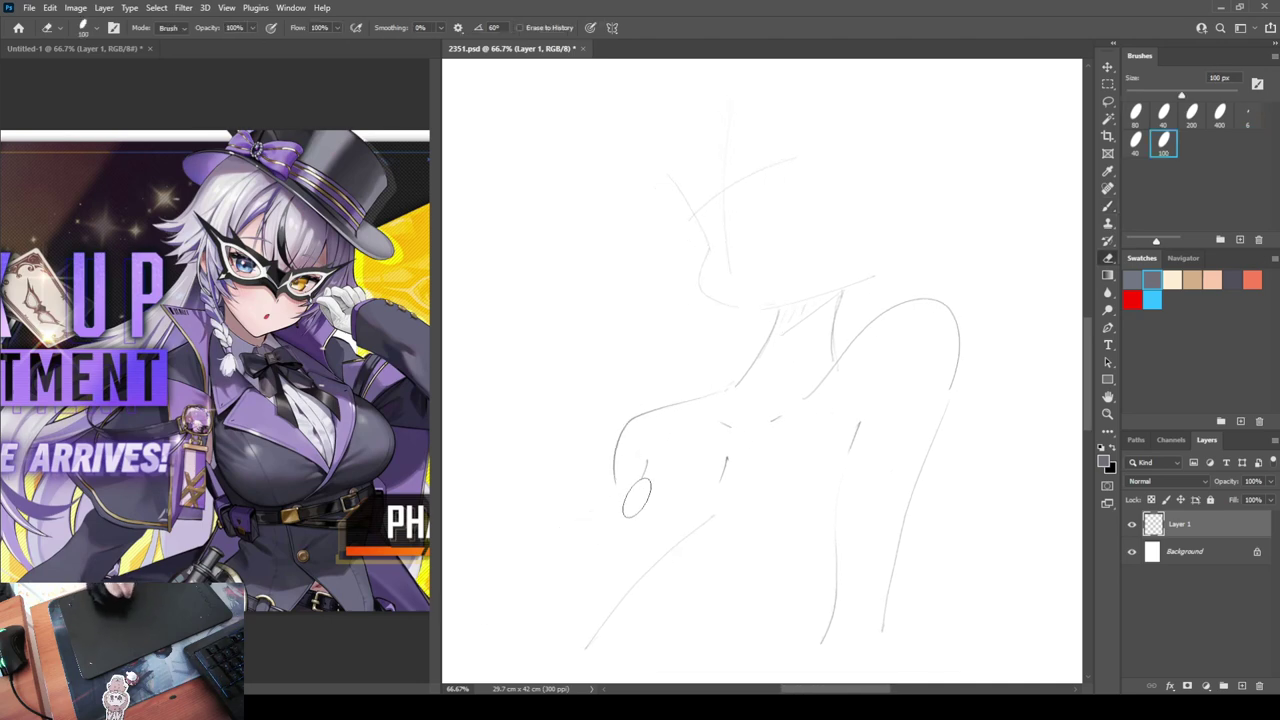
mouse_move(476, 603)
mouse_down()
mouse_move(532, 544)
mouse_move(625, 492)
mouse_up()
key(ctrl+z)
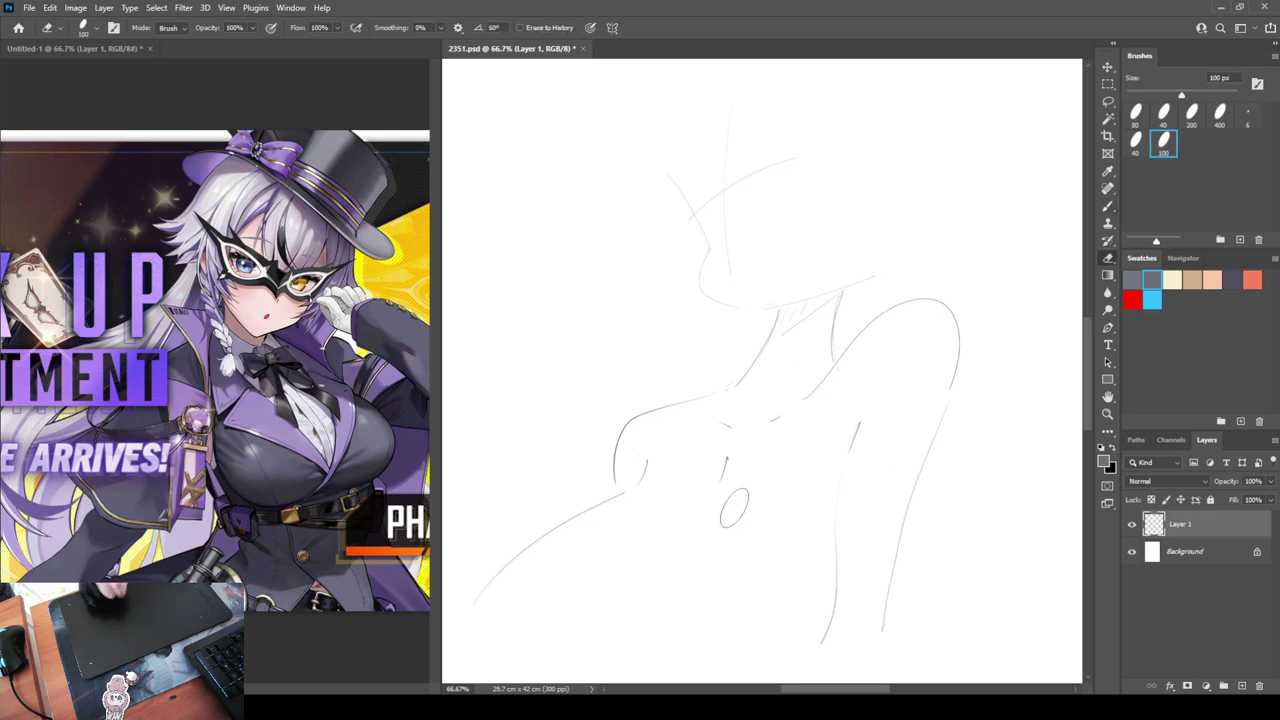
drag(577, 630, 696, 511)
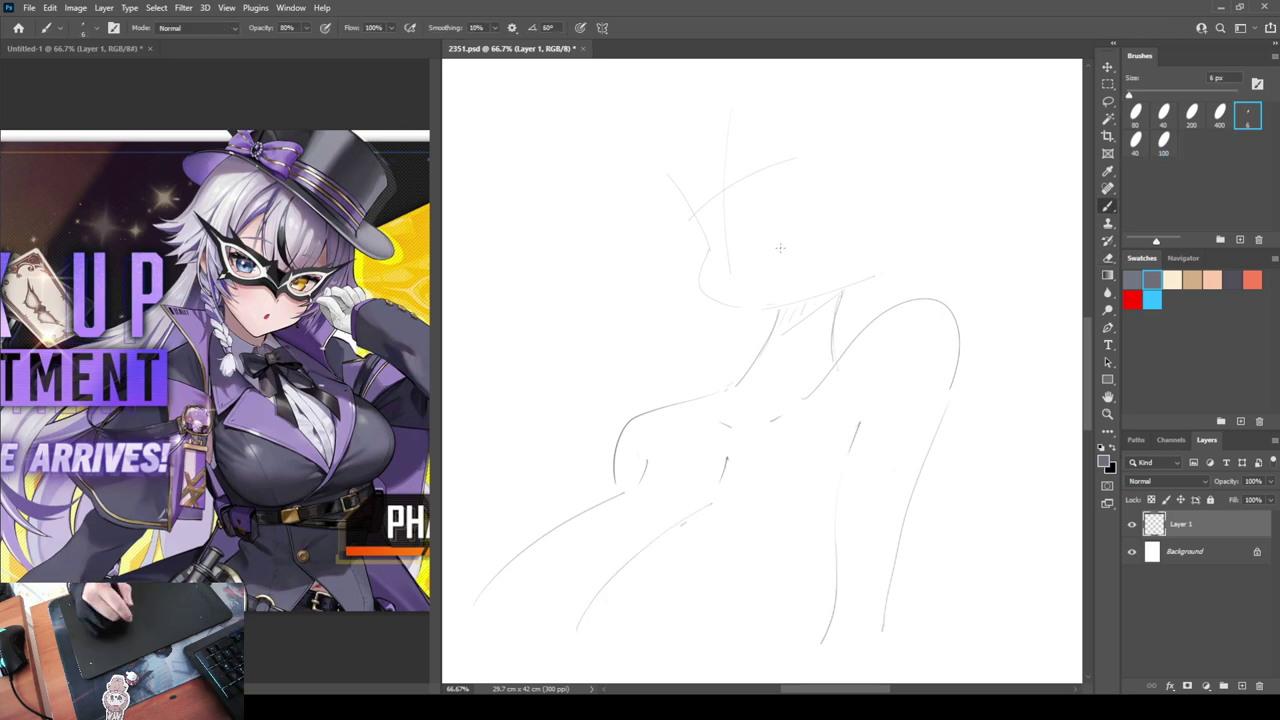
Lighten and straighten the neck line beside the raised shoulder
key(e)
drag(841, 297, 838, 362)
key(b)
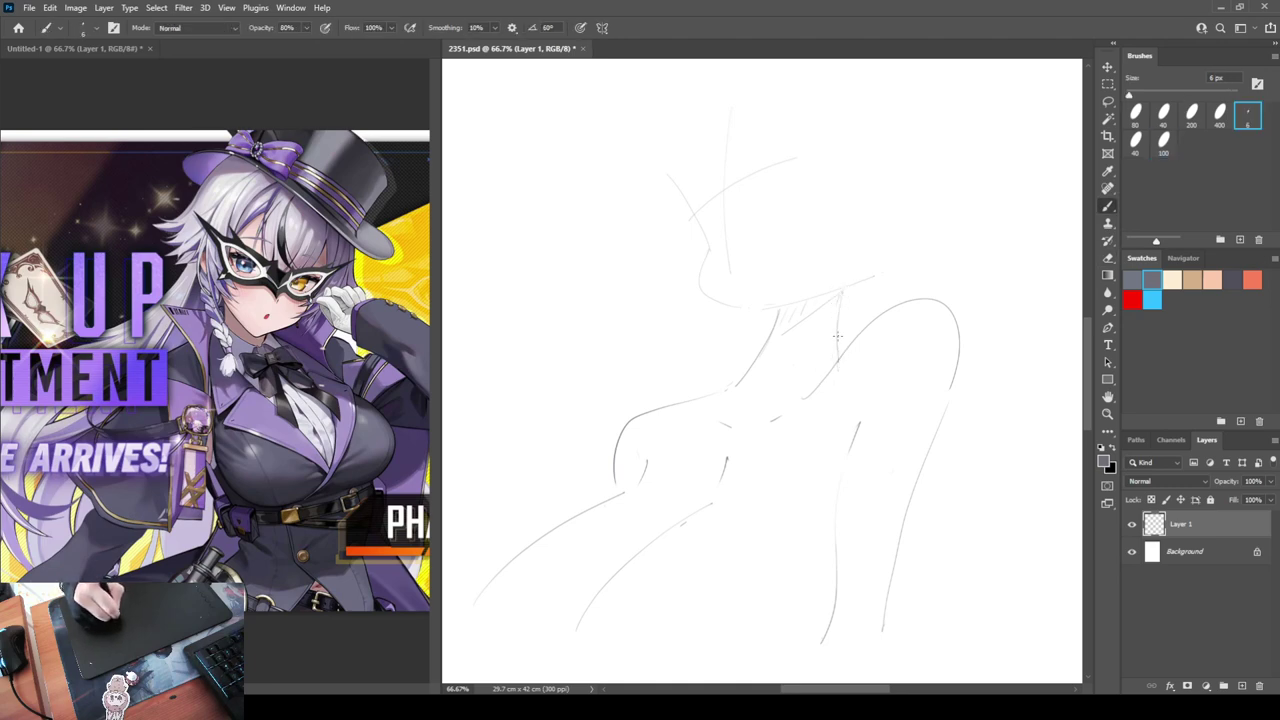
Erase the crossing face guidelines and redraw them with a wider eye line and a more tilted centre line
key(e)
mouse_move(728, 251)
mouse_down()
mouse_move(722, 123)
mouse_move(708, 206)
mouse_move(840, 158)
mouse_up()
key(b)
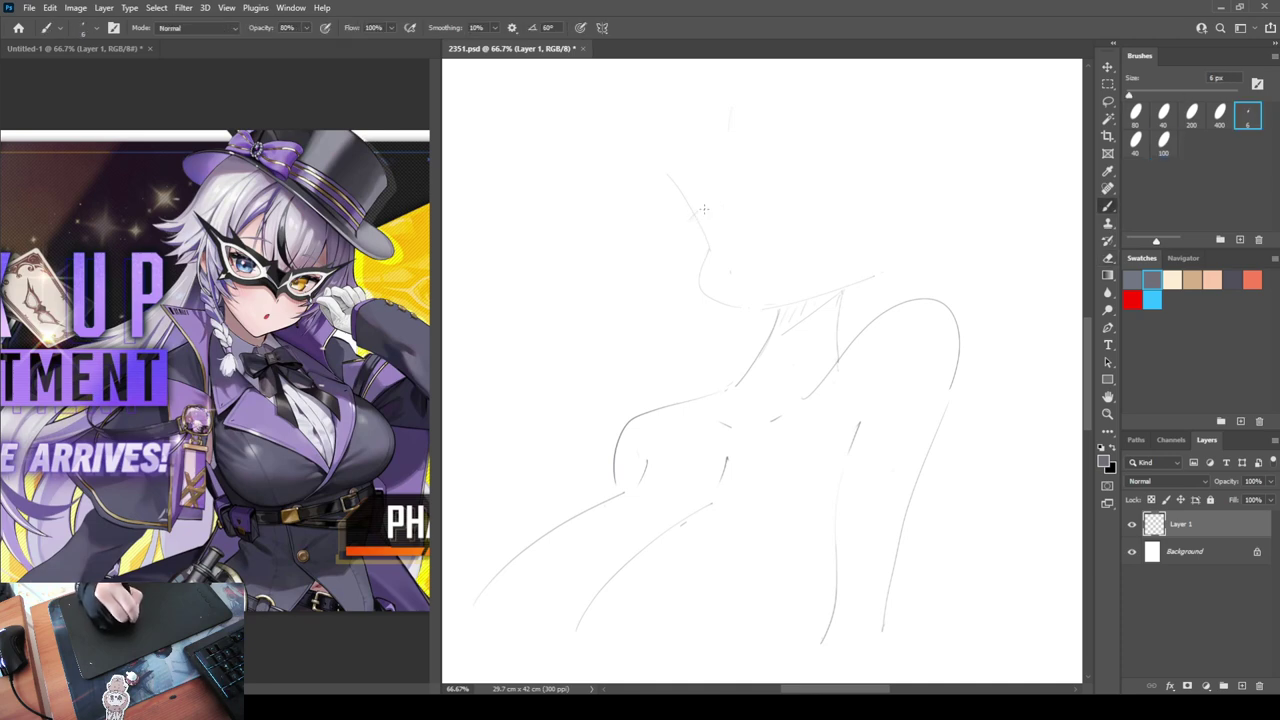
key(e)
key(b)
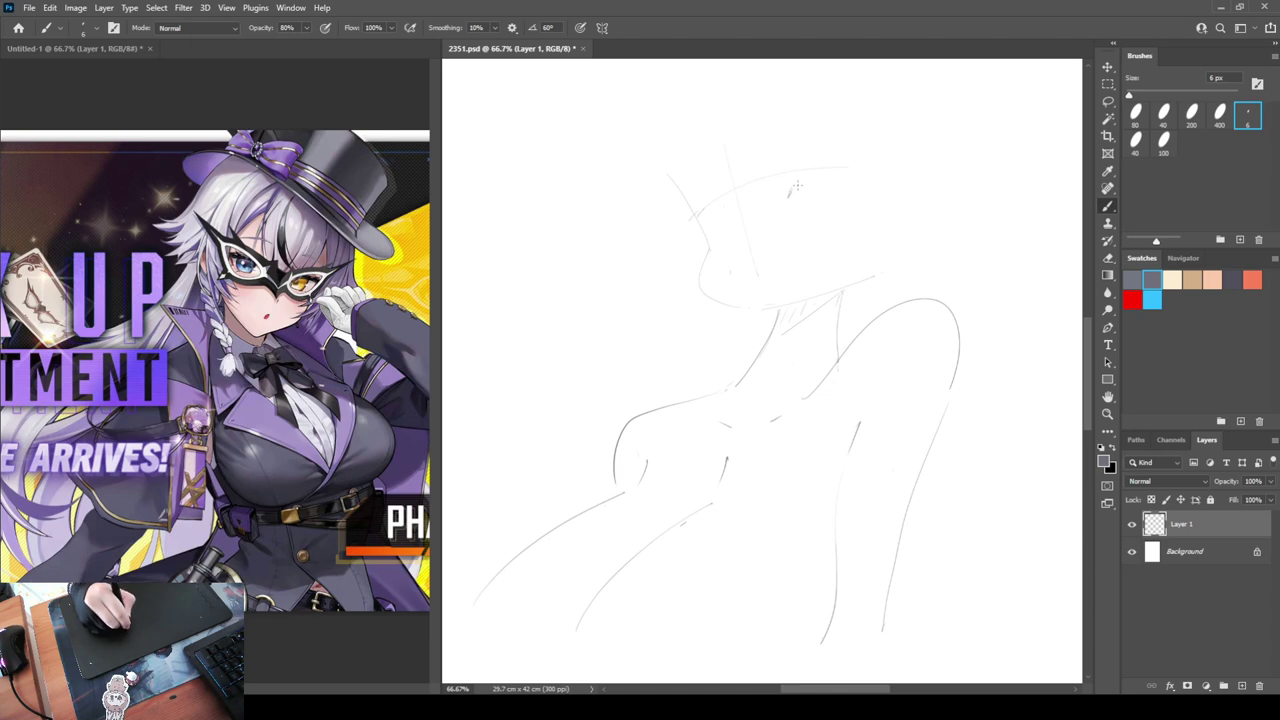
Shorten the outer end of the eye line and mark the inner edge of the near eye below it
key(e)
key(b)
key(e)
key(b)
key(e)
drag(806, 186, 818, 188)
key(b)
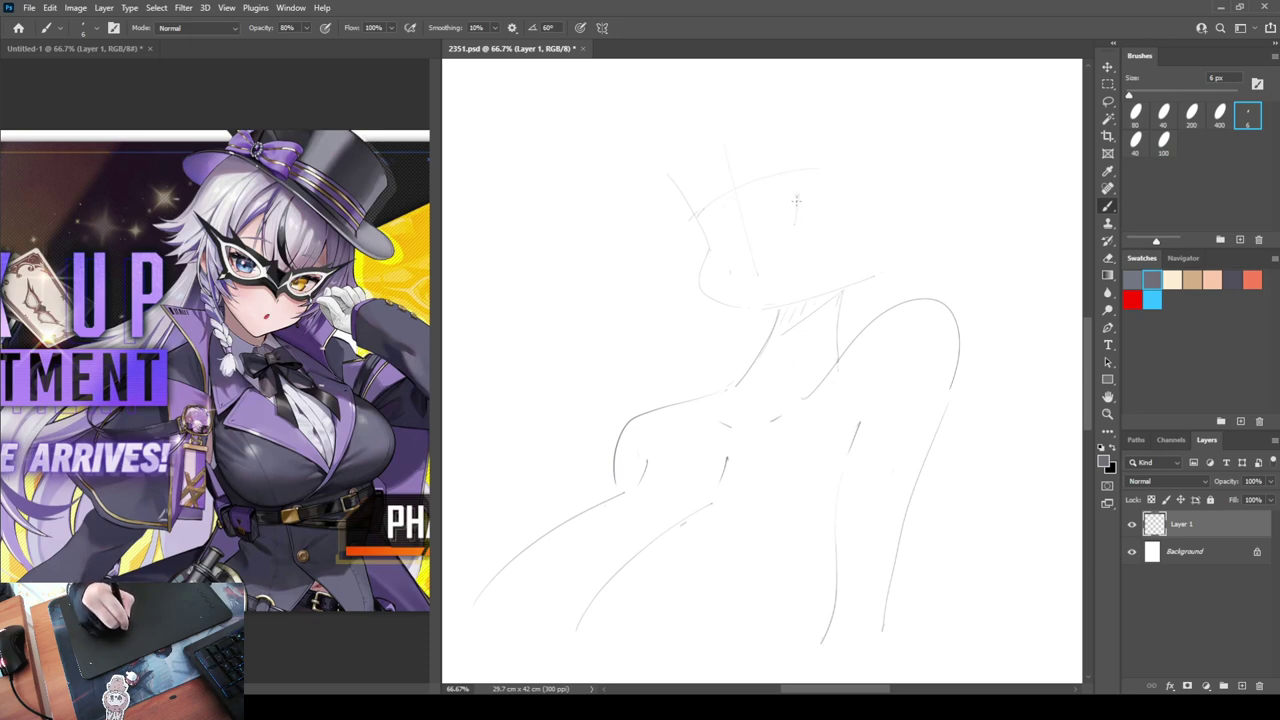
Block in the near eye with a long upper lid curve and a short line for its outer edge
mouse_move(796, 201)
mouse_down()
mouse_move(897, 183)
mouse_move(878, 250)
mouse_up()
key(e)
key(b)
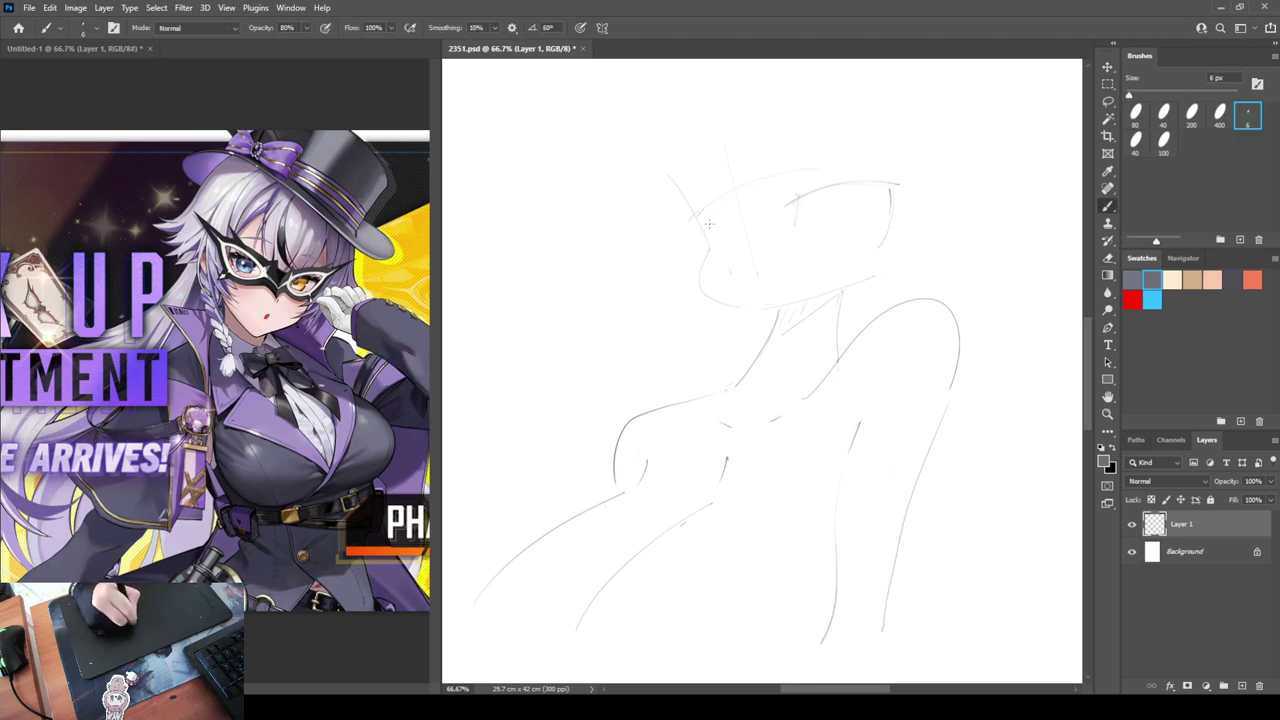
Block in the far eye's upper lid and side line, and shift the near eye slightly outward
mouse_move(697, 208)
mouse_down()
mouse_move(741, 226)
mouse_move(704, 218)
mouse_move(714, 238)
mouse_move(701, 212)
mouse_move(727, 270)
mouse_up()
key(l)
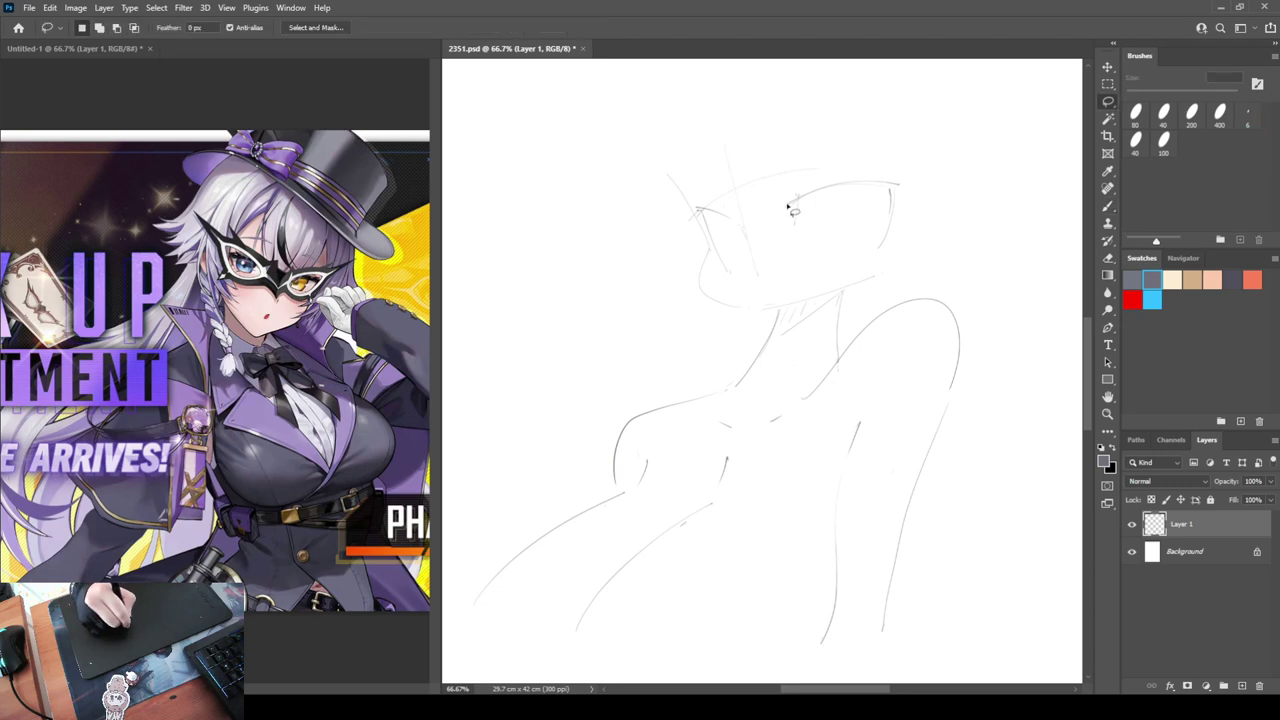
mouse_move(785, 211)
mouse_down()
mouse_move(923, 174)
mouse_move(815, 262)
mouse_up()
drag(887, 210, 899, 218)
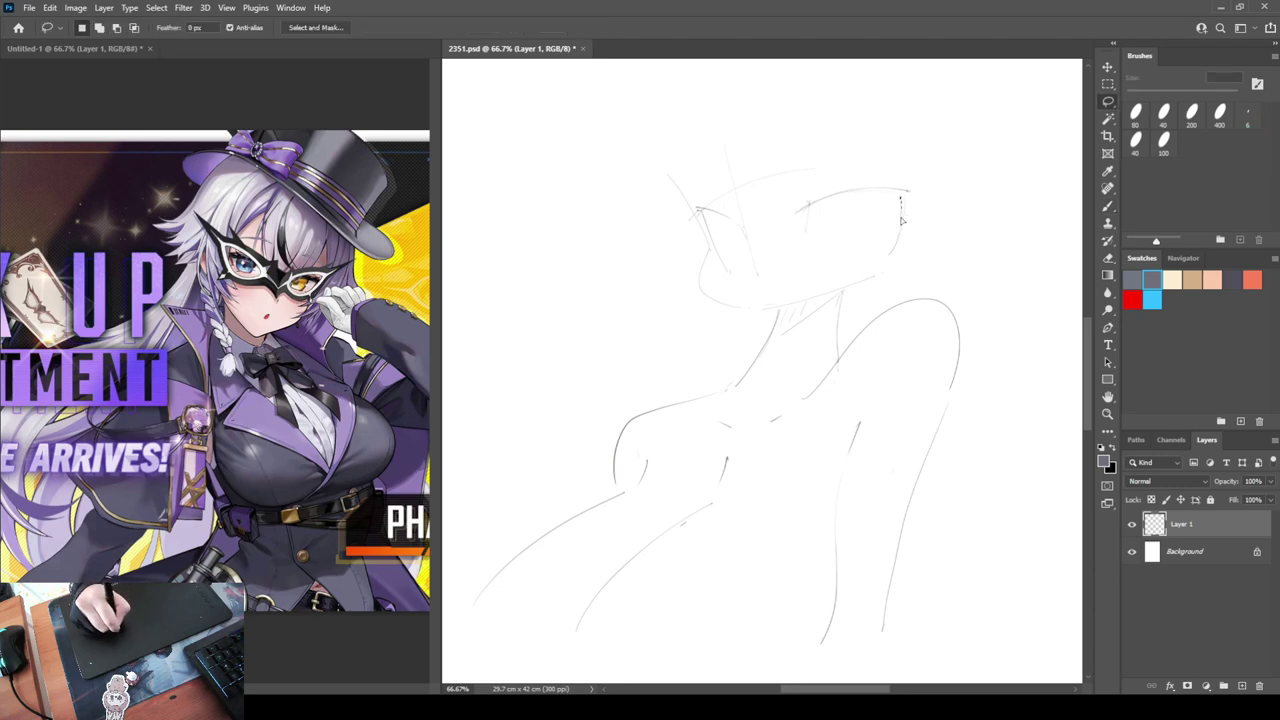
Draw the near iris's inner edge and the far iris's side lines, tidying the lines around the far eye
key(e)
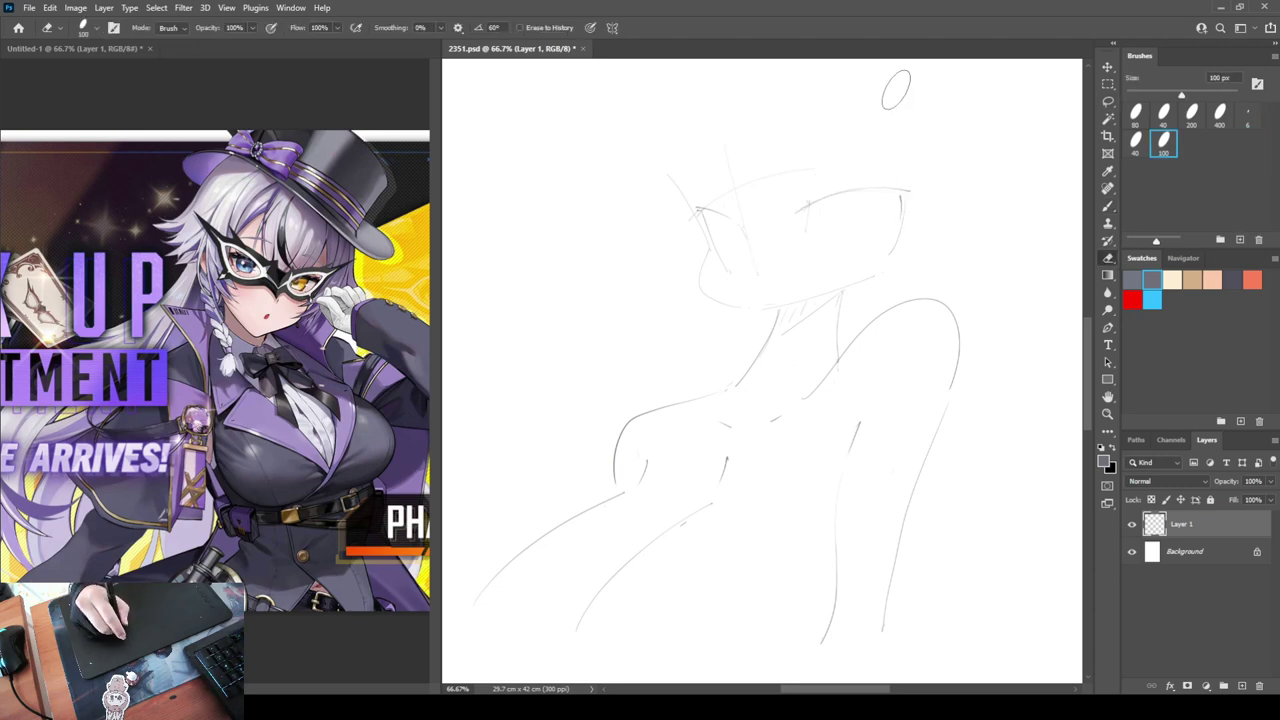
key(b)
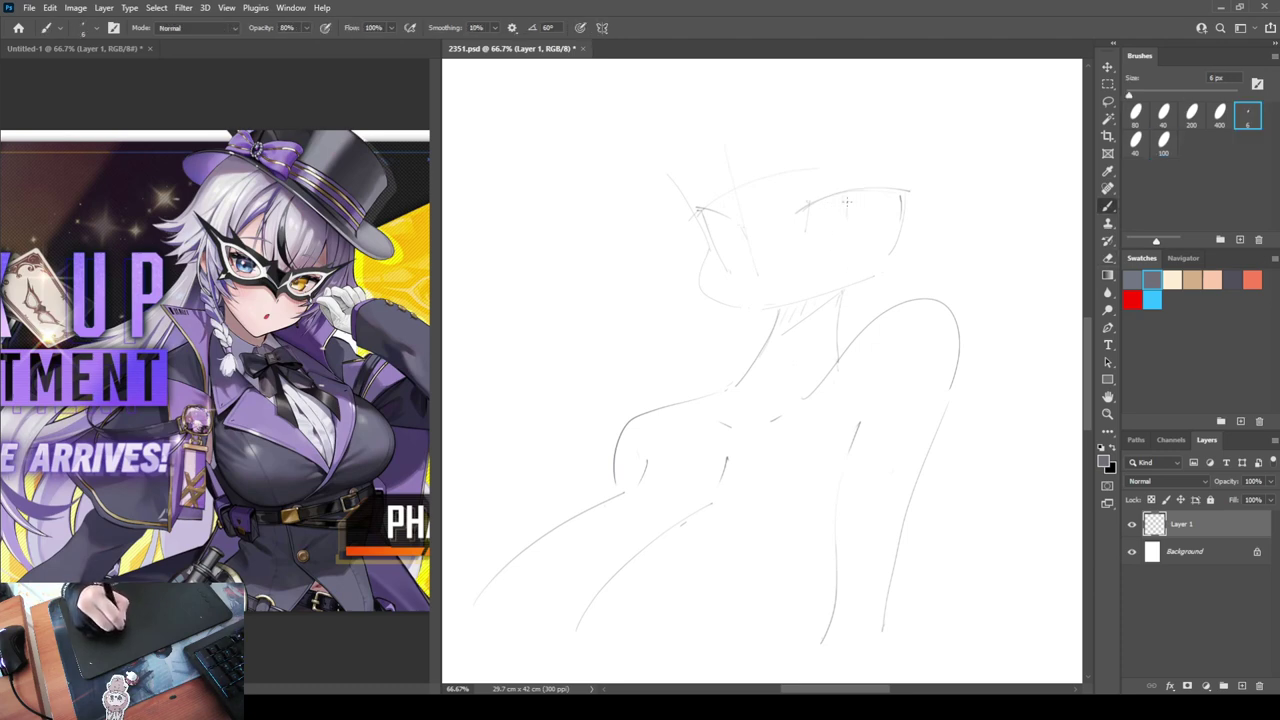
drag(846, 204, 849, 258)
key(e)
mouse_move(755, 264)
mouse_down()
mouse_move(731, 231)
mouse_move(747, 276)
mouse_move(745, 233)
mouse_move(762, 276)
mouse_up()
key(b)
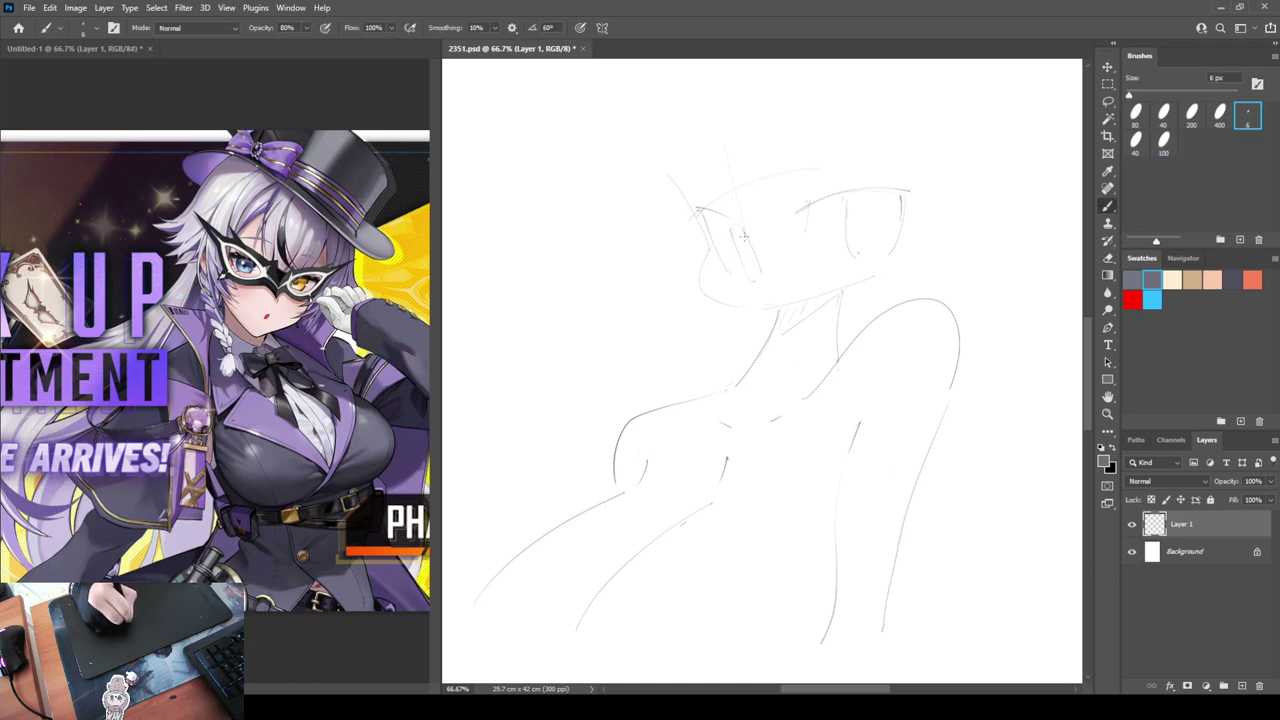
Shade both irises with light diagonal hatching
mouse_move(752, 247)
mouse_down()
mouse_move(761, 271)
mouse_move(743, 262)
mouse_up()
key(e)
key(b)
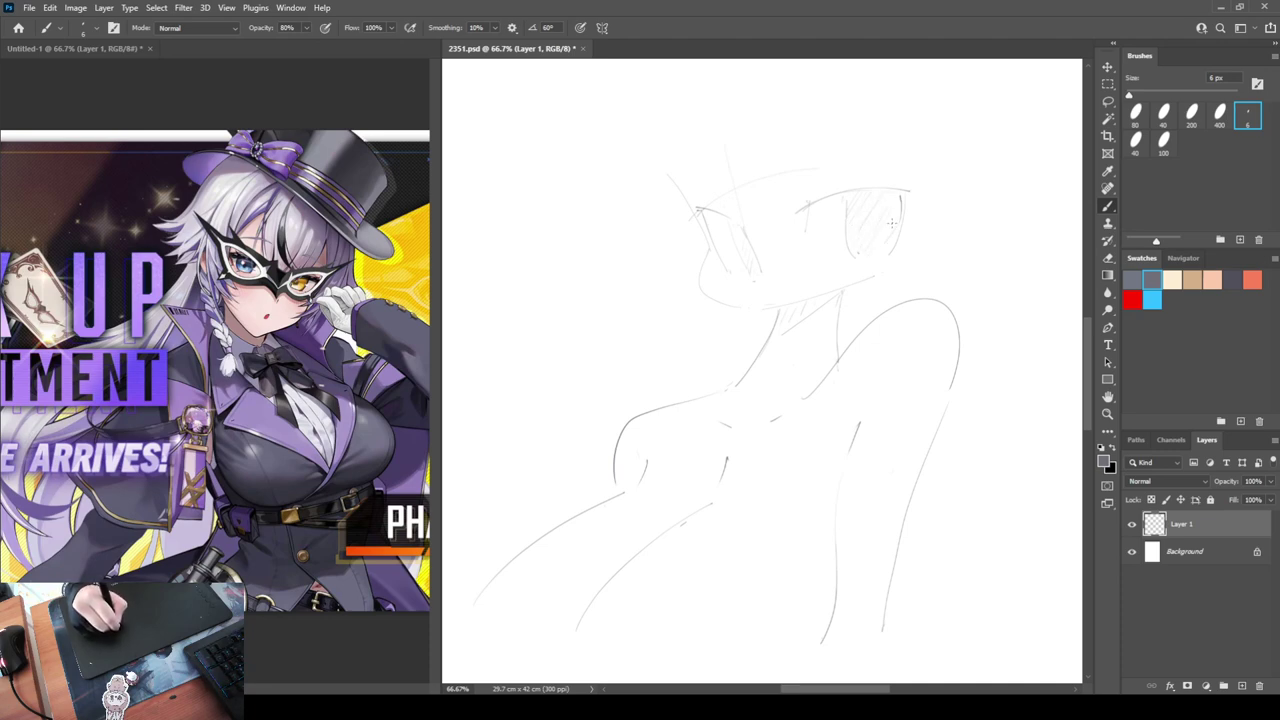
key(e)
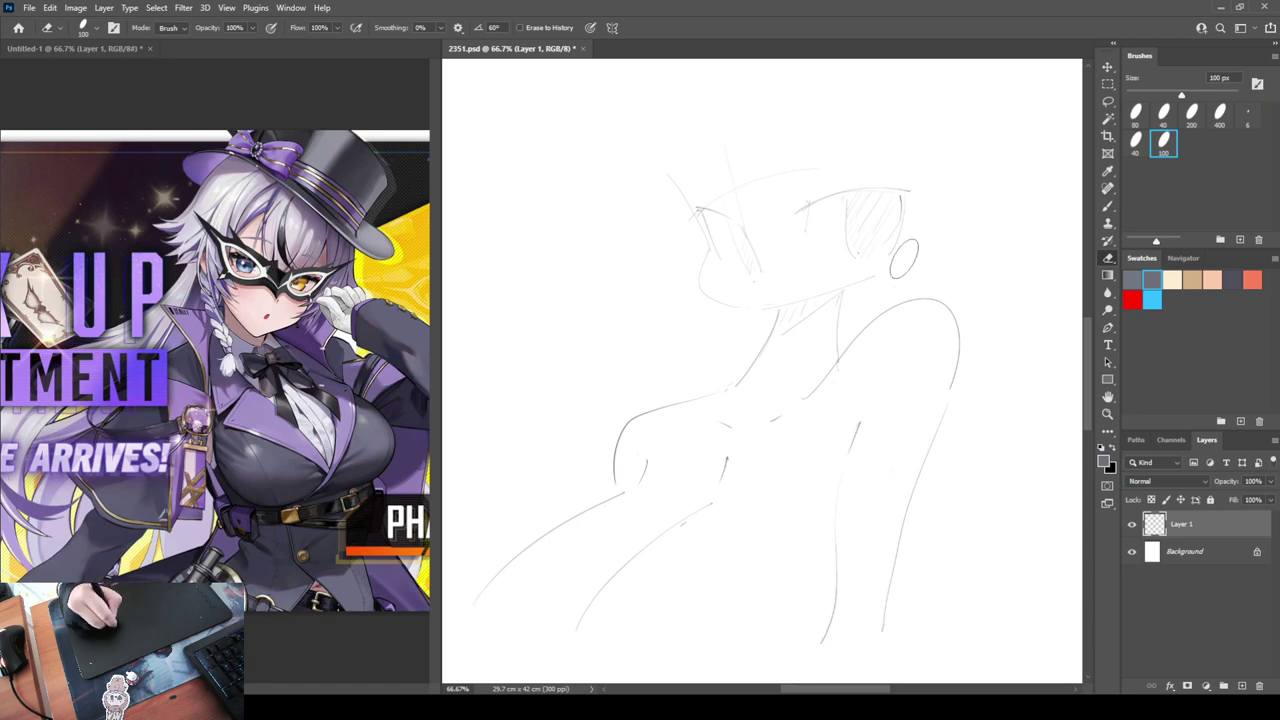
Add short marks at the eyes' inner corners and sketch a curved, pointed shape above each eye
key(b)
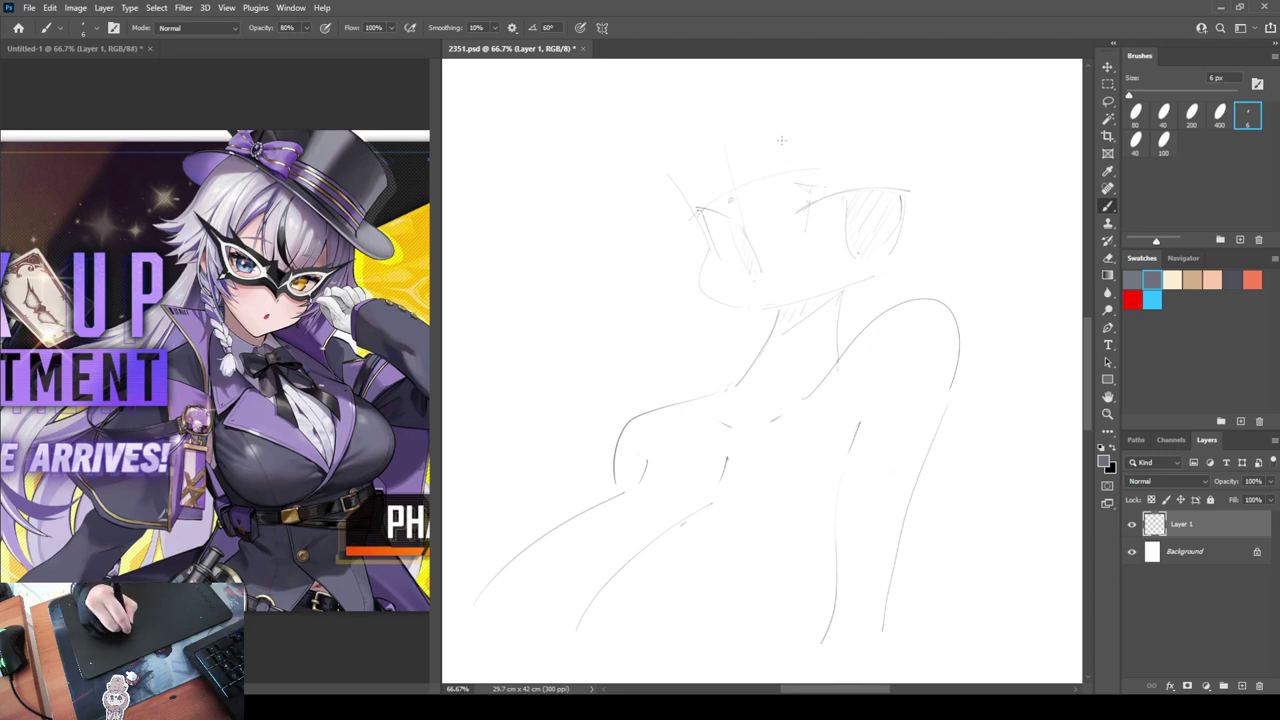
key(e)
key(b)
drag(785, 110, 800, 170)
drag(835, 115, 878, 158)
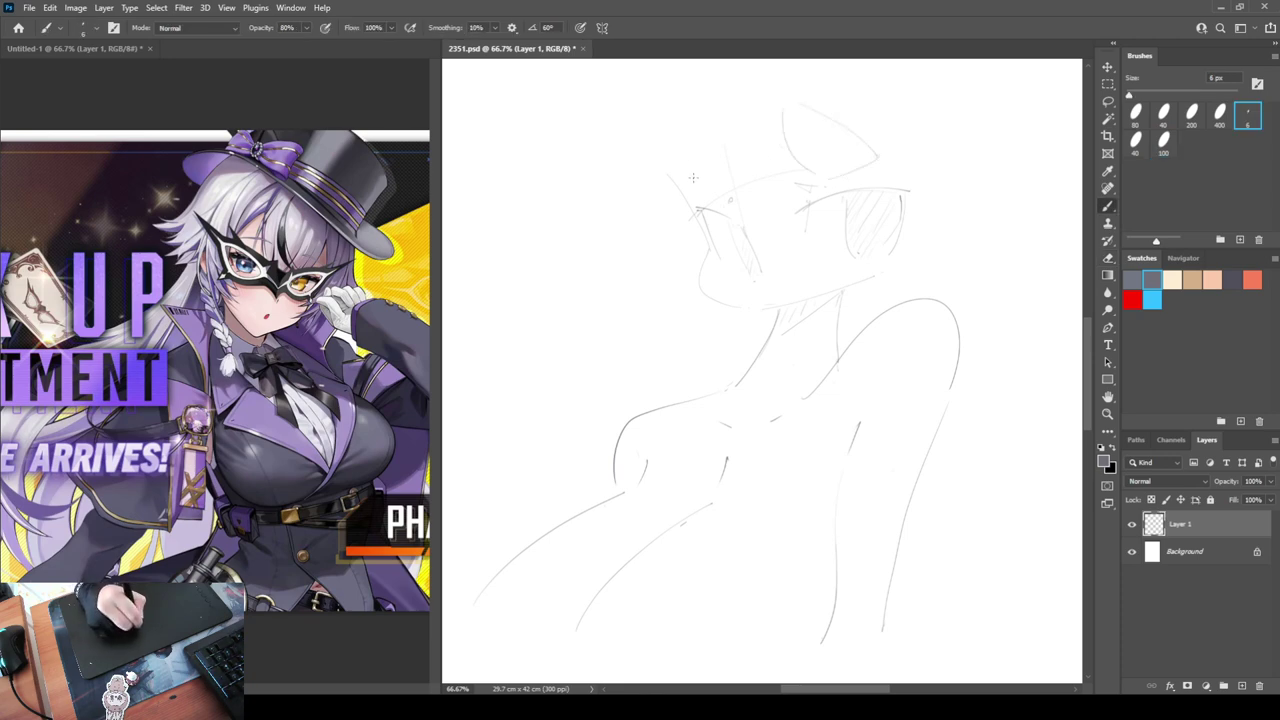
mouse_move(692, 176)
mouse_down()
mouse_move(684, 112)
mouse_move(719, 152)
mouse_move(729, 192)
mouse_up()
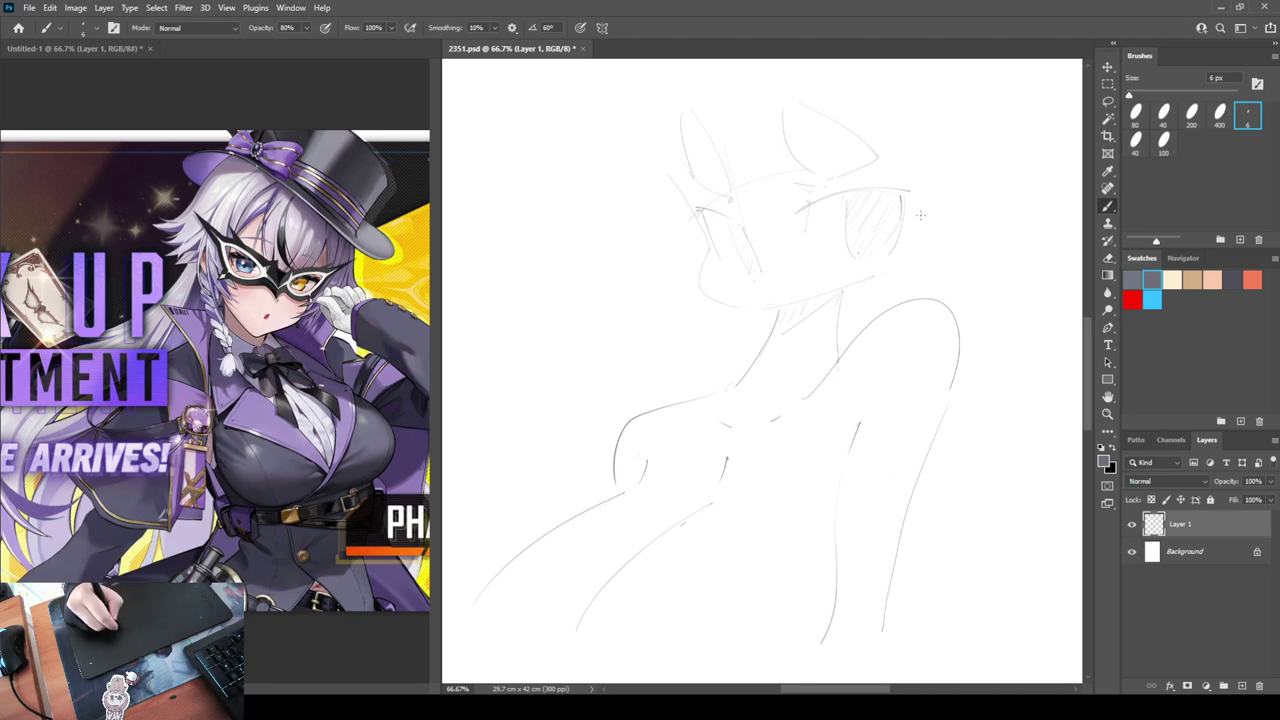
Draw small diamond-like accents below the near eye's outer corner and one on the far cheek
key(e)
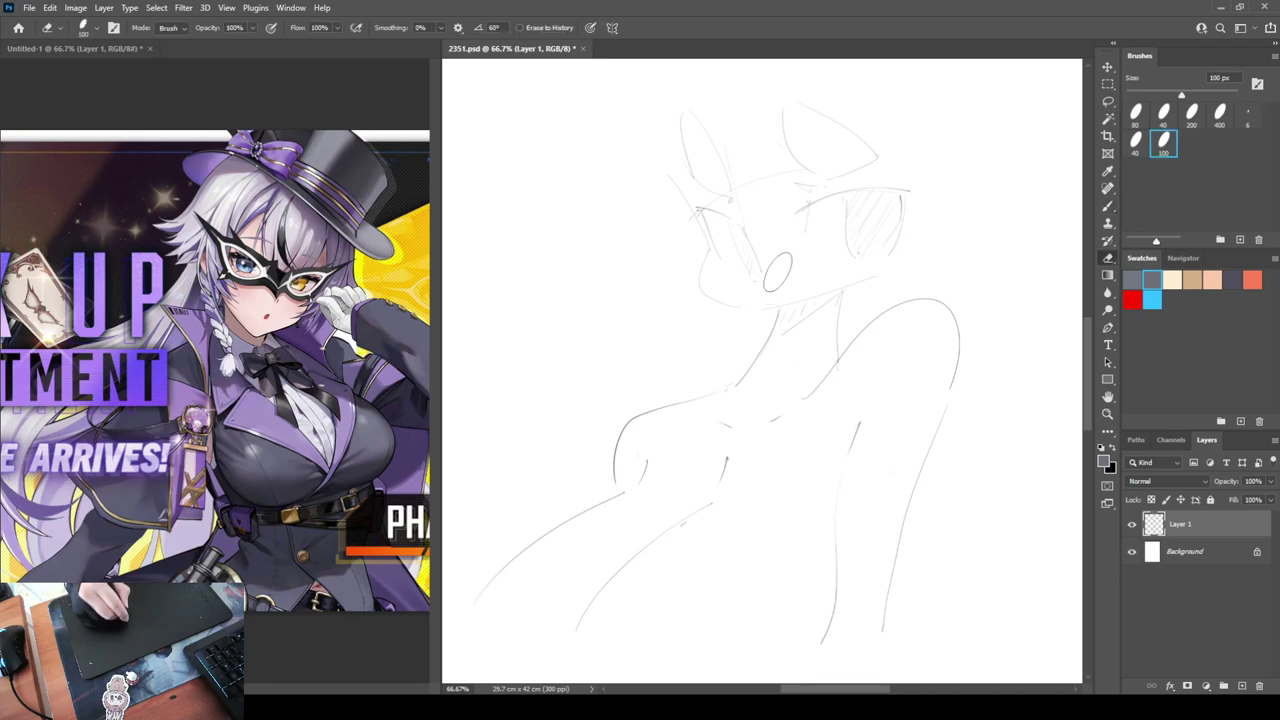
key(b)
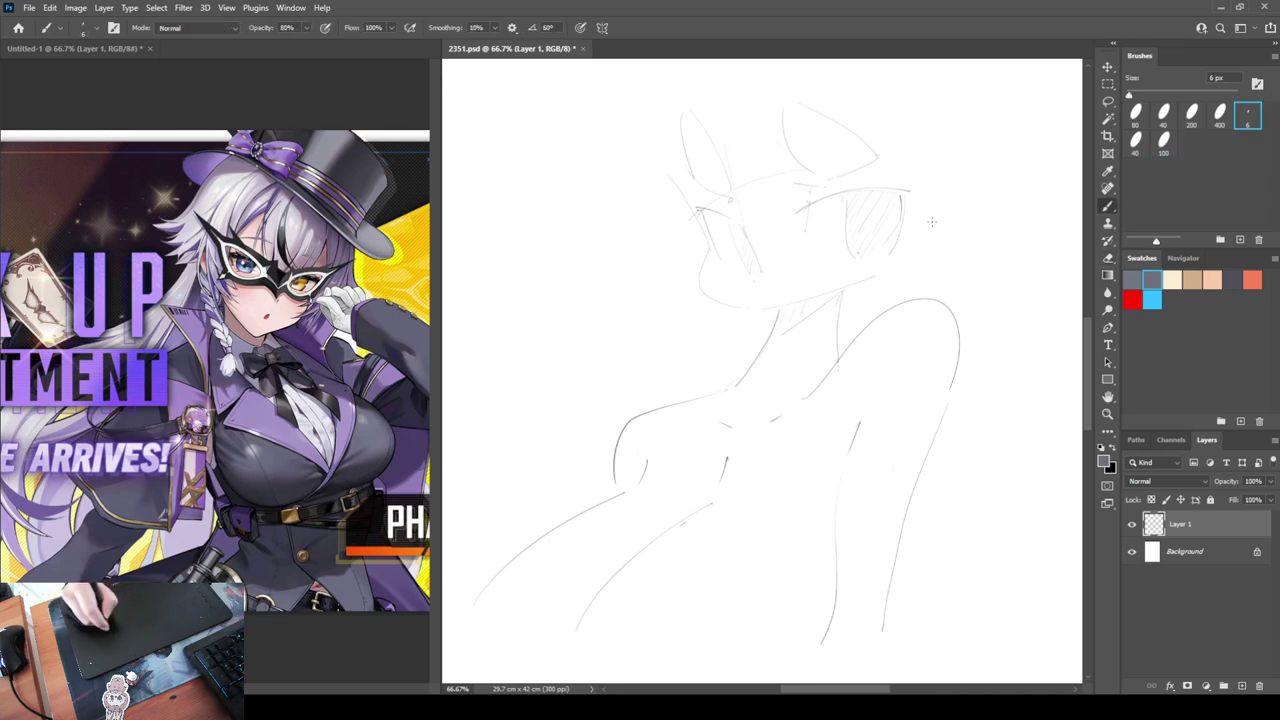
key(ctrl+shift+h)
key(h)
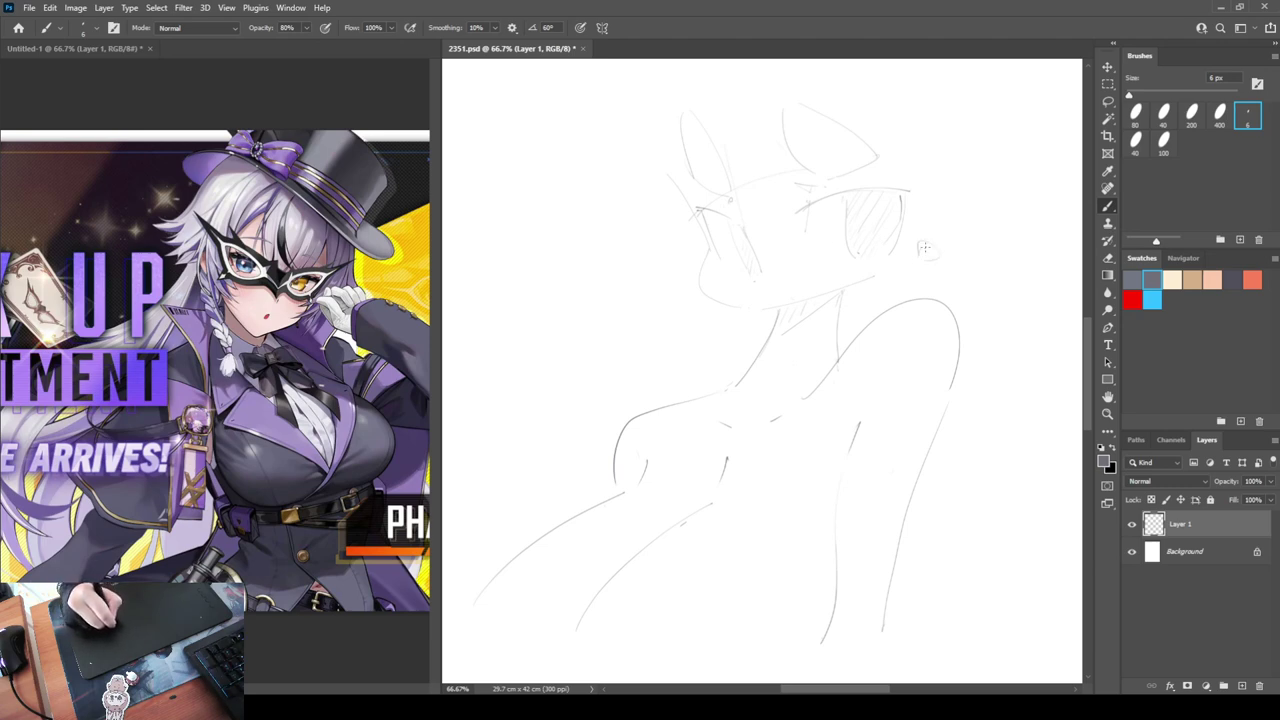
key(e)
key(b)
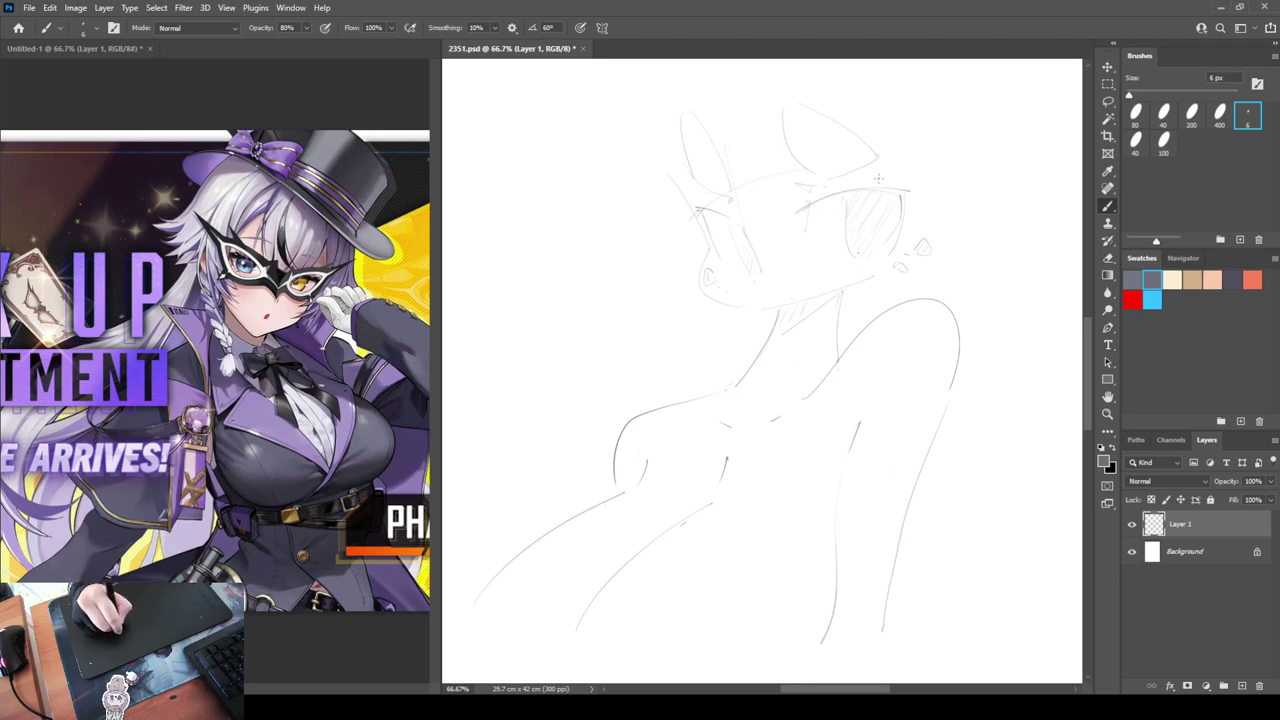
Add a triangular point above each eye's upper lid, hatching the one over the near eye
drag(878, 178, 848, 181)
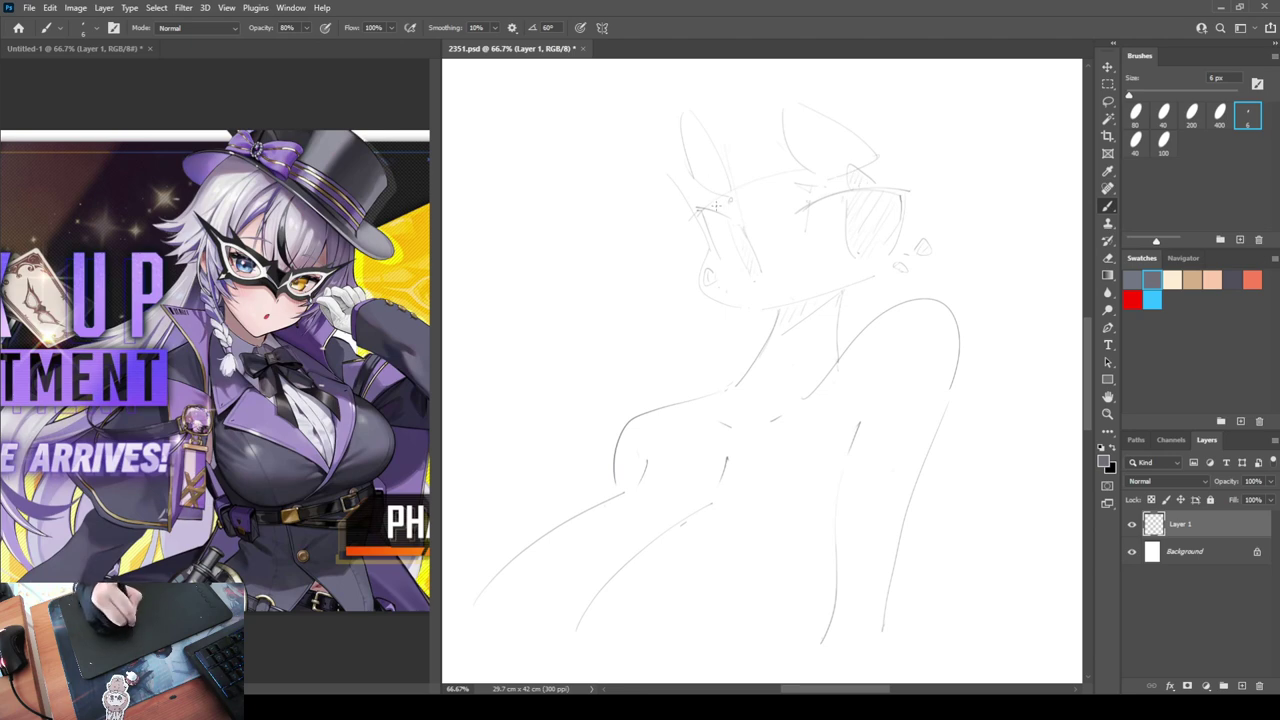
mouse_move(717, 204)
mouse_down()
mouse_move(672, 236)
mouse_move(681, 222)
mouse_up()
key(ctrl+z)
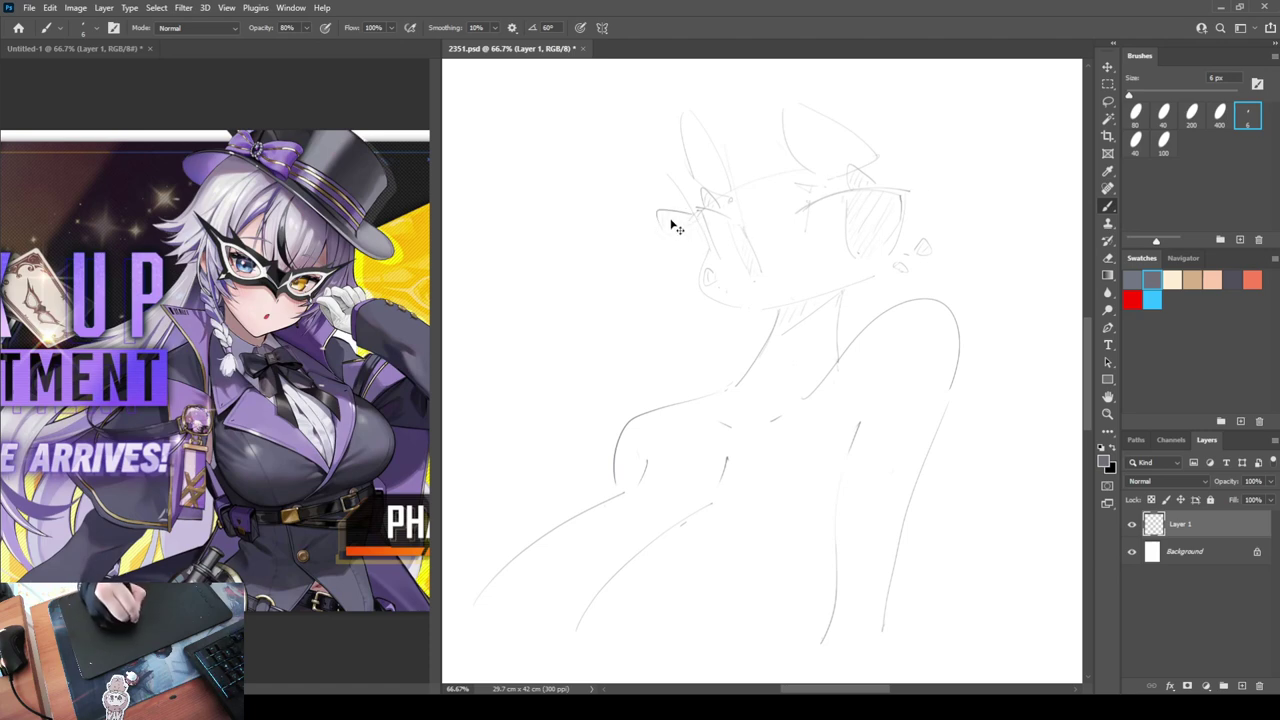
Sketch a leaf-shaped wing tip at the outer end of each eye and extend the far lid line inward
mouse_move(690, 213)
mouse_down()
mouse_move(655, 225)
mouse_move(692, 227)
mouse_move(676, 211)
mouse_up()
key(ctrl+z)
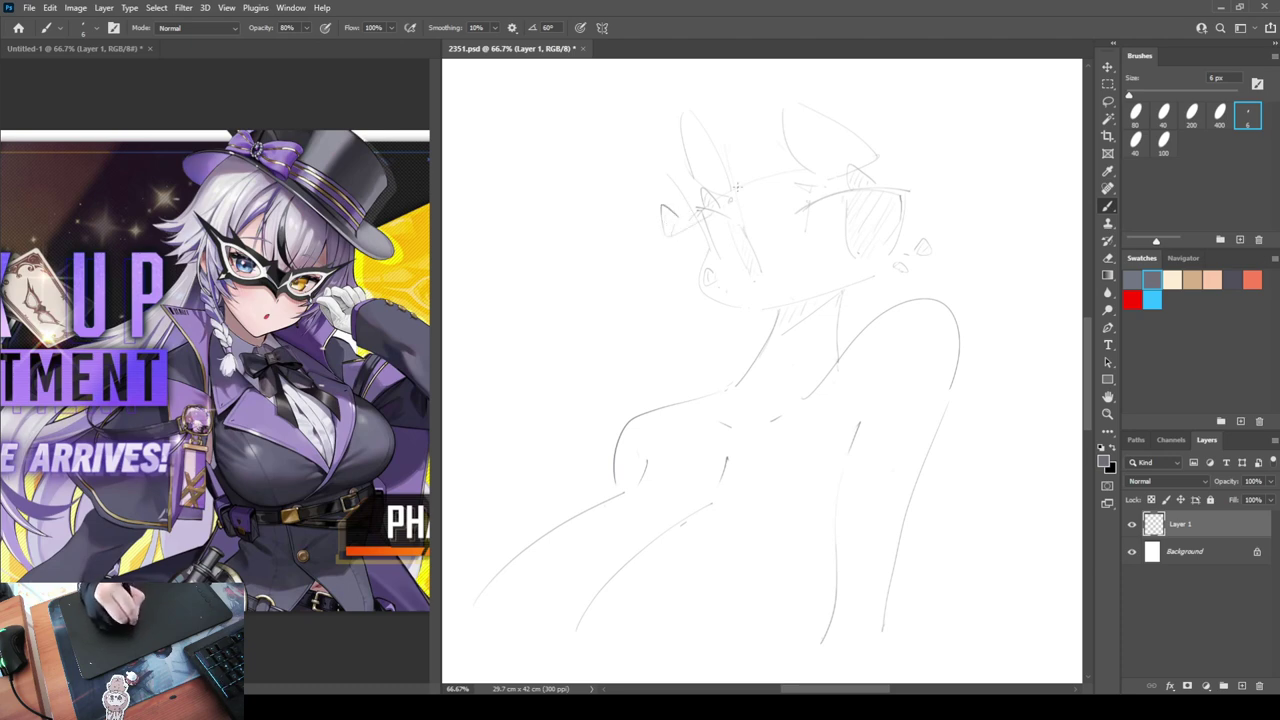
key(ctrl+z)
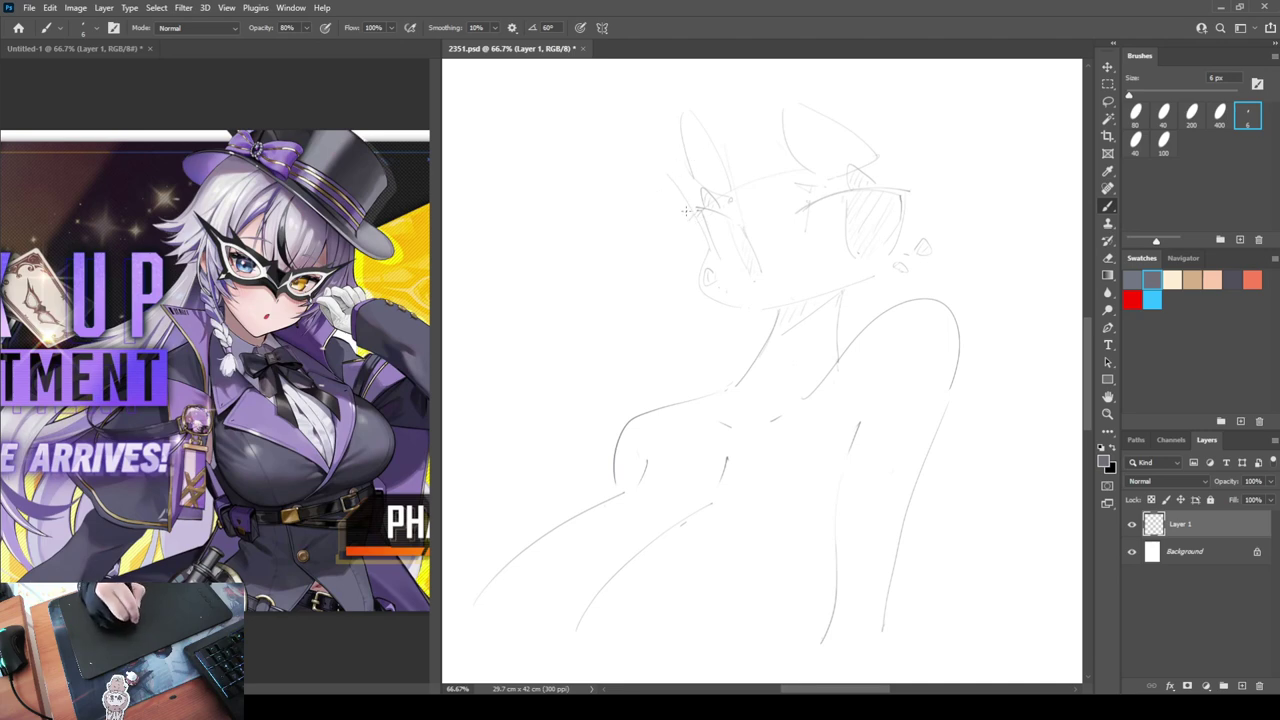
drag(660, 217, 690, 214)
key(ctrl+z)
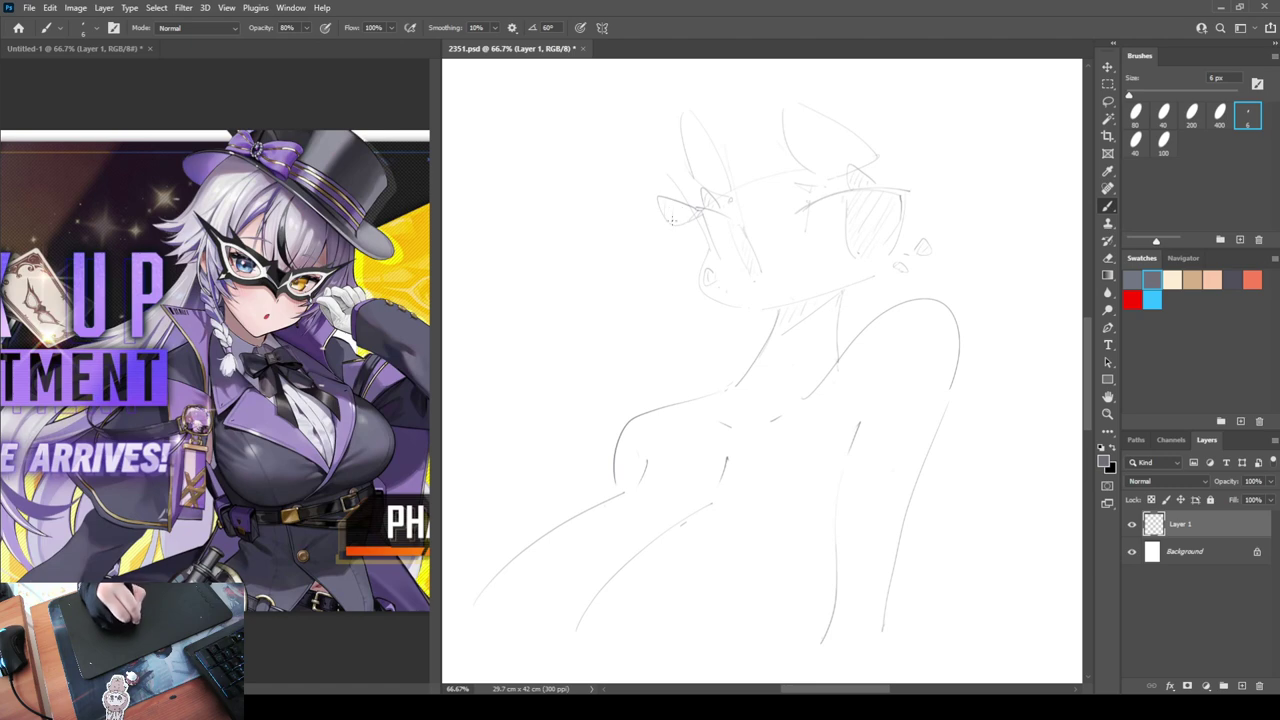
drag(906, 189, 938, 204)
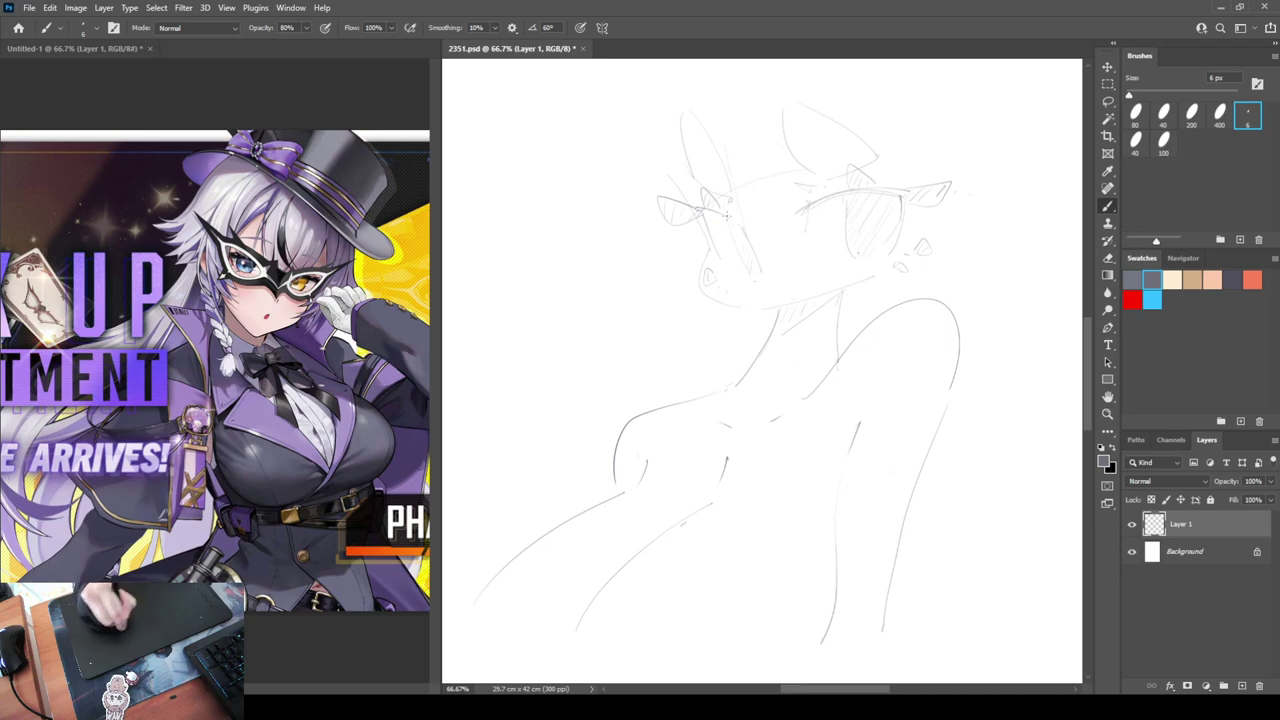
drag(730, 220, 750, 233)
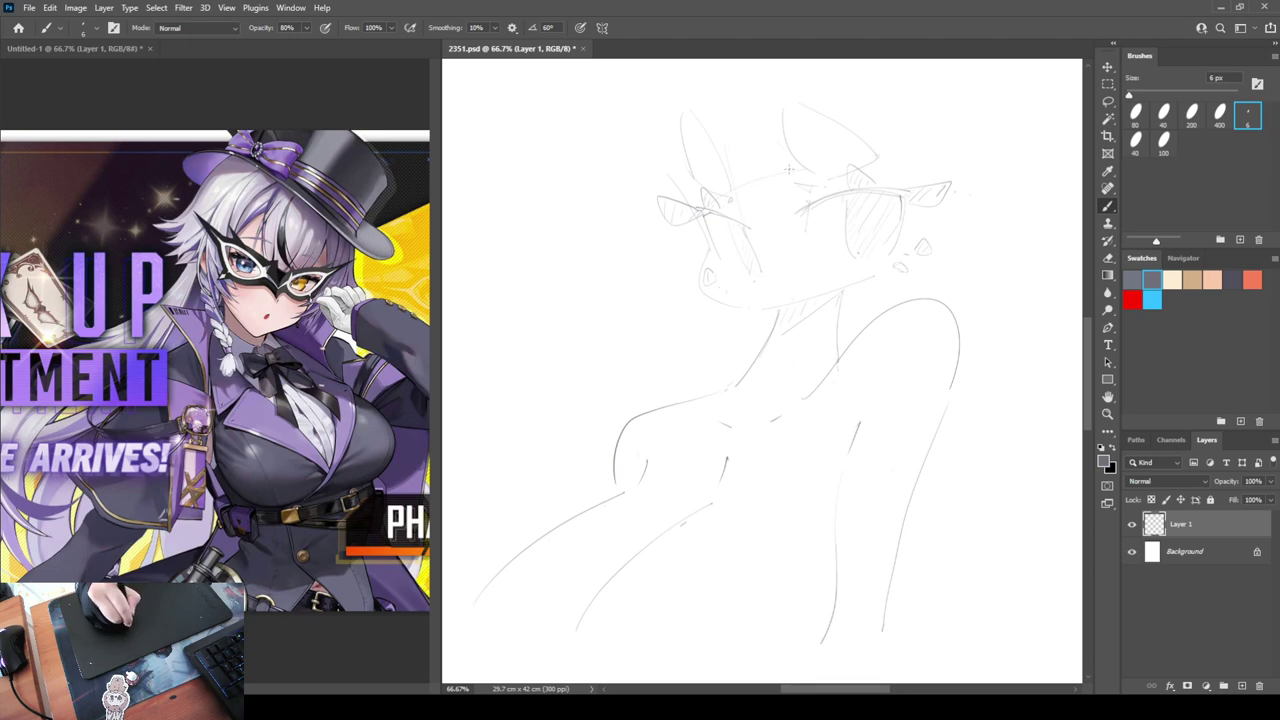
Redraw the face contour as a darker line from the far cheek around the chin to the near jaw, checking it mirrored
key(ctrl+shift+h)
key(h)
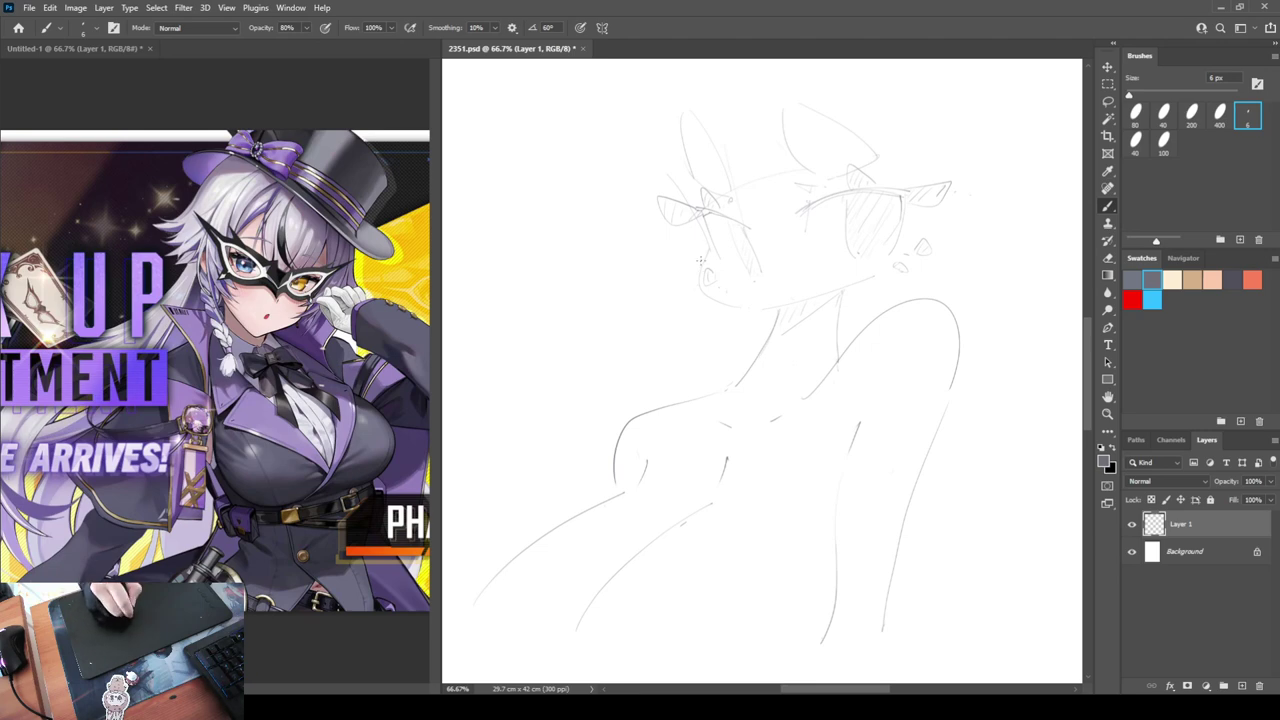
drag(699, 267, 733, 303)
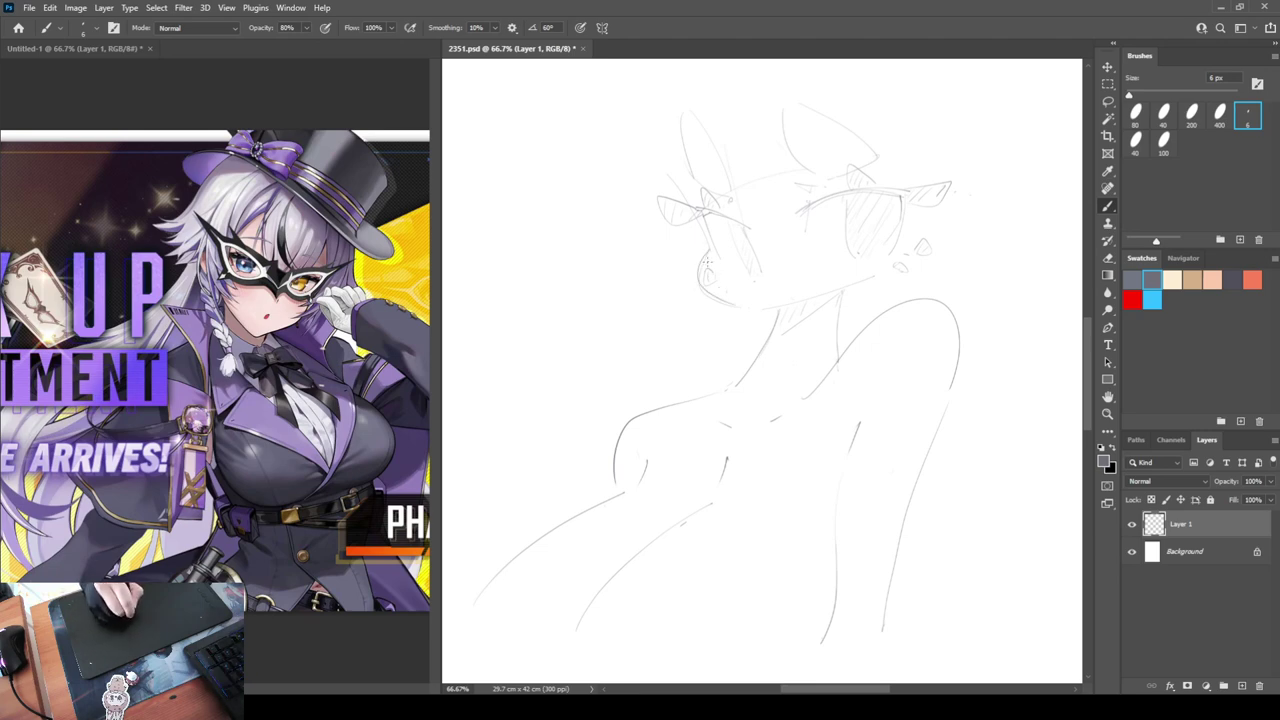
key(ctrl+z)
mouse_move(706, 255)
mouse_down()
mouse_move(720, 297)
mouse_move(749, 305)
mouse_up()
key(ctrl+z)
mouse_move(710, 248)
mouse_down()
mouse_move(756, 309)
mouse_move(877, 272)
mouse_up()
key(e)
key(b)
key(ctrl+shift+h)
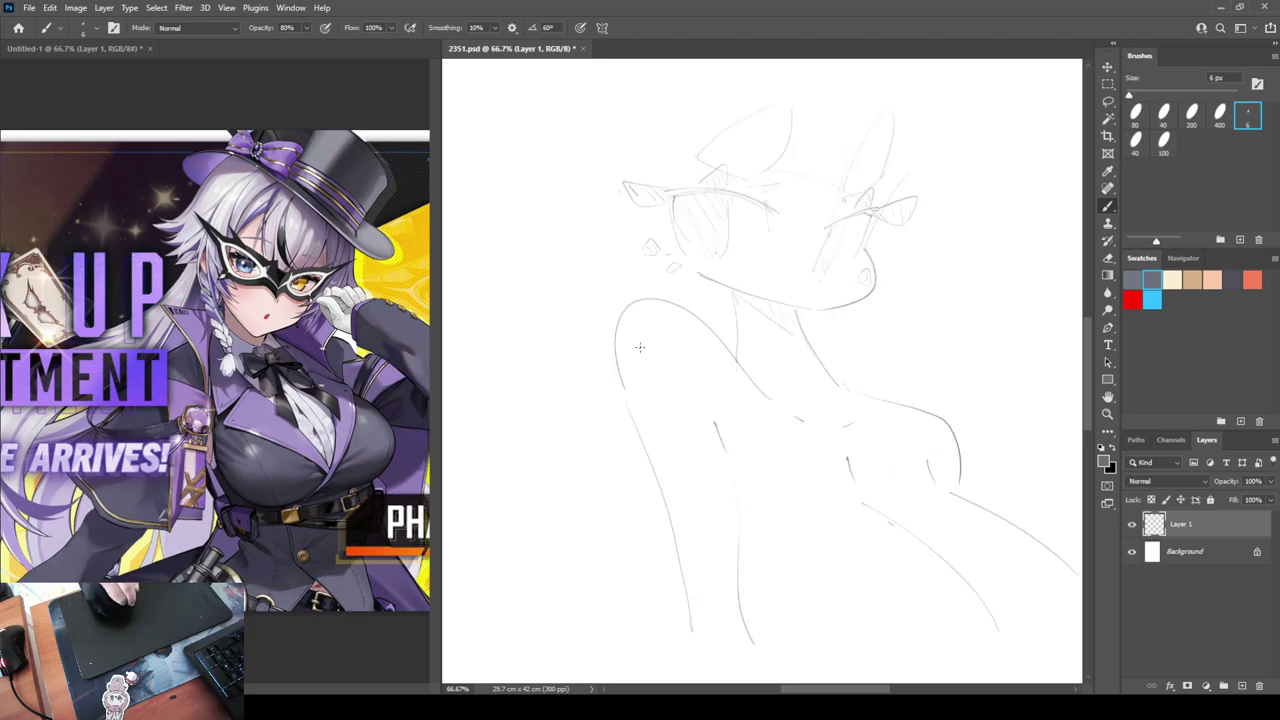
key(ctrl+shift+h)
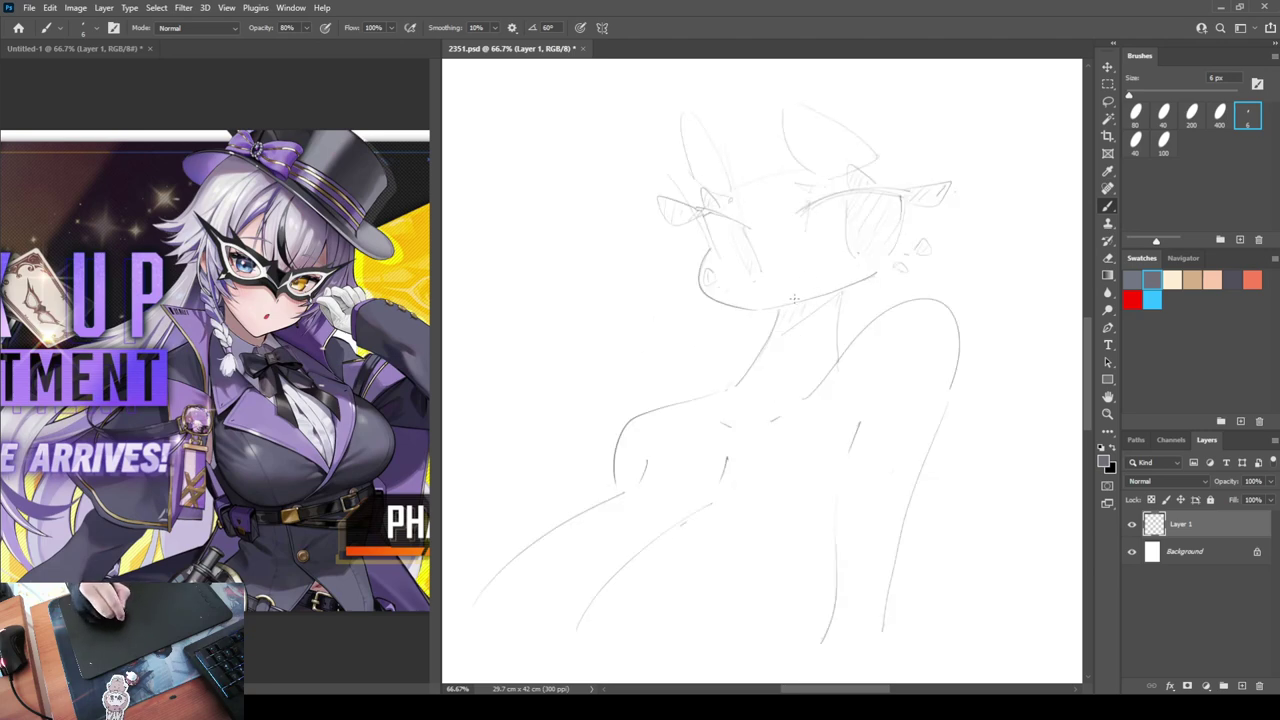
Create a new layer and sketch long curved fringe strands falling over the forehead and between the eyes
click(1243, 685)
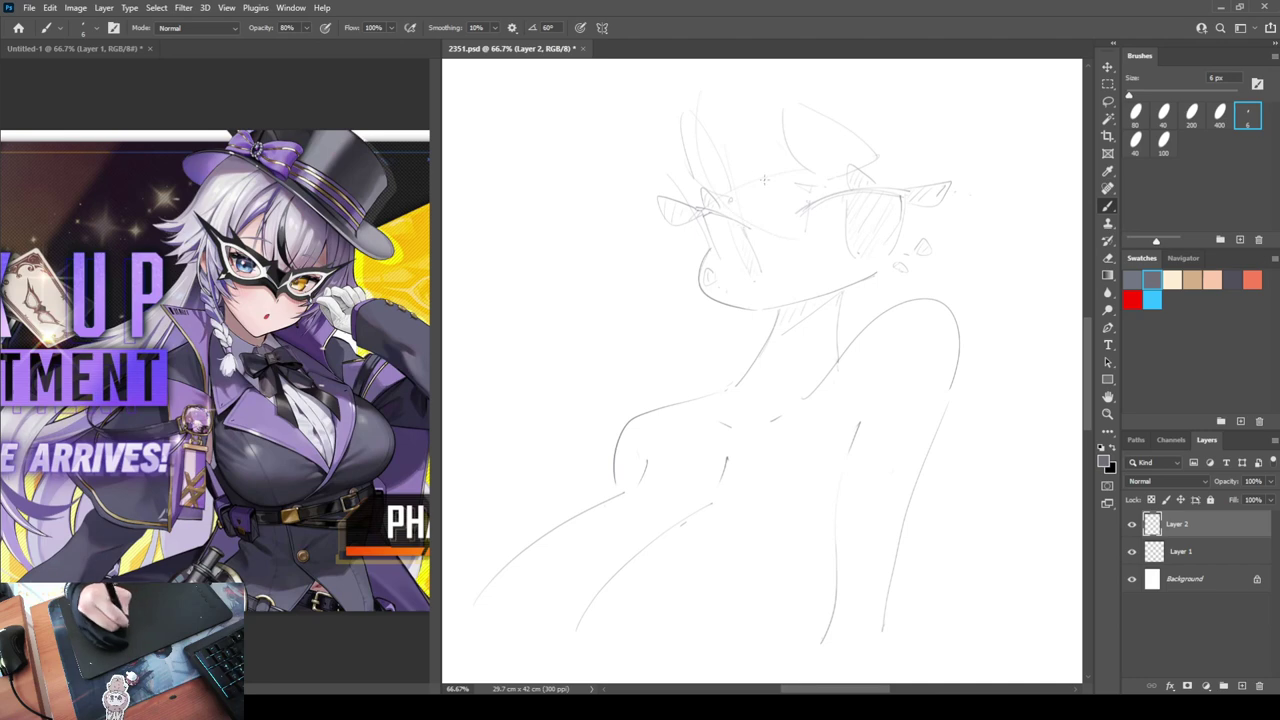
drag(711, 96, 805, 254)
key(ctrl+z)
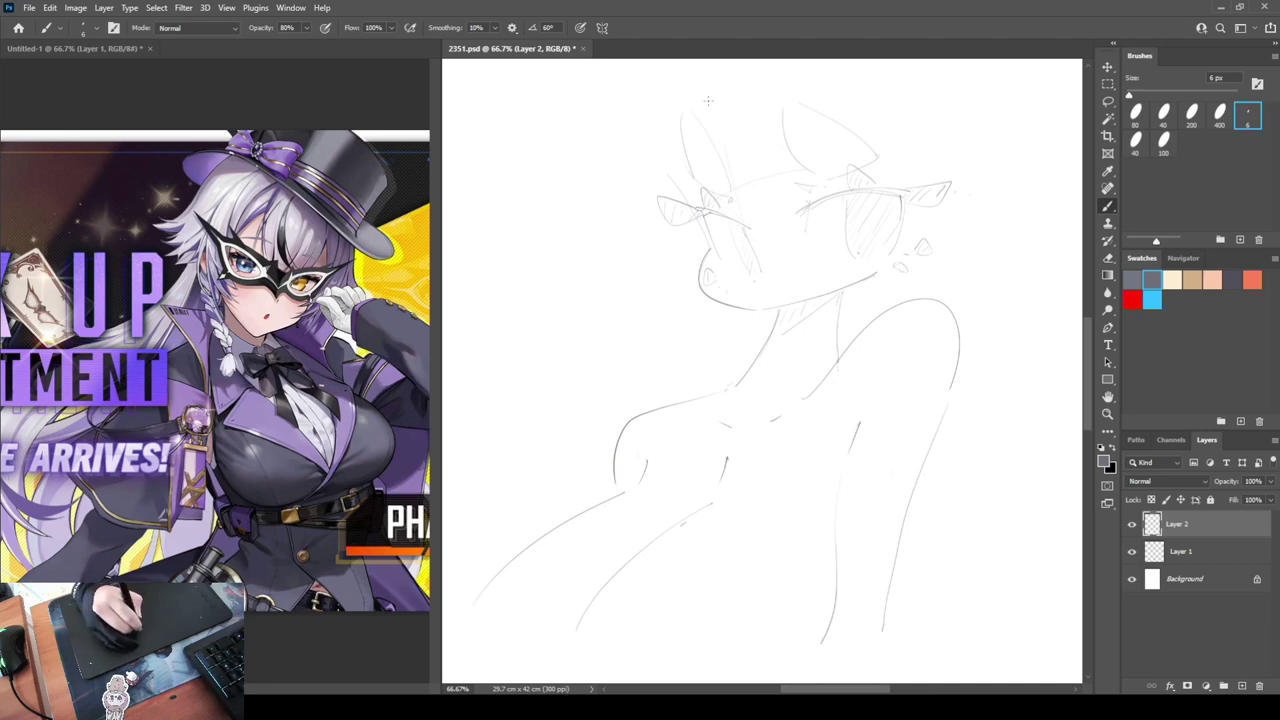
drag(706, 101, 822, 237)
drag(778, 88, 798, 166)
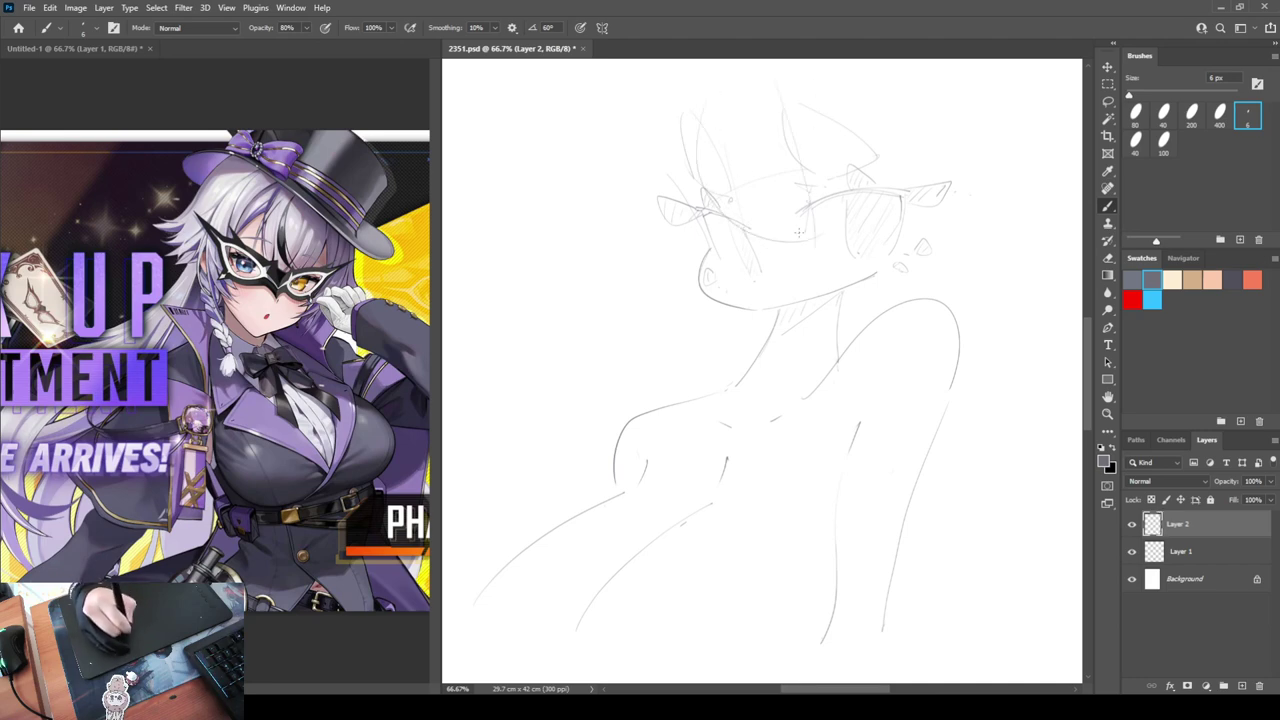
key(ctrl+z)
drag(783, 102, 821, 165)
drag(862, 108, 870, 158)
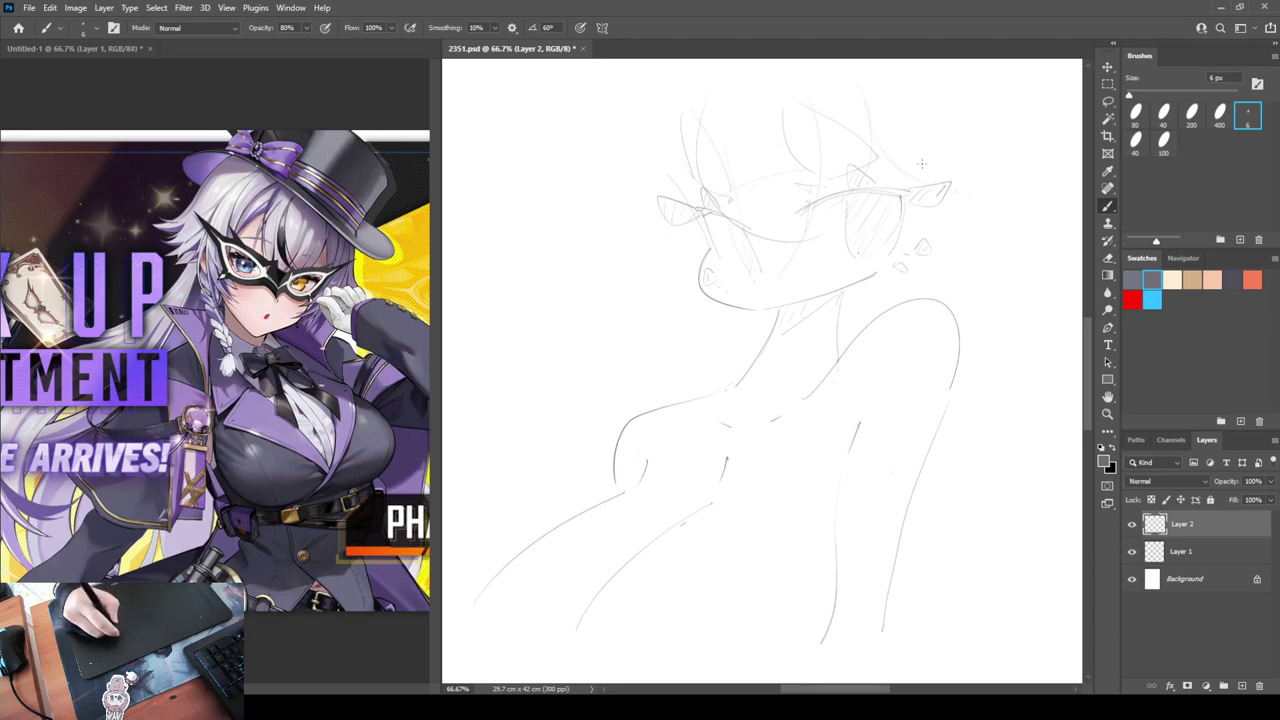
drag(925, 206, 864, 297)
drag(945, 232, 918, 276)
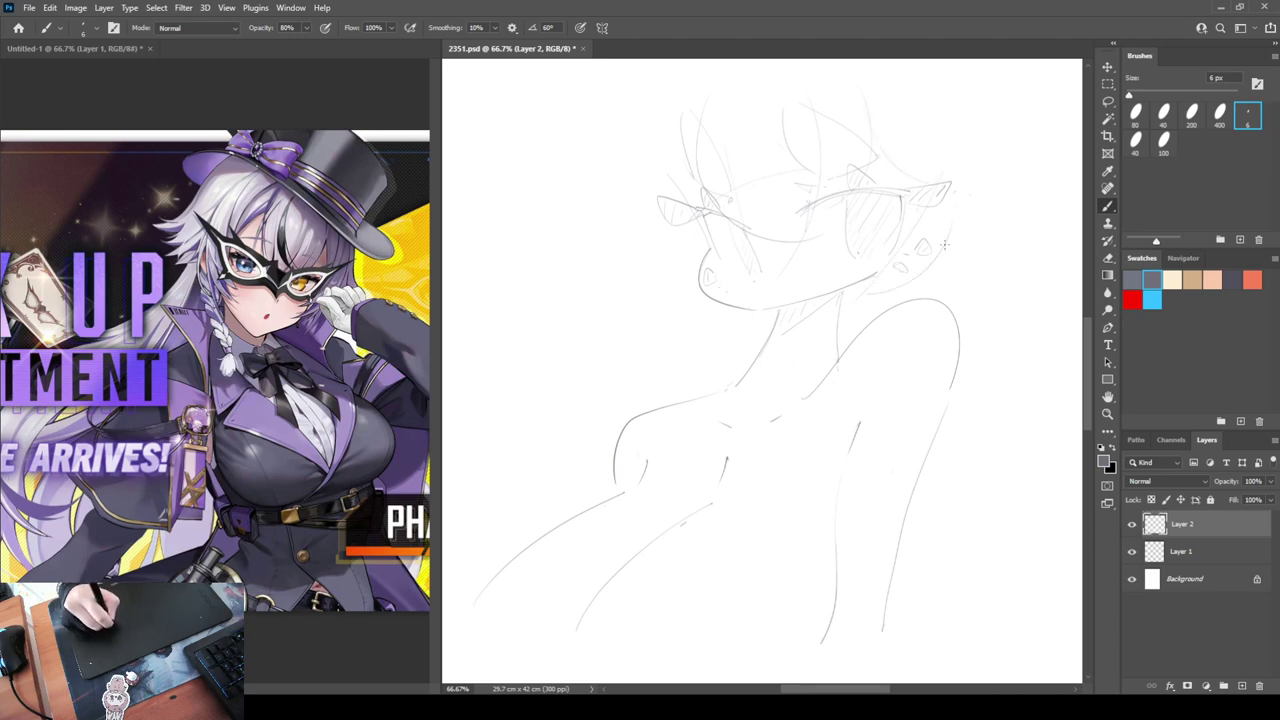
key(ctrl+z)
key(ctrl+z)
Sketch the near side of the hair as curved locks behind the jaw with a flicked tip beyond them
mouse_move(851, 301)
mouse_down()
mouse_move(874, 310)
mouse_move(943, 213)
mouse_up()
drag(950, 277, 963, 254)
key(ctrl+z)
mouse_move(964, 325)
mouse_down()
mouse_move(959, 216)
mouse_move(1000, 278)
mouse_up()
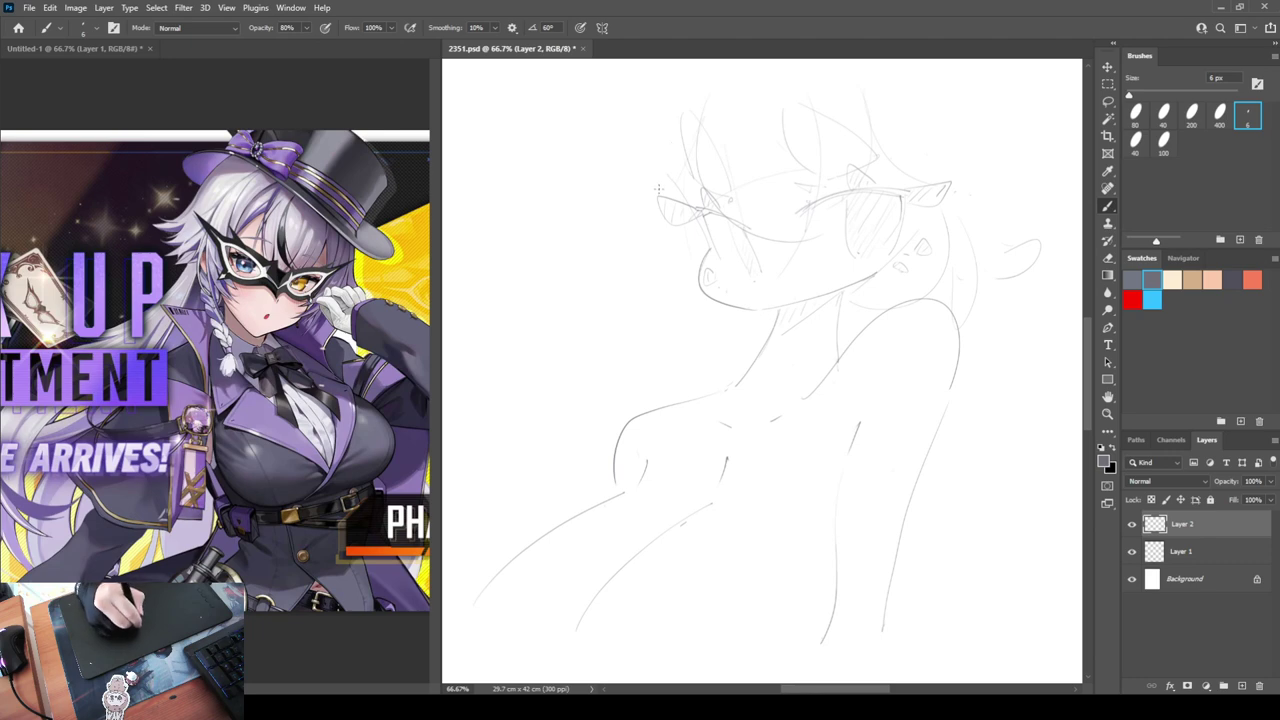
Sketch the outer hair volume on both sides of the head, with flicked tips sweeping outward
mouse_move(659, 189)
mouse_down()
mouse_move(646, 227)
mouse_move(712, 284)
mouse_move(650, 212)
mouse_move(699, 246)
mouse_move(614, 238)
mouse_move(619, 192)
mouse_move(611, 219)
mouse_move(587, 213)
mouse_move(632, 246)
mouse_up()
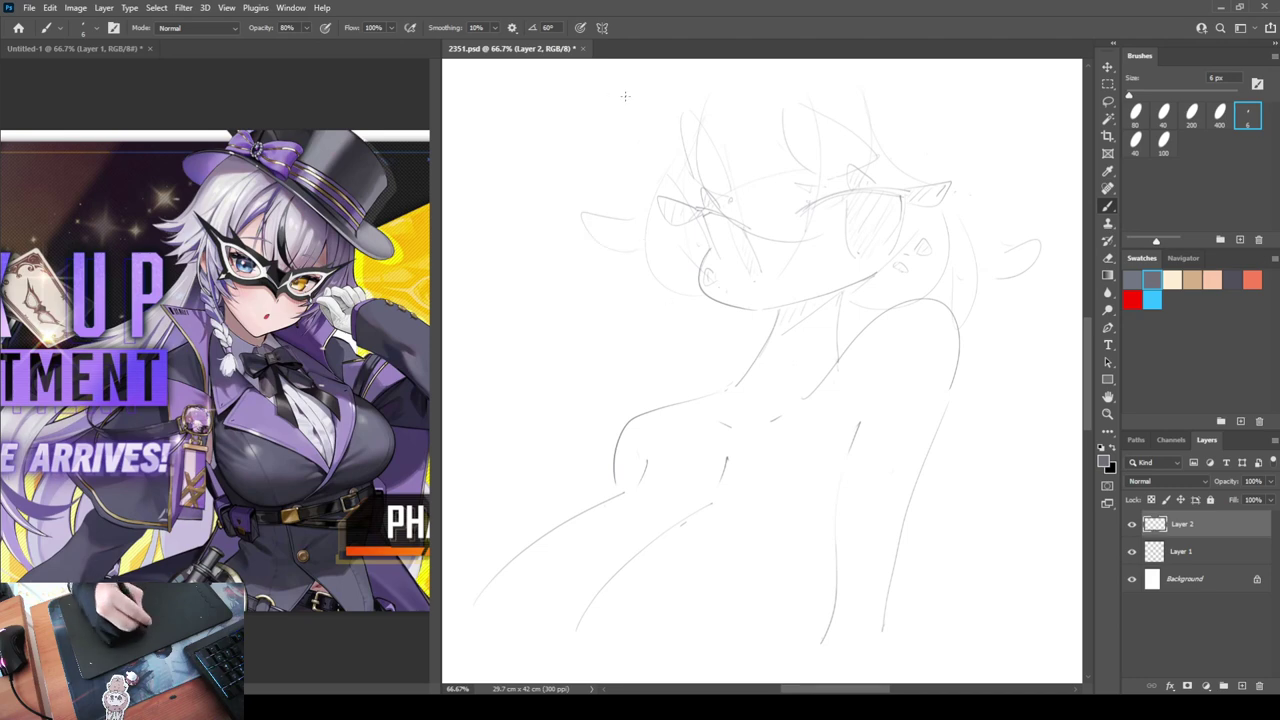
drag(677, 98, 670, 168)
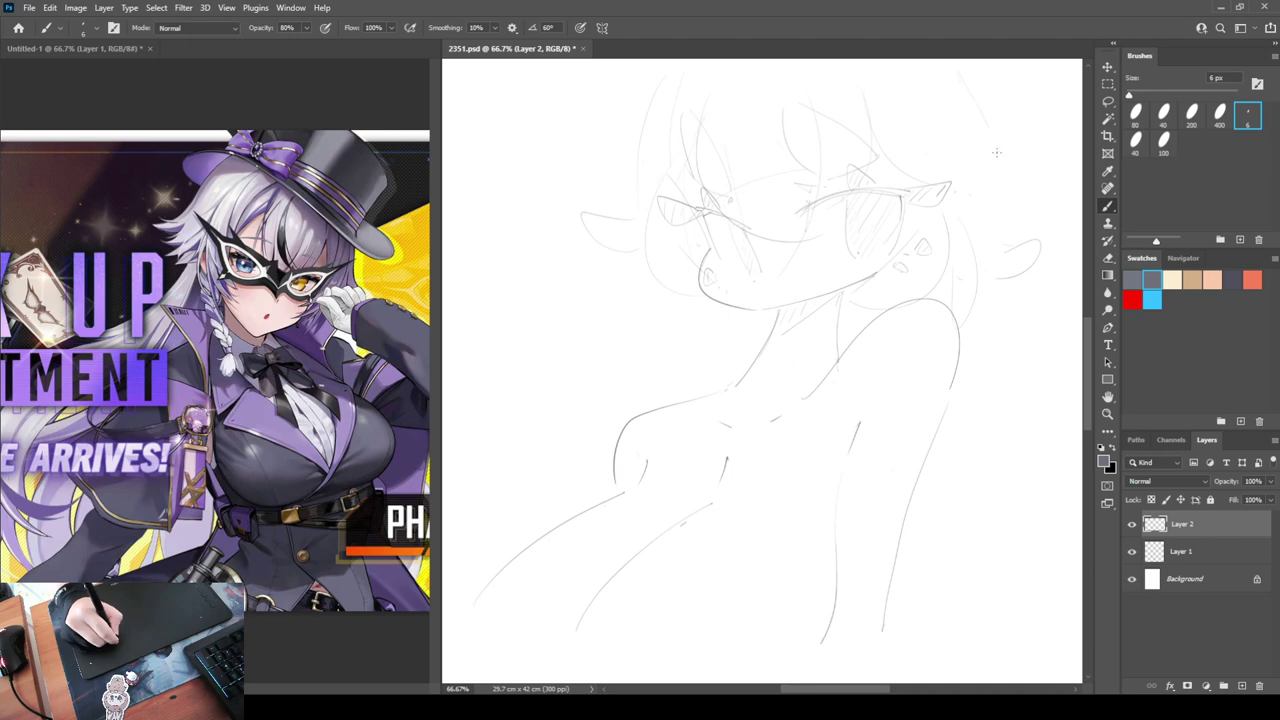
drag(1066, 182, 1043, 222)
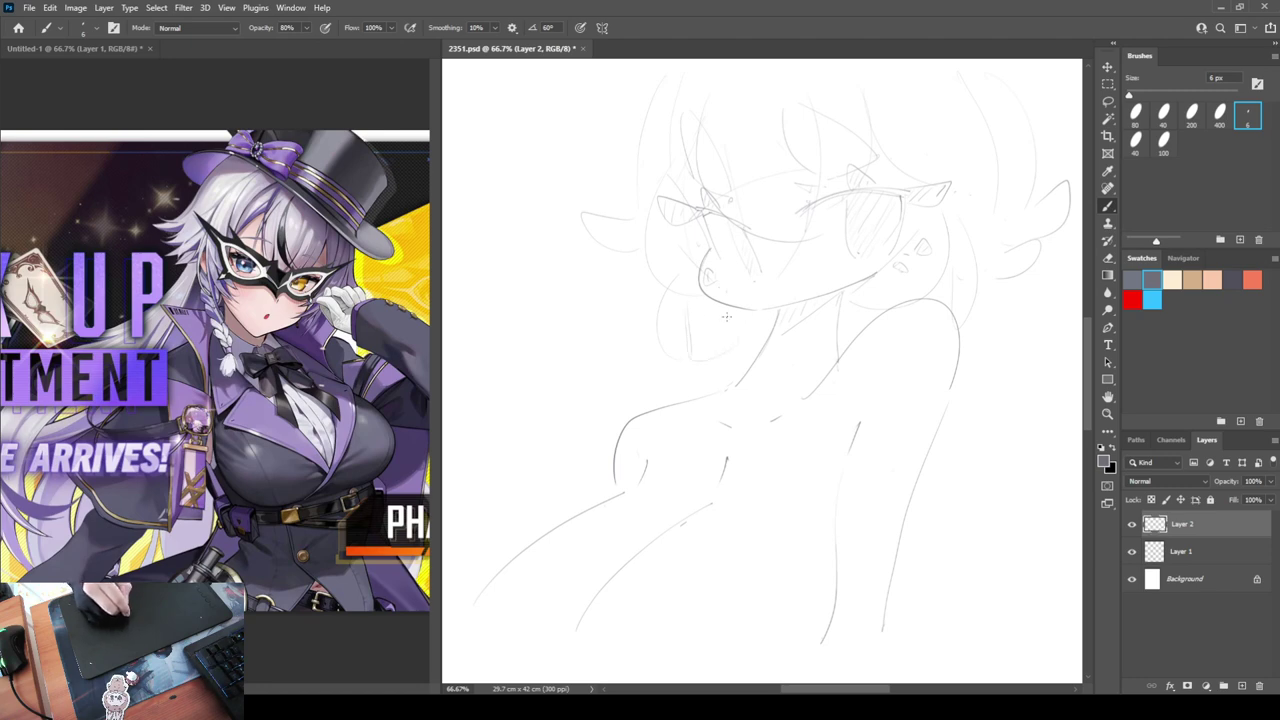
Sketch a braid hanging from beside the far cheek down to the far shoulder, erasing and redrawing its upper section
mouse_move(689, 330)
mouse_down()
mouse_move(710, 369)
mouse_move(685, 361)
mouse_move(730, 362)
mouse_move(695, 367)
mouse_move(667, 402)
mouse_move(698, 401)
mouse_move(654, 338)
mouse_move(695, 398)
mouse_move(633, 395)
mouse_move(672, 449)
mouse_move(642, 450)
mouse_move(704, 423)
mouse_up()
key(e)
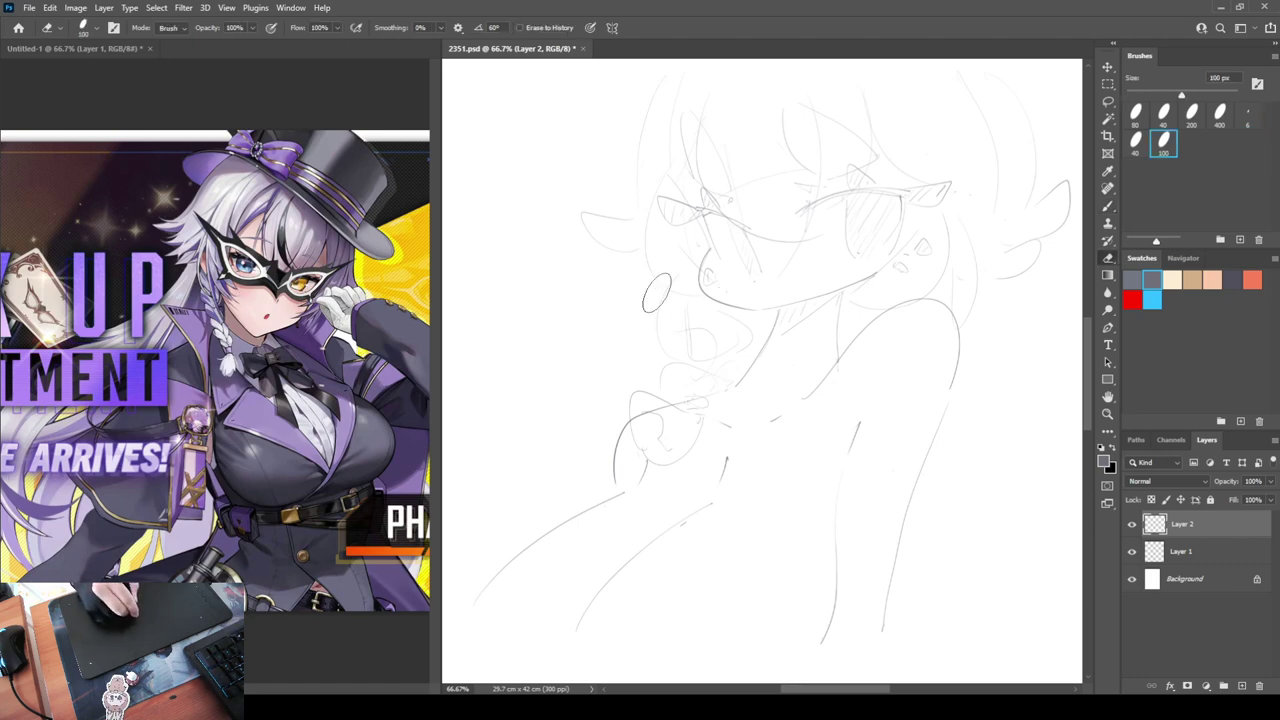
key(b)
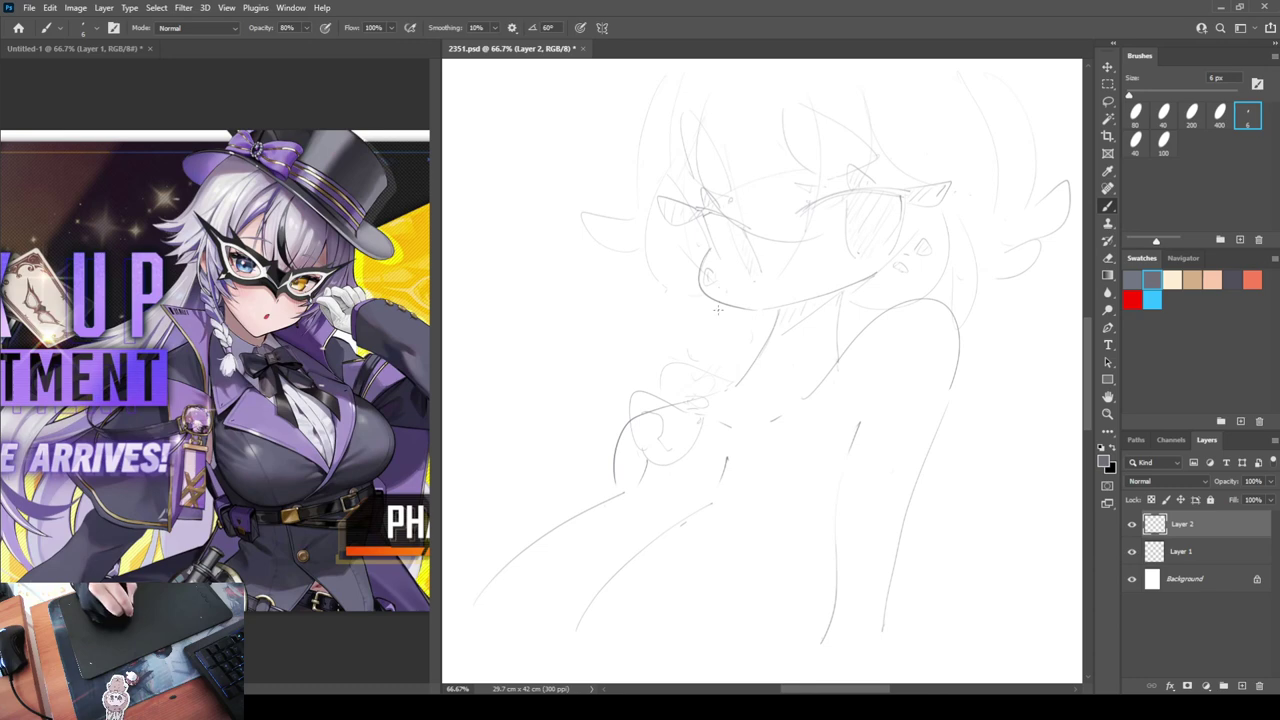
key(e)
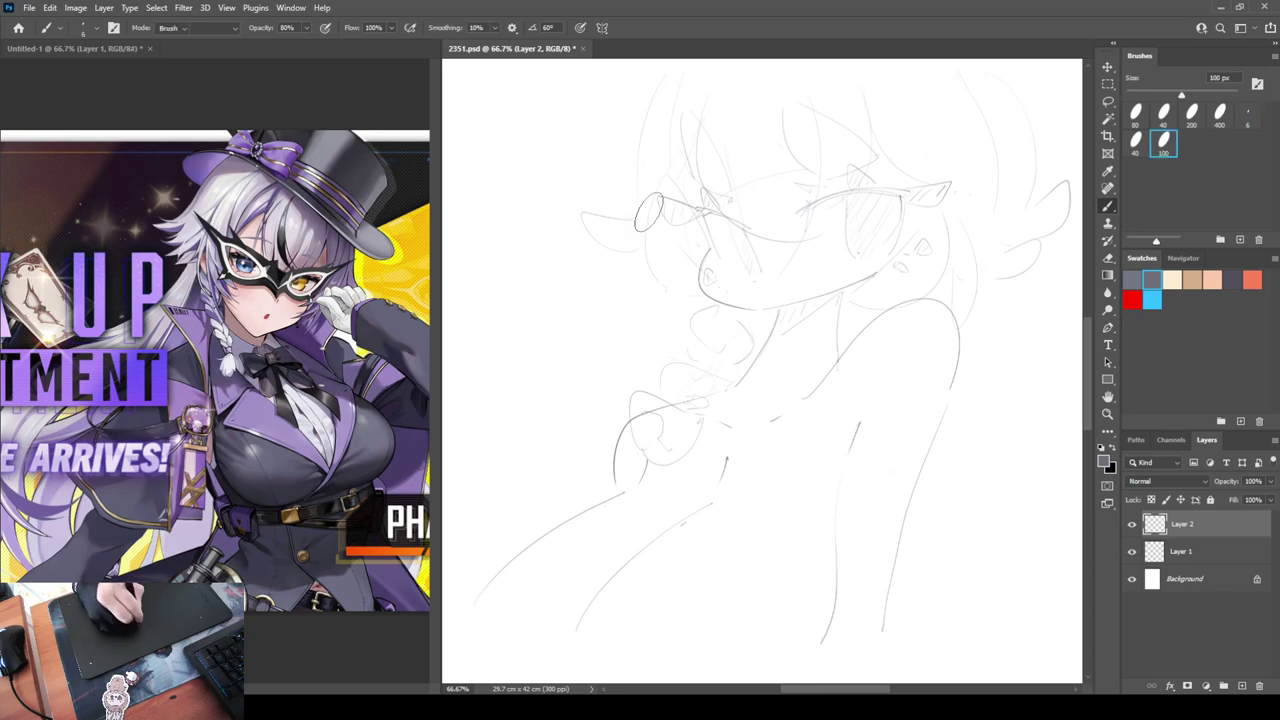
Sketch the far side lock beside the face with a flicked tip and rework the near side's lower flick, checking the drawing mirrored
mouse_move(654, 204)
mouse_down()
mouse_move(679, 273)
mouse_move(649, 276)
mouse_move(640, 311)
mouse_up()
key(b)
key(ctrl+shift+h)
key(h)
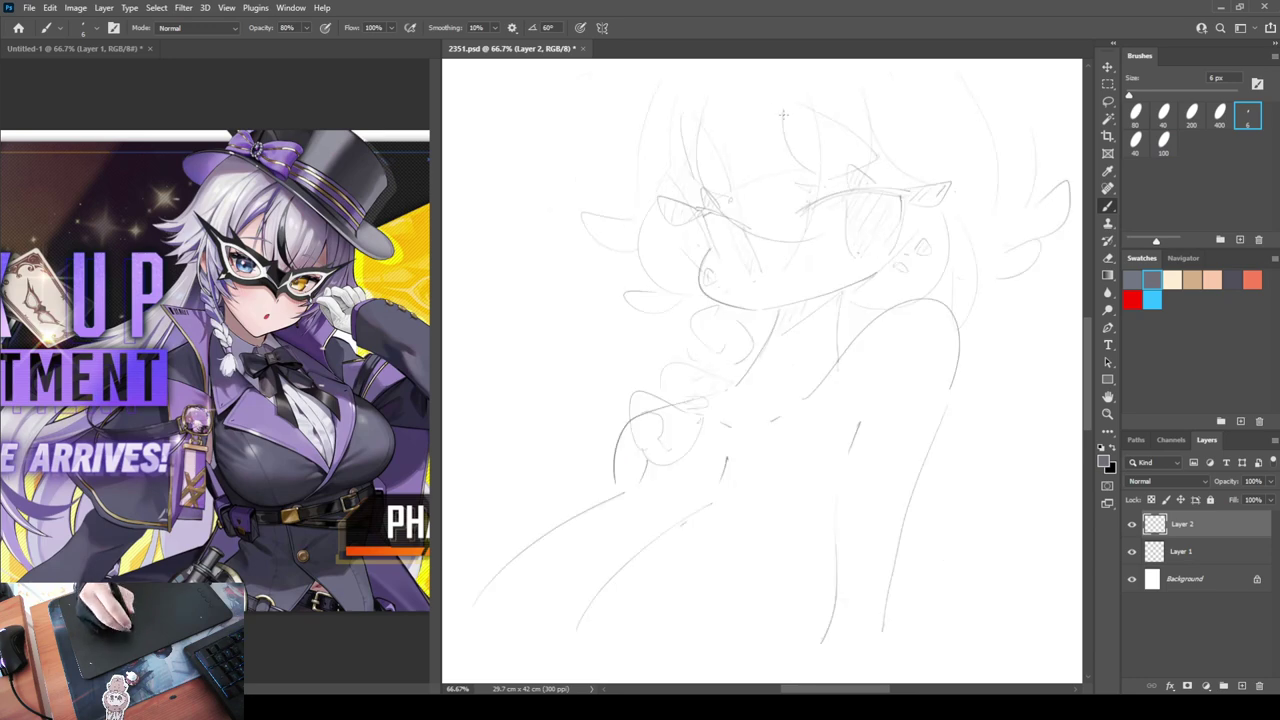
key(e)
mouse_move(1036, 246)
mouse_down()
mouse_move(1011, 246)
mouse_move(1005, 270)
mouse_move(1062, 276)
mouse_move(1017, 276)
mouse_up()
key(b)
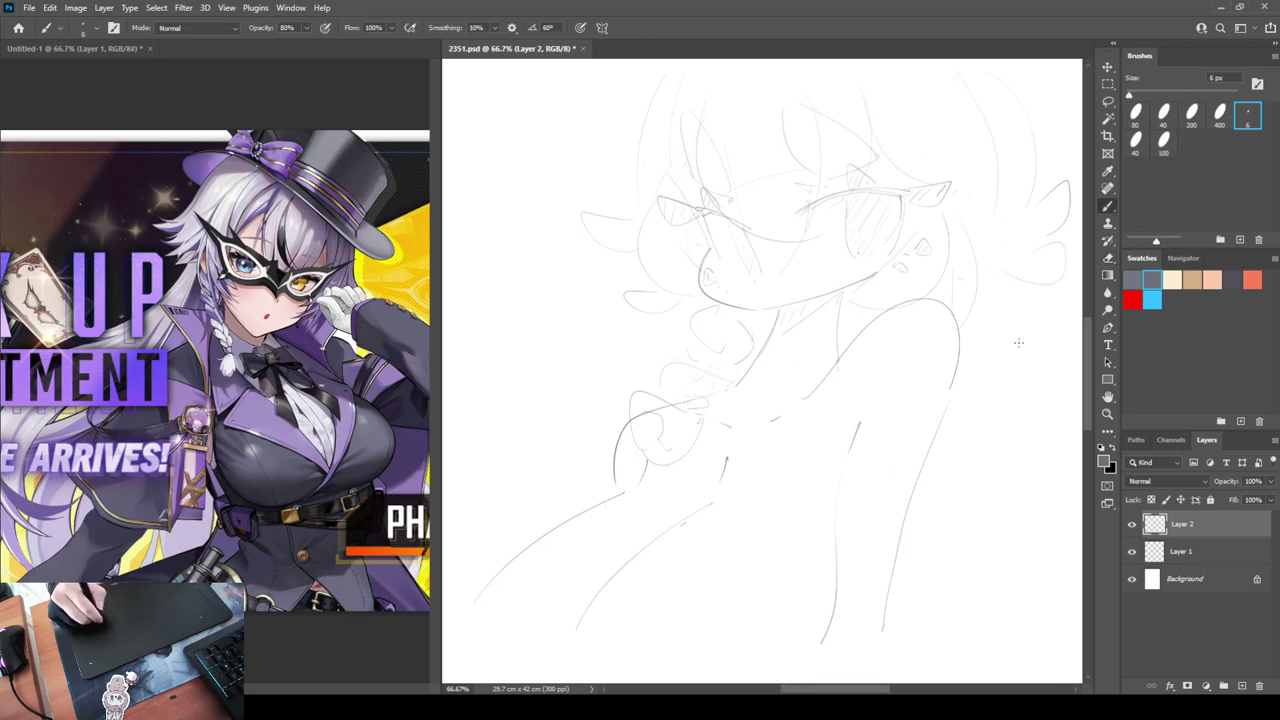
Sketch the long back hair sweeping down behind the near shoulder and curving in across the arm and waist
drag(962, 216, 1072, 421)
drag(1048, 483, 908, 506)
key(ctrl+z)
key(ctrl+z)
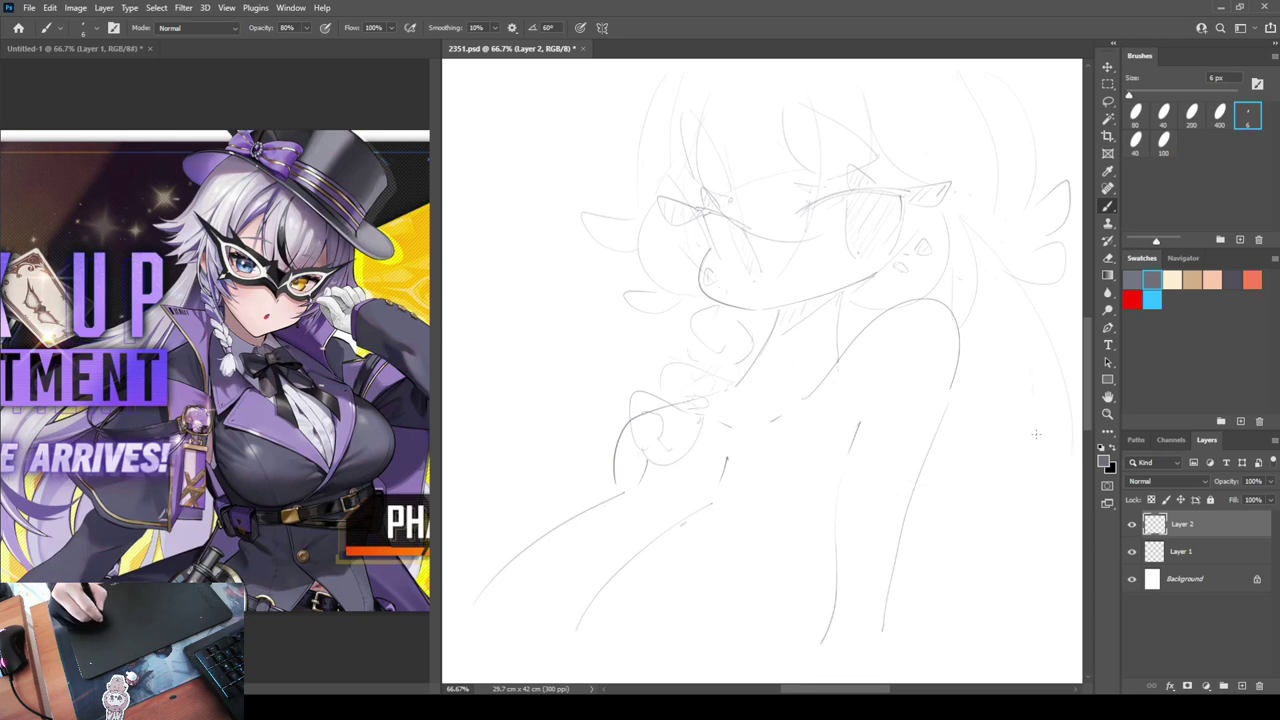
drag(1036, 434, 922, 654)
drag(1070, 600, 1026, 636)
drag(982, 563, 836, 529)
drag(836, 529, 988, 562)
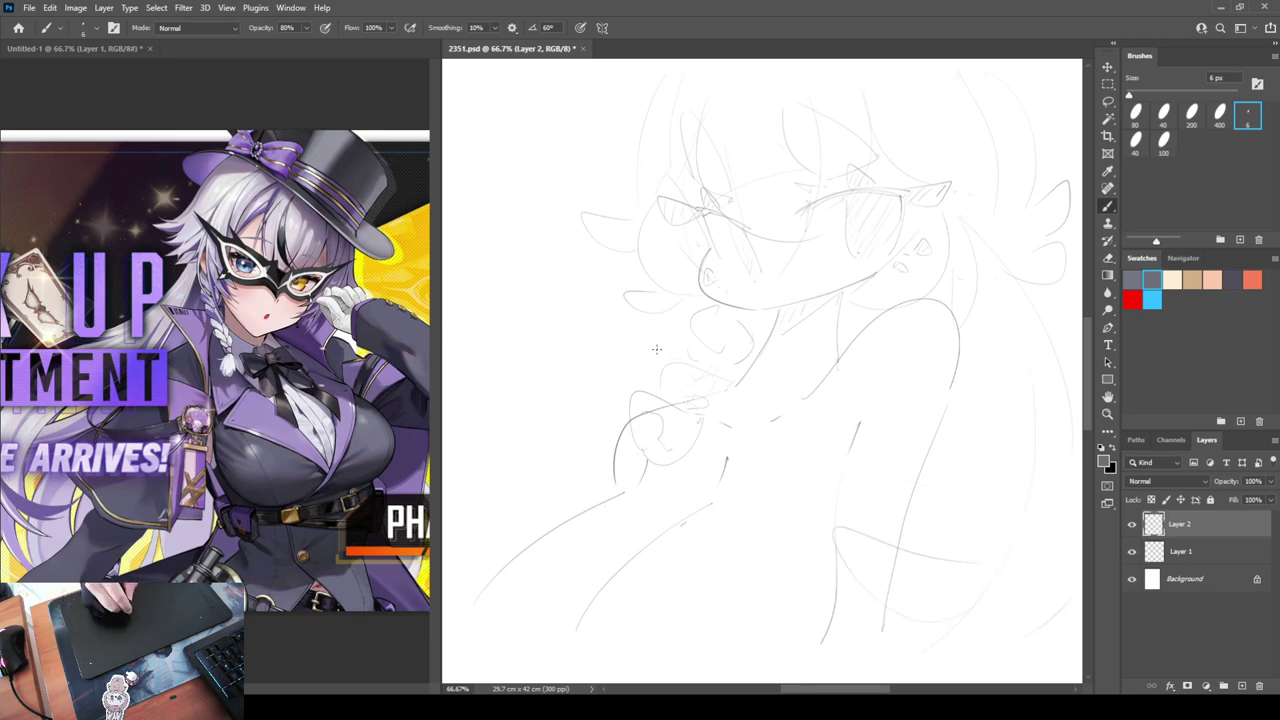
Sketch long, loose hair strands flowing outward from behind the braid and far shoulder
mouse_move(664, 333)
mouse_down()
mouse_move(457, 396)
mouse_move(449, 413)
mouse_up()
mouse_move(500, 385)
mouse_down()
mouse_move(546, 399)
mouse_move(688, 353)
mouse_up()
mouse_move(575, 298)
mouse_down()
mouse_move(502, 293)
mouse_move(547, 336)
mouse_up()
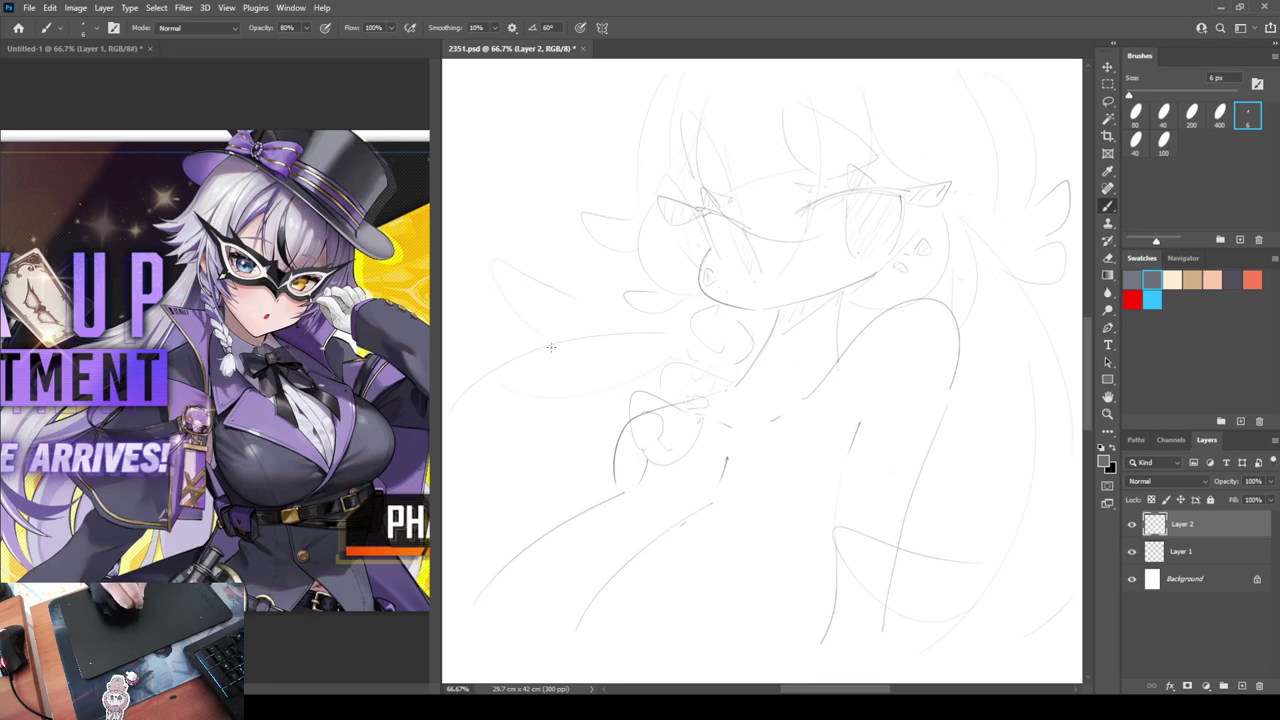
drag(524, 401, 483, 464)
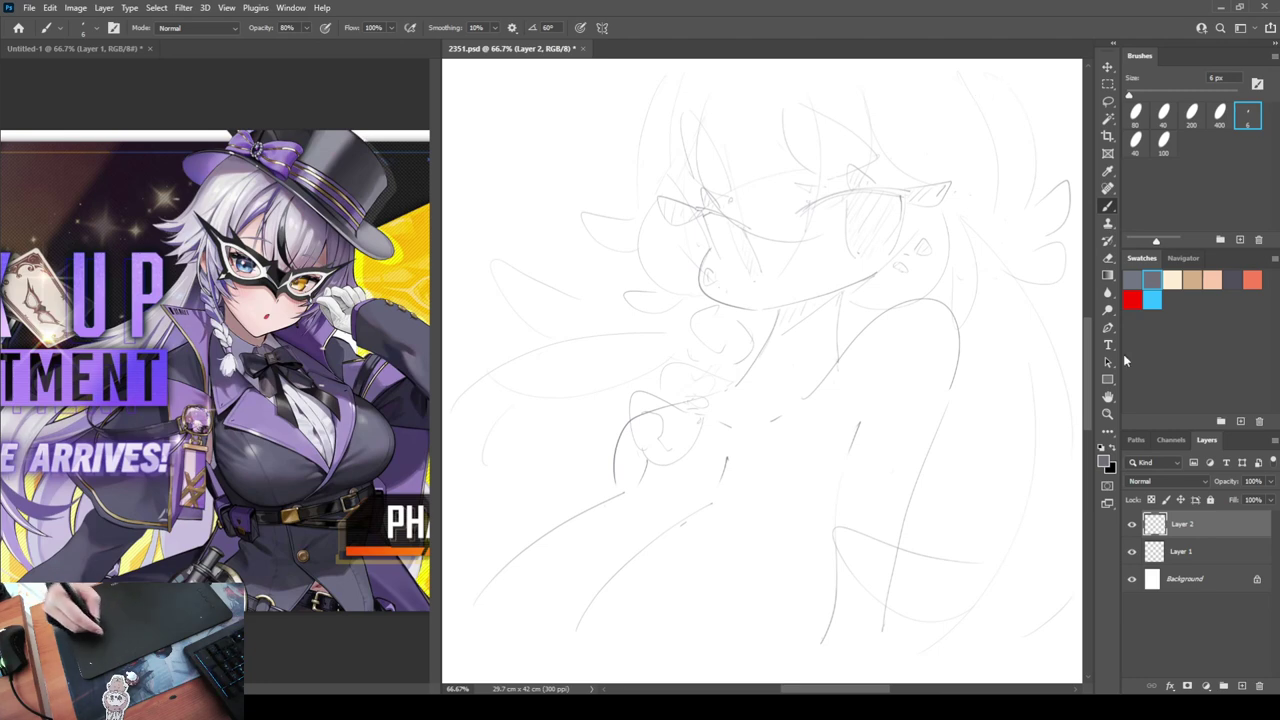
Create a new layer and sketch the hat brim's guide lines across the forehead and up over the near side of the head
click(1241, 686)
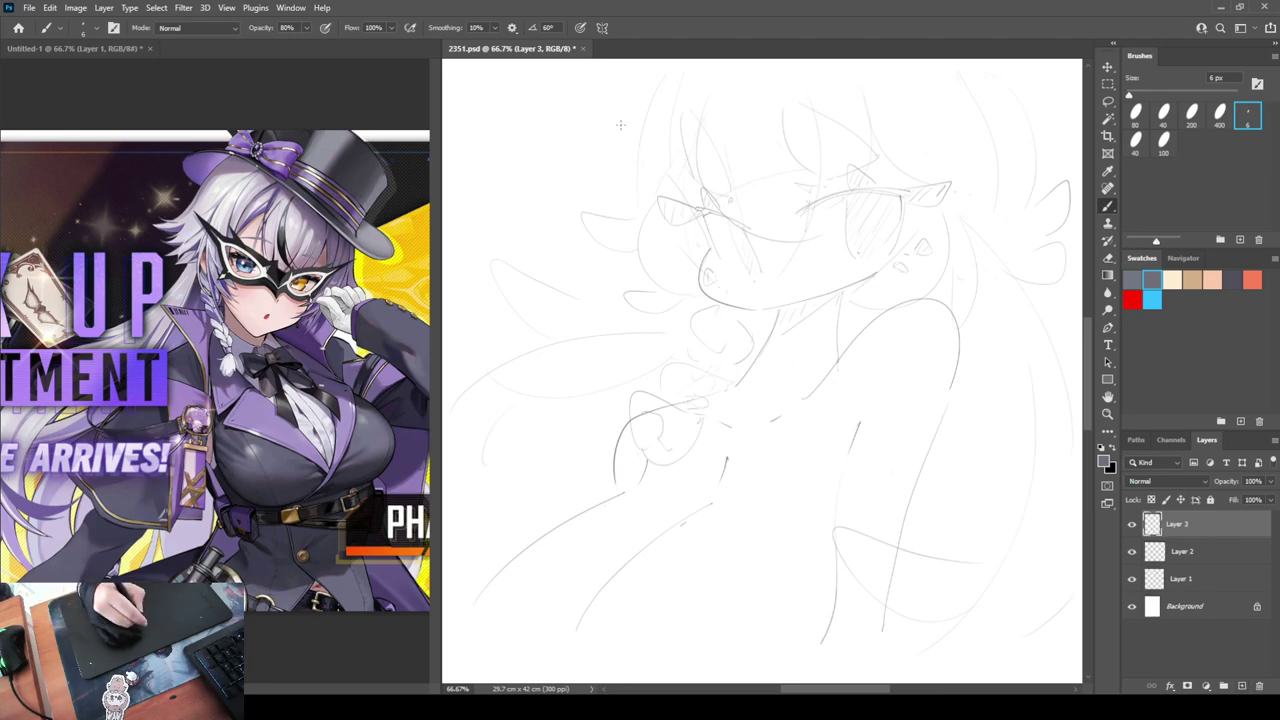
mouse_move(576, 194)
mouse_down()
mouse_move(731, 215)
mouse_move(866, 102)
mouse_up()
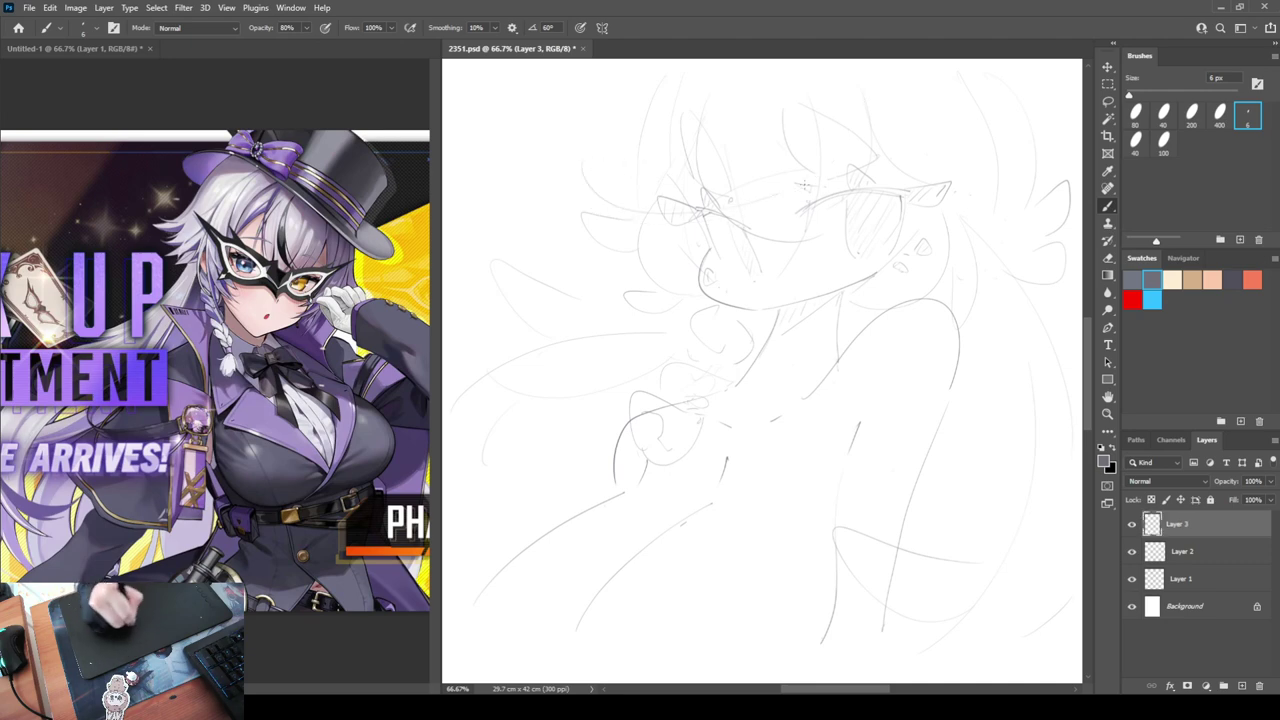
drag(822, 168, 953, 95)
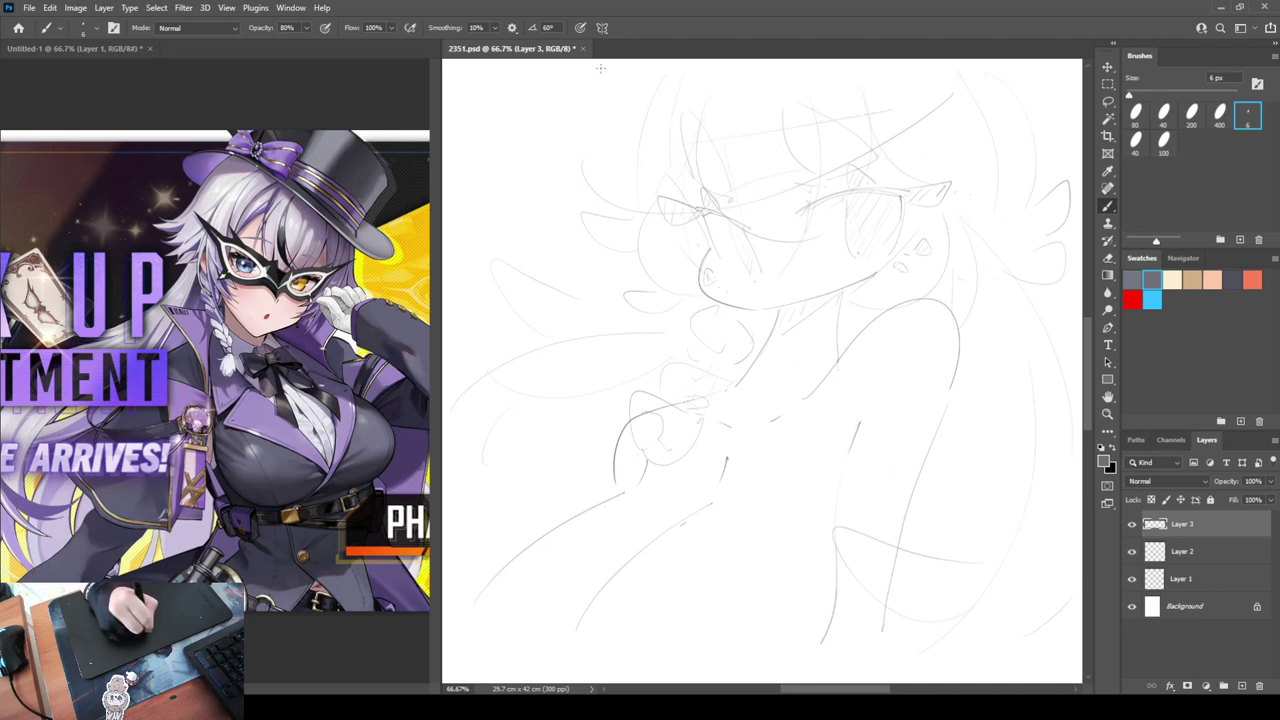
Sketch the hat crown's far edge and the rounded, curled end of the brim on the far side
drag(600, 68, 667, 159)
drag(628, 110, 569, 165)
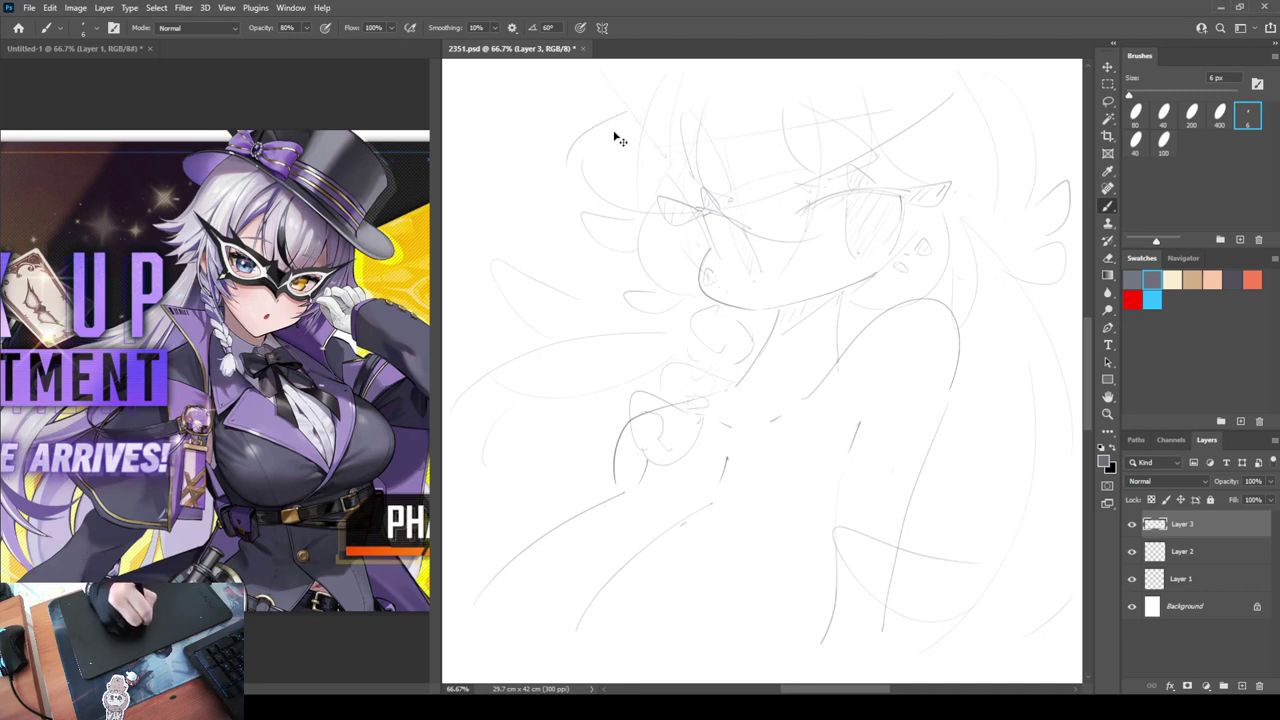
key(ctrl+z)
mouse_move(632, 118)
mouse_down()
mouse_move(580, 179)
mouse_move(613, 196)
mouse_up()
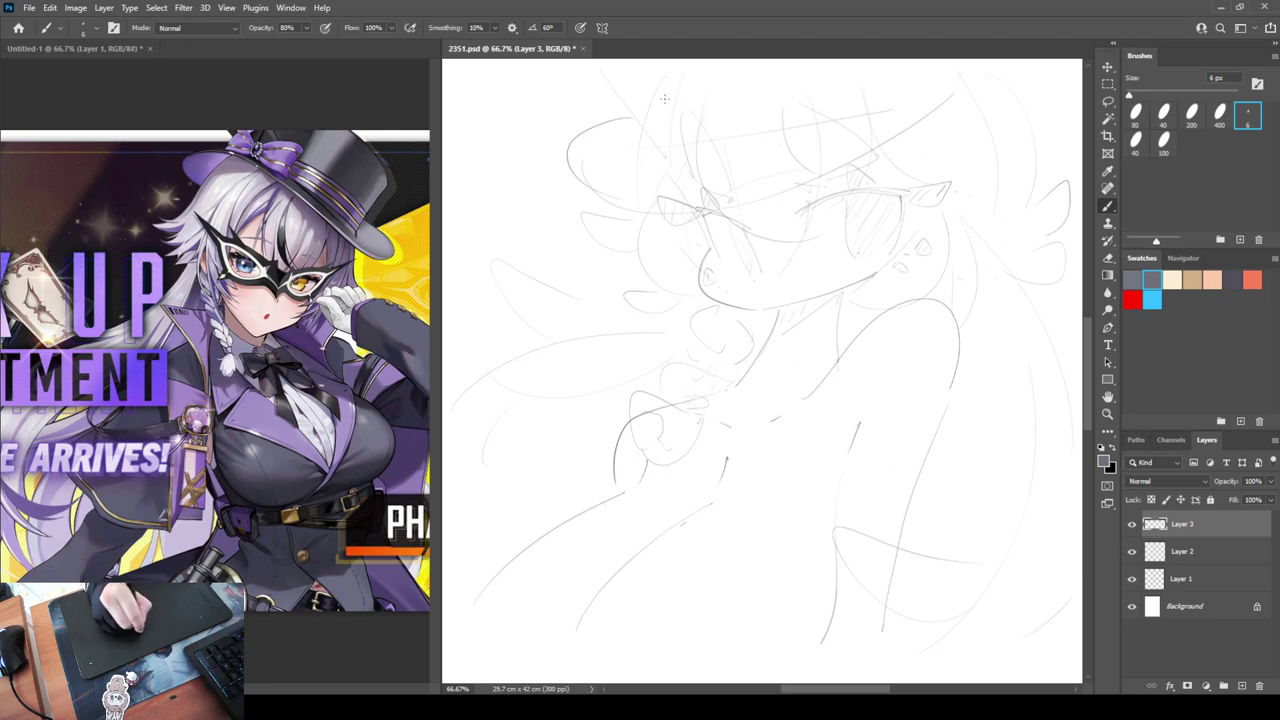
Sketch the hat's ribbon band and looped bow above the near eye, checking the drawing mirrored
mouse_move(632, 89)
mouse_down()
mouse_move(822, 89)
mouse_move(833, 78)
mouse_move(872, 108)
mouse_move(850, 86)
mouse_move(752, 72)
mouse_move(804, 112)
mouse_move(910, 74)
mouse_move(884, 122)
mouse_up()
key(ctrl+shift+h)
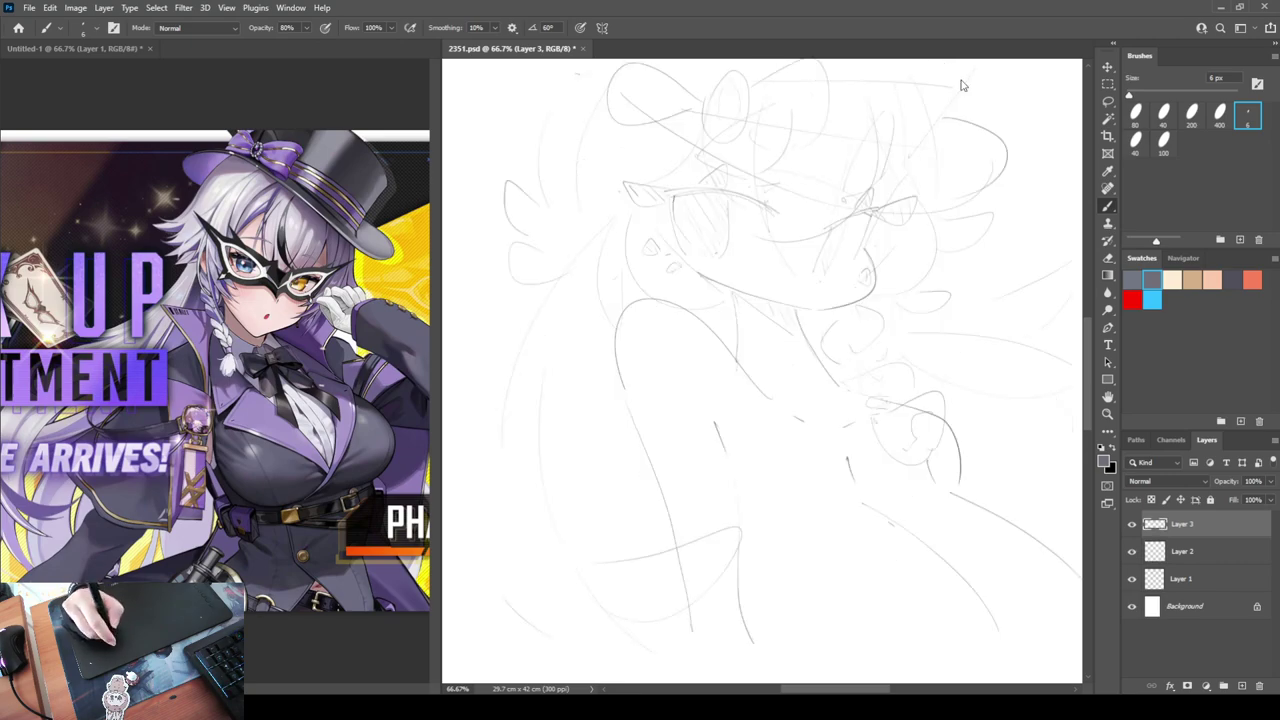
key(ctrl+shift+h)
drag(974, 77, 1000, 66)
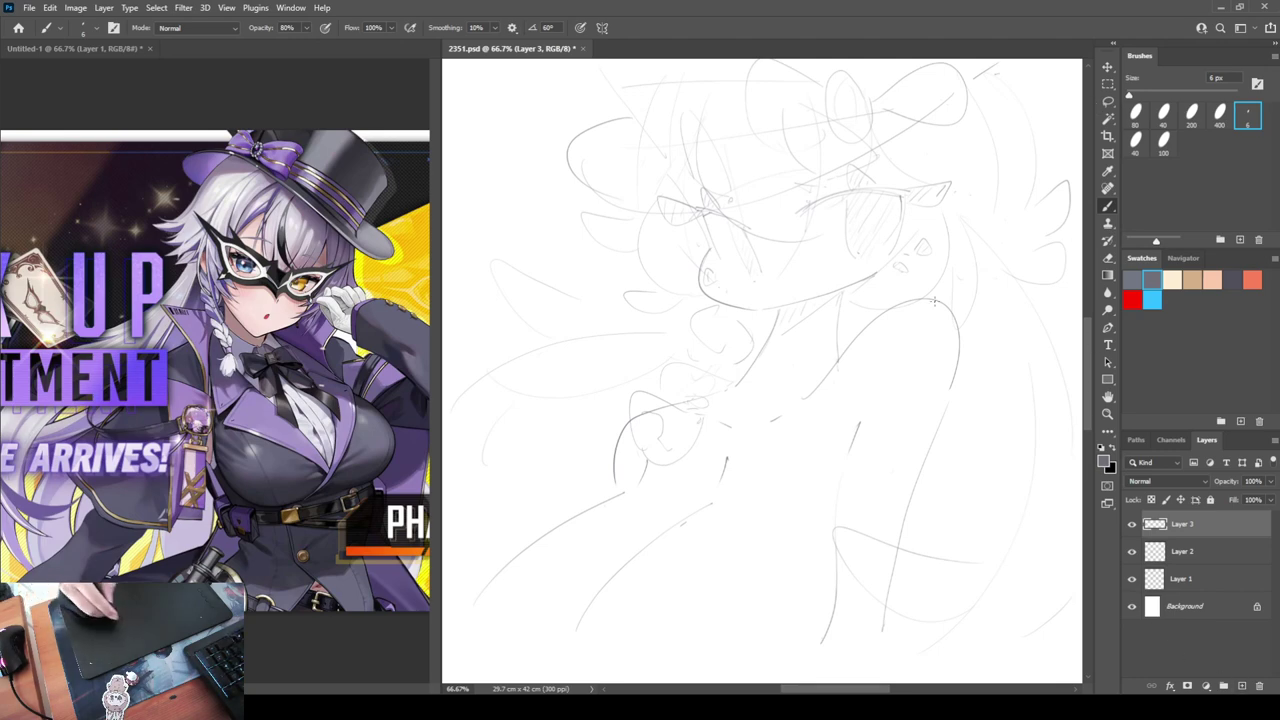
Sketch the eye mask's outline around both eyes, running from above the near eye down the cheek and along the far eye
drag(742, 216, 823, 224)
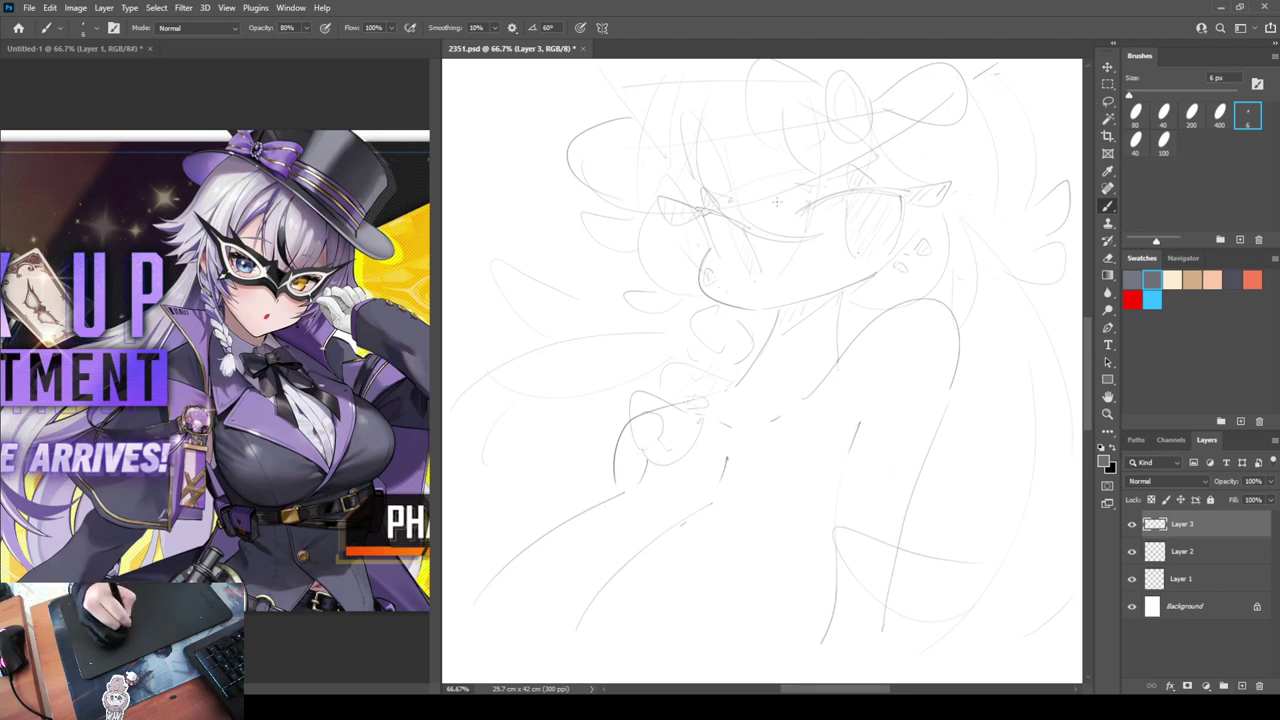
key(ctrl+z)
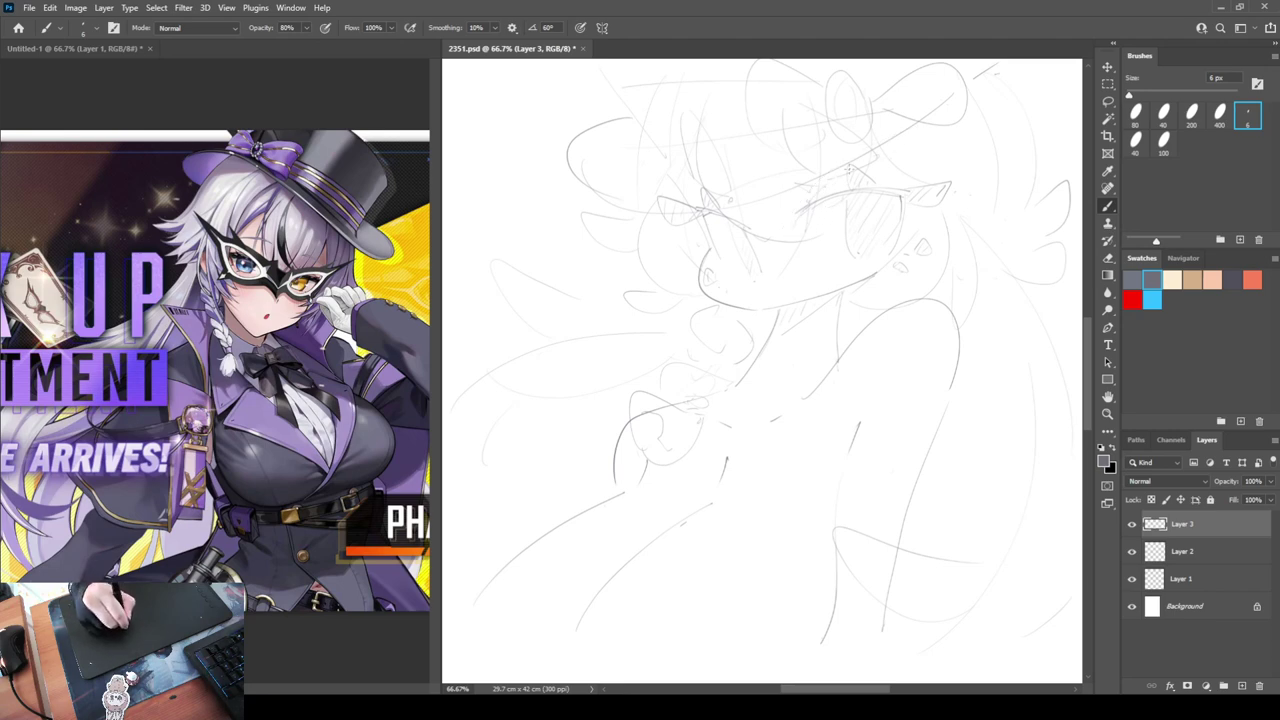
mouse_move(921, 142)
mouse_down()
mouse_move(927, 186)
mouse_move(872, 283)
mouse_up()
drag(808, 214, 870, 274)
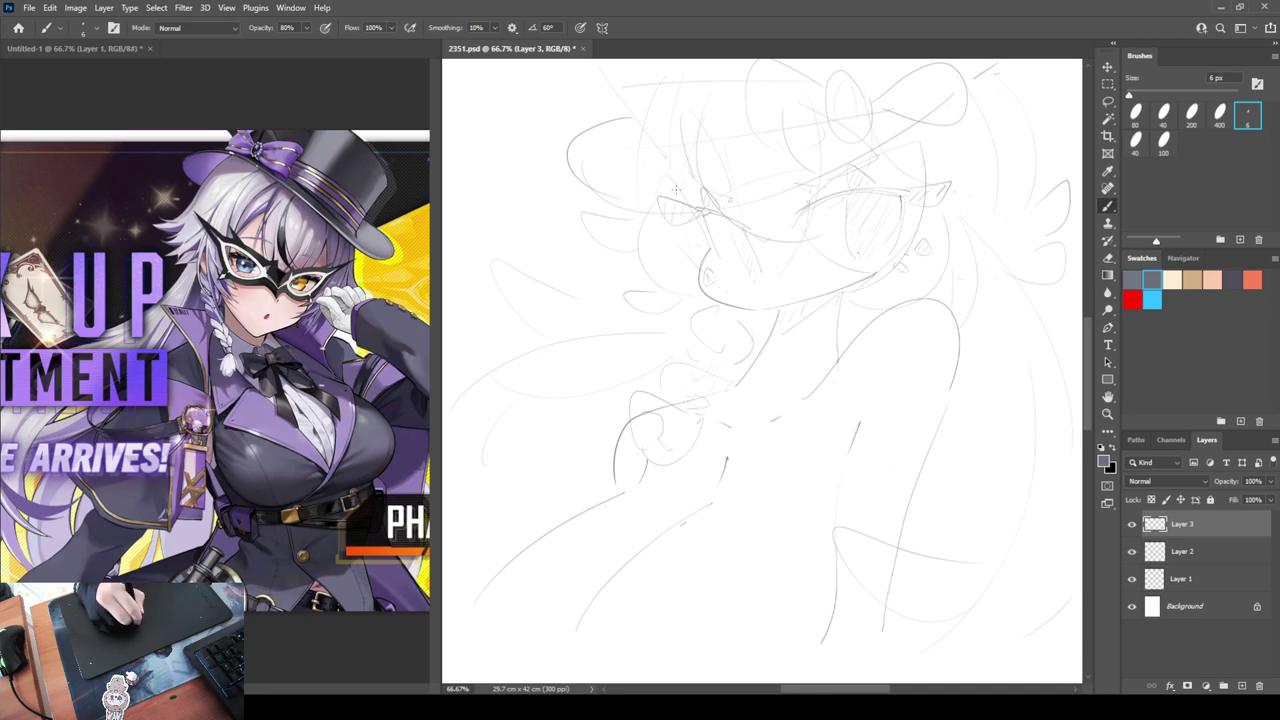
drag(662, 177, 745, 233)
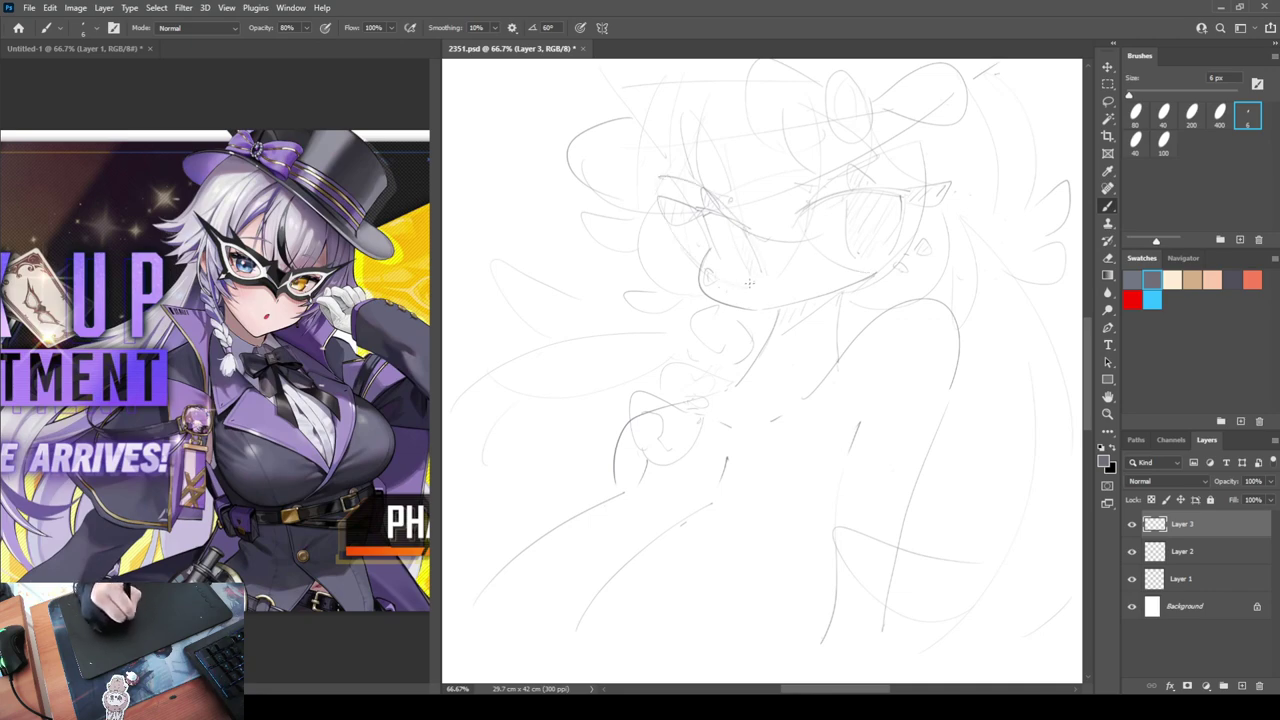
Erase and redraw the mask's inner edges and bridge between the eyes, with a small notch above the nose
key(e)
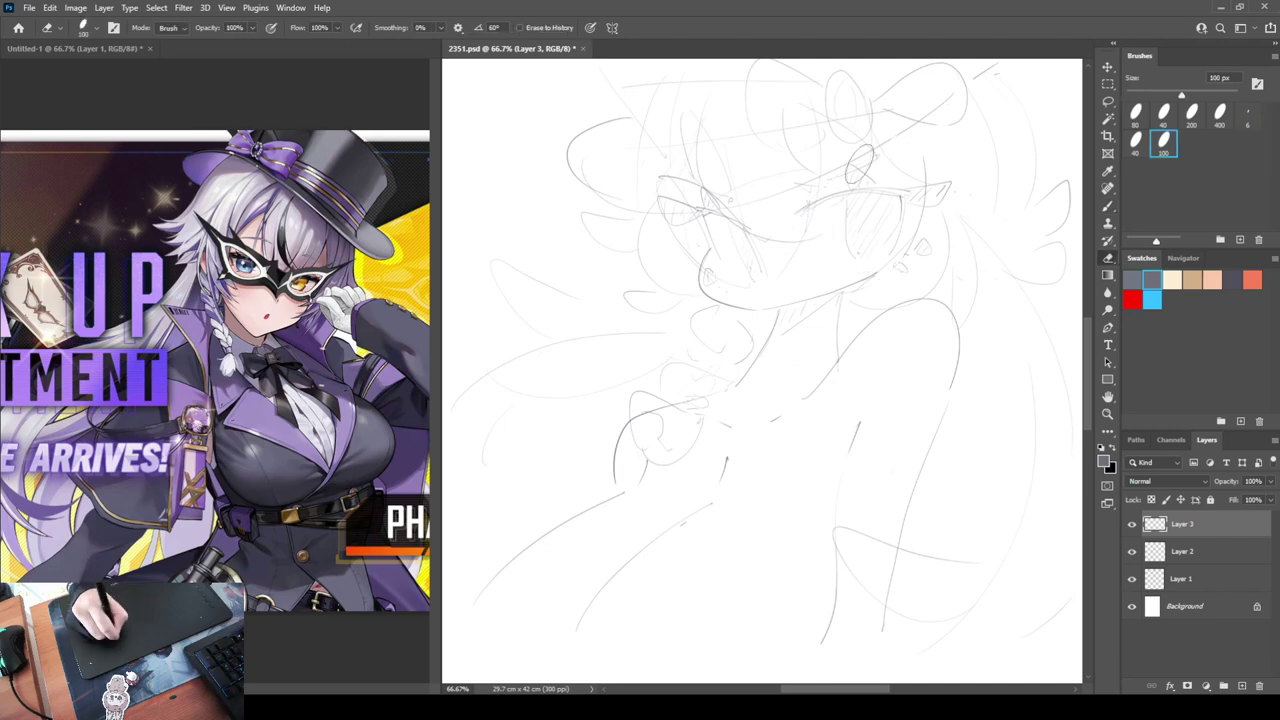
key(b)
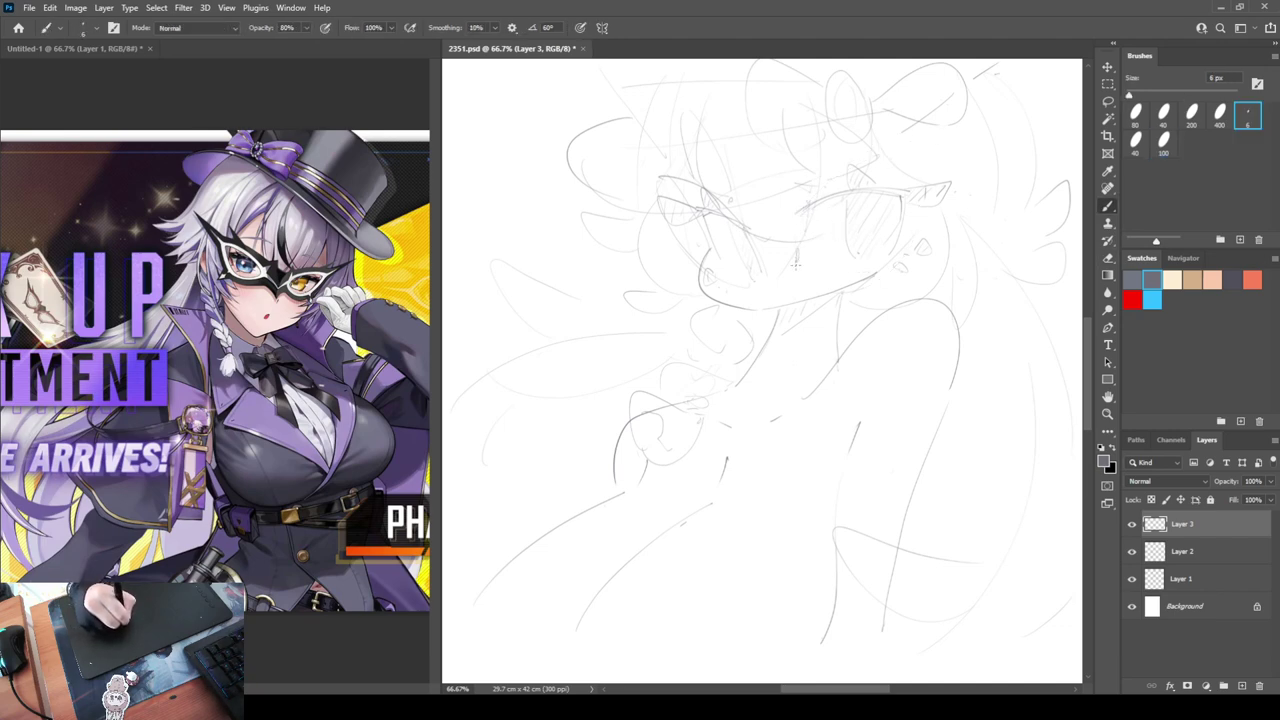
key(e)
key(b)
key(e)
mouse_move(812, 192)
mouse_down()
mouse_move(908, 138)
mouse_move(812, 268)
mouse_up()
key(b)
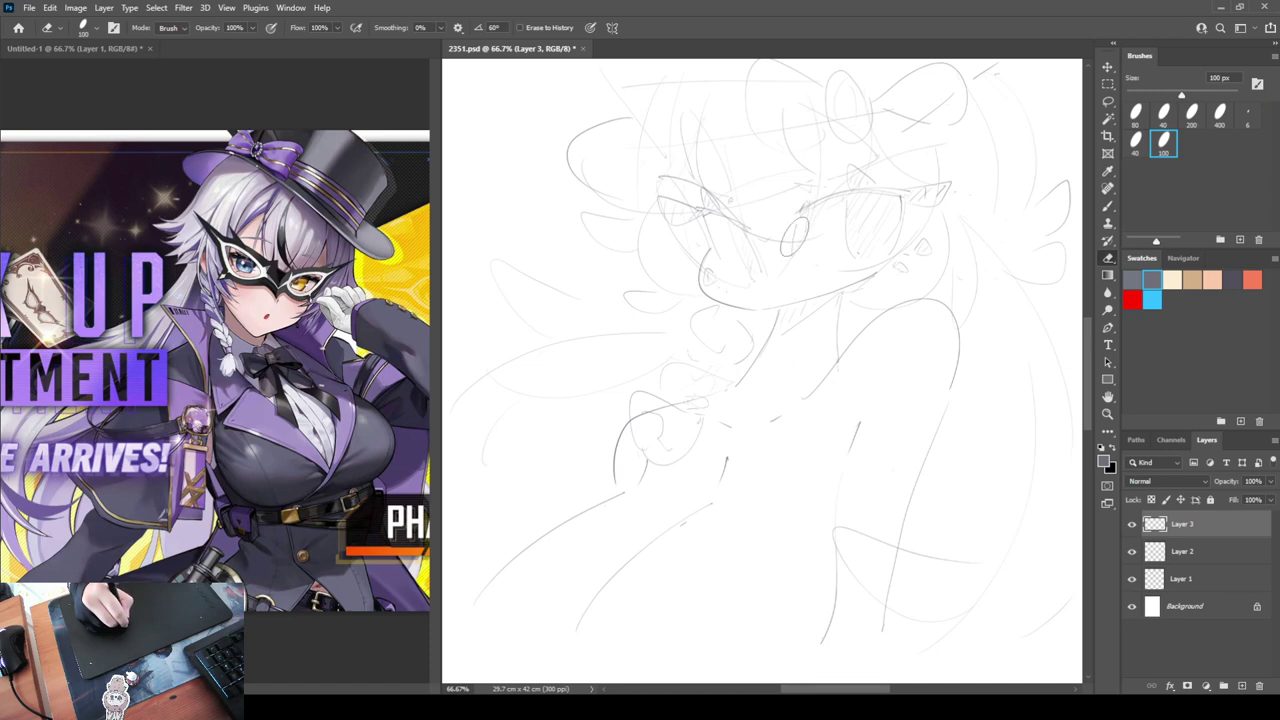
drag(790, 247, 782, 267)
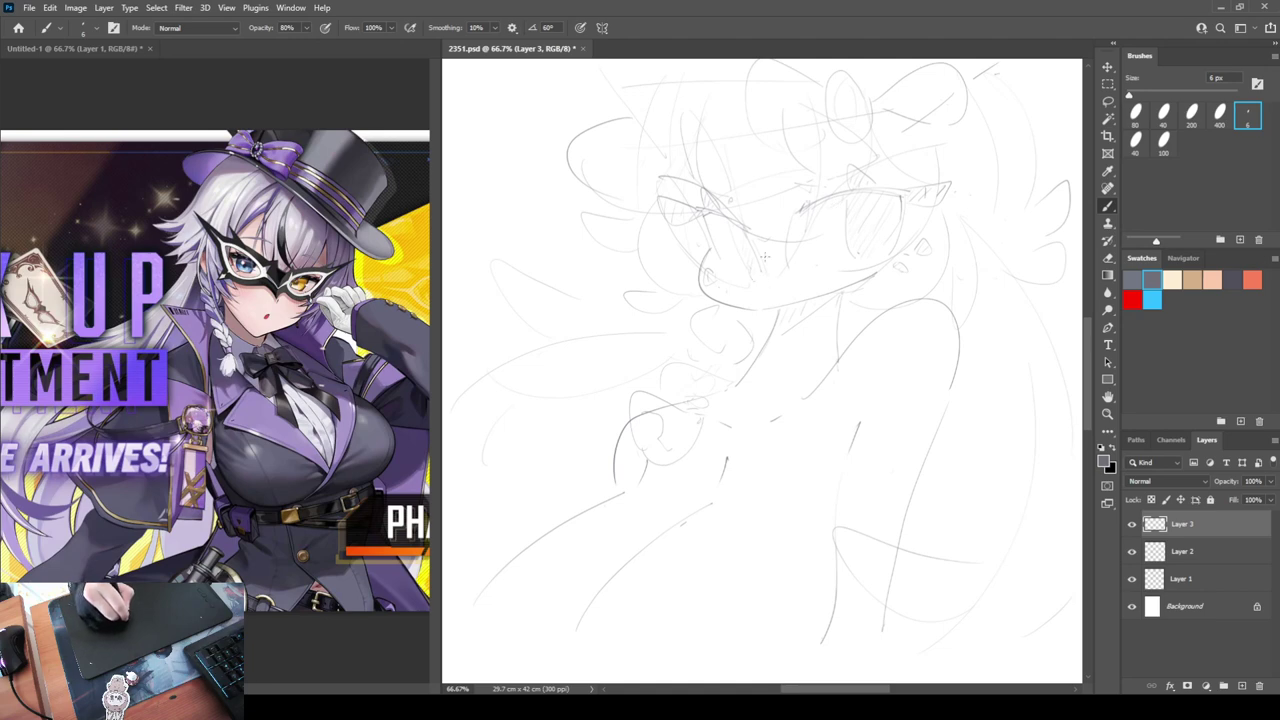
key(e)
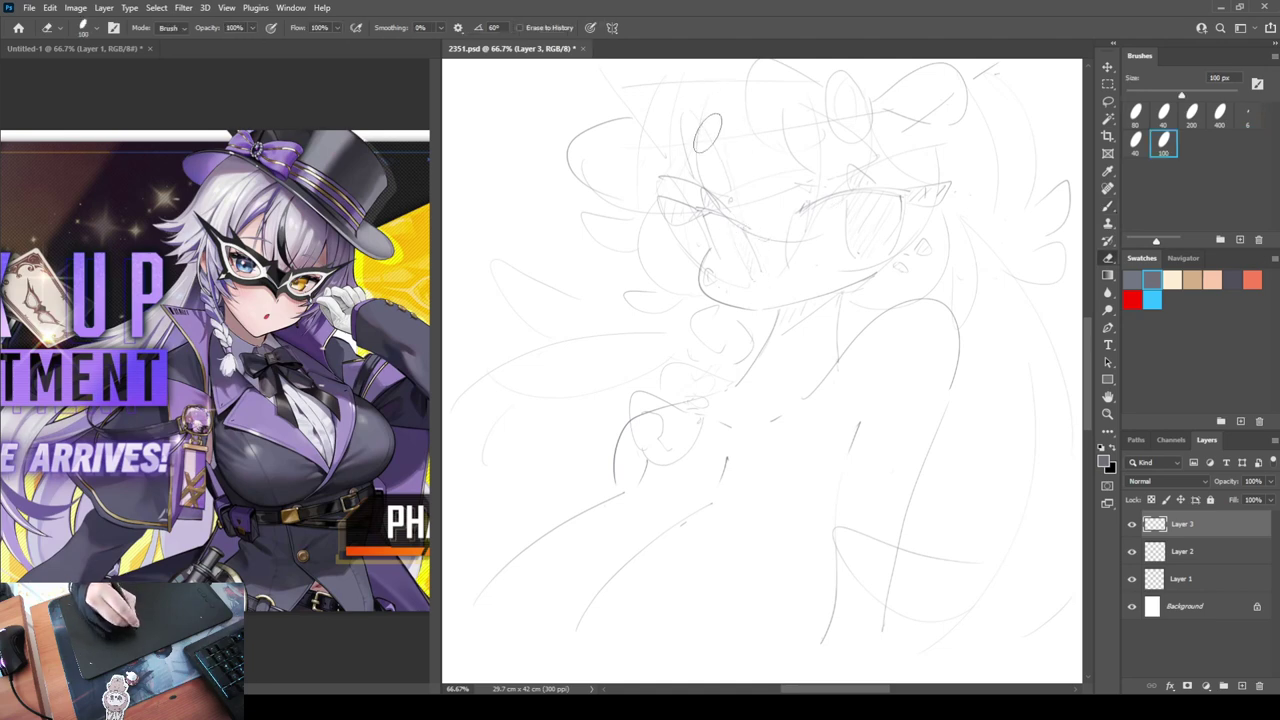
key(b)
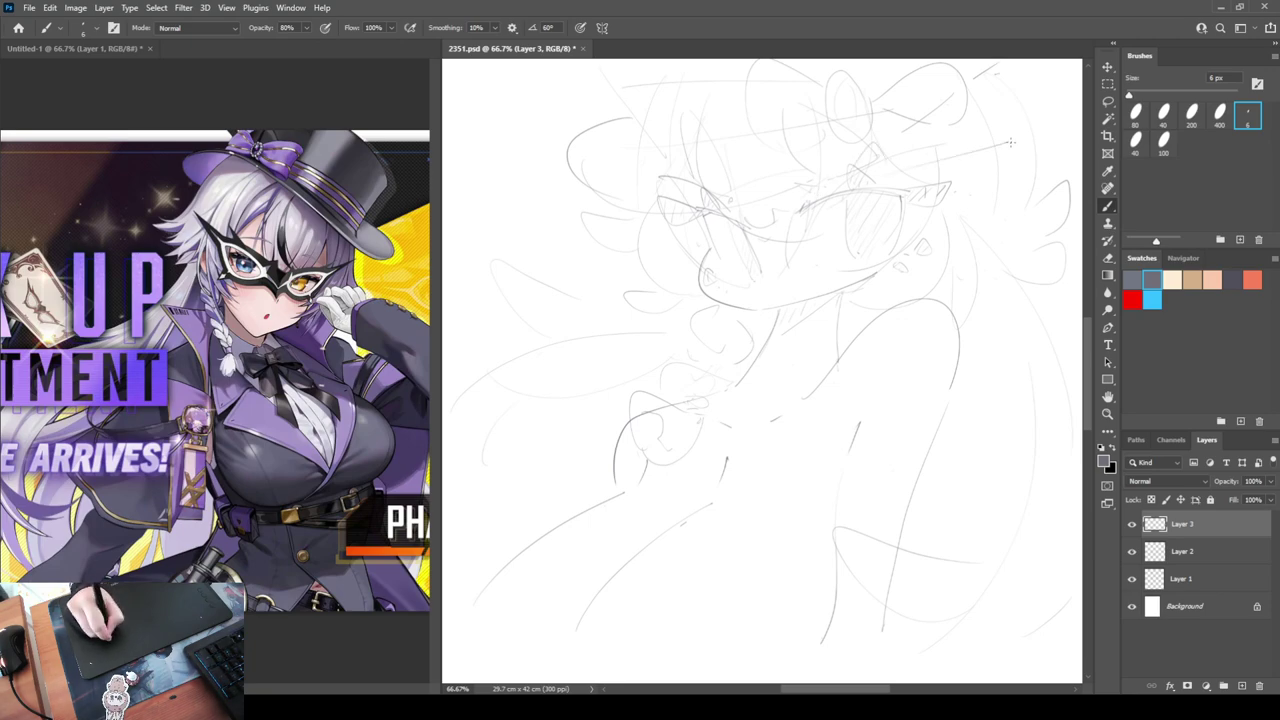
mouse_move(1008, 140)
mouse_down()
mouse_move(932, 163)
mouse_move(905, 240)
mouse_up()
key(ctrl+z)
key(ctrl+z)
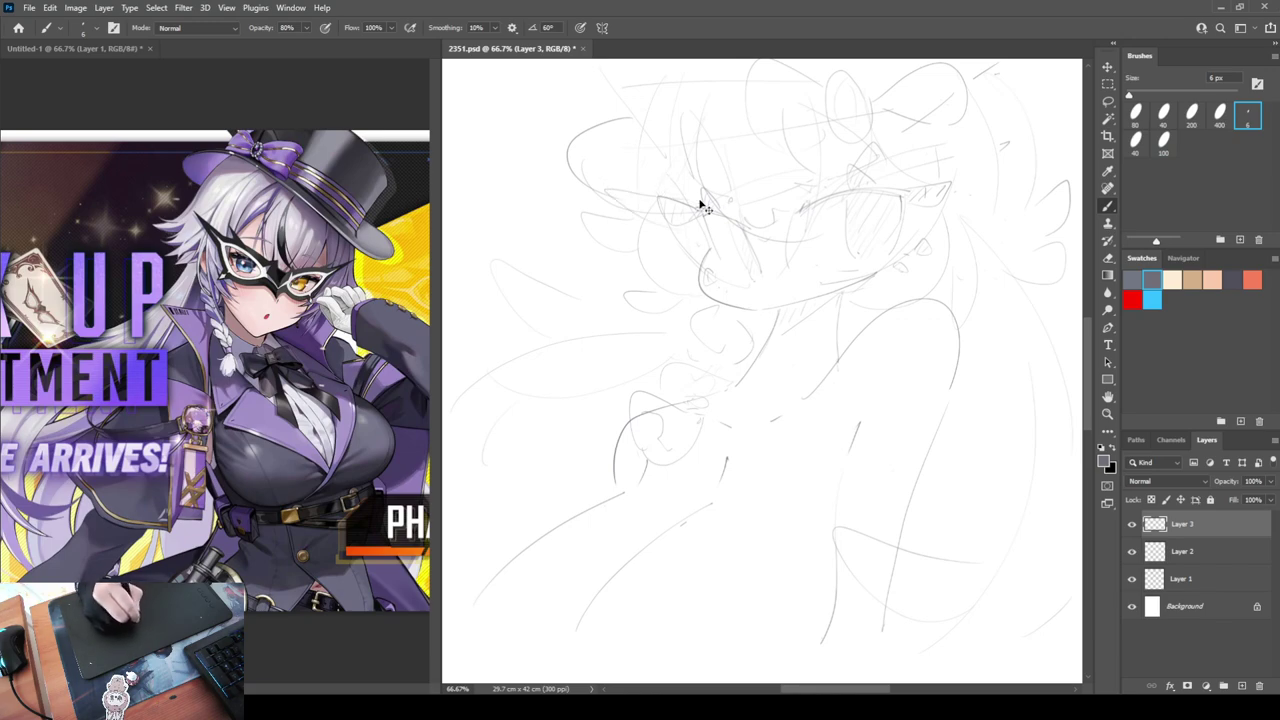
click(1259, 686)
key(ctrl+z)
key(ctrl+z)
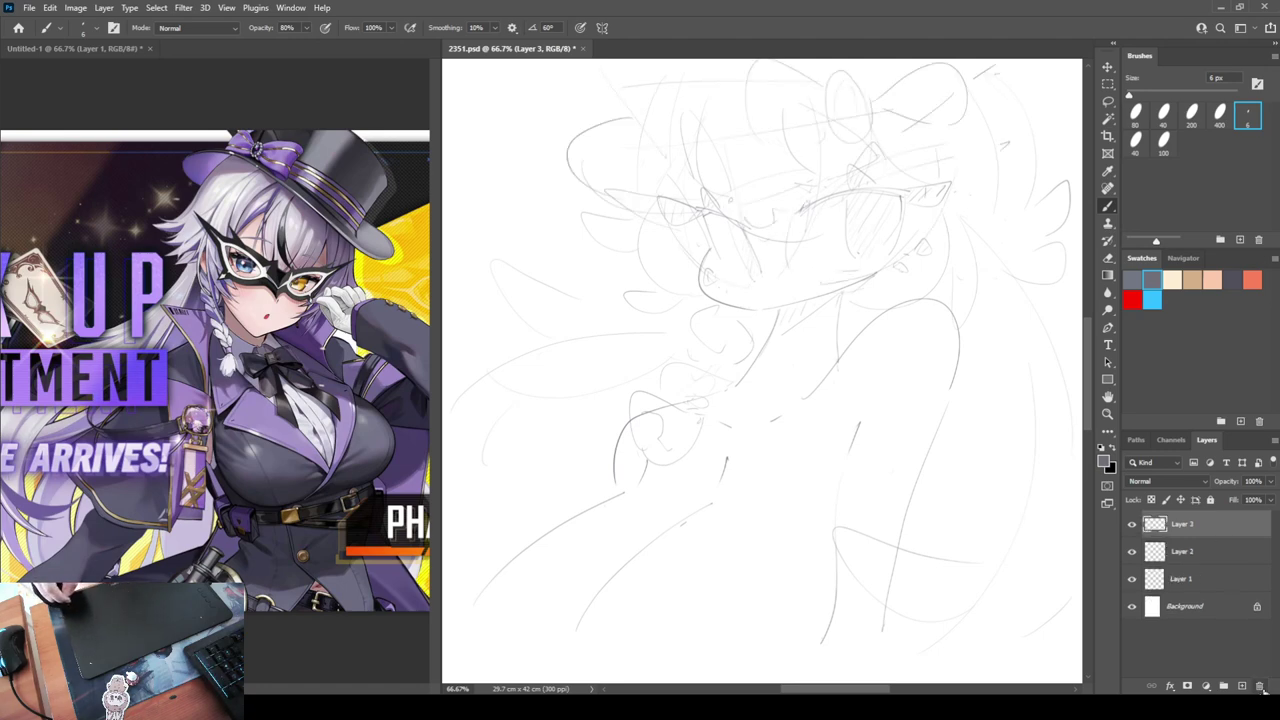
key(ctrl+shift+z)
key(ctrl+shift+z)
key(ctrl+shift+z)
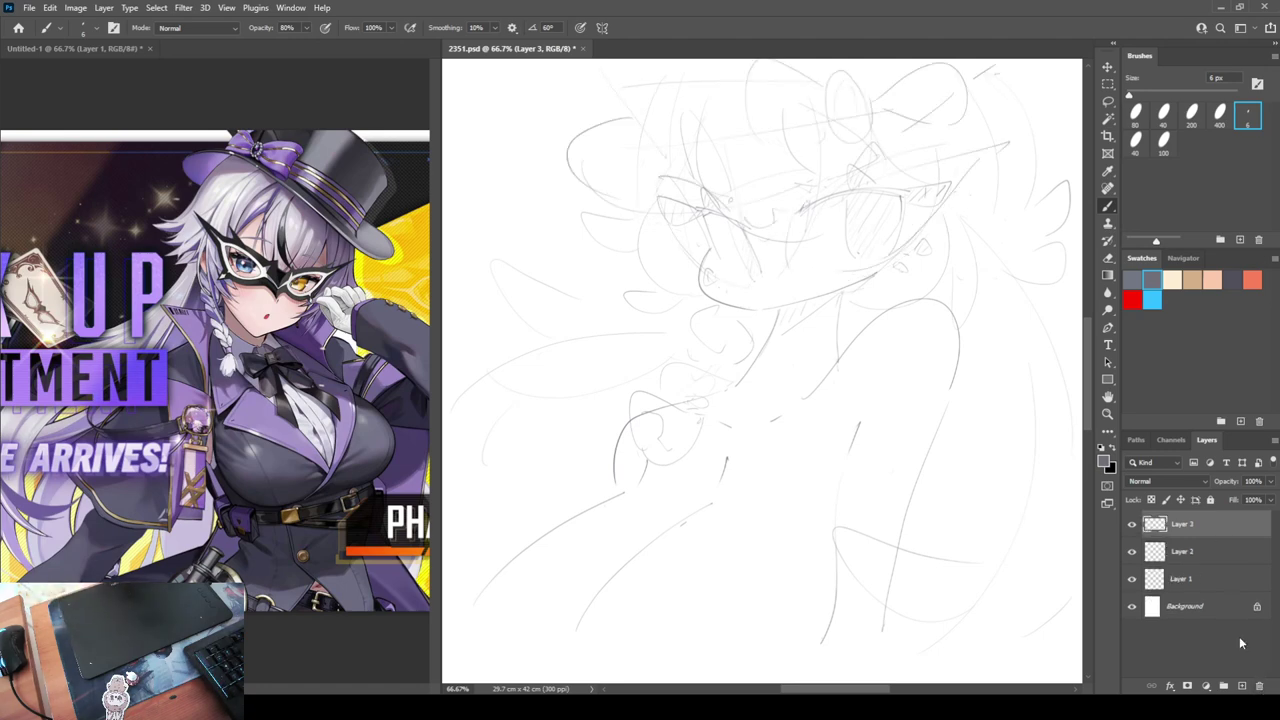
key(ctrl+z)
key(ctrl+z)
key(ctrl+z)
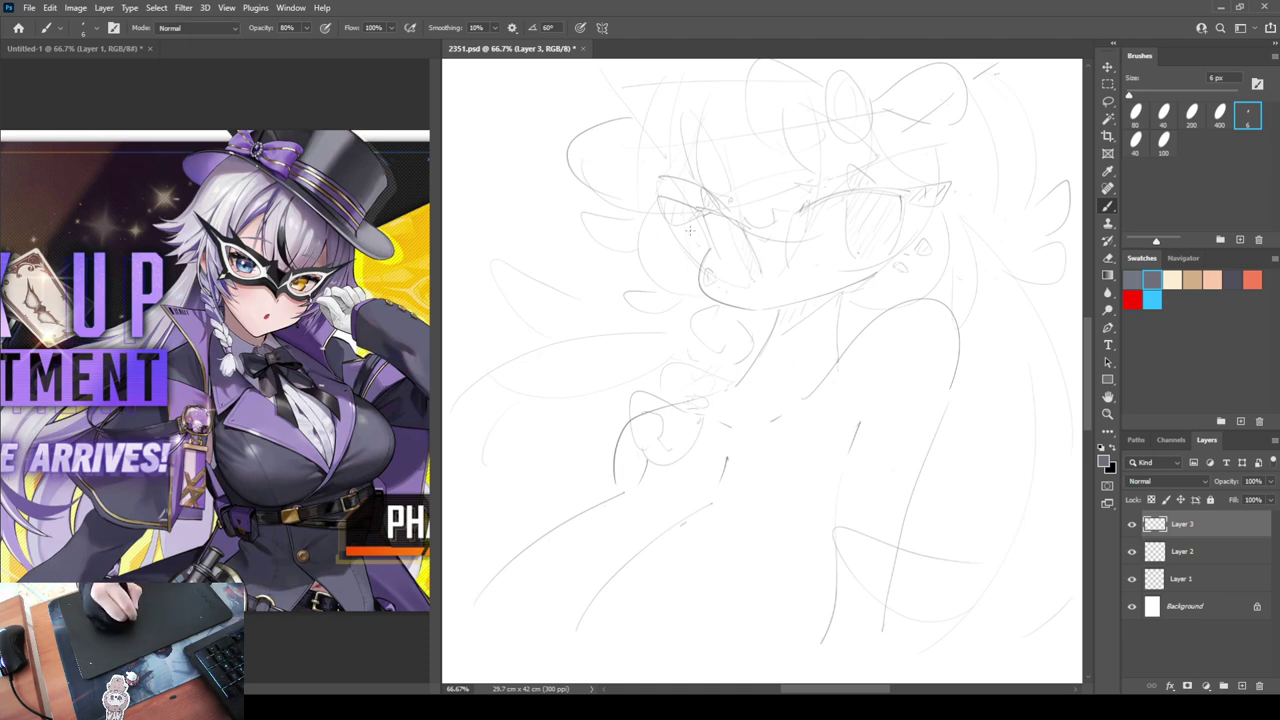
Erase the mask's outline around the far eye
key(e)
mouse_move(674, 175)
mouse_down()
mouse_move(698, 192)
mouse_move(698, 226)
mouse_up()
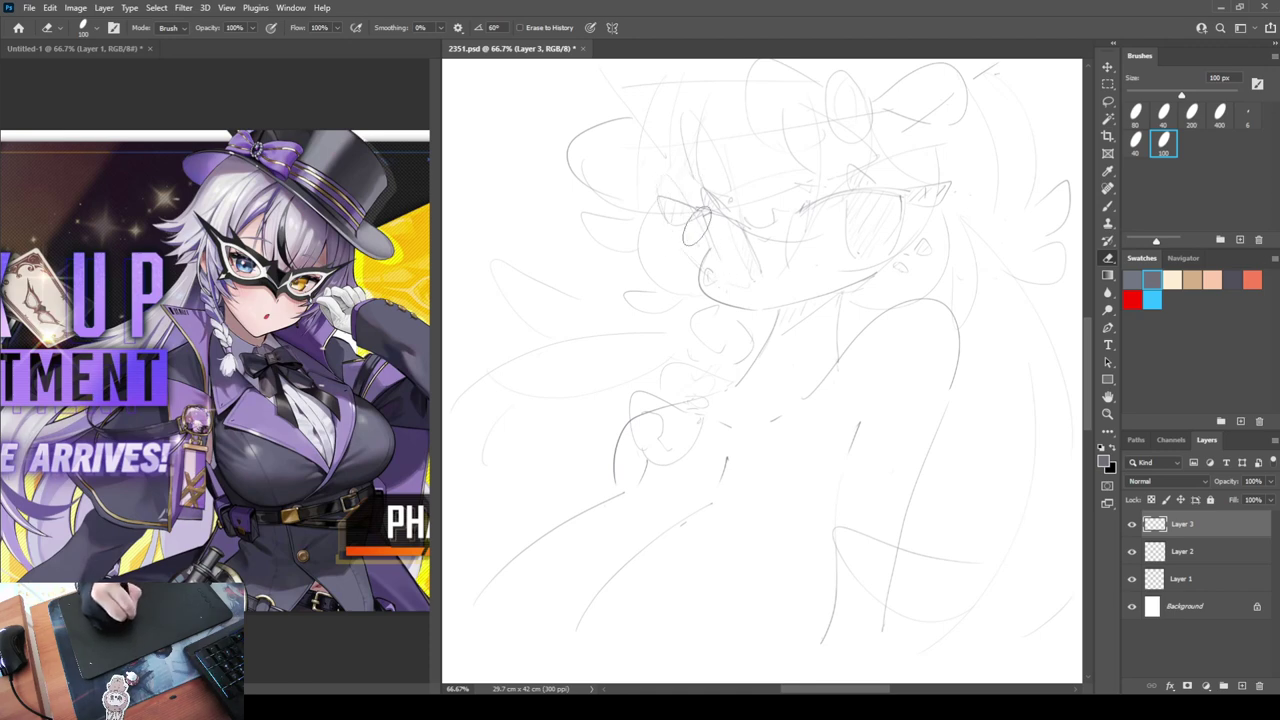
key(b)
key(e)
key(b)
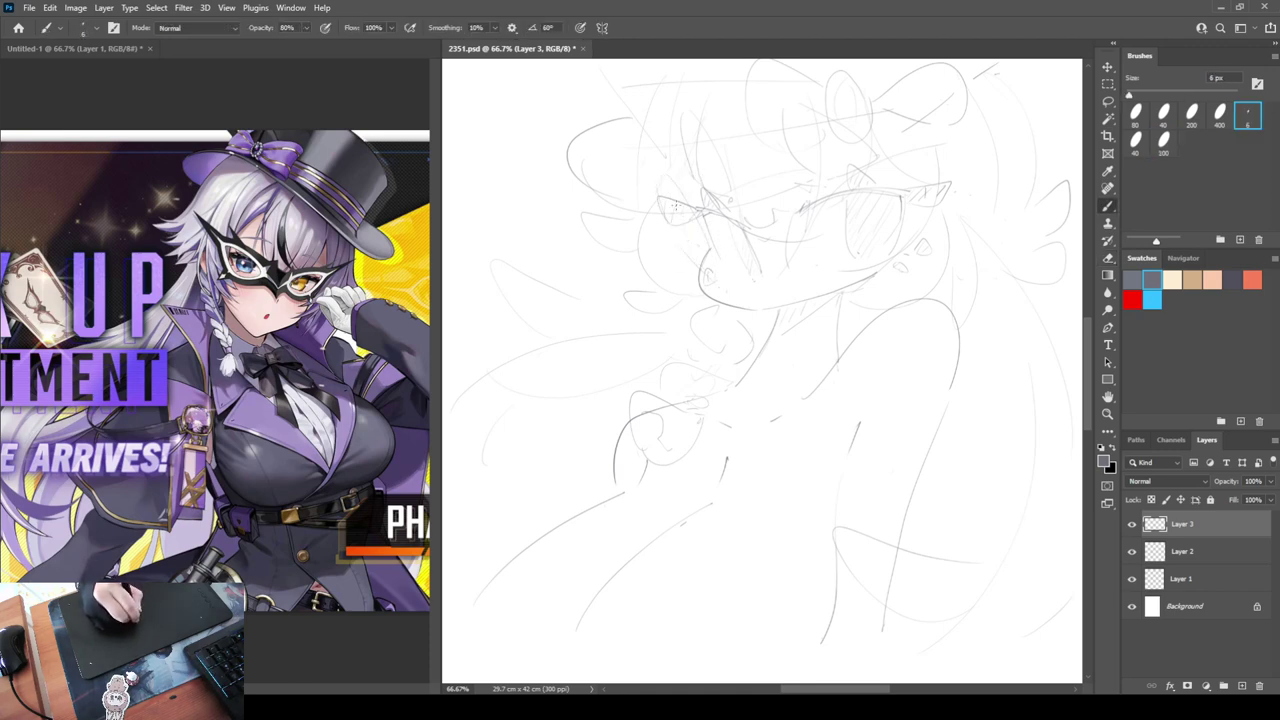
Redraw the mask's outer edges with long pointed tips extending past the face on the far and near sides
drag(718, 258, 716, 262)
key(e)
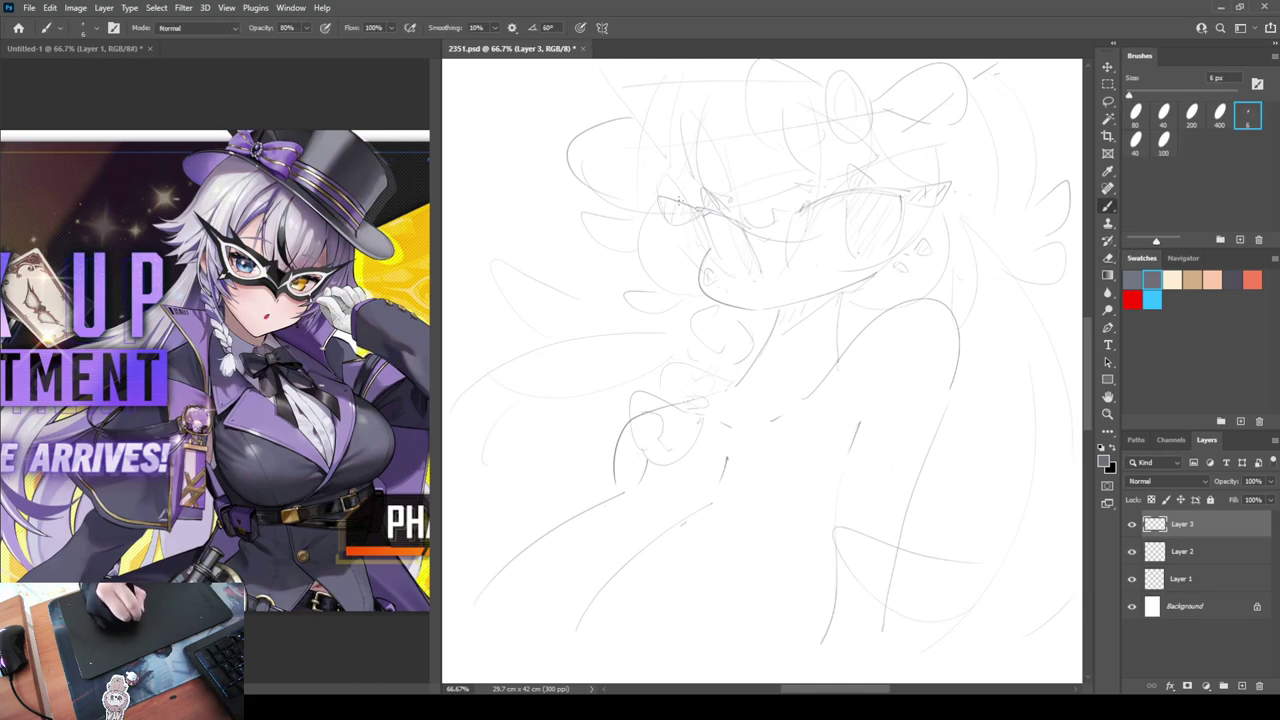
mouse_move(678, 203)
mouse_down()
mouse_move(619, 207)
mouse_move(675, 229)
mouse_up()
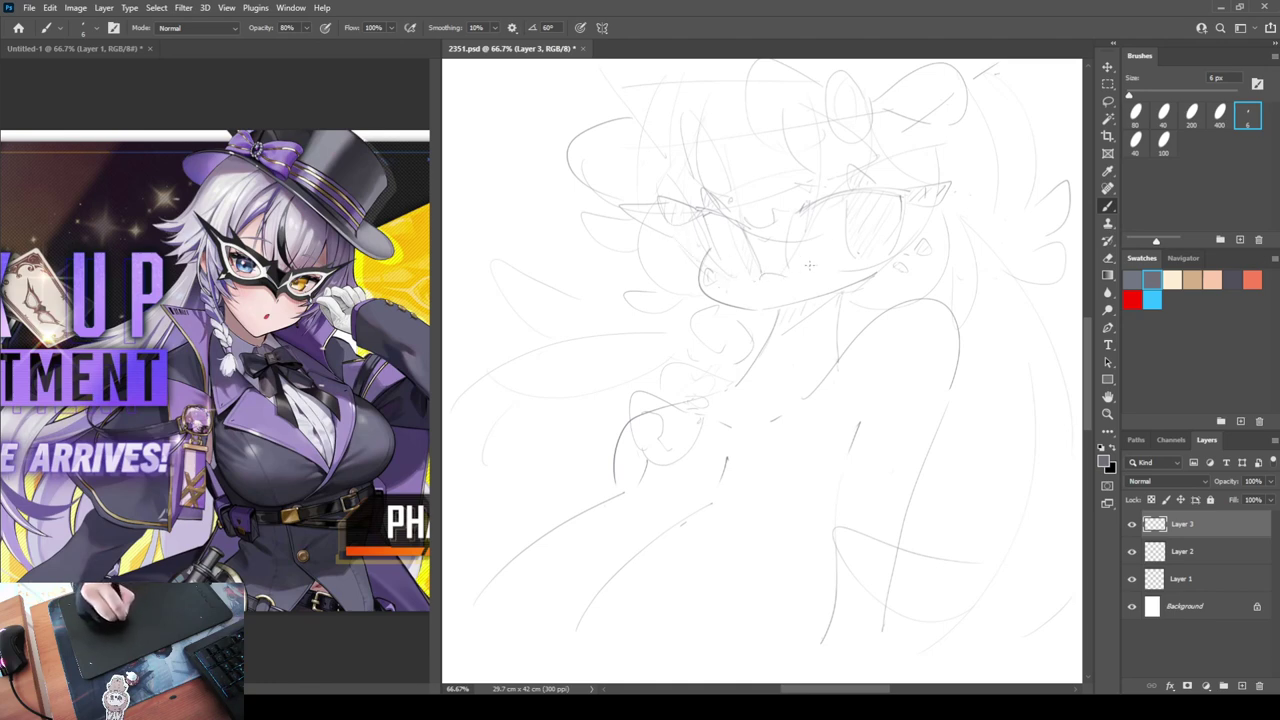
mouse_move(910, 180)
mouse_down()
mouse_move(998, 158)
mouse_move(880, 266)
mouse_up()
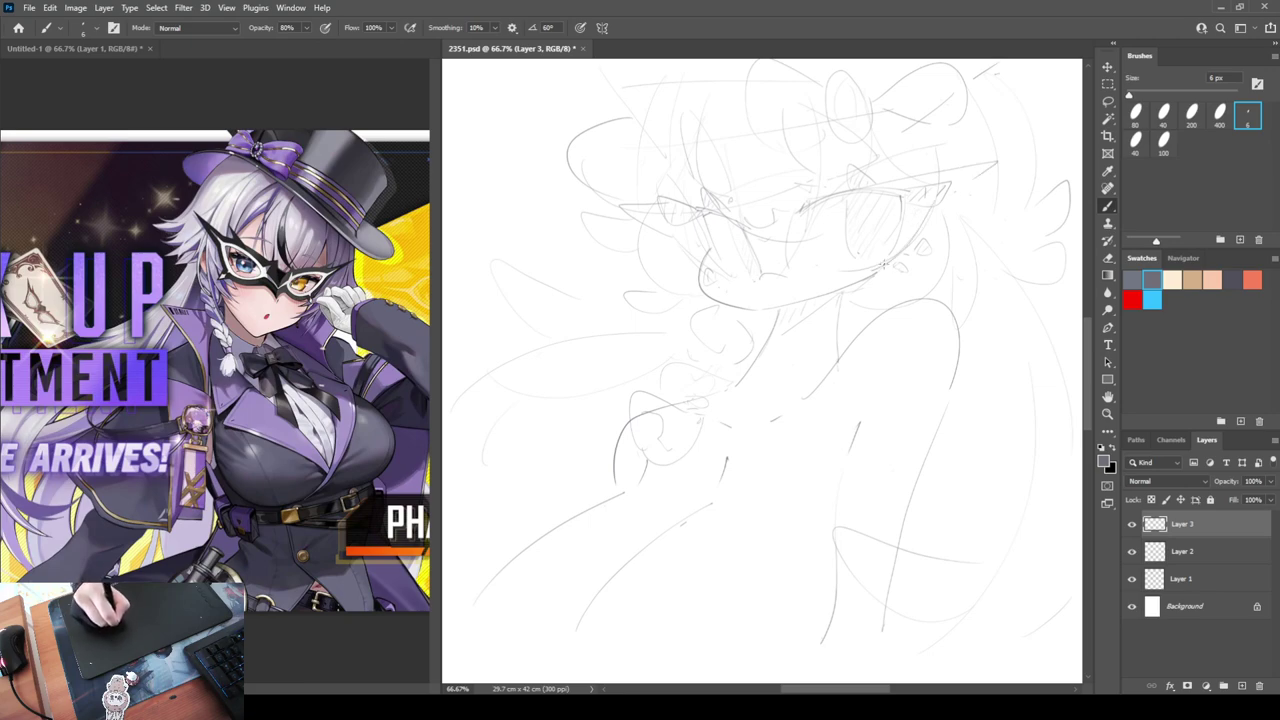
Erase the mask's pointed tip on the near side, redraw it angled upward, and erase the tip on the far side
key(e)
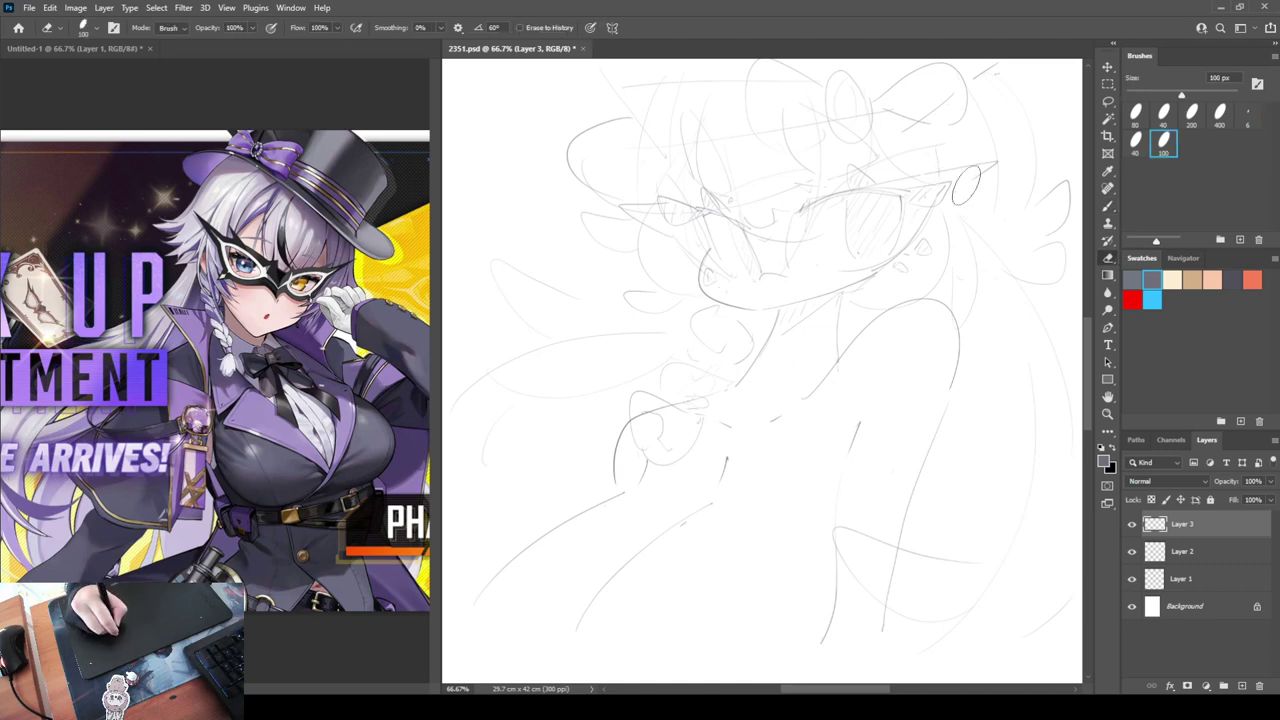
mouse_move(985, 165)
mouse_down()
mouse_move(916, 183)
mouse_move(980, 149)
mouse_up()
key(b)
mouse_move(980, 149)
mouse_down()
mouse_move(947, 189)
mouse_move(1003, 150)
mouse_up()
key(ctrl+z)
drag(1003, 150, 945, 190)
key(e)
mouse_move(634, 203)
mouse_down()
mouse_move(652, 237)
mouse_move(627, 219)
mouse_up()
key(b)
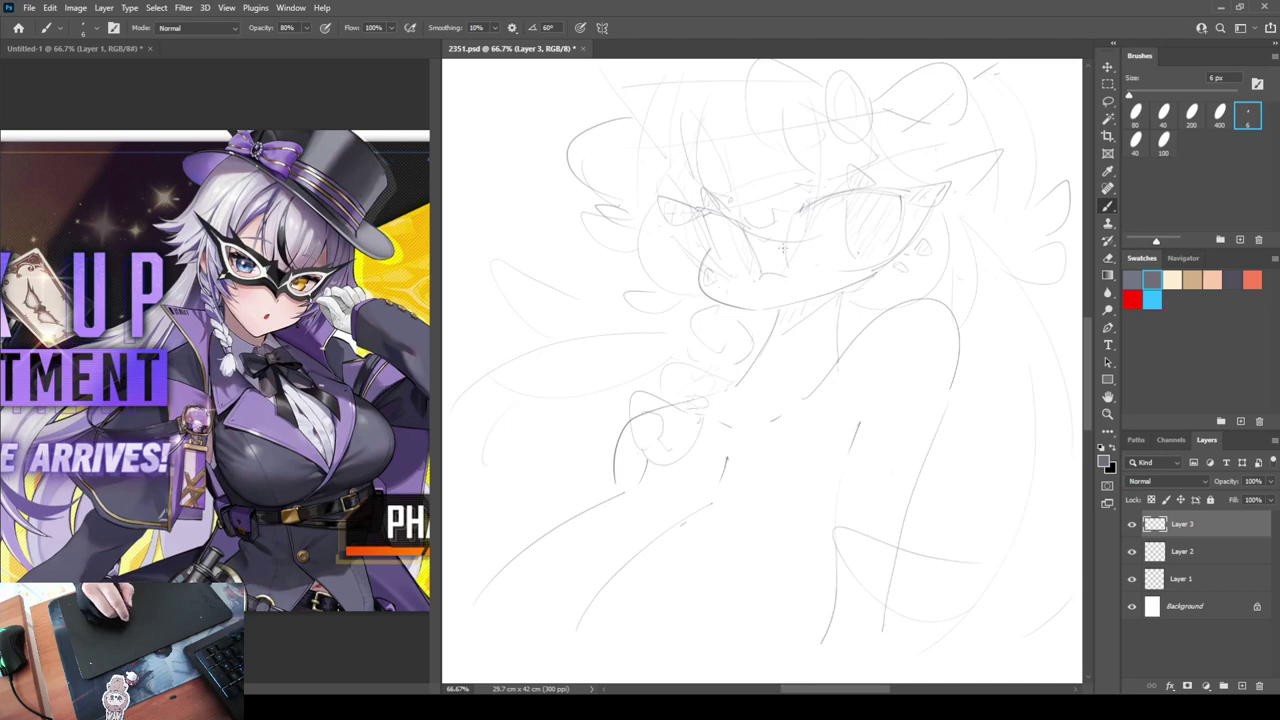
Erase the stray lines beside the mouth and check the face in a mirrored view
key(e)
drag(767, 277, 785, 270)
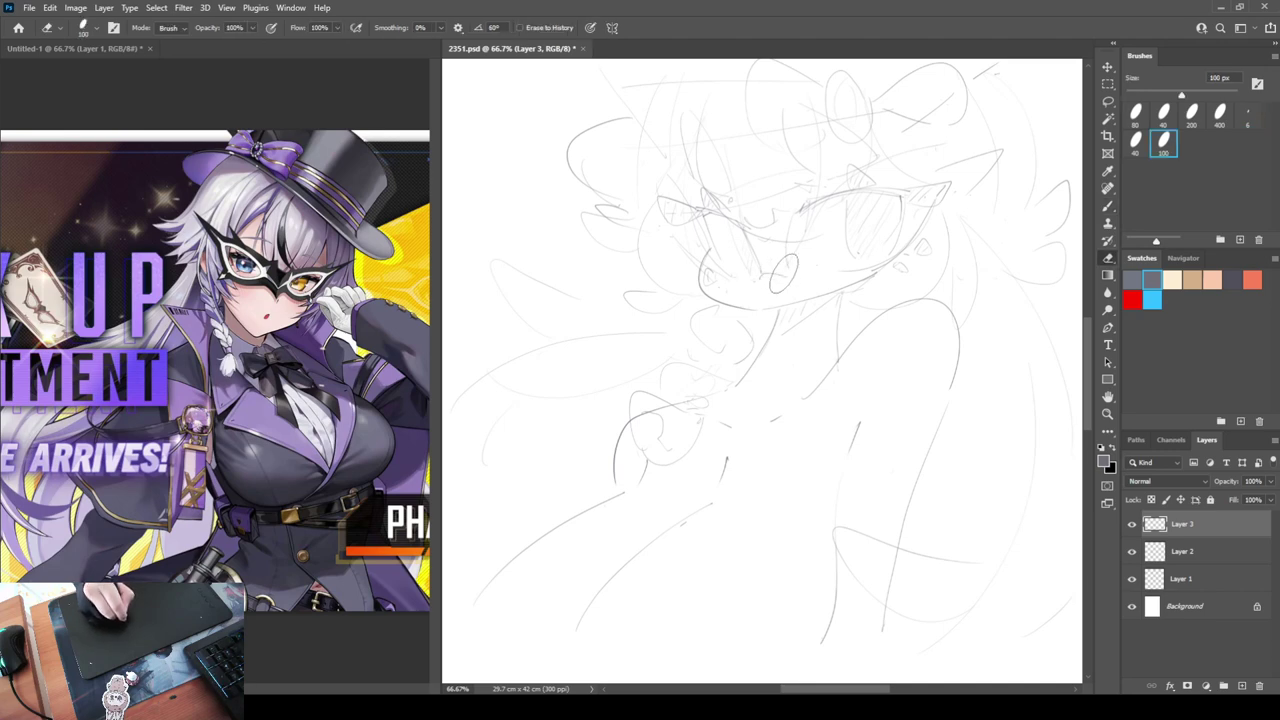
key(b)
key(h)
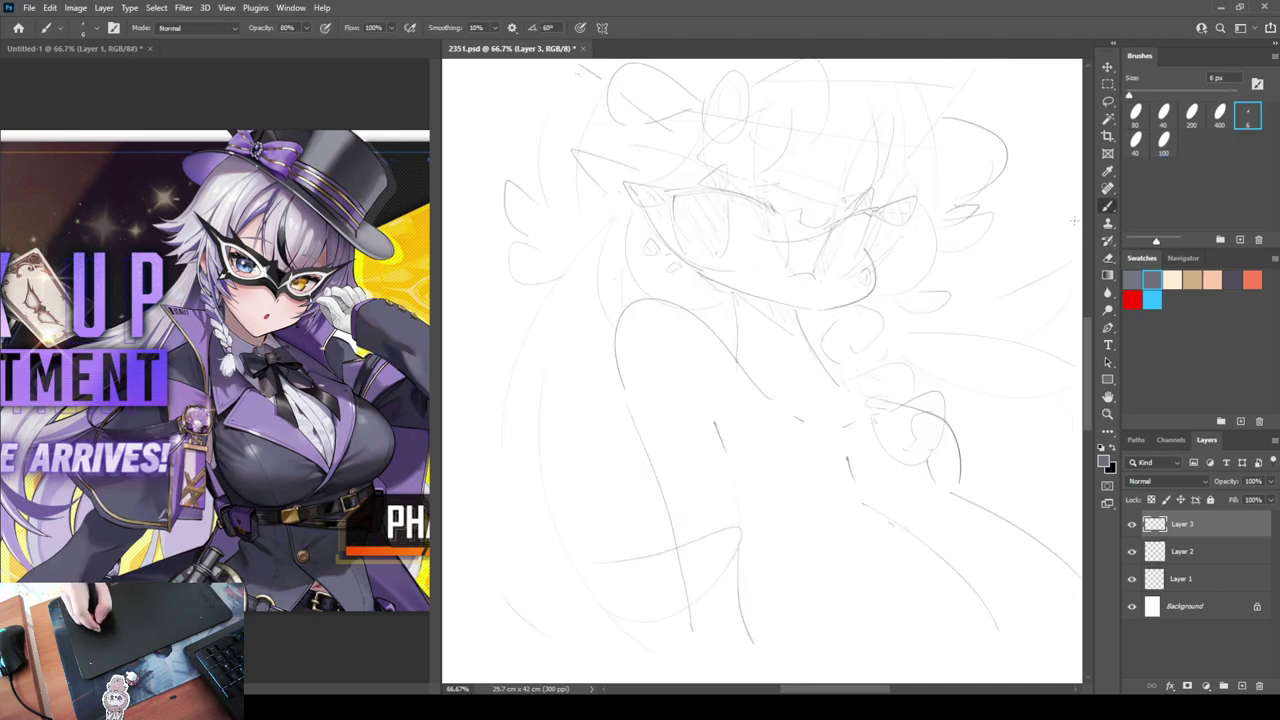
key(ctrl+shift+h)
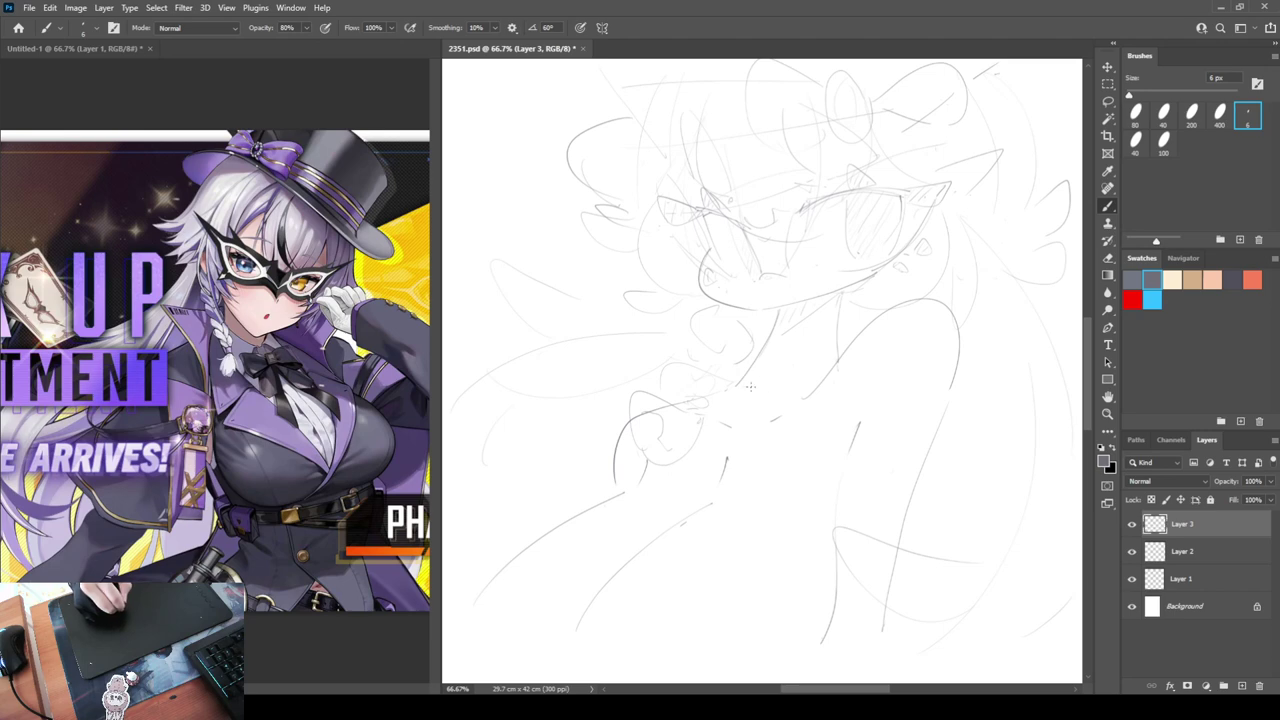
Sketch a bow at the neck with two loops and hanging tails, plus small pointed shapes beside the raised hand
drag(763, 348, 735, 376)
mouse_move(762, 349)
mouse_down()
mouse_move(768, 398)
mouse_move(794, 370)
mouse_move(791, 343)
mouse_move(806, 351)
mouse_move(779, 376)
mouse_move(821, 408)
mouse_up()
mouse_move(745, 378)
mouse_down()
mouse_move(704, 406)
mouse_move(742, 428)
mouse_move(764, 402)
mouse_move(744, 450)
mouse_move(790, 433)
mouse_move(764, 452)
mouse_move(790, 484)
mouse_up()
mouse_move(730, 424)
mouse_down()
mouse_move(700, 426)
mouse_move(686, 468)
mouse_up()
drag(716, 454, 740, 472)
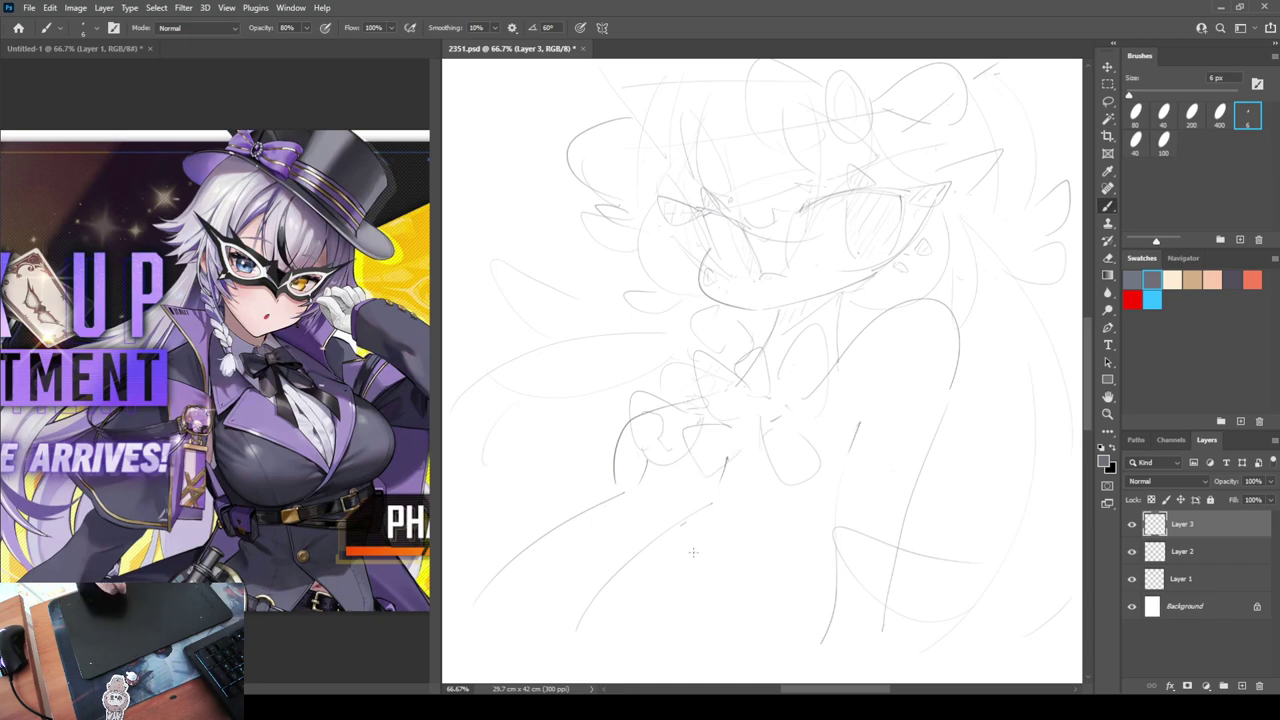
Sketch long curved sleeve and torso lines below the raised hand, and a pointed flap beyond the chin on the far side
mouse_move(620, 637)
mouse_down()
mouse_move(646, 602)
mouse_move(855, 510)
mouse_up()
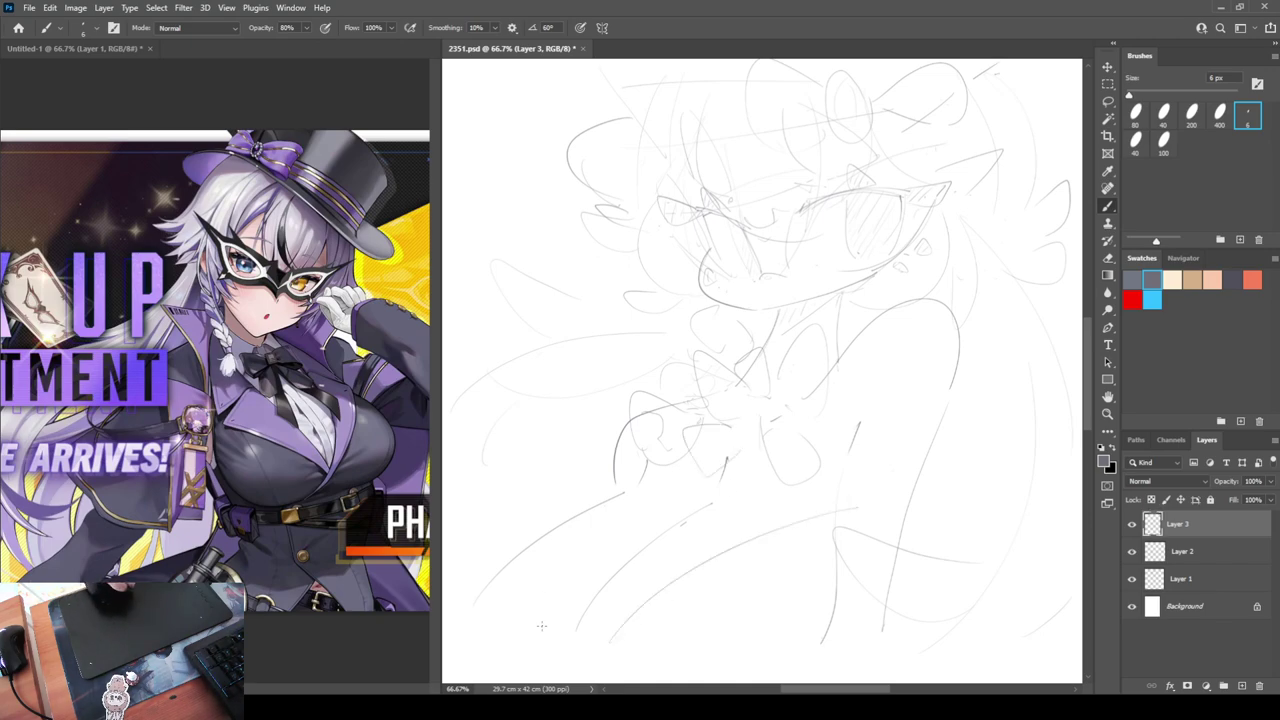
drag(537, 636, 600, 507)
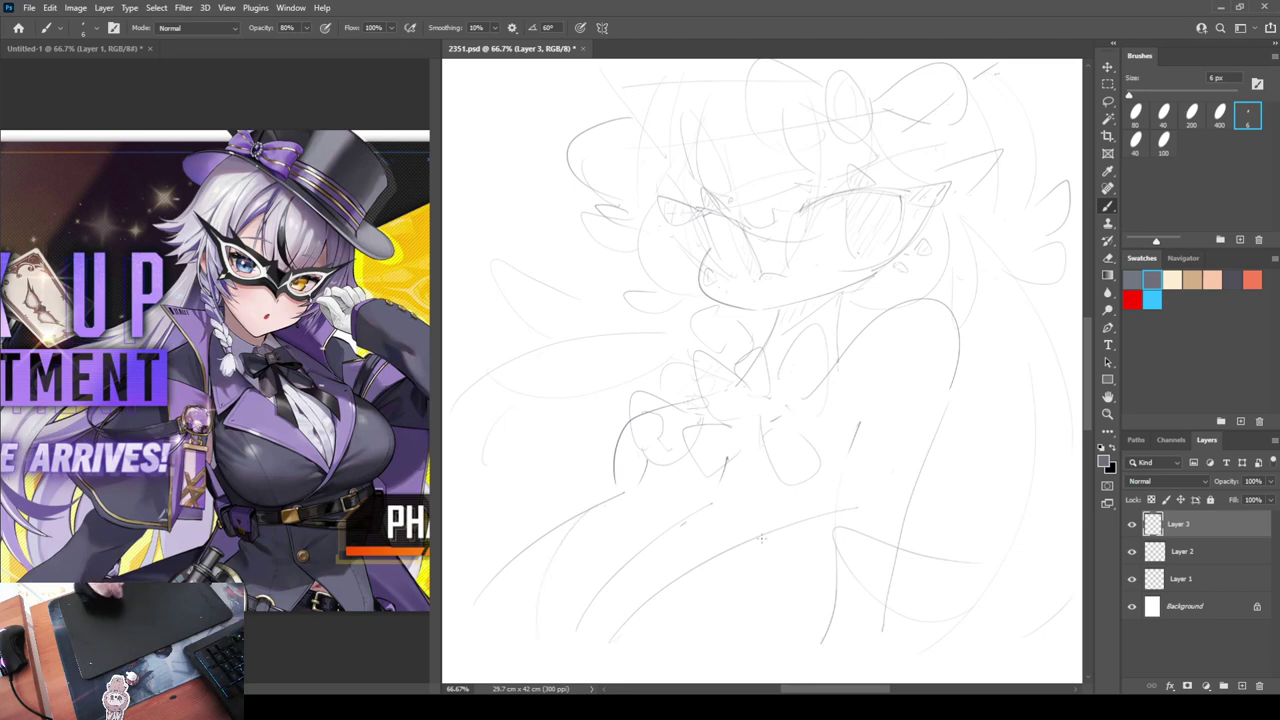
mouse_move(712, 582)
mouse_down()
mouse_move(828, 588)
mouse_move(834, 530)
mouse_move(842, 574)
mouse_up()
mouse_move(590, 492)
mouse_down()
mouse_move(524, 491)
mouse_move(546, 606)
mouse_up()
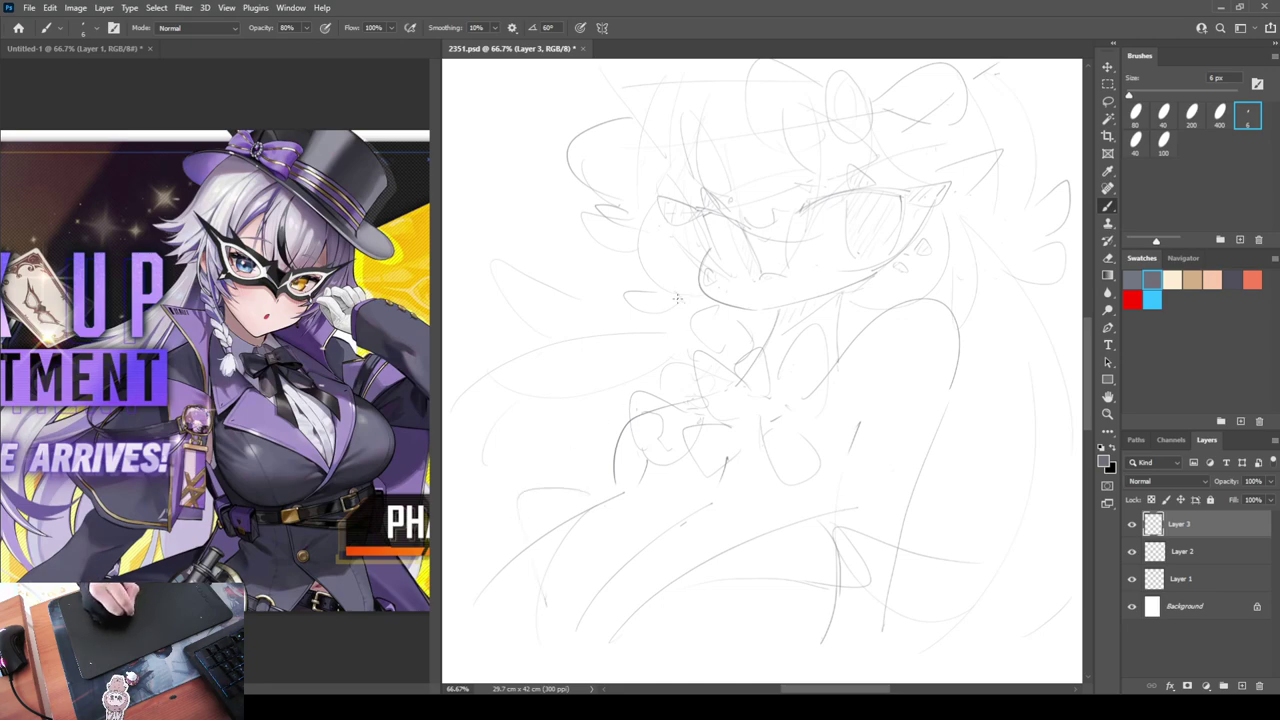
mouse_move(636, 310)
mouse_down()
mouse_move(580, 276)
mouse_move(584, 344)
mouse_up()
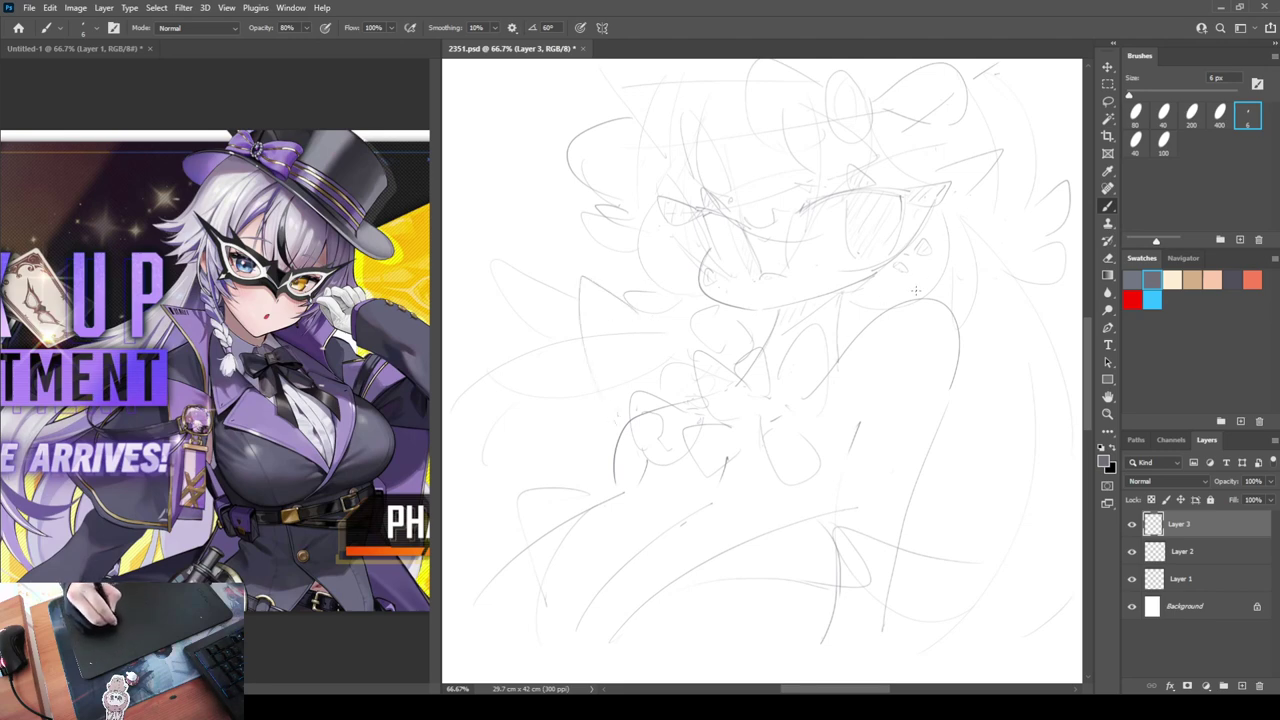
Sketch the collar behind the near side of the neck, the shoulder's cloth shapes, and the draped cape beside the near arm
drag(862, 322, 934, 240)
drag(966, 228, 952, 276)
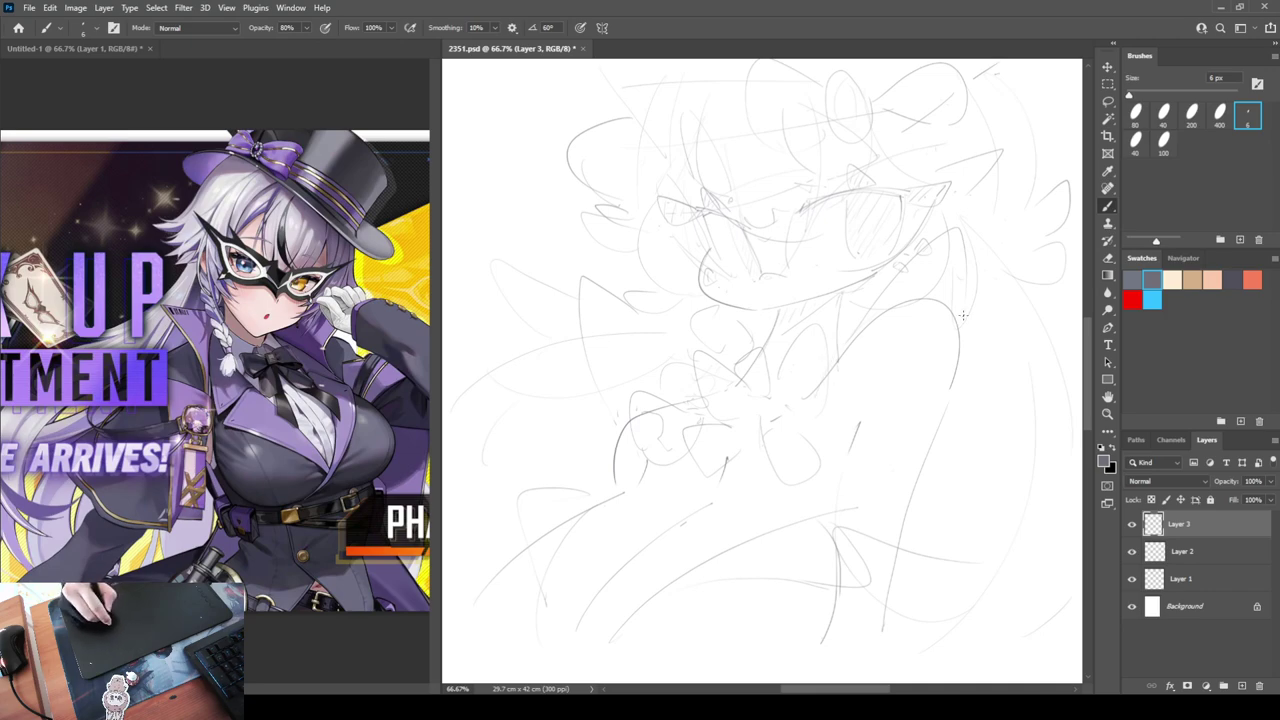
mouse_move(958, 322)
mouse_down()
mouse_move(834, 386)
mouse_move(917, 382)
mouse_move(941, 354)
mouse_move(878, 384)
mouse_move(926, 357)
mouse_move(905, 395)
mouse_move(959, 350)
mouse_up()
drag(974, 344, 1004, 366)
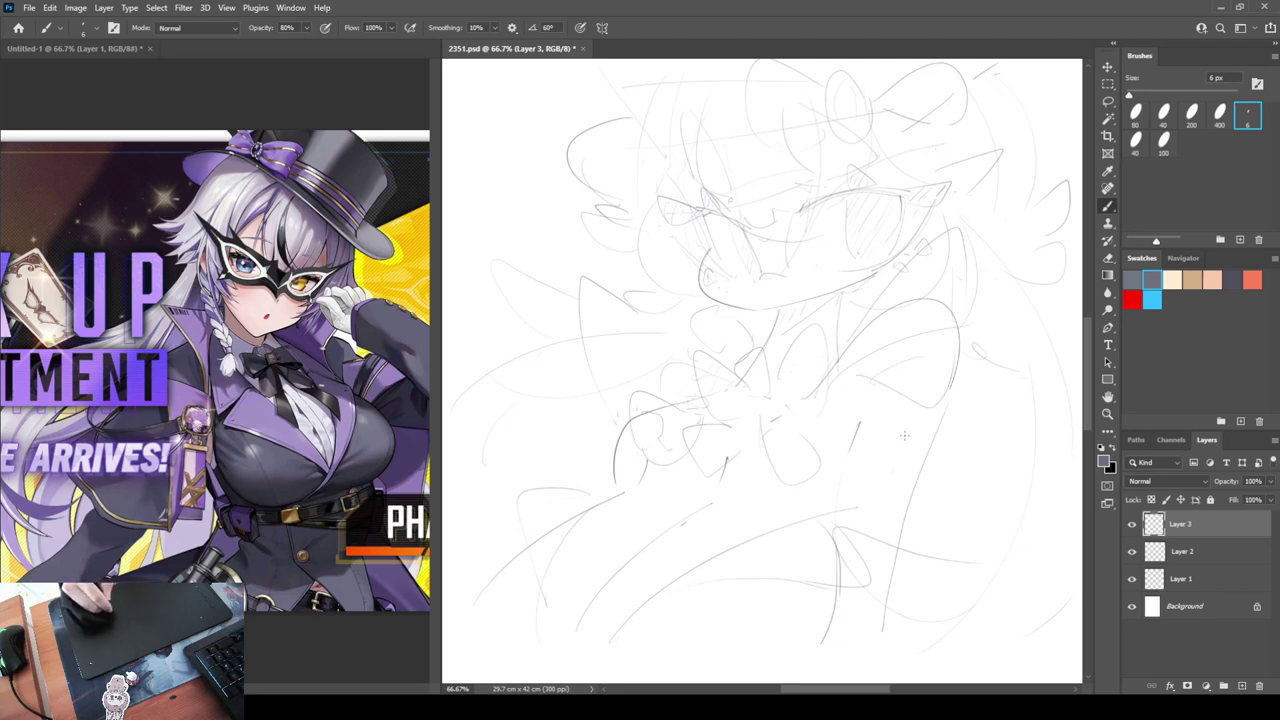
drag(859, 441, 1022, 404)
mouse_move(985, 354)
mouse_down()
mouse_move(1032, 338)
mouse_move(1070, 405)
mouse_up()
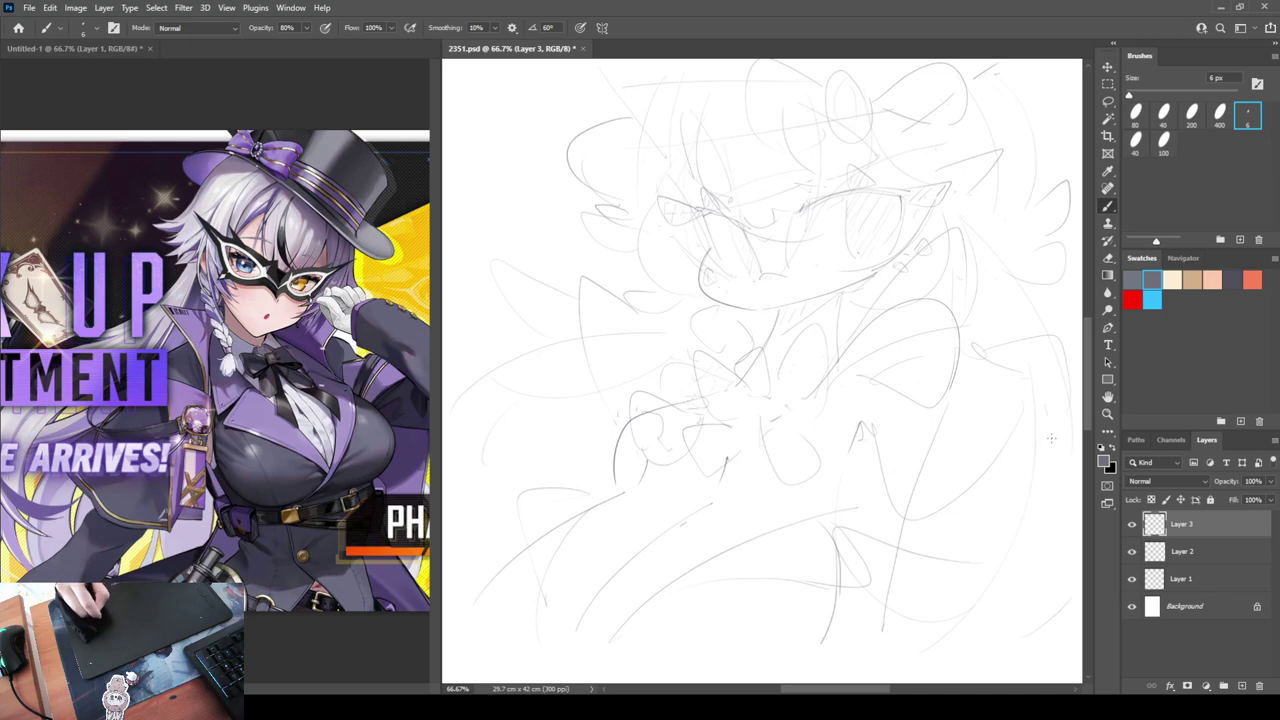
Sketch a pointed cape edge behind the raised hand, a round brooch with a hanging ornament at the near arm, and lower clothing folds
mouse_move(614, 412)
mouse_down()
mouse_move(533, 415)
mouse_move(590, 488)
mouse_up()
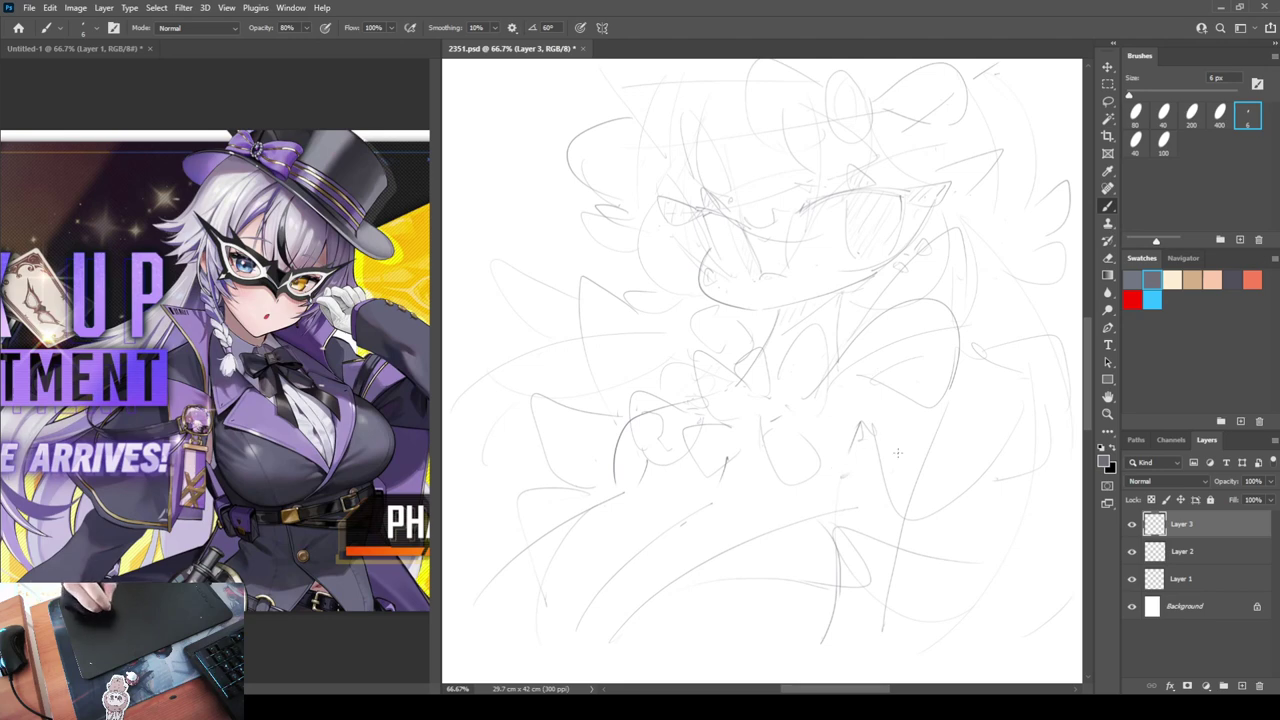
mouse_move(898, 448)
mouse_down()
mouse_move(857, 447)
mouse_move(866, 421)
mouse_move(890, 451)
mouse_move(968, 469)
mouse_move(958, 510)
mouse_up()
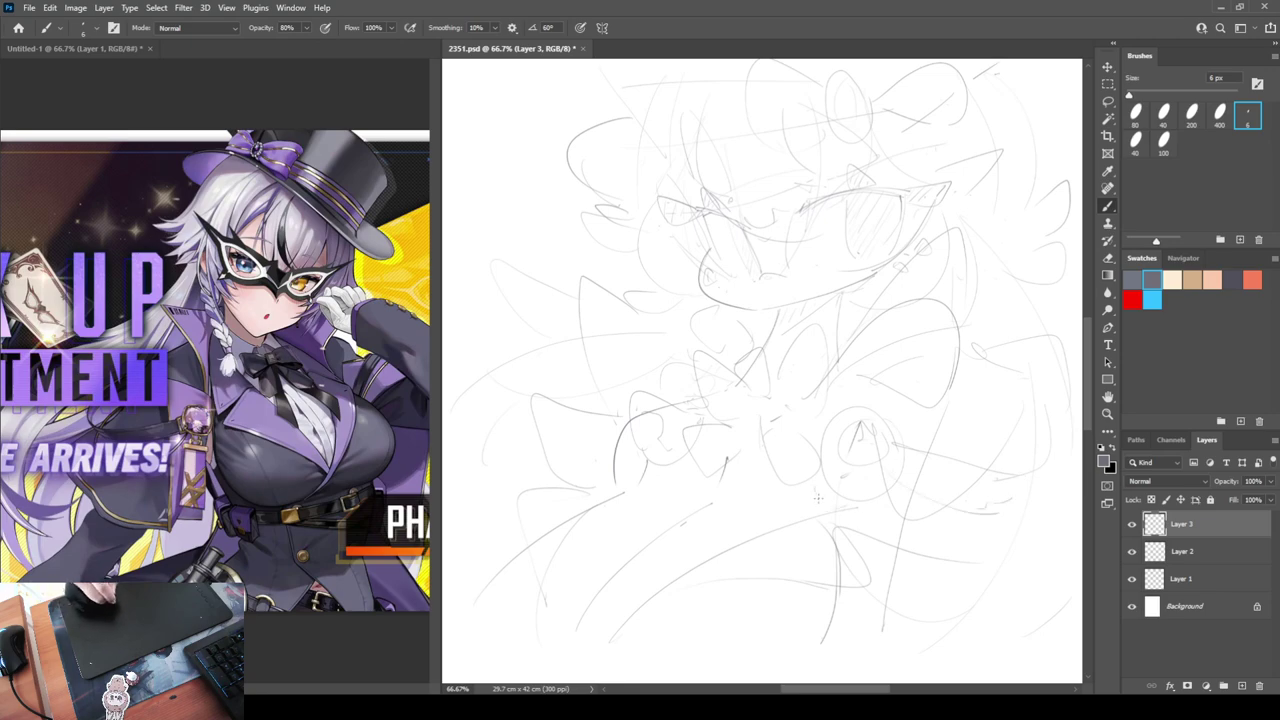
mouse_move(815, 497)
mouse_down()
mouse_move(904, 490)
mouse_move(819, 621)
mouse_up()
mouse_move(897, 537)
mouse_down()
mouse_move(901, 617)
mouse_move(866, 615)
mouse_up()
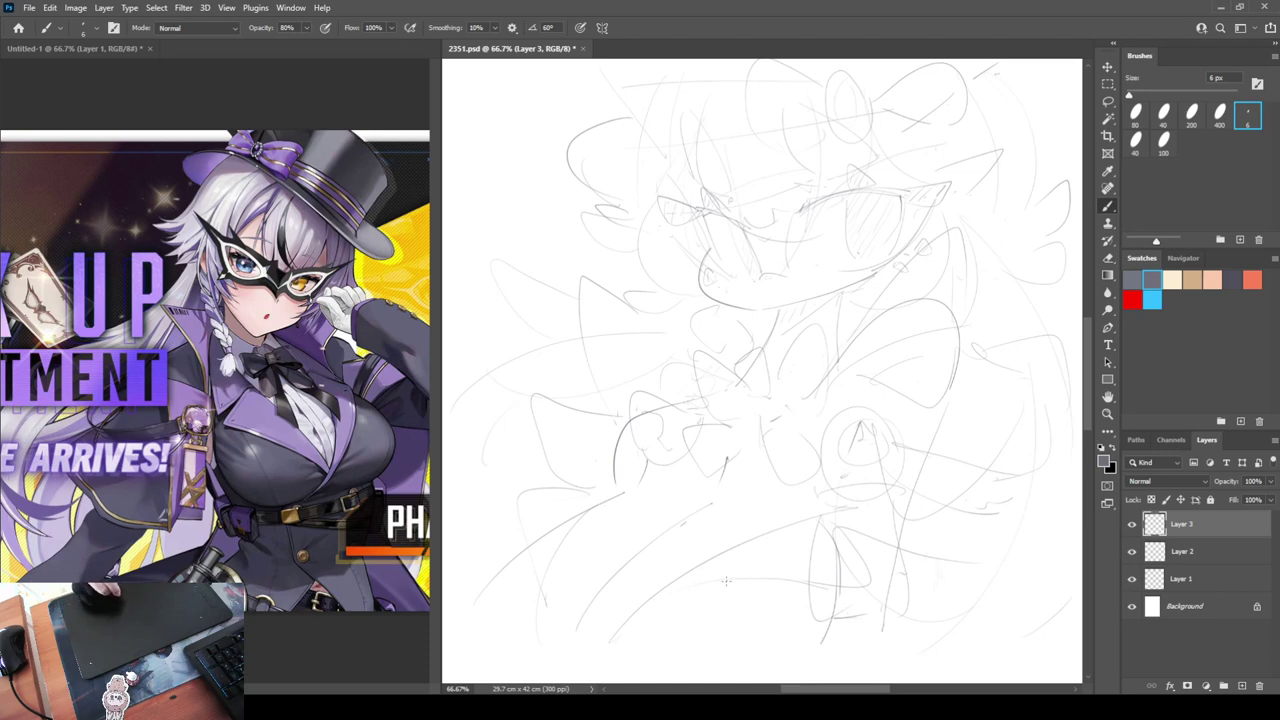
drag(730, 601, 719, 643)
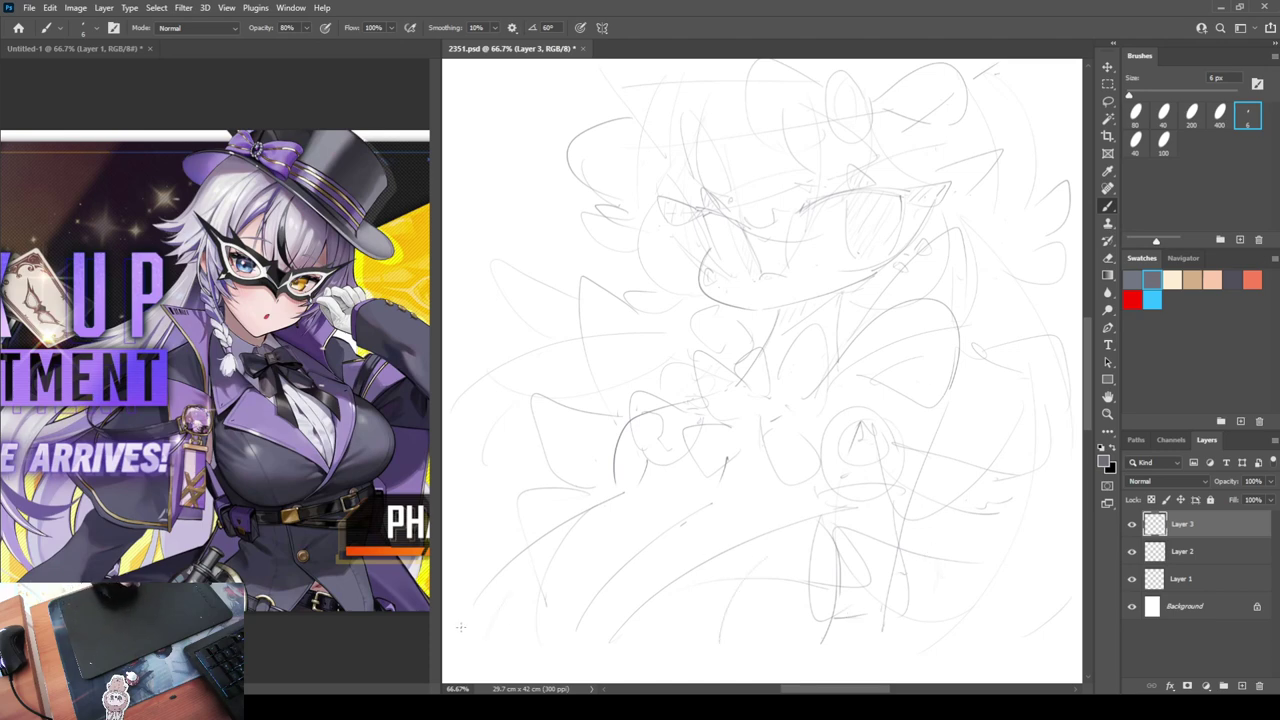
drag(461, 623, 497, 573)
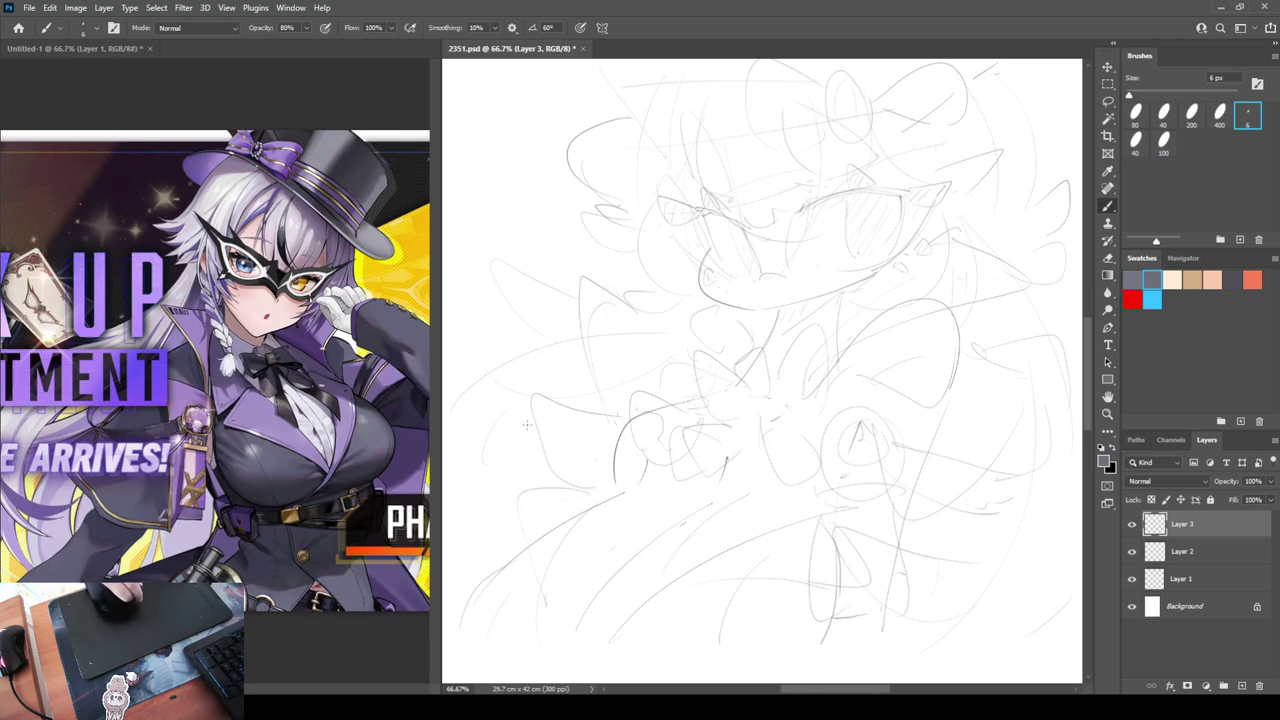
Sketch banded details and curved folds at the lower-left edge, a straight base line under the figure, and rounded curves at lower right
mouse_move(460, 429)
mouse_down()
mouse_move(489, 419)
mouse_move(499, 512)
mouse_up()
mouse_move(517, 430)
mouse_down()
mouse_move(525, 485)
mouse_move(514, 456)
mouse_up()
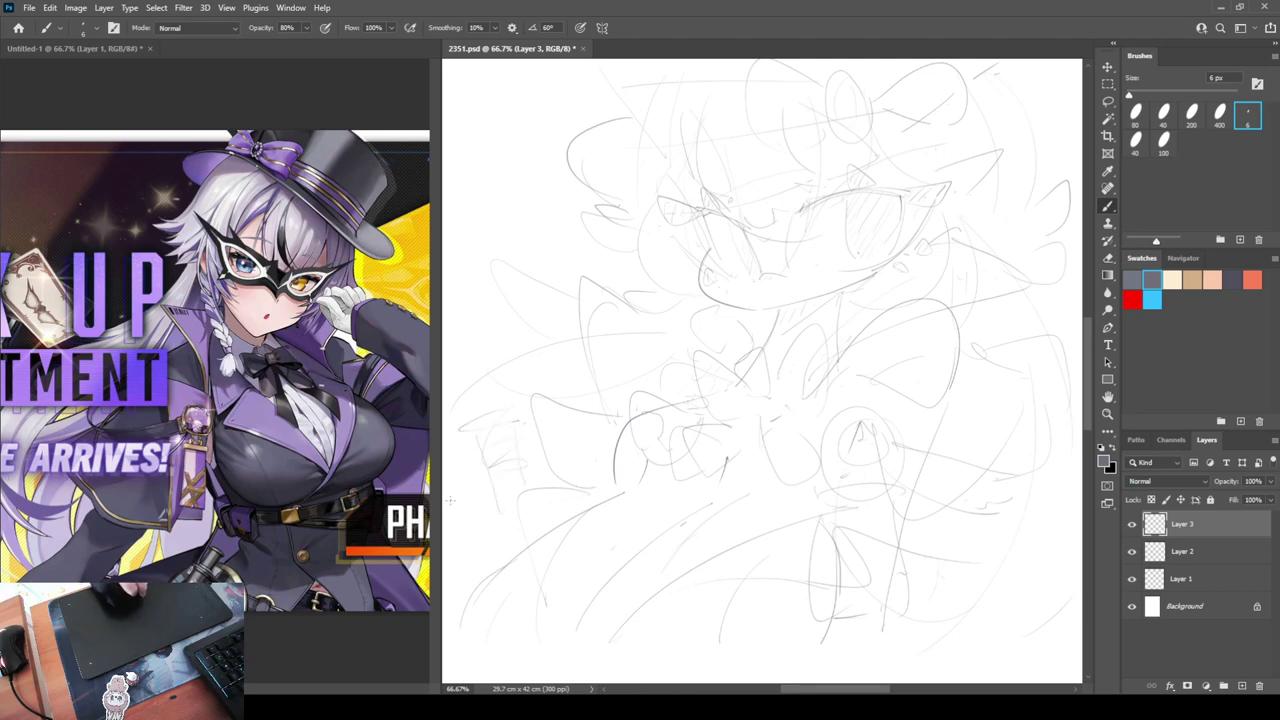
mouse_move(453, 572)
mouse_down()
mouse_move(461, 502)
mouse_move(515, 464)
mouse_move(478, 570)
mouse_move(531, 488)
mouse_up()
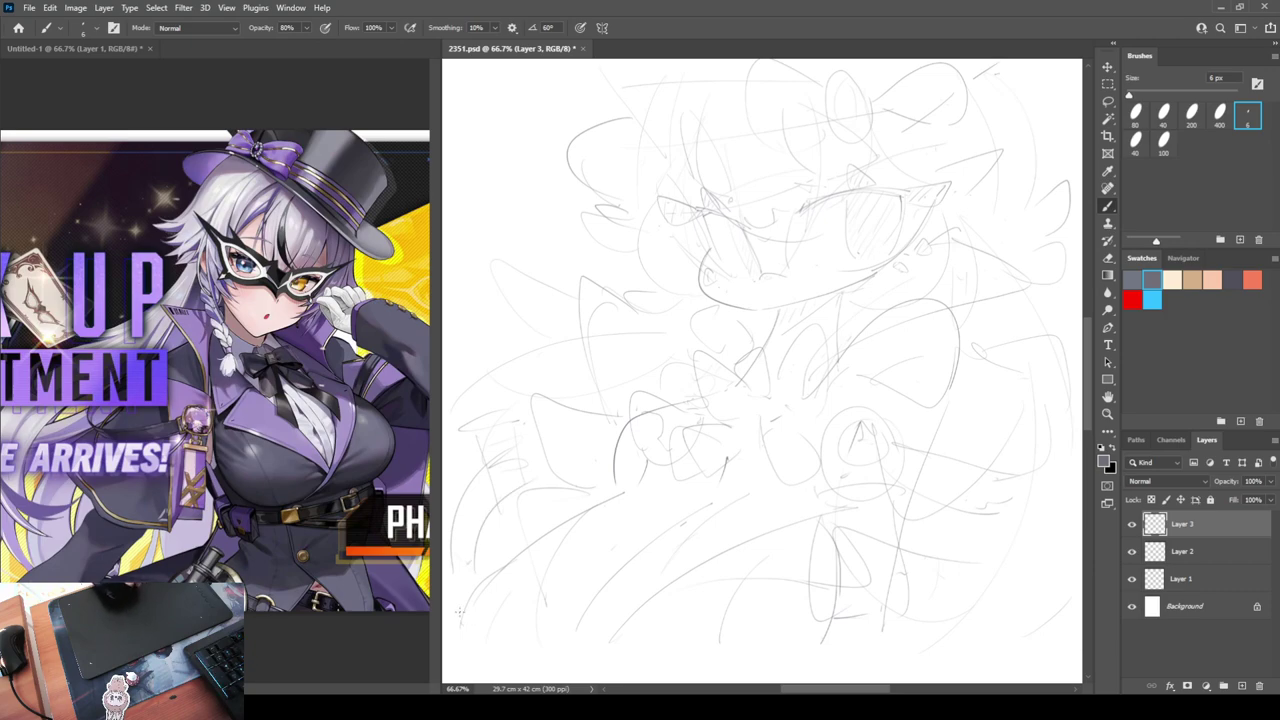
mouse_move(462, 606)
mouse_down()
mouse_move(484, 570)
mouse_move(470, 632)
mouse_move(948, 655)
mouse_up()
mouse_move(886, 541)
mouse_down()
mouse_move(1022, 552)
mouse_move(977, 601)
mouse_move(1003, 644)
mouse_up()
drag(1067, 546, 1027, 627)
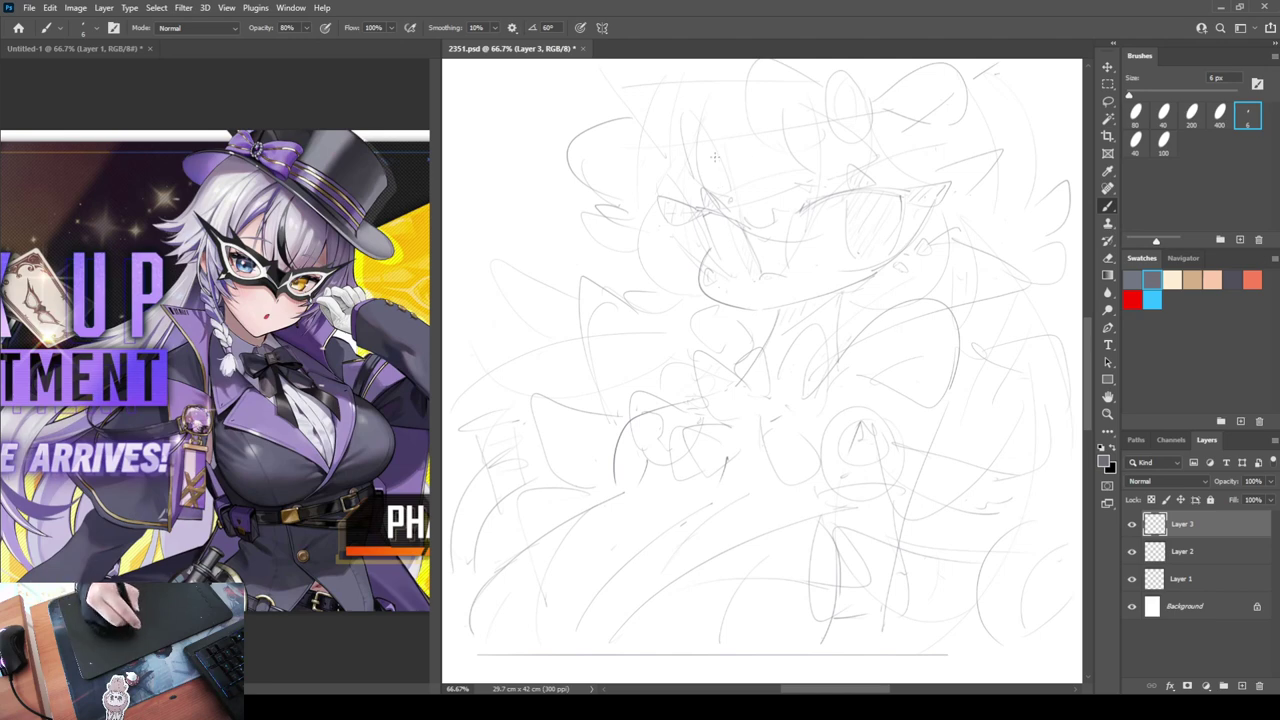
drag(631, 120, 641, 194)
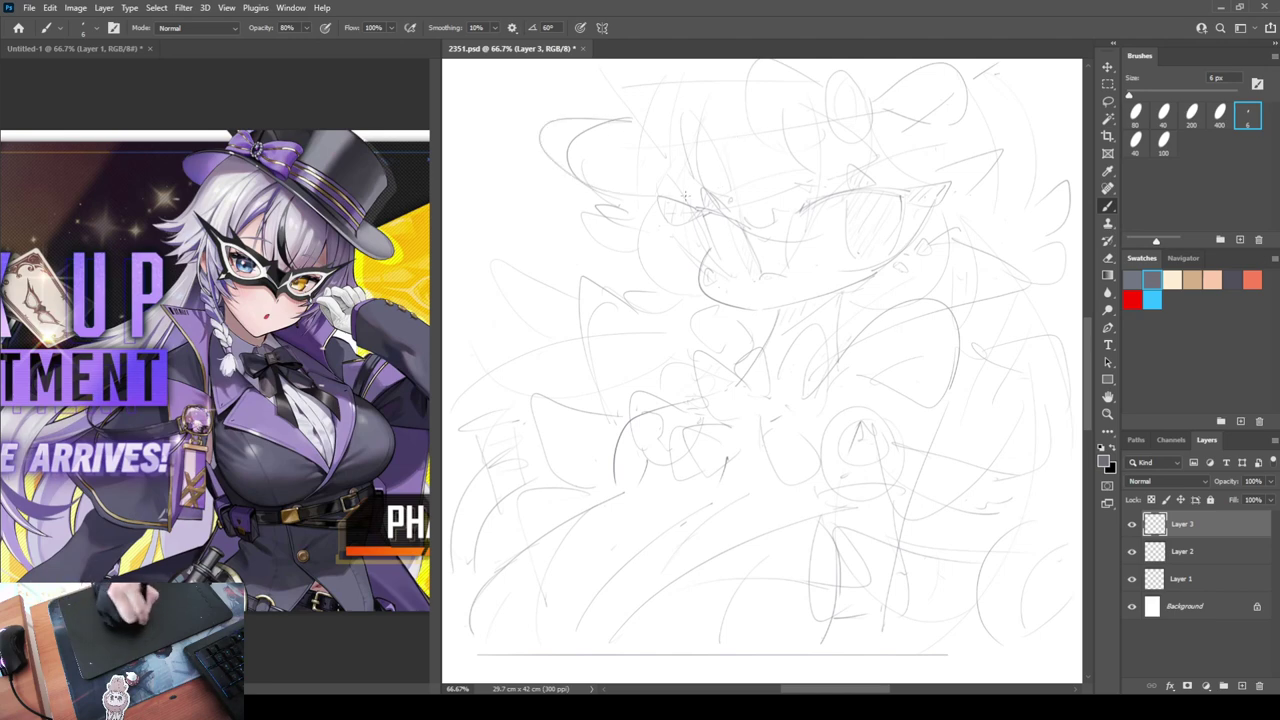
key(ctrl+z)
drag(631, 121, 636, 197)
key(ctrl+z)
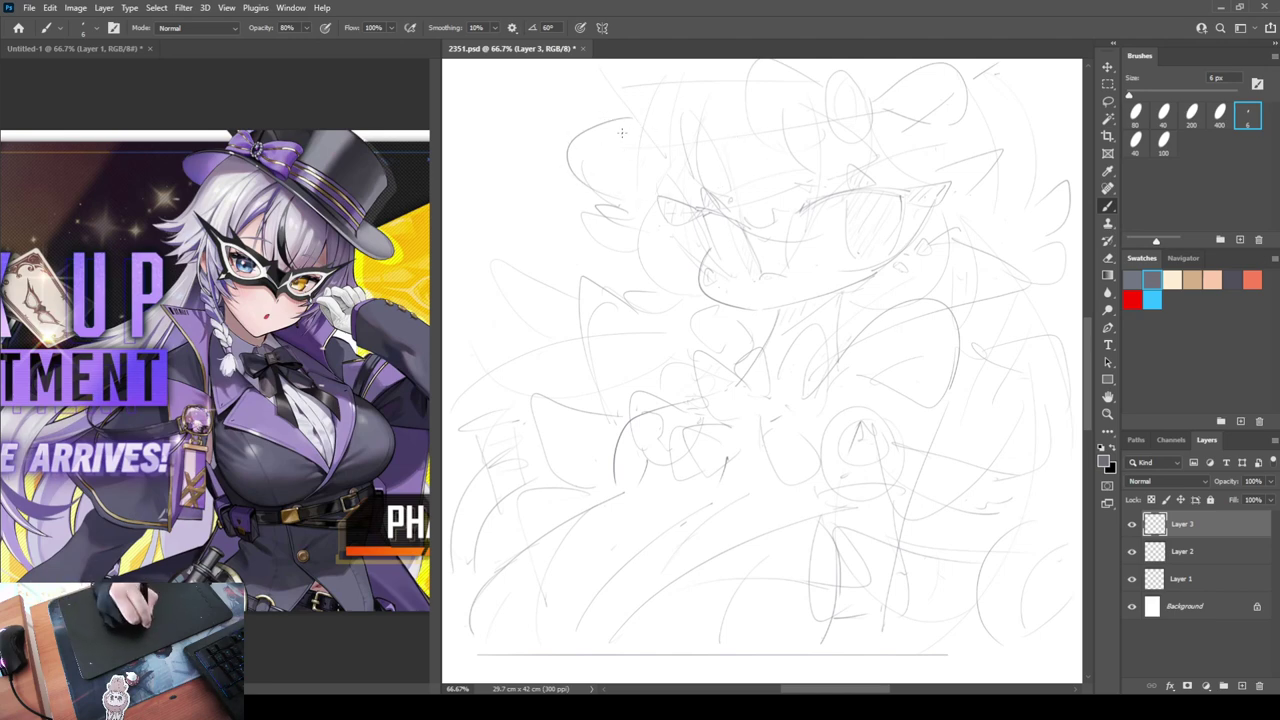
Draw a second curved outline around the hat brim's far-side loop and check the drawing in a mirrored view
drag(618, 120, 562, 185)
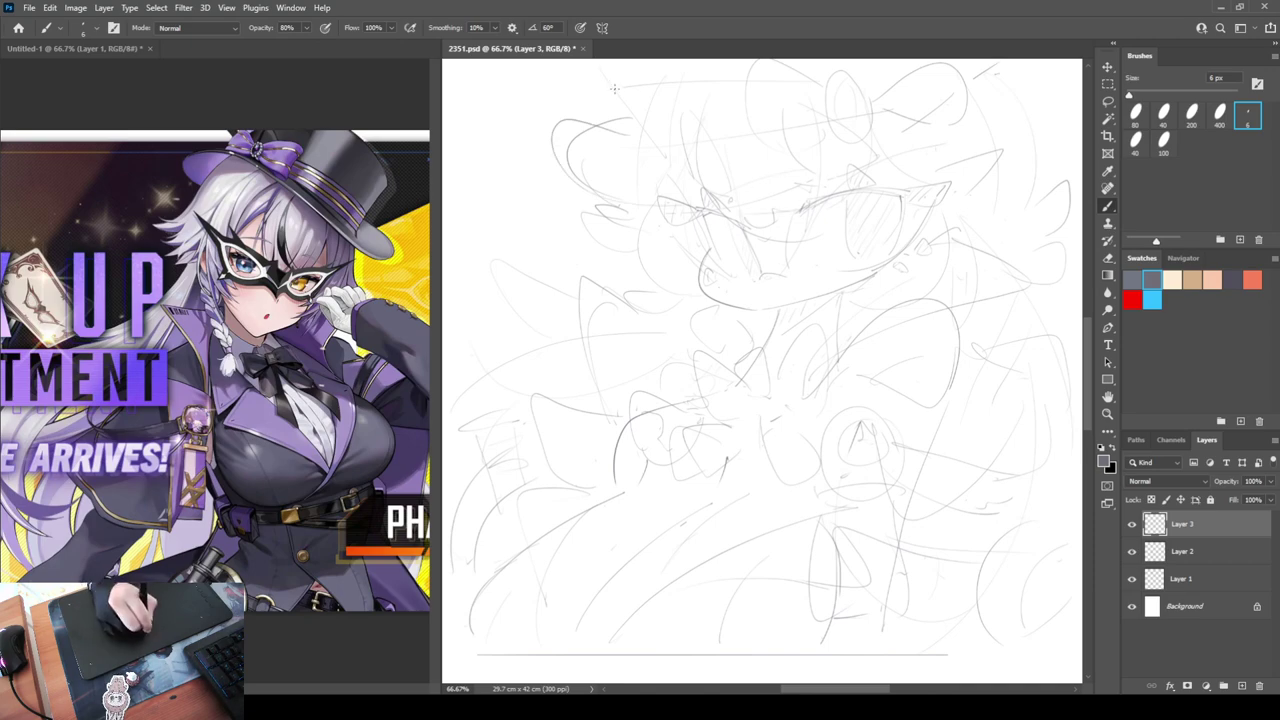
drag(632, 116, 602, 120)
key(ctrl+shift+h)
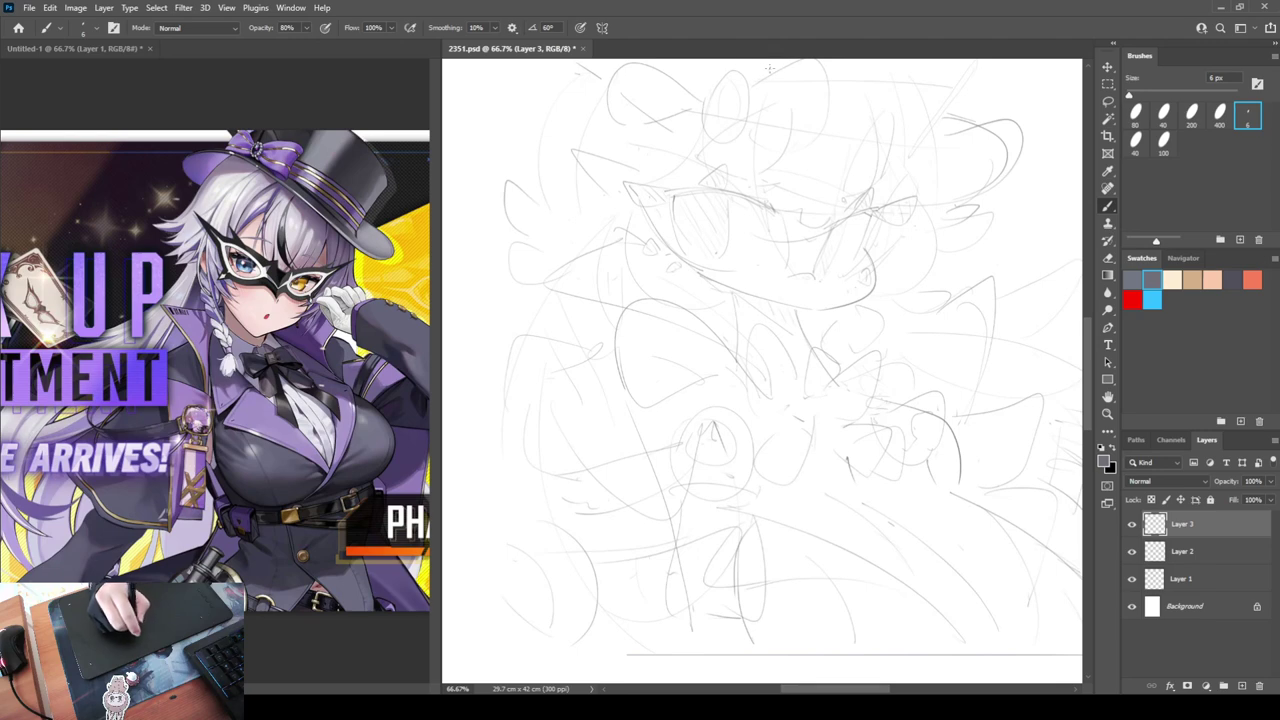
key(h)
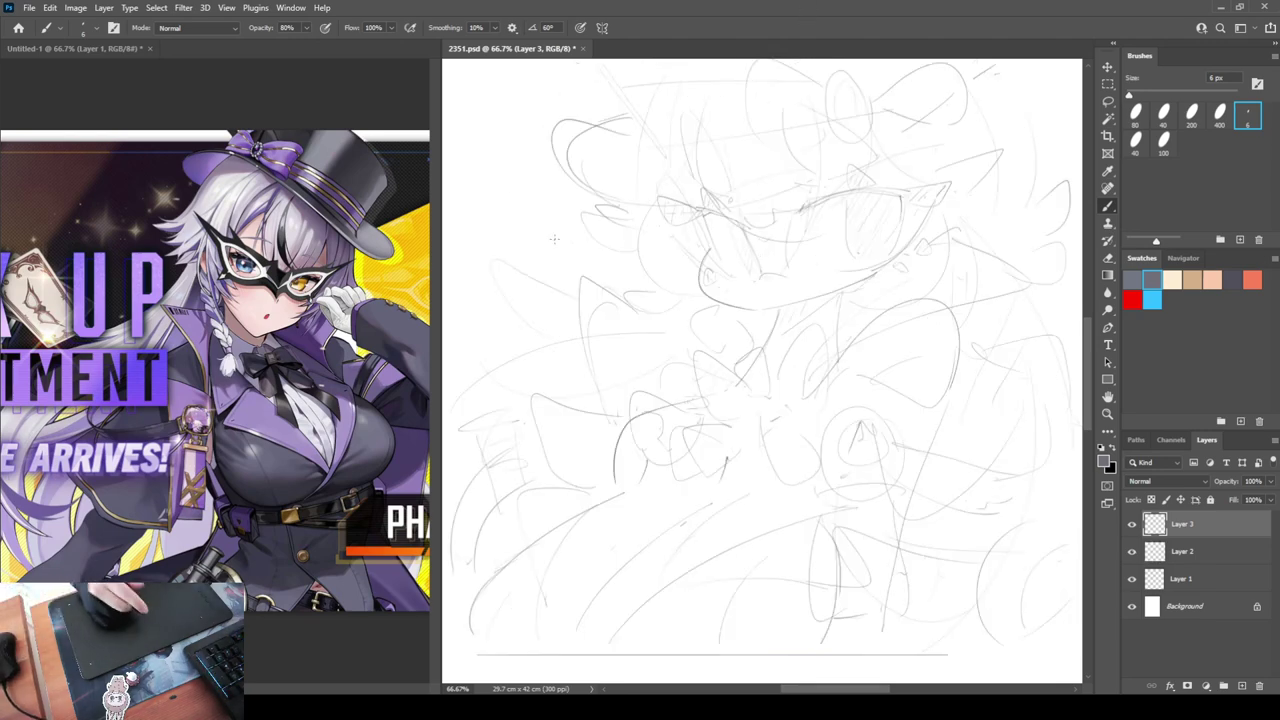
Sketch a tilted card with a small round motif beside the figure's far side, and two small butterfly shapes beneath it
mouse_move(525, 236)
mouse_down()
mouse_move(465, 238)
mouse_move(548, 345)
mouse_up()
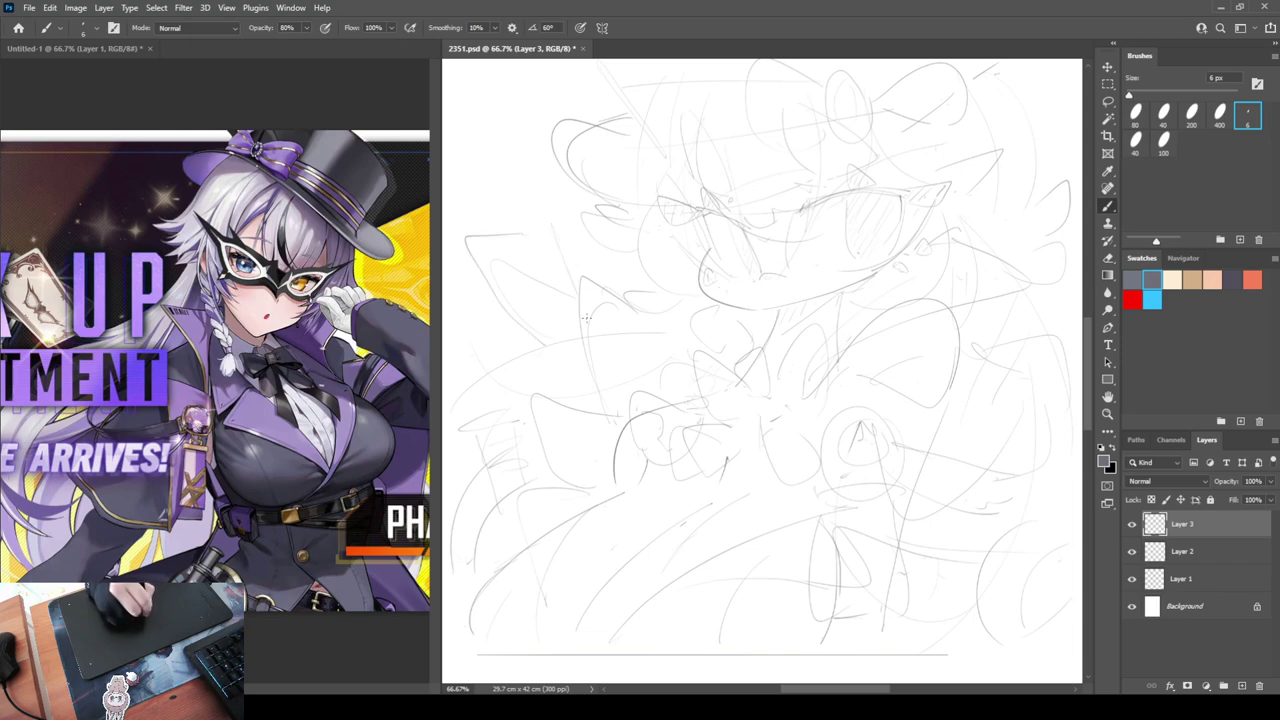
mouse_move(463, 240)
mouse_down()
mouse_move(510, 315)
mouse_move(557, 351)
mouse_move(577, 323)
mouse_move(517, 332)
mouse_move(572, 316)
mouse_move(540, 263)
mouse_move(578, 336)
mouse_up()
drag(478, 358, 517, 340)
mouse_move(482, 357)
mouse_down()
mouse_move(462, 377)
mouse_move(495, 370)
mouse_up()
mouse_move(495, 370)
mouse_down()
mouse_move(579, 344)
mouse_move(598, 383)
mouse_move(542, 377)
mouse_up()
drag(564, 392, 586, 392)
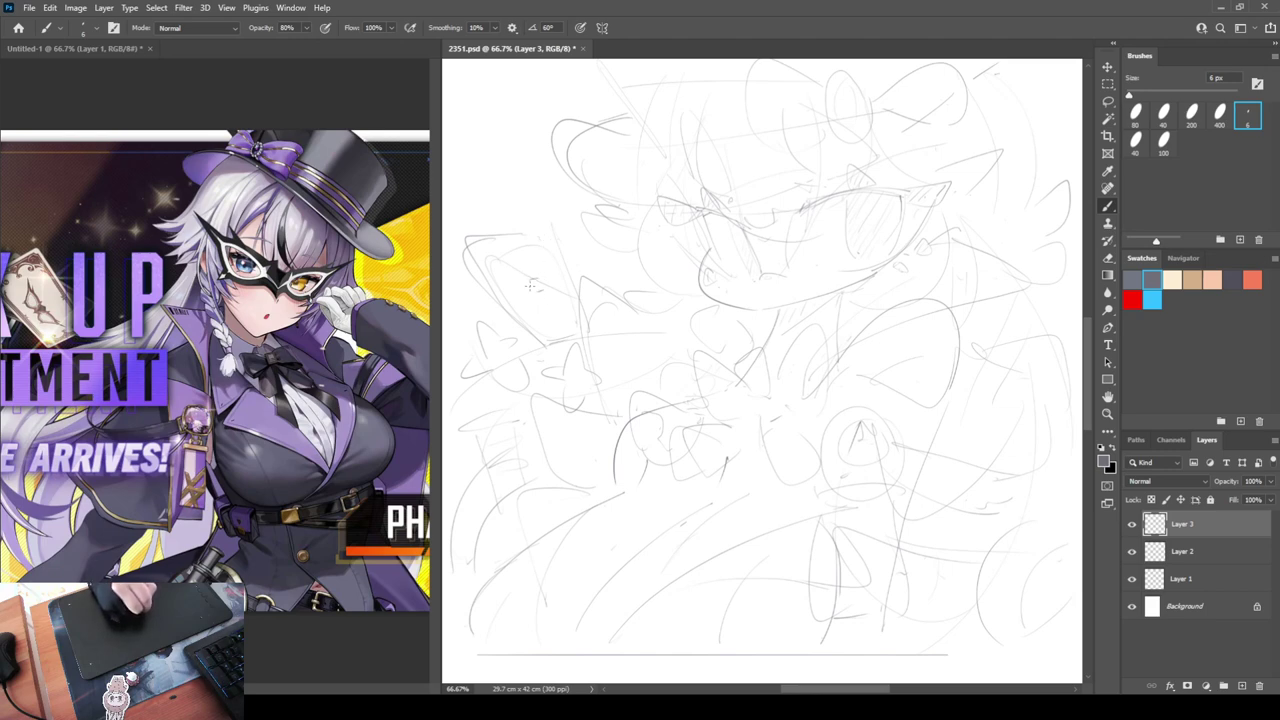
mouse_move(536, 280)
mouse_down()
mouse_move(545, 304)
mouse_move(543, 269)
mouse_up()
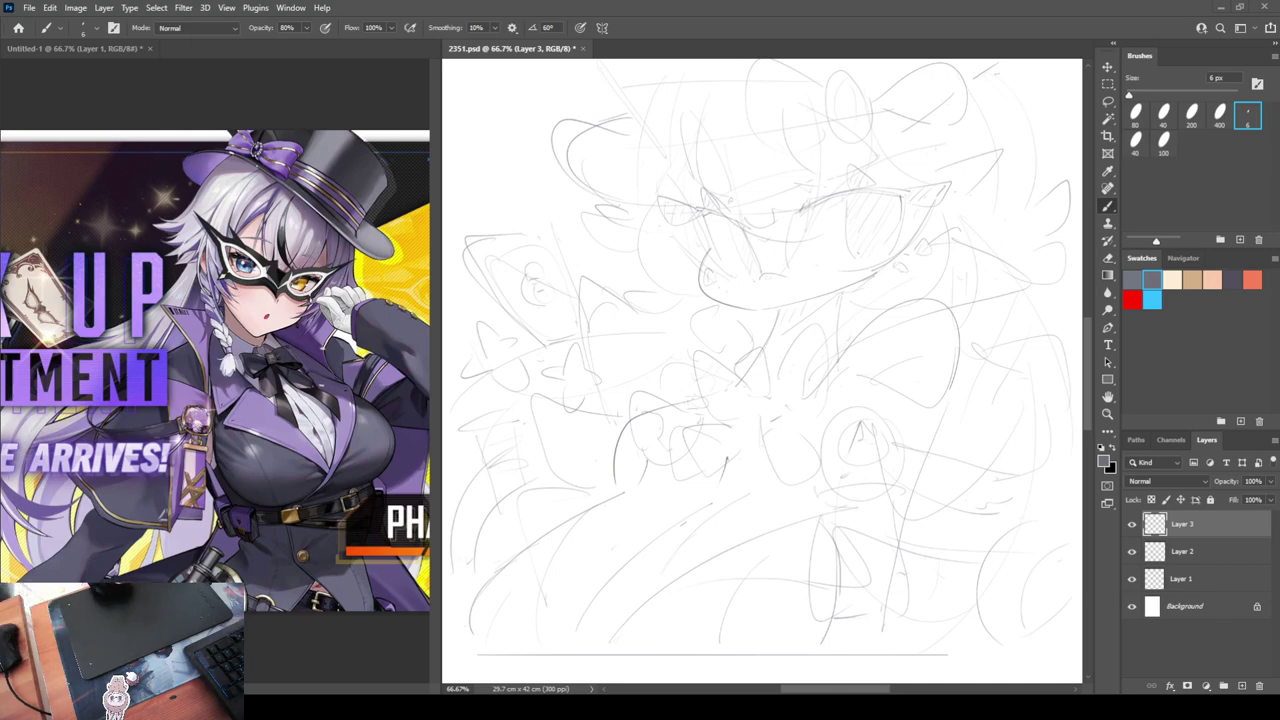
Merge the three sketch layers into one and widen the canvas to a 42 × 42 cm square
shift+click(1181, 586)
key(ctrl+e)
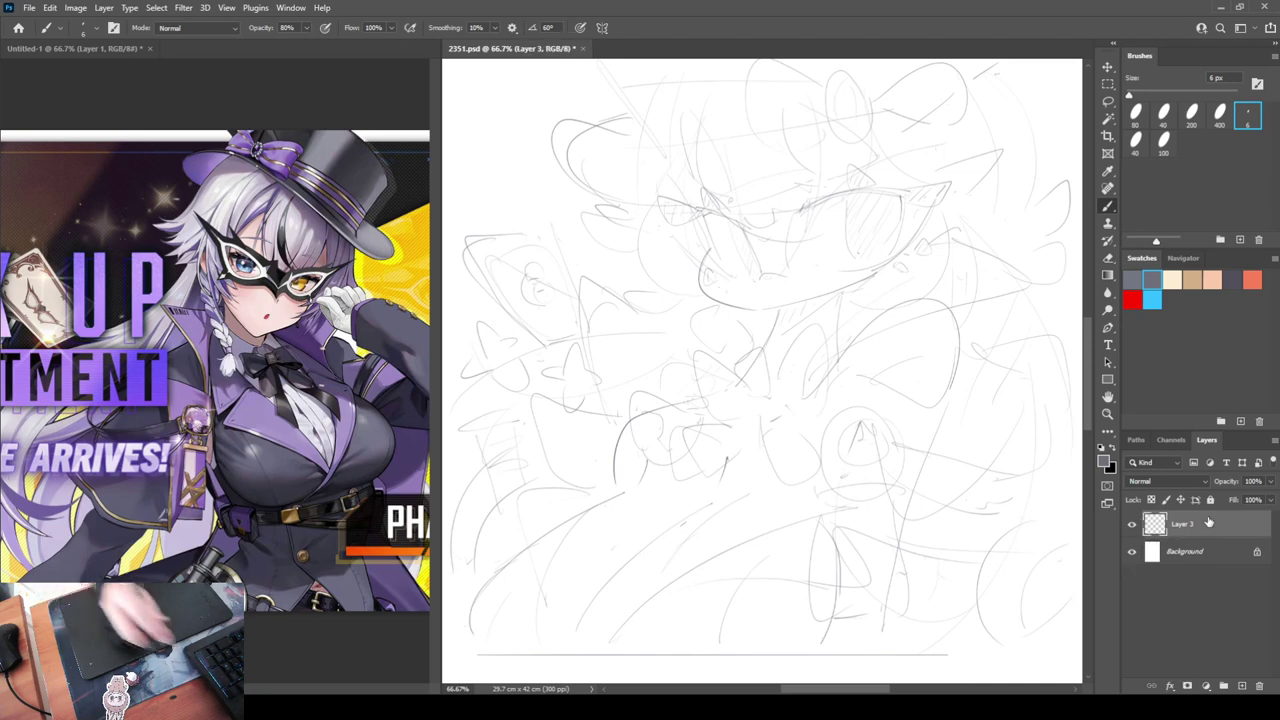
key(ctrl+minus)
key(ctrl+minus)
key(ctrl+minus)
key(ctrl+minus)
key(ctrl+minus)
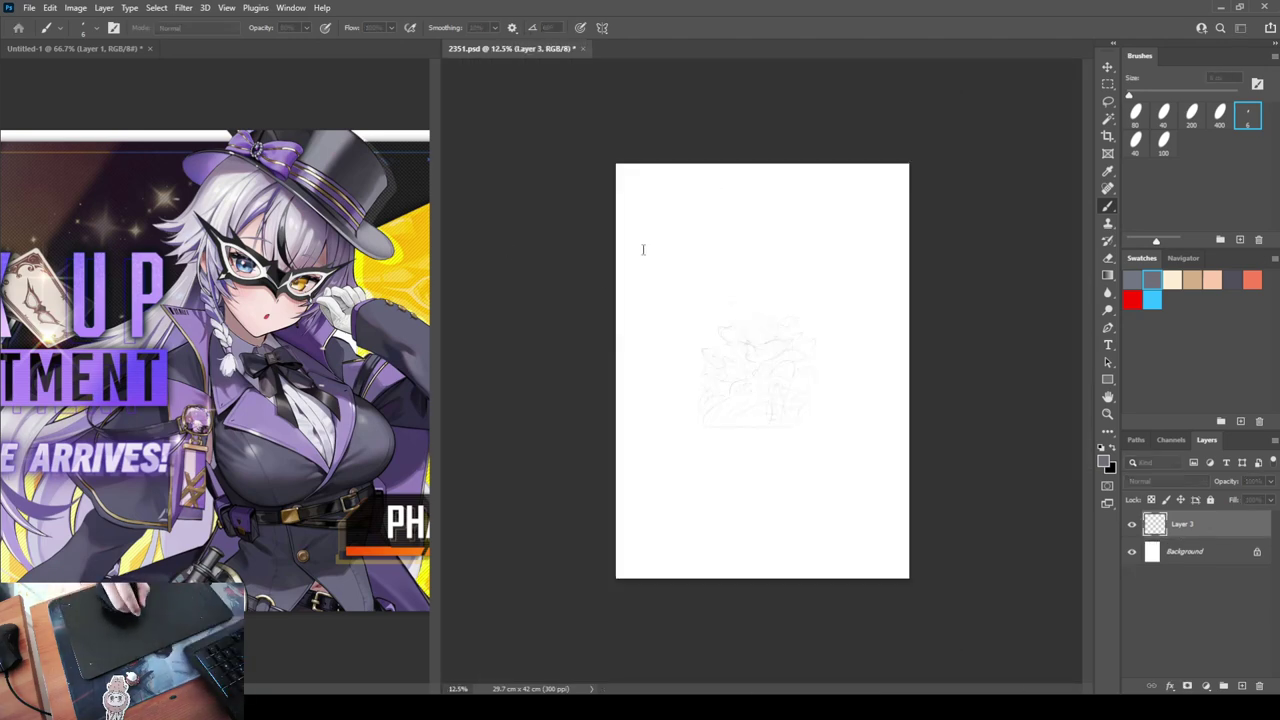
click(784, 175)
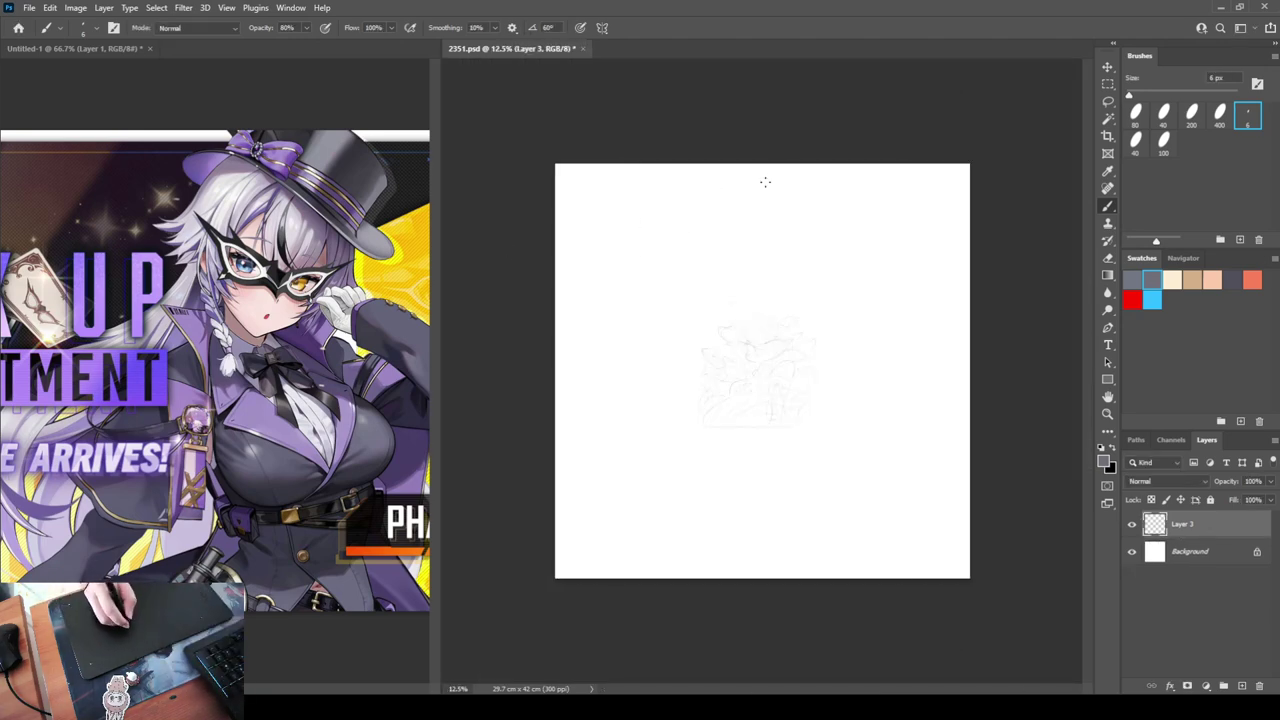
Scale the merged sketch up proportionally until it fills the whole square canvas
key(ctrl+t)
drag(698, 428, 558, 565)
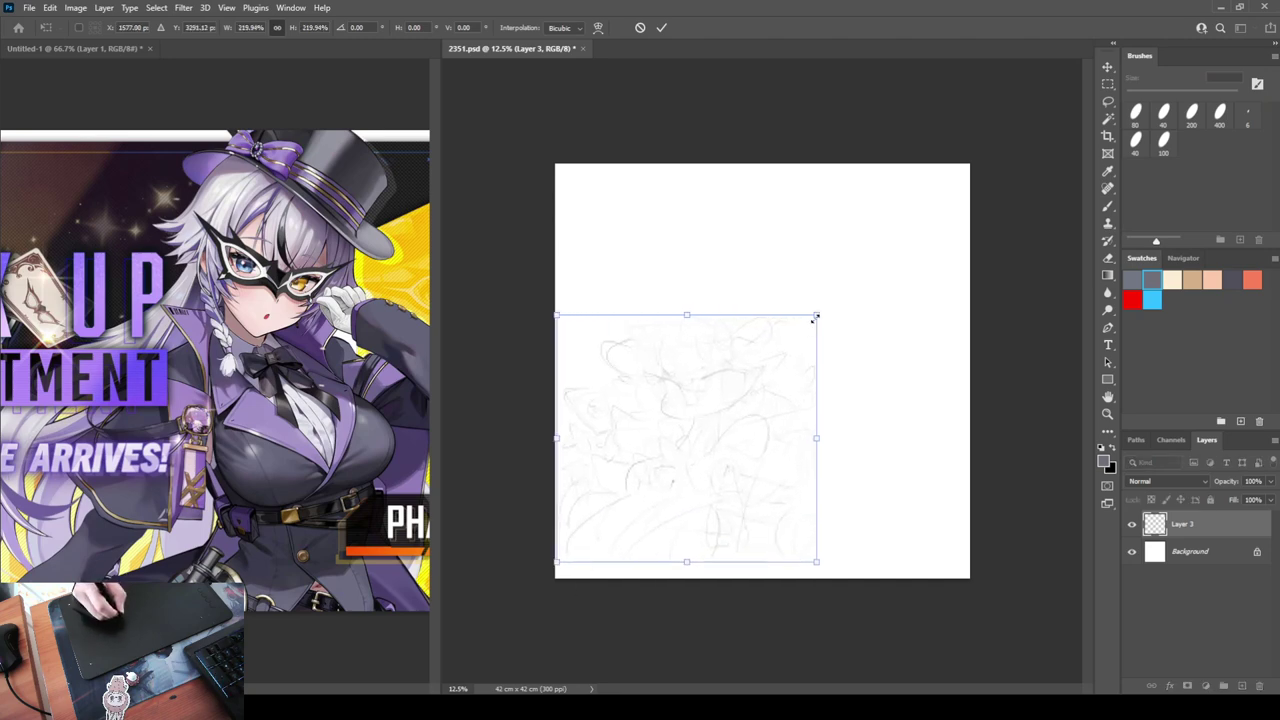
drag(814, 314, 979, 159)
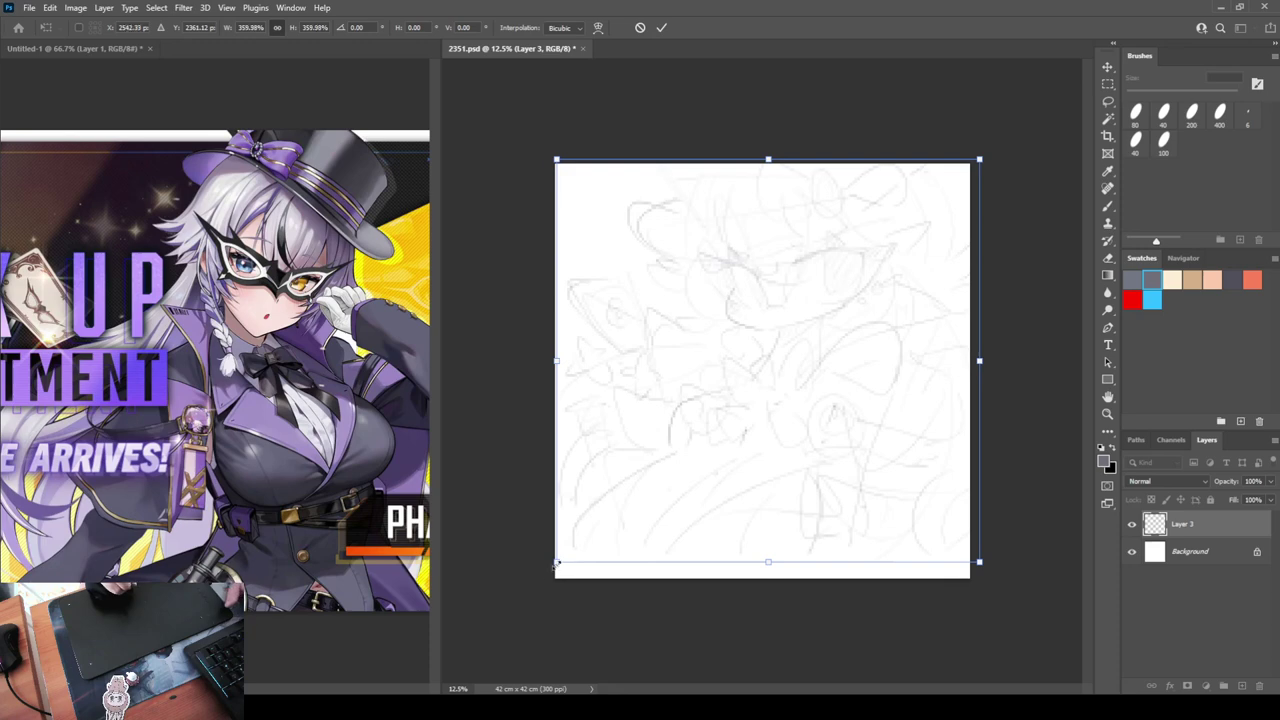
drag(556, 563, 536, 580)
key(Return)
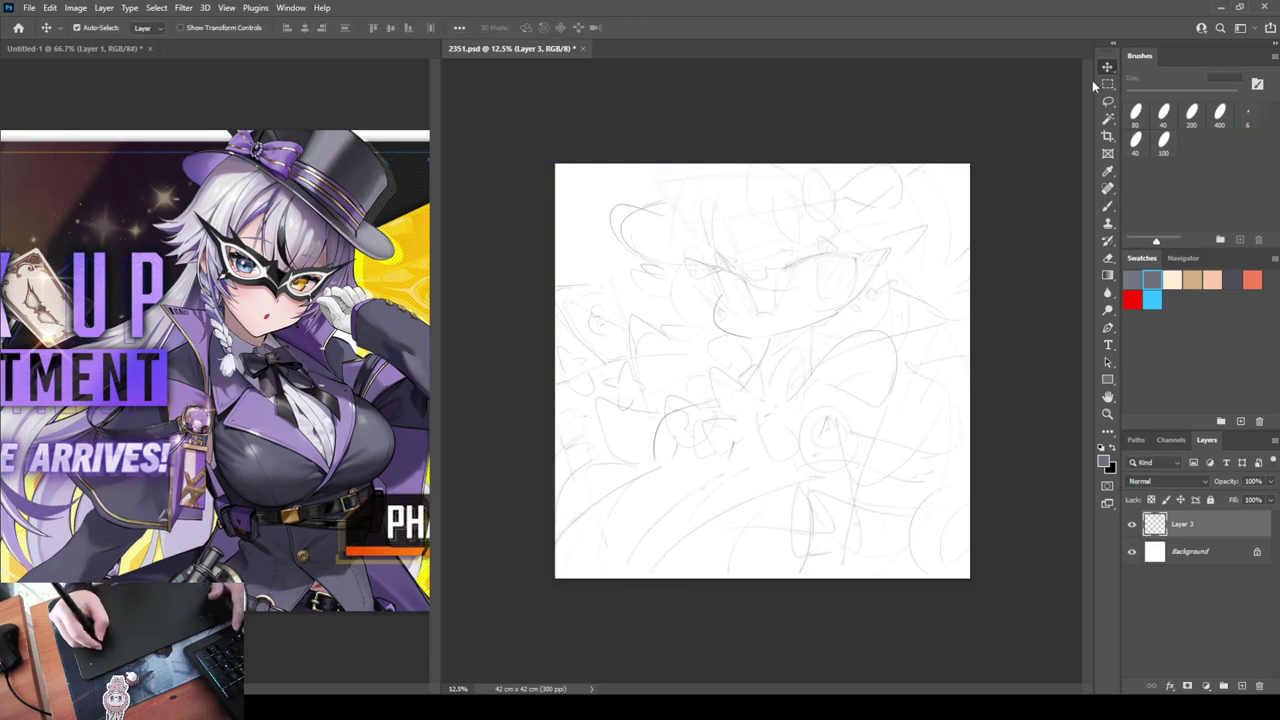
Shift the merged sketch a little to the right on the square canvas
key(shift+Right)
key(shift+Right)
key(shift+Right)
key(shift+Right)
key(shift+Right)
key(shift+Right)
key(shift+Right)
key(shift+Right)
key(shift+Right)
key(shift+Right)
key(shift+Right)
key(shift+Right)
key(shift+Right)
key(shift+Right)
key(shift+Right)
key(shift+Right)
key(shift+Right)
key(shift+Right)
key(shift+Right)
key(shift+Right)
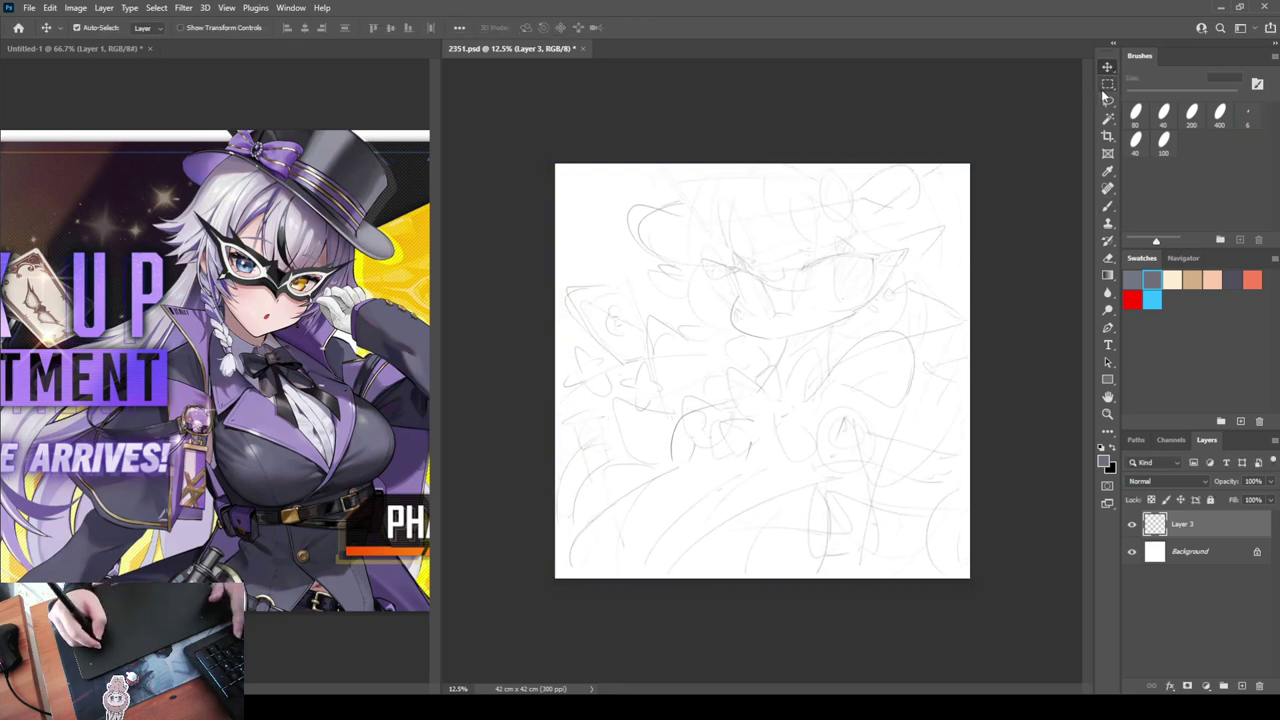
Scale the merged sketch up proportionally to about 102% and apply the transform
key(ctrl+t)
drag(994, 163, 997, 160)
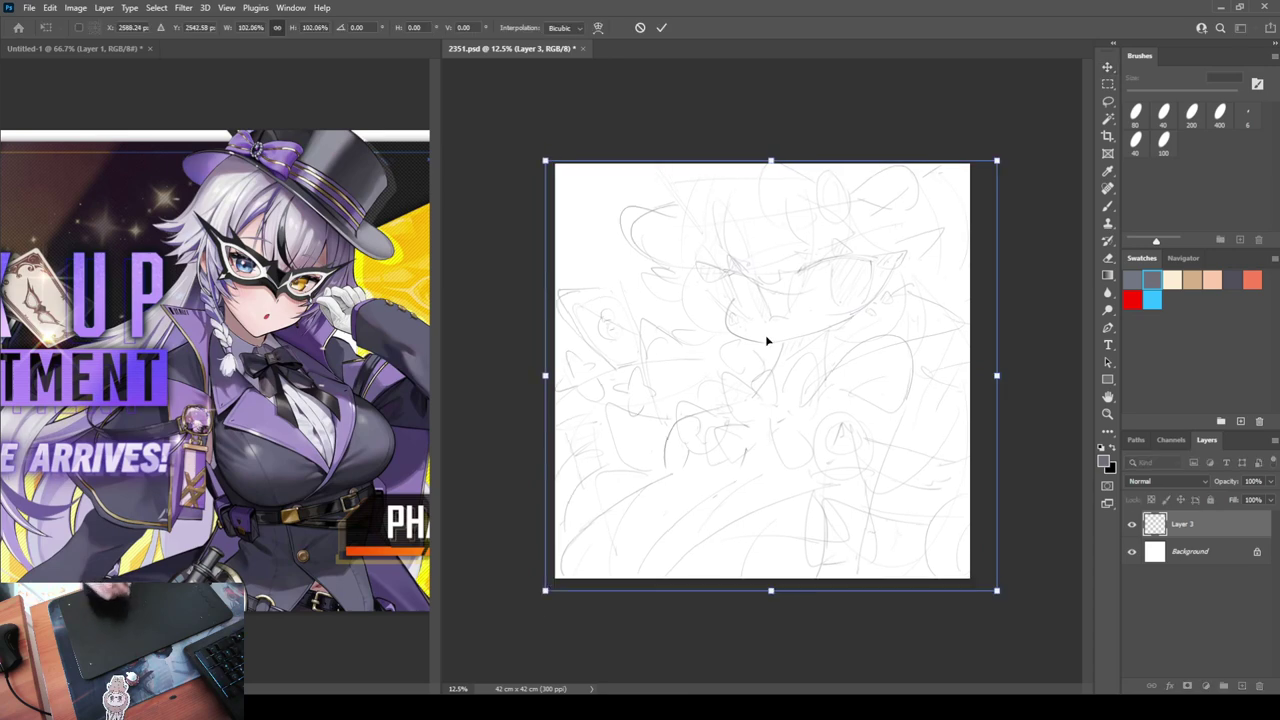
key(Return)
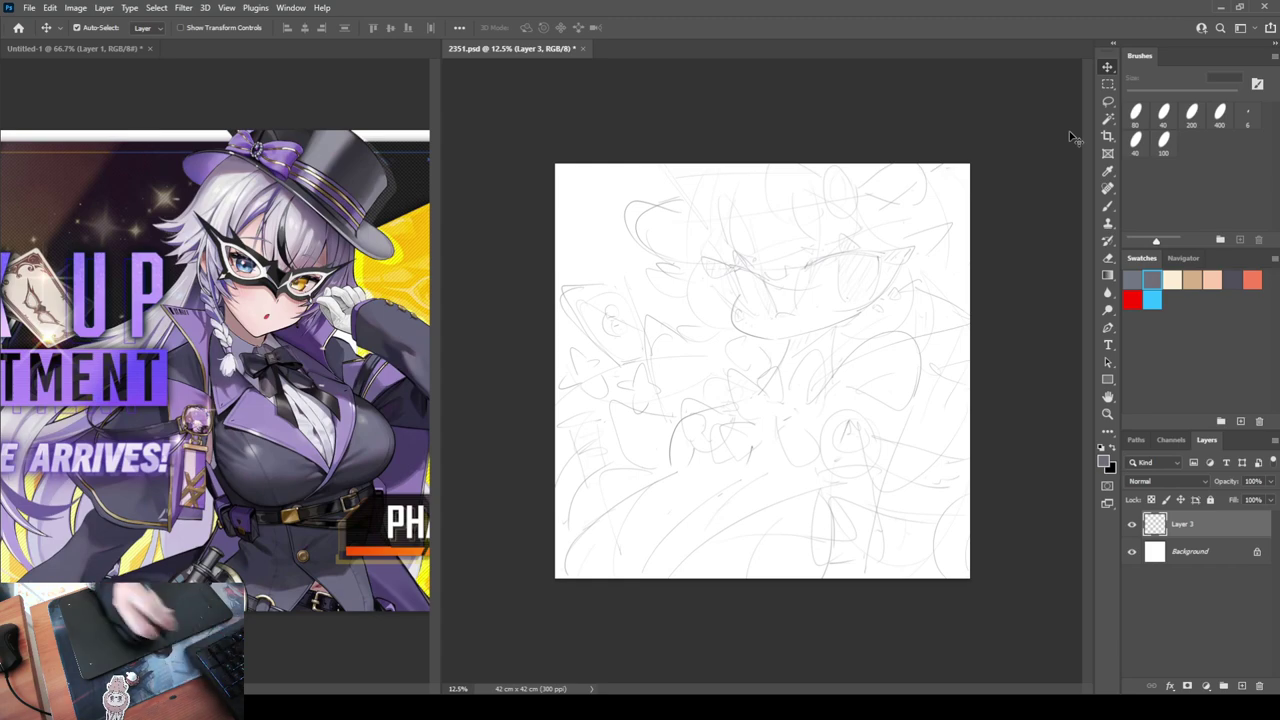
Add two new empty layers above the sketch and choose the 100 px brush for line work
key(ctrl+equal)
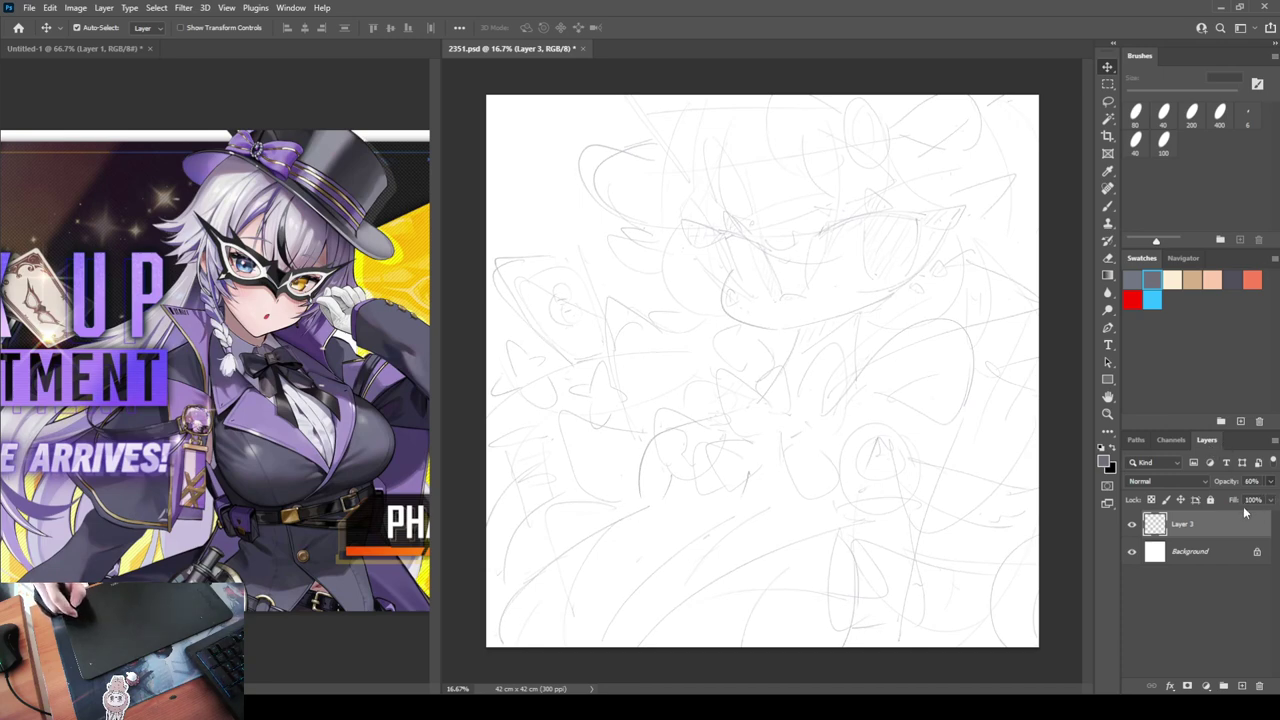
click(1241, 686)
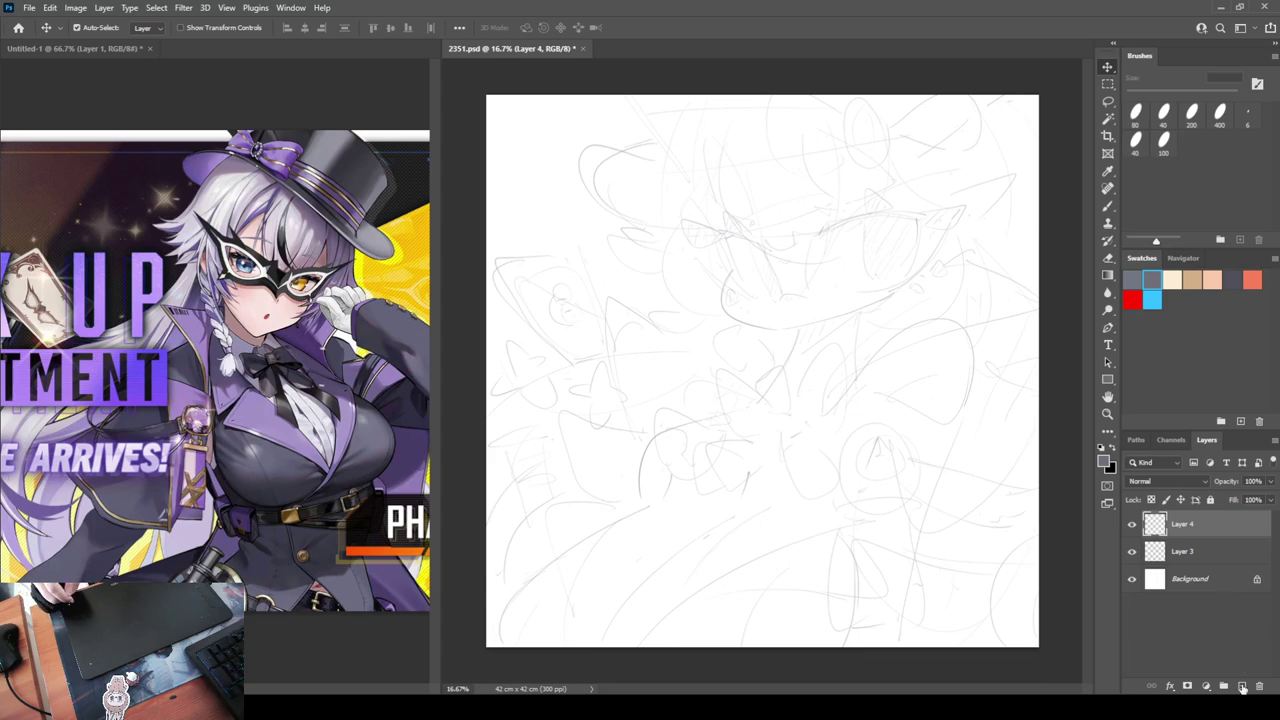
click(1241, 686)
key(b)
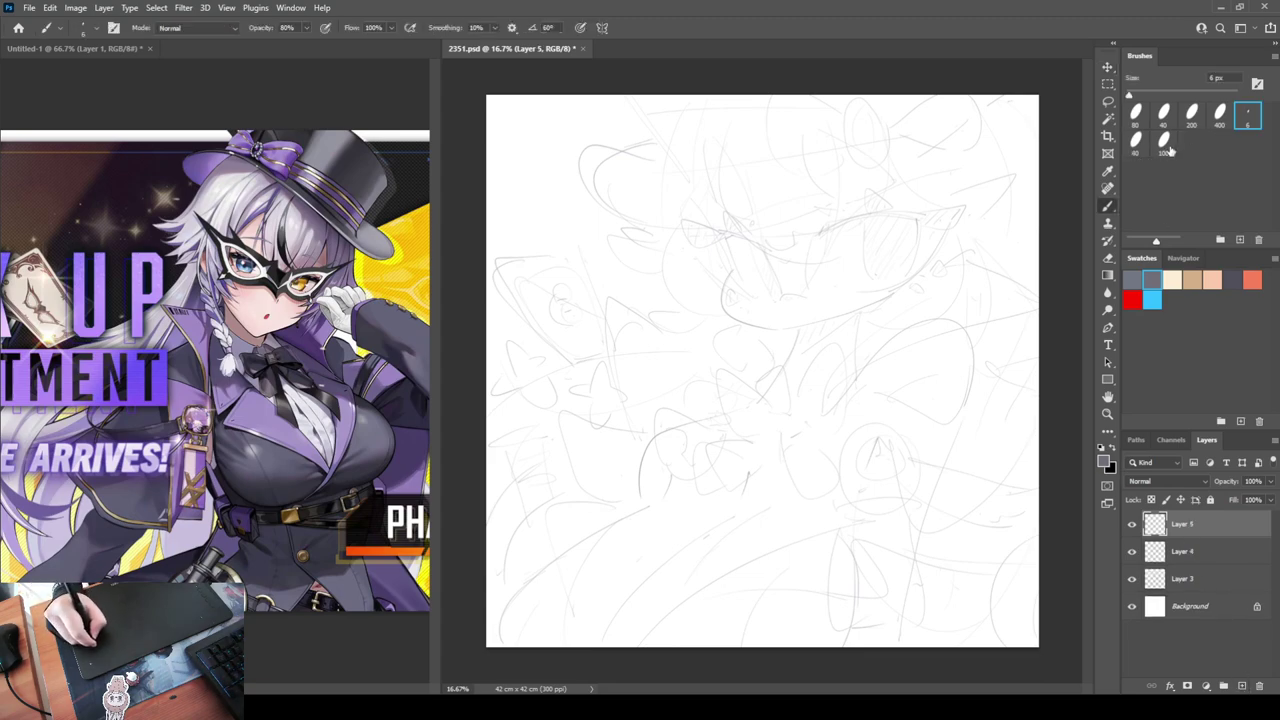
click(1163, 143)
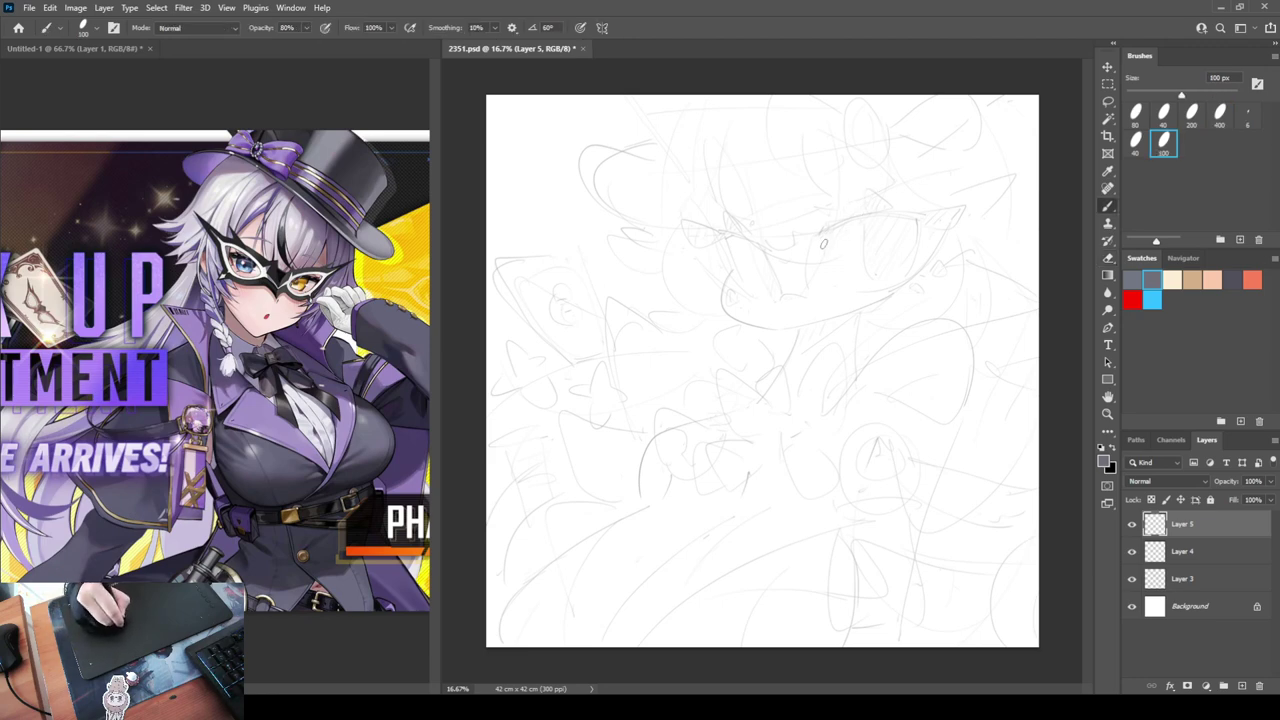
drag(829, 231, 820, 252)
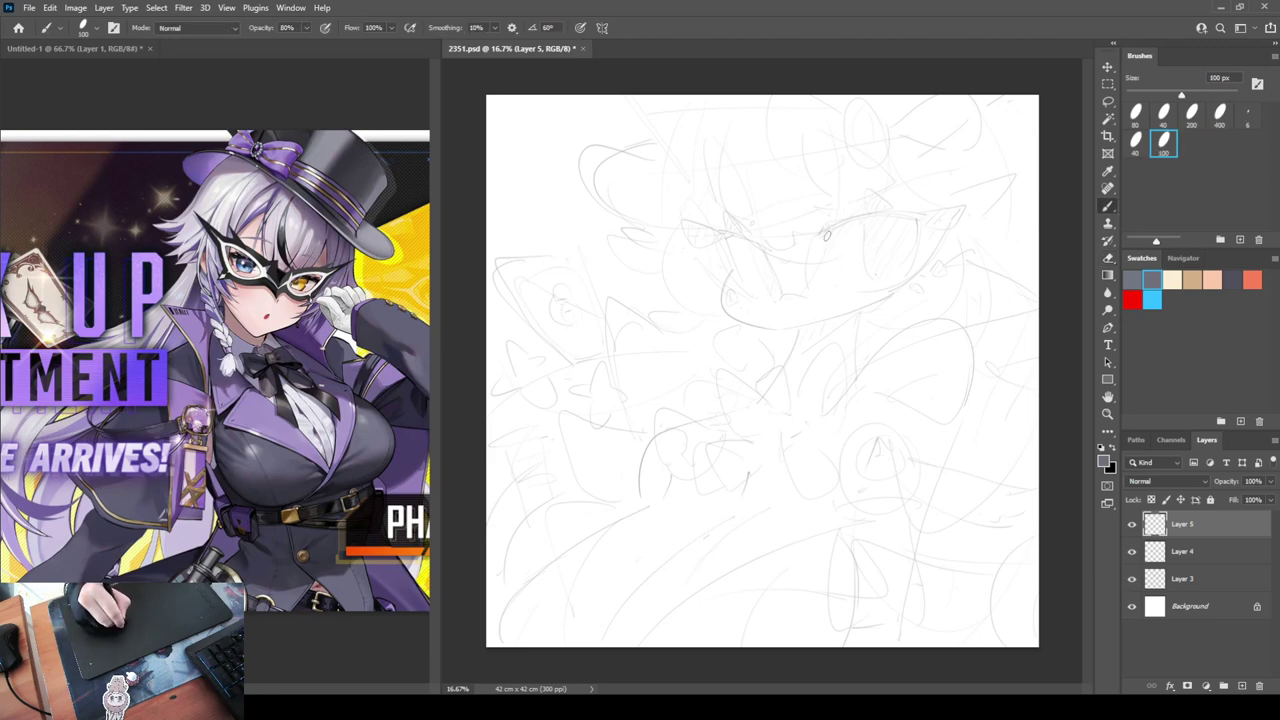
click(1166, 563)
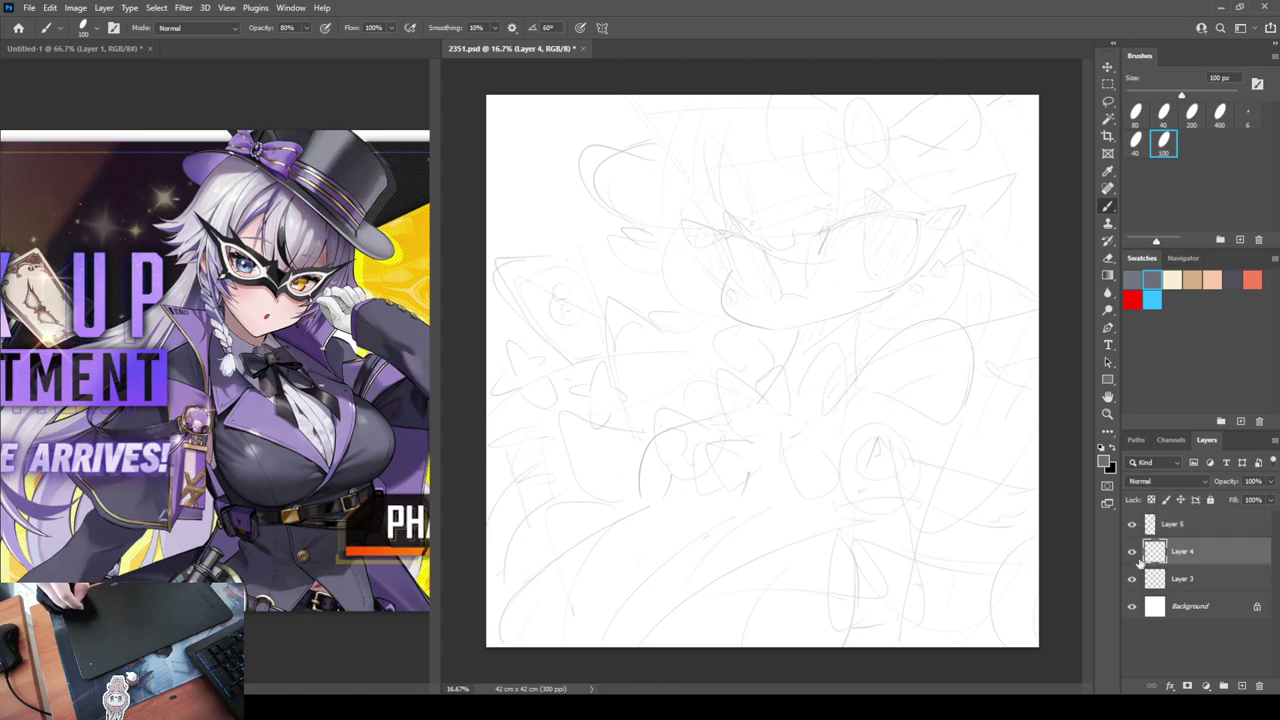
click(1262, 686)
drag(1272, 485, 1240, 502)
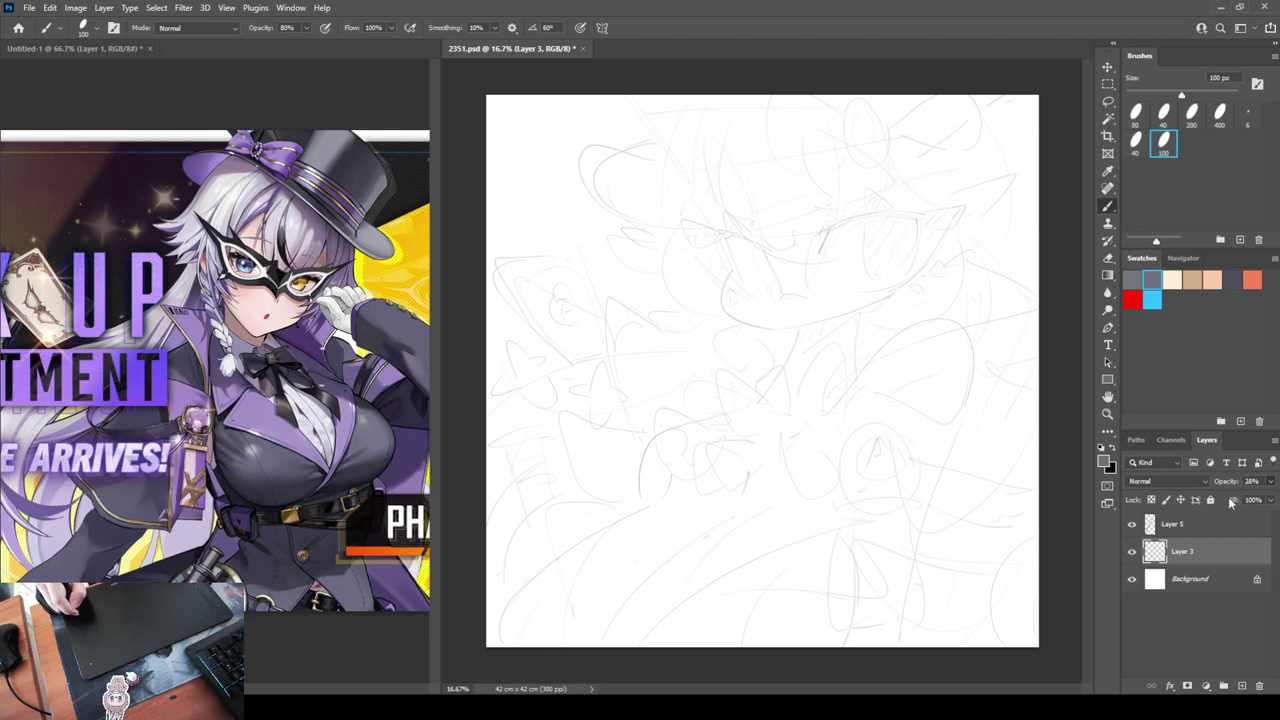
key(ctrl+z)
key(ctrl+z)
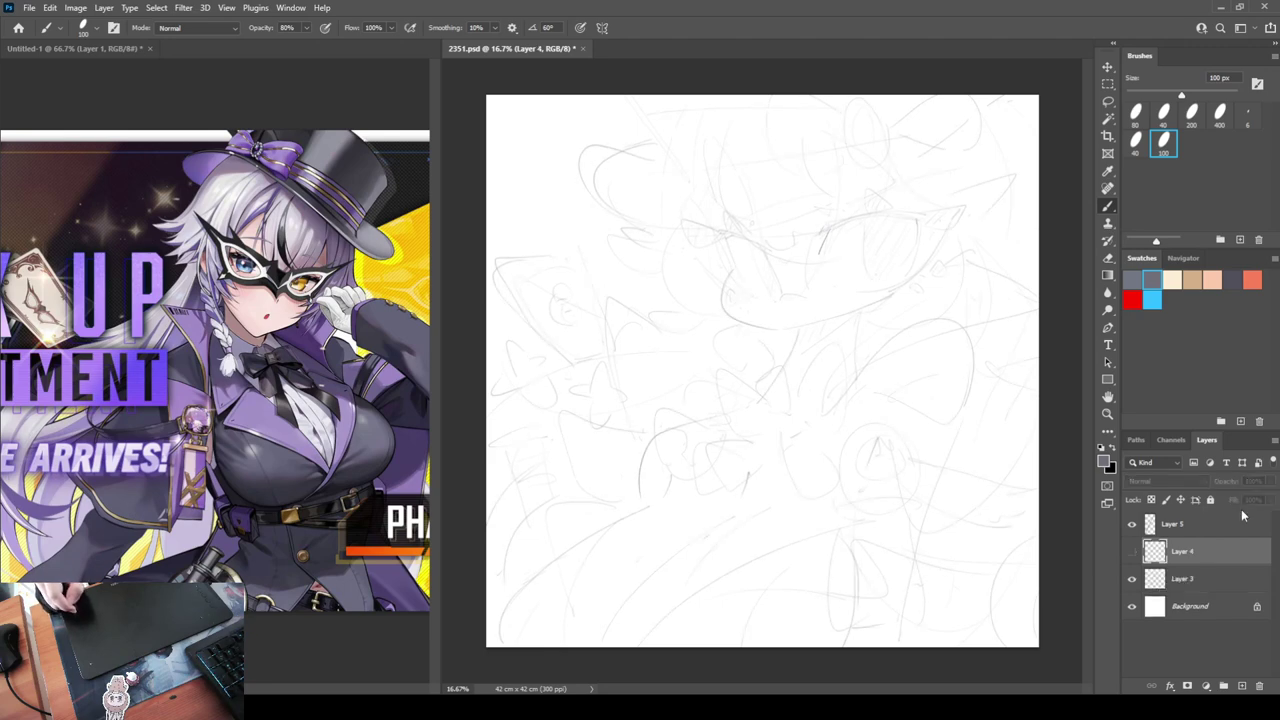
Toggle the layers' visibility to check their contents and delete Layer 5 with its test stroke
click(1137, 542)
click(1133, 529)
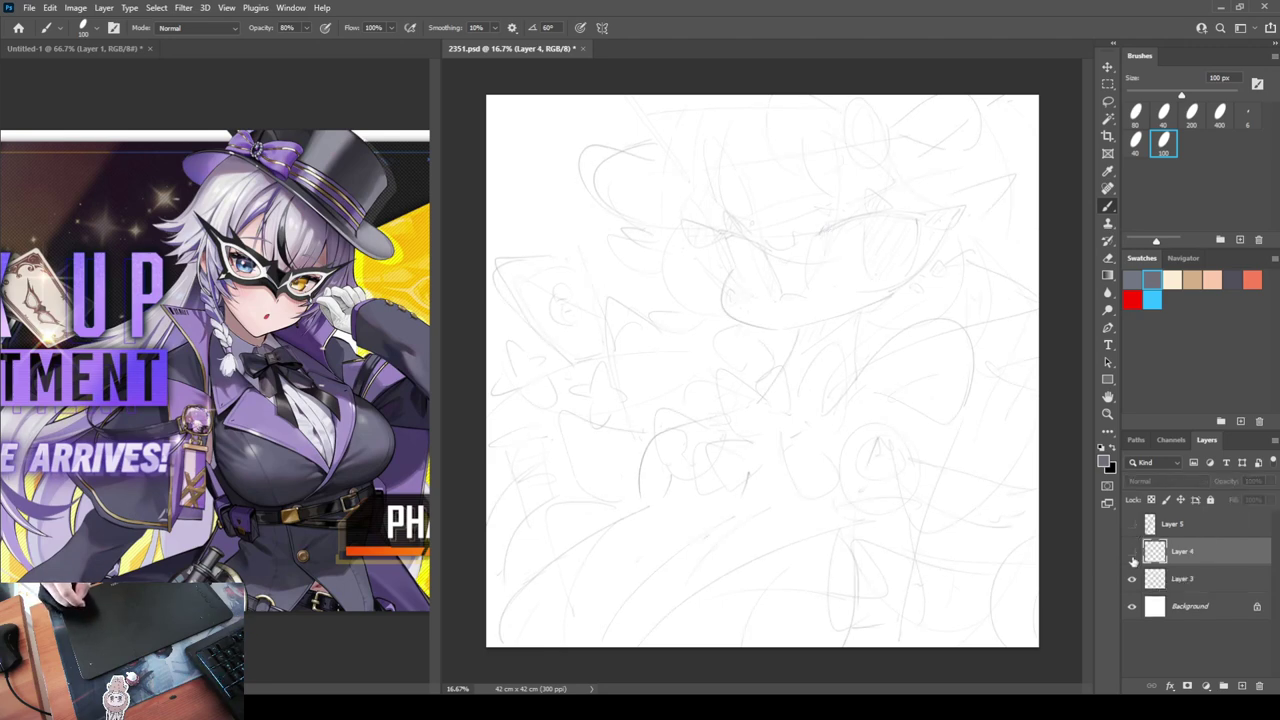
click(1133, 578)
click(1133, 578)
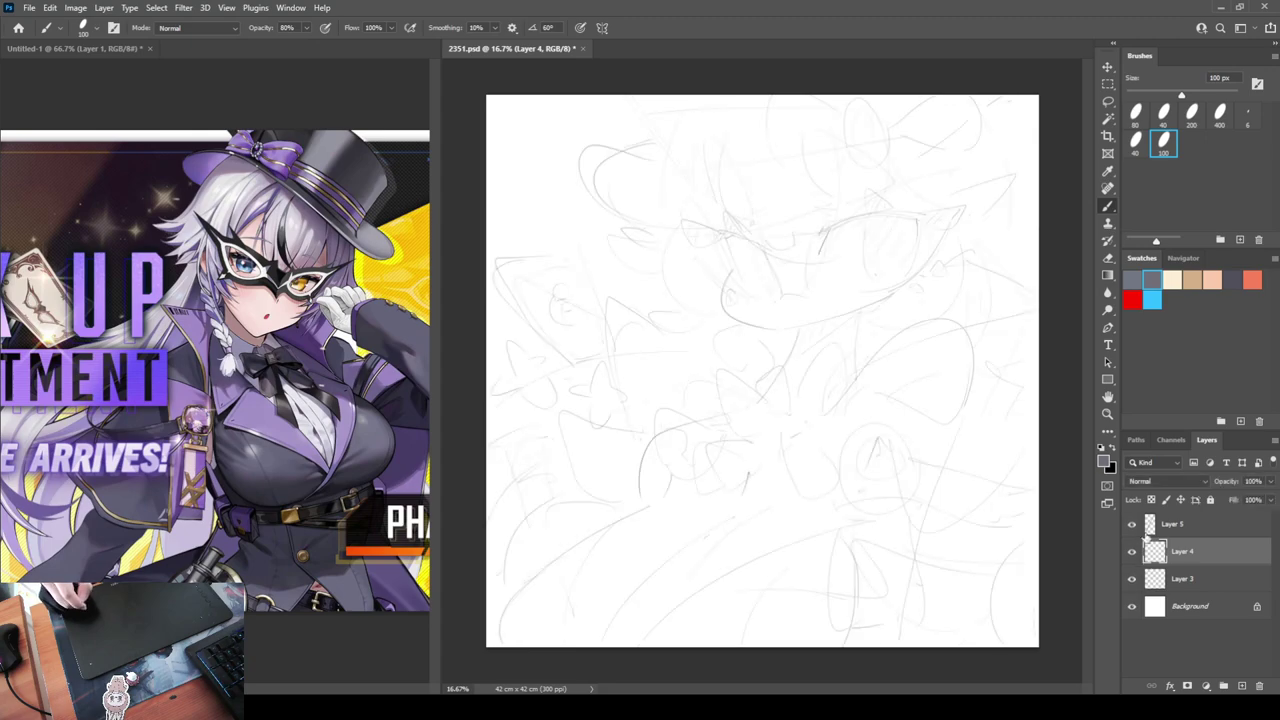
click(1178, 524)
click(1259, 686)
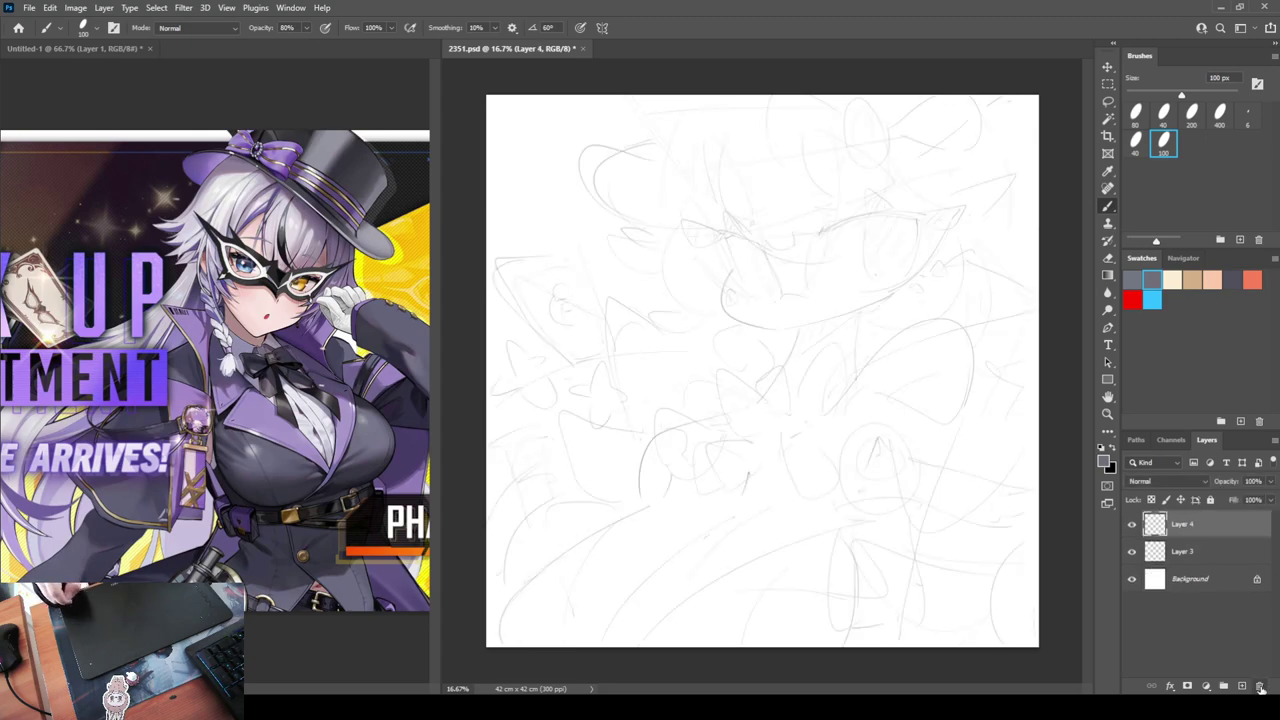
Reduce the opacity of Layer 3 to 27% and make Layer 4 active for drawing
click(1168, 556)
click(1271, 482)
drag(1236, 499, 1230, 502)
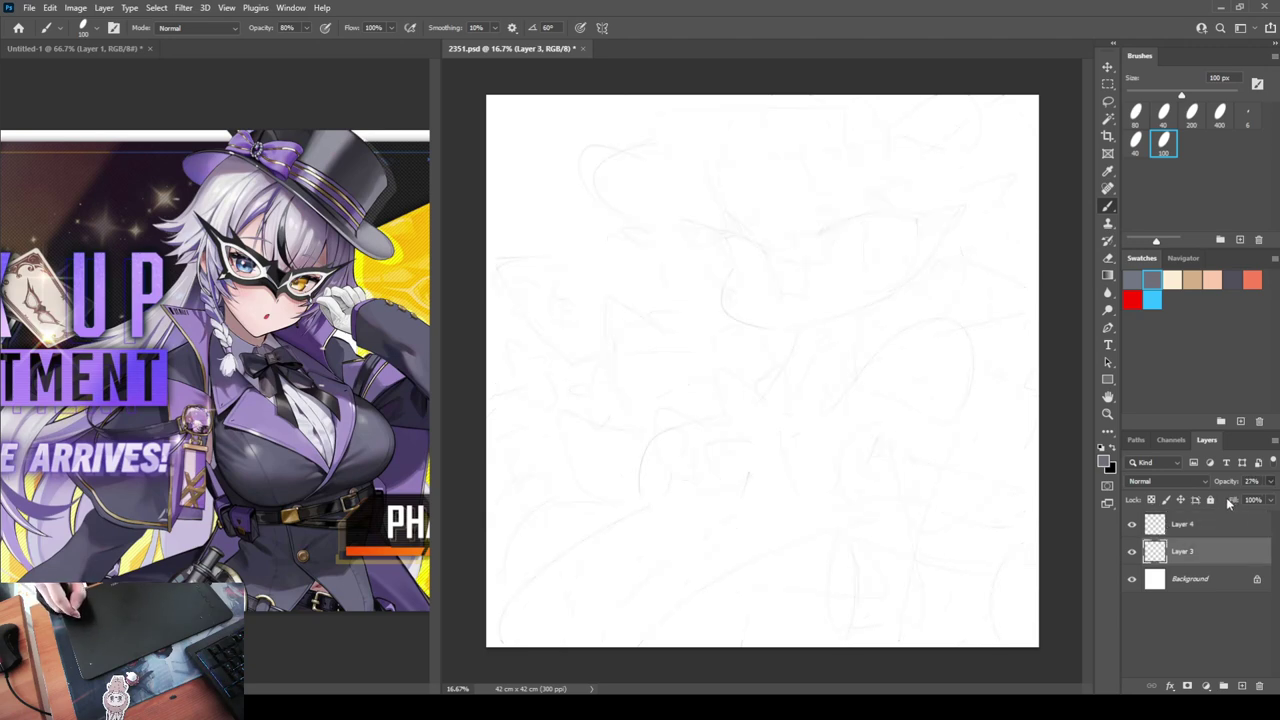
click(1205, 528)
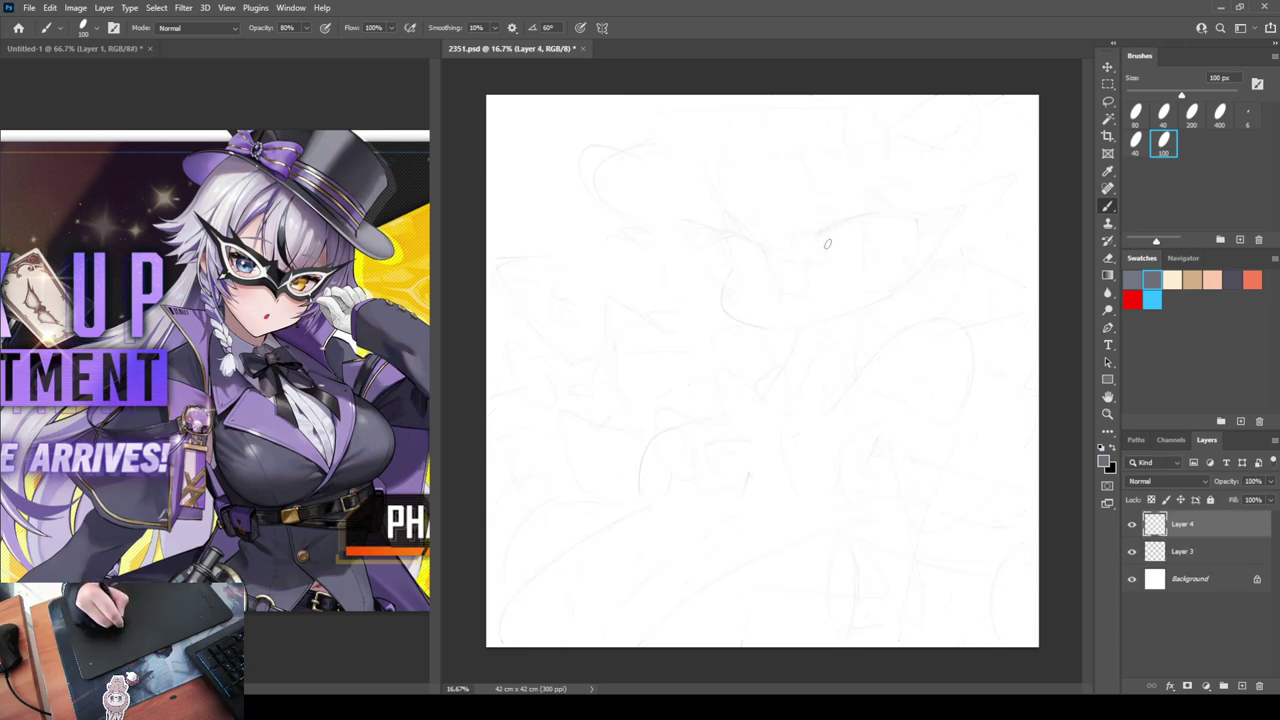
Draw the curved upper edge of the mask over the near-side eye, redoing the stroke until it follows the sketch
mouse_move(830, 235)
mouse_down()
mouse_move(827, 265)
mouse_move(826, 238)
mouse_move(888, 215)
mouse_move(828, 236)
mouse_move(842, 219)
mouse_move(905, 211)
mouse_up()
key(ctrl+z)
key(ctrl+z)
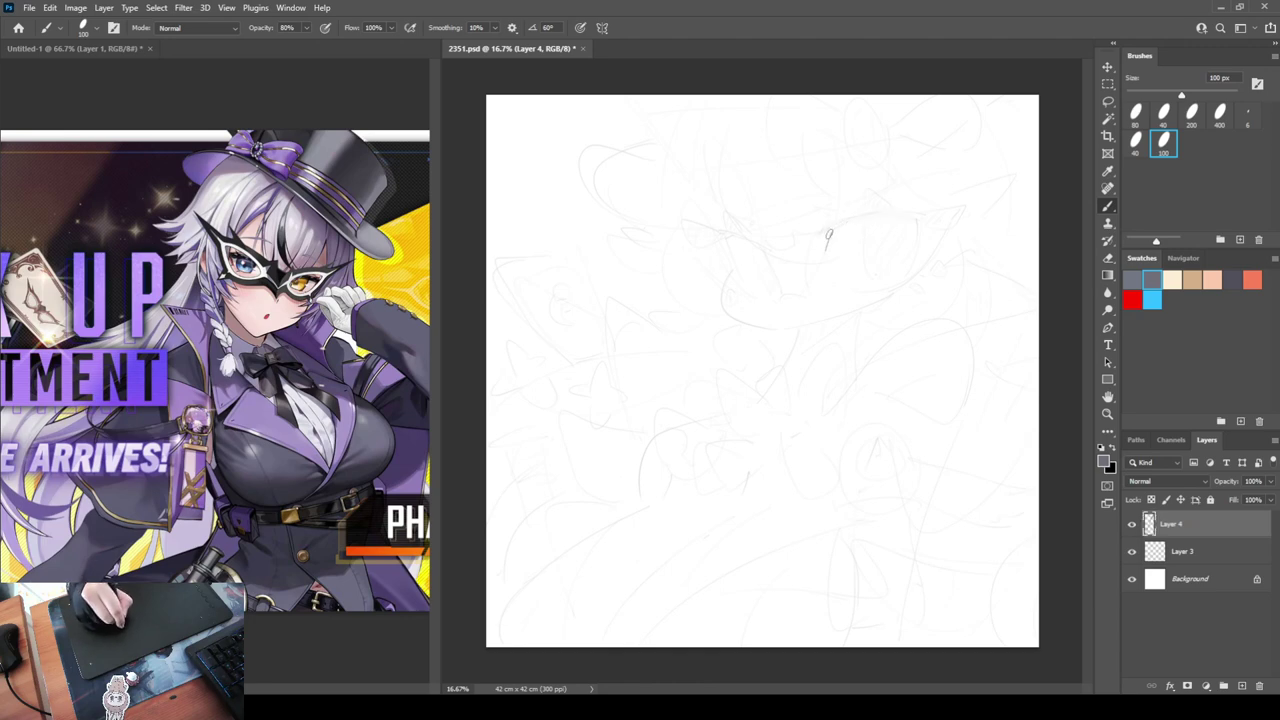
drag(828, 236, 900, 207)
key(ctrl+z)
mouse_move(824, 238)
mouse_down()
mouse_move(874, 214)
mouse_move(915, 213)
mouse_up()
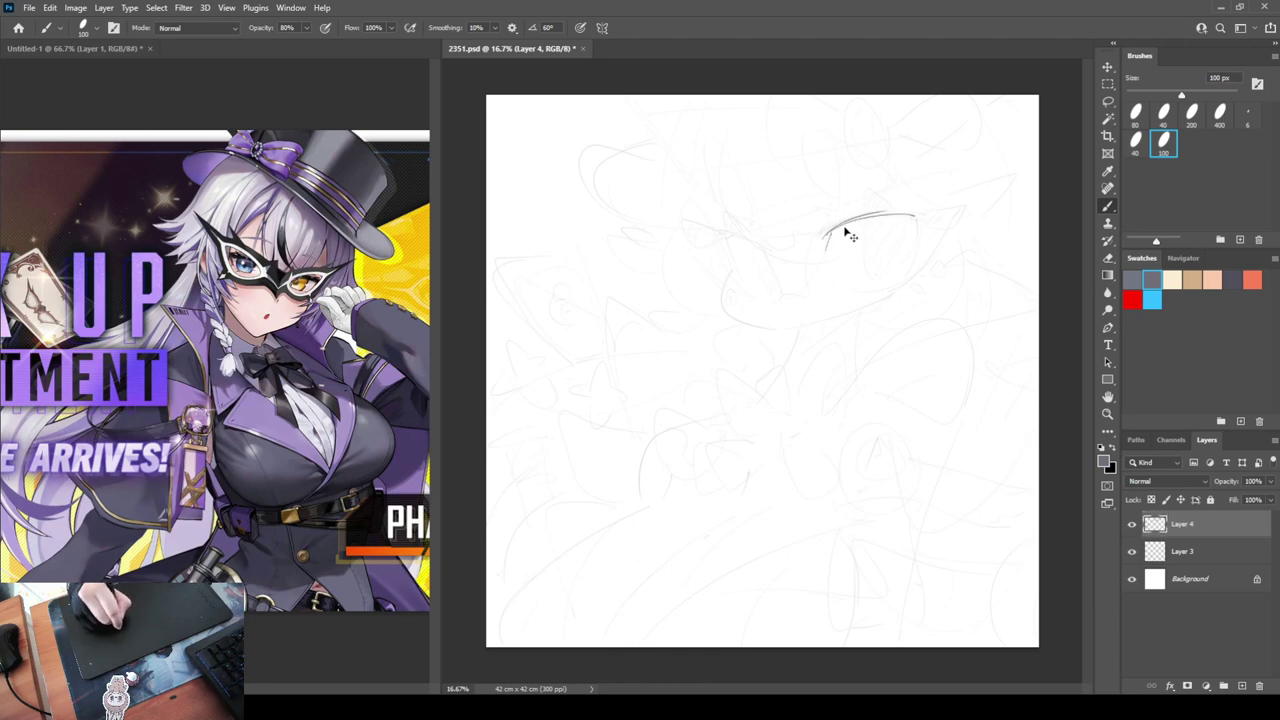
key(ctrl+z)
drag(826, 236, 918, 214)
key(ctrl+z)
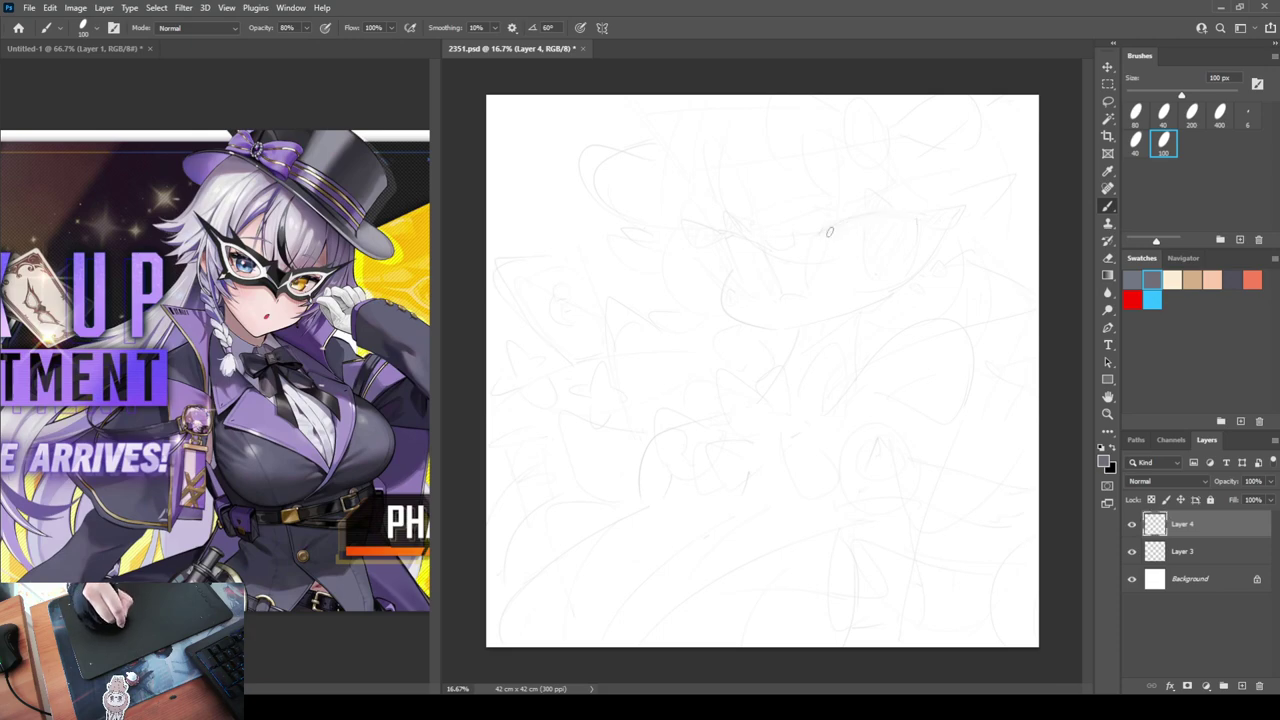
mouse_move(832, 233)
mouse_down()
mouse_move(889, 212)
mouse_move(862, 216)
mouse_move(966, 208)
mouse_move(932, 212)
mouse_move(941, 222)
mouse_up()
key(ctrl+z)
key(ctrl+z)
Draw the hatched pointed wing at the mask's near-side outer corner and the small spikes along its upper edge
drag(956, 208, 949, 222)
mouse_move(962, 208)
mouse_down()
mouse_move(957, 221)
mouse_move(864, 194)
mouse_move(864, 215)
mouse_move(916, 250)
mouse_move(914, 266)
mouse_up()
key(ctrl+z)
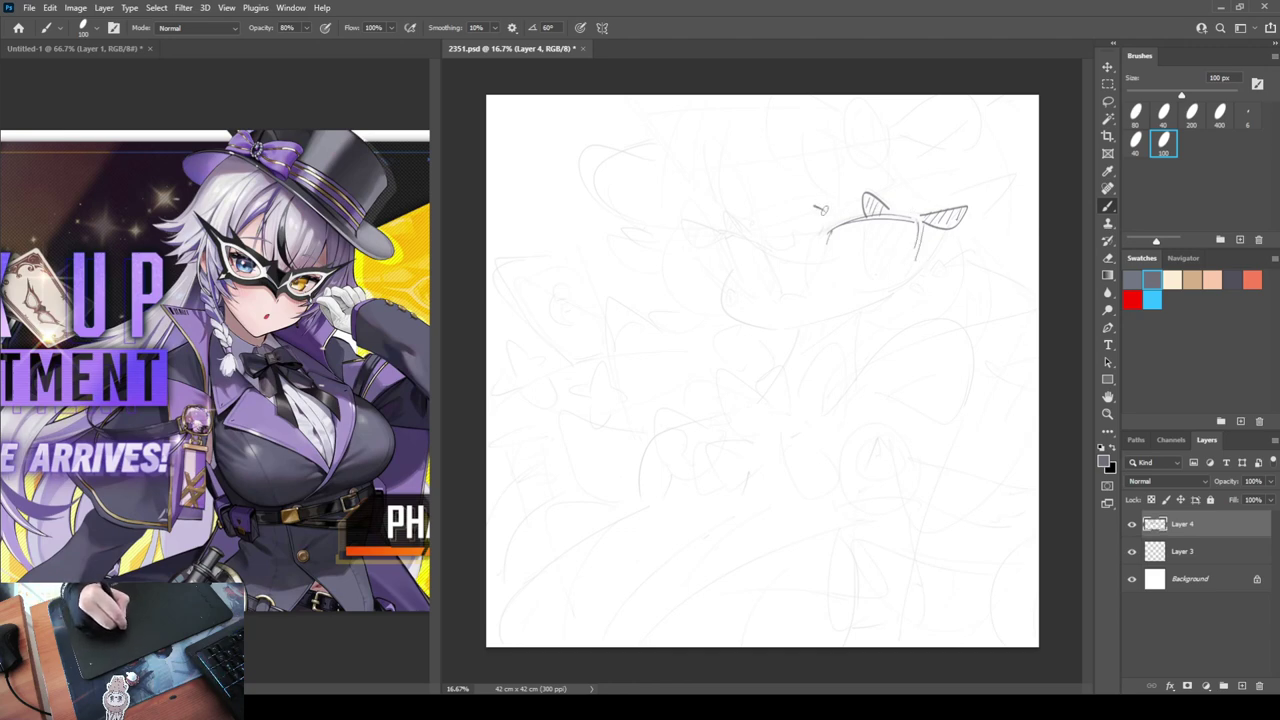
drag(821, 210, 839, 216)
key(ctrl+z)
key(ctrl+z)
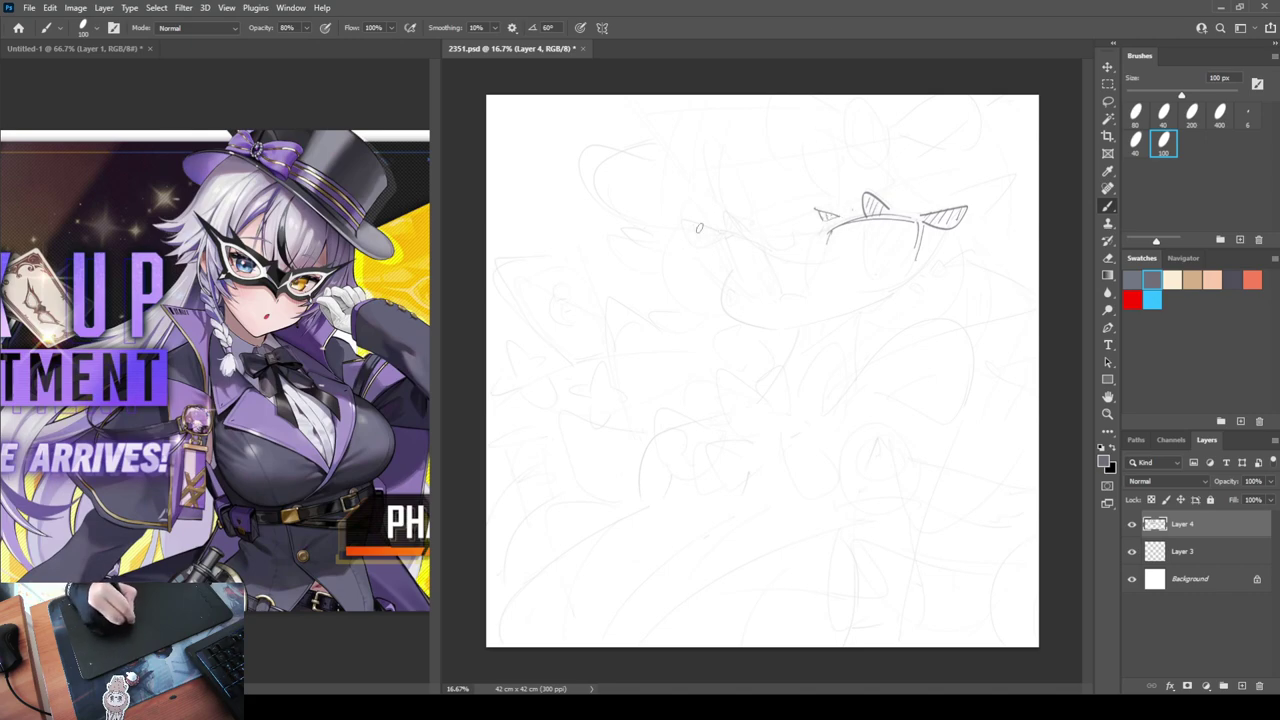
Draw the far side of the mask with a hatched outer wing, a small spike and a curved upper edge
mouse_move(724, 231)
mouse_down()
mouse_move(760, 251)
mouse_move(684, 219)
mouse_move(697, 244)
mouse_move(725, 232)
mouse_up()
key(ctrl+z)
key(ctrl+z)
key(ctrl+z)
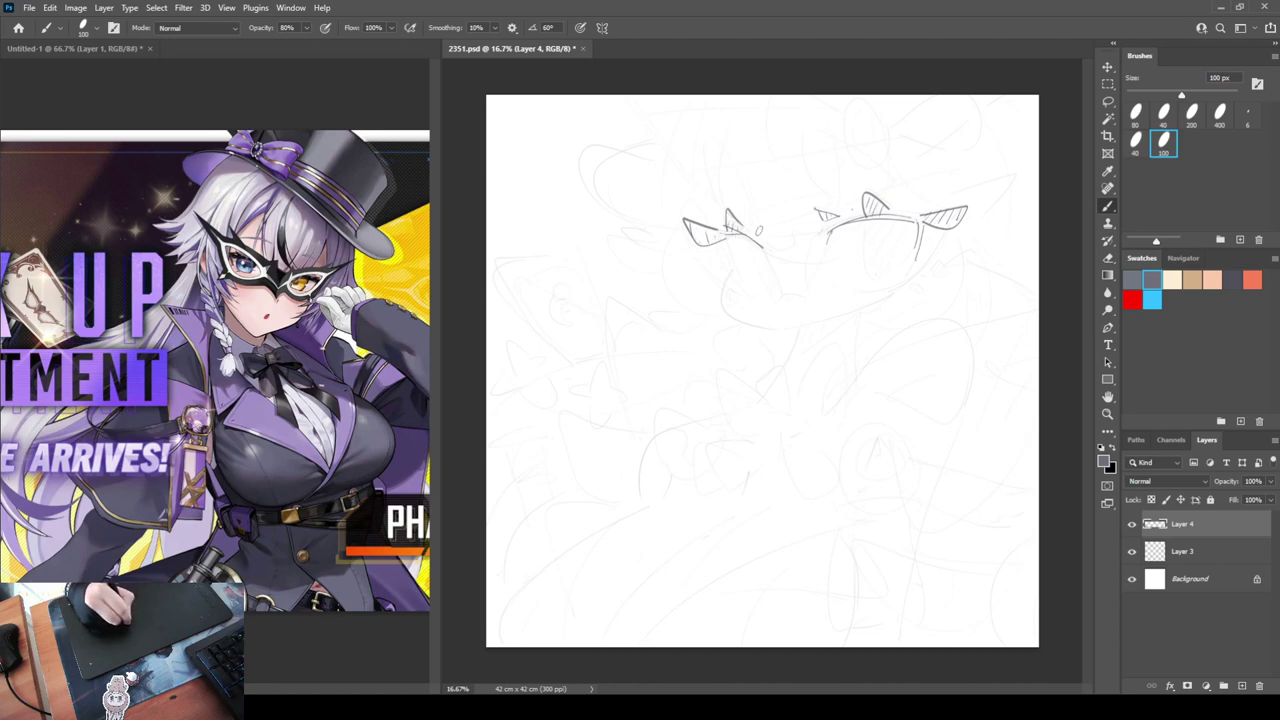
Draw the slanted face edge crossing the far side of the mask down to the cheek
drag(731, 236, 741, 268)
key(ctrl+z)
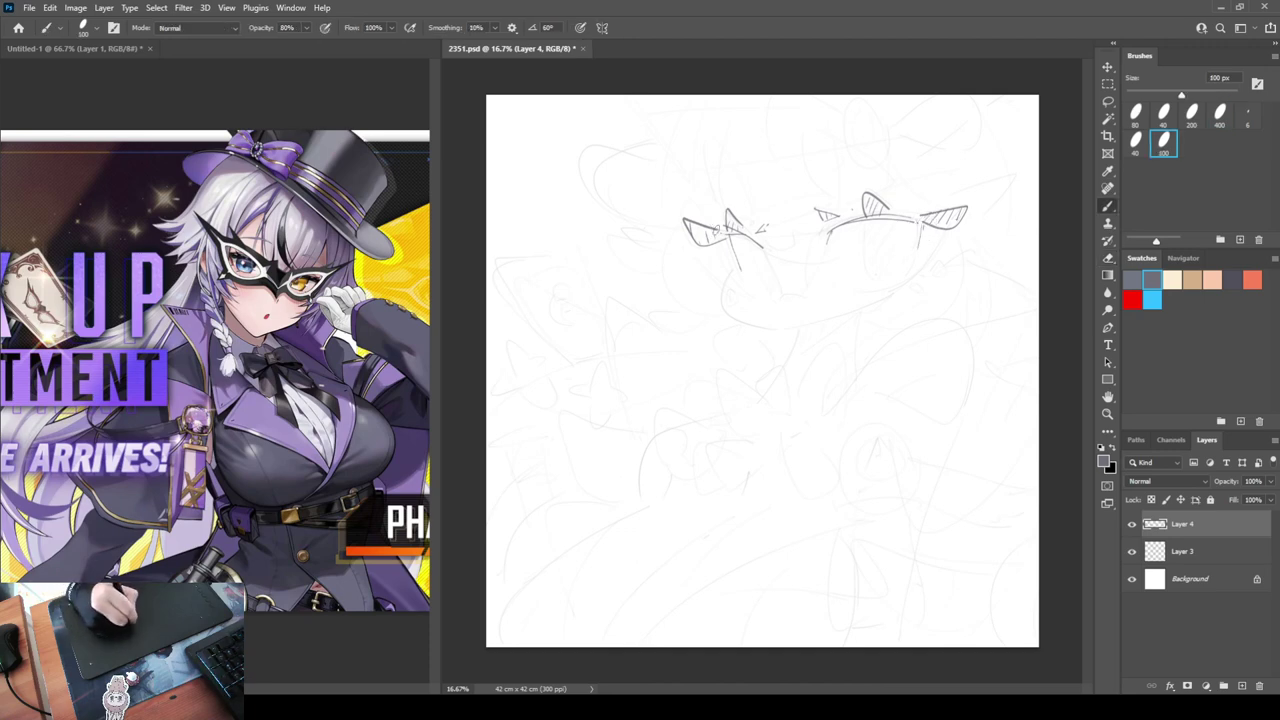
drag(715, 226, 732, 268)
key(ctrl+z)
mouse_move(706, 202)
mouse_down()
mouse_move(732, 263)
mouse_move(732, 312)
mouse_move(784, 326)
mouse_up()
key(ctrl+z)
Try several strokes for the far-side cheek curving down to the chin
mouse_move(735, 267)
mouse_down()
mouse_move(729, 309)
mouse_move(792, 325)
mouse_up()
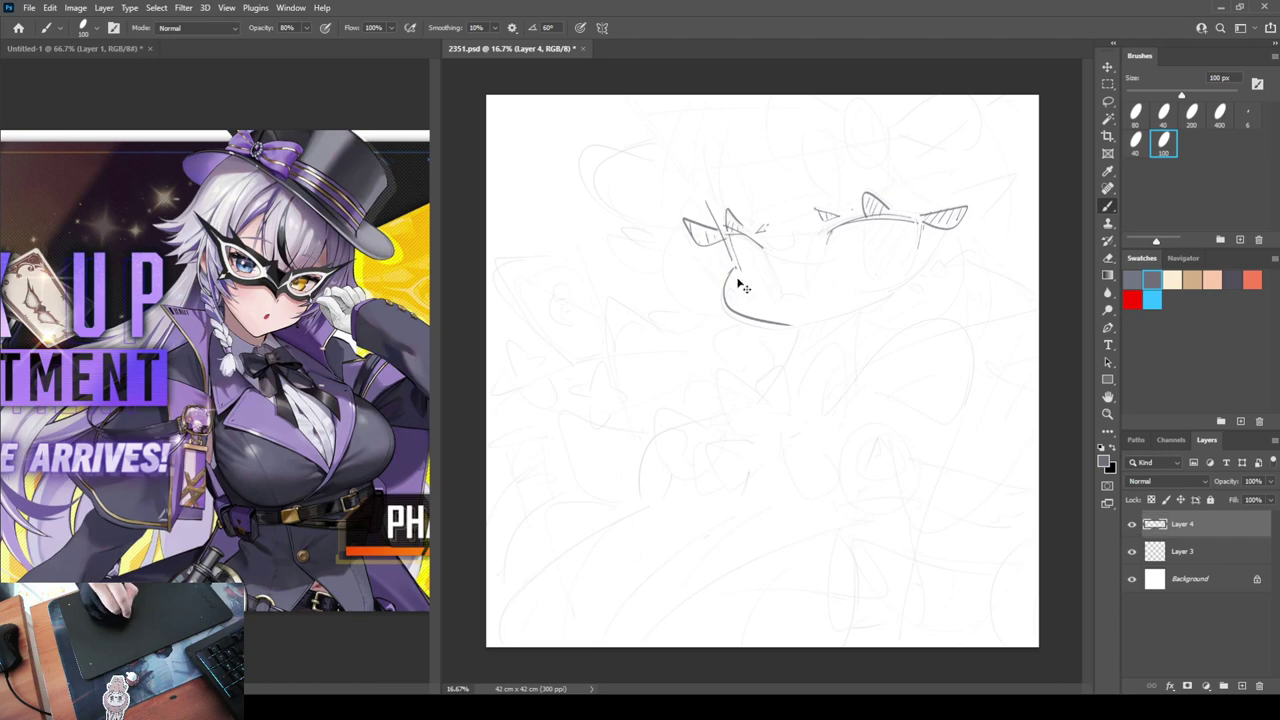
key(ctrl+z)
drag(732, 268, 782, 330)
key(ctrl+z)
drag(735, 268, 780, 328)
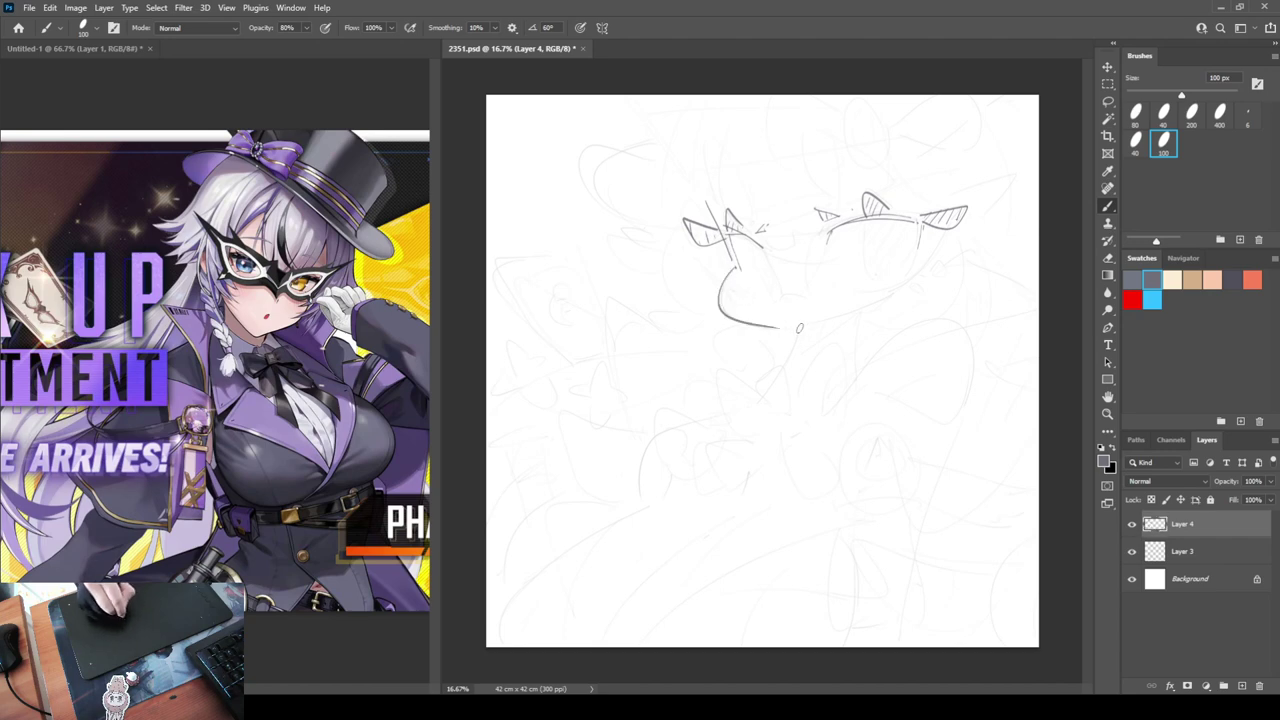
key(ctrl+z)
drag(735, 268, 768, 328)
key(ctrl+z)
mouse_move(736, 266)
mouse_down()
mouse_move(727, 308)
mouse_move(786, 326)
mouse_move(727, 311)
mouse_move(774, 326)
mouse_up()
key(ctrl+z)
key(ctrl+z)
key(ctrl+z)
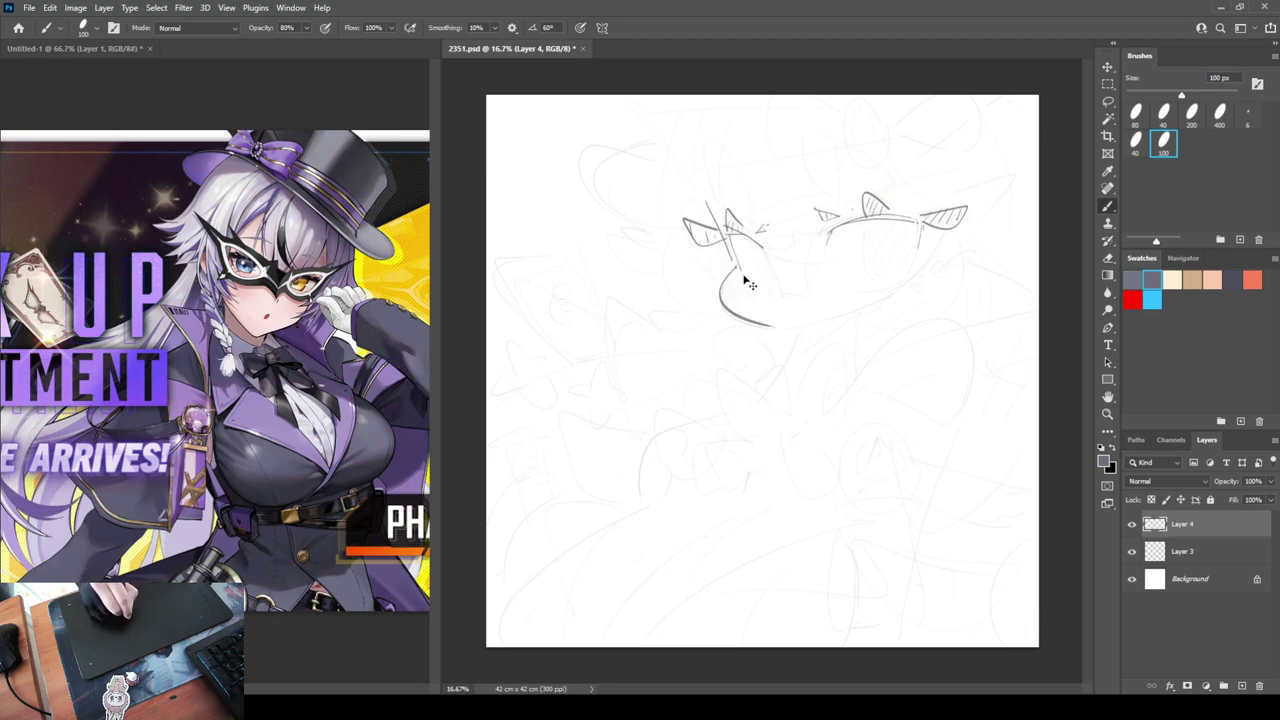
key(ctrl+z)
drag(735, 267, 806, 332)
key(ctrl+z)
drag(738, 265, 783, 327)
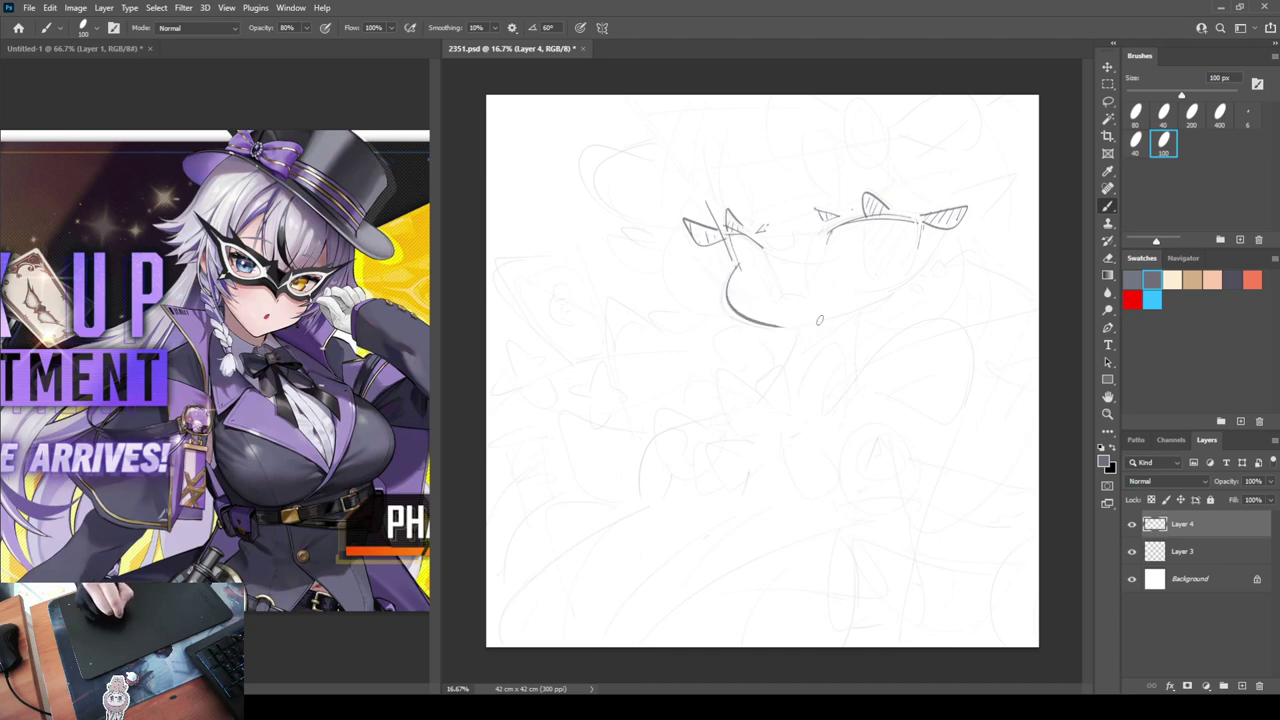
key(ctrl+z)
Try several jaw lines running from the cheek and chin up towards the near-side ear, and undo them
mouse_move(736, 265)
mouse_down()
mouse_move(833, 321)
mouse_move(910, 289)
mouse_up()
key(ctrl+z)
drag(780, 328, 910, 289)
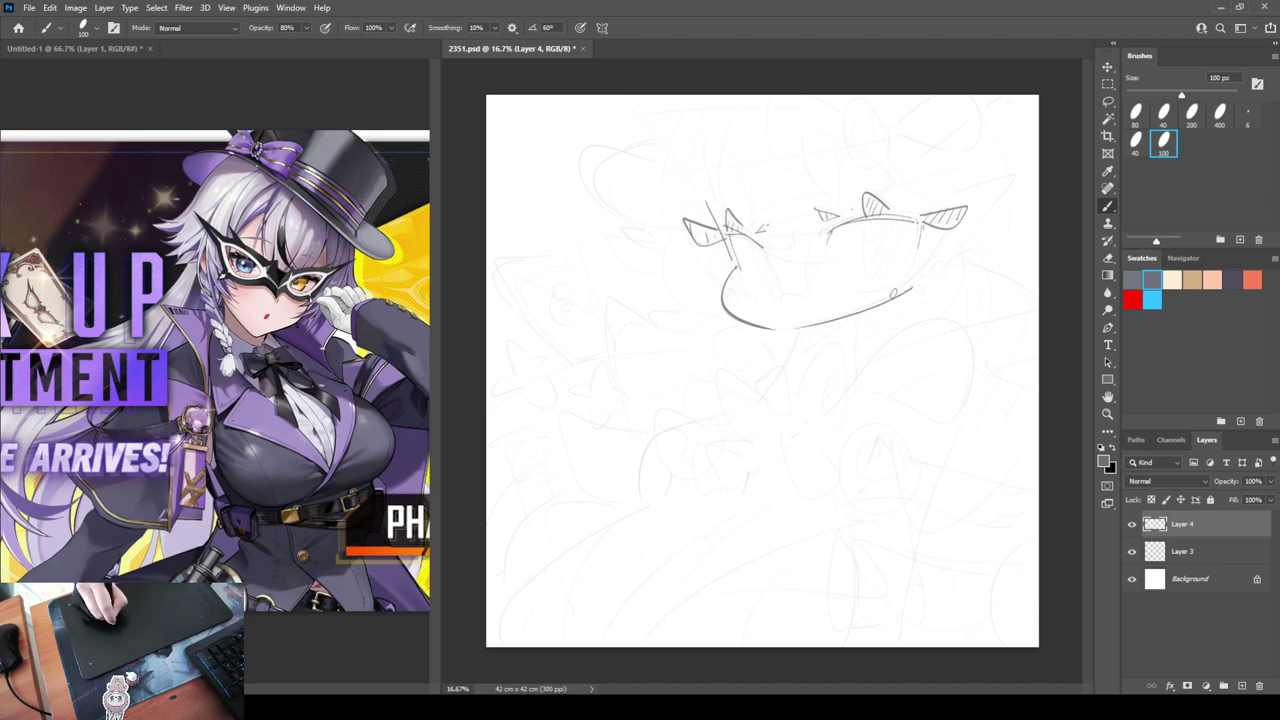
key(ctrl+z)
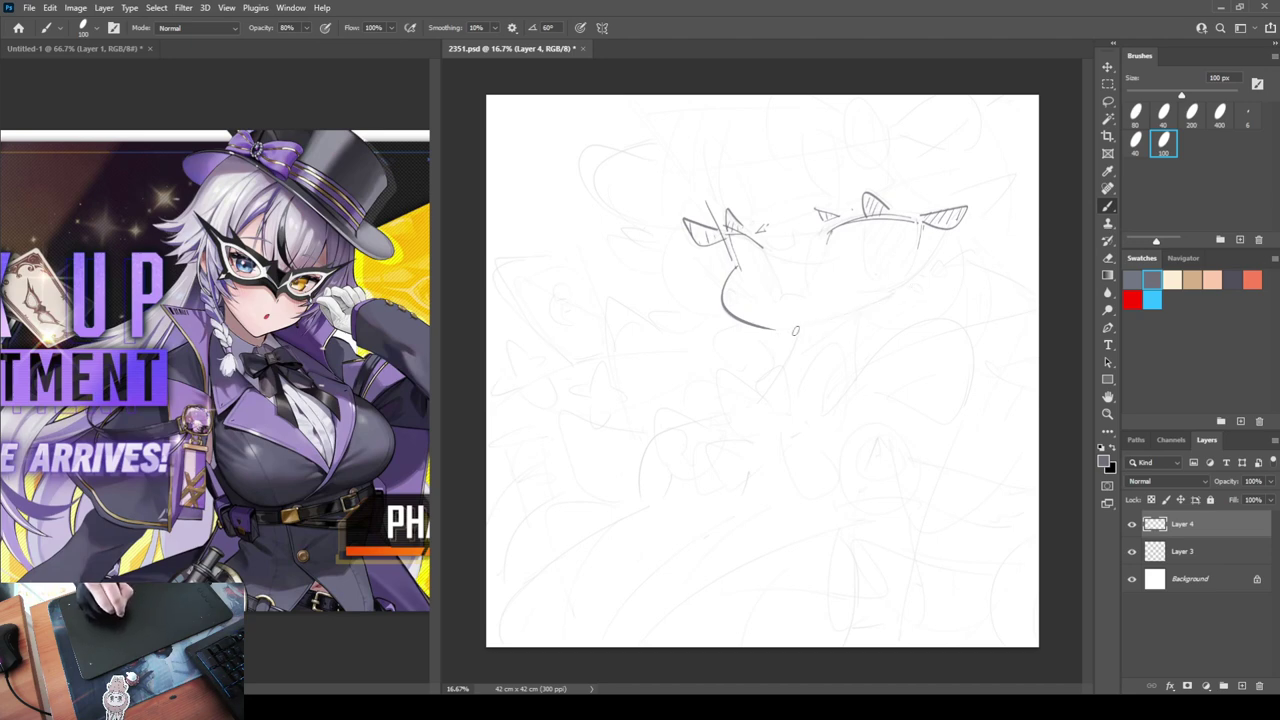
drag(845, 319, 908, 289)
key(ctrl+z)
drag(780, 329, 917, 285)
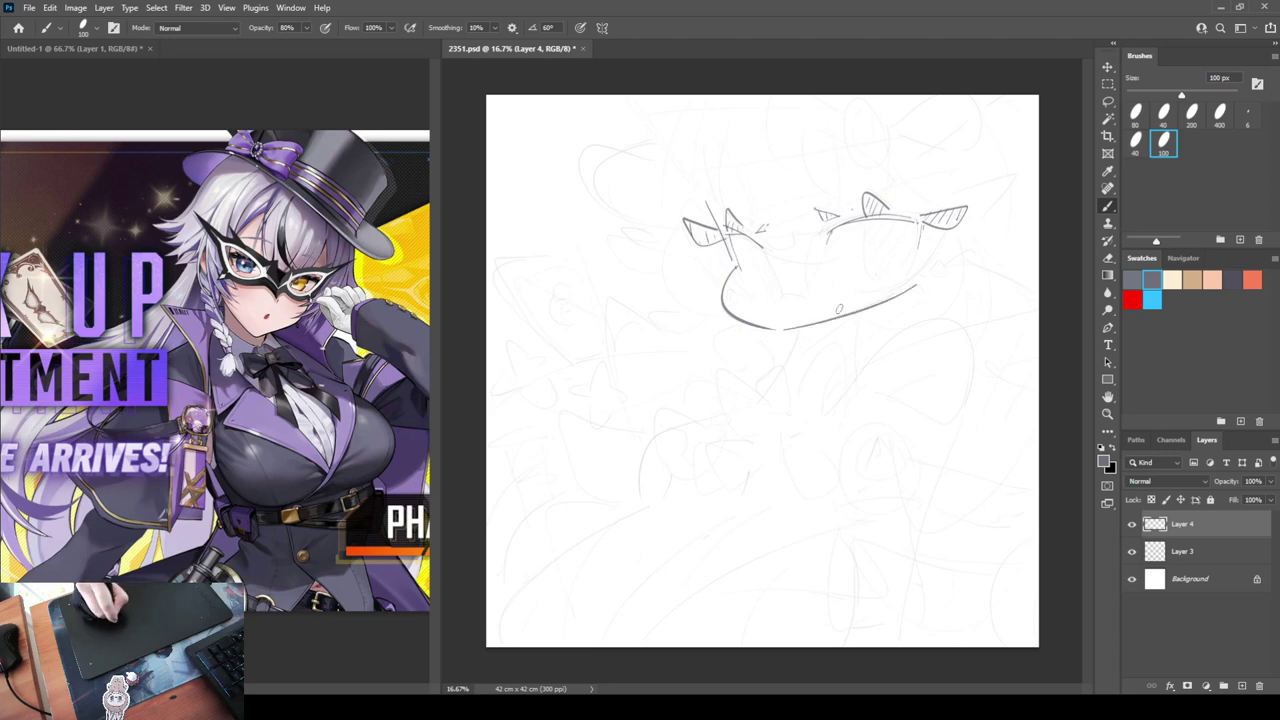
key(ctrl+z)
drag(778, 328, 910, 289)
key(ctrl+z)
drag(780, 328, 909, 290)
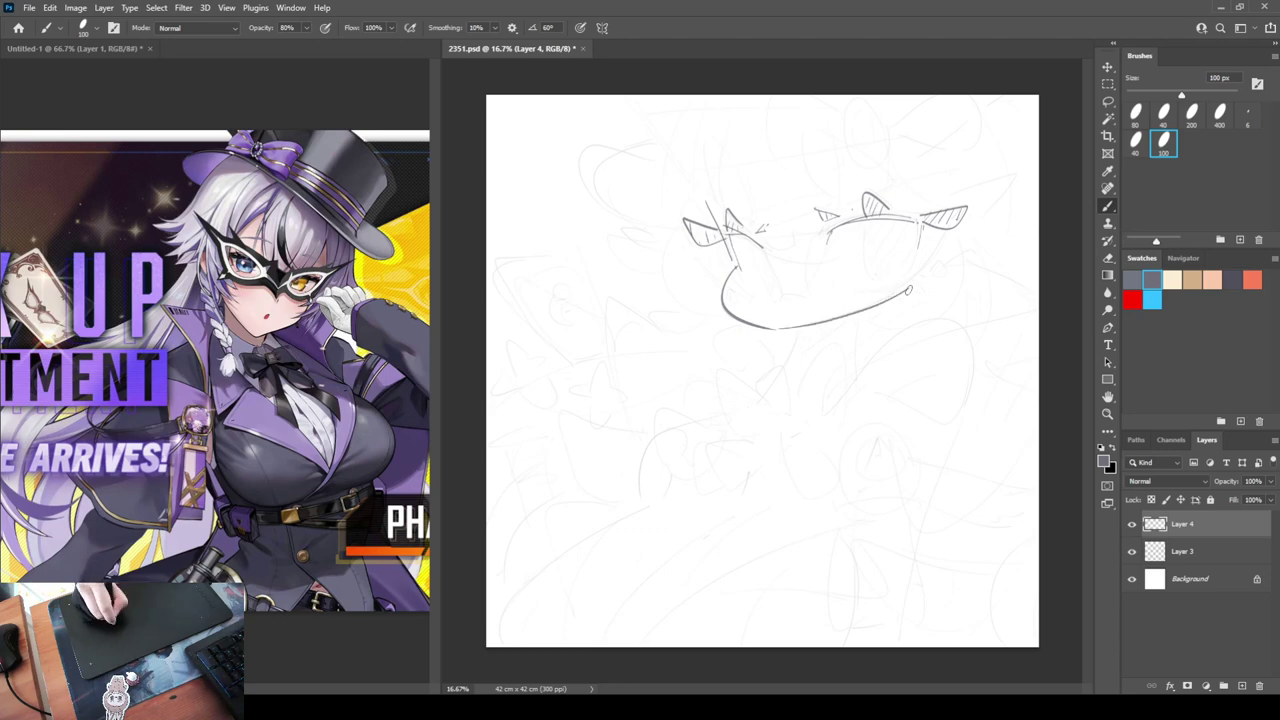
key(ctrl+z)
key(ctrl+z)
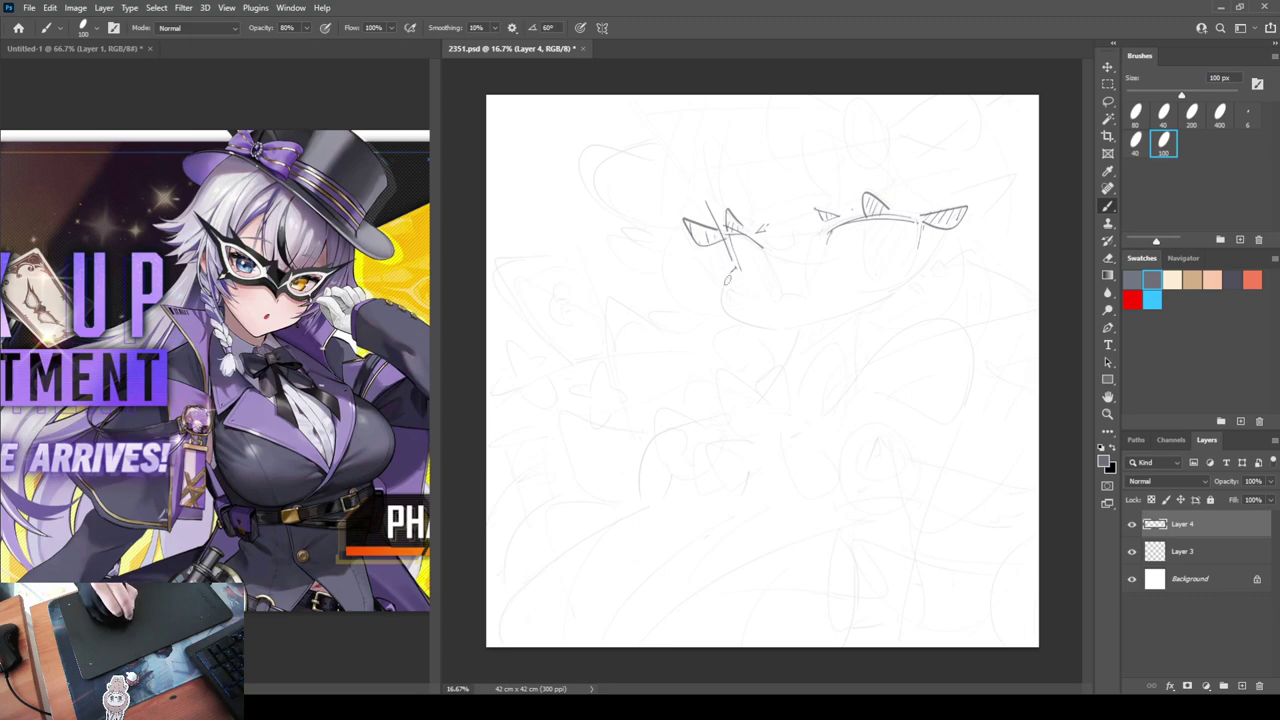
Draw the lower face outline from the far-side cheek around the chin and up along the near-side jaw
mouse_move(736, 268)
mouse_down()
mouse_move(803, 326)
mouse_move(906, 291)
mouse_up()
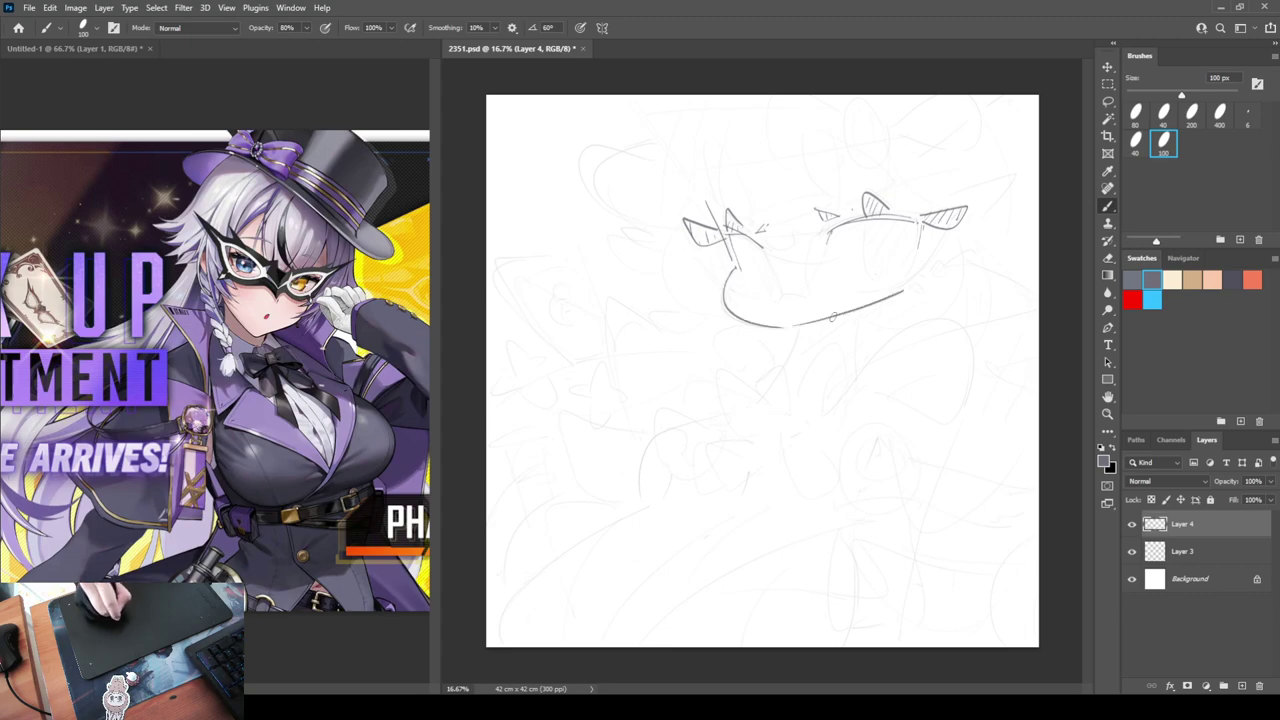
key(ctrl+z)
drag(794, 326, 906, 291)
key(ctrl+z)
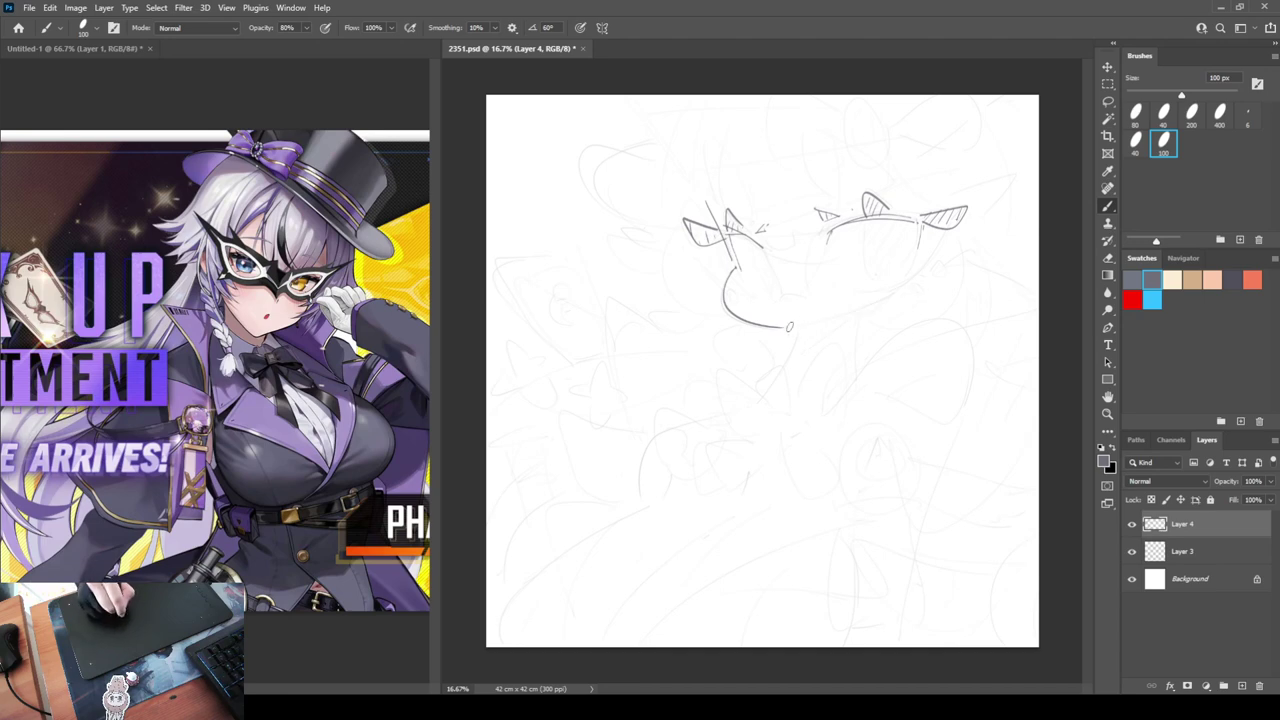
drag(790, 326, 907, 291)
key(ctrl+shift+h)
key(h)
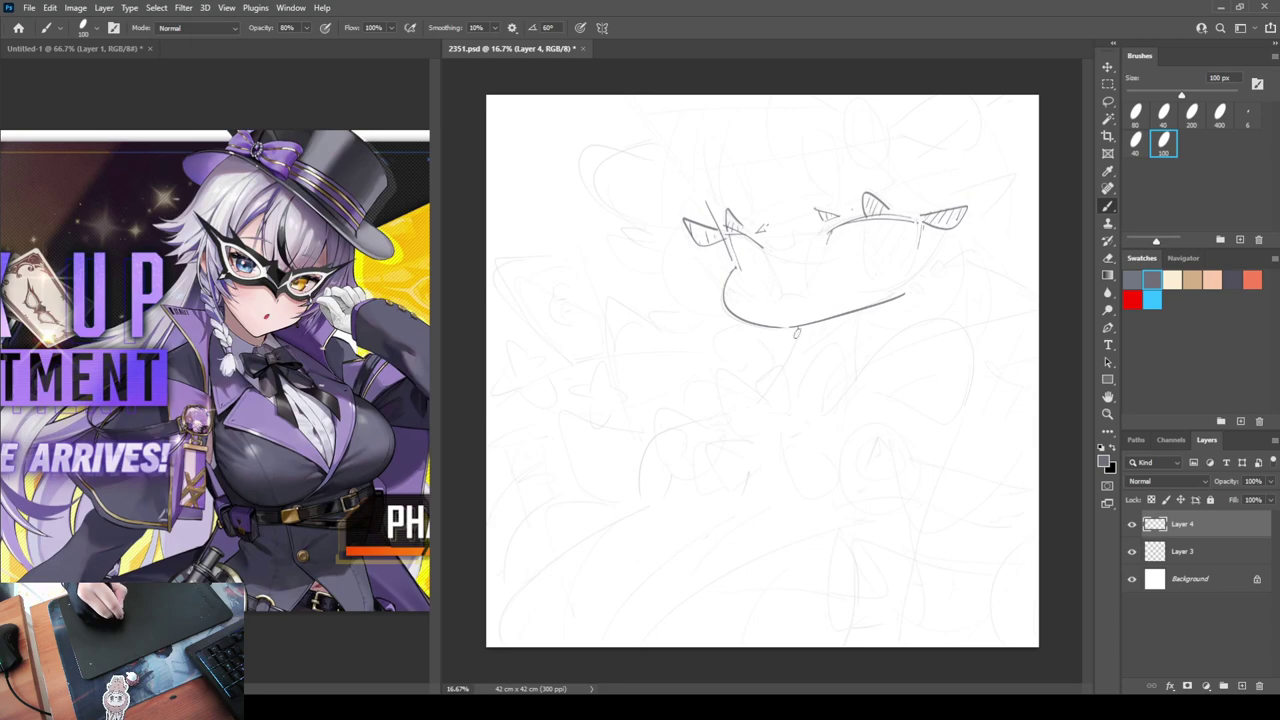
Draw both neck lines below the chin and hatch the shadow directly under the jaw
drag(797, 327, 768, 393)
drag(861, 310, 857, 375)
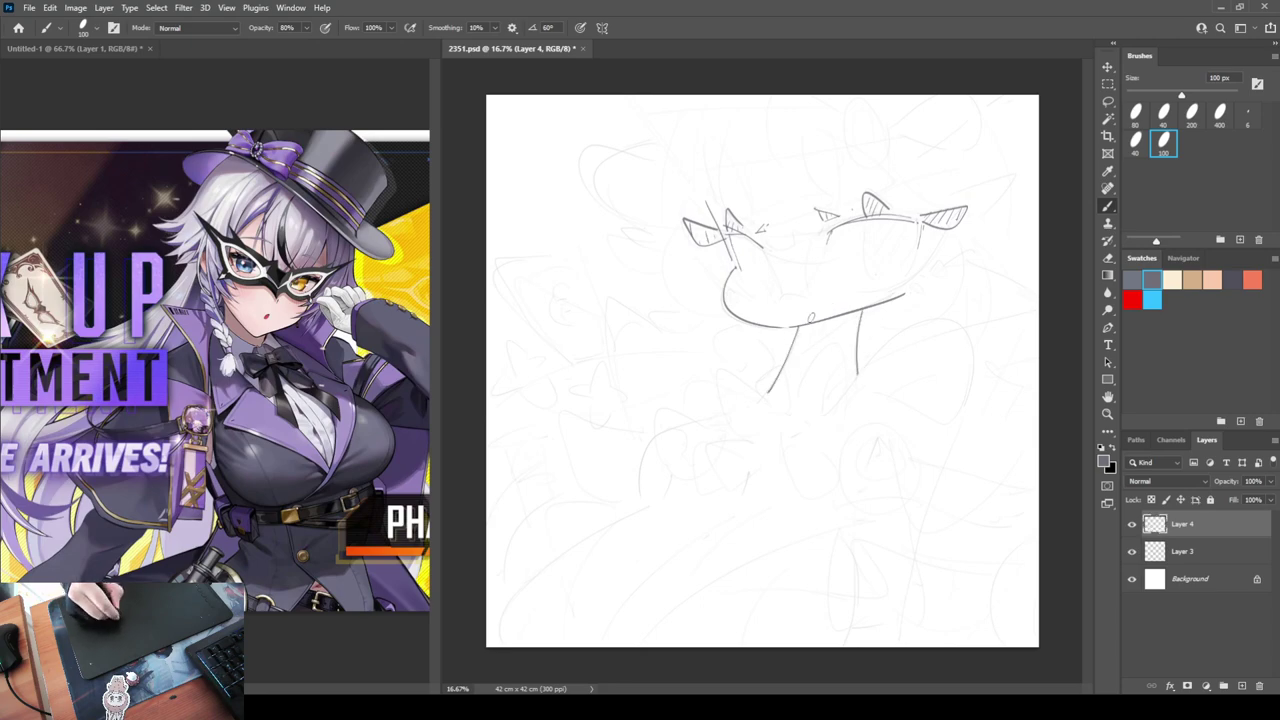
drag(852, 316, 790, 348)
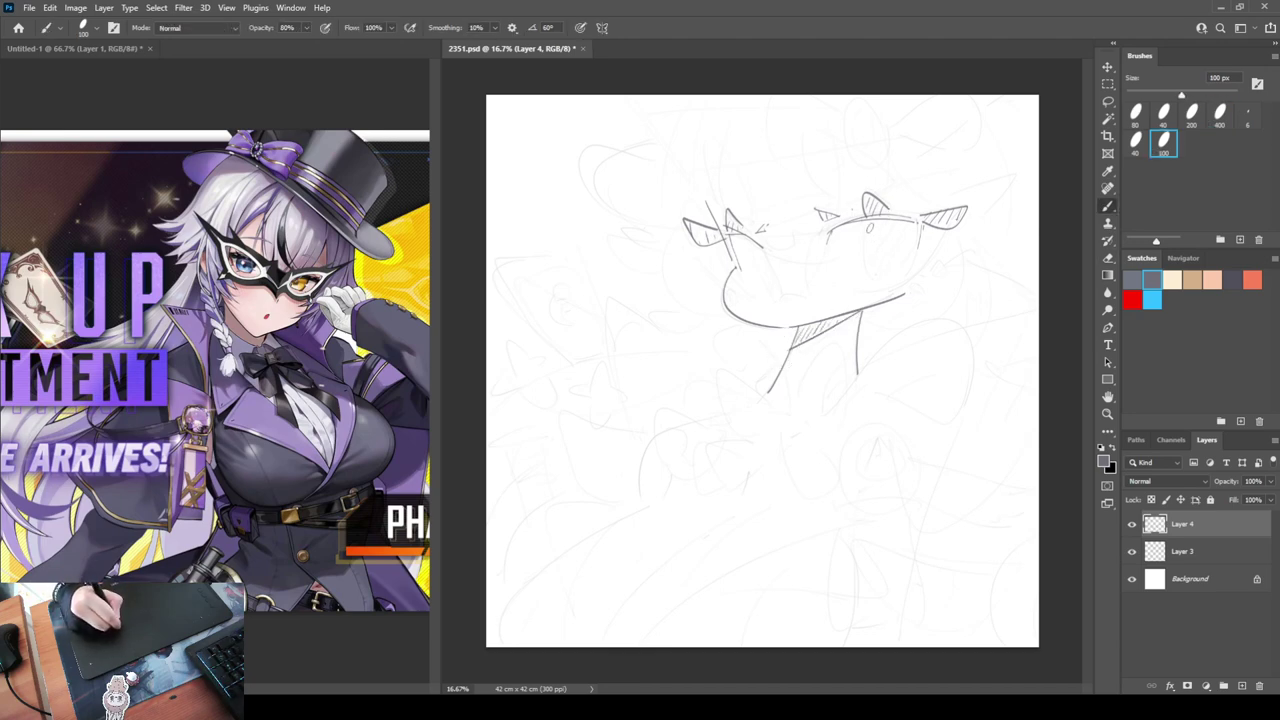
Draw the two curved sides of the near-side iris beneath the upper lash line, redoing the inner curve until it sits well
drag(870, 225, 877, 280)
key(ctrl+z)
drag(871, 223, 881, 284)
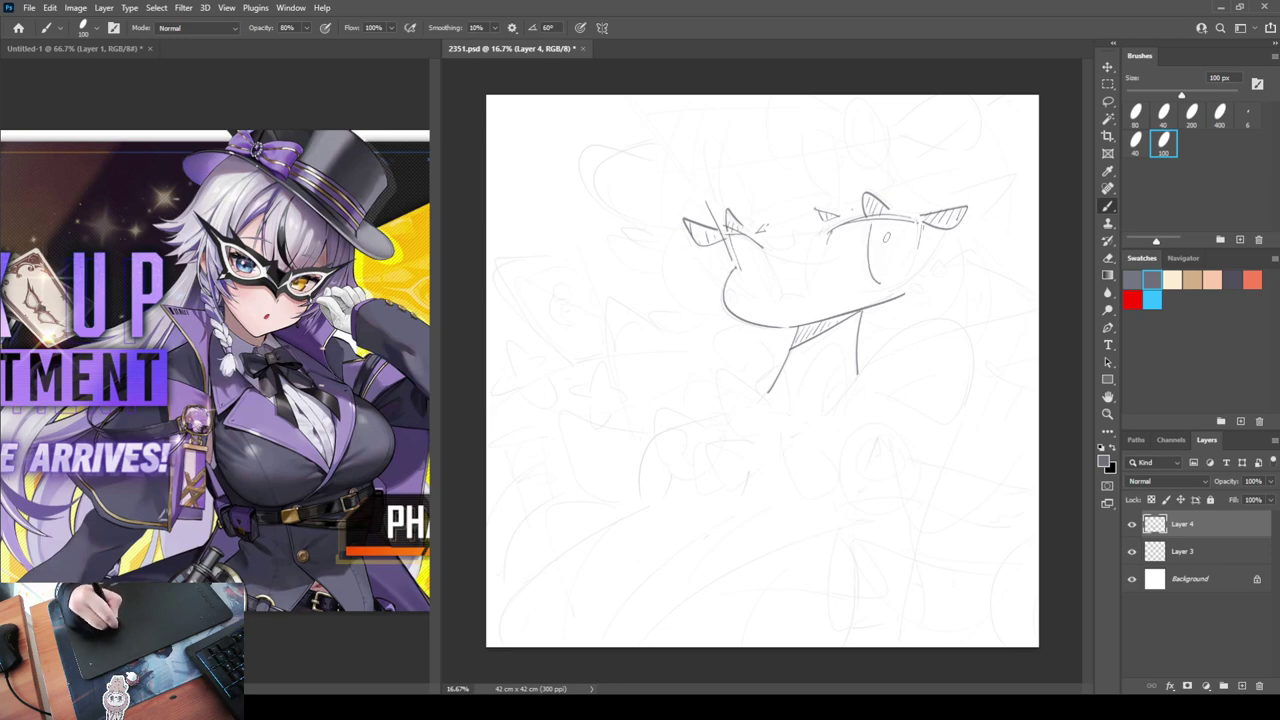
key(ctrl+z)
drag(870, 222, 880, 281)
drag(918, 226, 905, 282)
Outline the narrow far-side iris under its lash line and fill it with diagonal hatching
drag(755, 246, 770, 293)
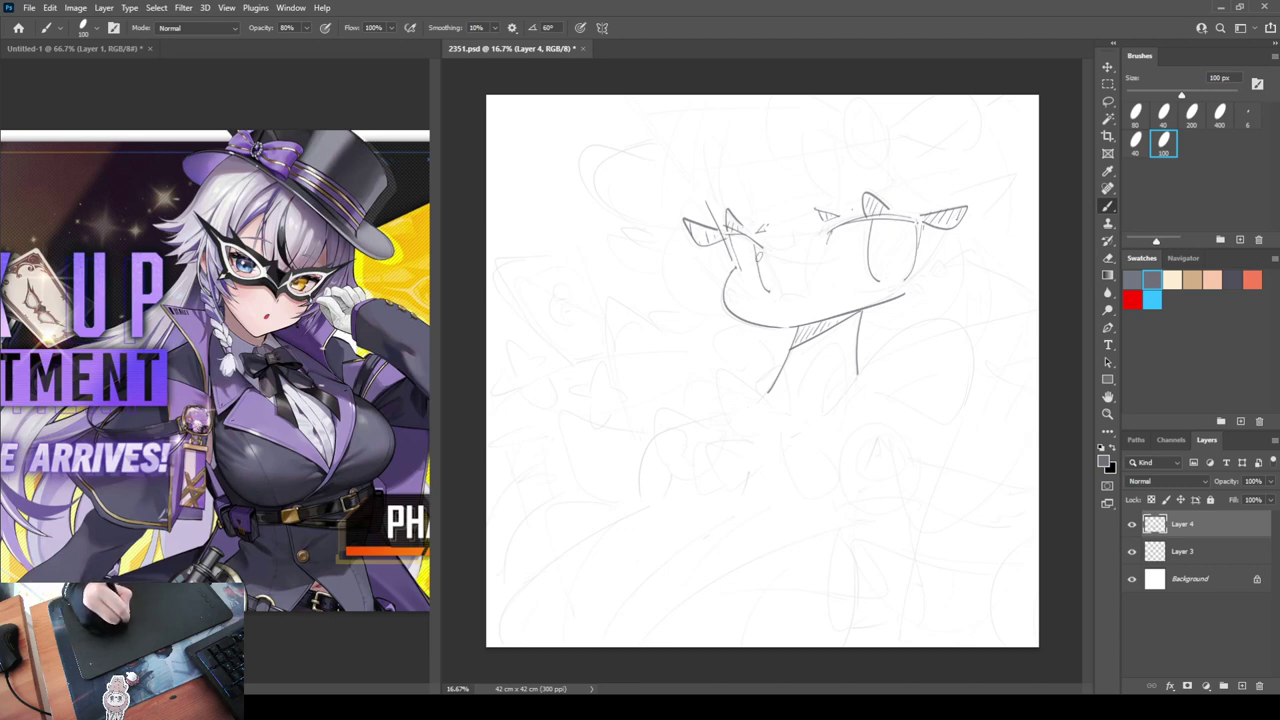
key(ctrl+z)
drag(754, 245, 769, 298)
mouse_move(762, 247)
mouse_down()
mouse_move(779, 290)
mouse_move(755, 265)
mouse_up()
drag(763, 256, 759, 284)
drag(768, 274, 765, 295)
drag(775, 284, 770, 298)
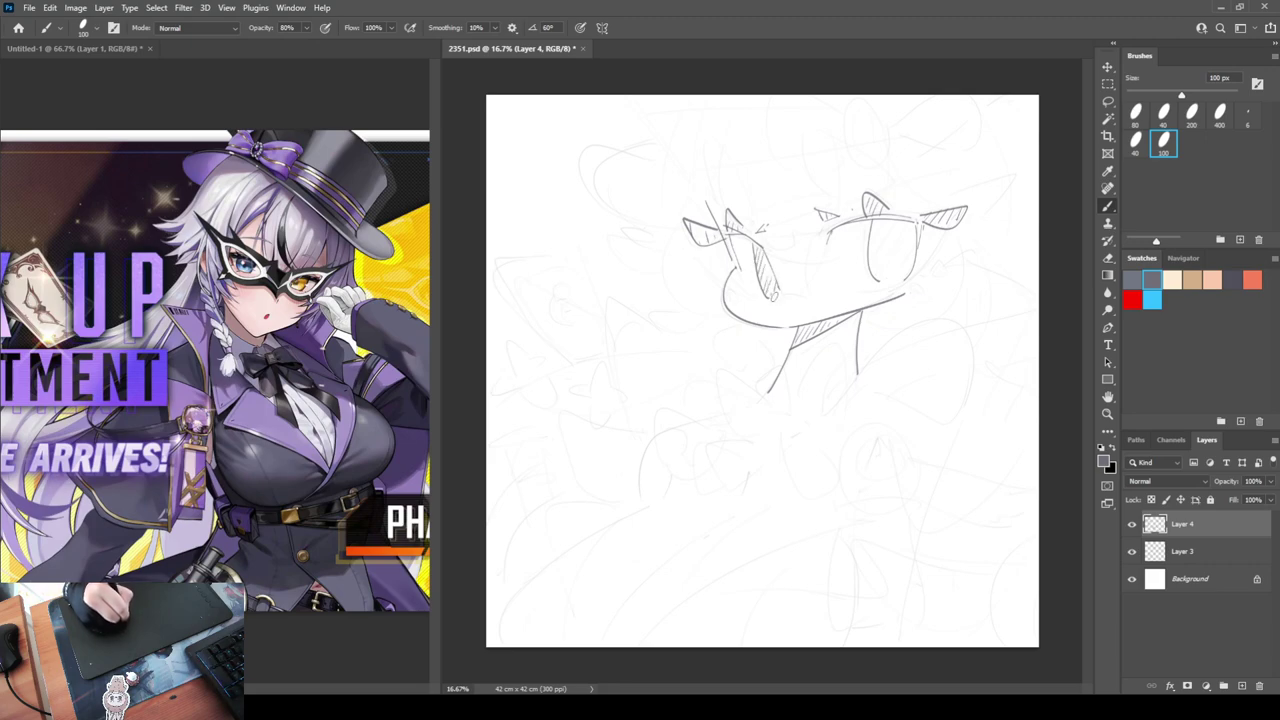
Hatch the near-side iris and add small rounded marks on the cheeks below both eyes
mouse_move(888, 220)
mouse_down()
mouse_move(872, 246)
mouse_move(888, 282)
mouse_up()
mouse_move(916, 254)
mouse_down()
mouse_move(892, 290)
mouse_move(926, 276)
mouse_up()
key(e)
key(b)
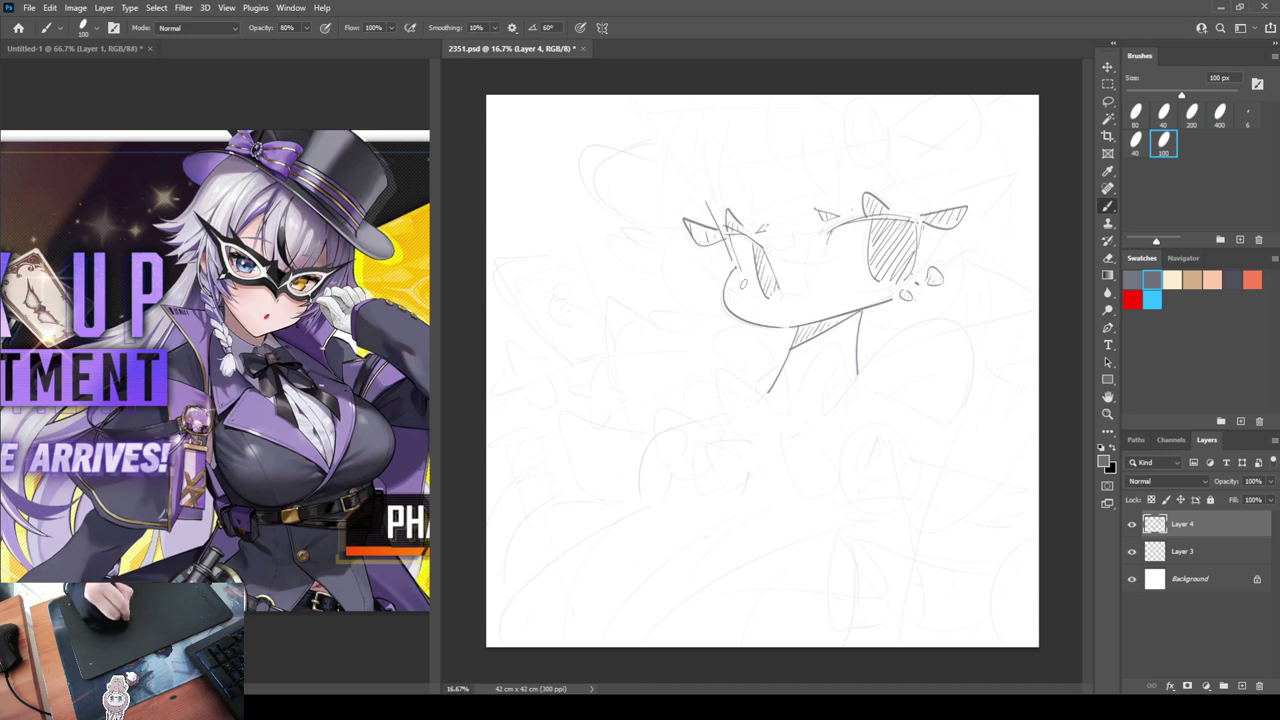
drag(738, 286, 734, 300)
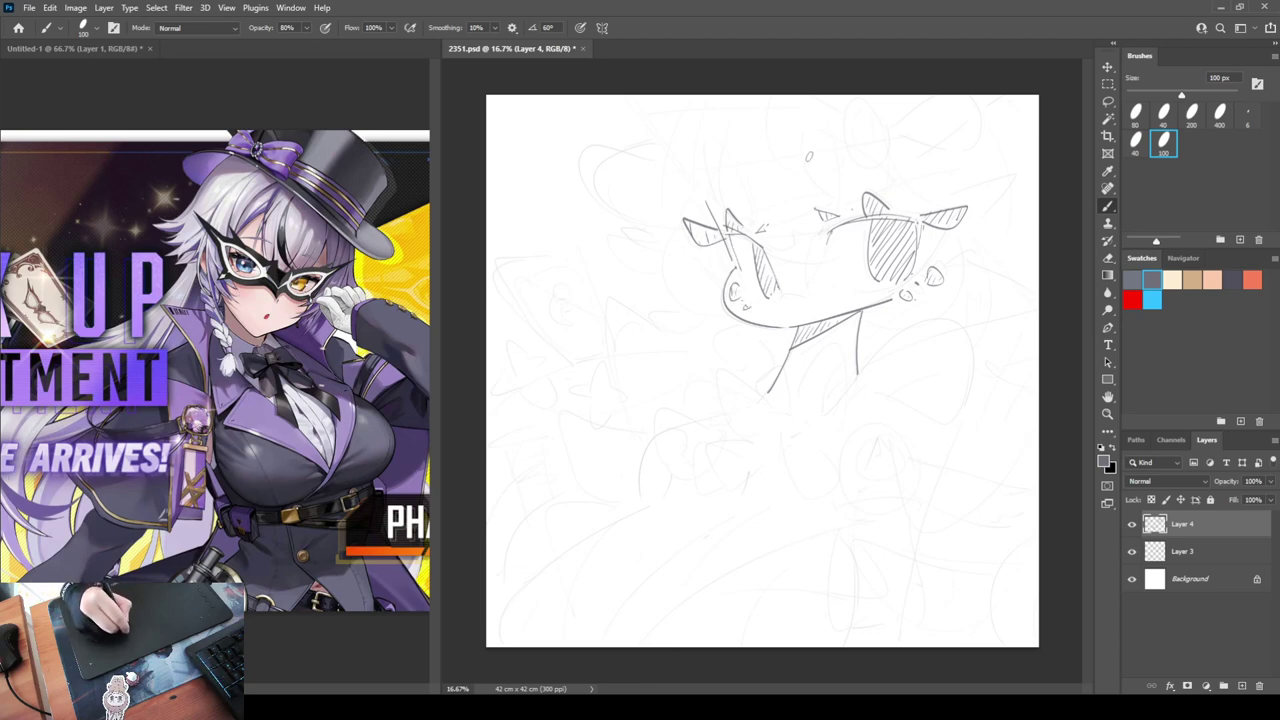
Draw pointed shapes above both eyes and strengthen the near-side upper lash line, checking the face mirrored
drag(808, 142, 840, 200)
drag(825, 140, 904, 196)
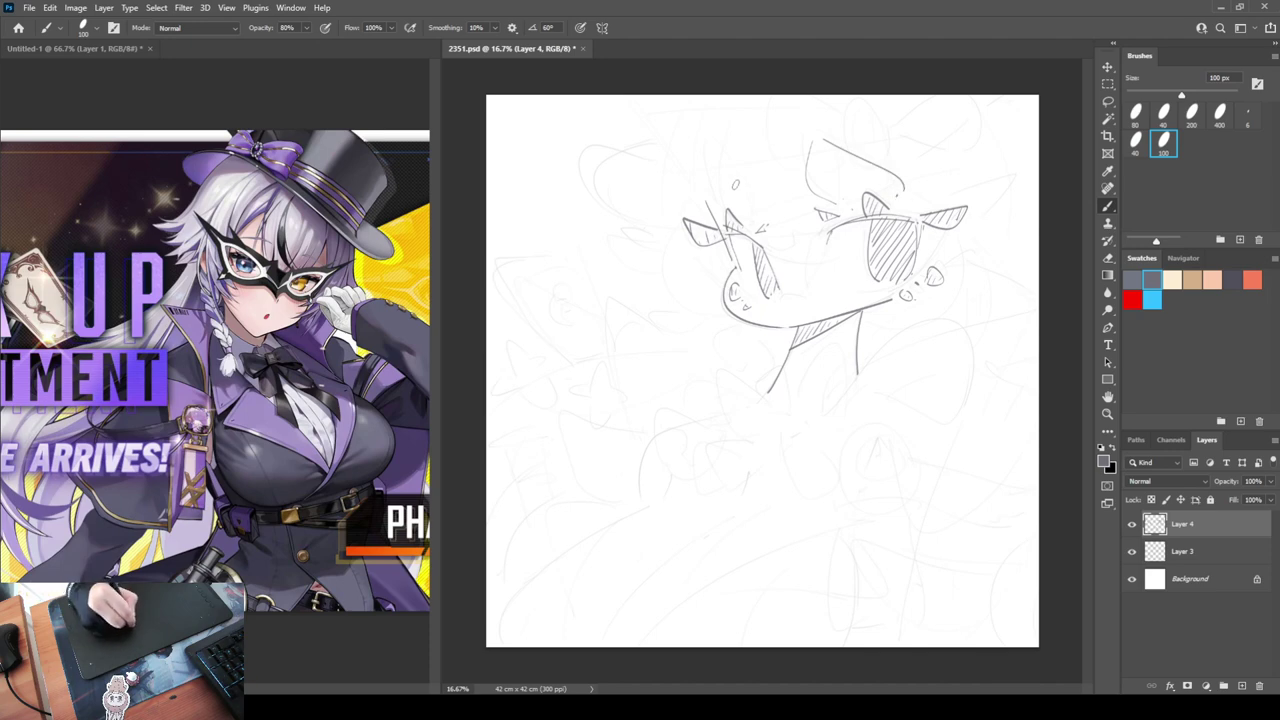
mouse_move(738, 200)
mouse_down()
mouse_move(741, 155)
mouse_move(775, 212)
mouse_move(761, 246)
mouse_up()
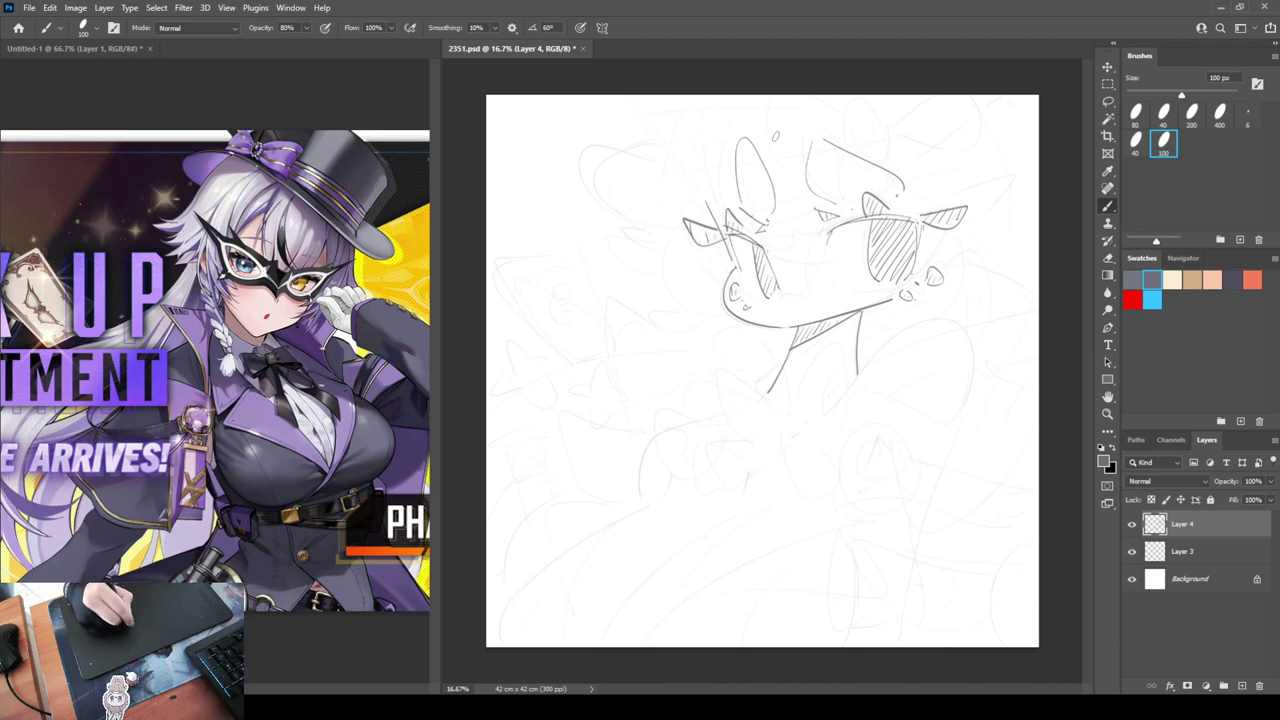
key(ctrl+shift+h)
key(h)
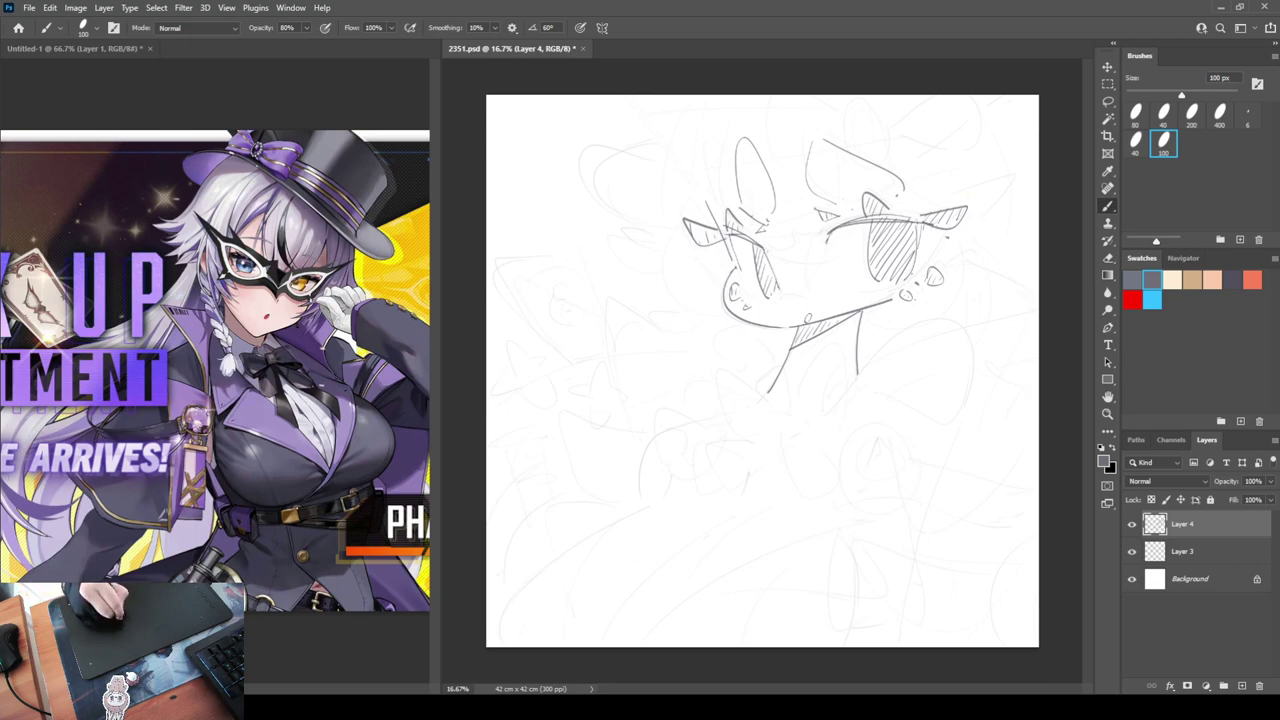
key(ctrl+shift+h)
key(ctrl+shift+h)
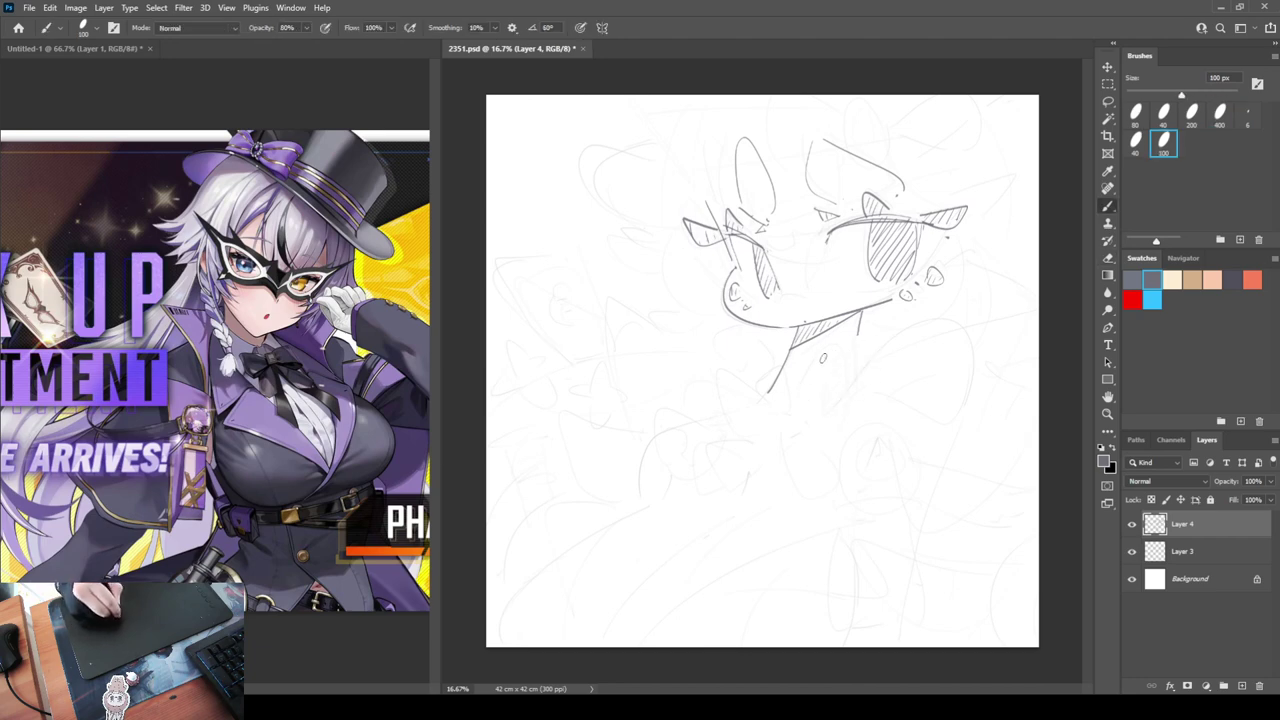
Draw the folded shirt collar flaps on both sides of the neck, erasing the neck lines that overlap them
mouse_move(802, 394)
mouse_down()
mouse_move(864, 346)
mouse_move(836, 360)
mouse_move(845, 395)
mouse_up()
key(e)
mouse_move(765, 385)
mouse_down()
mouse_move(776, 363)
mouse_move(753, 373)
mouse_move(782, 393)
mouse_up()
key(b)
key(e)
key(b)
key(e)
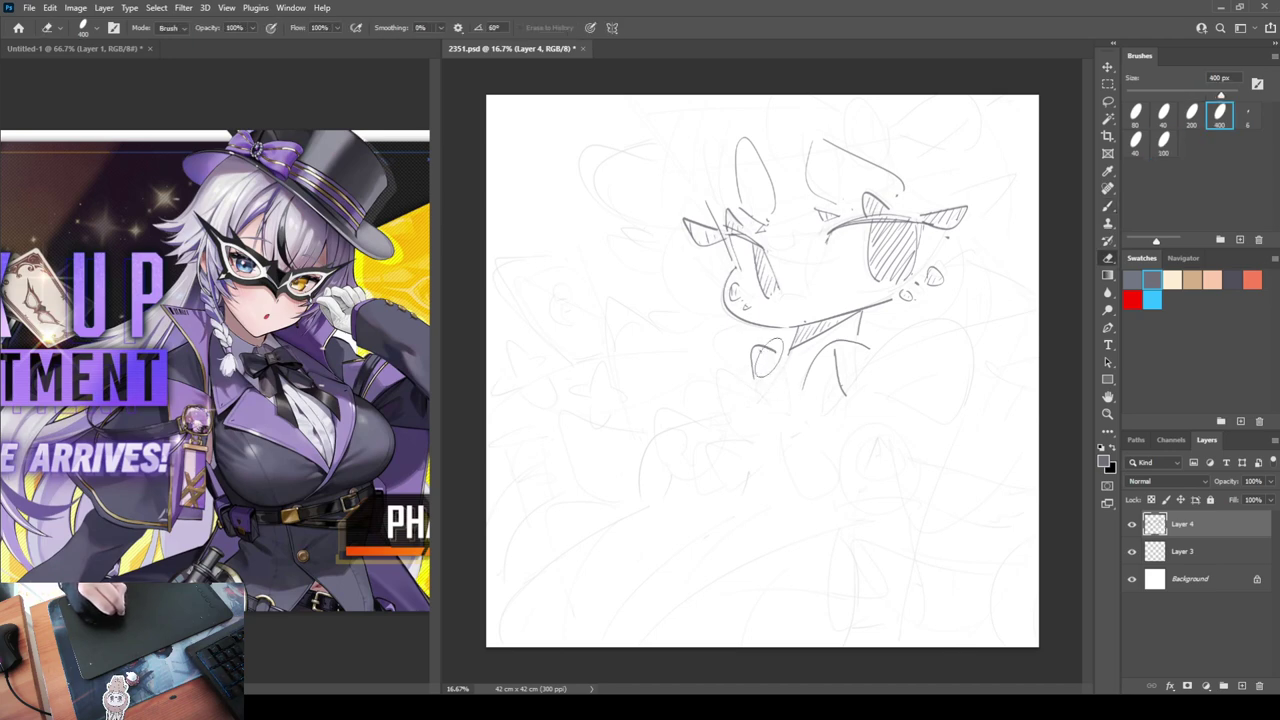
key(b)
mouse_move(776, 337)
mouse_down()
mouse_move(755, 376)
mouse_move(761, 352)
mouse_move(783, 396)
mouse_up()
key(e)
key(b)
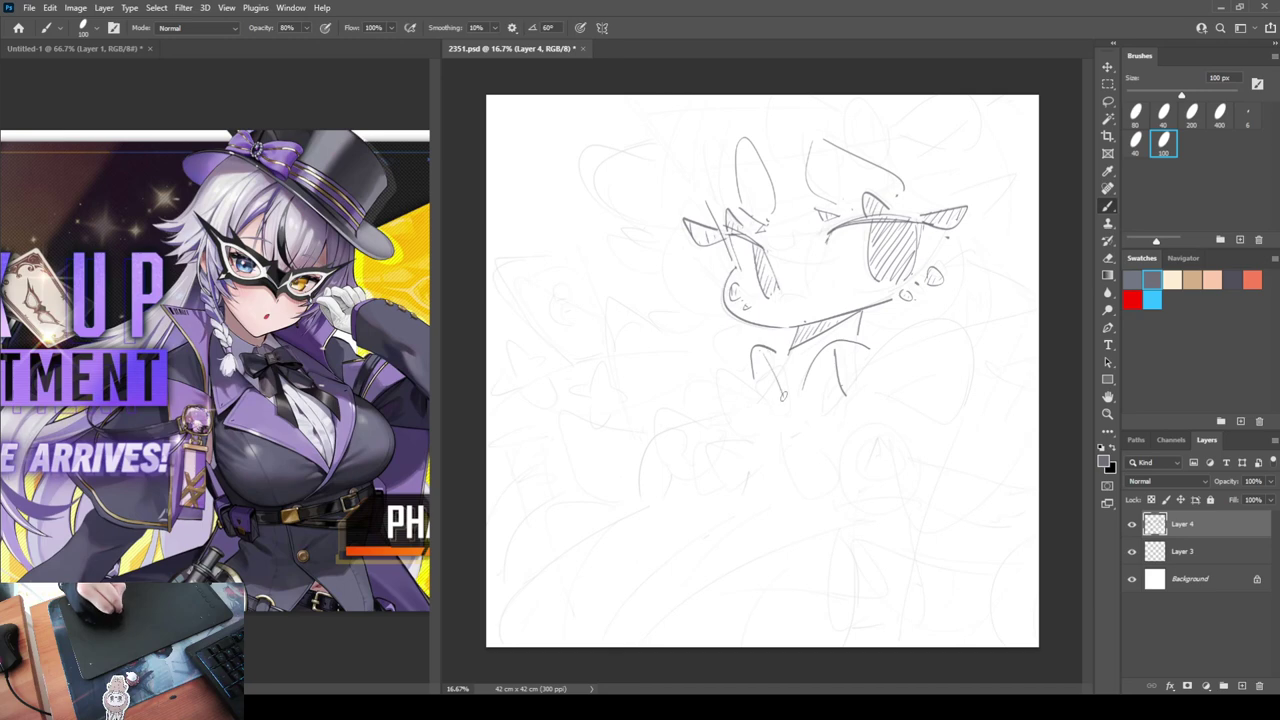
Clean up the neck lines between jaw and collar, erasing the overlaps and redrawing the near-side line
key(e)
drag(792, 345, 786, 372)
key(b)
key(e)
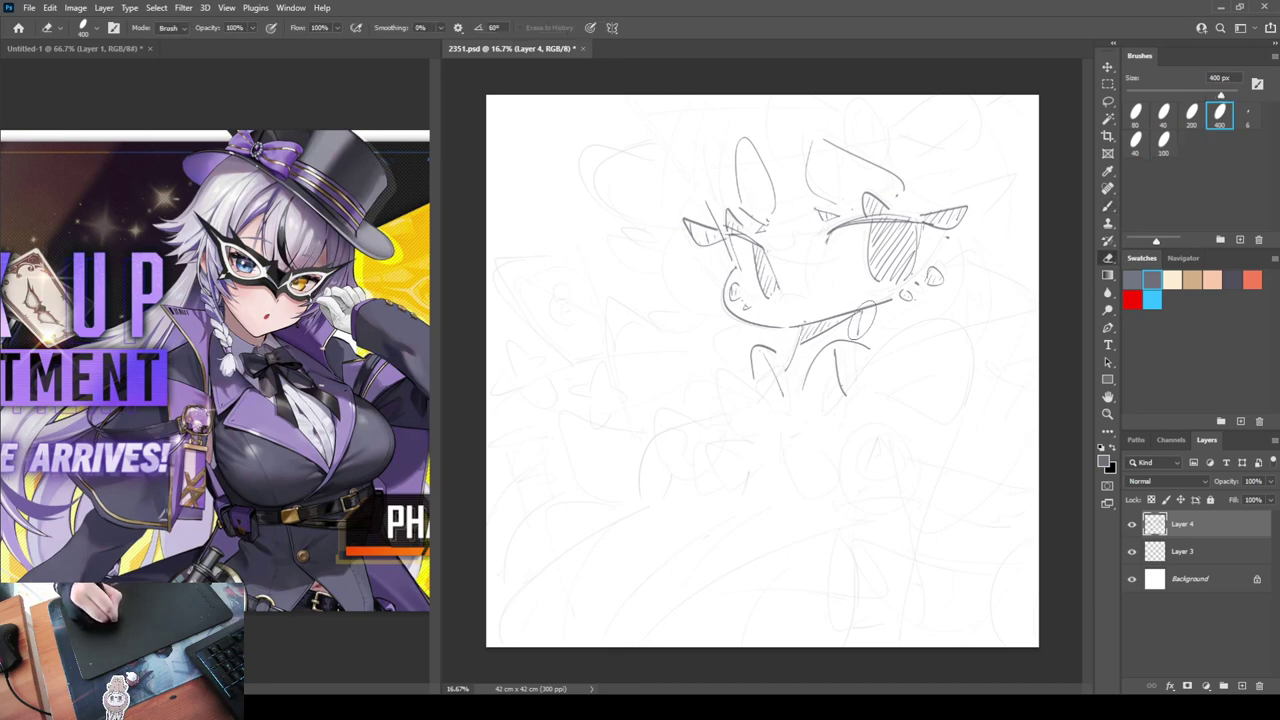
drag(863, 315, 859, 339)
key(b)
Place a tiny mark just above the chin line, erasing and redrawing as needed and checking the face mirrored
key(ctrl+shift+h)
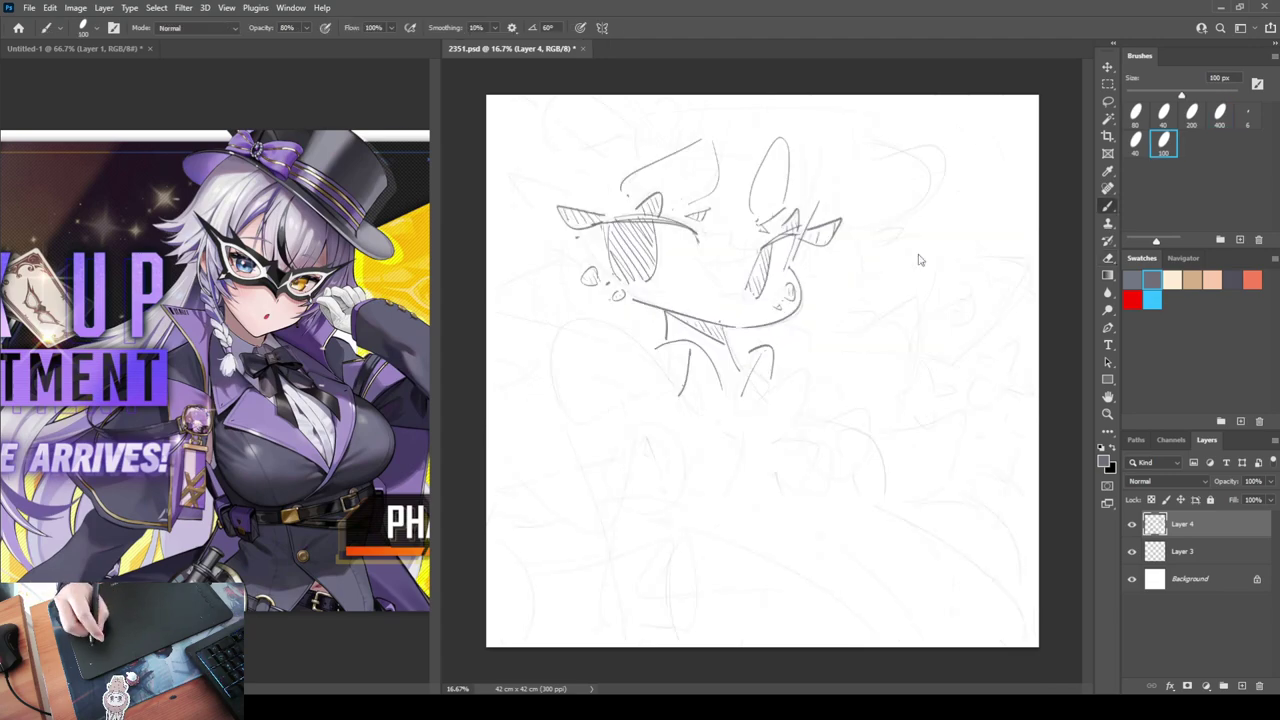
key(ctrl+shift+h)
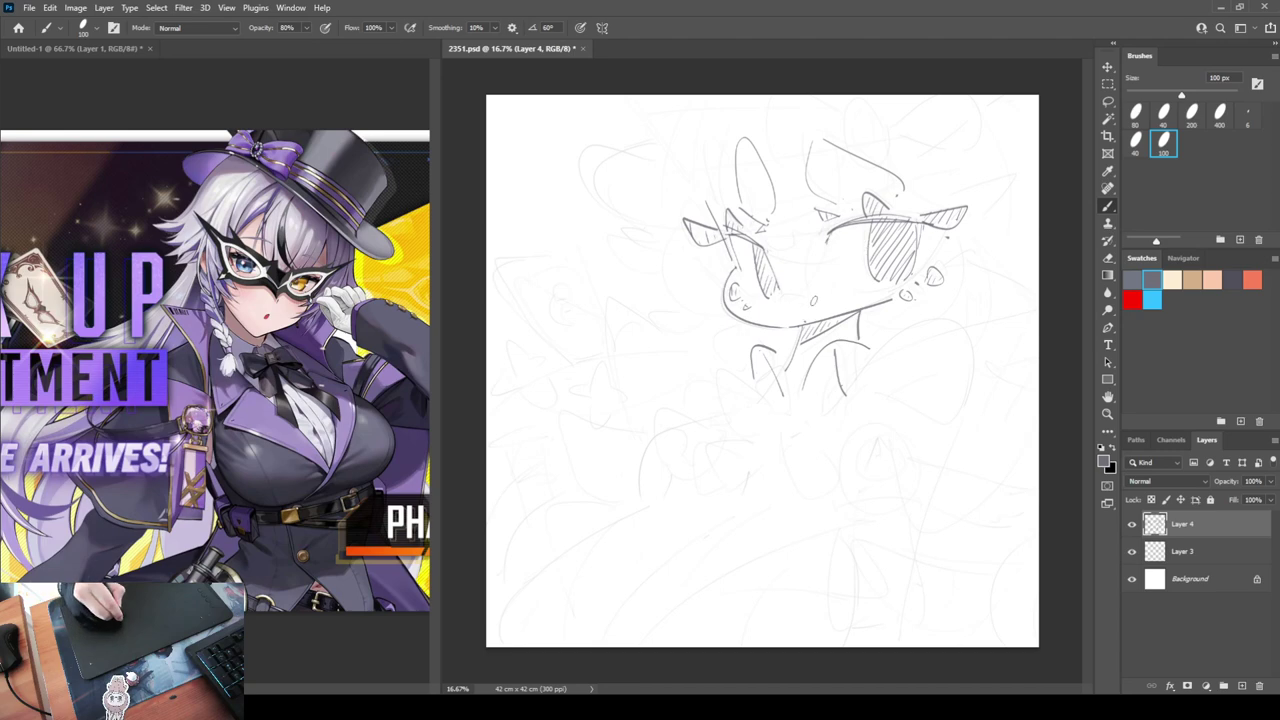
key(e)
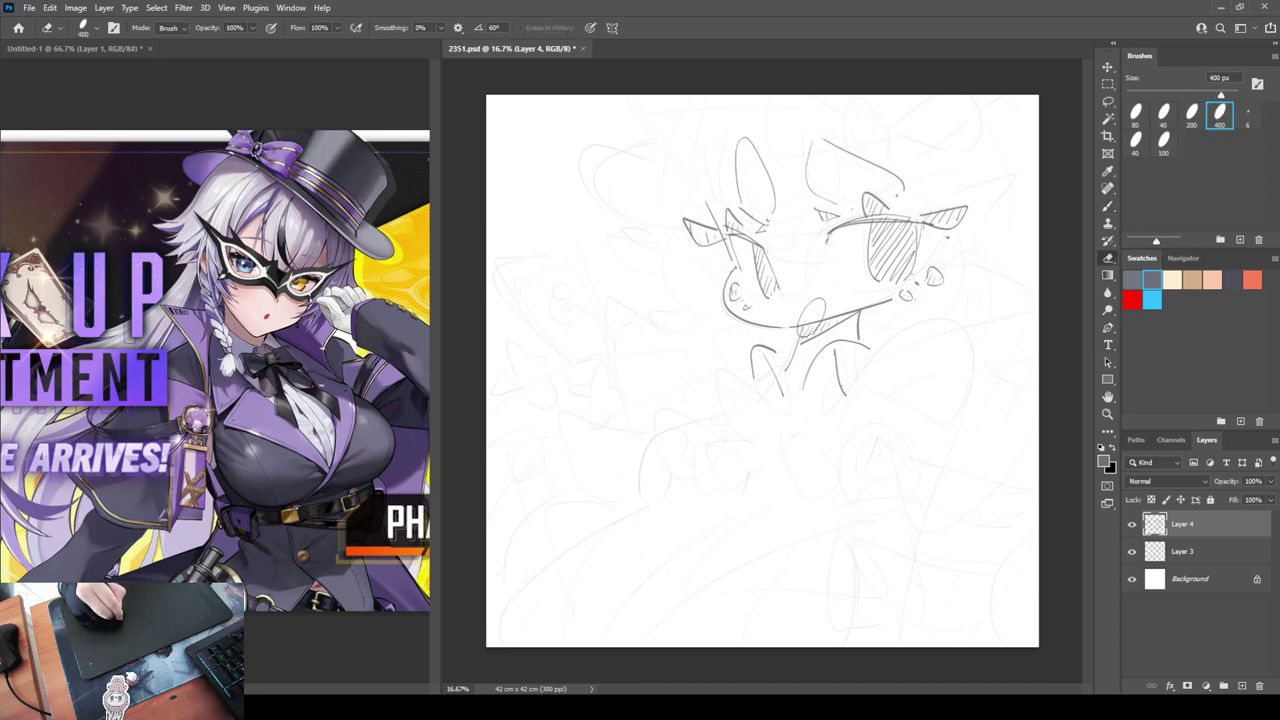
key(b)
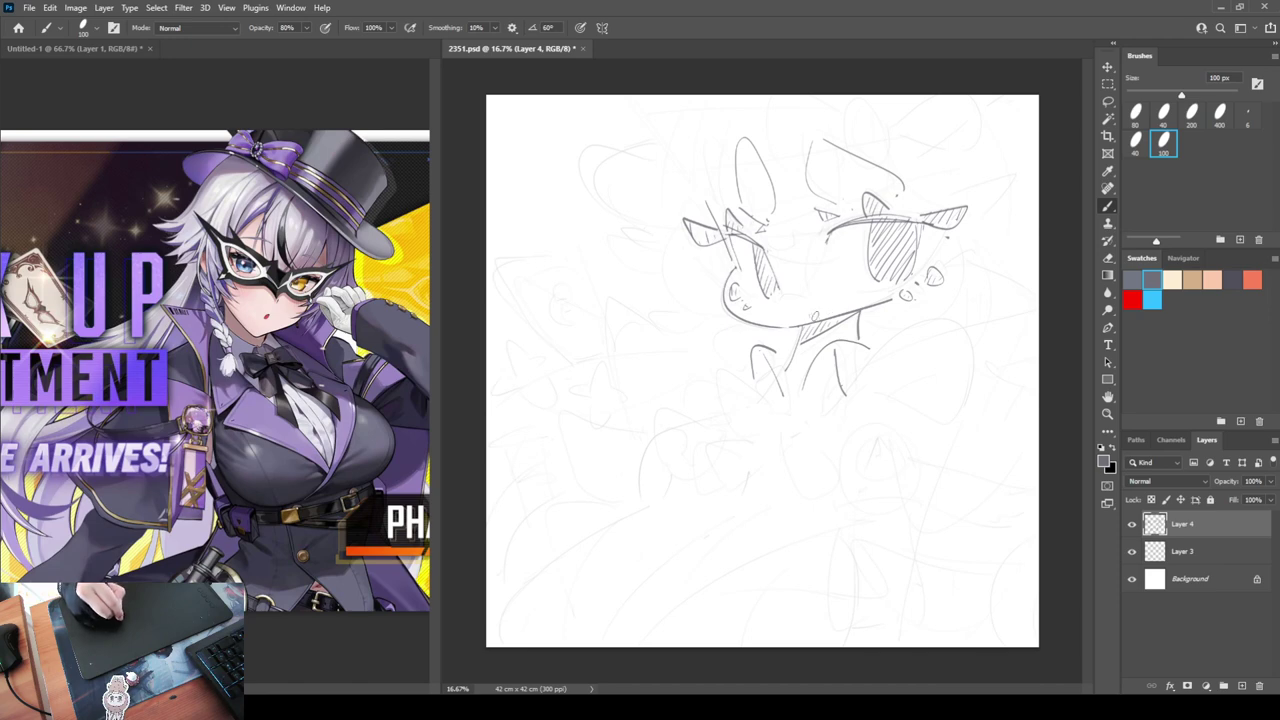
key(e)
key(b)
key(ctrl+shift+h)
key(ctrl+shift+h)
key(e)
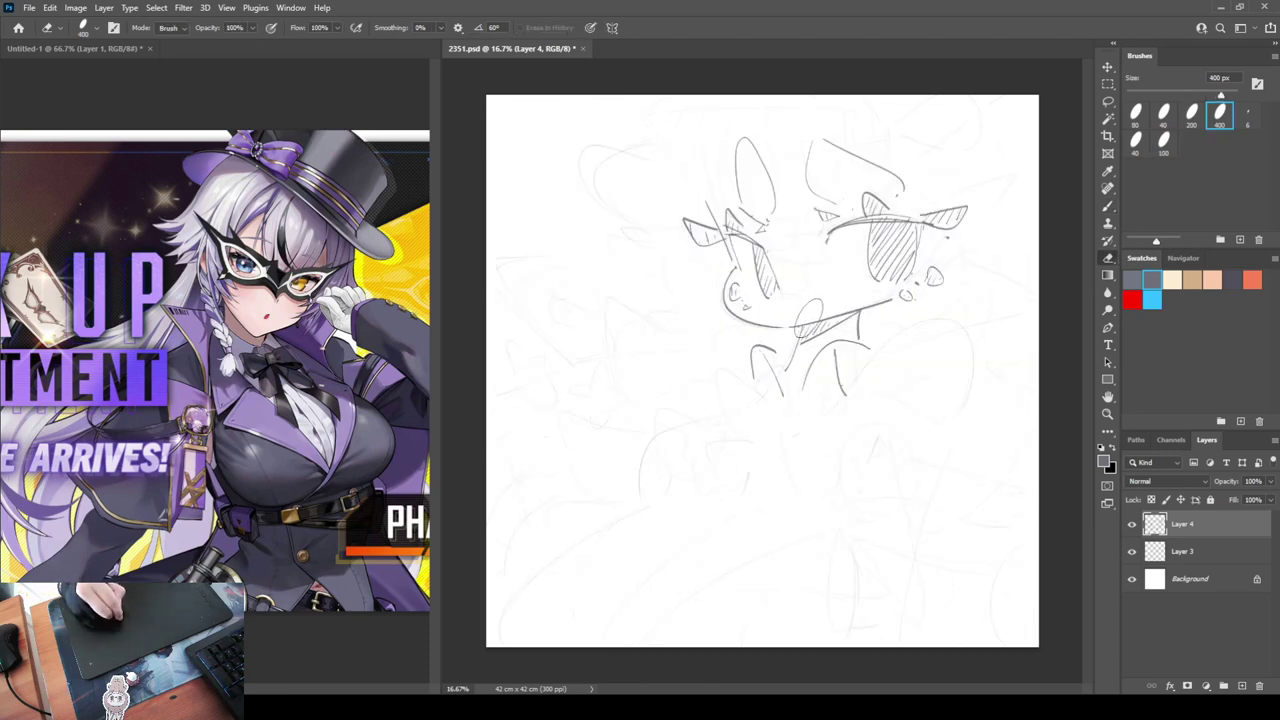
key(b)
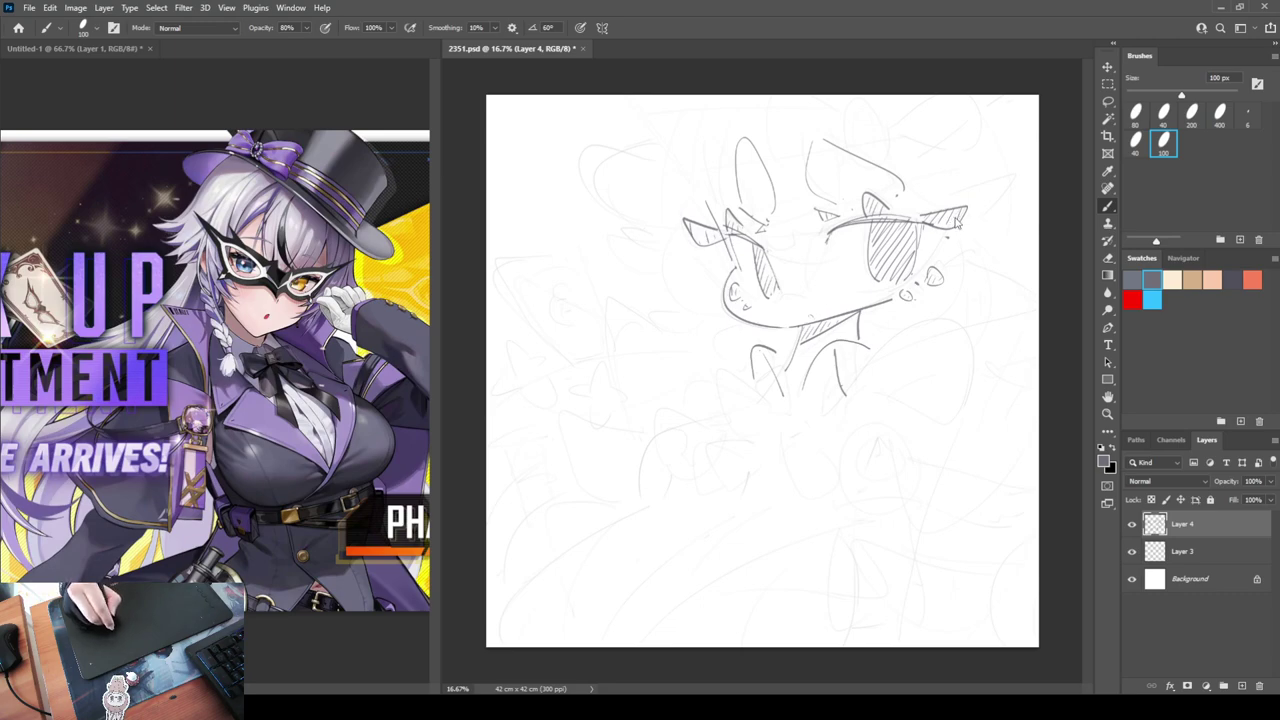
key(h)
key(h)
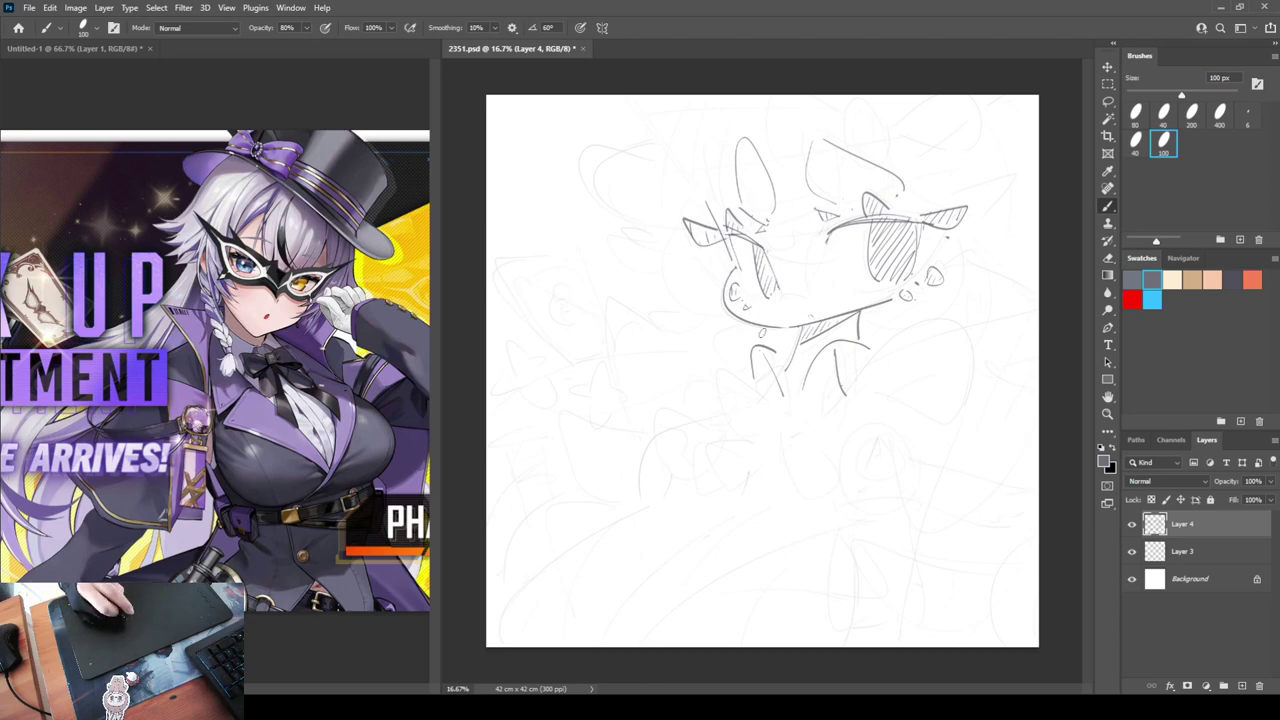
Draw the bow tie below the collar with a small central knot, two upper loops and two lower tails
mouse_move(787, 410)
mouse_down()
mouse_move(787, 433)
mouse_move(828, 400)
mouse_move(795, 442)
mouse_move(725, 375)
mouse_move(816, 469)
mouse_move(773, 478)
mouse_move(779, 448)
mouse_up()
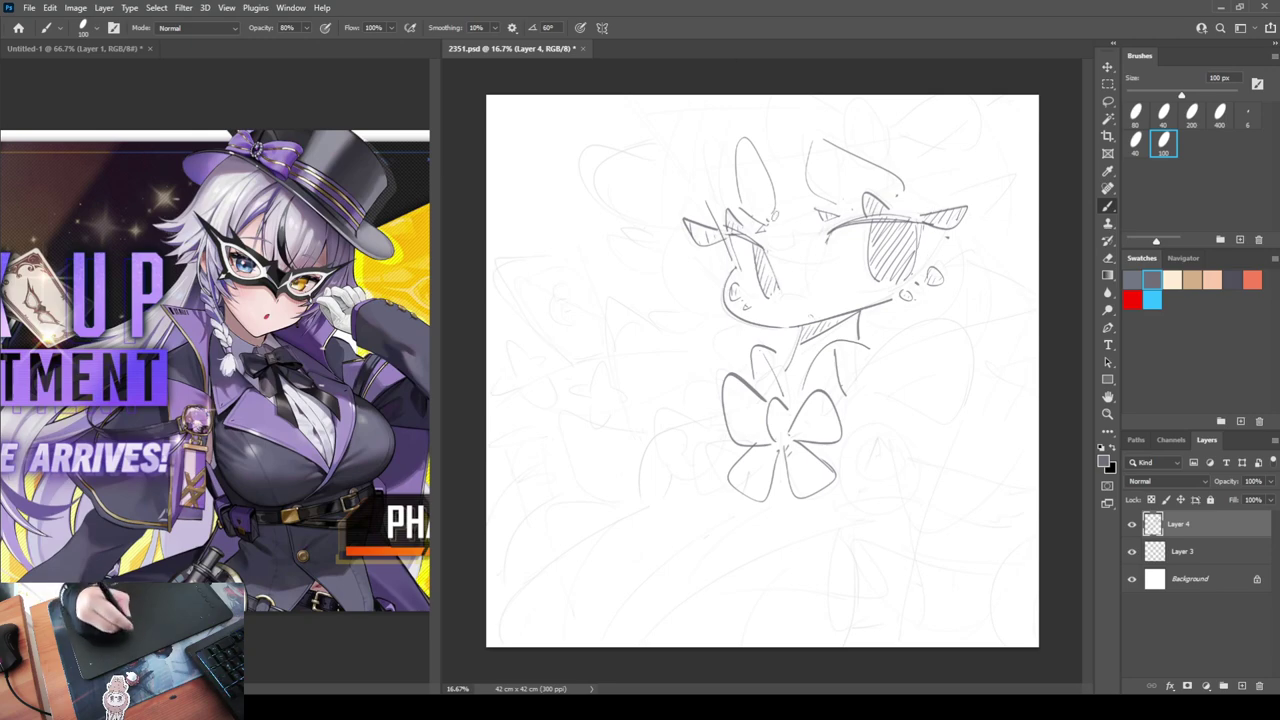
key(e)
key(b)
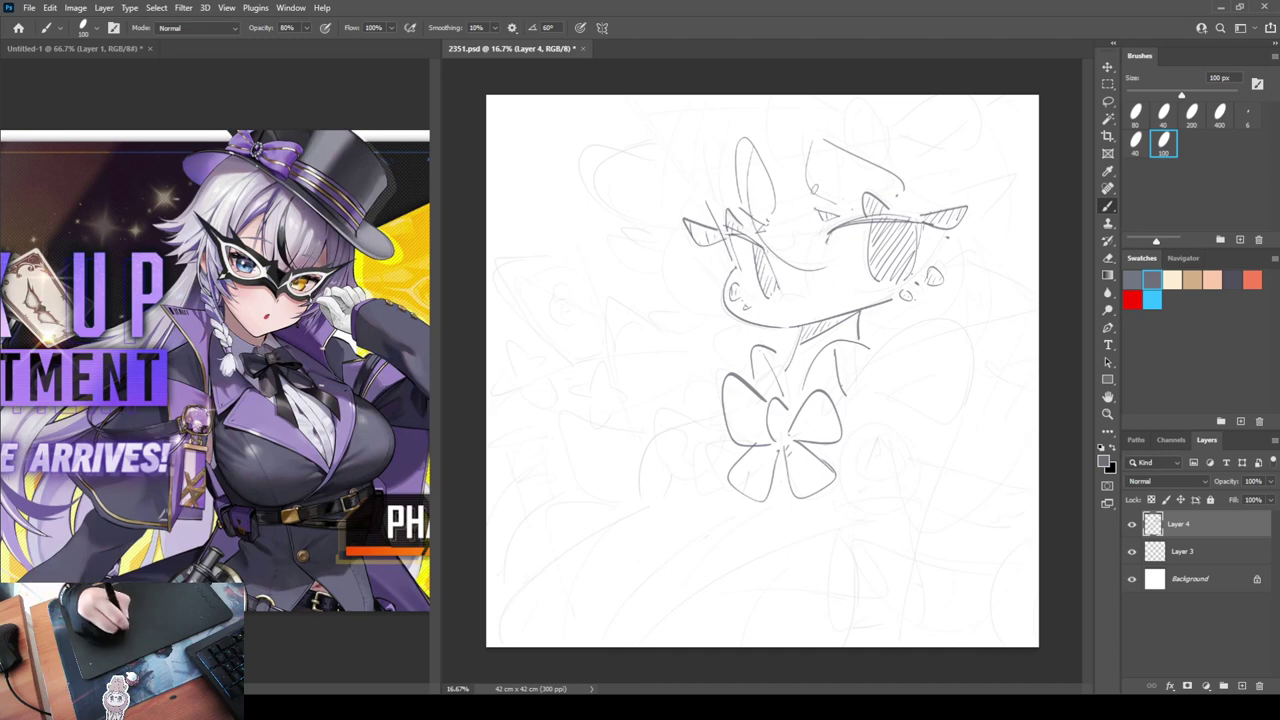
Draw the fringe locks falling between the eyes and across the near-side brow and eye
drag(772, 276, 835, 266)
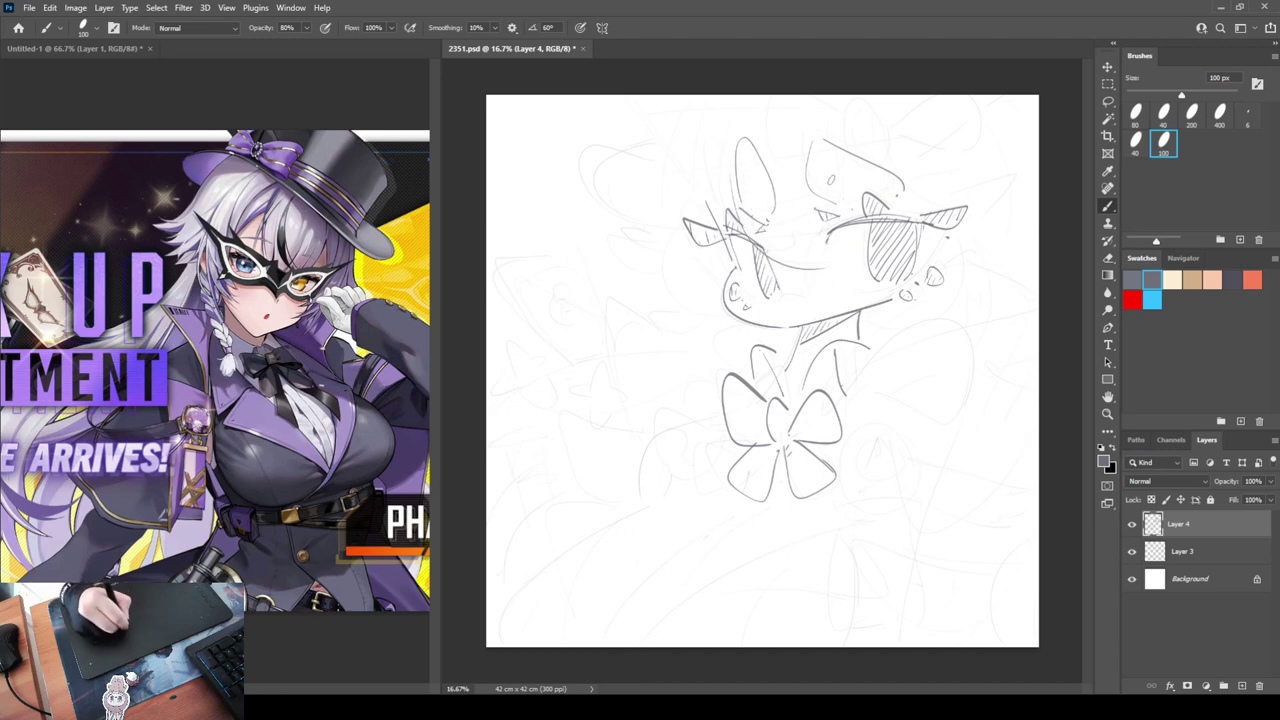
drag(825, 150, 820, 276)
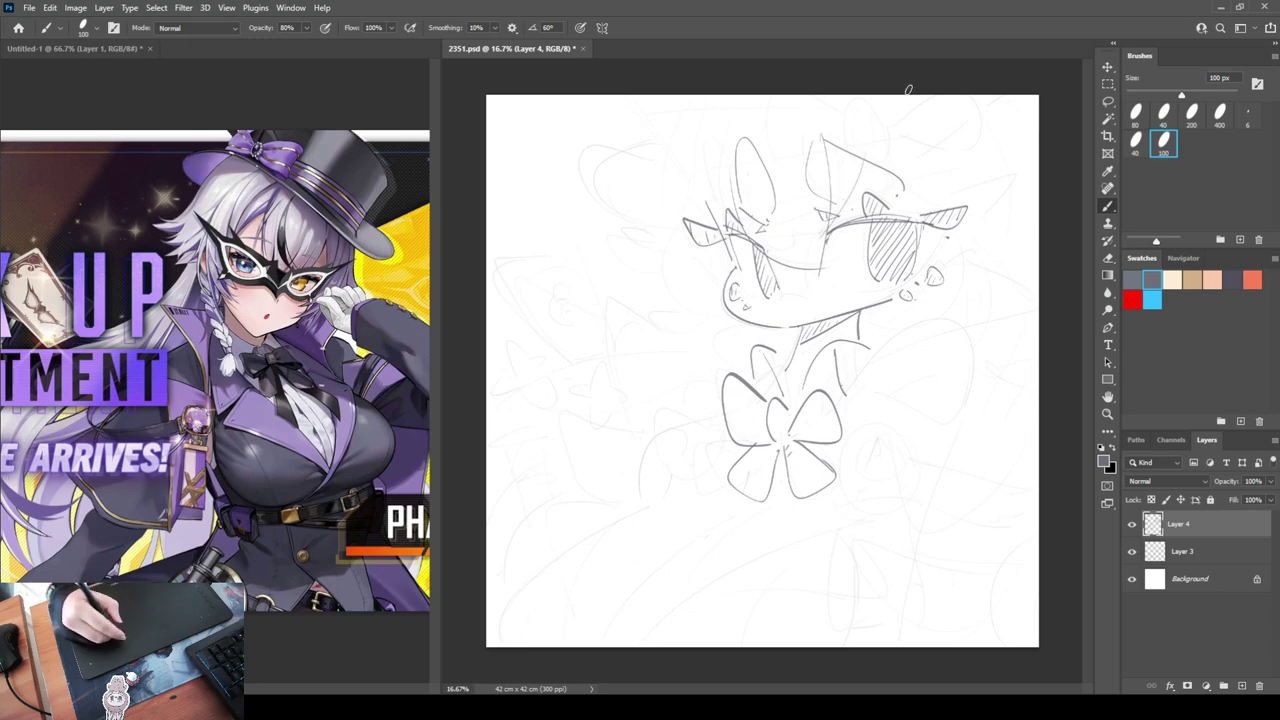
drag(866, 130, 900, 190)
mouse_move(880, 195)
mouse_down()
mouse_move(944, 236)
mouse_move(876, 310)
mouse_move(964, 198)
mouse_up()
Draw the curved side hair locks framing the face on the near and far sides of the head
drag(984, 262, 960, 318)
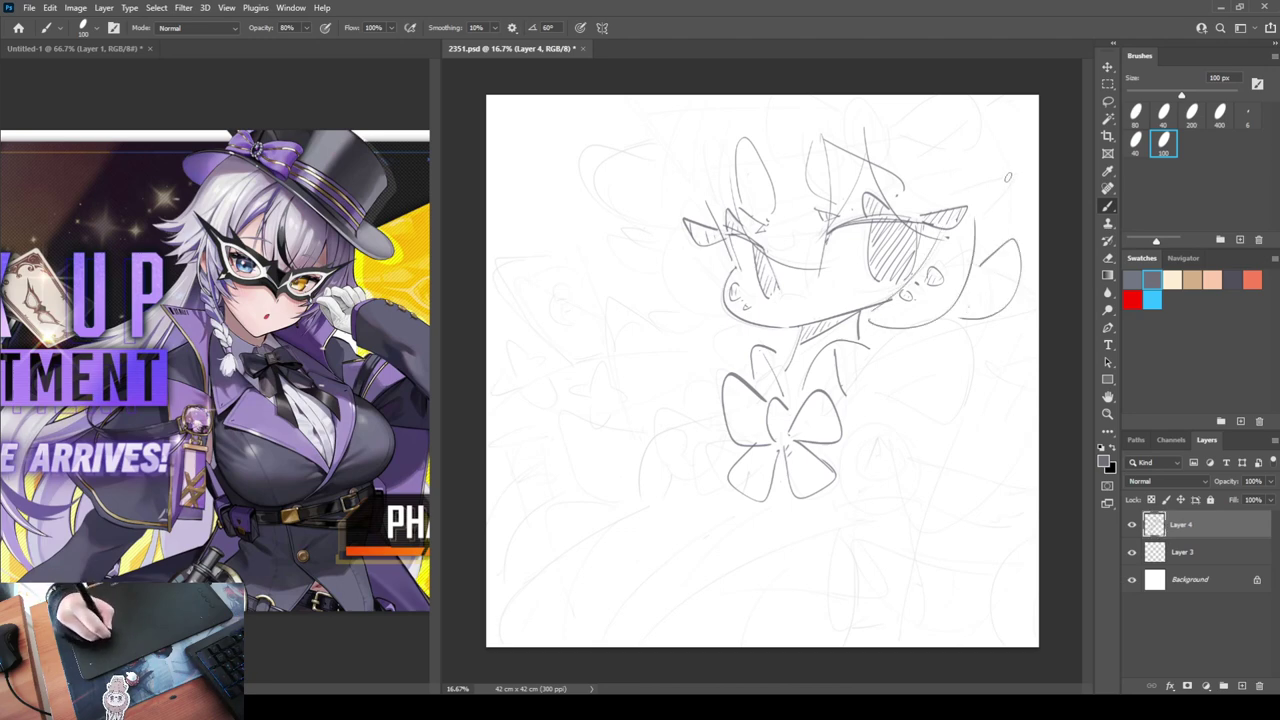
drag(1004, 148, 997, 246)
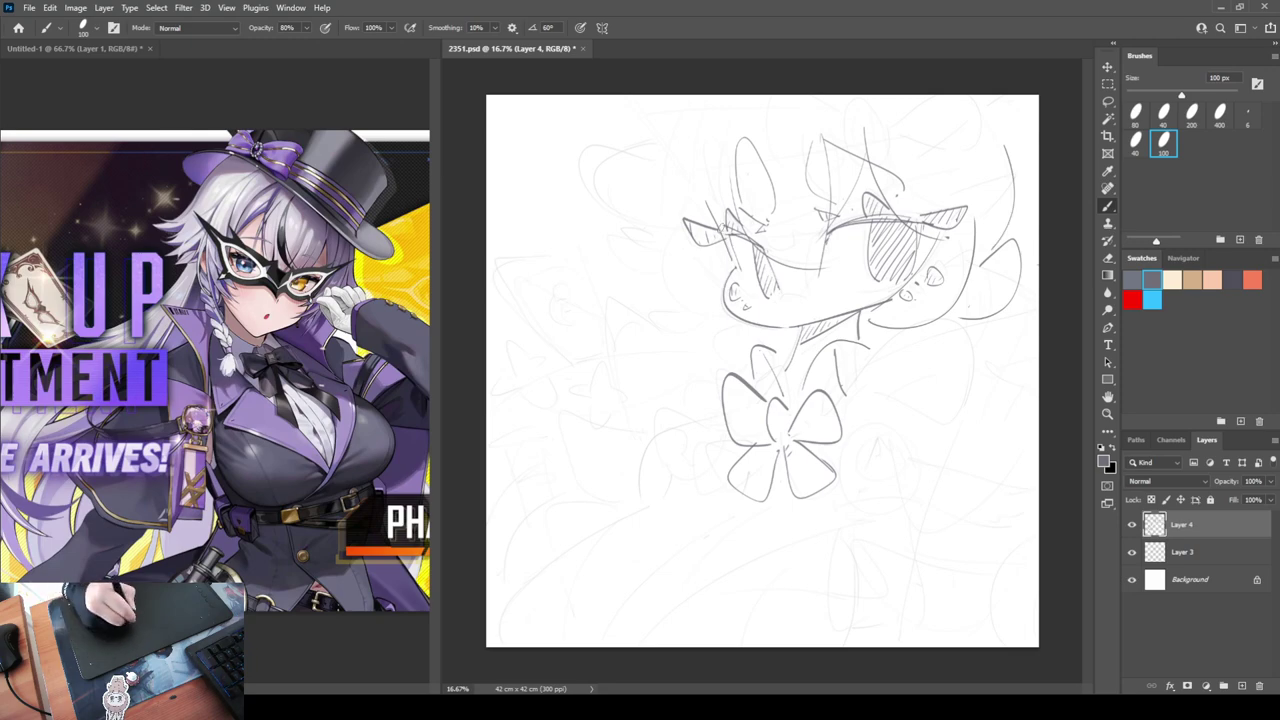
mouse_move(680, 222)
mouse_down()
mouse_move(664, 275)
mouse_move(724, 318)
mouse_up()
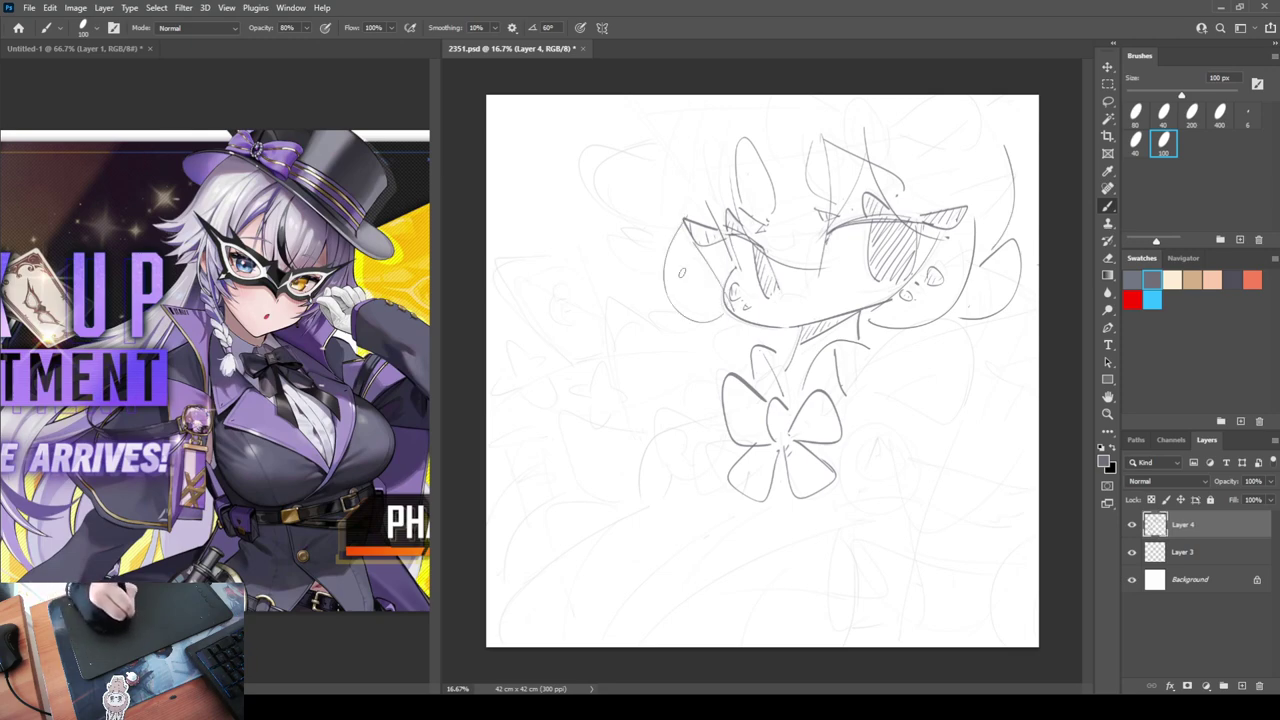
mouse_move(658, 230)
mouse_down()
mouse_move(642, 231)
mouse_move(660, 258)
mouse_up()
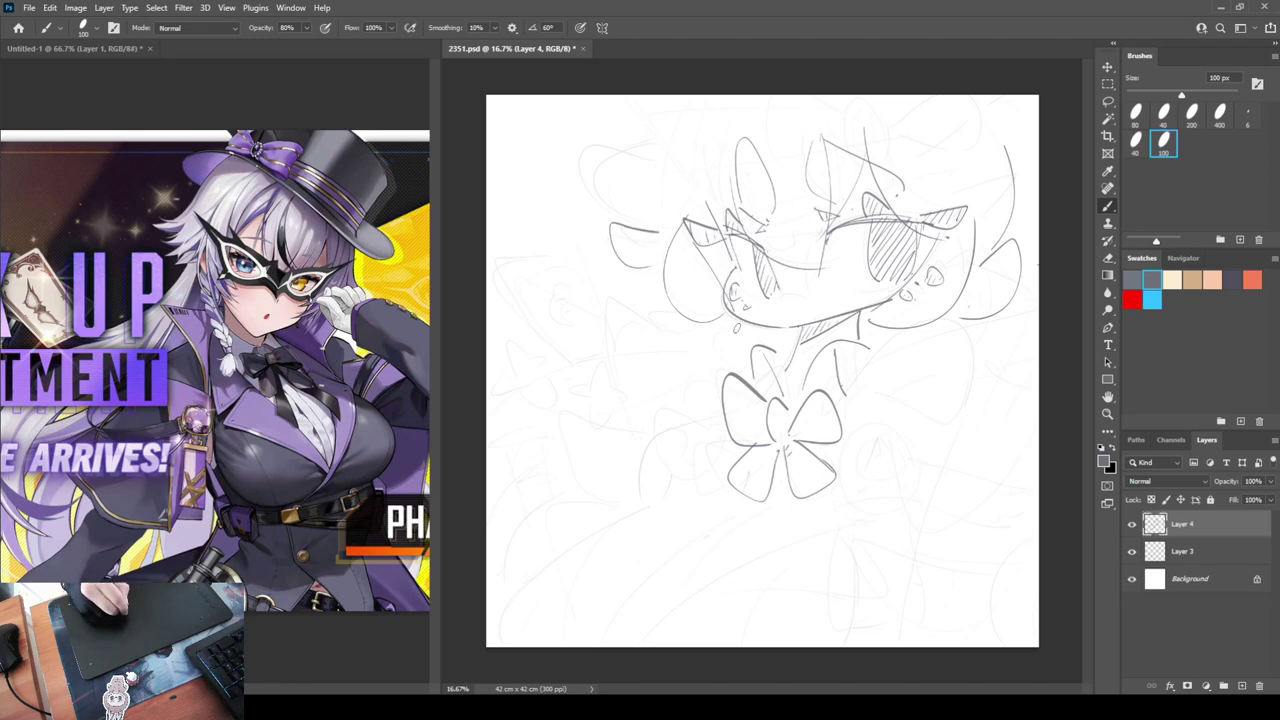
Draw the braid from below the far-side cheek down to a large rounded shape beside the bow tie
mouse_move(740, 322)
mouse_down()
mouse_move(712, 338)
mouse_move(738, 356)
mouse_move(766, 335)
mouse_move(770, 348)
mouse_move(695, 372)
mouse_move(724, 444)
mouse_up()
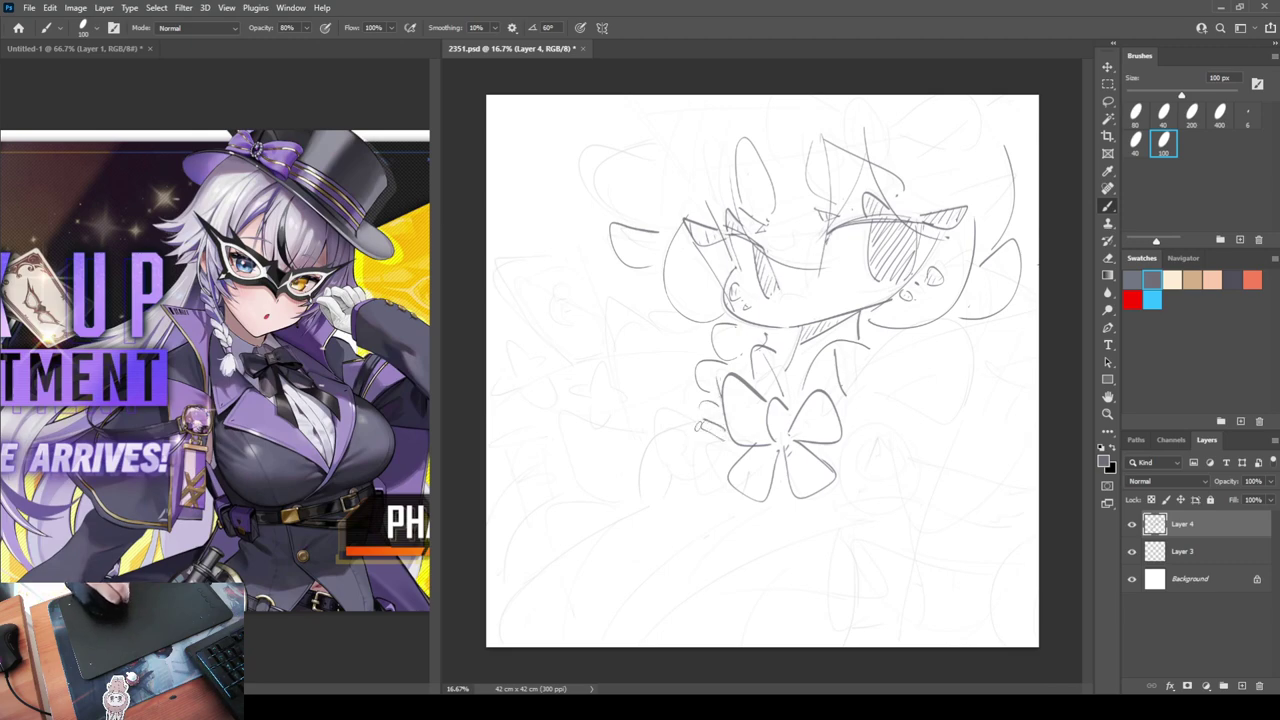
key(ctrl+z)
key(ctrl+z)
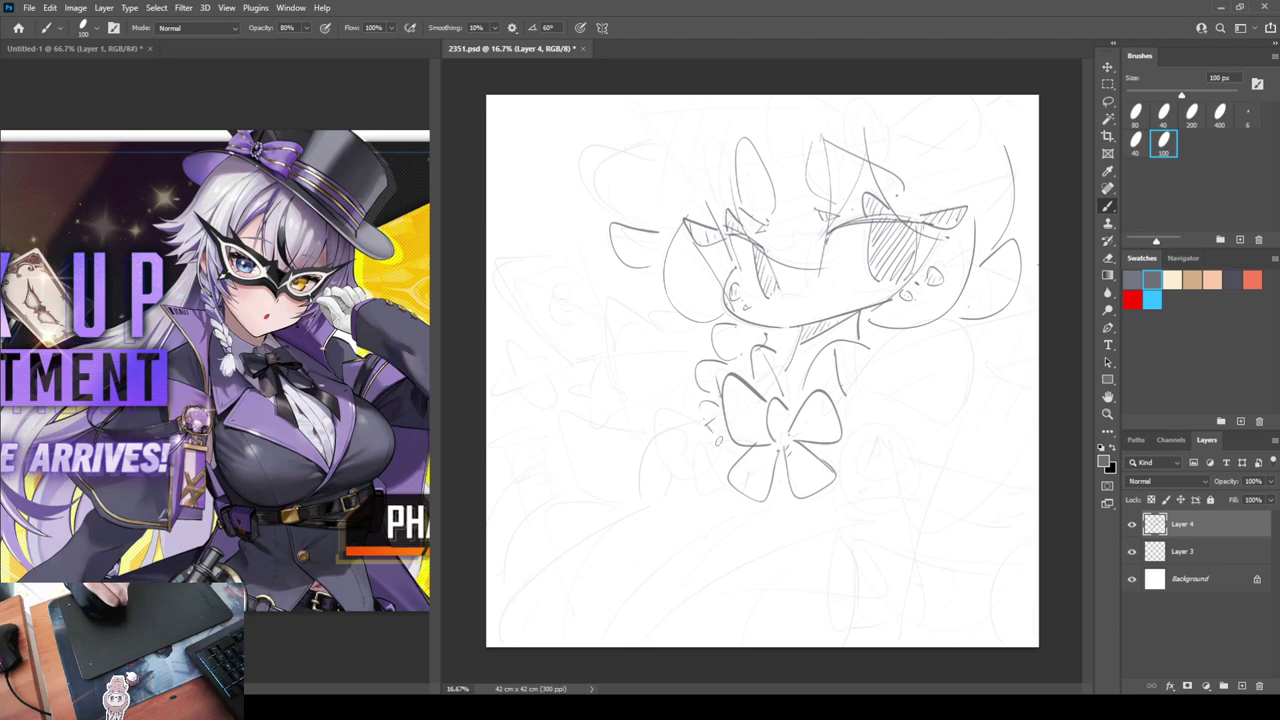
mouse_move(700, 420)
mouse_down()
mouse_move(676, 412)
mouse_move(716, 452)
mouse_move(664, 452)
mouse_up()
drag(692, 446, 682, 472)
key(ctrl+shift+h)
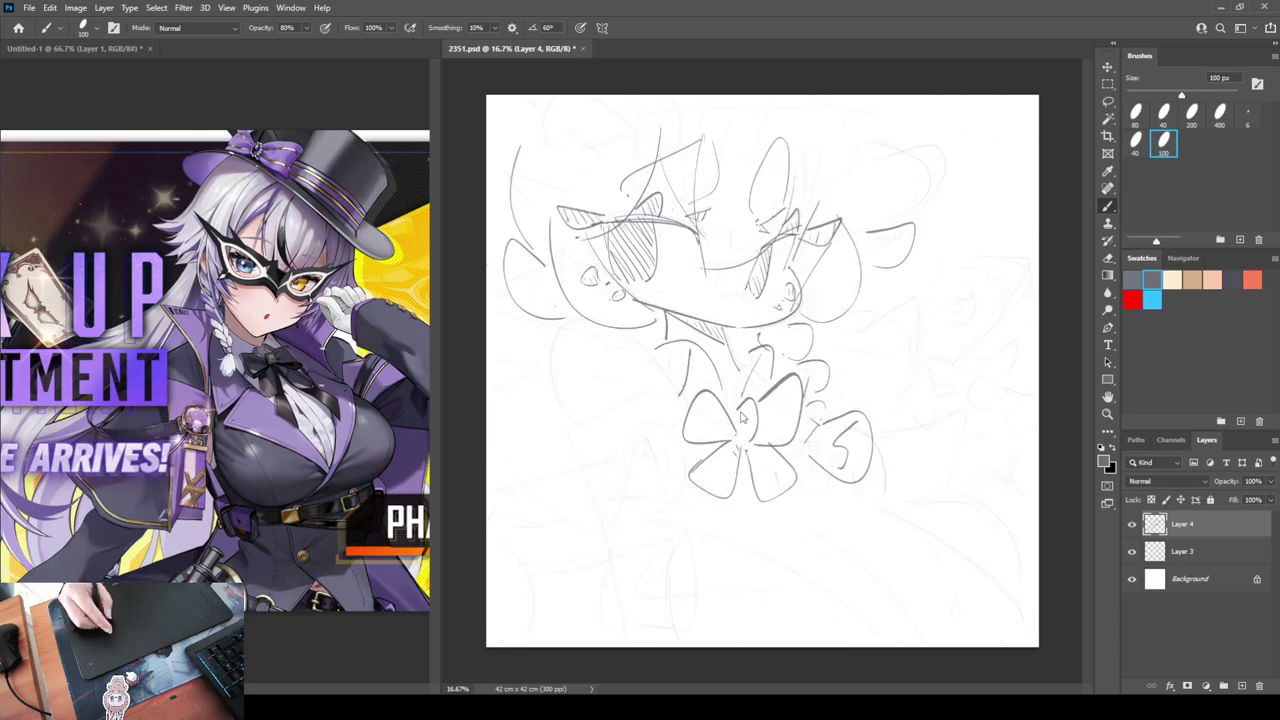
key(h)
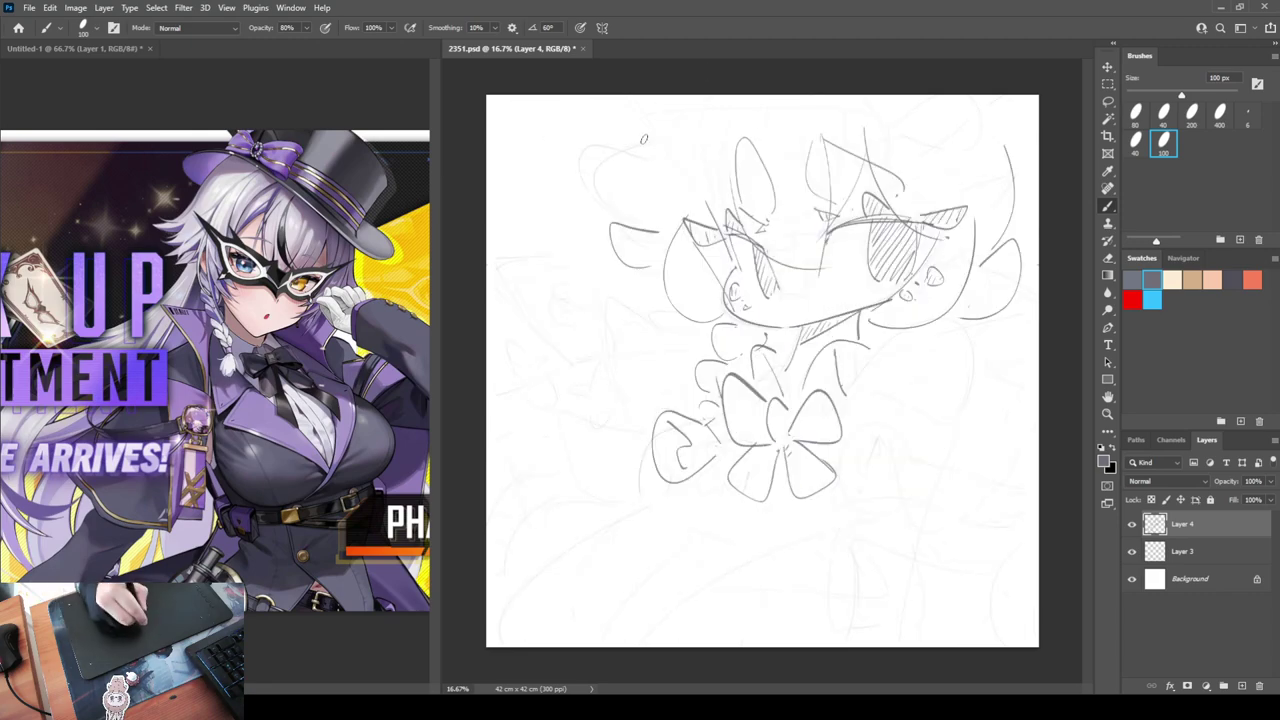
Draw the top hat's brim as a long curve from a rounded far-side end across the forehead to the near side, redoing the first attempt
drag(640, 149, 589, 164)
drag(773, 217, 966, 134)
key(ctrl+z)
key(ctrl+z)
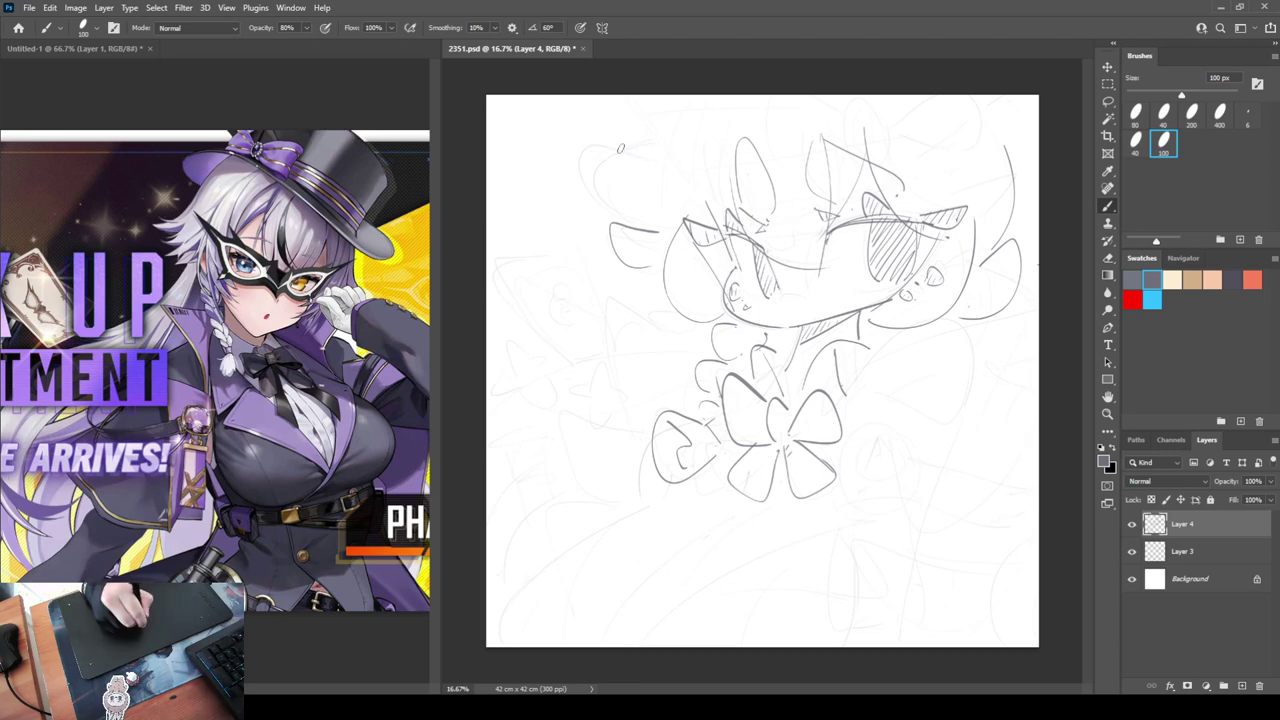
mouse_move(648, 146)
mouse_down()
mouse_move(591, 197)
mouse_move(826, 212)
mouse_move(1010, 127)
mouse_up()
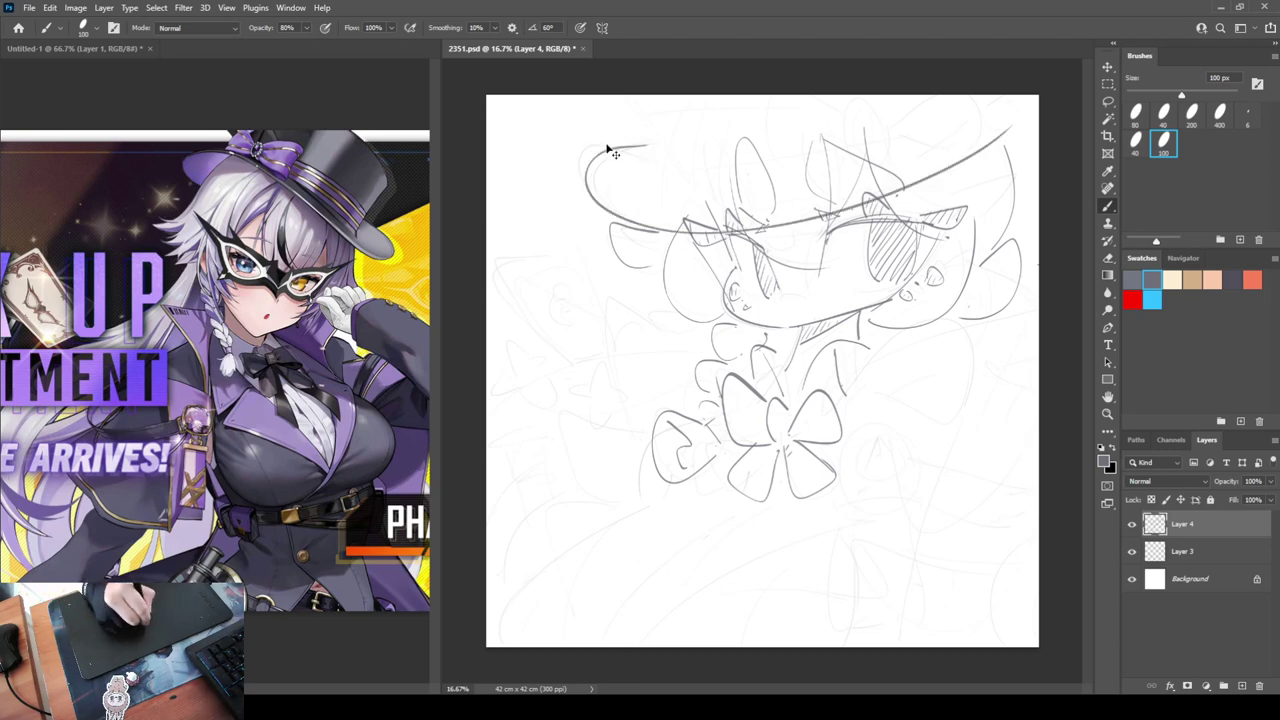
Undo the top hat's brim strokes, redraw the brim more steeply up to the near side, and erase part of its near end
key(ctrl+z)
key(ctrl+z)
mouse_move(670, 135)
mouse_down()
mouse_move(589, 172)
mouse_move(1022, 104)
mouse_up()
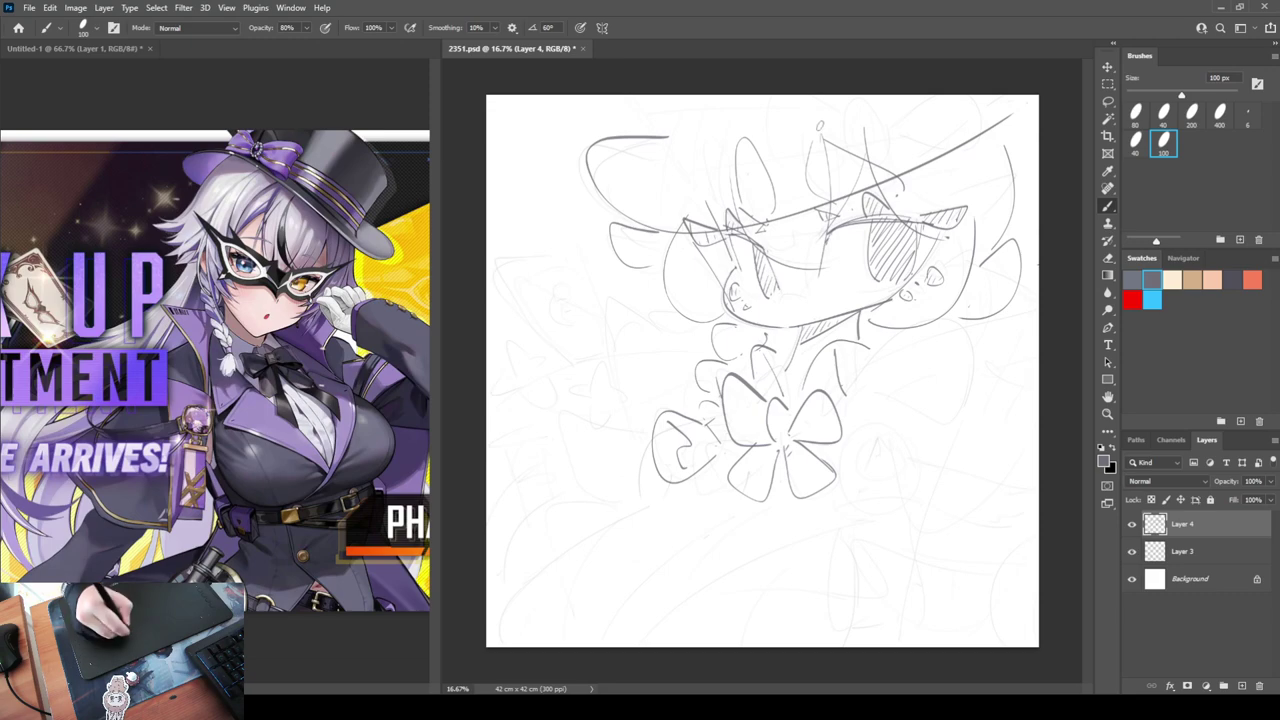
key(e)
drag(946, 144, 987, 137)
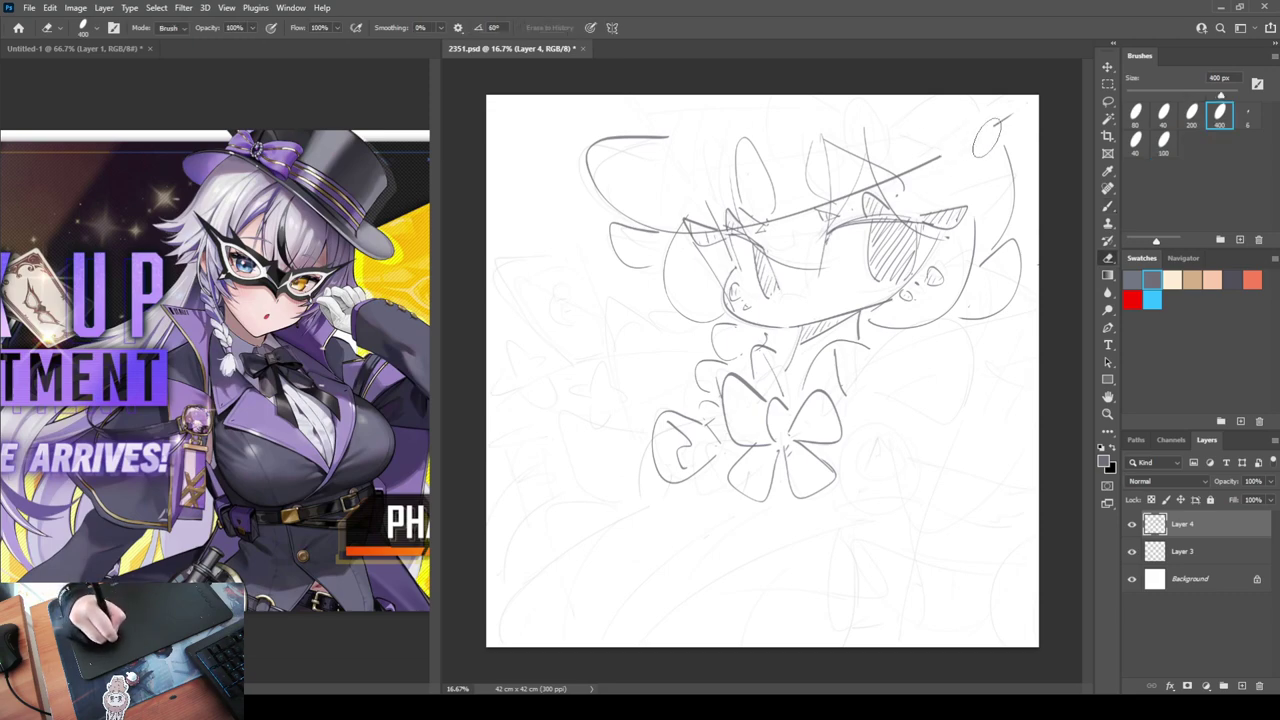
Draw the hat's bow above the near-side brim, with an oval centre, small scalloped edging and a loop on each side, redoing the centre
key(b)
mouse_move(868, 130)
mouse_down()
mouse_move(896, 116)
mouse_move(889, 162)
mouse_move(906, 107)
mouse_move(858, 150)
mouse_move(880, 111)
mouse_move(888, 148)
mouse_up()
key(ctrl+z)
key(ctrl+z)
key(ctrl+z)
key(ctrl+z)
drag(850, 97, 858, 160)
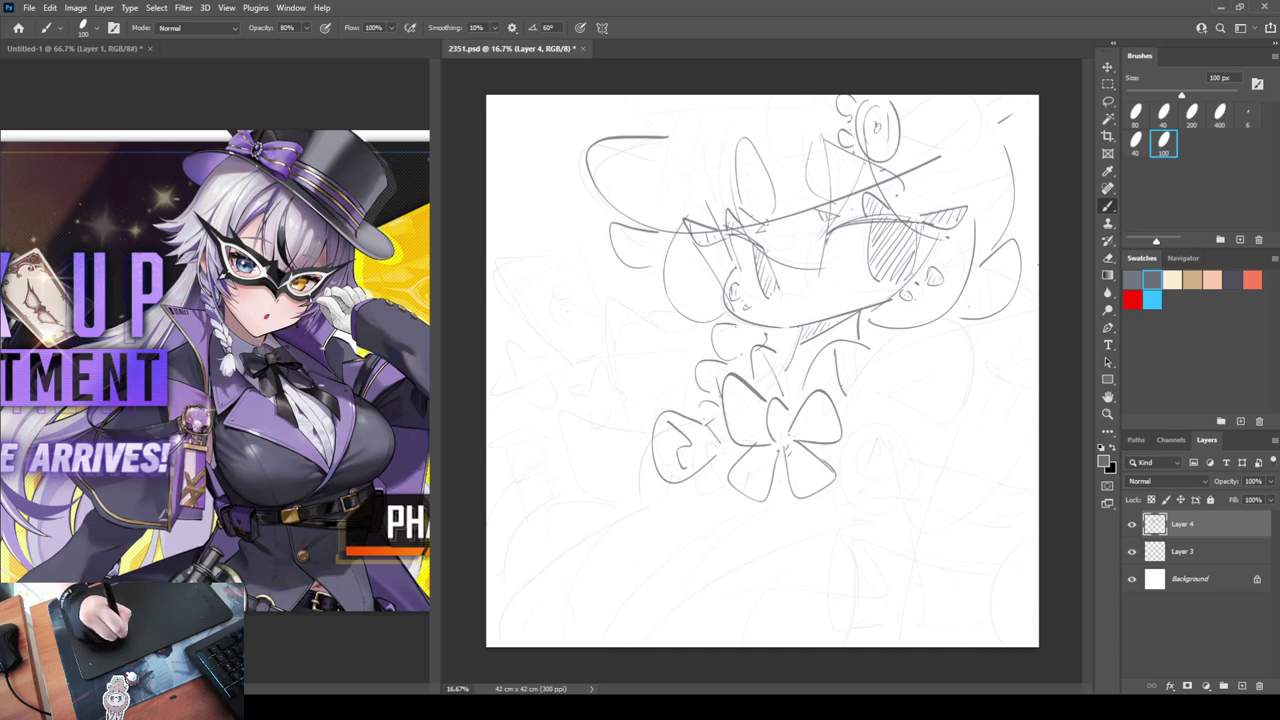
drag(904, 94, 892, 162)
mouse_move(919, 112)
mouse_down()
mouse_move(970, 124)
mouse_move(912, 138)
mouse_up()
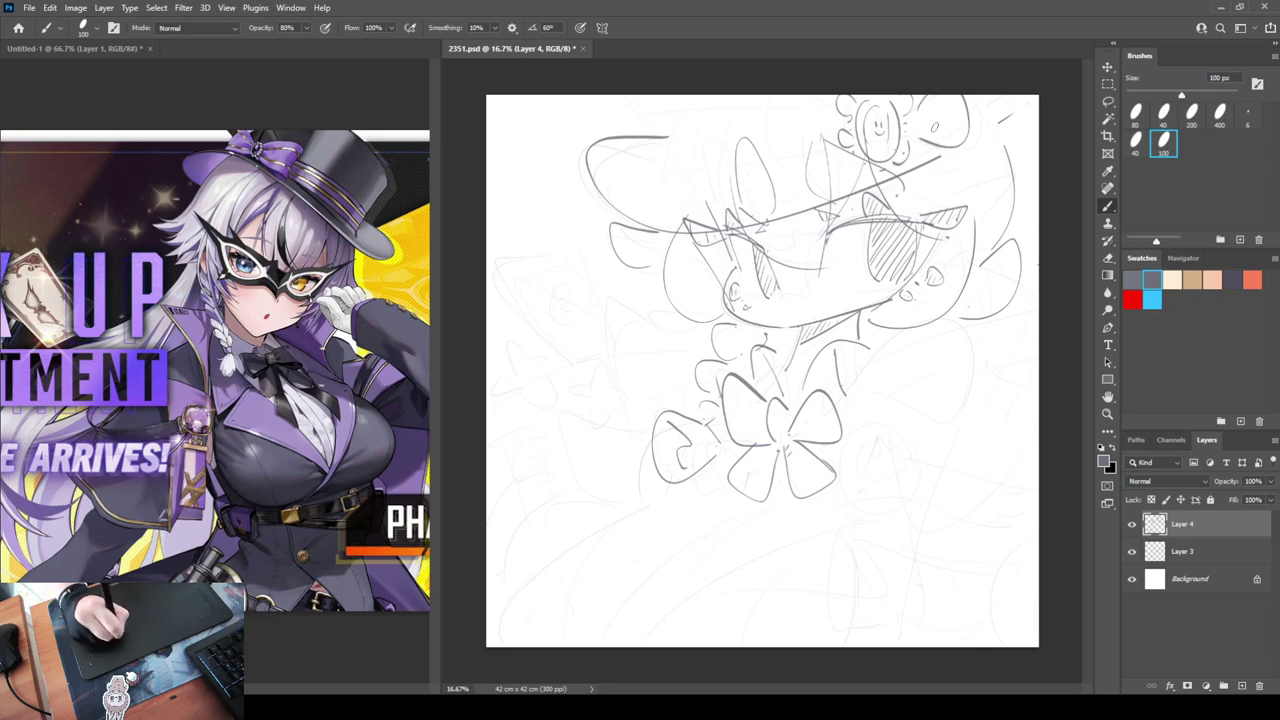
drag(836, 97, 846, 168)
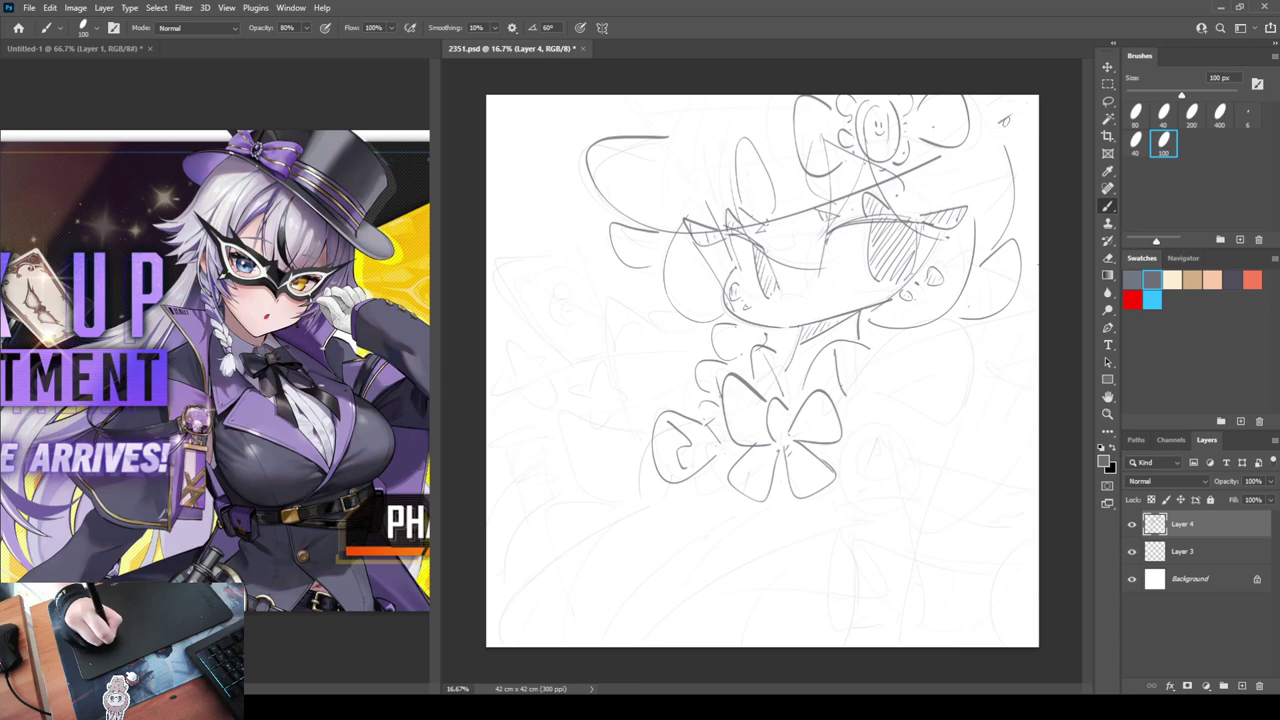
Clean up the brim's near end and draw the hat's crown with its far edge, base curve and parallel band lines up to the bow
key(e)
drag(1006, 112, 981, 134)
key(b)
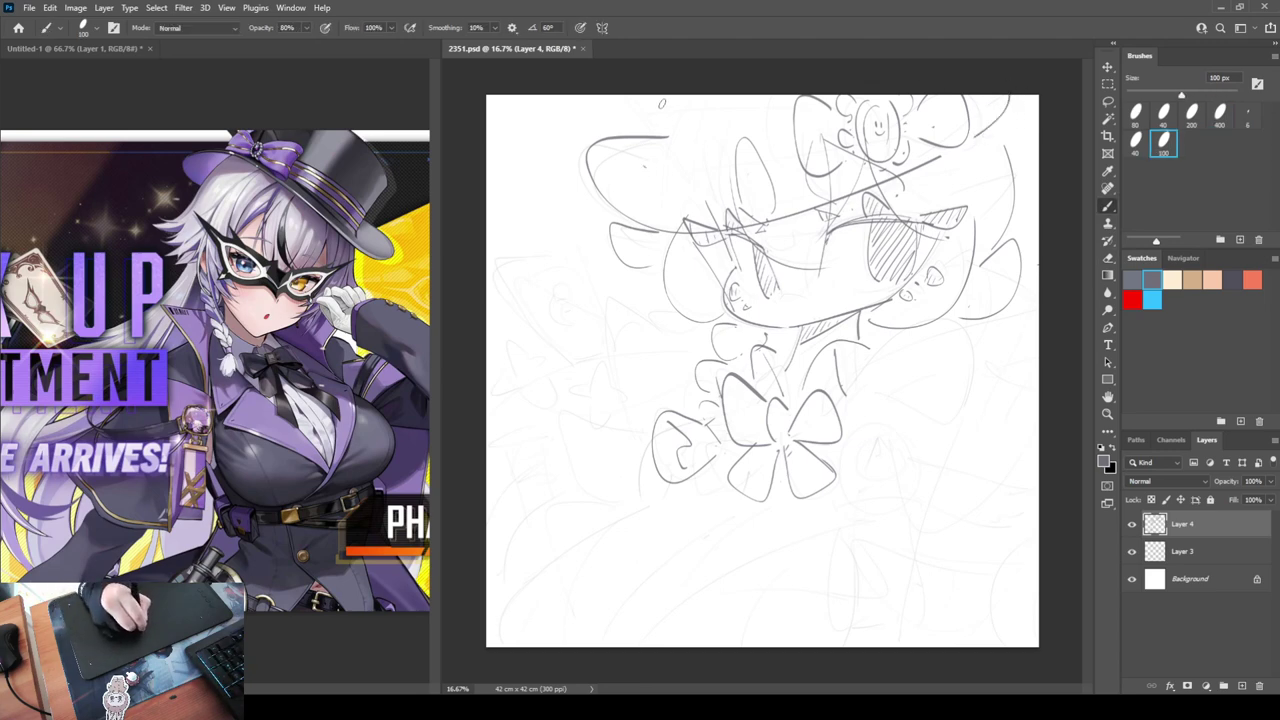
mouse_move(642, 96)
mouse_down()
mouse_move(684, 174)
mouse_move(808, 166)
mouse_up()
drag(668, 114, 788, 104)
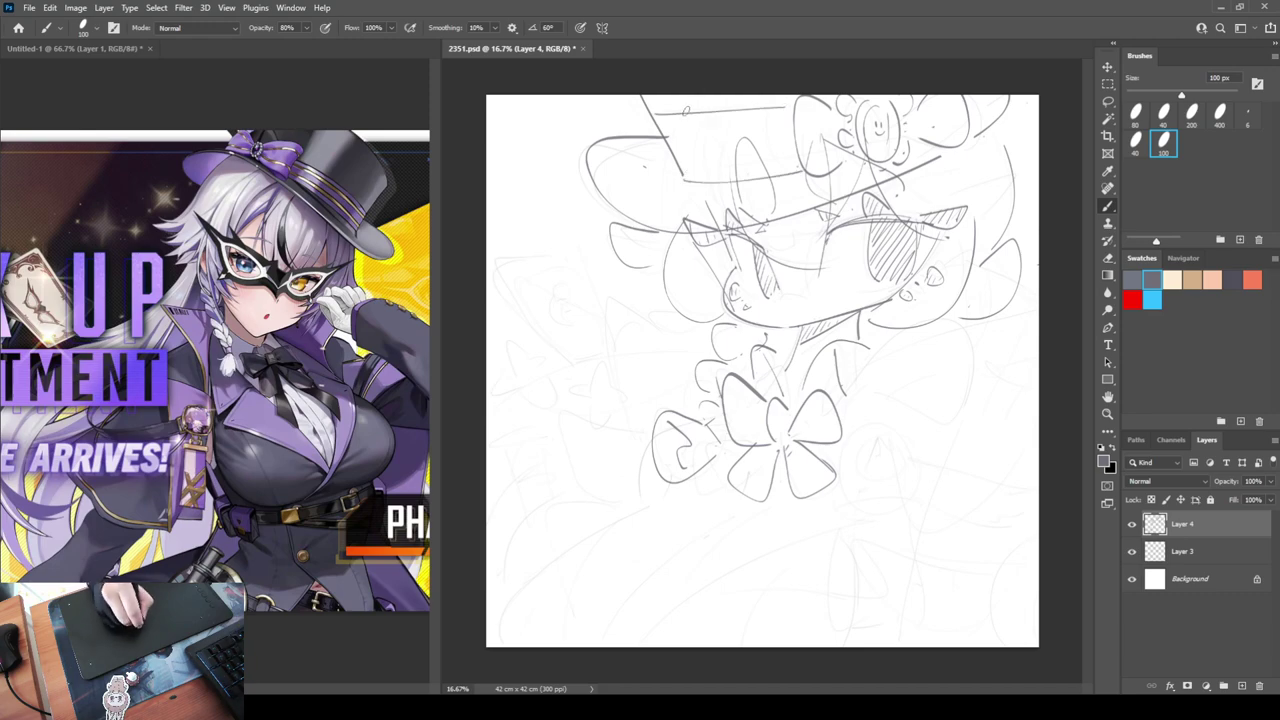
mouse_move(648, 104)
mouse_down()
mouse_move(688, 103)
mouse_move(796, 100)
mouse_up()
drag(688, 178, 806, 160)
mouse_move(692, 158)
mouse_down()
mouse_move(810, 142)
mouse_move(770, 137)
mouse_up()
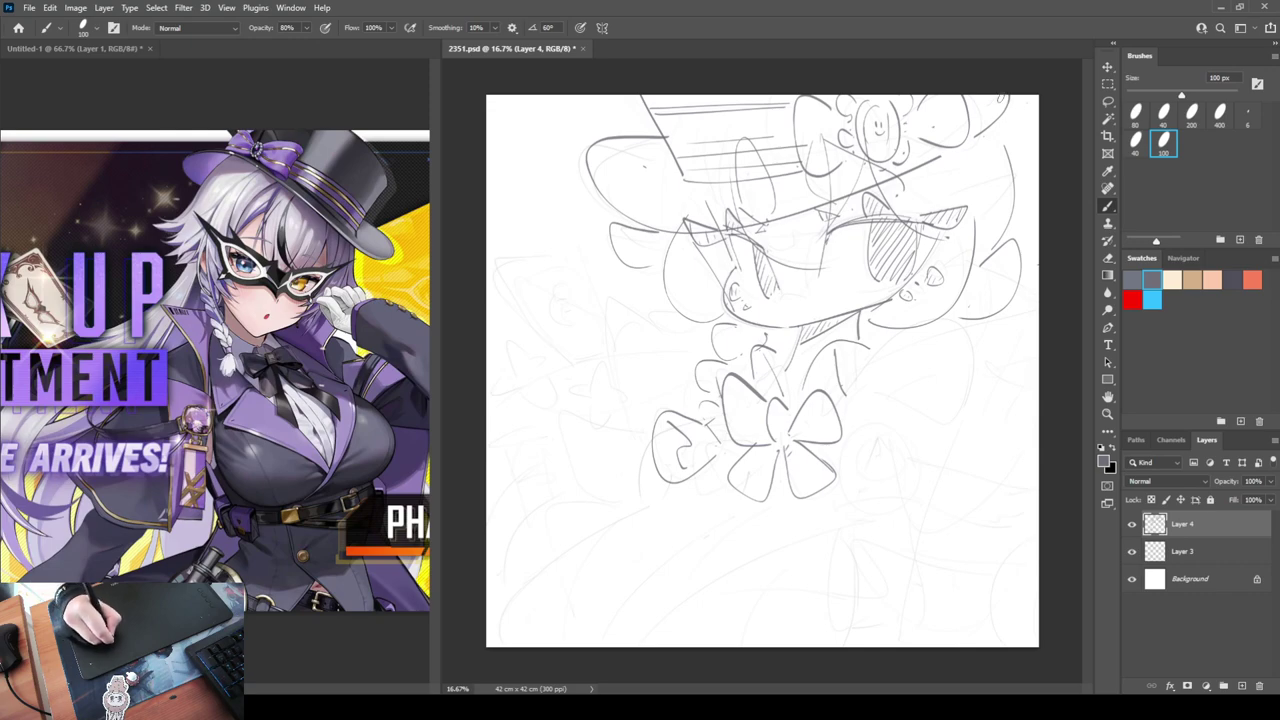
drag(1004, 96, 976, 128)
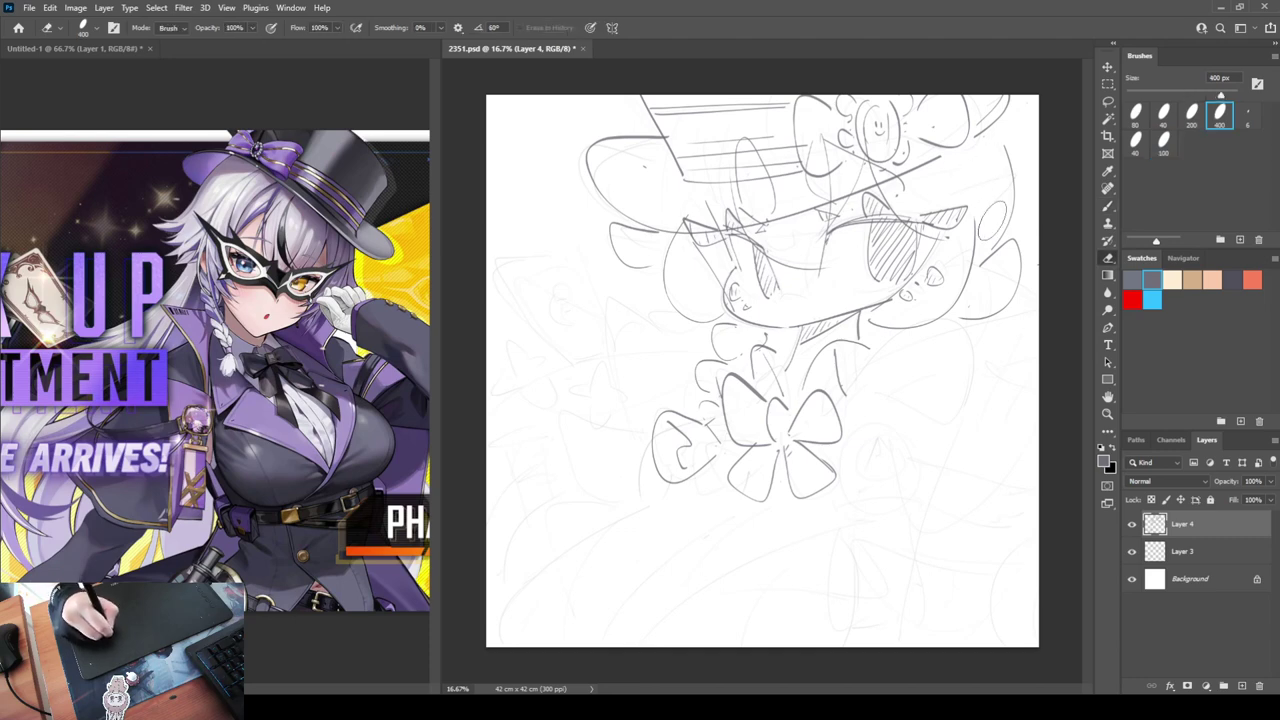
Rework the near-side hair lock under the brim and draw the long outer strand curving down the canvas edge, redoing it several times
drag(962, 146, 952, 212)
drag(1013, 123, 1024, 234)
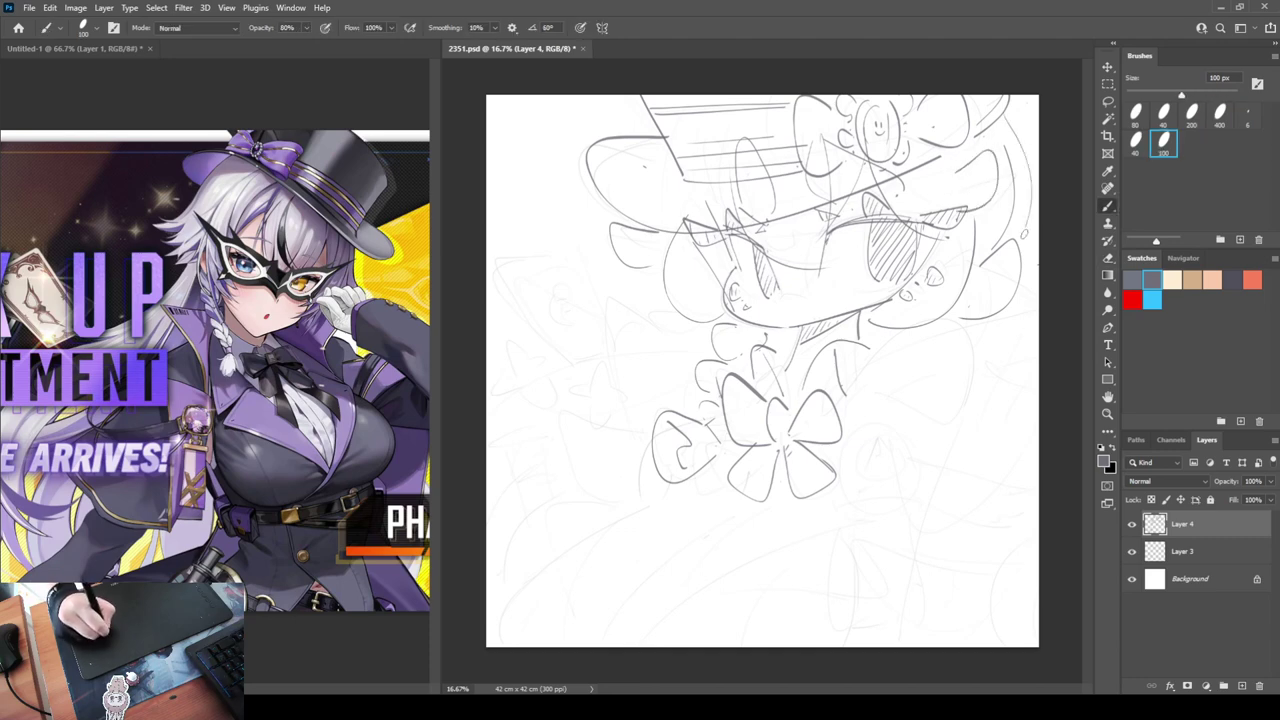
key(ctrl+z)
drag(1008, 128, 1037, 231)
key(ctrl+z)
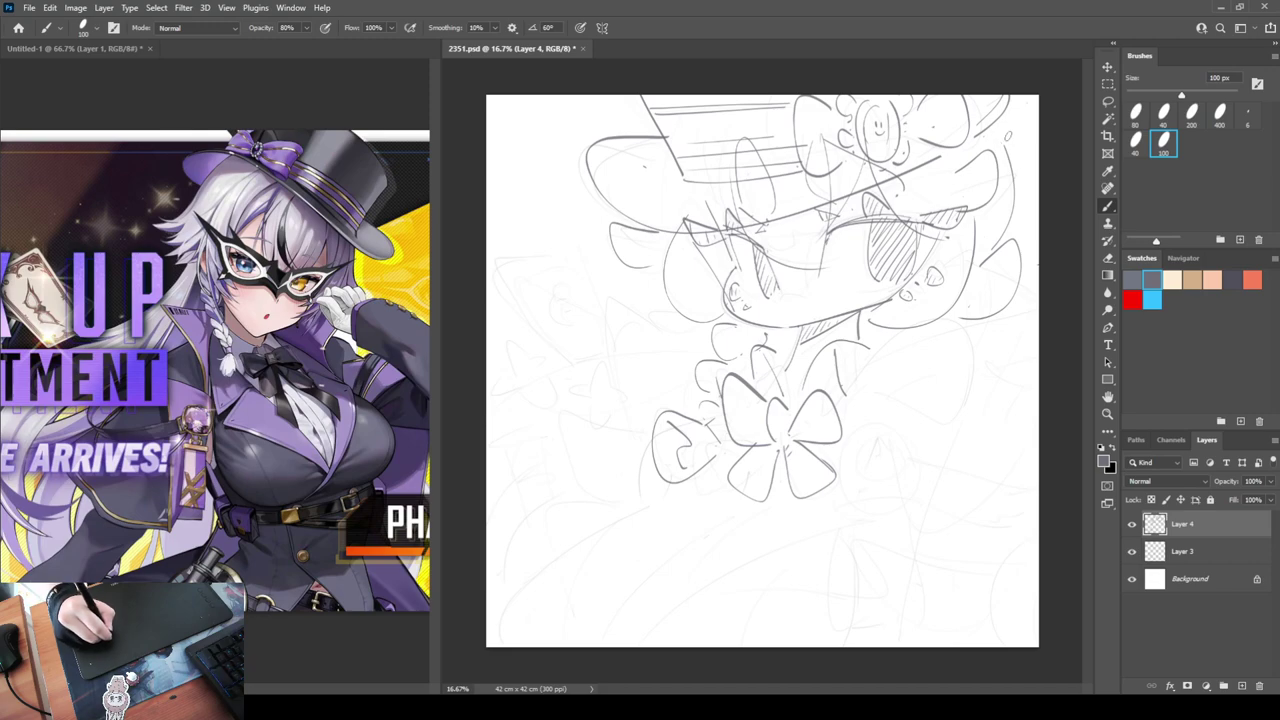
drag(1003, 120, 1040, 240)
key(ctrl+z)
drag(1004, 108, 1028, 238)
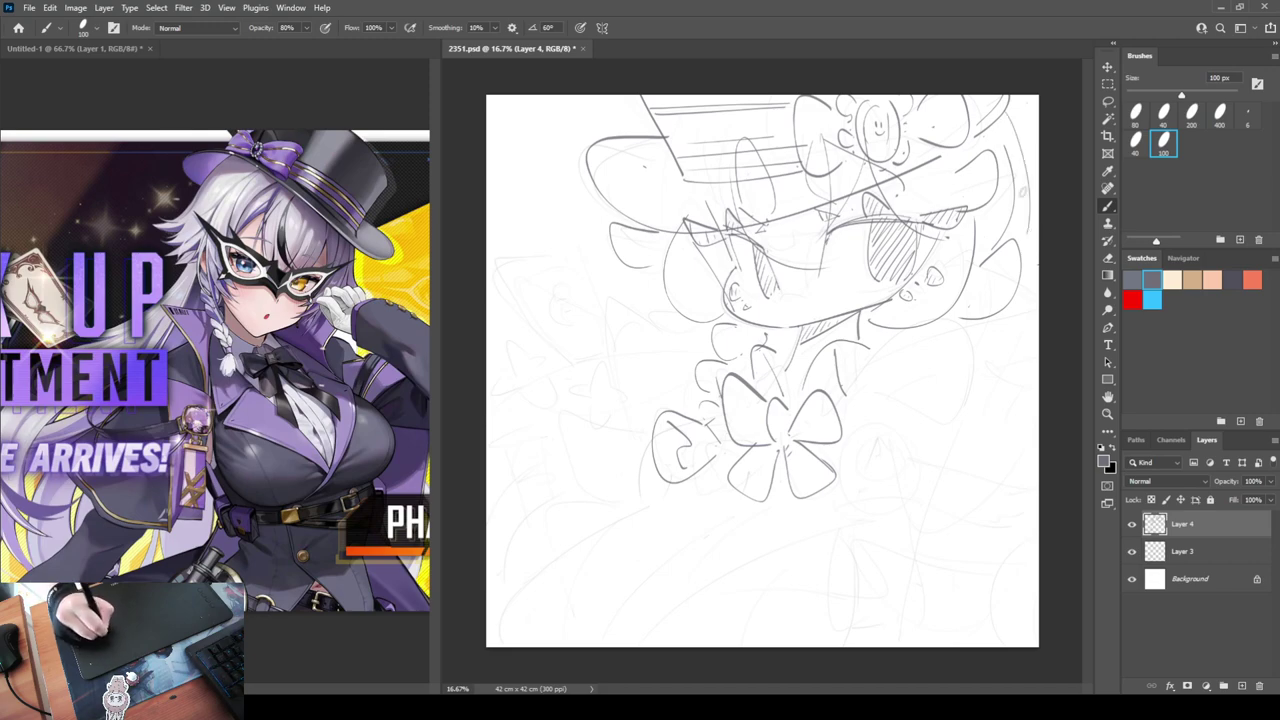
key(e)
drag(1016, 120, 1030, 218)
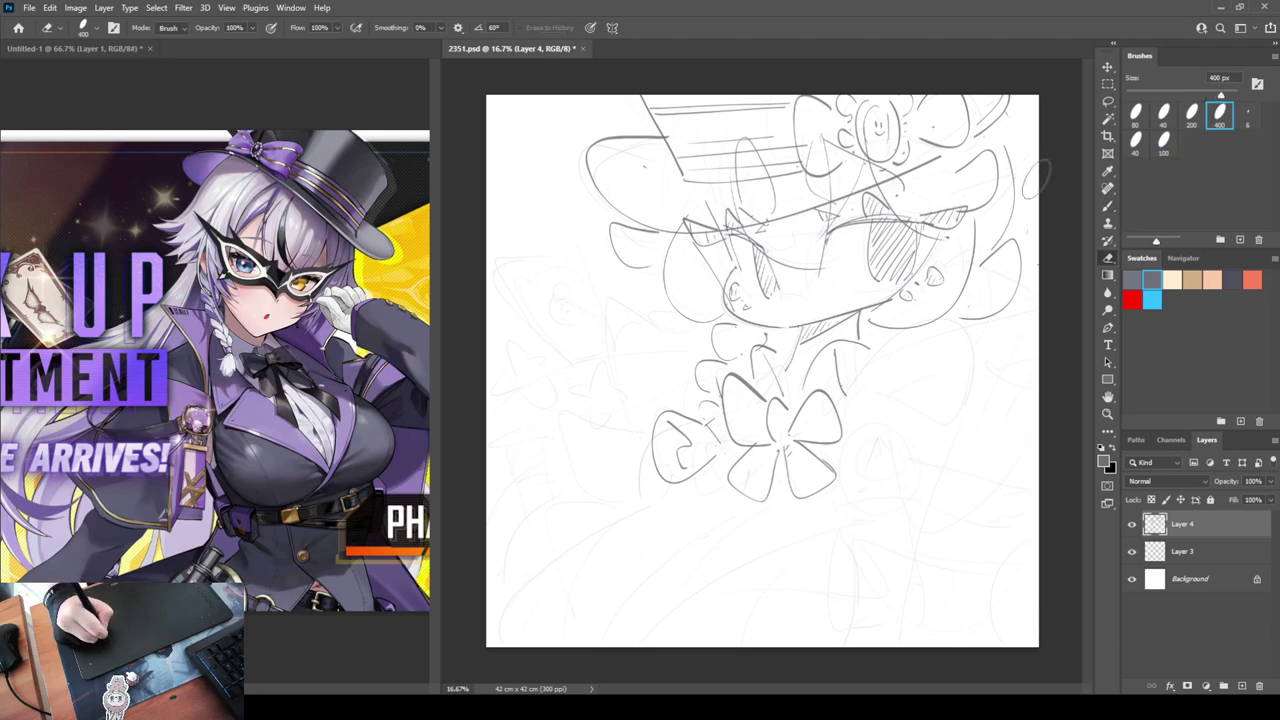
key(b)
drag(1004, 110, 1036, 236)
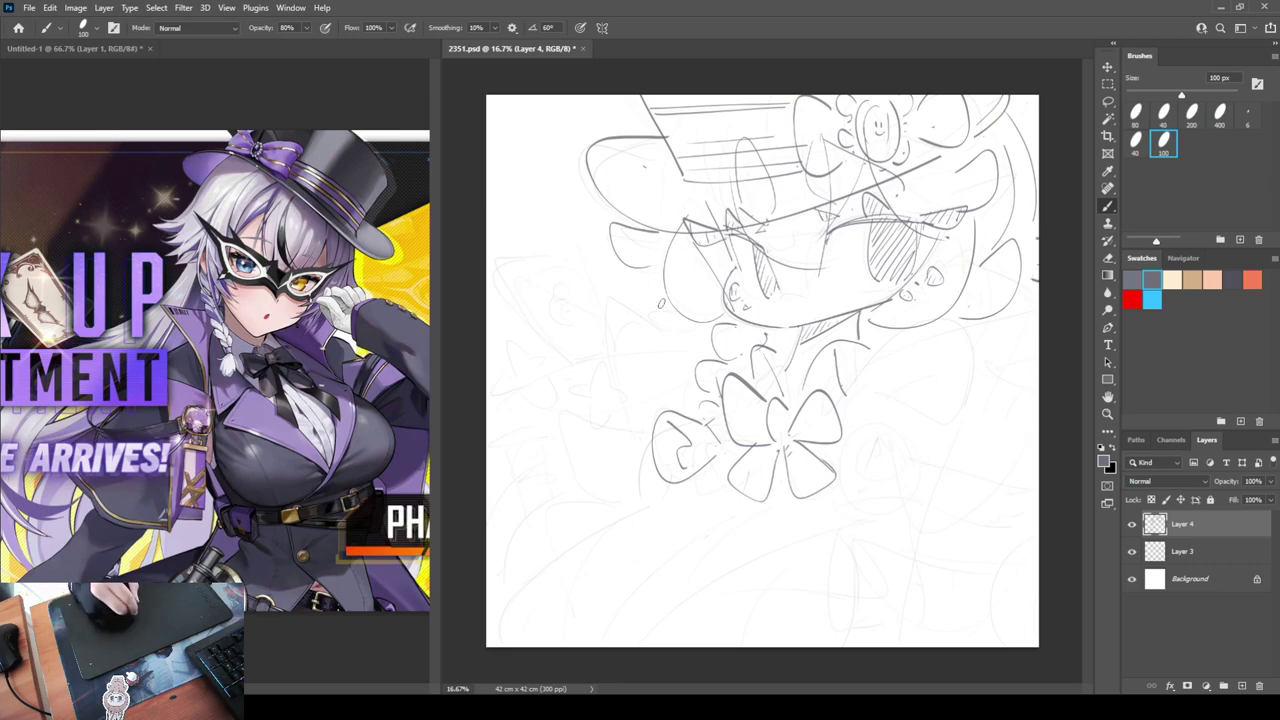
Draw the far-side coat collar beside the braid as a pointed flap, trimming and redoing its outer edge
drag(660, 302, 628, 300)
key(e)
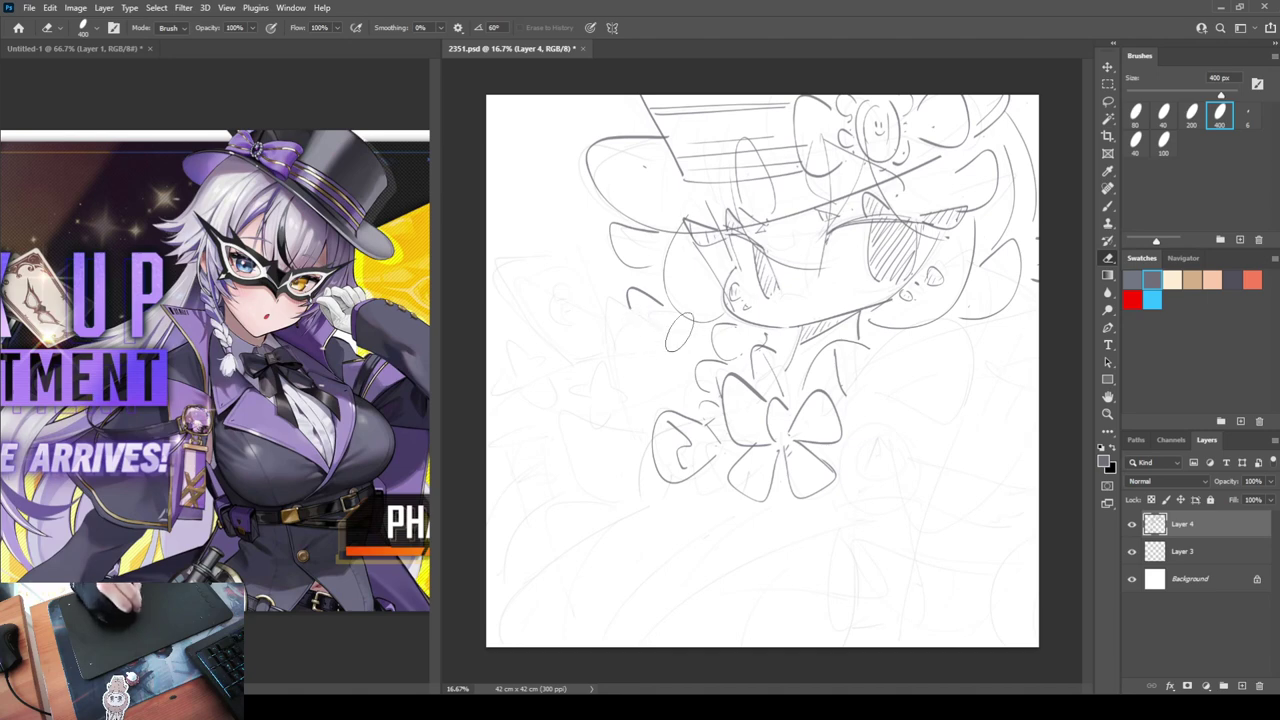
key(b)
mouse_move(684, 330)
mouse_down()
mouse_move(594, 305)
mouse_move(650, 381)
mouse_up()
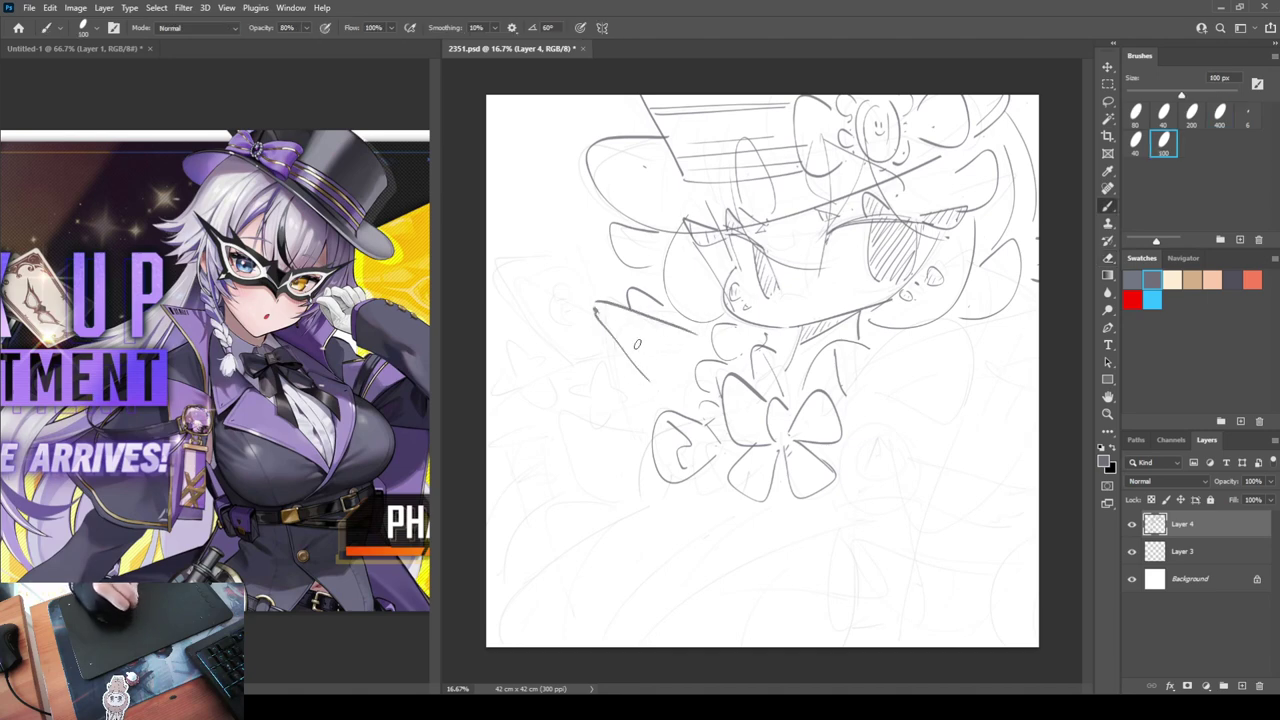
key(ctrl+z)
key(e)
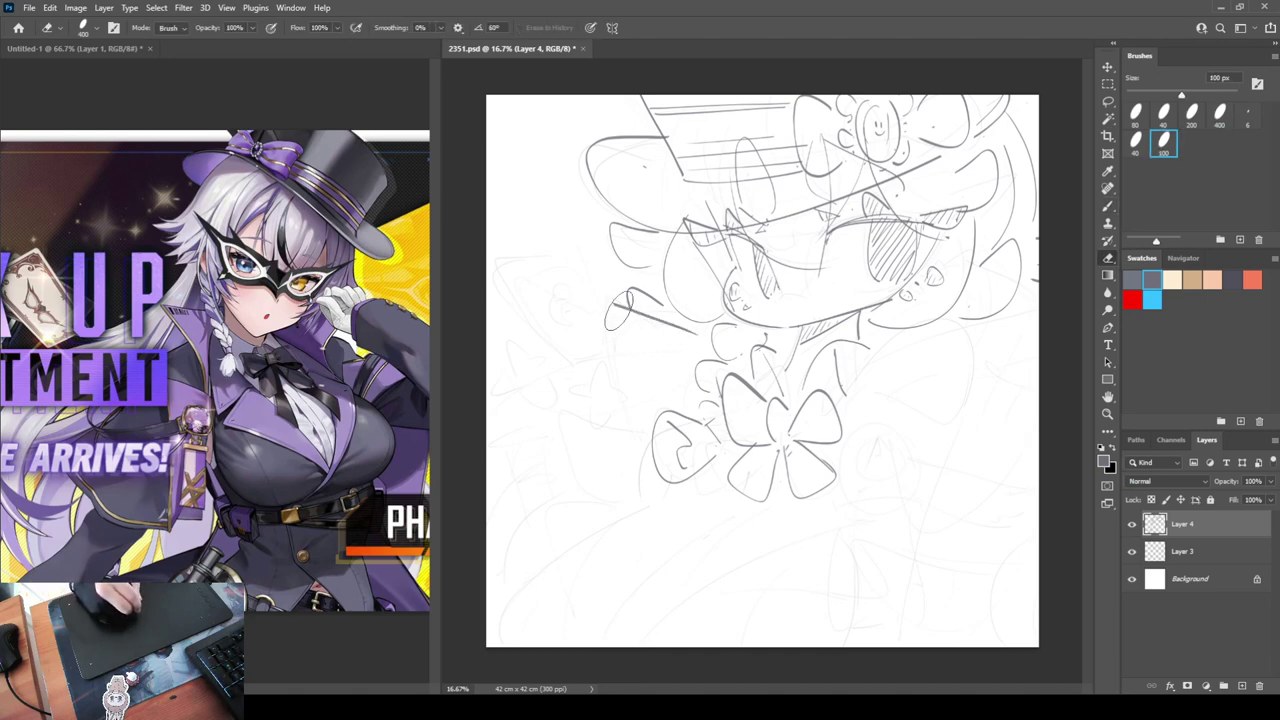
mouse_move(614, 314)
mouse_down()
mouse_move(670, 340)
mouse_move(614, 314)
mouse_move(654, 381)
mouse_up()
key(b)
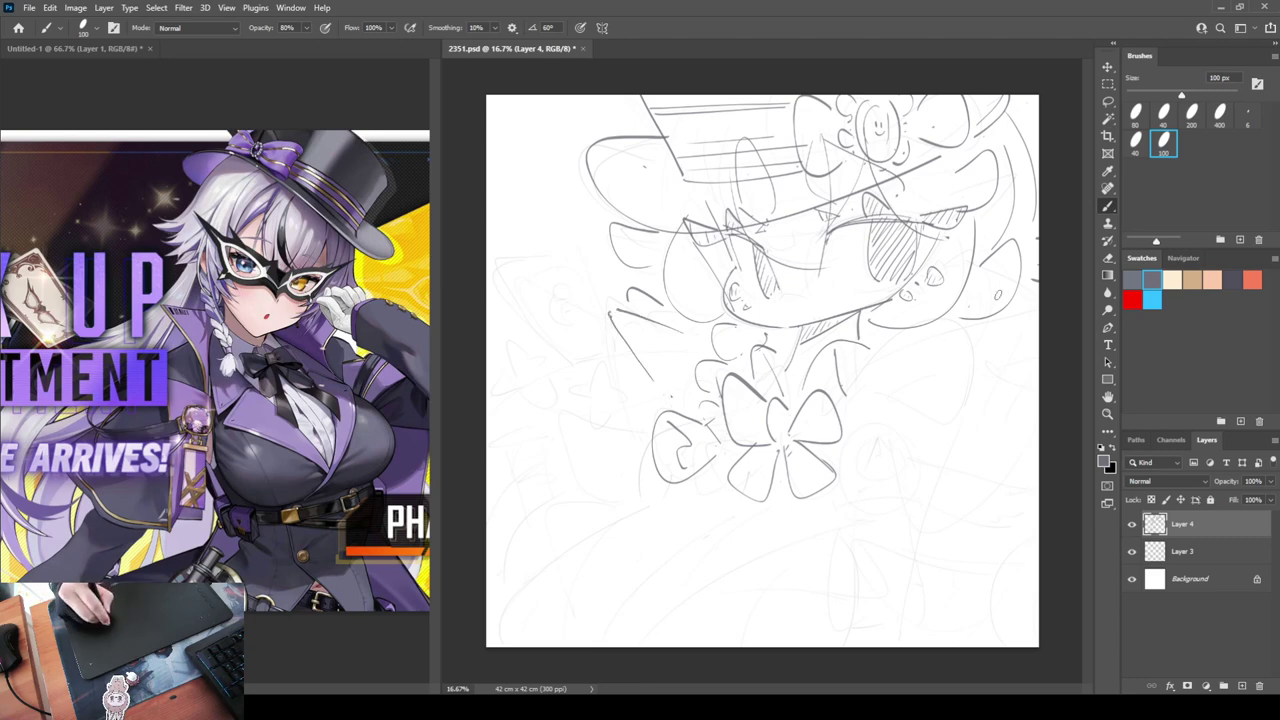
Draw the near-side collar with a doubled edge sweeping to the neck, and replace the far-side collar's corner and outer edge
mouse_move(984, 264)
mouse_down()
mouse_move(1040, 319)
mouse_move(904, 365)
mouse_move(855, 397)
mouse_up()
key(e)
drag(648, 372, 607, 301)
key(b)
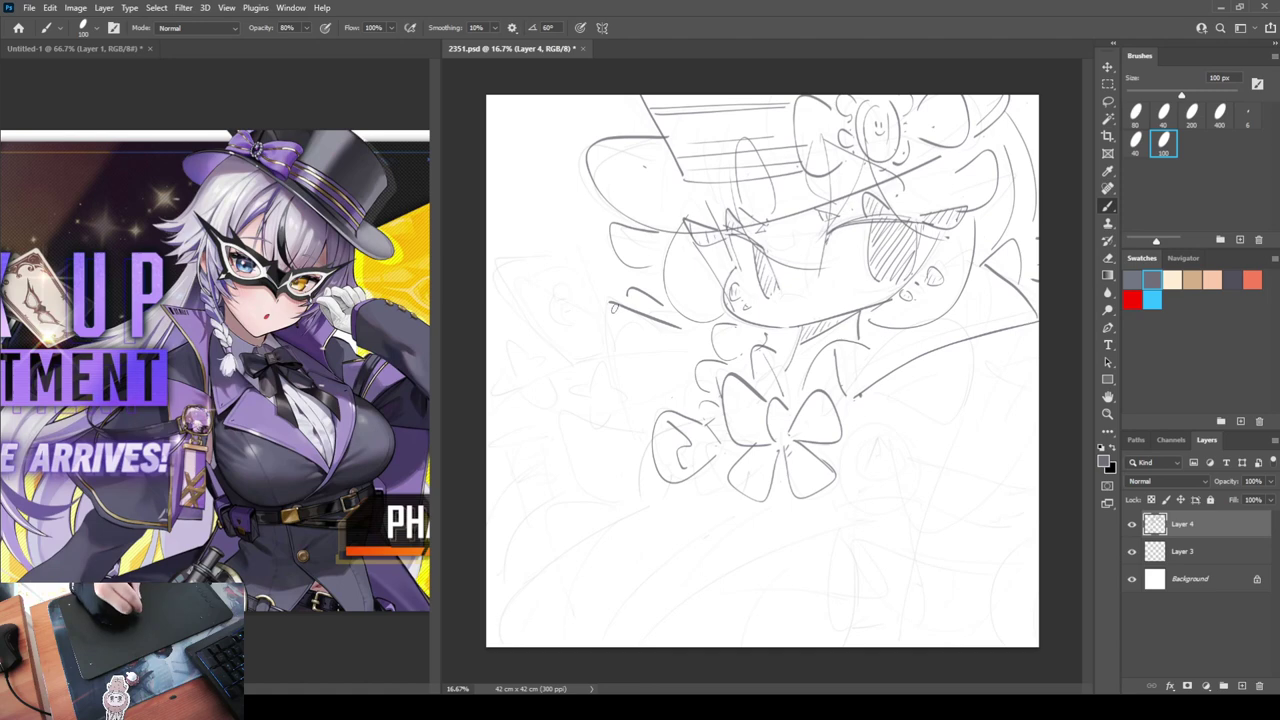
key(e)
click(606, 308)
key(b)
drag(600, 303, 612, 345)
drag(632, 374, 643, 414)
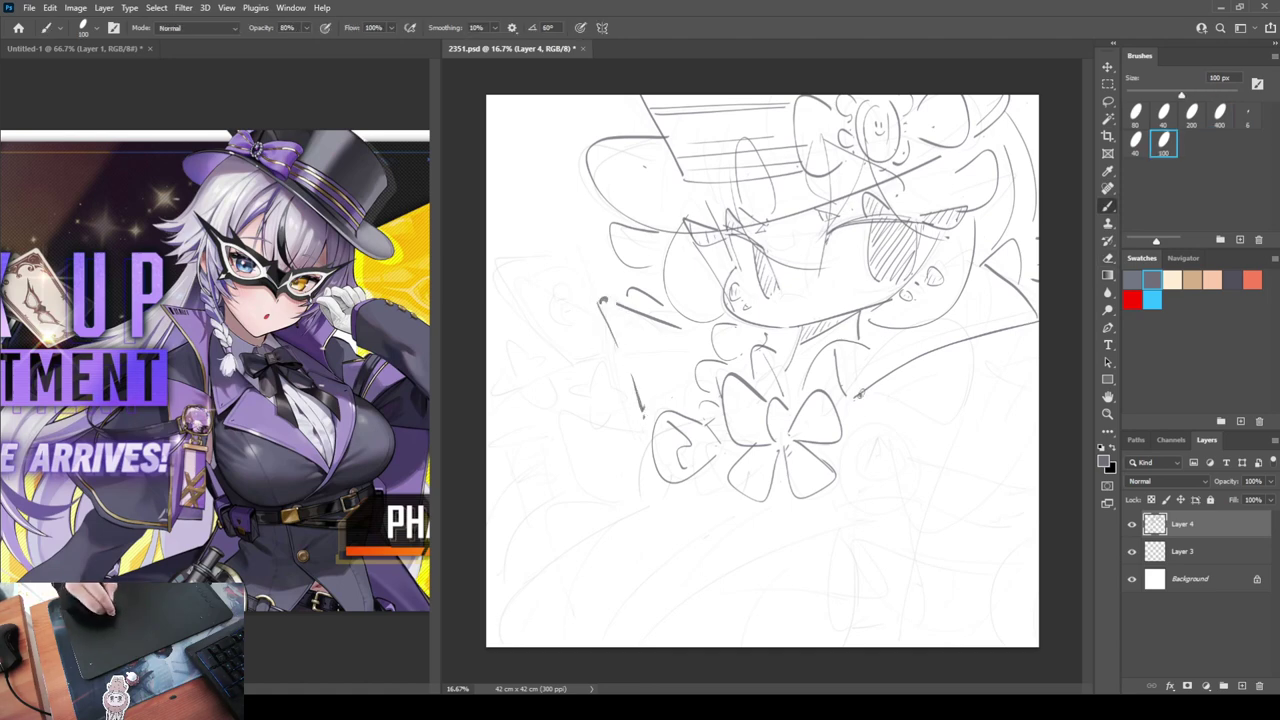
mouse_move(843, 402)
mouse_down()
mouse_move(907, 352)
mouse_move(1028, 312)
mouse_move(1010, 290)
mouse_up()
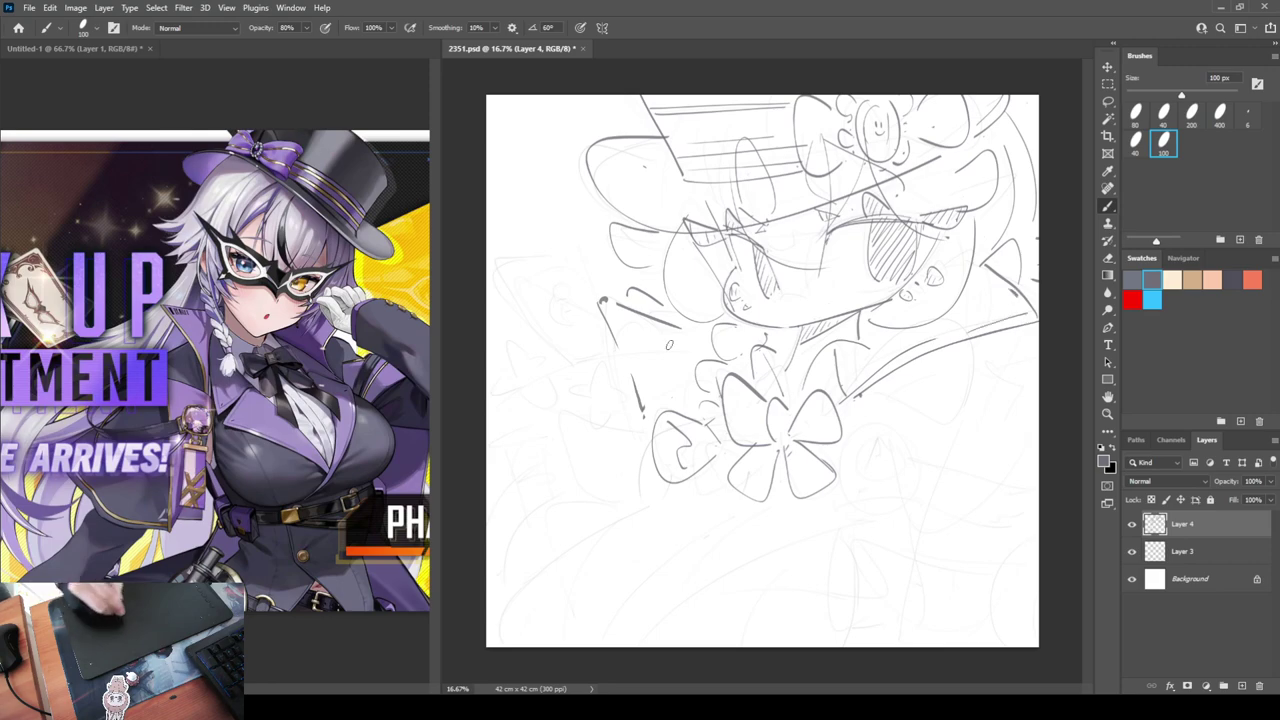
Redo the far-side collar's outer edge as a longer line running down towards the braid's rounded end, and add its inner edge
drag(646, 416, 626, 334)
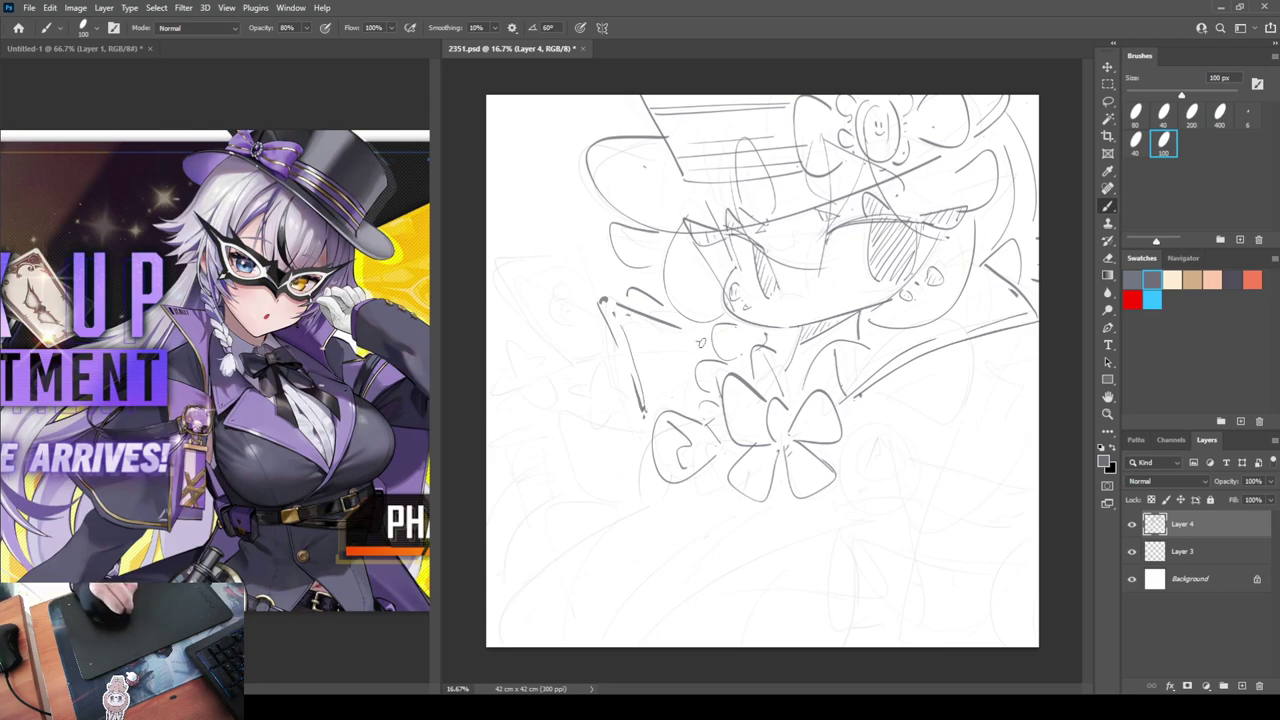
key(ctrl+z)
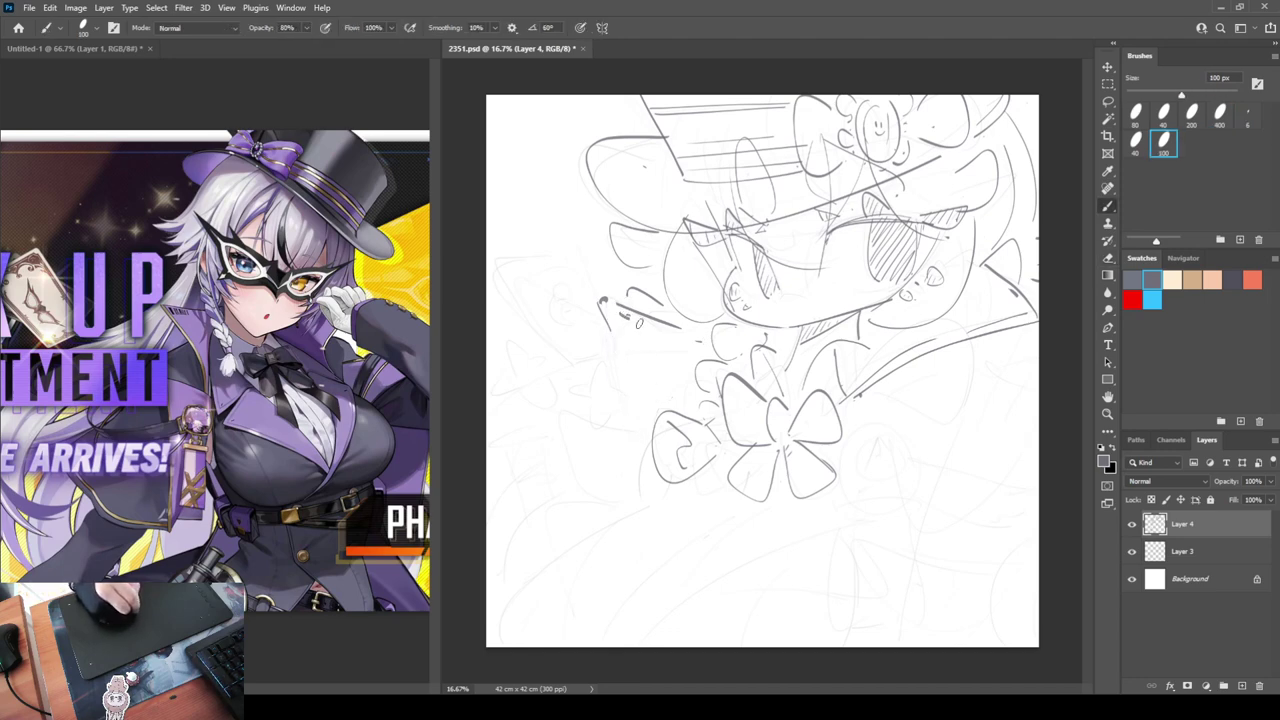
drag(622, 345, 638, 432)
drag(603, 302, 643, 426)
drag(636, 315, 664, 328)
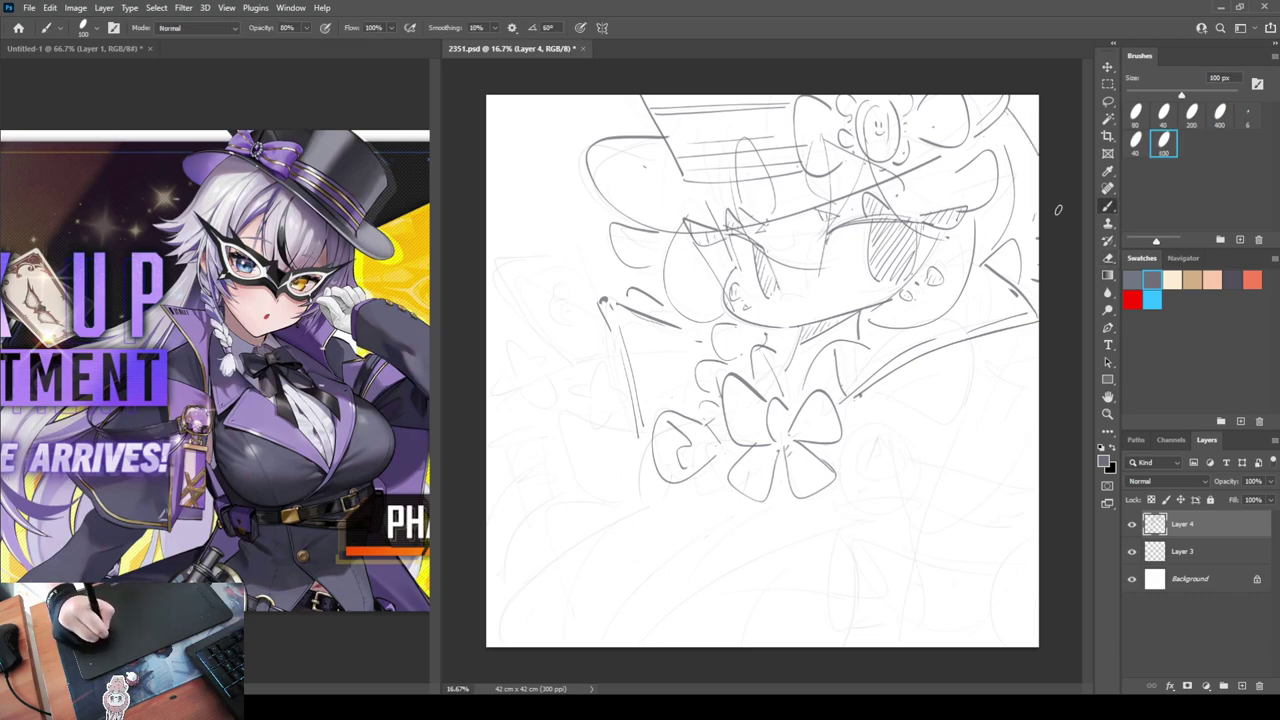
Replace the near-side outer hair strand with a fresh curve from the hat brim down along the canvas edge
key(ctrl+shift+h)
key(ctrl+shift+h)
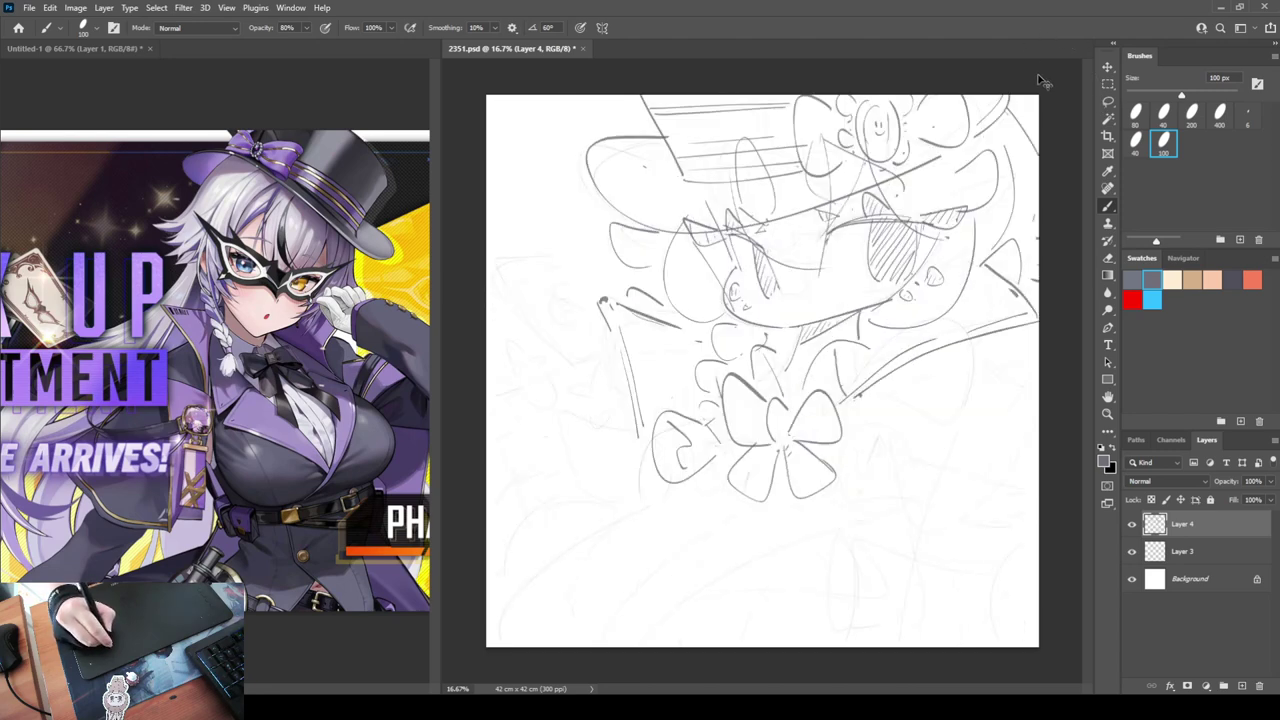
key(h)
key(h)
key(e)
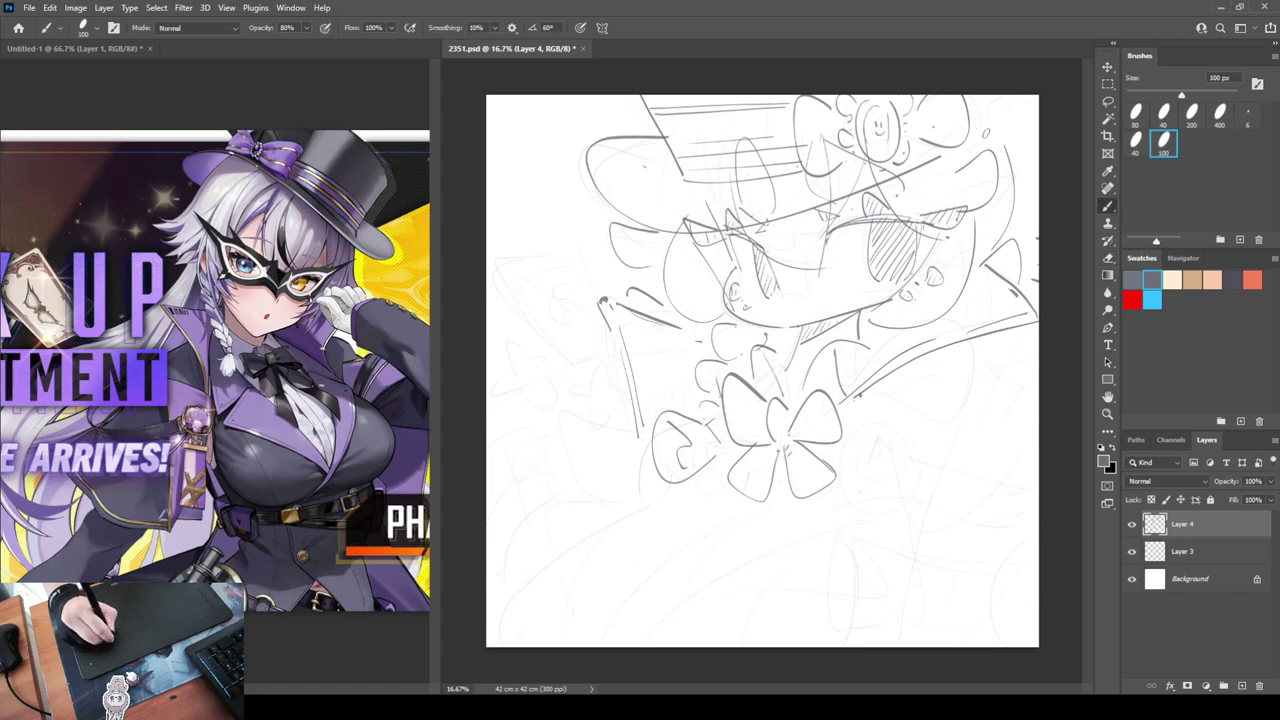
key(b)
drag(1007, 133, 1024, 233)
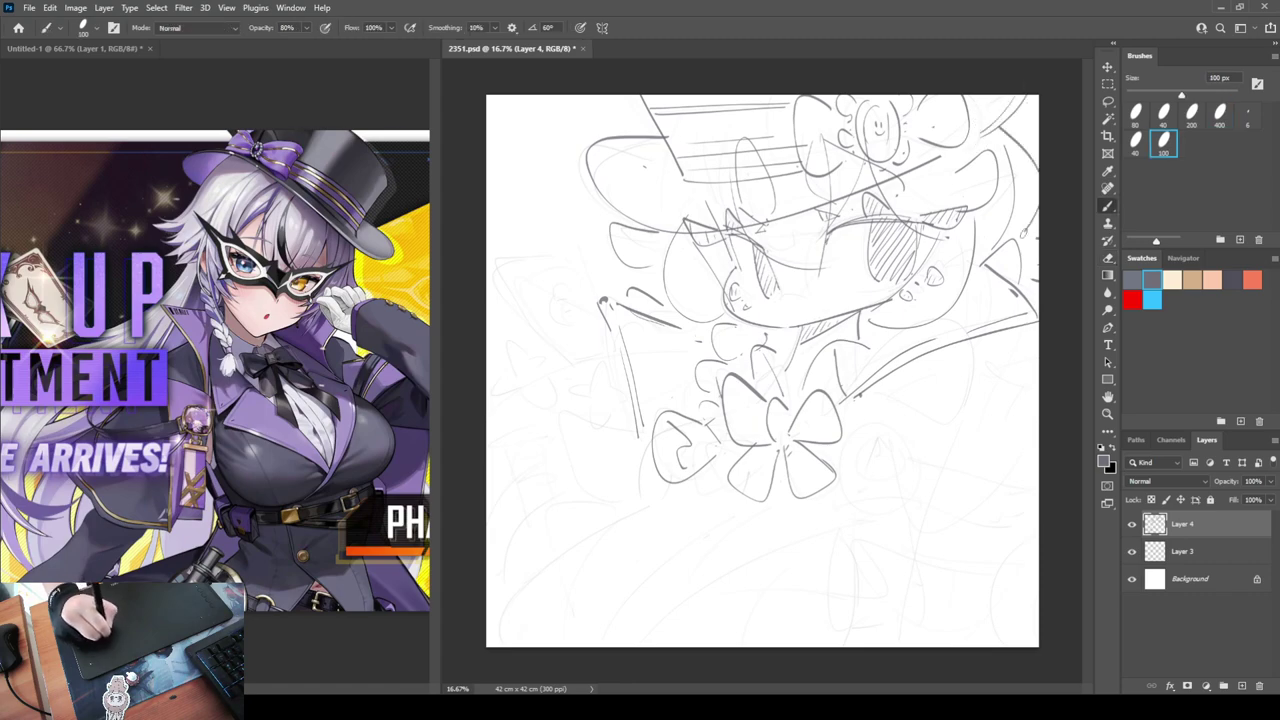
key(ctrl+z)
drag(1008, 105, 1026, 228)
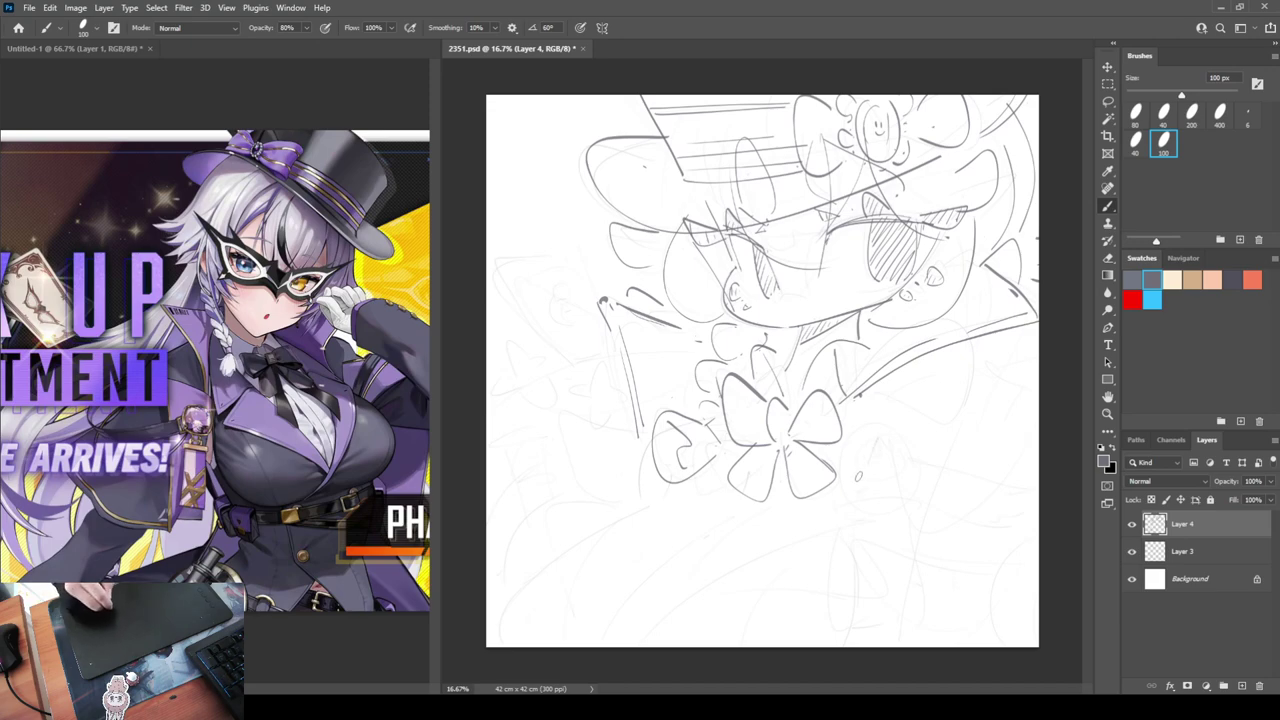
Draw the long torso and coat contours below the bow tie, with two sweeping far-side curves and one near-side line to the canvas bottom
drag(872, 447, 860, 492)
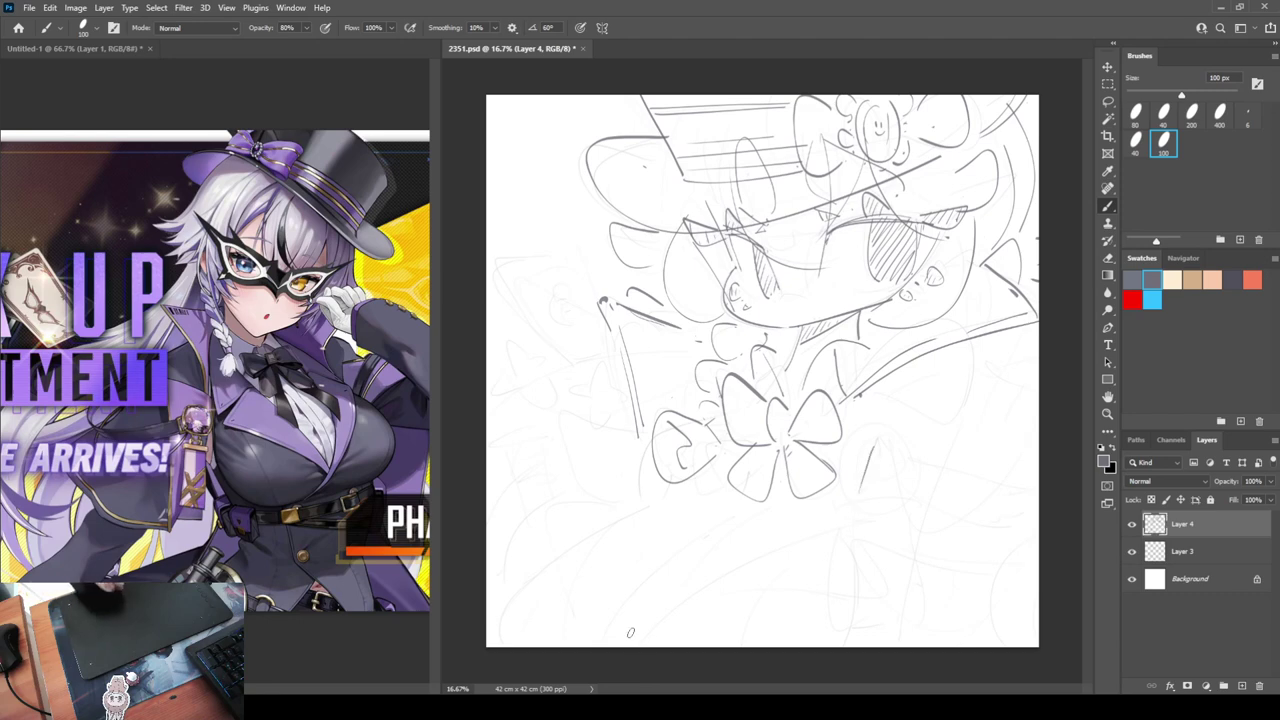
drag(603, 647, 697, 532)
key(e)
drag(875, 445, 845, 645)
key(b)
key(e)
key(b)
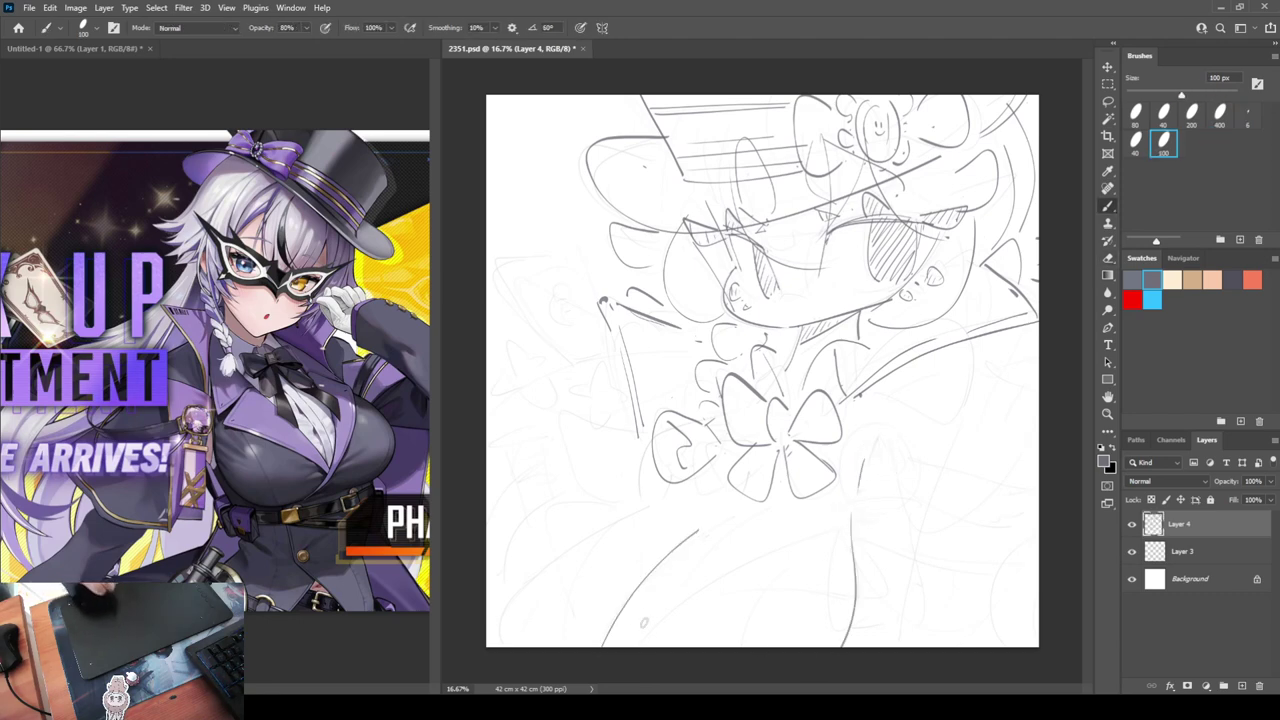
drag(488, 642, 630, 512)
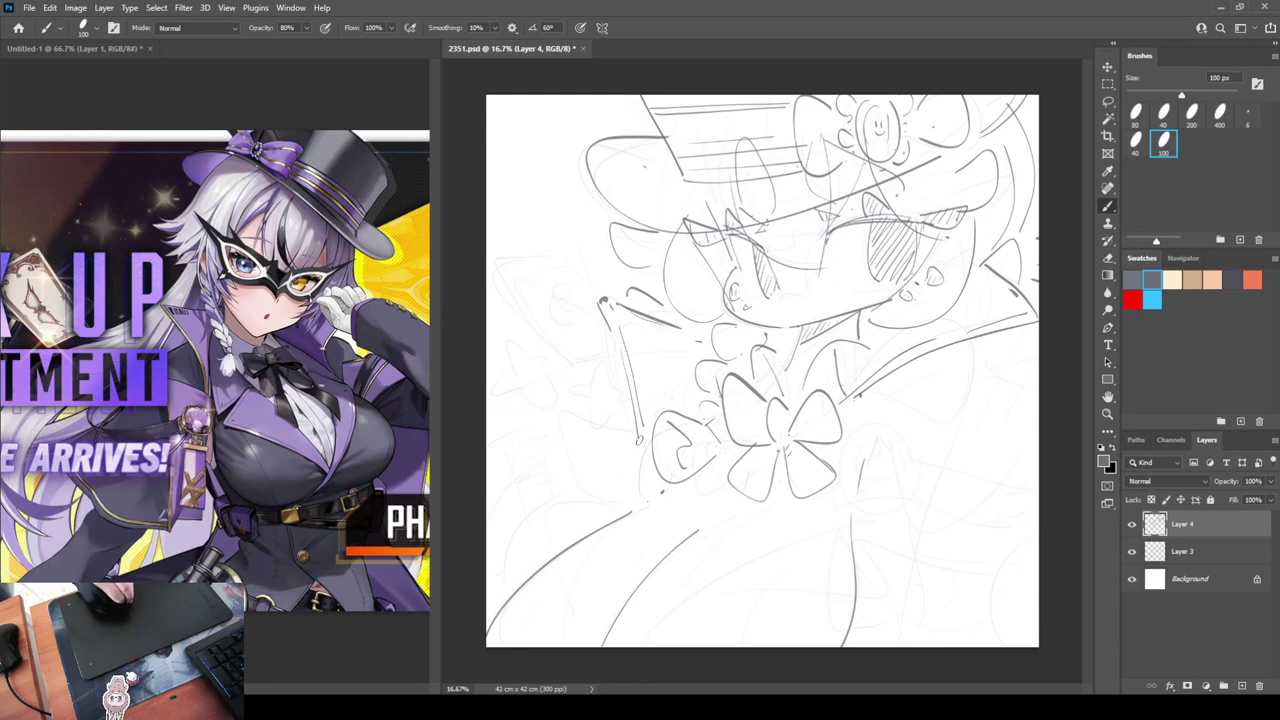
Draw the angular folded shapes beside the braid's rounded end, above the outer far-side coat curve
drag(634, 427, 578, 409)
drag(590, 478, 643, 490)
mouse_move(566, 443)
mouse_down()
mouse_move(515, 482)
mouse_move(538, 526)
mouse_up()
drag(524, 484, 555, 513)
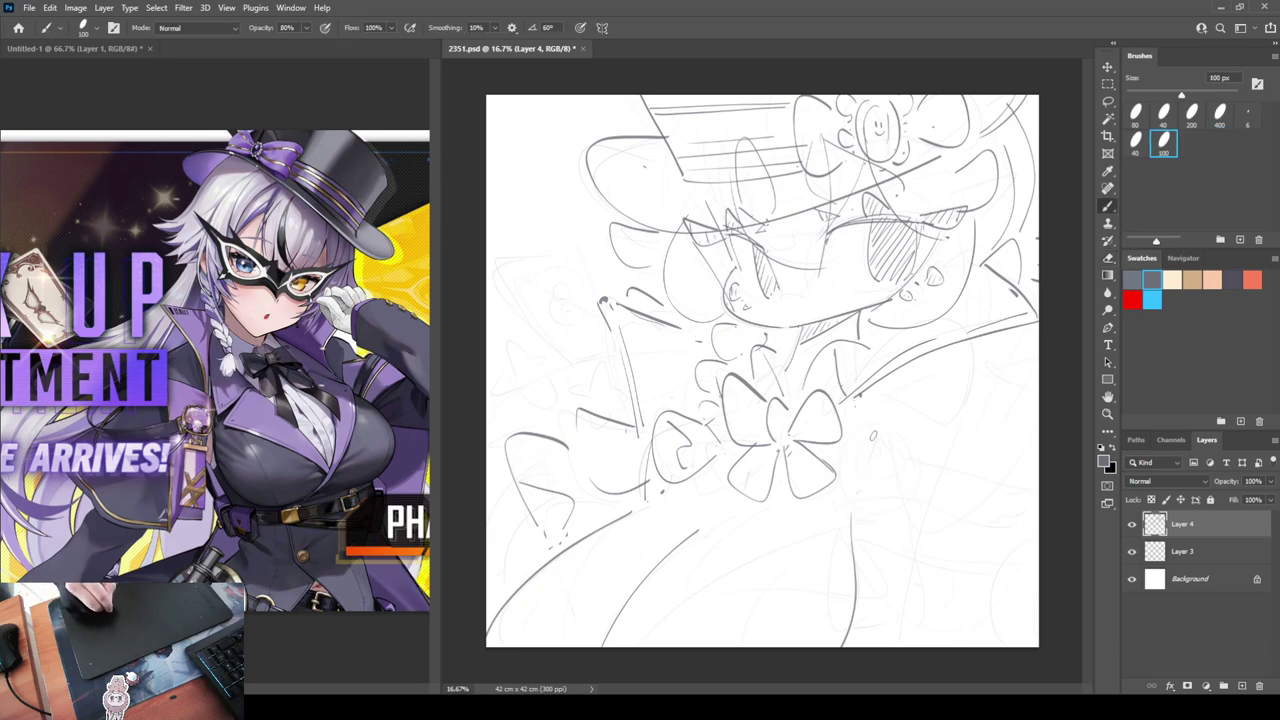
Draw the round double-ringed brooch beside the bow tie and the rectangular tag hanging below it, cleaning up the tag's edge
mouse_move(873, 436)
mouse_down()
mouse_move(864, 506)
mouse_move(884, 428)
mouse_move(850, 490)
mouse_move(884, 434)
mouse_move(906, 484)
mouse_up()
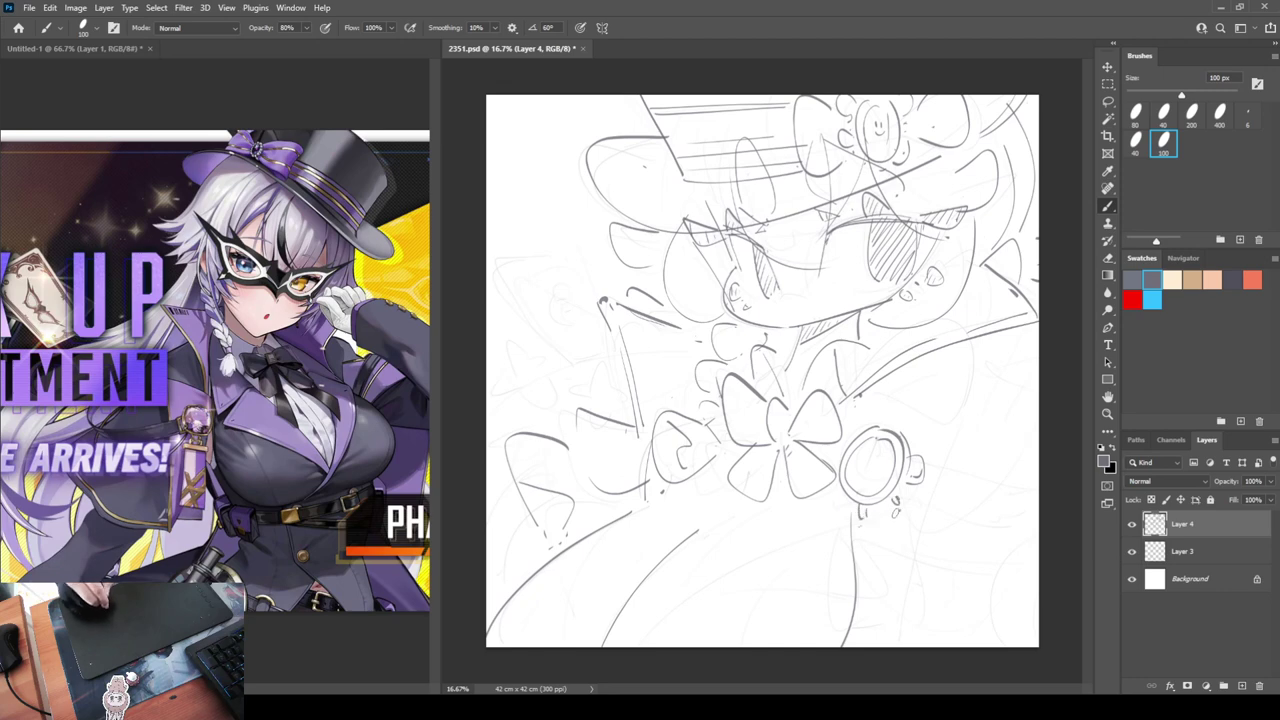
drag(856, 520, 912, 508)
drag(882, 524, 910, 598)
key(e)
mouse_move(911, 514)
mouse_down()
mouse_move(933, 575)
mouse_move(895, 613)
mouse_move(929, 592)
mouse_up()
key(b)
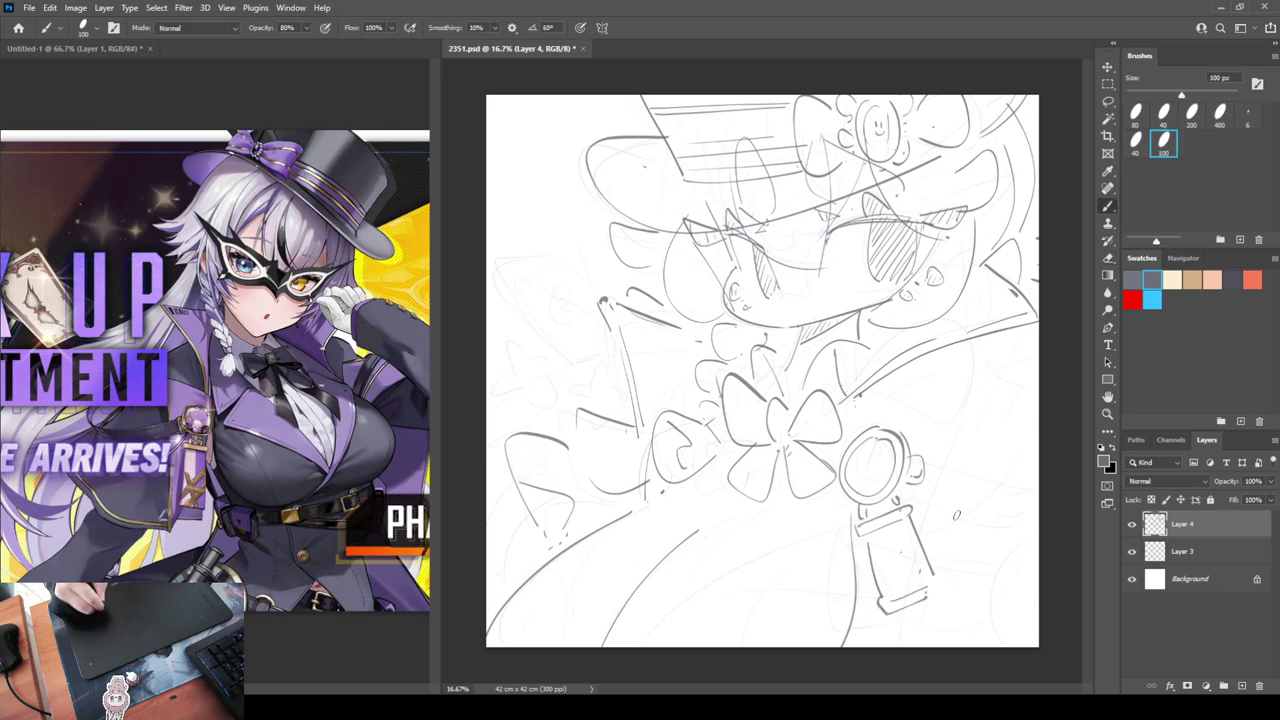
Draw the horizontal strap from the brooch to the near-side canvas edge, with a narrow vertical loop across it
drag(930, 466, 1036, 478)
drag(920, 508, 1022, 522)
mouse_move(995, 478)
mouse_down()
mouse_move(992, 532)
mouse_move(1012, 508)
mouse_move(1010, 528)
mouse_up()
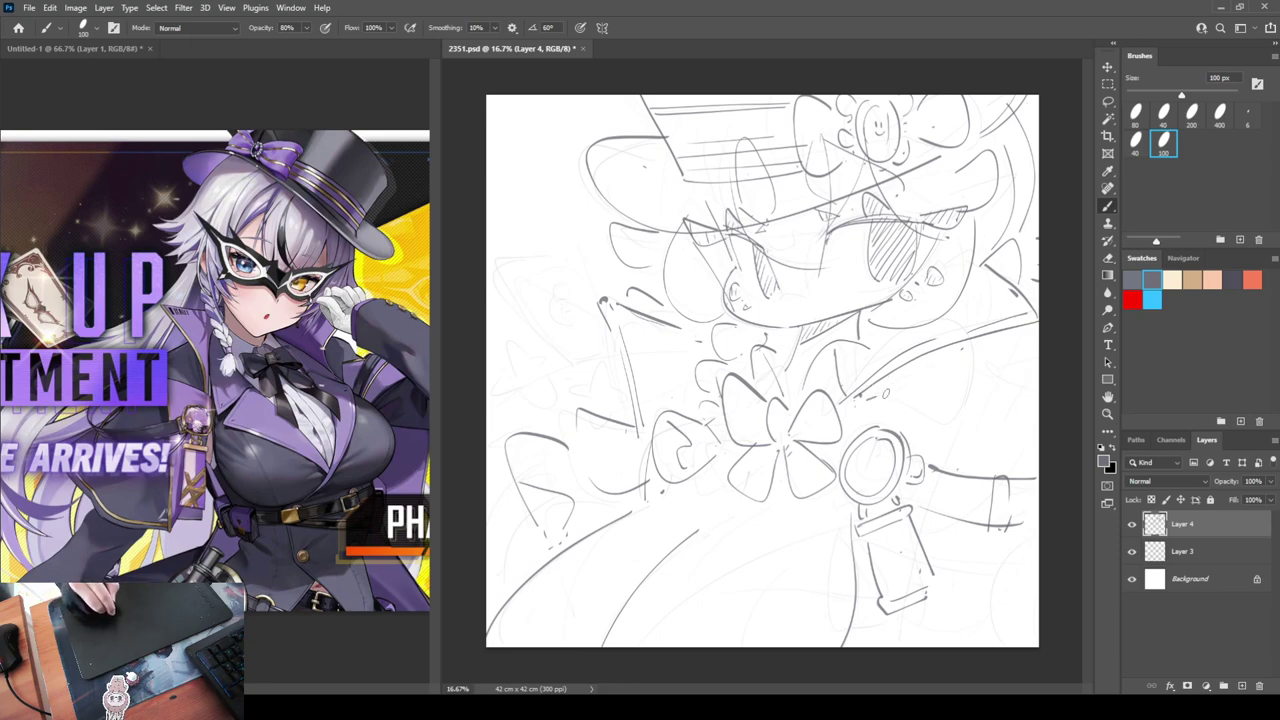
Draw the near-side shoulder and sleeve folds around the strap, the curves in the lower canvas corner, and a curved shape crossing the tag's bottom
mouse_move(878, 398)
mouse_down()
mouse_move(984, 378)
mouse_move(1024, 454)
mouse_up()
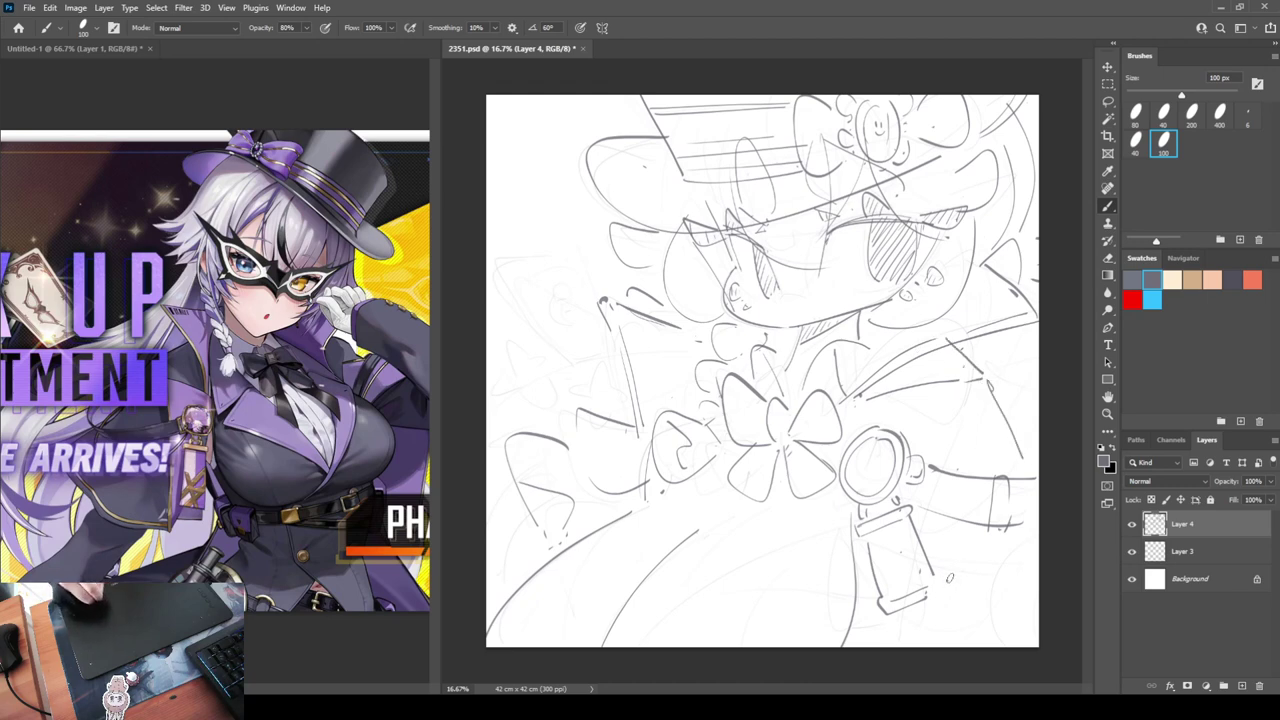
drag(942, 578, 1037, 557)
key(e)
mouse_move(988, 382)
mouse_down()
mouse_move(999, 411)
mouse_move(1039, 438)
mouse_up()
key(b)
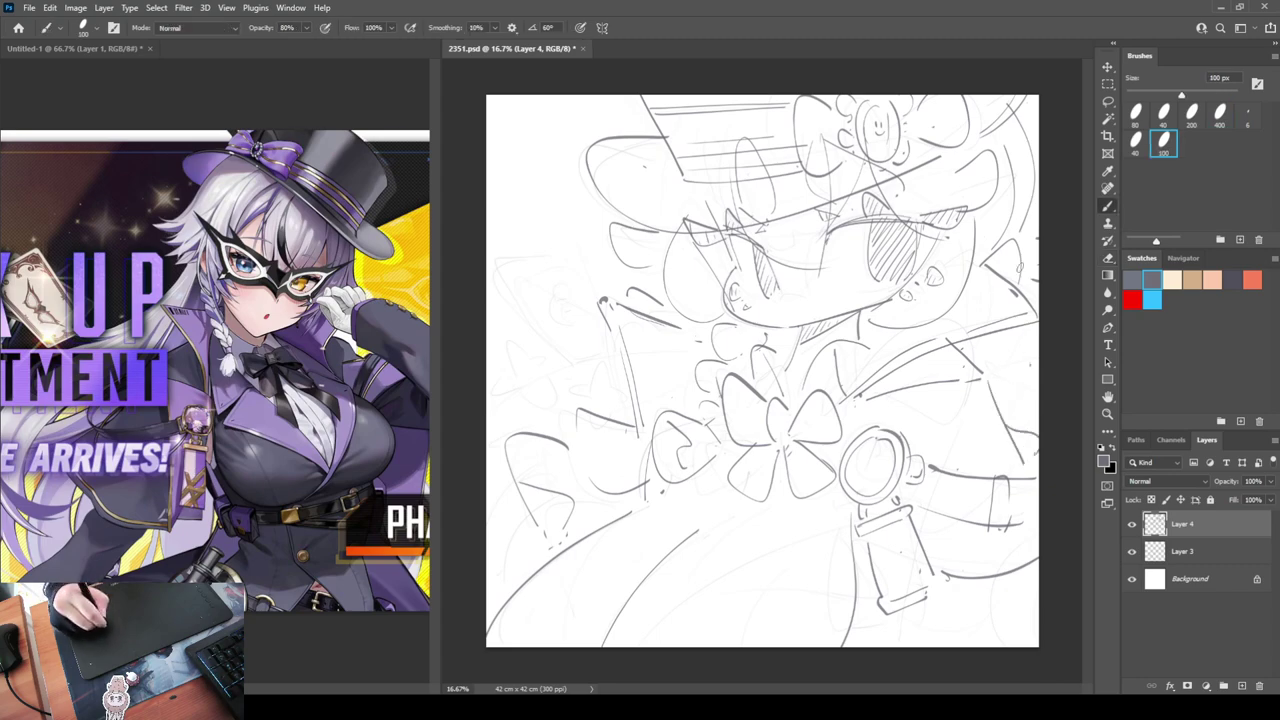
mouse_move(1008, 328)
mouse_down()
mouse_move(1039, 408)
mouse_move(1039, 360)
mouse_up()
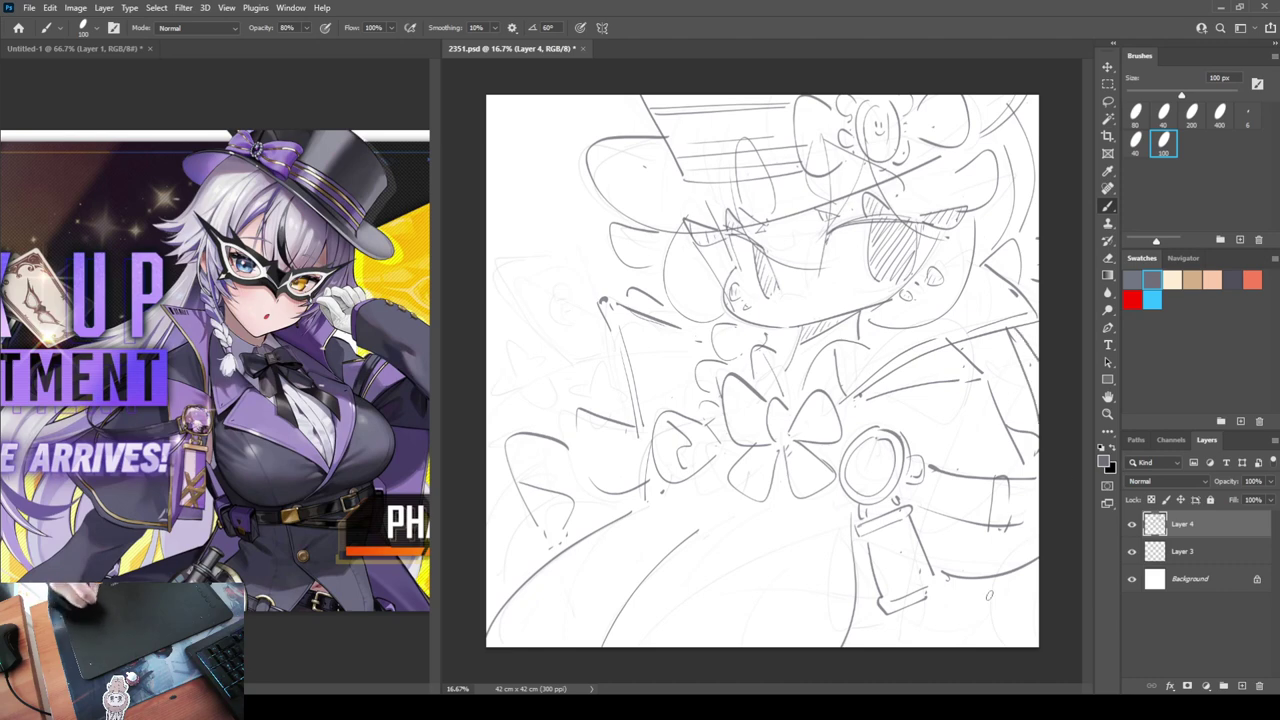
mouse_move(1040, 544)
mouse_down()
mouse_move(926, 646)
mouse_move(1036, 568)
mouse_up()
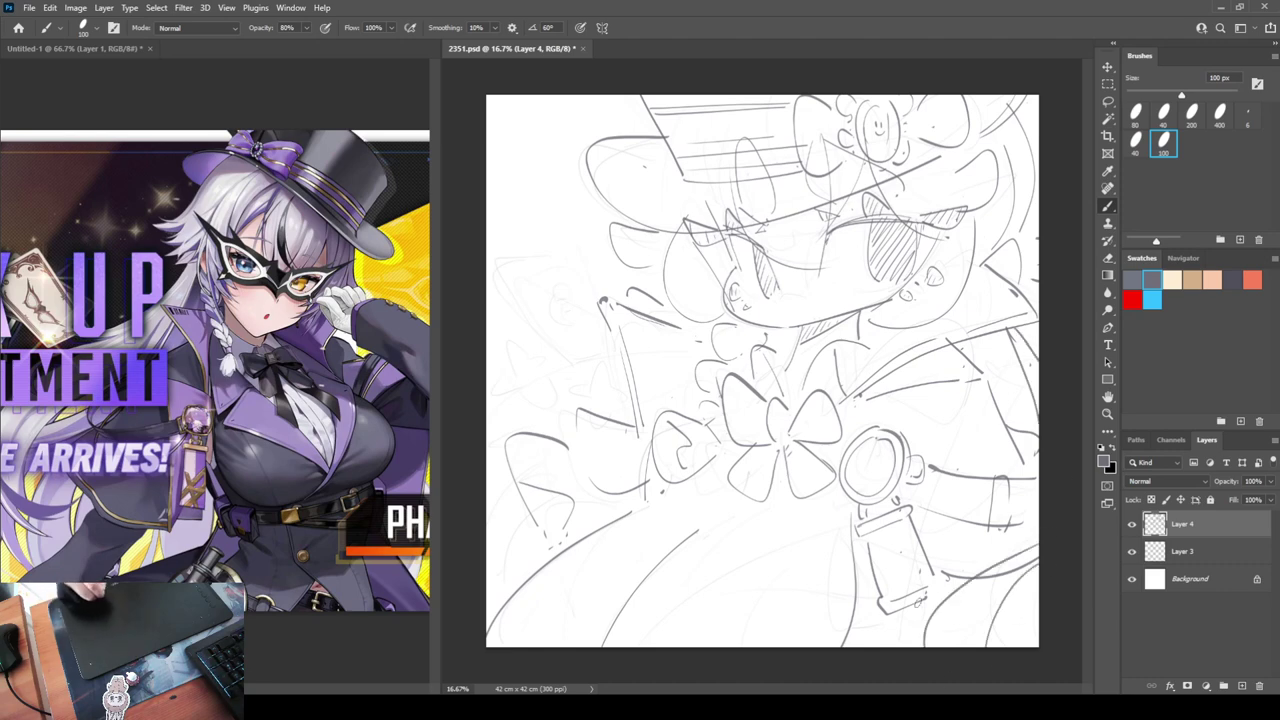
mouse_move(909, 613)
mouse_down()
mouse_move(807, 578)
mouse_move(854, 646)
mouse_up()
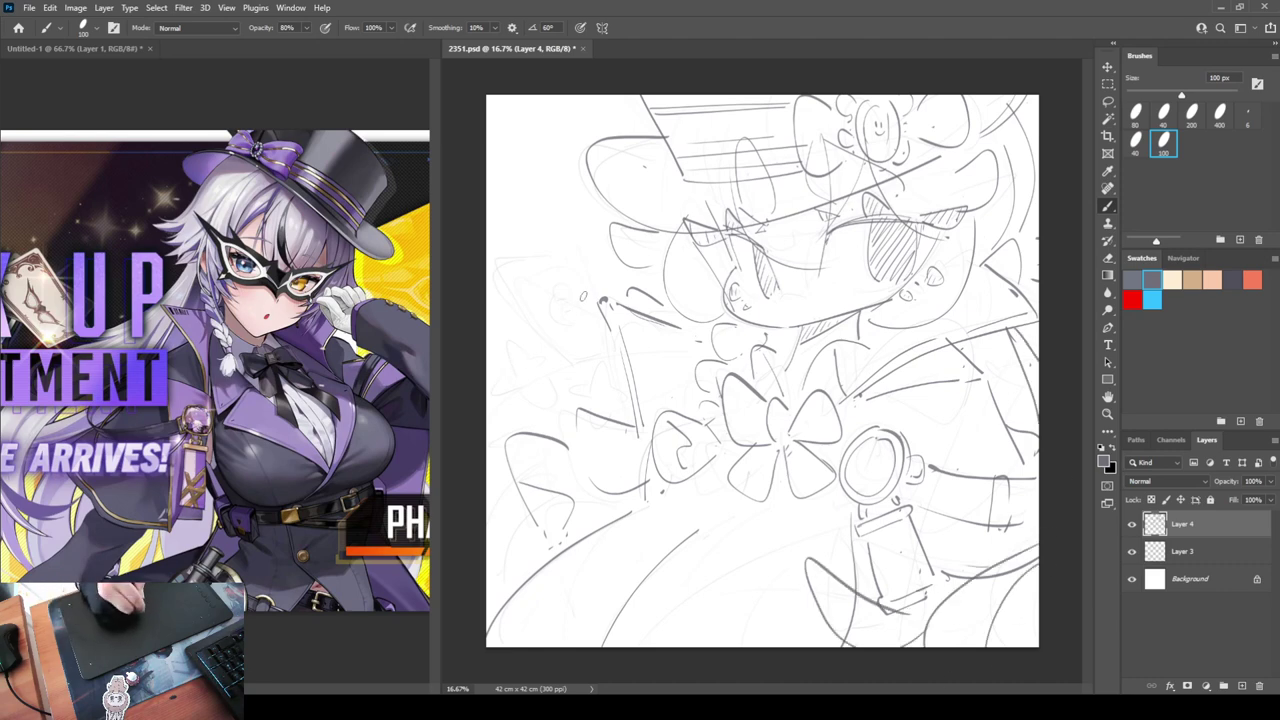
Draw the tilted floating card beside the far-side collar, with a double border and small ornaments inside it
mouse_move(530, 256)
mouse_down()
mouse_move(502, 270)
mouse_move(569, 368)
mouse_up()
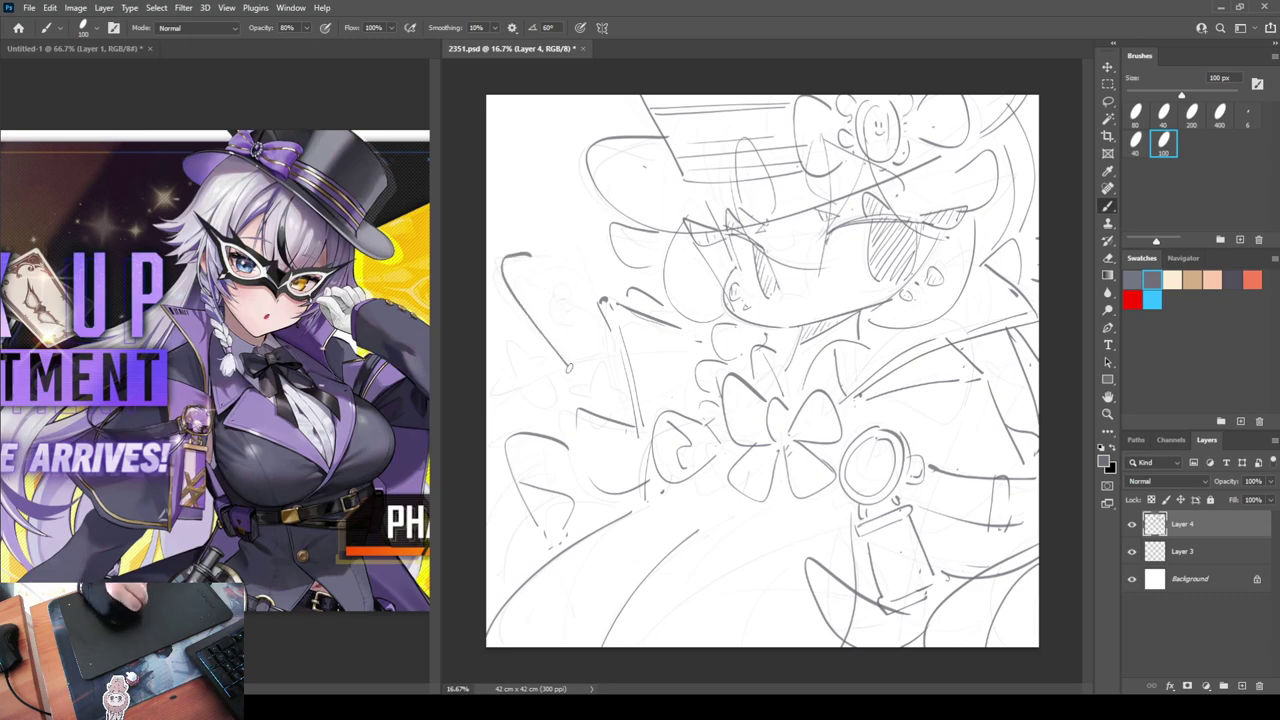
mouse_move(506, 256)
mouse_down()
mouse_move(581, 265)
mouse_move(591, 320)
mouse_move(573, 362)
mouse_move(604, 349)
mouse_up()
drag(507, 256, 570, 364)
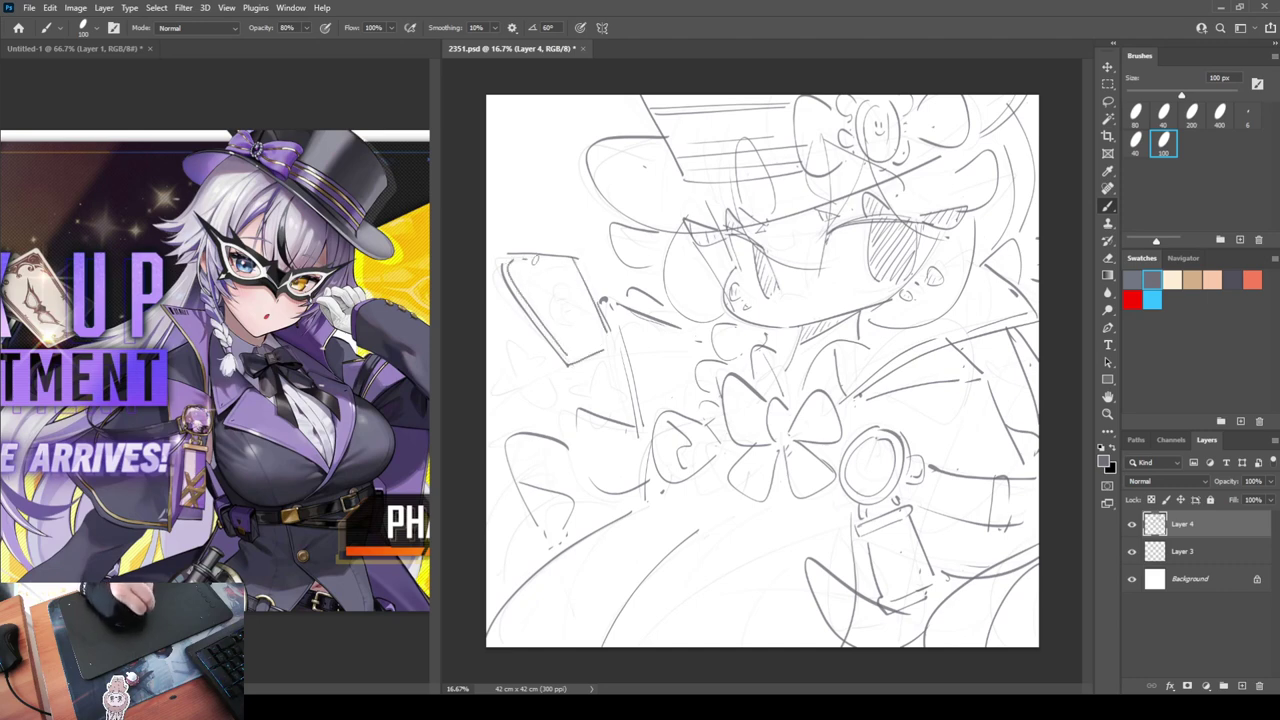
mouse_move(527, 256)
mouse_down()
mouse_move(603, 334)
mouse_move(574, 362)
mouse_up()
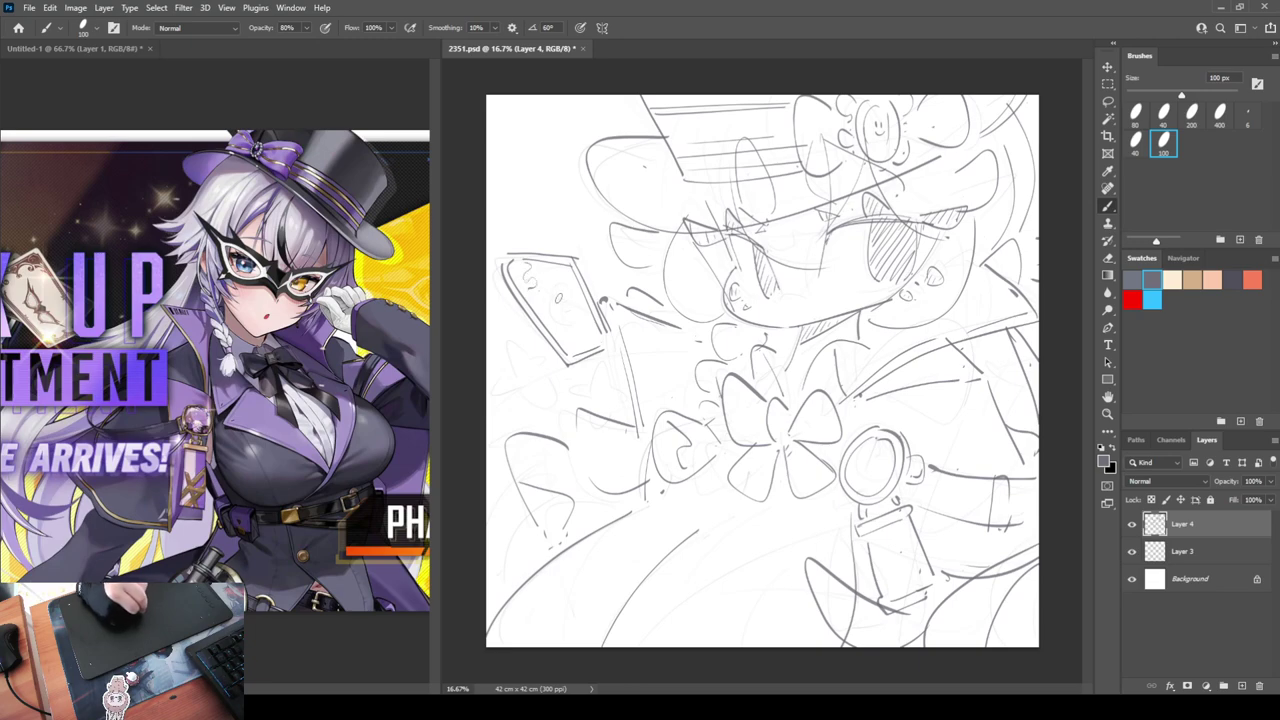
drag(556, 290, 576, 308)
drag(540, 266, 566, 278)
mouse_move(602, 318)
mouse_down()
mouse_move(586, 350)
mouse_move(564, 346)
mouse_move(576, 330)
mouse_up()
Draw two small flowers below the card, plus flowing lines behind them and curved strands along the far-side canvas edge
mouse_move(510, 366)
mouse_down()
mouse_move(530, 358)
mouse_move(520, 384)
mouse_move(548, 360)
mouse_move(576, 370)
mouse_move(552, 394)
mouse_move(572, 410)
mouse_up()
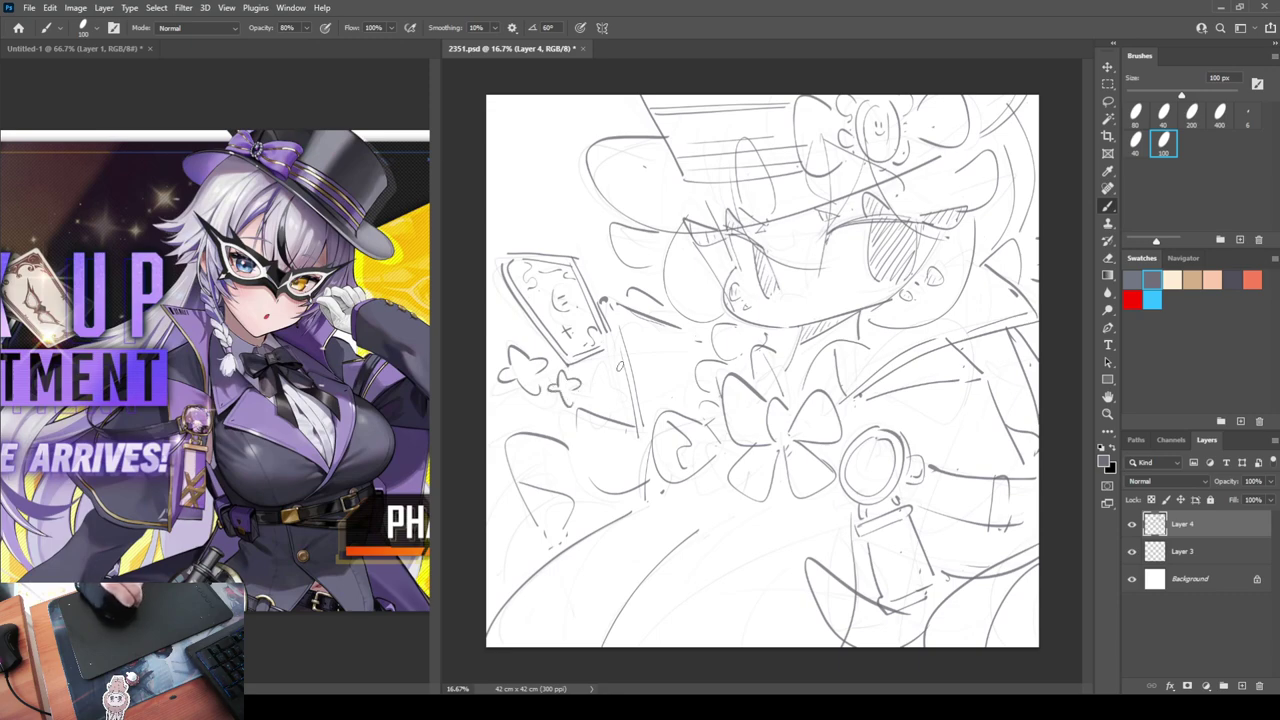
mouse_move(618, 334)
mouse_down()
mouse_move(578, 381)
mouse_move(507, 404)
mouse_move(486, 394)
mouse_up()
drag(464, 411, 568, 422)
drag(518, 480, 487, 519)
mouse_move(487, 572)
mouse_down()
mouse_move(518, 592)
mouse_move(532, 522)
mouse_up()
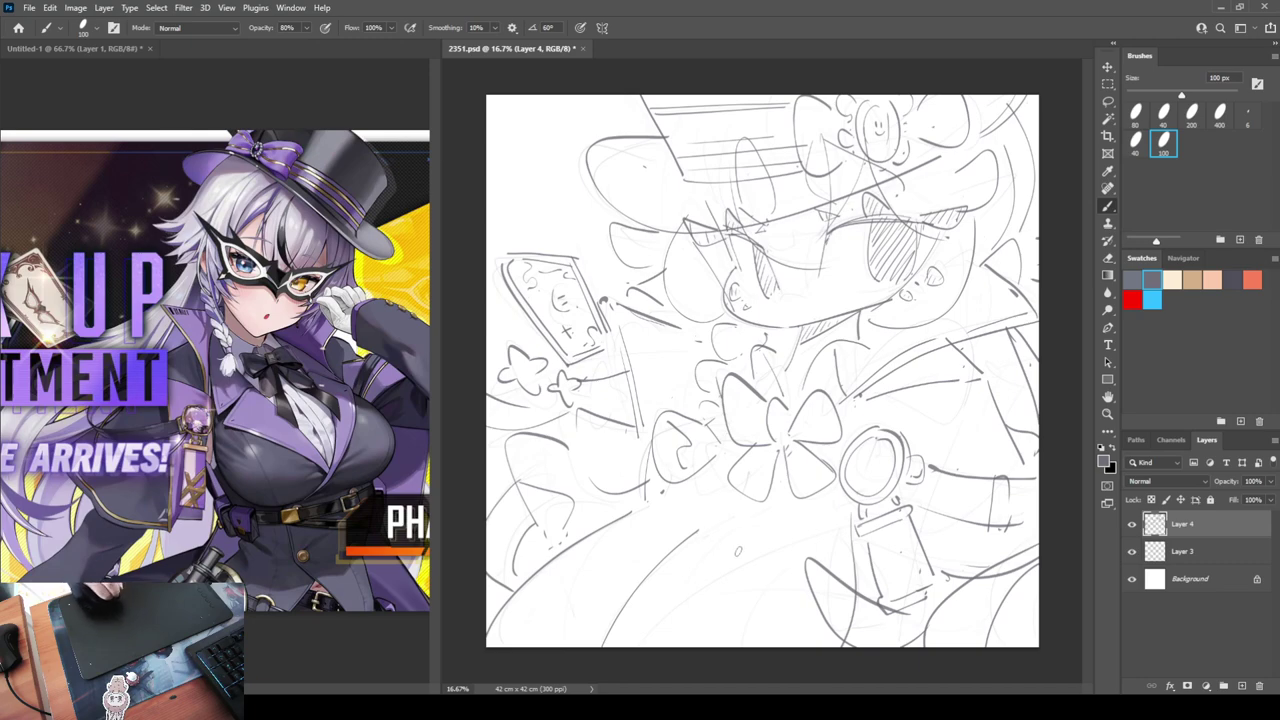
Add fold lines across the lower torso and far-side coat, and a short center line below the bow tie
drag(620, 646, 828, 534)
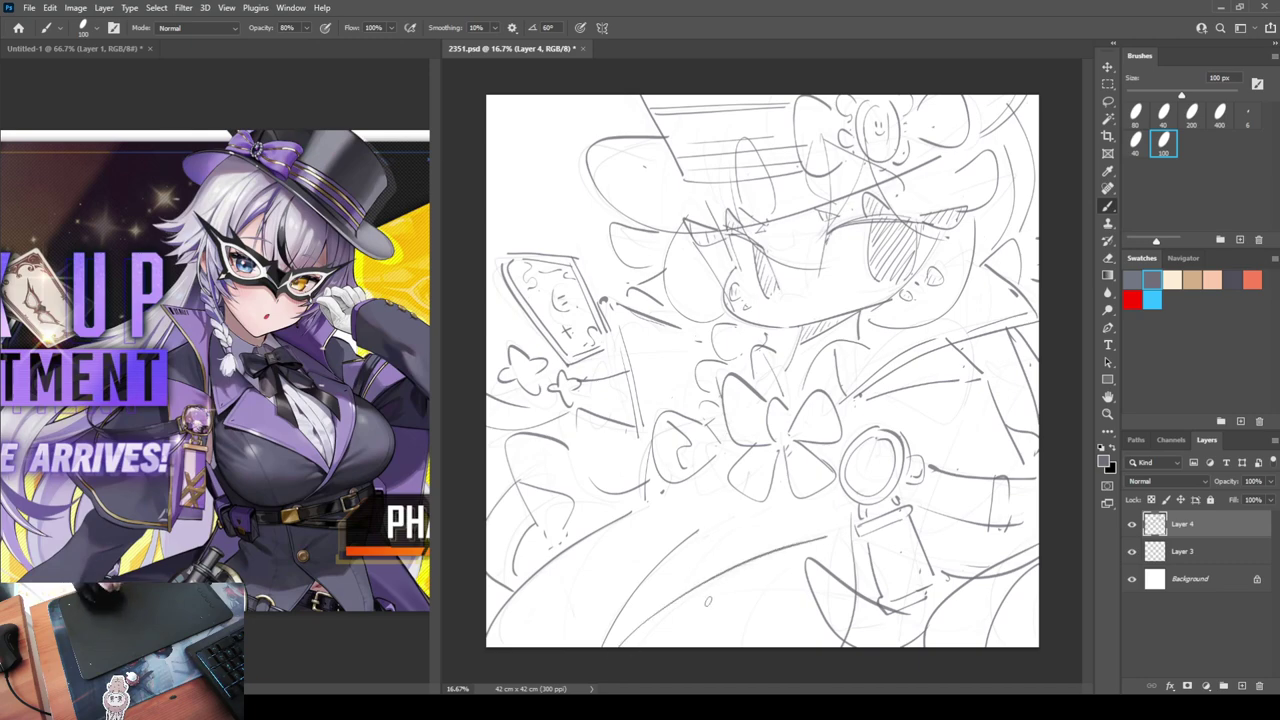
mouse_move(680, 600)
mouse_down()
mouse_move(806, 625)
mouse_move(830, 600)
mouse_move(846, 538)
mouse_up()
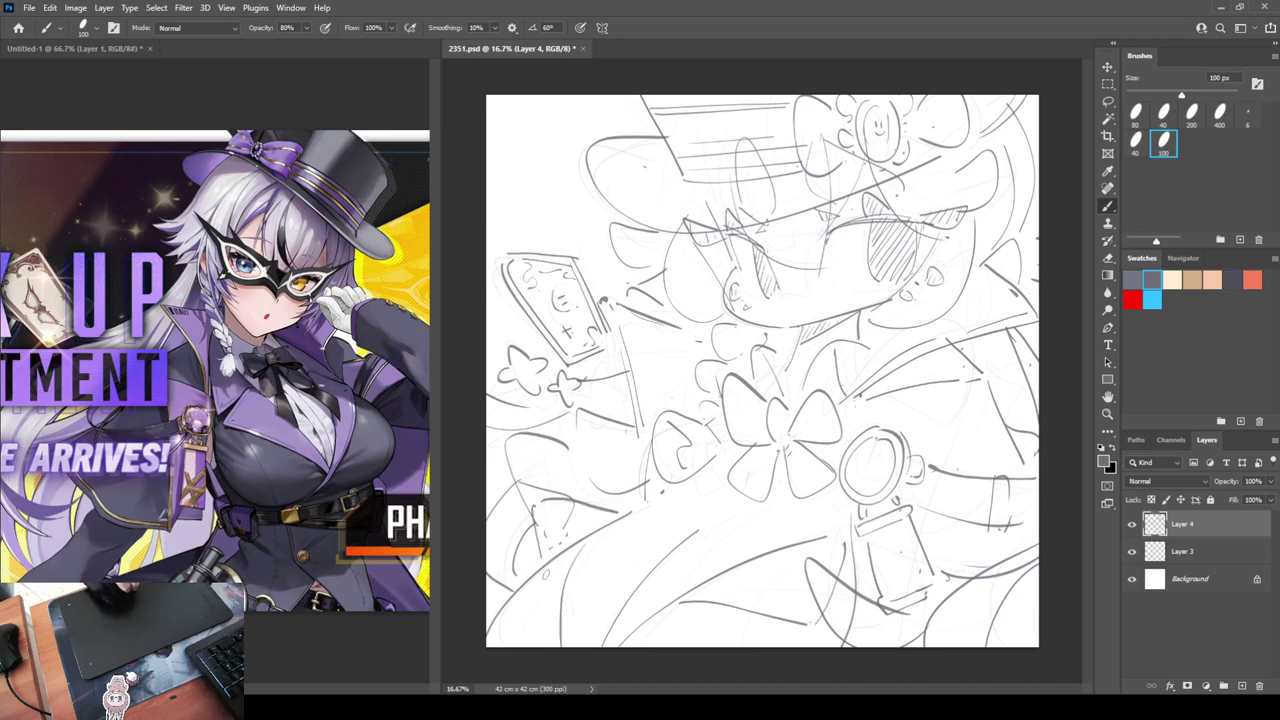
key(e)
key(b)
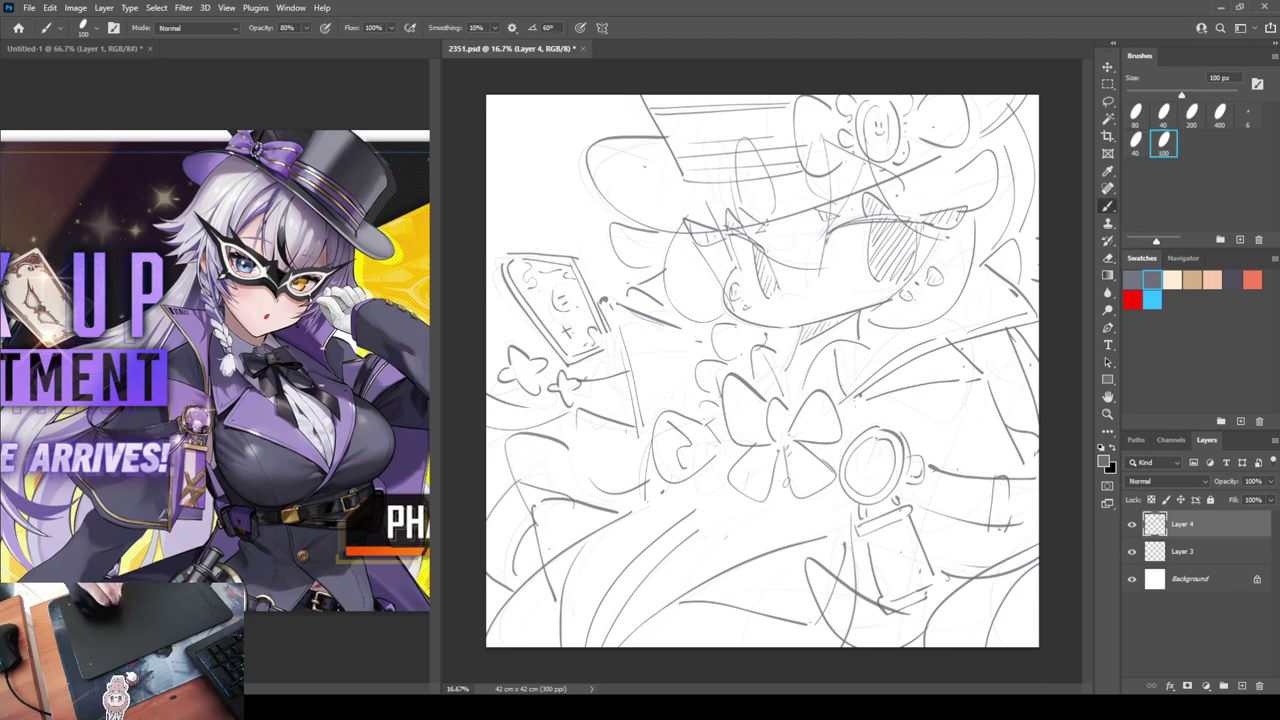
drag(786, 482, 780, 538)
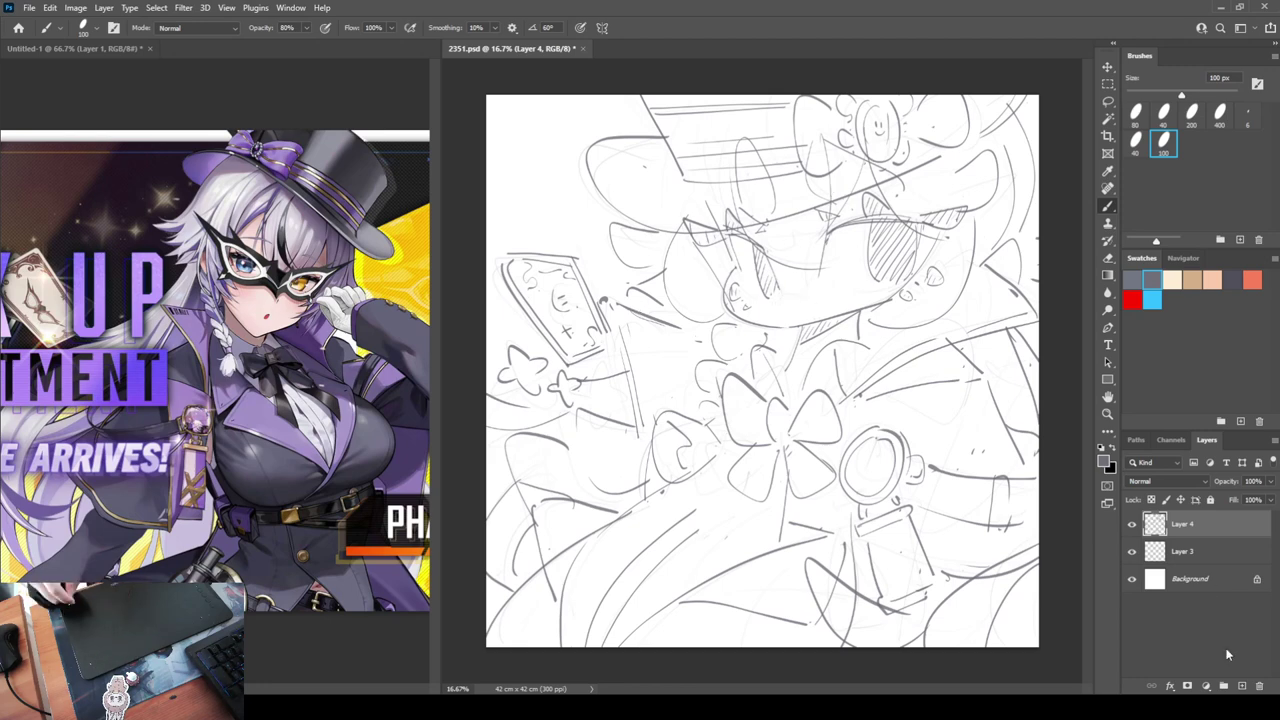
Add a new layer and rough in the mask's nose bridge, near-side upper edge and eye opening
click(1241, 686)
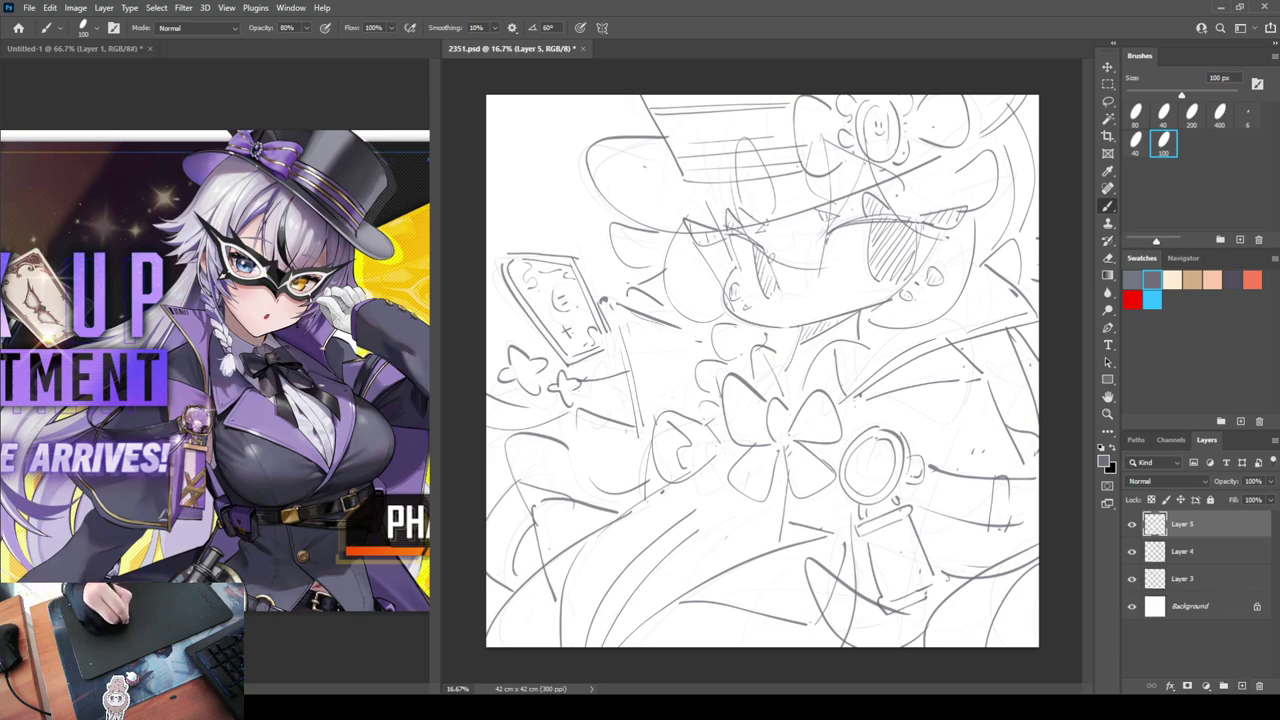
mouse_move(771, 247)
mouse_down()
mouse_move(783, 257)
mouse_move(819, 241)
mouse_move(773, 241)
mouse_up()
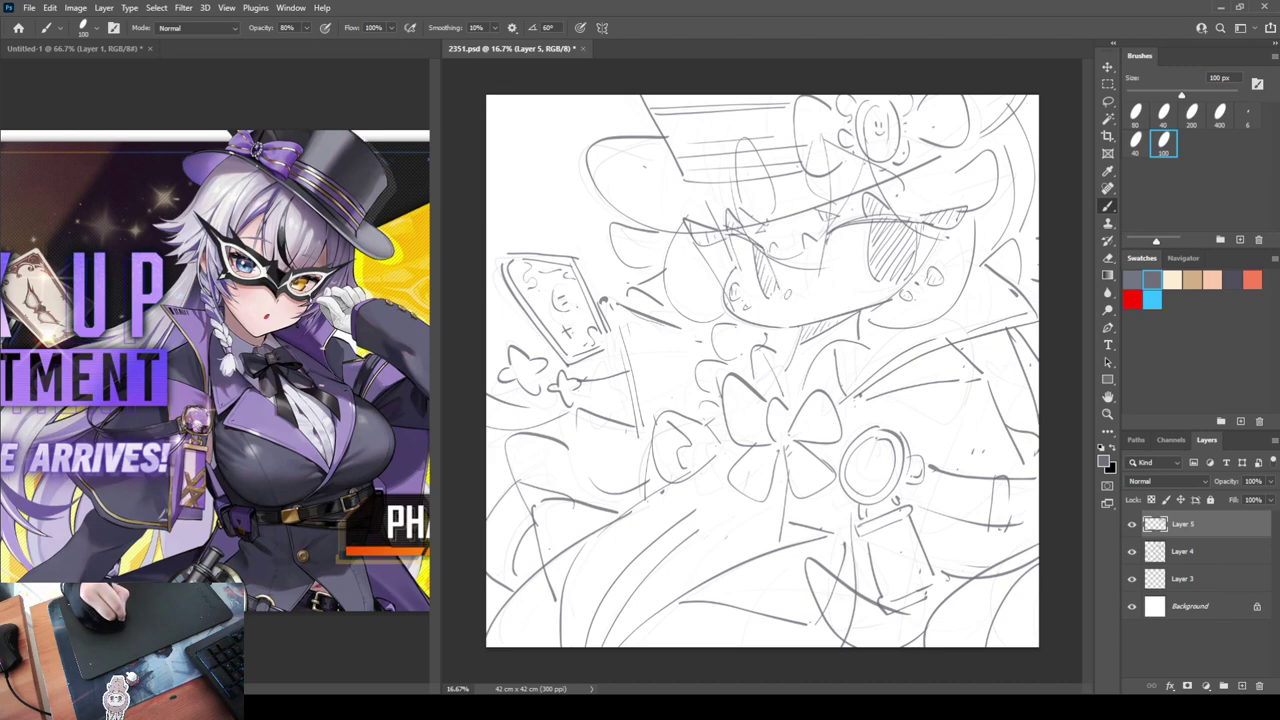
drag(802, 292, 806, 296)
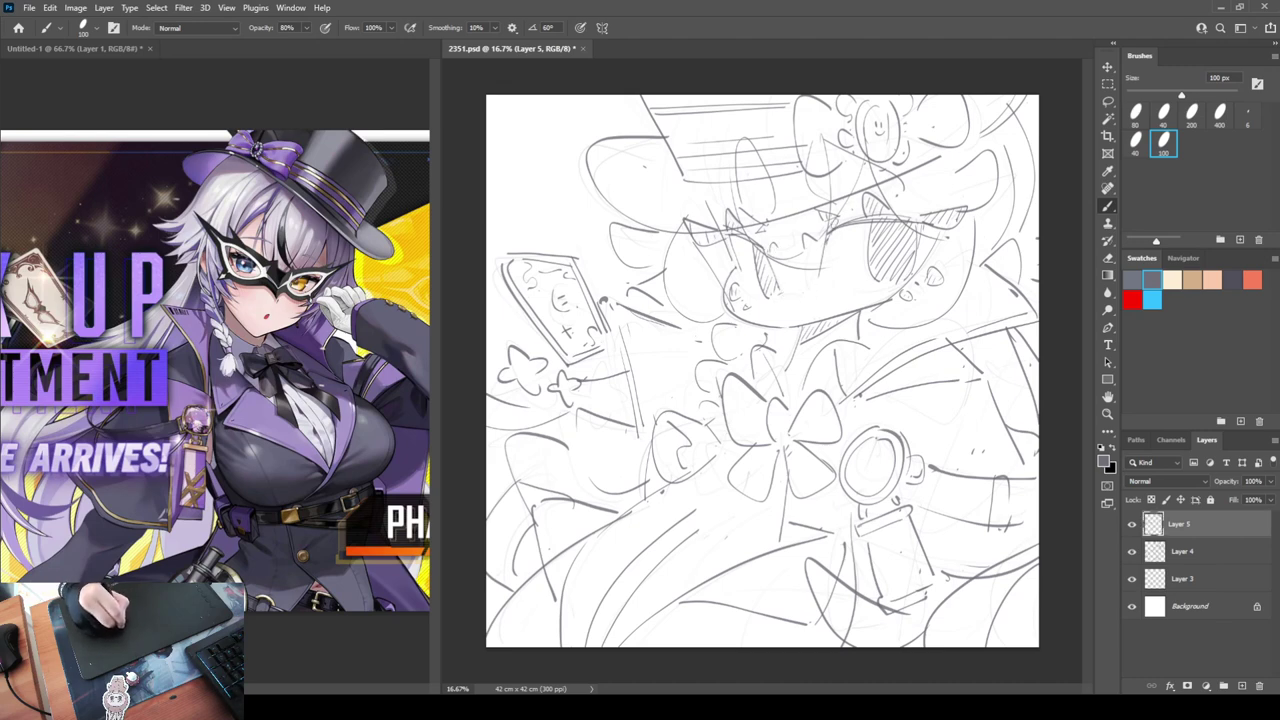
drag(846, 214, 983, 140)
mouse_move(847, 221)
mouse_down()
mouse_move(918, 198)
mouse_move(930, 276)
mouse_up()
drag(808, 246, 880, 296)
drag(884, 298, 922, 272)
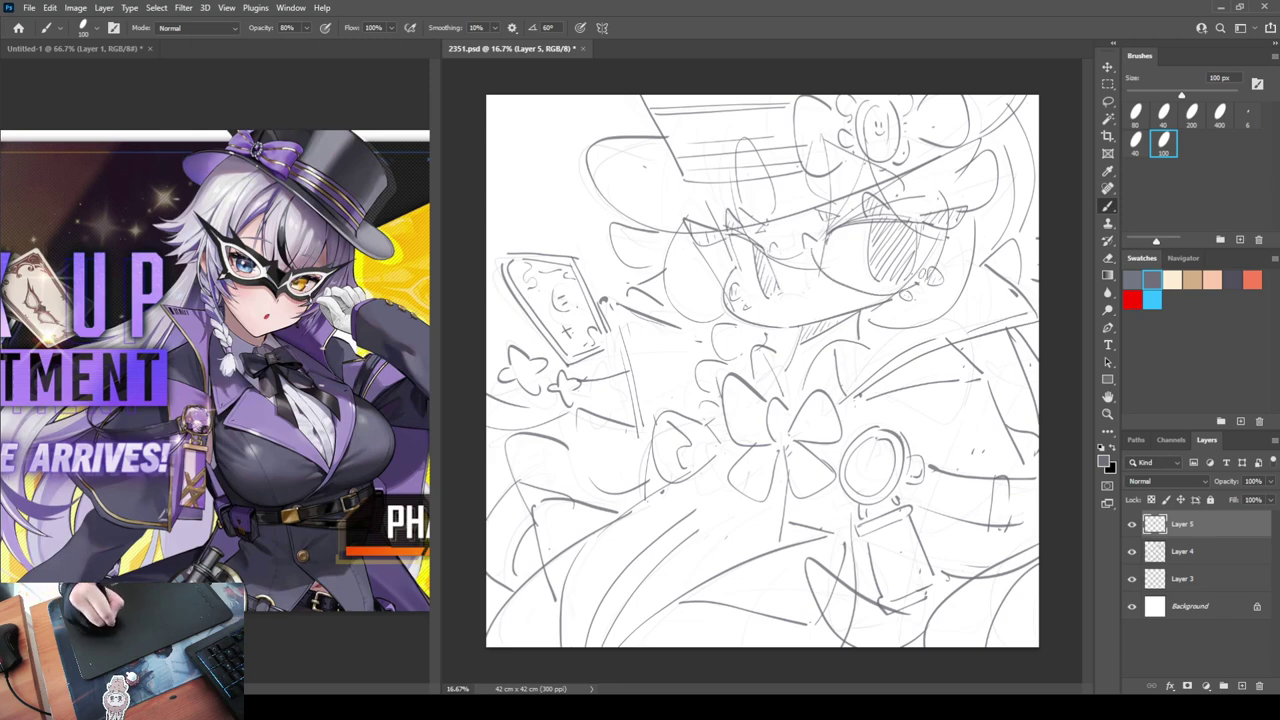
Undo the last mask strokes and redraw the lower edge of the near-side eye opening
key(ctrl+z)
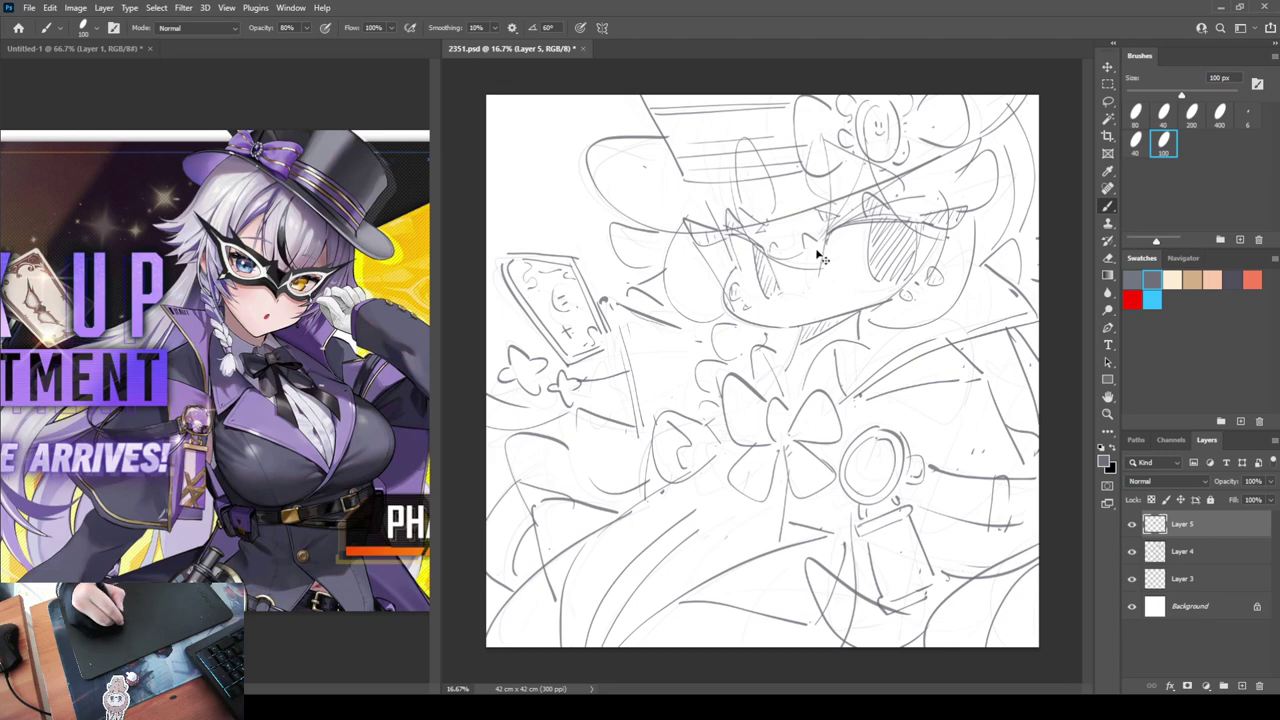
key(ctrl+z)
key(ctrl+z)
mouse_move(811, 265)
mouse_down()
mouse_move(886, 206)
mouse_move(924, 196)
mouse_move(899, 194)
mouse_move(912, 192)
mouse_move(921, 280)
mouse_move(901, 297)
mouse_up()
key(ctrl+z)
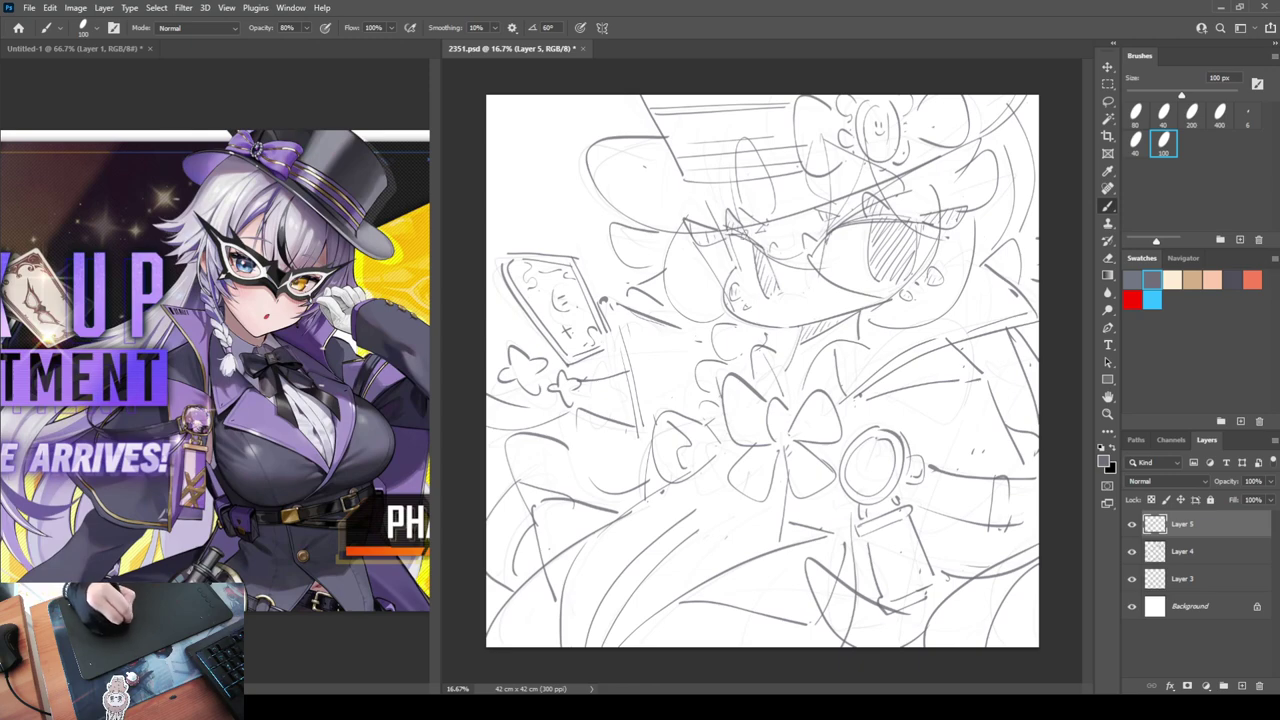
Draw the mask's far-side brow edge and eye opening, plus the lower and outer contour of its near-side half
mouse_move(760, 243)
mouse_down()
mouse_move(625, 198)
mouse_move(758, 290)
mouse_up()
key(ctrl+z)
drag(720, 236, 763, 312)
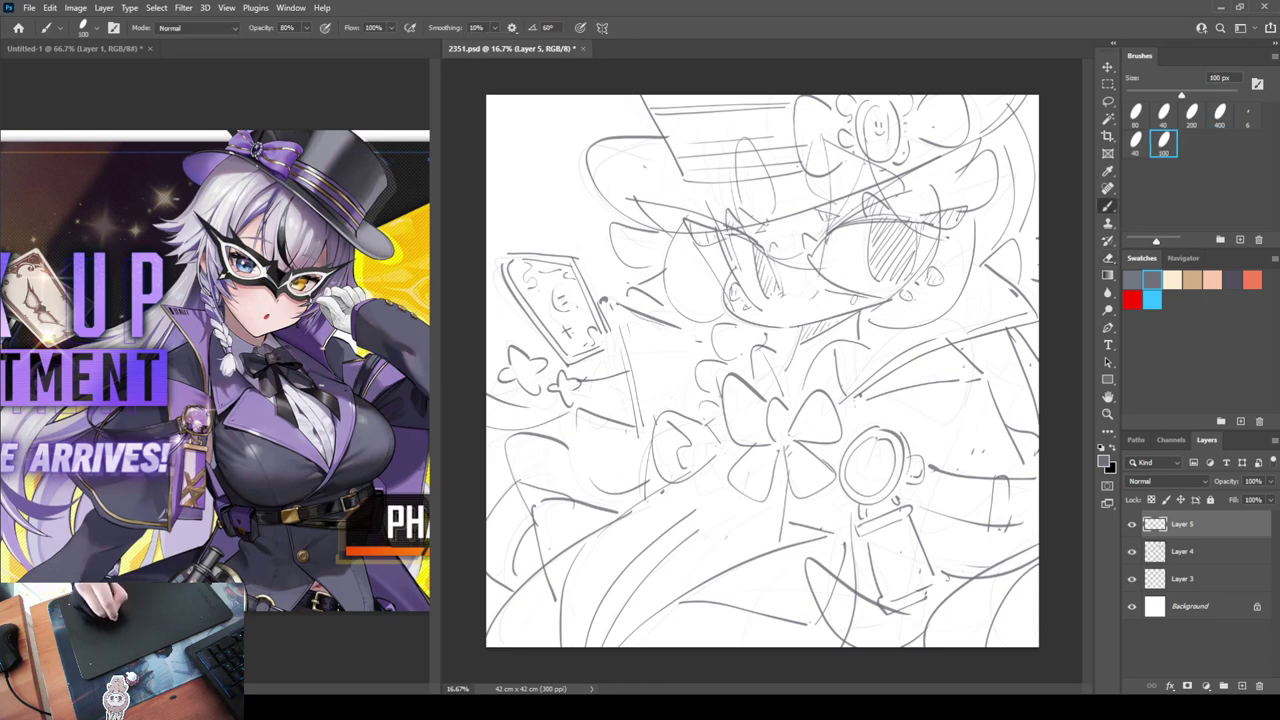
drag(819, 292, 895, 299)
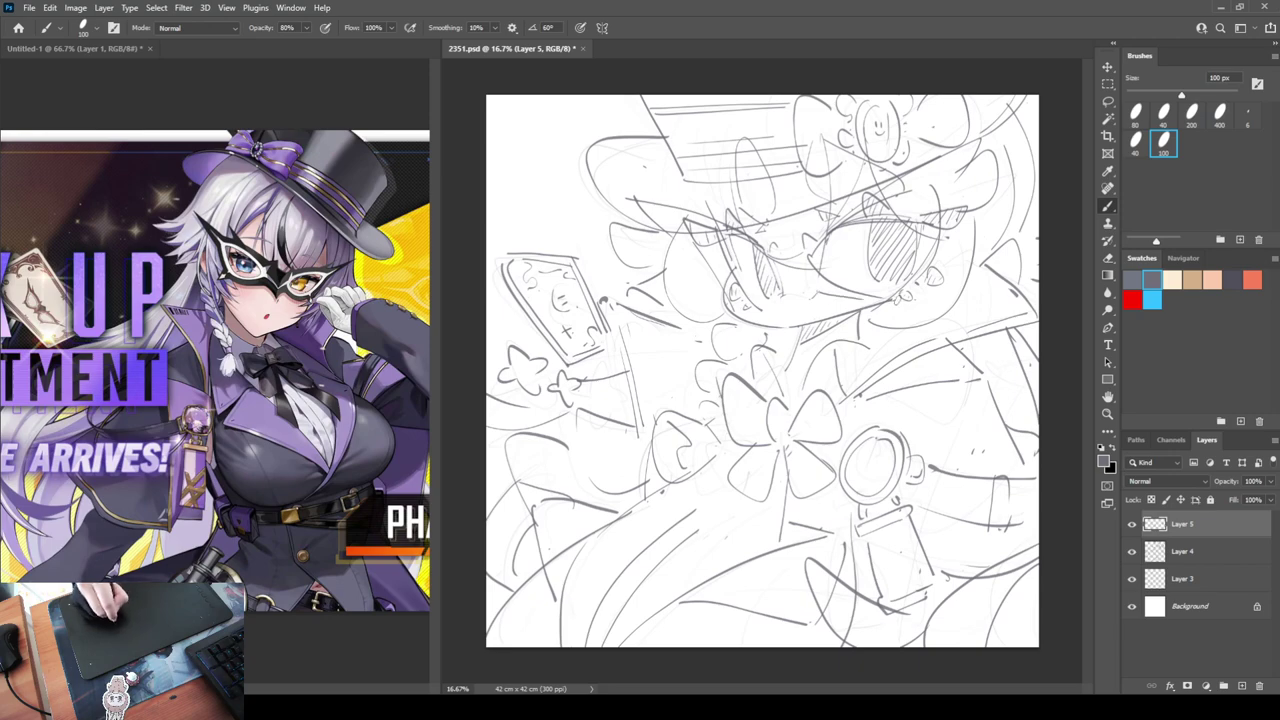
drag(966, 181, 923, 291)
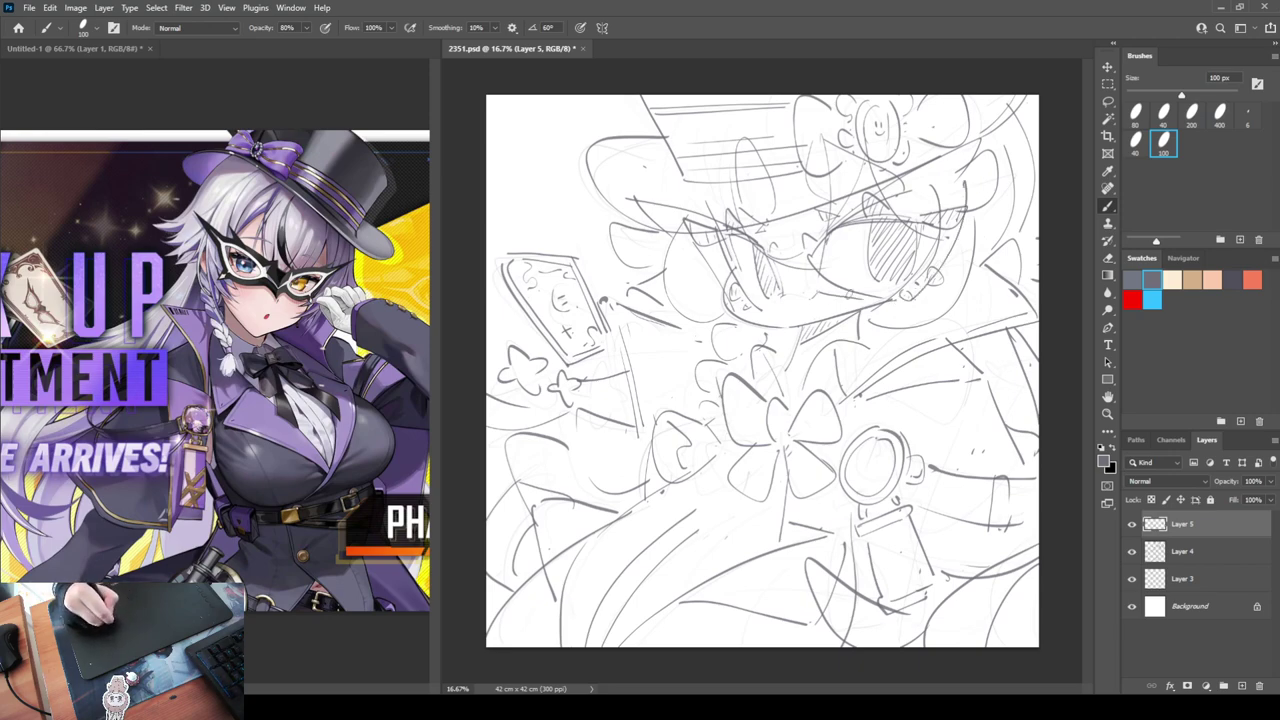
Draw the outer lower edge of the mask's far-side half, undoing and redrawing the curve until it fits
drag(698, 253, 754, 300)
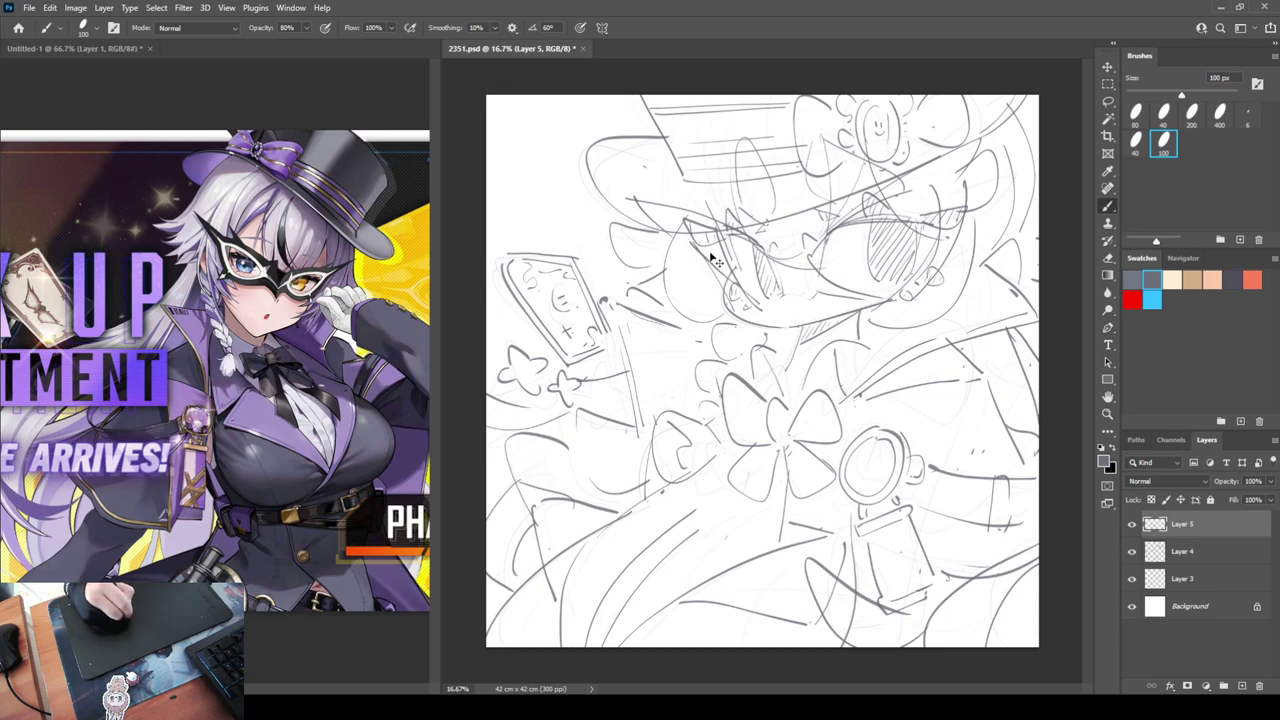
key(ctrl+z)
drag(691, 250, 758, 302)
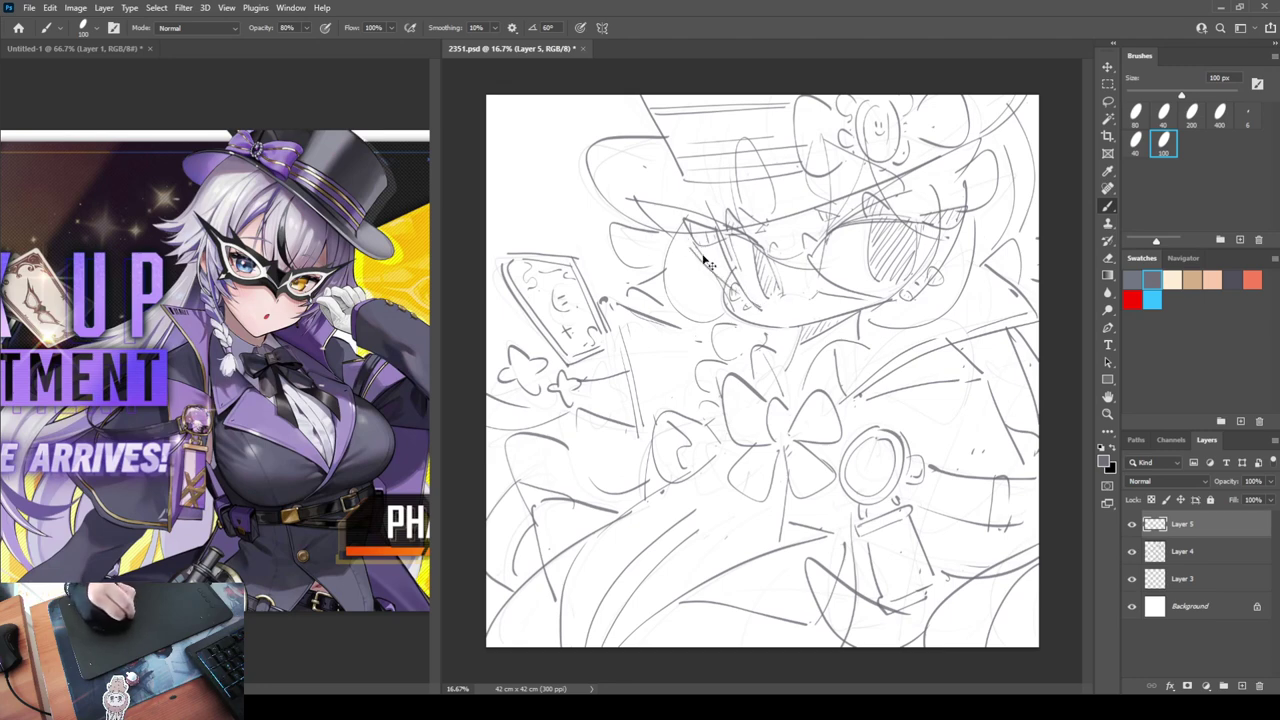
drag(690, 246, 744, 294)
key(ctrl+z)
drag(692, 250, 752, 304)
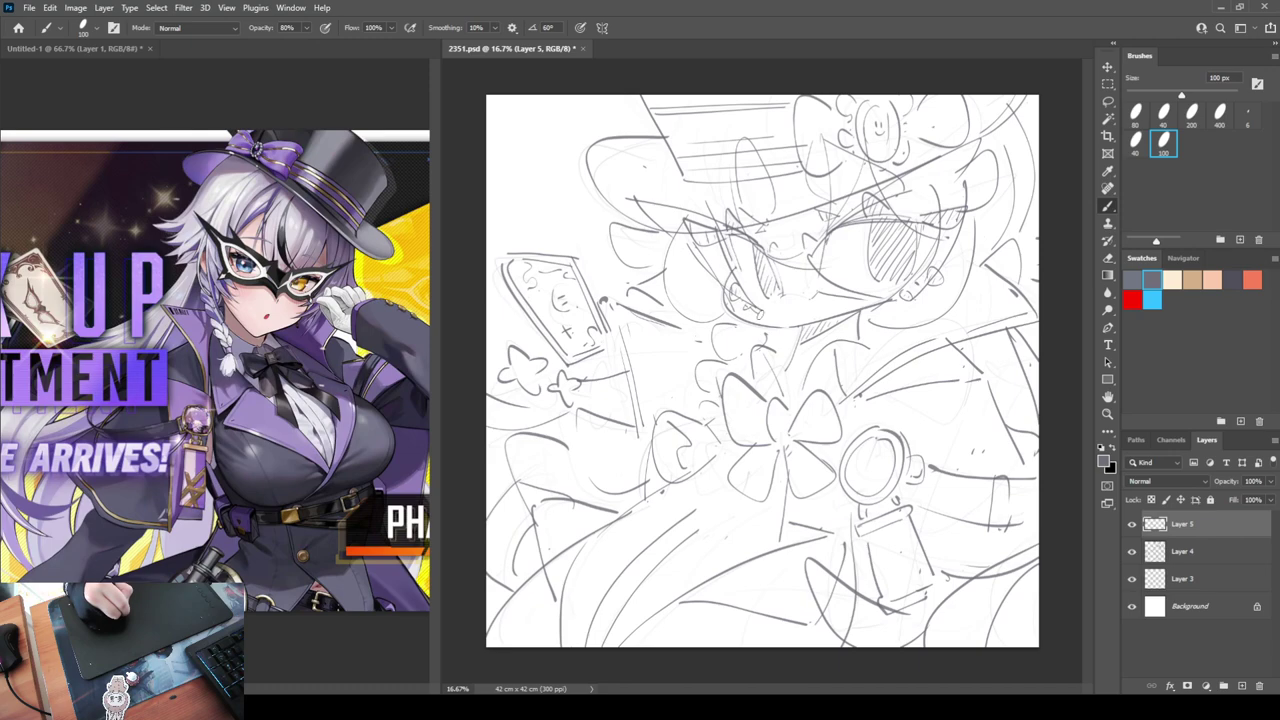
Check the drawing mirrored, and strengthen the mask's near-side upper edge out to its pointed tip
key(ctrl+shift+h)
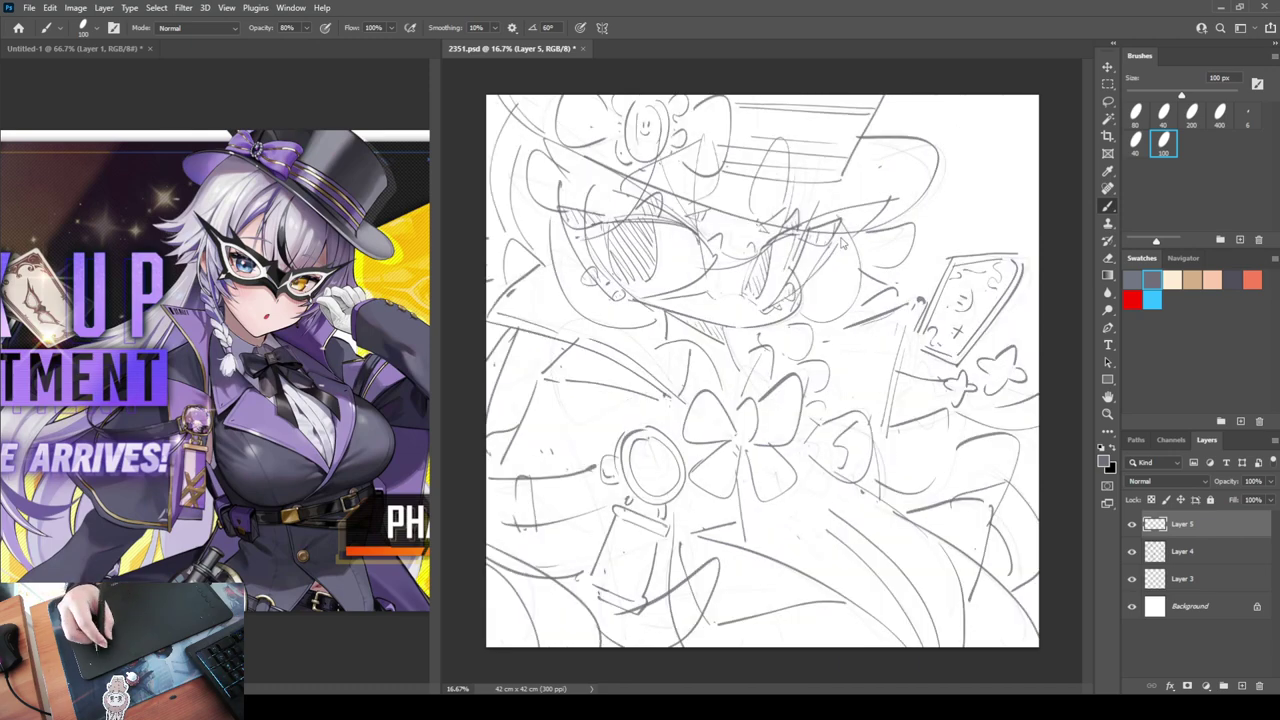
key(h)
key(e)
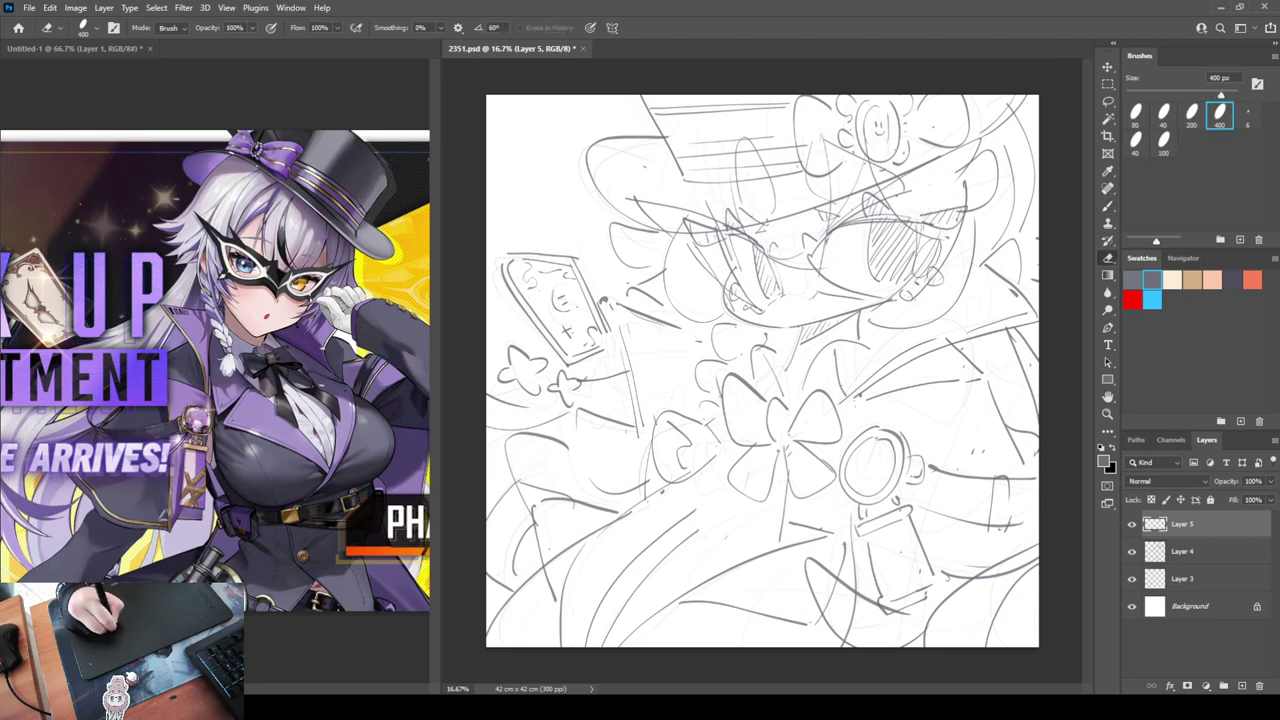
key(b)
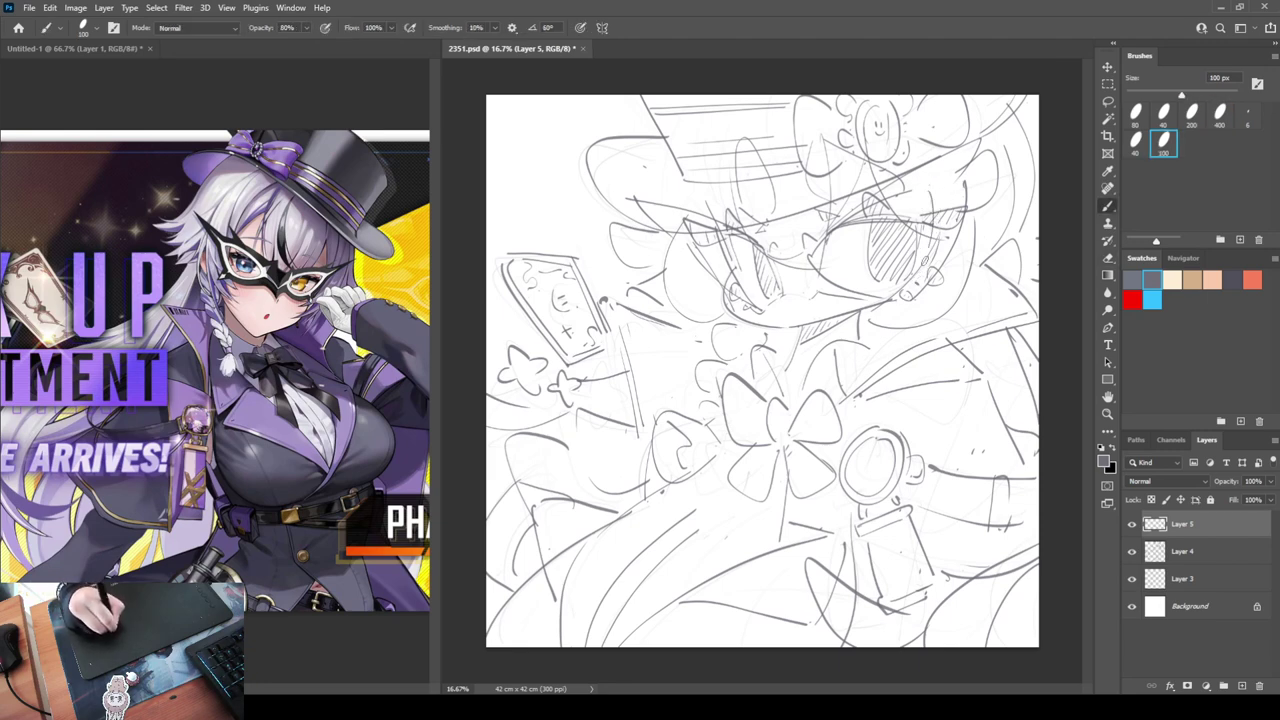
mouse_move(866, 204)
mouse_down()
mouse_move(986, 136)
mouse_move(966, 176)
mouse_up()
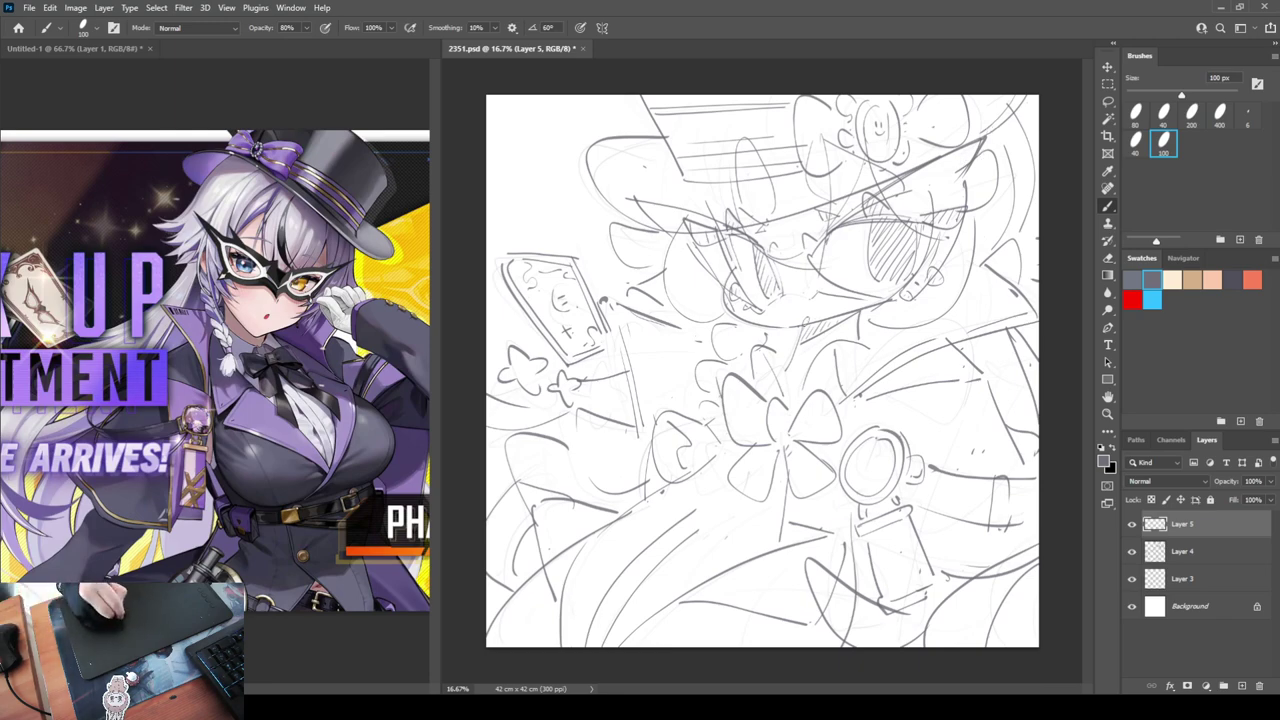
Compare the mask's shape and symmetry in mirrored and normal view
key(ctrl+shift+h)
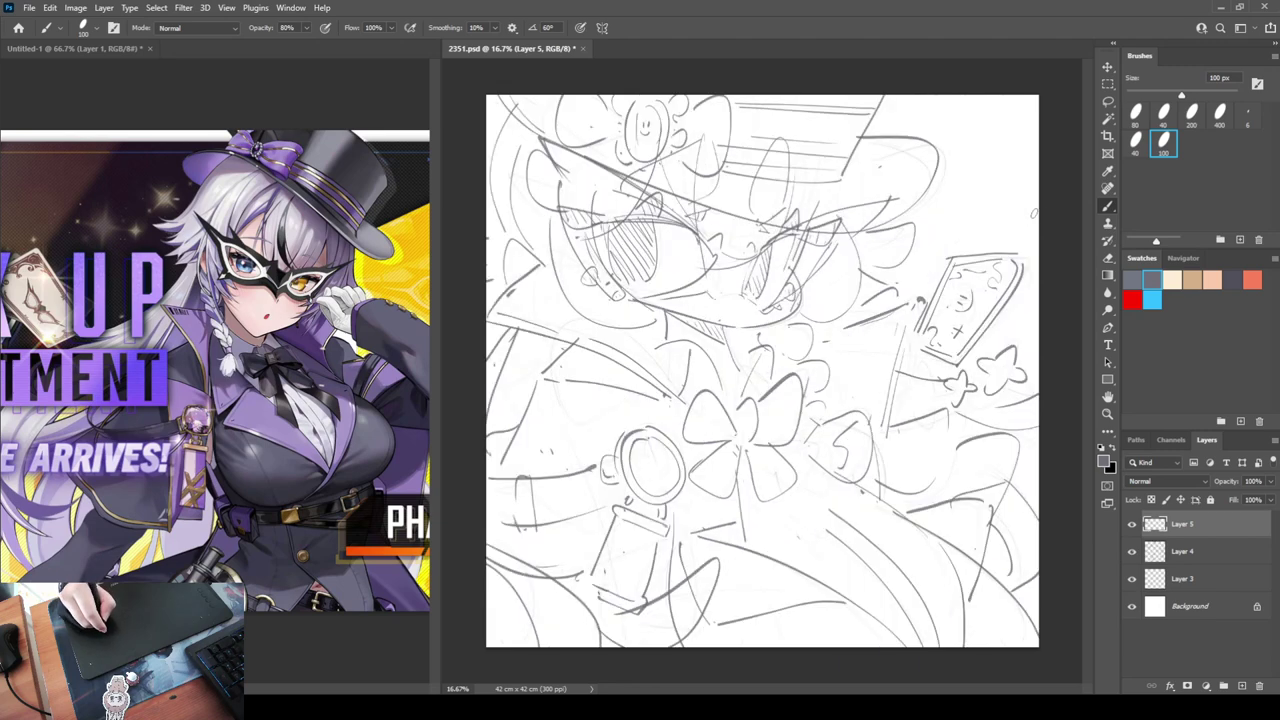
key(h)
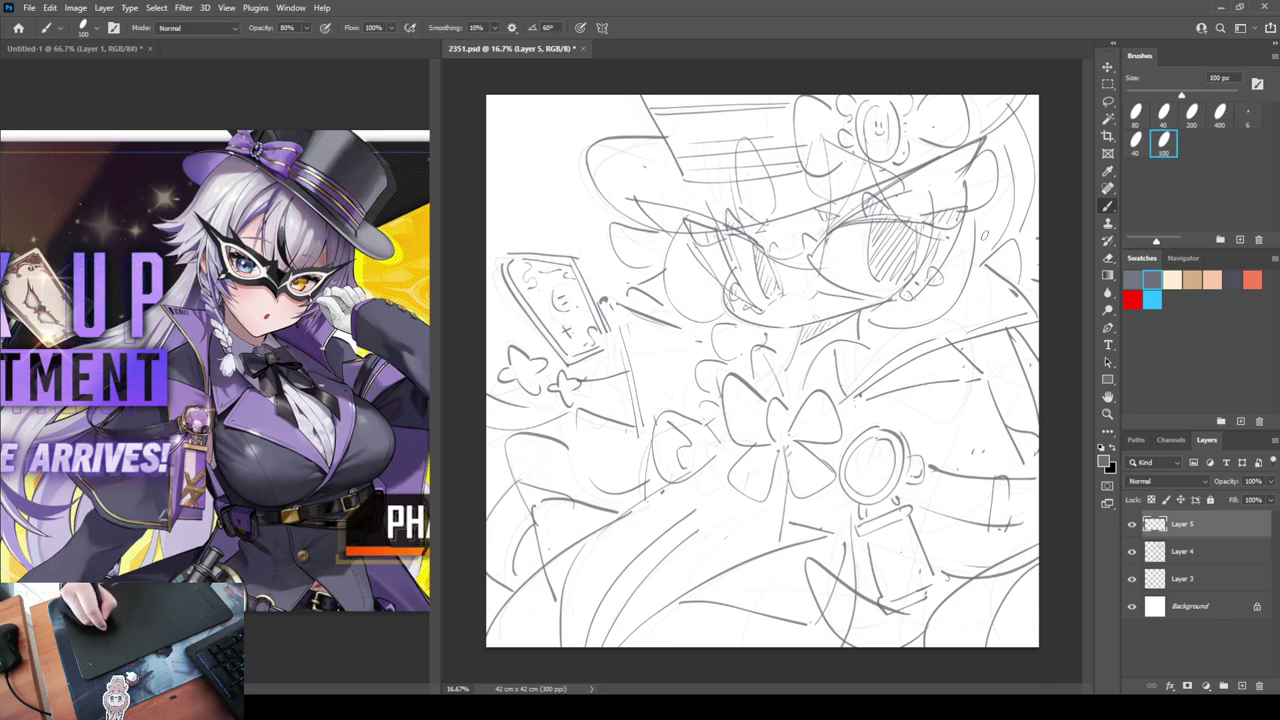
key(h)
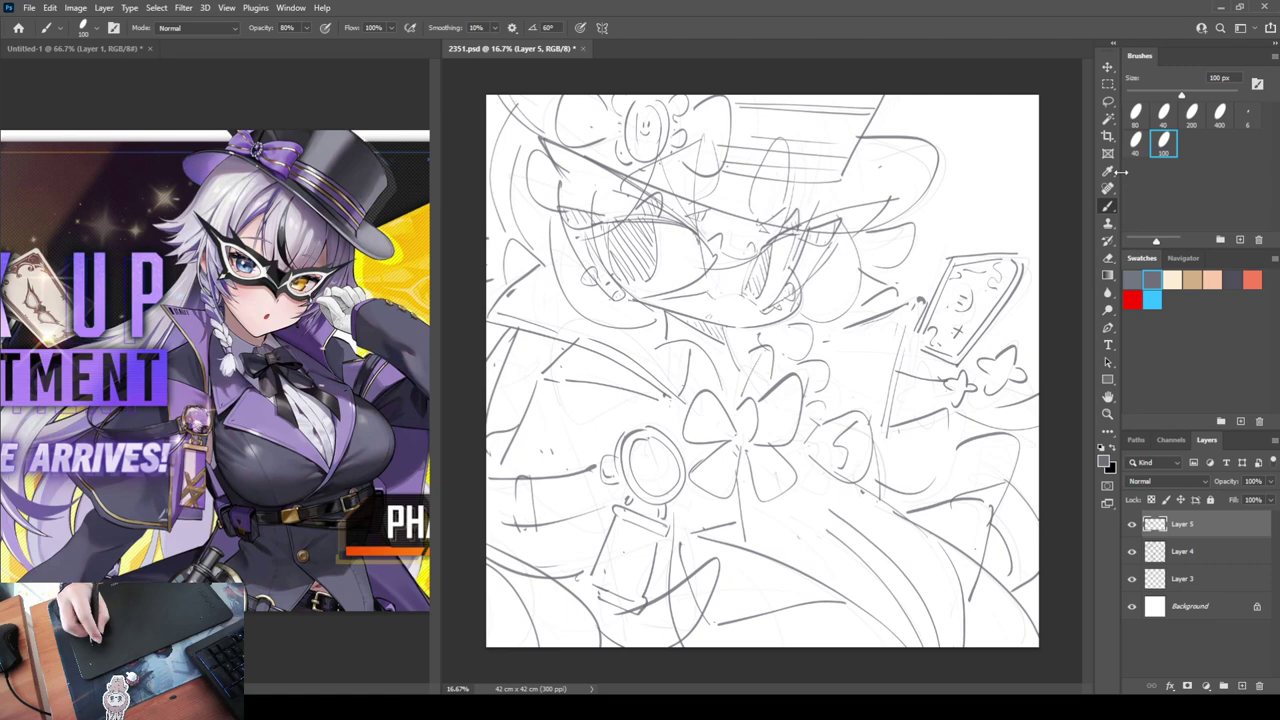
key(h)
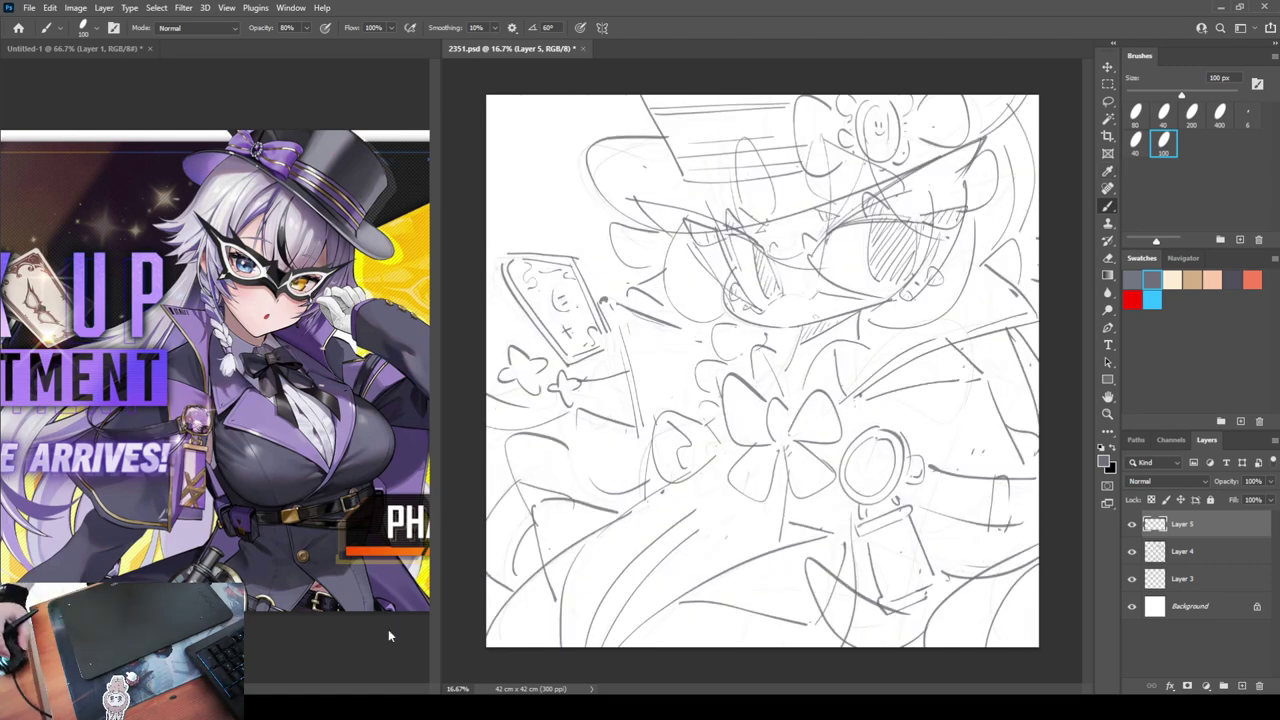
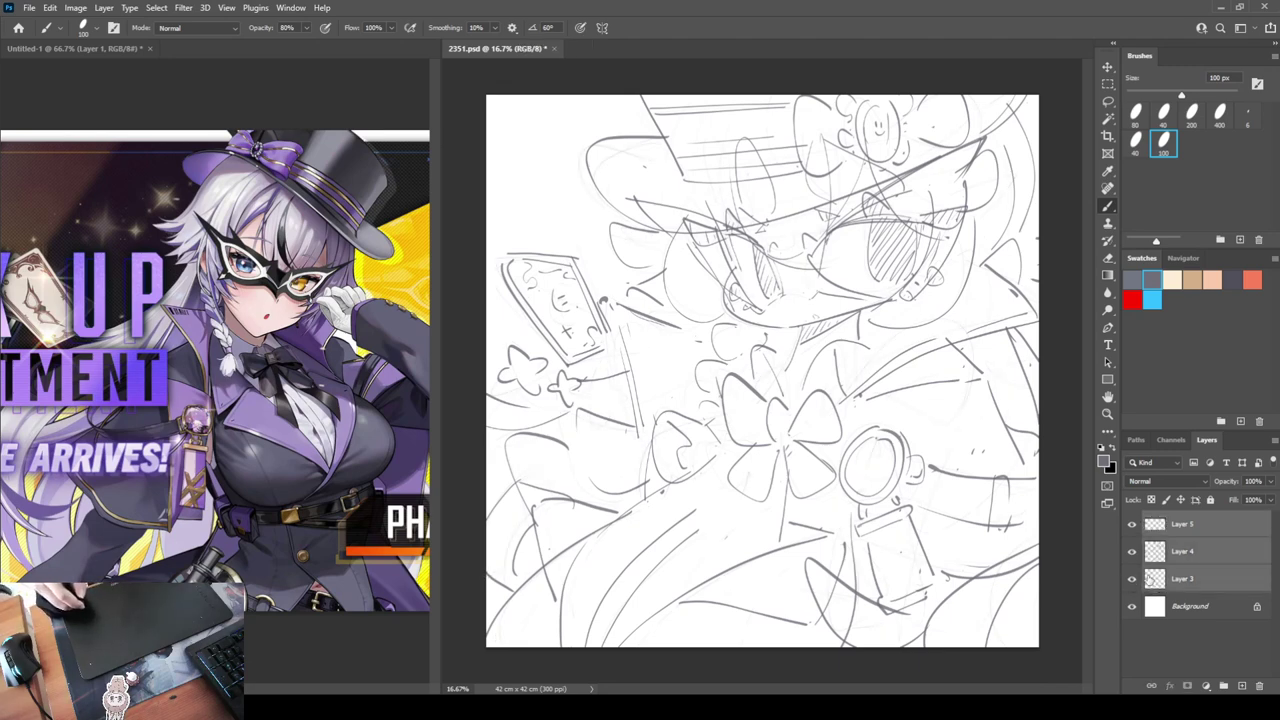
click(1163, 545)
shift+click(1169, 533)
key(ctrl+j)
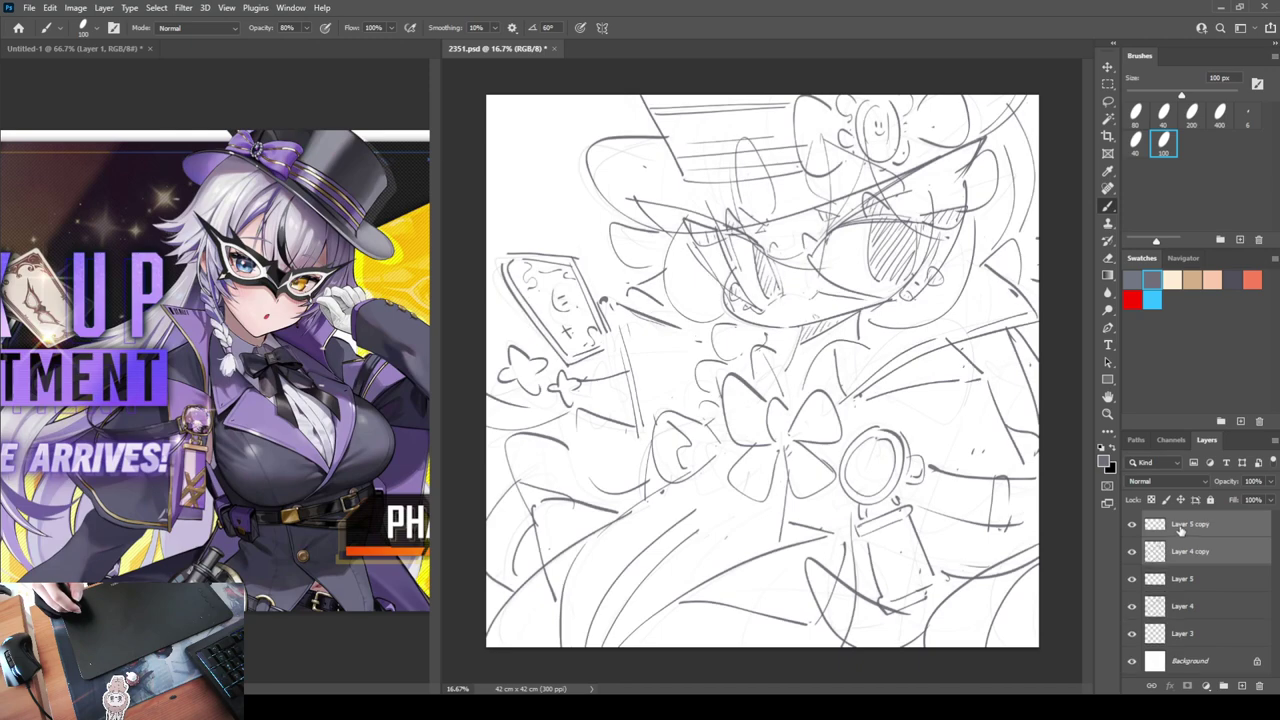
key(ctrl+e)
key(ctrl+z)
key(ctrl+z)
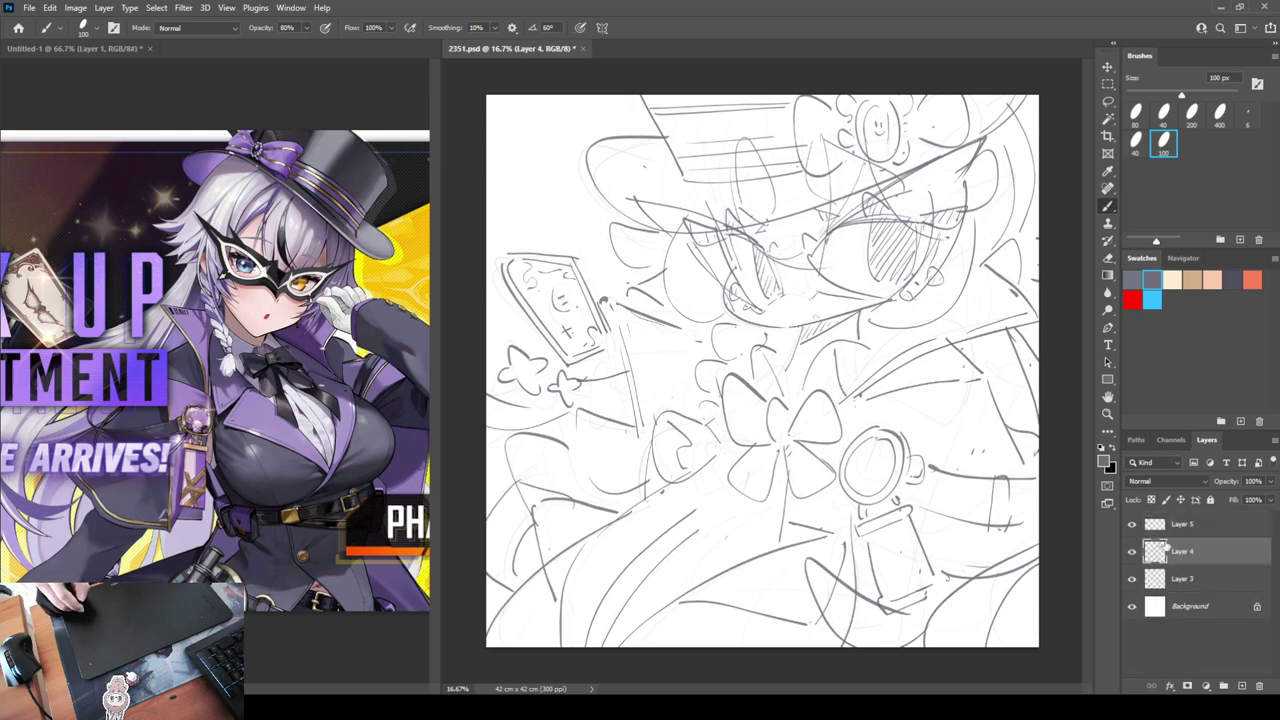
Duplicate Layer 5 and Layer 4, hide both originals, and make Layer 4 copy the active layer
key(ctrl+j)
click(1131, 579)
click(1131, 606)
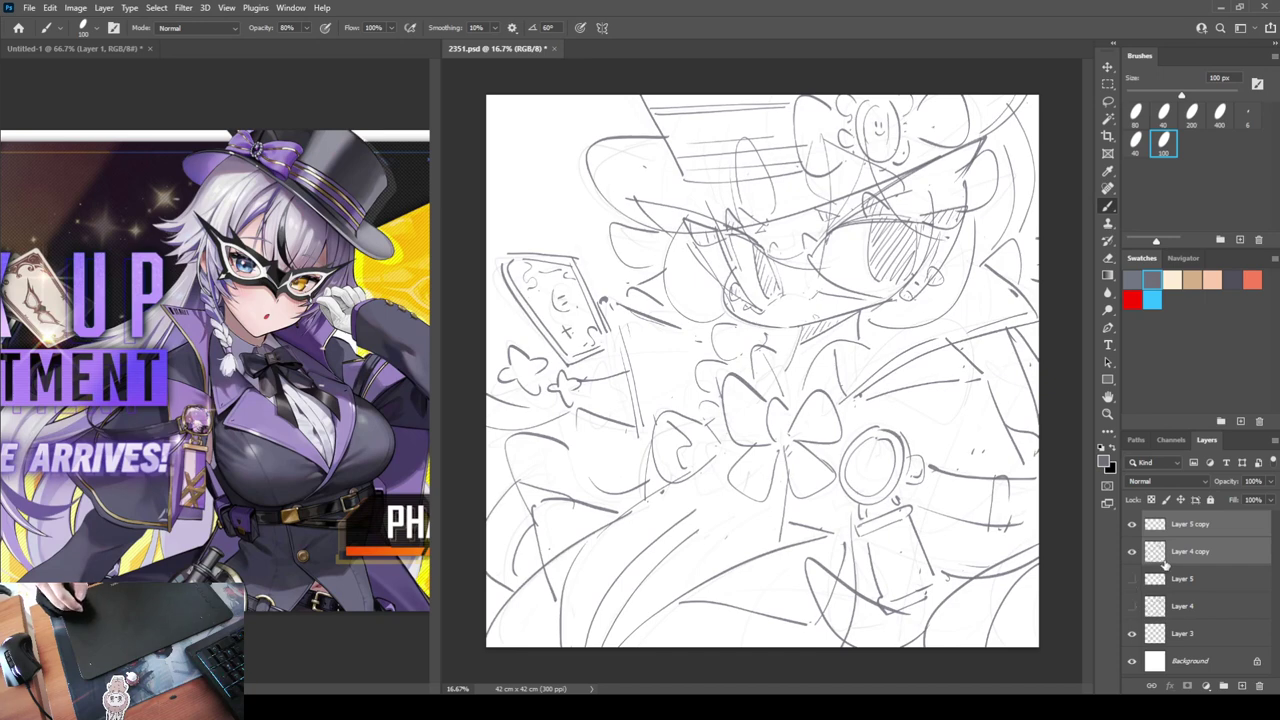
click(1195, 551)
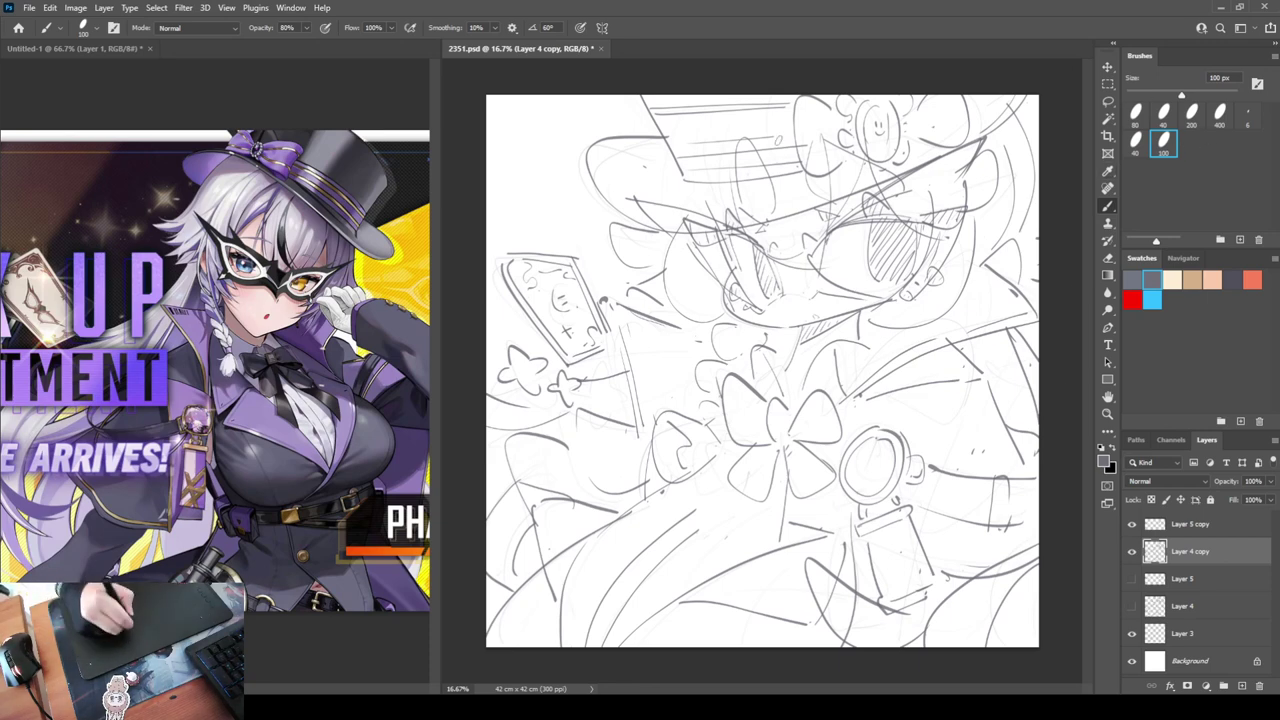
With the 200 px brush, outline the hat crown's side edge and the long sweeping curve of the brim
click(1192, 117)
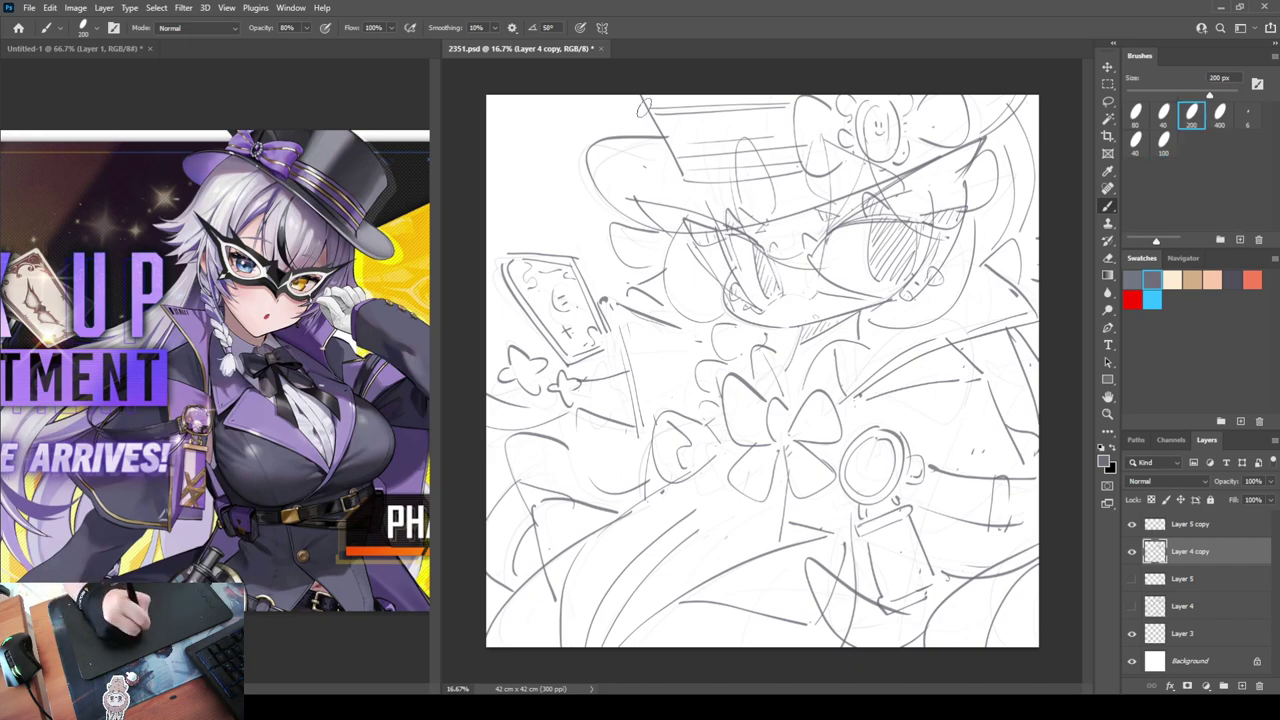
drag(630, 80, 688, 176)
key(ctrl+z)
drag(625, 76, 694, 184)
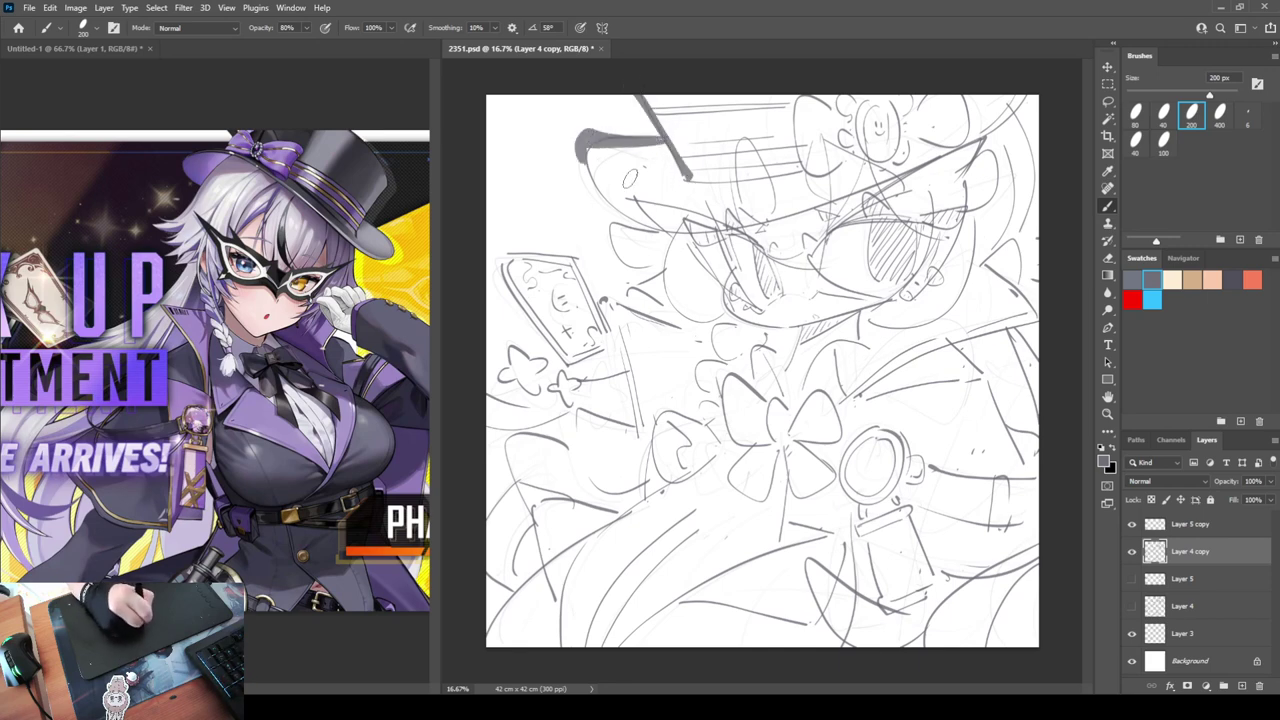
mouse_move(660, 136)
mouse_down()
mouse_move(586, 165)
mouse_move(604, 205)
mouse_move(754, 214)
mouse_move(1012, 116)
mouse_up()
key(ctrl+z)
key(ctrl+z)
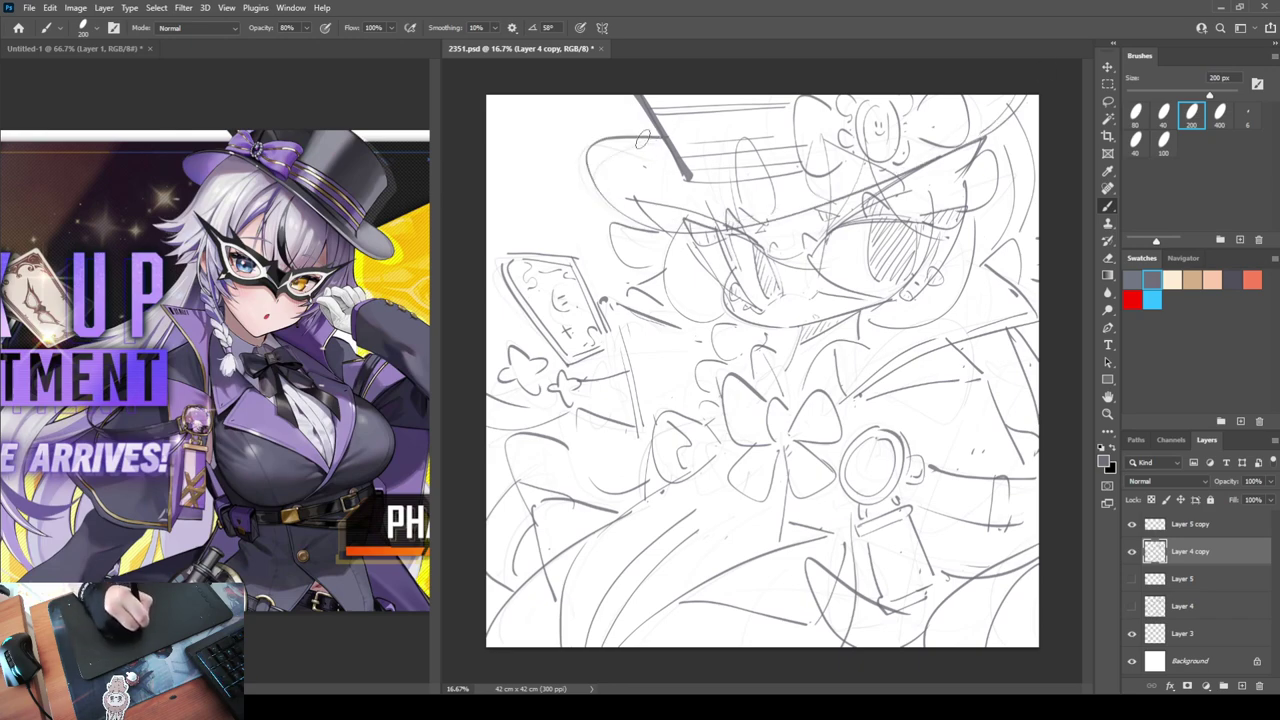
mouse_move(658, 134)
mouse_down()
mouse_move(584, 154)
mouse_move(765, 230)
mouse_move(986, 140)
mouse_up()
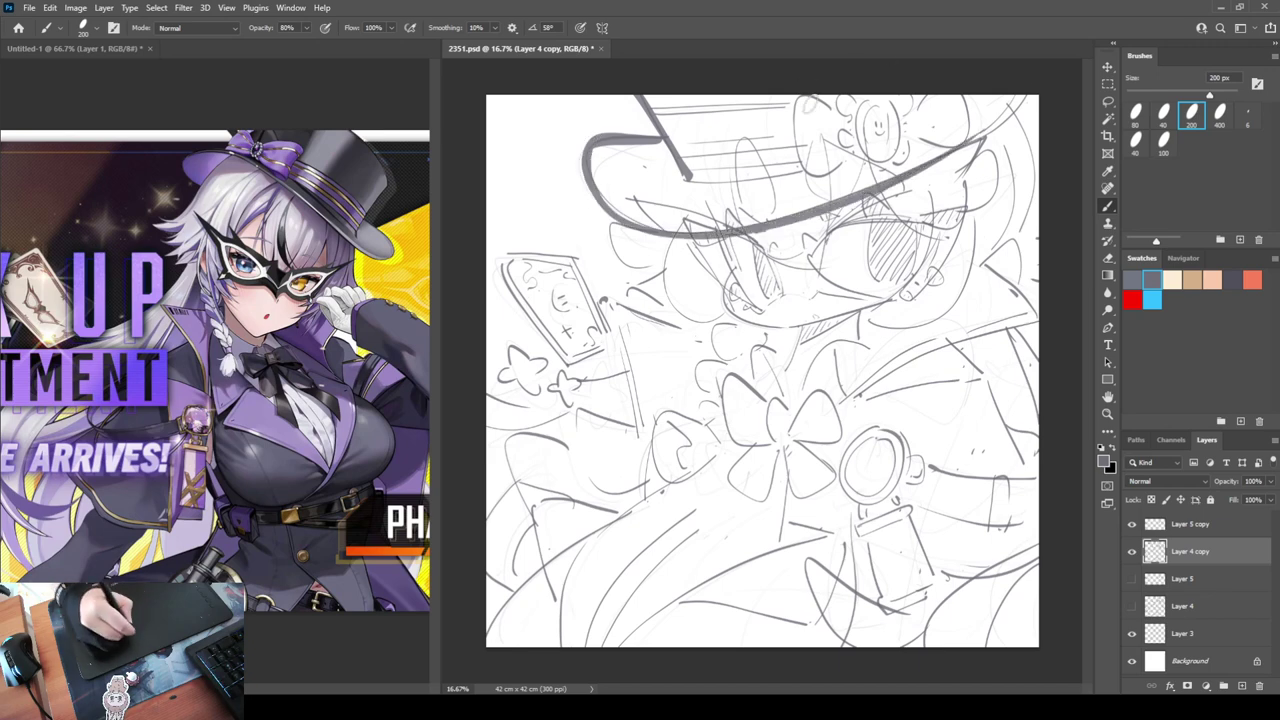
Outline the hat's bow loops, the scalloped round ornament between them, and the crown's opposite edge
mouse_move(832, 108)
mouse_down()
mouse_move(804, 98)
mouse_move(830, 172)
mouse_move(792, 122)
mouse_move(840, 168)
mouse_up()
key(ctrl+z)
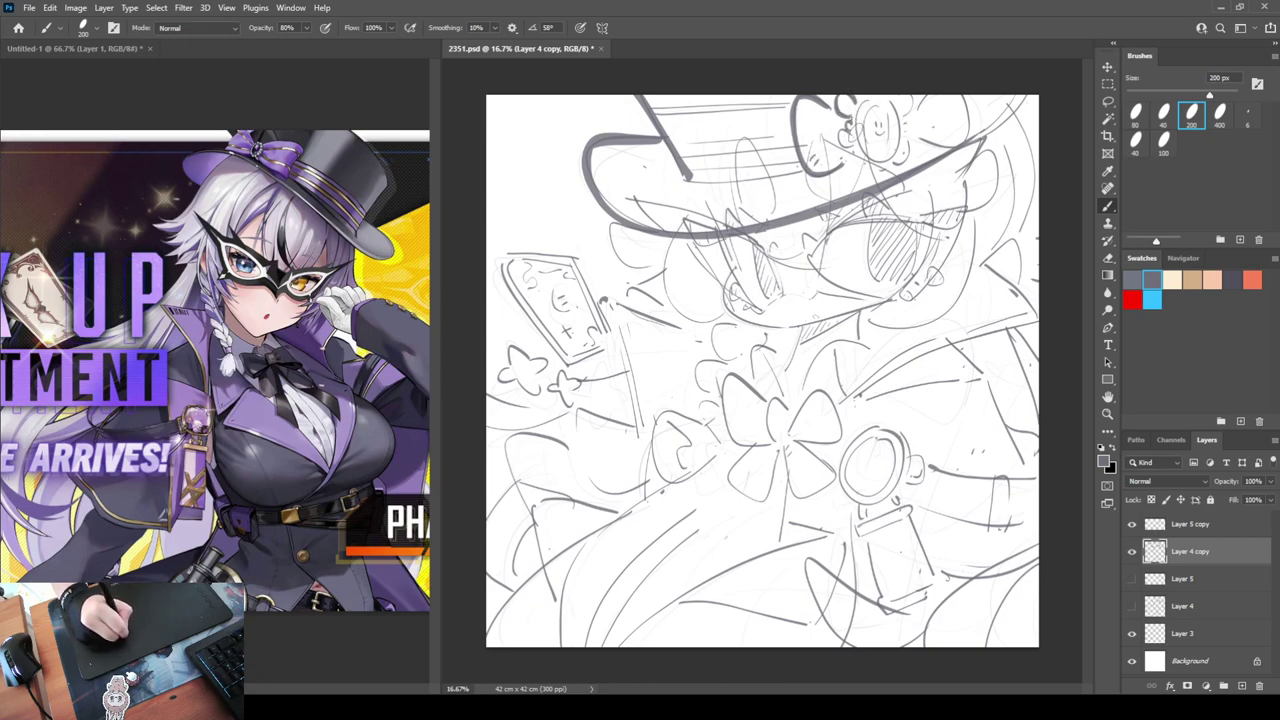
mouse_move(856, 126)
mouse_down()
mouse_move(846, 144)
mouse_move(864, 157)
mouse_up()
mouse_move(868, 98)
mouse_down()
mouse_move(857, 138)
mouse_move(893, 160)
mouse_move(874, 116)
mouse_move(888, 152)
mouse_up()
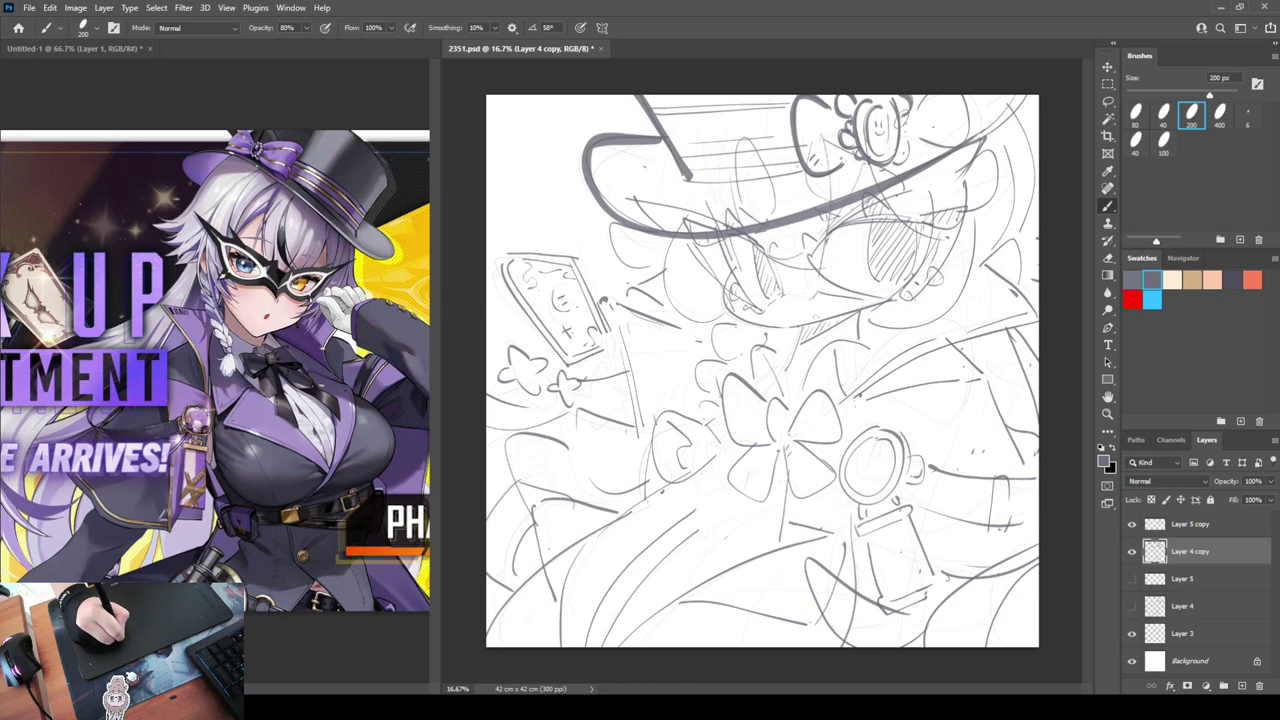
key(e)
key(b)
drag(887, 108, 884, 150)
mouse_move(876, 130)
mouse_down()
mouse_move(890, 148)
mouse_move(965, 104)
mouse_move(916, 137)
mouse_up()
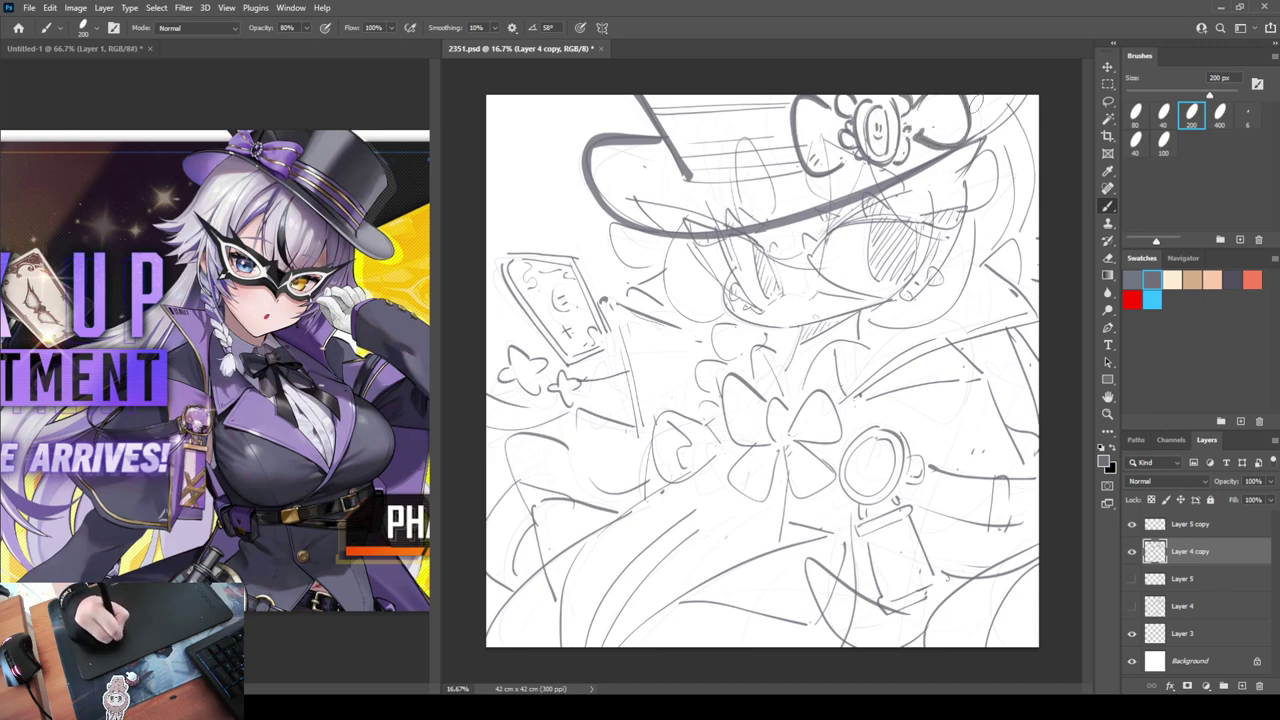
drag(1021, 91, 977, 140)
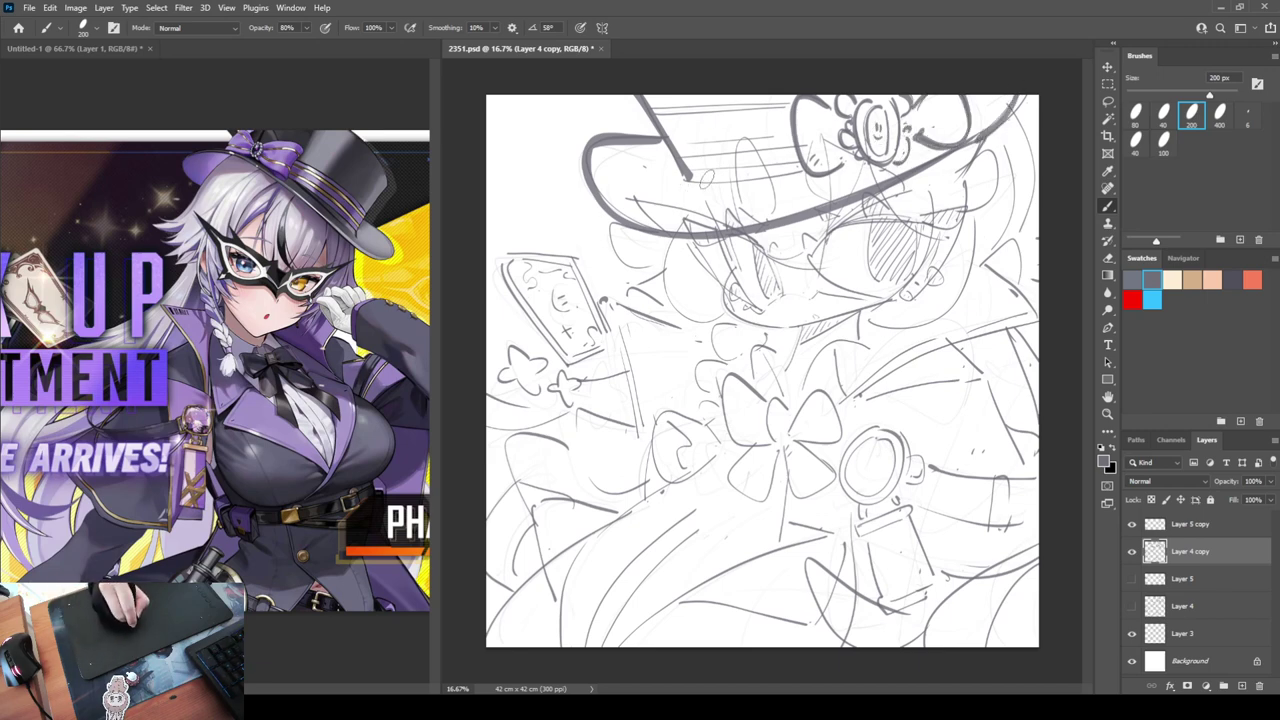
Draw the upper and lower edges of the hat band and its inner stripe lines across the crown
drag(686, 180, 800, 172)
drag(652, 102, 790, 100)
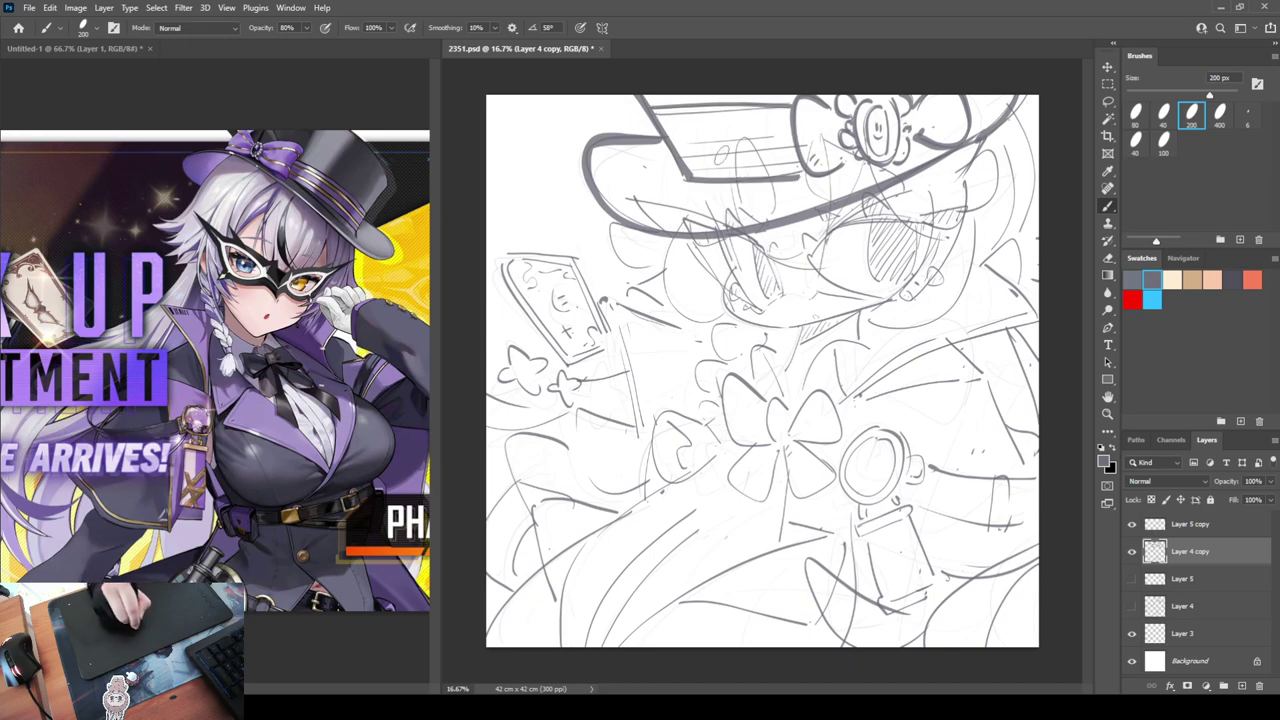
drag(685, 158, 792, 144)
drag(660, 118, 780, 111)
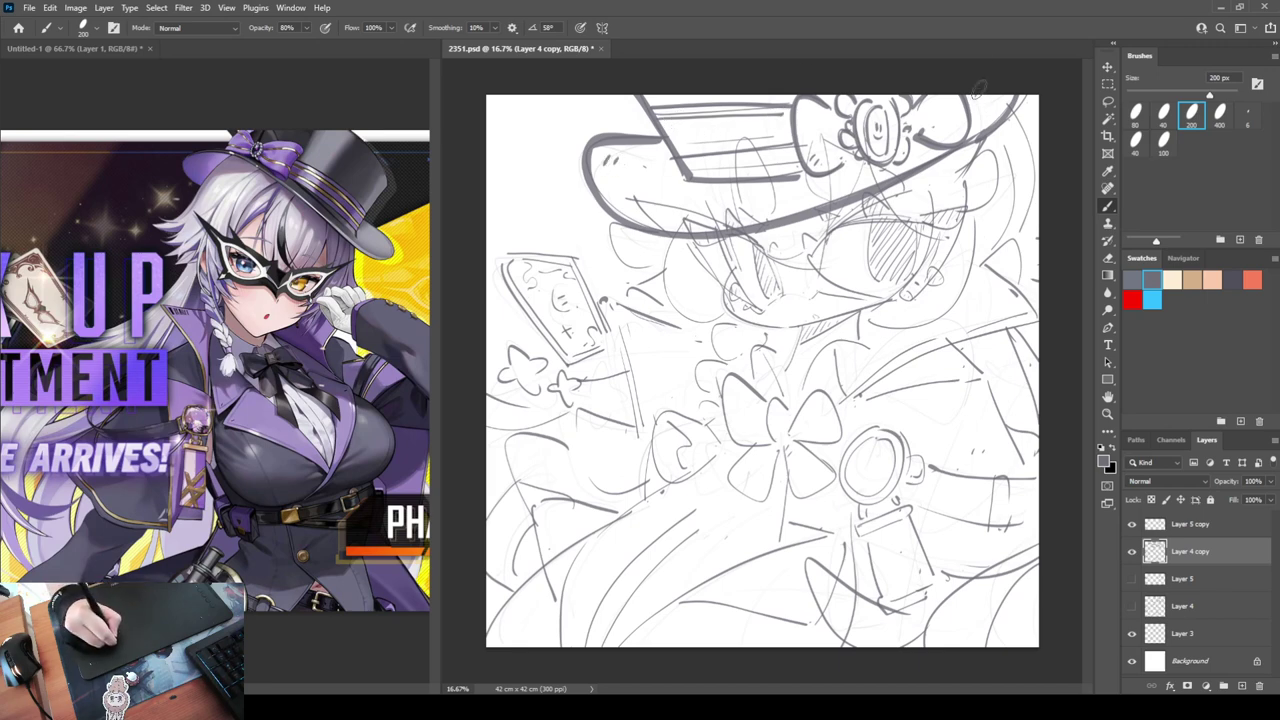
Outline the curled near-side end of the hat brim and the hair locks beneath and outside it
mouse_move(962, 176)
mouse_down()
mouse_move(1003, 158)
mouse_move(1002, 212)
mouse_up()
drag(888, 236, 1008, 196)
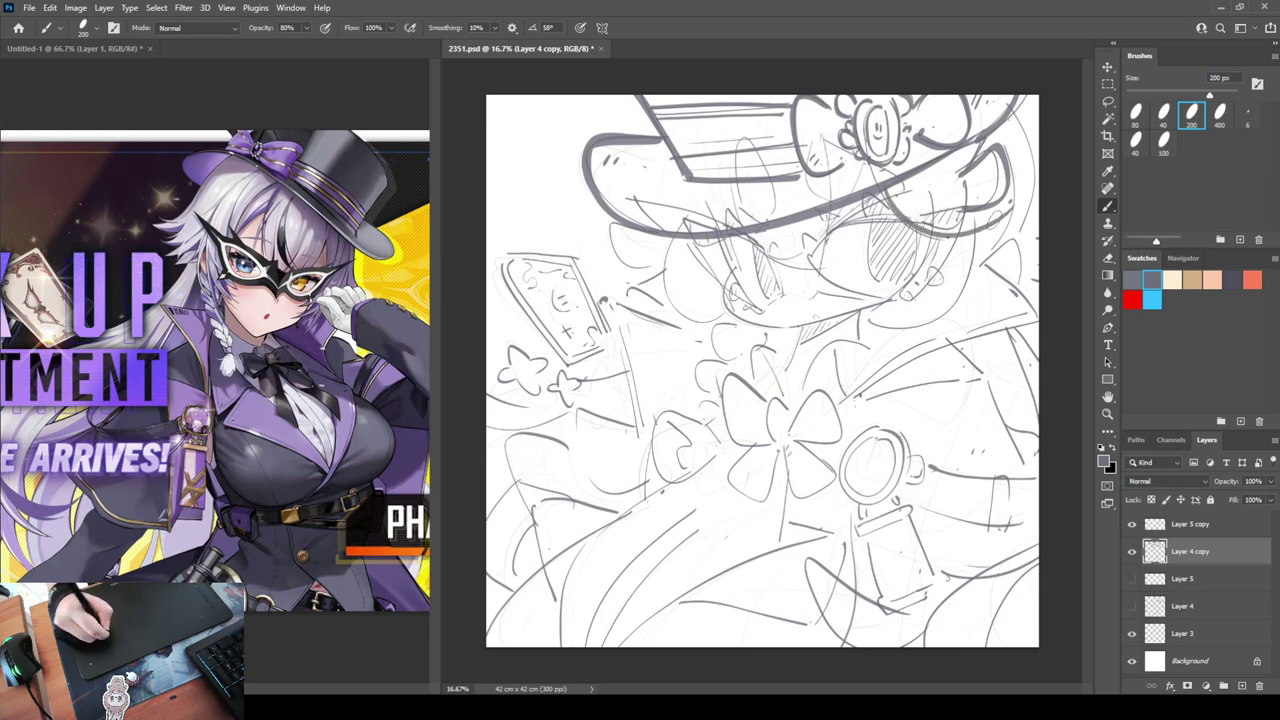
mouse_move(905, 282)
mouse_down()
mouse_move(868, 328)
mouse_move(985, 230)
mouse_up()
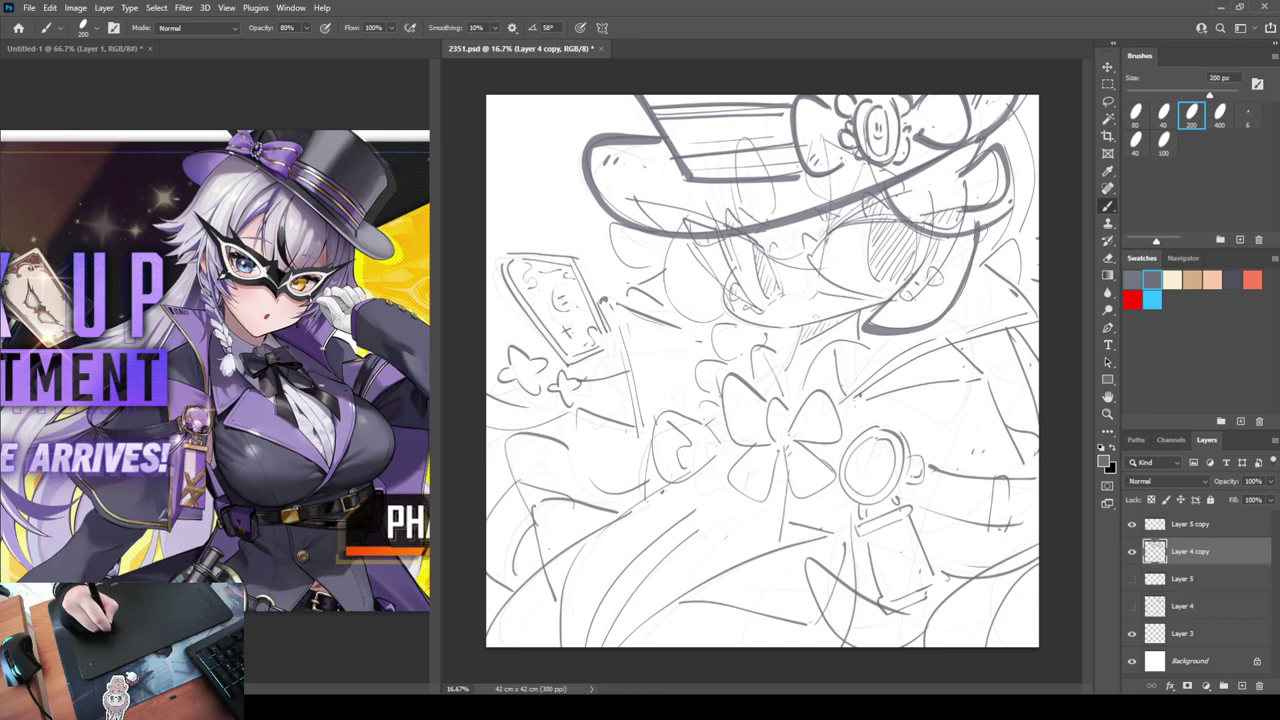
mouse_move(1032, 140)
mouse_down()
mouse_move(1020, 248)
mouse_move(1043, 236)
mouse_up()
drag(1039, 282, 1020, 271)
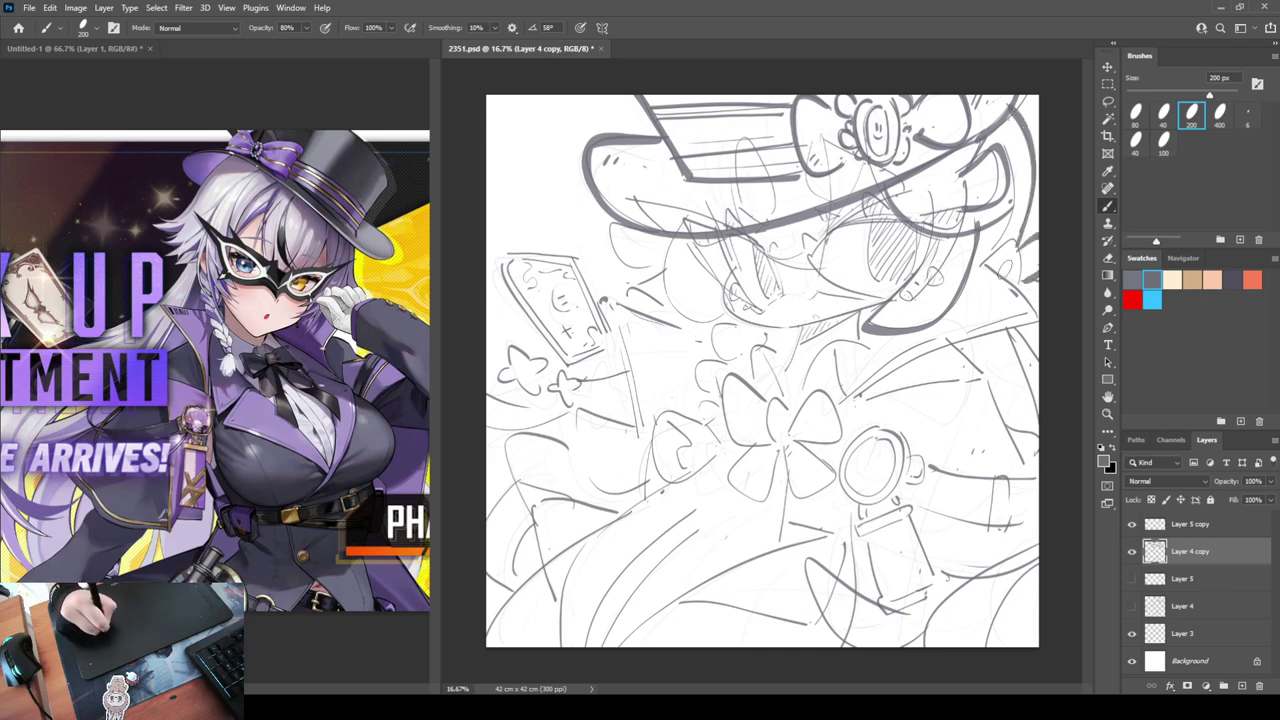
Try to thicken the mask's upper edge and lower contour on Layer 4 copy with the 200 px brush
drag(628, 199, 712, 224)
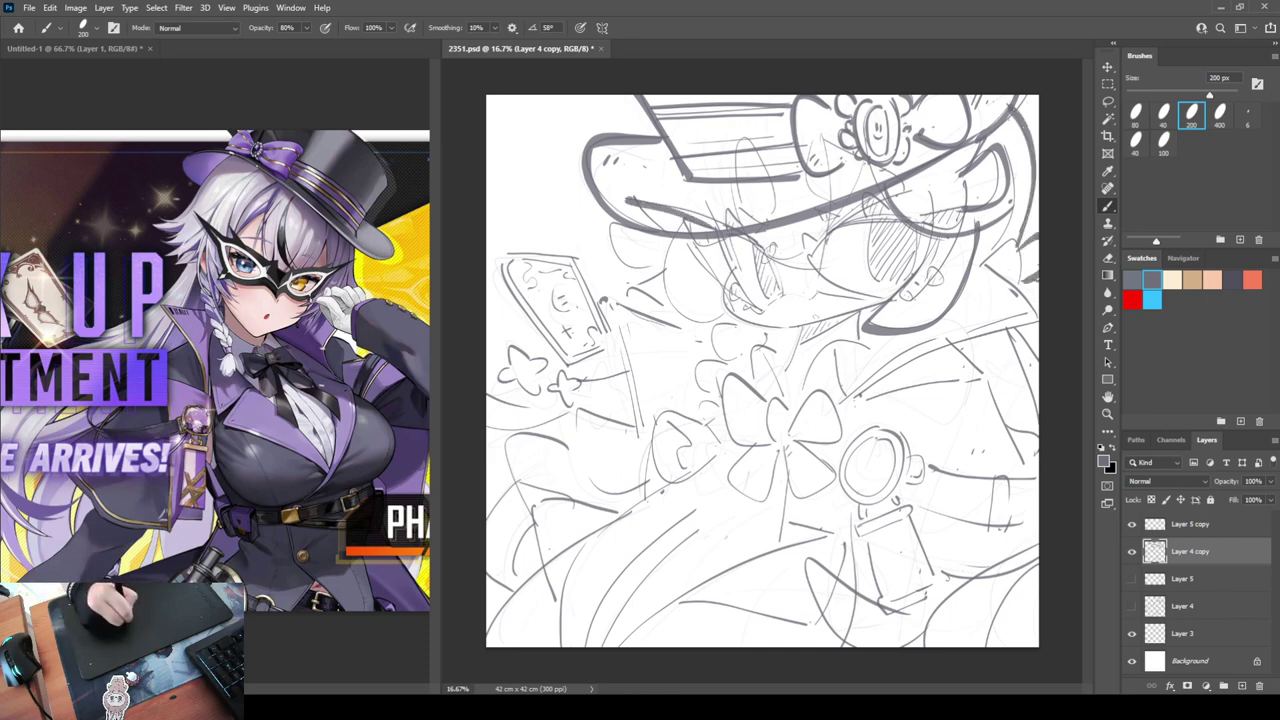
key(ctrl+z)
mouse_move(627, 198)
mouse_down()
mouse_move(771, 256)
mouse_move(665, 202)
mouse_move(764, 254)
mouse_up()
key(ctrl+z)
key(ctrl+z)
drag(620, 196, 776, 254)
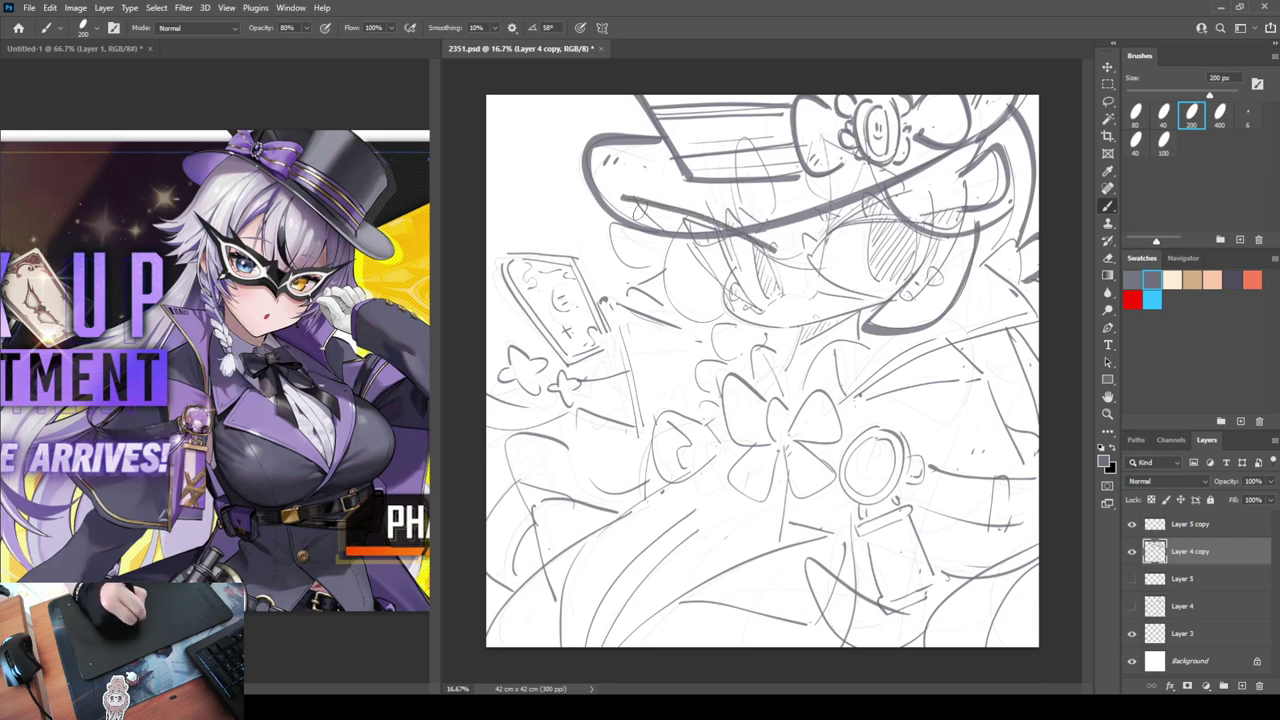
mouse_move(632, 200)
mouse_down()
mouse_move(769, 246)
mouse_move(747, 297)
mouse_move(772, 246)
mouse_move(766, 311)
mouse_up()
key(ctrl+z)
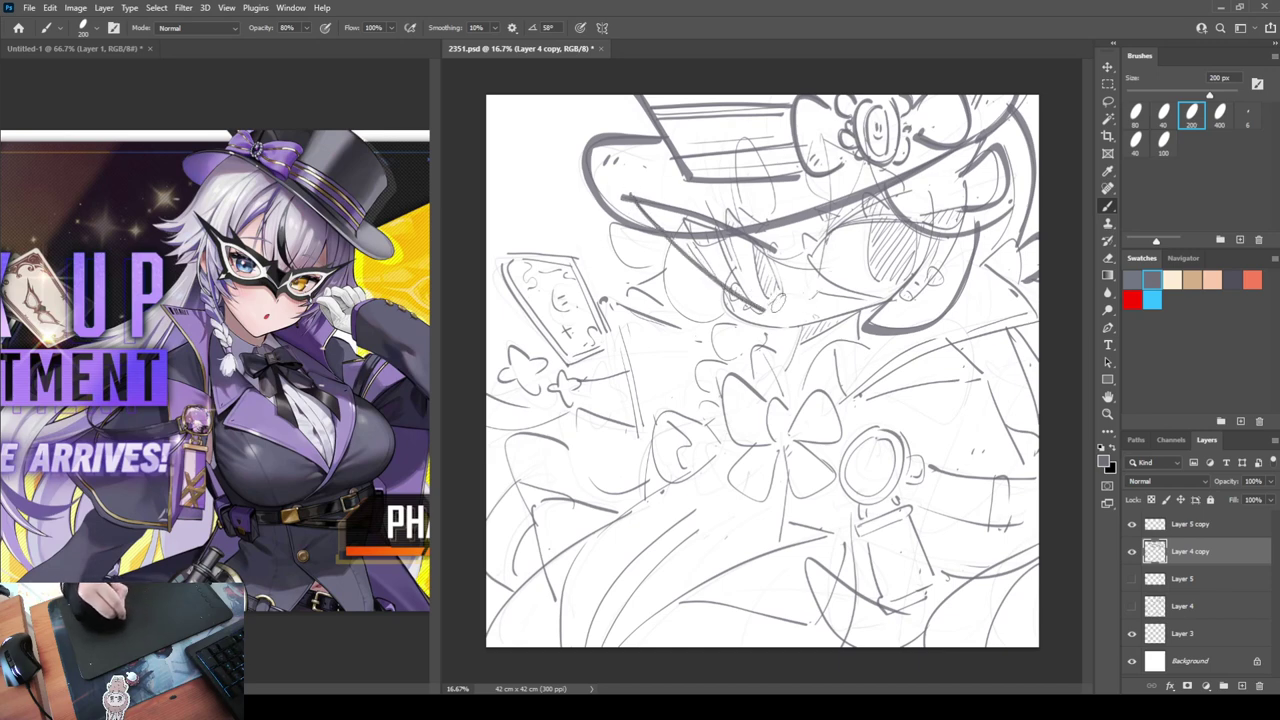
key(ctrl+z)
drag(633, 200, 757, 311)
key(ctrl+z)
mouse_move(648, 209)
mouse_down()
mouse_move(756, 310)
mouse_move(819, 291)
mouse_move(892, 300)
mouse_up()
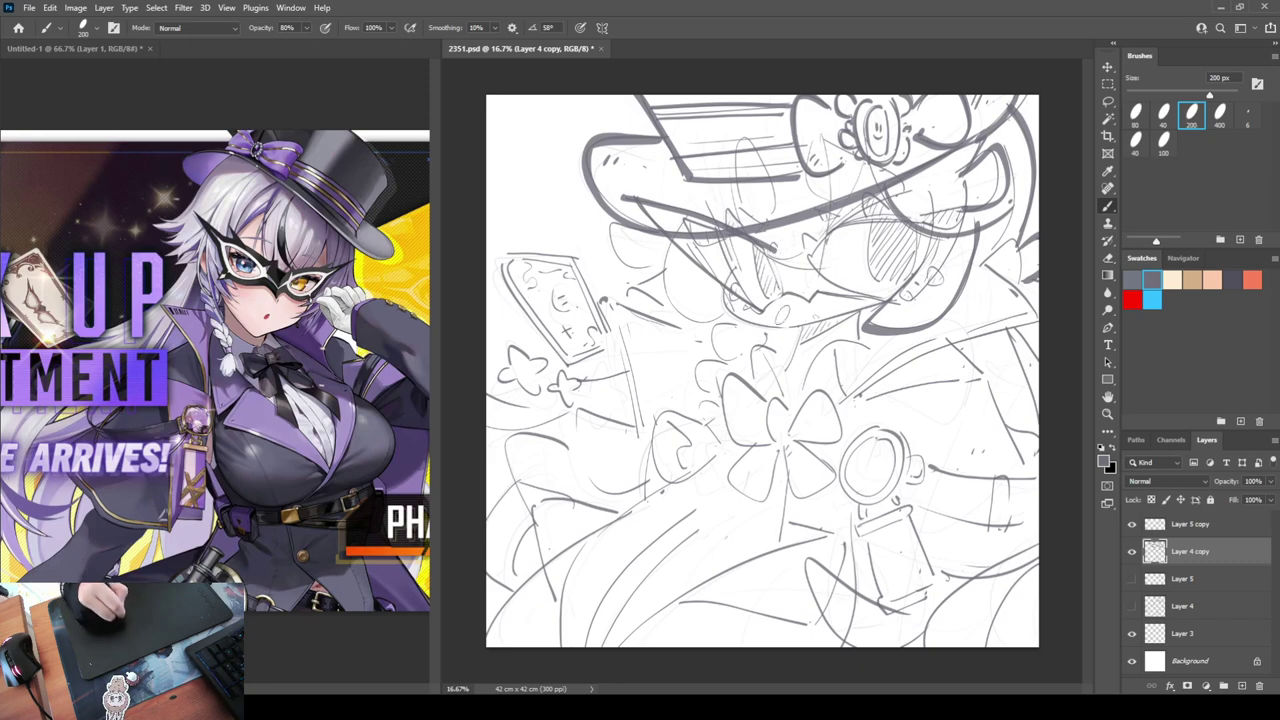
key(e)
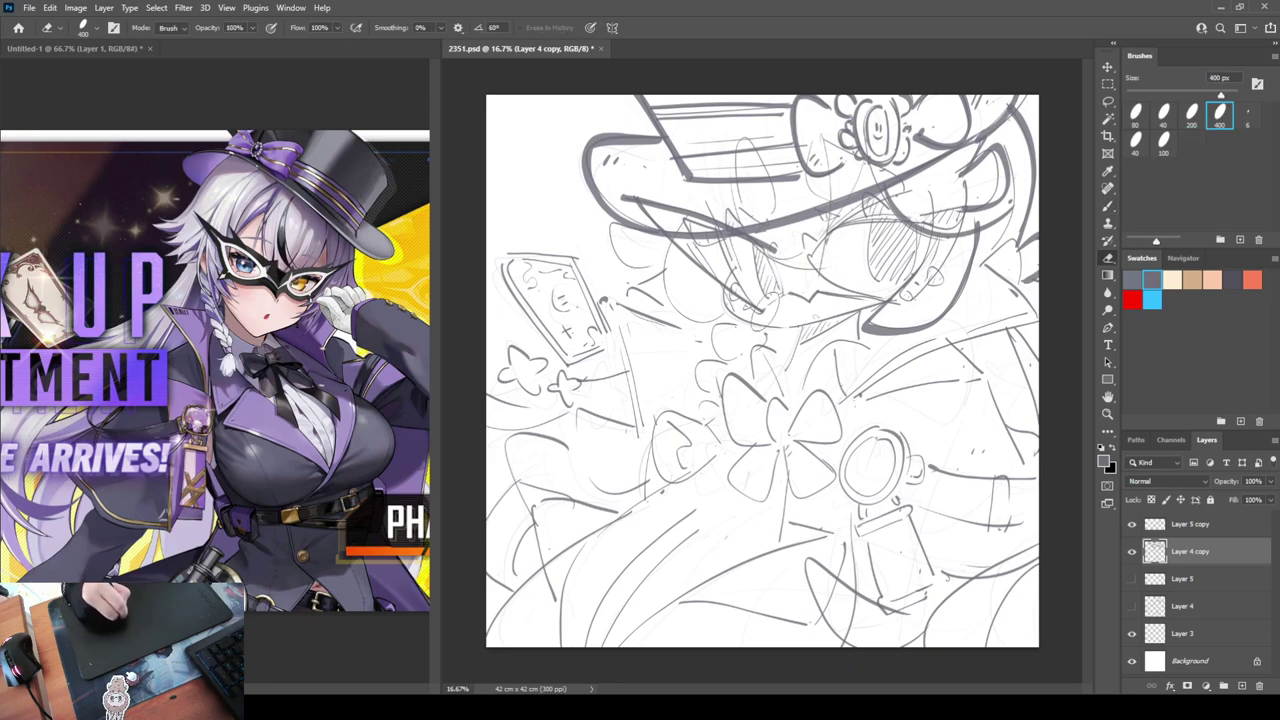
key(b)
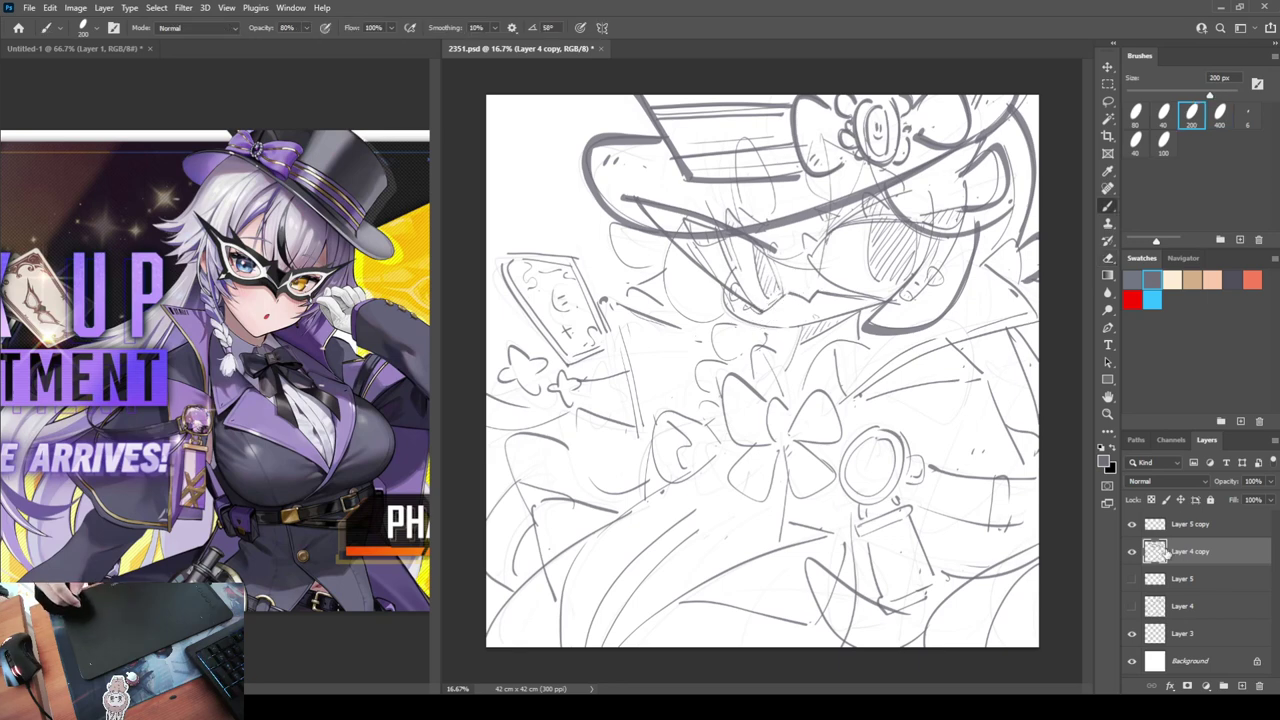
key(ctrl+z)
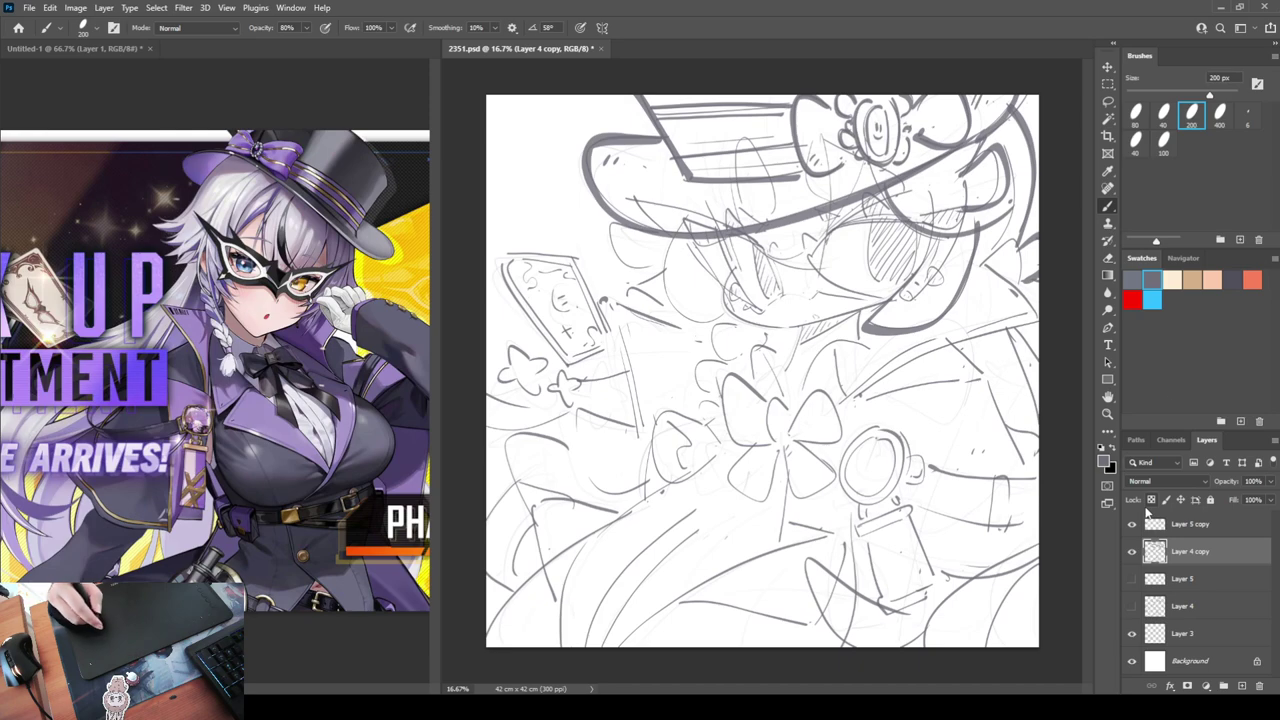
Hide the mask on Layer 5 copy and redraw the heavy upper lashes of both eyes
click(1132, 525)
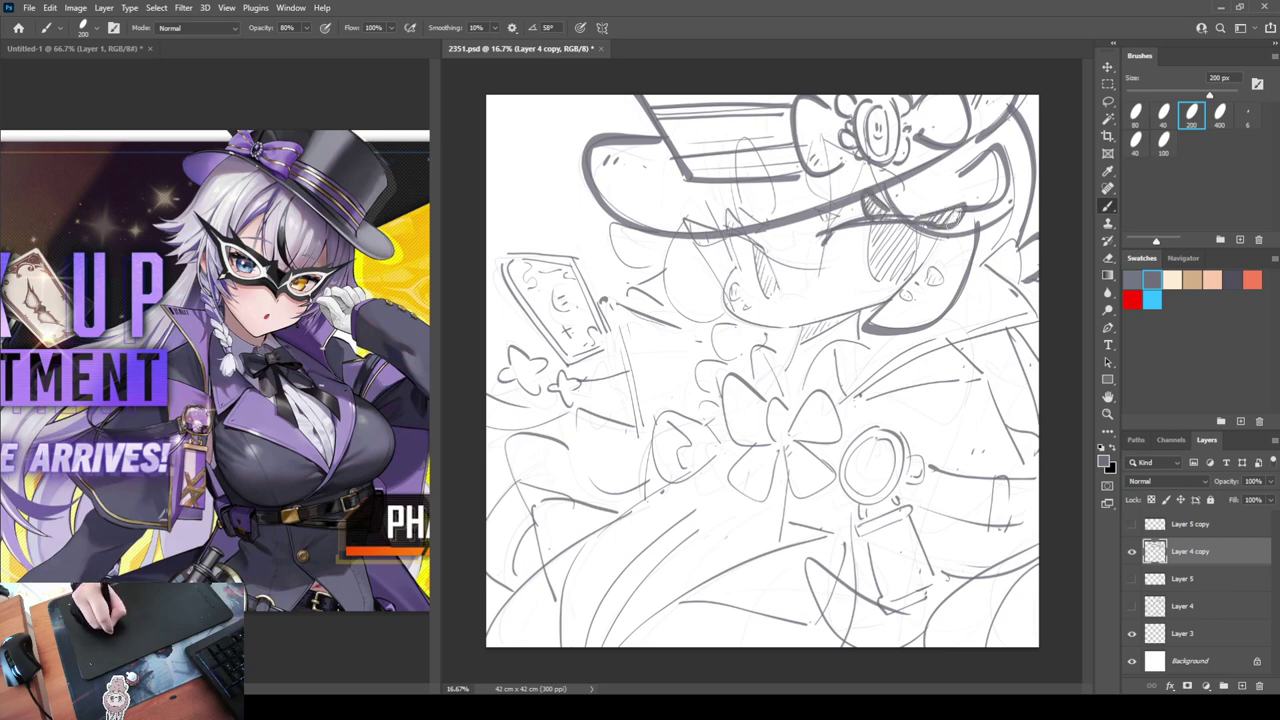
mouse_move(690, 214)
mouse_down()
mouse_move(724, 258)
mouse_move(704, 256)
mouse_move(716, 256)
mouse_move(734, 204)
mouse_move(751, 242)
mouse_move(780, 256)
mouse_move(765, 249)
mouse_up()
key(ctrl+z)
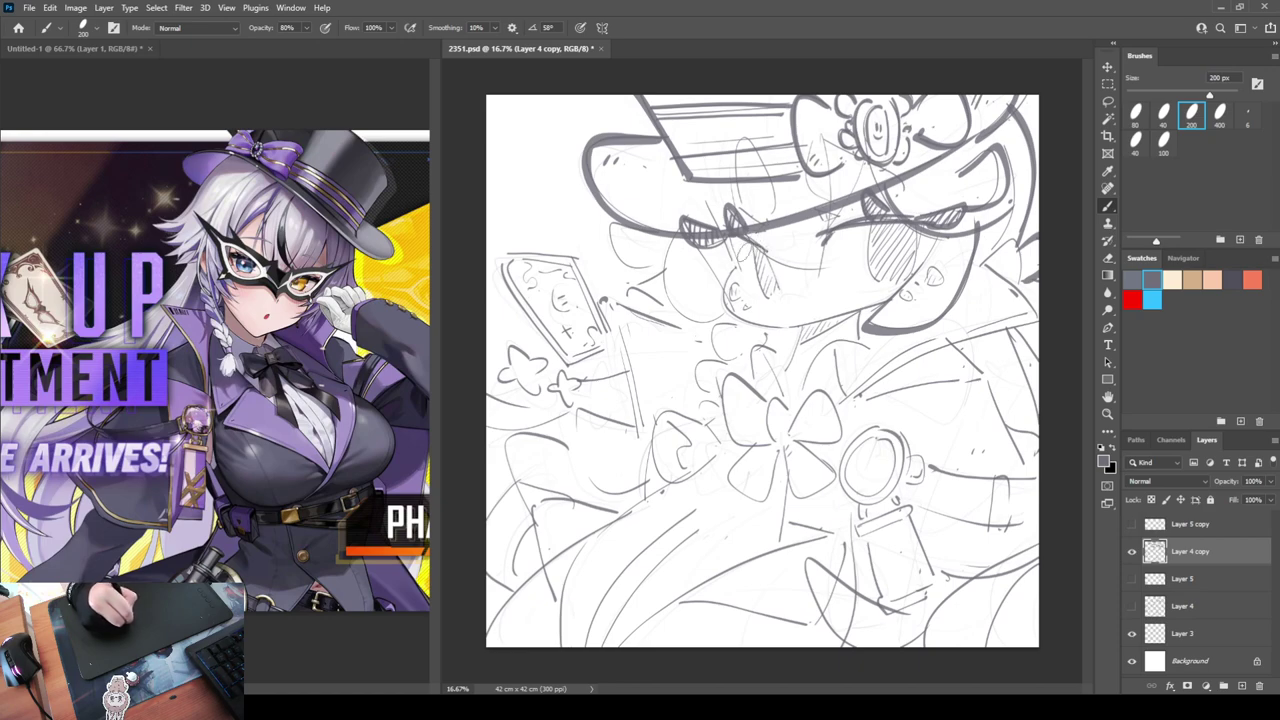
Draw the slanted far-side temple line across the far eye's lashes, undoing and redrawing it until it fits
drag(706, 211, 740, 271)
key(ctrl+z)
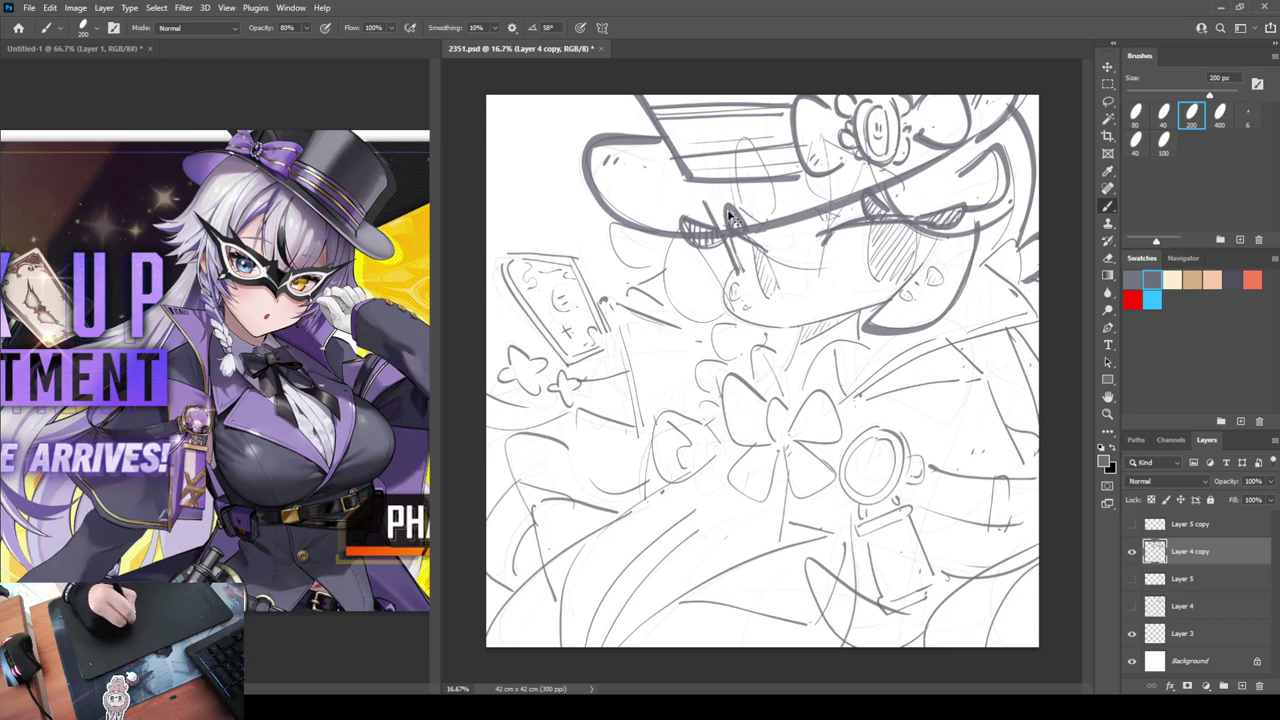
key(ctrl+z)
drag(708, 205, 741, 272)
key(ctrl+z)
drag(704, 201, 737, 265)
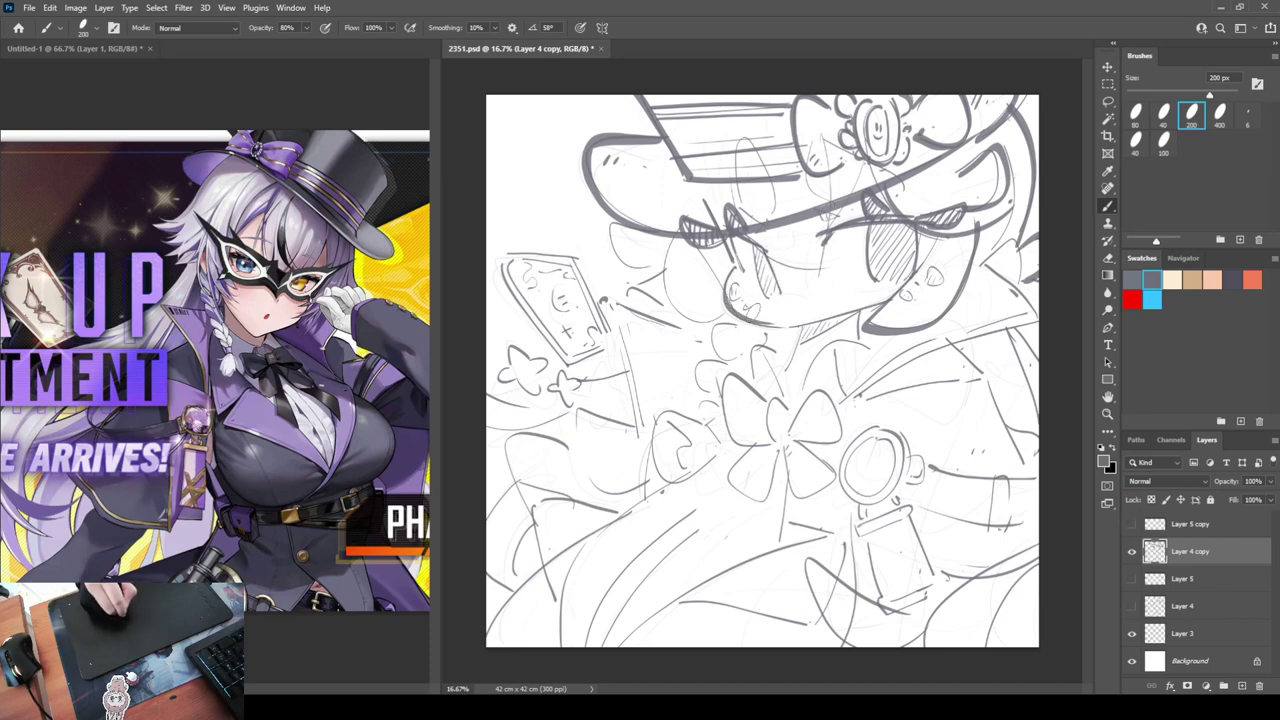
Redraw the far-side cheek contour from below the far eye down to the chin
drag(732, 272, 766, 325)
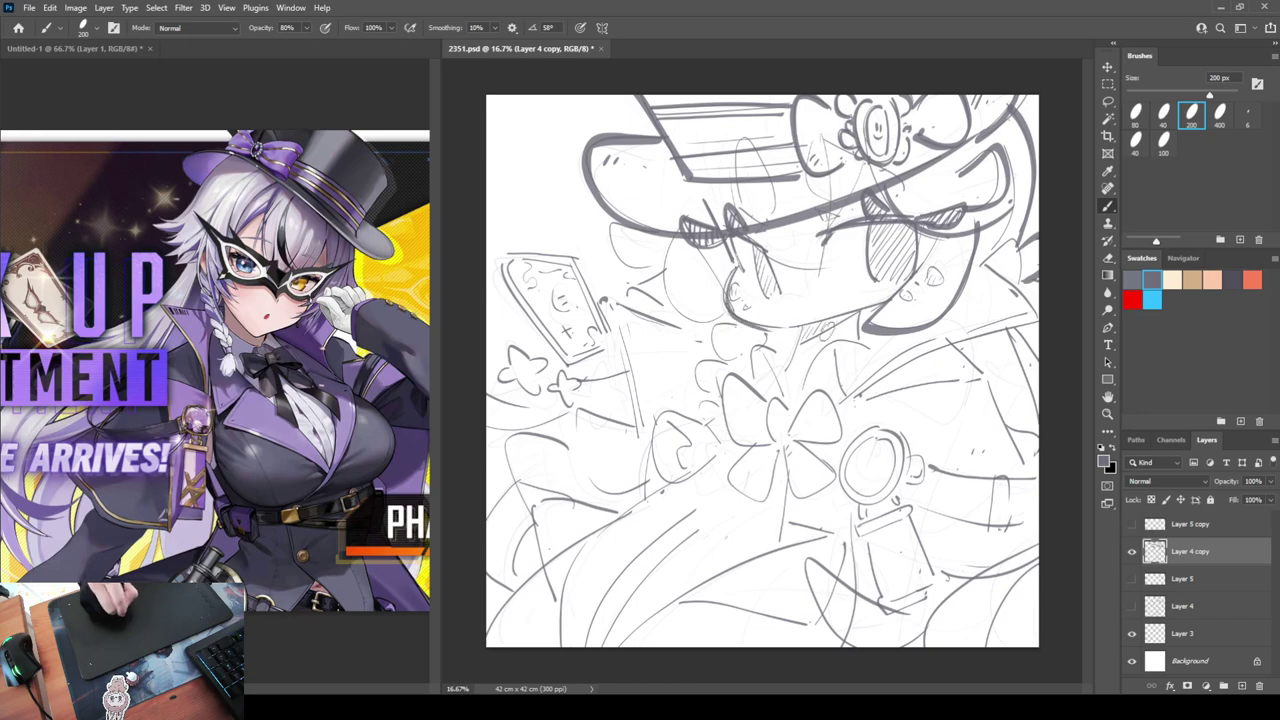
key(ctrl+z)
drag(734, 267, 762, 322)
key(ctrl+z)
mouse_move(735, 268)
mouse_down()
mouse_move(724, 290)
mouse_move(772, 325)
mouse_move(724, 288)
mouse_move(786, 327)
mouse_move(856, 315)
mouse_move(724, 298)
mouse_move(832, 325)
mouse_move(884, 309)
mouse_up()
Redraw the near-side jawline up from the chin until it fits, and add the neck lines with the shadow under the chin
key(ctrl+z)
key(ctrl+z)
key(ctrl+z)
drag(793, 328, 882, 299)
key(ctrl+z)
key(ctrl+z)
drag(794, 329, 888, 298)
key(ctrl+z)
key(ctrl+z)
key(ctrl+z)
drag(795, 329, 888, 300)
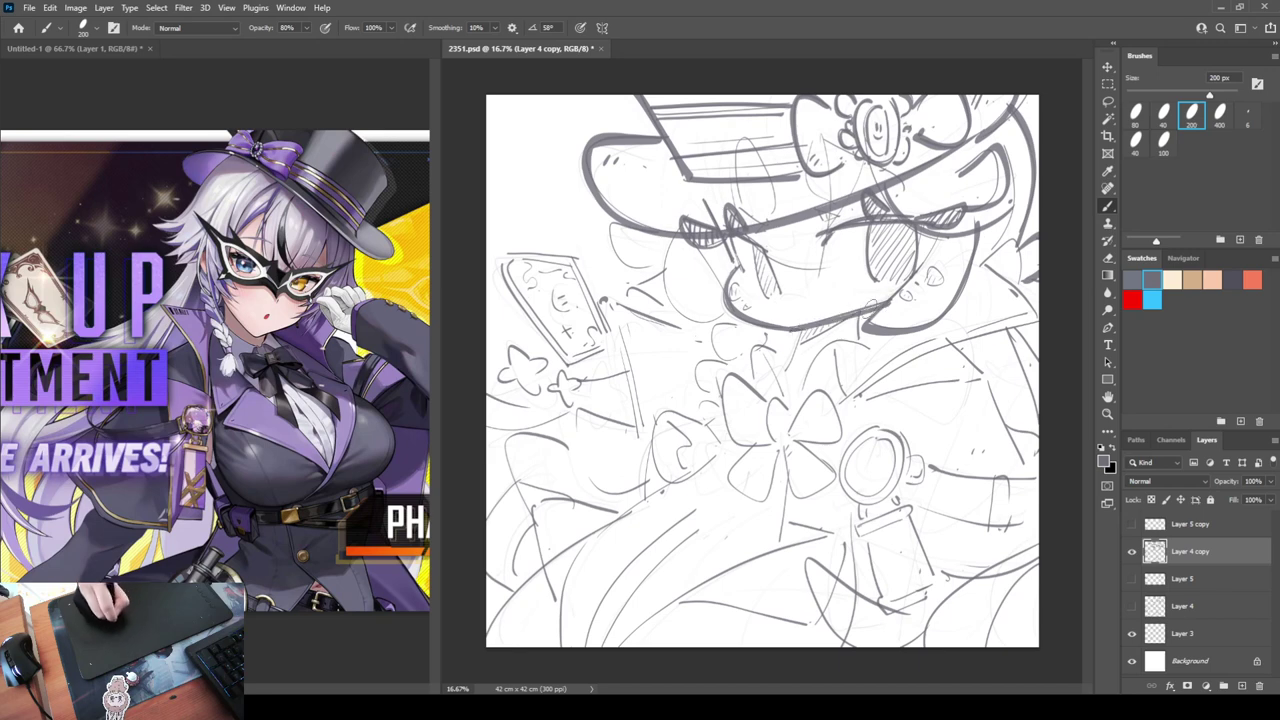
key(ctrl+z)
drag(793, 329, 889, 300)
key(ctrl+z)
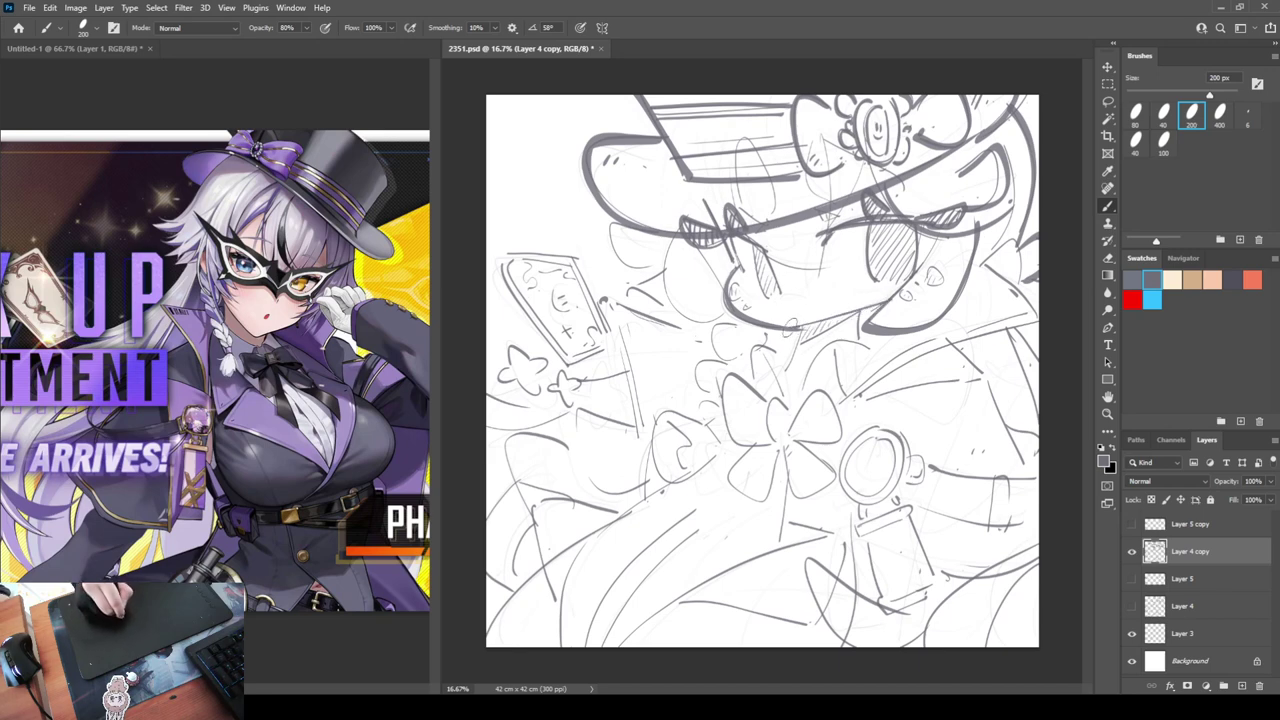
drag(793, 329, 883, 302)
drag(798, 332, 778, 382)
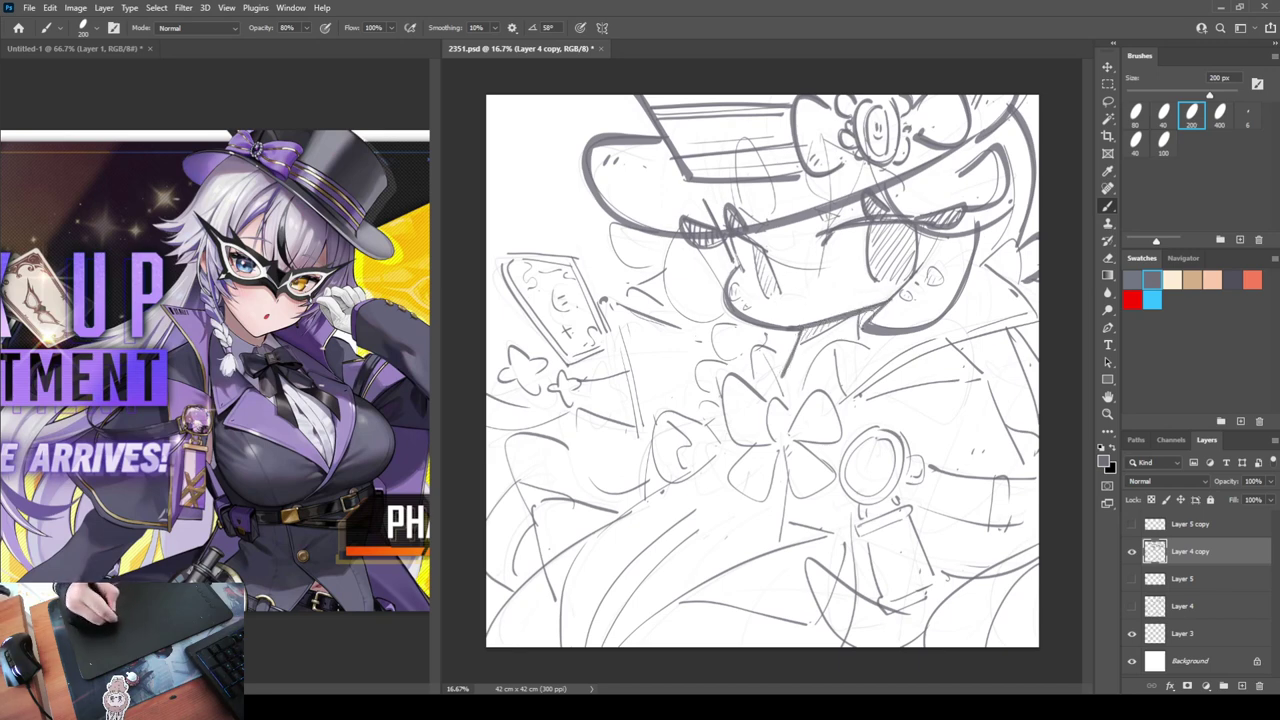
mouse_move(860, 311)
mouse_down()
mouse_move(862, 340)
mouse_move(860, 319)
mouse_move(838, 320)
mouse_up()
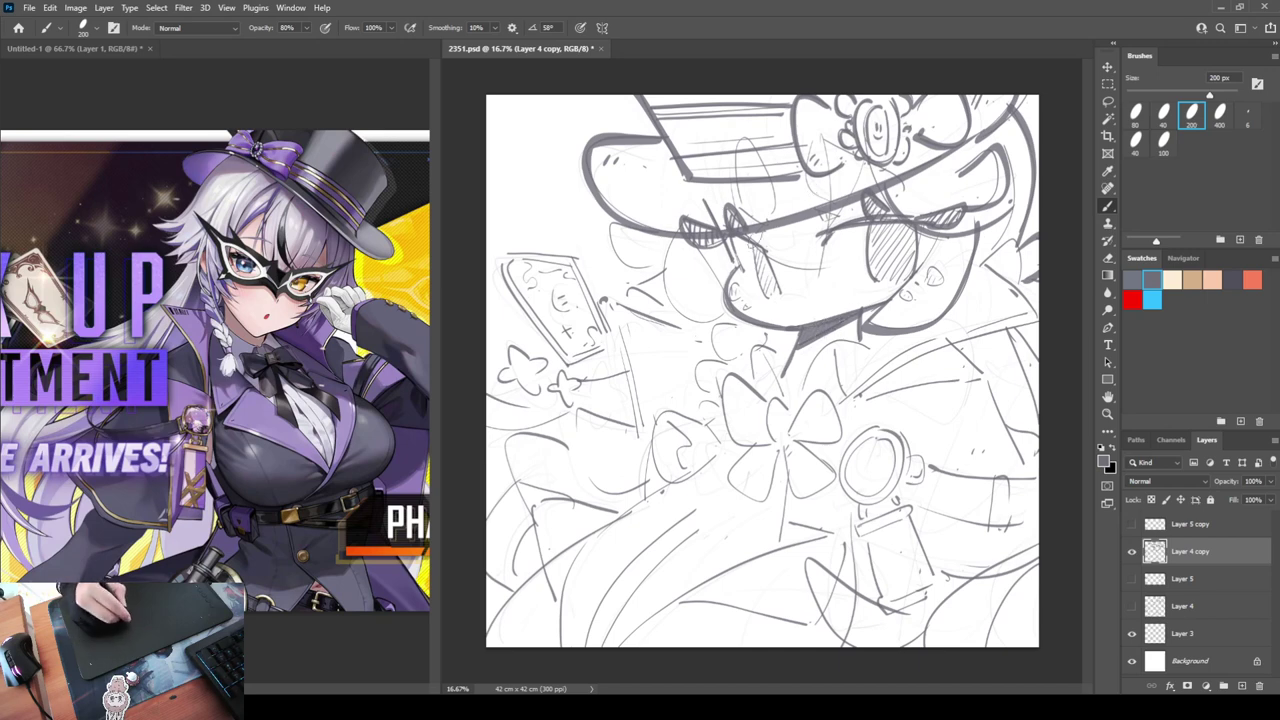
Outline the two rounded far-side hair locks below the hat brim
drag(598, 214, 726, 328)
key(ctrl+z)
drag(680, 240, 724, 323)
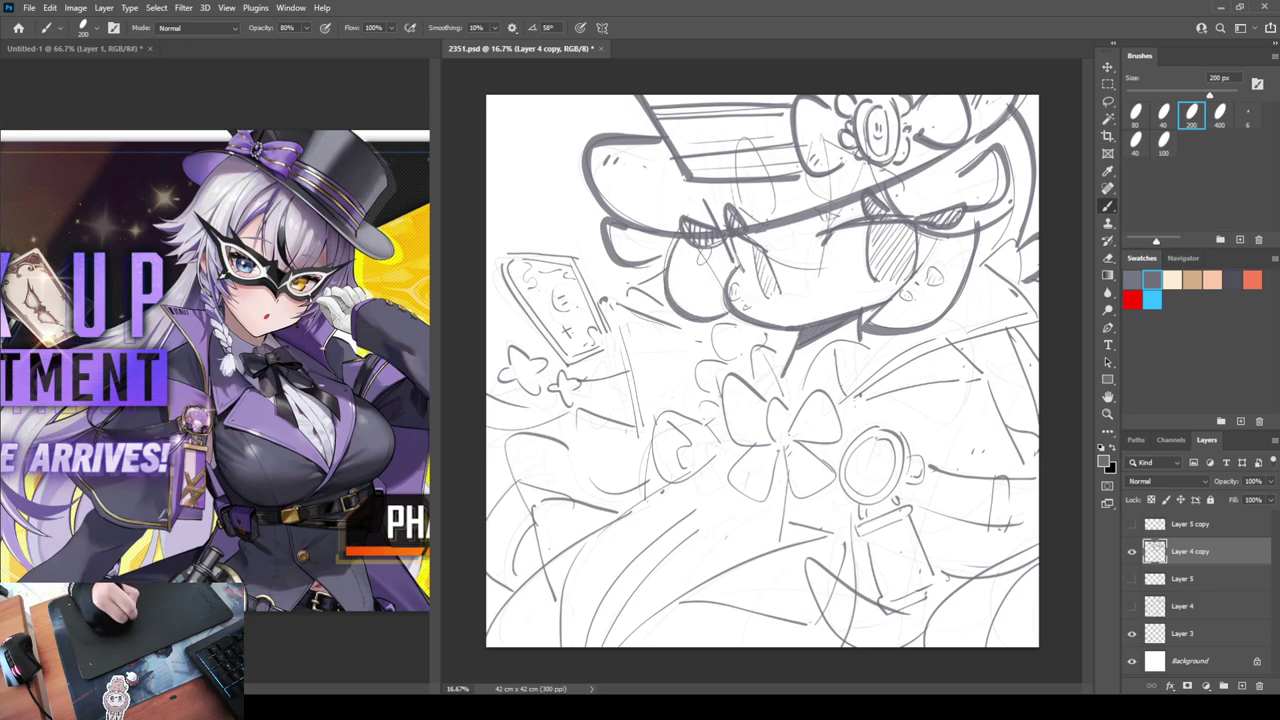
Draw the inner edge of the far-side hair lock and hatch the gap between it and the cheek
drag(700, 252, 727, 300)
key(ctrl+z)
drag(699, 250, 733, 299)
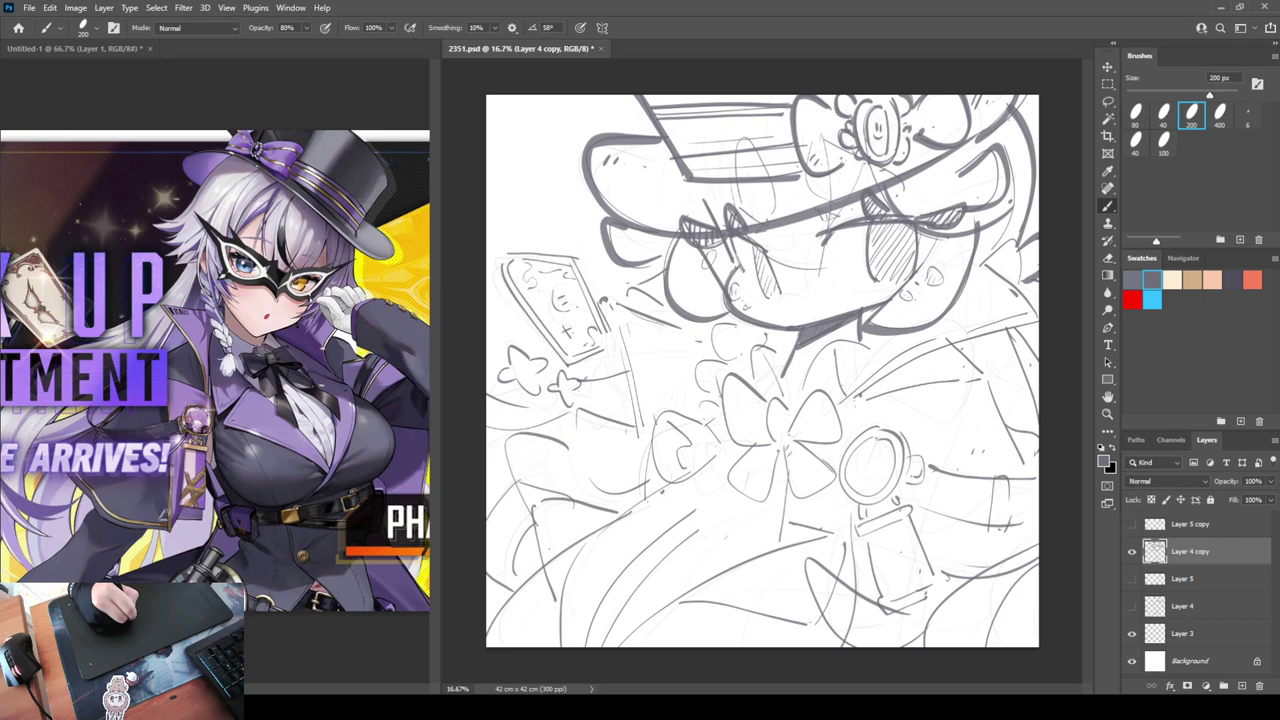
drag(702, 244, 717, 277)
drag(706, 244, 725, 289)
drag(714, 257, 727, 289)
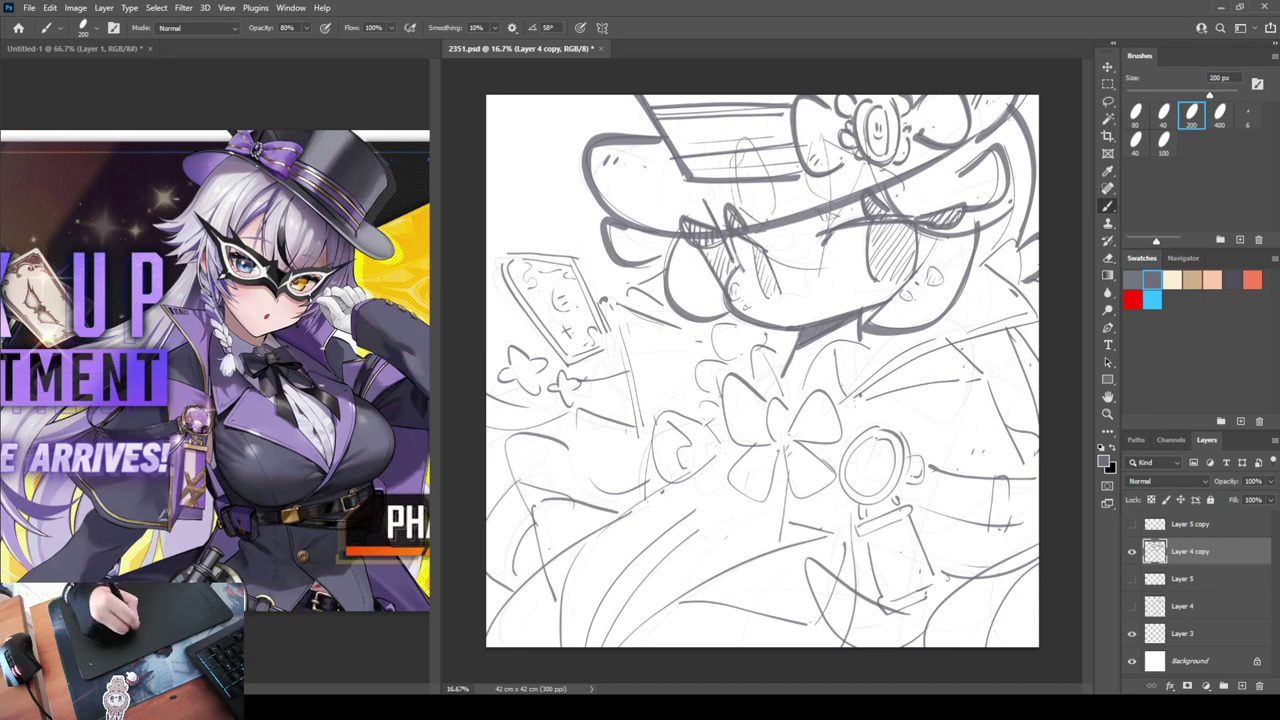
Draw the forelock strands falling from the hat brim between the eyes
drag(739, 151, 820, 226)
key(ctrl+z)
drag(743, 127, 824, 220)
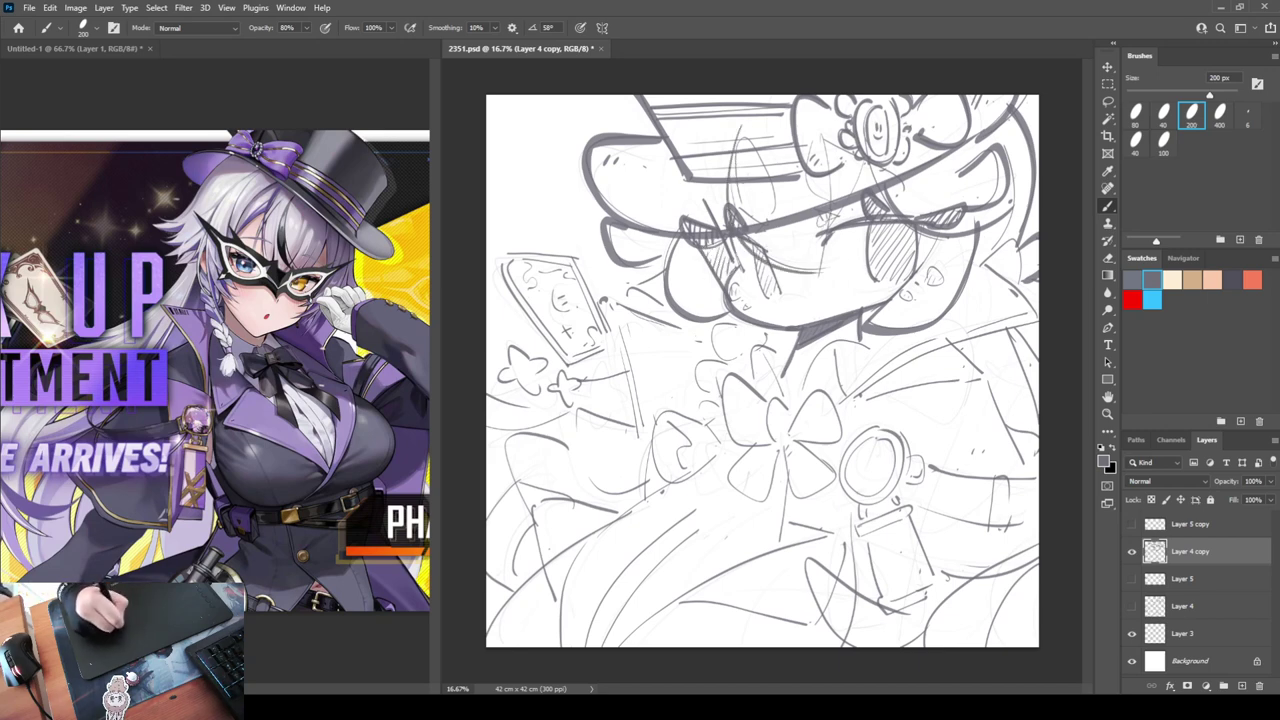
Redraw the long looped hair strands crossing the hat brim and face with darker lines
key(ctrl+z)
drag(740, 124, 834, 272)
key(ctrl+z)
drag(736, 122, 830, 268)
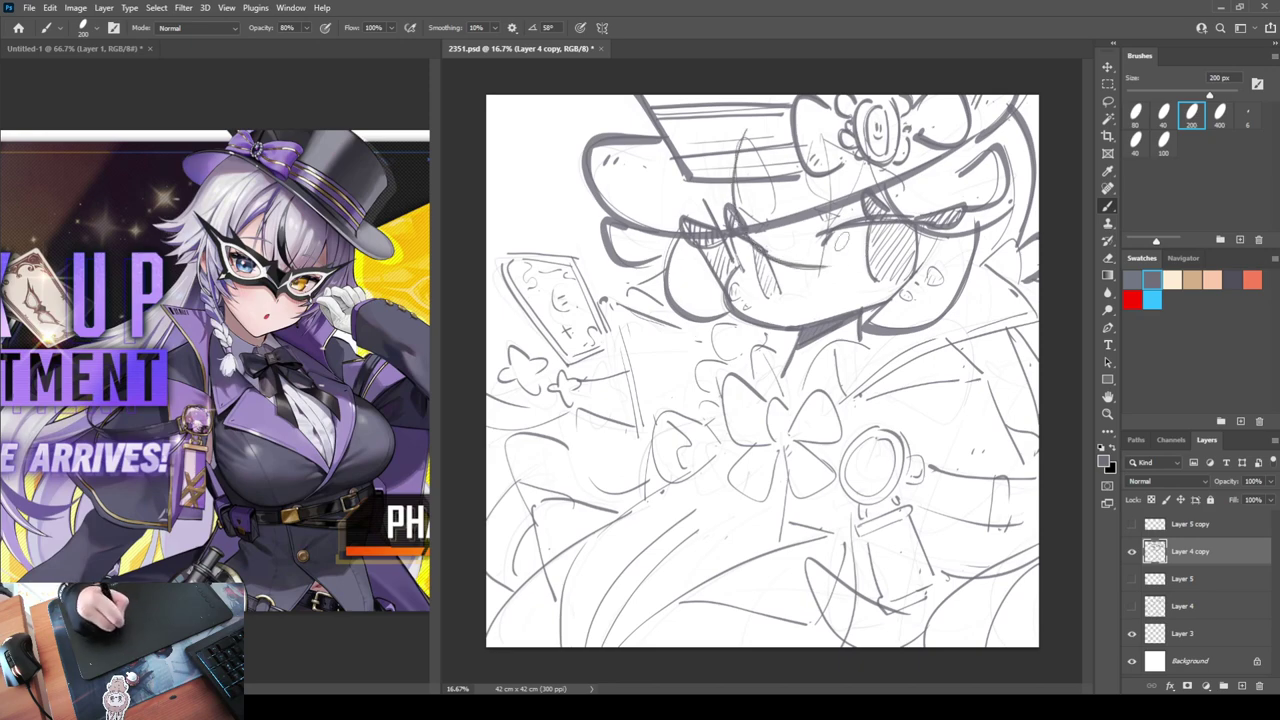
drag(834, 126, 810, 280)
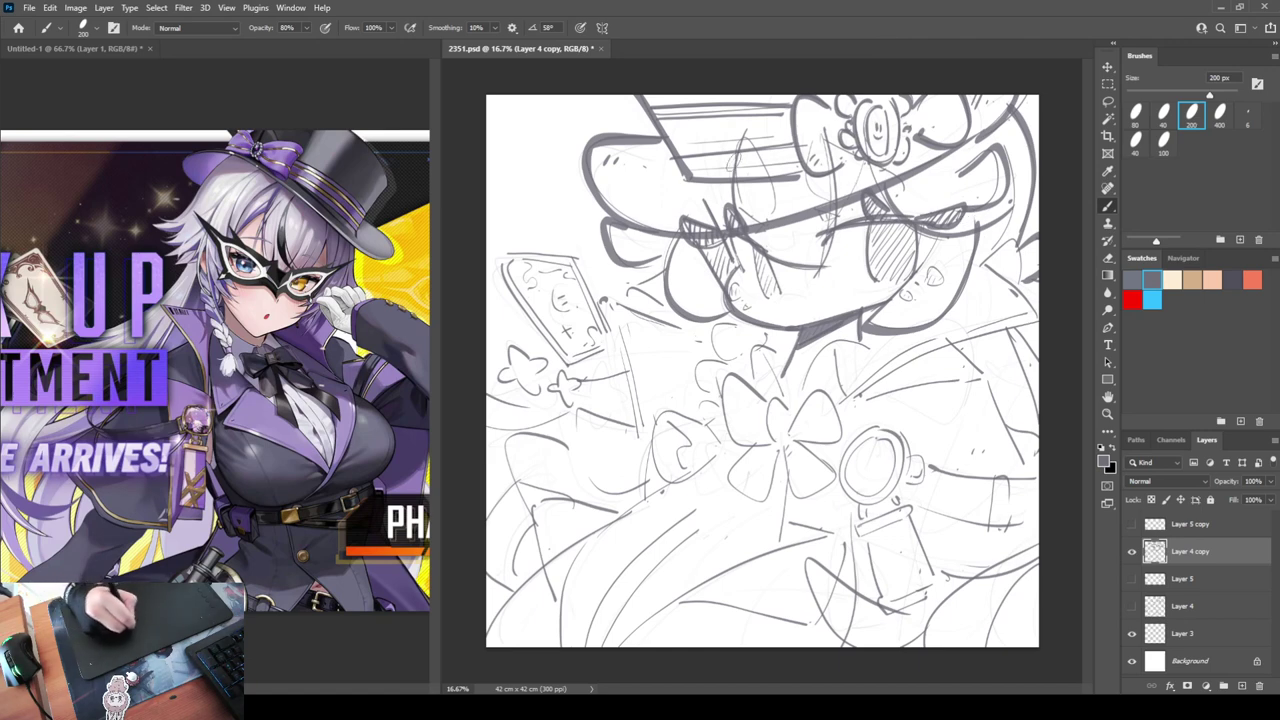
mouse_move(735, 202)
mouse_down()
mouse_move(753, 142)
mouse_move(773, 232)
mouse_up()
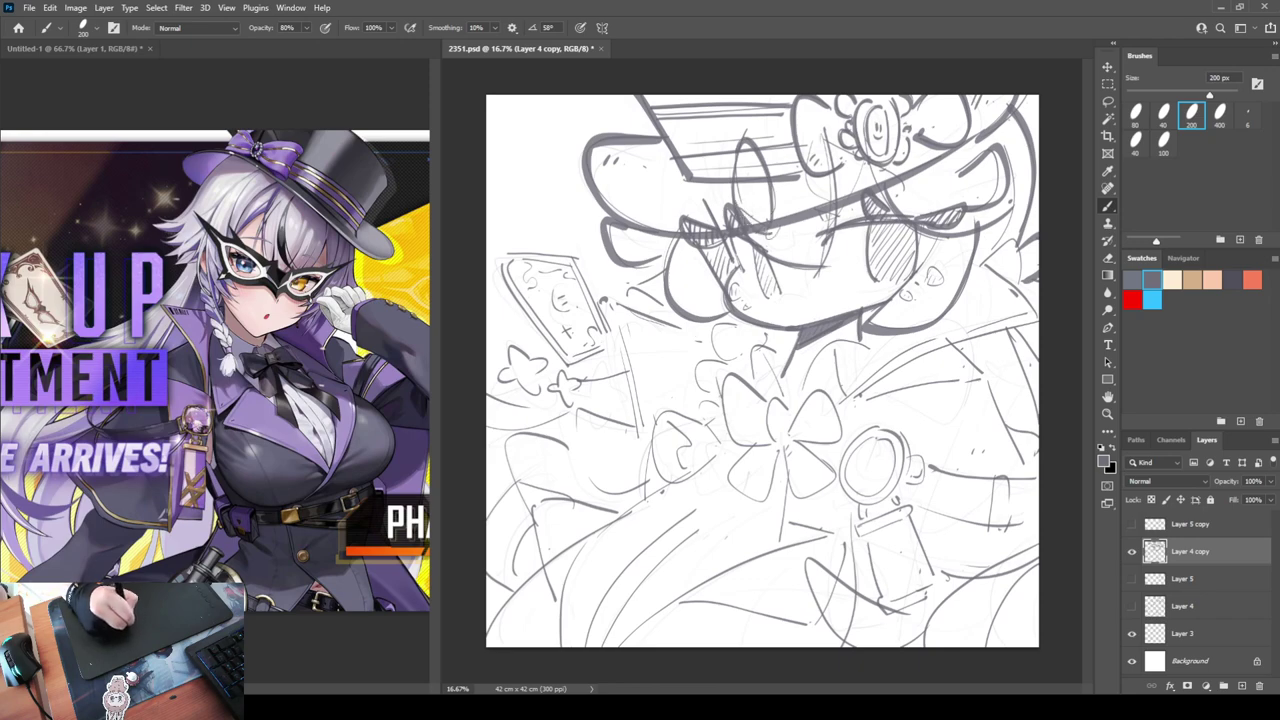
mouse_move(827, 140)
mouse_down()
mouse_move(811, 190)
mouse_move(832, 212)
mouse_up()
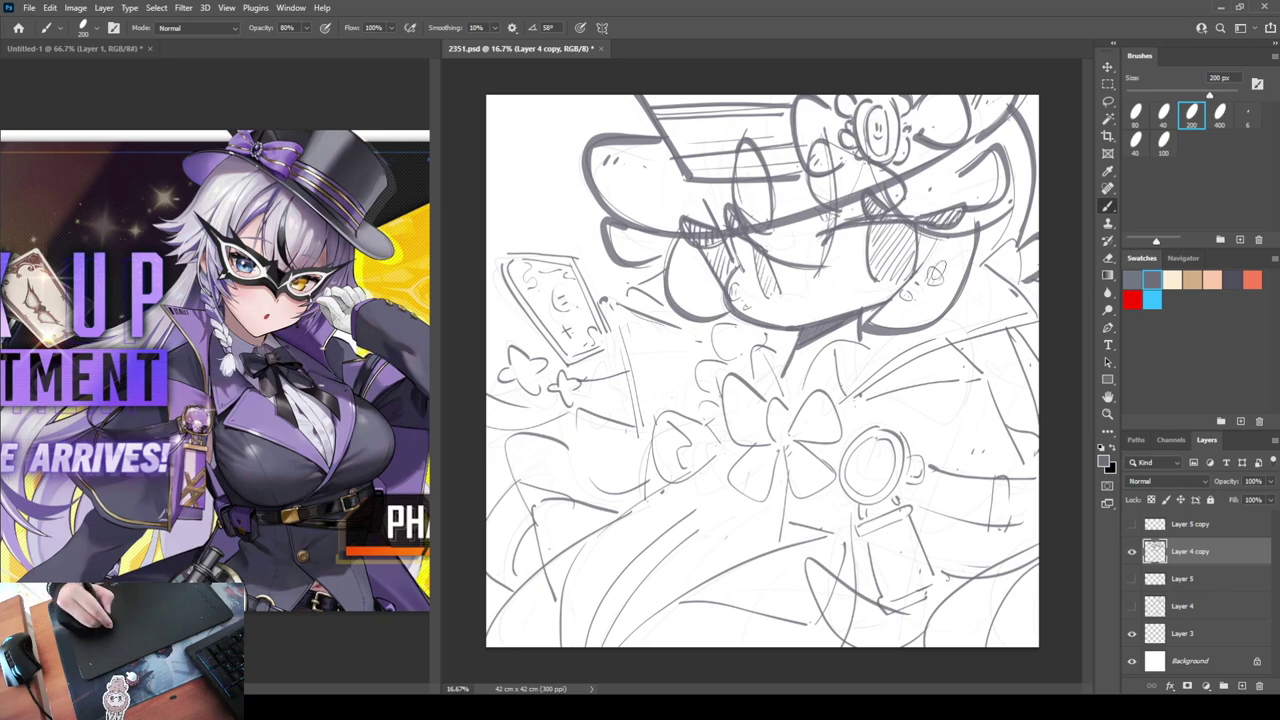
Outline the pointed hair tuft beside the face at the canvas's right edge and shade it with hatching
drag(940, 240, 912, 288)
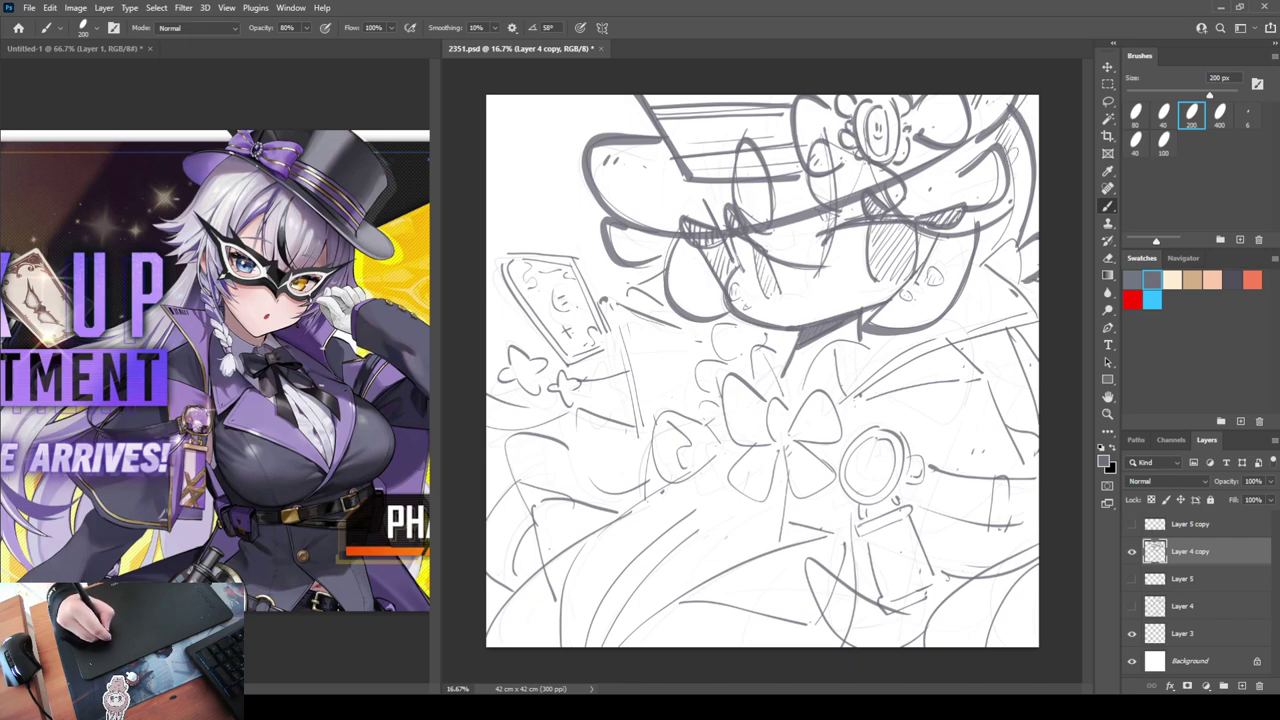
mouse_move(1014, 266)
mouse_down()
mouse_move(996, 284)
mouse_move(988, 270)
mouse_move(1006, 288)
mouse_up()
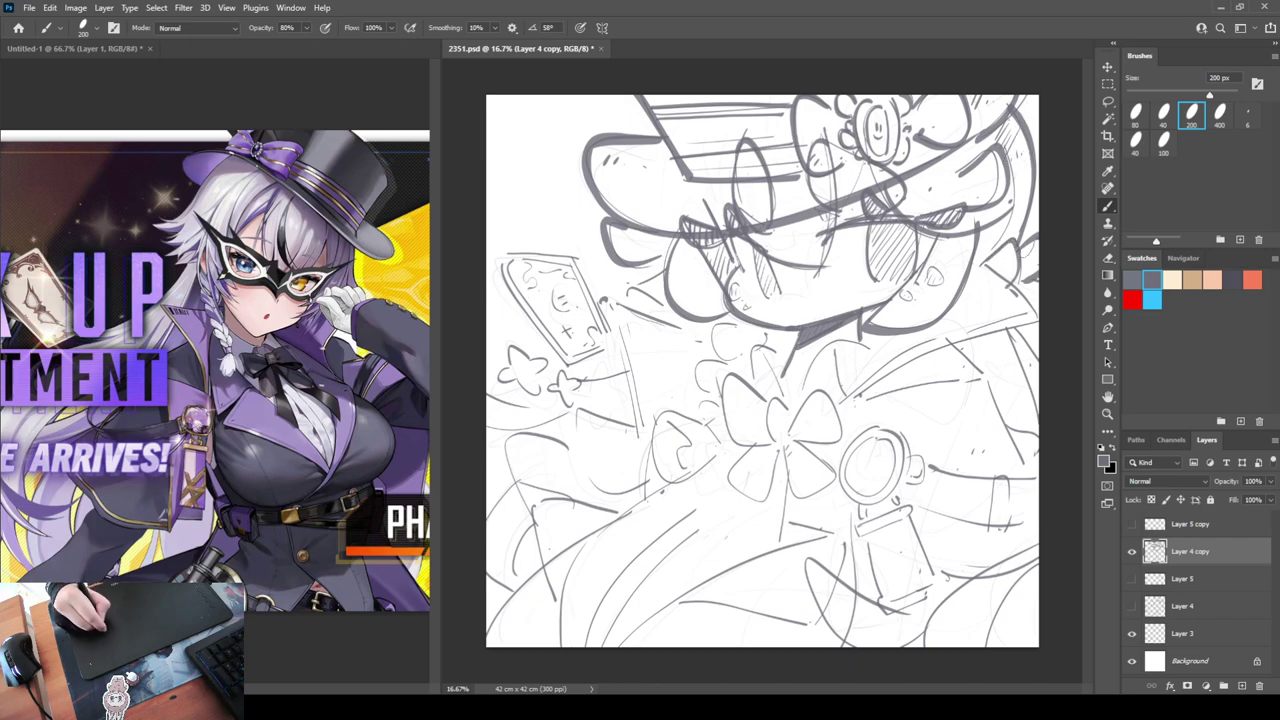
drag(1042, 228, 1028, 274)
drag(1034, 286, 1020, 302)
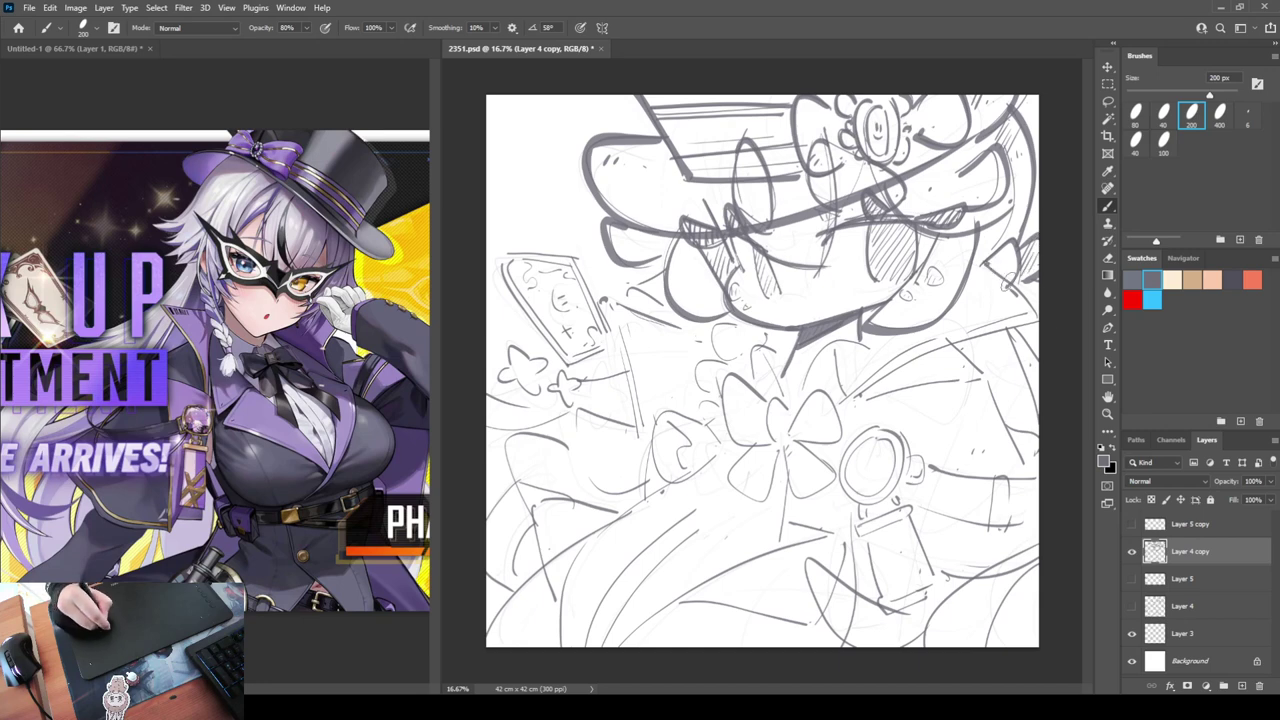
Draw the right collar's lower edge as a dark sweeping line from beside the bow to the canvas's right edge
drag(848, 402, 1030, 326)
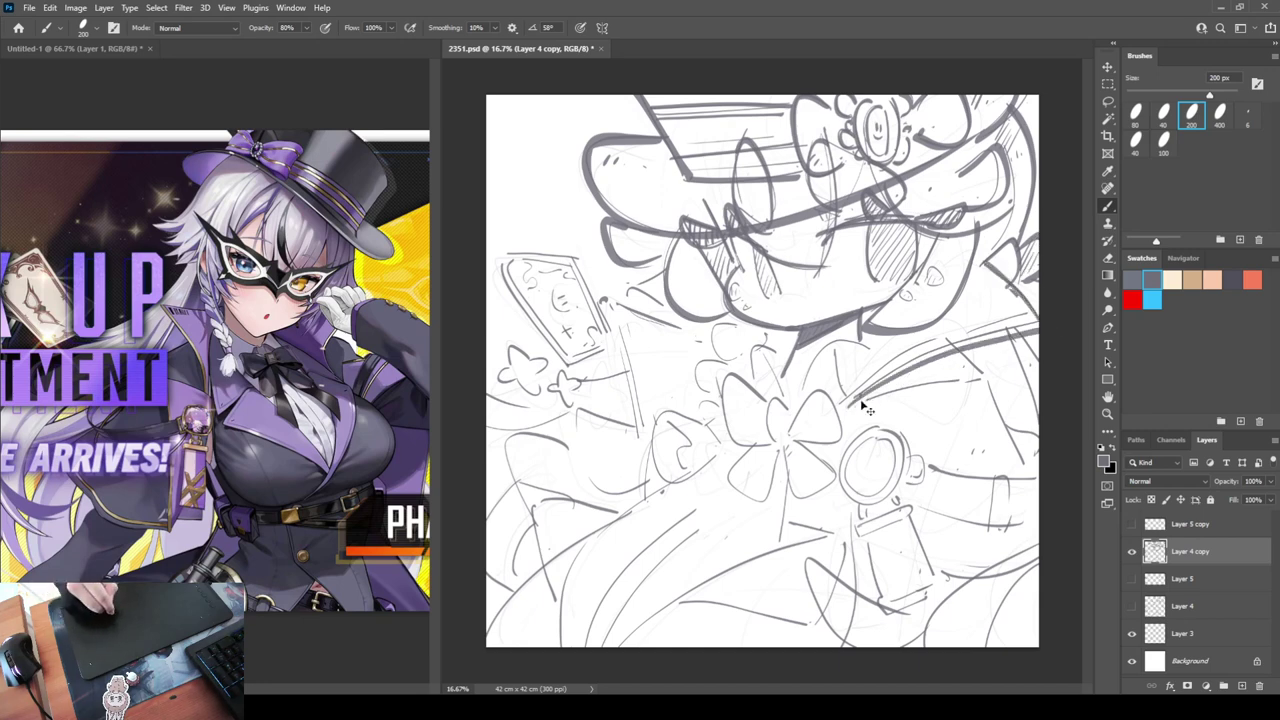
key(ctrl+z)
drag(841, 412, 1038, 316)
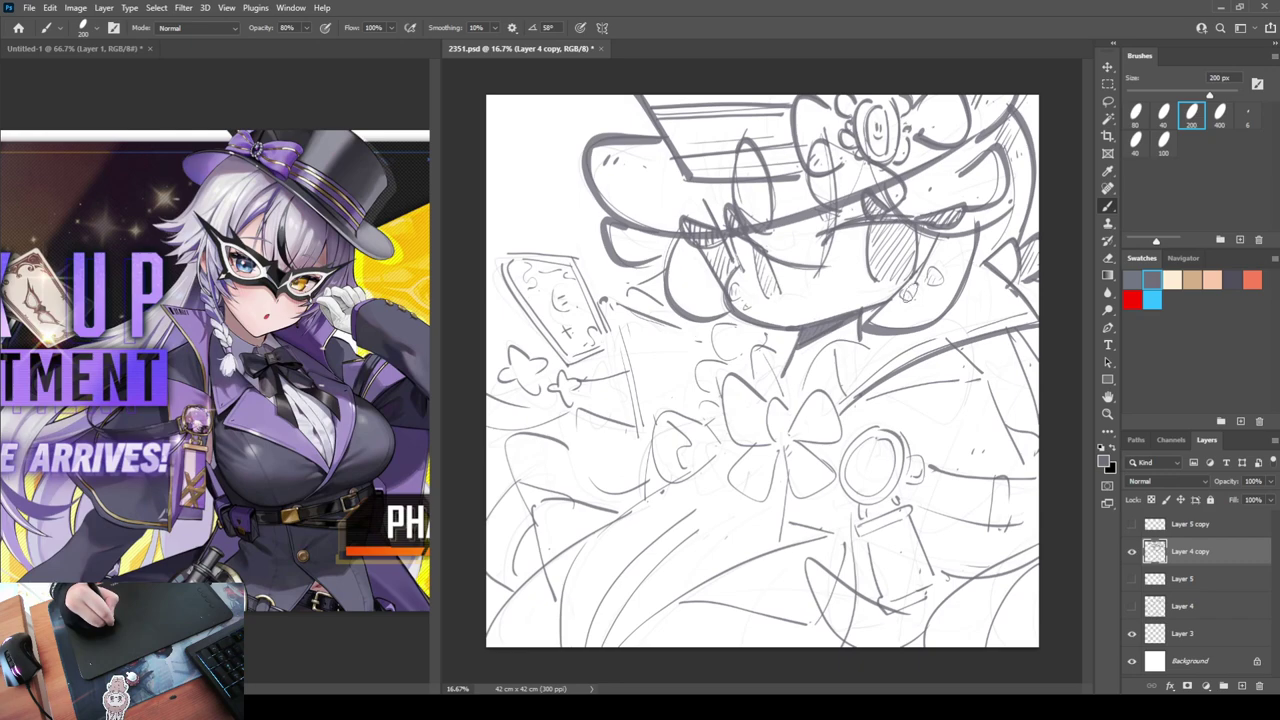
Darken the small rounded marks on both cheeks of the face
mouse_move(900, 302)
mouse_down()
mouse_move(936, 268)
mouse_move(952, 266)
mouse_move(948, 288)
mouse_up()
drag(742, 276, 754, 308)
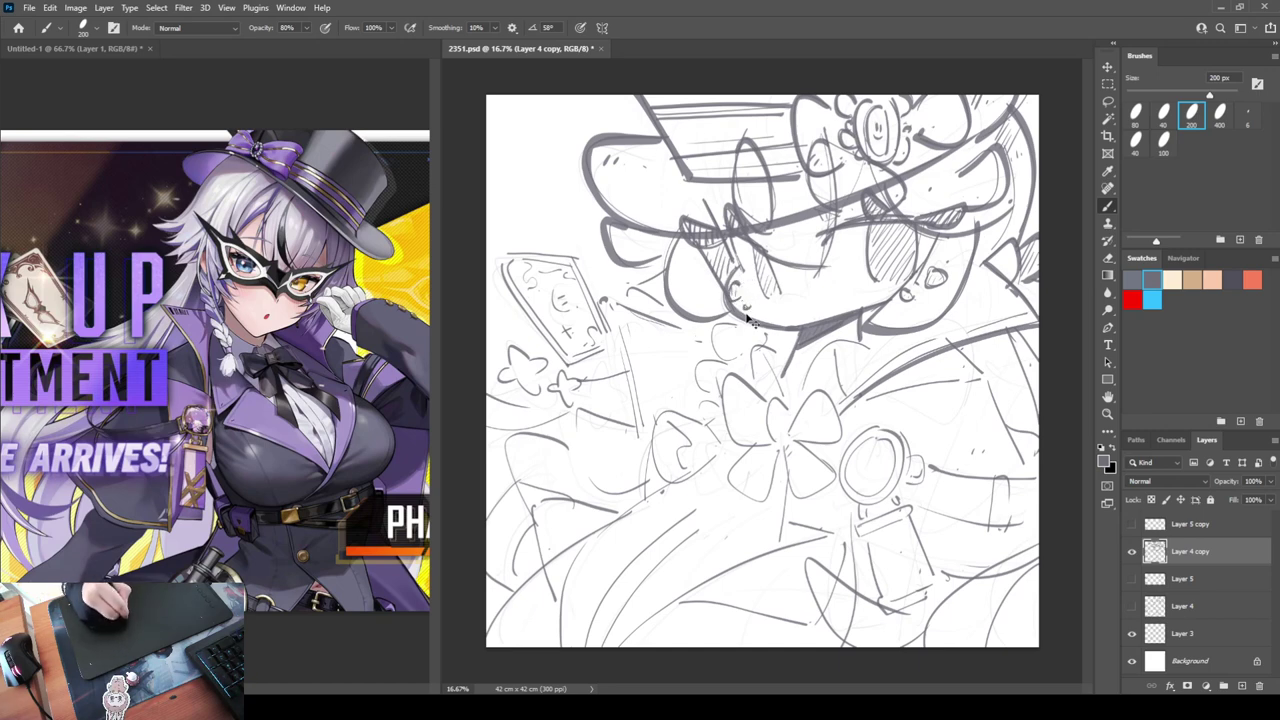
drag(745, 302, 749, 308)
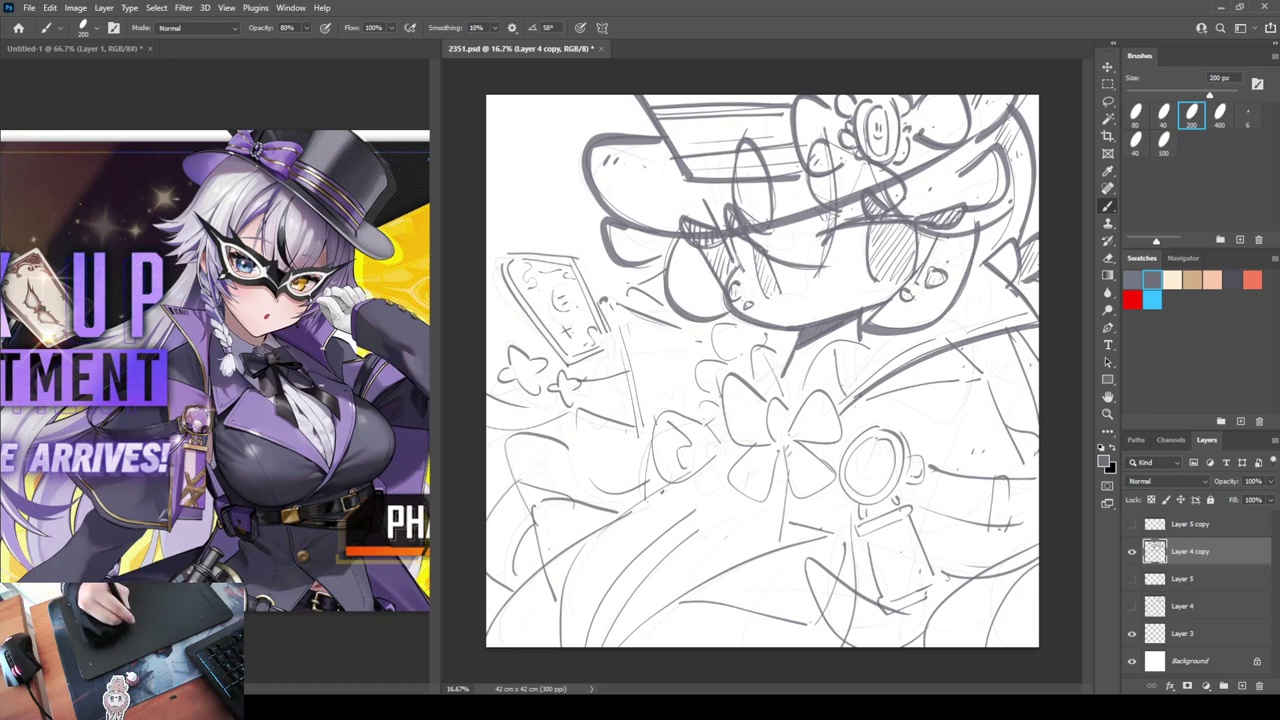
drag(757, 256, 764, 290)
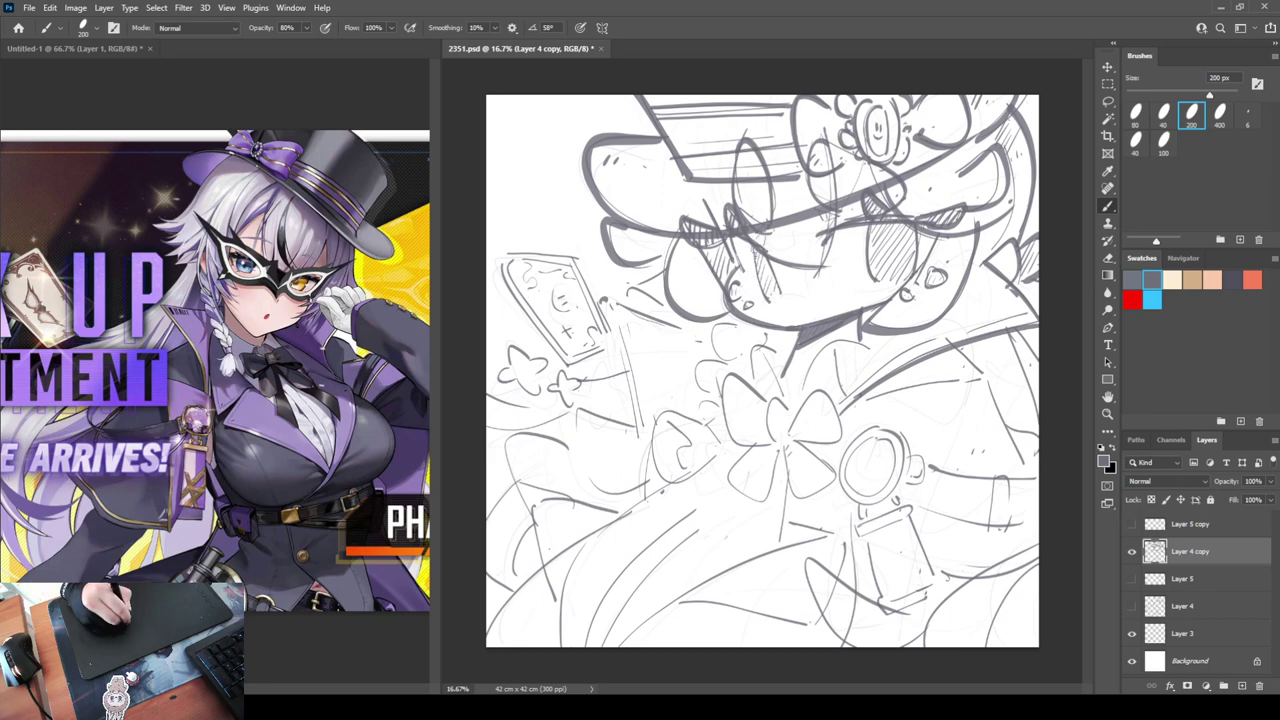
drag(756, 262, 766, 296)
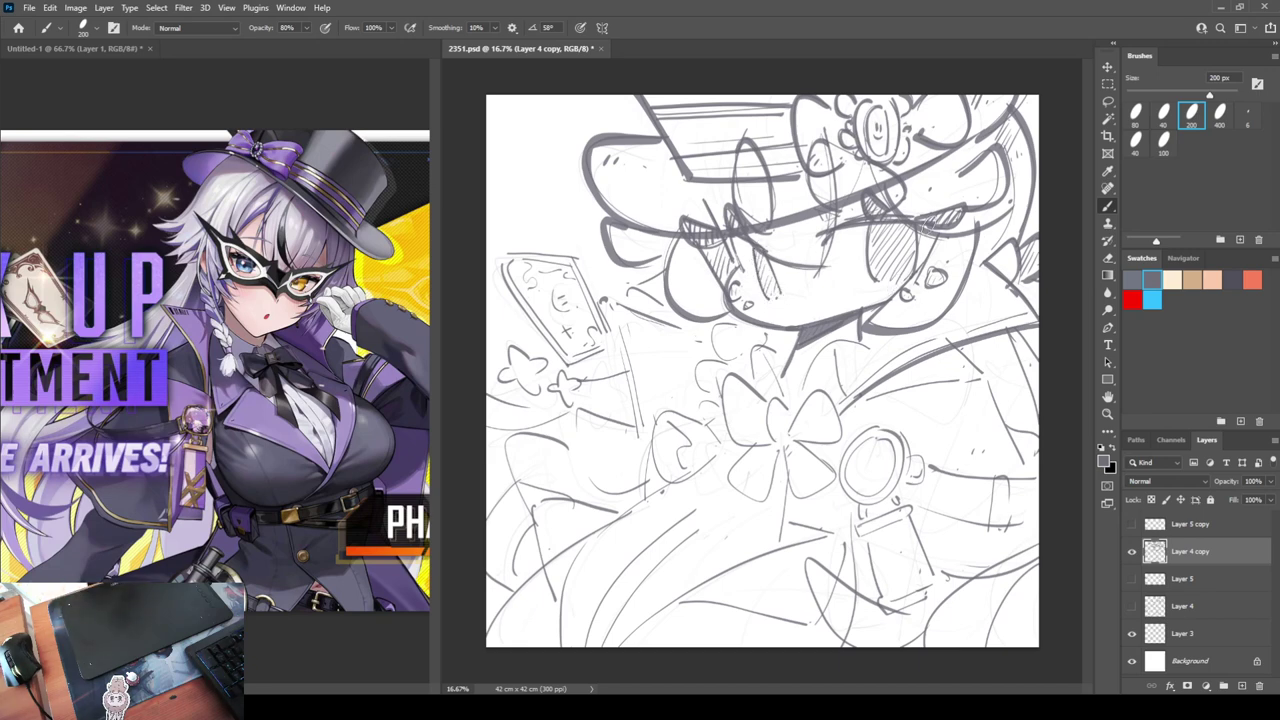
Sketch a small smiley face inside the round medallion beside the bow
drag(818, 284, 822, 298)
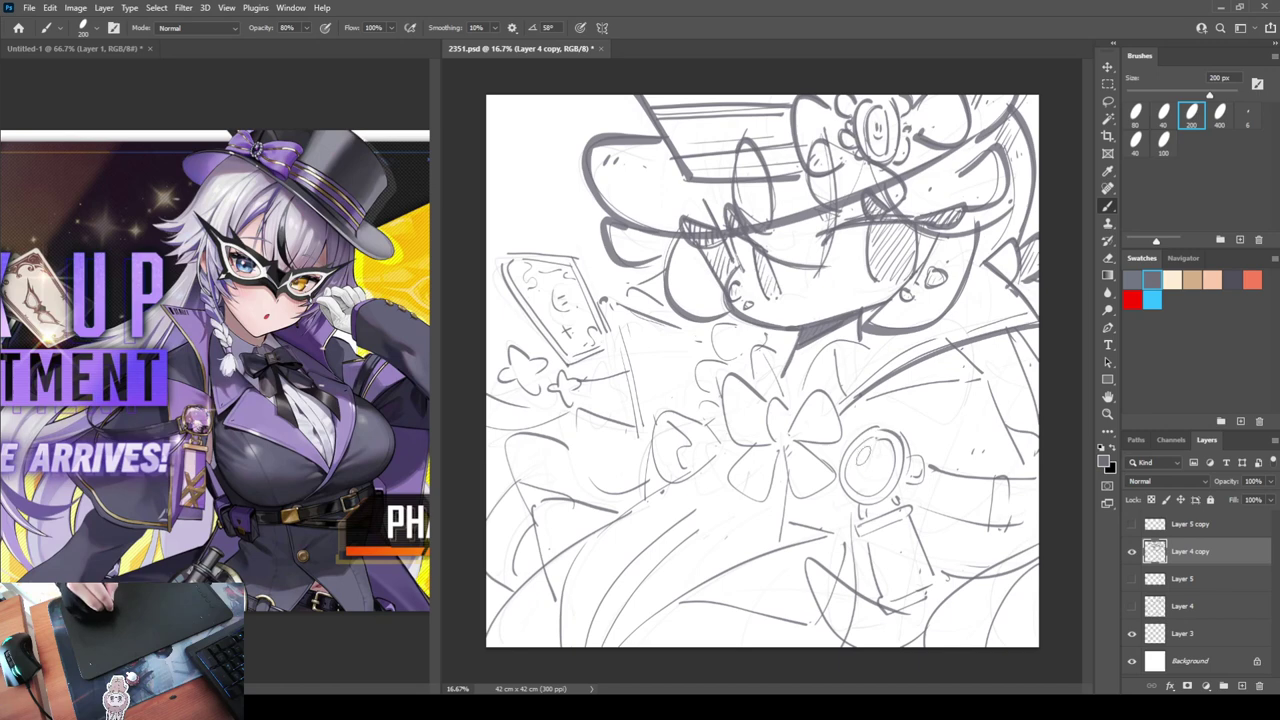
mouse_move(858, 450)
mouse_down()
mouse_move(878, 476)
mouse_move(875, 464)
mouse_move(857, 470)
mouse_move(878, 460)
mouse_up()
key(ctrl+z)
key(ctrl+z)
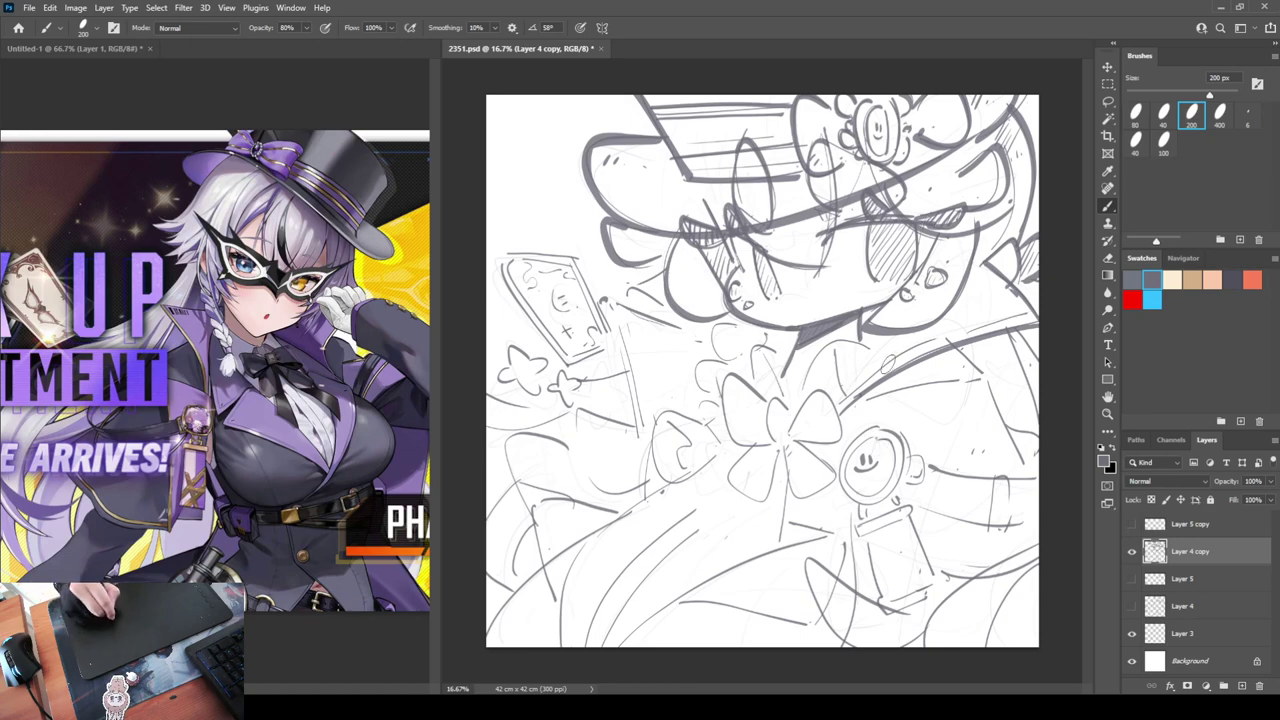
Darken the left collar's outline and draw a cross mark on each side of the collar
mouse_move(980, 268)
mouse_down()
mouse_move(1018, 312)
mouse_move(976, 304)
mouse_up()
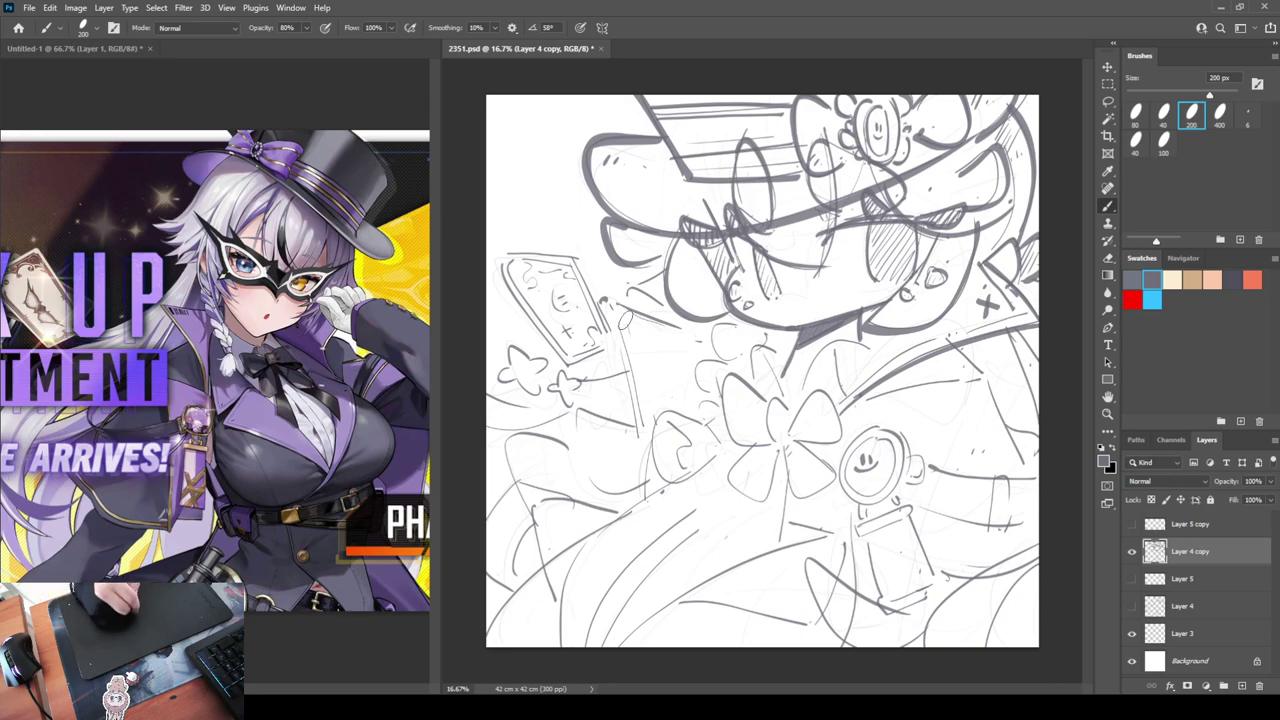
drag(604, 304, 640, 470)
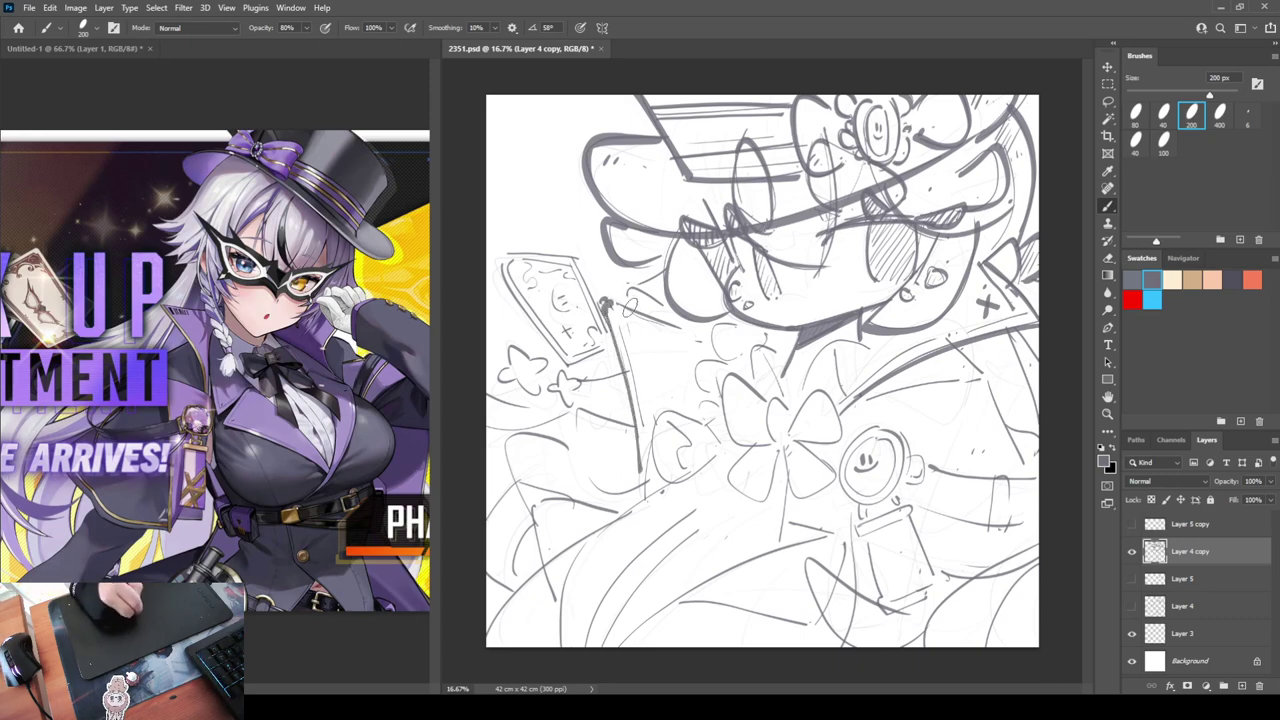
click(633, 326)
drag(630, 343, 645, 456)
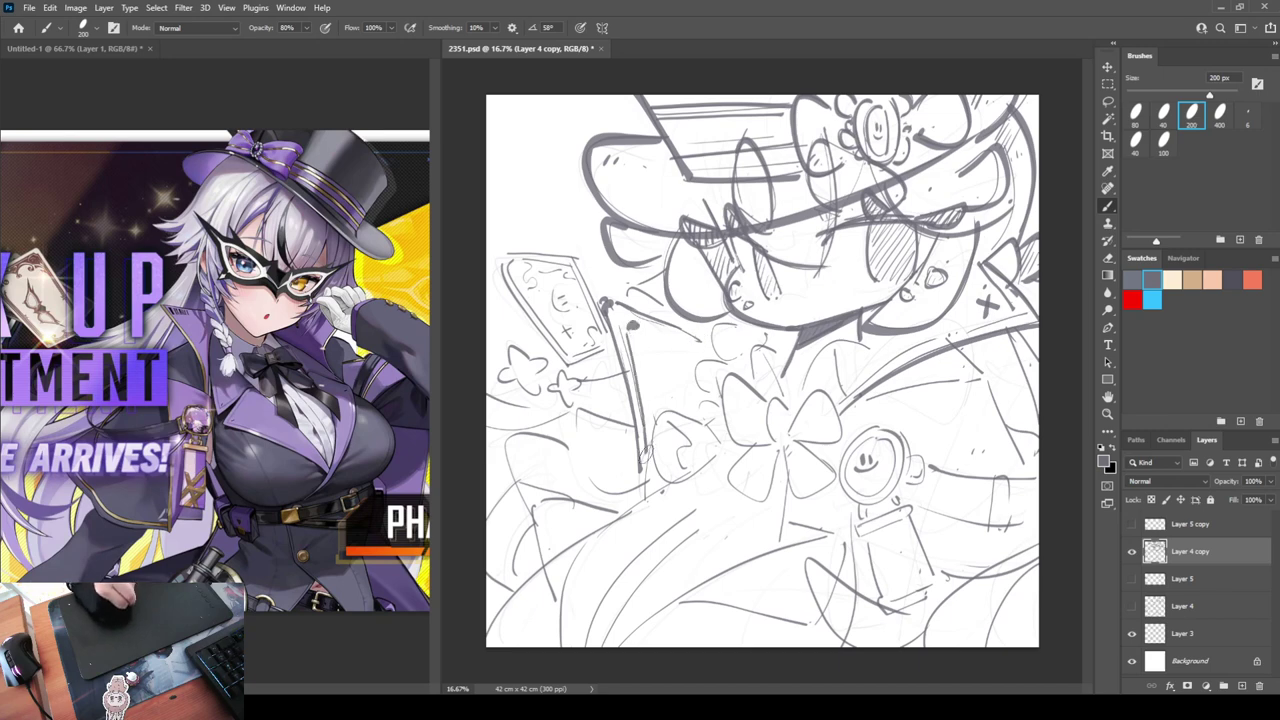
mouse_move(658, 326)
mouse_down()
mouse_move(690, 346)
mouse_move(645, 331)
mouse_move(686, 346)
mouse_move(644, 361)
mouse_up()
key(e)
key(b)
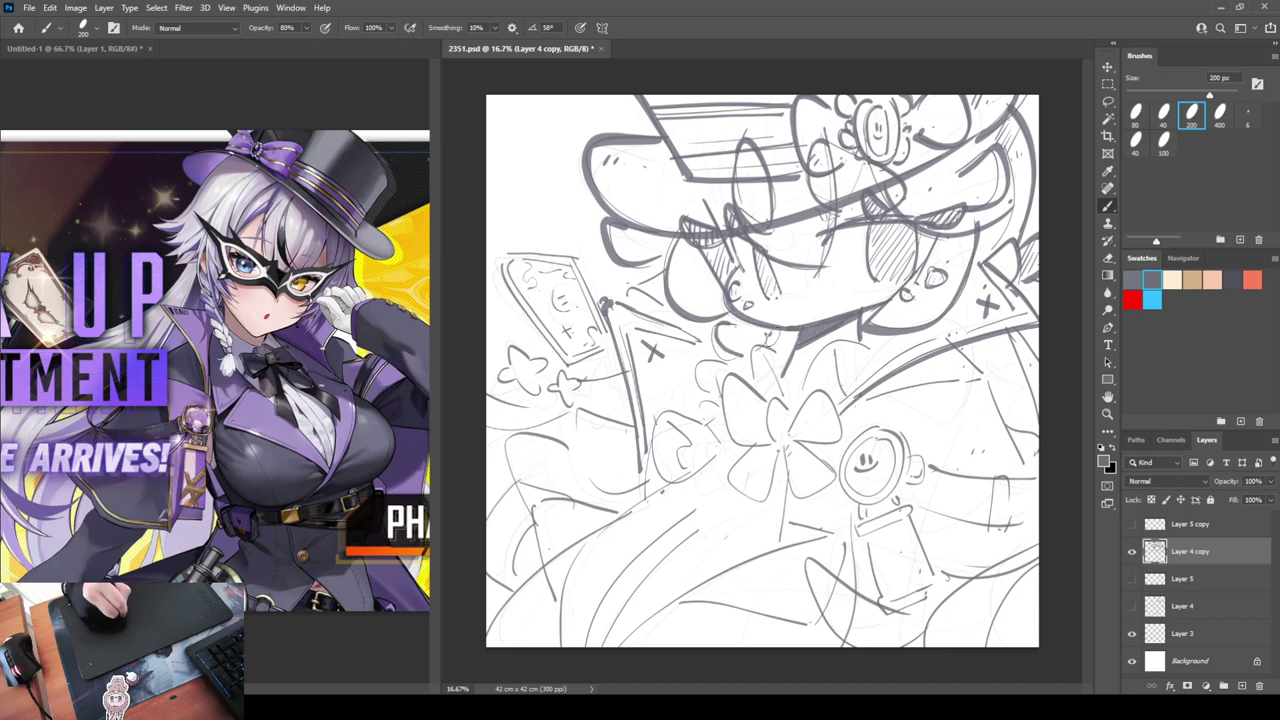
Redraw the shirt collar points, the bow's knot and its four loops with darker lines
mouse_move(775, 354)
mouse_down()
mouse_move(757, 371)
mouse_move(788, 396)
mouse_move(818, 357)
mouse_move(871, 350)
mouse_up()
key(ctrl+z)
mouse_move(800, 390)
mouse_down()
mouse_move(889, 349)
mouse_move(842, 387)
mouse_move(781, 399)
mouse_move(800, 444)
mouse_up()
mouse_move(774, 368)
mouse_down()
mouse_move(738, 448)
mouse_move(776, 454)
mouse_move(820, 504)
mouse_move(842, 506)
mouse_up()
mouse_move(762, 448)
mouse_down()
mouse_move(728, 478)
mouse_move(766, 504)
mouse_up()
drag(790, 442, 760, 505)
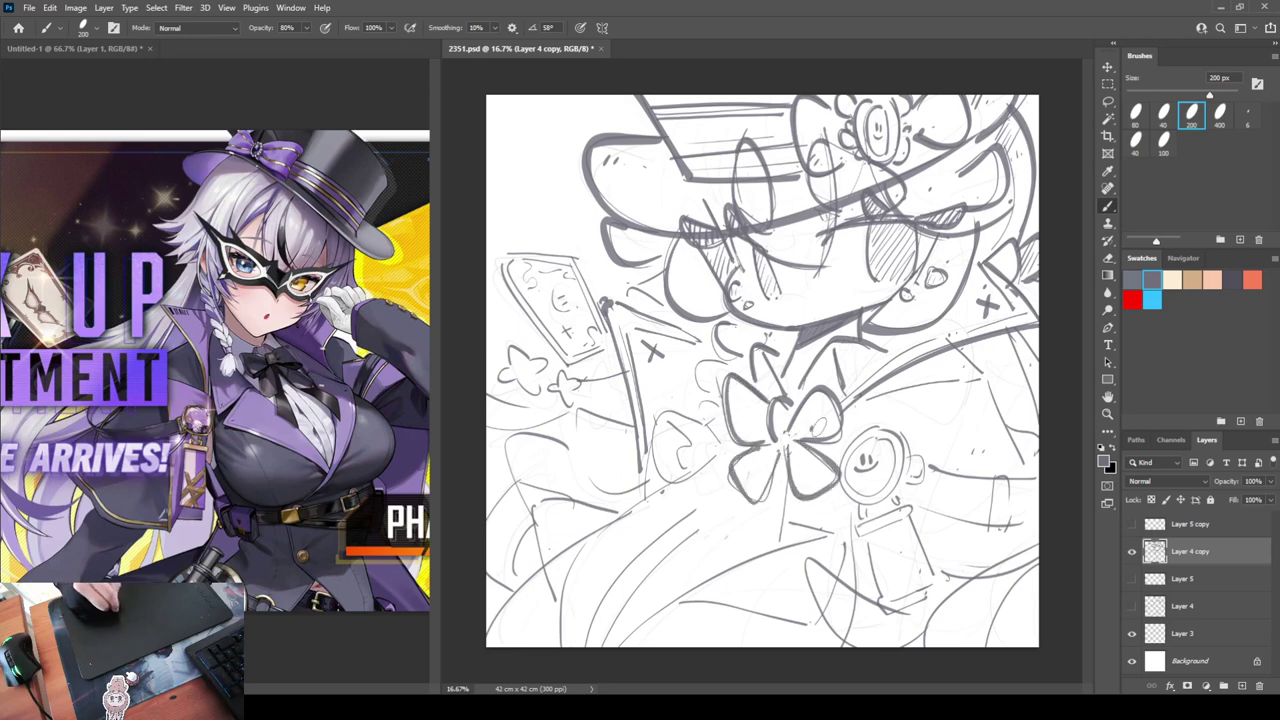
Darken the cape edge over the right shoulder and the upper strap line with its buckle loop
mouse_move(866, 397)
mouse_down()
mouse_move(989, 380)
mouse_move(1025, 462)
mouse_up()
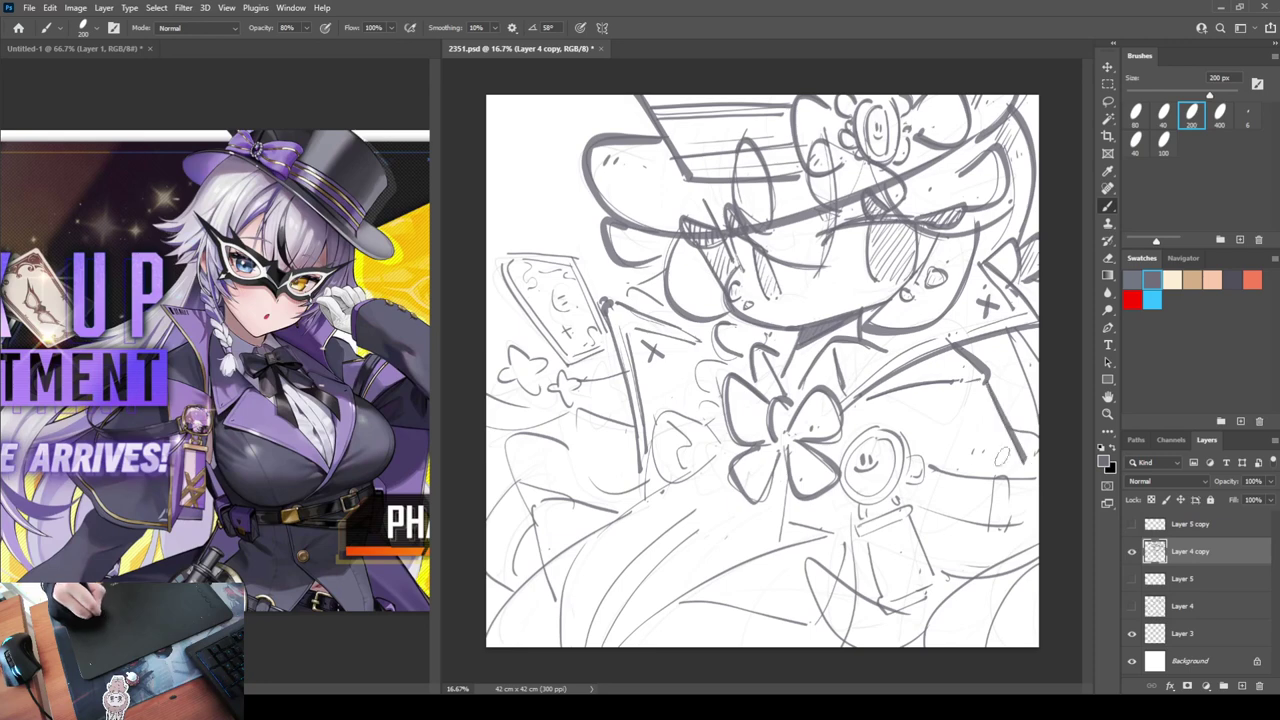
mouse_move(925, 462)
mouse_down()
mouse_move(1005, 482)
mouse_move(980, 540)
mouse_up()
mouse_move(998, 480)
mouse_down()
mouse_move(1012, 532)
mouse_move(1018, 520)
mouse_up()
drag(1022, 480, 1038, 487)
drag(1020, 429, 1046, 441)
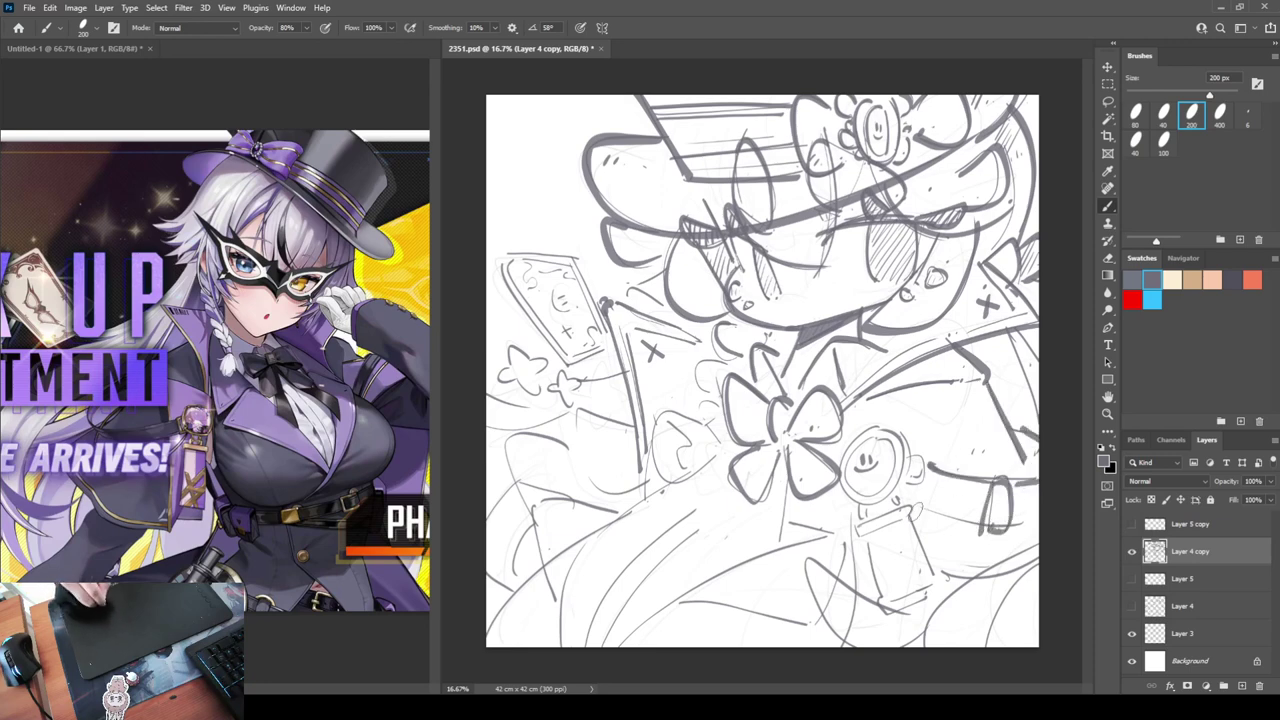
Draw the strap's lower edge through to the canvas's right edge and clean up the lines around its buckle loop
mouse_move(915, 511)
mouse_down()
mouse_move(994, 532)
mouse_move(996, 505)
mouse_move(995, 545)
mouse_move(1040, 532)
mouse_up()
key(e)
key(b)
key(e)
key(b)
drag(1022, 500, 1040, 534)
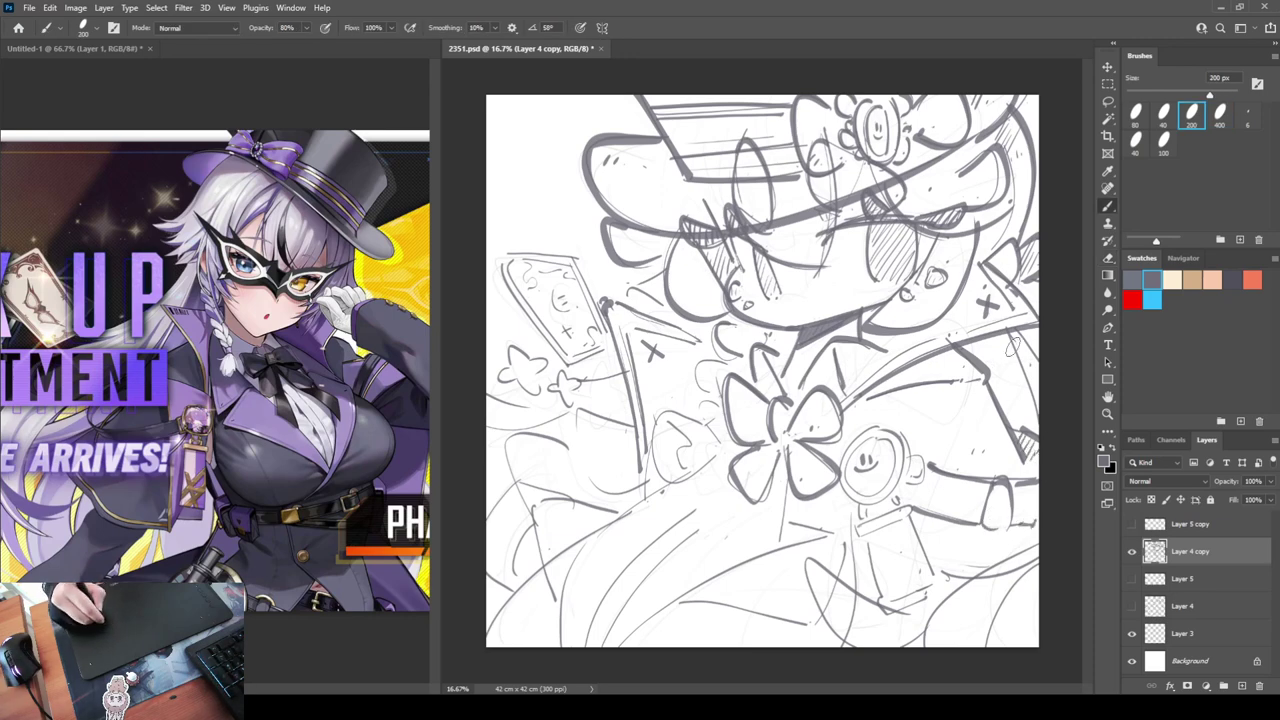
Add fold lines and hatched shading inside the cape below the right collar
drag(1010, 342, 1041, 424)
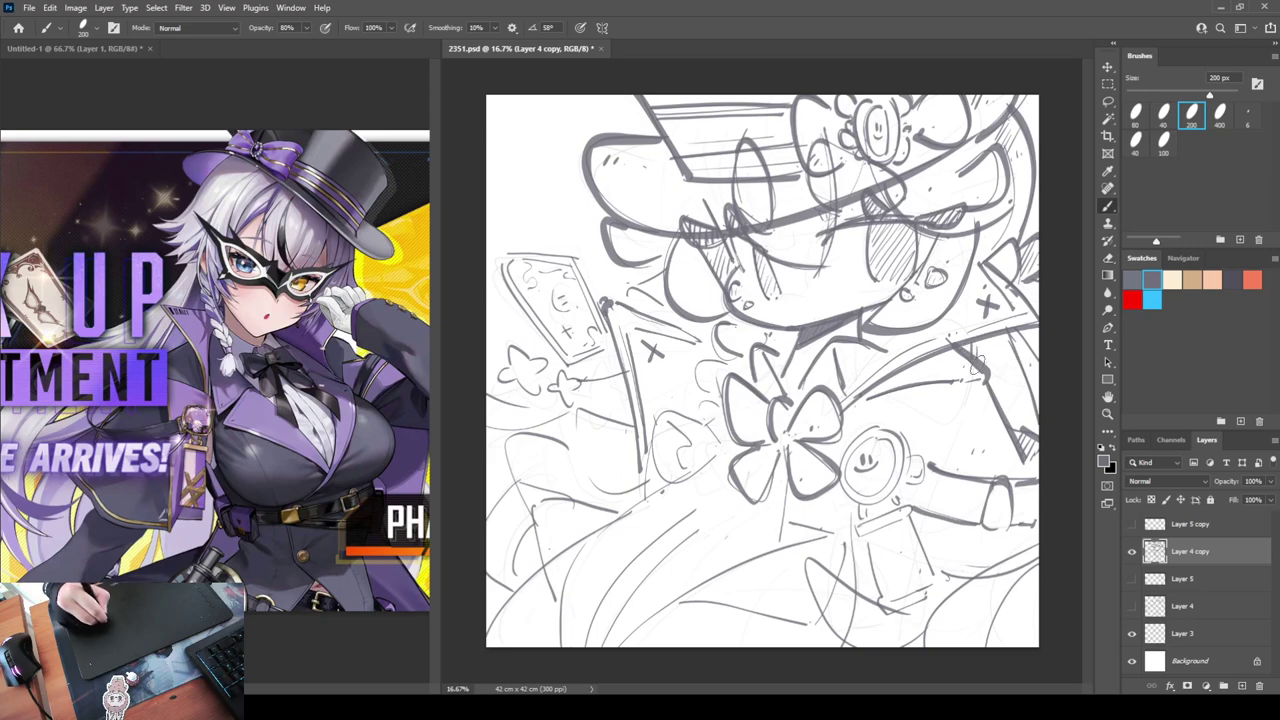
drag(1016, 330, 1048, 356)
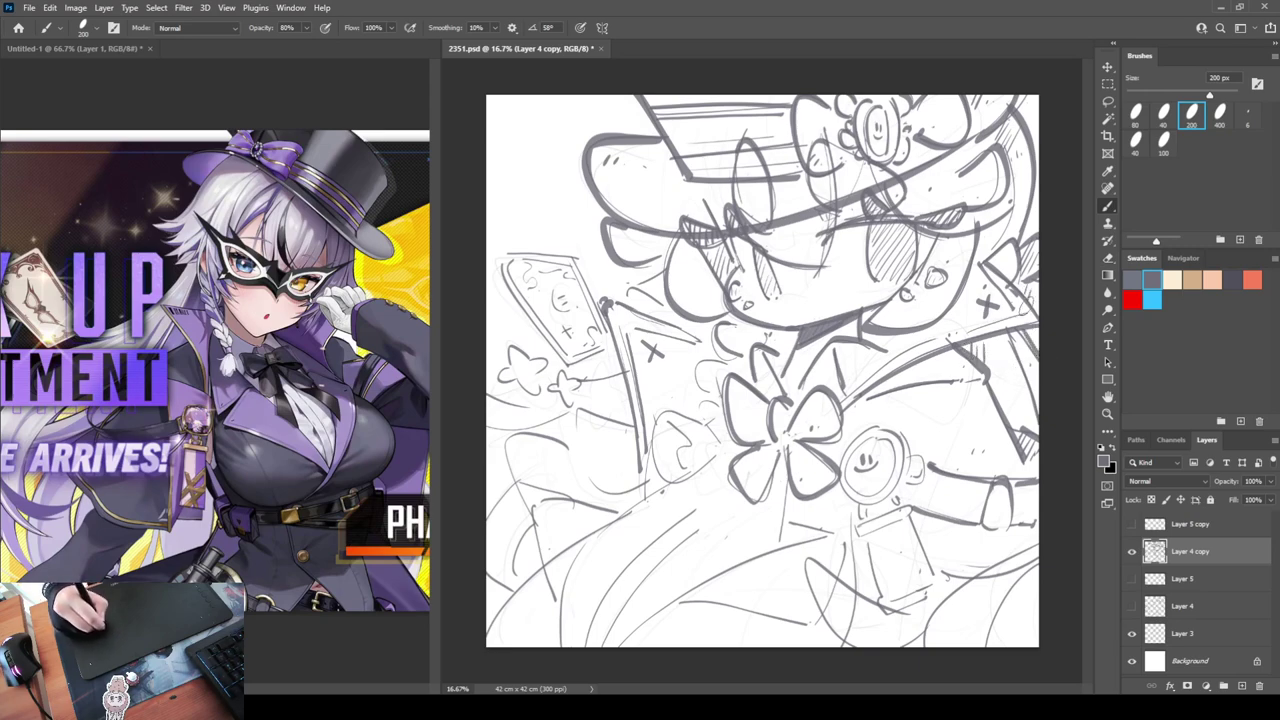
mouse_move(1022, 288)
mouse_down()
mouse_move(1036, 342)
mouse_move(1000, 408)
mouse_up()
drag(997, 336, 1015, 411)
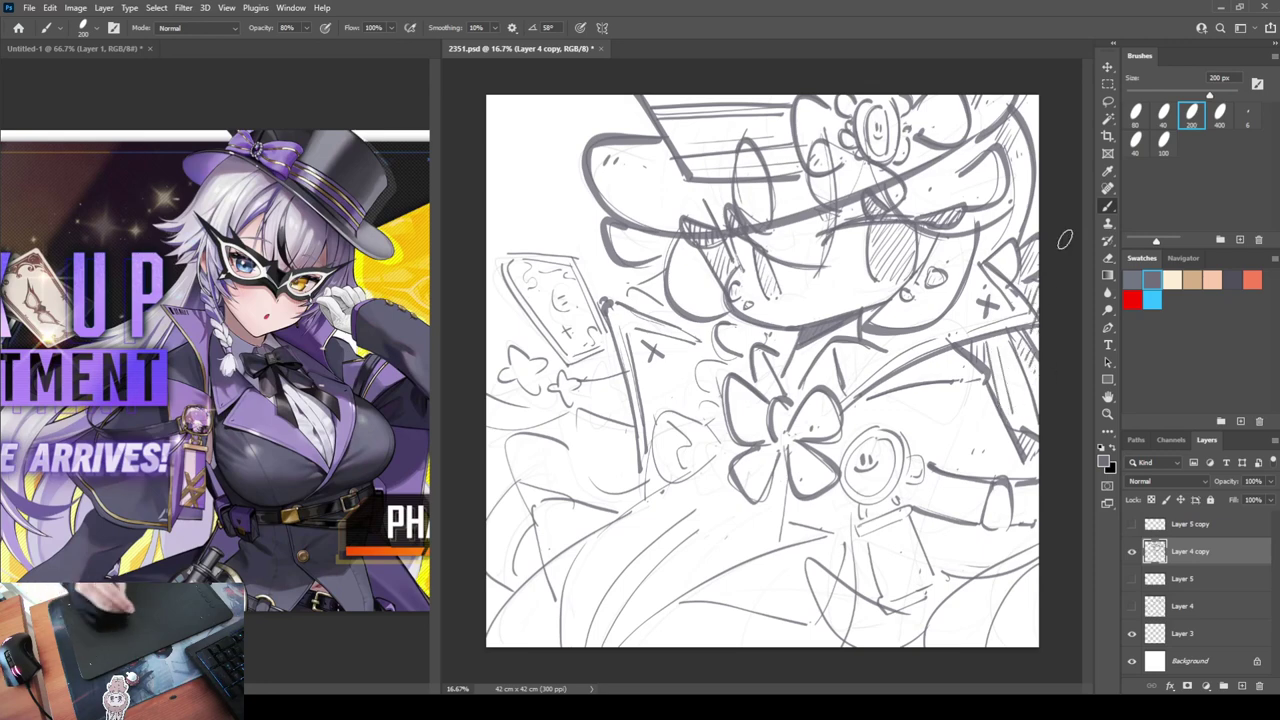
Draw the pointed hair tuft left of the face and hatch the hair below the hat brim
mouse_move(661, 303)
mouse_down()
mouse_move(637, 289)
mouse_move(636, 311)
mouse_move(661, 276)
mouse_move(672, 316)
mouse_up()
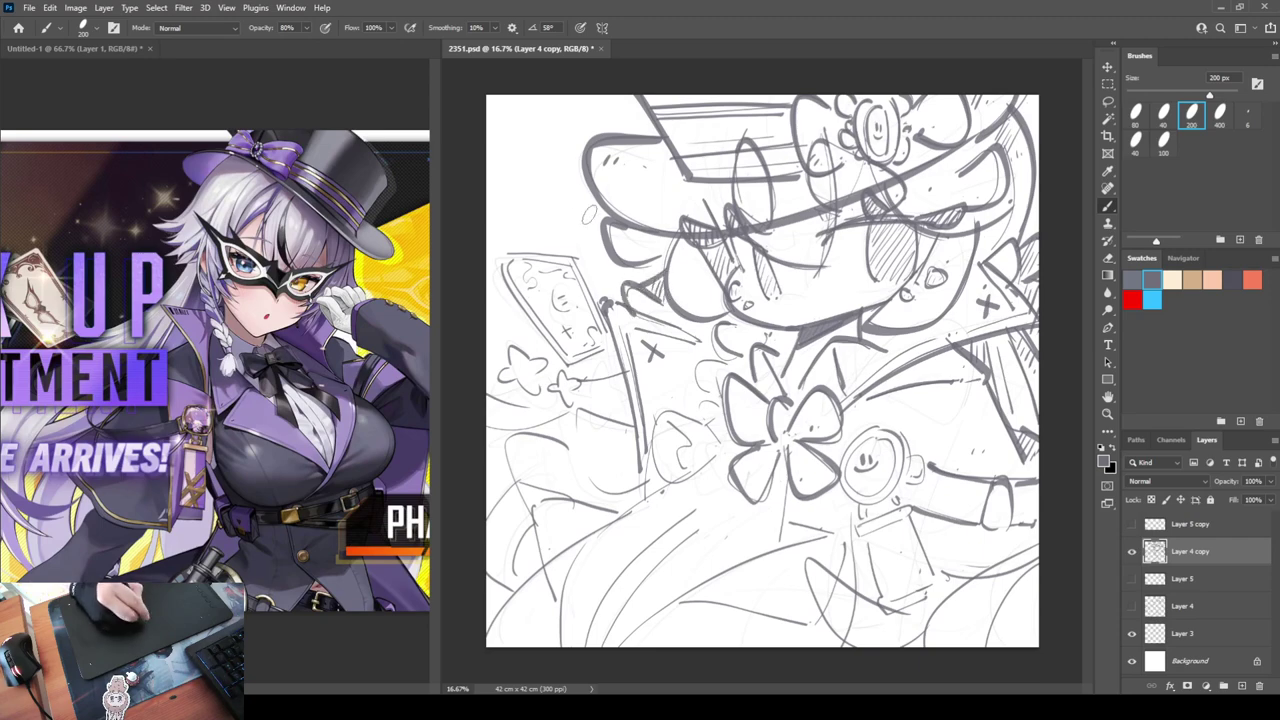
drag(625, 230, 616, 251)
drag(633, 227, 624, 256)
drag(648, 226, 640, 257)
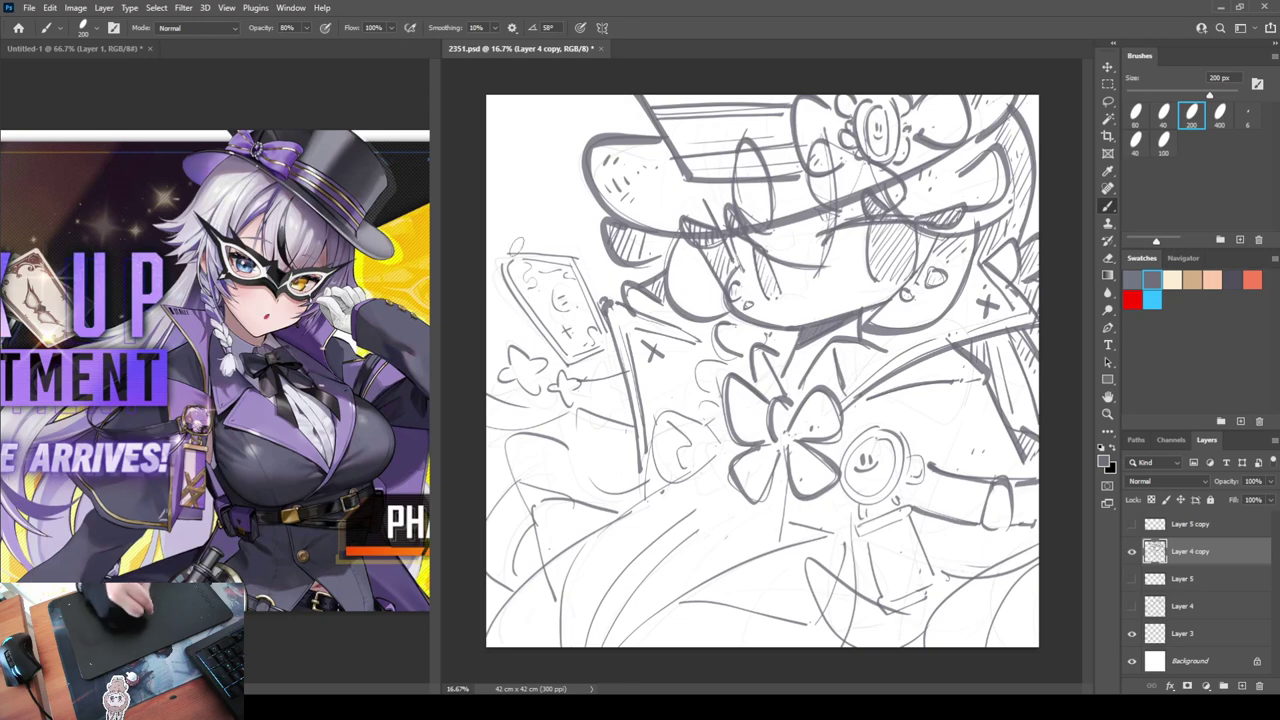
Outline the tilted playing card at the left with thick dark lines, cleaning up its edge with the eraser
mouse_move(515, 253)
mouse_down()
mouse_move(498, 264)
mouse_move(568, 362)
mouse_move(604, 348)
mouse_up()
key(e)
mouse_move(512, 256)
mouse_down()
mouse_move(505, 247)
mouse_move(490, 270)
mouse_move(574, 248)
mouse_move(616, 332)
mouse_up()
key(b)
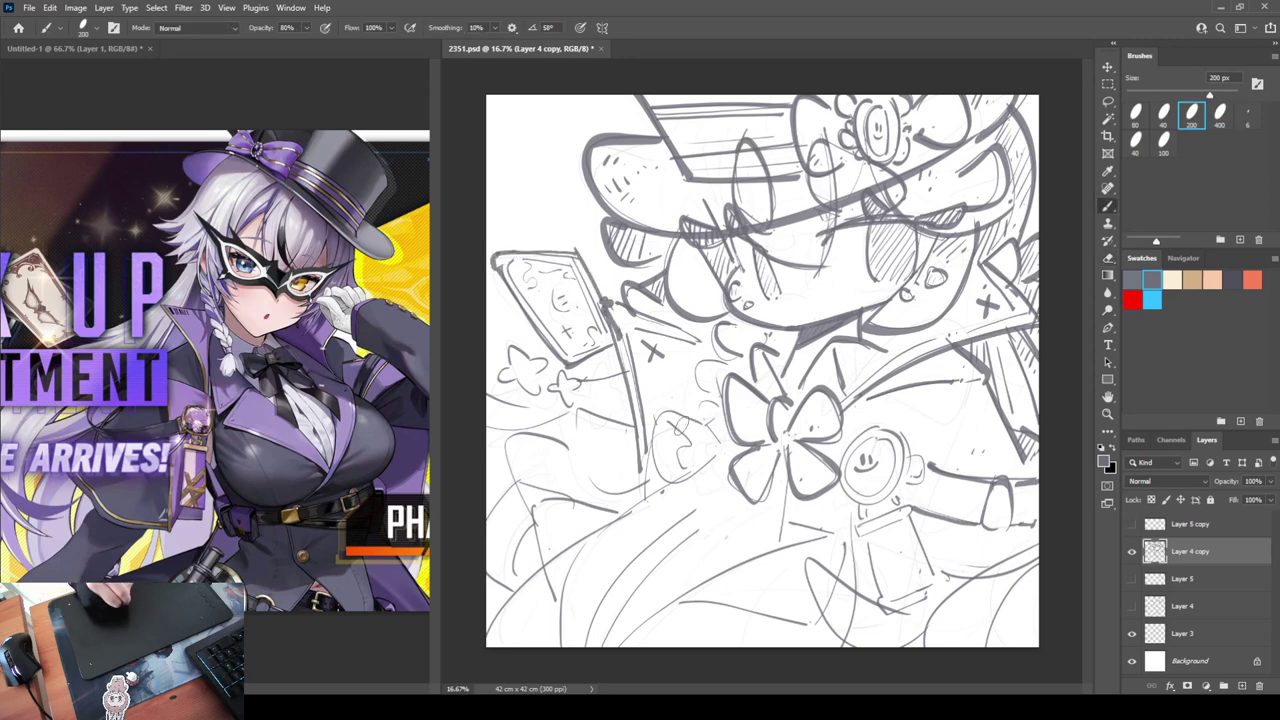
mouse_move(700, 430)
mouse_down()
mouse_move(655, 410)
mouse_move(662, 480)
mouse_up()
mouse_move(662, 472)
mouse_down()
mouse_move(726, 446)
mouse_move(656, 414)
mouse_move(664, 480)
mouse_up()
key(ctrl+z)
key(ctrl+z)
key(ctrl+z)
drag(682, 480, 721, 450)
key(ctrl+z)
key(ctrl+z)
Draw the rounded ornament left of the bow with a dark outline and join it to the bow
drag(664, 410, 662, 488)
mouse_move(660, 488)
mouse_down()
mouse_move(728, 453)
mouse_move(690, 439)
mouse_move(692, 471)
mouse_up()
drag(706, 422, 726, 444)
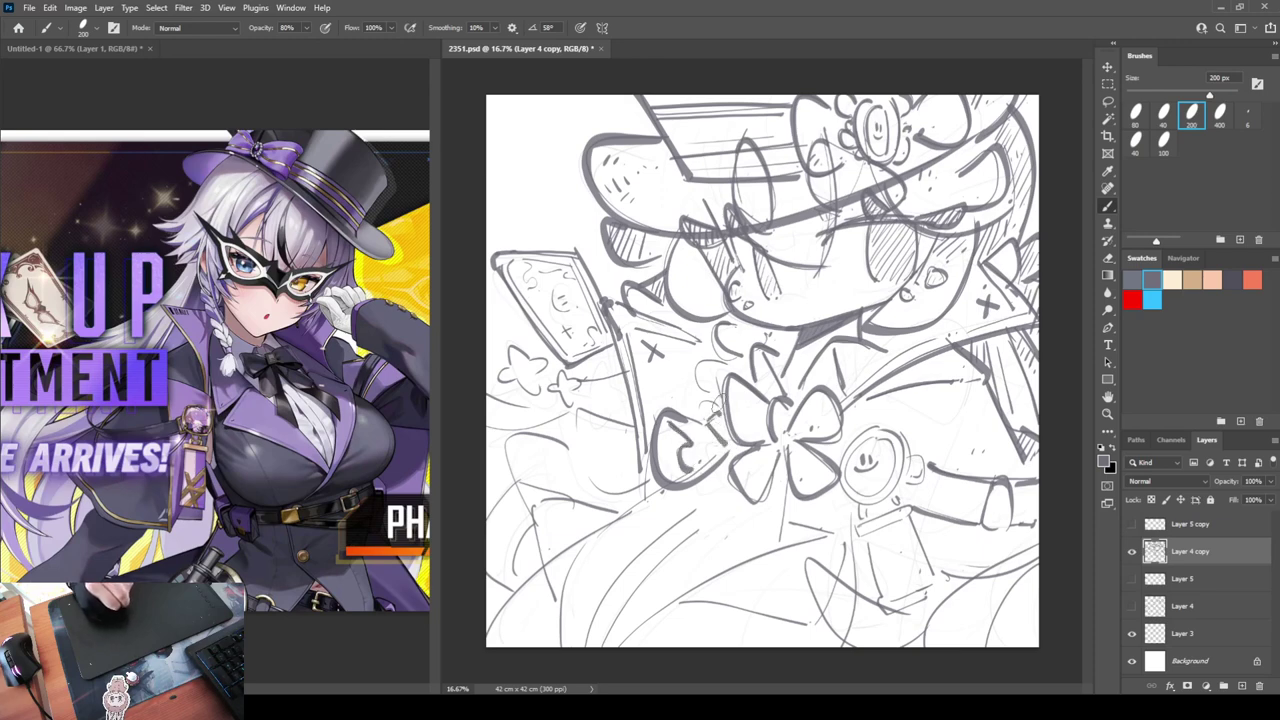
Darken the small curls above and left of the bow and refine the shading lines under the chin
drag(730, 350, 706, 390)
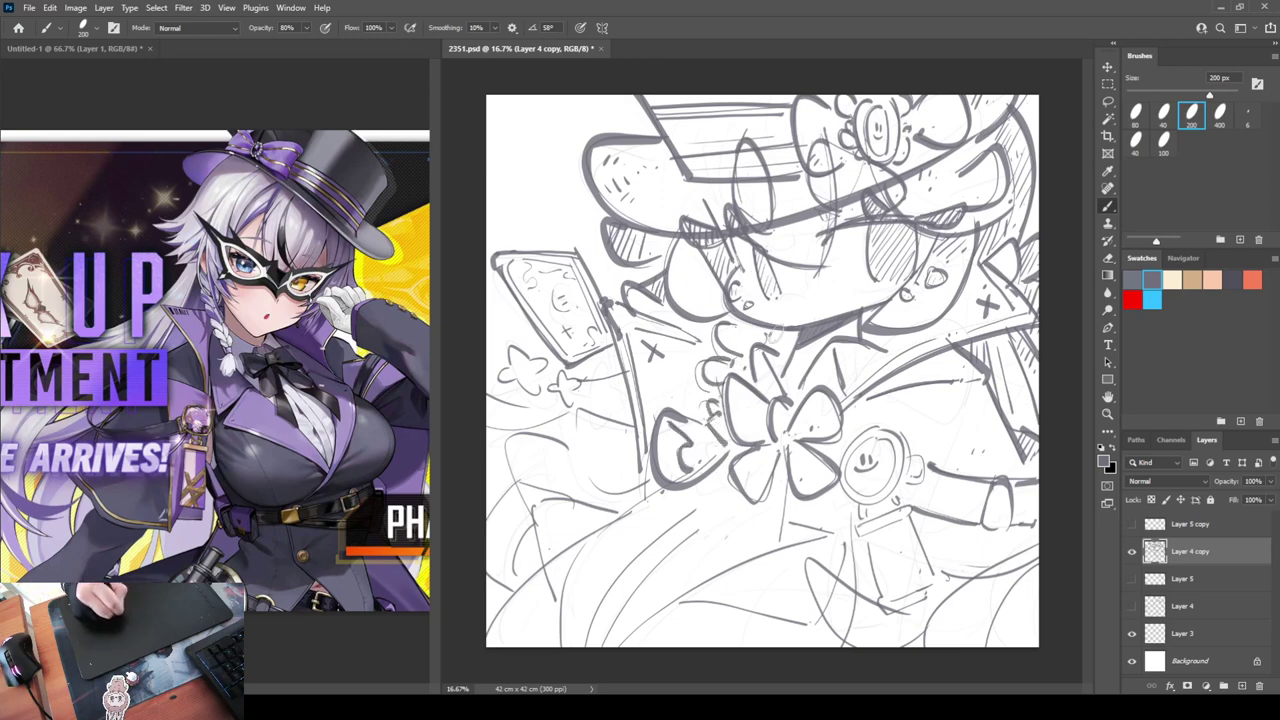
drag(766, 328, 775, 341)
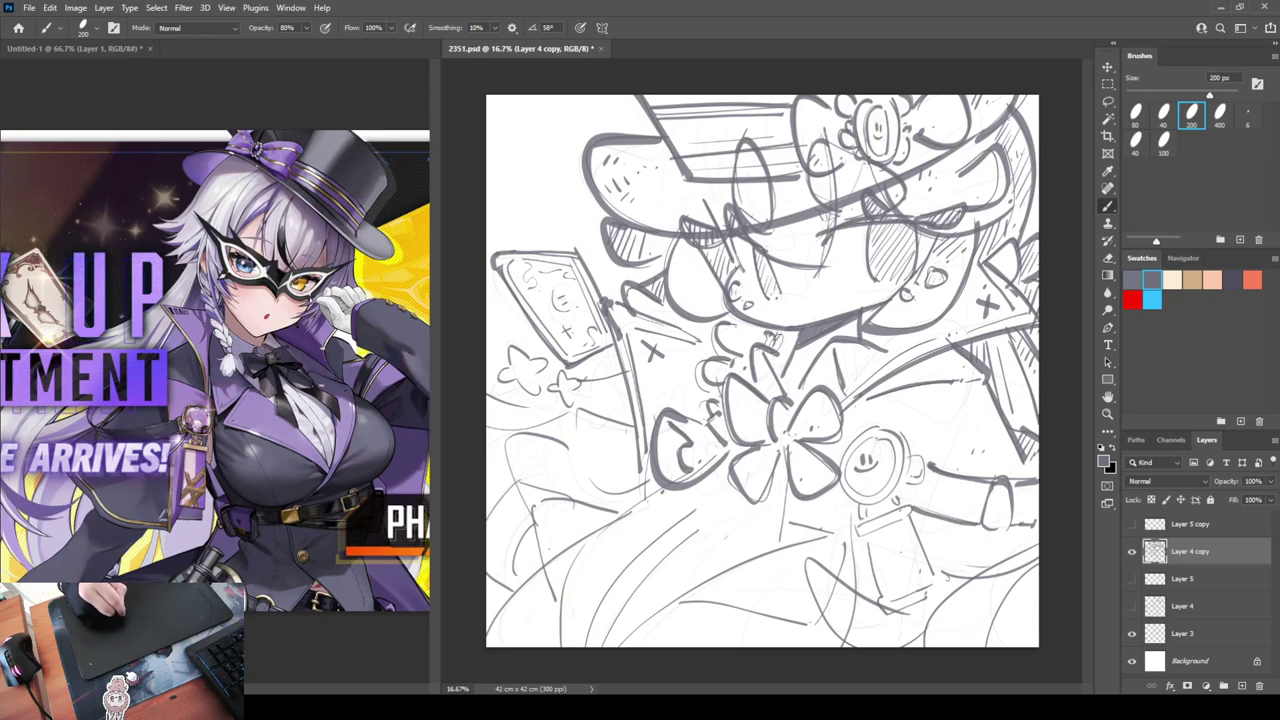
drag(806, 345, 796, 354)
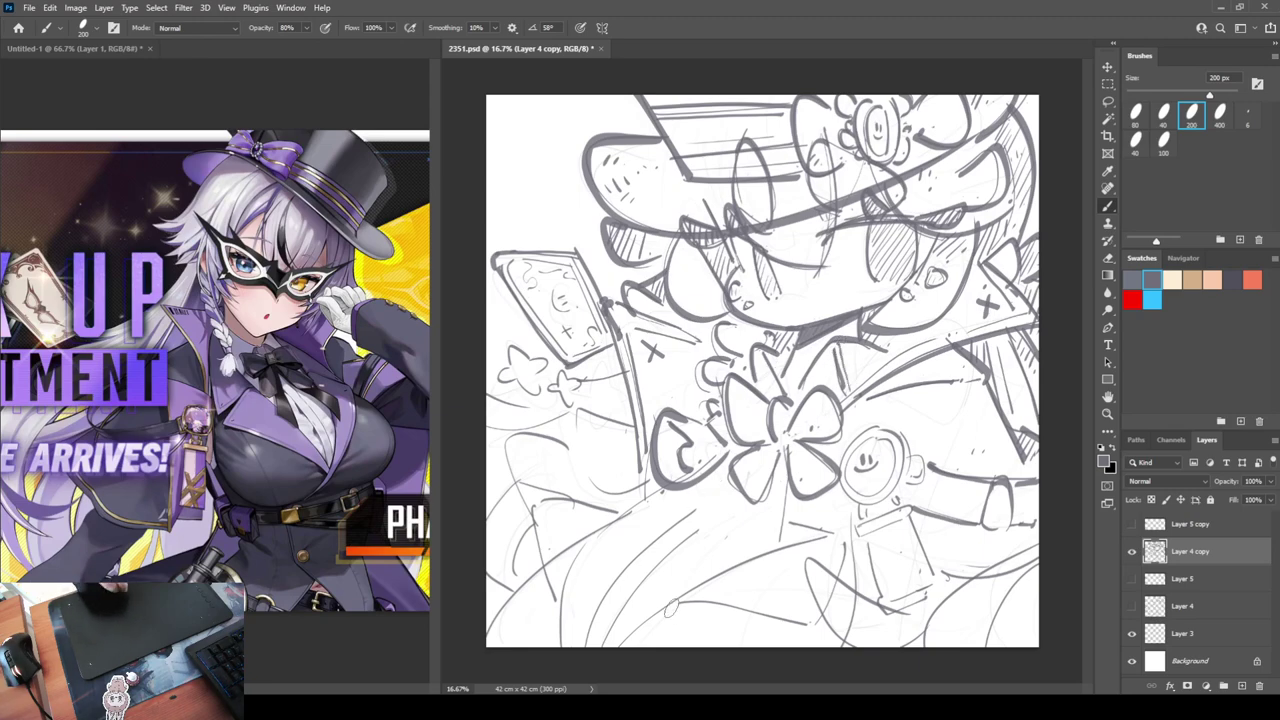
Darken the torso contours beneath the bow and the long curved line running down to the canvas's lower edge
drag(626, 638, 808, 545)
mouse_move(789, 474)
mouse_down()
mouse_move(786, 540)
mouse_move(871, 522)
mouse_up()
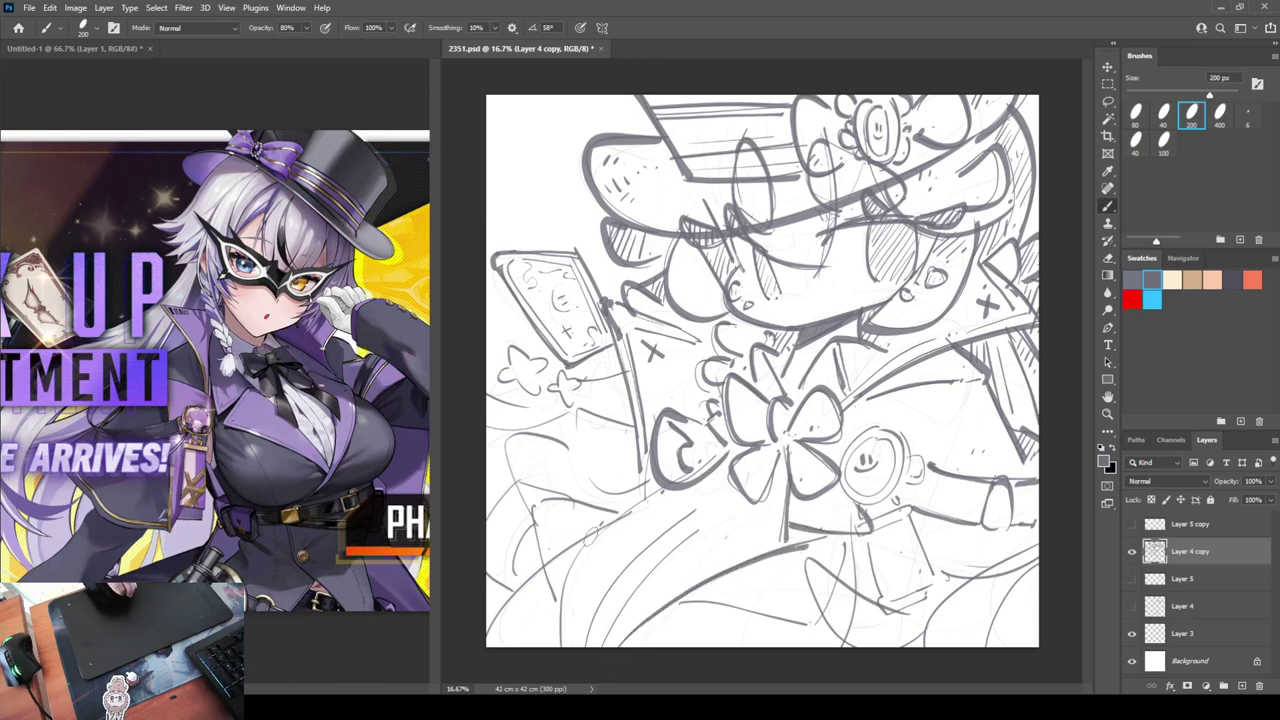
drag(592, 530, 568, 648)
key(ctrl+z)
drag(594, 529, 564, 646)
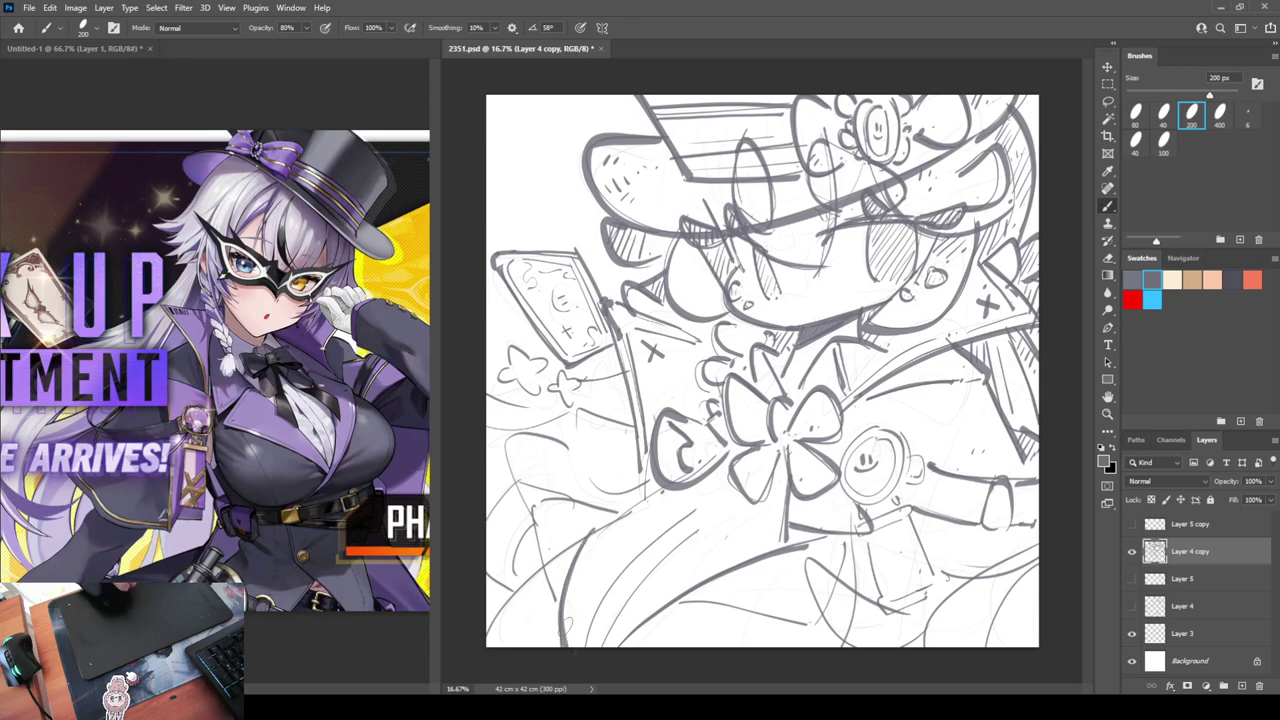
Redraw the long curved line toward the canvas's lower edge and outline the pointed coat shape beside it, tidying stray edges with the eraser
key(ctrl+z)
drag(586, 542, 566, 648)
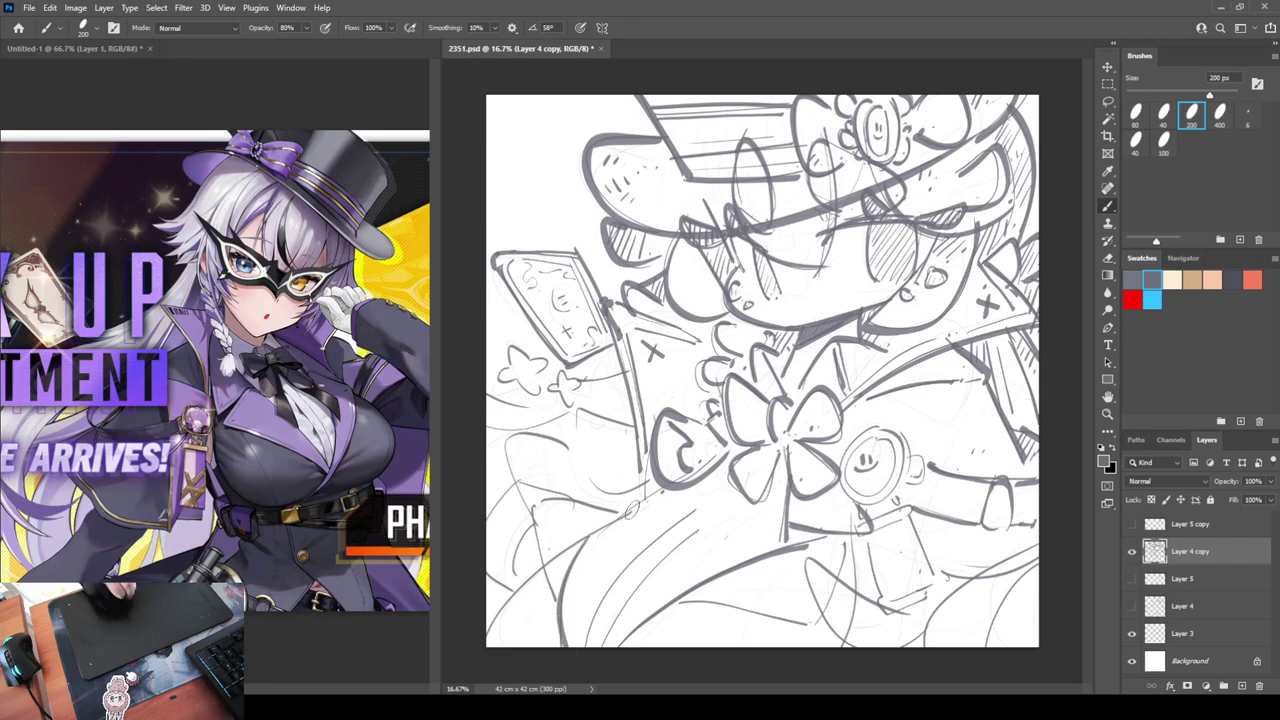
mouse_move(632, 512)
mouse_down()
mouse_move(539, 502)
mouse_move(562, 622)
mouse_up()
key(e)
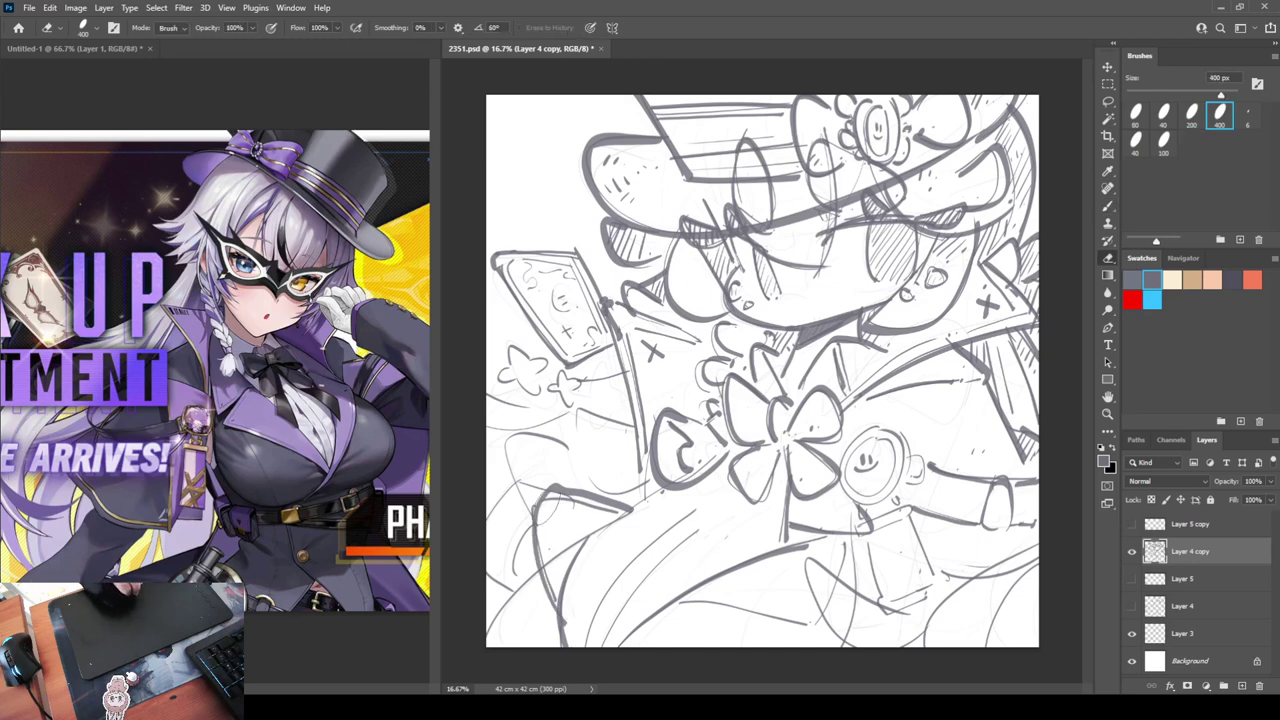
drag(536, 504, 545, 490)
key(b)
key(e)
mouse_move(552, 568)
mouse_down()
mouse_move(559, 554)
mouse_move(486, 645)
mouse_up()
key(b)
drag(580, 537, 663, 489)
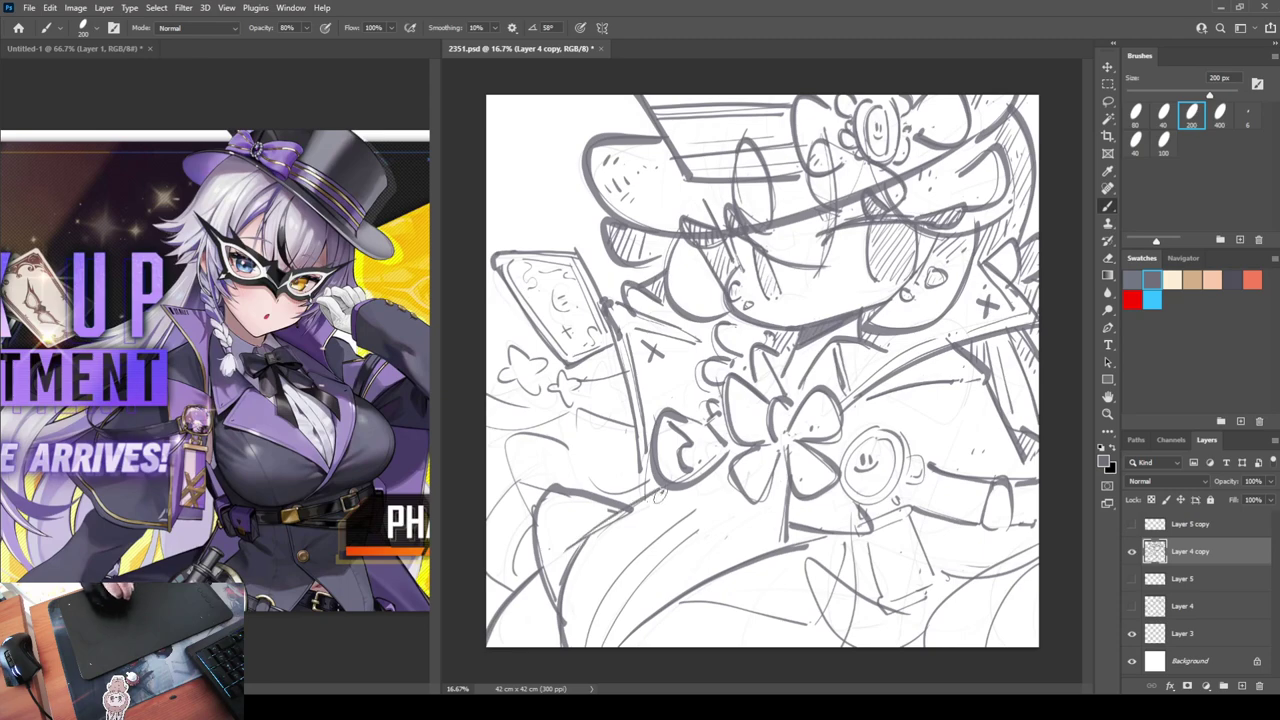
Darken the curved coat band below the rounded ornament, add cross-shaped stitch marks inside it and strengthen the fold line beneath
drag(612, 642, 727, 507)
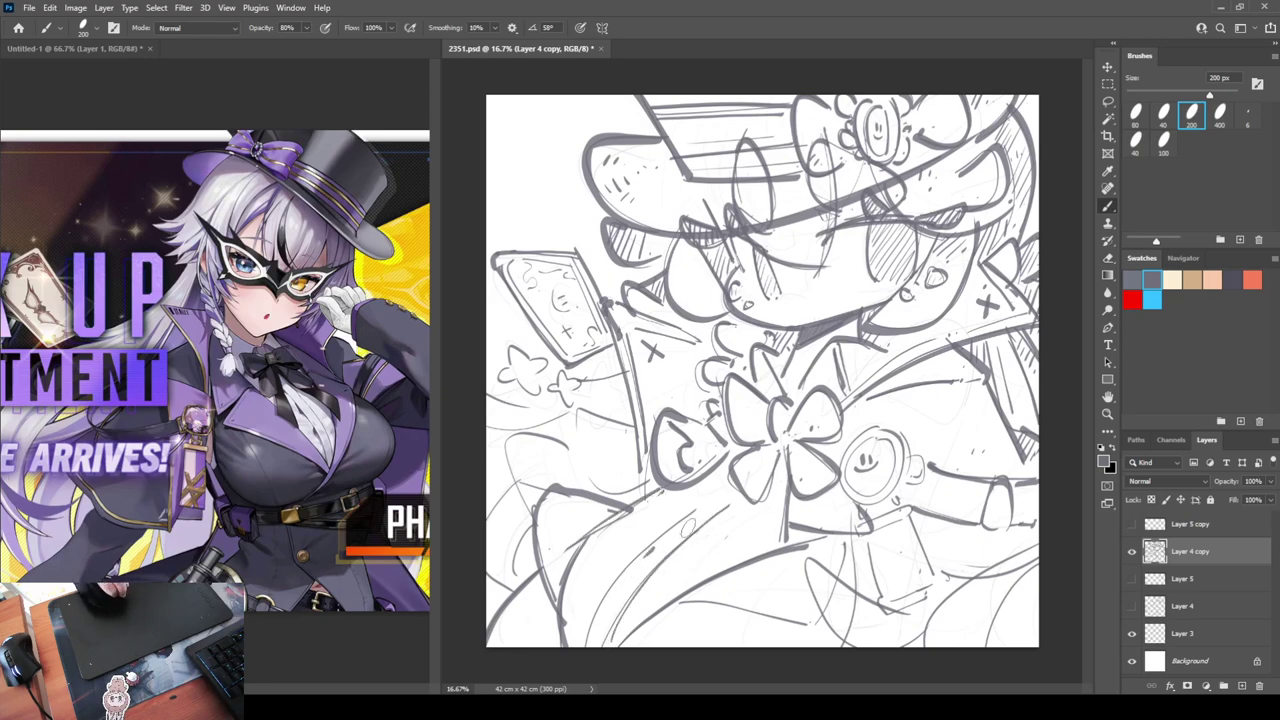
key(e)
key(b)
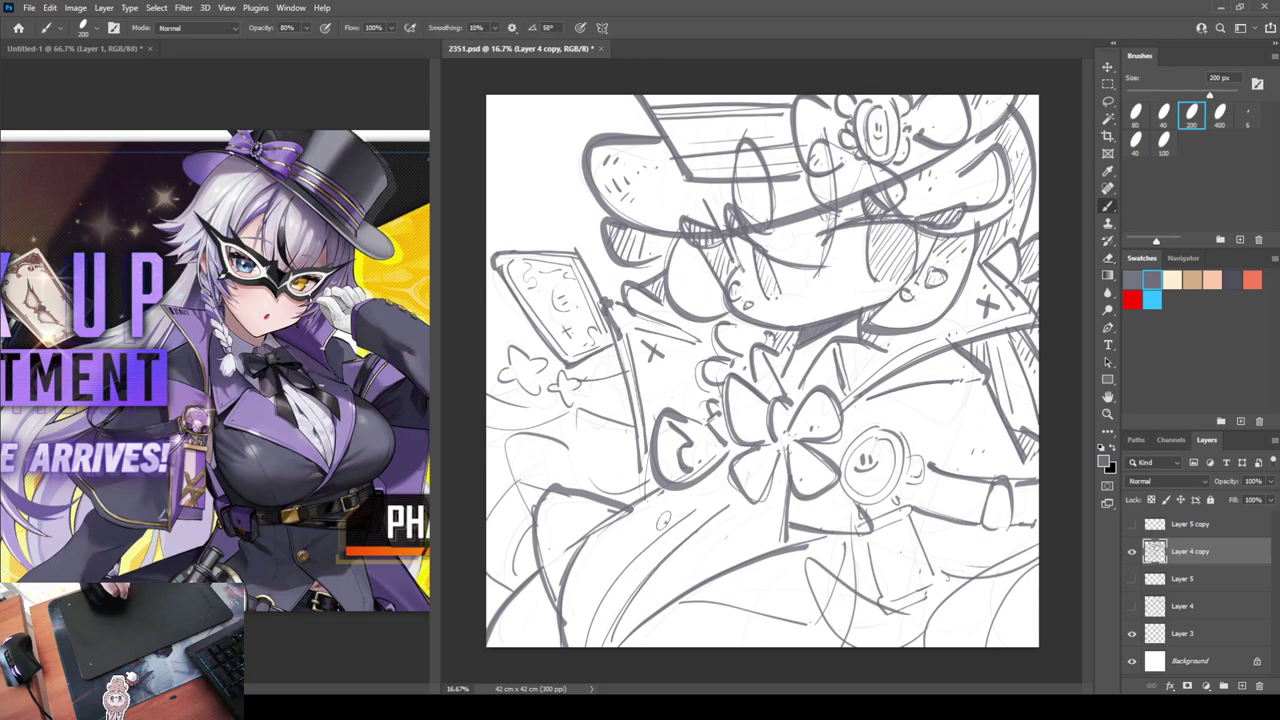
mouse_move(662, 514)
mouse_down()
mouse_move(690, 560)
mouse_move(622, 550)
mouse_move(643, 598)
mouse_move(666, 572)
mouse_move(700, 578)
mouse_up()
mouse_move(624, 640)
mouse_down()
mouse_move(710, 603)
mouse_move(800, 632)
mouse_up()
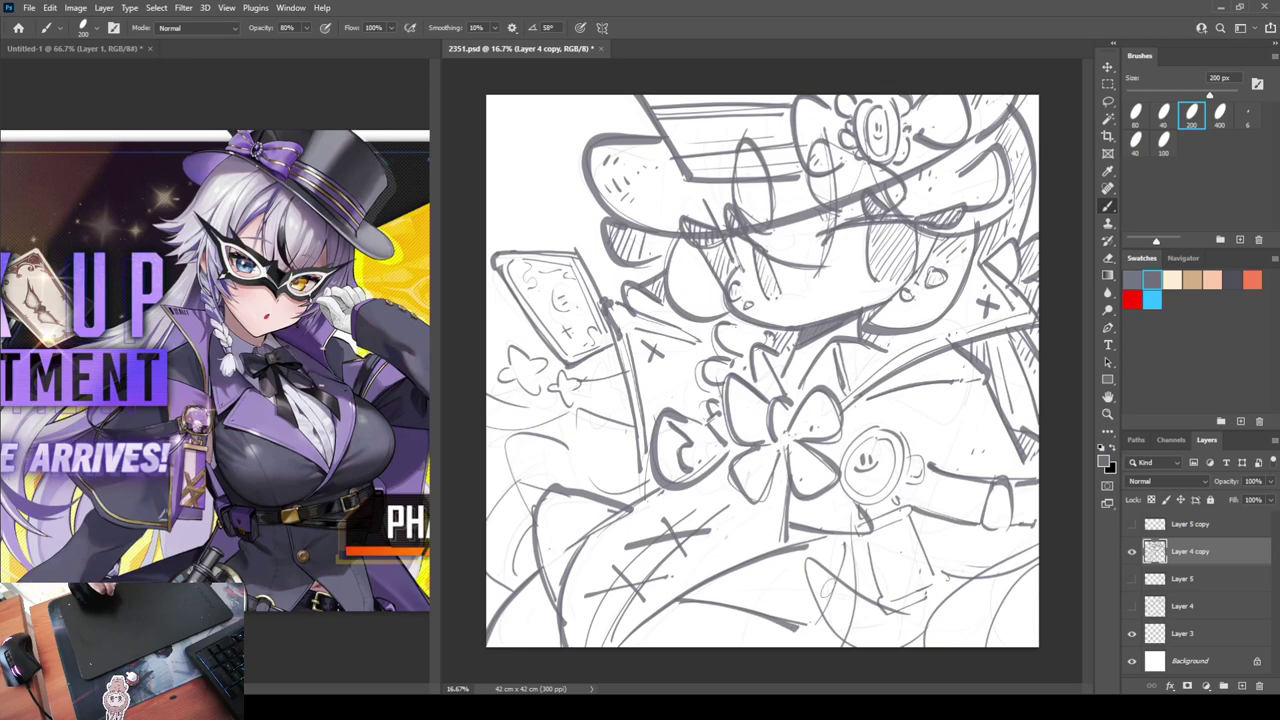
Outline the round smiley emblem with its buckle and hanging tag in dark lines, along with the curved horn shape below
drag(842, 550, 812, 640)
mouse_move(866, 518)
mouse_down()
mouse_move(856, 552)
mouse_move(924, 548)
mouse_move(904, 500)
mouse_up()
drag(892, 520, 922, 500)
drag(866, 548, 888, 598)
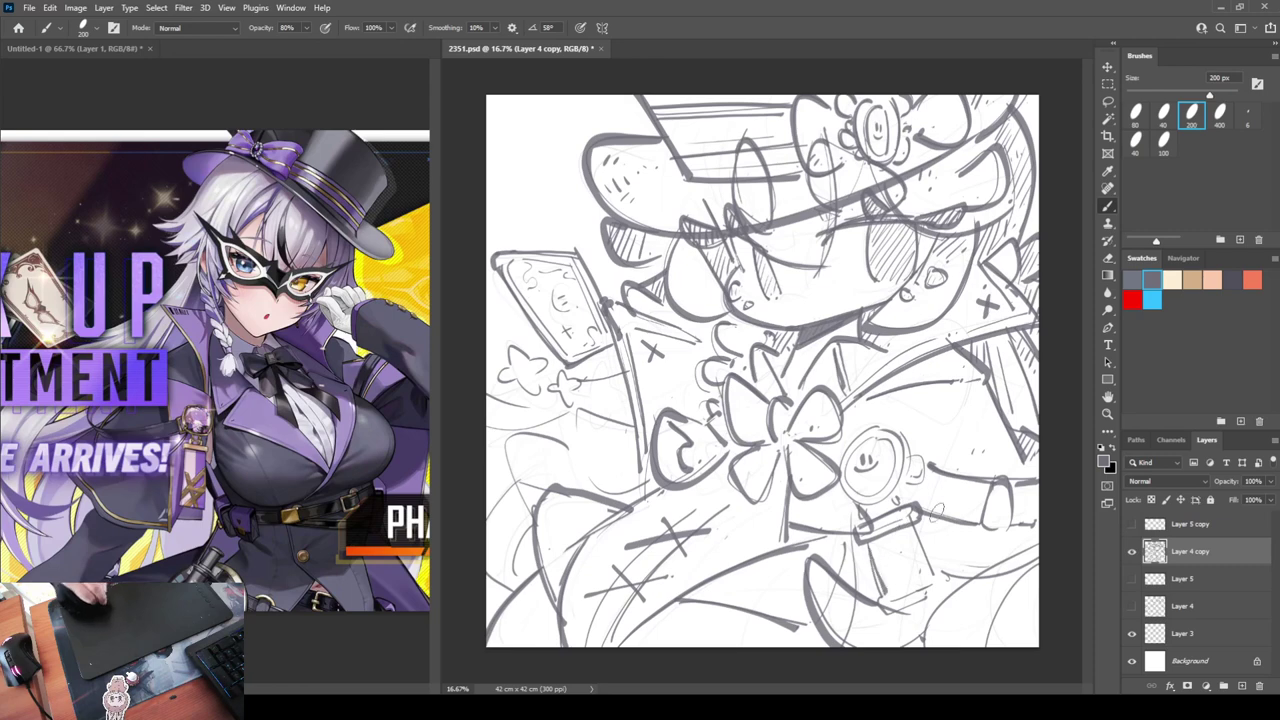
drag(912, 520, 940, 584)
mouse_move(906, 584)
mouse_down()
mouse_move(890, 602)
mouse_move(910, 606)
mouse_move(940, 578)
mouse_move(888, 611)
mouse_move(944, 574)
mouse_up()
mouse_move(875, 430)
mouse_down()
mouse_move(852, 508)
mouse_move(867, 440)
mouse_move(845, 470)
mouse_move(860, 435)
mouse_move(902, 490)
mouse_up()
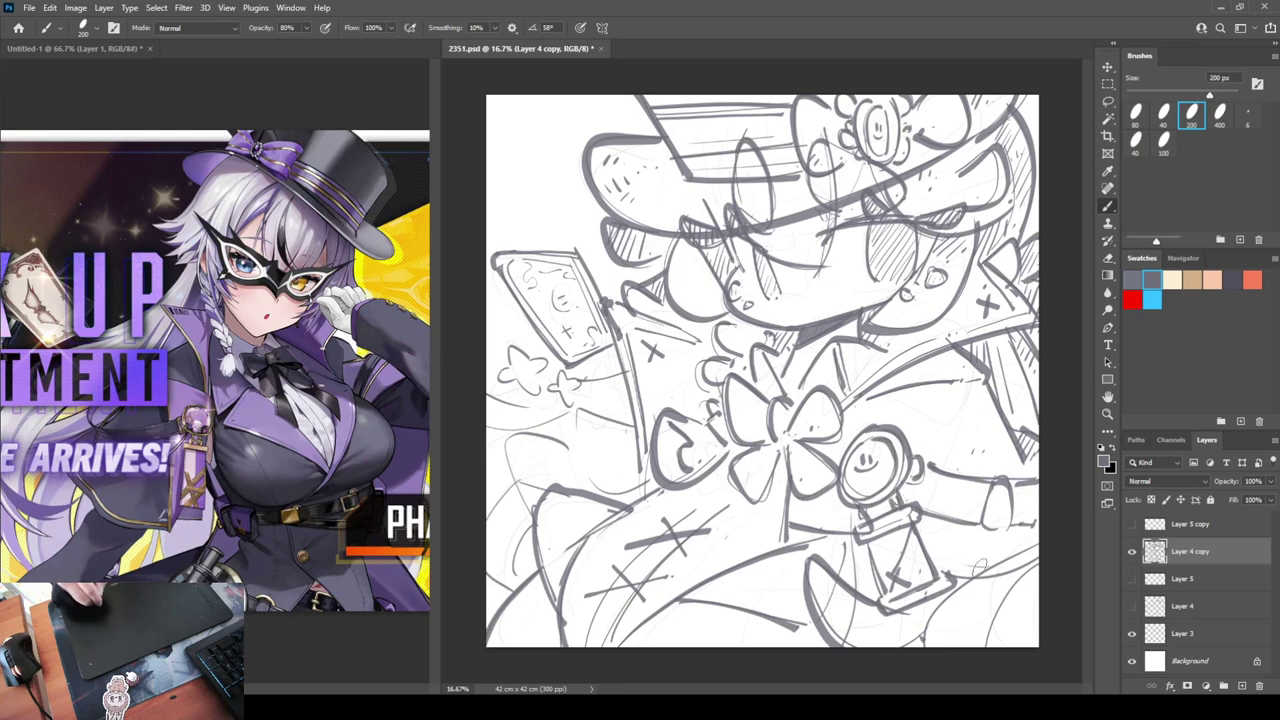
Darken the sweeping curves in the canvas's lower-right corner and refine the lines around the right sleeve and cuff
mouse_move(955, 579)
mouse_down()
mouse_move(1010, 577)
mouse_move(1037, 560)
mouse_up()
drag(931, 646, 1037, 554)
drag(983, 647, 1038, 573)
drag(992, 643, 1042, 602)
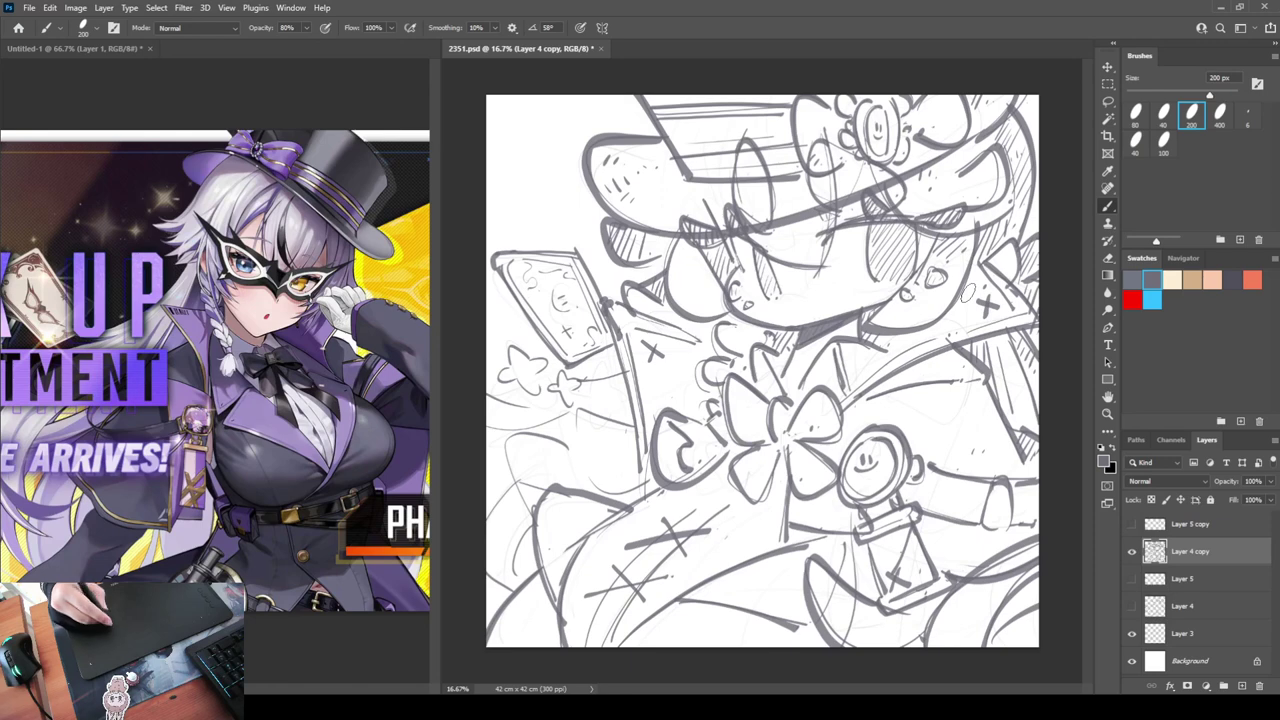
drag(945, 486, 1028, 460)
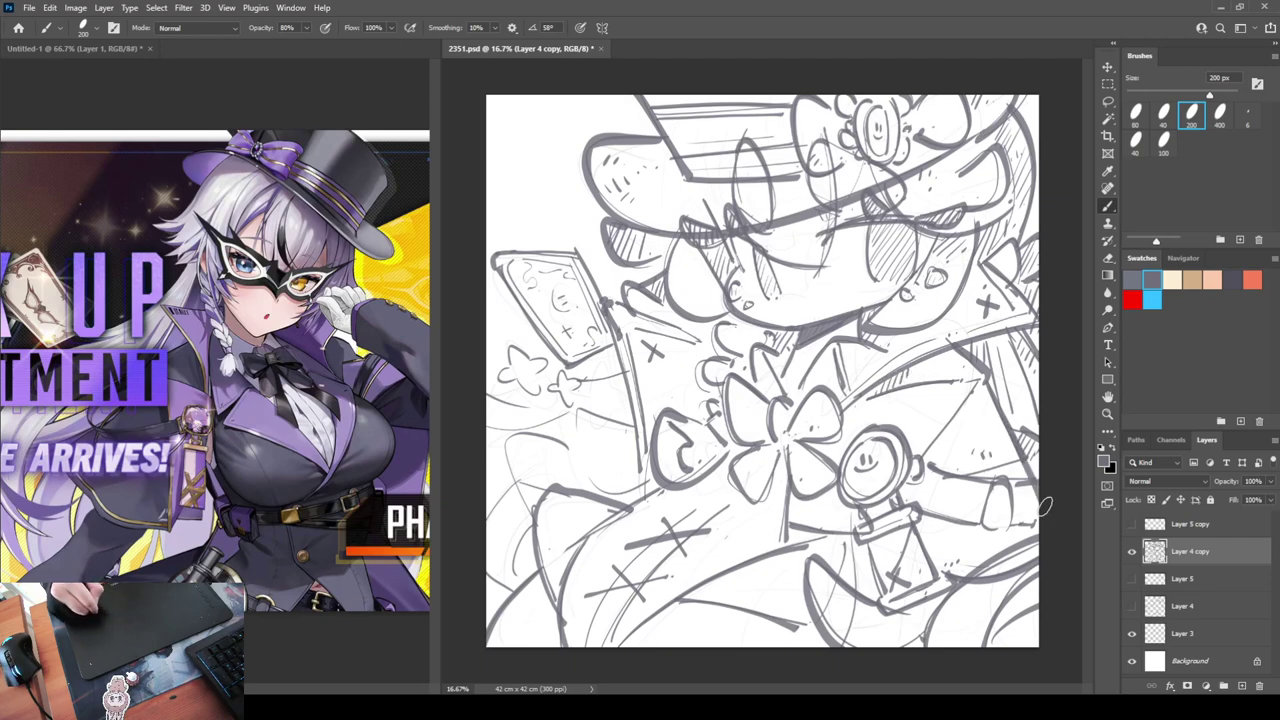
Thicken the long line below the playing card and outline the curled shapes beside it down the canvas's left side
drag(619, 364, 644, 506)
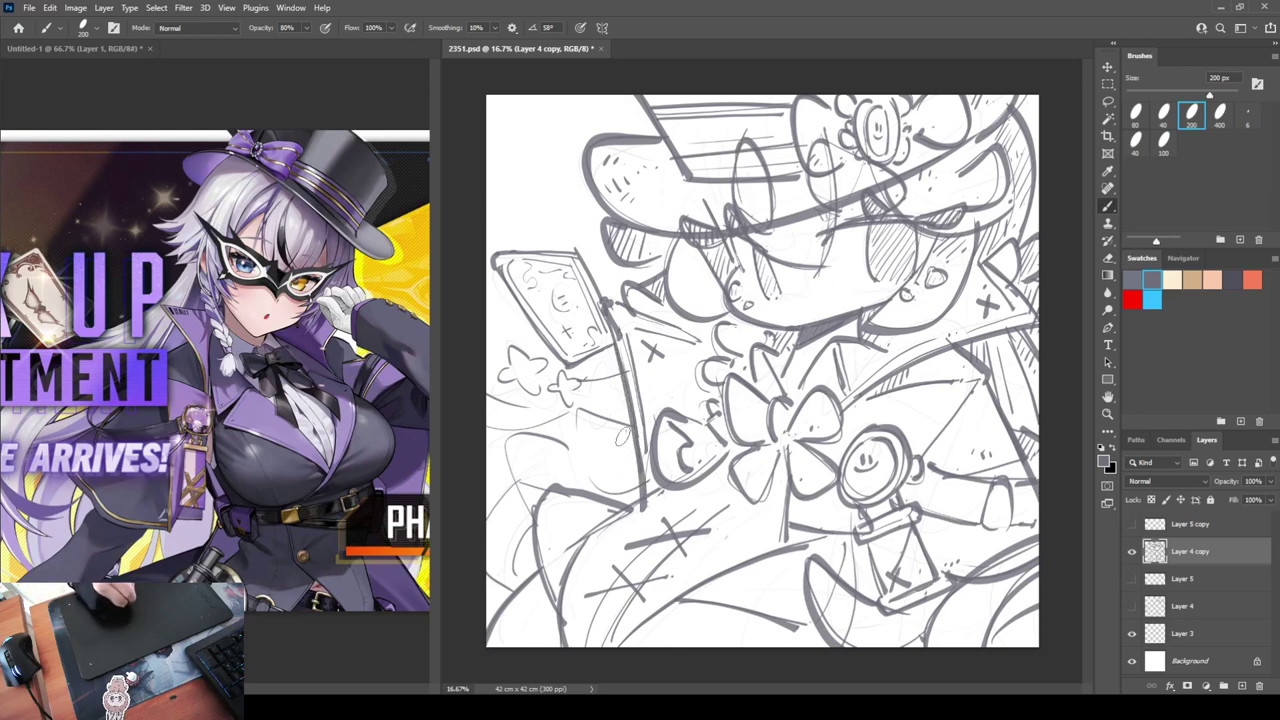
mouse_move(635, 429)
mouse_down()
mouse_move(582, 409)
mouse_move(636, 488)
mouse_up()
mouse_move(572, 443)
mouse_down()
mouse_move(534, 501)
mouse_move(506, 486)
mouse_move(516, 506)
mouse_move(481, 536)
mouse_up()
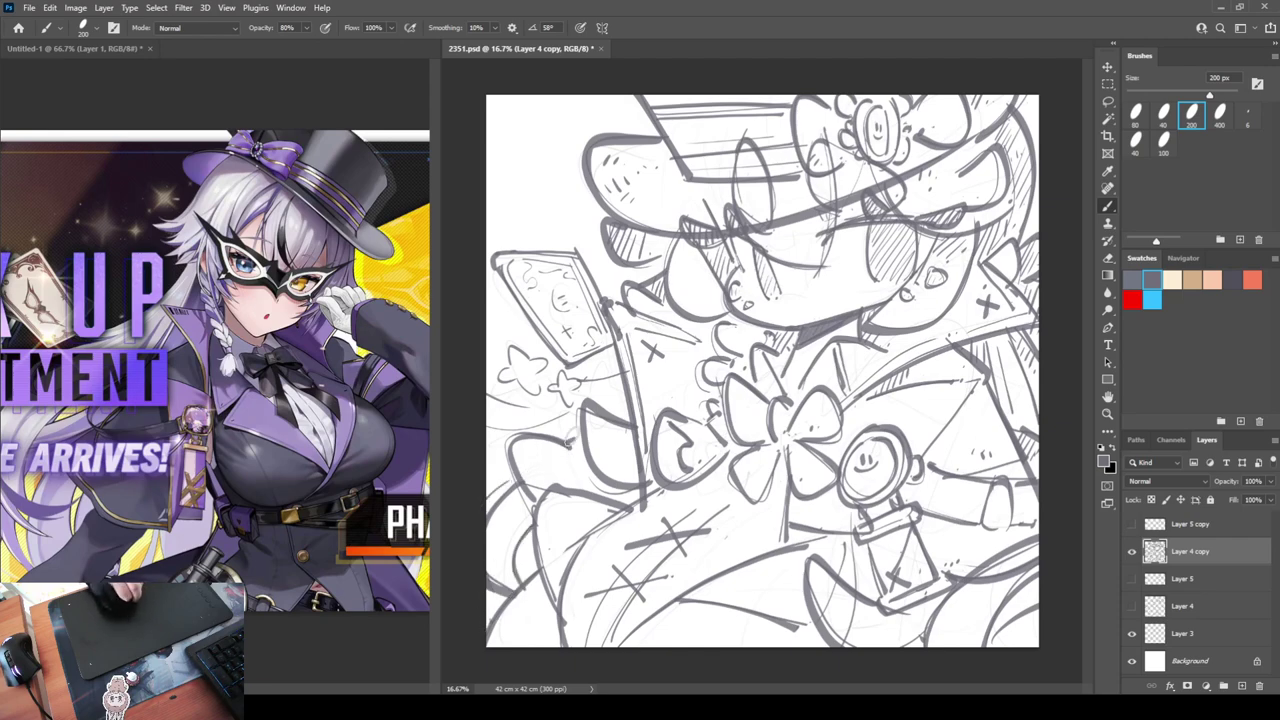
Outline the two star ornaments and the cords trailing from them in dark lines, and add shading lines to the lower-left folds
mouse_move(518, 357)
mouse_down()
mouse_move(512, 390)
mouse_move(590, 380)
mouse_move(555, 400)
mouse_move(582, 410)
mouse_move(627, 368)
mouse_up()
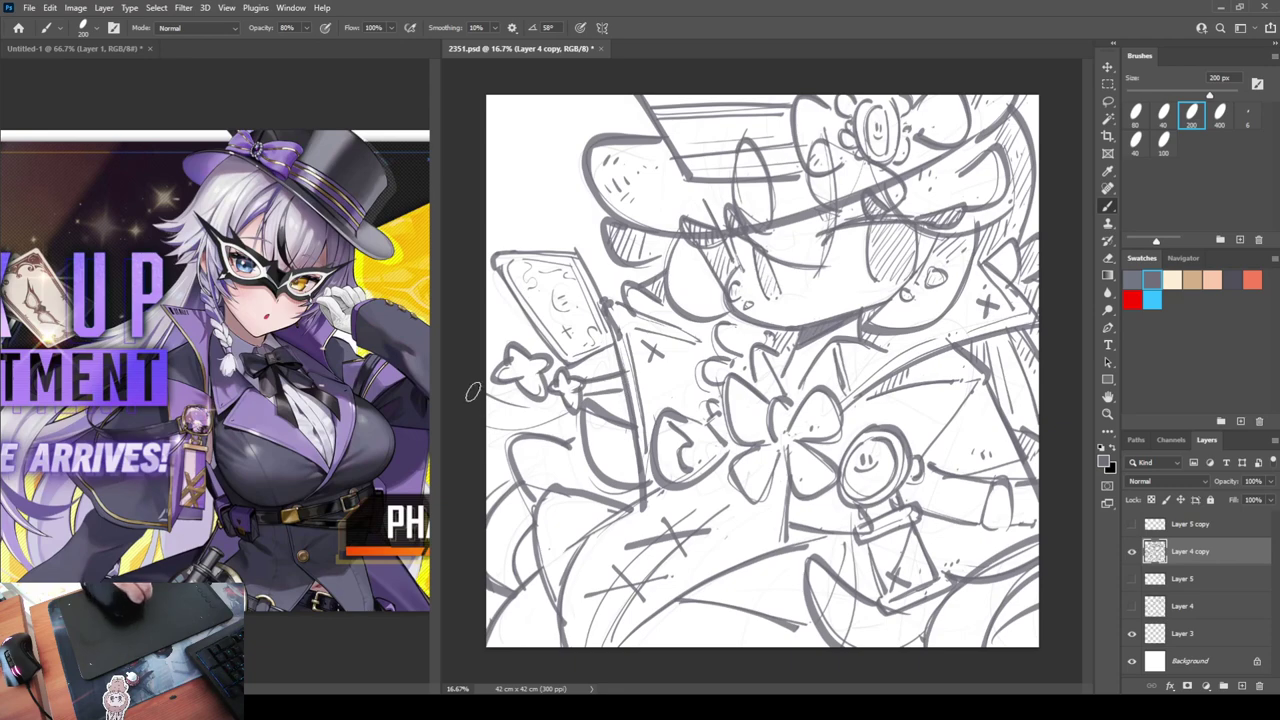
drag(484, 388, 578, 396)
drag(485, 429, 576, 402)
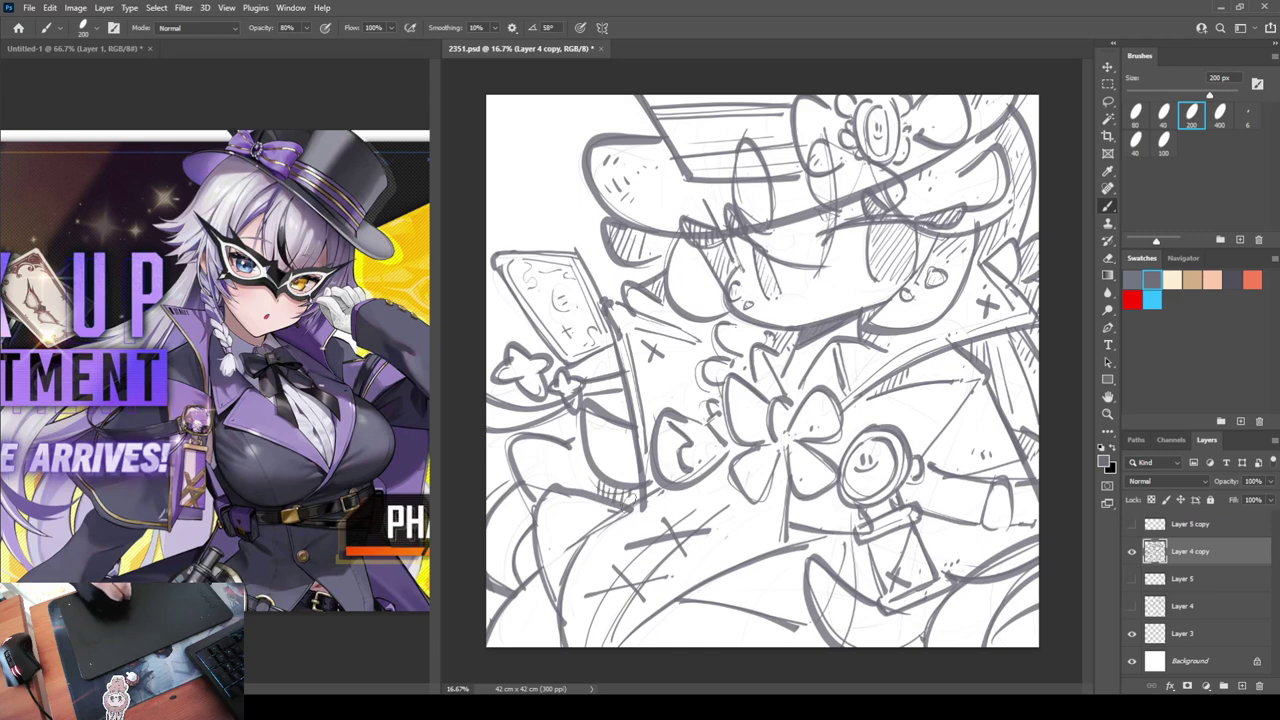
drag(499, 601, 487, 621)
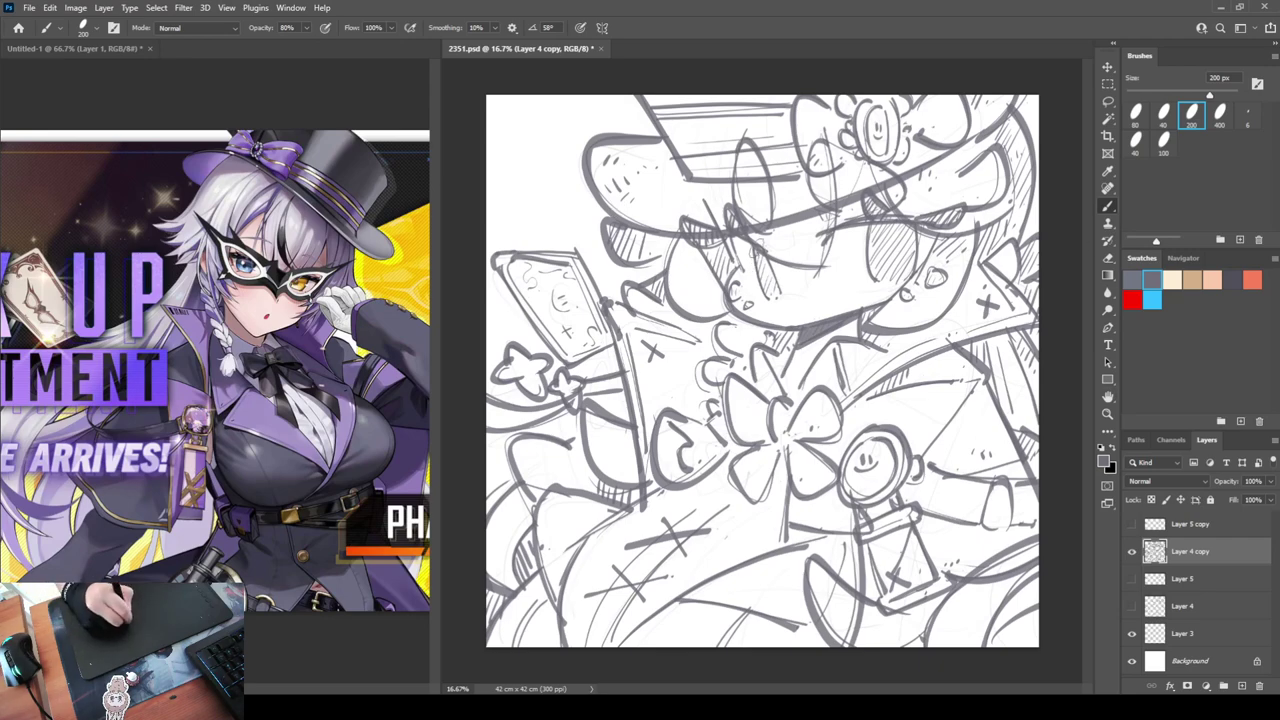
Fill the narrow eye and the large round eye with dark shading strokes
mouse_move(770, 250)
mouse_down()
mouse_move(762, 300)
mouse_move(768, 288)
mouse_up()
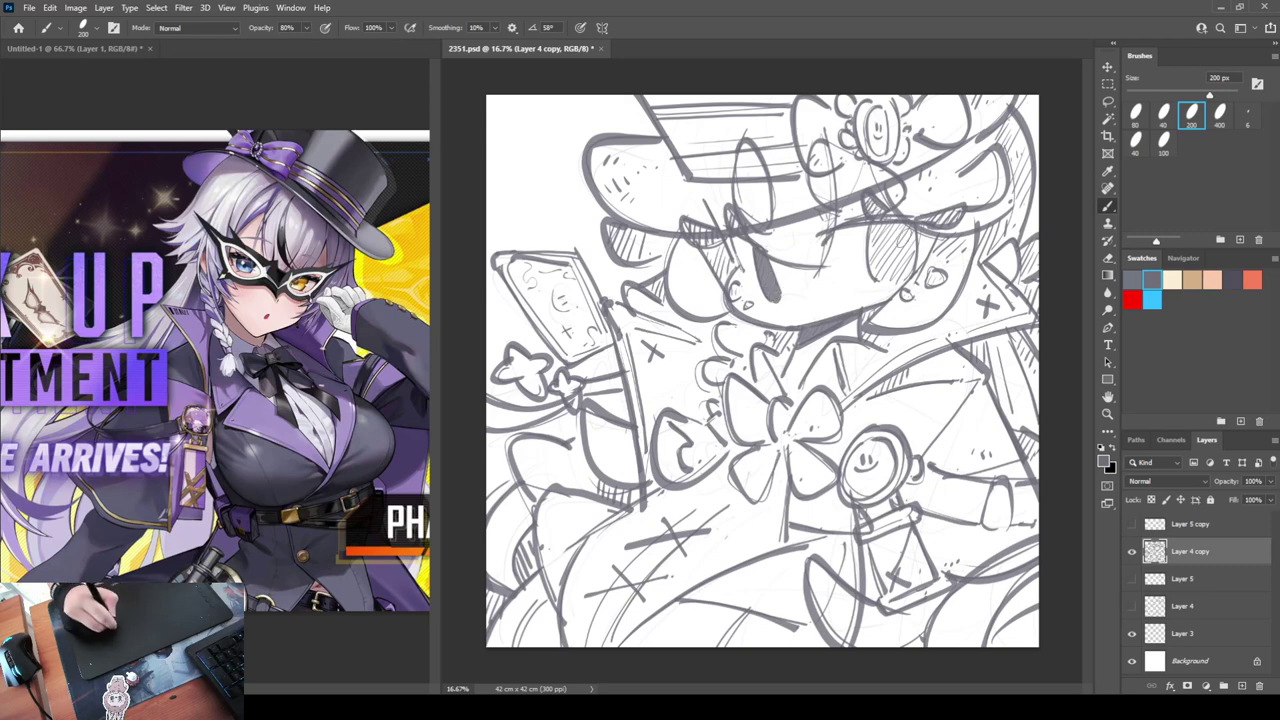
mouse_move(876, 230)
mouse_down()
mouse_move(878, 286)
mouse_move(890, 274)
mouse_up()
drag(896, 224, 904, 266)
mouse_move(910, 226)
mouse_down()
mouse_move(888, 250)
mouse_move(906, 235)
mouse_move(906, 284)
mouse_up()
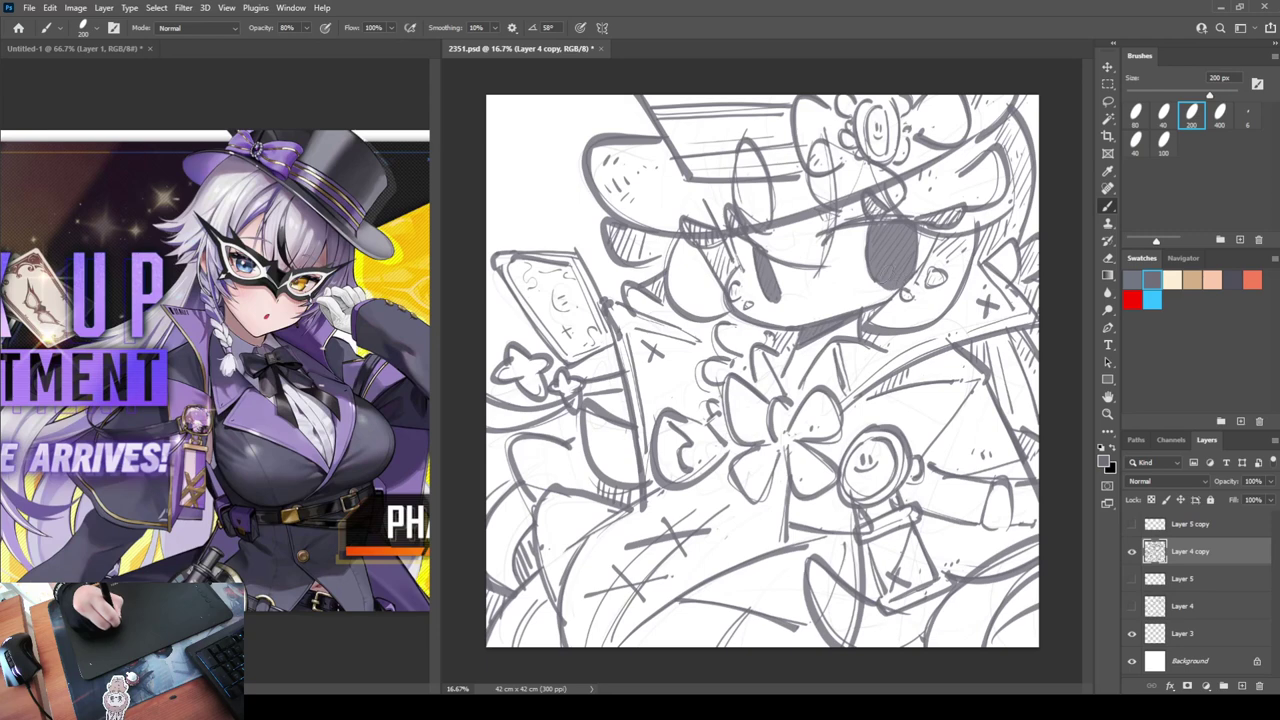
Compare the large eye with and without its dark fill by undoing and redoing the shading strokes
key(ctrl+z)
key(ctrl+z)
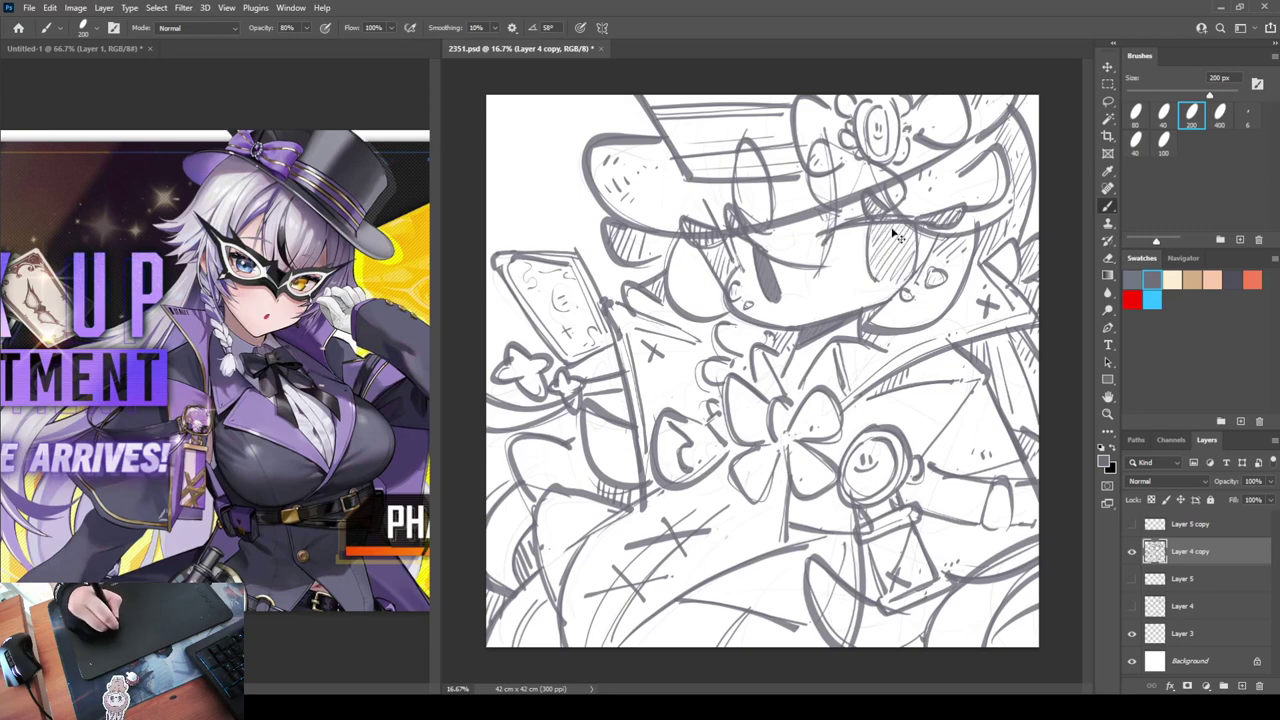
key(ctrl+shift+z)
key(ctrl+shift+z)
key(ctrl+shift+z)
key(ctrl+shift+z)
key(ctrl+shift+z)
key(ctrl+shift+z)
key(ctrl+shift+z)
key(ctrl+shift+z)
Touch up the lower part of the large eye's dark fill and display the Navigator preview
key(e)
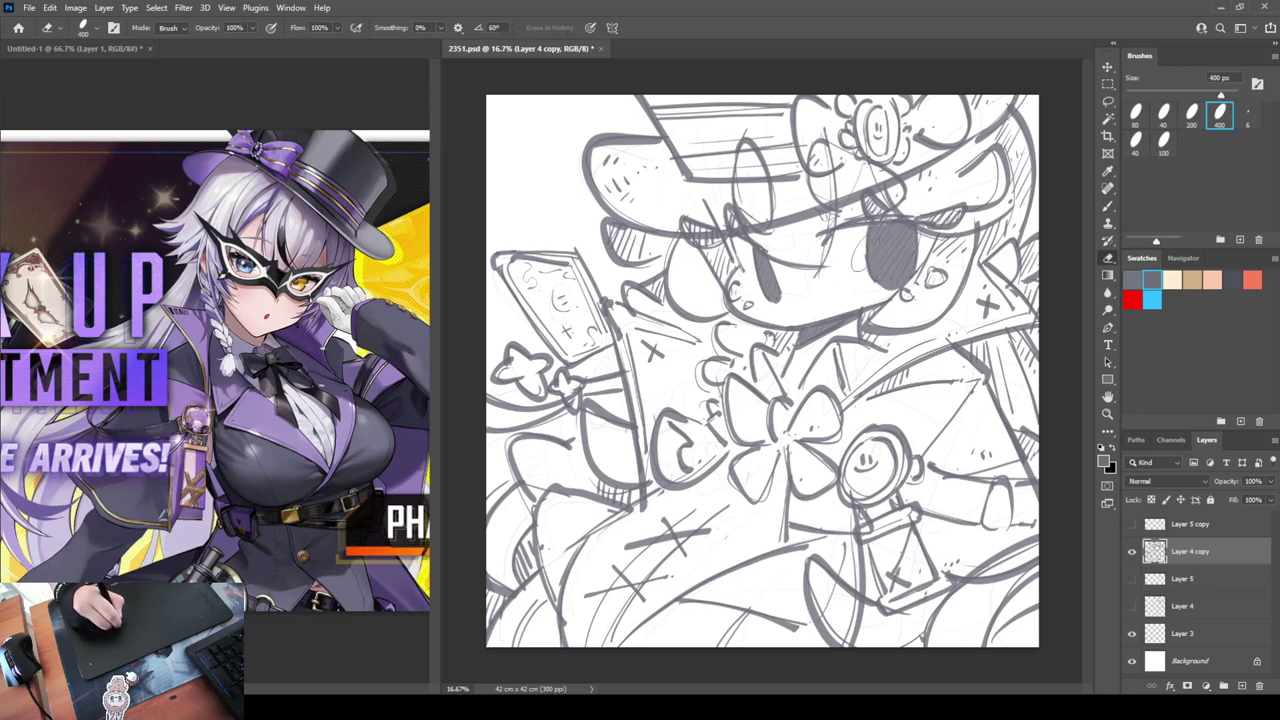
key(b)
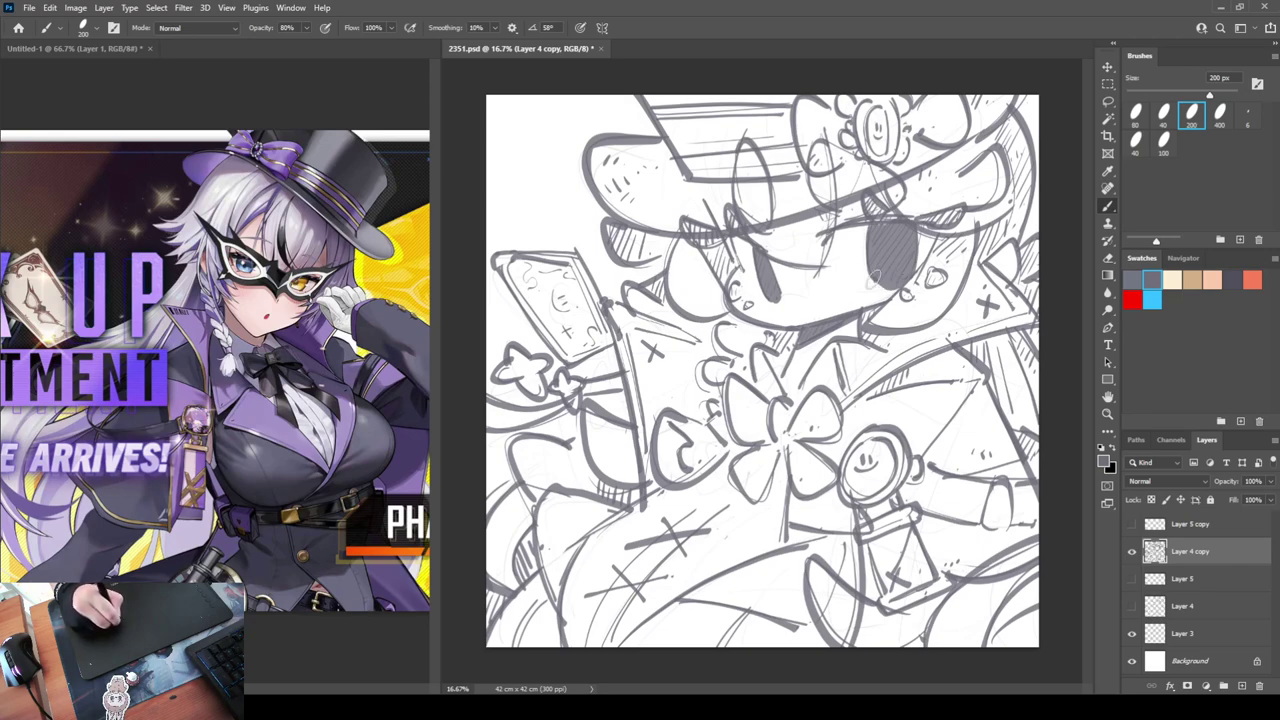
drag(885, 278, 913, 266)
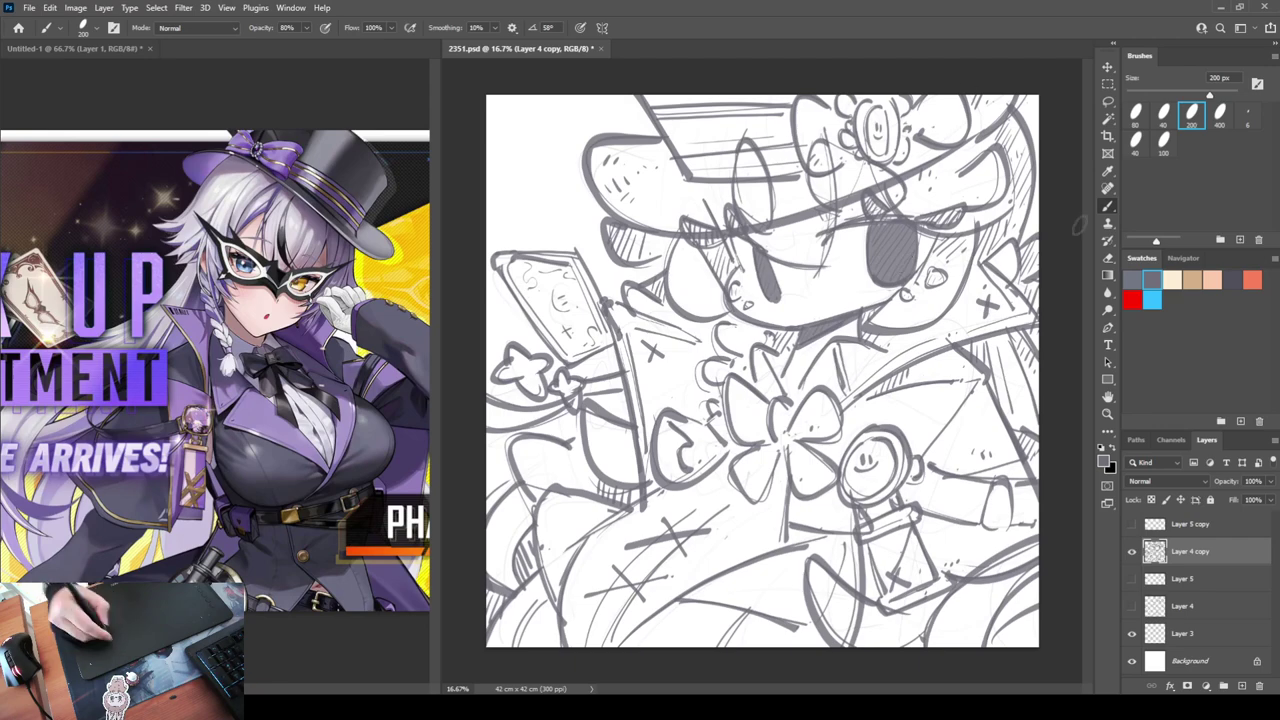
click(1184, 258)
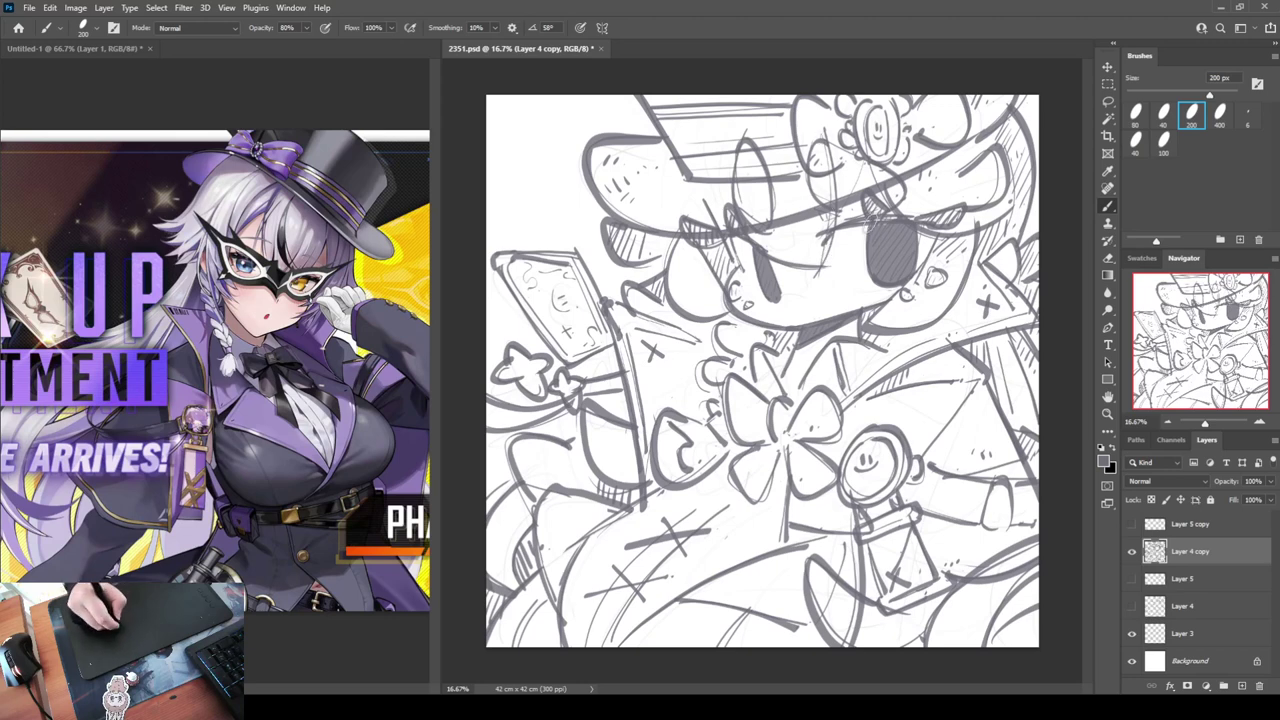
Undo the trial strokes beside the large eye and refine the curl under the hat brim above it
drag(818, 250, 868, 222)
key(ctrl+z)
key(ctrl+z)
key(ctrl+z)
drag(972, 210, 984, 194)
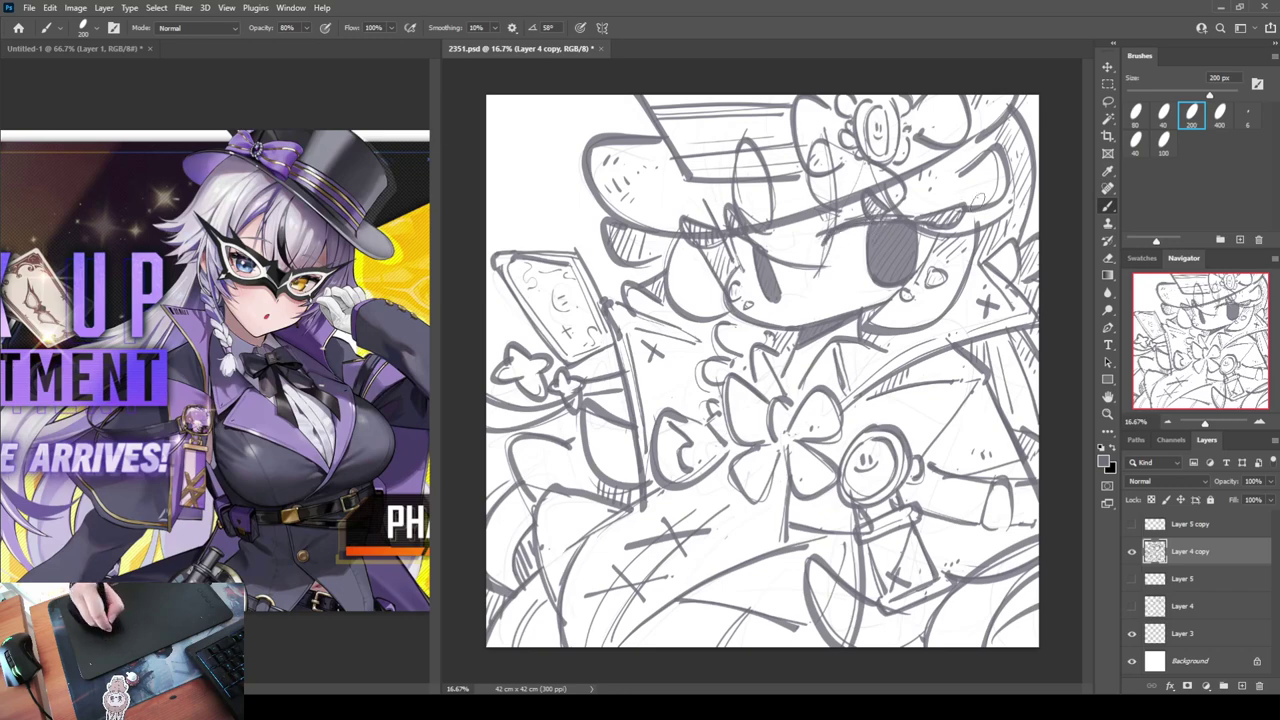
Check the sketch flipped horizontally and with Layer 5 copy shown, restoring the original view with Layer 4 copy active
key(ctrl+shift+h)
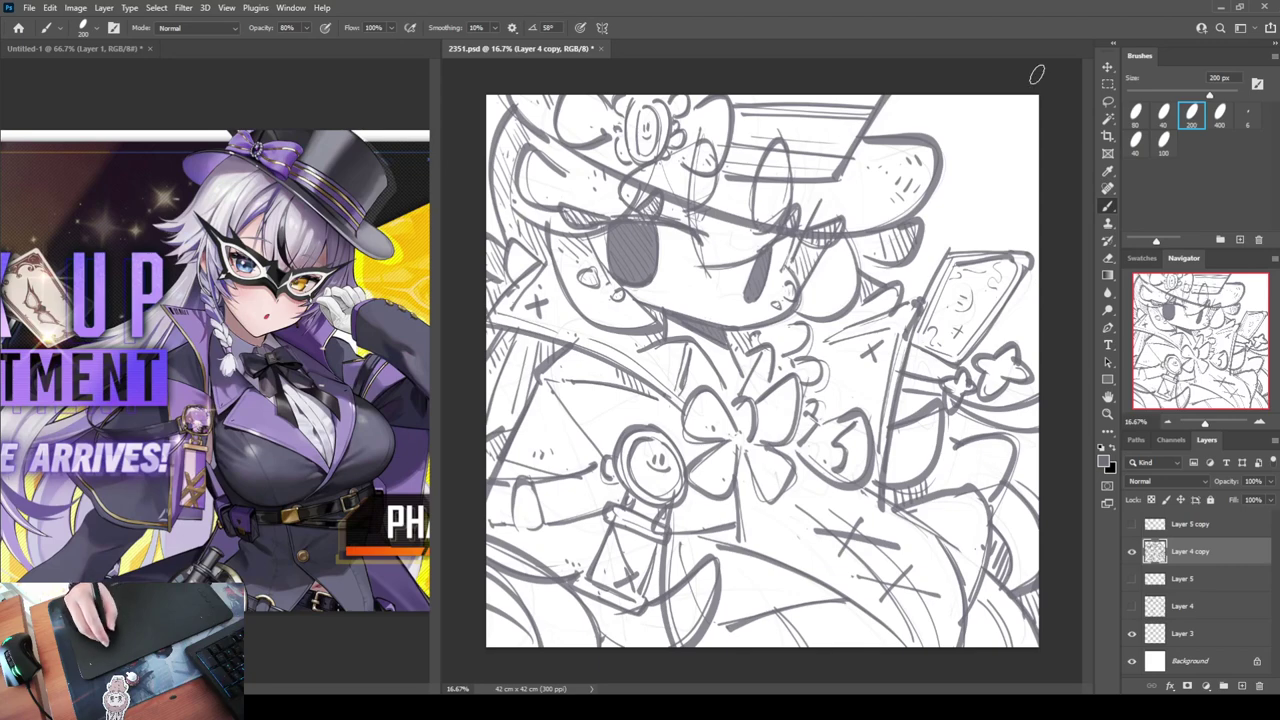
key(ctrl+shift+h)
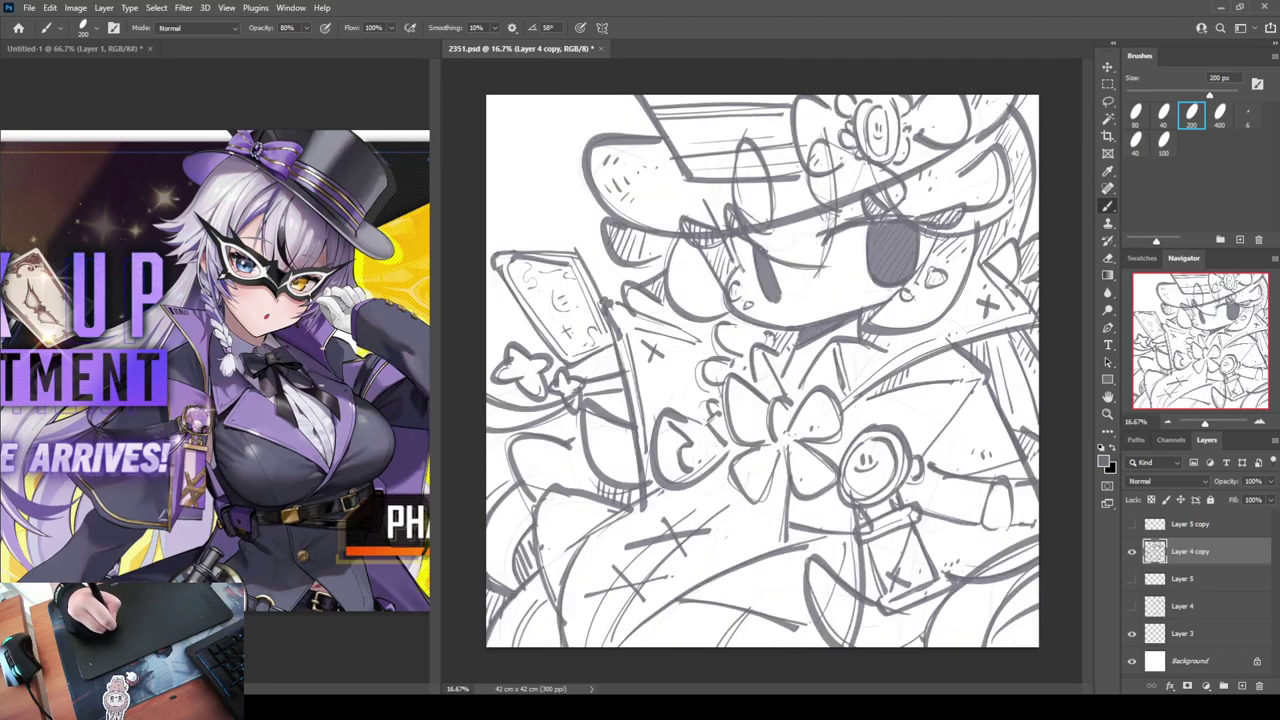
click(1132, 524)
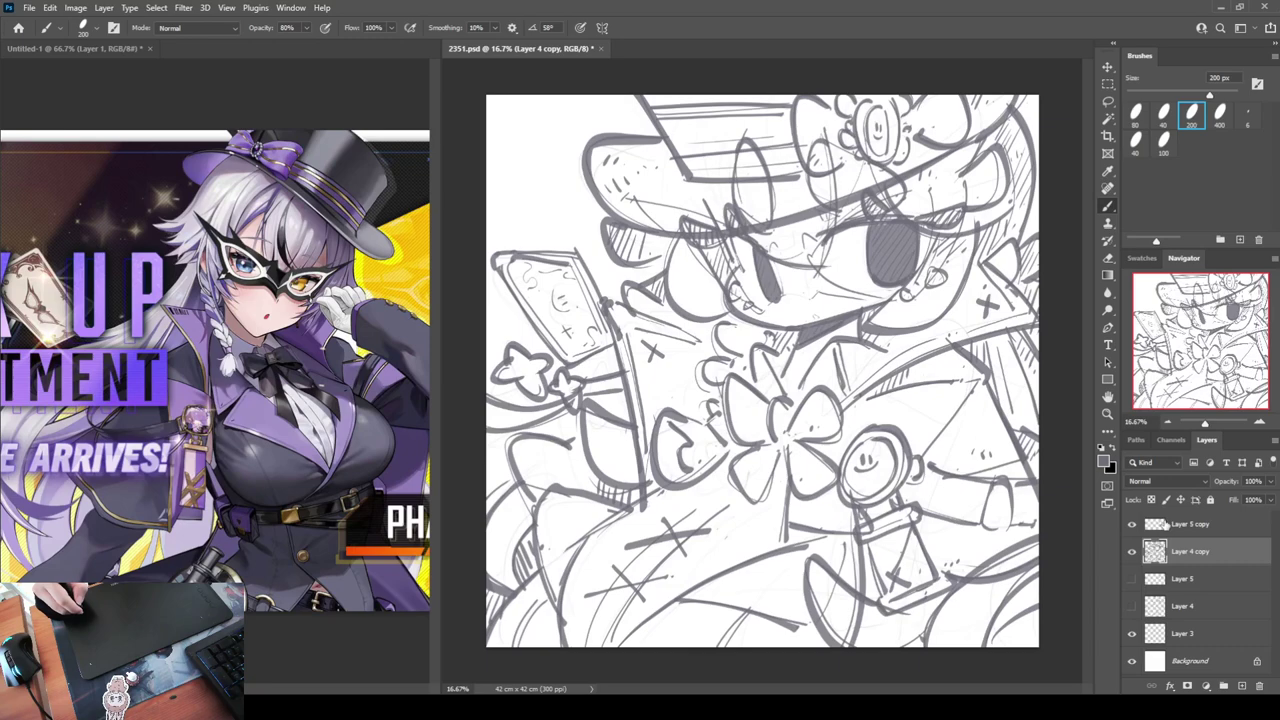
click(1142, 526)
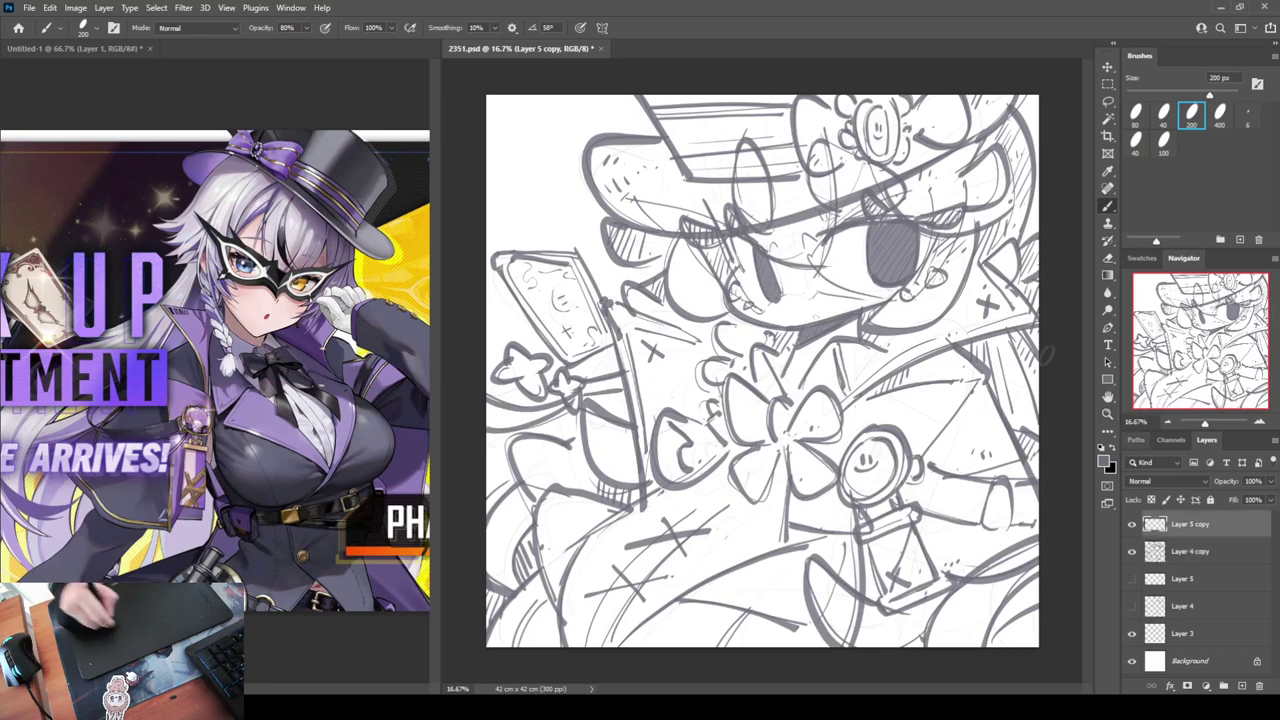
click(1131, 525)
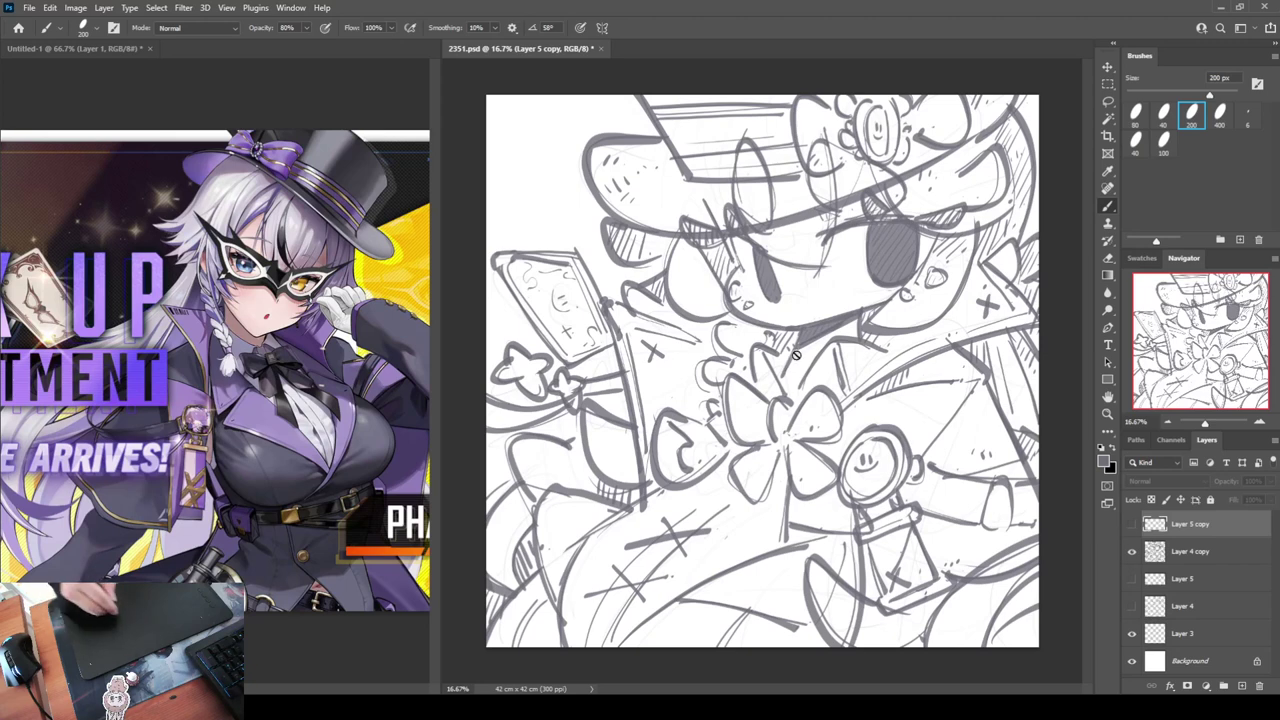
click(1166, 553)
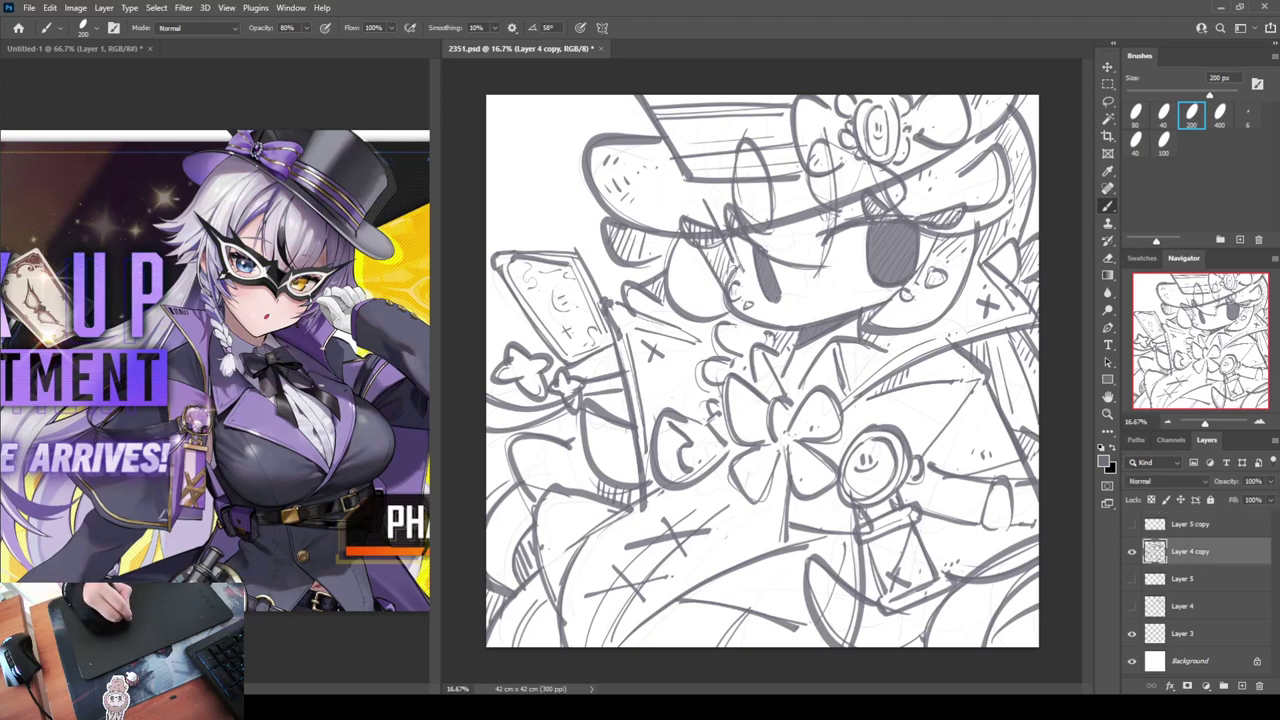
Darken and shade the small blush marks on both cheeks
drag(740, 299, 738, 288)
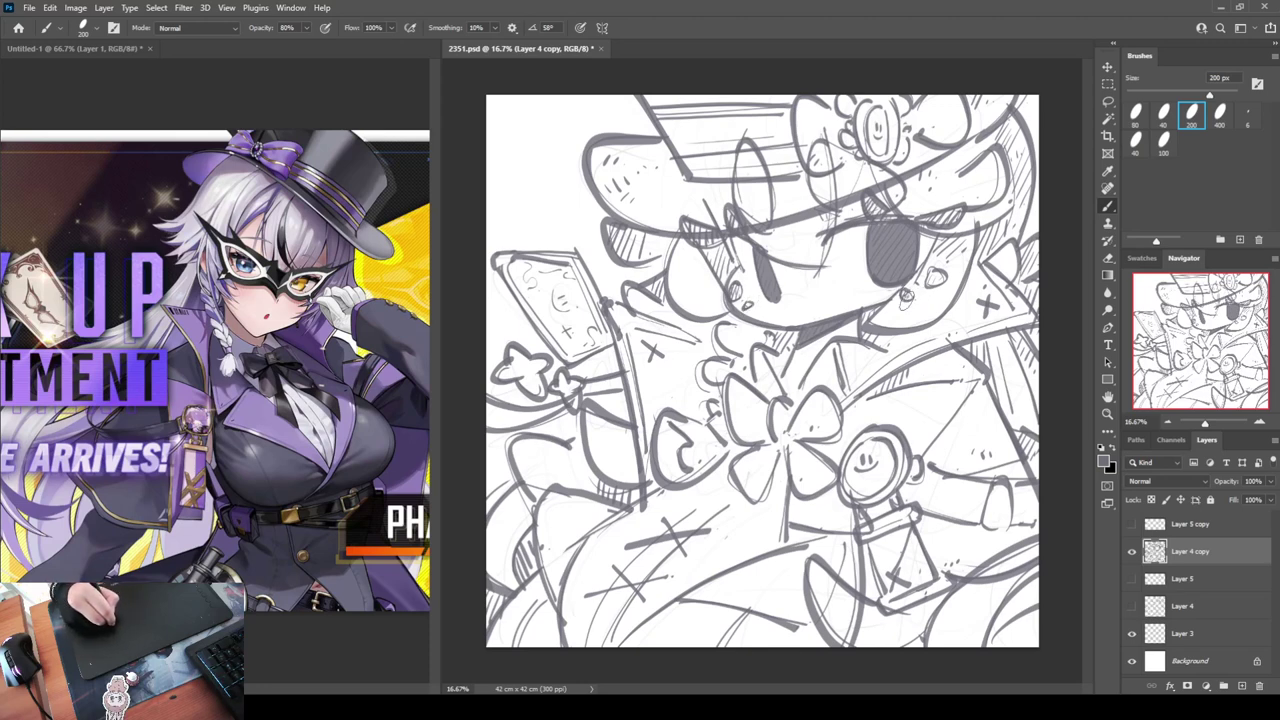
drag(932, 276, 918, 292)
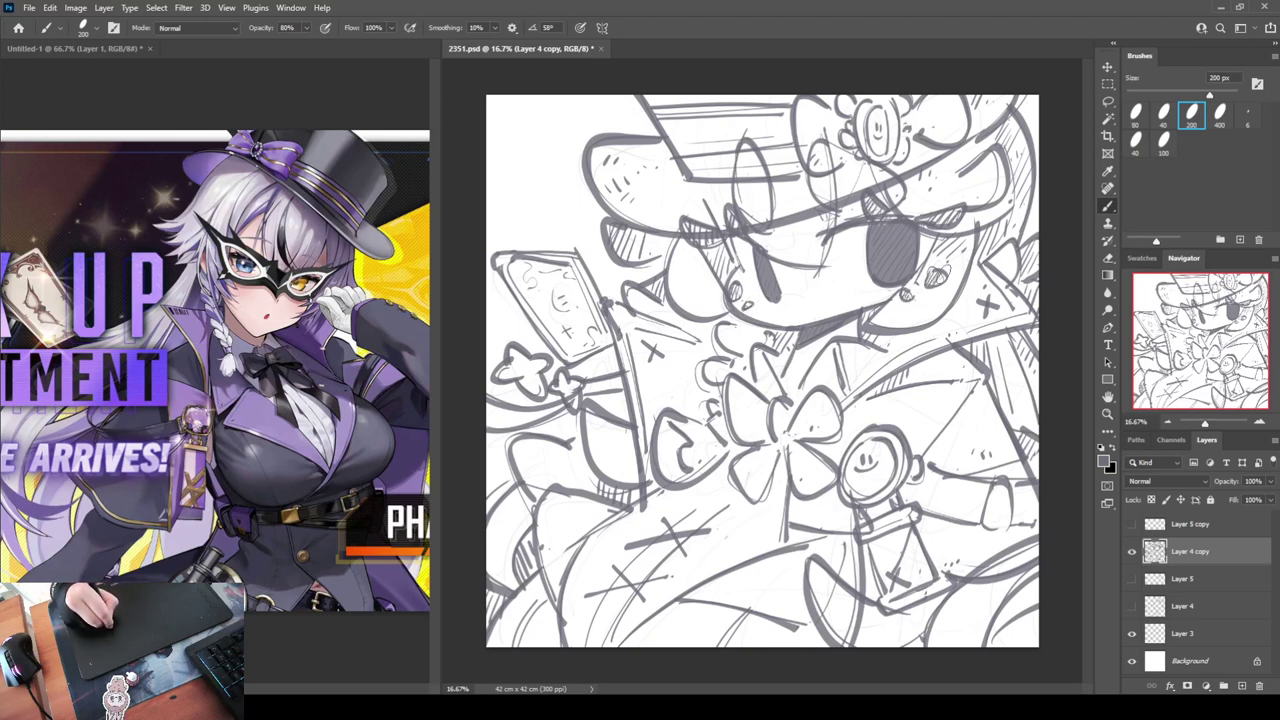
Show Layer 5 copy and redraw the mask's pointed wing beside the small eye, replacing the trial strokes
click(1132, 525)
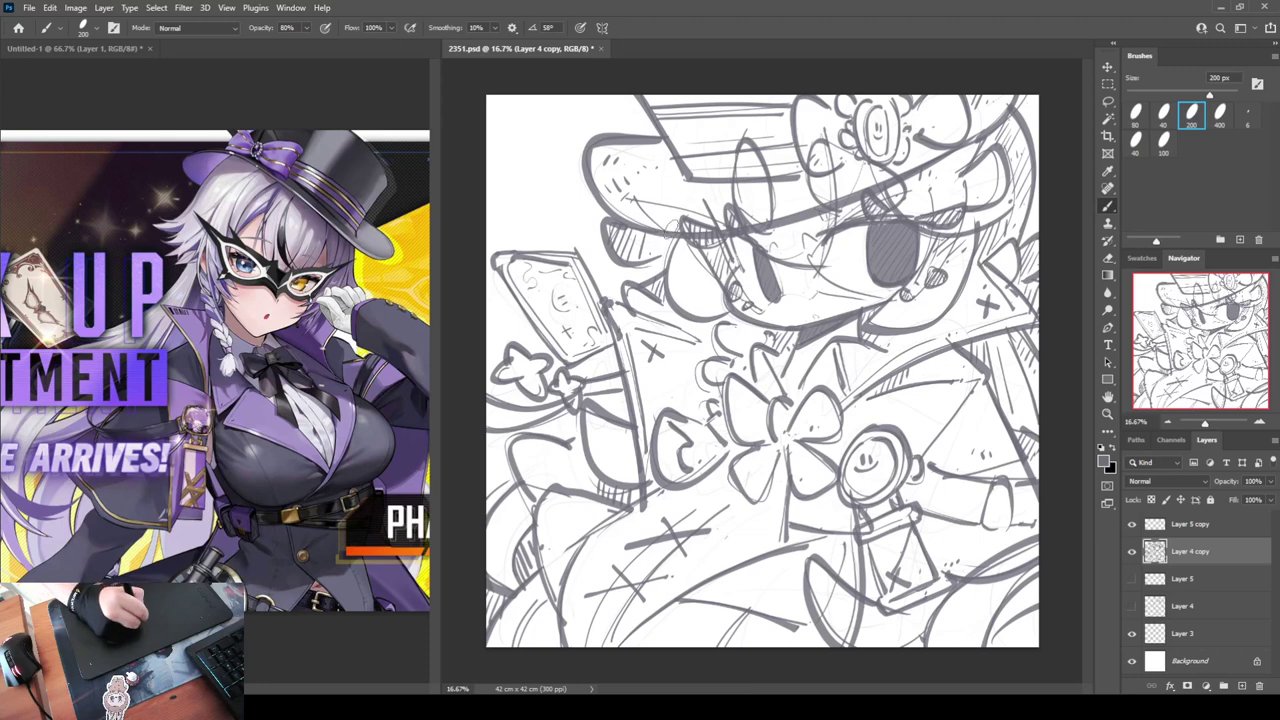
drag(637, 204, 717, 289)
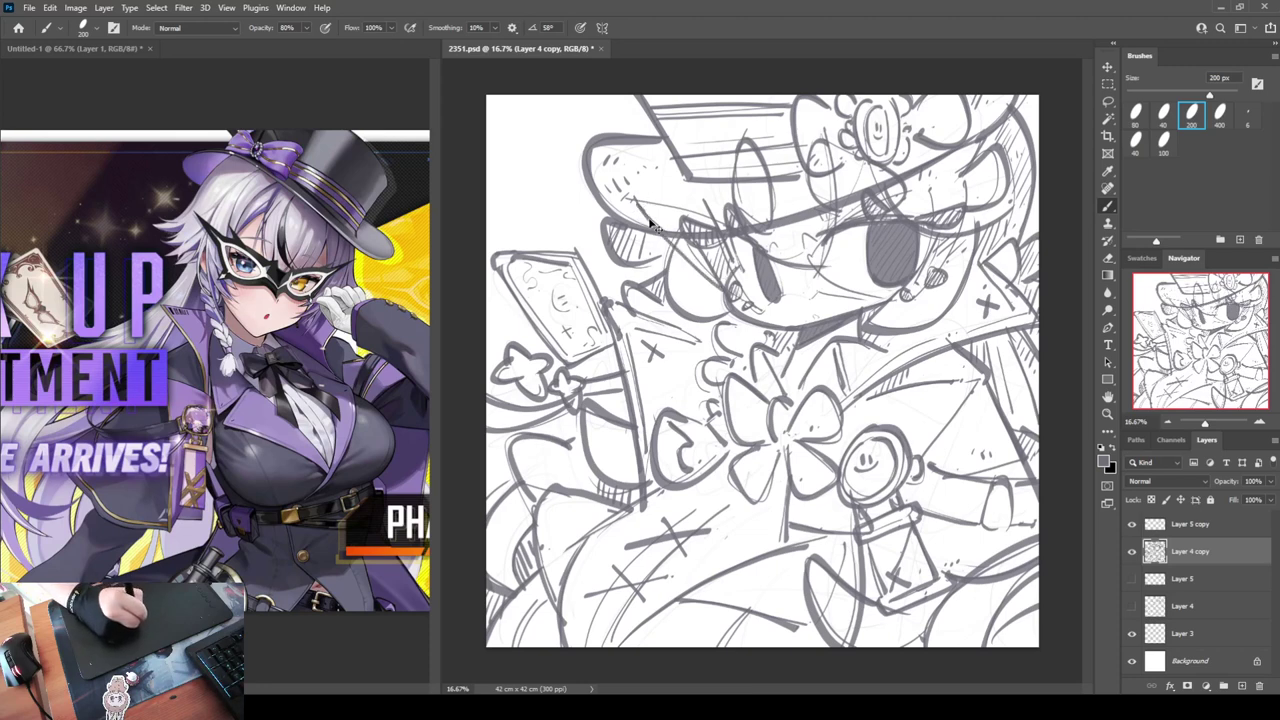
key(ctrl+z)
mouse_move(633, 196)
mouse_down()
mouse_move(668, 245)
mouse_move(744, 296)
mouse_up()
key(ctrl+z)
drag(633, 196, 748, 304)
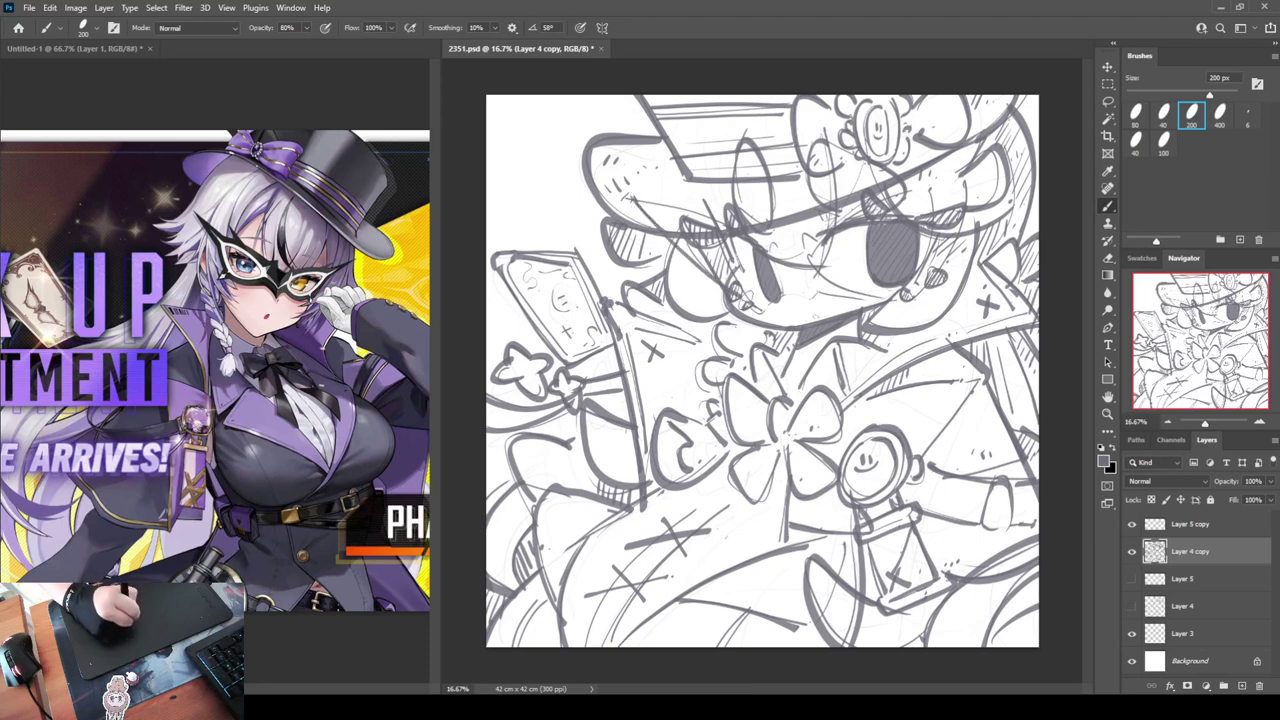
drag(634, 196, 759, 247)
key(ctrl+z)
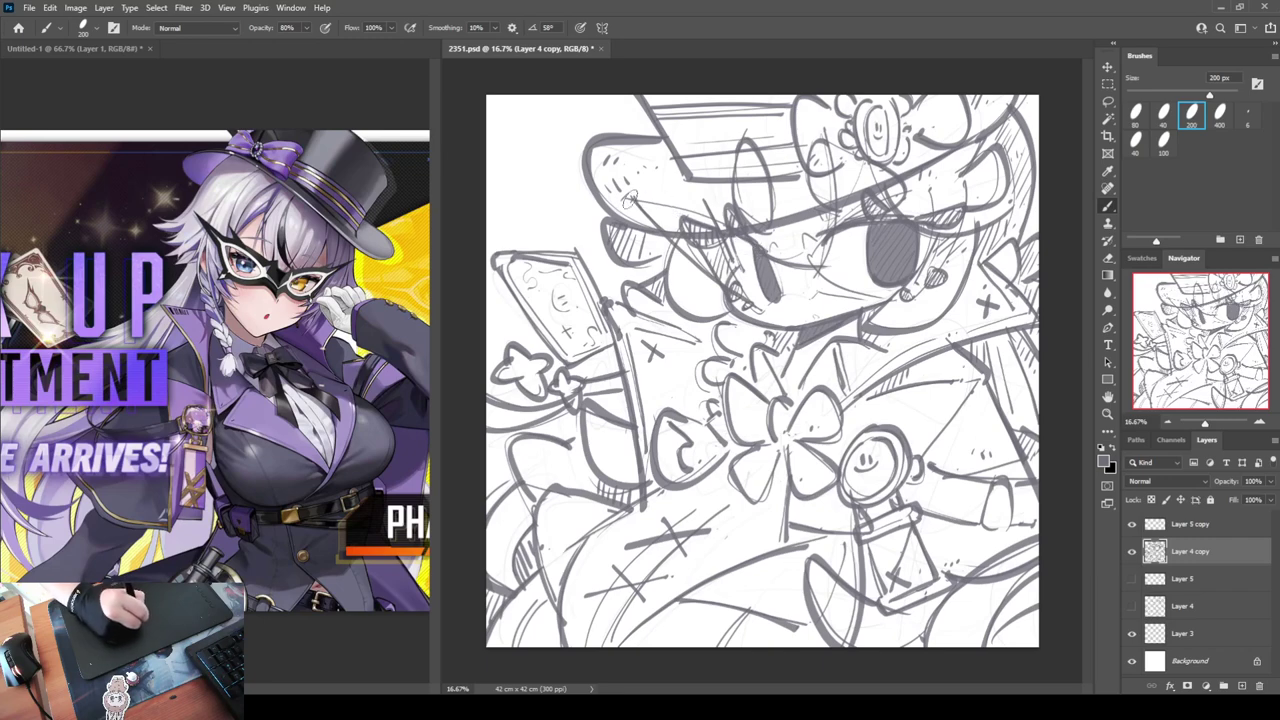
drag(632, 198, 750, 243)
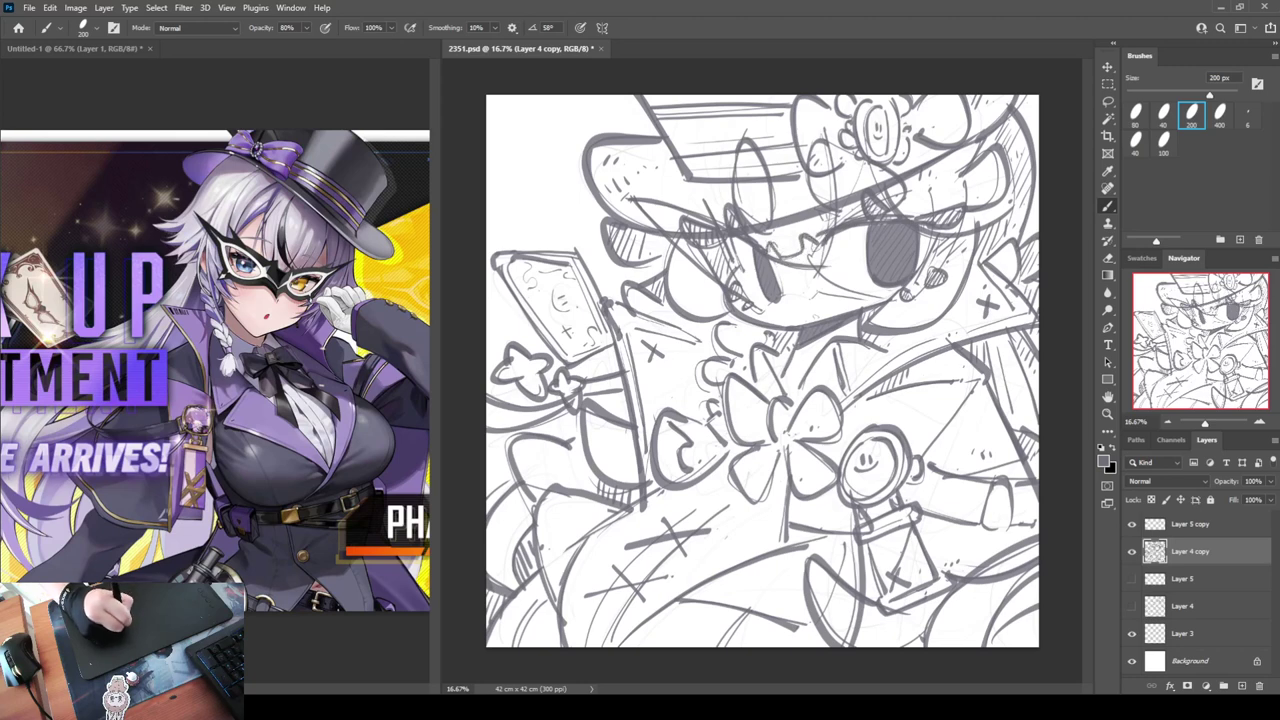
Darken the mask's lower edge between the eyes and its upper edge above the large eye
drag(789, 297, 812, 300)
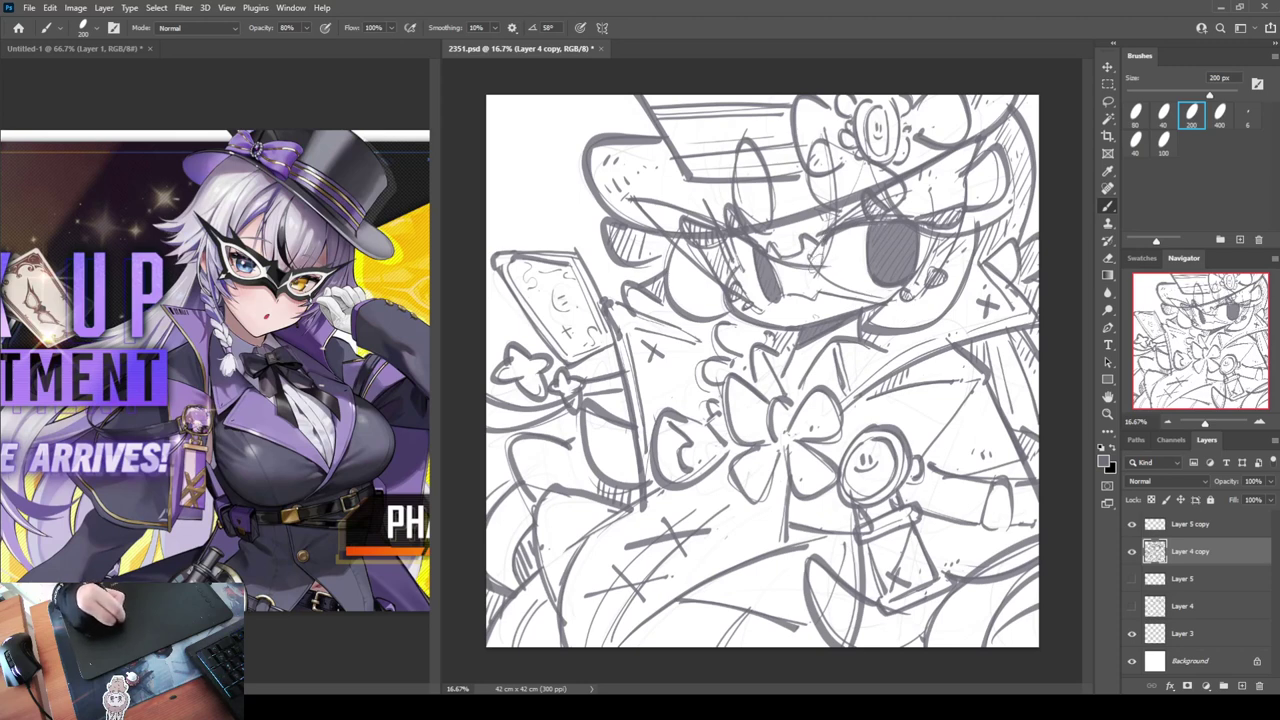
key(e)
key(b)
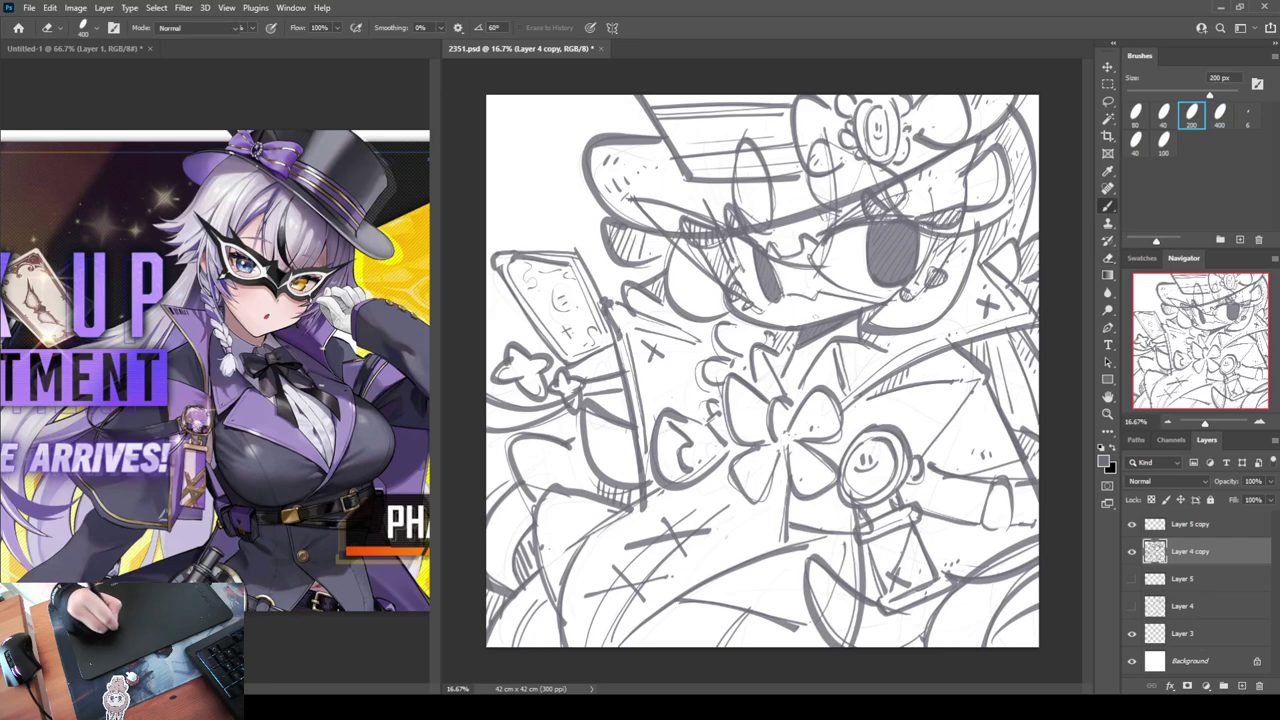
drag(852, 209, 925, 184)
key(ctrl+z)
drag(848, 213, 926, 185)
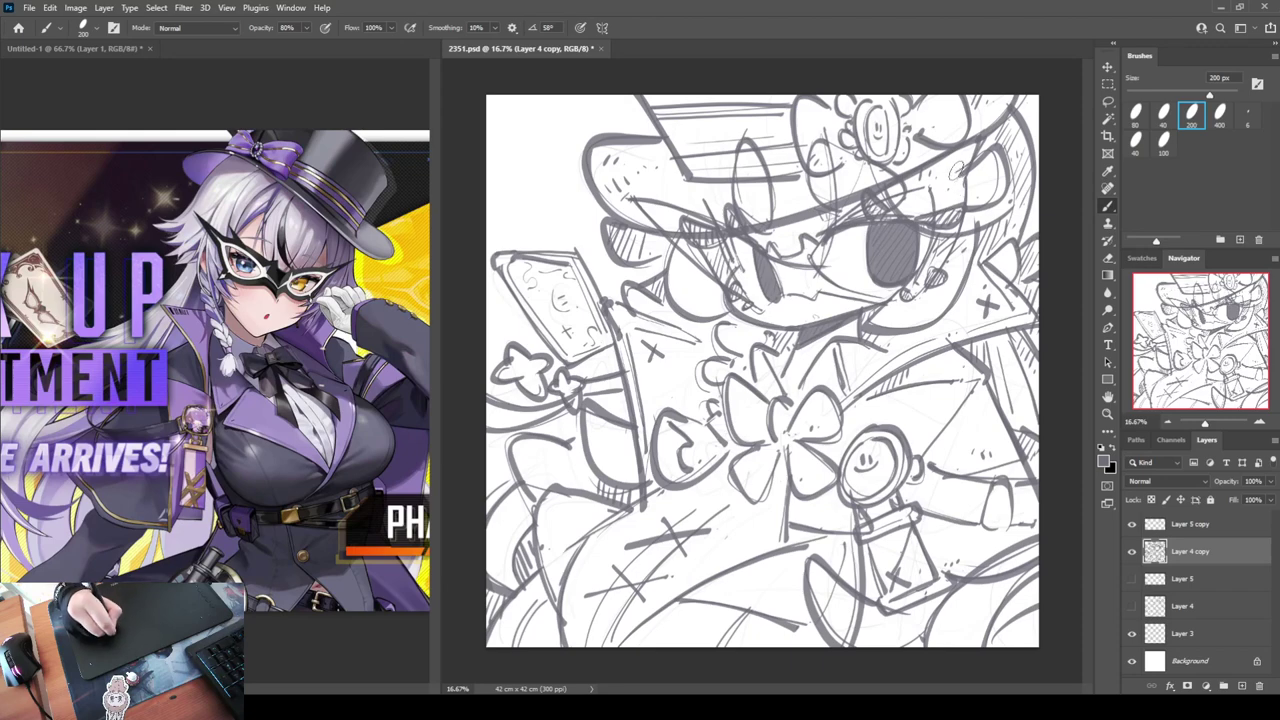
Check the sketch flipped horizontally, restore the original view and merge Layer 5 copy with Layer 4 copy
key(ctrl+shift+h)
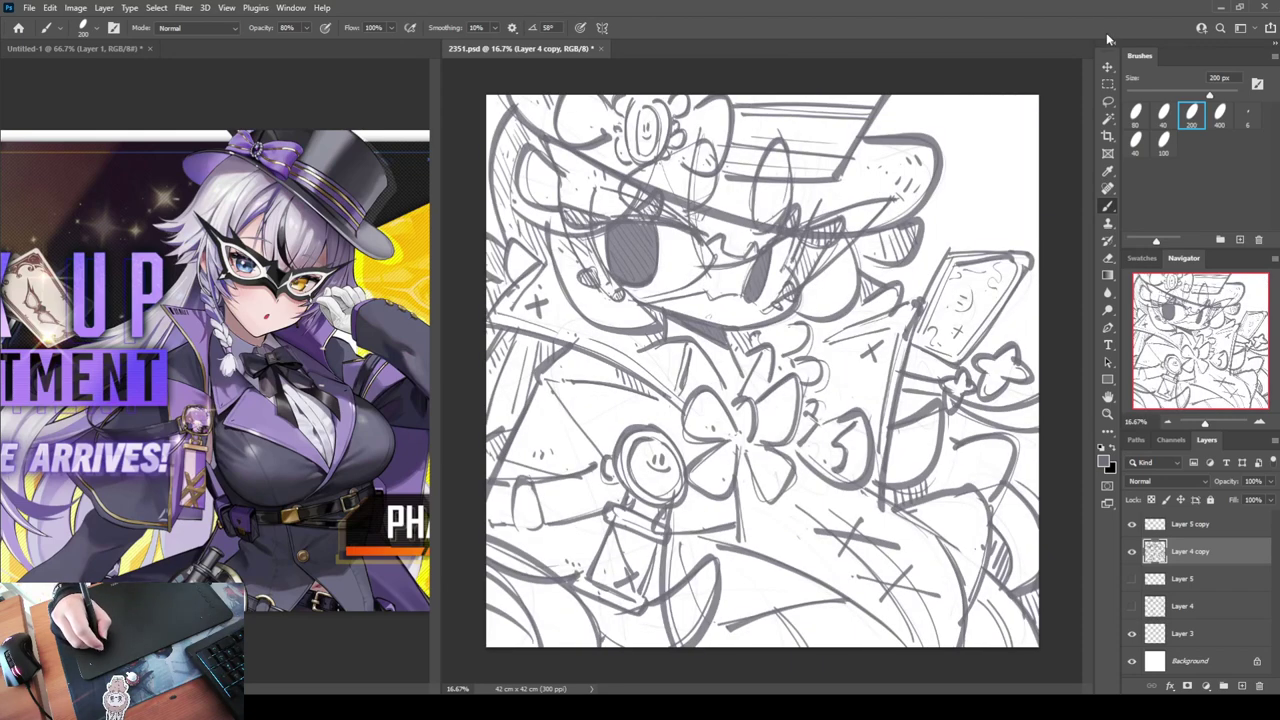
key(h)
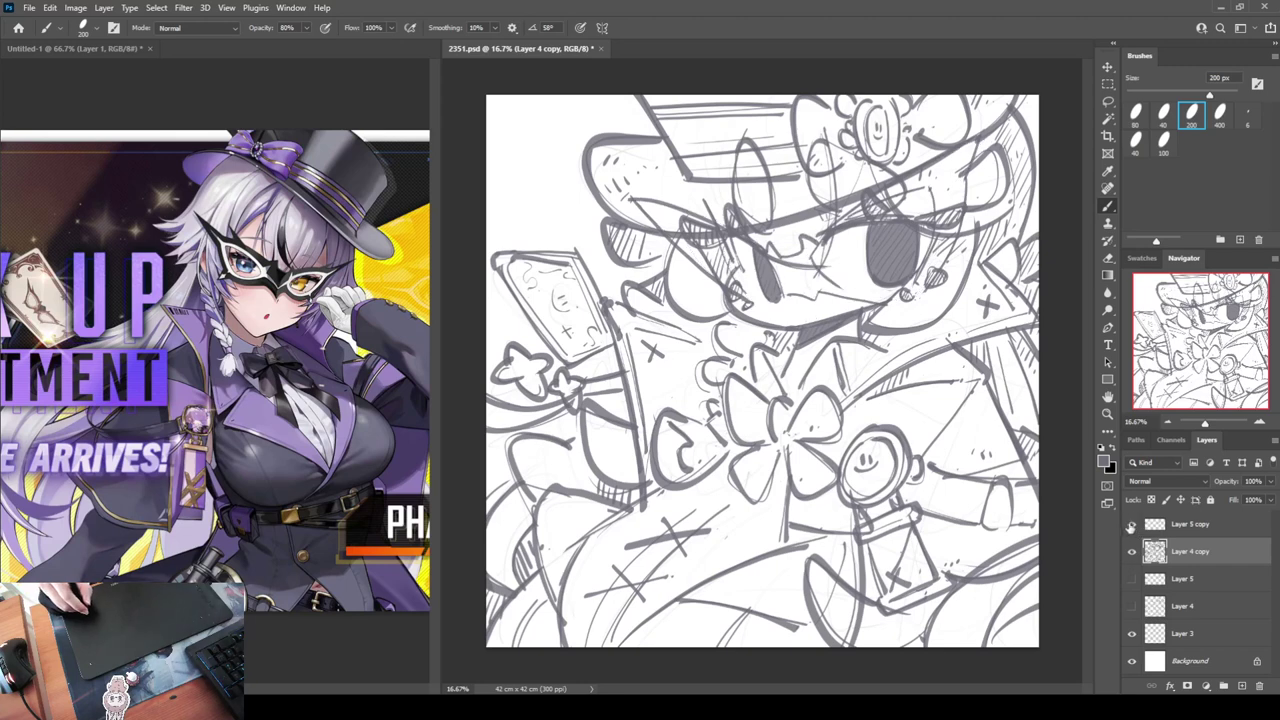
shift+click(1159, 528)
key(ctrl+e)
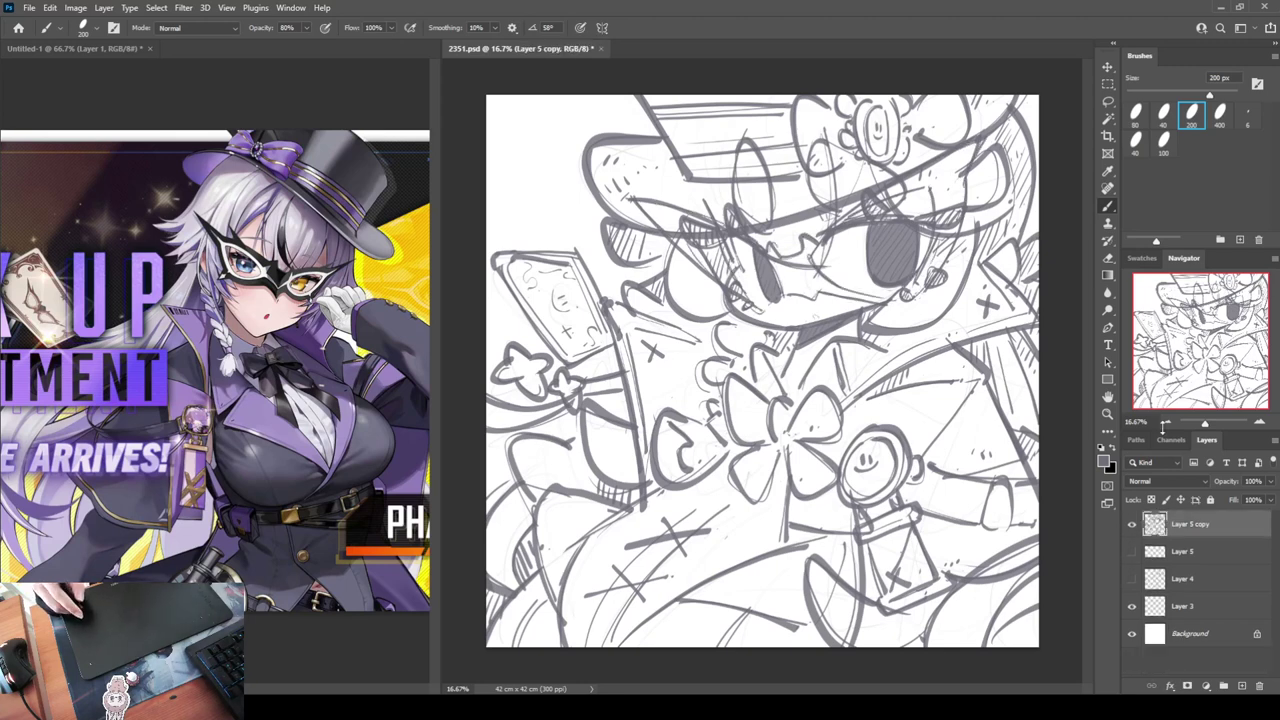
Thicken the playing card's outline with the 400 px brush, undoing the trial stroke on the hair lock
click(1219, 115)
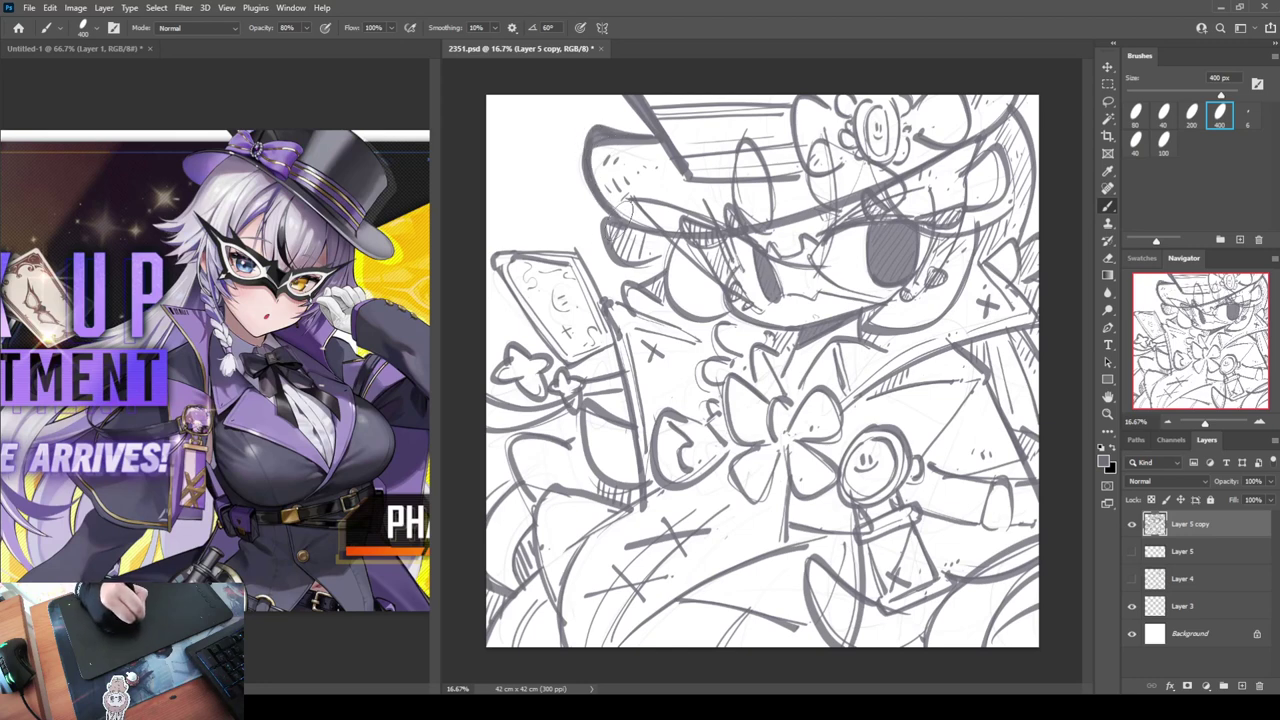
mouse_move(606, 238)
mouse_down()
mouse_move(615, 258)
mouse_move(663, 250)
mouse_move(619, 262)
mouse_move(664, 258)
mouse_up()
key(ctrl+z)
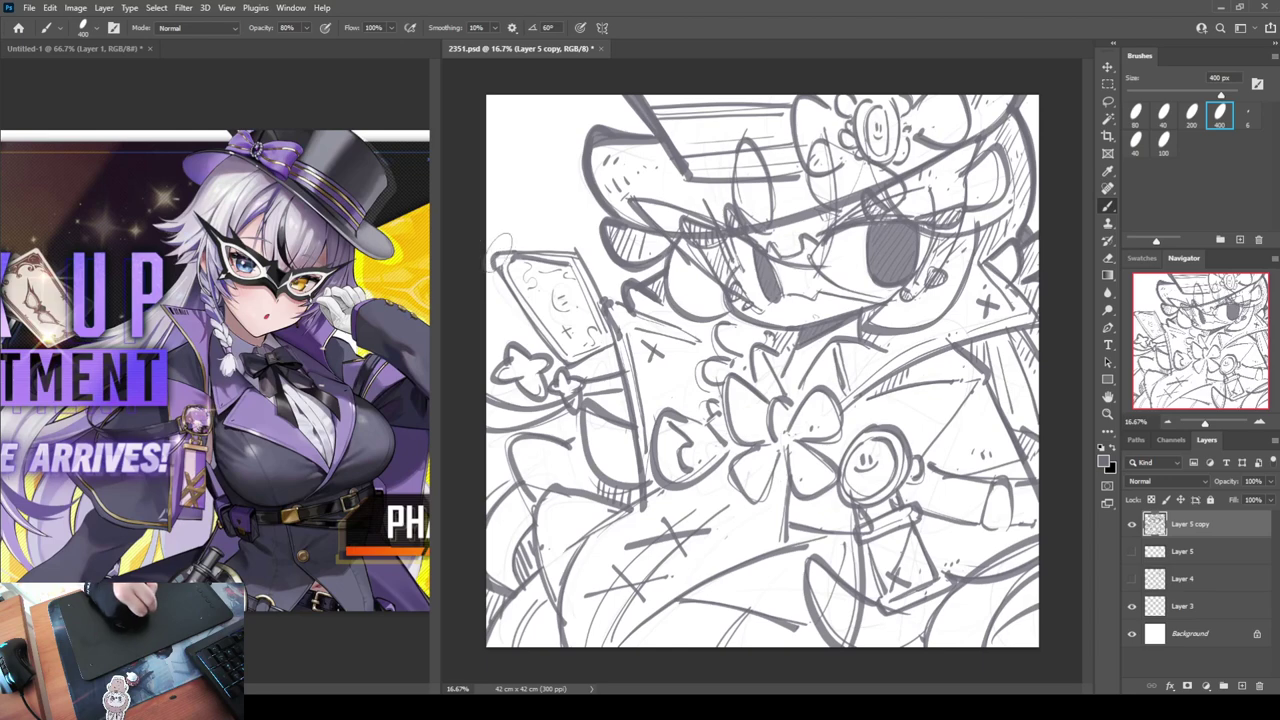
drag(490, 251, 570, 246)
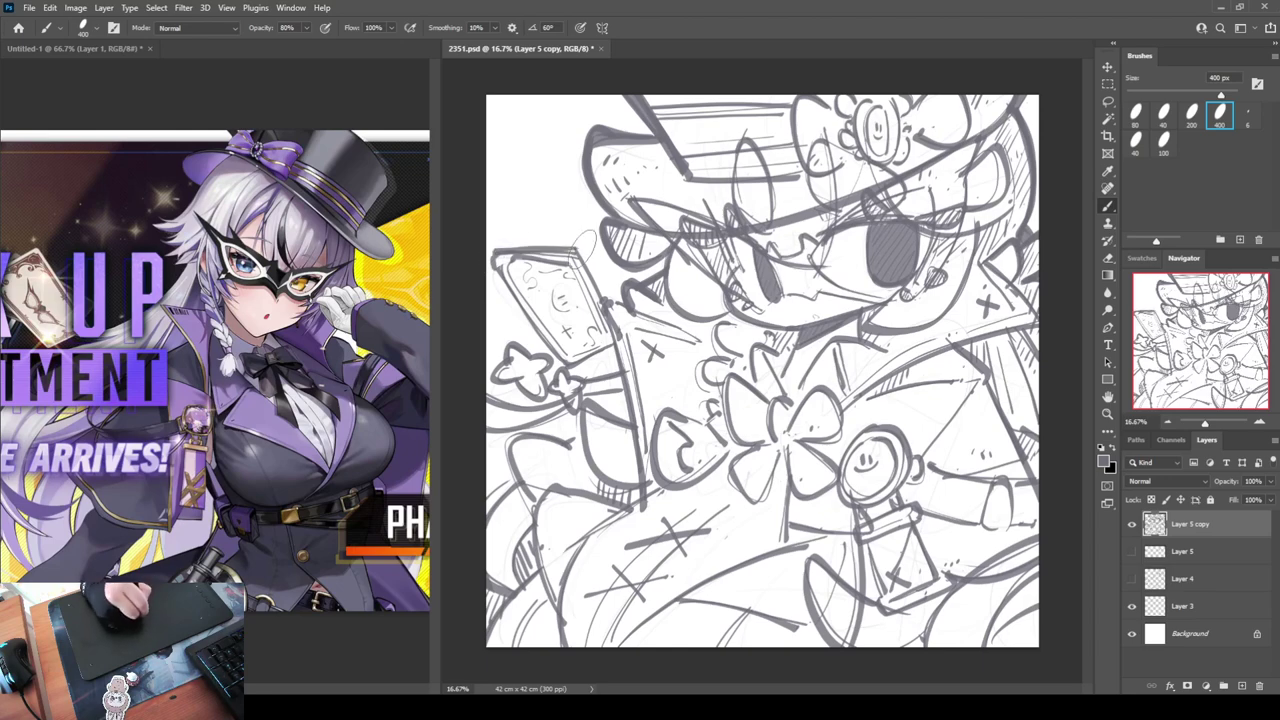
mouse_move(497, 251)
mouse_down()
mouse_move(576, 249)
mouse_move(604, 293)
mouse_up()
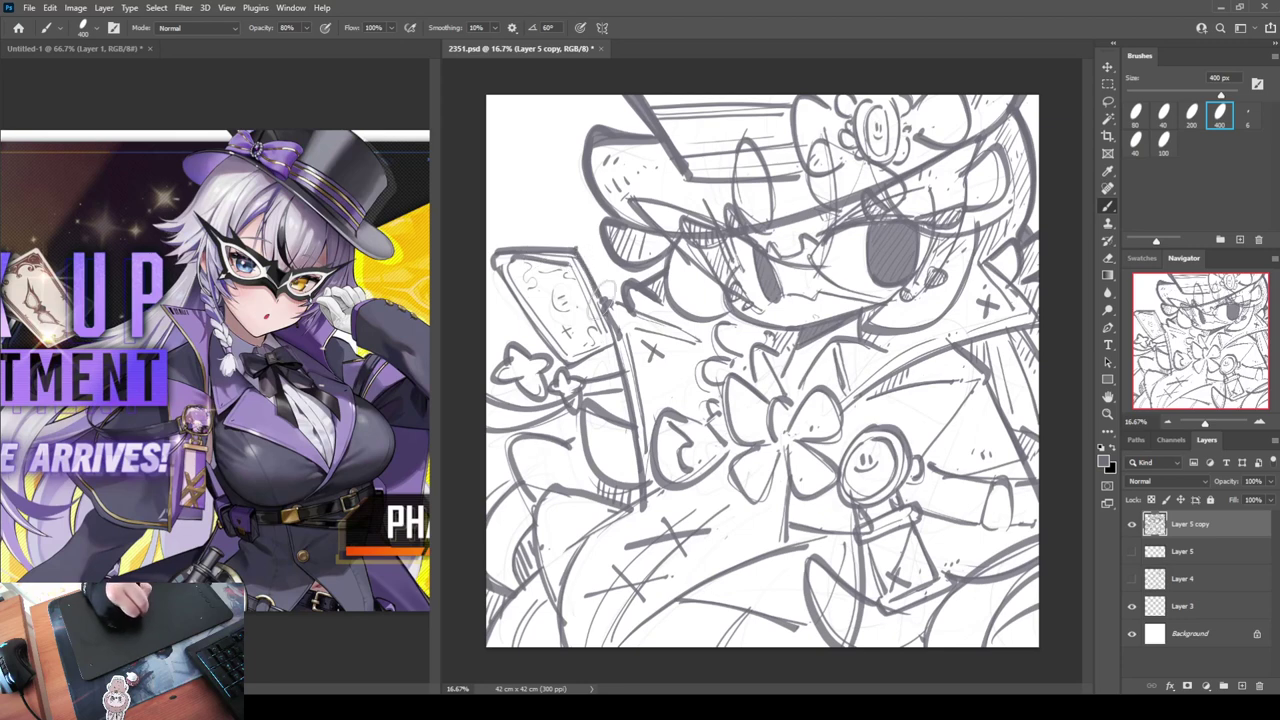
mouse_move(498, 260)
mouse_down()
mouse_move(569, 357)
mouse_move(611, 345)
mouse_up()
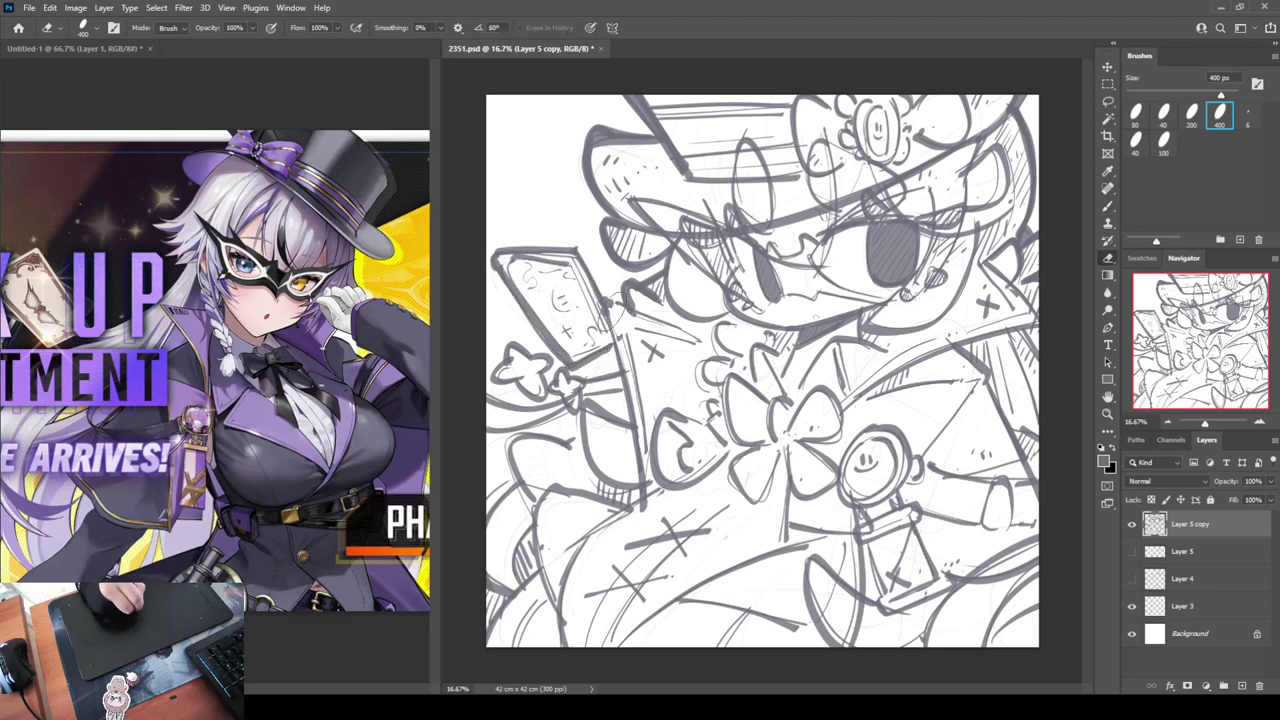
Thicken the collar's upper edge and its long vertical edge beside the playing card
drag(612, 300, 710, 345)
key(e)
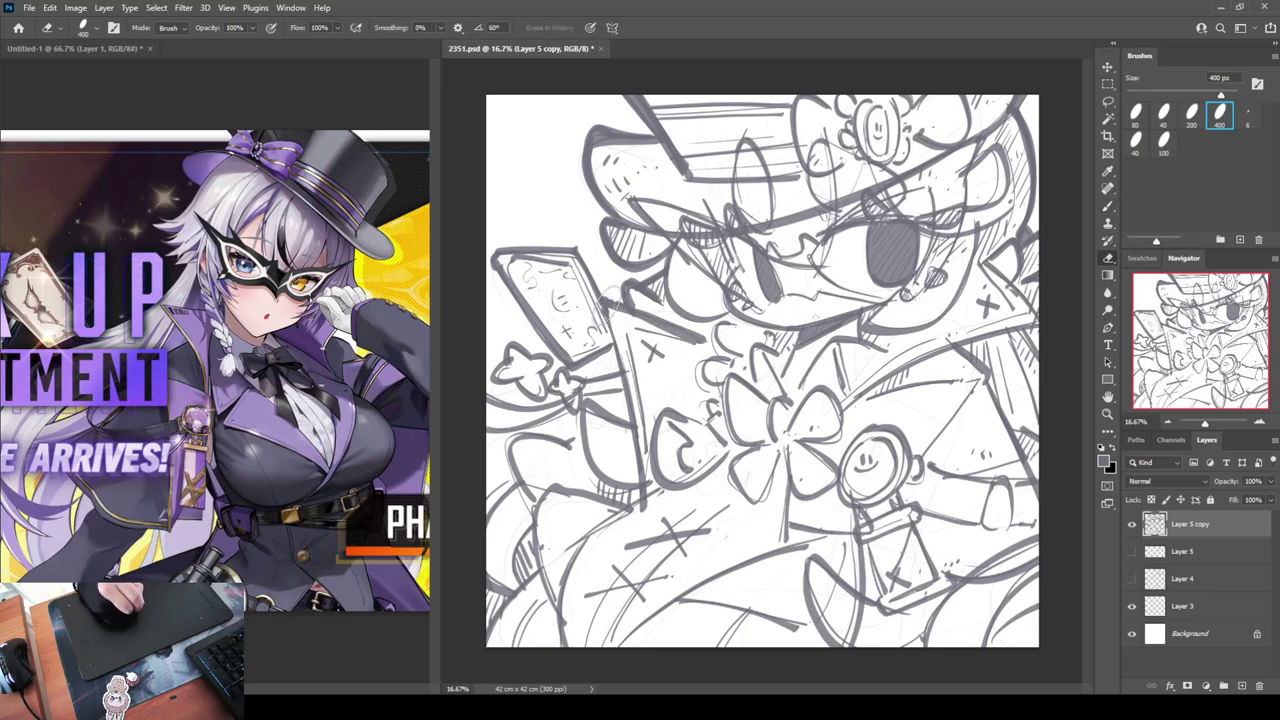
drag(611, 318, 634, 466)
key(ctrl+z)
key(b)
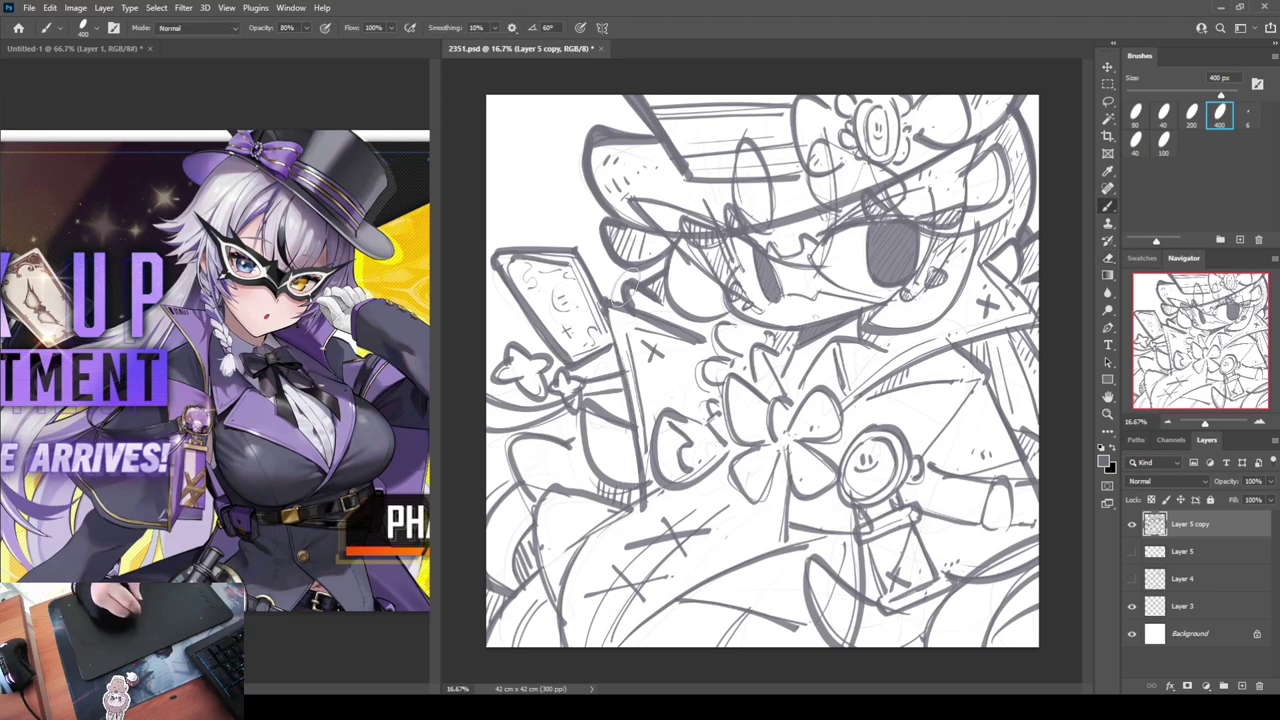
drag(605, 290, 648, 488)
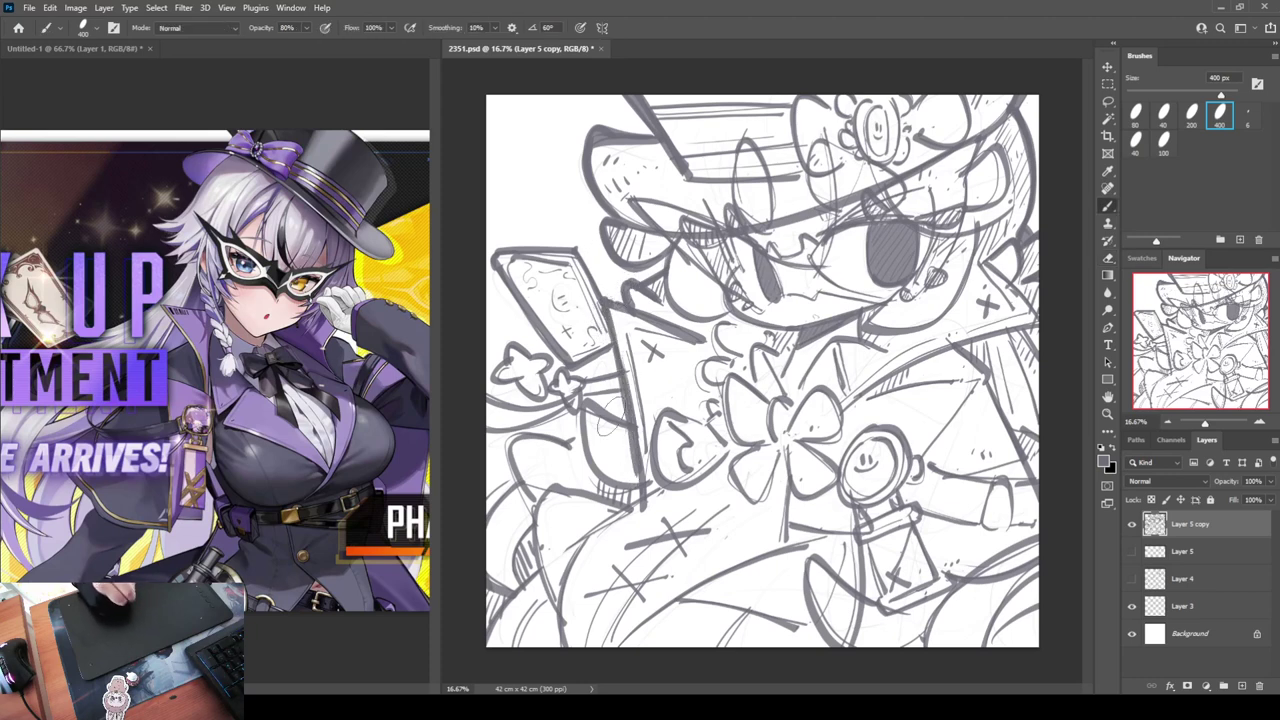
Clean up and darken the flower-shaped charm and its knot below the card, and thicken the curved lines beneath them
key(e)
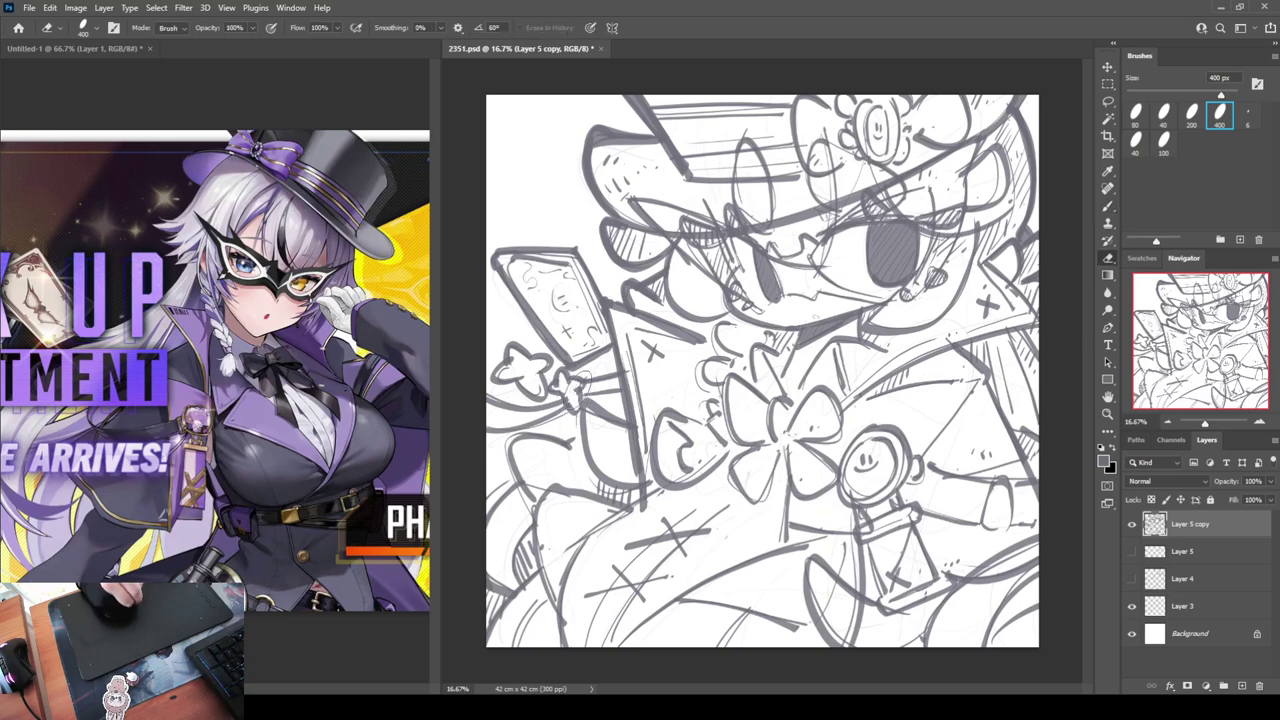
key(b)
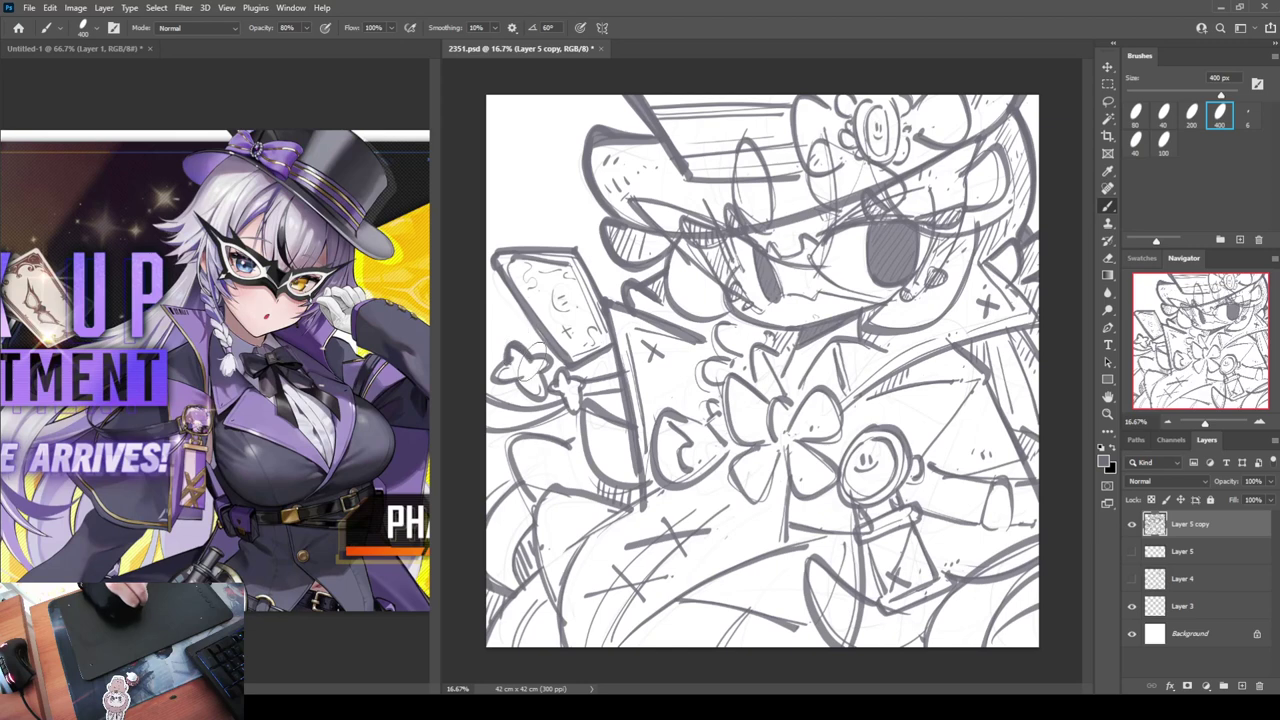
mouse_move(512, 366)
mouse_down()
mouse_move(536, 394)
mouse_move(510, 396)
mouse_move(565, 407)
mouse_up()
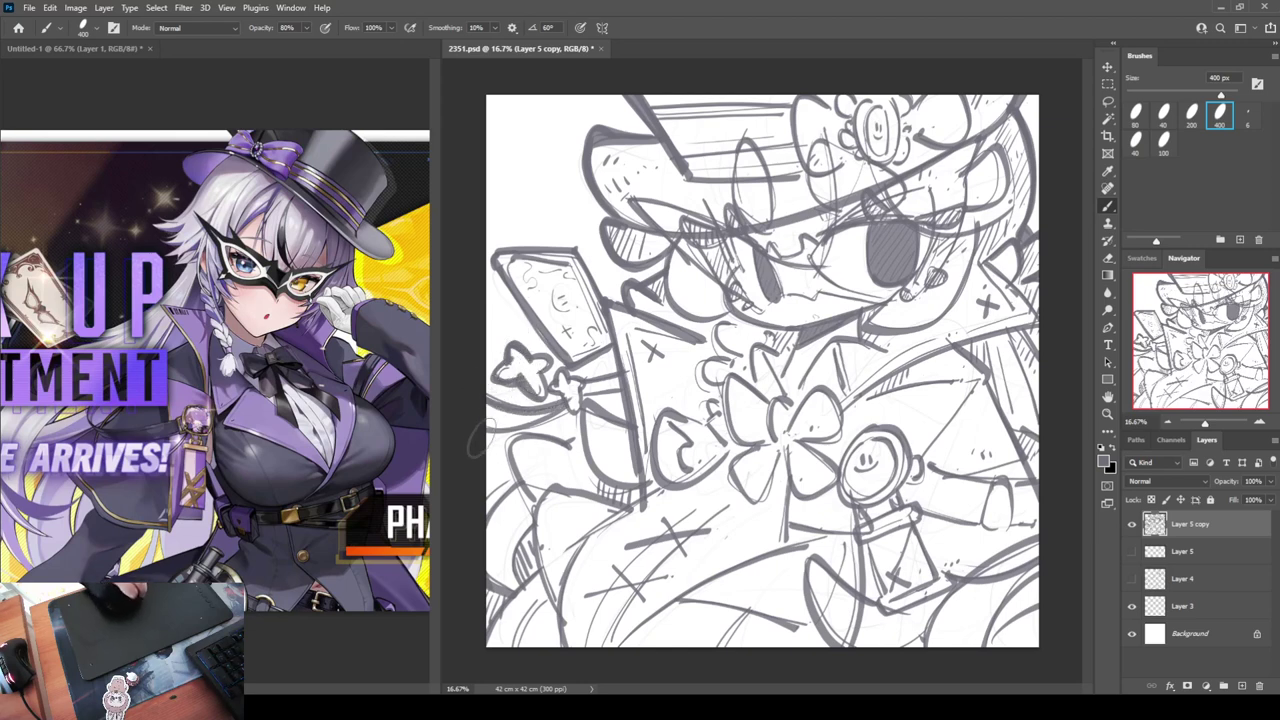
drag(488, 431, 570, 409)
key(ctrl+z)
mouse_move(485, 431)
mouse_down()
mouse_move(571, 391)
mouse_move(611, 488)
mouse_up()
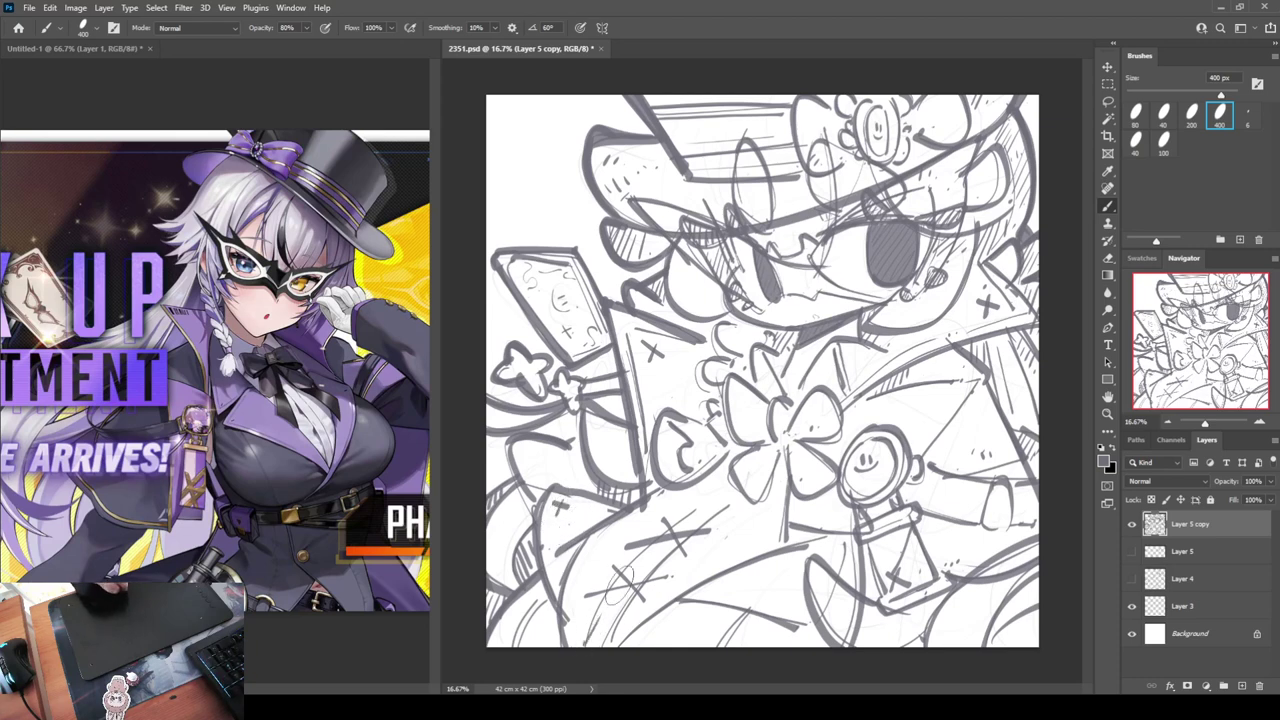
Thicken the cross-shaped marks and the long fold lines across the lower part of the cape
drag(603, 598, 659, 578)
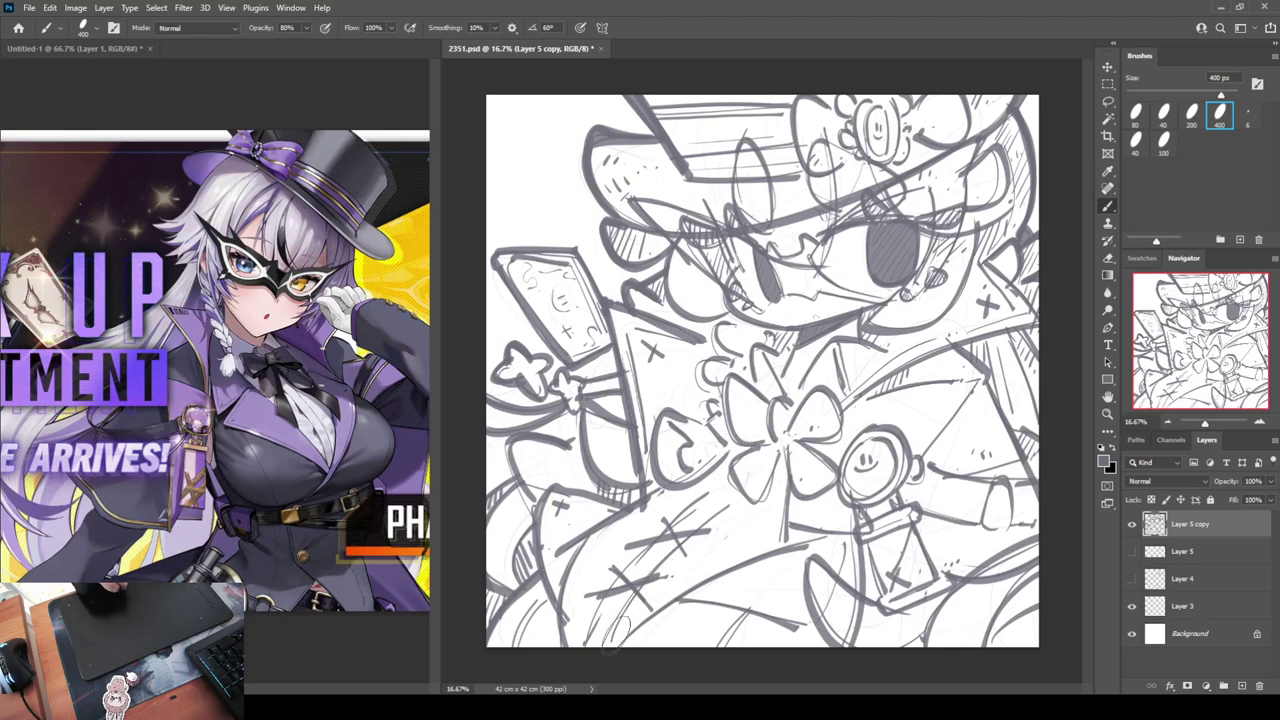
mouse_move(616, 631)
mouse_down()
mouse_move(701, 512)
mouse_move(733, 500)
mouse_up()
mouse_move(624, 650)
mouse_down()
mouse_move(798, 540)
mouse_move(700, 596)
mouse_up()
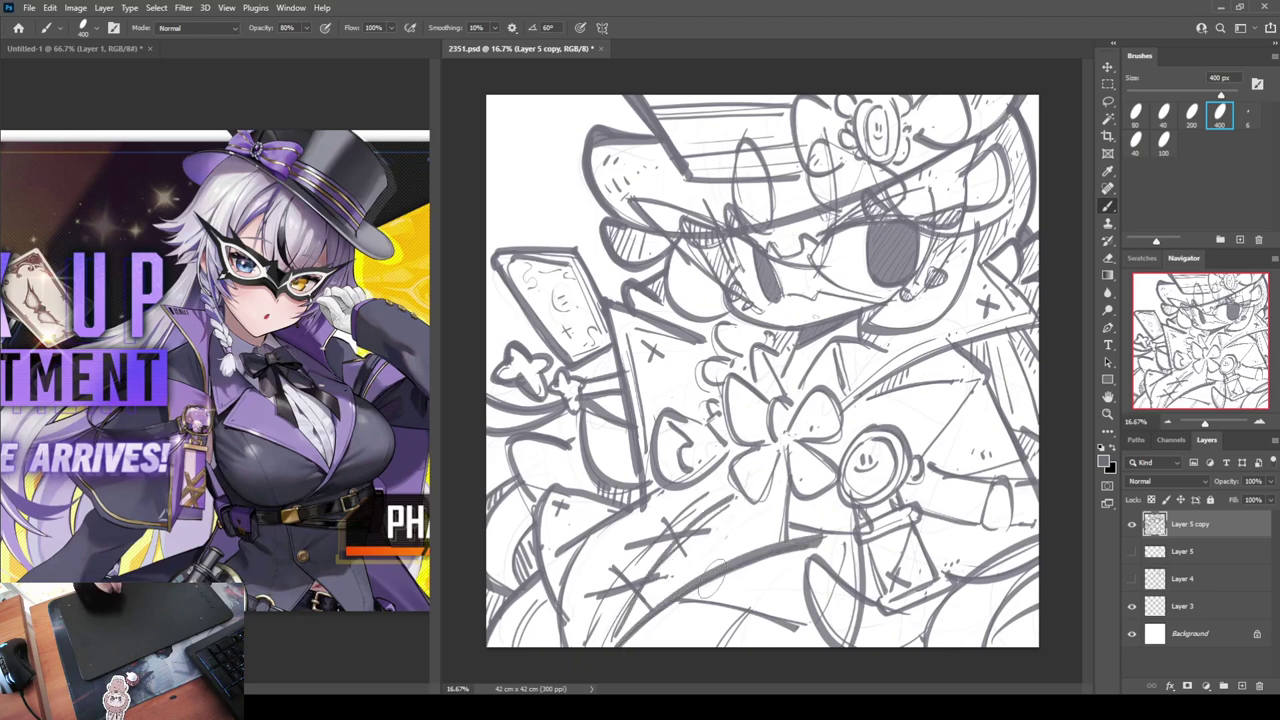
mouse_move(772, 562)
mouse_down()
mouse_move(748, 598)
mouse_move(682, 622)
mouse_up()
drag(696, 650, 808, 584)
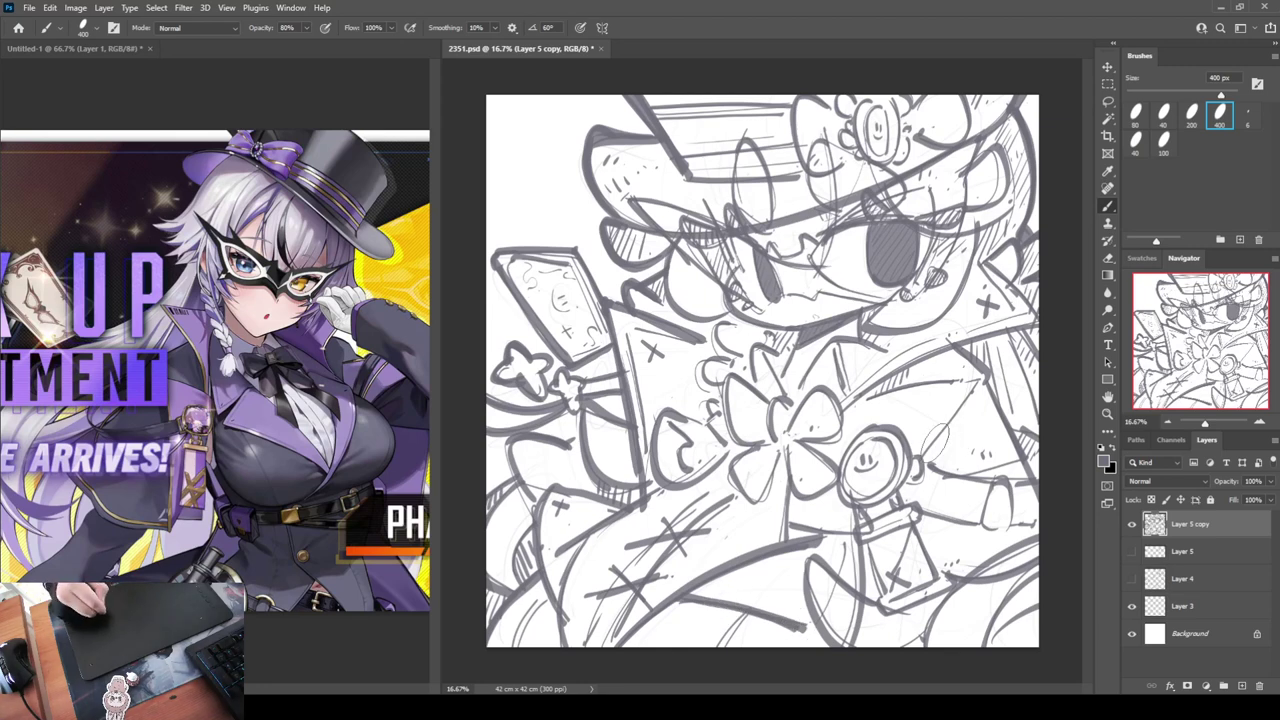
Darken the sleeve line beside the round ornament and thicken the shoulder edge below the collar
mouse_move(930, 452)
mouse_down()
mouse_move(1003, 370)
mouse_move(1034, 460)
mouse_move(1026, 492)
mouse_up()
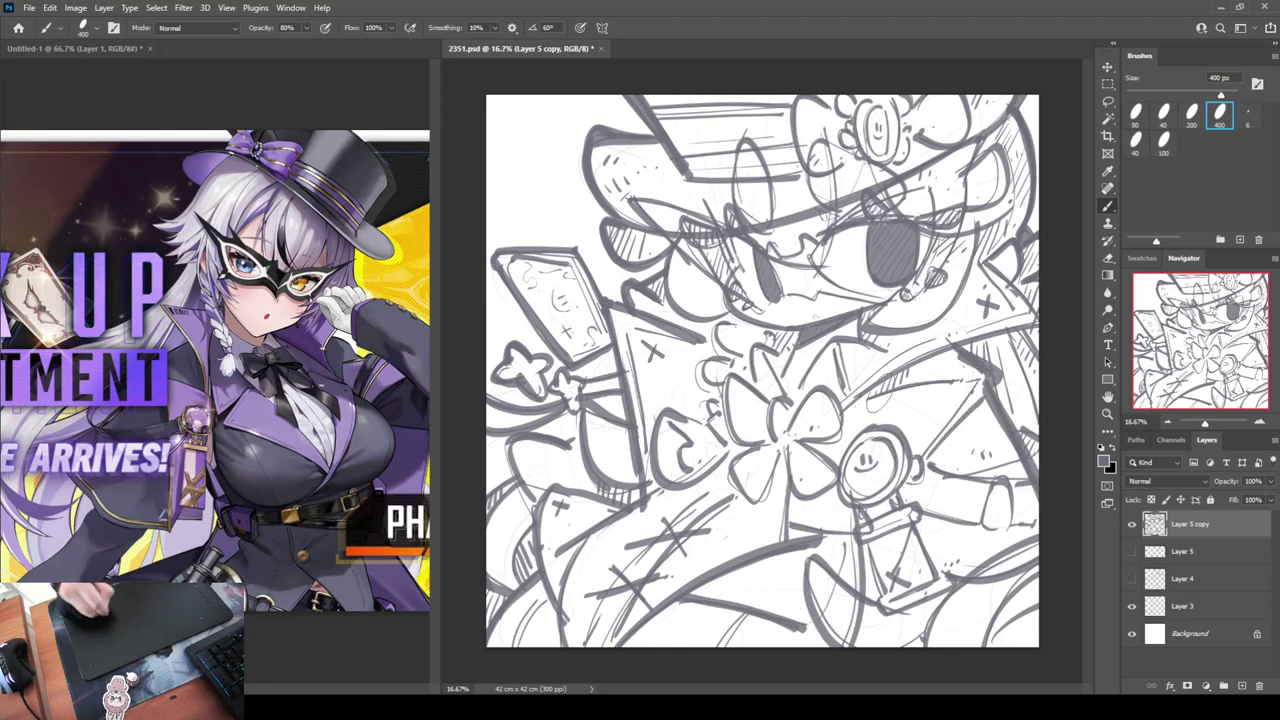
mouse_move(890, 374)
mouse_down()
mouse_move(842, 426)
mouse_move(1040, 334)
mouse_up()
key(ctrl+z)
drag(847, 408, 1048, 340)
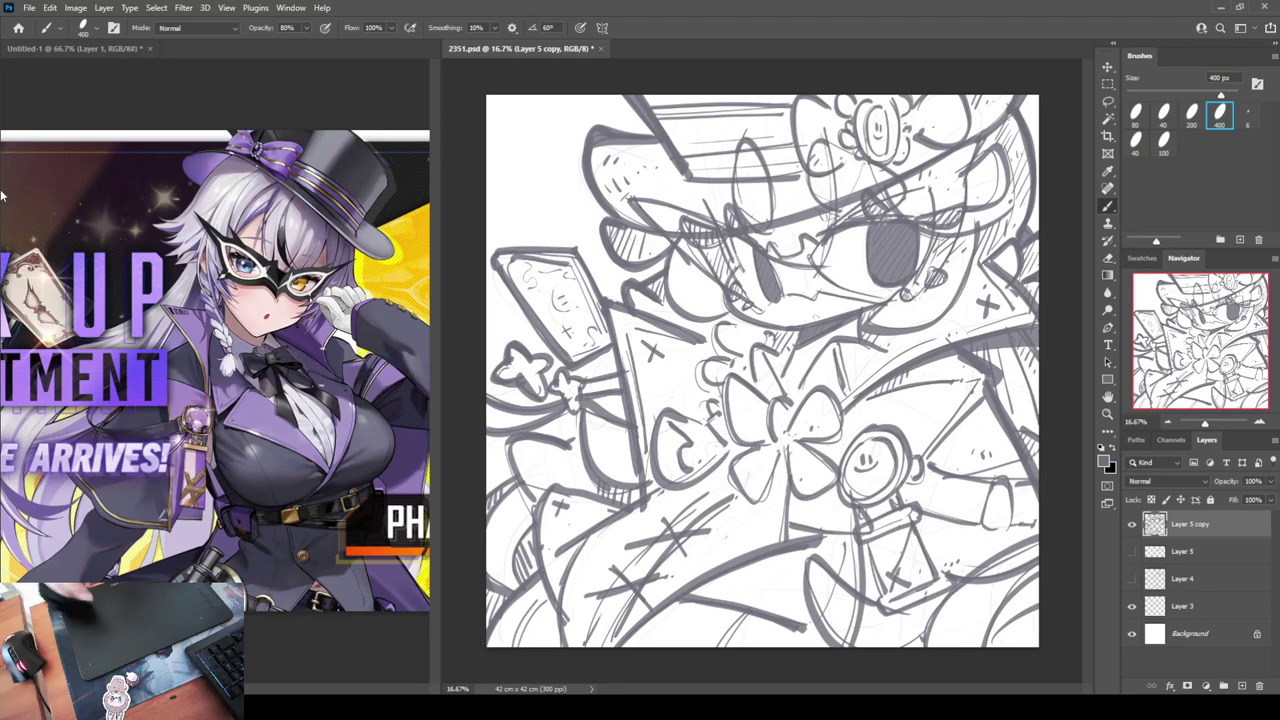
Duplicate Layer 5 copy, then hide and select the original
key(ctrl+j)
click(1132, 552)
click(1162, 560)
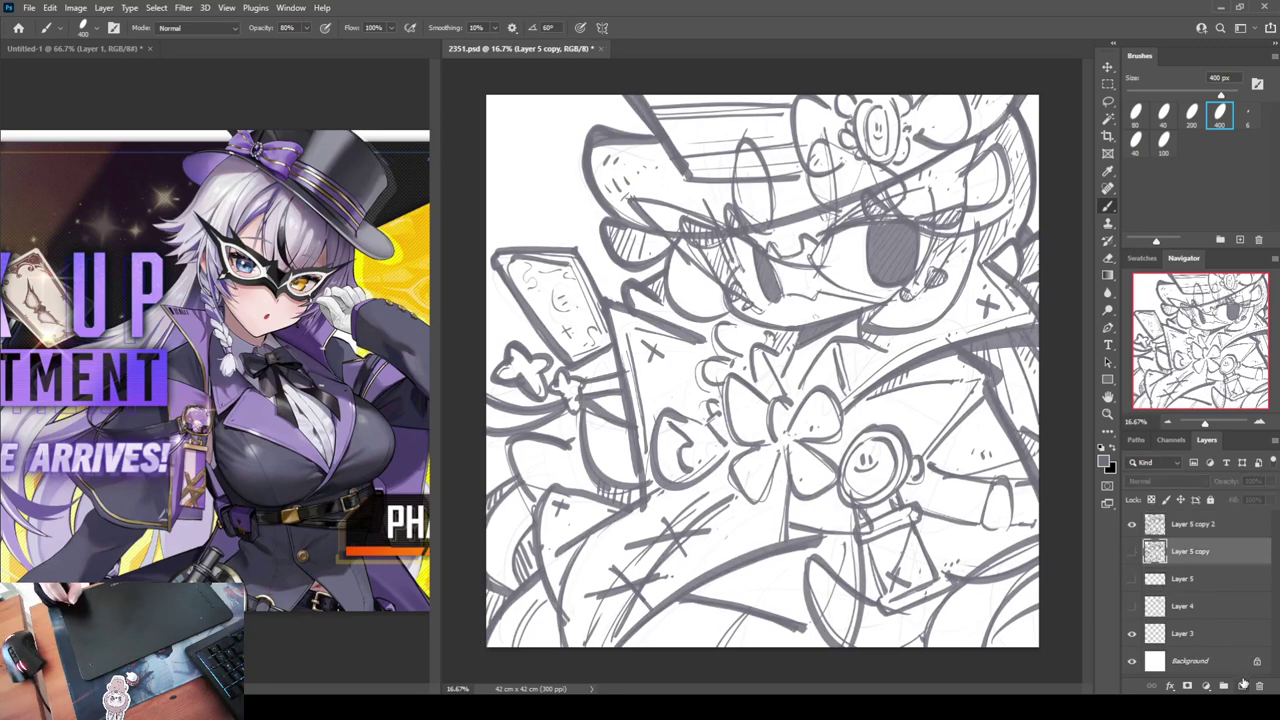
Add a new layer beneath Layer 5 copy 2 and fill it with the cream swatch using the Paint Bucket
click(1242, 686)
click(1141, 258)
click(1172, 280)
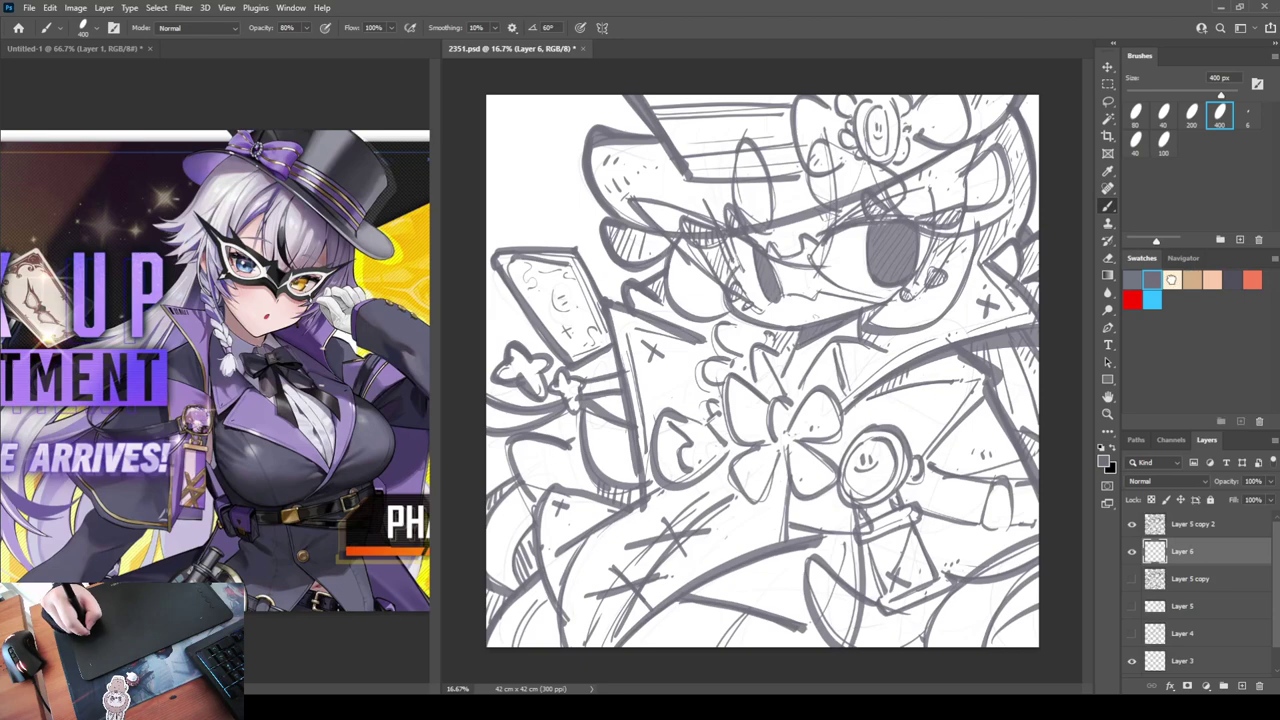
click(1107, 274)
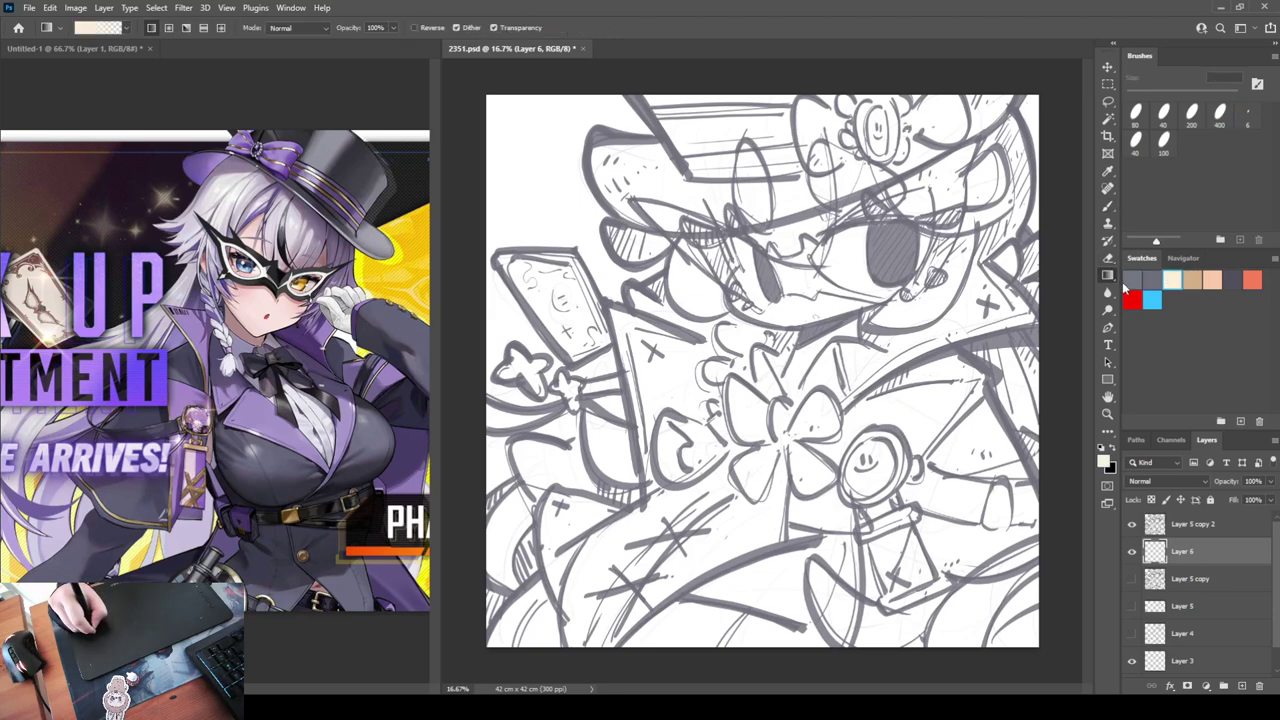
key(shift+g)
click(982, 345)
Recolor the line art in Layer 5 copy 2 with the dark grey-purple swatch through a clipped fill layer merged down
click(1173, 527)
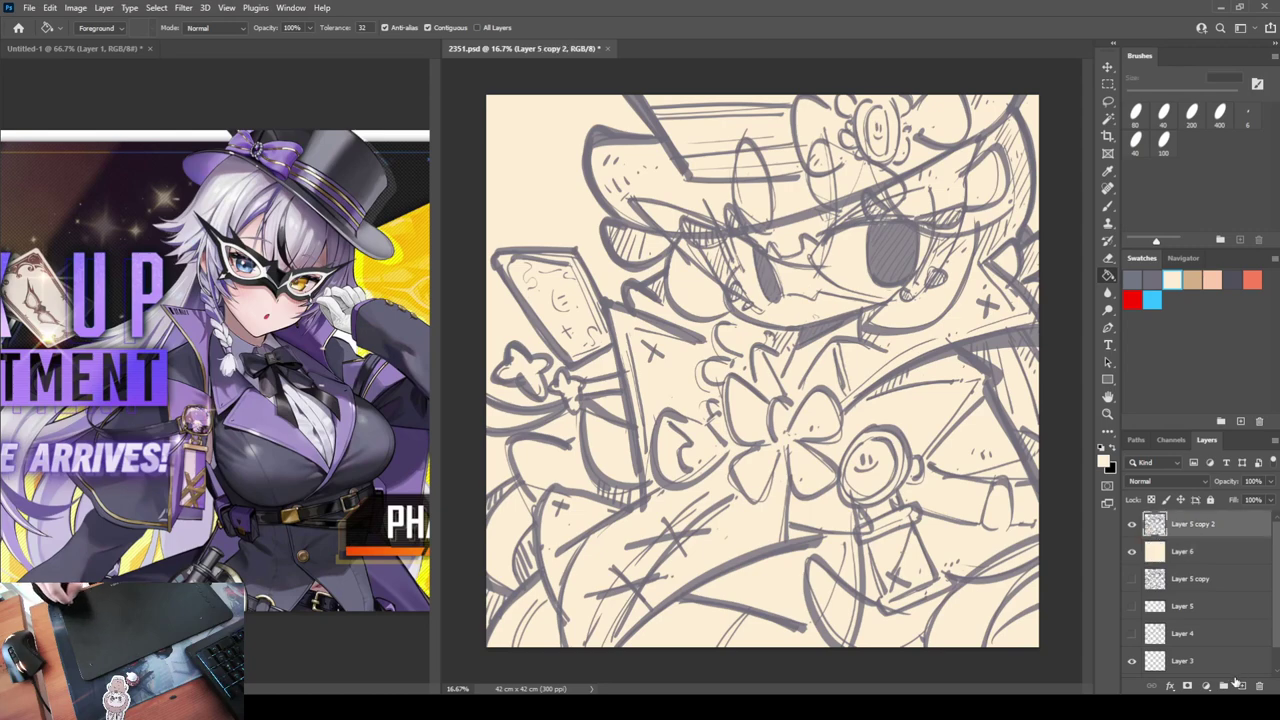
click(1242, 686)
click(1233, 280)
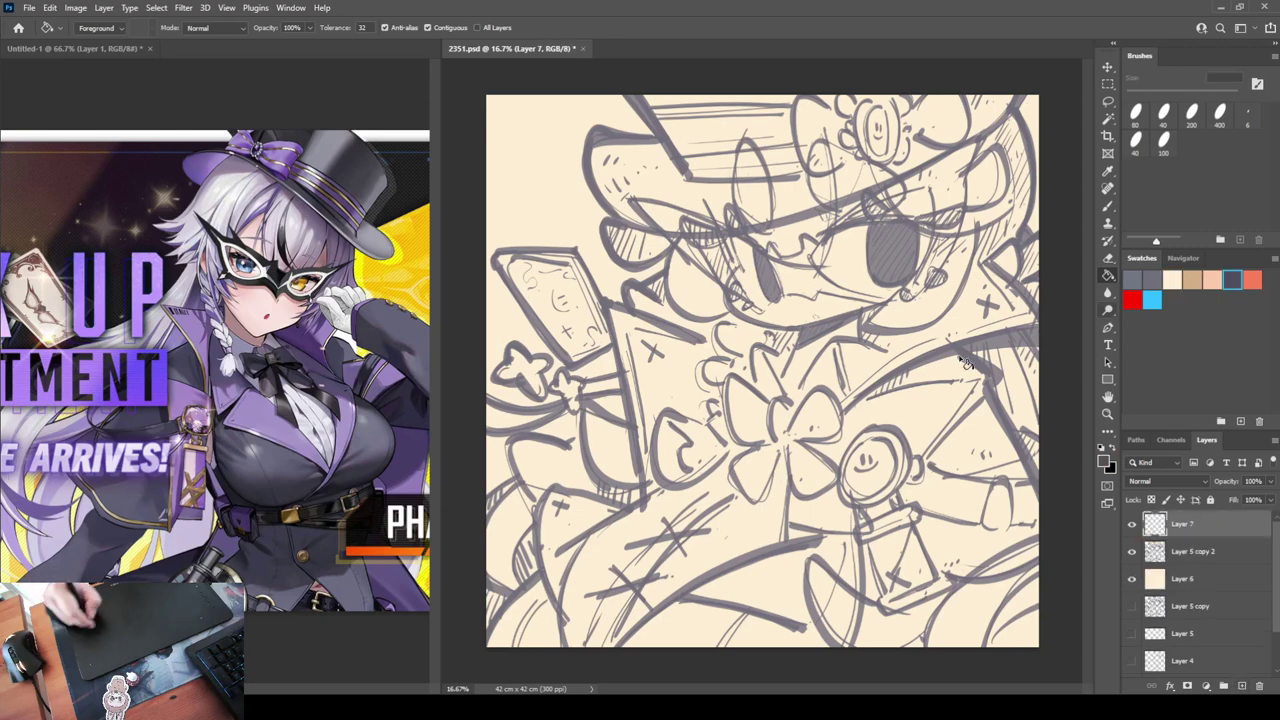
click(868, 374)
alt+click(1178, 538)
key(ctrl+e)
Paint a white tone over the figure's face and body on Layer 6 with a 600 px brush
click(1165, 553)
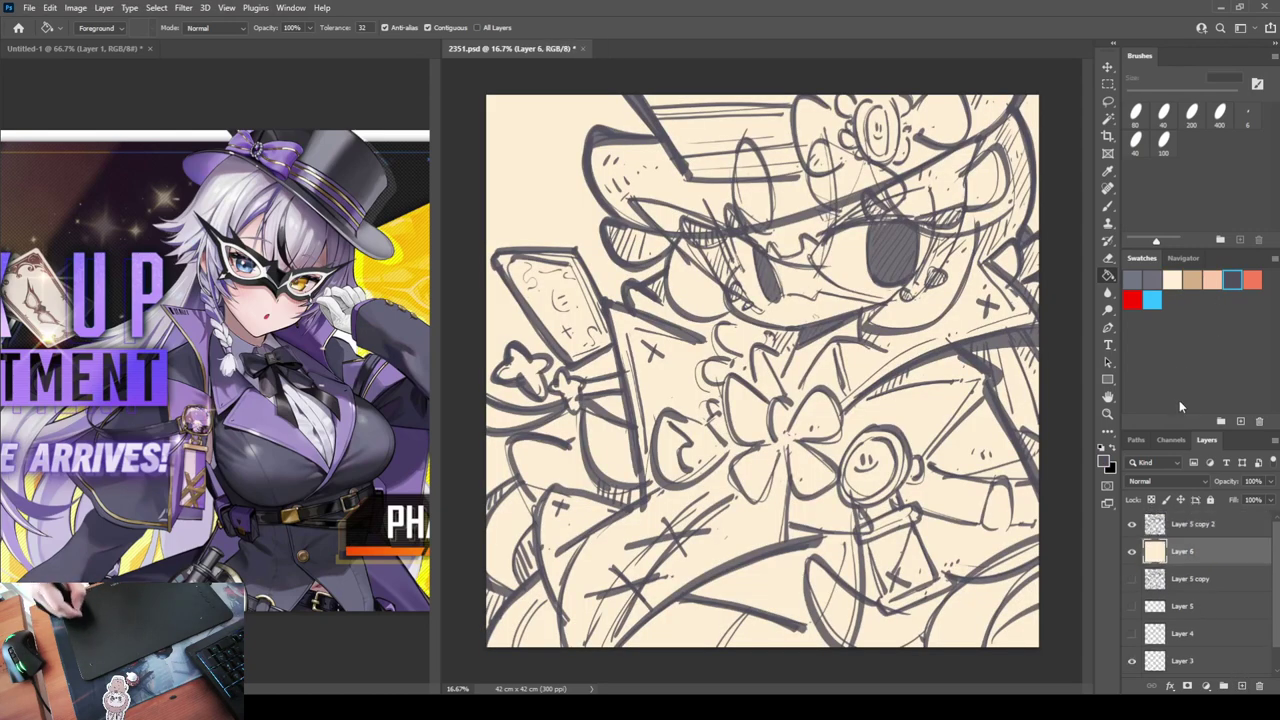
click(1184, 258)
key(i)
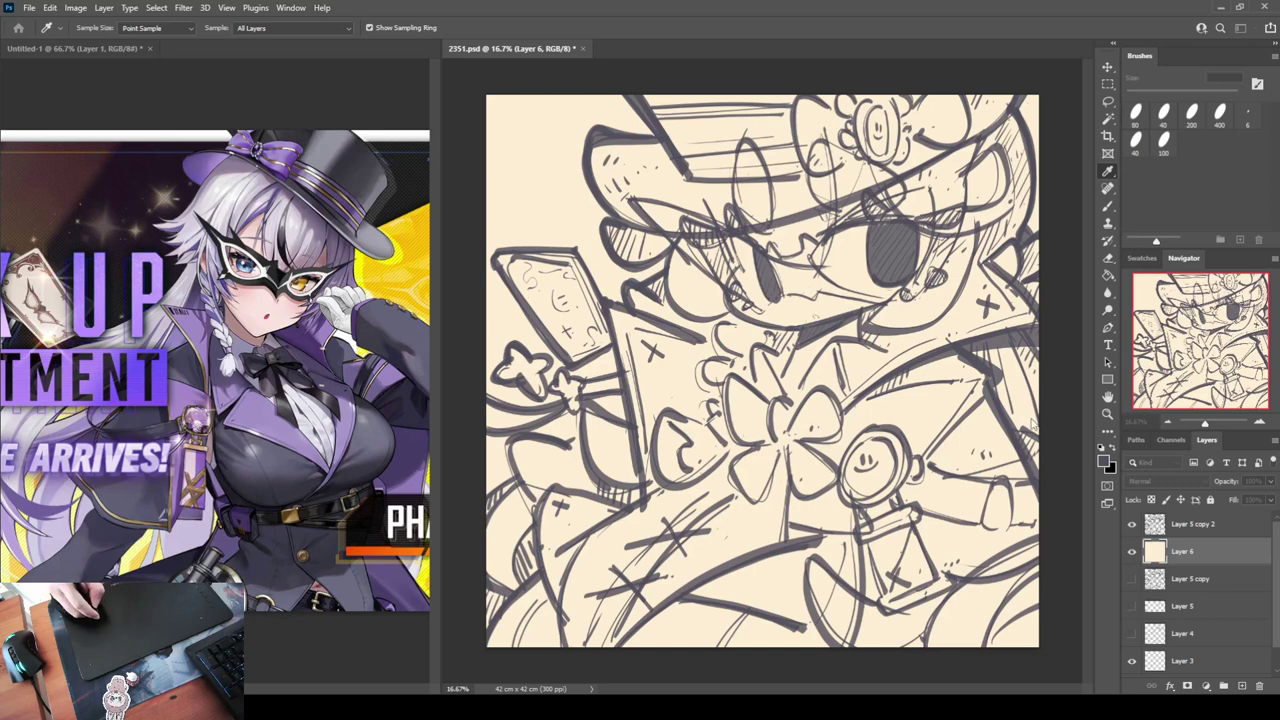
click(1033, 424)
key(b)
key(])
key(])
key(])
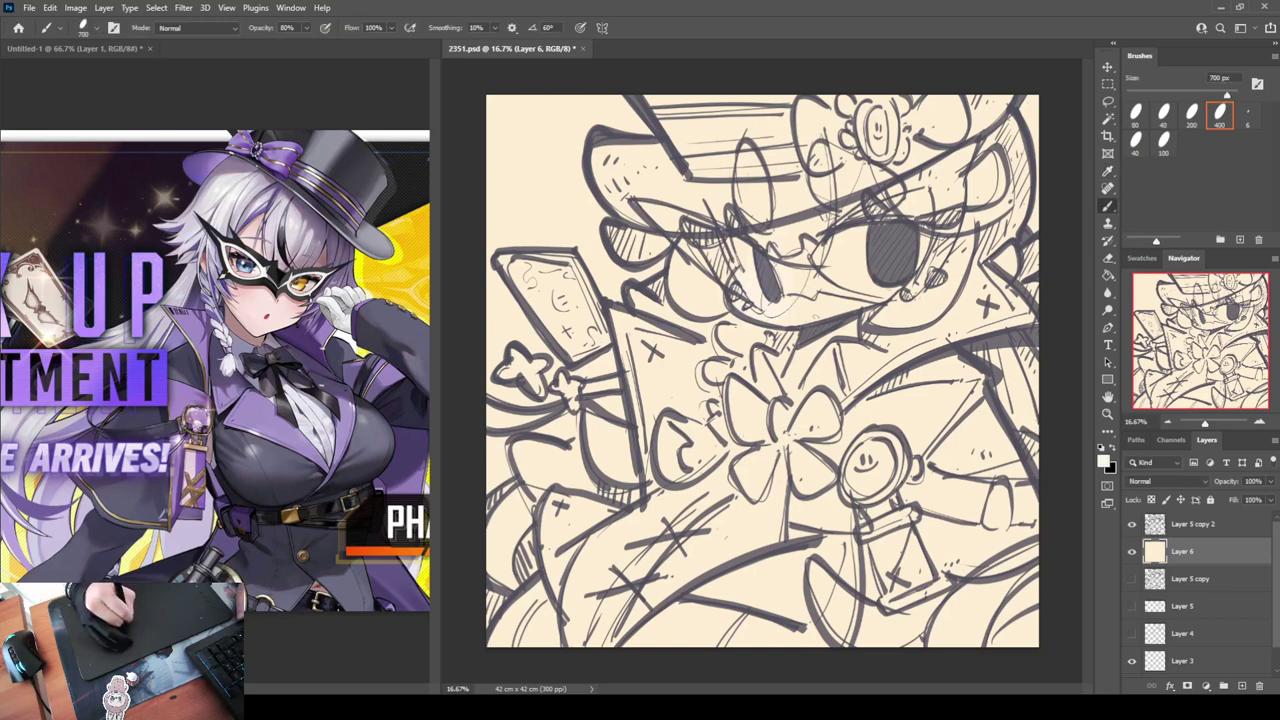
key([)
mouse_move(768, 290)
mouse_down()
mouse_move(786, 320)
mouse_move(845, 279)
mouse_up()
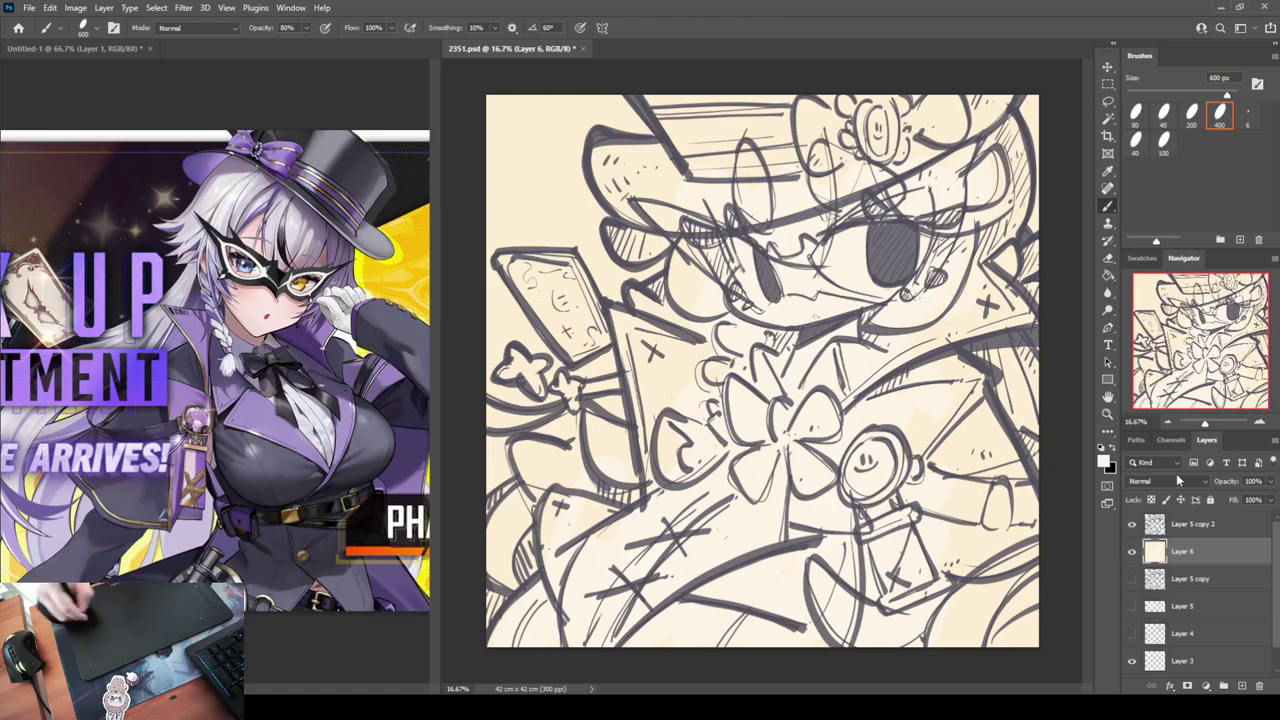
Switch to a pale pink and tint the lower face, the nose bridge and the area between the eyes
key(i)
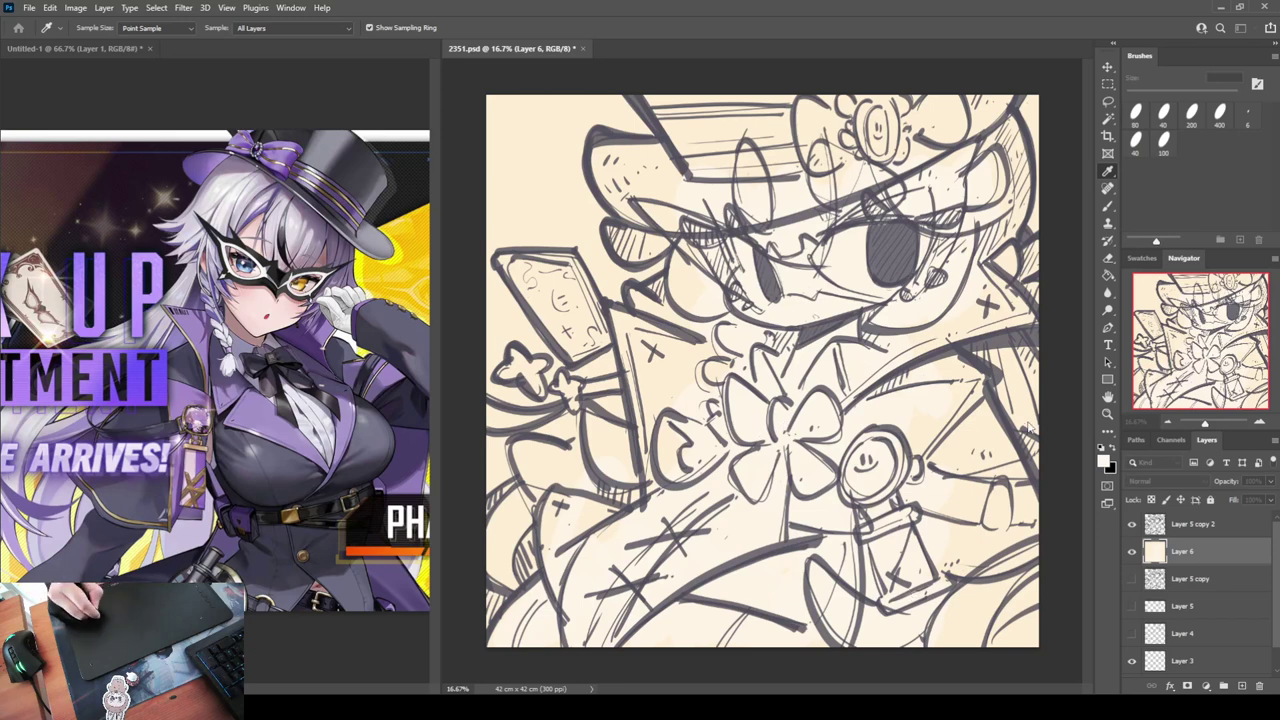
click(1028, 428)
key(b)
drag(810, 272, 786, 322)
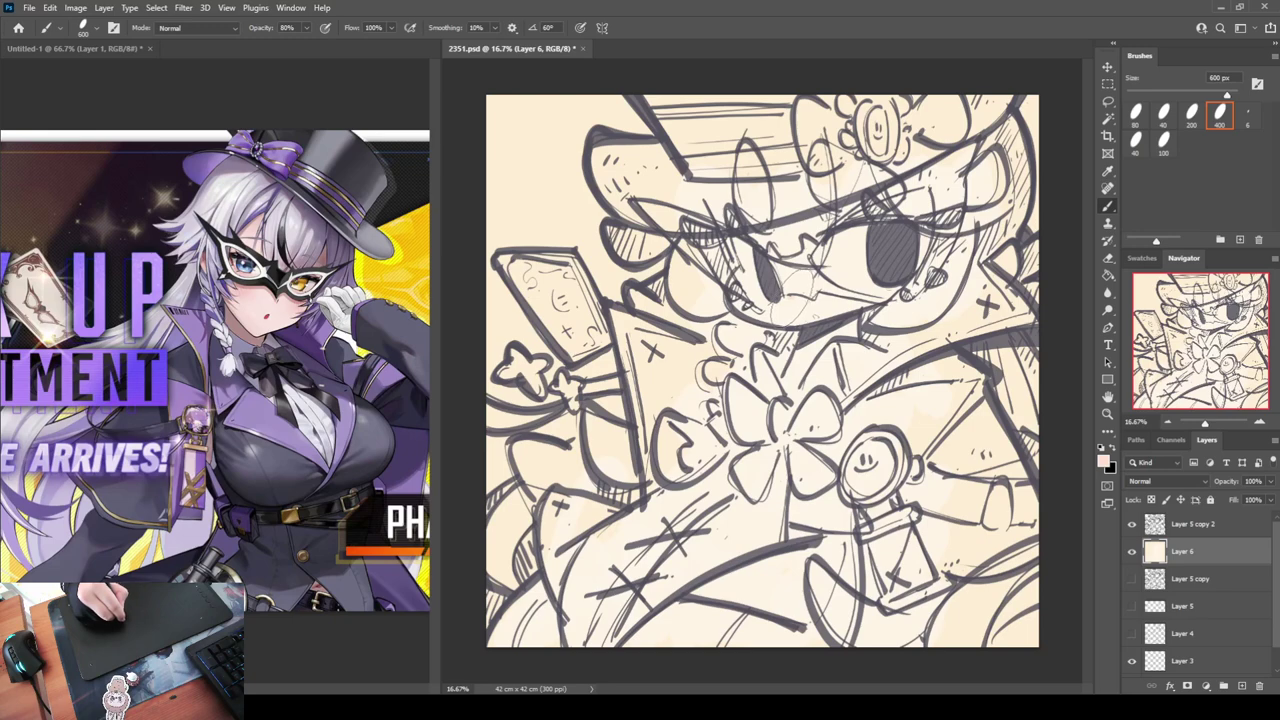
drag(841, 244, 822, 232)
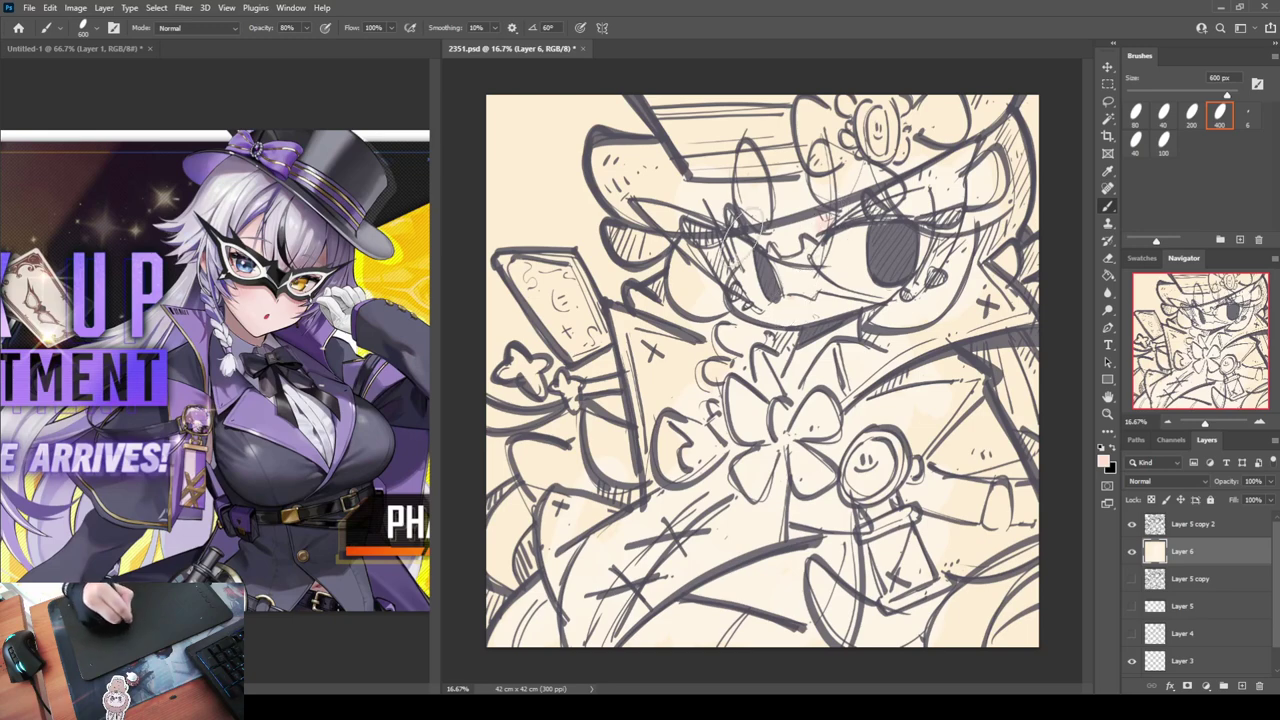
drag(746, 240, 828, 190)
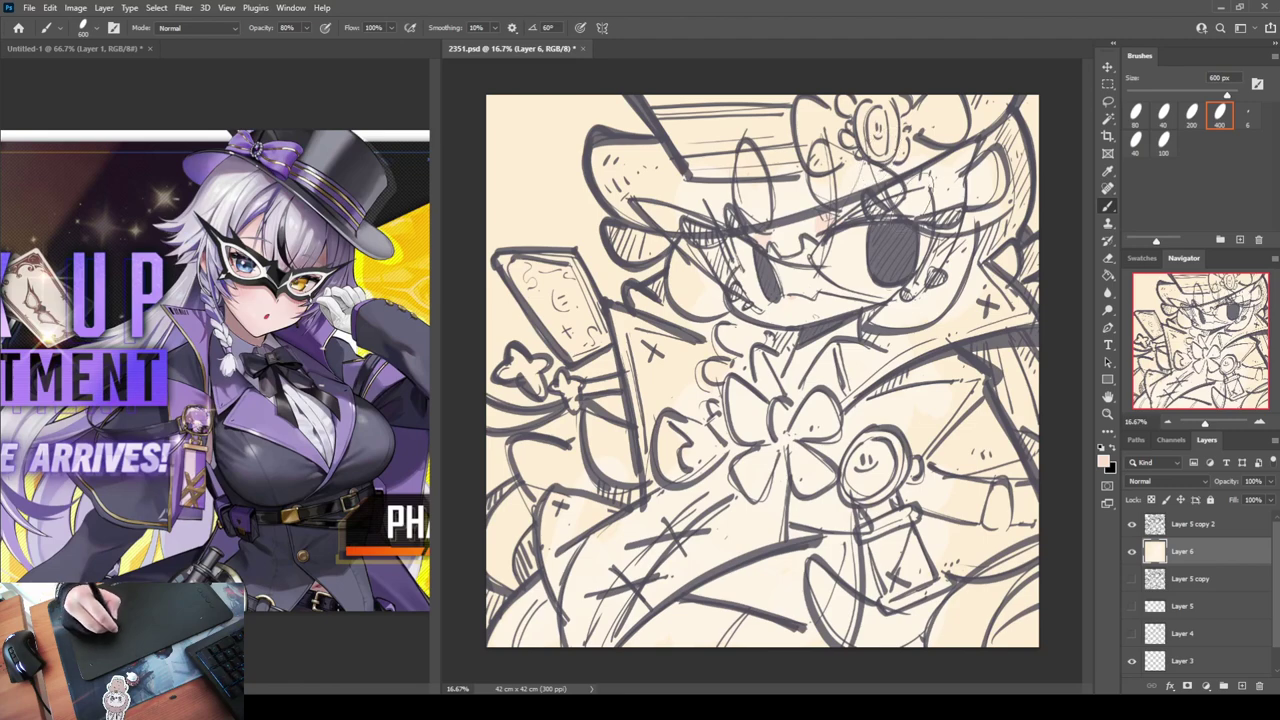
Add pale pink above both eyes, on both cheeks and on the neck
drag(908, 203, 927, 173)
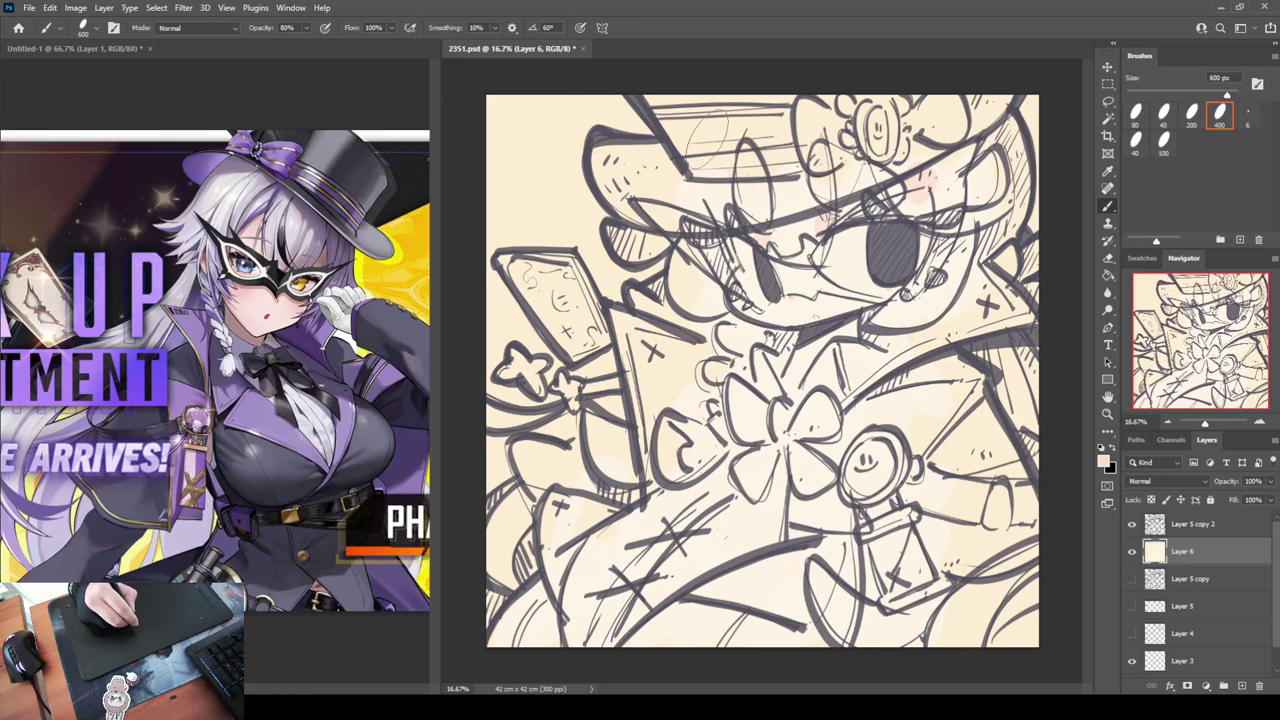
drag(707, 217, 718, 200)
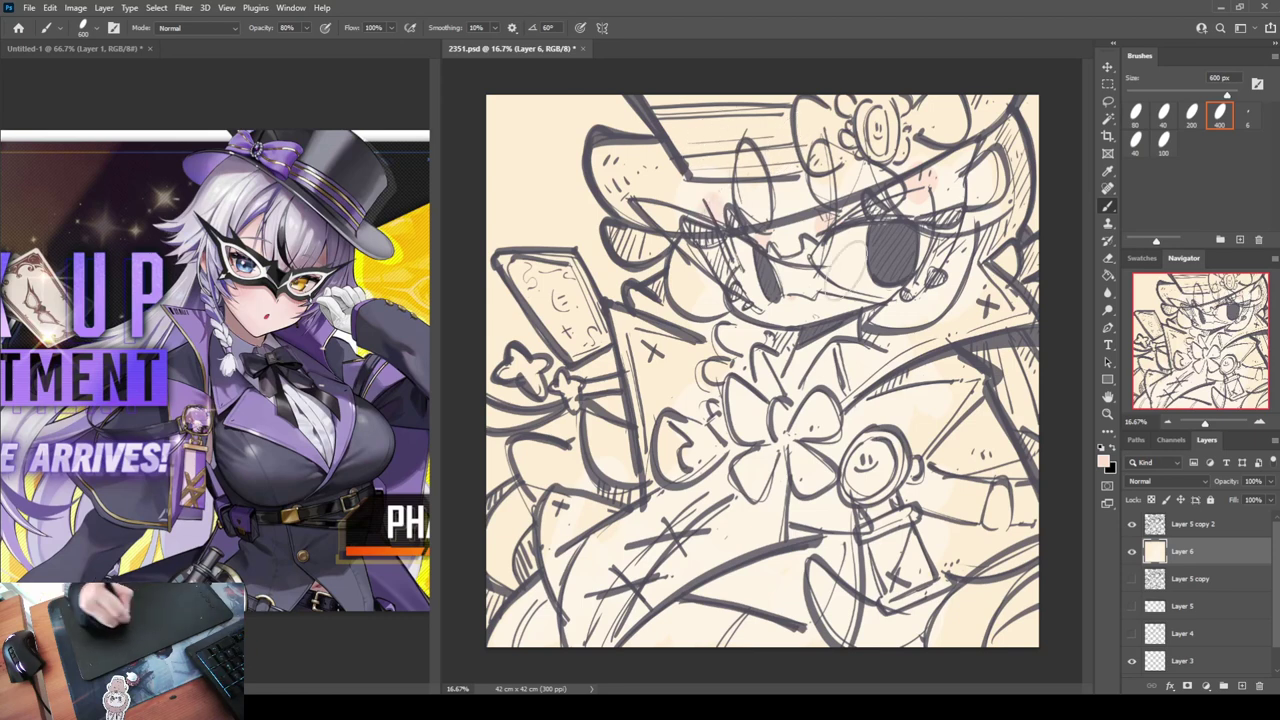
drag(914, 303, 928, 296)
drag(734, 309, 720, 300)
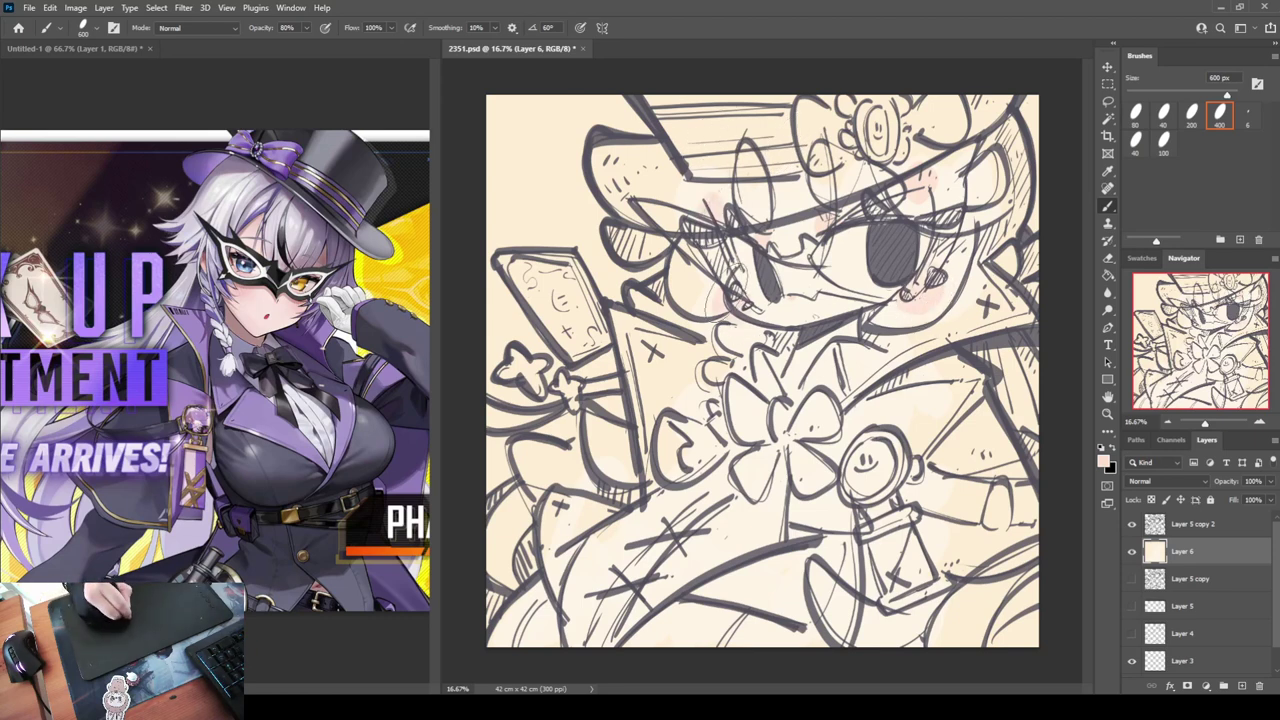
mouse_move(832, 334)
mouse_down()
mouse_move(815, 345)
mouse_move(825, 334)
mouse_up()
Brush pale pink onto the chest bow and the lower parts of the figure along the canvas edge
drag(838, 618, 806, 650)
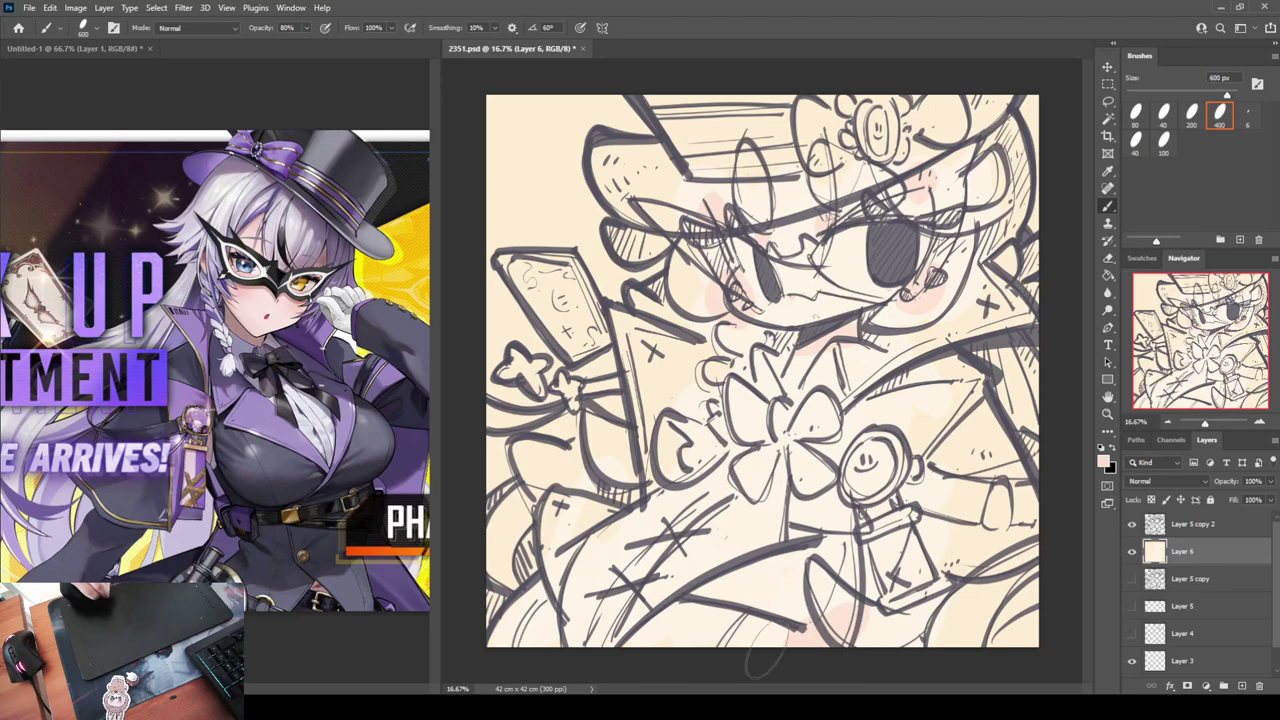
drag(526, 622, 502, 645)
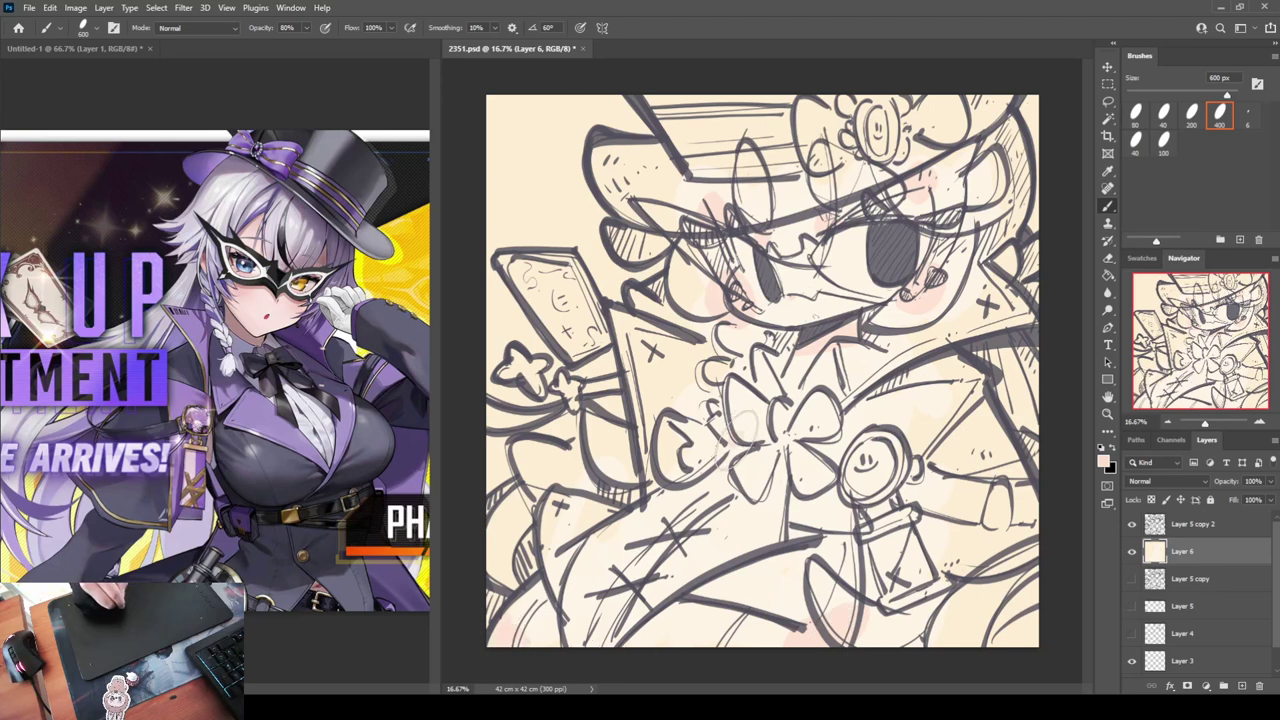
mouse_move(741, 443)
mouse_down()
mouse_move(793, 461)
mouse_move(764, 475)
mouse_up()
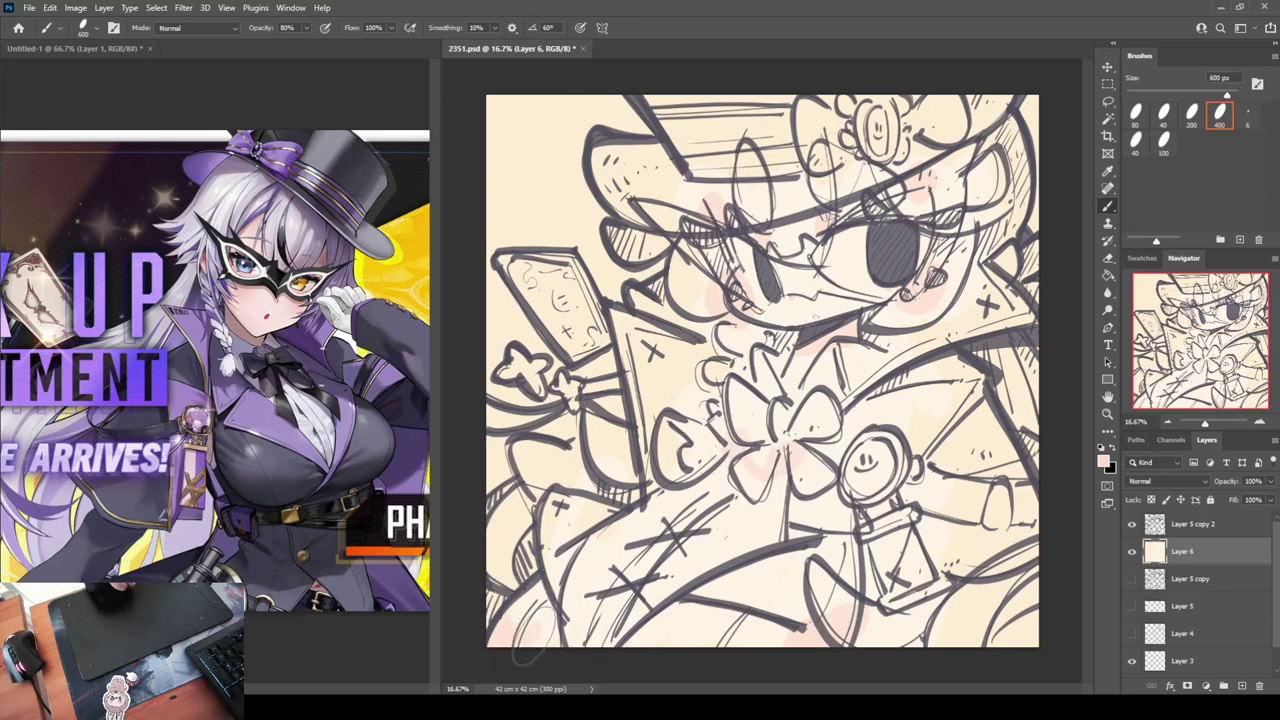
mouse_move(536, 608)
mouse_down()
mouse_move(509, 634)
mouse_move(540, 632)
mouse_move(567, 588)
mouse_move(597, 643)
mouse_move(607, 622)
mouse_up()
Blend the pink across the lower body and the curved shape beside the hanging ornament using sampled canvas tones
alt+click(582, 608)
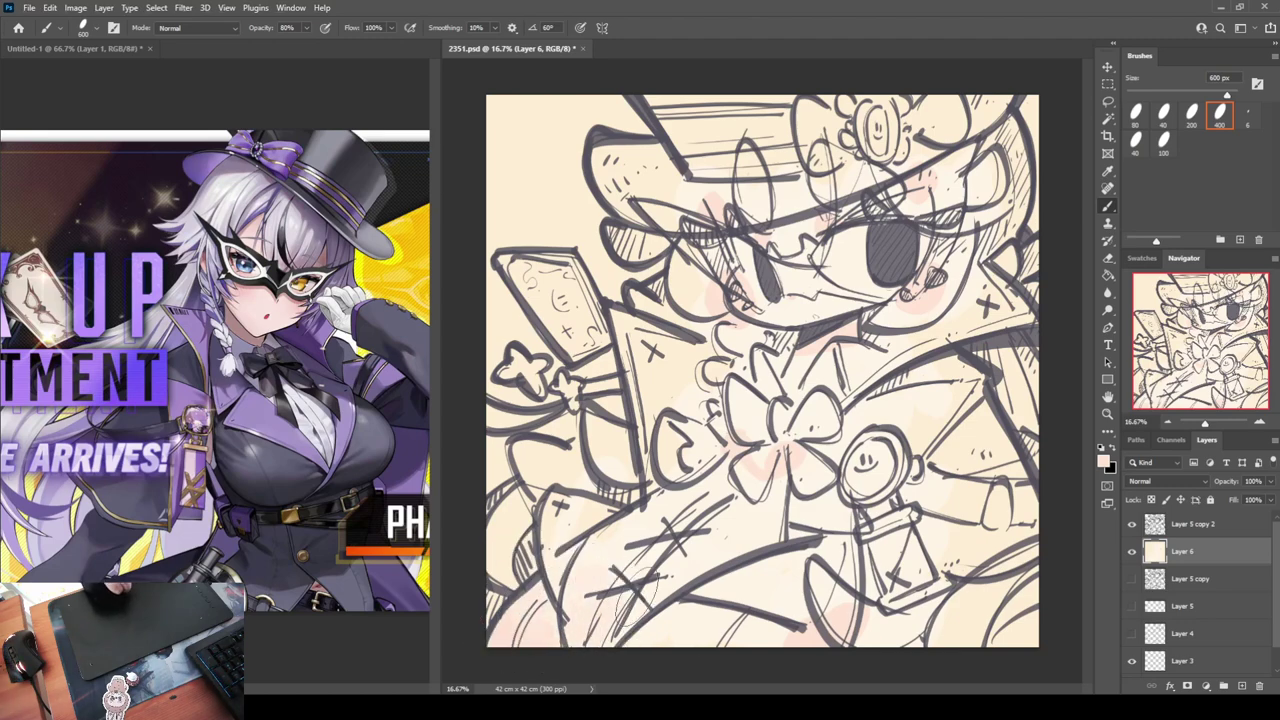
alt+click(775, 640)
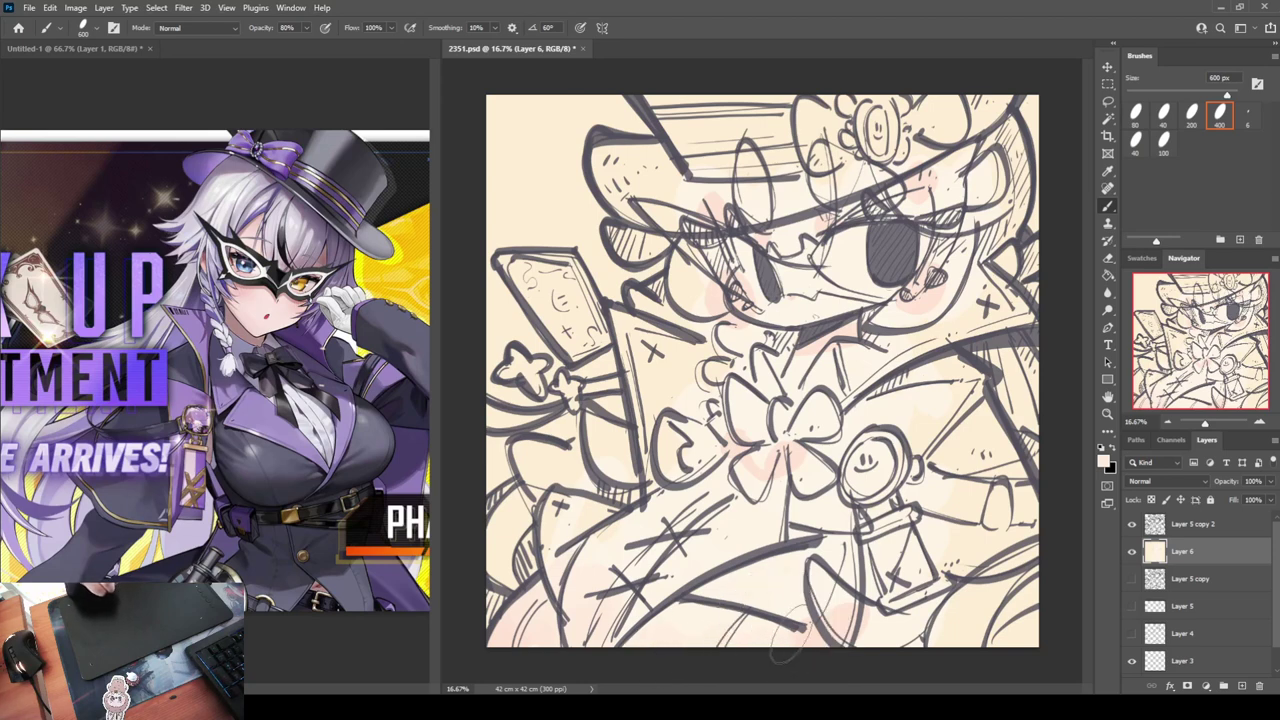
mouse_move(790, 638)
mouse_down()
mouse_move(832, 610)
mouse_move(817, 625)
mouse_move(835, 563)
mouse_move(836, 614)
mouse_up()
alt+click(812, 623)
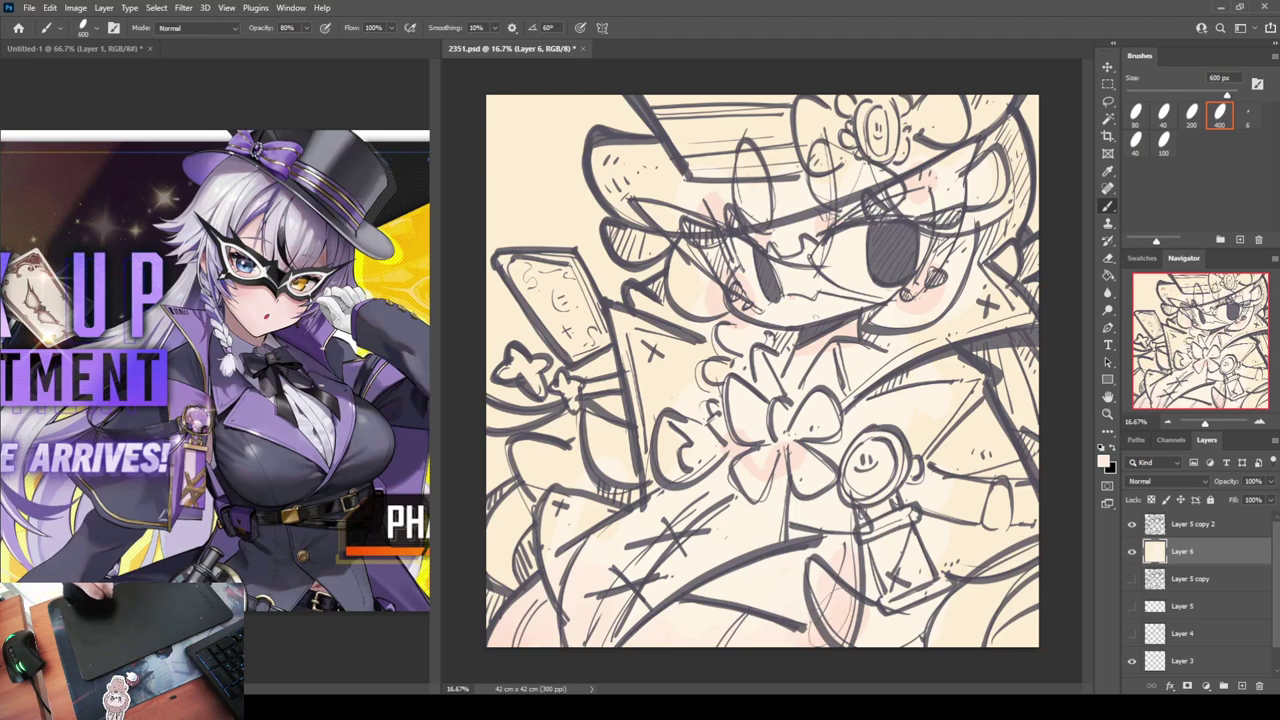
alt+click(834, 606)
drag(838, 600, 836, 566)
alt+click(839, 603)
drag(785, 606, 732, 616)
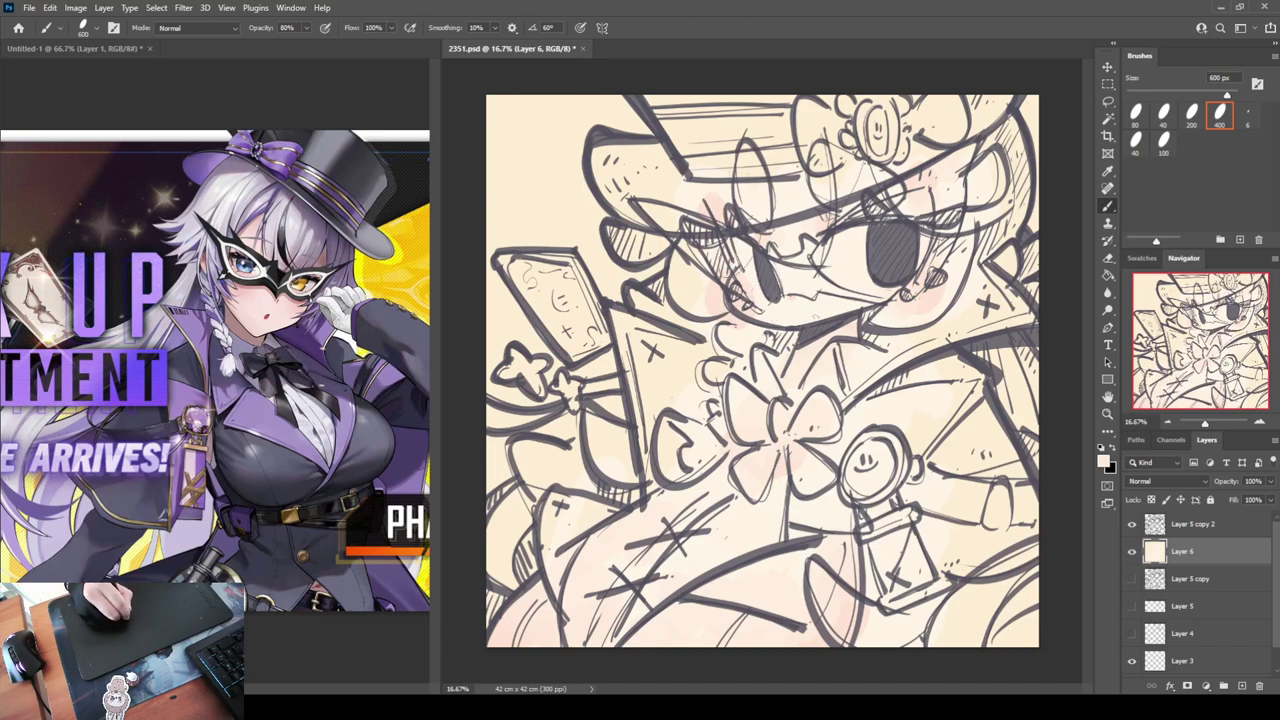
Sample a pale tone between the eyes and build up the tint on the lower folds and the chest bow
alt+click(823, 226)
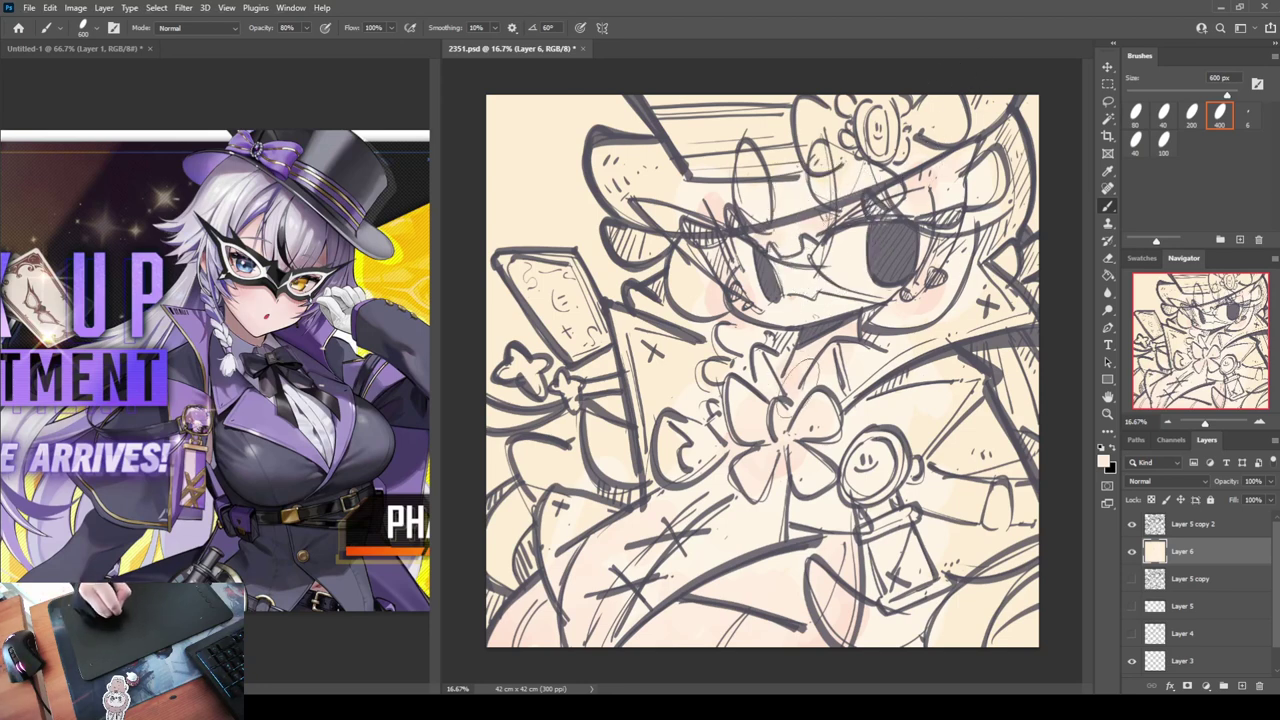
drag(612, 645, 622, 608)
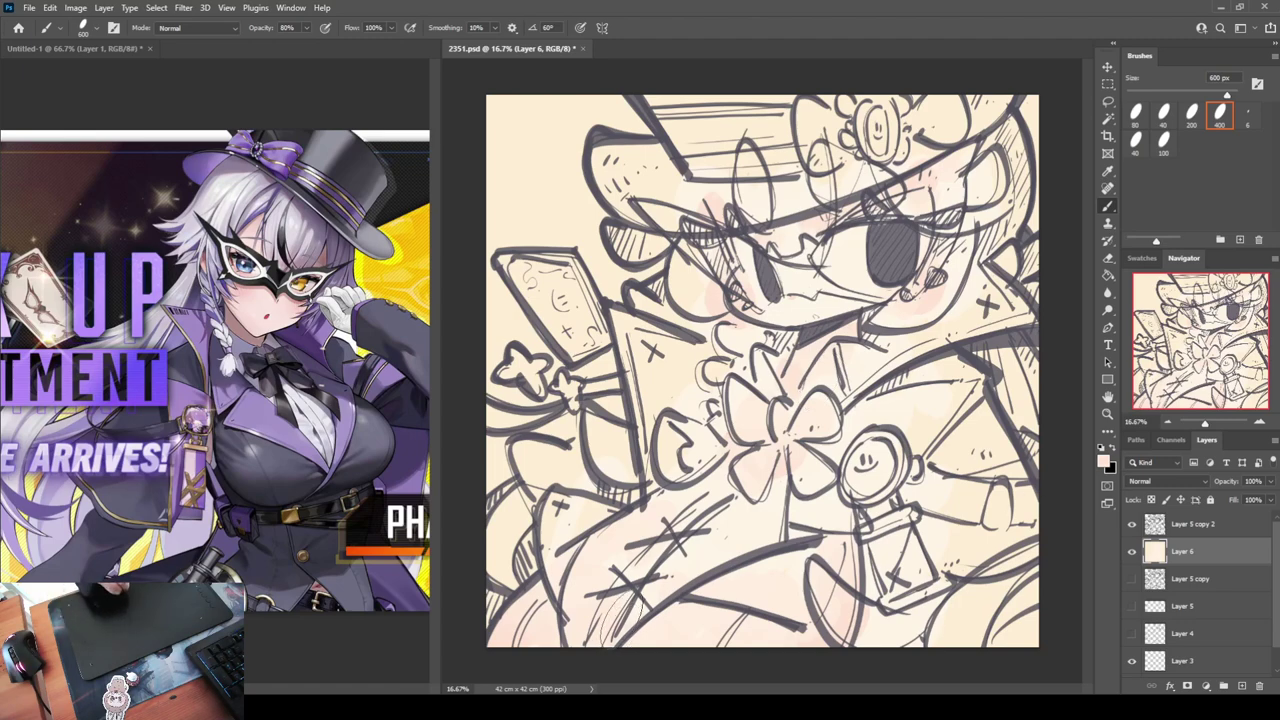
drag(768, 472, 759, 487)
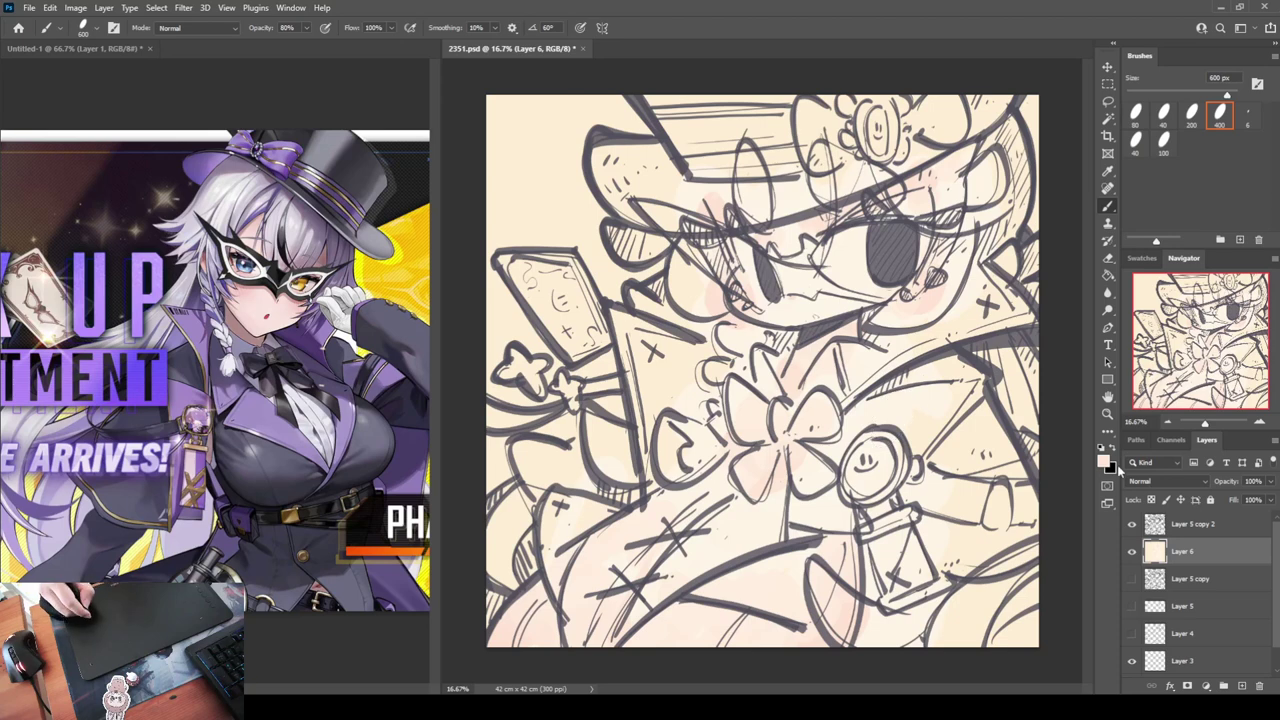
Switch to a stronger pink and deepen the blush above both eyes and on both cheeks
key(i)
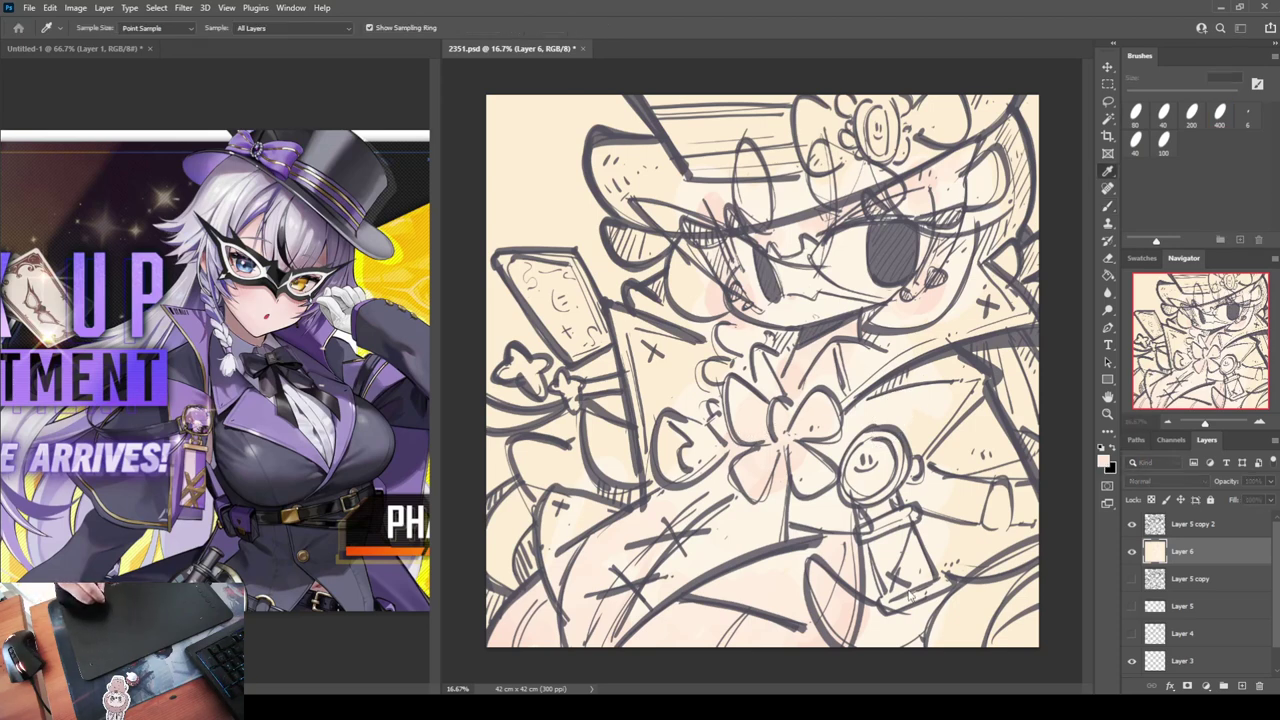
key(b)
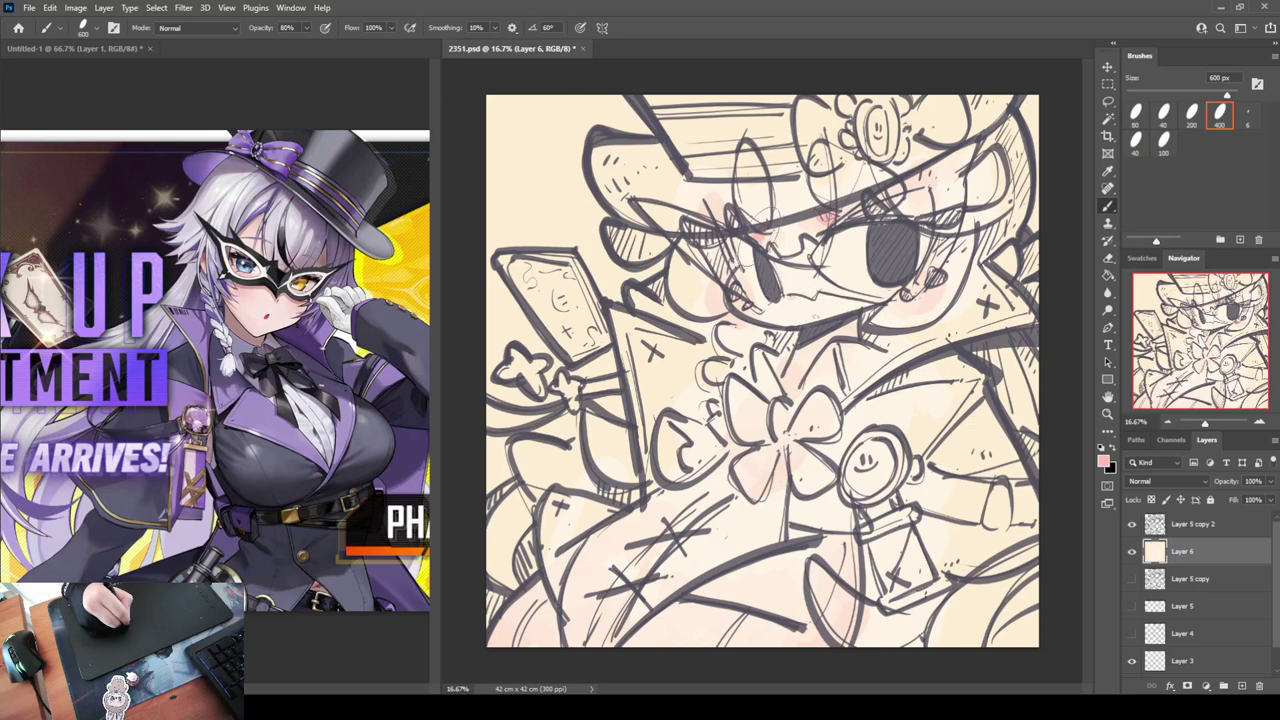
drag(926, 190, 914, 202)
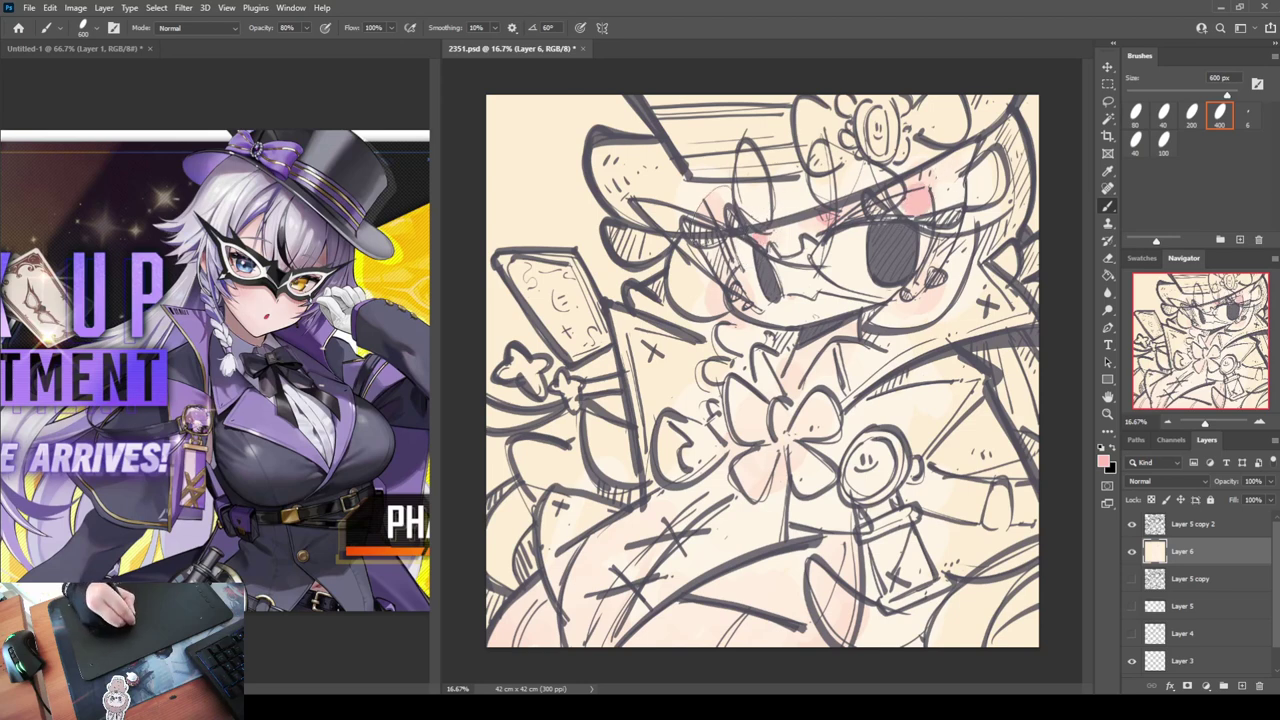
drag(715, 195, 698, 202)
drag(912, 298, 902, 308)
drag(718, 294, 718, 302)
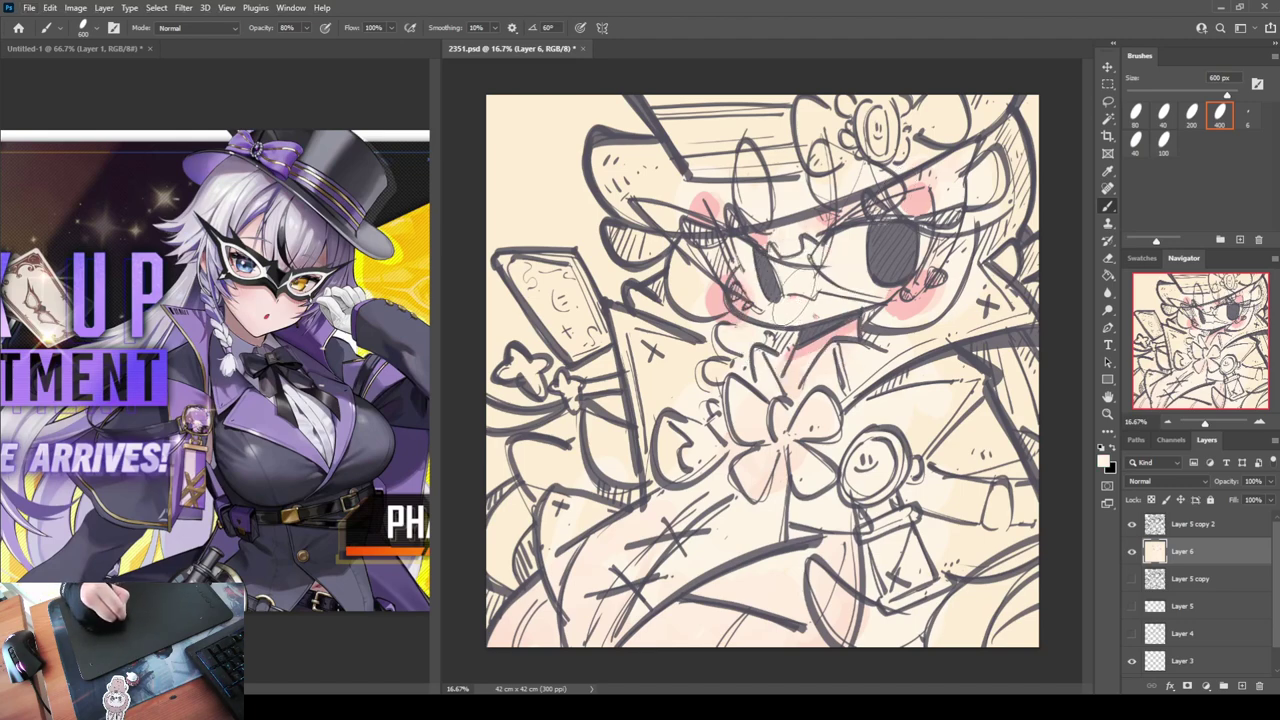
Lighten the large round eye with white and brush the sampled neck pink onto the curved shape below the ornament
drag(872, 258, 886, 236)
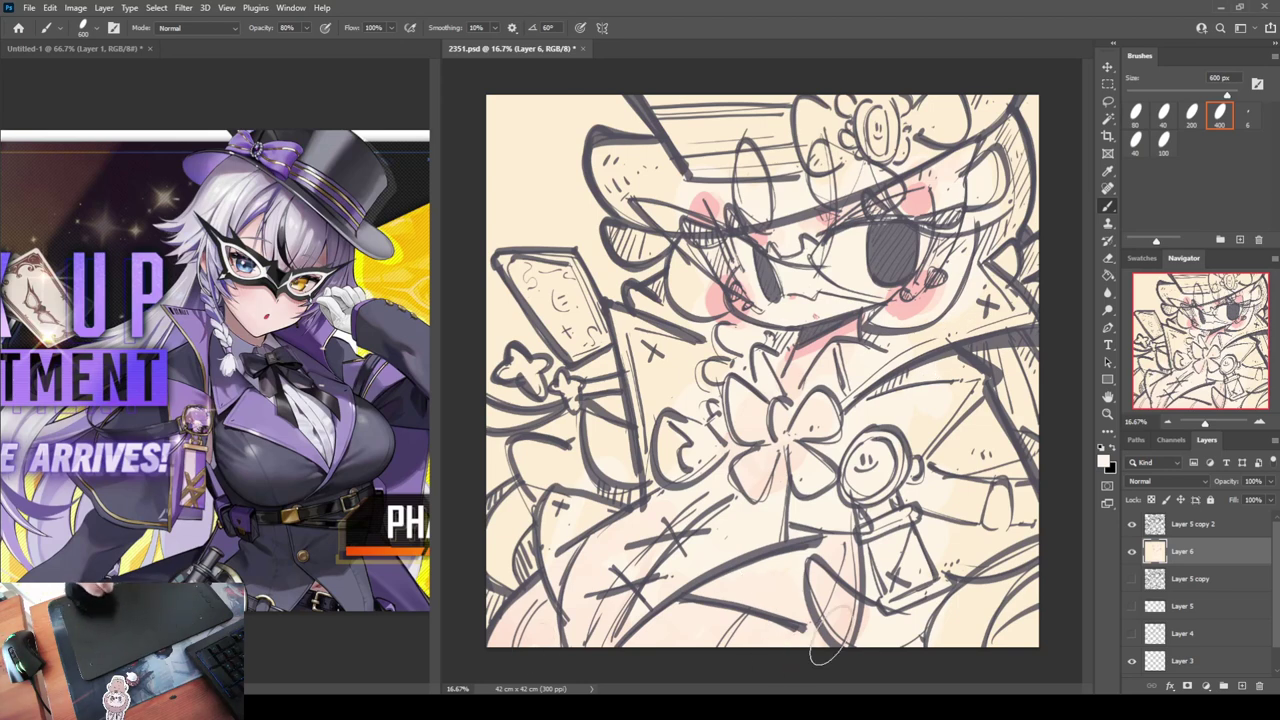
alt+click(809, 345)
drag(838, 612, 820, 650)
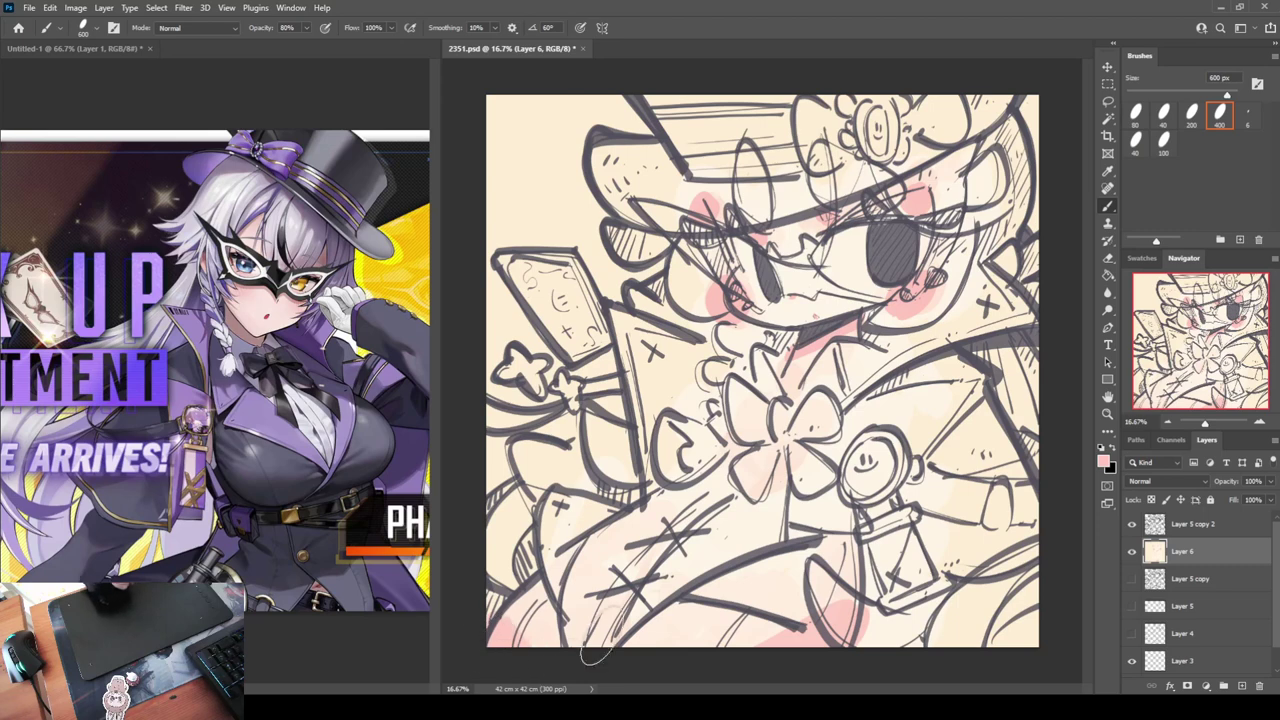
Blend sampled pinks across the lower-left body folds and the curved shape below the ornament
alt+click(525, 603)
mouse_move(529, 619)
mouse_down()
mouse_move(543, 653)
mouse_move(558, 625)
mouse_move(591, 630)
mouse_move(586, 605)
mouse_move(546, 623)
mouse_move(533, 615)
mouse_move(597, 566)
mouse_up()
alt+click(584, 612)
alt+click(560, 572)
alt+click(588, 582)
alt+click(597, 551)
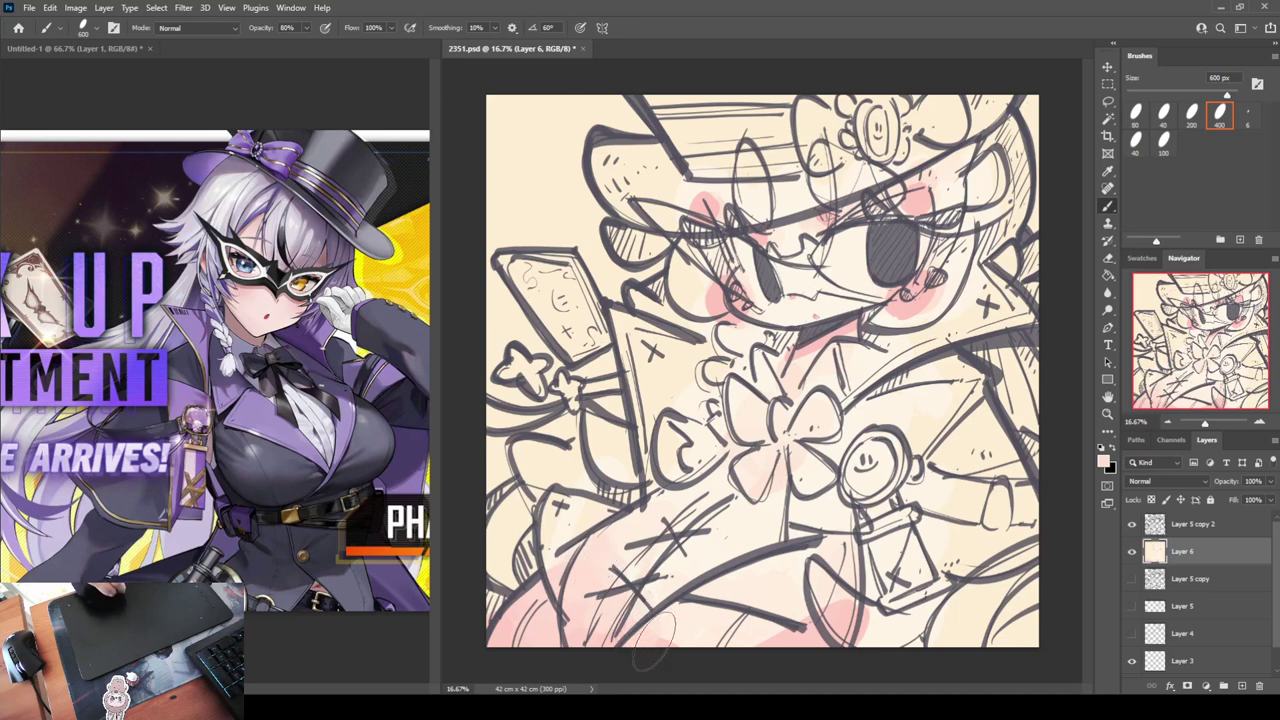
alt+click(792, 636)
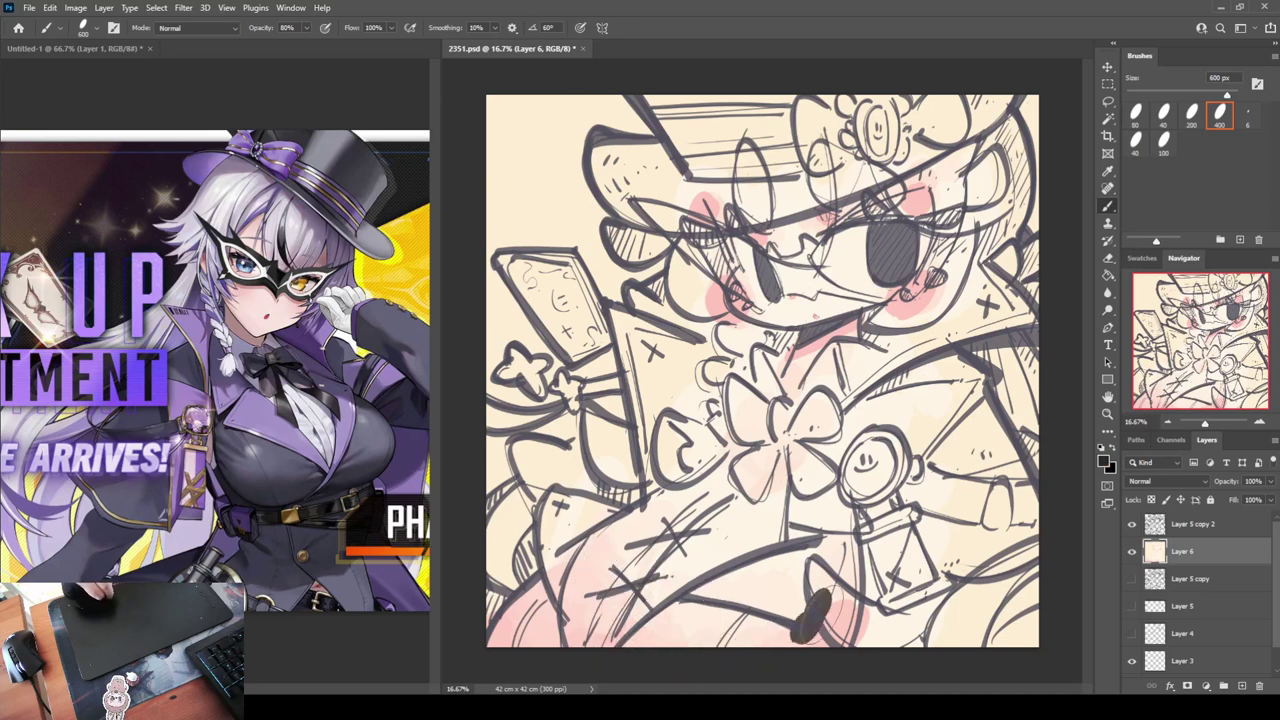
mouse_move(818, 622)
mouse_down()
mouse_move(838, 608)
mouse_move(840, 624)
mouse_up()
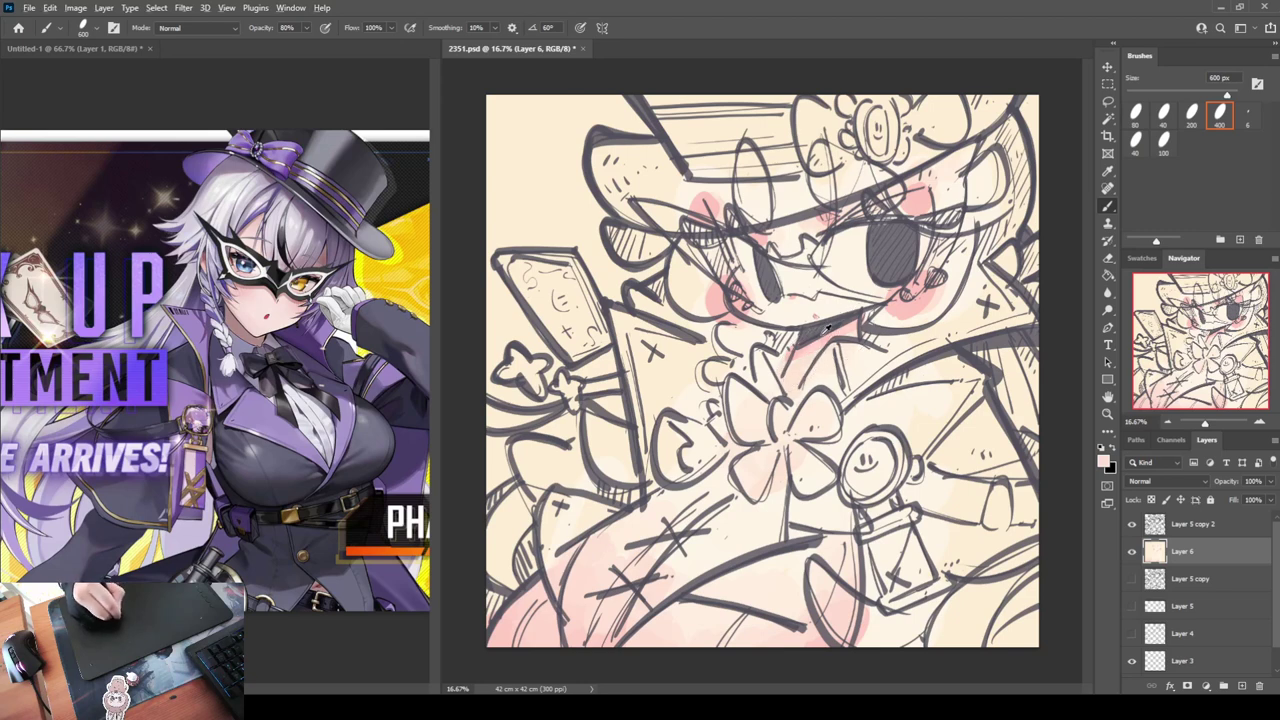
Blend sampled pink tones over the neck shadow between the chin and the chest bow
drag(800, 360, 846, 346)
alt+click(806, 352)
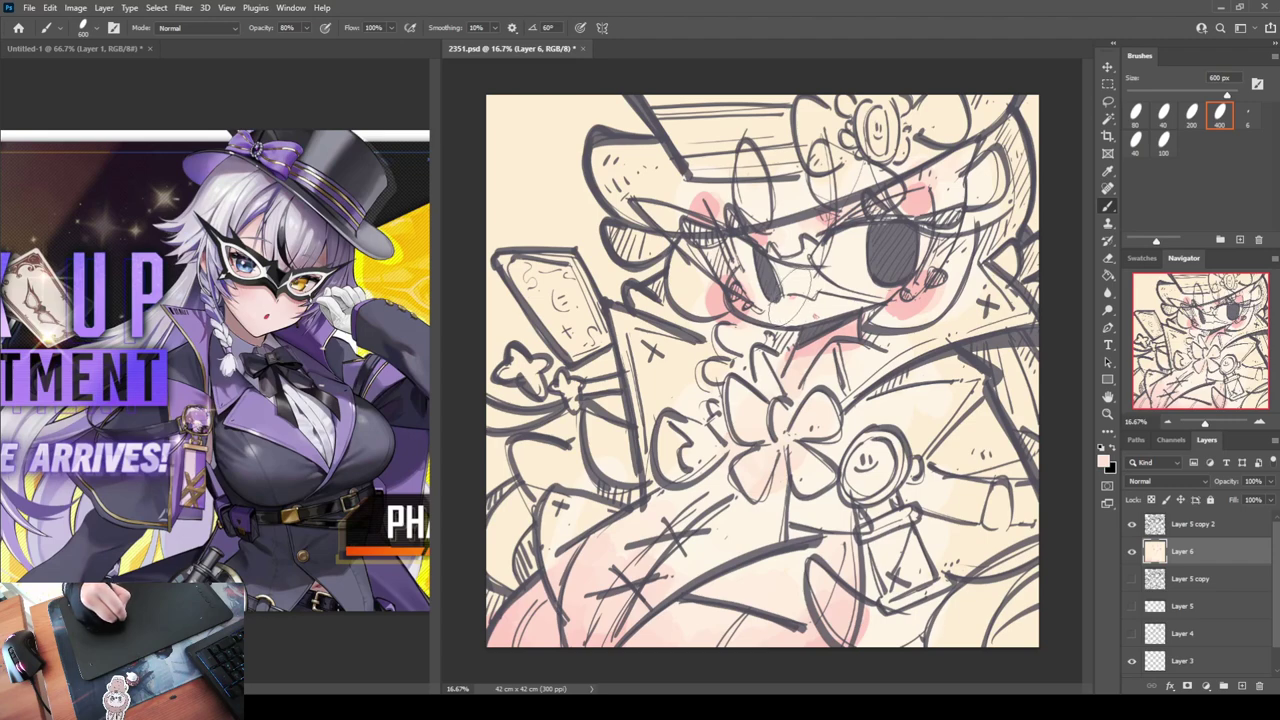
alt+click(791, 304)
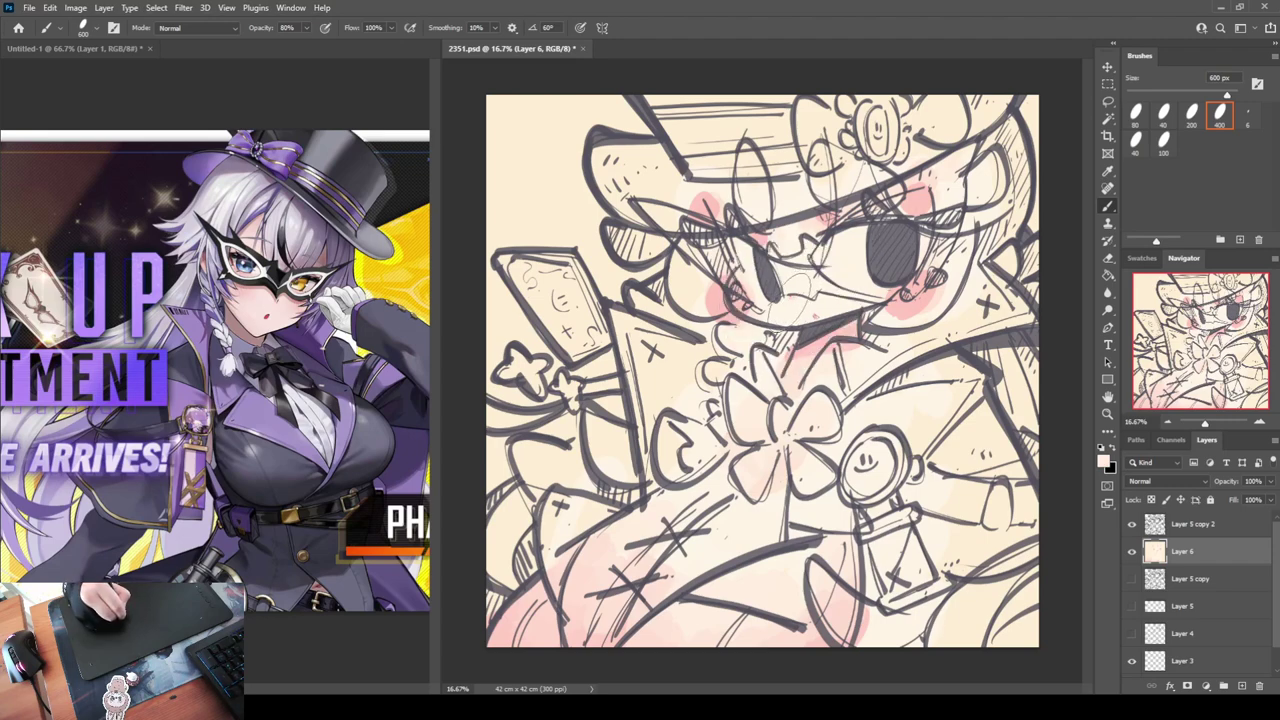
Sample the eyelid pink to strengthen the tint between the eyes and at the center of the chest bow
drag(886, 198, 883, 208)
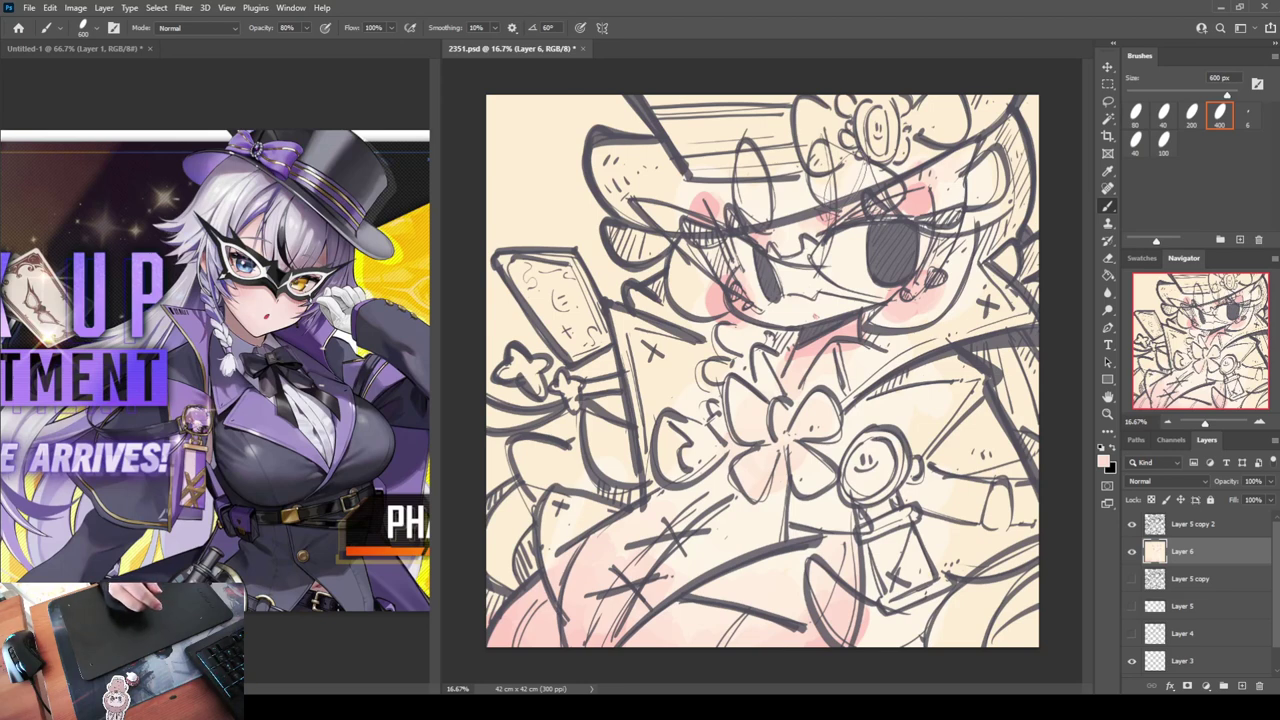
alt+click(914, 197)
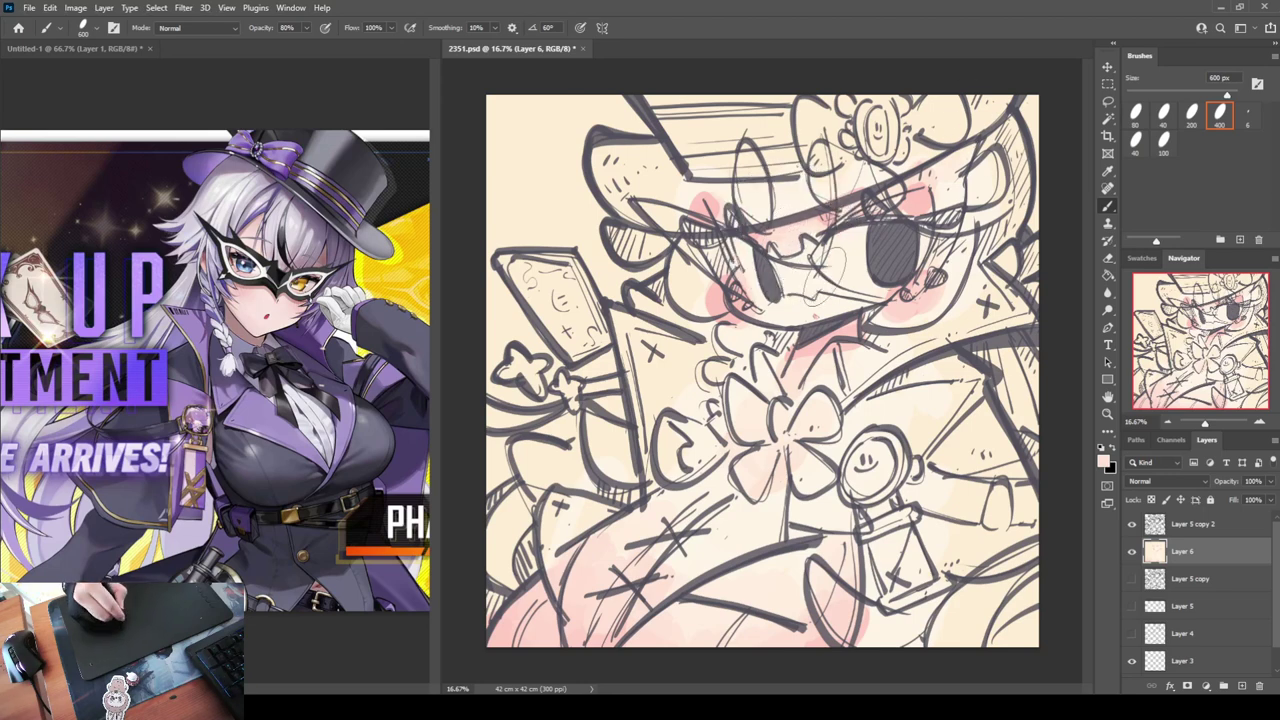
alt+click(911, 205)
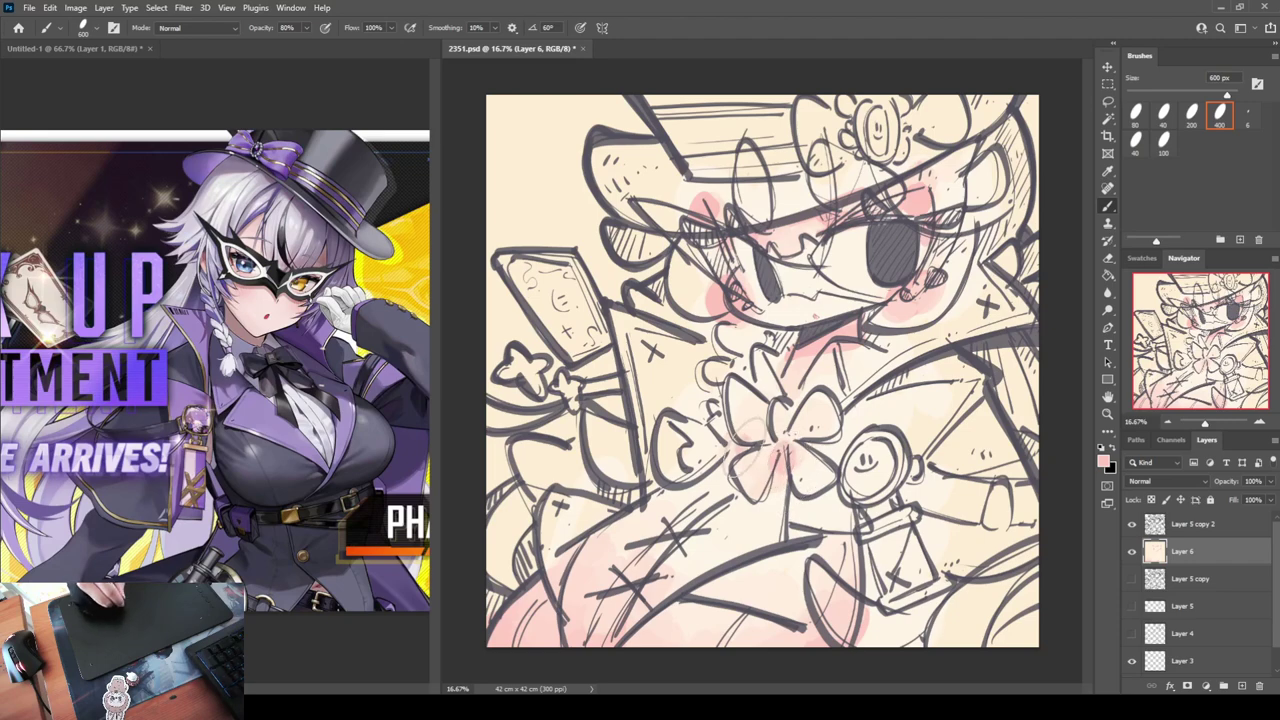
Sample the deeper eyelid pink to tint the line of the mouth and the neck shadow under the chin
key(i)
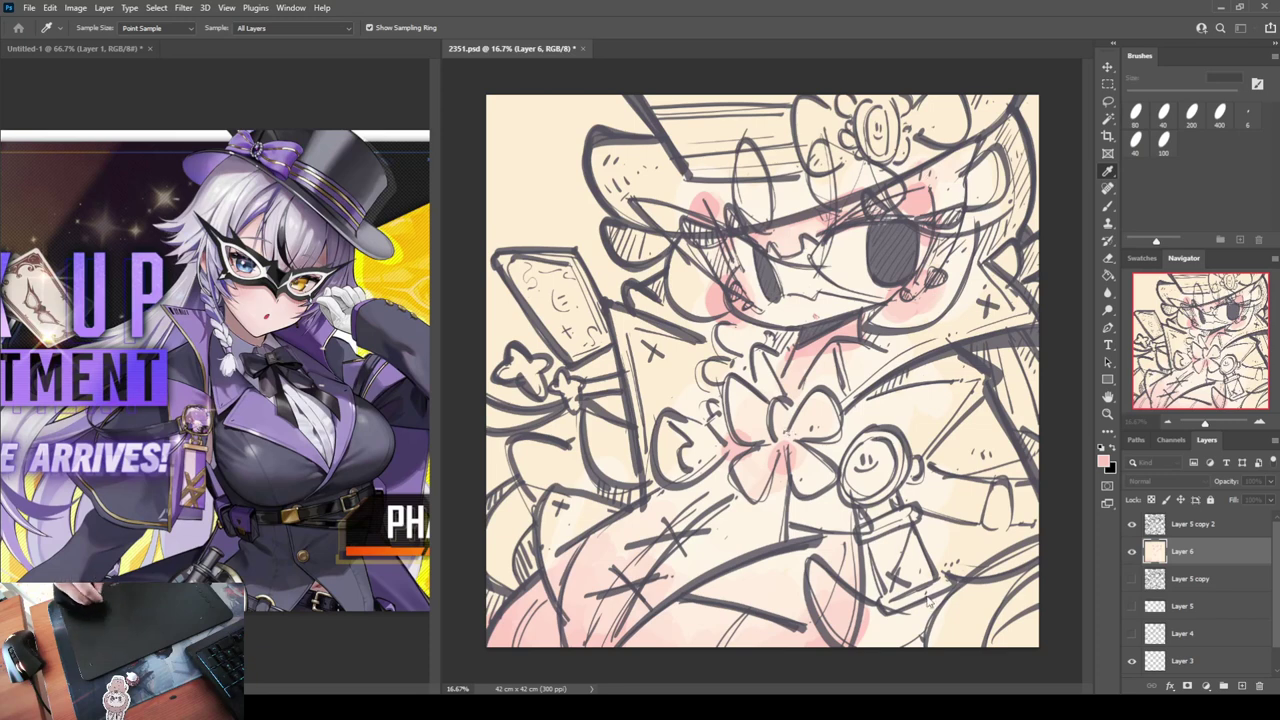
key(b)
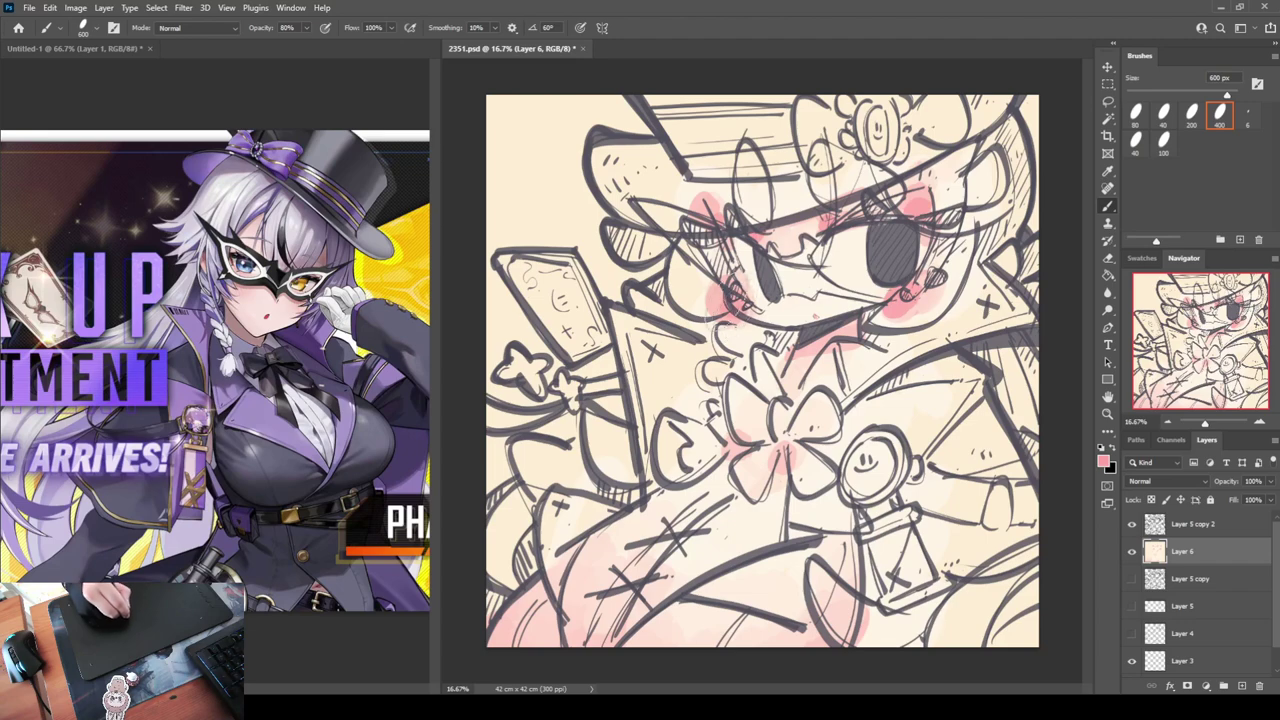
alt+click(917, 184)
drag(772, 300, 800, 290)
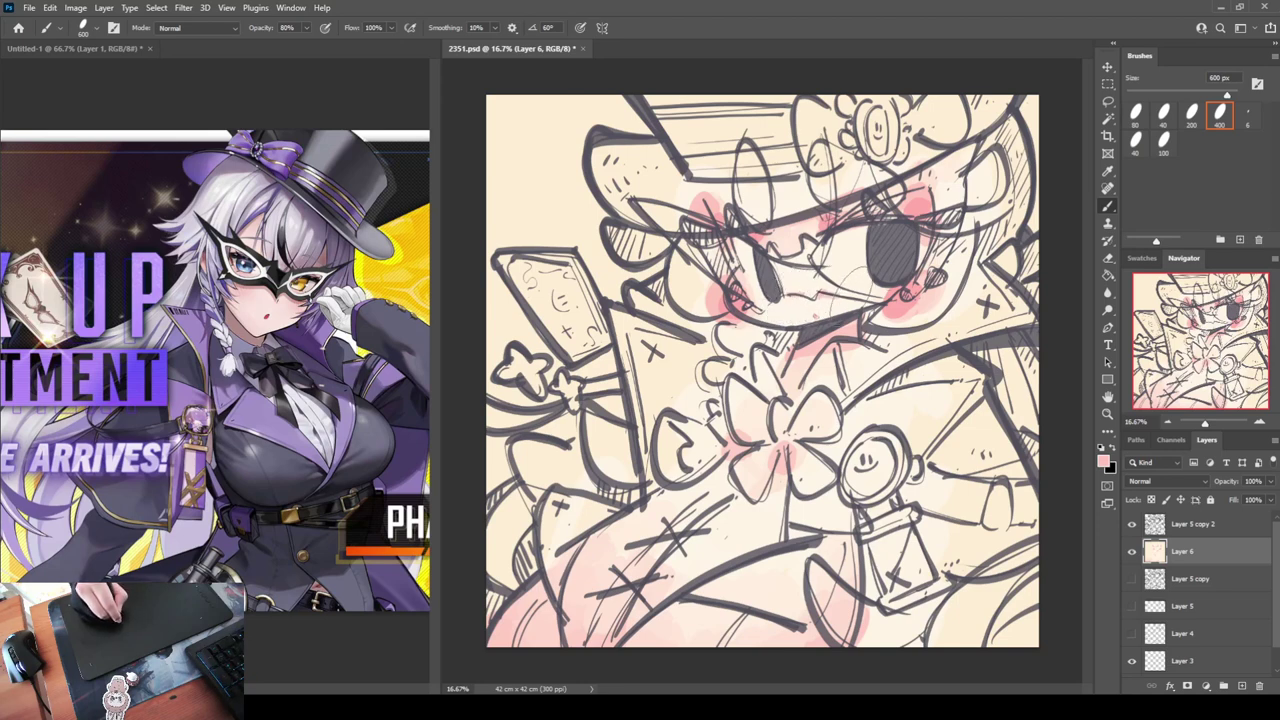
mouse_move(836, 326)
mouse_down()
mouse_move(804, 338)
mouse_move(826, 328)
mouse_up()
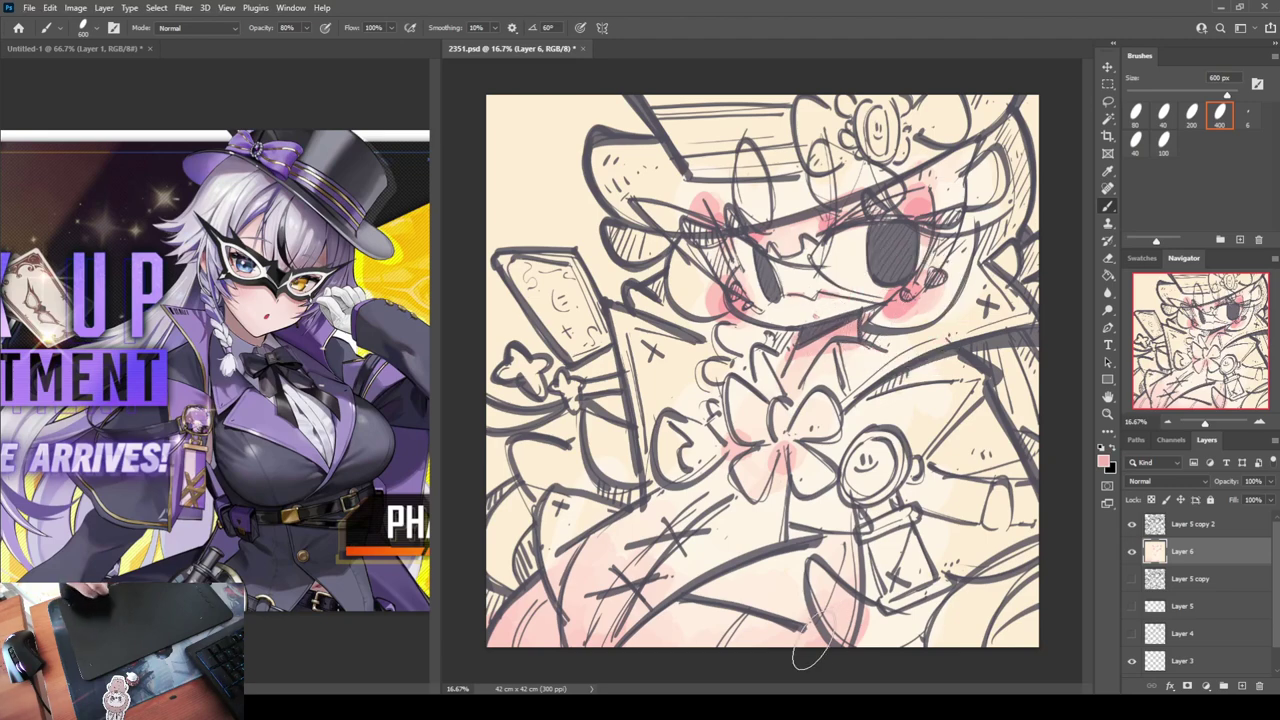
Shade the lower body folds and the curved shape below the ornament with deeper pink strokes
mouse_move(802, 642)
mouse_down()
mouse_move(842, 614)
mouse_move(845, 642)
mouse_up()
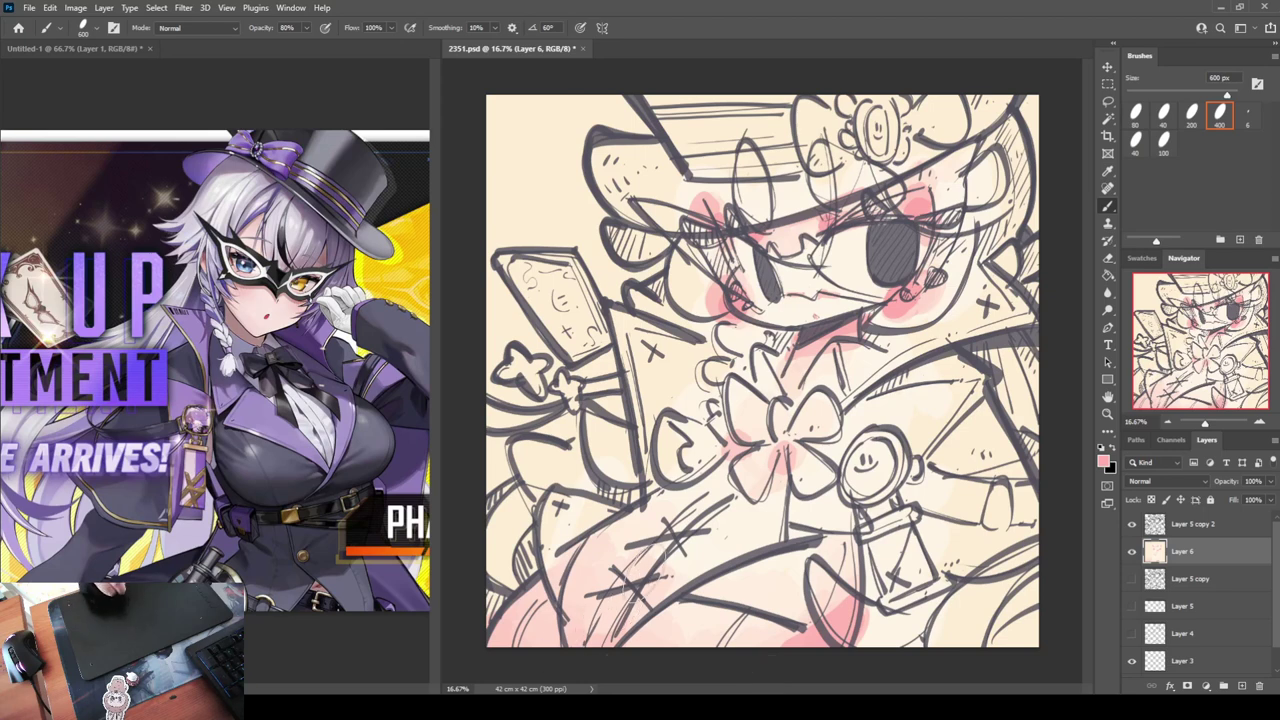
drag(625, 580, 680, 550)
mouse_move(630, 590)
mouse_down()
mouse_move(665, 546)
mouse_move(608, 666)
mouse_move(753, 570)
mouse_move(648, 618)
mouse_move(708, 598)
mouse_move(828, 628)
mouse_move(713, 608)
mouse_move(738, 603)
mouse_move(824, 665)
mouse_up()
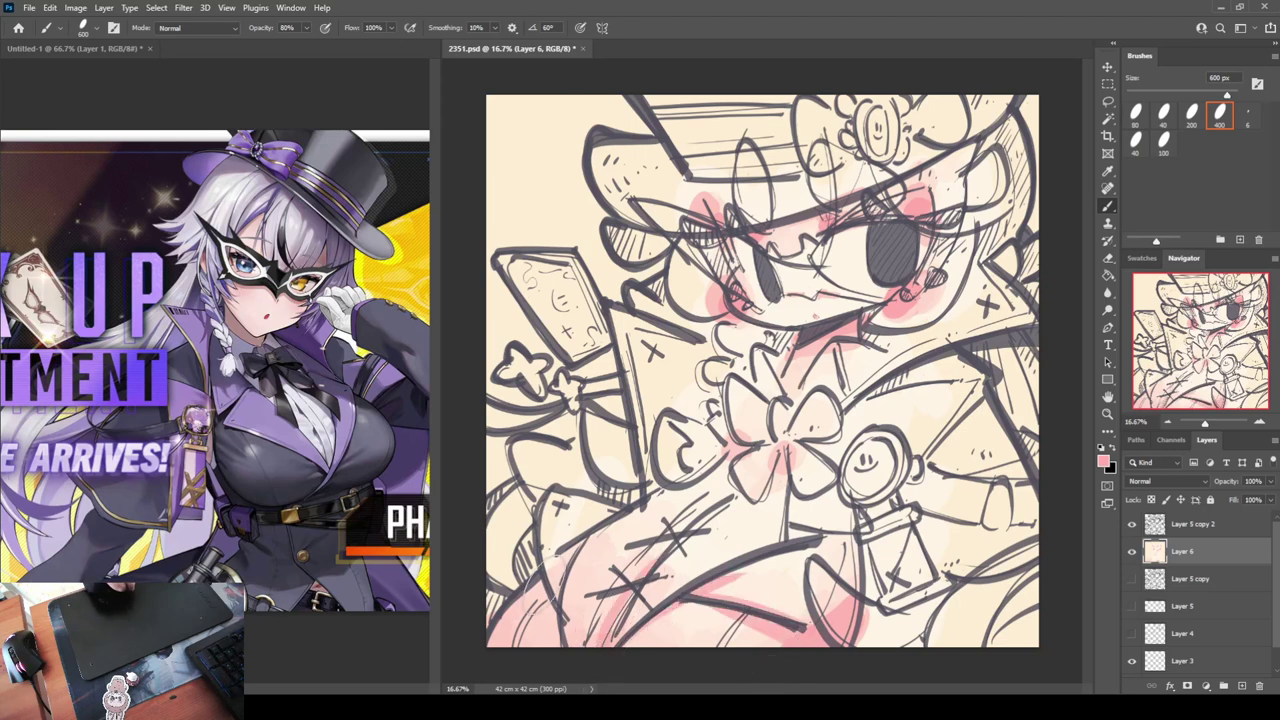
mouse_move(544, 579)
mouse_down()
mouse_move(550, 645)
mouse_move(485, 648)
mouse_up()
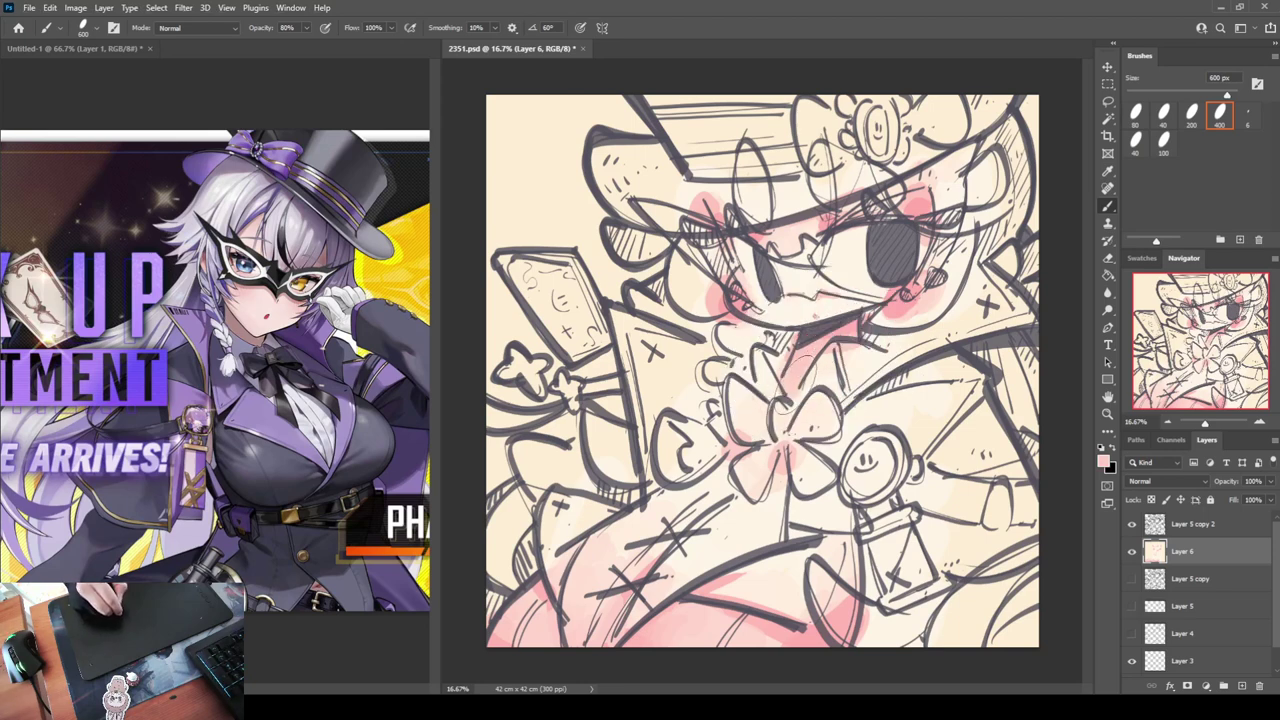
Sample the dusky neck pink to darken the shadow under the chin and the inner corner of the narrow eye
alt+click(839, 320)
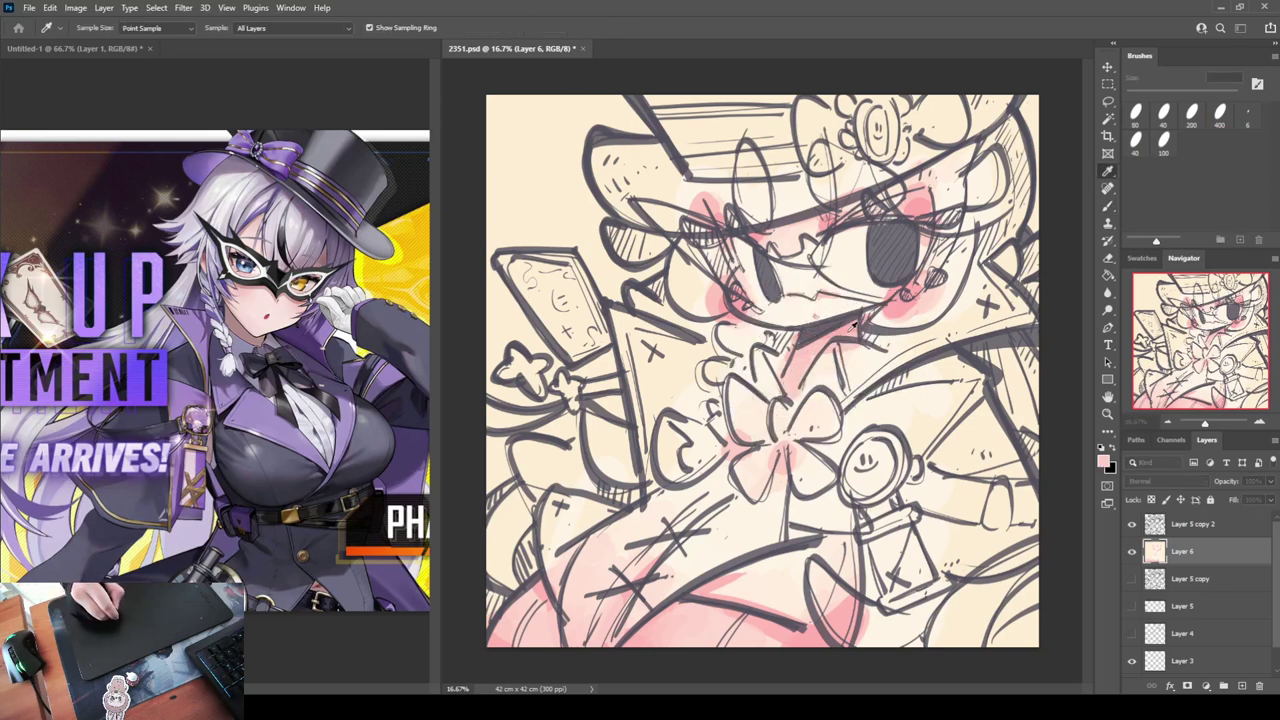
click(948, 463)
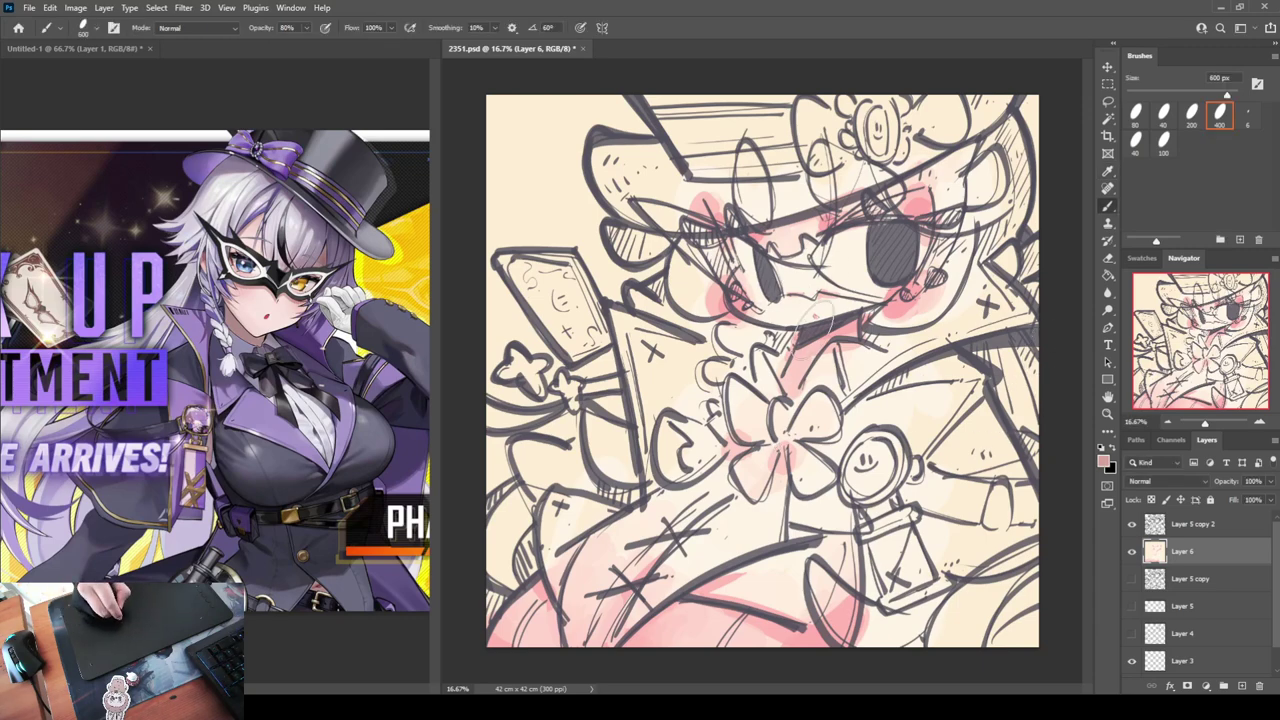
drag(818, 312, 795, 355)
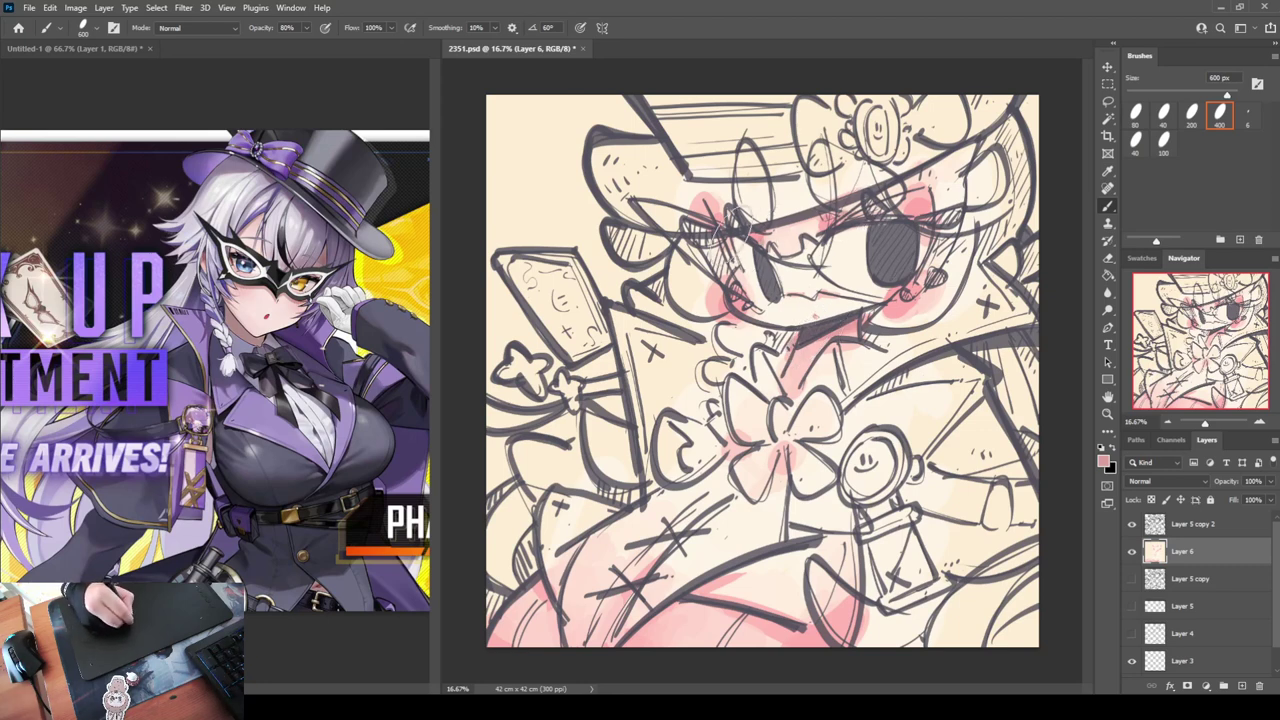
drag(730, 228, 738, 255)
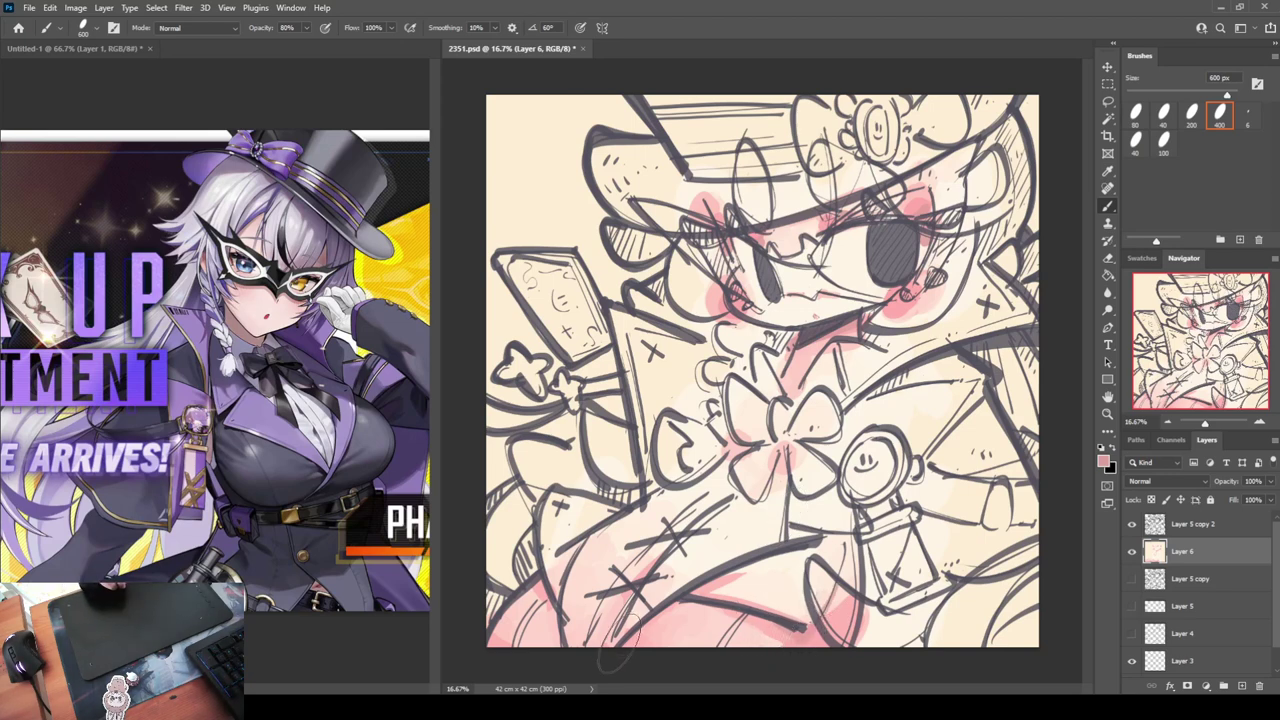
Brush dusky pink shadows along the lower folds, beneath the chest bow and over the pendant under the round ornament
drag(626, 645, 672, 603)
mouse_move(580, 618)
mouse_down()
mouse_move(568, 588)
mouse_move(560, 598)
mouse_up()
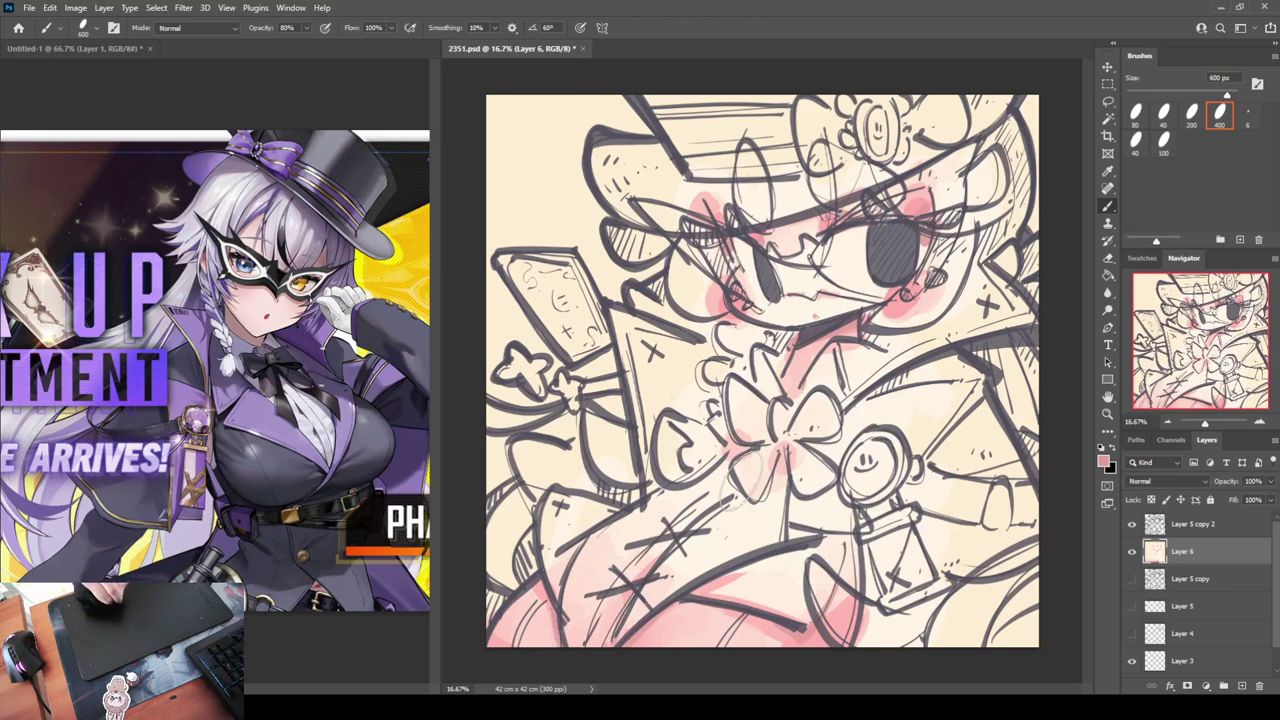
drag(733, 477, 751, 507)
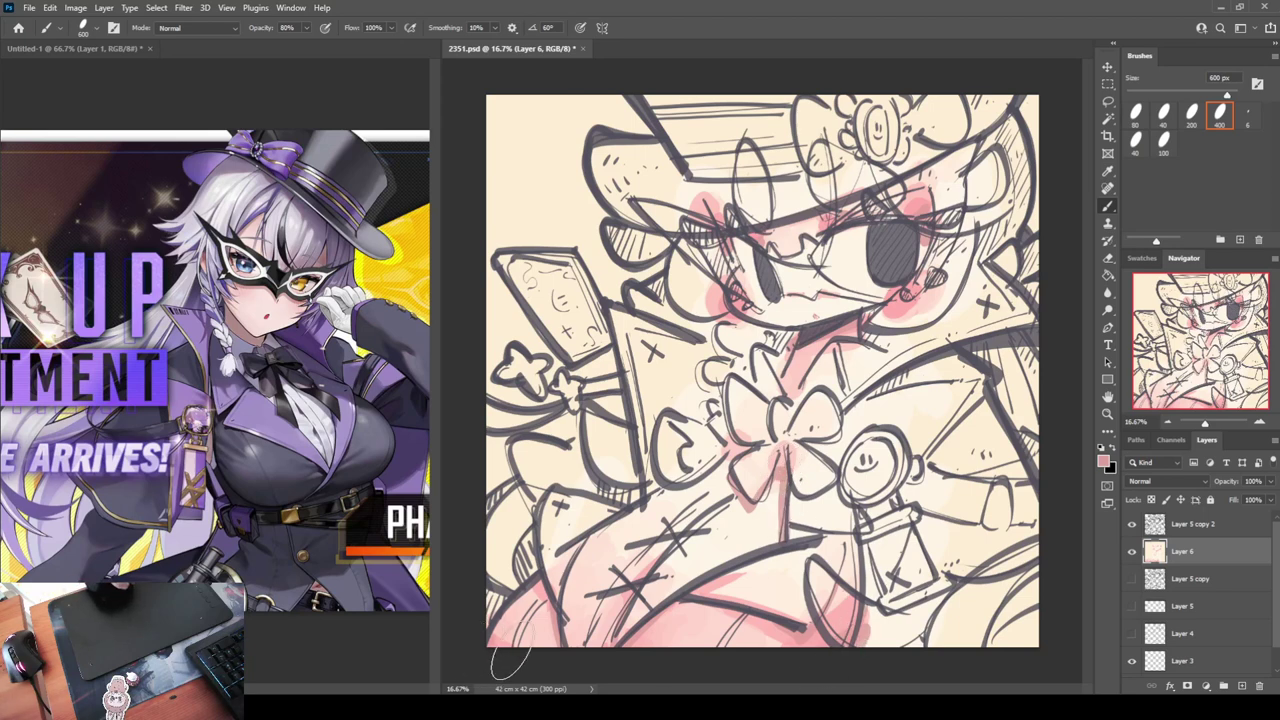
mouse_move(886, 540)
mouse_down()
mouse_move(867, 635)
mouse_move(889, 650)
mouse_move(932, 600)
mouse_move(961, 613)
mouse_up()
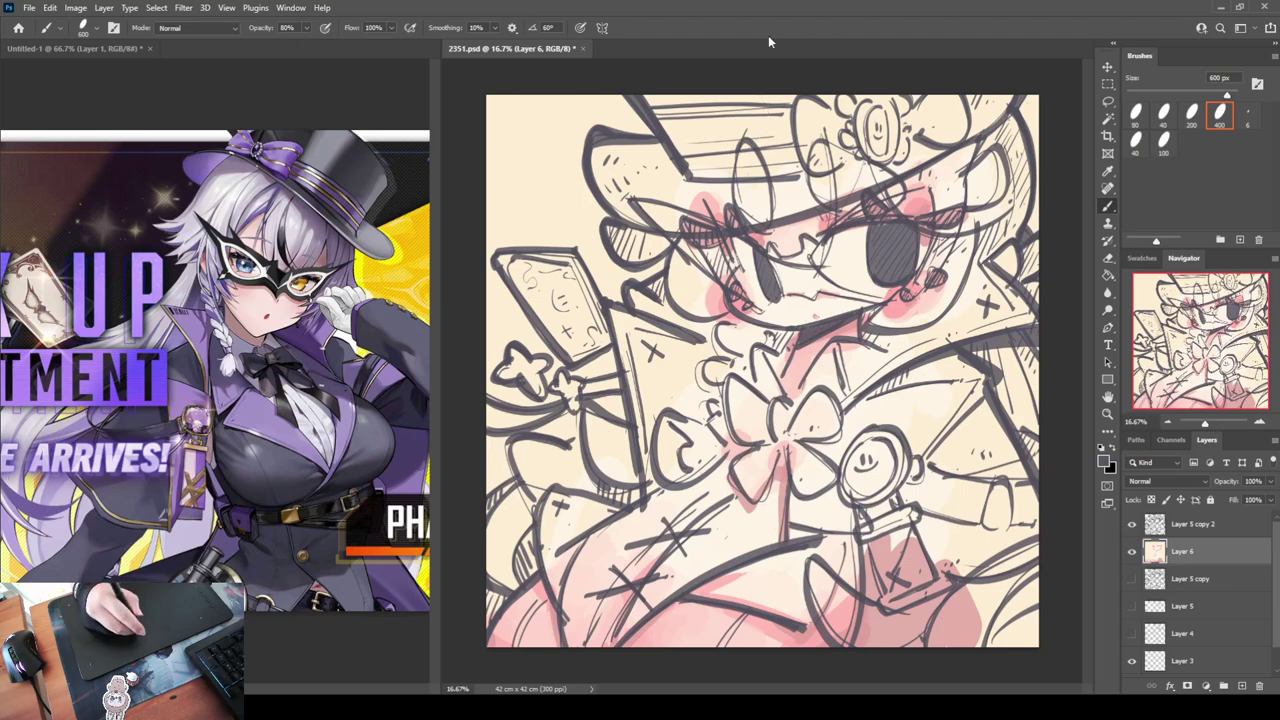
Fill the top hat's brim and crown with a dark grey base, layering darker strokes over it
mouse_move(673, 124)
mouse_down()
mouse_move(695, 165)
mouse_move(715, 130)
mouse_move(690, 115)
mouse_move(715, 80)
mouse_move(800, 125)
mouse_move(650, 180)
mouse_move(605, 160)
mouse_move(600, 130)
mouse_up()
mouse_move(610, 200)
mouse_down()
mouse_move(690, 198)
mouse_move(630, 215)
mouse_move(700, 222)
mouse_move(770, 196)
mouse_move(700, 228)
mouse_up()
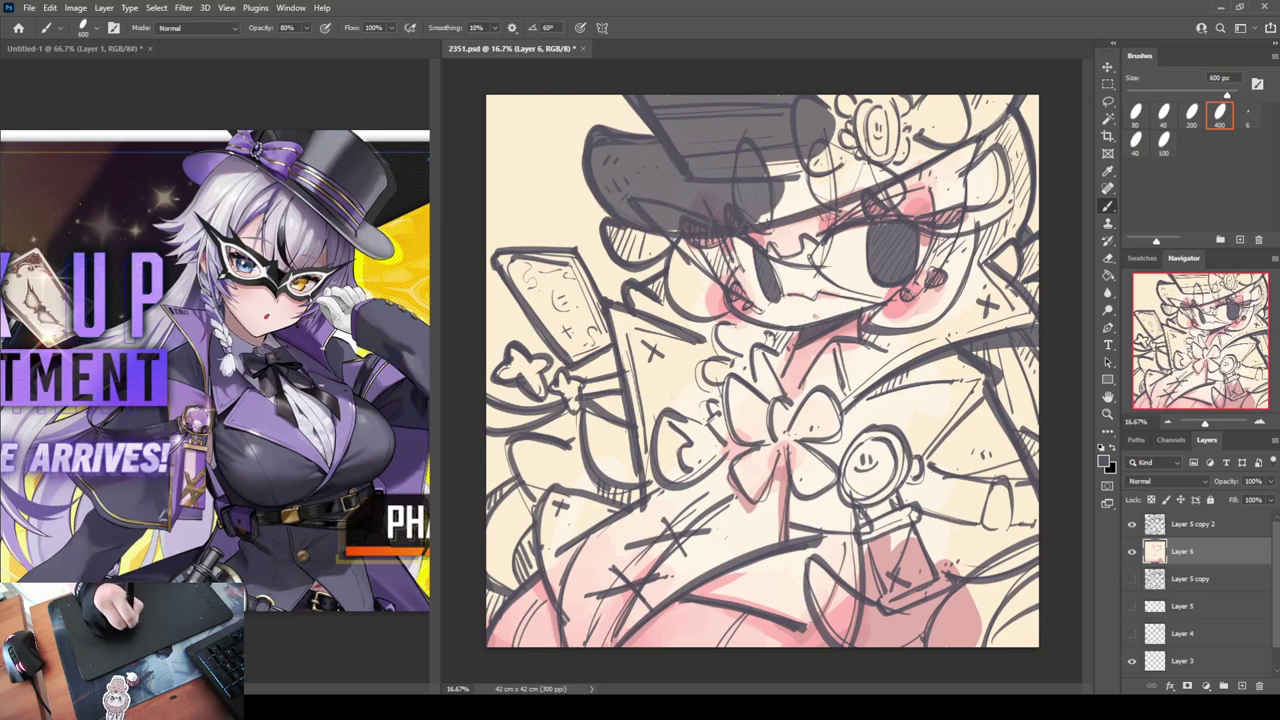
mouse_move(772, 198)
mouse_down()
mouse_move(840, 164)
mouse_move(785, 205)
mouse_move(848, 186)
mouse_move(930, 110)
mouse_move(920, 90)
mouse_move(900, 170)
mouse_move(960, 110)
mouse_move(965, 150)
mouse_move(990, 130)
mouse_up()
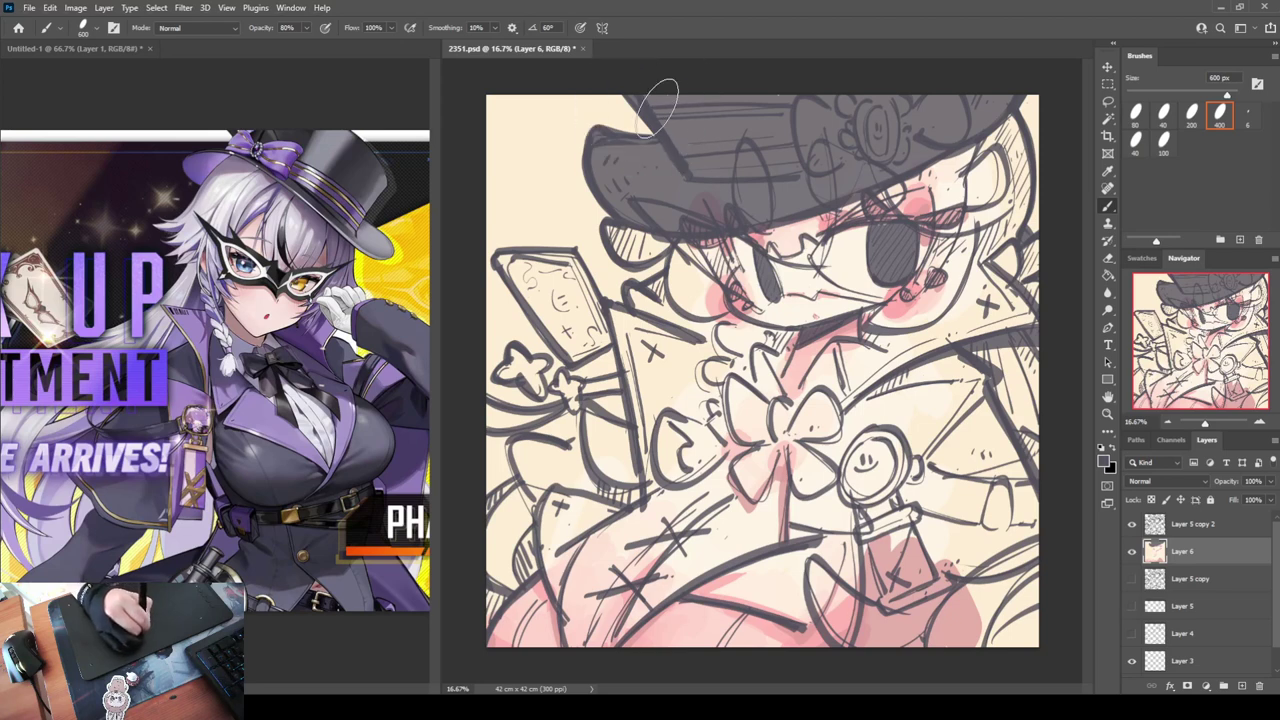
mouse_move(657, 105)
mouse_down()
mouse_move(827, 135)
mouse_move(605, 150)
mouse_move(610, 175)
mouse_move(665, 160)
mouse_up()
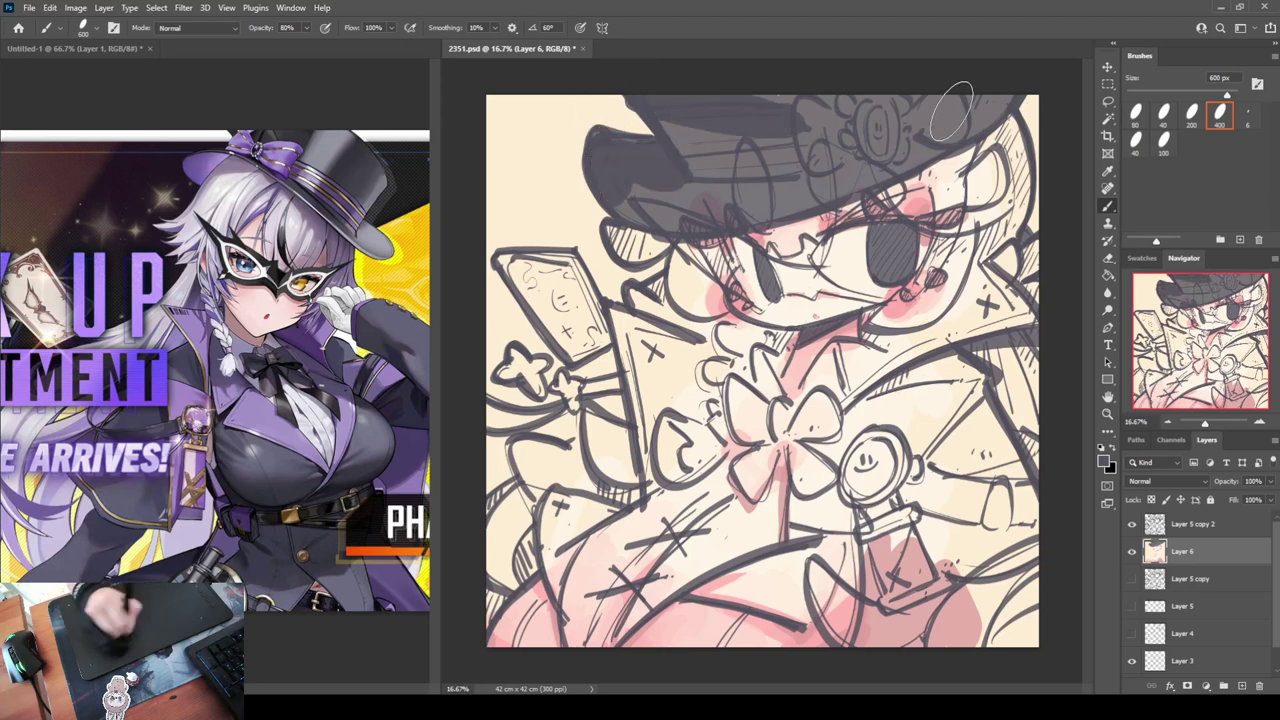
mouse_move(952, 110)
mouse_down()
mouse_move(879, 138)
mouse_move(648, 172)
mouse_move(667, 209)
mouse_move(776, 197)
mouse_up()
Blend sampled dark greys across the hat's brim, crown and flower ornament
alt+click(657, 215)
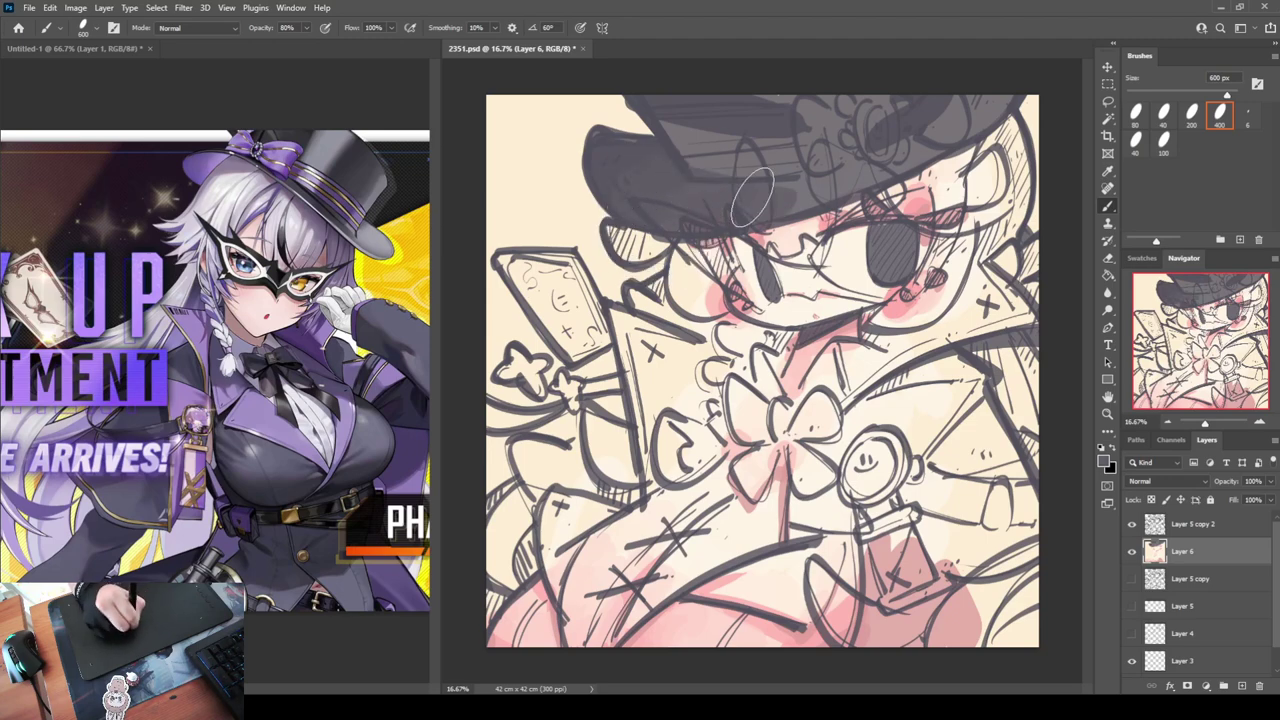
alt+click(757, 193)
mouse_move(701, 159)
mouse_down()
mouse_move(688, 128)
mouse_move(742, 143)
mouse_move(767, 172)
mouse_move(753, 163)
mouse_move(761, 142)
mouse_move(782, 170)
mouse_move(828, 158)
mouse_move(805, 163)
mouse_move(787, 136)
mouse_move(818, 194)
mouse_up()
alt+click(696, 140)
alt+click(805, 127)
mouse_move(832, 75)
mouse_down()
mouse_move(769, 98)
mouse_move(891, 112)
mouse_move(864, 96)
mouse_move(887, 149)
mouse_move(849, 160)
mouse_move(849, 128)
mouse_move(906, 142)
mouse_move(885, 98)
mouse_move(923, 143)
mouse_move(928, 124)
mouse_move(940, 124)
mouse_move(915, 141)
mouse_move(982, 114)
mouse_up()
alt+click(776, 122)
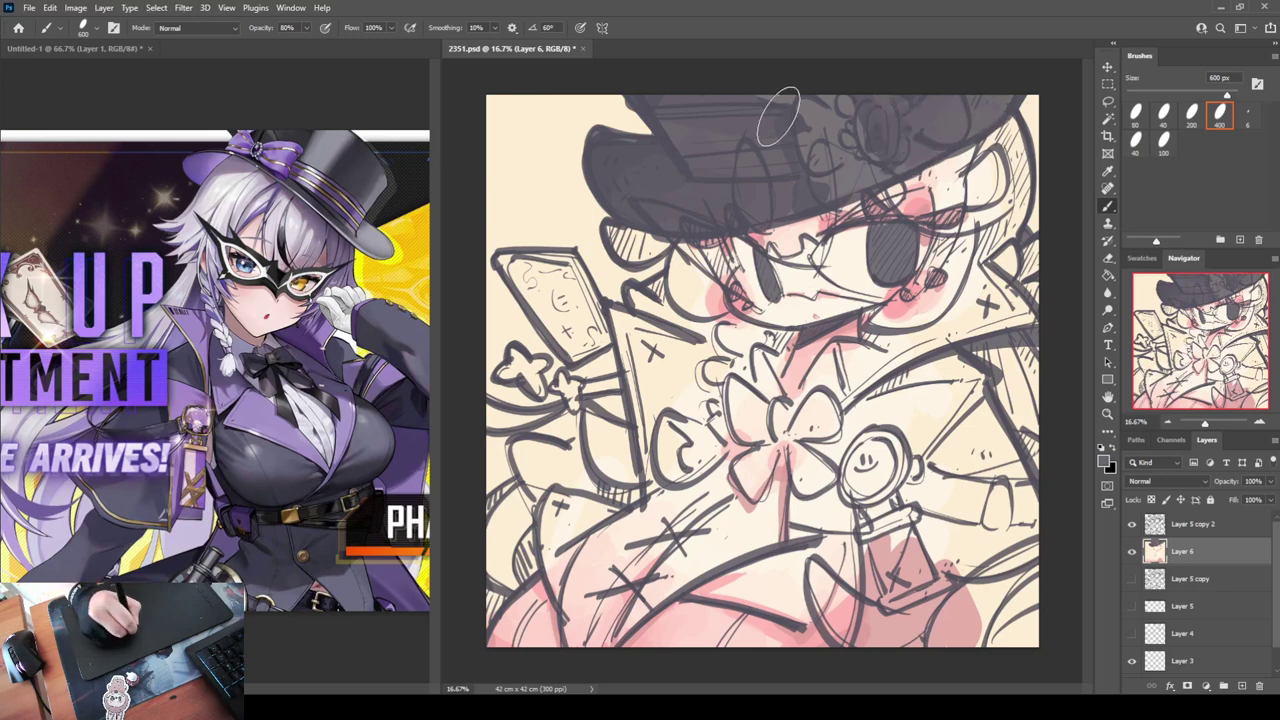
Deepen the hat's band and the brim beside the flower ornament with sampled dark grey strokes
mouse_move(779, 117)
mouse_down()
mouse_move(786, 97)
mouse_move(840, 164)
mouse_up()
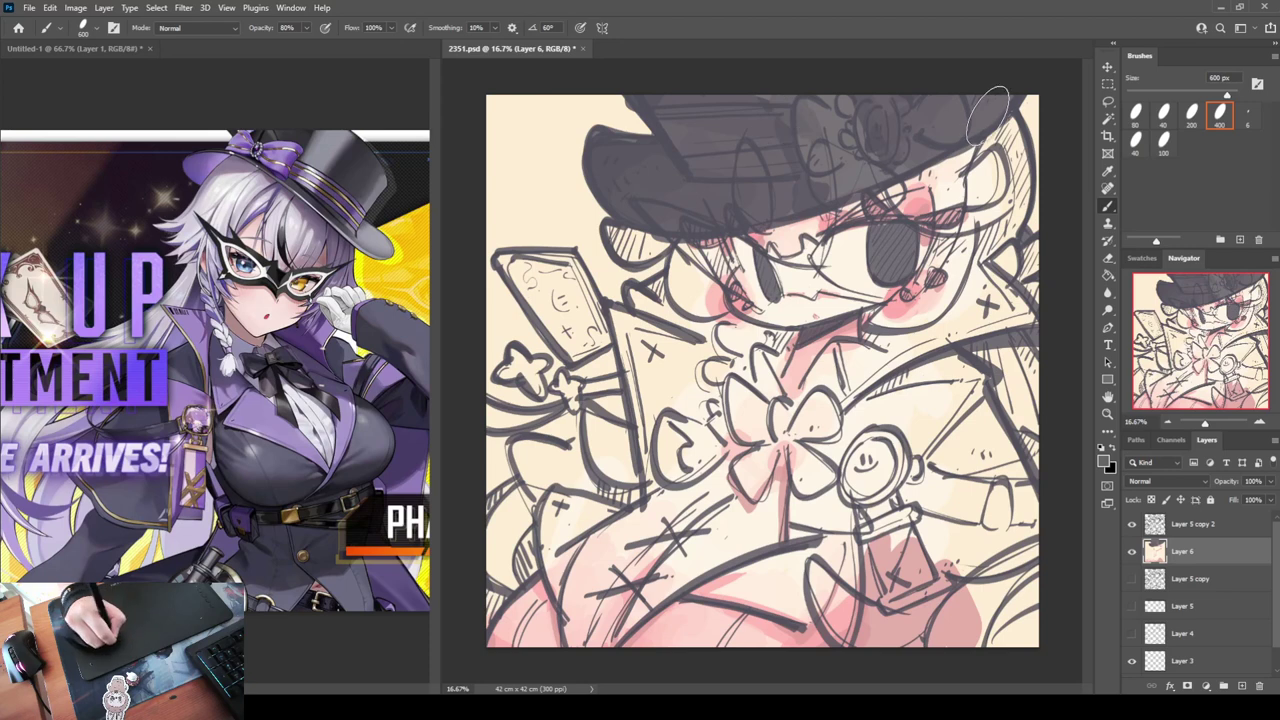
drag(988, 116, 929, 141)
alt+click(905, 156)
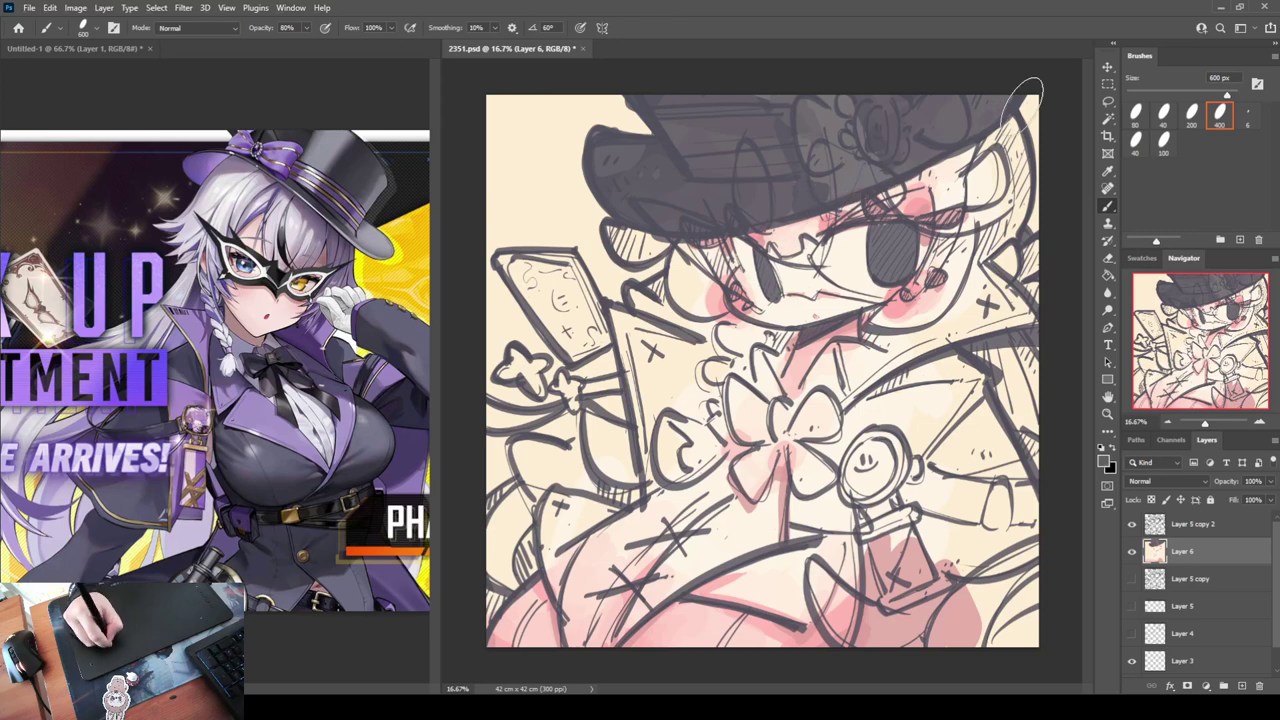
alt+click(870, 457)
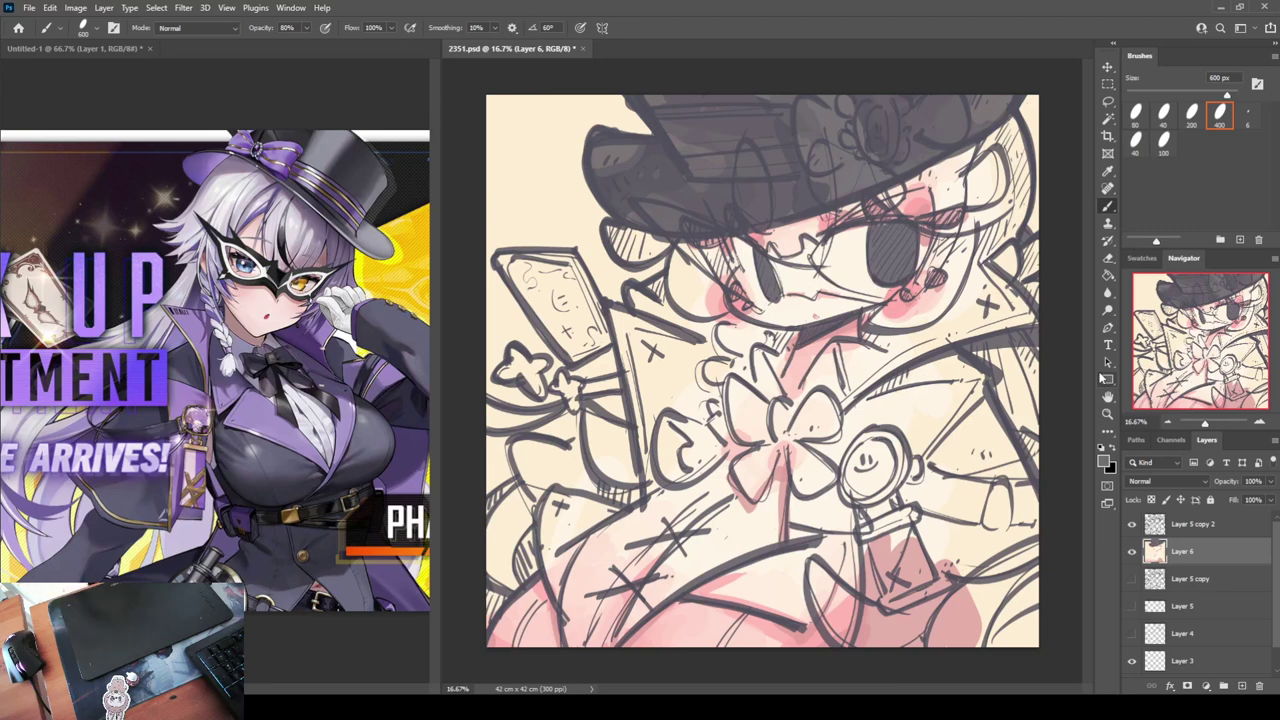
Block in the coat sleeve, the lower body folds and the area around the pendant with dark grey
key(i)
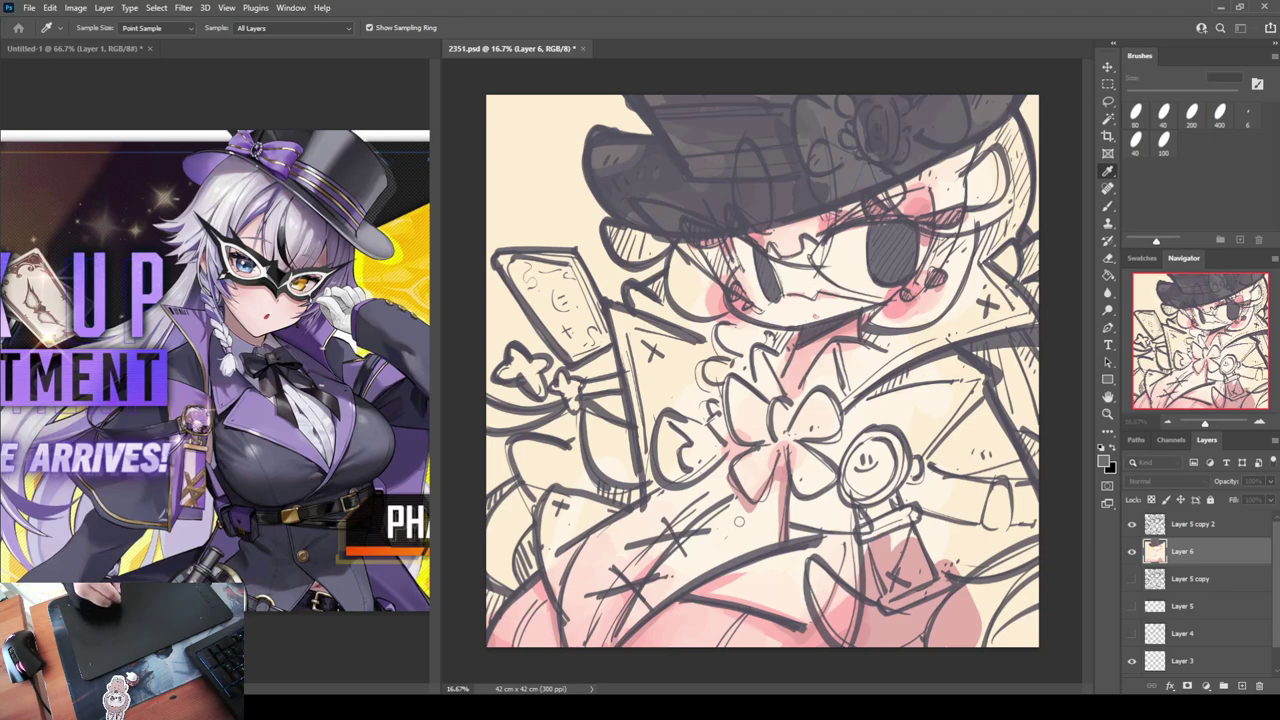
key(b)
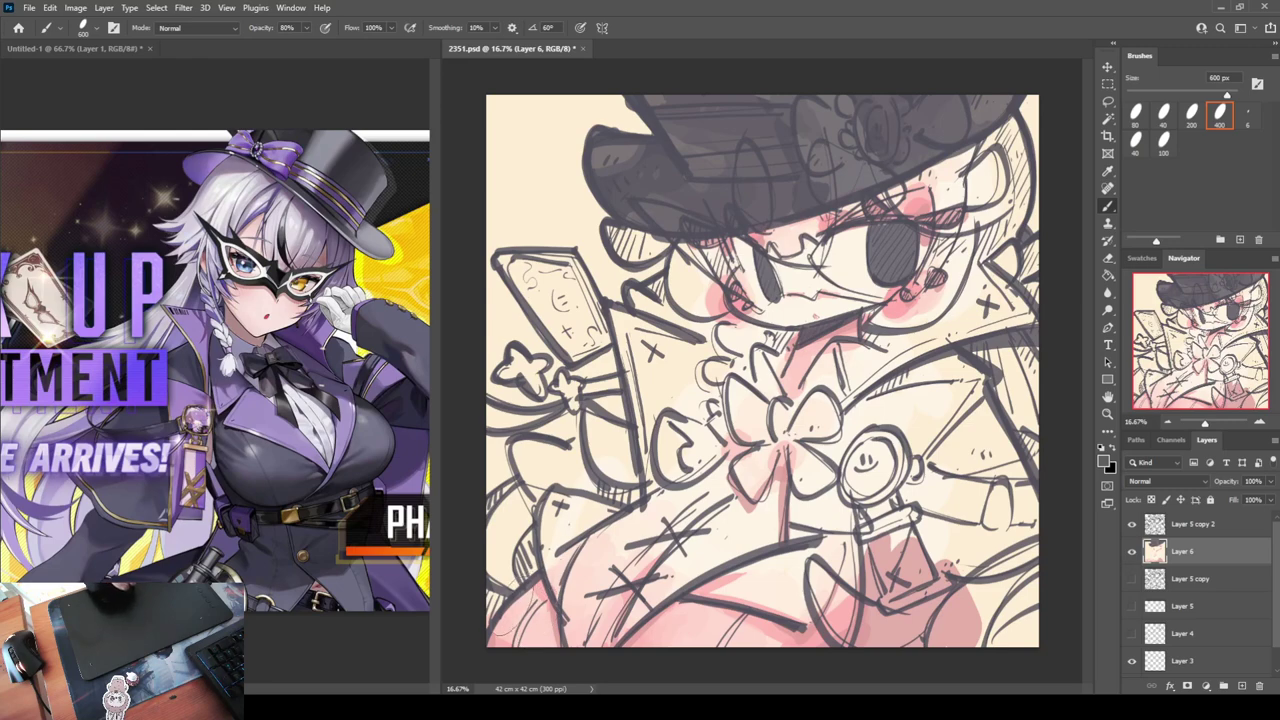
mouse_move(514, 600)
mouse_down()
mouse_move(501, 636)
mouse_move(524, 634)
mouse_move(538, 606)
mouse_up()
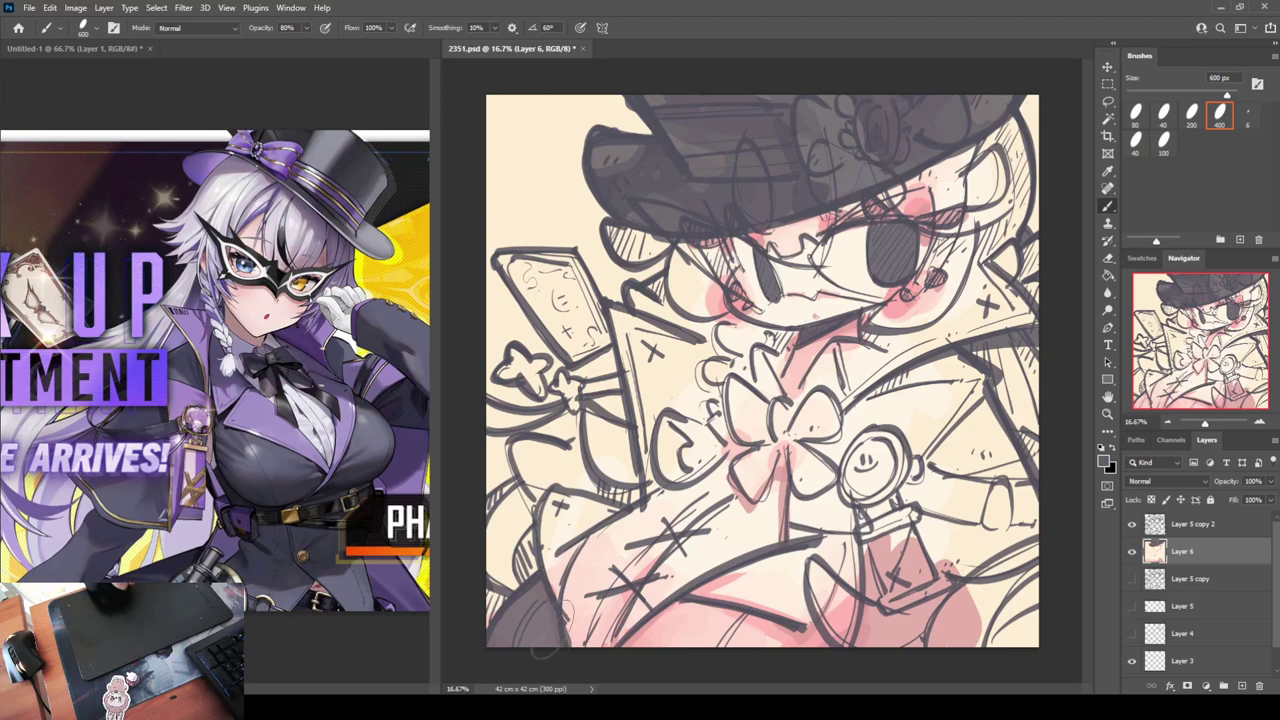
mouse_move(553, 650)
mouse_down()
mouse_move(701, 632)
mouse_move(650, 637)
mouse_move(631, 654)
mouse_move(658, 632)
mouse_move(823, 644)
mouse_move(840, 680)
mouse_up()
mouse_move(865, 620)
mouse_down()
mouse_move(885, 545)
mouse_move(912, 615)
mouse_move(975, 400)
mouse_move(920, 490)
mouse_move(970, 540)
mouse_move(975, 410)
mouse_move(895, 400)
mouse_move(830, 455)
mouse_move(890, 440)
mouse_move(935, 360)
mouse_move(928, 391)
mouse_move(975, 380)
mouse_move(975, 600)
mouse_move(1020, 430)
mouse_move(1035, 580)
mouse_up()
drag(740, 636, 855, 612)
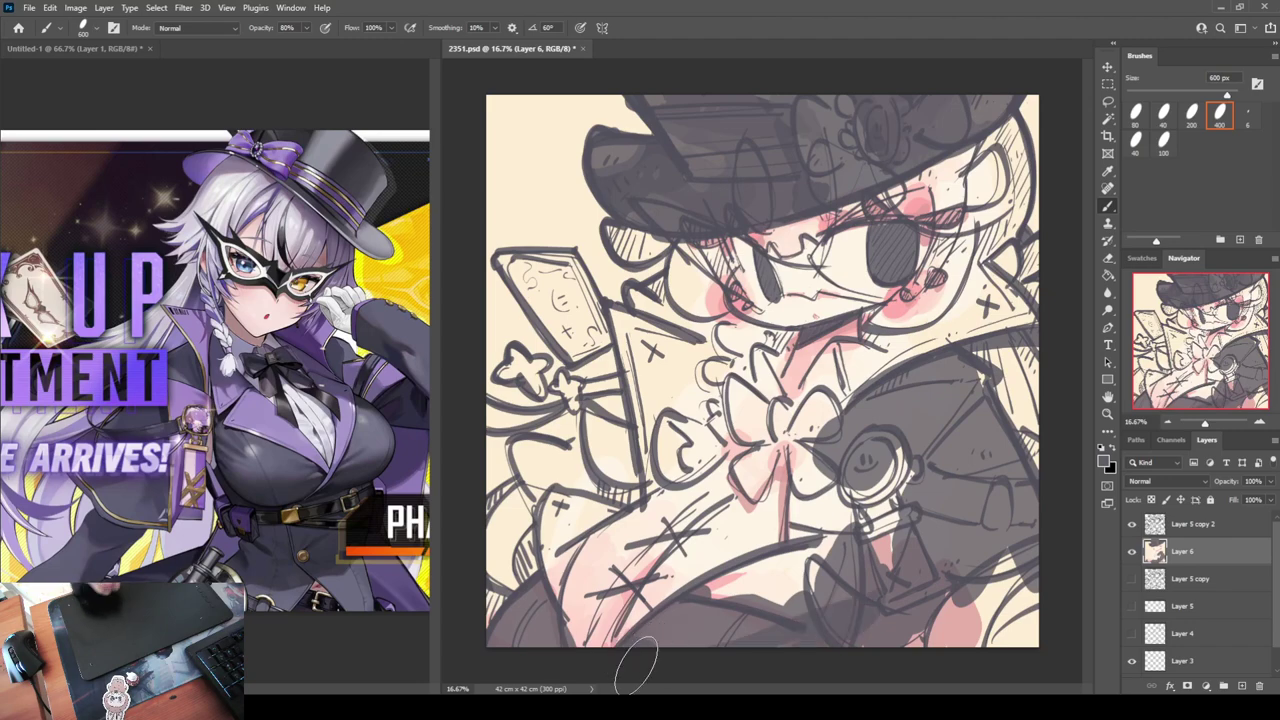
Layer sampled darker greys over the lower-left coat fold and the sleeve to shade them
drag(507, 618, 567, 658)
mouse_move(857, 410)
mouse_down()
mouse_move(868, 441)
mouse_move(911, 420)
mouse_move(963, 435)
mouse_move(995, 507)
mouse_up()
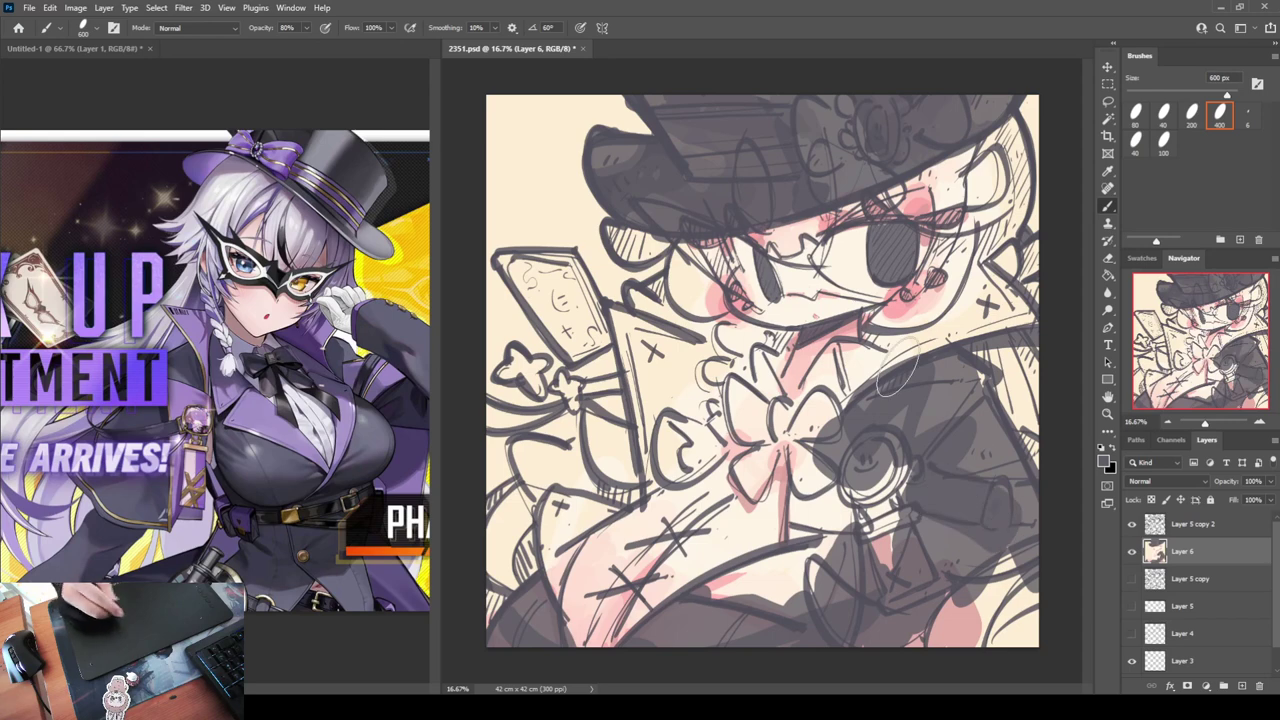
alt+click(990, 430)
mouse_move(978, 421)
mouse_down()
mouse_move(997, 439)
mouse_move(990, 455)
mouse_up()
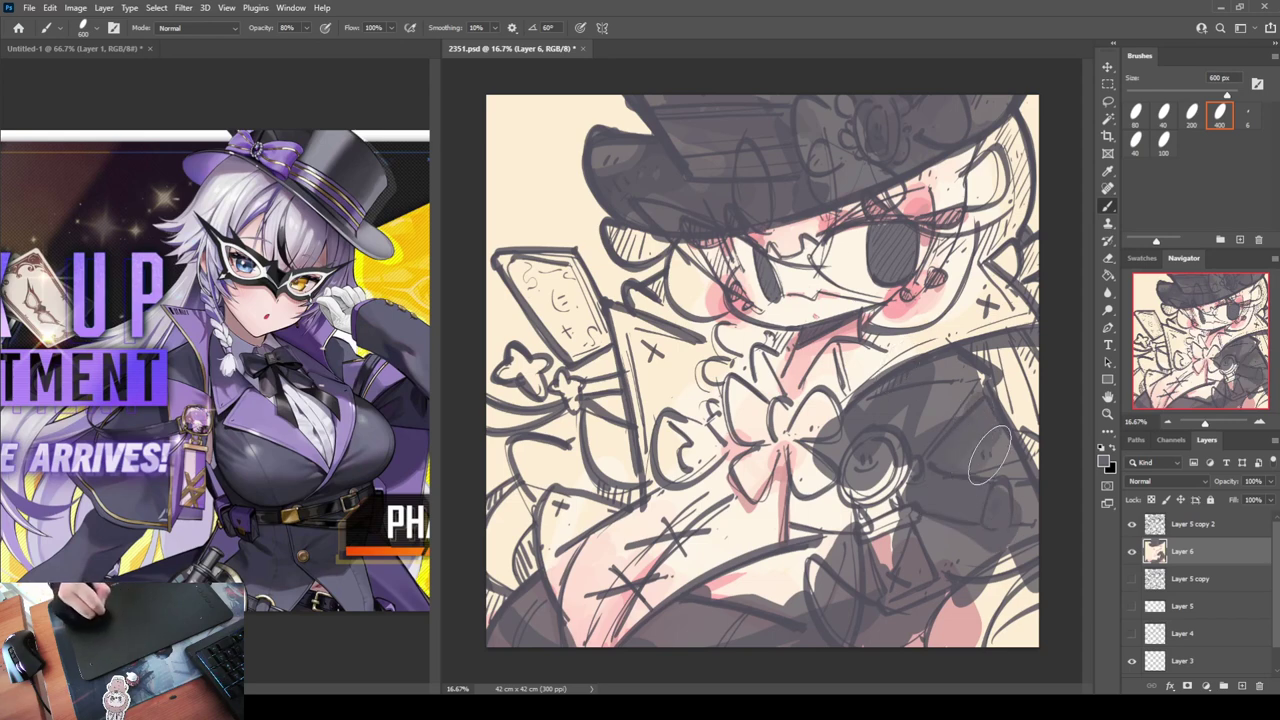
alt+click(985, 450)
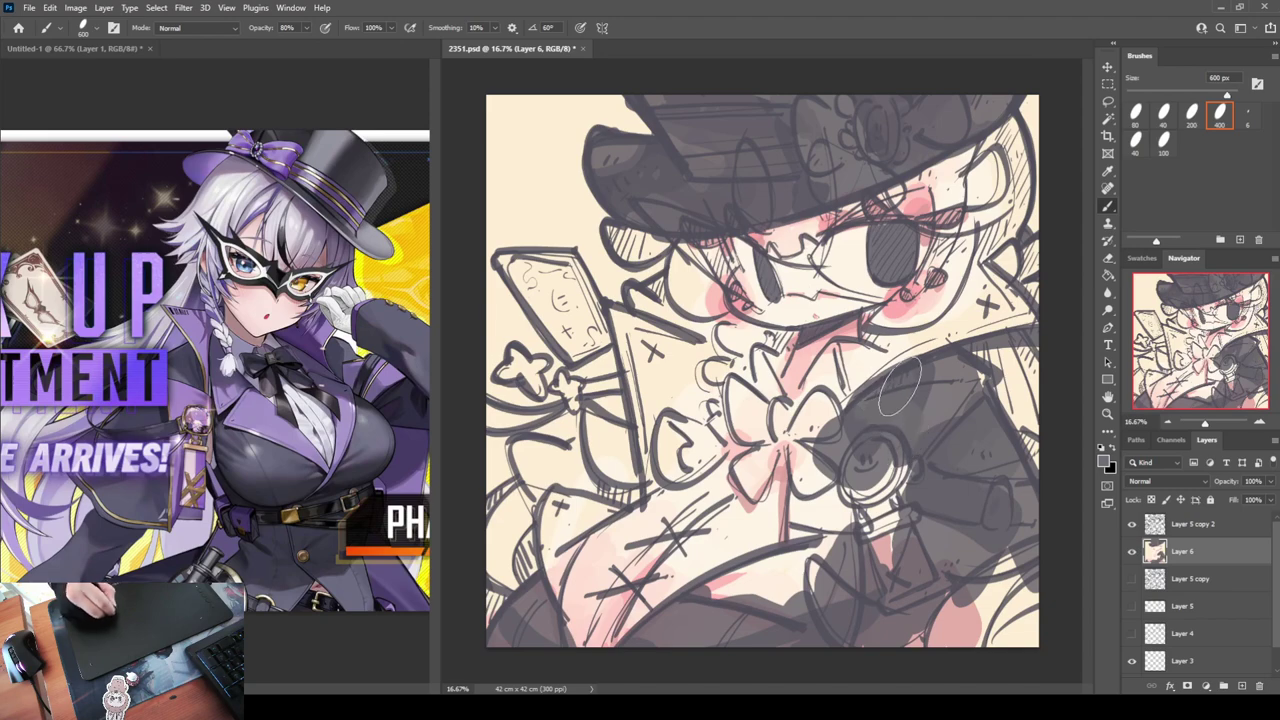
Cover the pendant below the round ornament with dark grey and sample greys from the adjacent curved shape
mouse_move(902, 528)
mouse_down()
mouse_move(884, 562)
mouse_move(882, 525)
mouse_up()
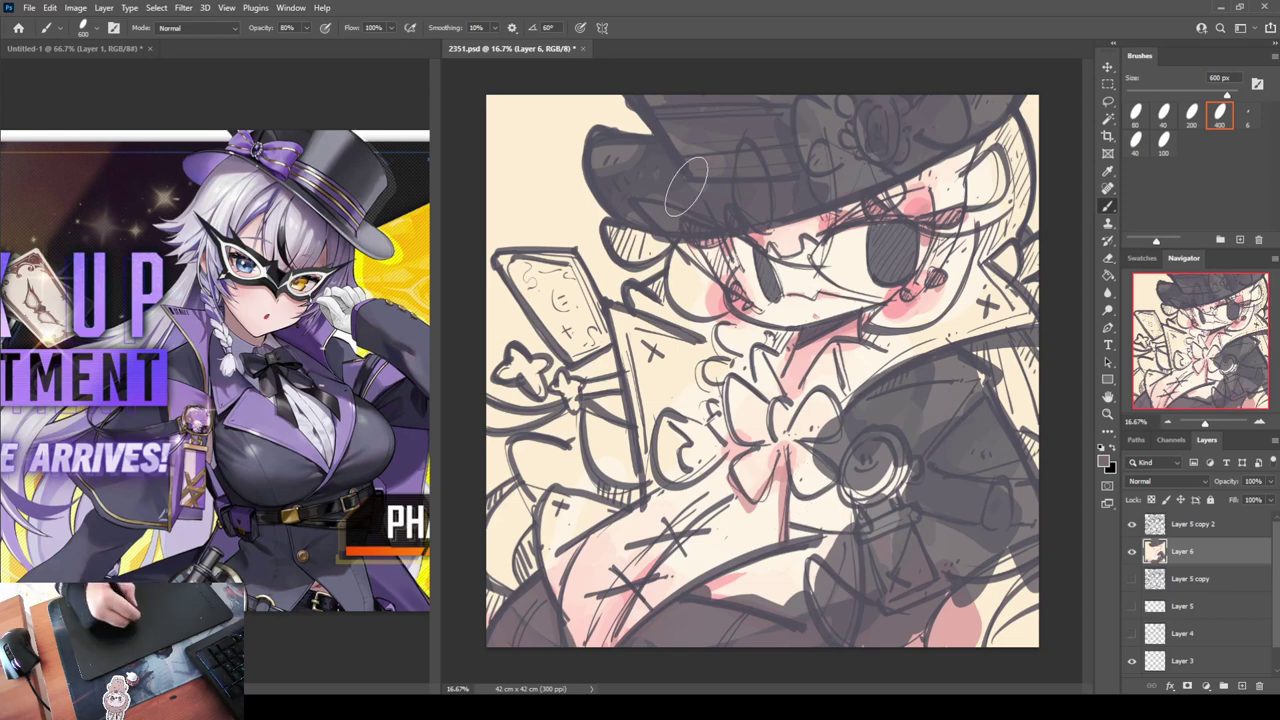
alt+click(826, 624)
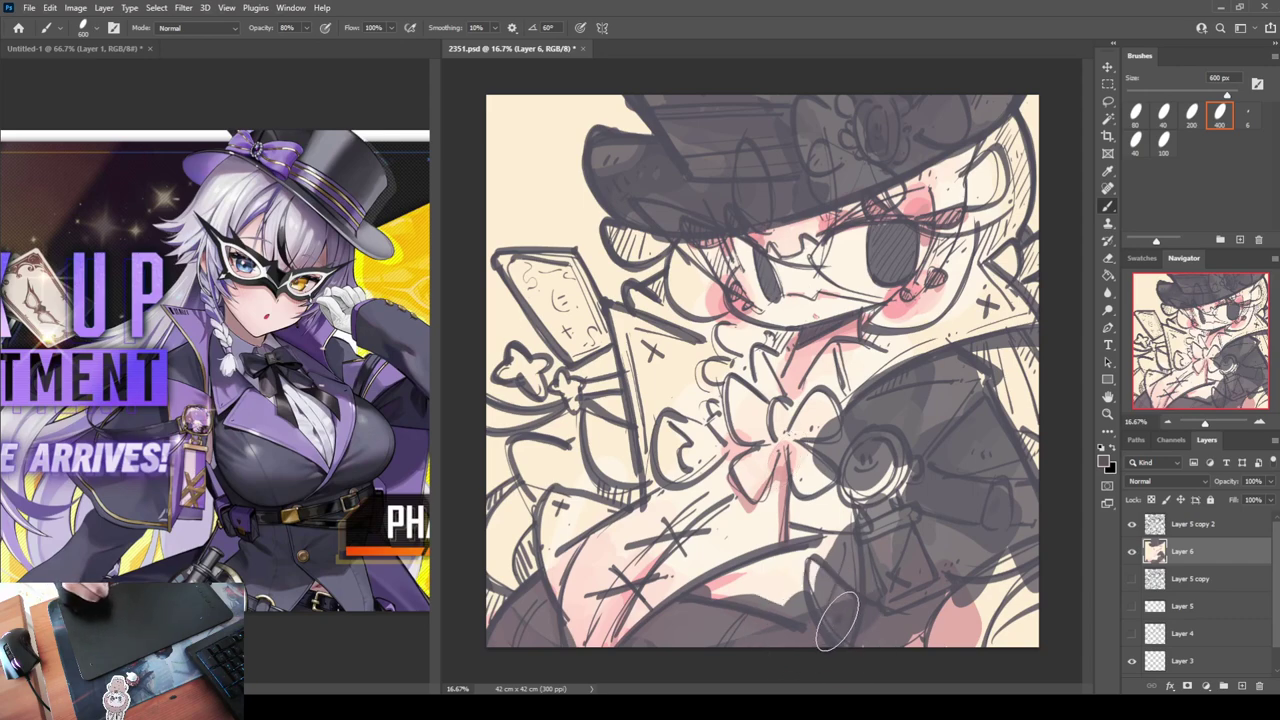
alt+click(820, 623)
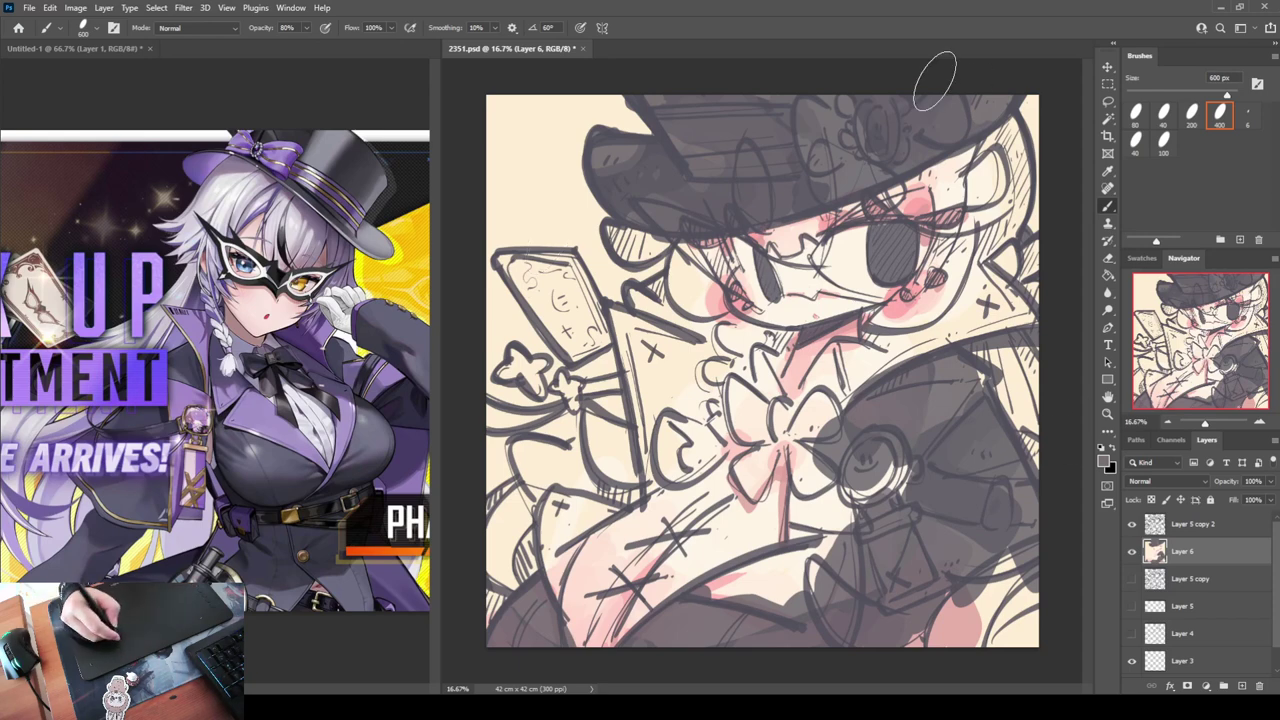
Sample dark greys from the hat brim and the lower-left coat fold as the brush color
key(i)
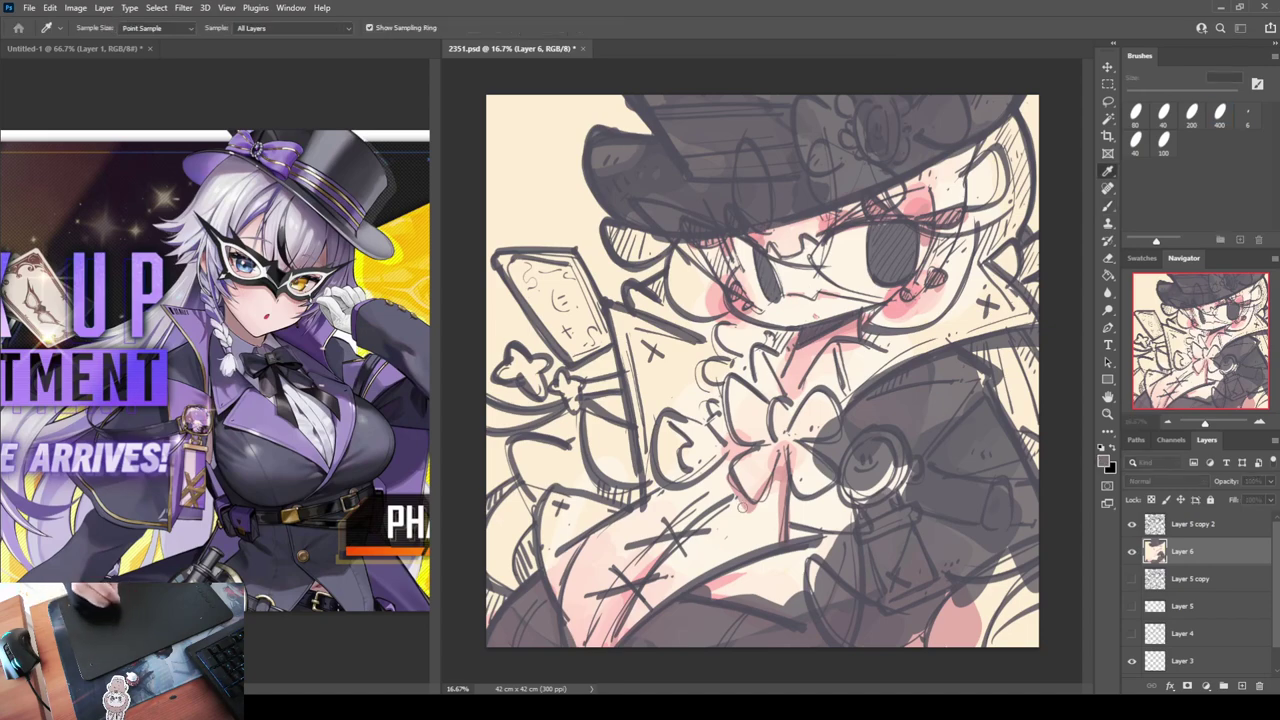
click(1015, 450)
key(b)
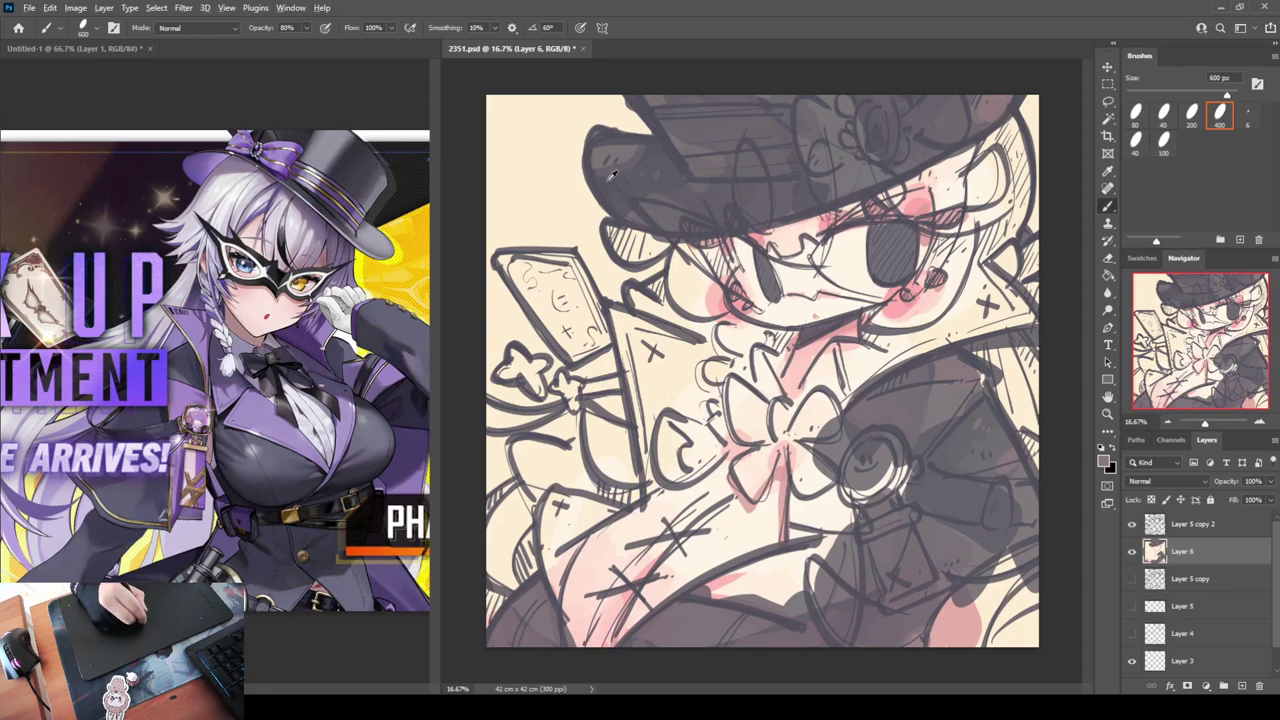
alt+click(604, 180)
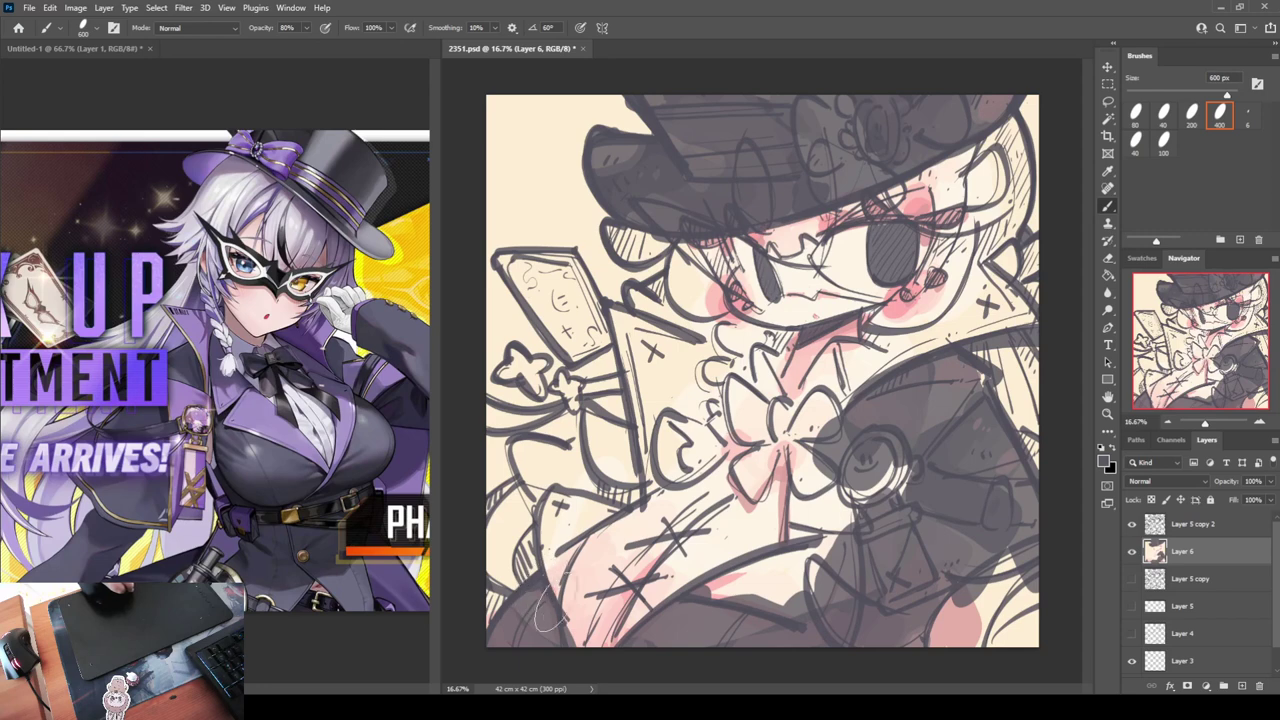
alt+click(563, 639)
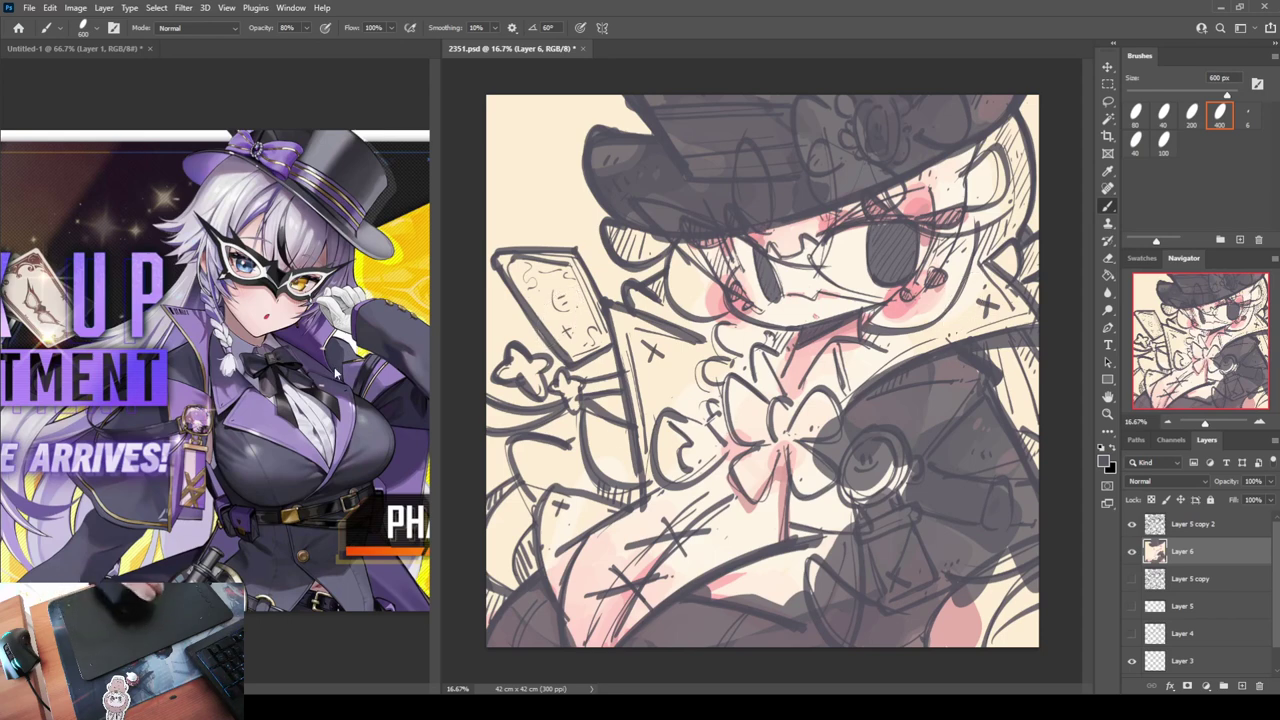
Block in the large collar lapel, the small lower-left lapel and the lapel below the bow with purple
mouse_move(640, 345)
mouse_down()
mouse_move(670, 395)
mouse_move(648, 400)
mouse_move(645, 440)
mouse_move(660, 370)
mouse_move(705, 375)
mouse_move(700, 385)
mouse_move(715, 368)
mouse_move(655, 478)
mouse_move(745, 400)
mouse_up()
mouse_move(570, 500)
mouse_down()
mouse_move(560, 540)
mouse_move(565, 480)
mouse_move(545, 525)
mouse_move(555, 585)
mouse_move(562, 535)
mouse_move(587, 511)
mouse_up()
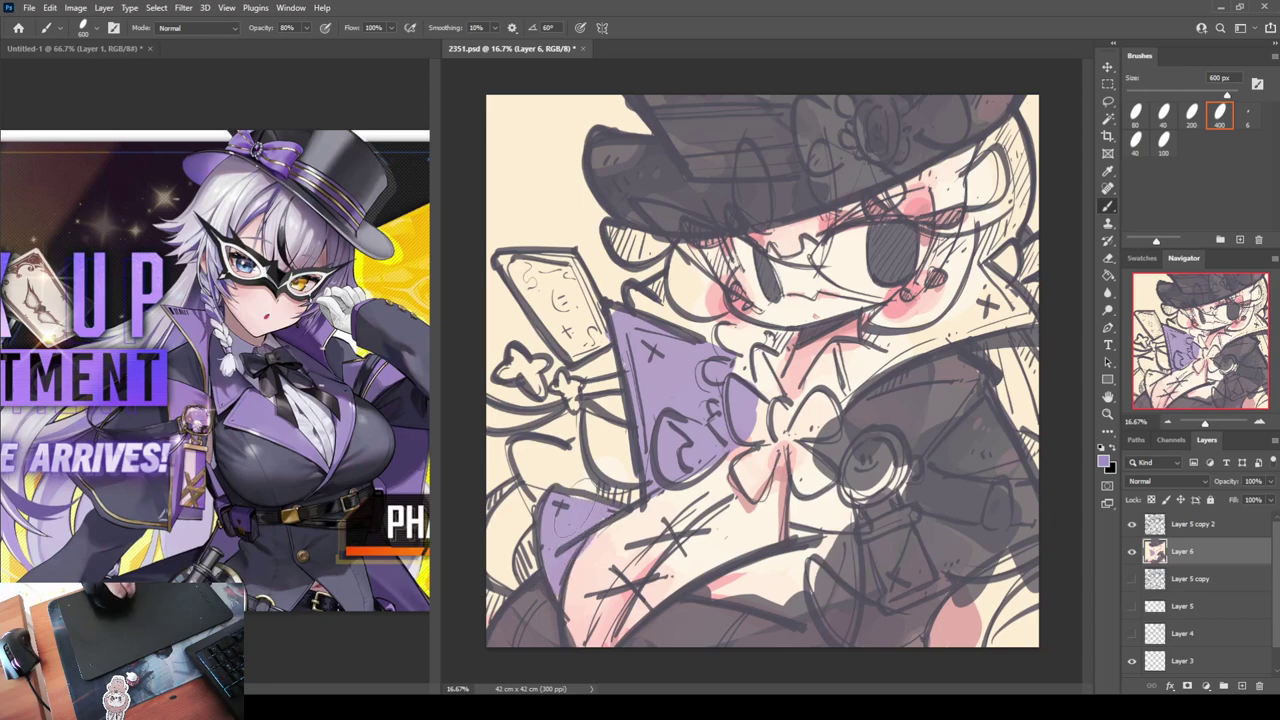
mouse_move(835, 540)
mouse_down()
mouse_move(708, 592)
mouse_move(772, 594)
mouse_move(830, 564)
mouse_move(815, 605)
mouse_up()
Undo the trial stroke beside the bow and paint the vest area beneath it with a sampled muted purple
alt+click(686, 613)
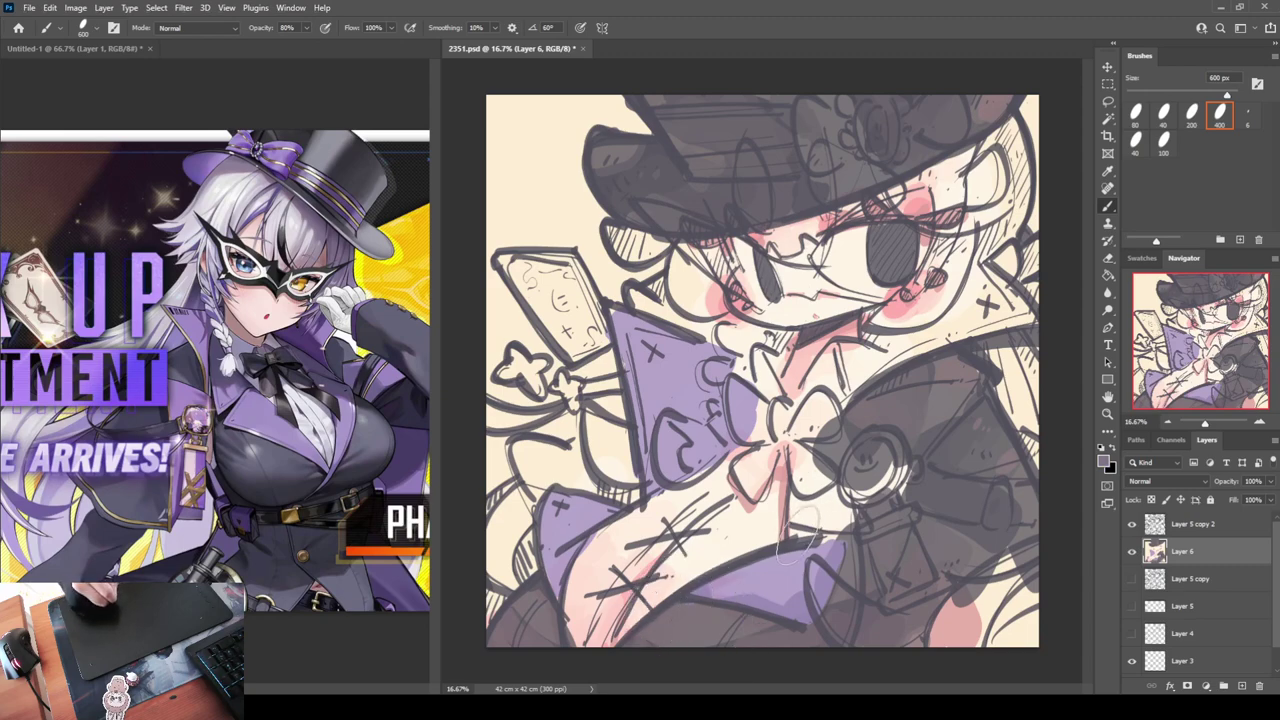
mouse_move(800, 533)
mouse_down()
mouse_move(794, 501)
mouse_move(810, 528)
mouse_up()
key(ctrl+z)
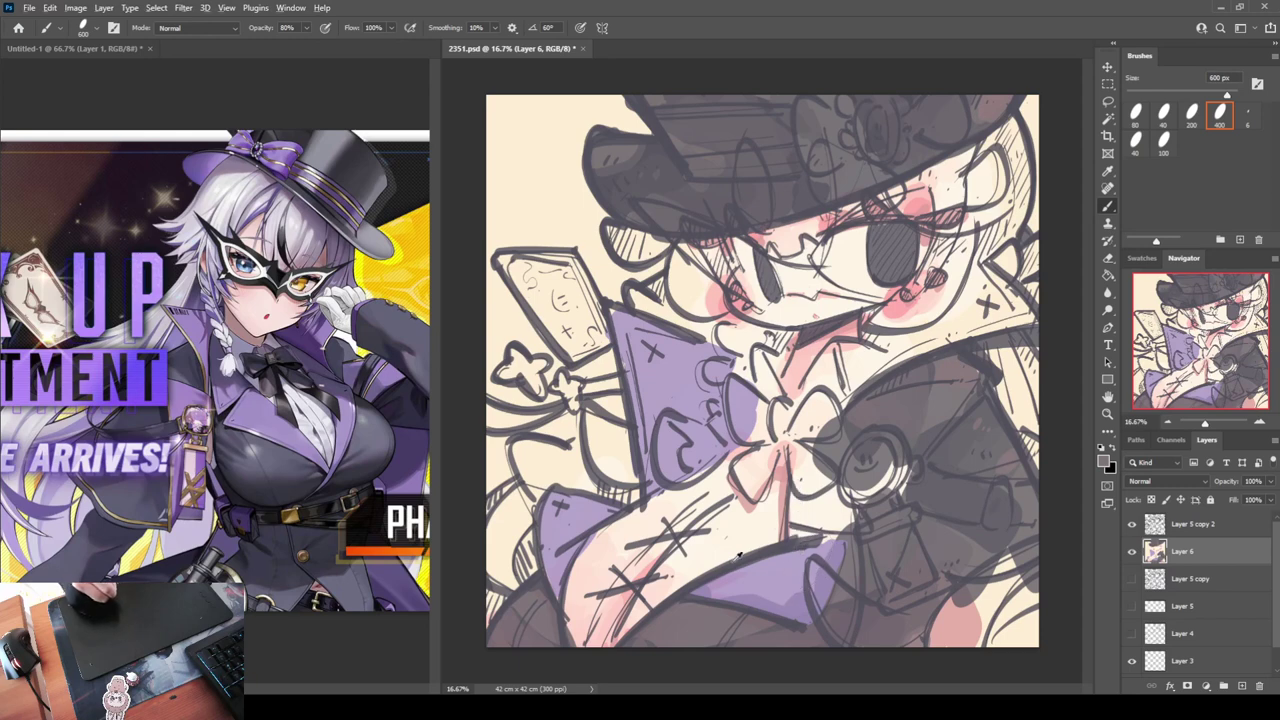
alt+click(624, 328)
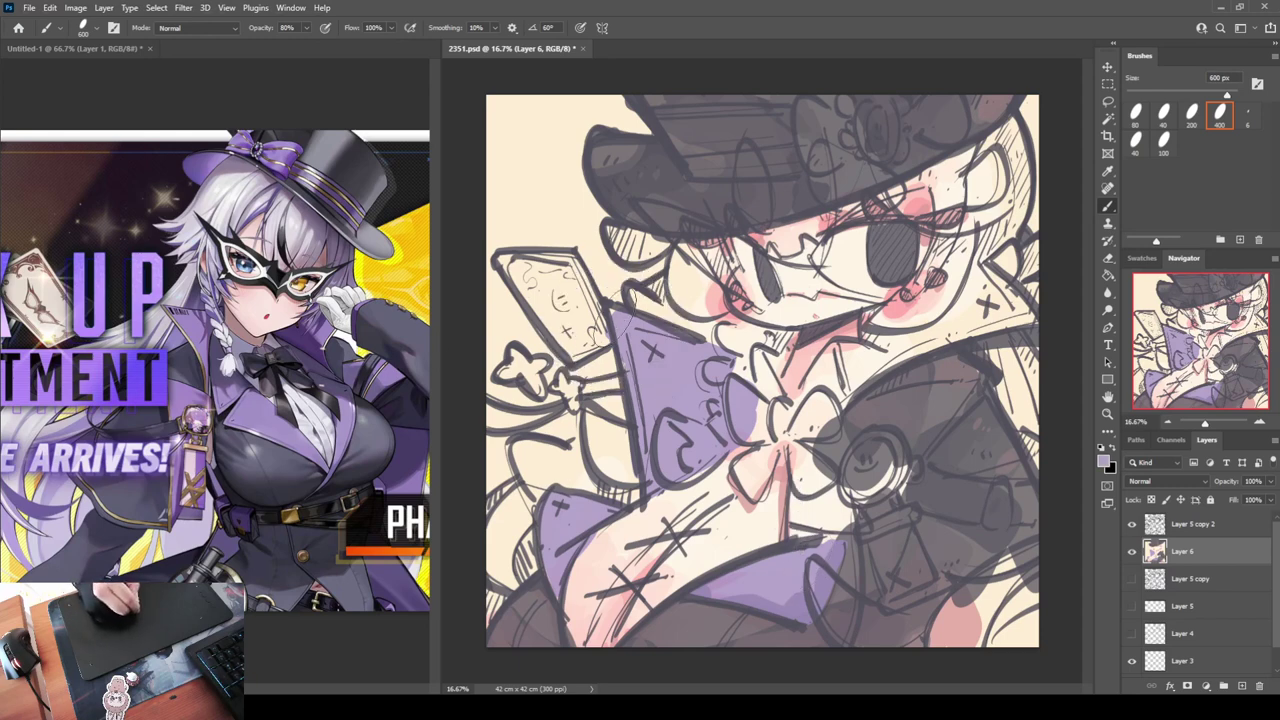
mouse_move(818, 515)
mouse_down()
mouse_move(804, 528)
mouse_move(836, 520)
mouse_move(825, 480)
mouse_move(795, 455)
mouse_move(795, 500)
mouse_up()
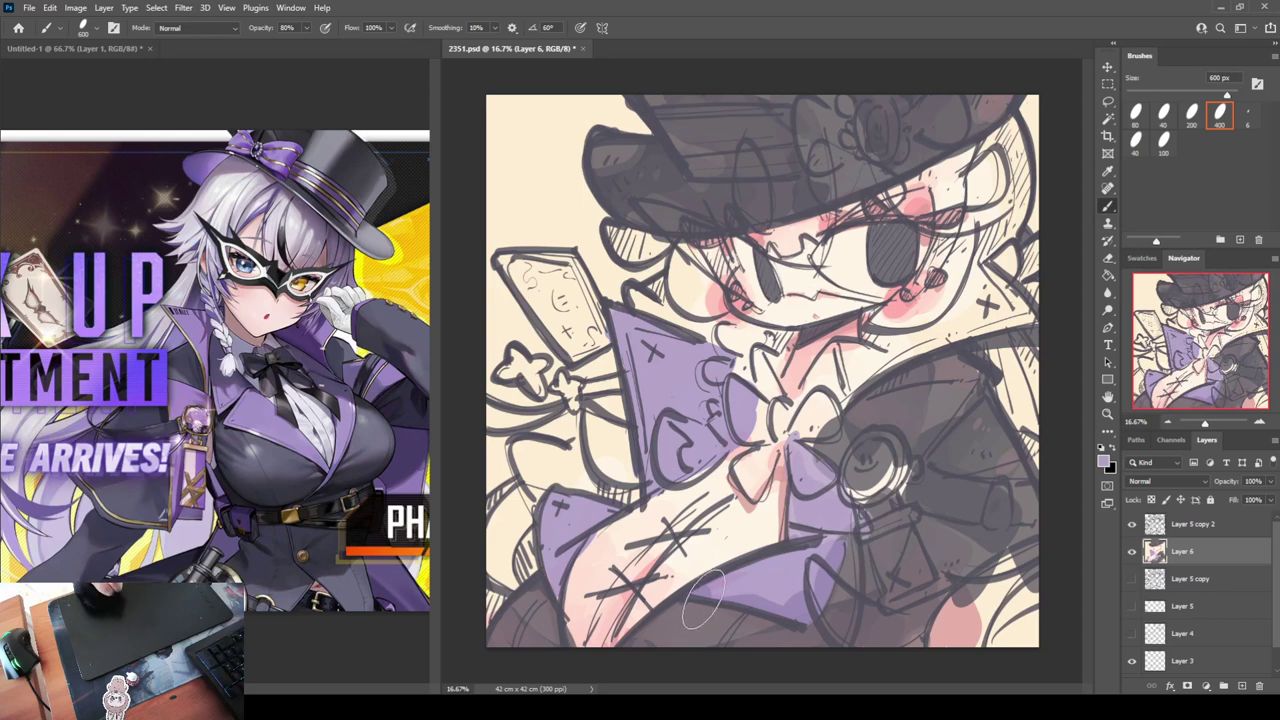
Even out the lapel below the bow with sampled purples and fill the collar lapel beside the chin with purple
alt+click(743, 595)
alt+click(720, 595)
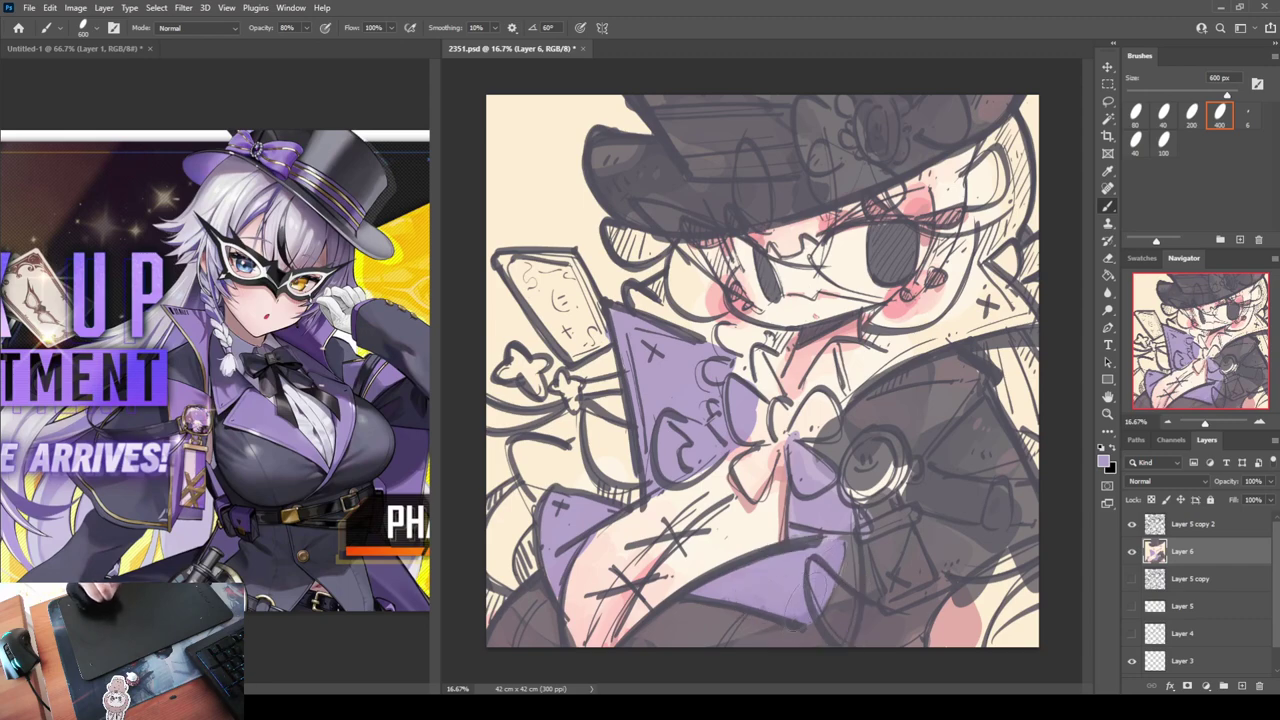
alt+click(825, 503)
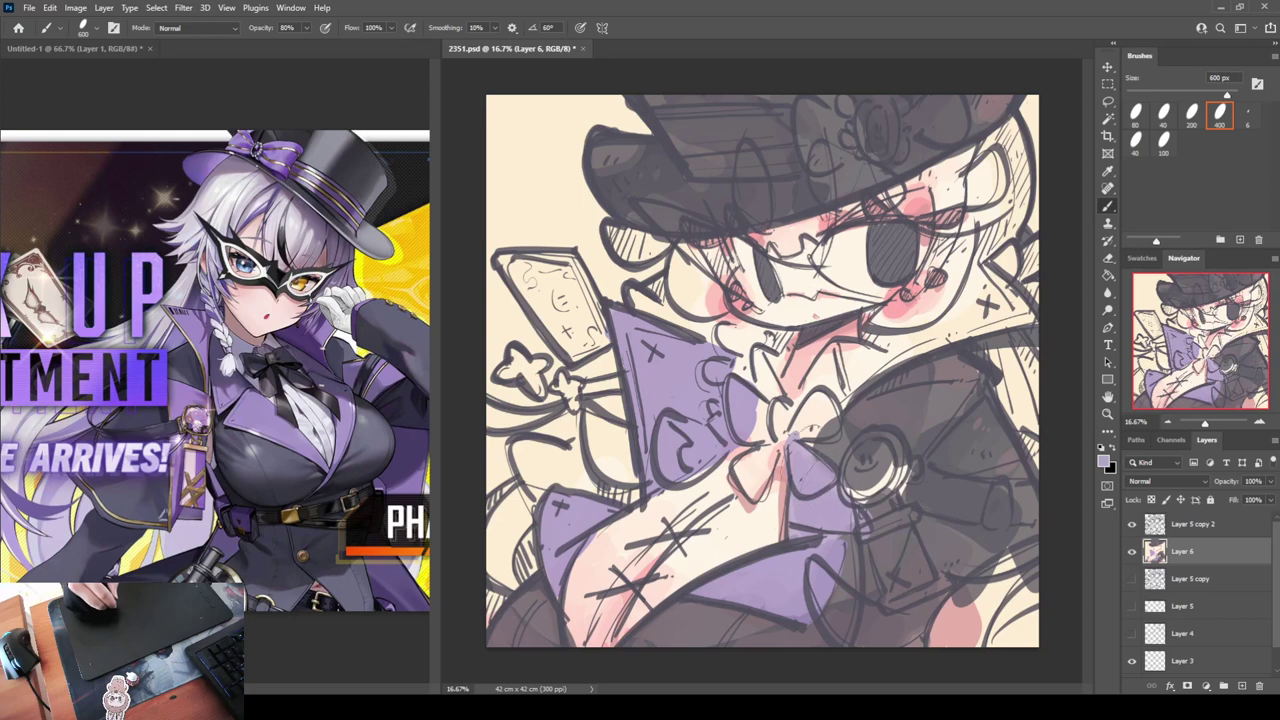
mouse_move(822, 368)
mouse_down()
mouse_move(820, 382)
mouse_move(860, 378)
mouse_move(896, 336)
mouse_move(882, 366)
mouse_move(967, 312)
mouse_move(975, 284)
mouse_move(1010, 300)
mouse_move(990, 325)
mouse_move(1020, 285)
mouse_up()
key(ctrl+z)
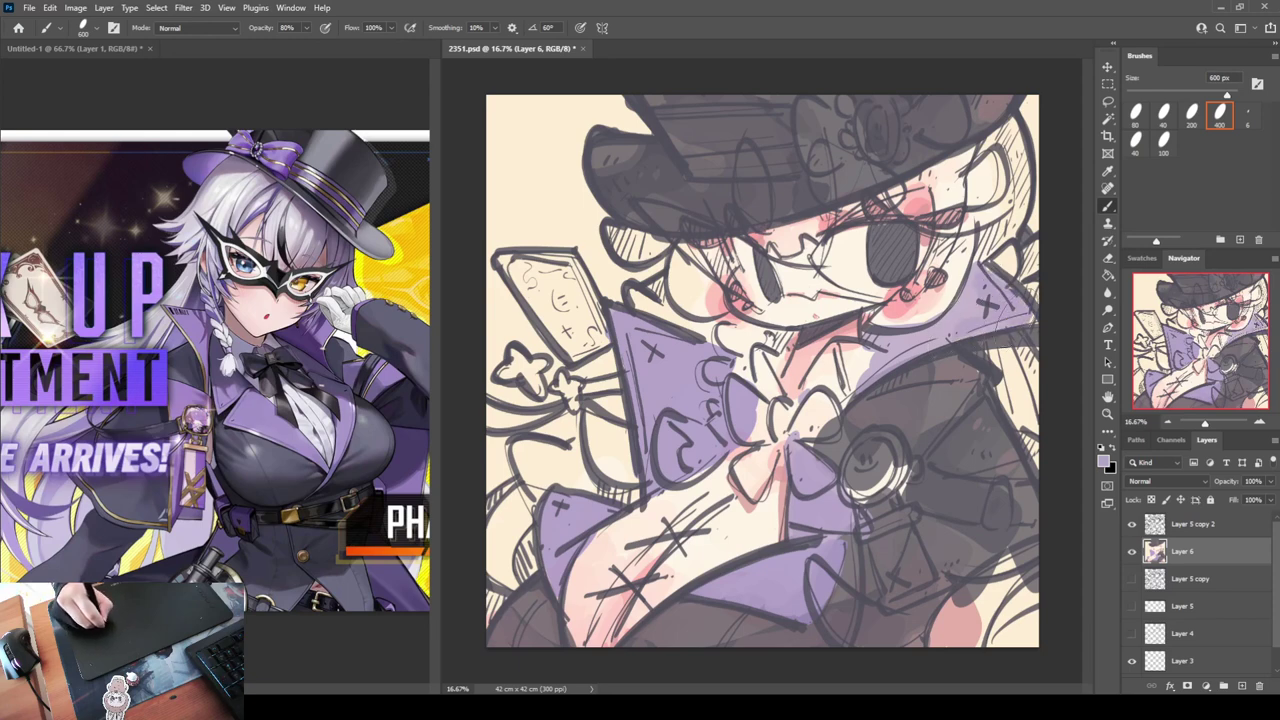
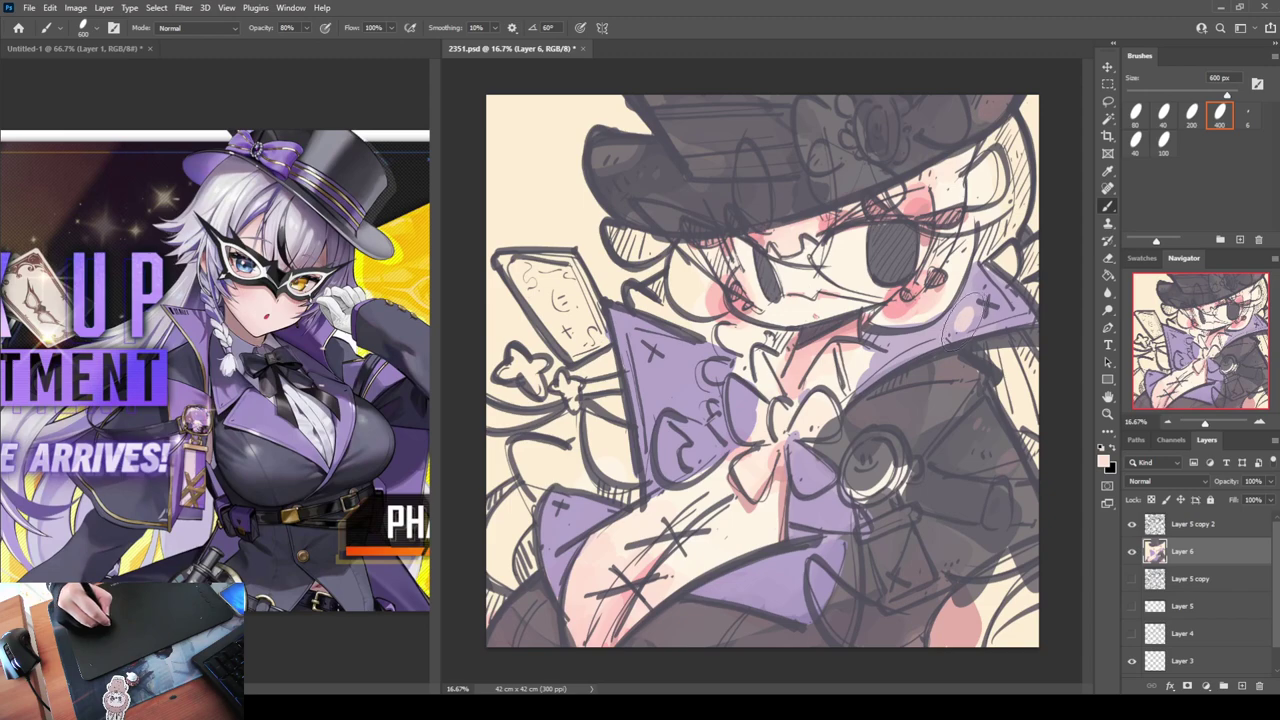
Add brighter violet strokes over the collar lapels, the small lower-left lapel and the lapel below the bow
key(i)
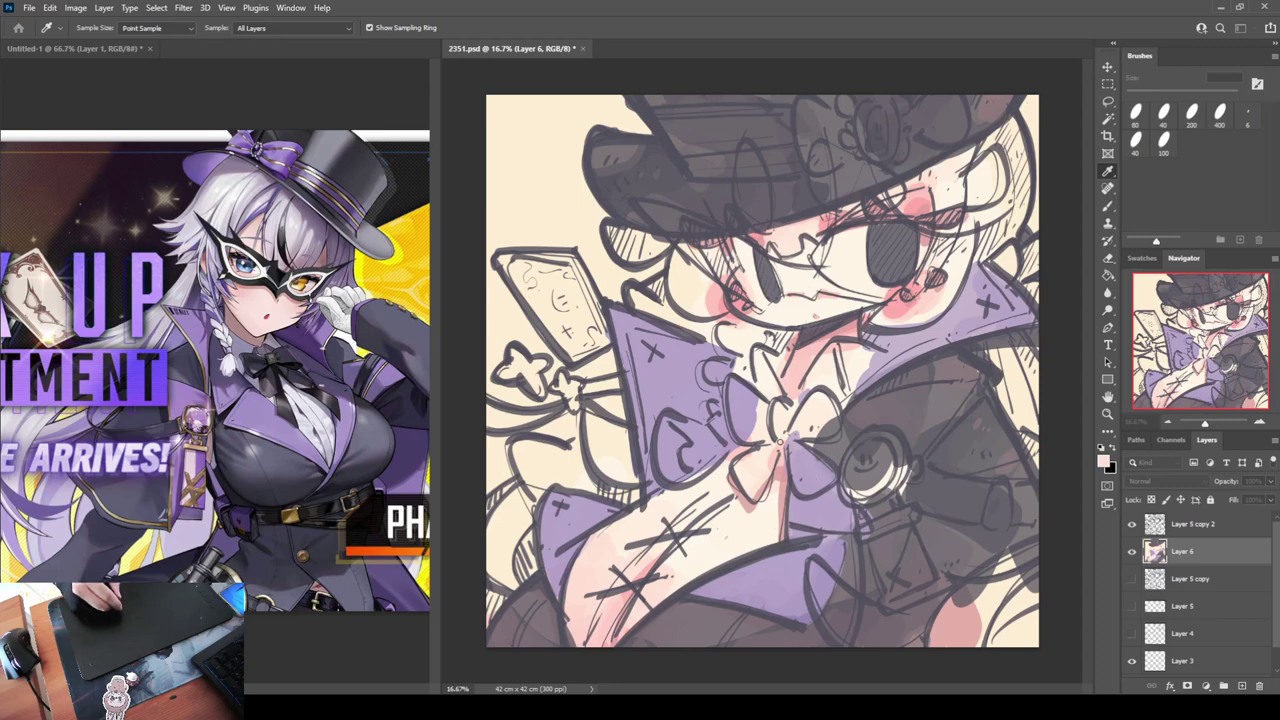
click(780, 440)
key(b)
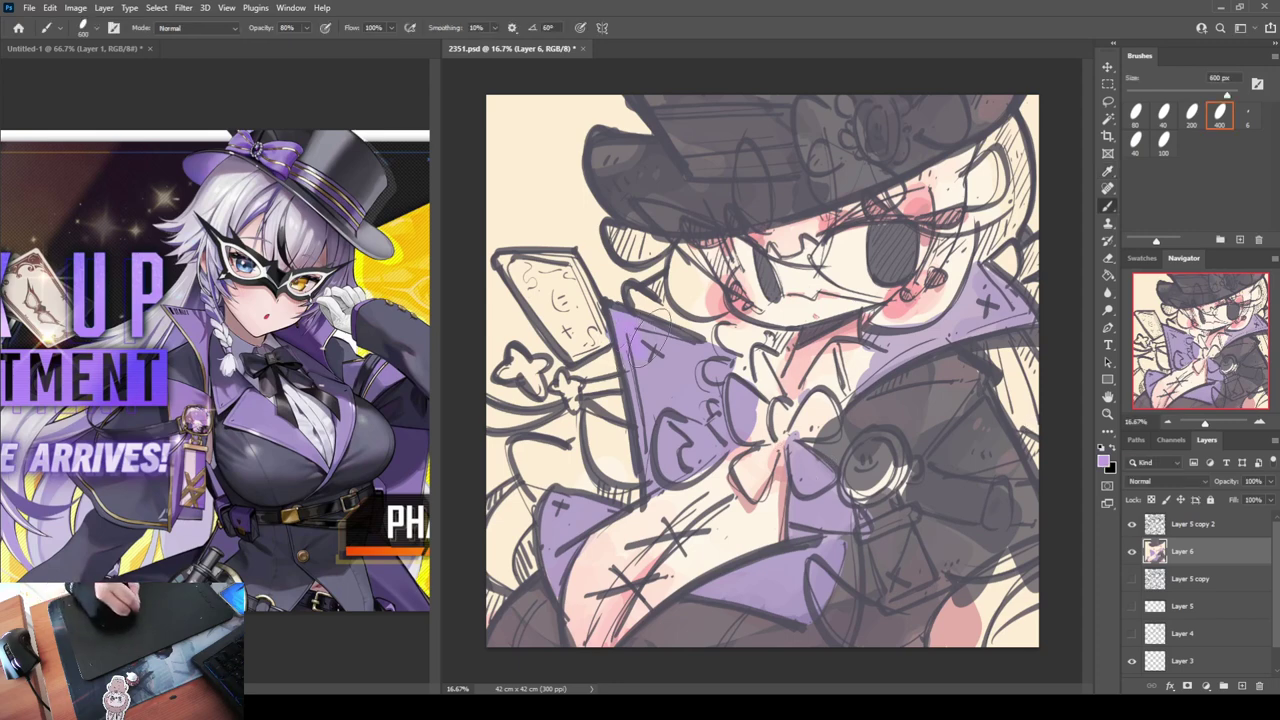
drag(650, 338, 654, 372)
drag(566, 498, 556, 503)
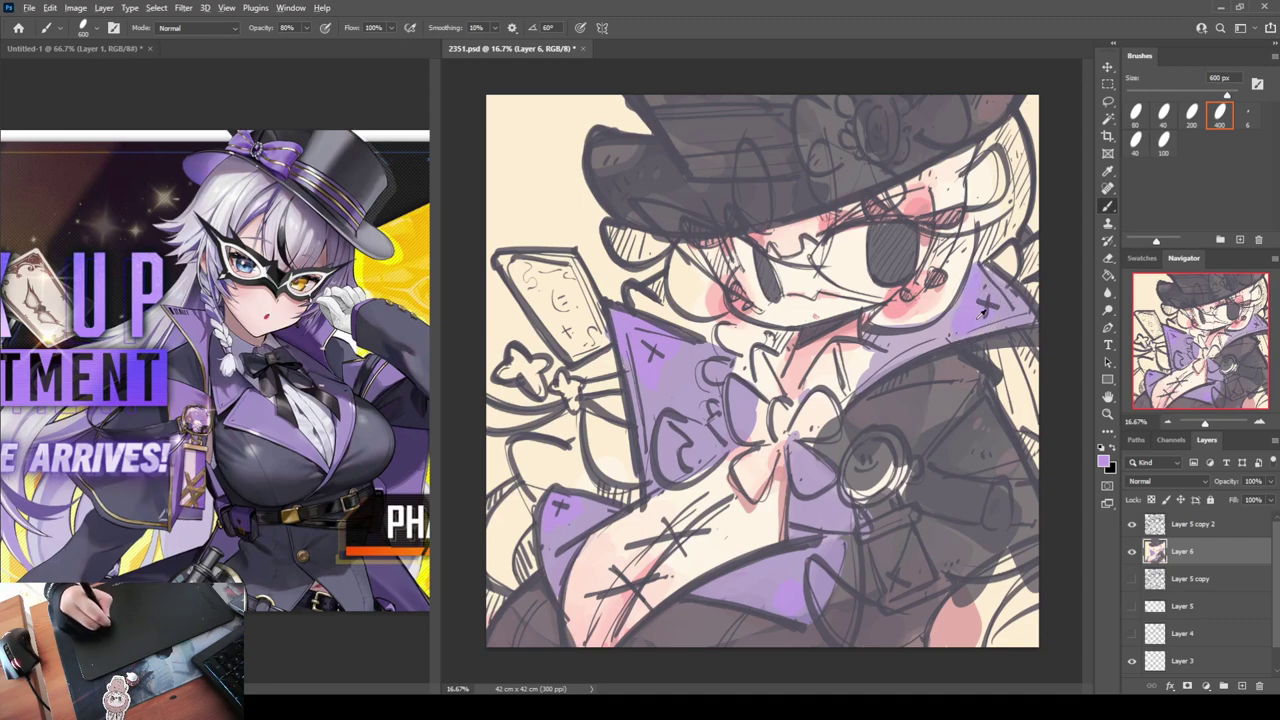
drag(978, 292, 897, 350)
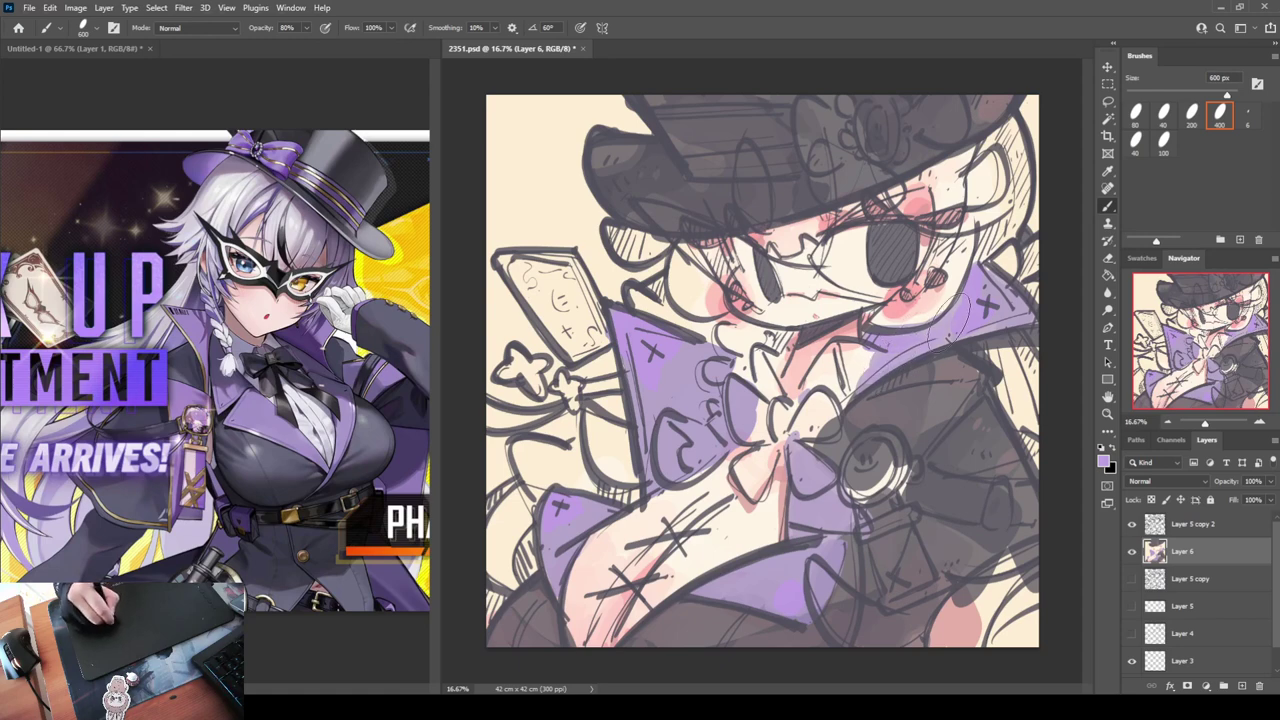
alt+click(669, 345)
drag(675, 368, 671, 386)
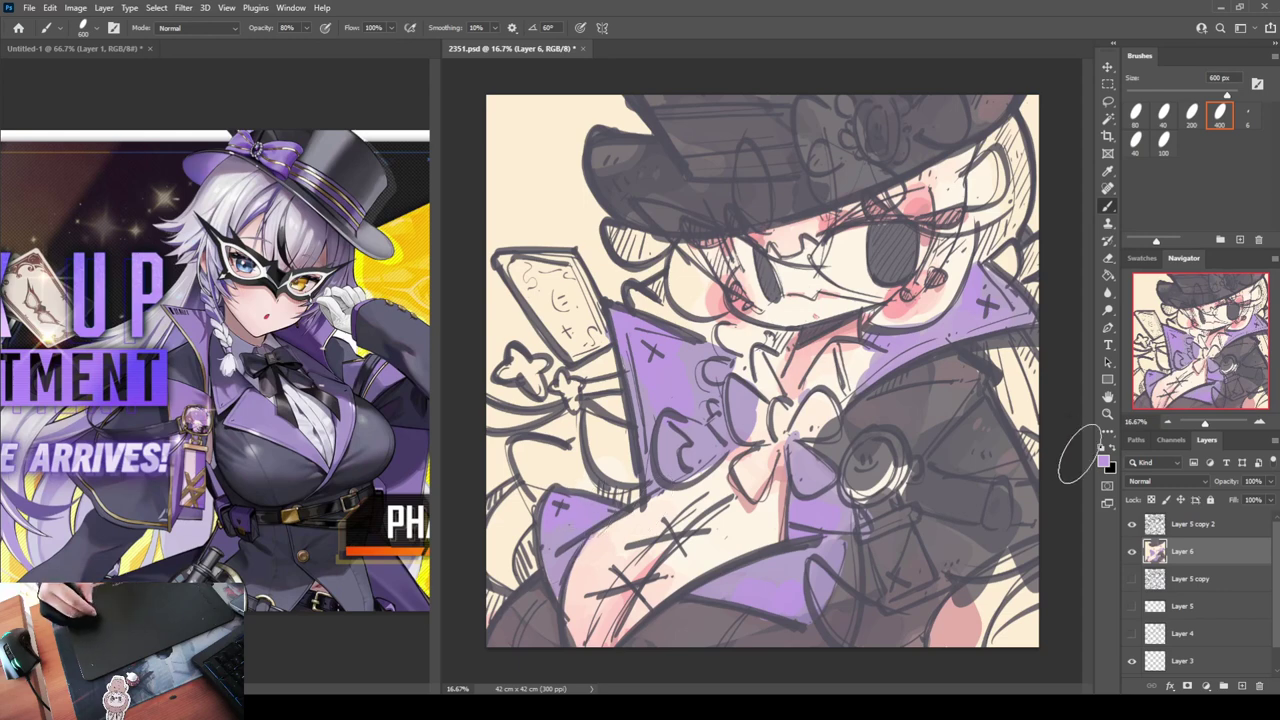
Tint the lower part of the large collar lapel and the lapel below the bow with magenta-purple
key(i)
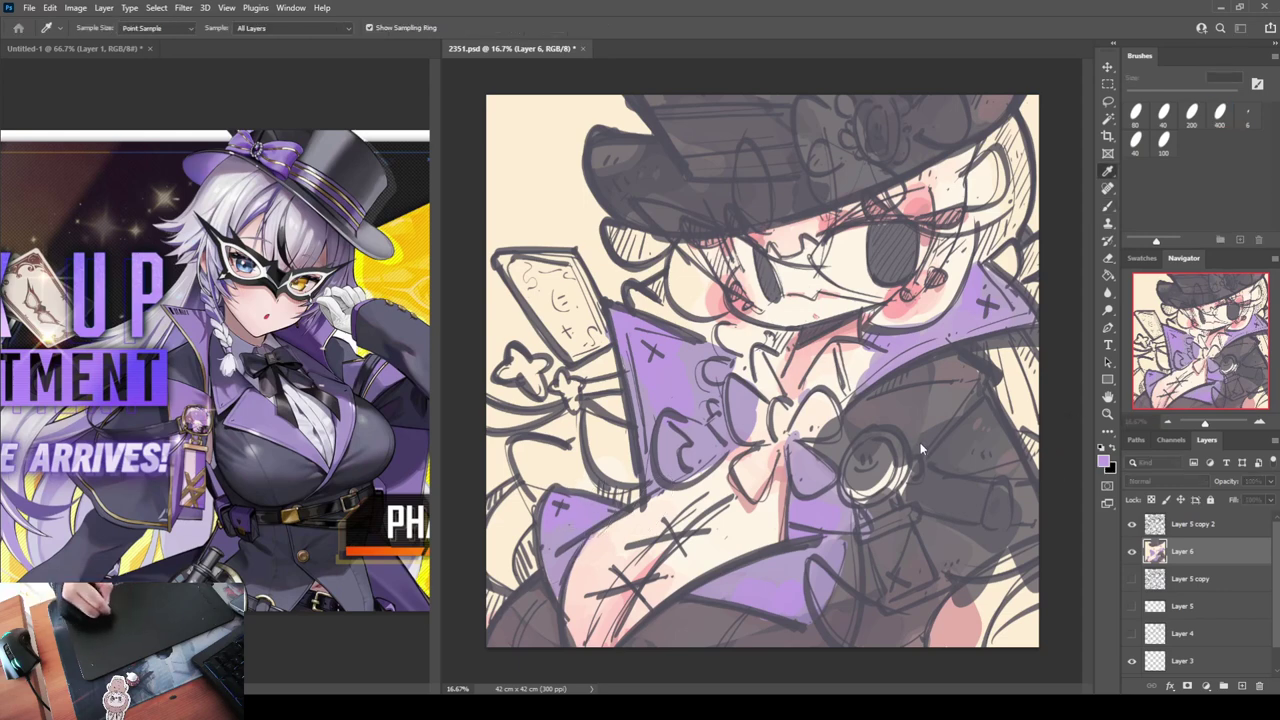
key(b)
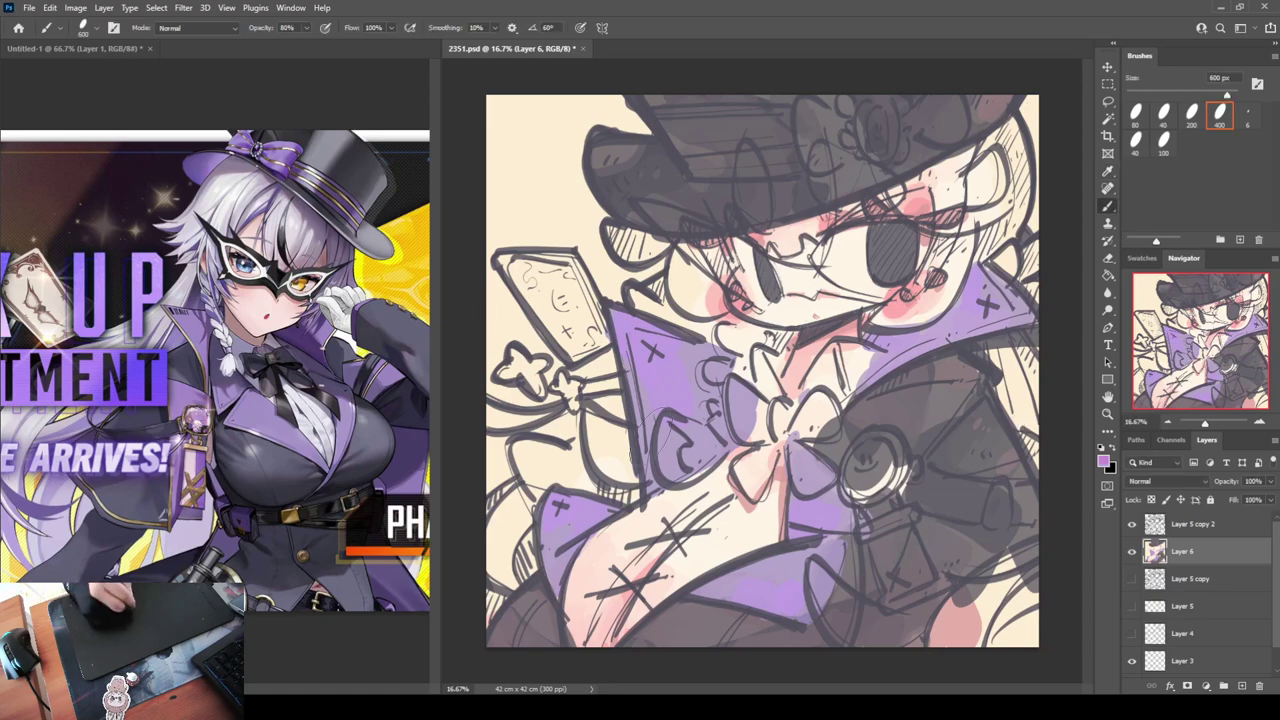
drag(656, 480, 692, 437)
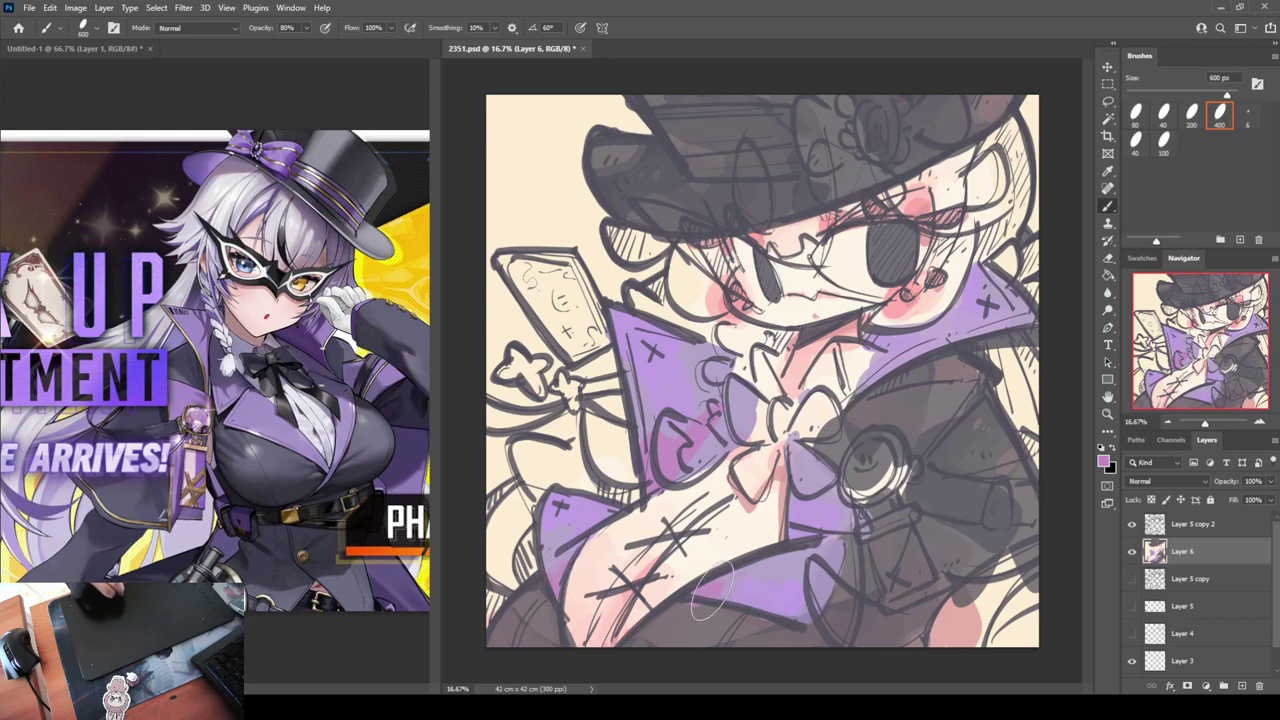
drag(700, 581, 737, 588)
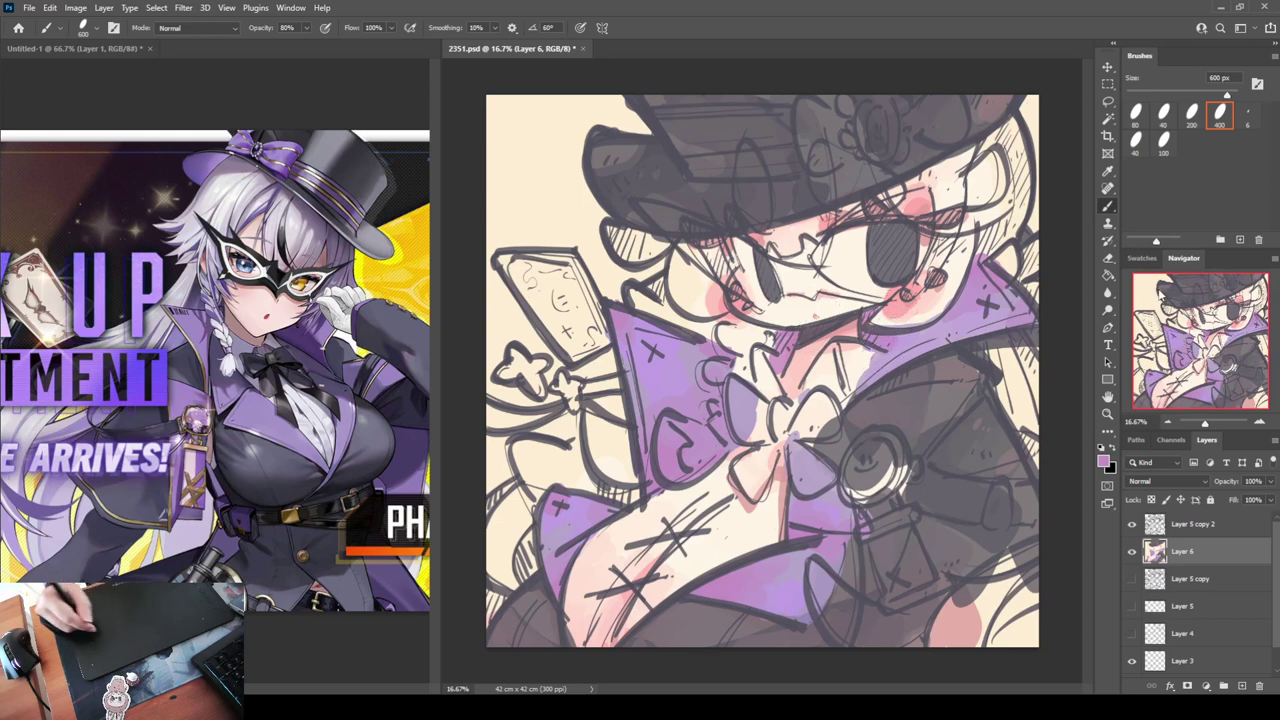
Dab dusty pink accents onto the purple lapels and along the shirt edge under the bow
key(i)
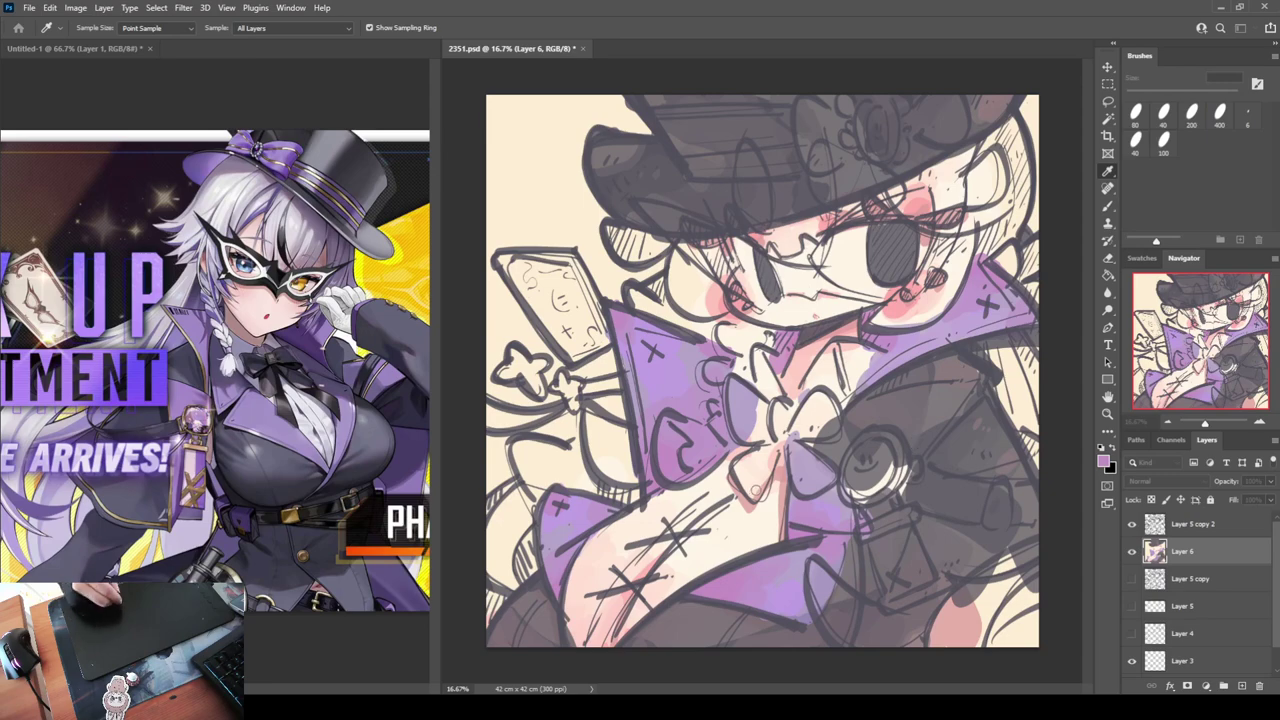
key(b)
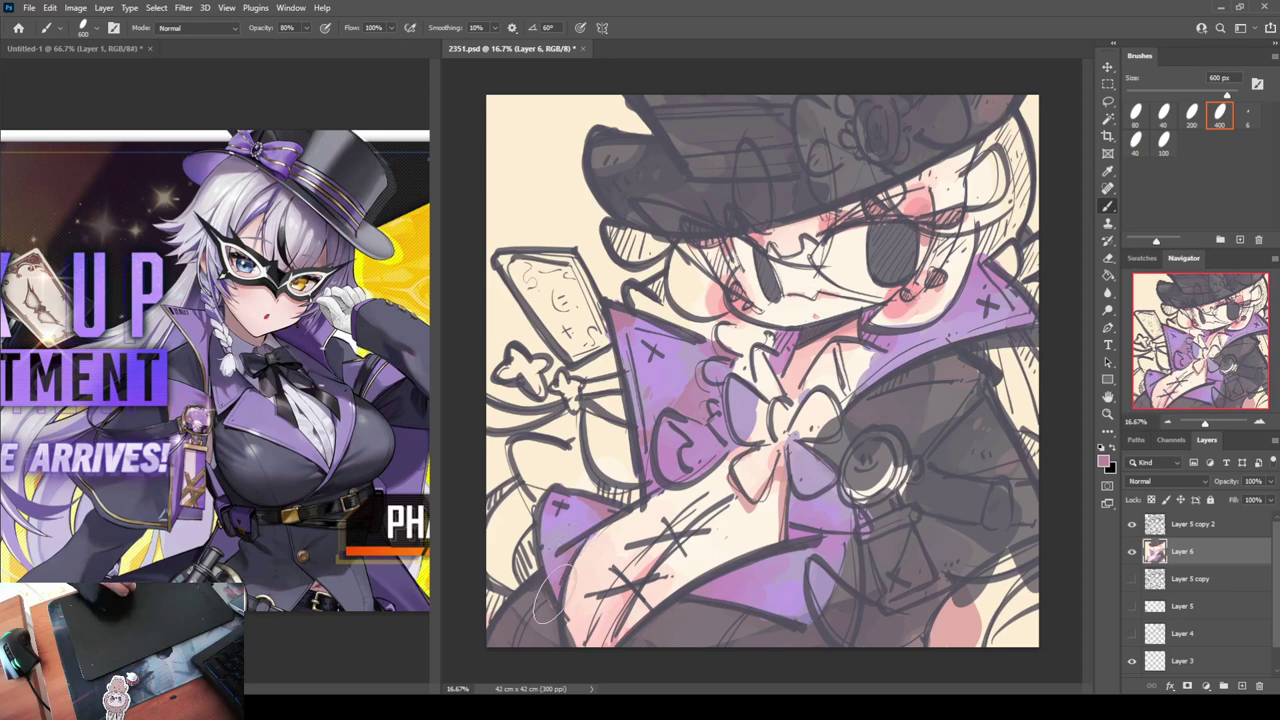
drag(786, 492, 781, 542)
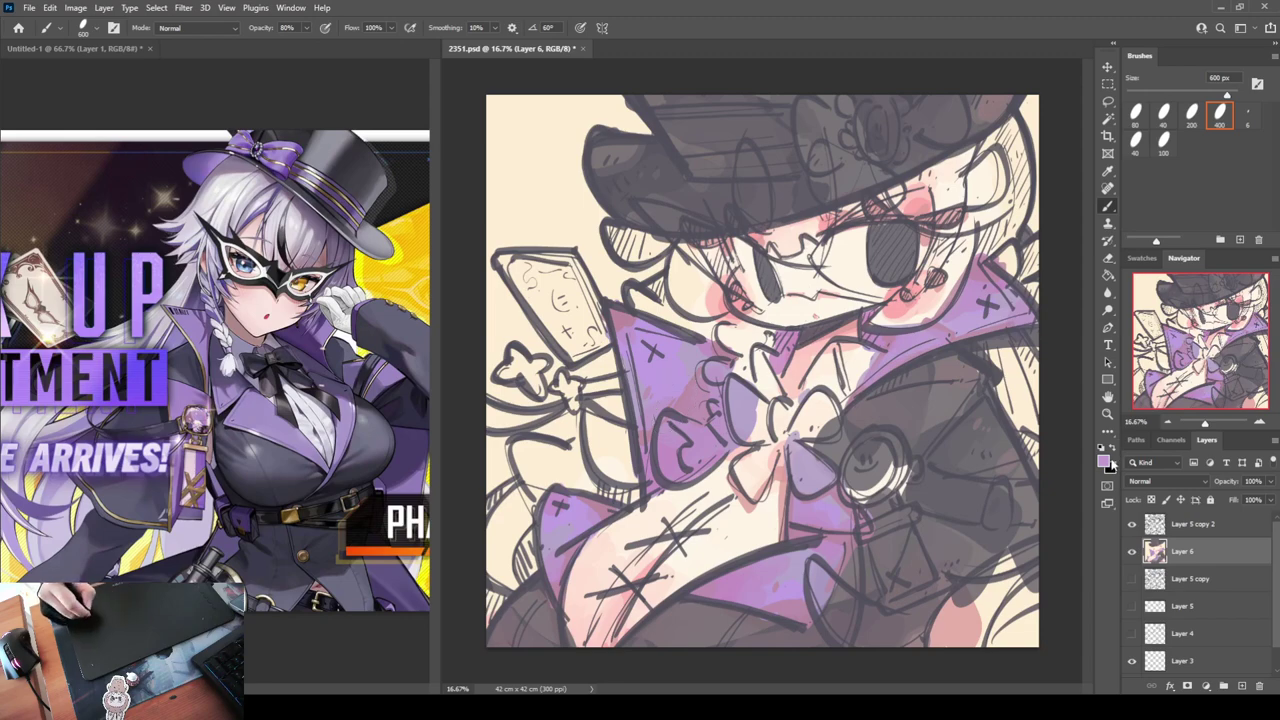
Shade the large collar lapel and the small lower-left lapel with muted greyish purple, undoing the last dark stroke
key(i)
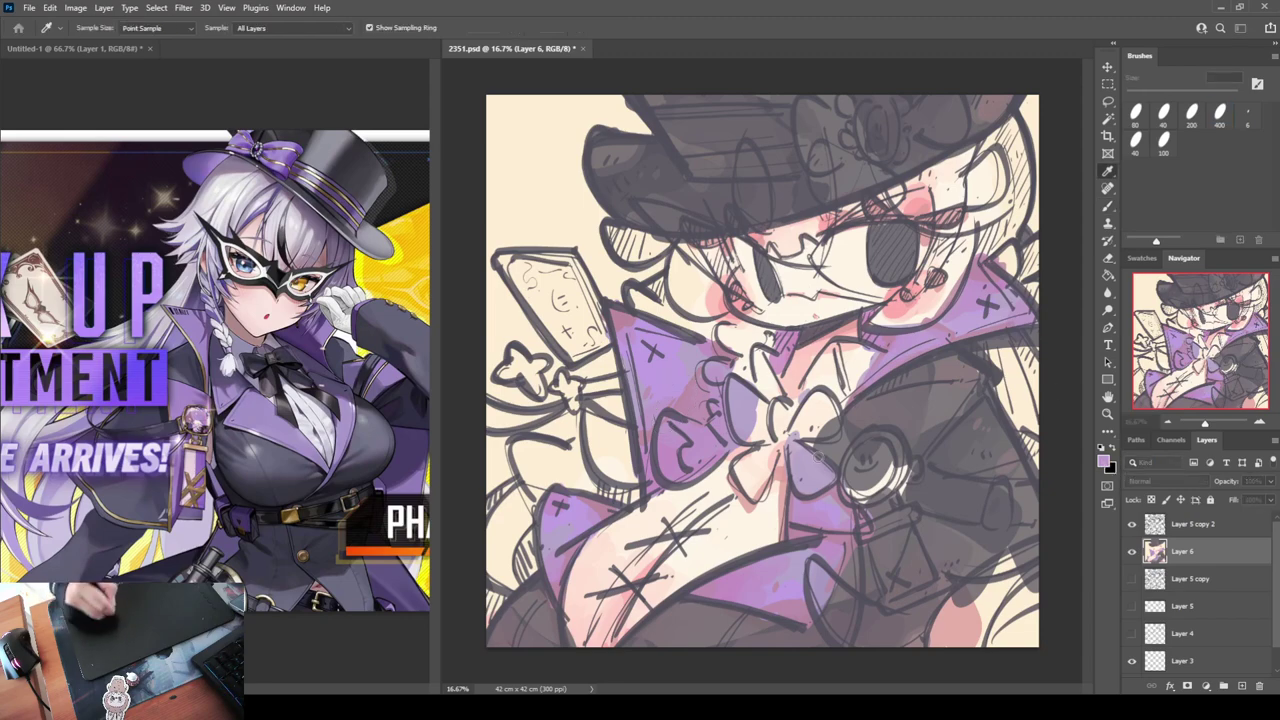
key(b)
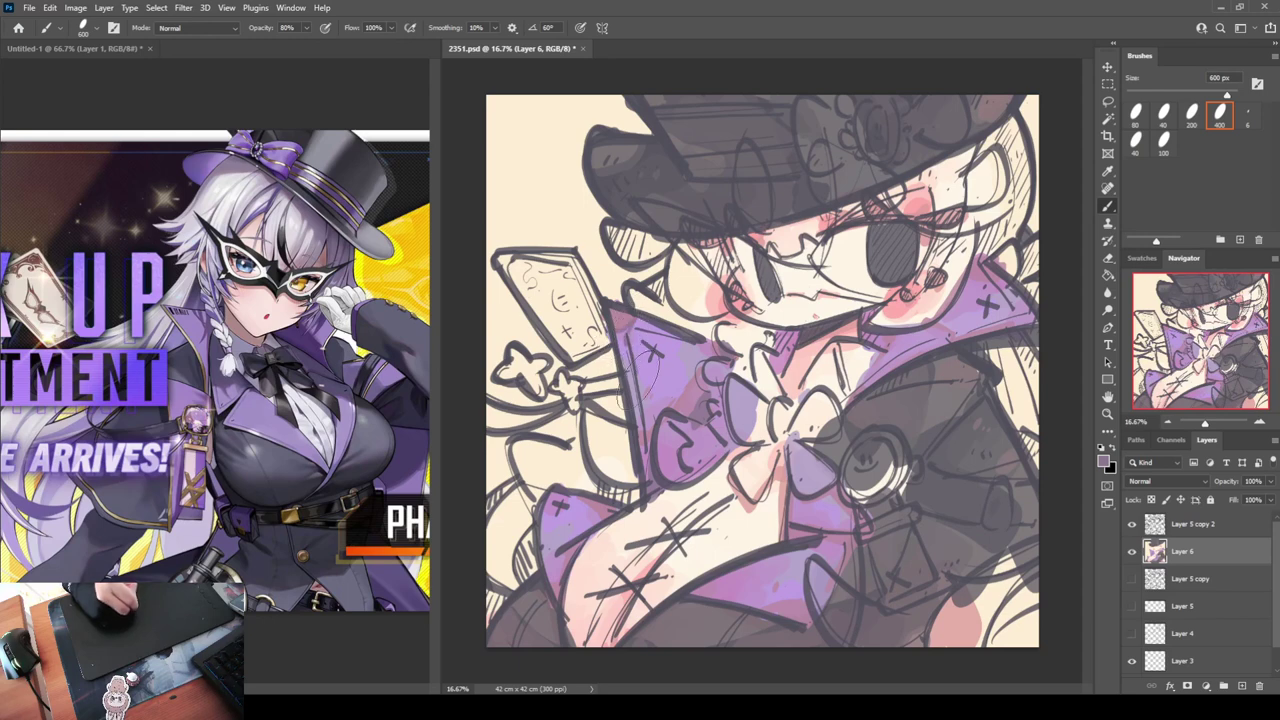
mouse_move(650, 362)
mouse_down()
mouse_move(633, 437)
mouse_move(664, 462)
mouse_up()
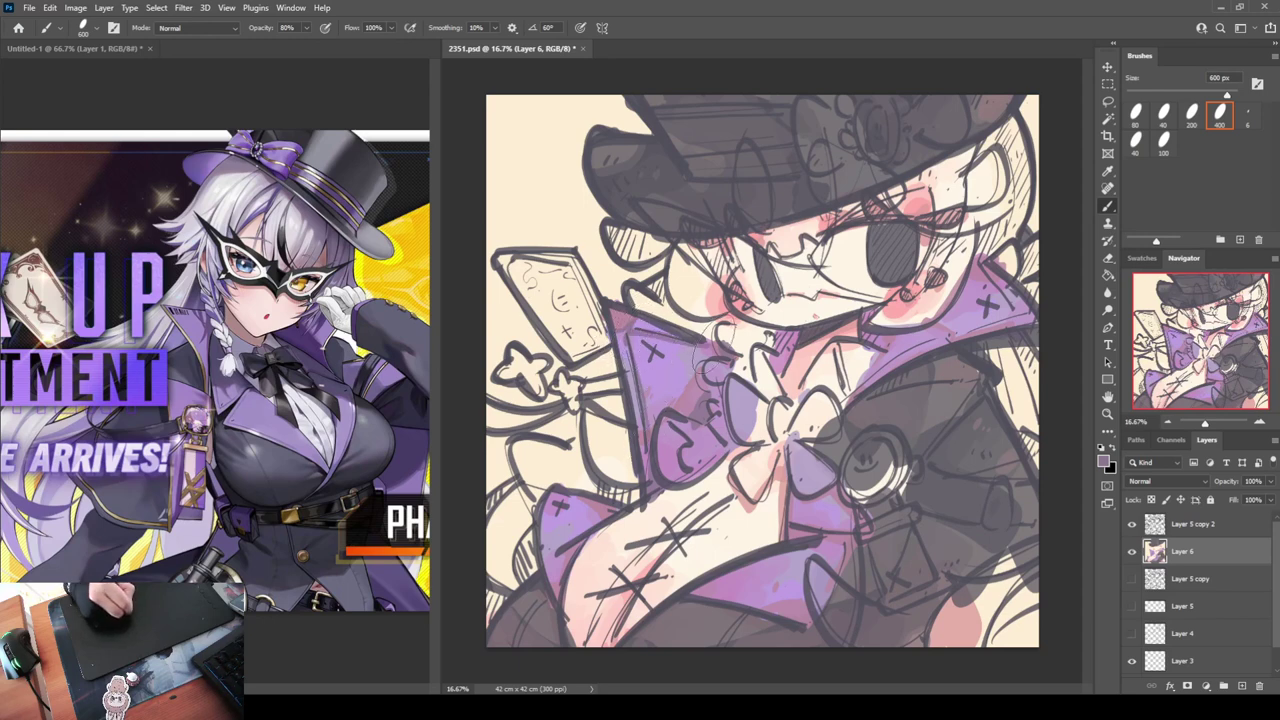
drag(563, 516, 578, 502)
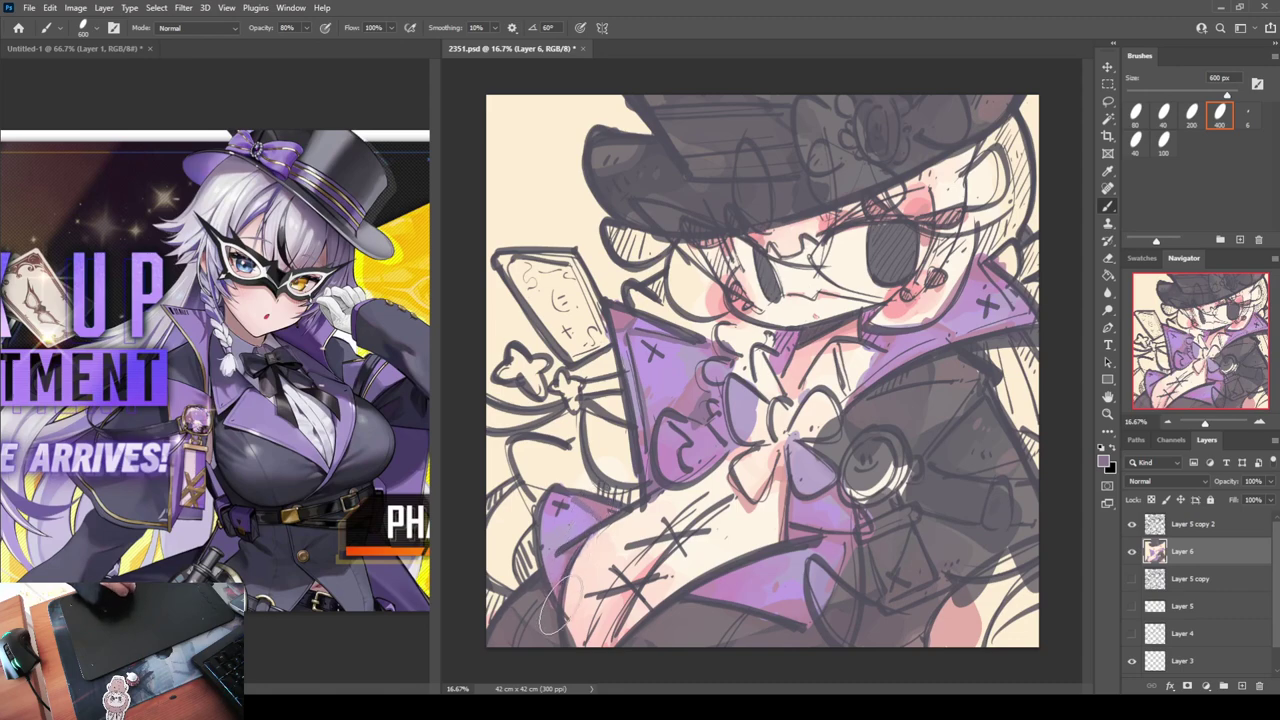
drag(547, 538, 562, 525)
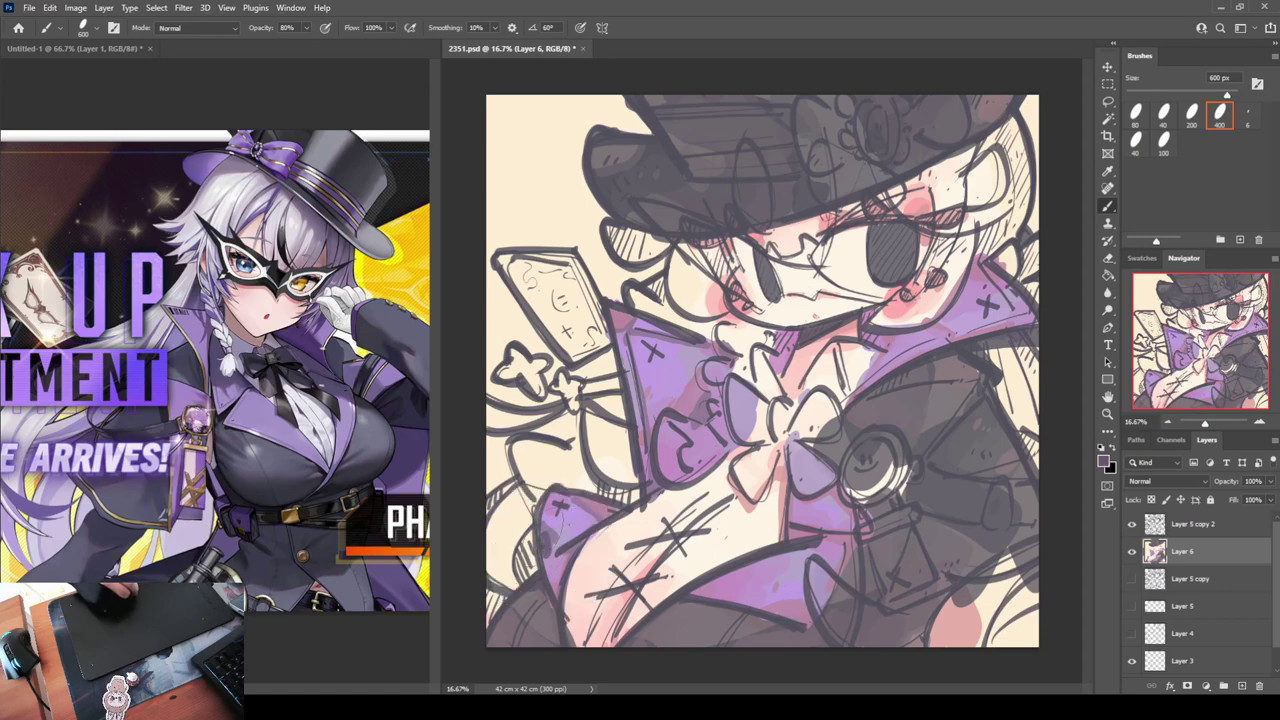
key(ctrl+z)
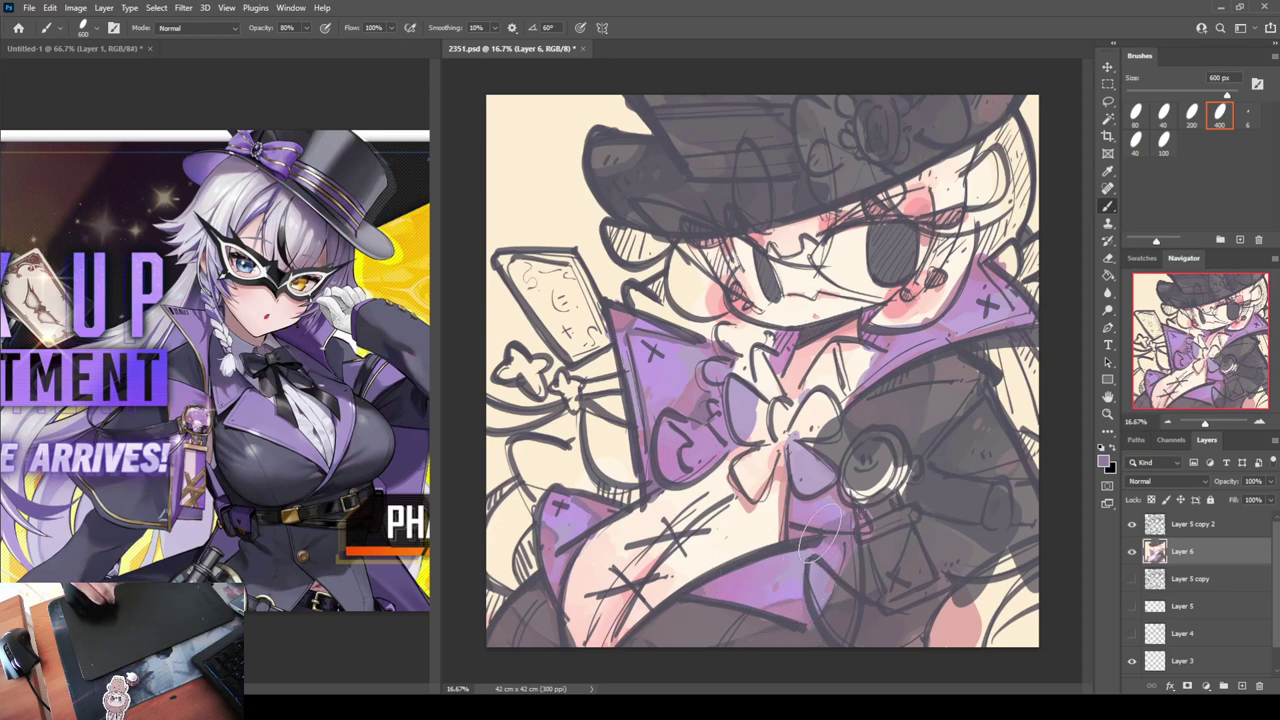
Touch up the outer edges of the large collar lapel and the small lower-left lapel with sampled dark grey and greyish purple
alt+click(833, 493)
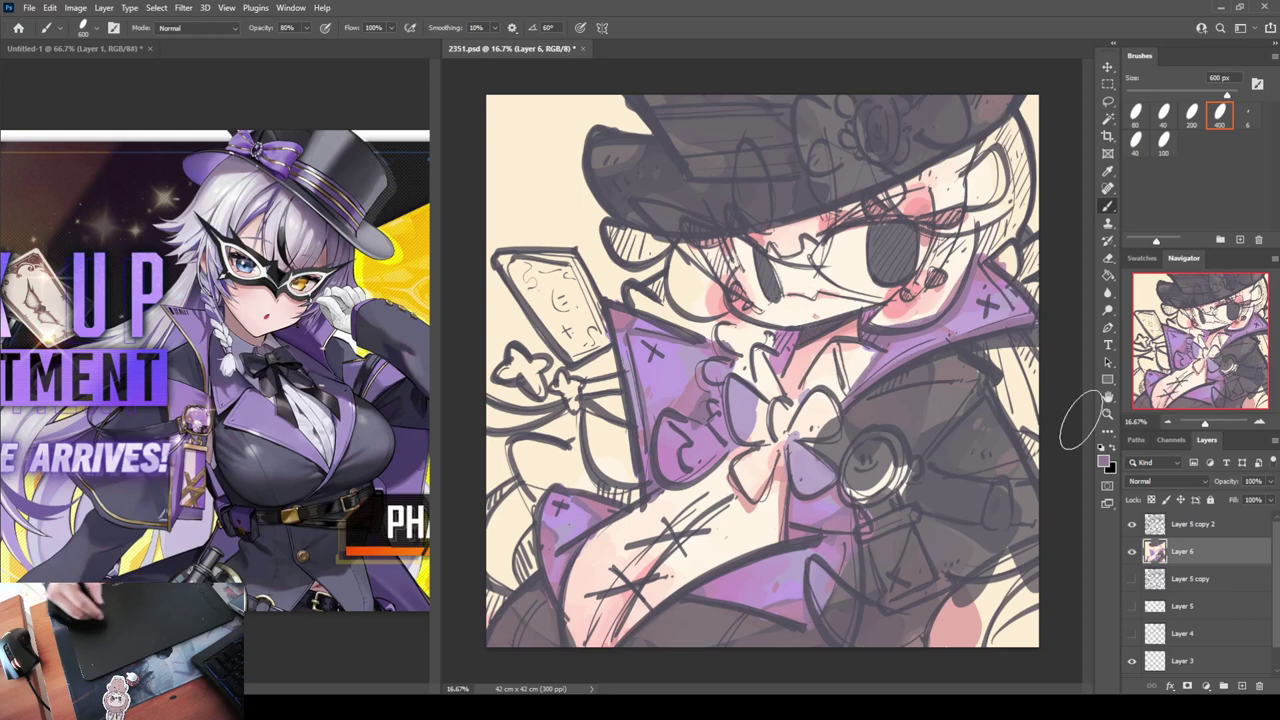
key(i)
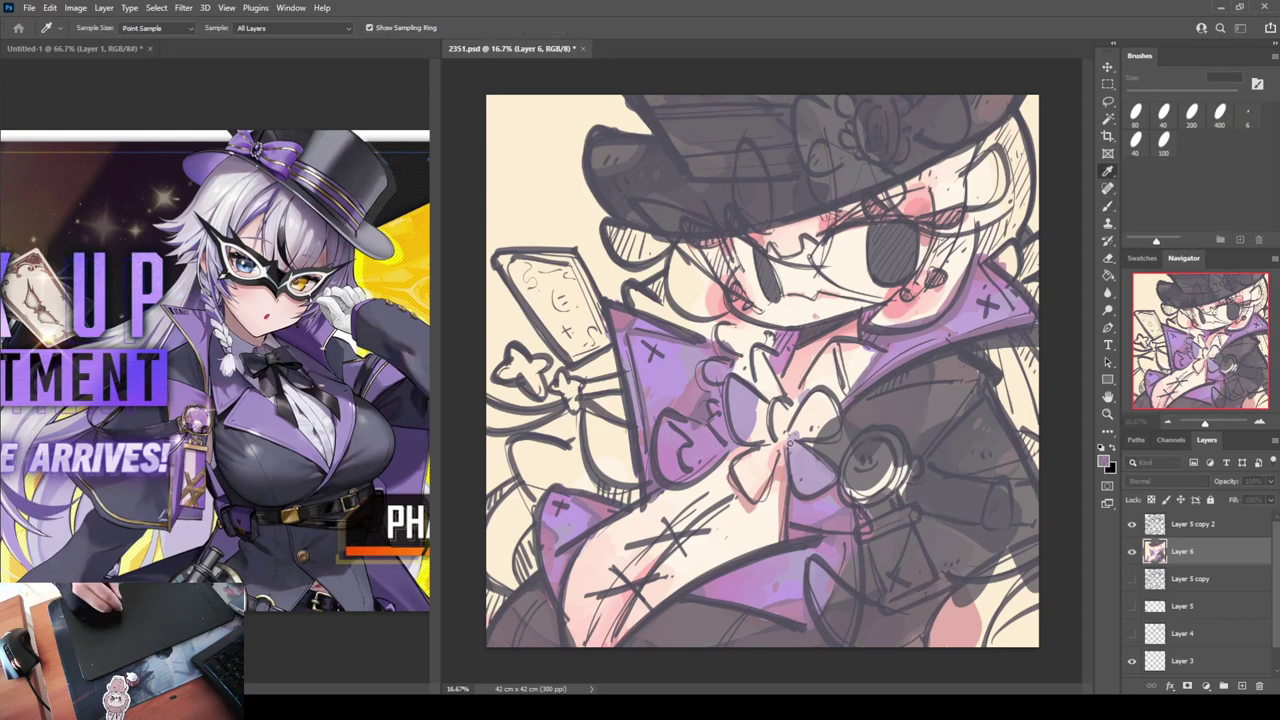
key(b)
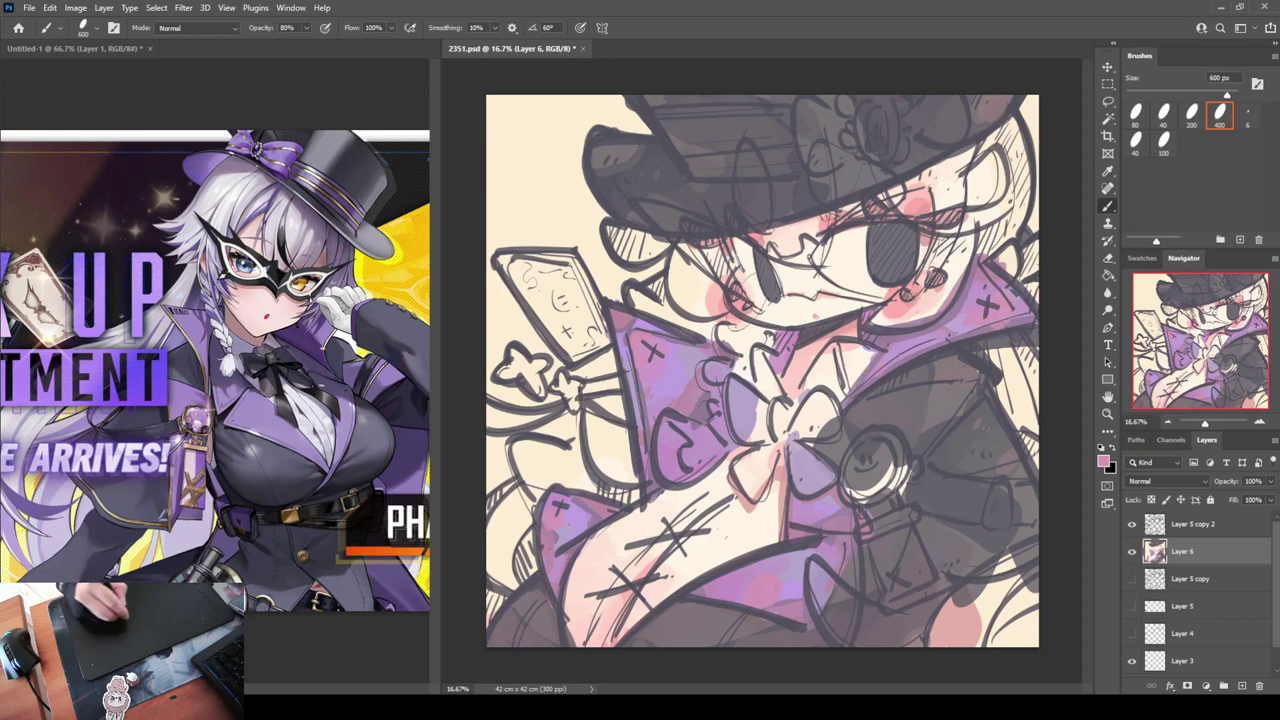
alt+click(630, 313)
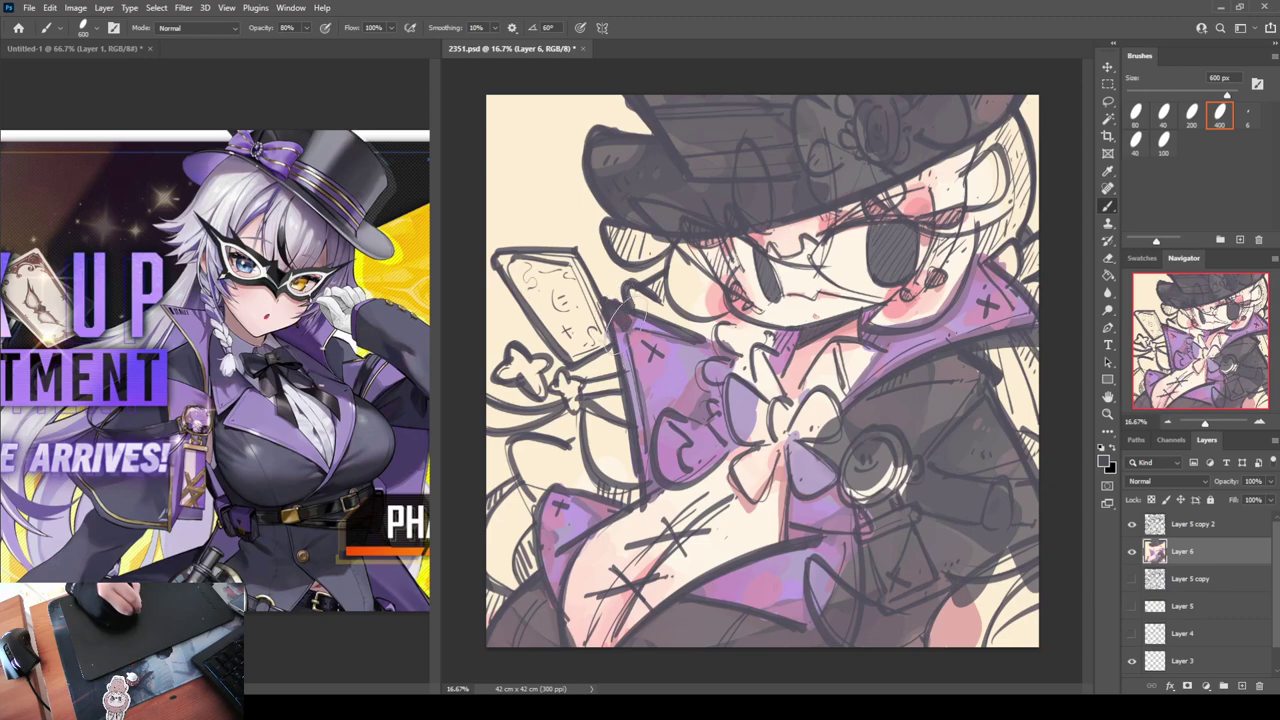
mouse_move(628, 320)
mouse_down()
mouse_move(628, 405)
mouse_move(658, 470)
mouse_move(640, 398)
mouse_up()
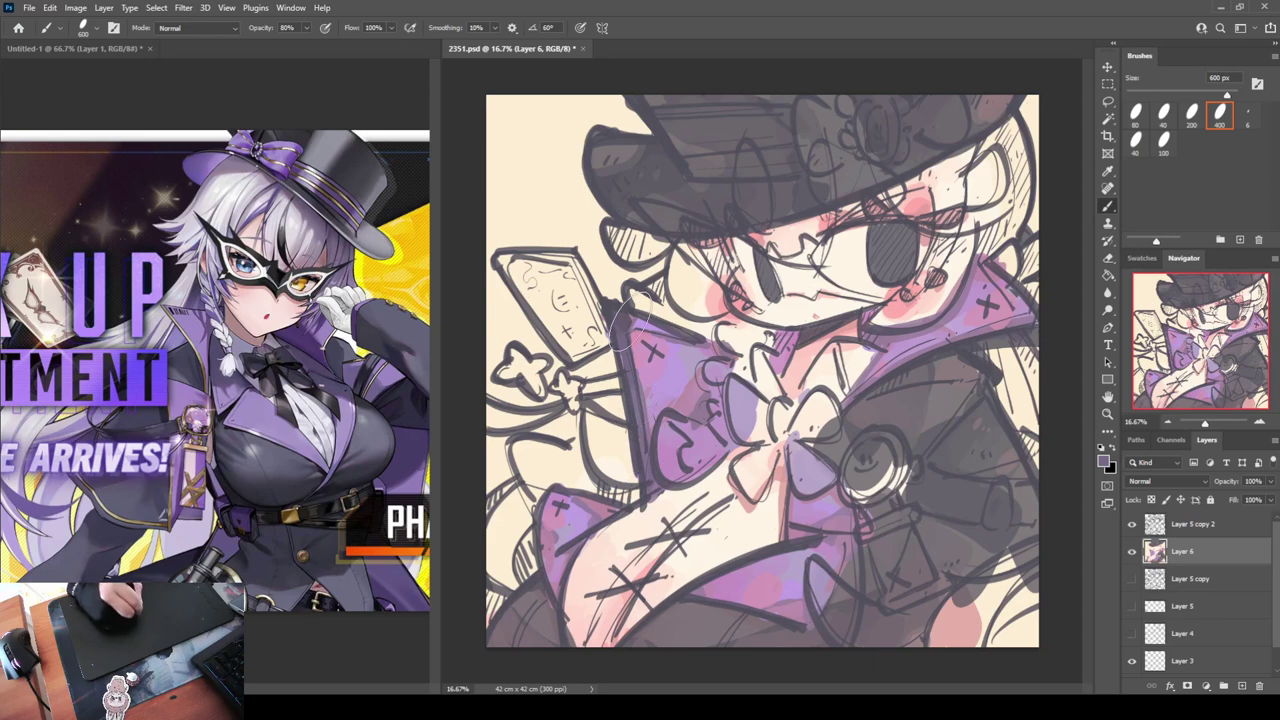
drag(631, 320, 633, 322)
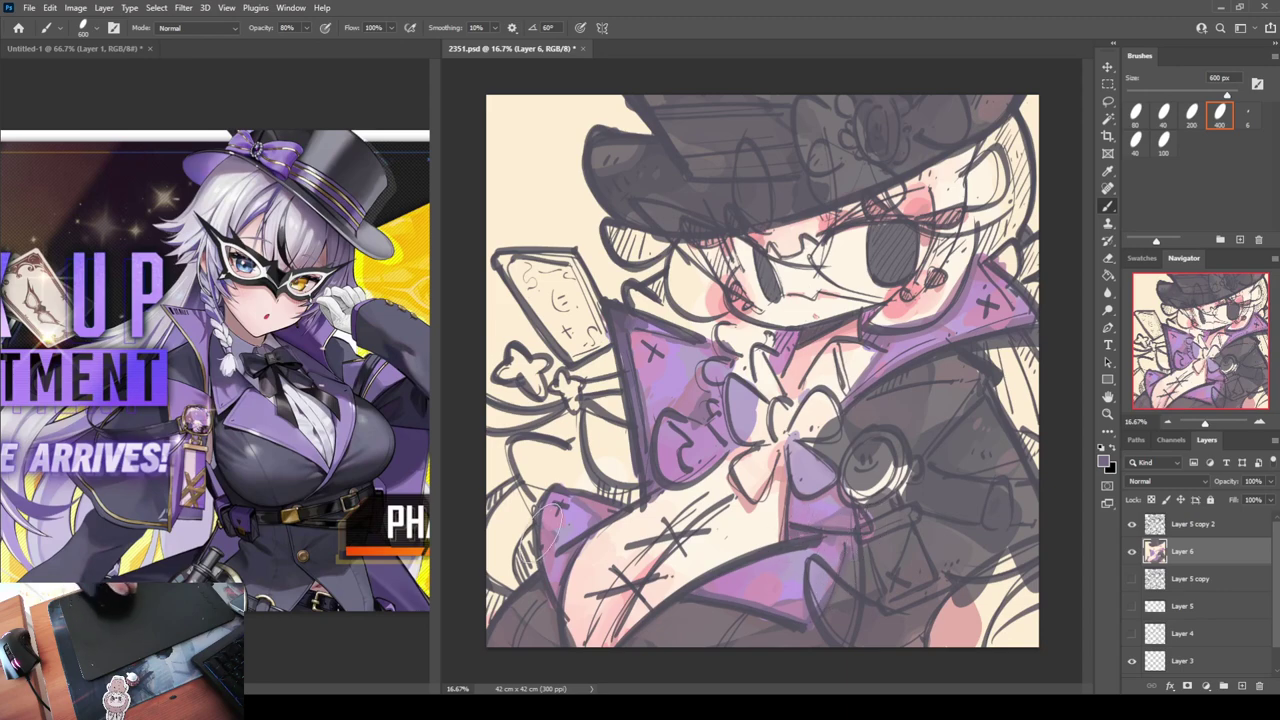
drag(551, 588, 576, 543)
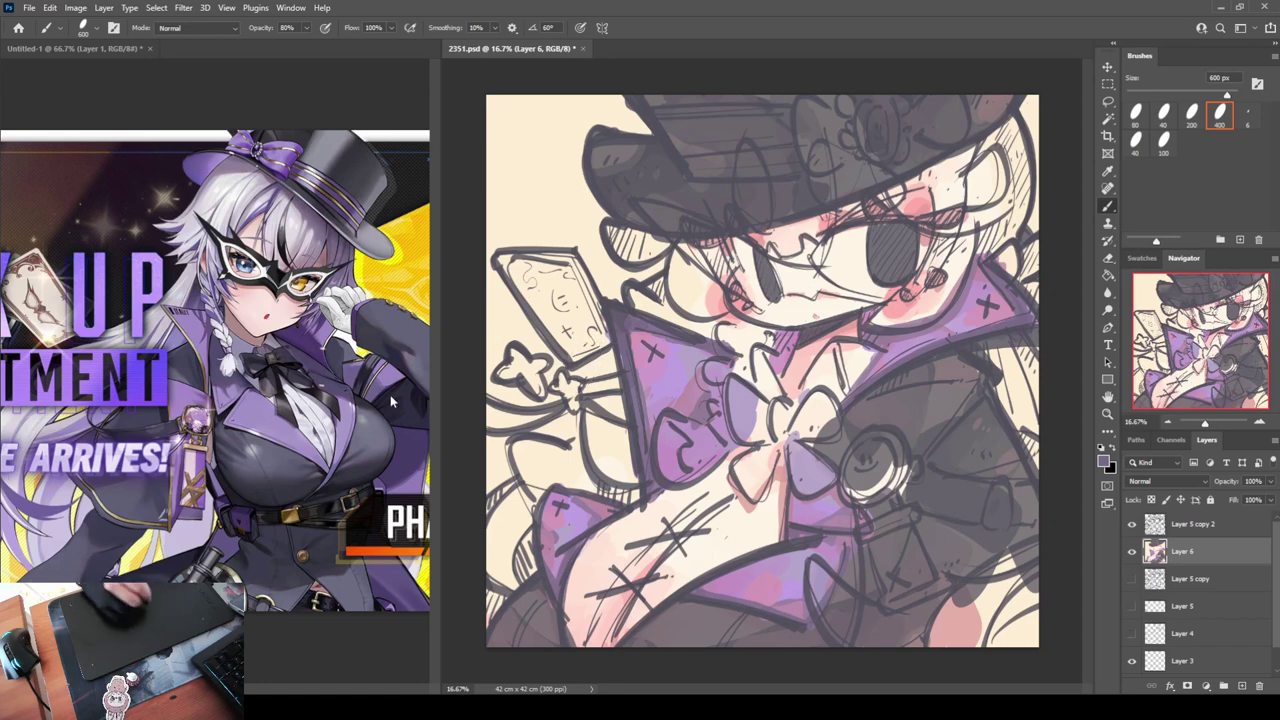
Sample an off-white from the reference art's shirt, tint the shirt front lightly and fill the hair behind the large lapel
alt+click(318, 415)
mouse_move(650, 532)
mouse_down()
mouse_move(613, 550)
mouse_move(623, 530)
mouse_move(695, 547)
mouse_move(663, 575)
mouse_move(693, 559)
mouse_up()
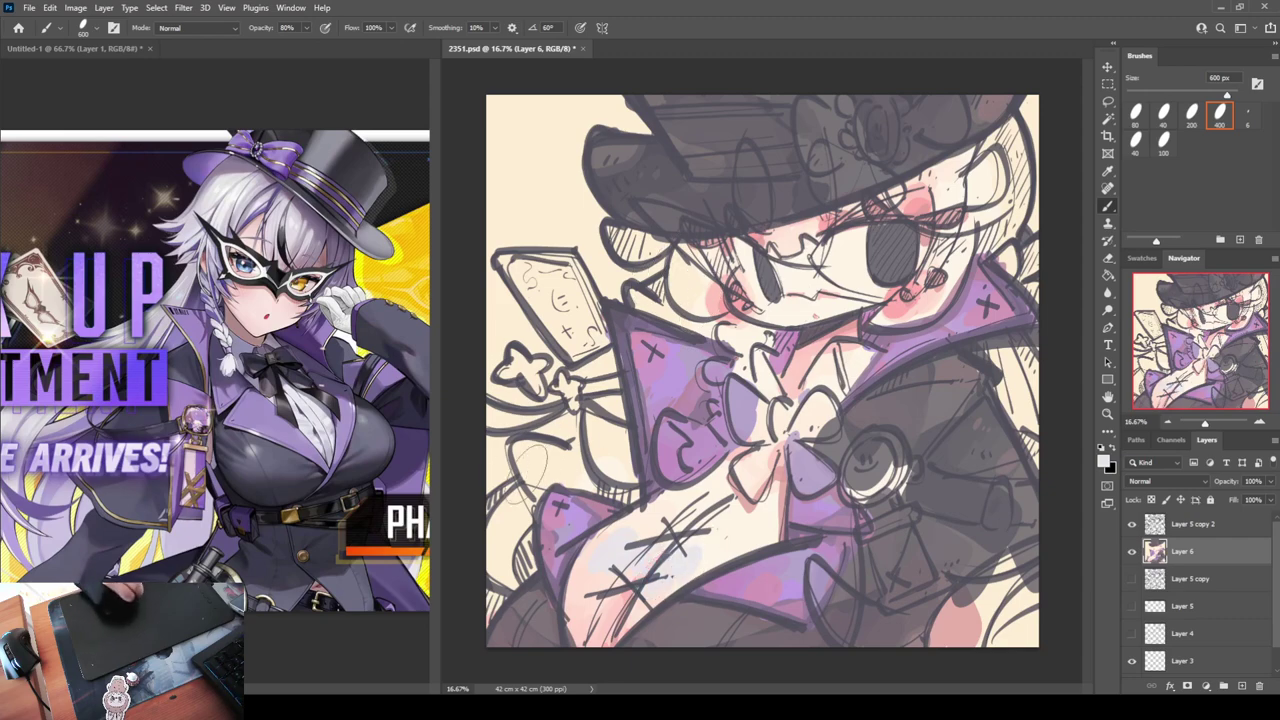
drag(514, 498, 478, 617)
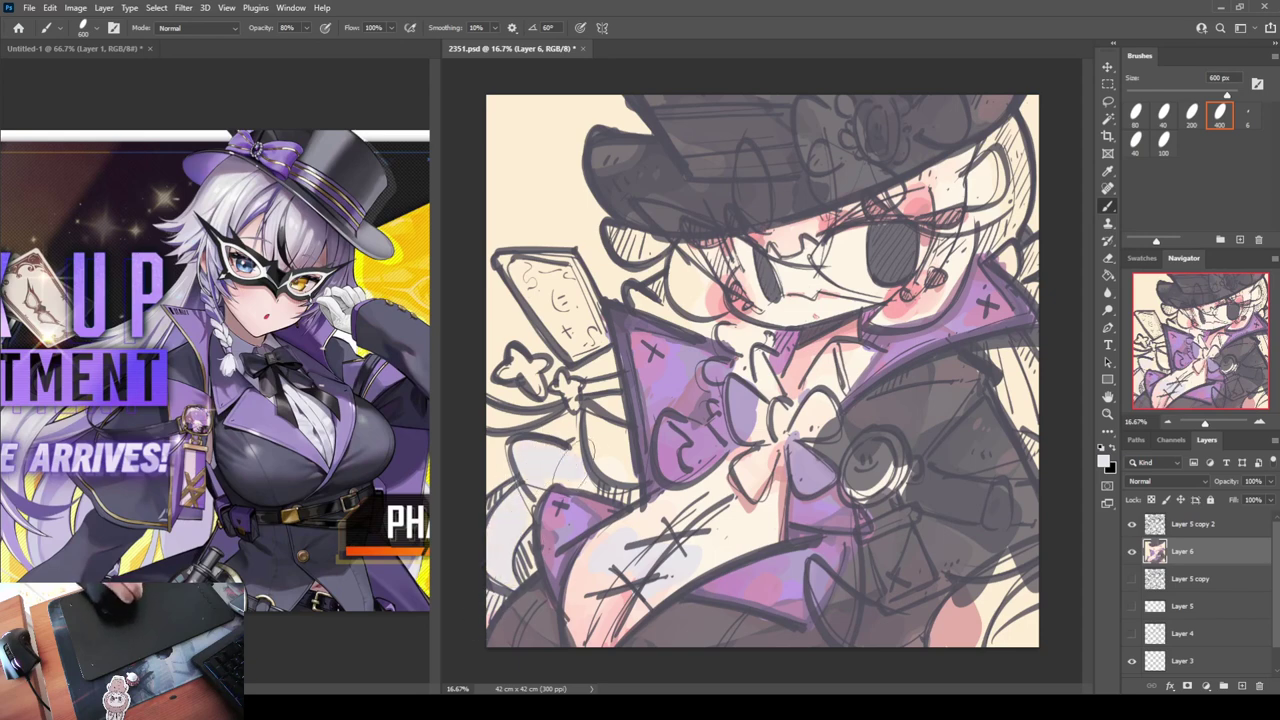
drag(612, 440, 572, 484)
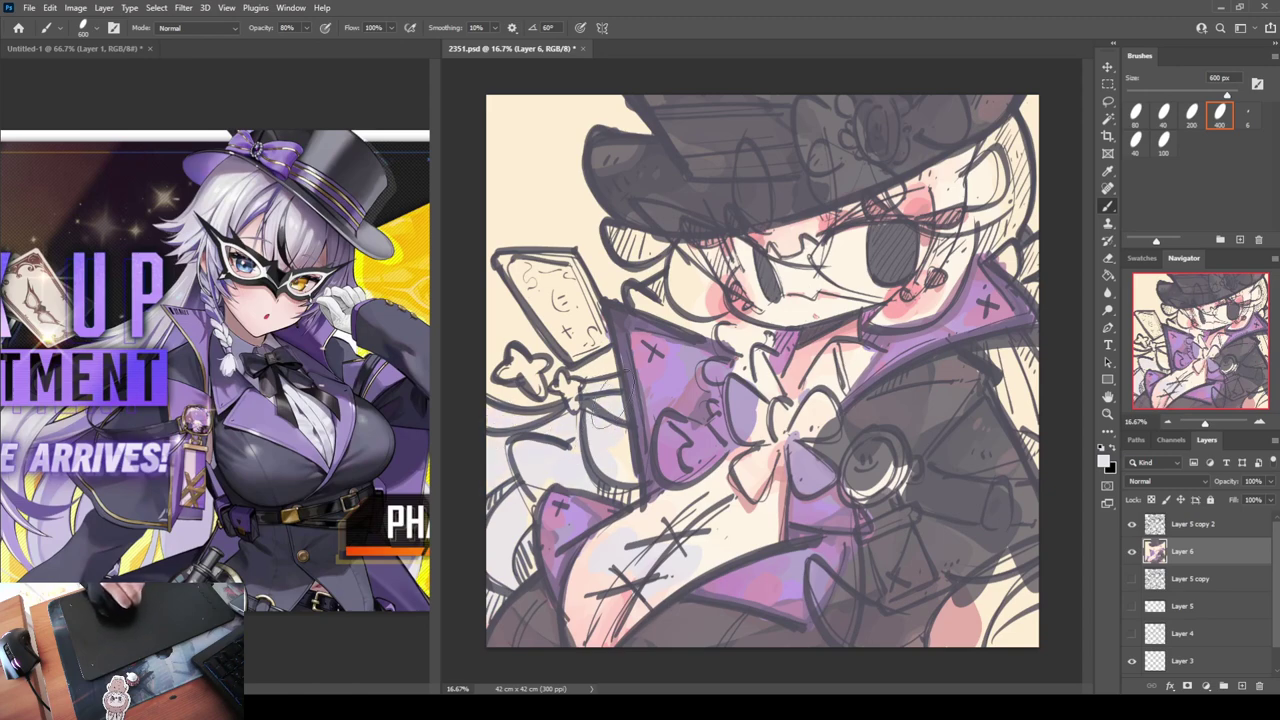
mouse_move(614, 399)
mouse_down()
mouse_move(607, 443)
mouse_move(629, 468)
mouse_up()
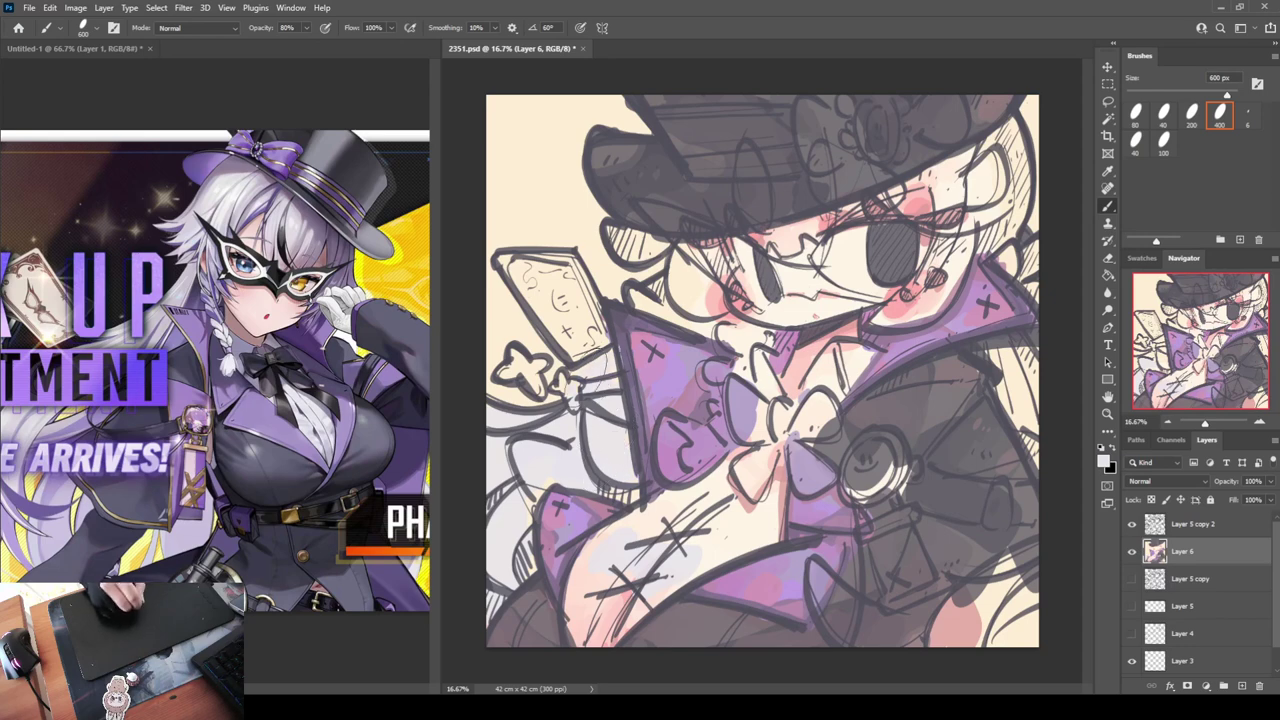
Fill the hair locks on the left of the face and the braid over the large lapel with off-white
drag(643, 300, 652, 292)
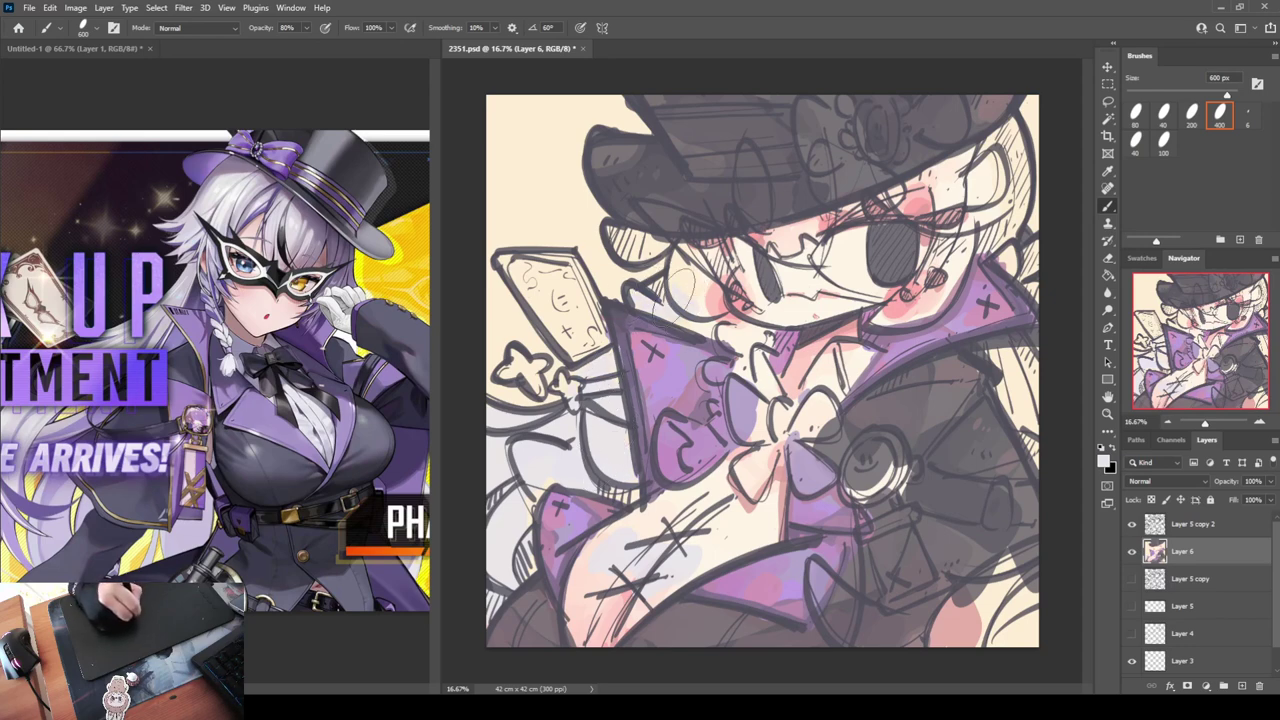
drag(690, 230, 678, 306)
drag(712, 248, 705, 305)
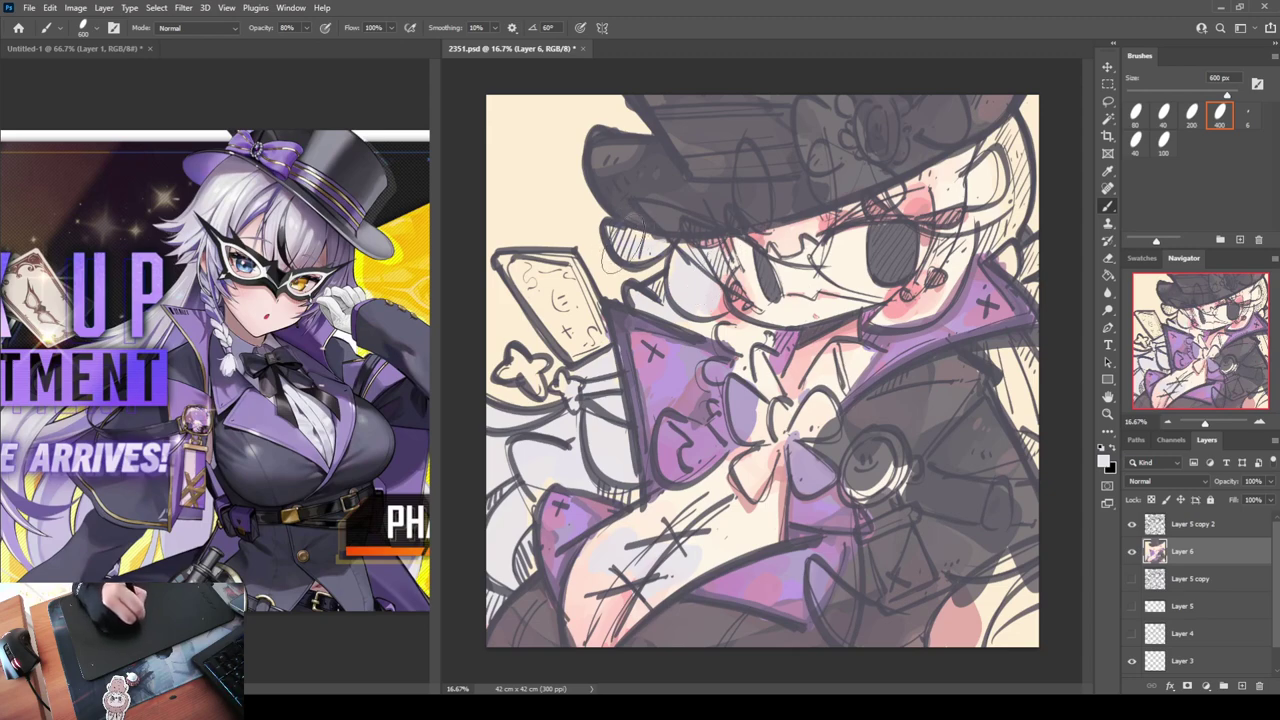
drag(623, 246, 656, 244)
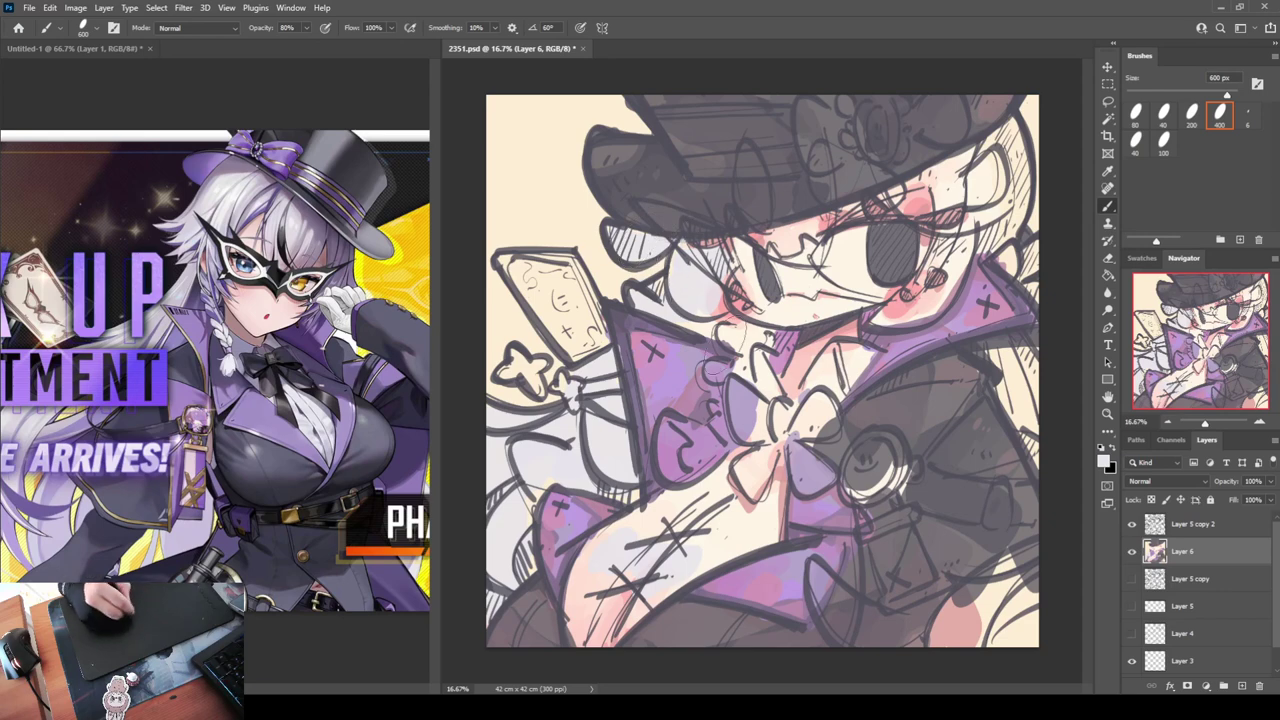
mouse_move(692, 300)
mouse_down()
mouse_move(762, 341)
mouse_move(730, 338)
mouse_move(753, 346)
mouse_move(712, 378)
mouse_up()
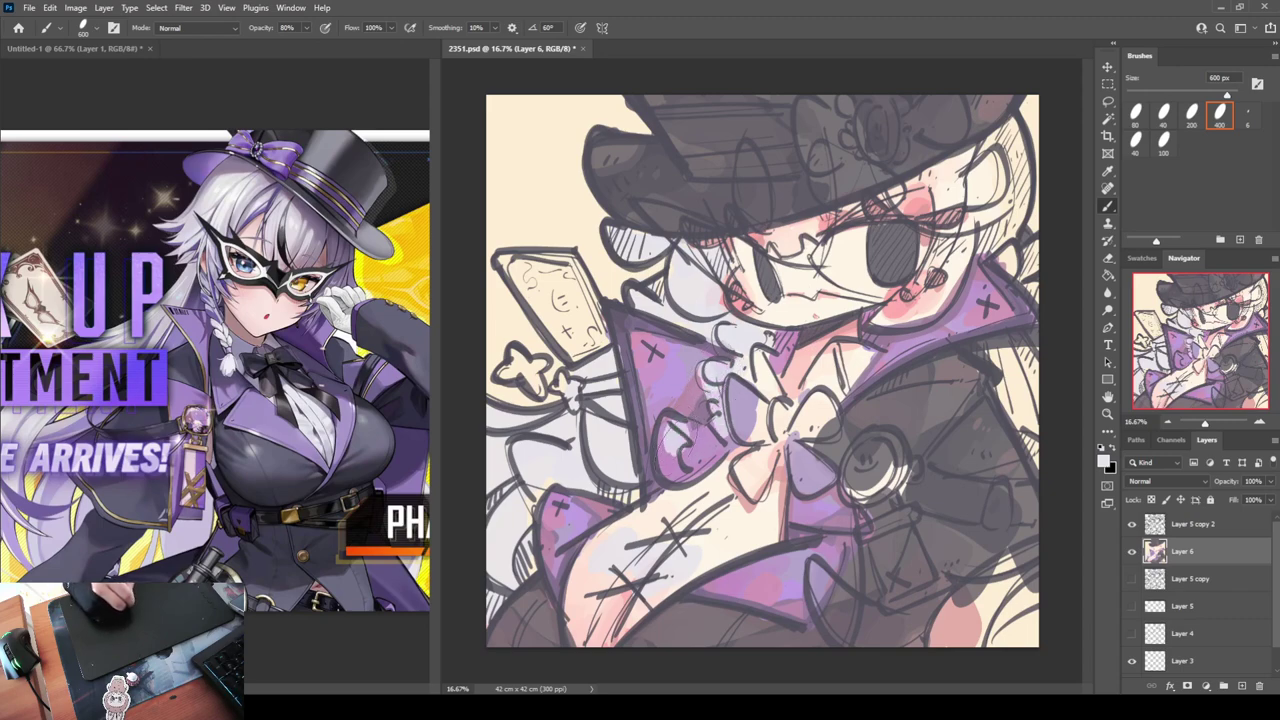
mouse_move(668, 418)
mouse_down()
mouse_move(670, 480)
mouse_move(668, 462)
mouse_up()
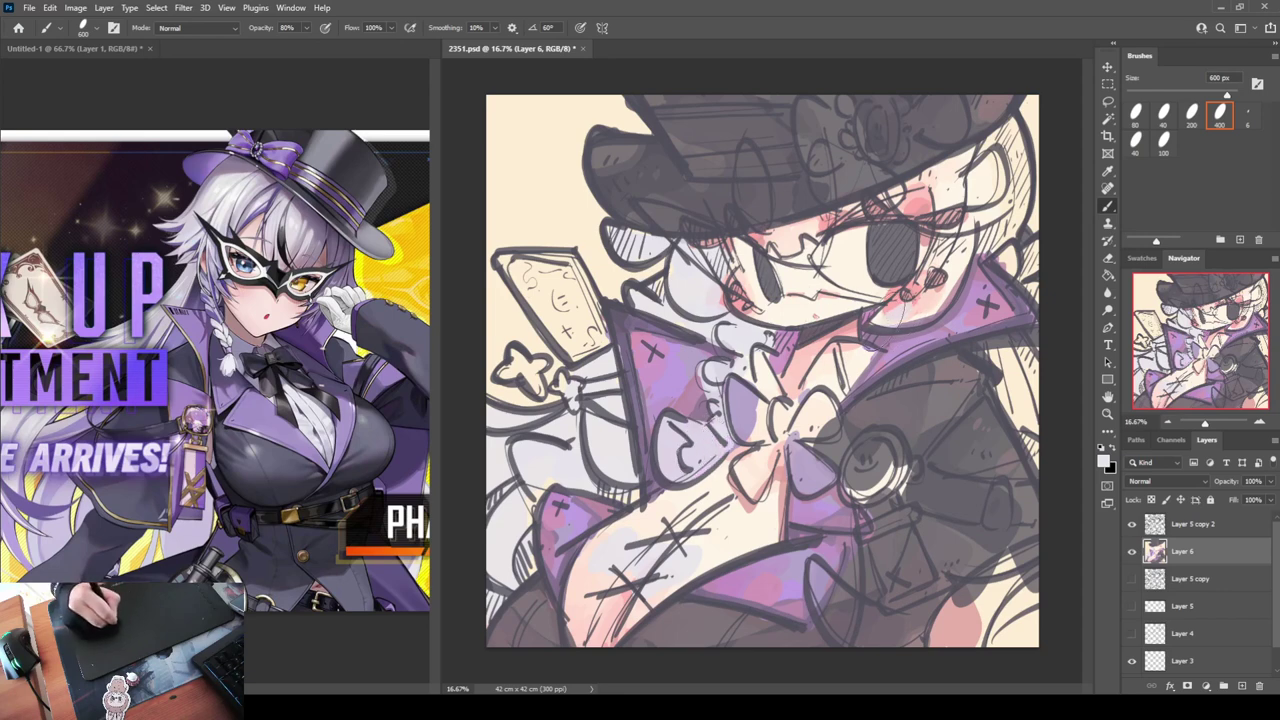
Paint the fringe, the hair right of the face and the hair around the dark sleeve in off-white and pale lavender
mouse_move(905, 320)
mouse_down()
mouse_move(960, 262)
mouse_move(955, 242)
mouse_up()
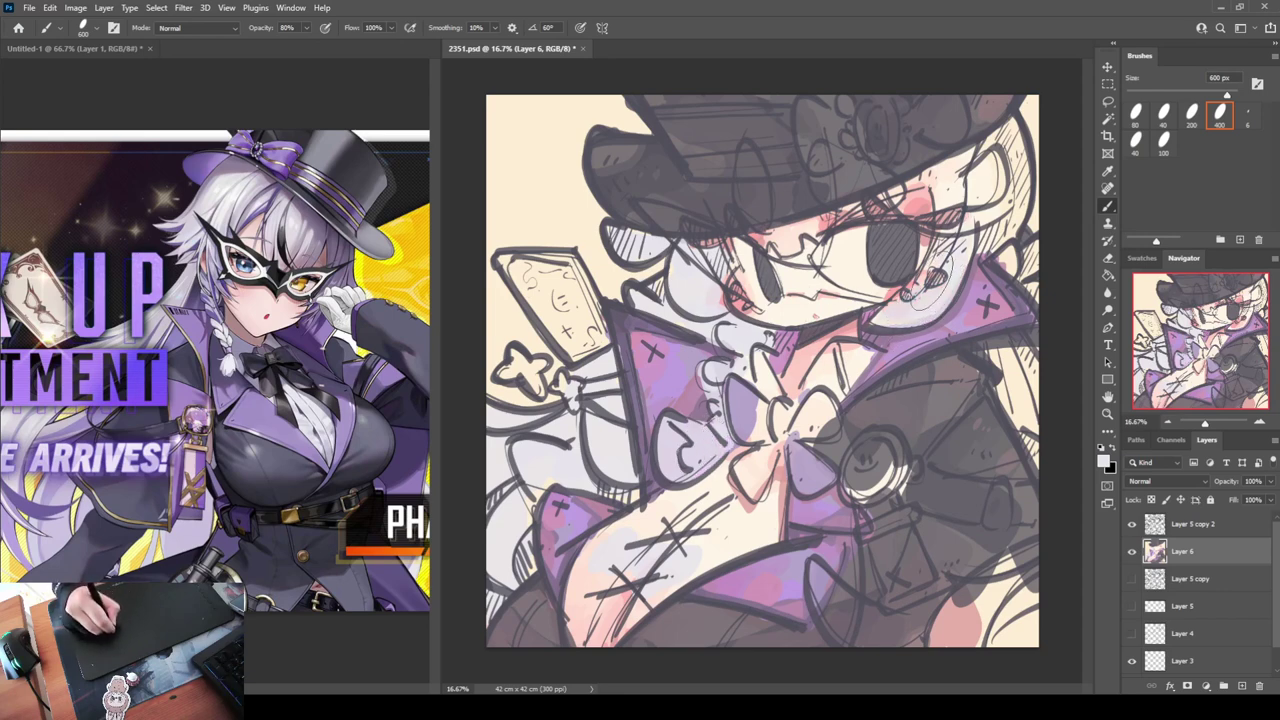
mouse_move(945, 165)
mouse_down()
mouse_move(958, 205)
mouse_move(1036, 264)
mouse_up()
drag(992, 168, 988, 178)
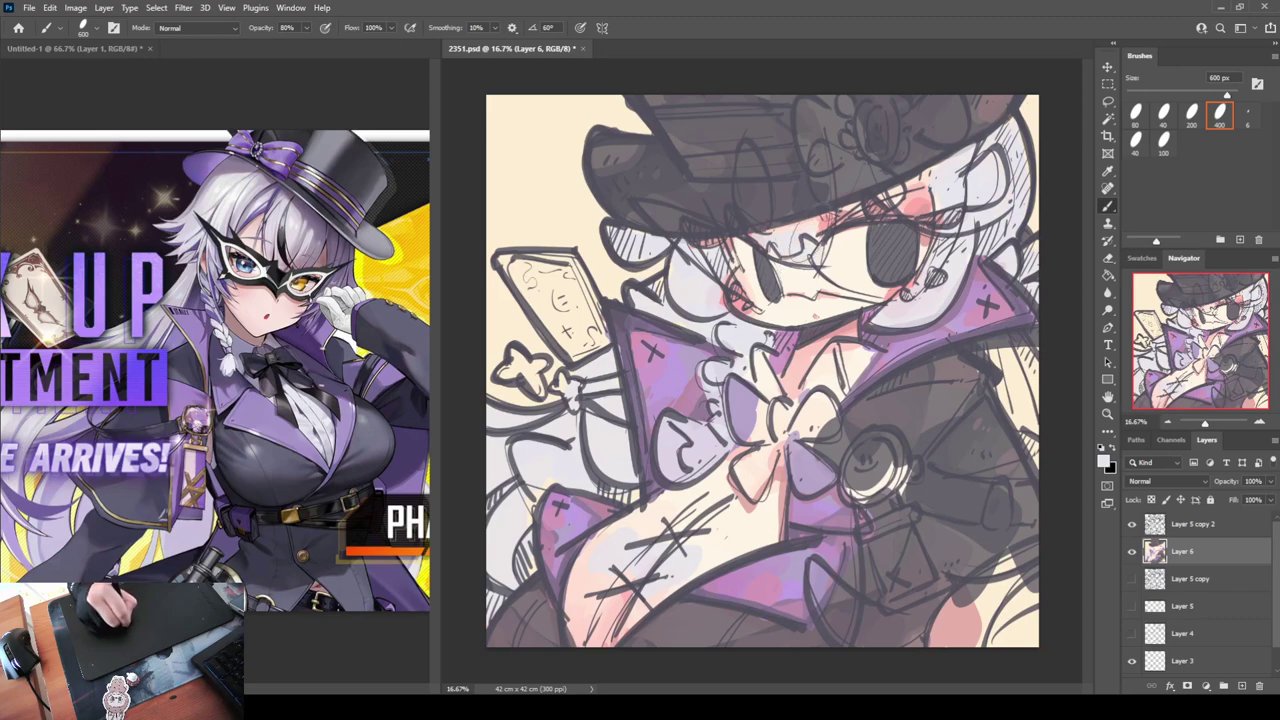
drag(842, 205, 878, 176)
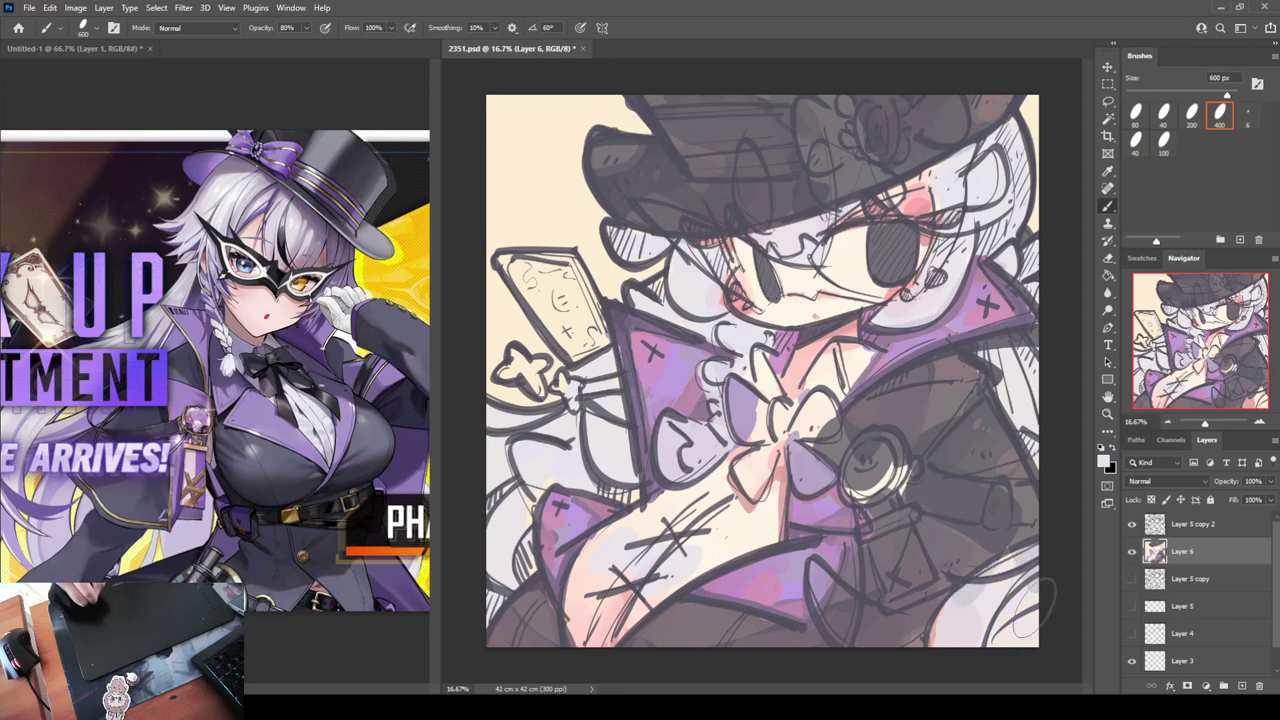
mouse_move(814, 577)
mouse_down()
mouse_move(832, 645)
mouse_move(828, 635)
mouse_move(865, 655)
mouse_move(932, 638)
mouse_move(882, 648)
mouse_move(925, 618)
mouse_move(848, 623)
mouse_up()
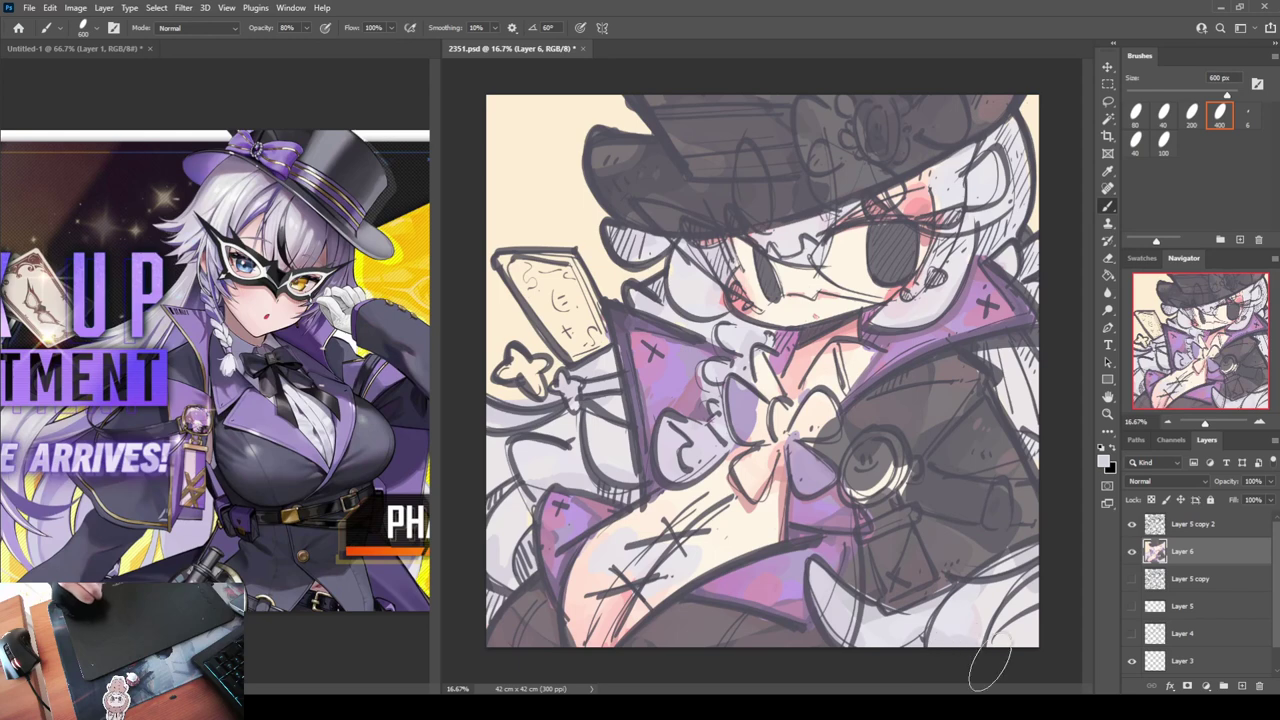
drag(994, 652, 1006, 636)
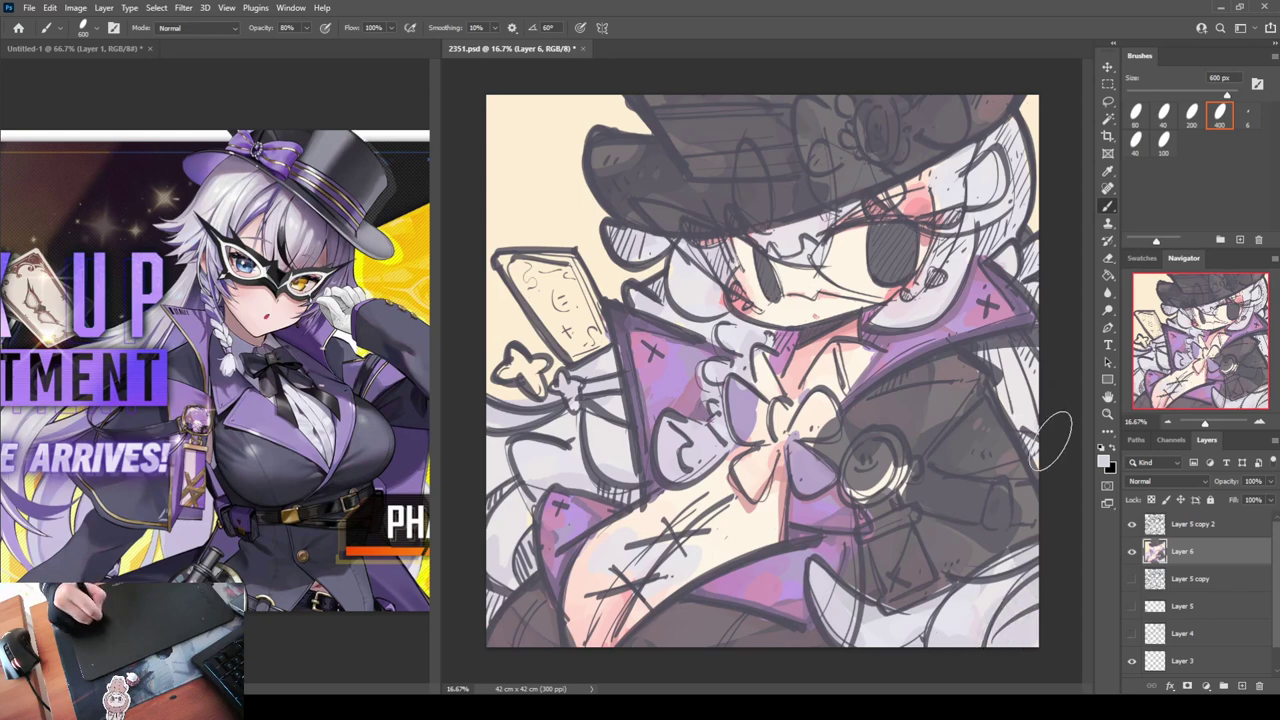
drag(1004, 358, 1018, 364)
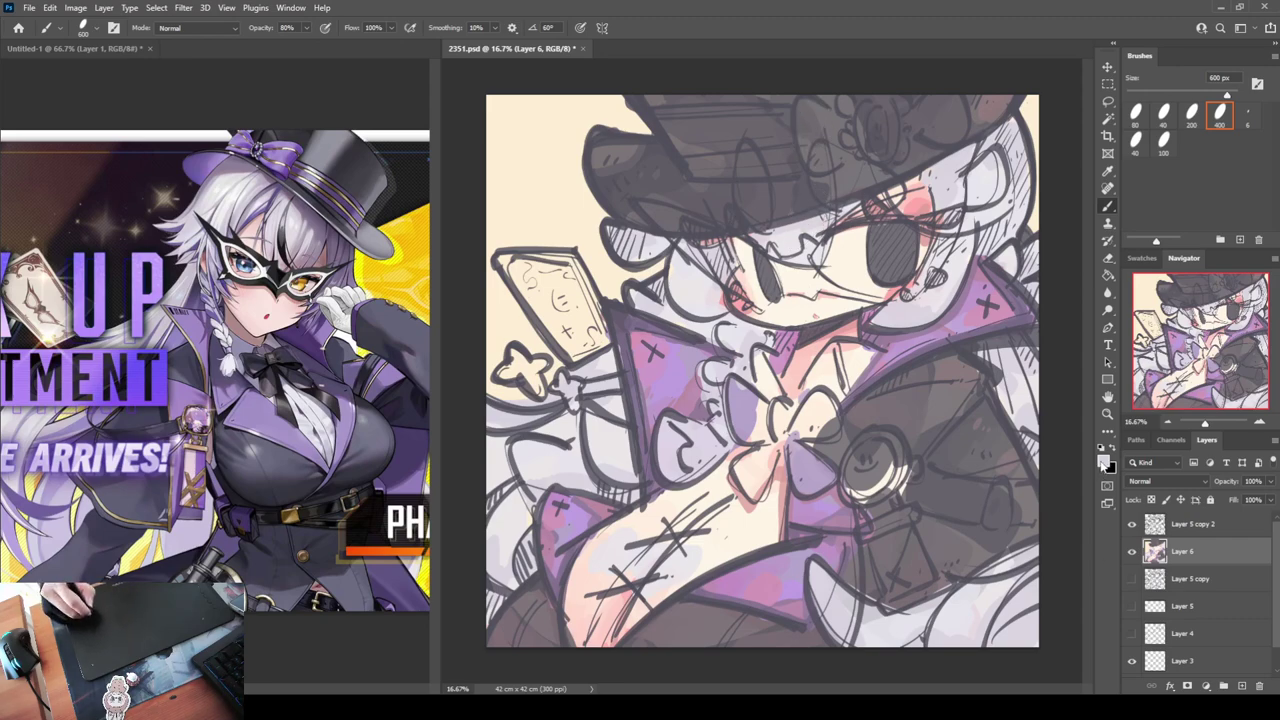
Pick a greyish mauve and paint shadow shapes on the hair left of the large lapel and on the braid
key(alt)
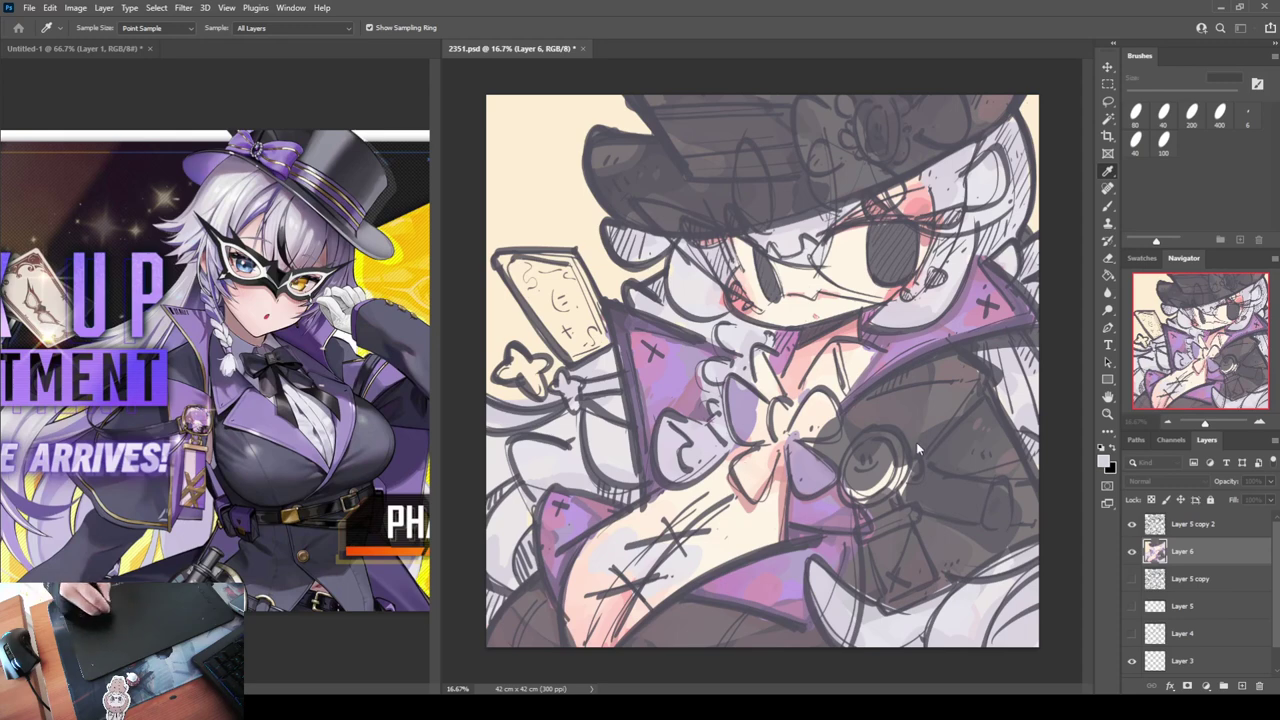
click(1031, 421)
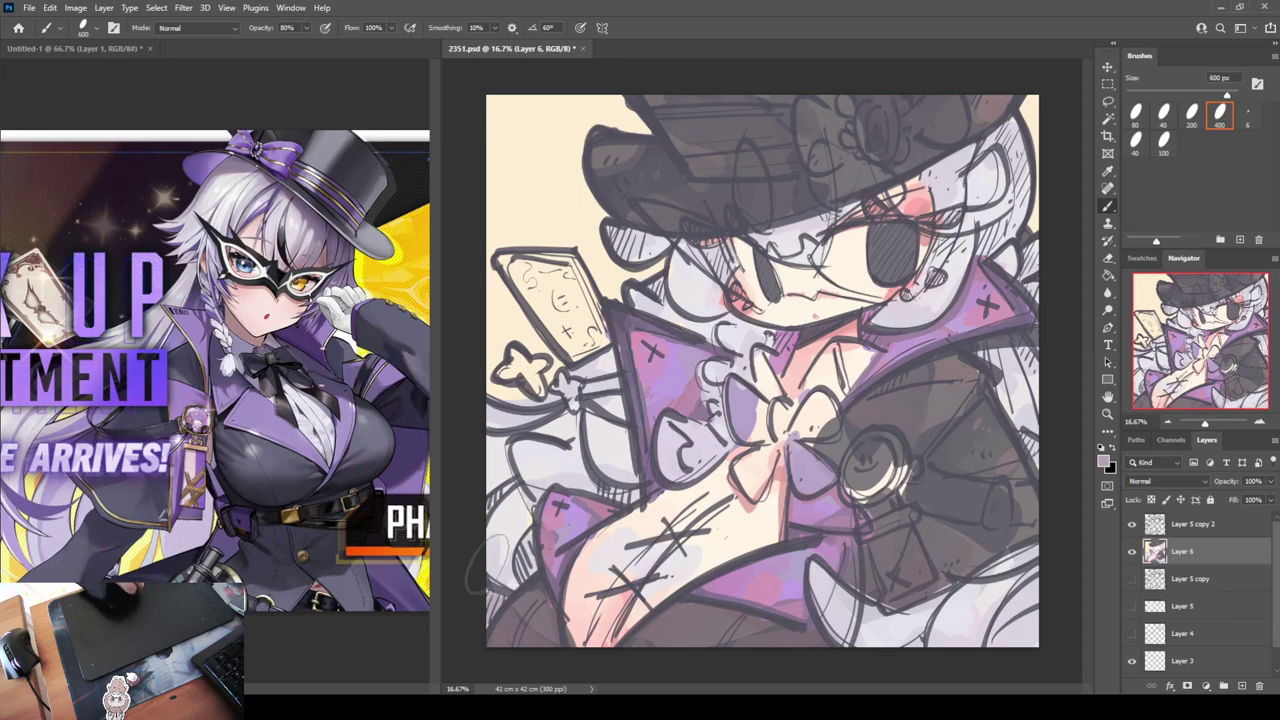
drag(534, 534, 522, 584)
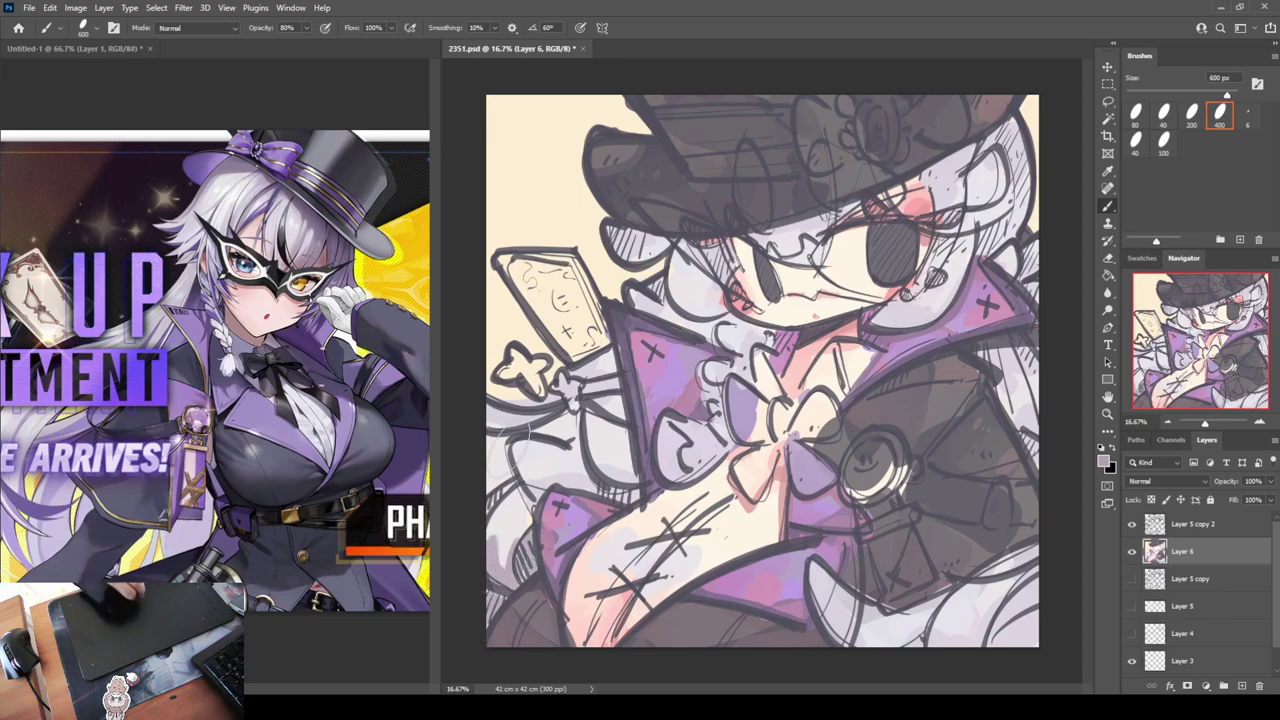
drag(492, 434, 508, 470)
drag(572, 400, 530, 430)
drag(508, 448, 580, 478)
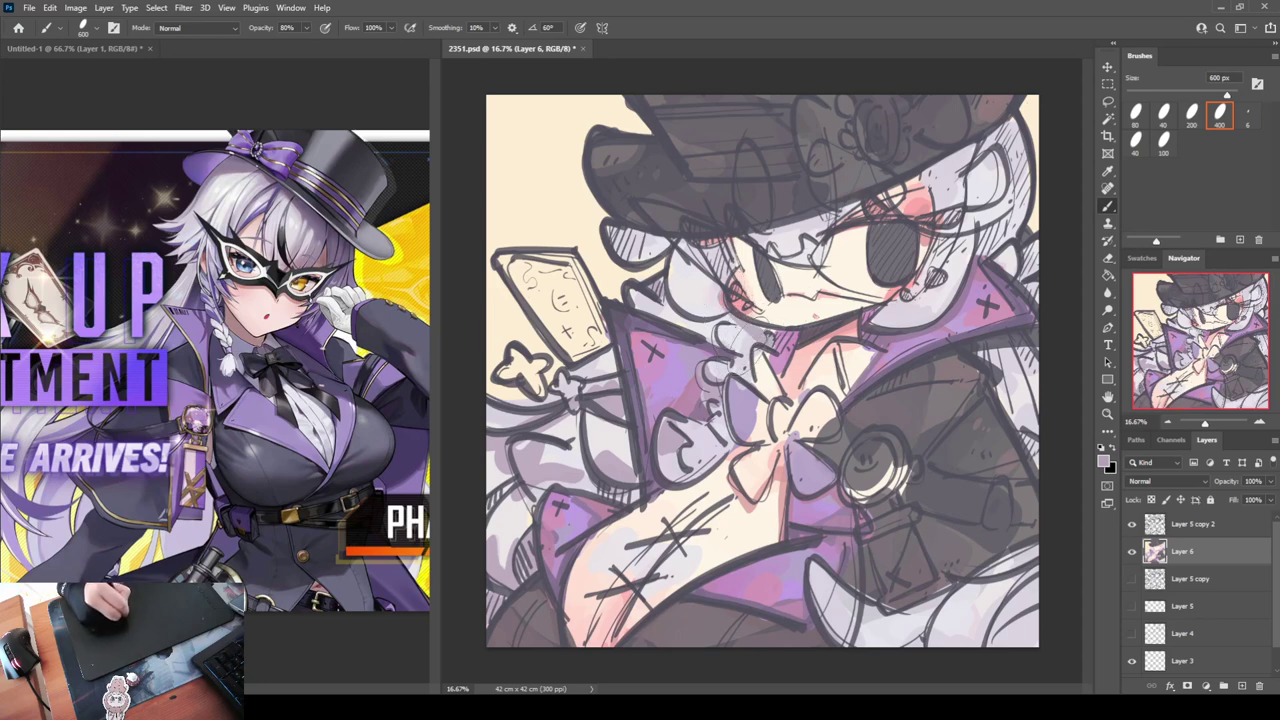
Shade the hair beside the face and the hair around the dark sleeve down to the lower edge with greyish mauve
drag(676, 294, 706, 322)
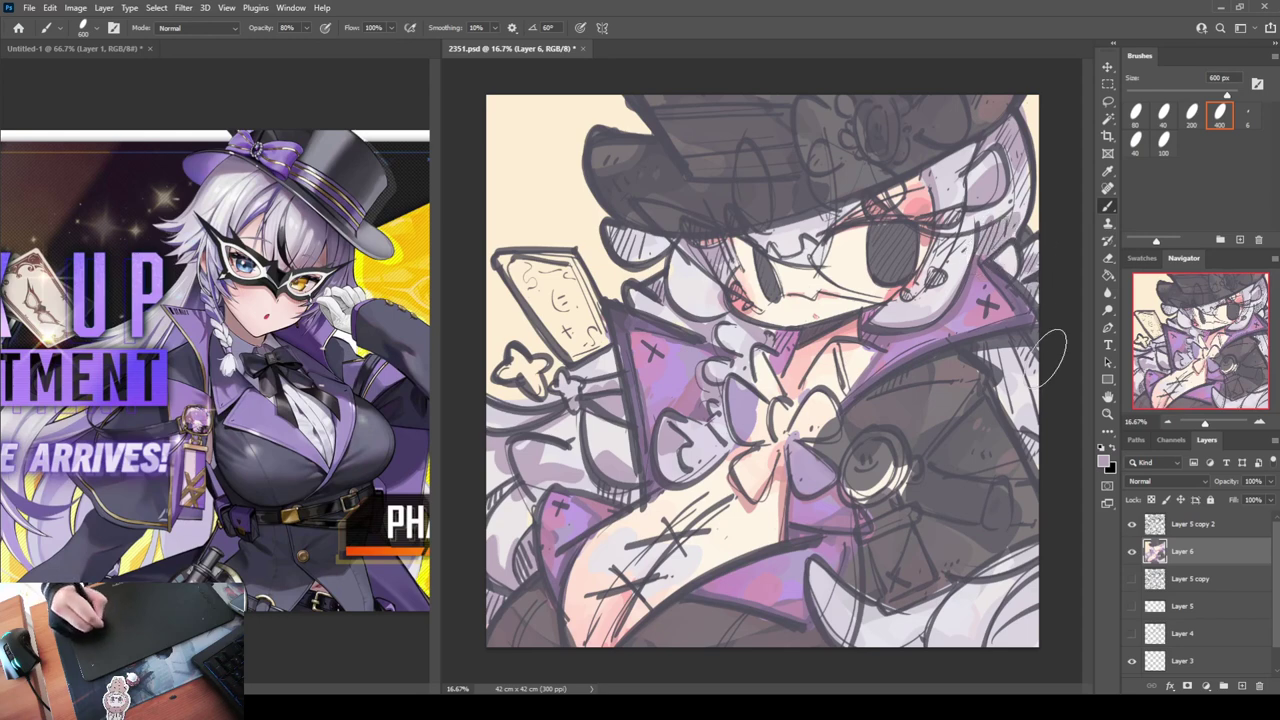
drag(994, 344, 1028, 398)
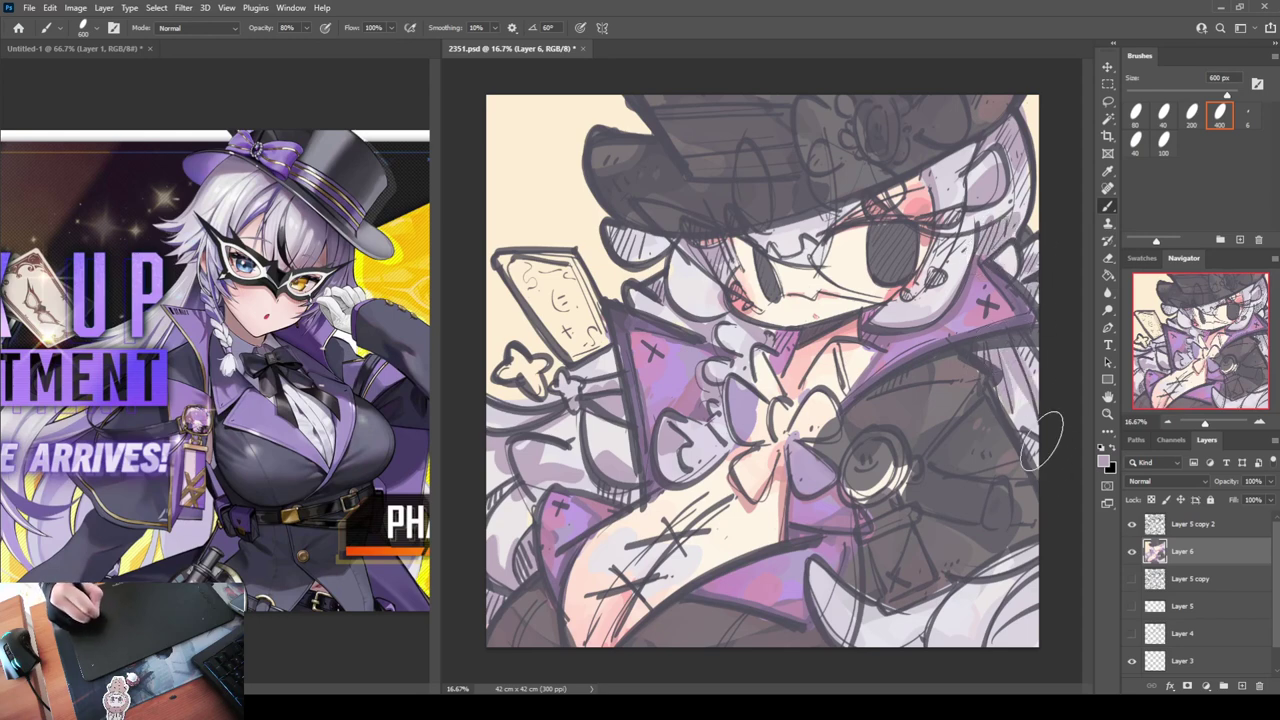
mouse_move(988, 638)
mouse_down()
mouse_move(1059, 560)
mouse_move(1000, 622)
mouse_up()
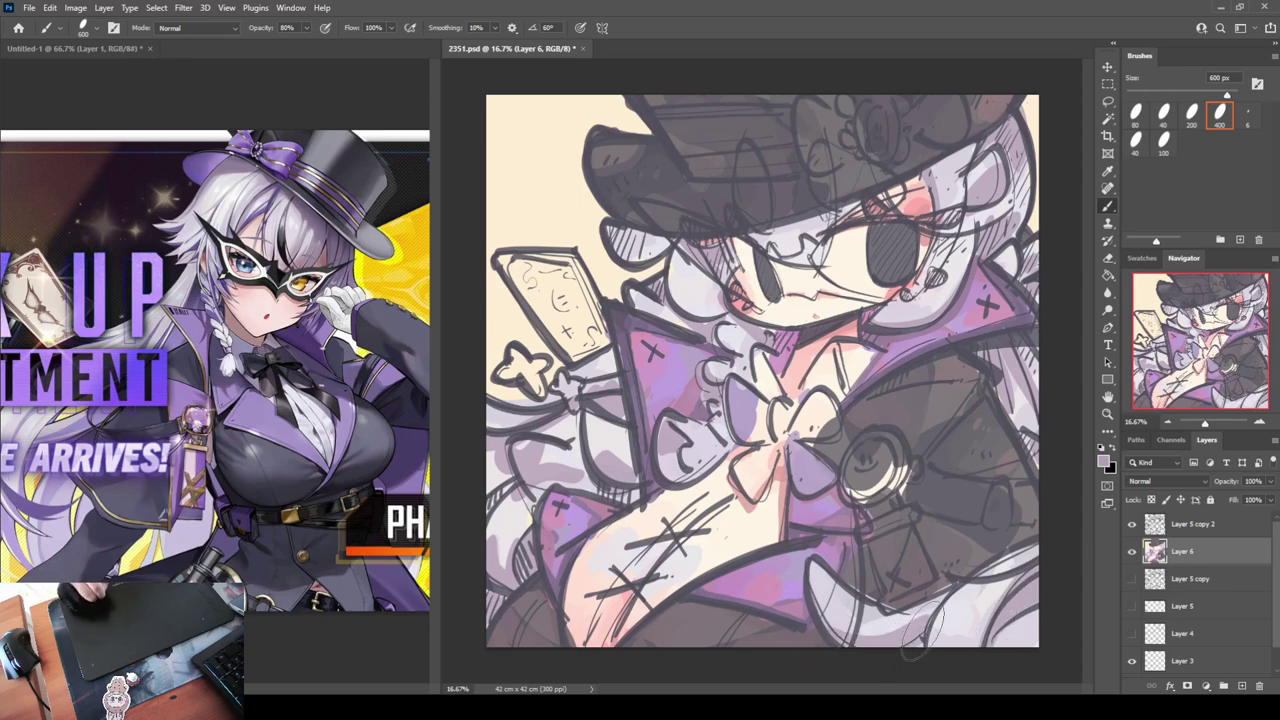
drag(832, 645, 910, 640)
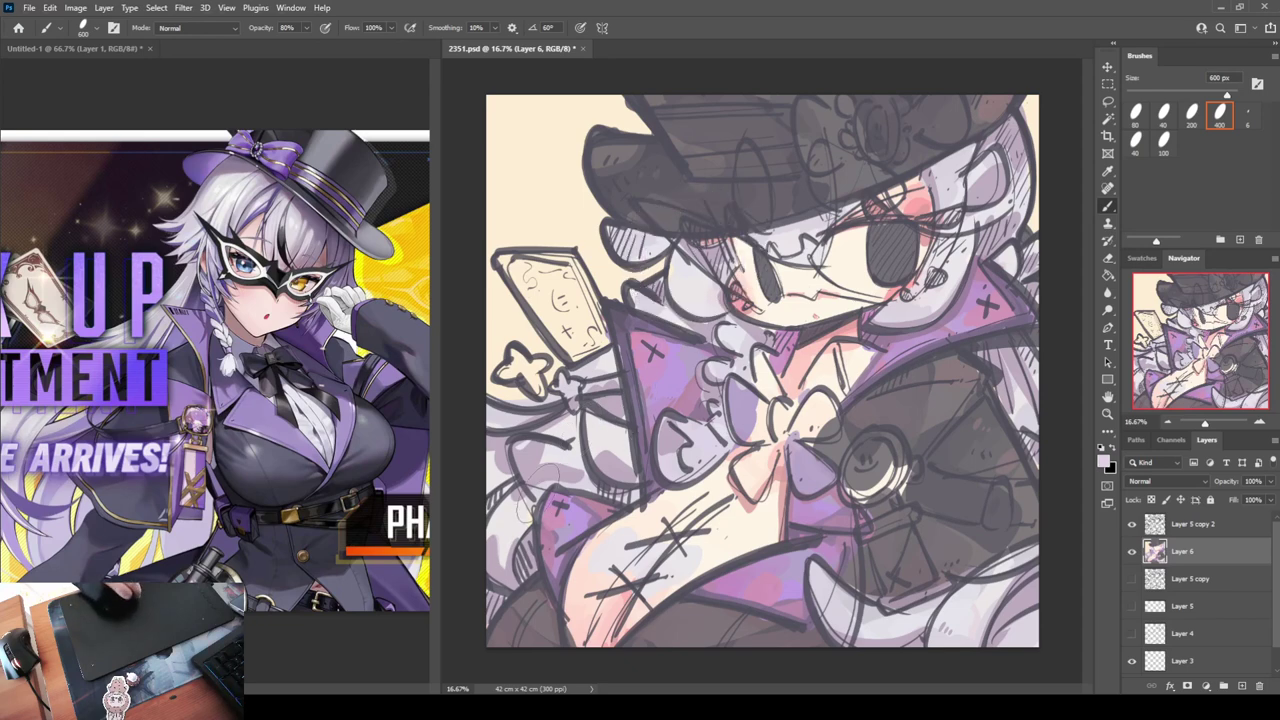
Soften the hair shadows with pale lavender and shade the hair under the right side of the hat brim with darker mauve
drag(532, 466, 571, 469)
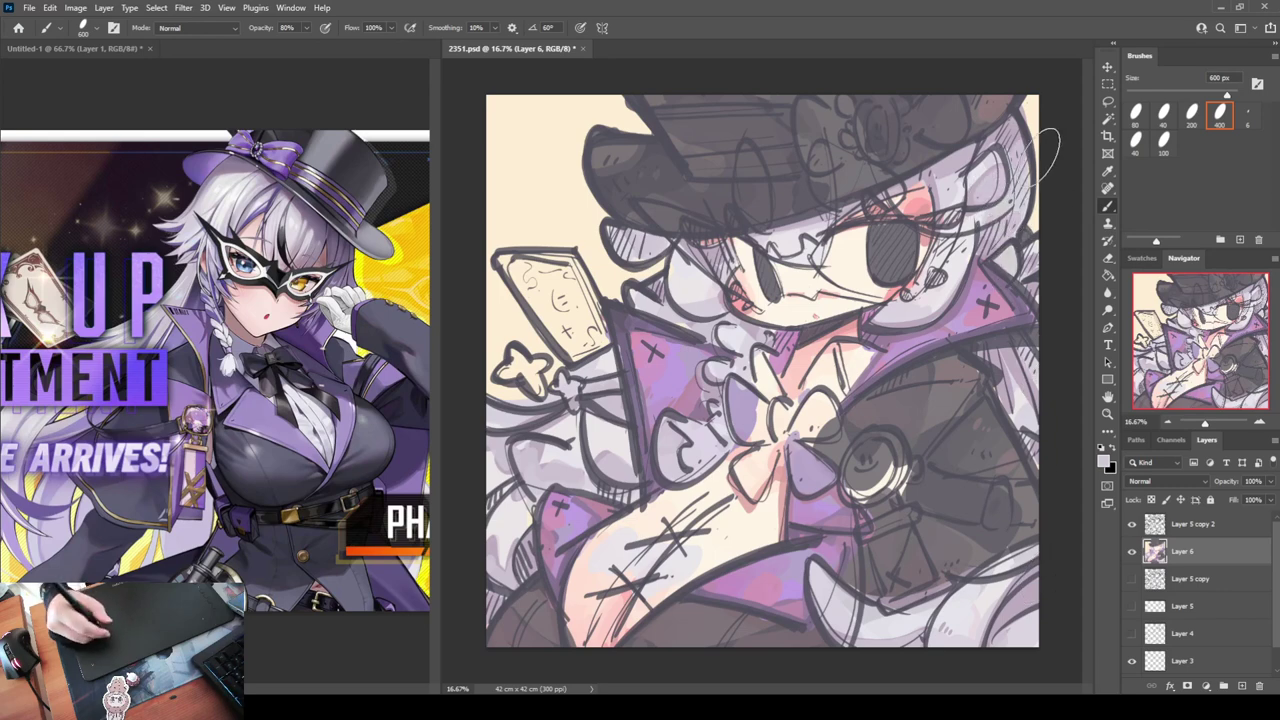
key(i)
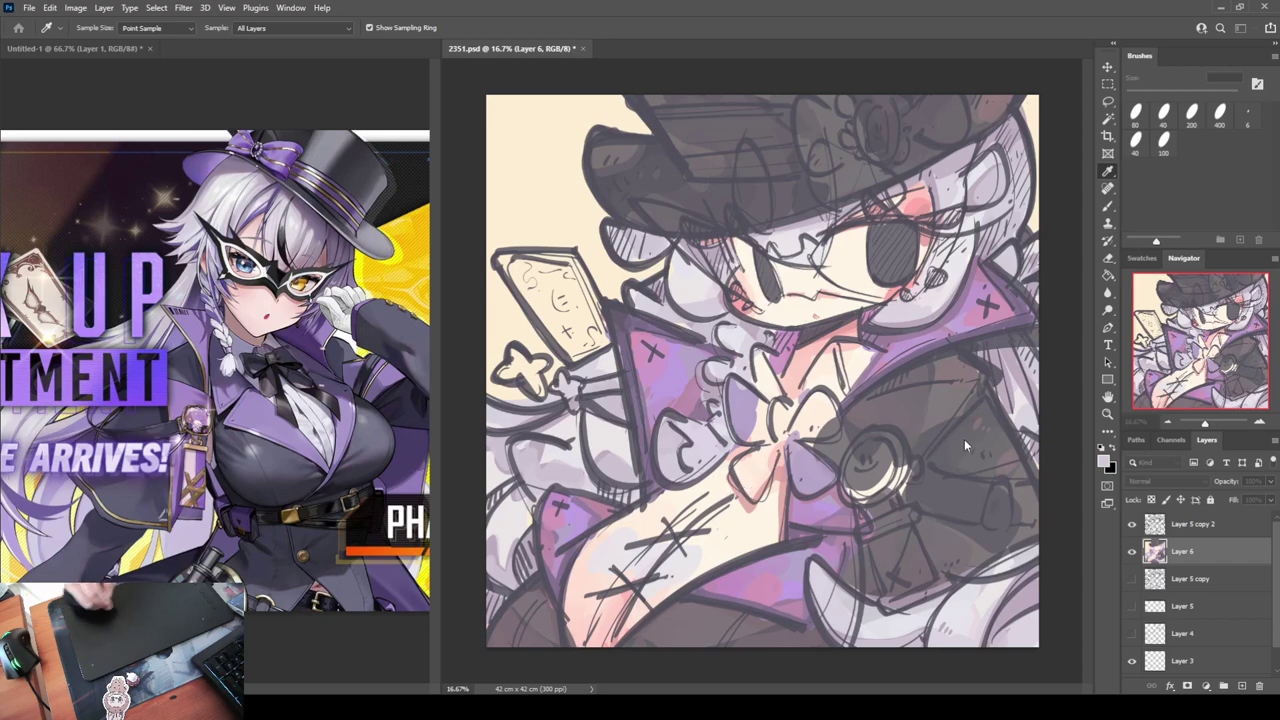
key(b)
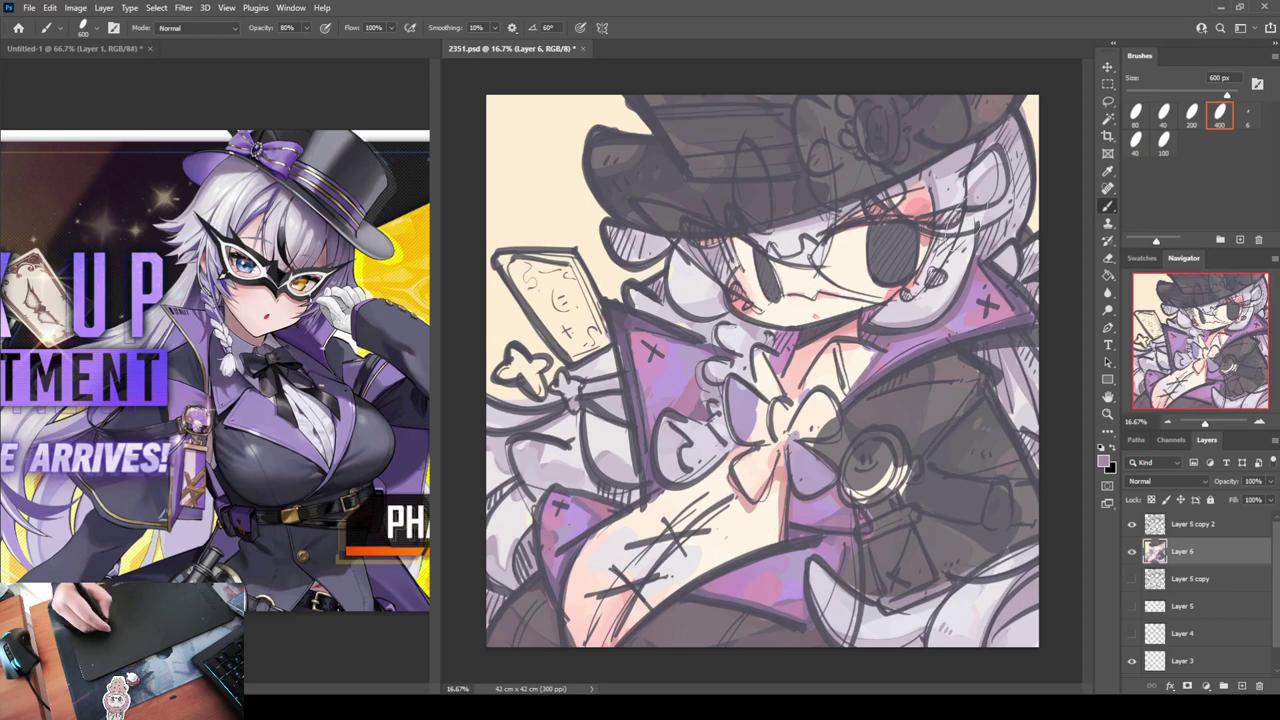
drag(902, 178, 988, 134)
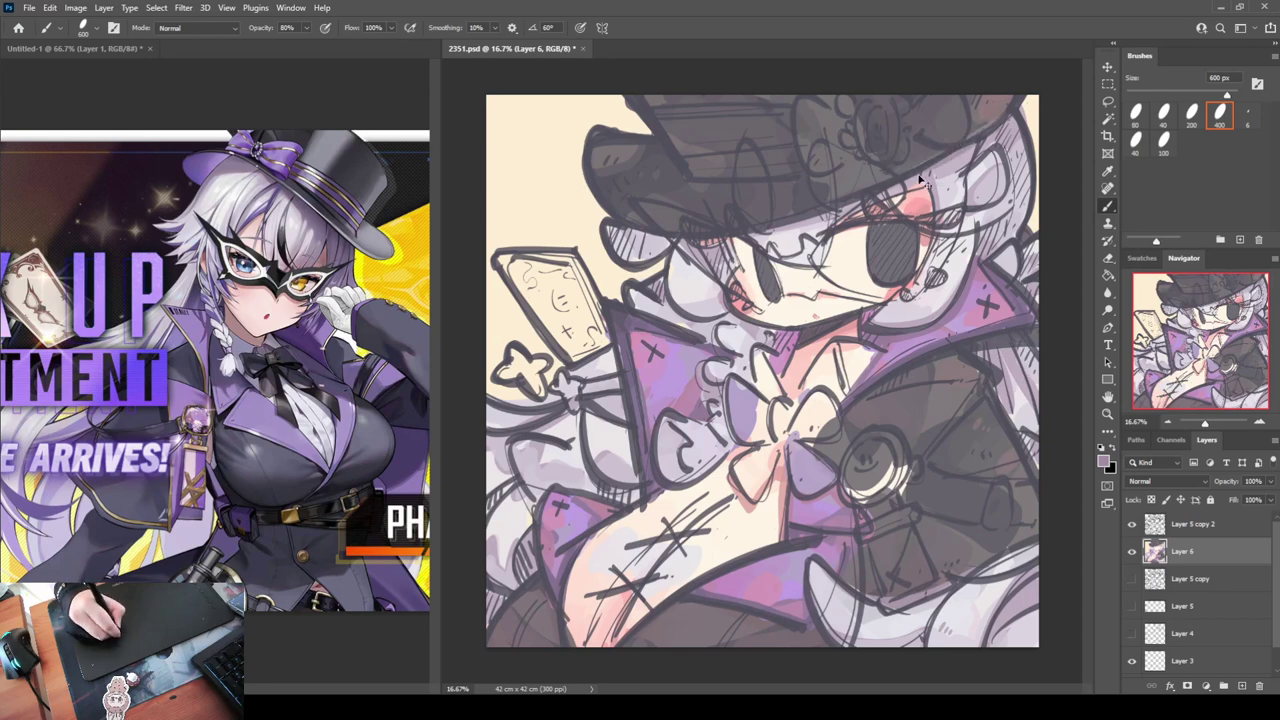
drag(900, 178, 1012, 125)
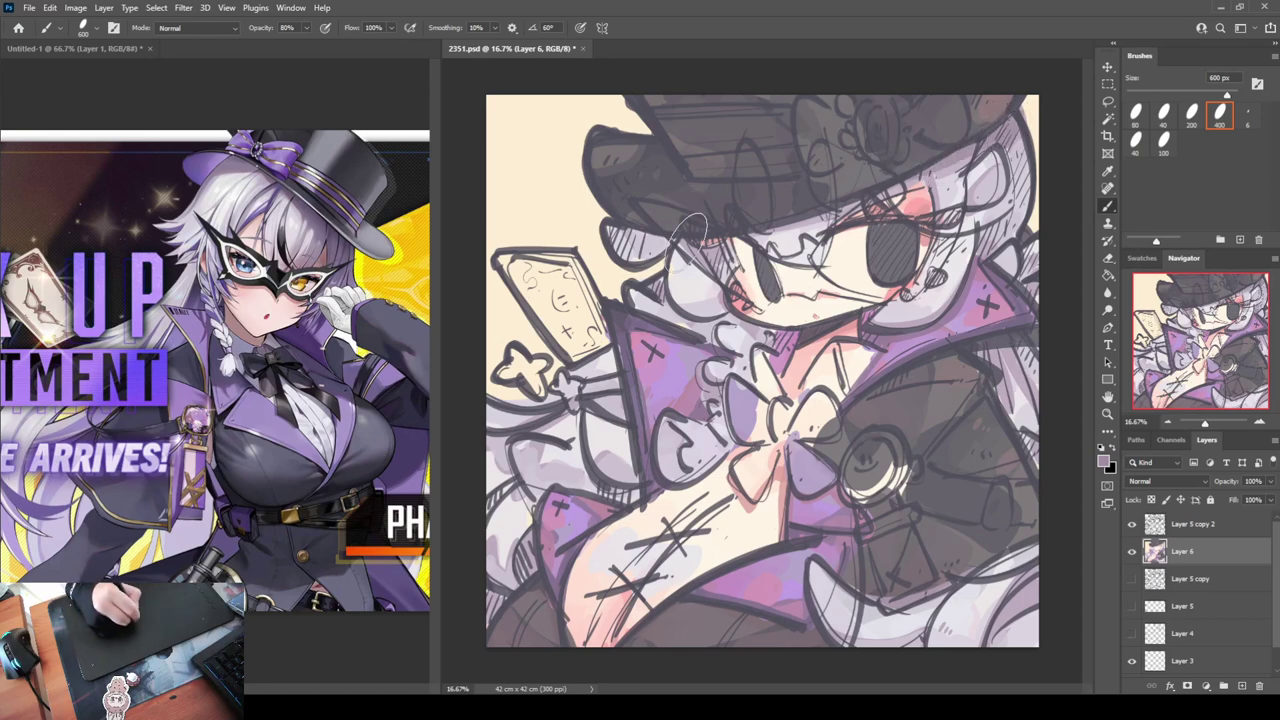
Shade the hair beside the face and under the hat brim with greyish mauve and cool bluish grey
mouse_move(684, 238)
mouse_down()
mouse_move(647, 228)
mouse_move(655, 241)
mouse_move(676, 232)
mouse_move(703, 274)
mouse_move(730, 257)
mouse_up()
mouse_move(806, 206)
mouse_down()
mouse_move(790, 212)
mouse_move(852, 206)
mouse_up()
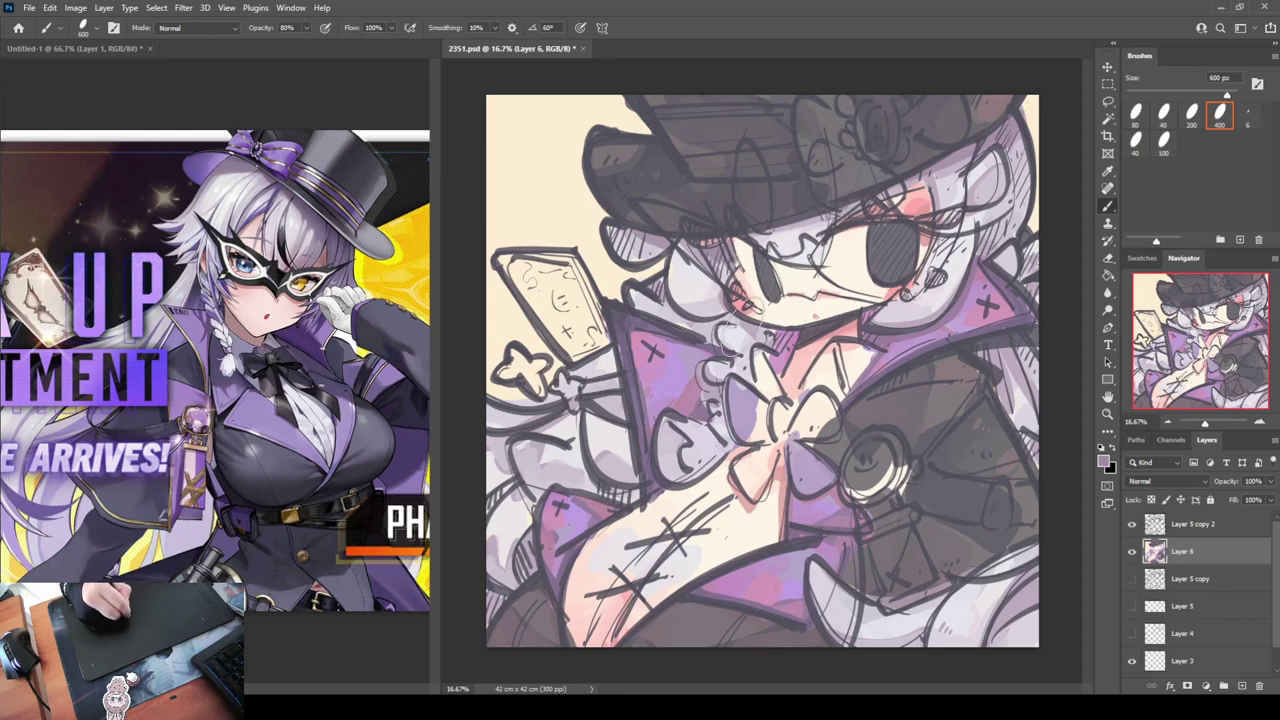
drag(733, 272, 741, 290)
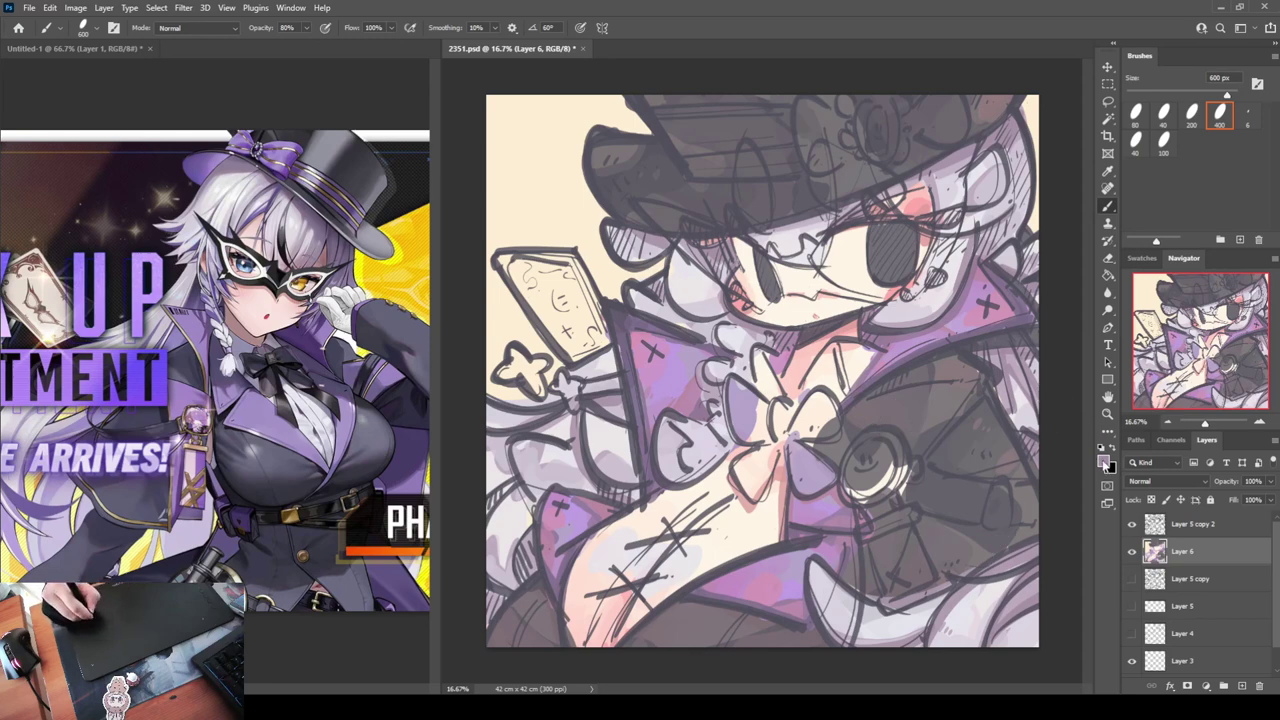
key(i)
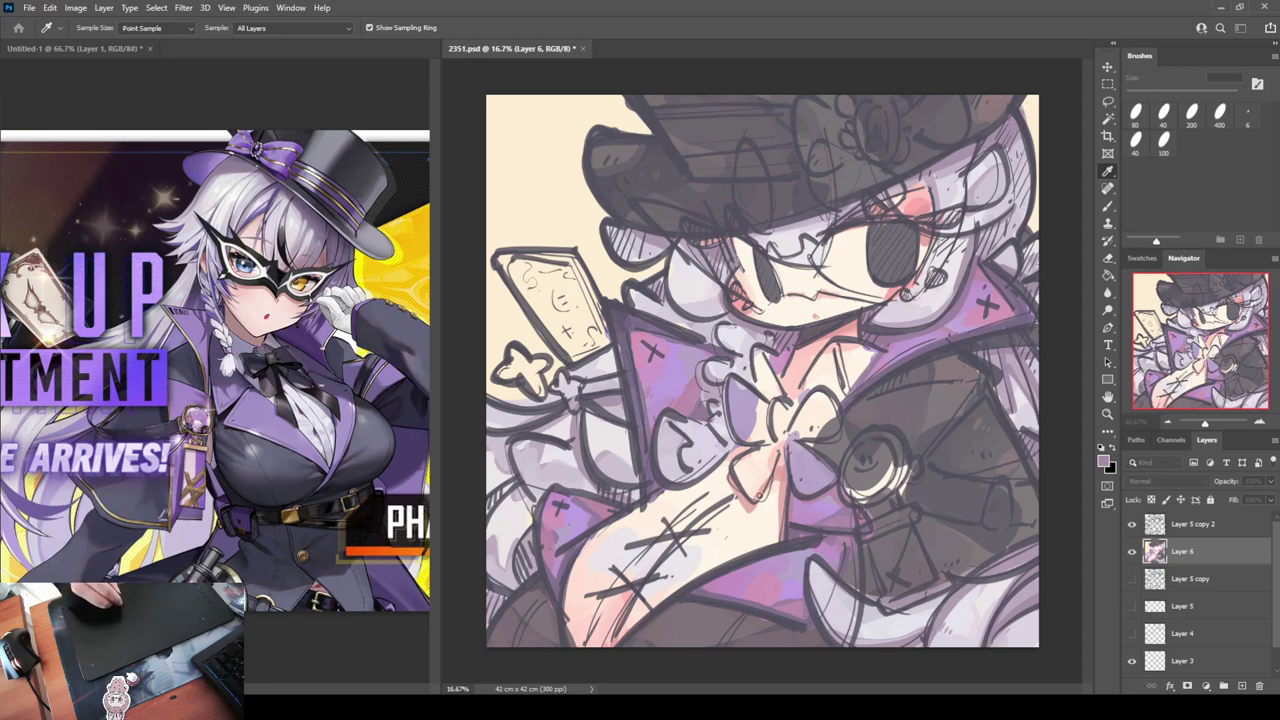
key(b)
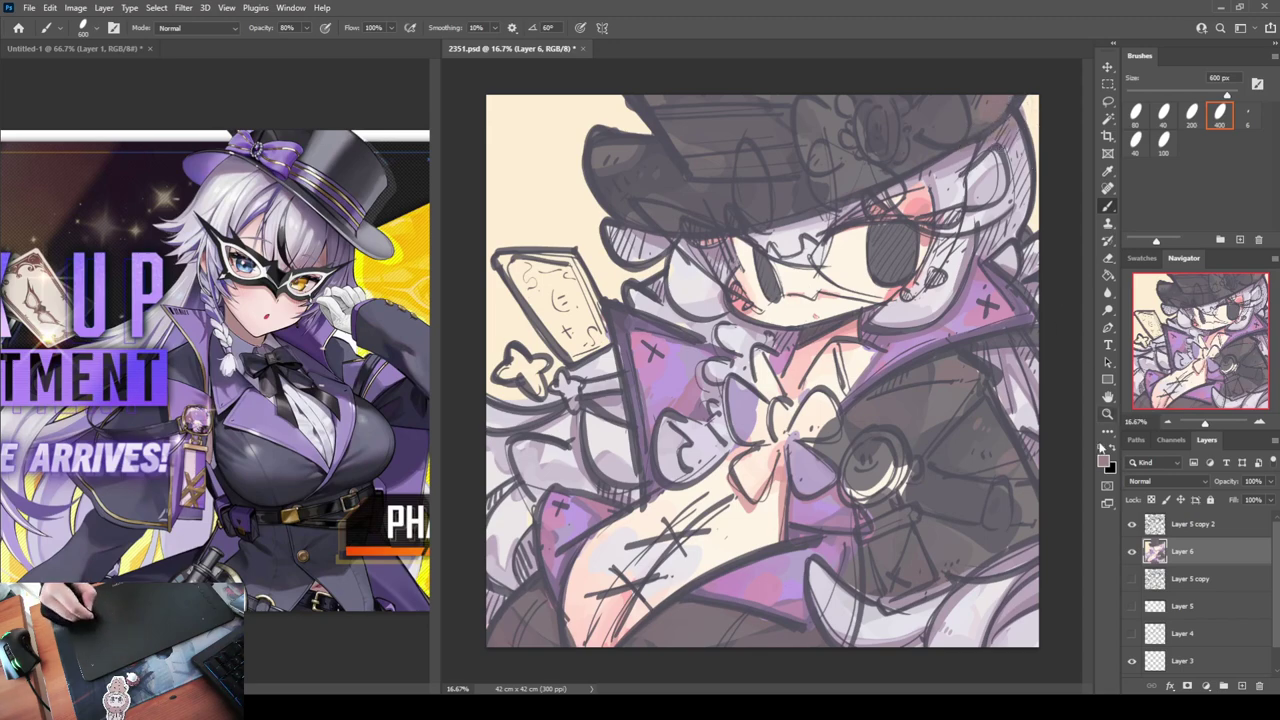
key(i)
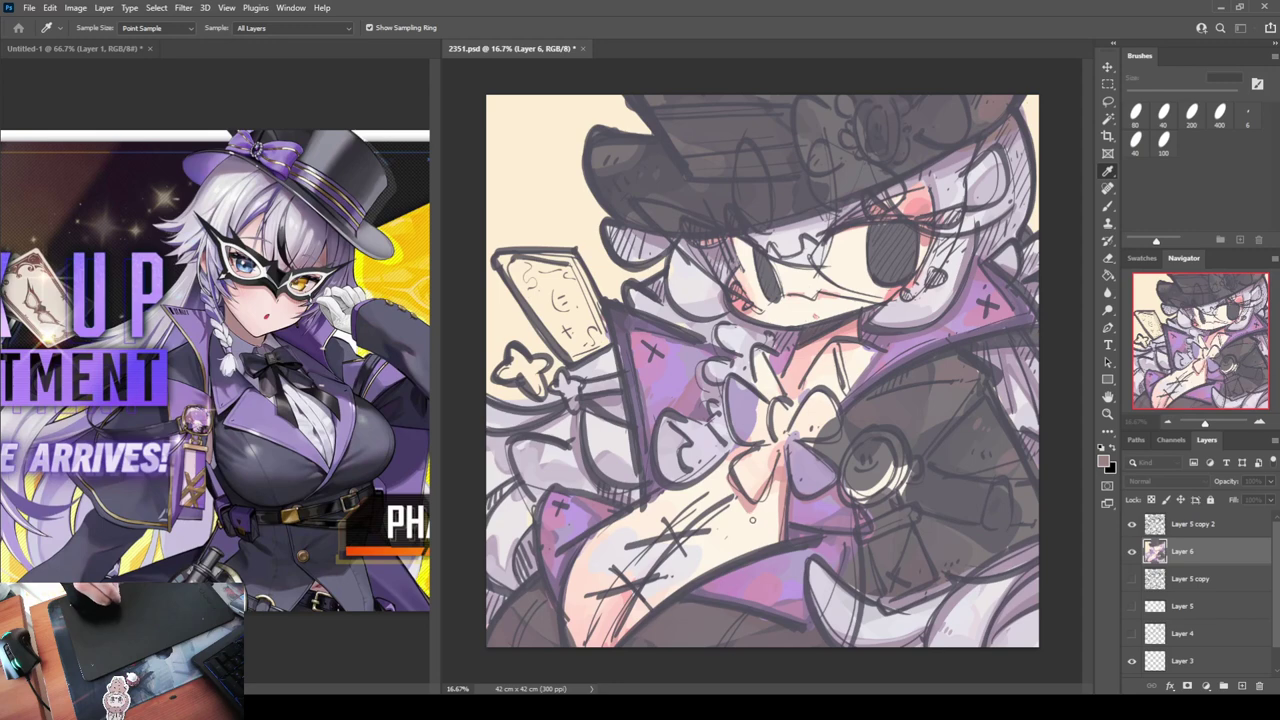
key(b)
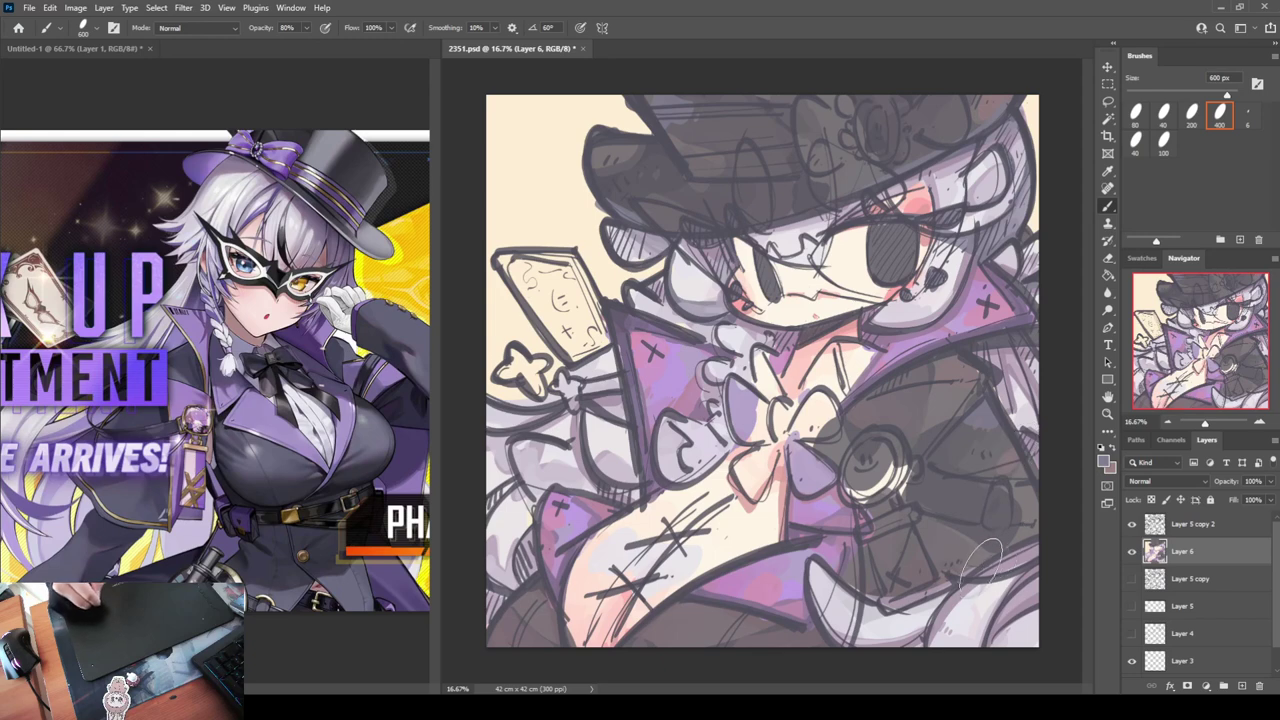
Paint the band across the dark sleeve in dark slate and vary it with dark reddish brown
alt+click(935, 462)
mouse_move(927, 477)
mouse_down()
mouse_move(964, 513)
mouse_move(958, 486)
mouse_move(1037, 510)
mouse_move(960, 508)
mouse_move(1043, 496)
mouse_up()
mouse_move(1043, 440)
mouse_down()
mouse_move(1043, 471)
mouse_move(1017, 437)
mouse_move(1046, 500)
mouse_up()
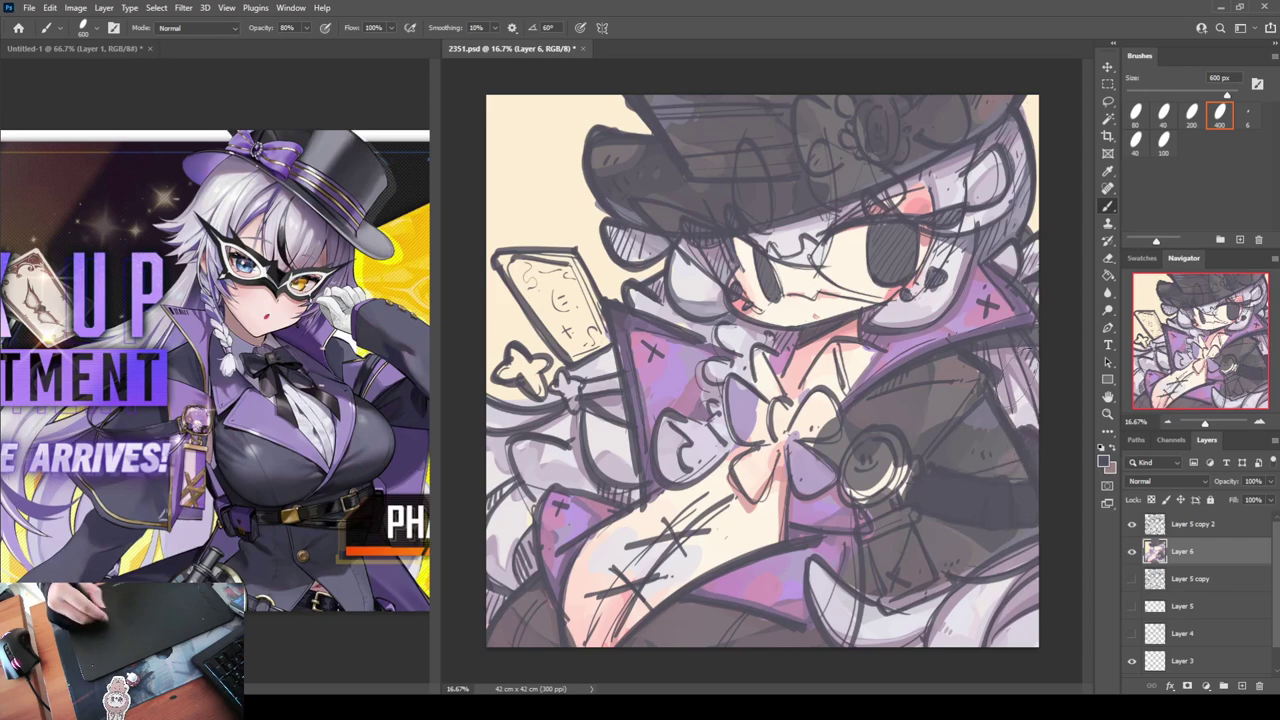
alt+click(946, 480)
mouse_move(937, 482)
mouse_down()
mouse_move(975, 482)
mouse_move(962, 494)
mouse_move(935, 481)
mouse_move(974, 512)
mouse_move(980, 500)
mouse_move(989, 511)
mouse_move(1036, 500)
mouse_up()
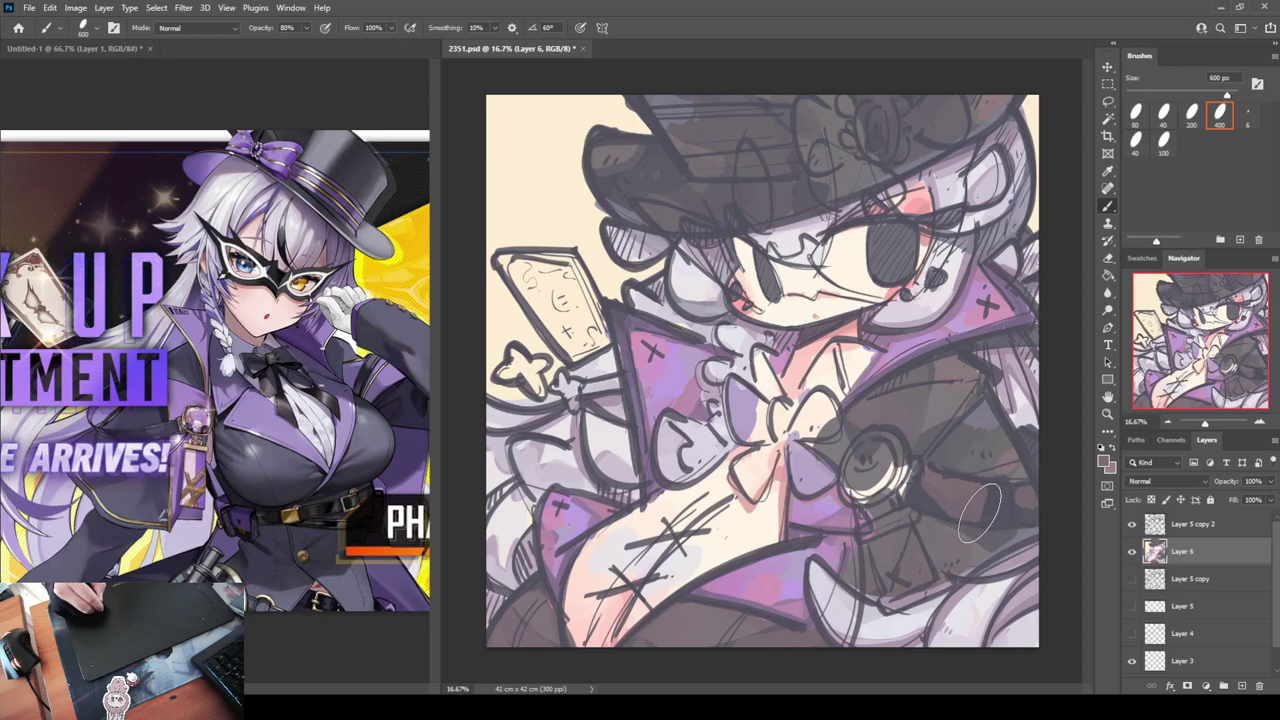
alt+click(932, 482)
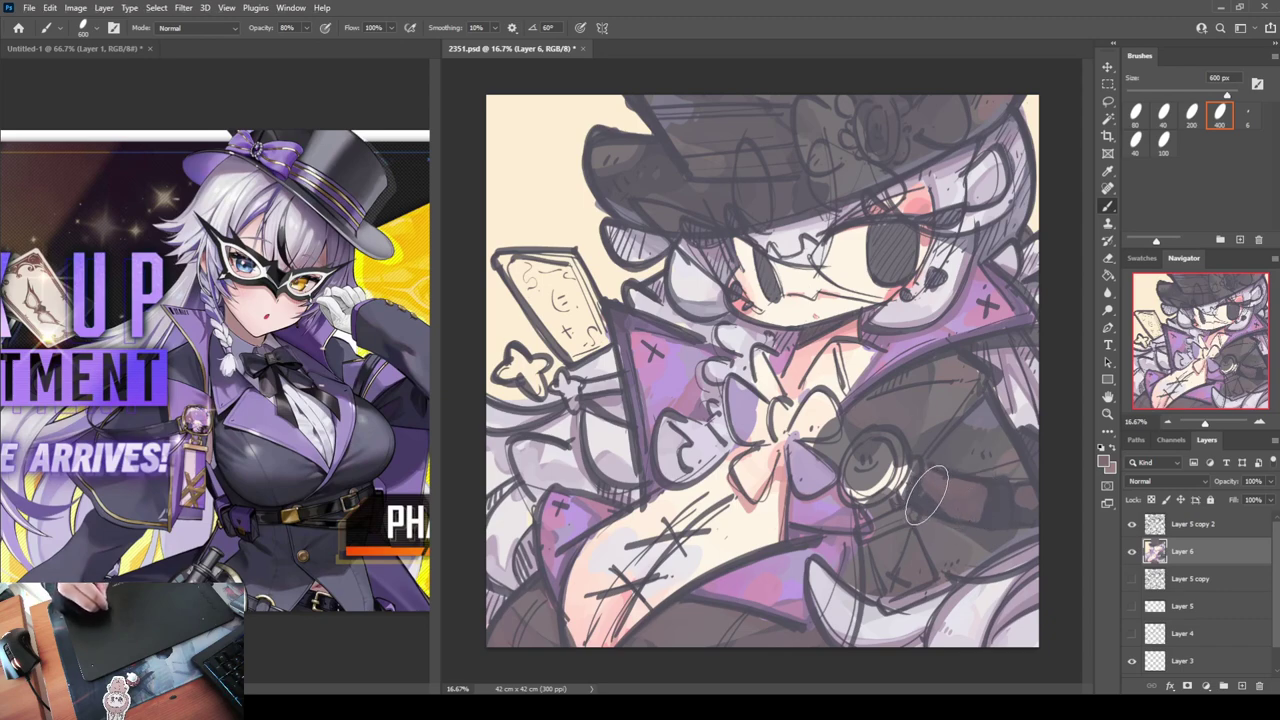
alt+click(1020, 517)
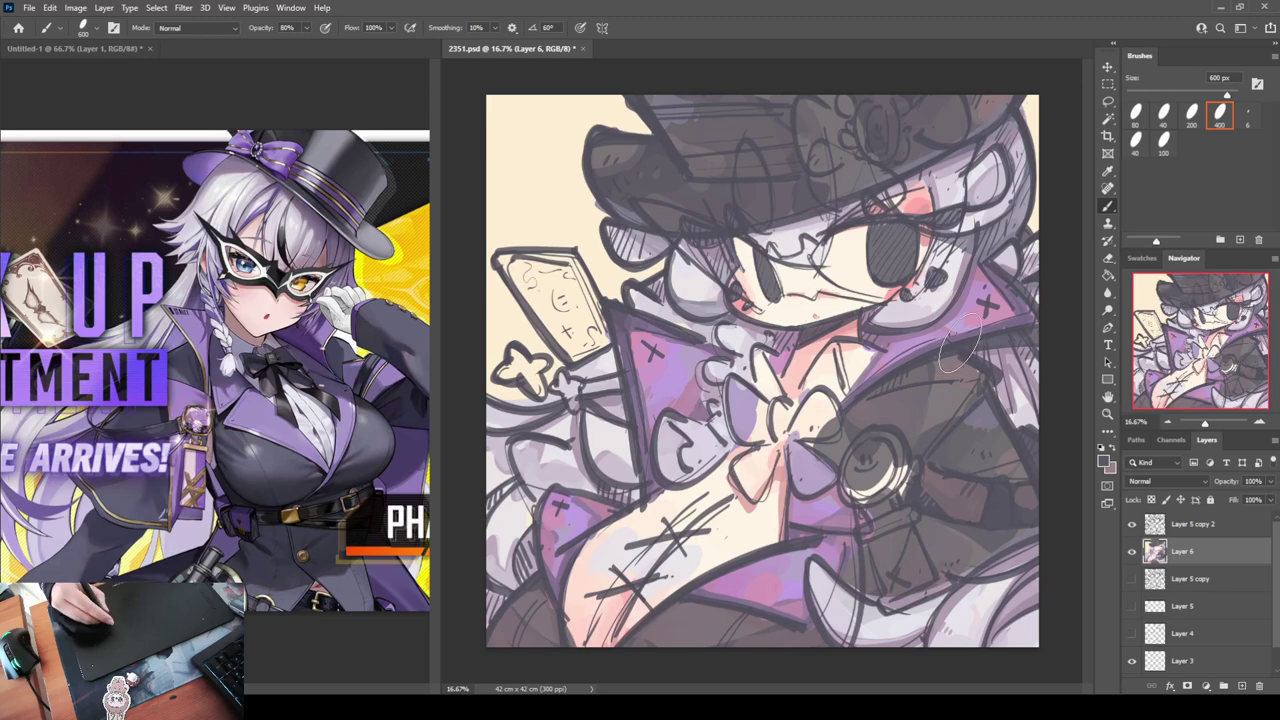
Sample hair tones and shade the hair around the dark sleeve and left of the large lapel with bluish grey
alt+click(968, 242)
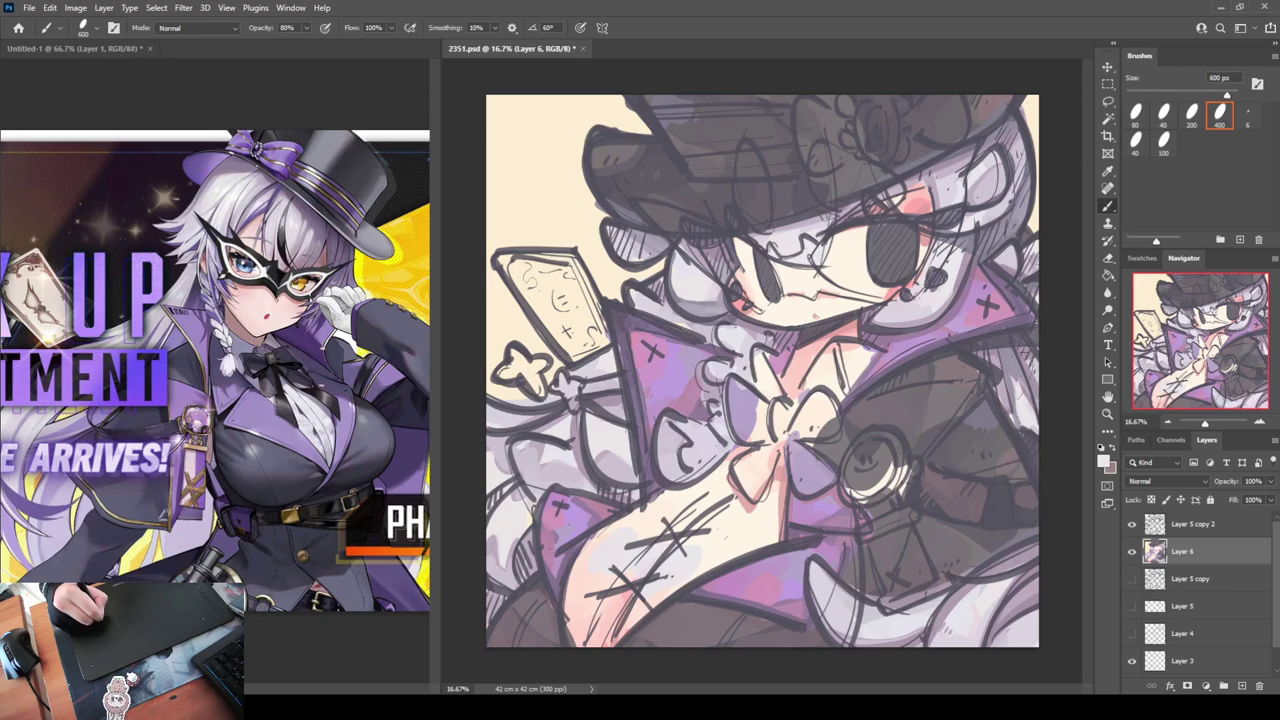
alt+click(1014, 389)
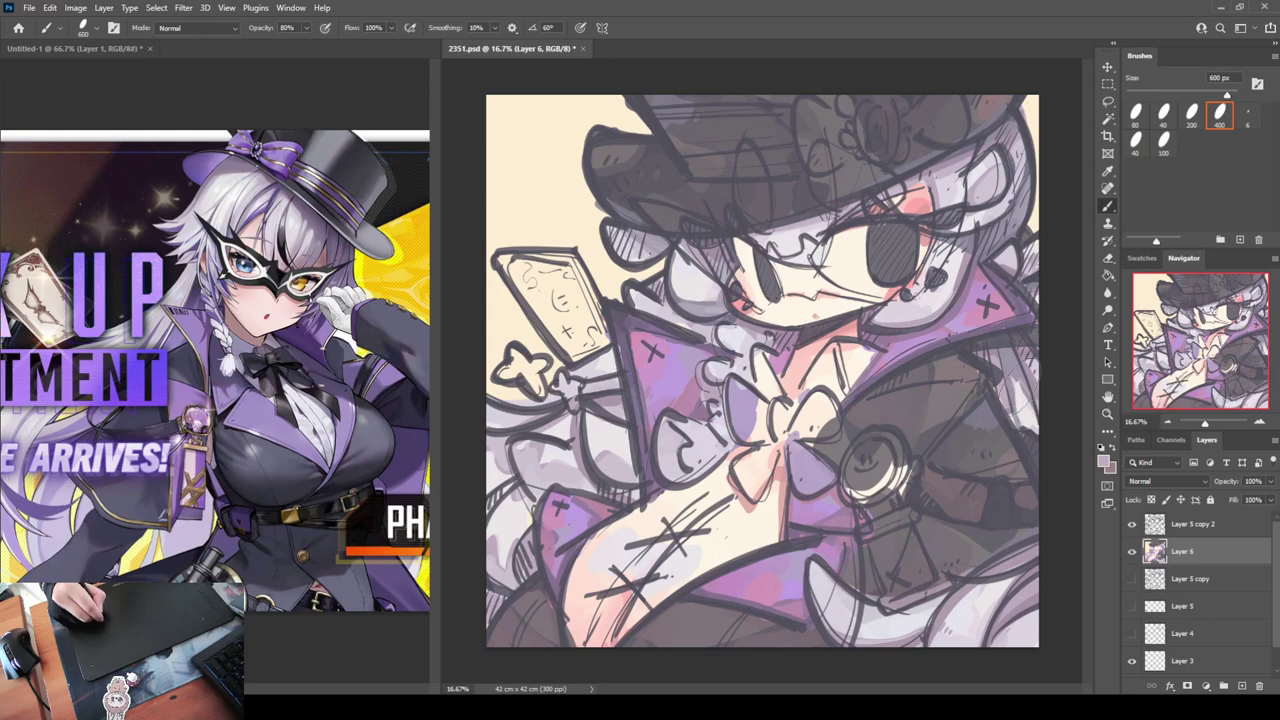
alt+click(1014, 391)
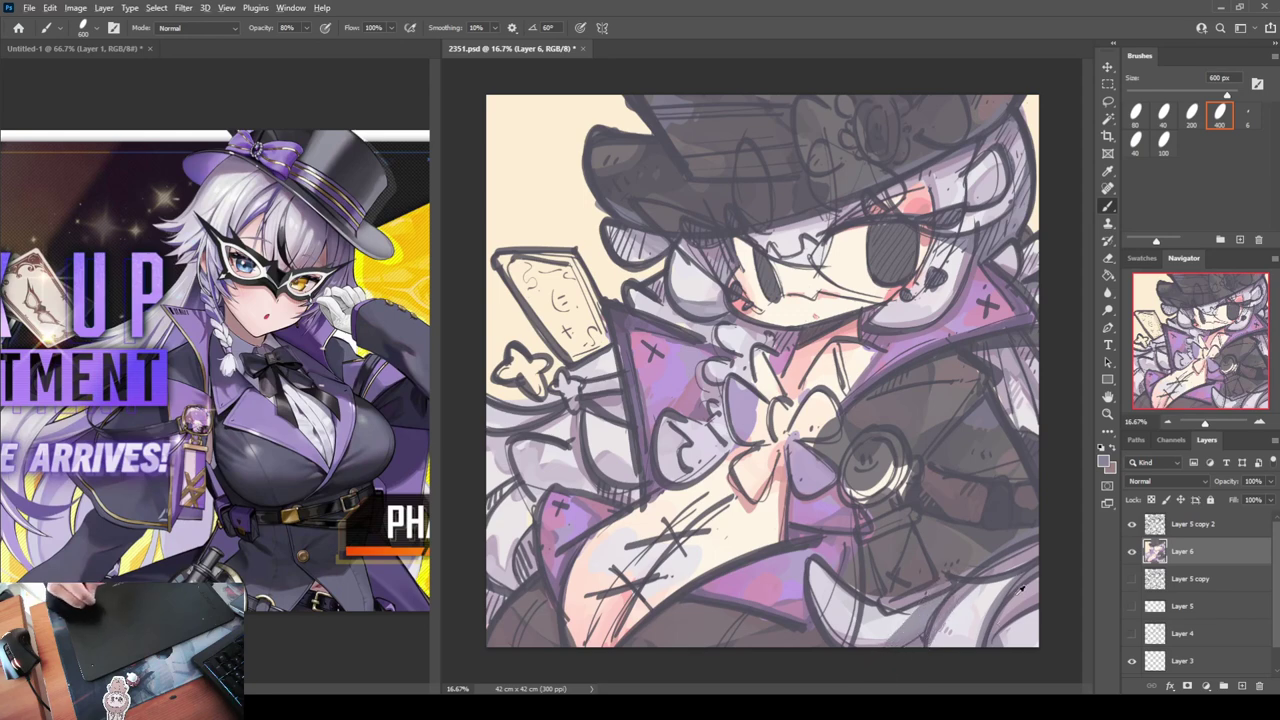
alt+click(1020, 600)
alt+click(921, 617)
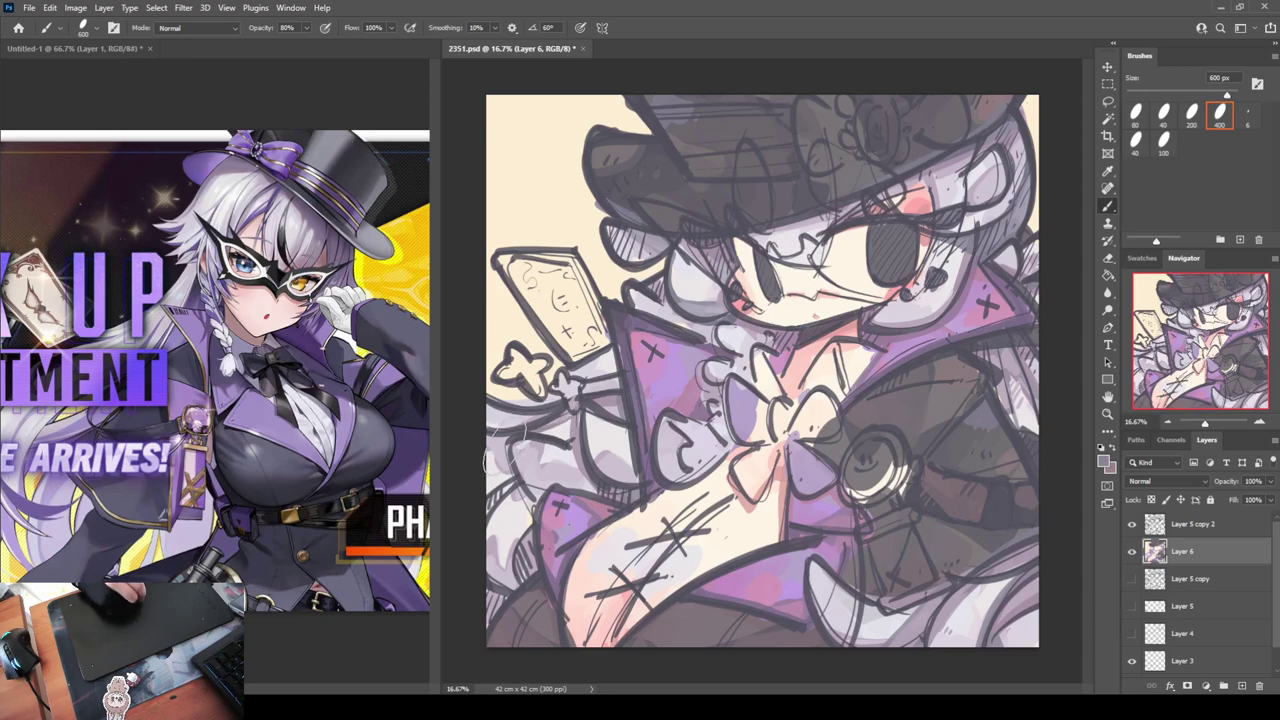
mouse_move(508, 462)
mouse_down()
mouse_move(537, 526)
mouse_move(516, 571)
mouse_up()
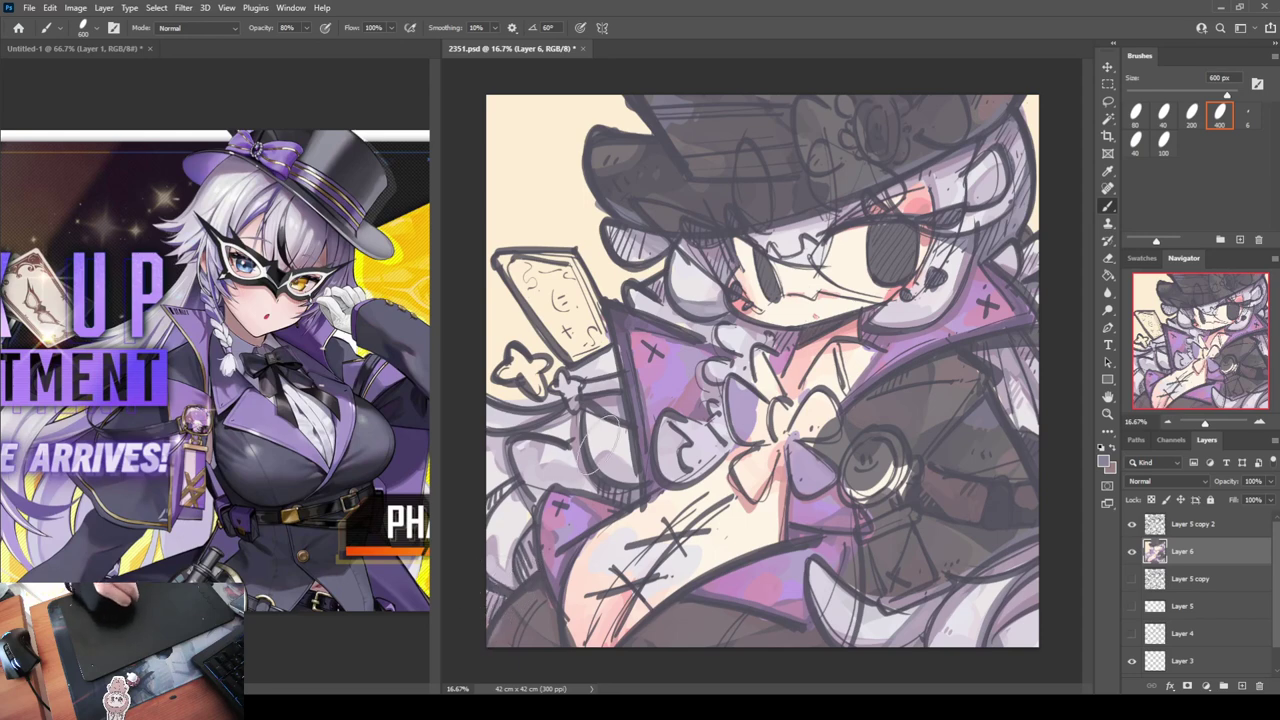
mouse_move(624, 453)
mouse_down()
mouse_move(607, 487)
mouse_move(622, 480)
mouse_up()
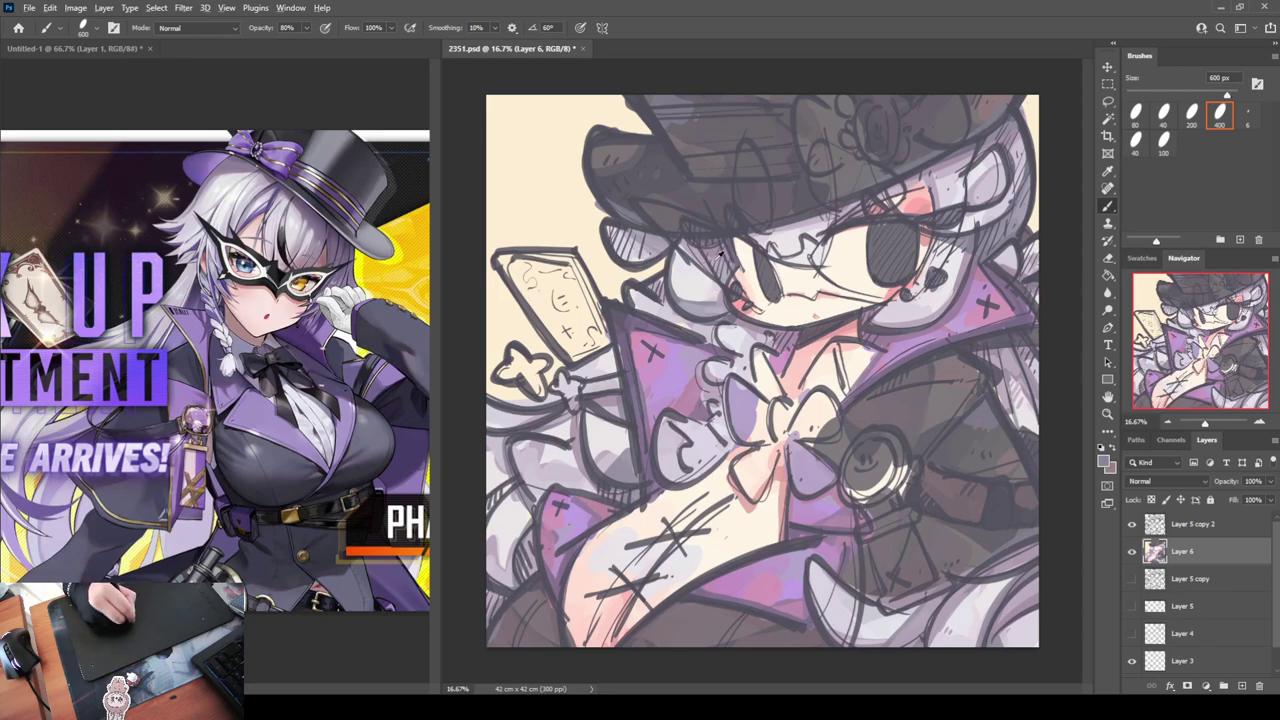
Tint the hair left of the large lapel and the strands below the dark sleeve with light lilac
drag(618, 412, 636, 458)
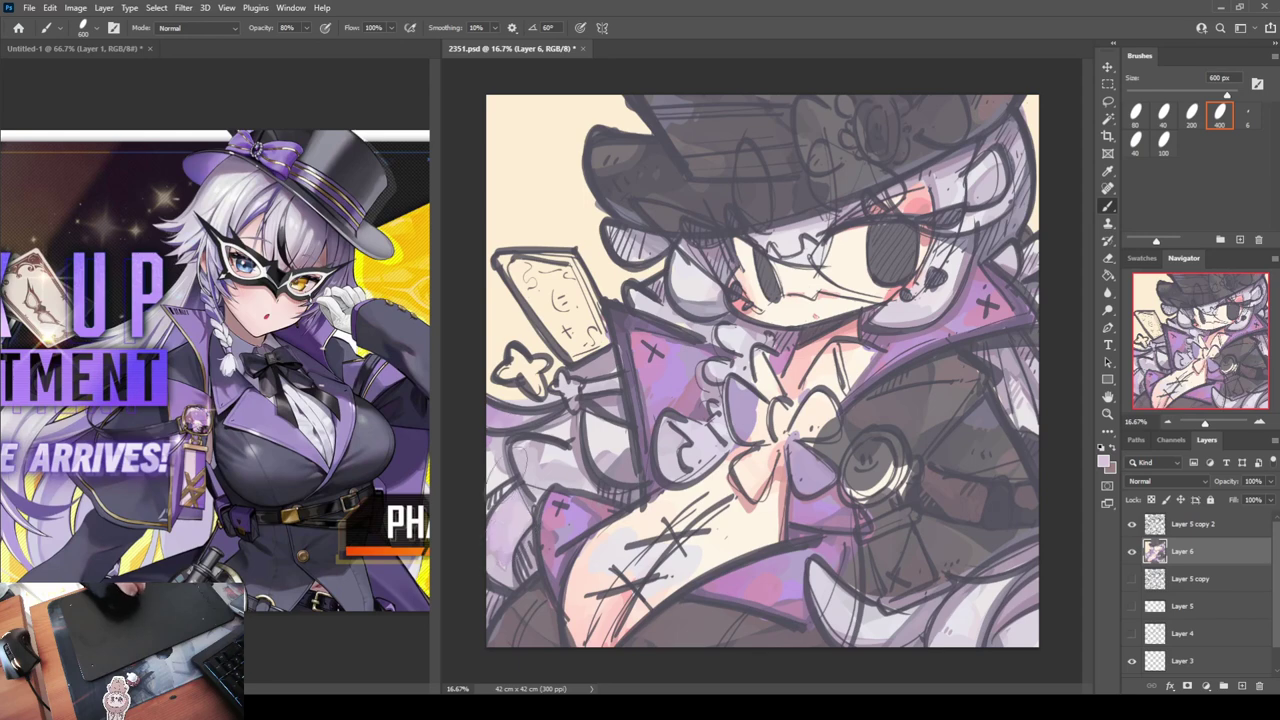
drag(518, 346, 512, 350)
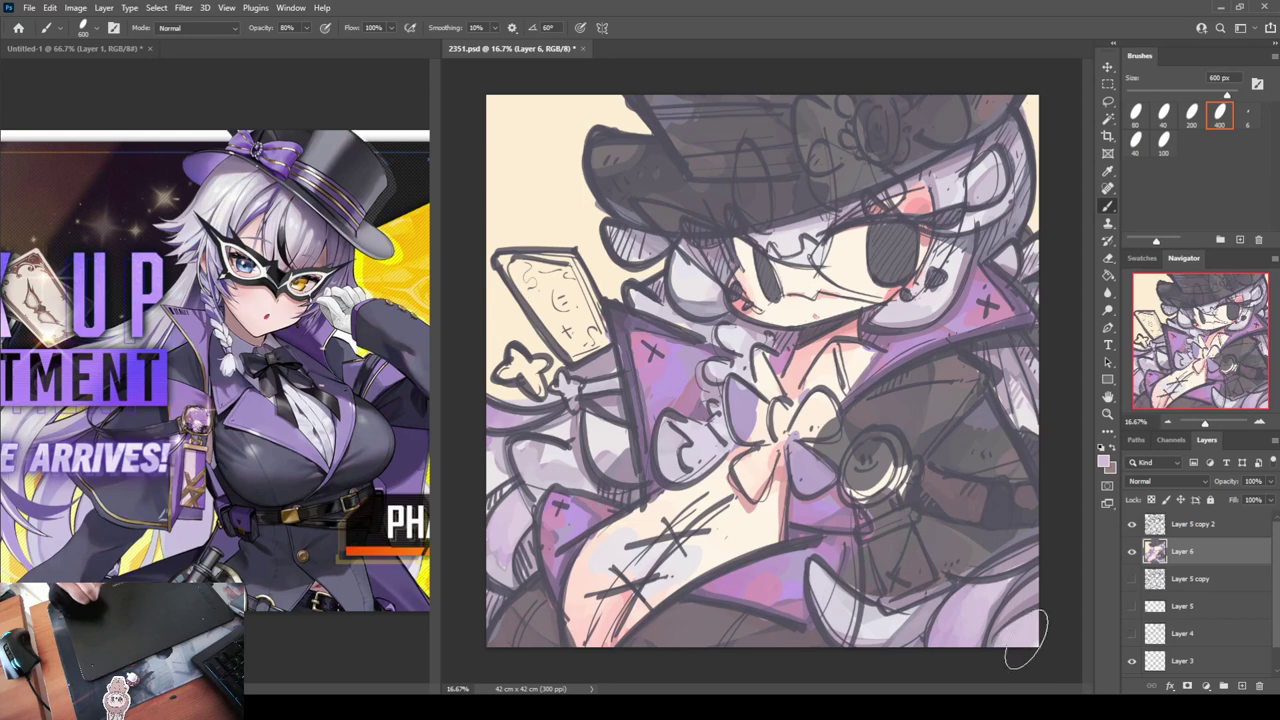
drag(848, 537, 810, 590)
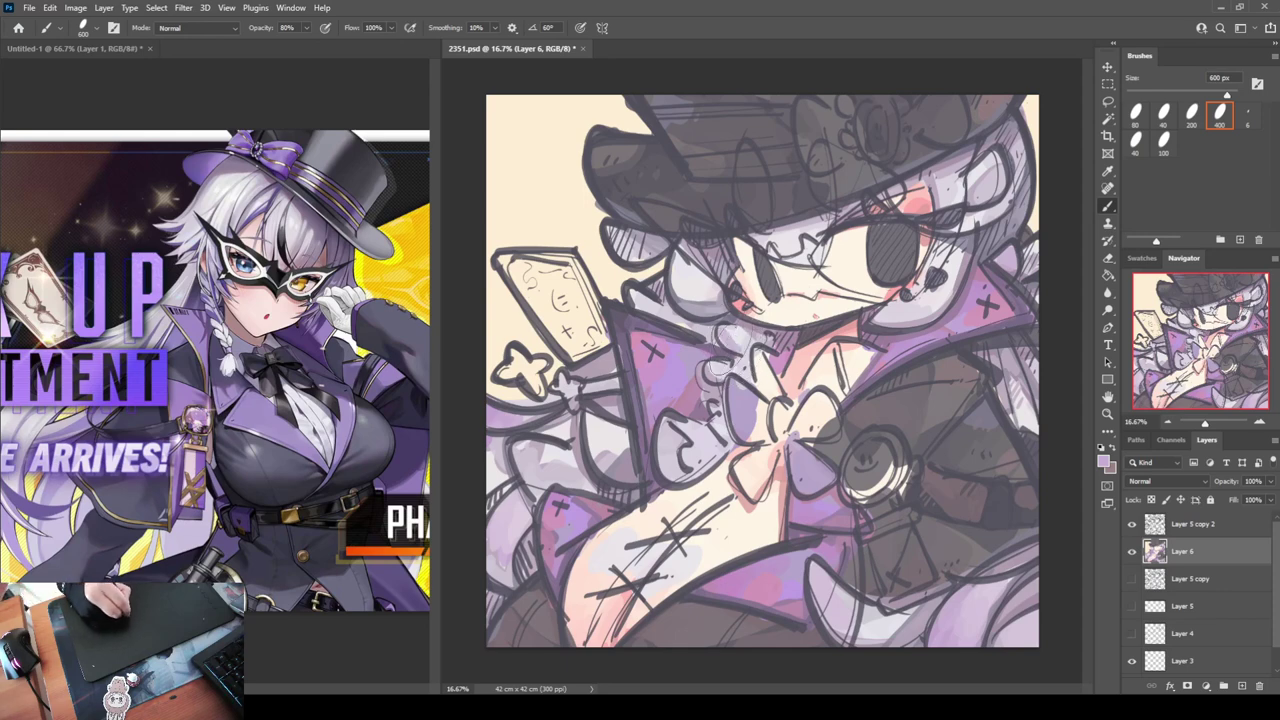
Pick a brighter violet and add accents to the braid, the lower hair and the locks left of the face
alt+click(745, 378)
mouse_move(704, 417)
mouse_down()
mouse_move(718, 459)
mouse_move(734, 429)
mouse_up()
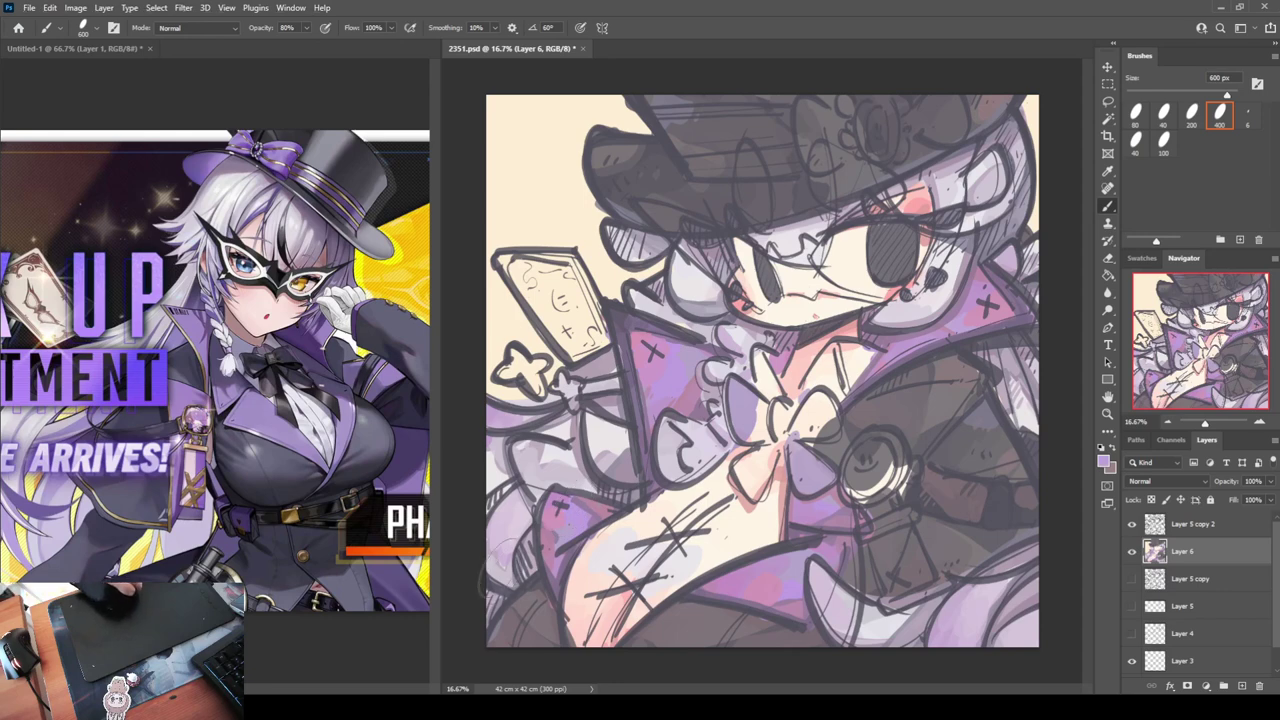
drag(497, 556, 499, 548)
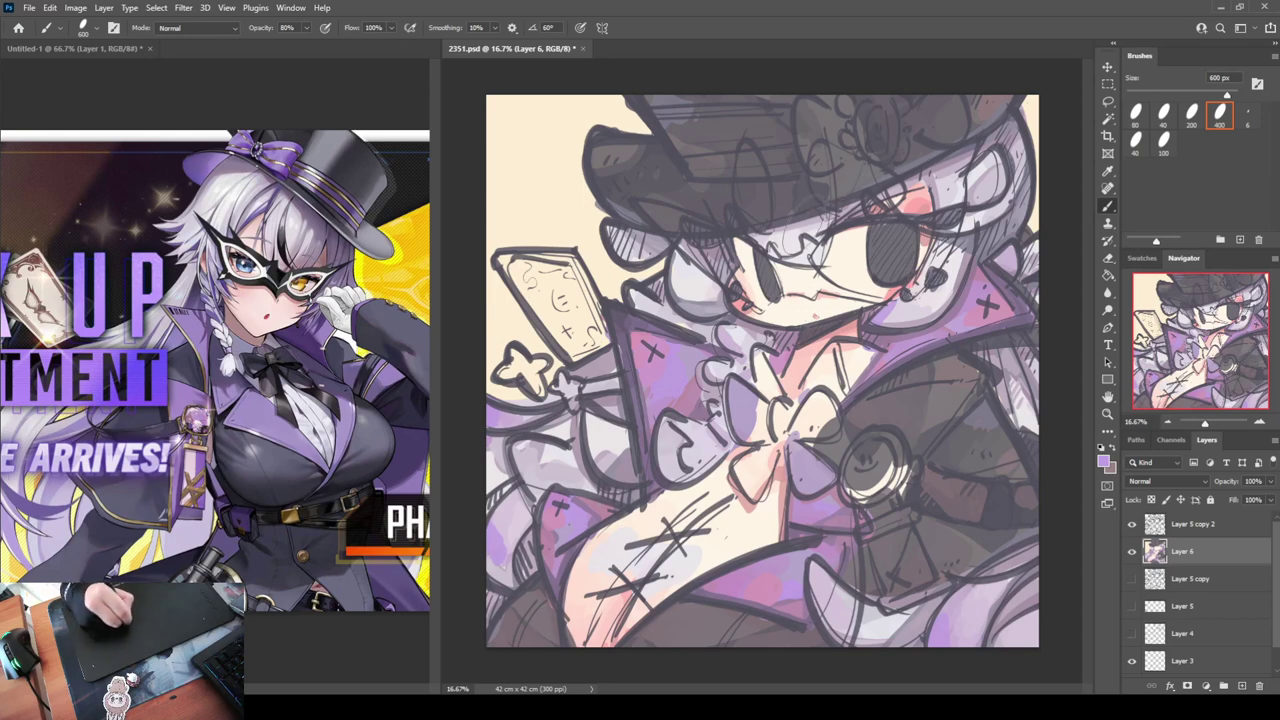
drag(748, 218, 768, 276)
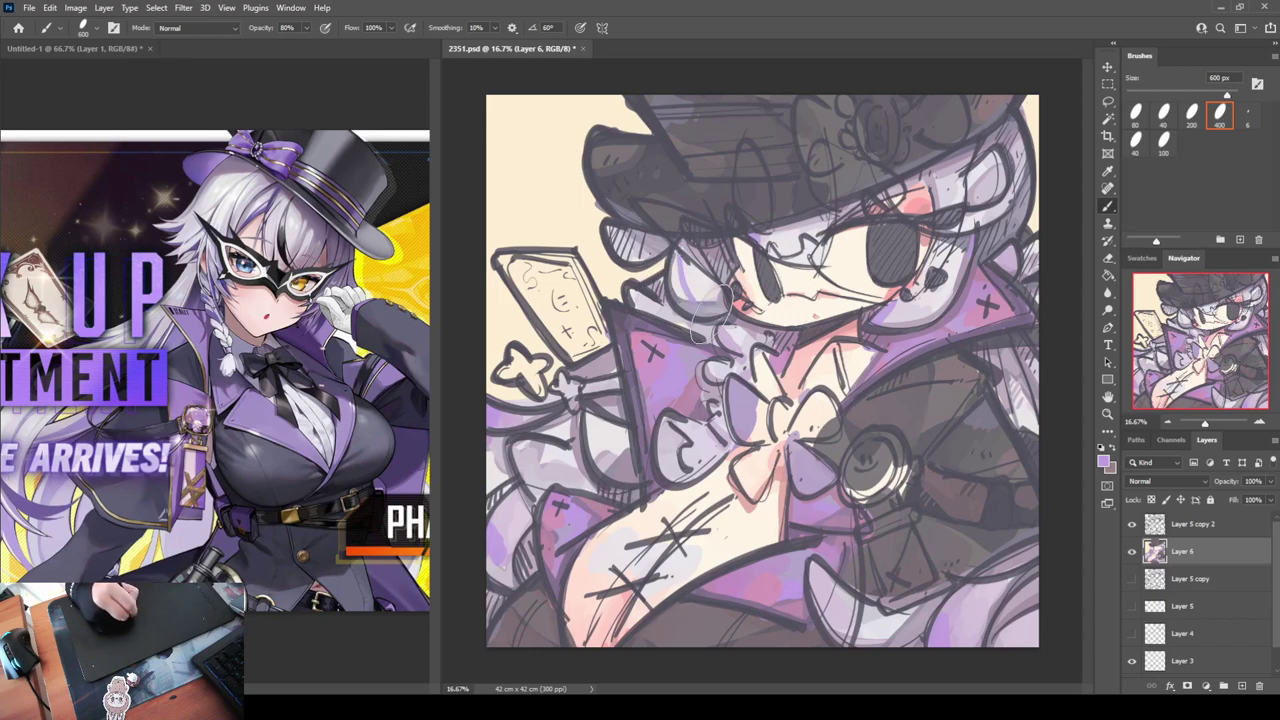
drag(691, 277, 696, 302)
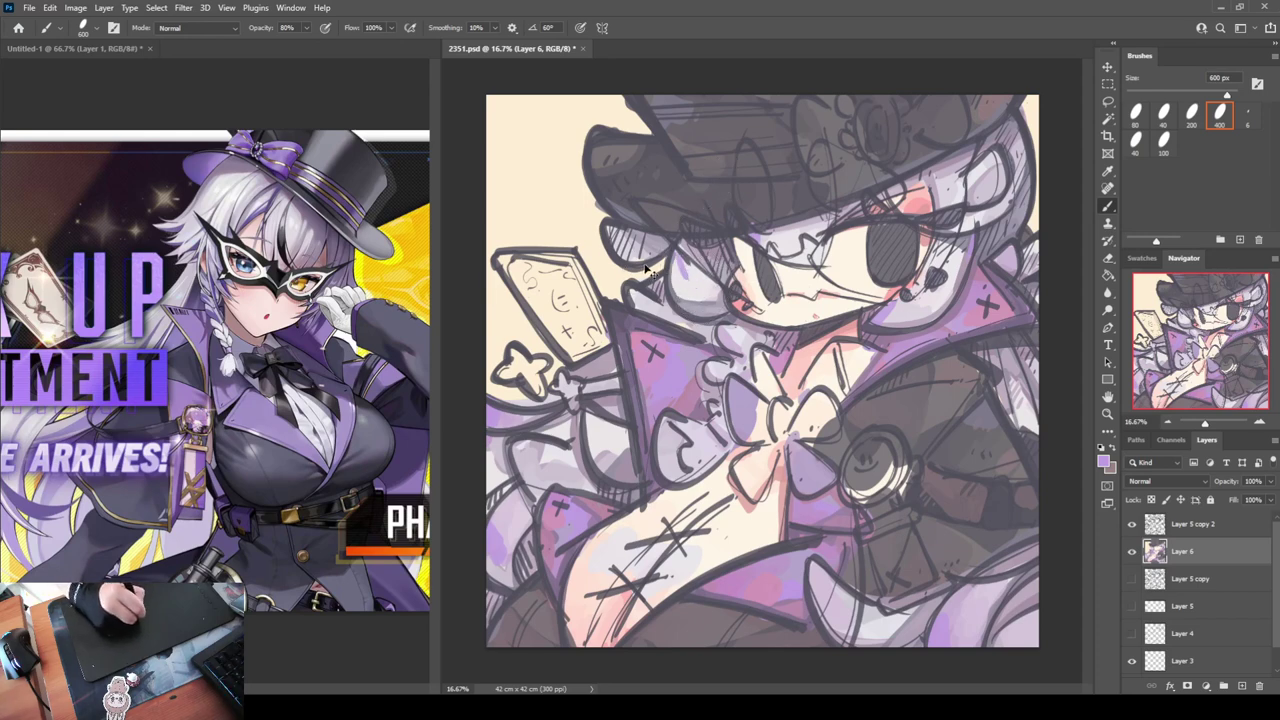
mouse_move(645, 268)
mouse_down()
mouse_move(615, 275)
mouse_move(640, 235)
mouse_move(650, 248)
mouse_up()
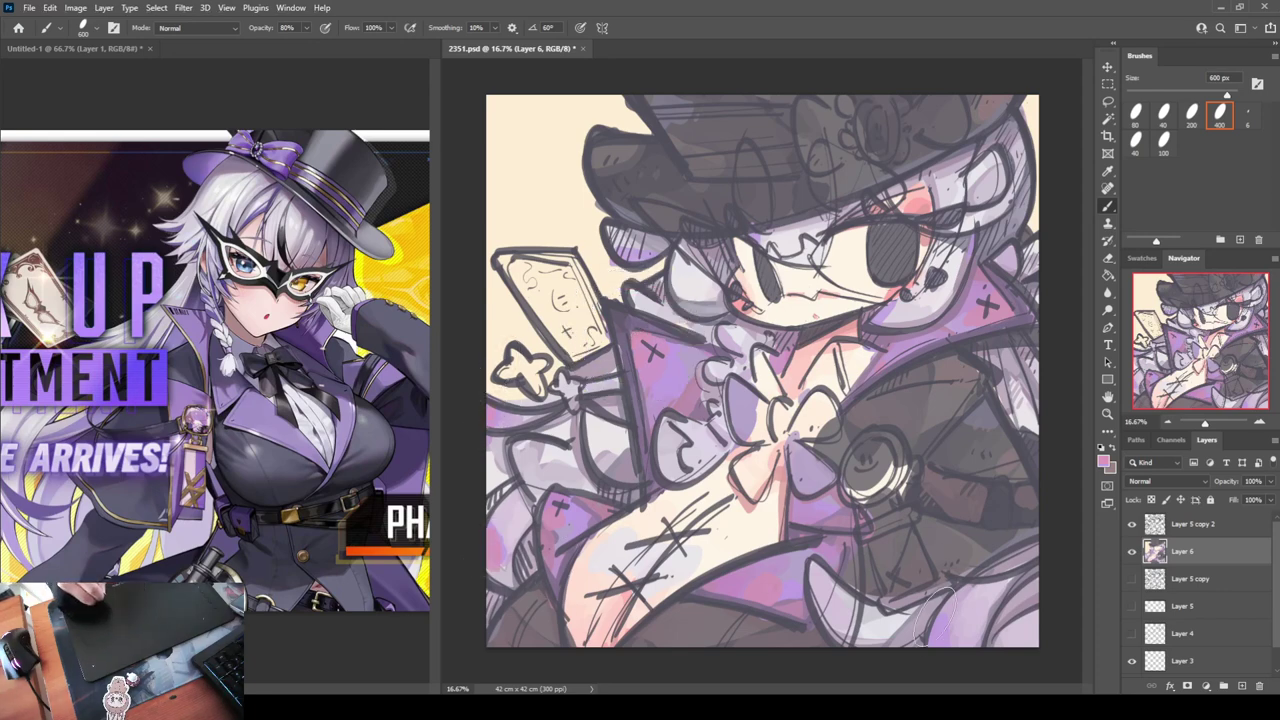
Add pink accents to the hair below the sleeve, the locks left of the face and the hair beside the cheek
mouse_move(935, 616)
mouse_down()
mouse_move(946, 656)
mouse_move(963, 634)
mouse_move(1030, 634)
mouse_up()
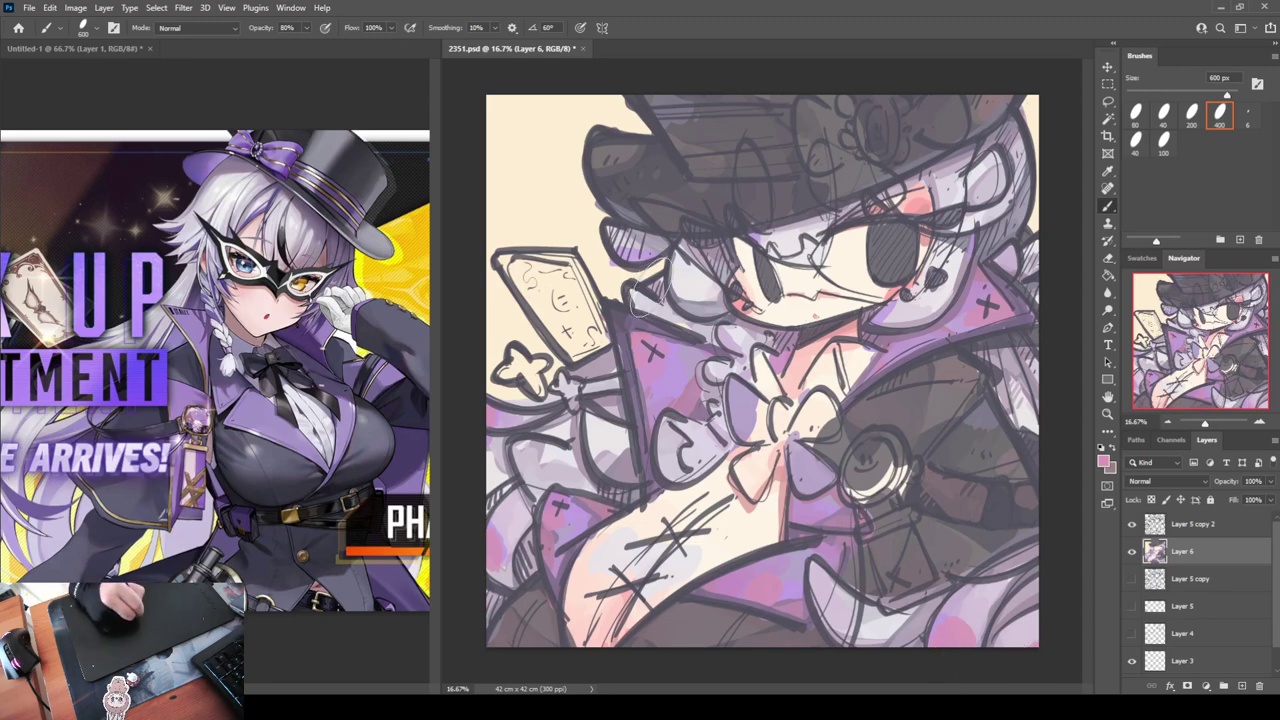
mouse_move(640, 300)
mouse_down()
mouse_move(620, 262)
mouse_move(624, 240)
mouse_move(634, 273)
mouse_up()
key(ctrl+z)
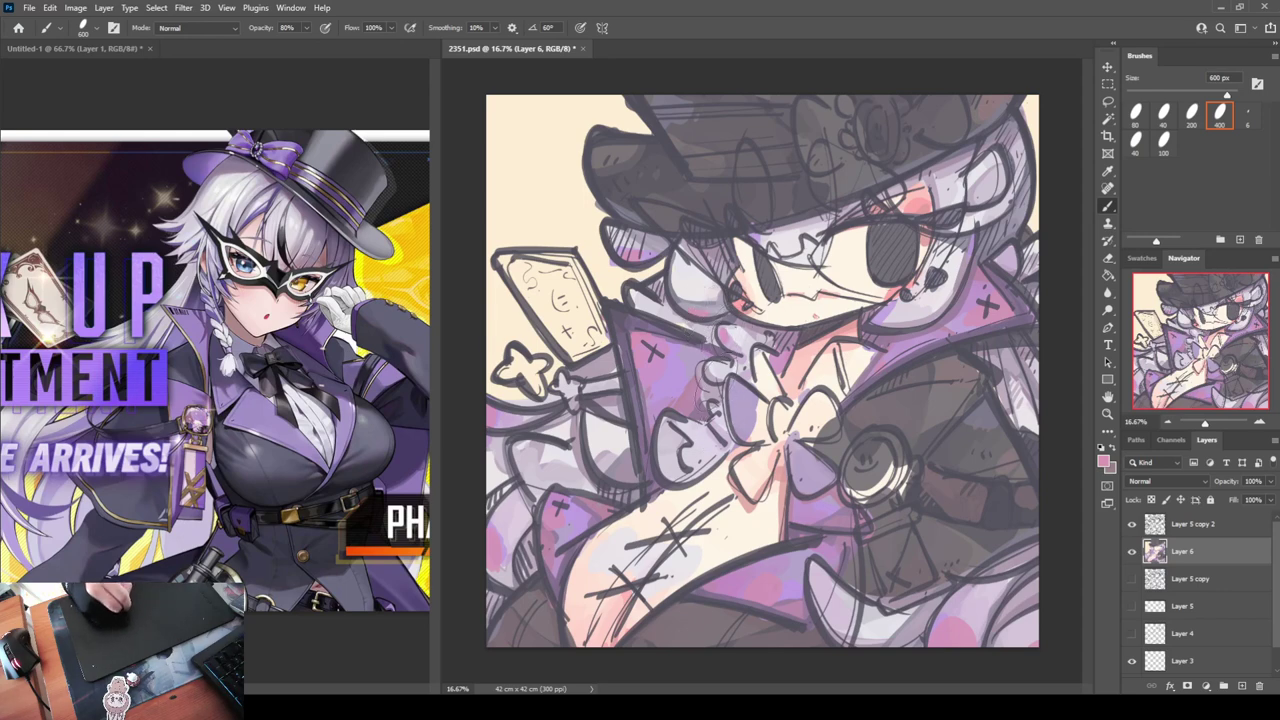
mouse_move(908, 302)
mouse_down()
mouse_move(937, 345)
mouse_move(882, 322)
mouse_up()
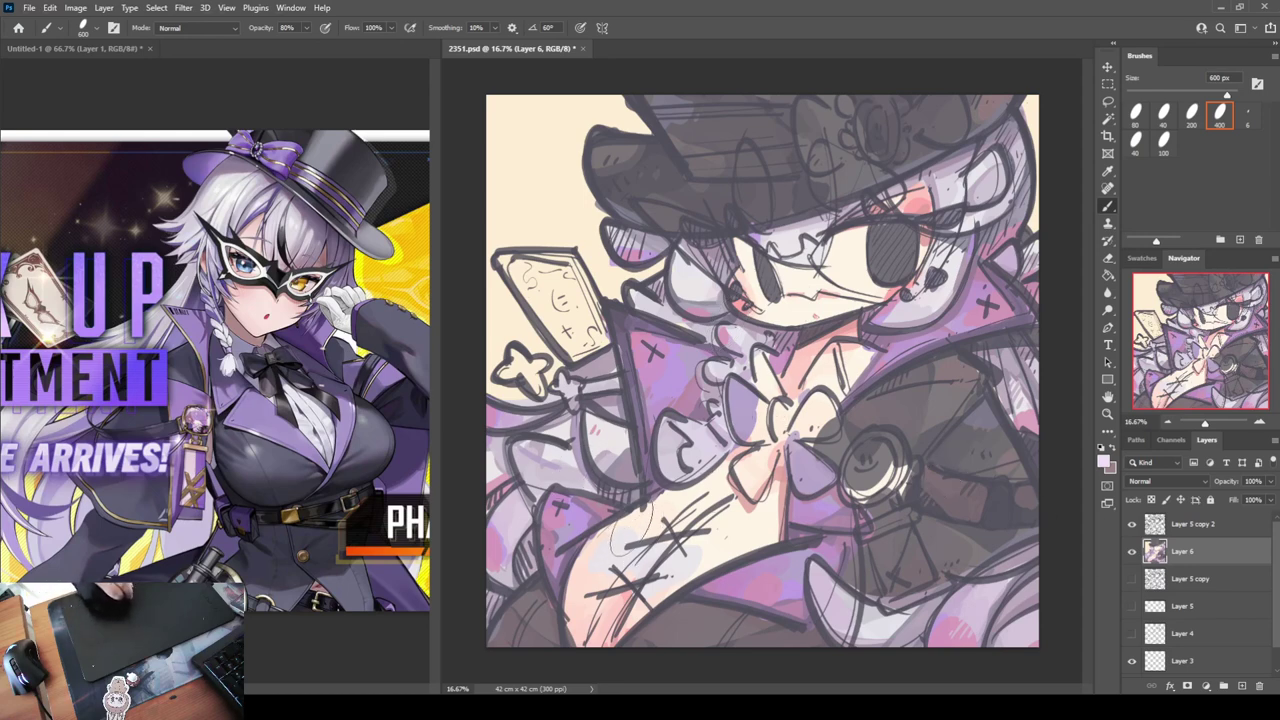
Set the foreground color to white and paint the shirt front and the collar, covering the cream and pink tones
key(d)
key(x)
mouse_move(662, 518)
mouse_down()
mouse_move(722, 533)
mouse_move(698, 515)
mouse_move(723, 522)
mouse_up()
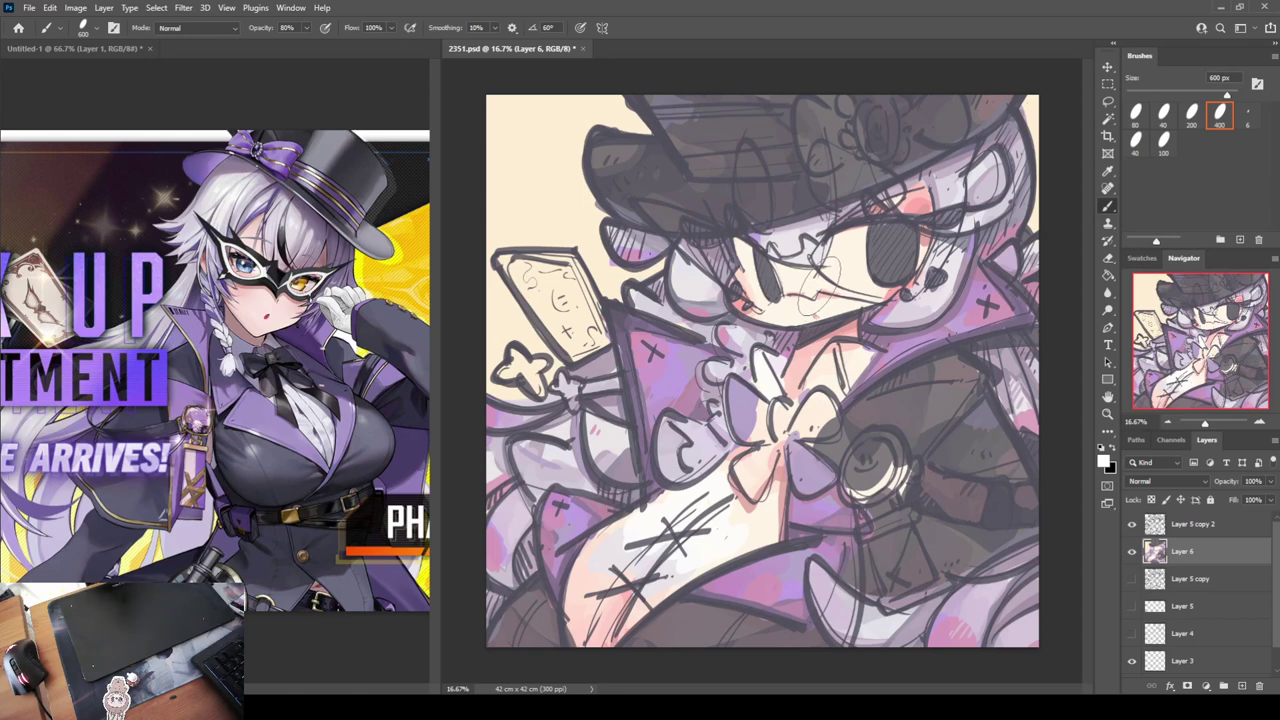
key(ctrl+z)
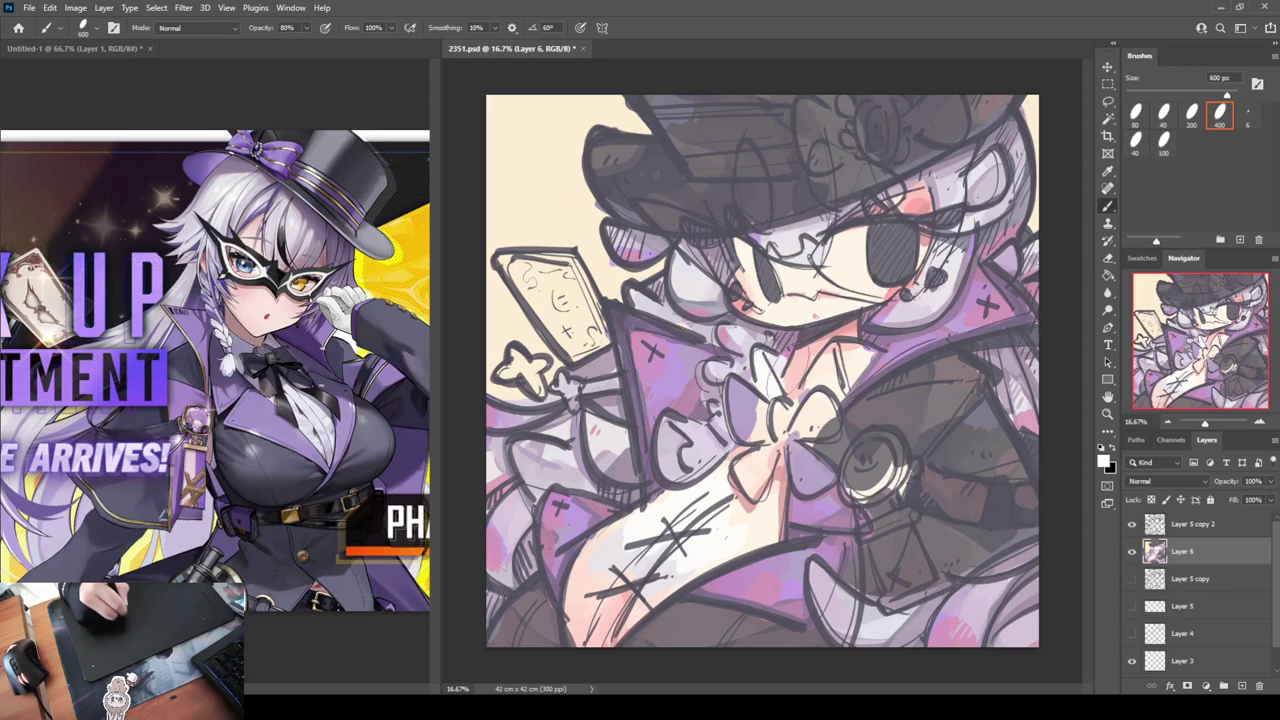
mouse_move(846, 354)
mouse_down()
mouse_move(824, 380)
mouse_move(849, 369)
mouse_up()
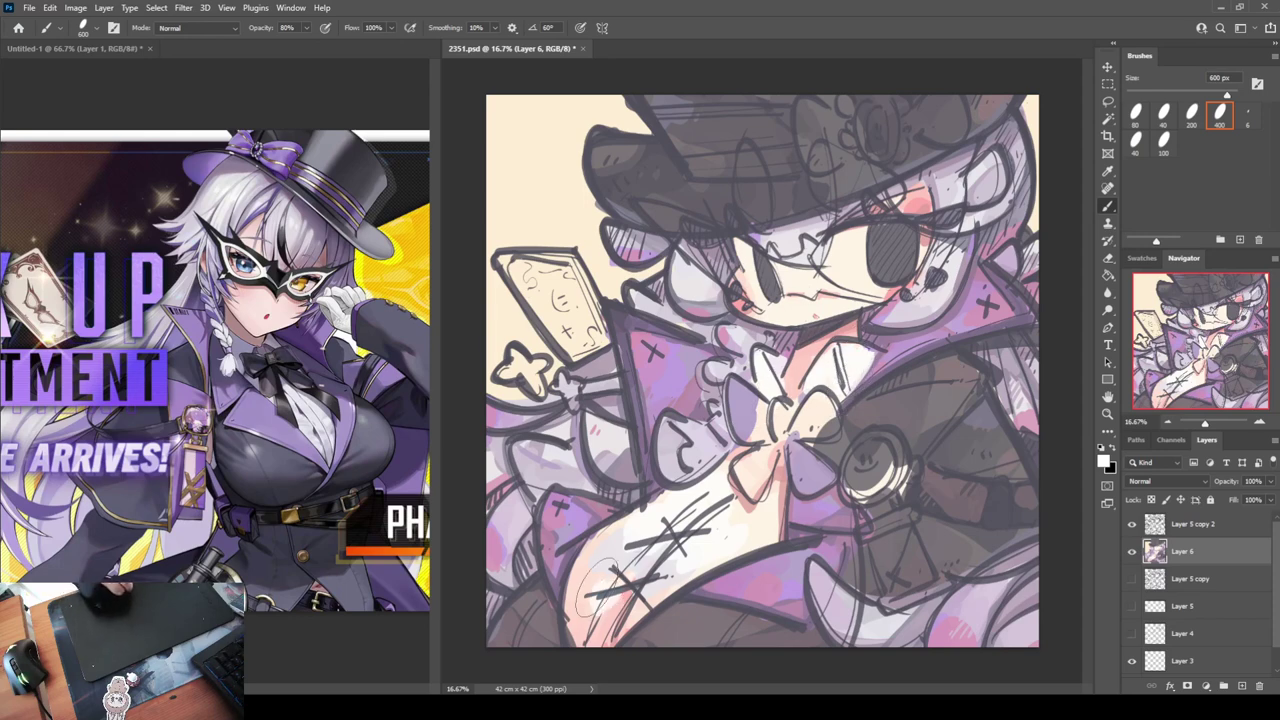
mouse_move(592, 622)
mouse_down()
mouse_move(573, 644)
mouse_move(649, 602)
mouse_move(607, 620)
mouse_move(595, 583)
mouse_move(625, 535)
mouse_move(620, 556)
mouse_move(676, 578)
mouse_move(620, 602)
mouse_up()
alt+click(598, 558)
alt+click(614, 598)
mouse_move(708, 555)
mouse_down()
mouse_move(775, 465)
mouse_move(770, 510)
mouse_move(745, 490)
mouse_move(740, 512)
mouse_up()
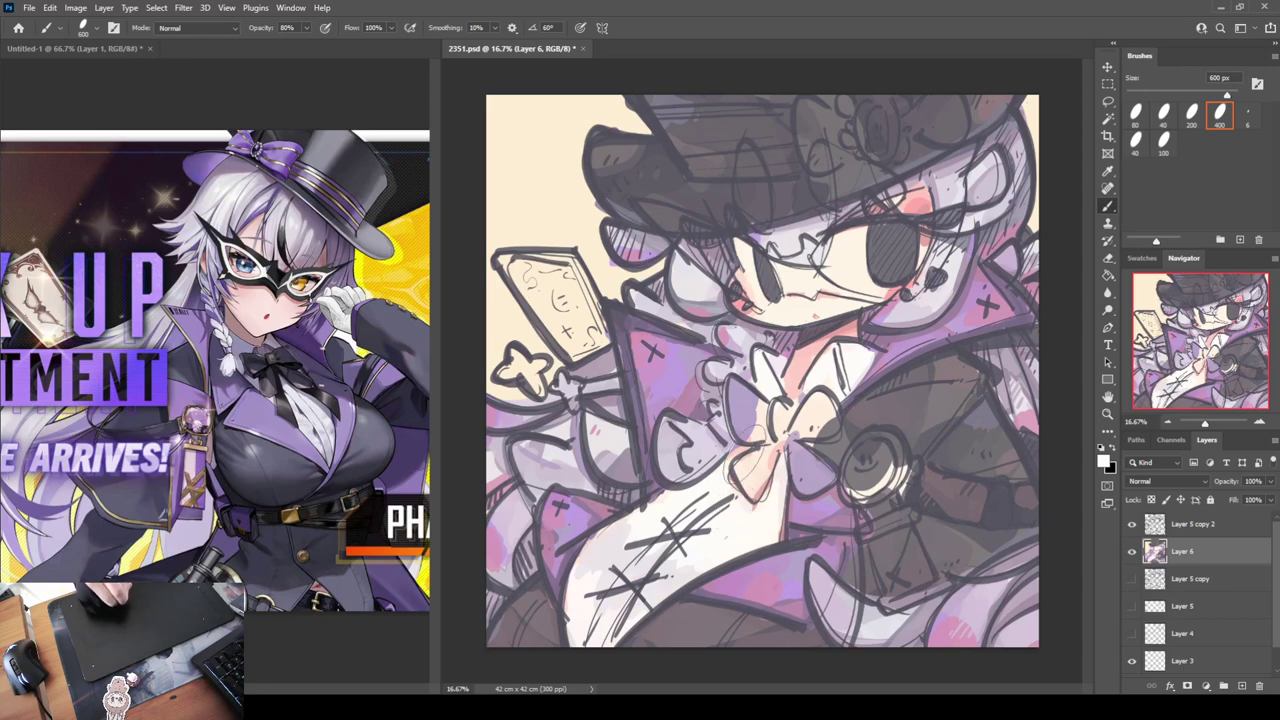
drag(752, 450, 696, 503)
mouse_move(856, 381)
mouse_down()
mouse_move(843, 390)
mouse_move(880, 338)
mouse_move(863, 371)
mouse_up()
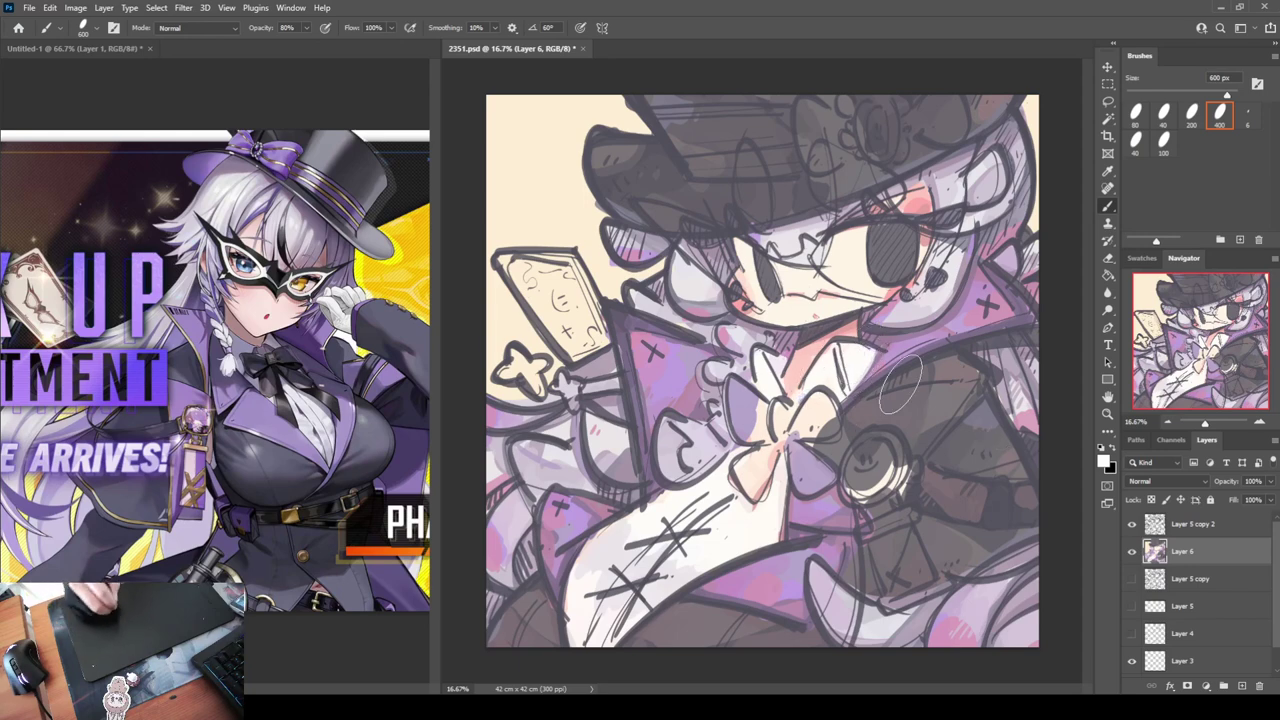
Sample purple from the collar lapel and paint the hat band, the hat's bow and rose, and the panel on the dark sleeve
alt+click(904, 345)
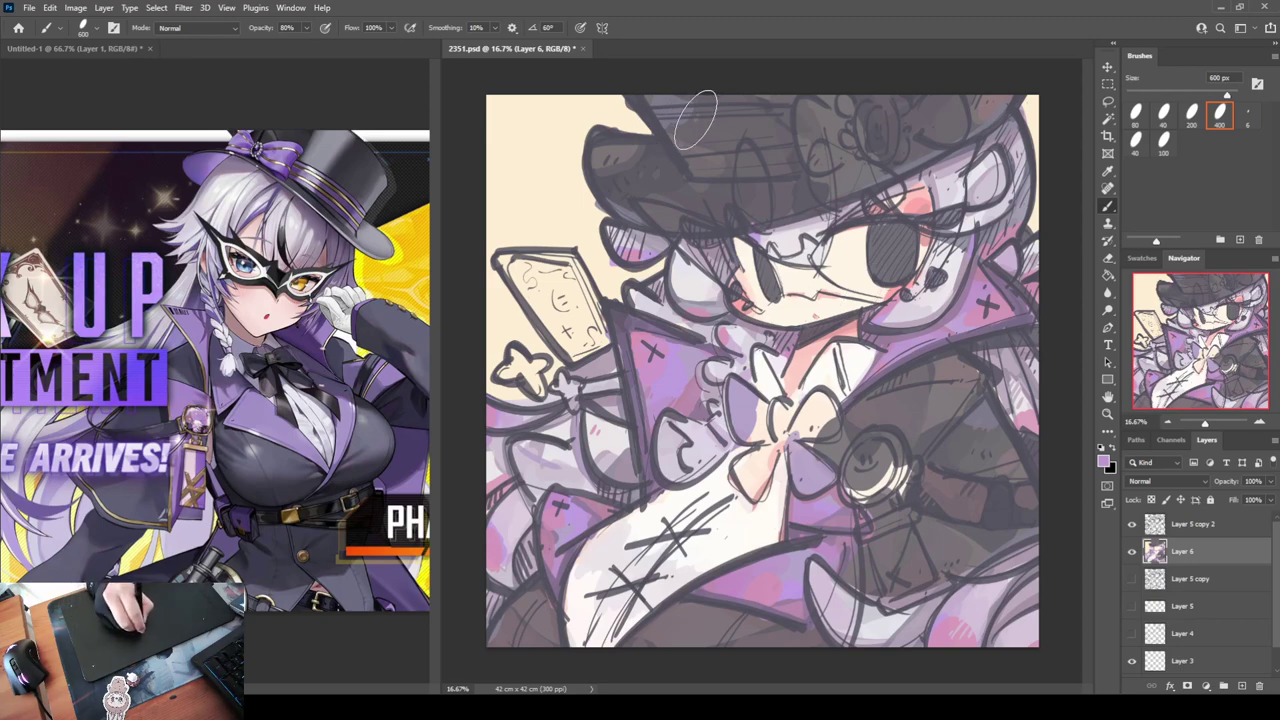
mouse_move(668, 115)
mouse_down()
mouse_move(788, 113)
mouse_move(669, 115)
mouse_move(695, 160)
mouse_move(740, 164)
mouse_move(735, 147)
mouse_move(687, 128)
mouse_move(773, 129)
mouse_move(771, 170)
mouse_move(830, 125)
mouse_move(814, 122)
mouse_move(799, 128)
mouse_move(837, 143)
mouse_move(832, 155)
mouse_move(817, 155)
mouse_move(846, 115)
mouse_move(886, 125)
mouse_move(861, 122)
mouse_move(887, 127)
mouse_move(898, 147)
mouse_move(881, 110)
mouse_move(903, 128)
mouse_move(949, 103)
mouse_move(924, 117)
mouse_move(954, 132)
mouse_move(950, 95)
mouse_up()
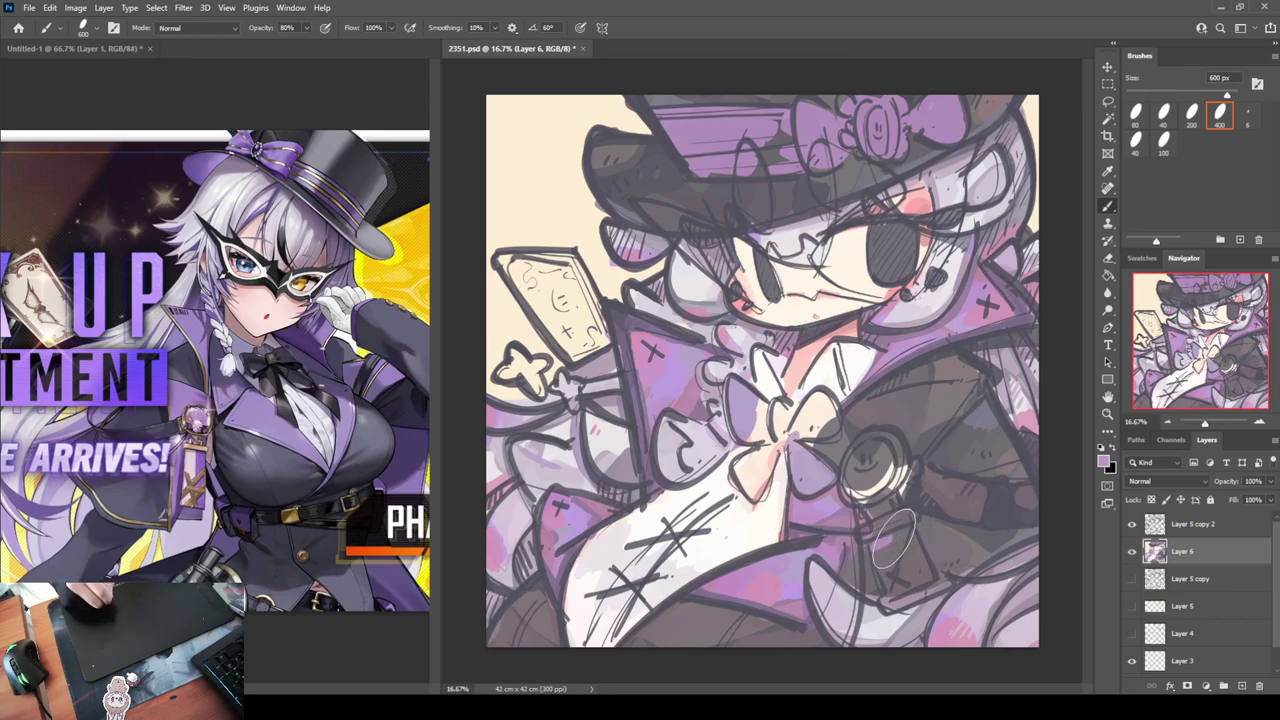
mouse_move(888, 551)
mouse_down()
mouse_move(905, 548)
mouse_move(921, 575)
mouse_move(900, 586)
mouse_up()
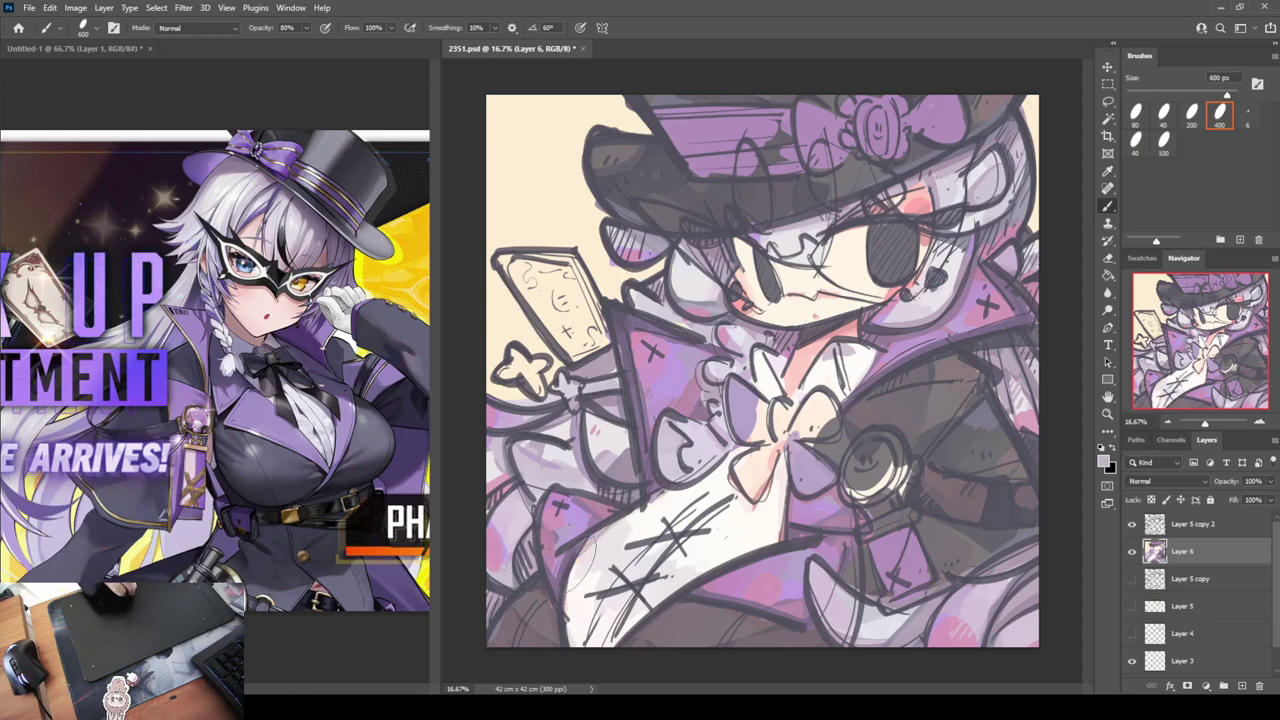
Paint pale lavender-grey shading along the lower end, the upper edge and the collar of the white shirt
mouse_move(581, 550)
mouse_down()
mouse_move(585, 630)
mouse_move(615, 640)
mouse_move(630, 590)
mouse_move(610, 600)
mouse_up()
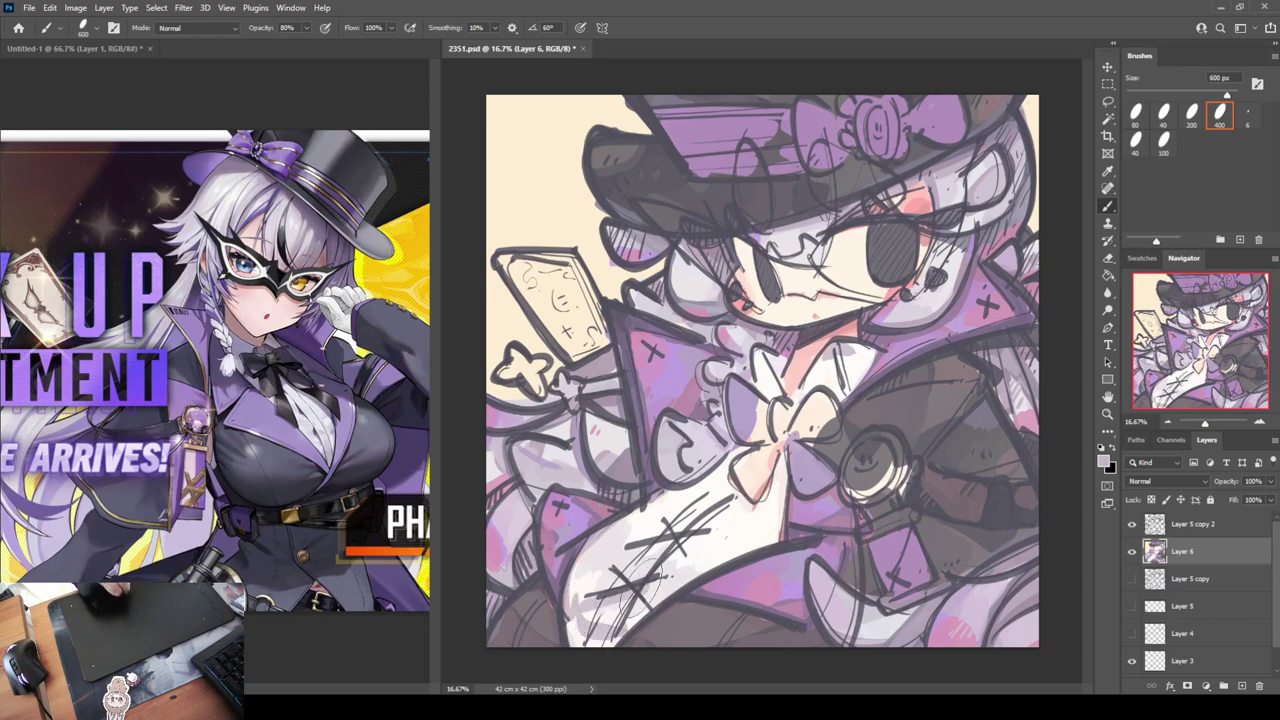
mouse_move(645, 553)
mouse_down()
mouse_move(674, 532)
mouse_move(664, 521)
mouse_up()
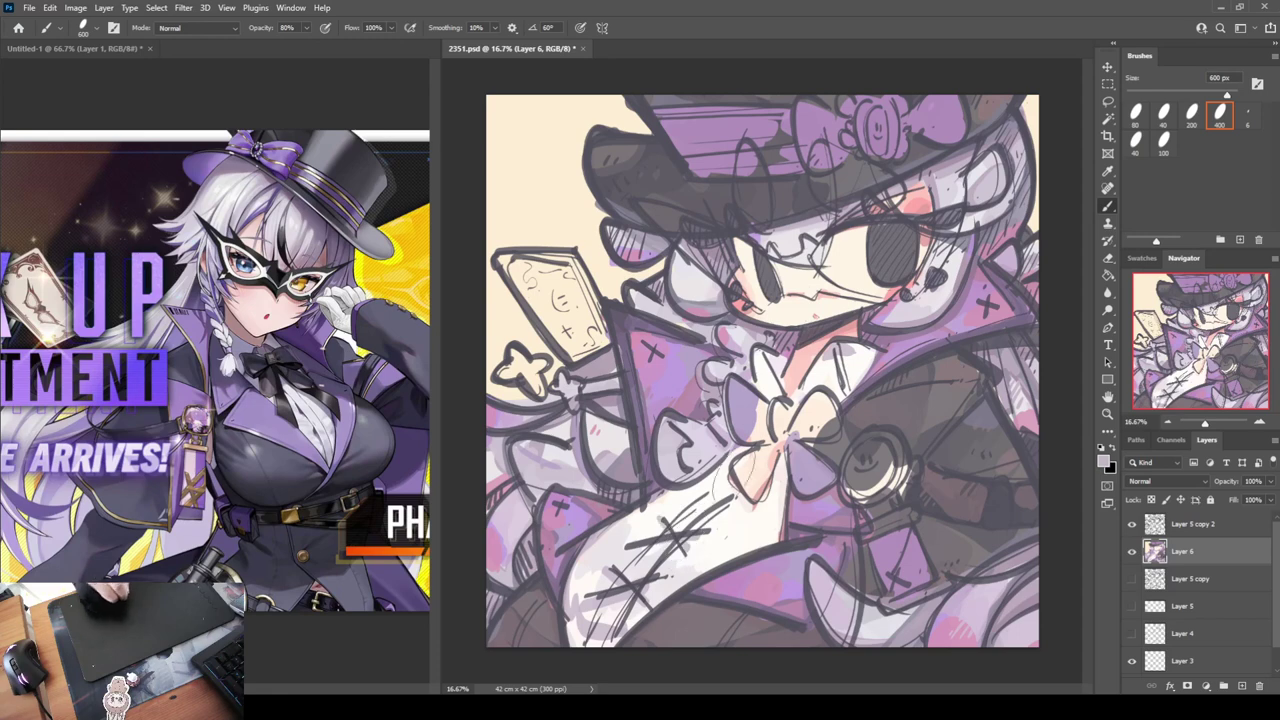
mouse_move(712, 482)
mouse_down()
mouse_move(730, 515)
mouse_move(770, 520)
mouse_up()
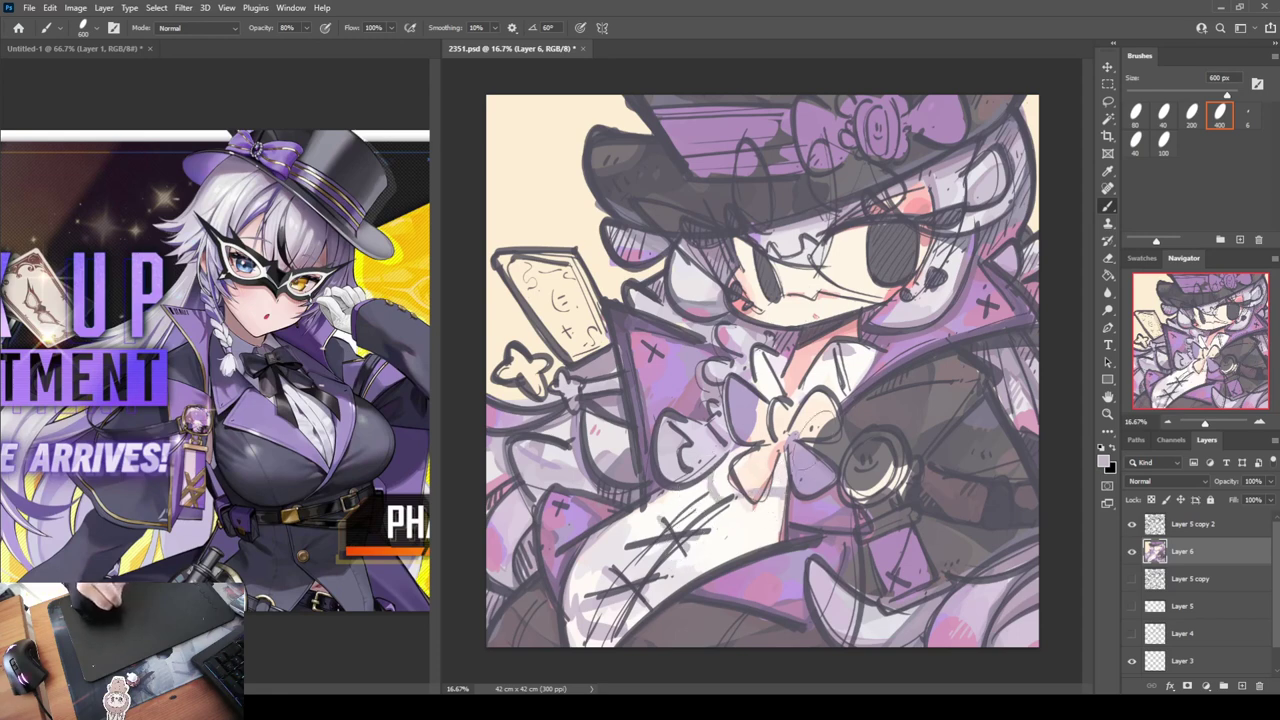
mouse_move(828, 368)
mouse_down()
mouse_move(857, 404)
mouse_move(831, 362)
mouse_up()
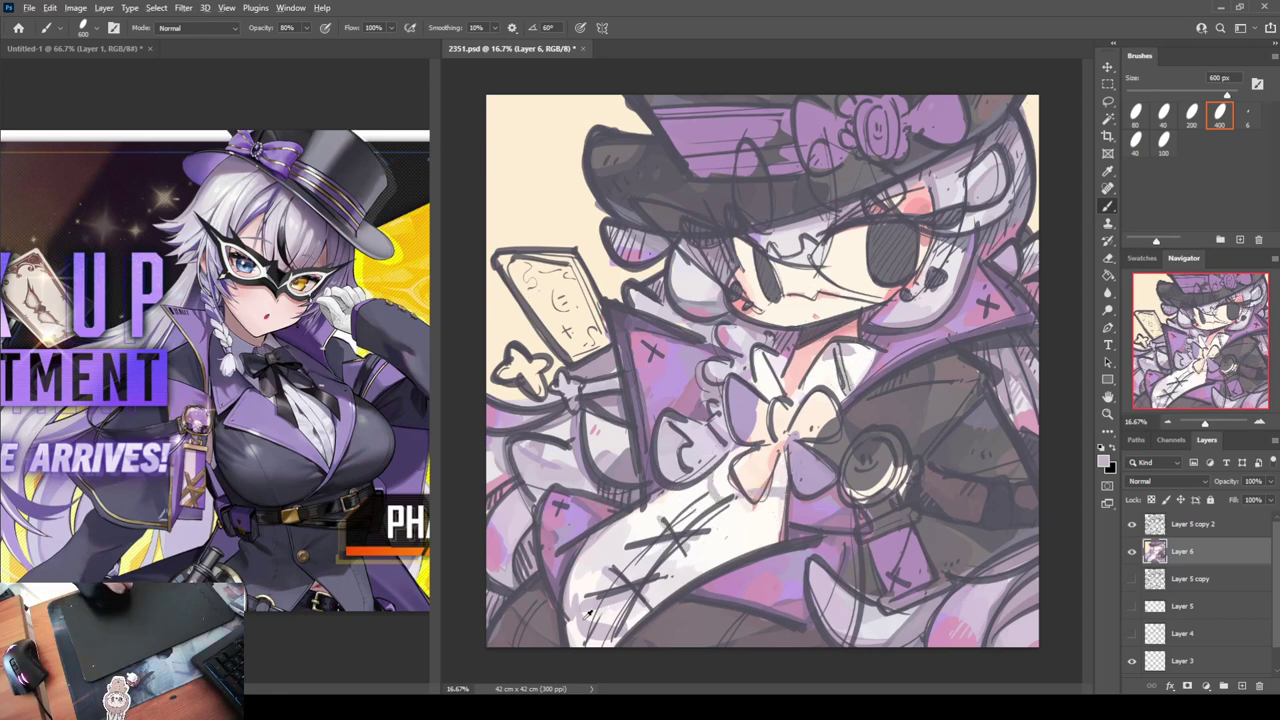
drag(568, 620, 614, 658)
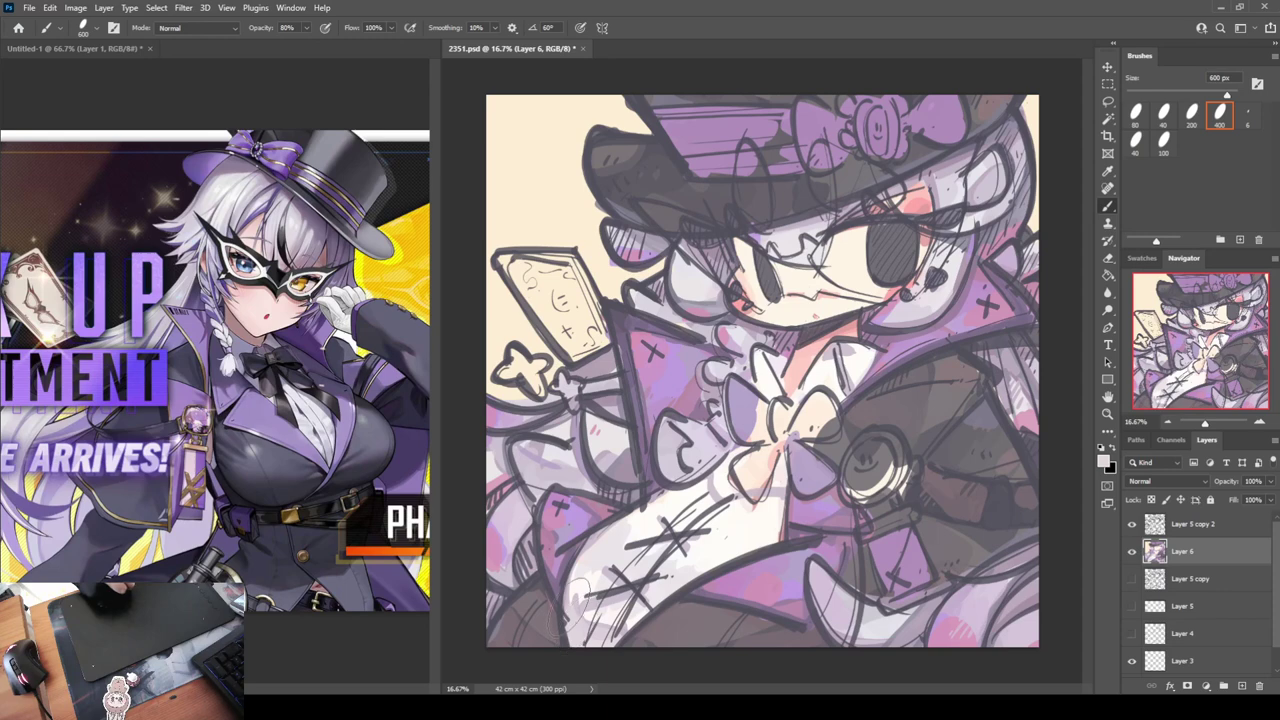
mouse_move(580, 600)
mouse_down()
mouse_move(592, 640)
mouse_move(588, 571)
mouse_move(586, 588)
mouse_up()
Sample white and light grey tones from the shirt and blend the shading across the shirt front
alt+click(589, 579)
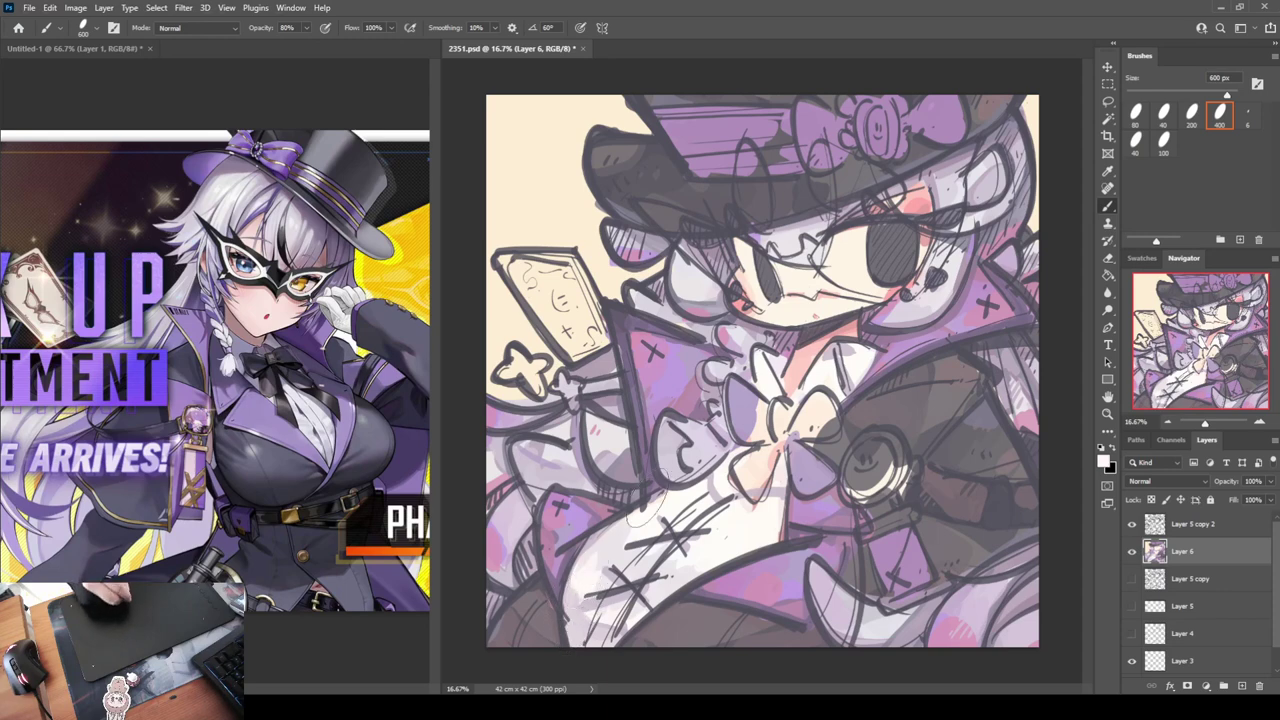
alt+click(628, 525)
mouse_move(627, 524)
mouse_down()
mouse_move(636, 537)
mouse_move(641, 521)
mouse_up()
key(ctrl+z)
alt+click(697, 561)
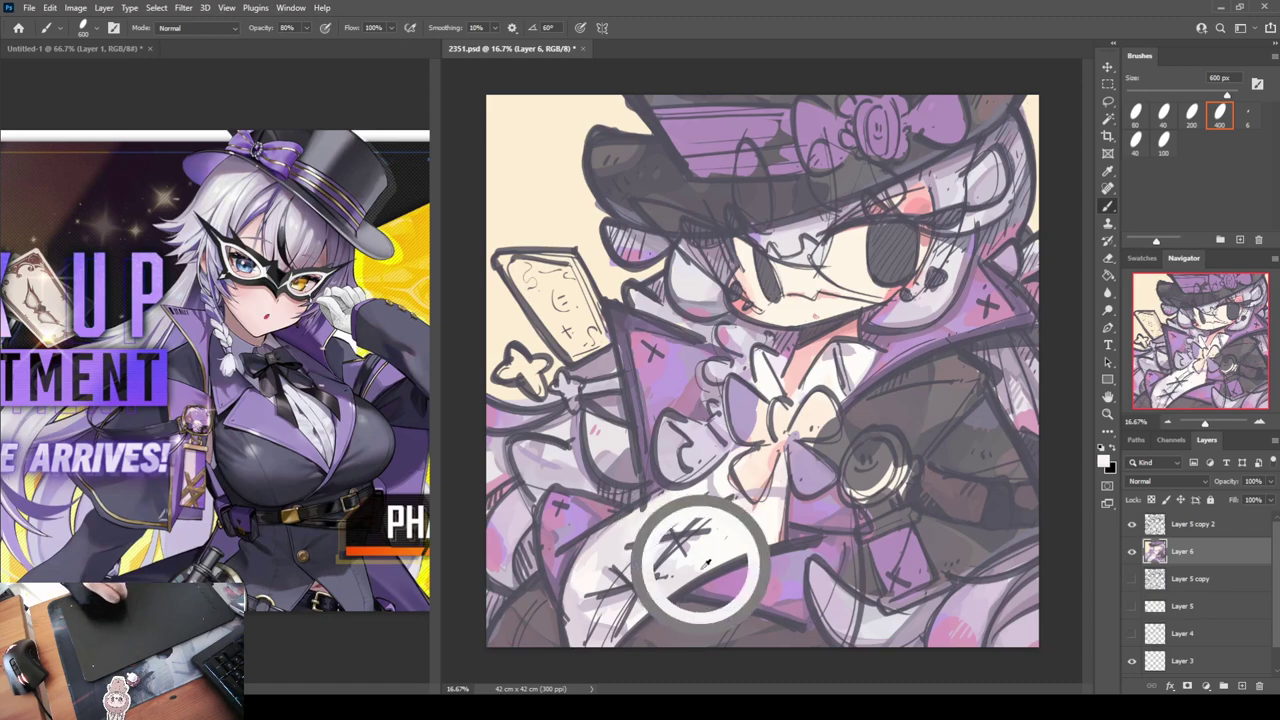
drag(680, 563, 674, 571)
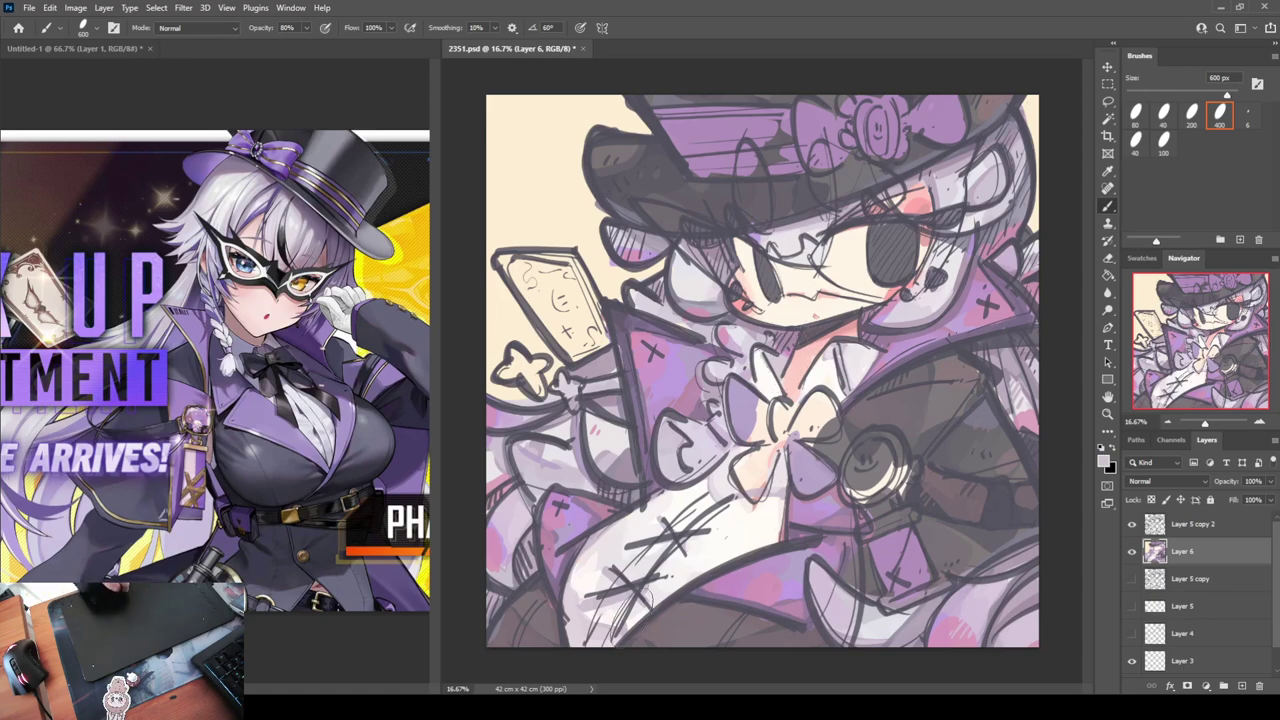
mouse_move(626, 618)
mouse_down()
mouse_move(608, 651)
mouse_move(786, 533)
mouse_up()
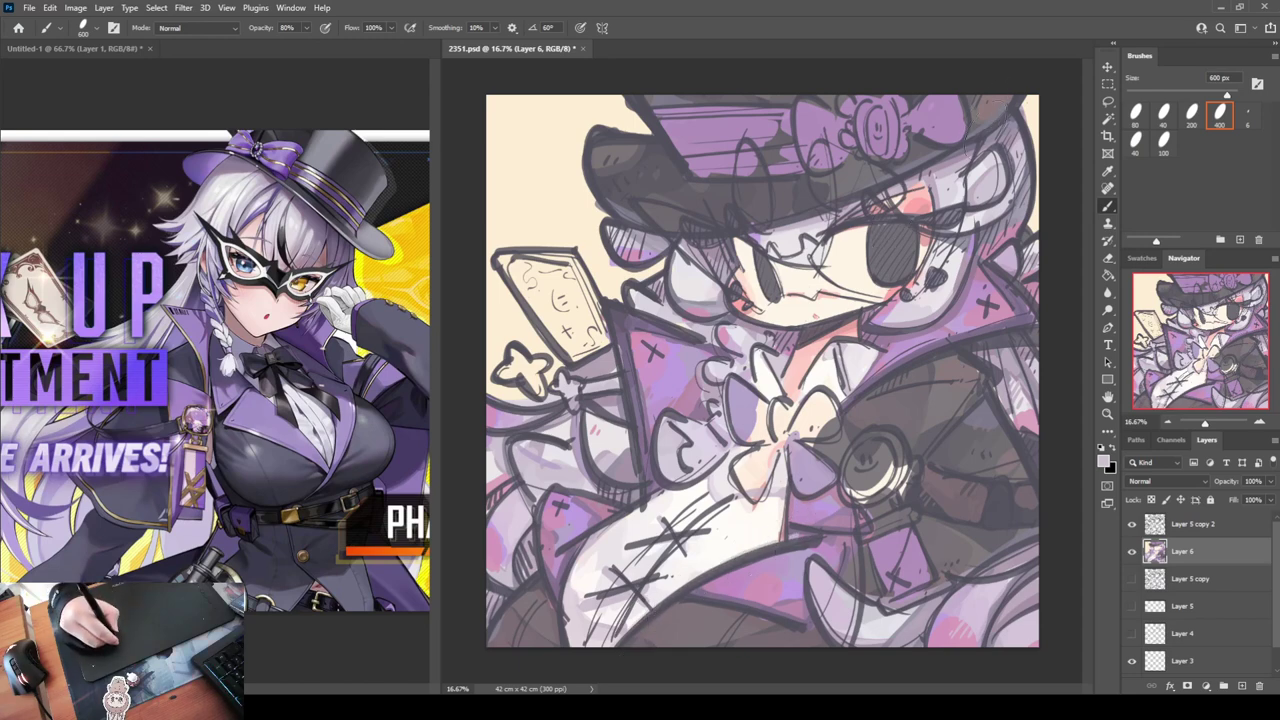
Sample a dark grey and paint the cross stitches on the shirt and the whole bow tie
alt+click(867, 450)
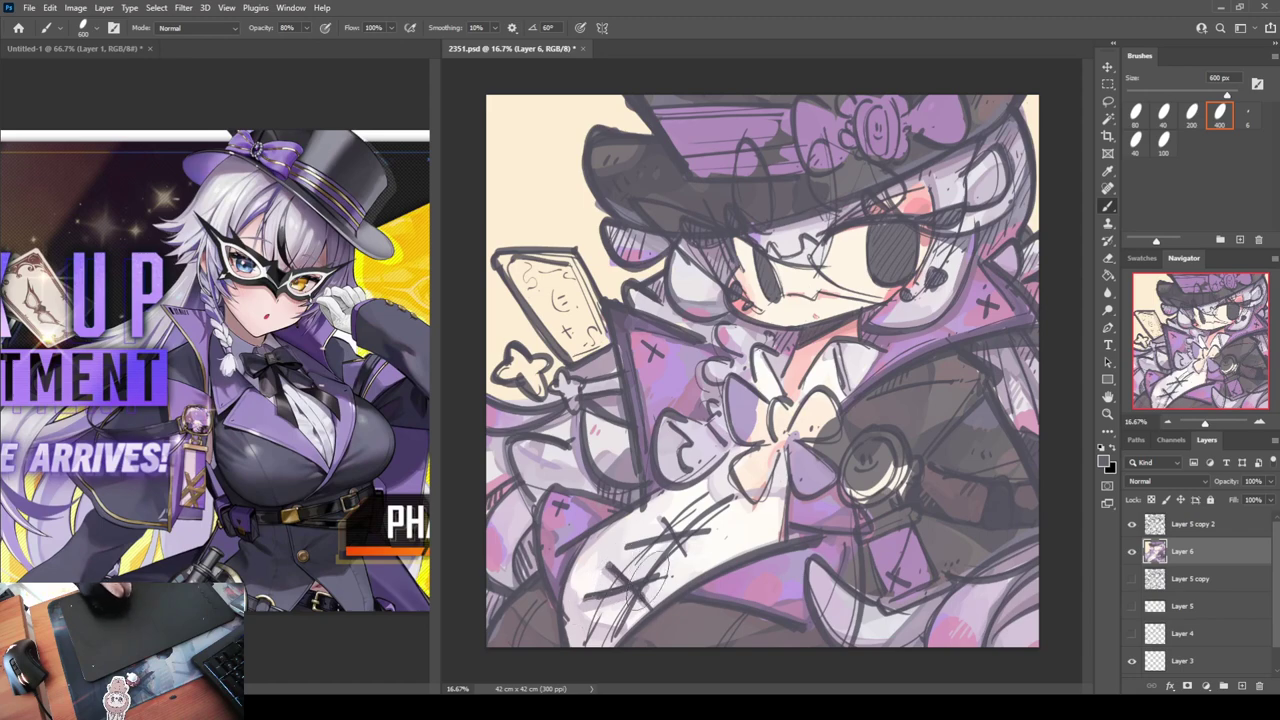
mouse_move(630, 545)
mouse_down()
mouse_move(706, 531)
mouse_move(683, 555)
mouse_up()
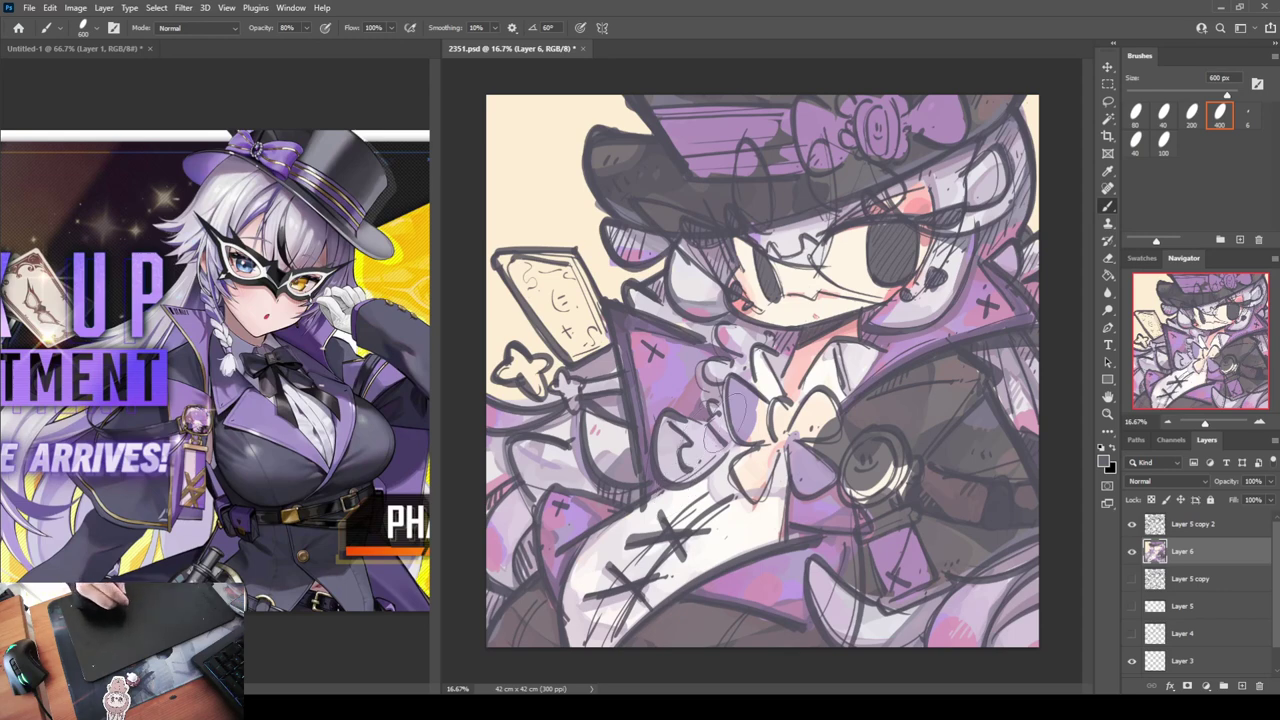
mouse_move(736, 388)
mouse_down()
mouse_move(742, 411)
mouse_move(747, 396)
mouse_move(797, 411)
mouse_move(762, 431)
mouse_move(792, 416)
mouse_move(782, 401)
mouse_move(807, 413)
mouse_move(784, 451)
mouse_move(817, 429)
mouse_move(772, 423)
mouse_move(748, 443)
mouse_move(742, 469)
mouse_move(774, 436)
mouse_move(747, 486)
mouse_move(782, 454)
mouse_up()
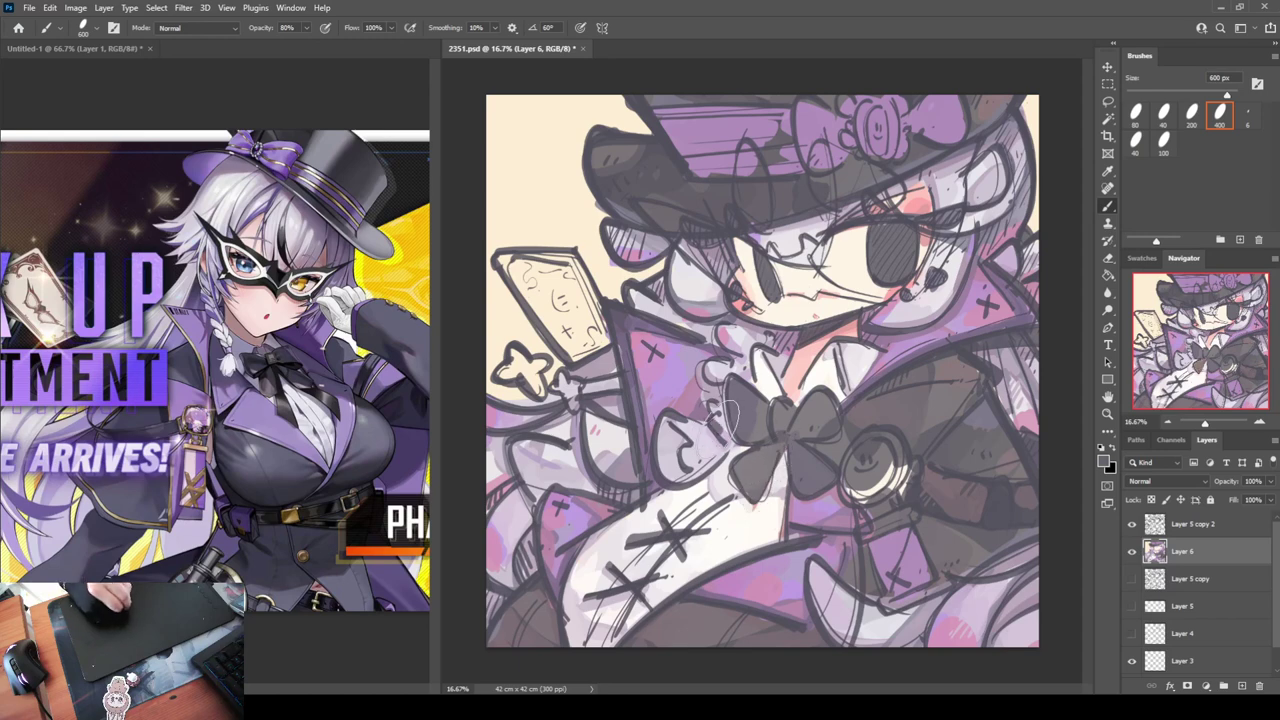
drag(728, 412, 735, 430)
drag(727, 383, 733, 395)
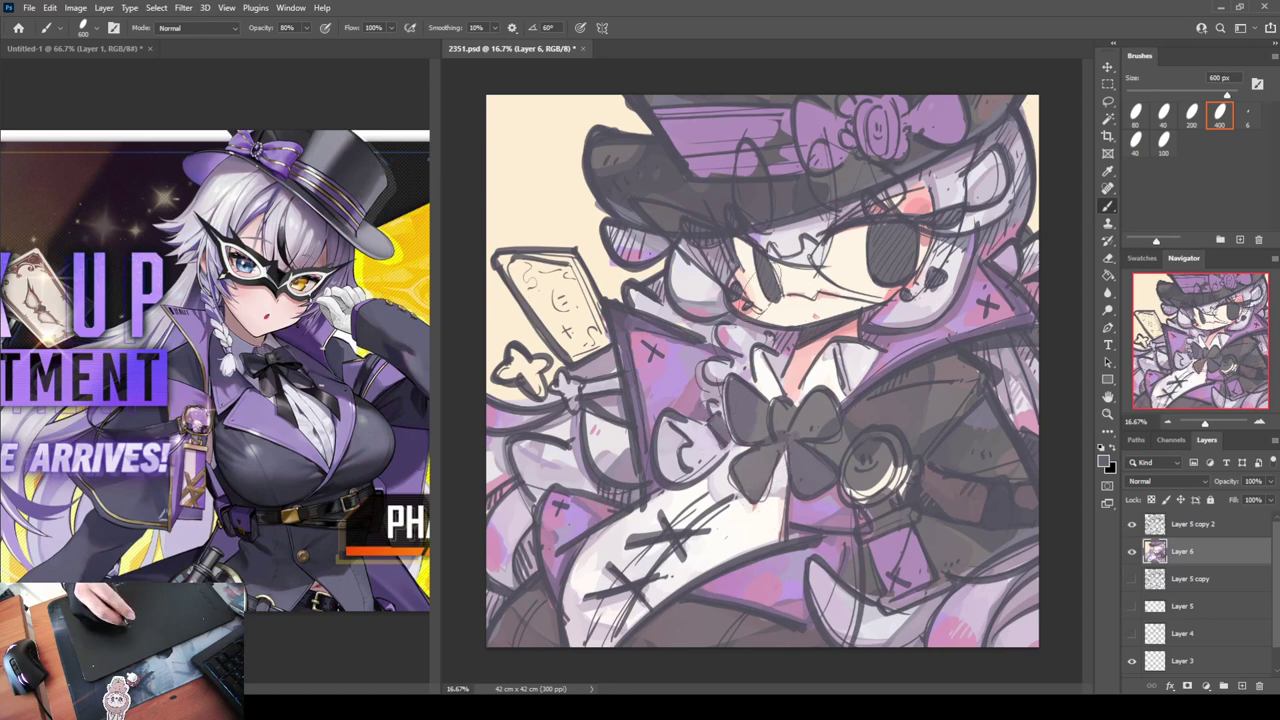
Fill the clover-shaped ornament and the coffin beside the collar with the same dark grey
drag(567, 352, 588, 341)
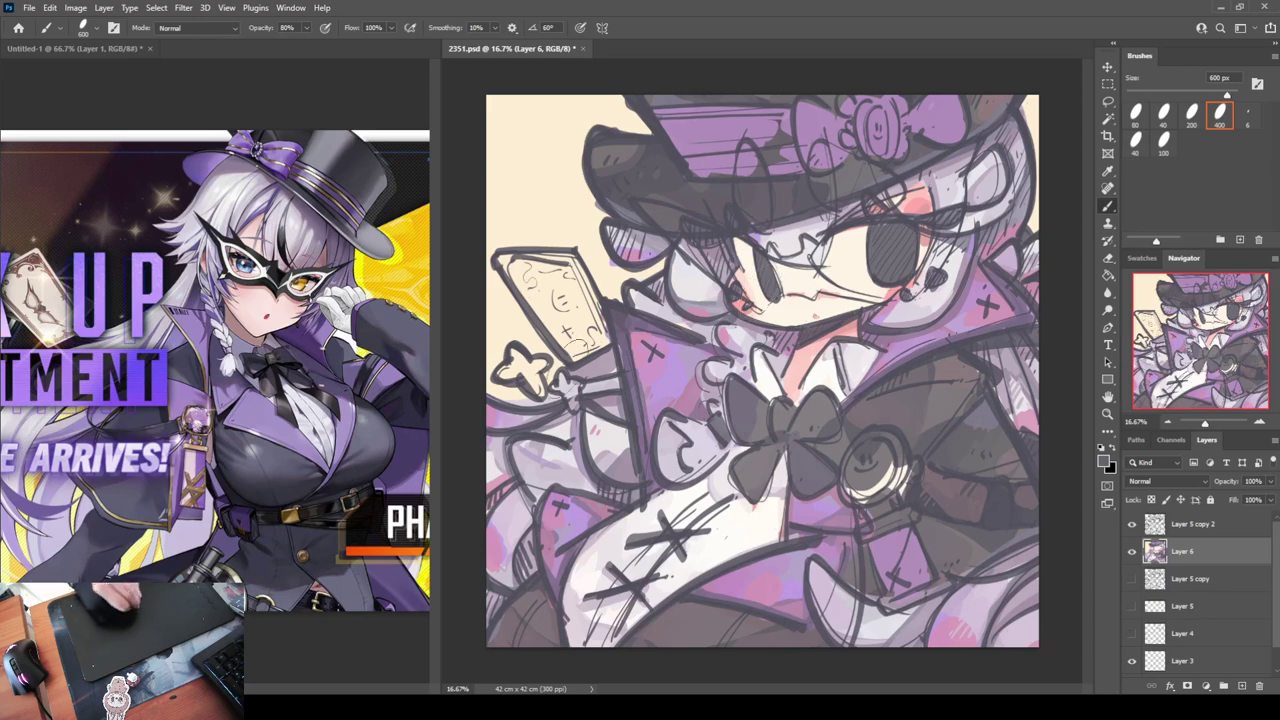
mouse_move(510, 362)
mouse_down()
mouse_move(561, 376)
mouse_move(556, 401)
mouse_move(563, 346)
mouse_move(567, 386)
mouse_up()
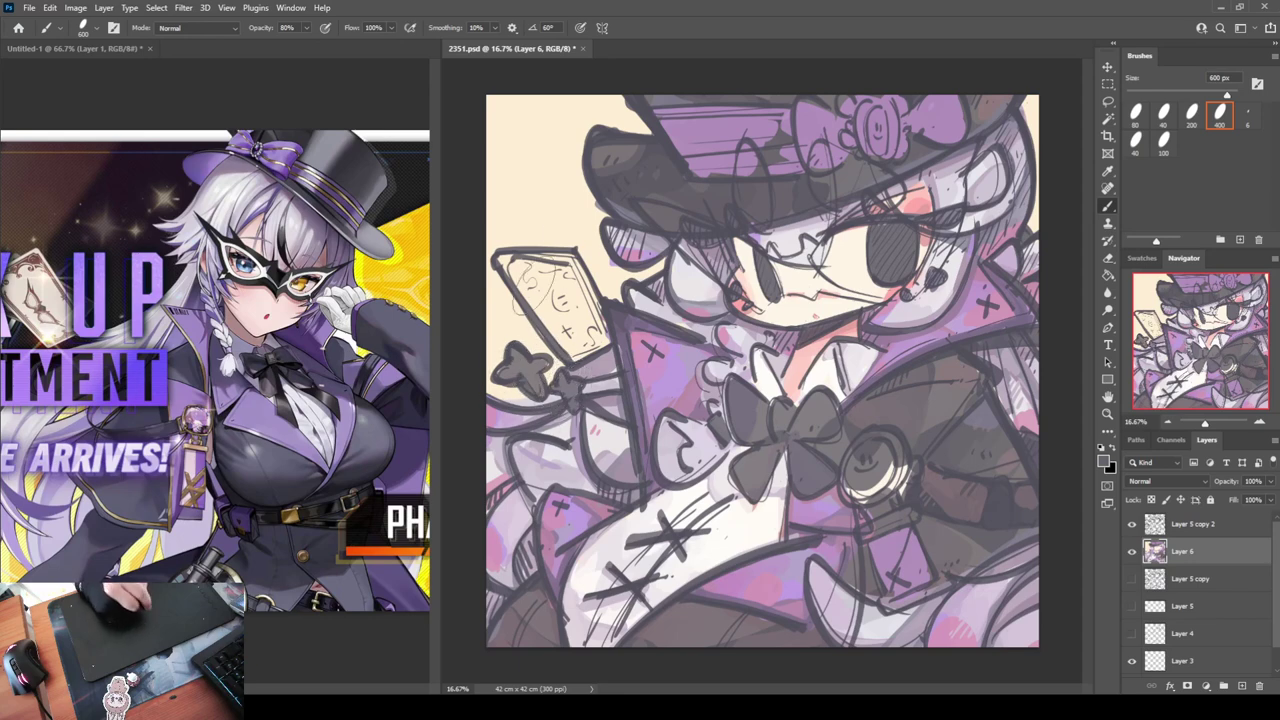
mouse_move(525, 235)
mouse_down()
mouse_move(489, 265)
mouse_move(522, 245)
mouse_move(572, 245)
mouse_move(545, 300)
mouse_move(557, 320)
mouse_move(537, 290)
mouse_move(527, 330)
mouse_move(547, 310)
mouse_move(532, 300)
mouse_move(552, 325)
mouse_move(542, 305)
mouse_move(567, 320)
mouse_move(595, 300)
mouse_up()
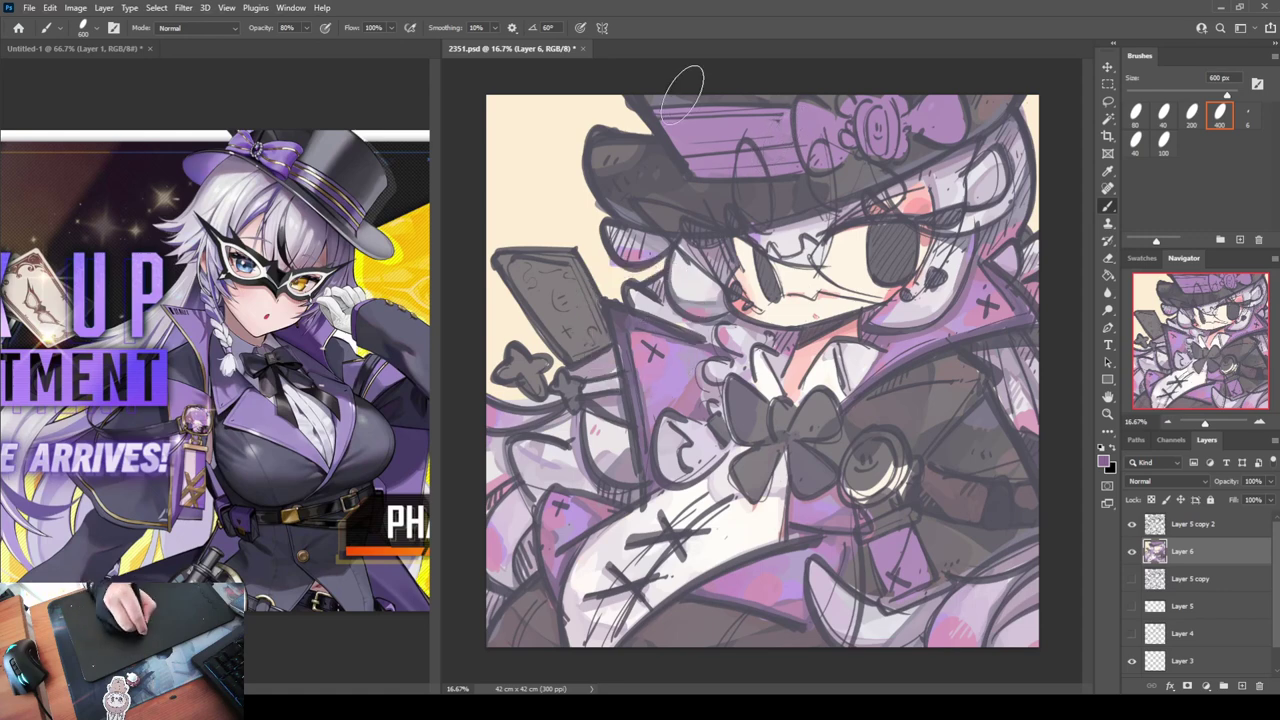
Shade the hat band, bow and rose center with muted and dark purples, adding pinkish accents sampled from the collar
mouse_move(683, 95)
mouse_down()
mouse_move(640, 115)
mouse_move(735, 92)
mouse_up()
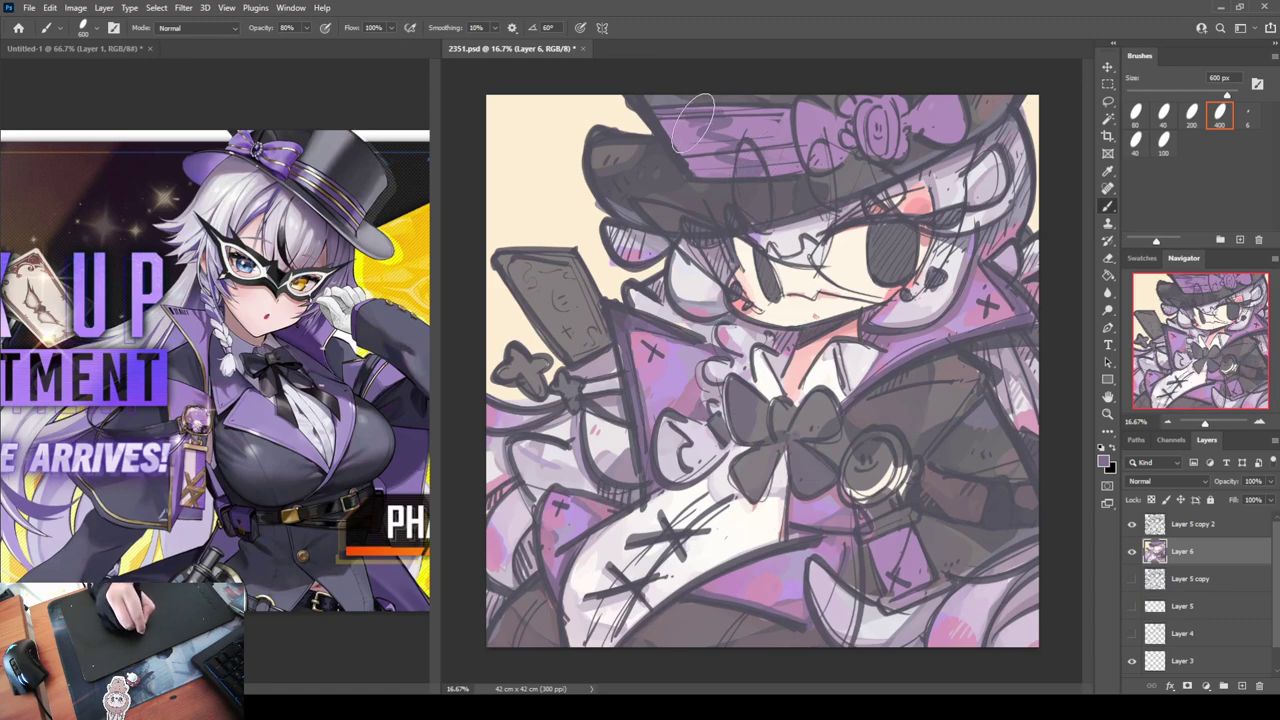
drag(714, 104, 670, 155)
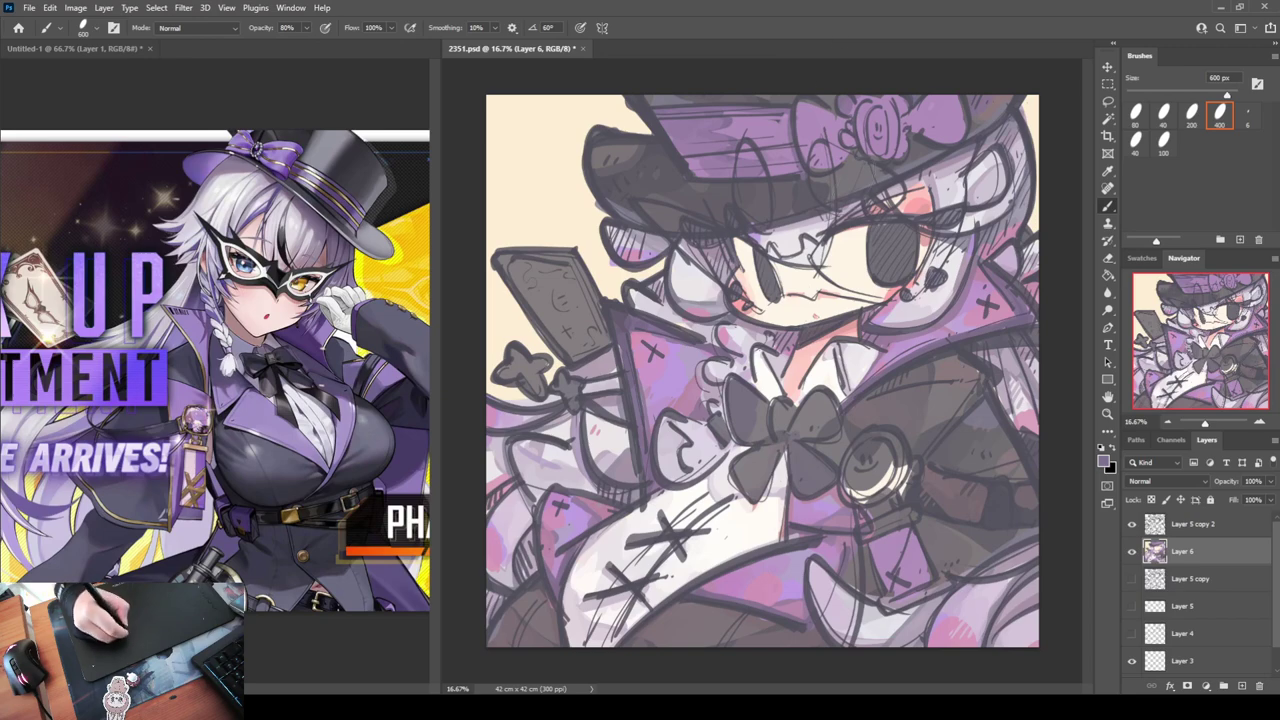
alt+click(1018, 319)
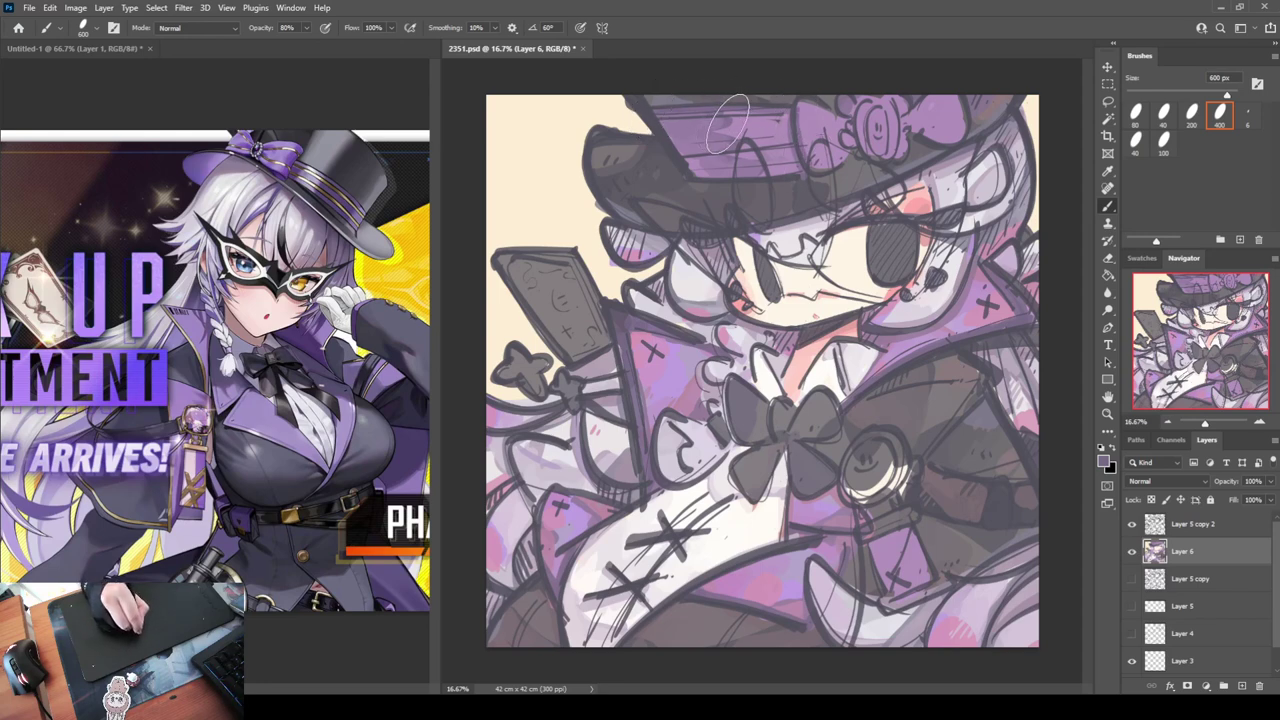
drag(740, 160, 775, 190)
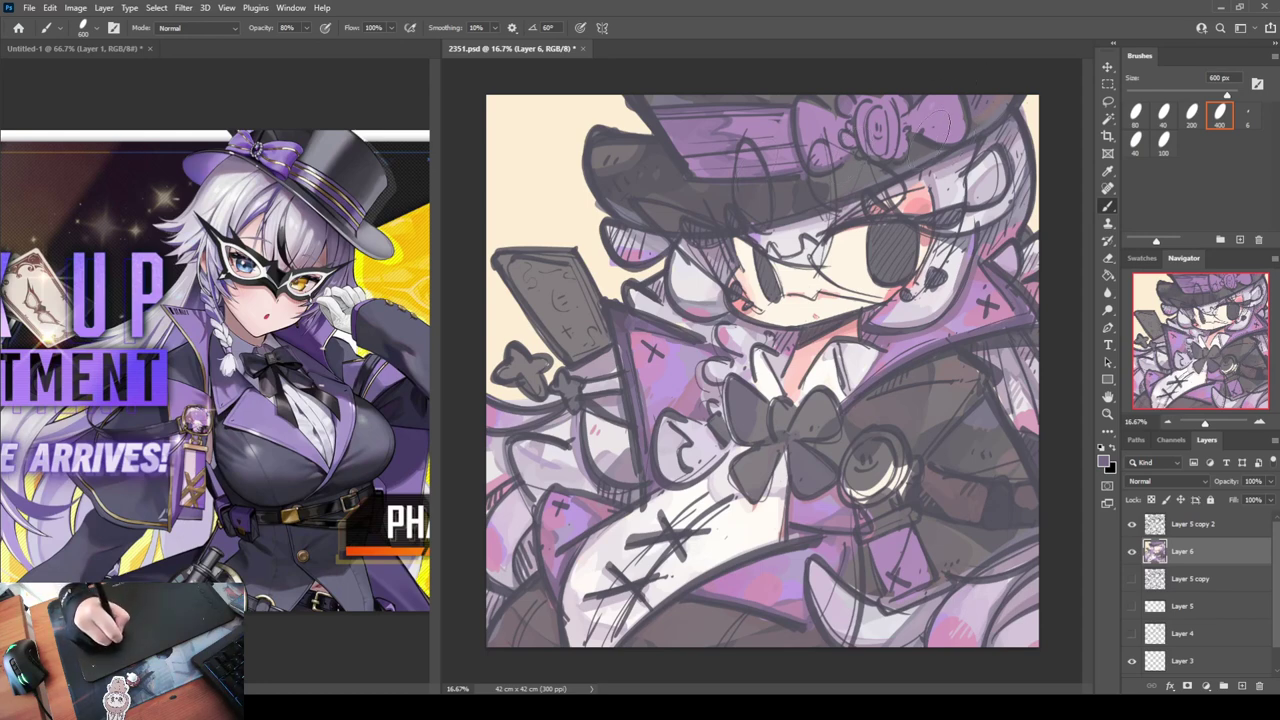
drag(957, 100, 946, 136)
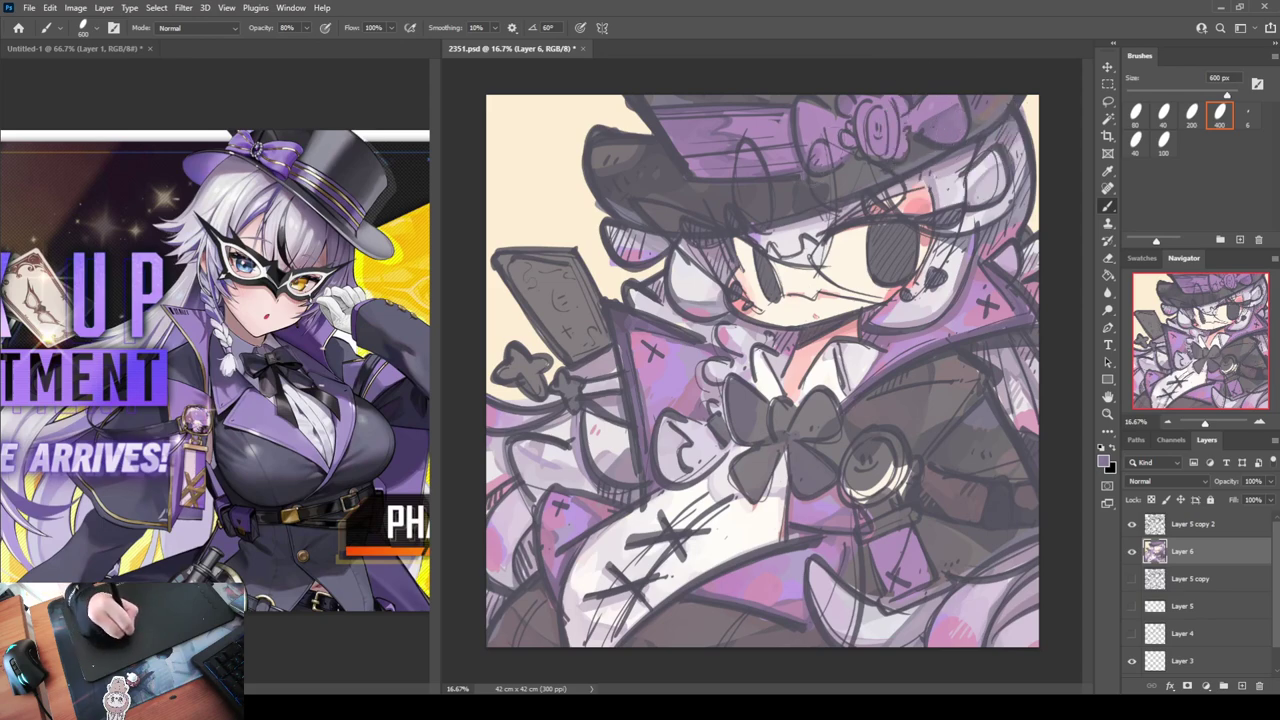
alt+click(977, 311)
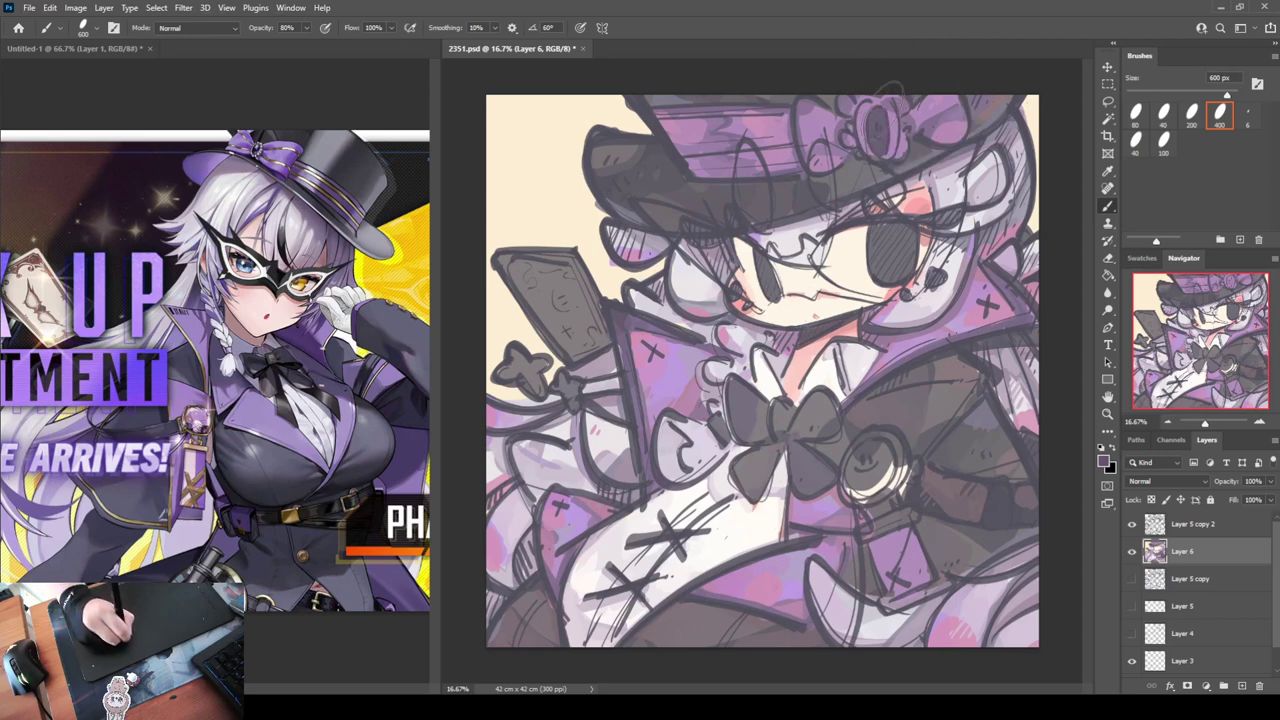
Sample light lavender and greyish purple from the hair and paint and shade the petals of the hat's rose
alt+click(947, 191)
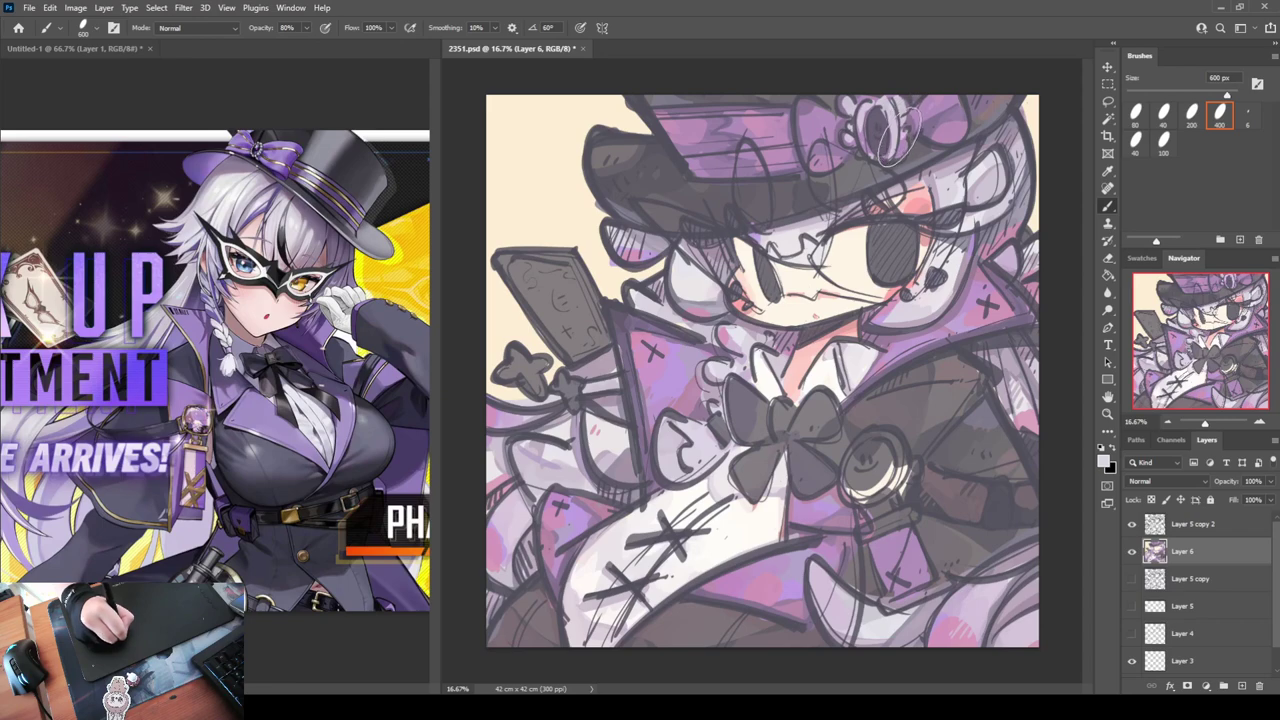
alt+click(989, 139)
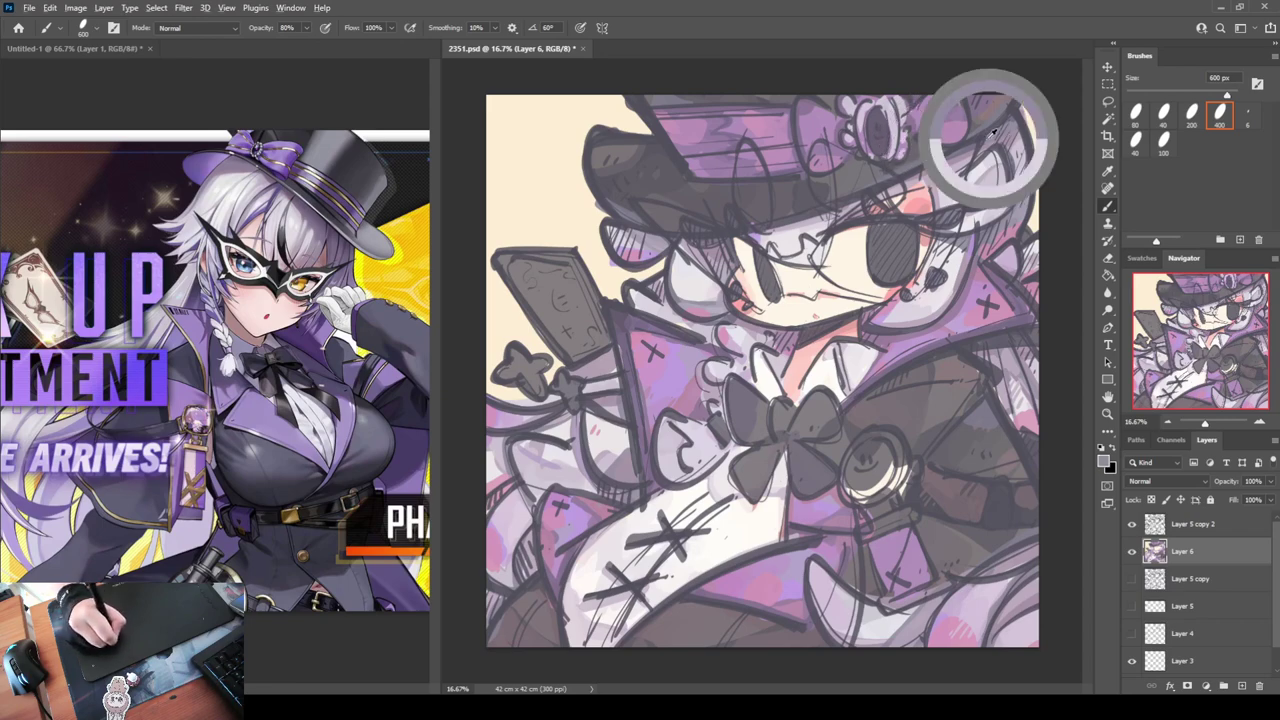
mouse_move(852, 140)
mouse_down()
mouse_move(873, 130)
mouse_move(858, 135)
mouse_move(888, 161)
mouse_up()
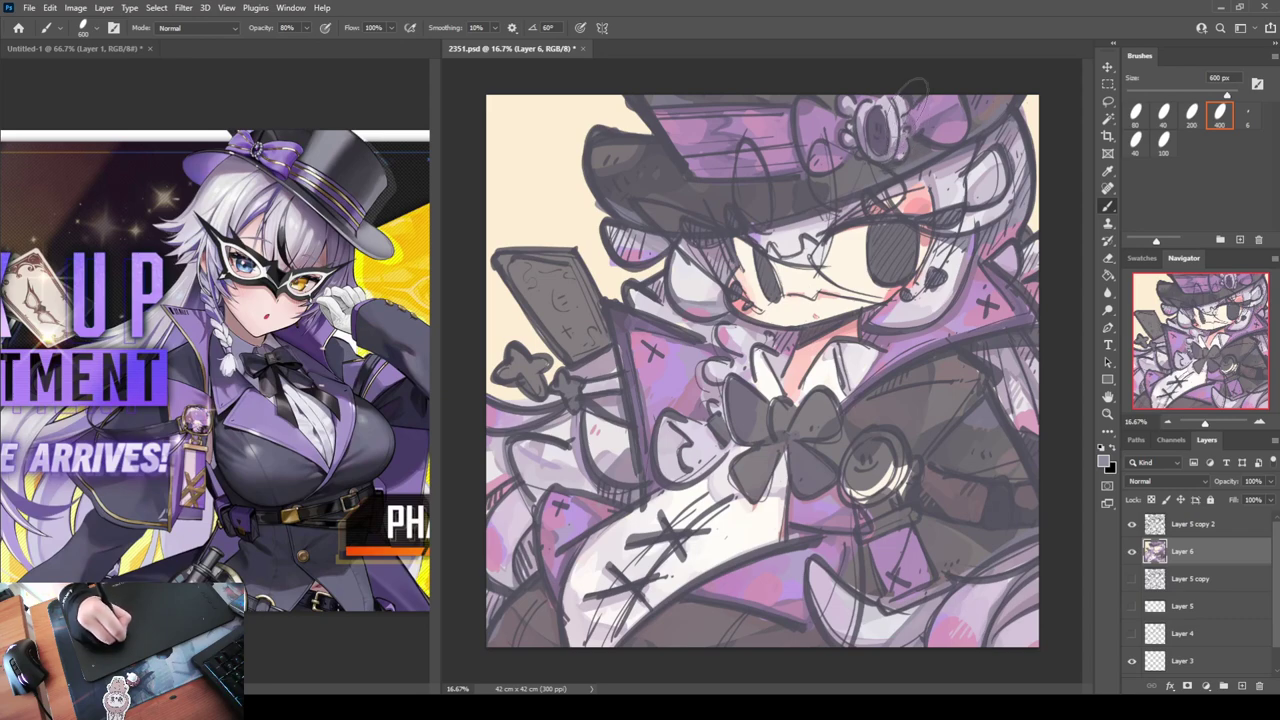
alt+click(959, 153)
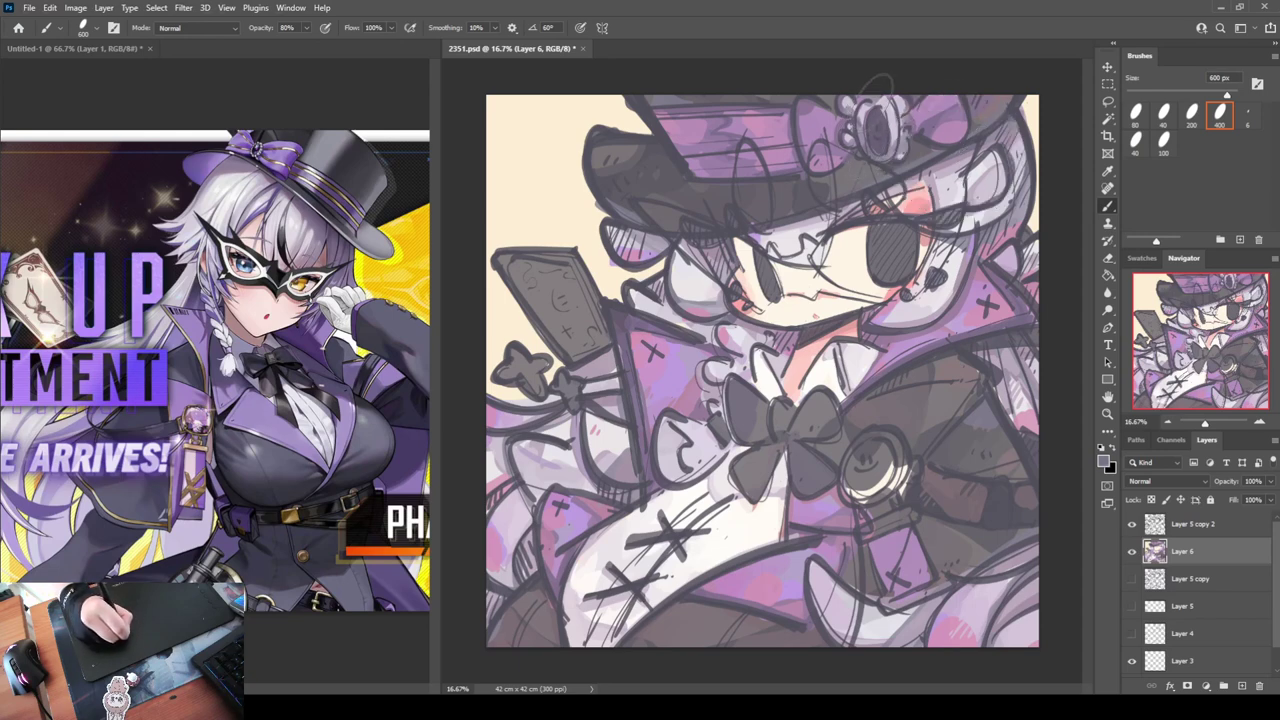
drag(878, 113, 886, 110)
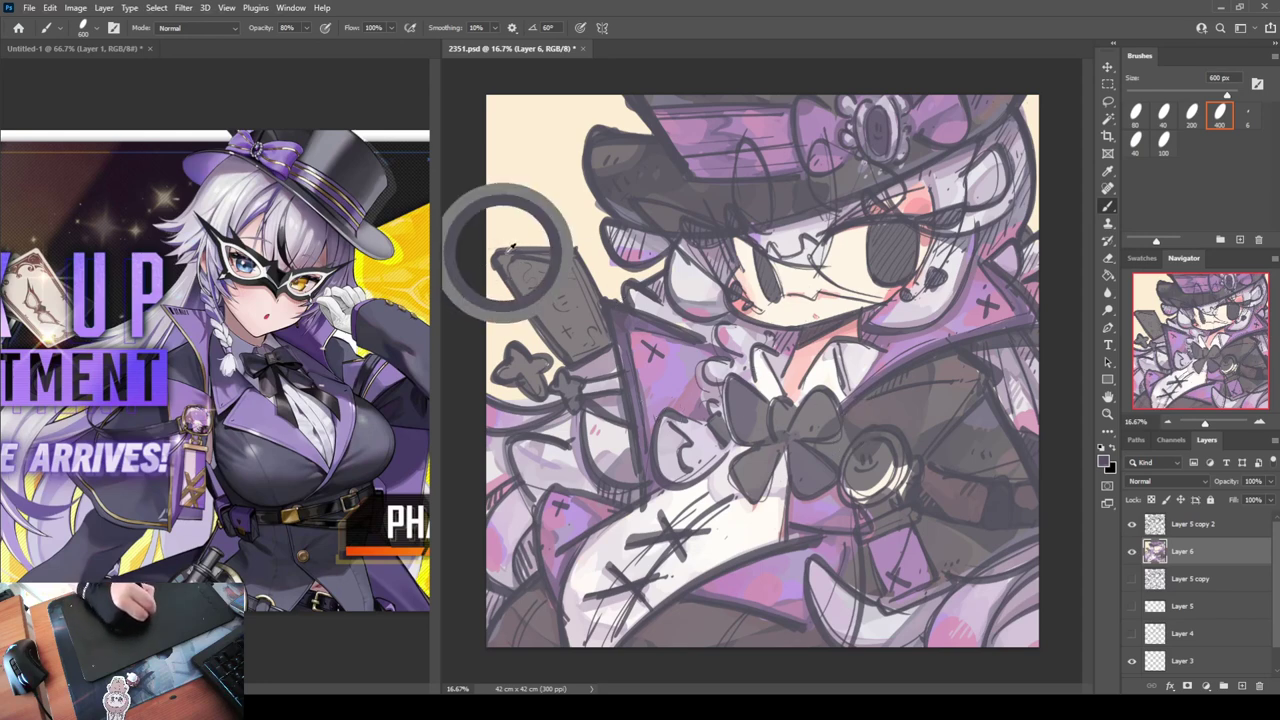
Sample several dark greys and build up darker shading over the coffin
mouse_move(502, 262)
mouse_down()
mouse_move(556, 268)
mouse_move(549, 305)
mouse_move(521, 270)
mouse_move(570, 340)
mouse_up()
alt+click(546, 288)
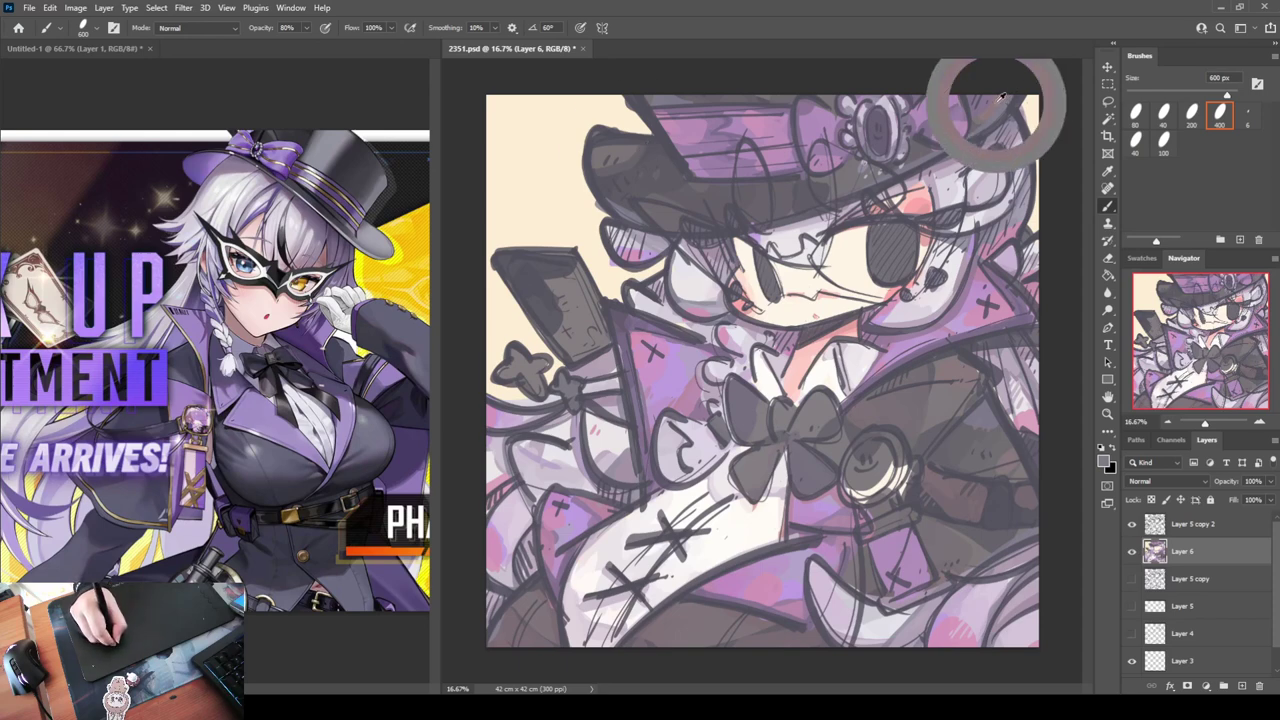
mouse_move(556, 276)
mouse_down()
mouse_move(579, 310)
mouse_move(582, 298)
mouse_move(556, 300)
mouse_move(578, 340)
mouse_move(584, 330)
mouse_move(576, 348)
mouse_move(589, 338)
mouse_move(571, 295)
mouse_move(598, 337)
mouse_move(588, 347)
mouse_move(596, 312)
mouse_move(556, 262)
mouse_up()
alt+click(531, 266)
alt+click(548, 302)
alt+click(577, 305)
alt+click(578, 336)
alt+click(583, 345)
alt+click(538, 268)
alt+click(529, 273)
mouse_move(558, 342)
mouse_down()
mouse_move(496, 379)
mouse_move(524, 371)
mouse_move(528, 354)
mouse_move(544, 379)
mouse_move(530, 379)
mouse_move(544, 367)
mouse_move(574, 401)
mouse_move(610, 345)
mouse_move(572, 369)
mouse_move(609, 349)
mouse_move(580, 379)
mouse_move(612, 355)
mouse_up()
drag(620, 400, 636, 520)
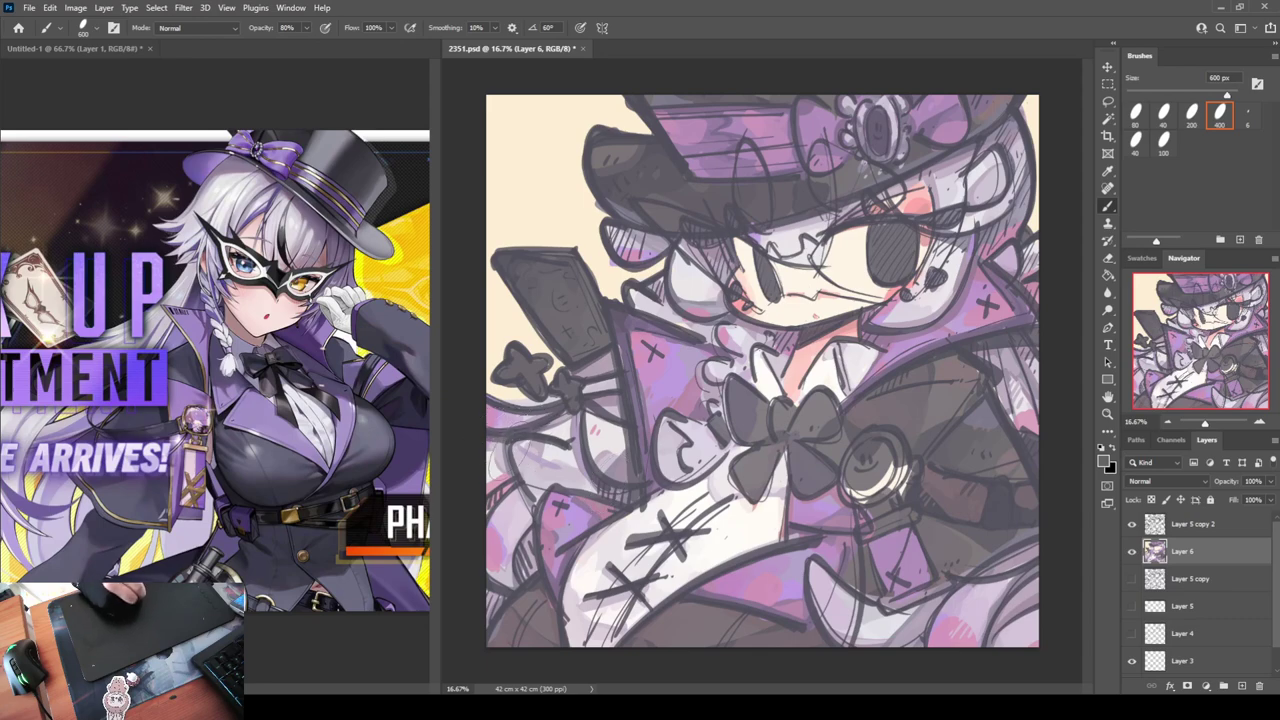
Paint darker grey folds and shadows on the loops, knot and tails of the bow tie
drag(541, 526, 523, 585)
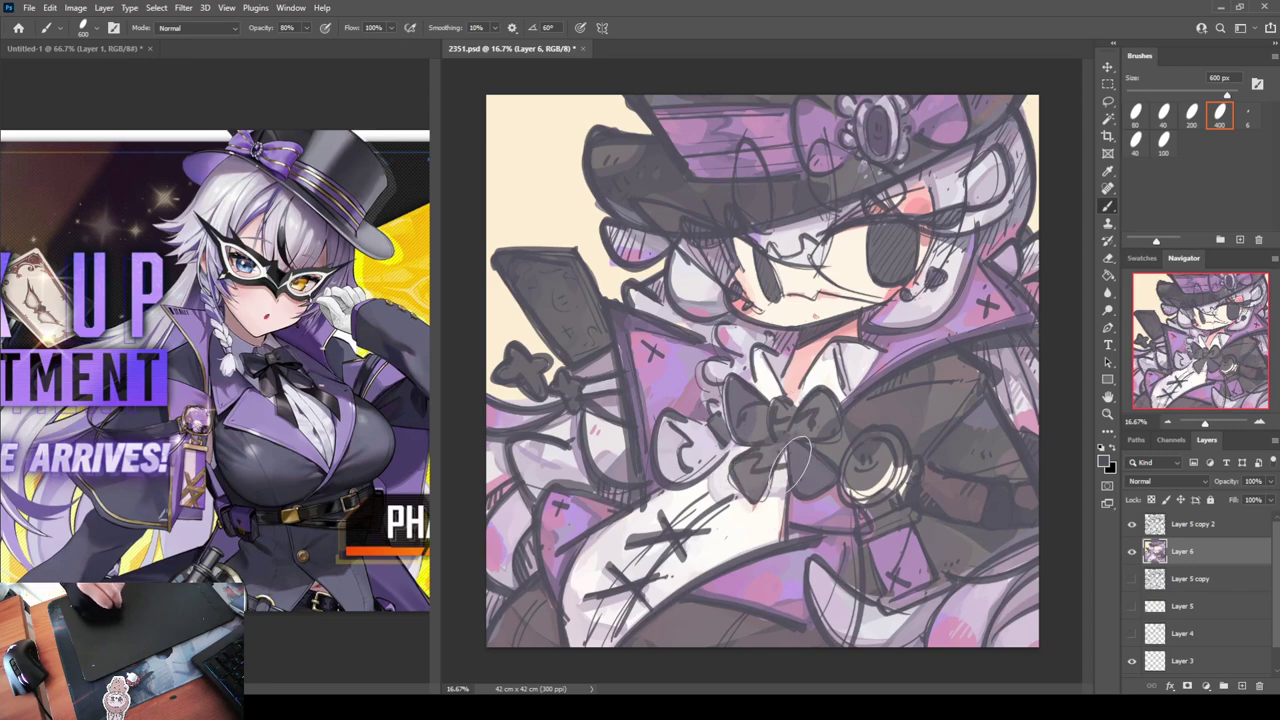
mouse_move(798, 460)
mouse_down()
mouse_move(812, 485)
mouse_move(815, 470)
mouse_up()
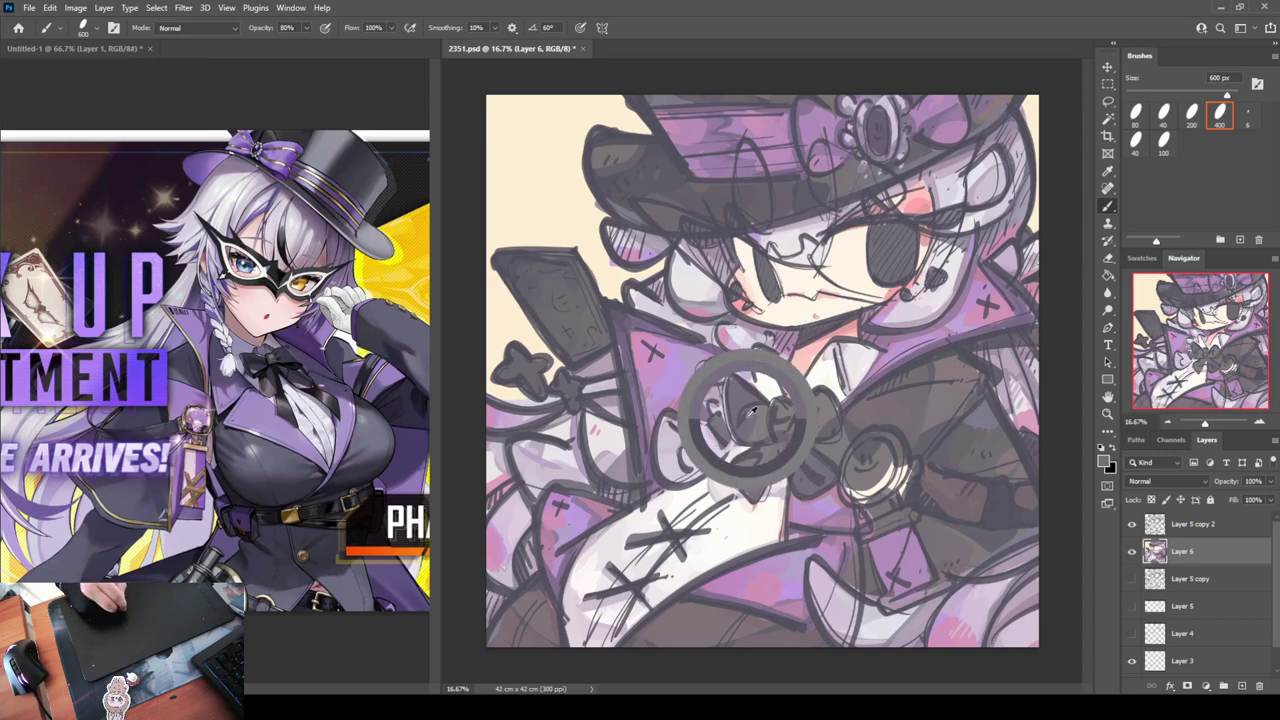
mouse_move(753, 413)
mouse_down()
mouse_move(730, 440)
mouse_move(740, 455)
mouse_up()
alt+click(735, 376)
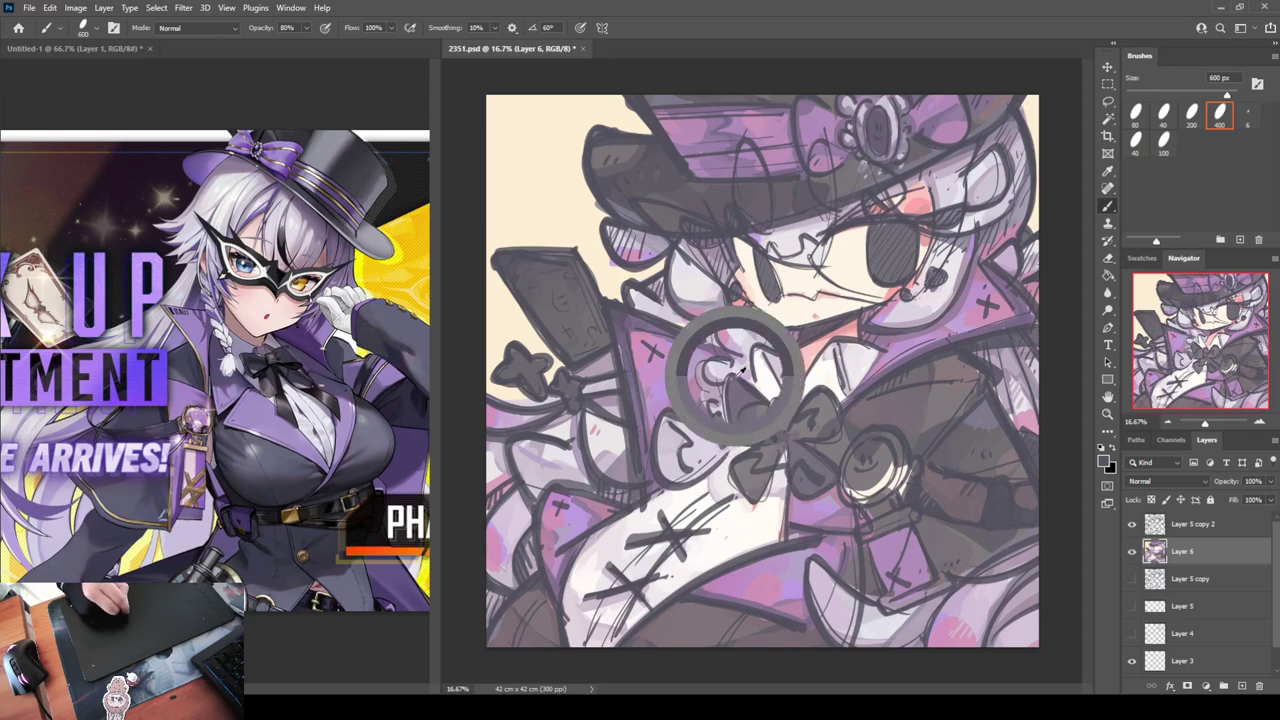
mouse_move(732, 385)
mouse_down()
mouse_move(745, 391)
mouse_move(730, 430)
mouse_move(762, 410)
mouse_move(785, 420)
mouse_move(770, 430)
mouse_move(815, 395)
mouse_up()
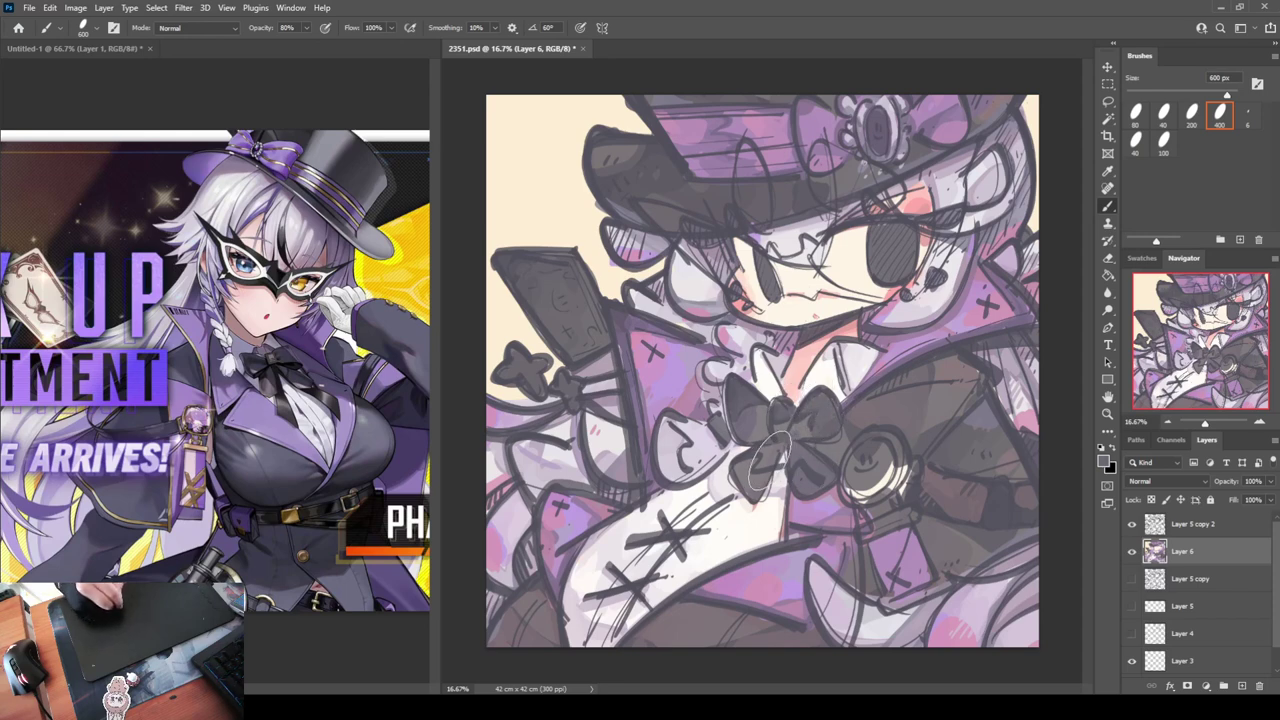
mouse_move(765, 455)
mouse_down()
mouse_move(760, 480)
mouse_move(765, 460)
mouse_move(802, 462)
mouse_move(800, 449)
mouse_up()
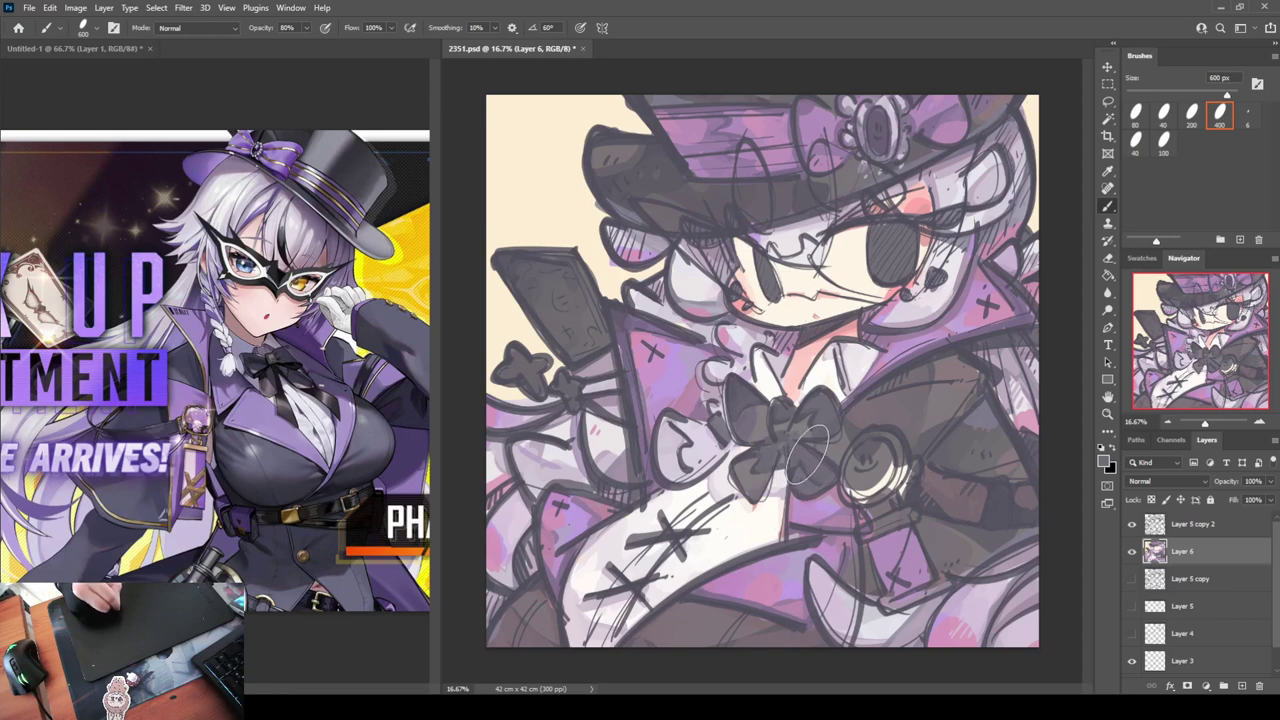
drag(792, 452, 809, 490)
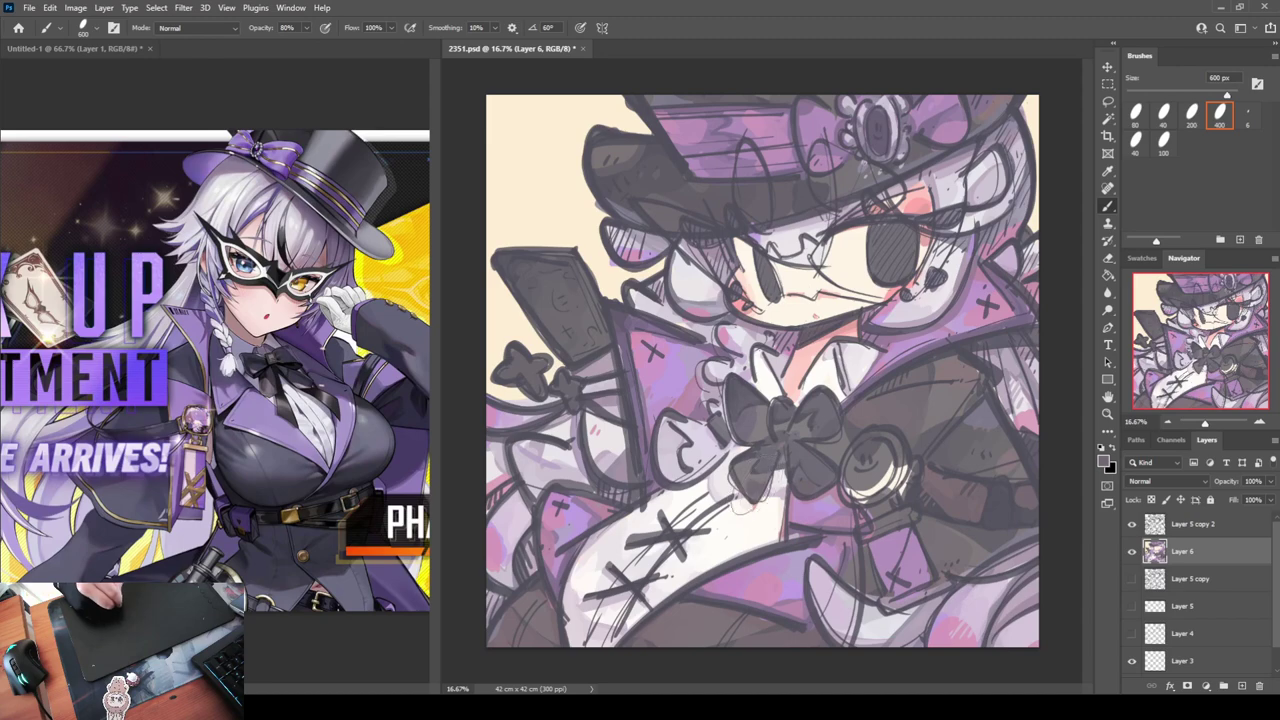
Sample dark grey from the artwork and paint over both of the character's eyes to deepen them
alt+click(974, 362)
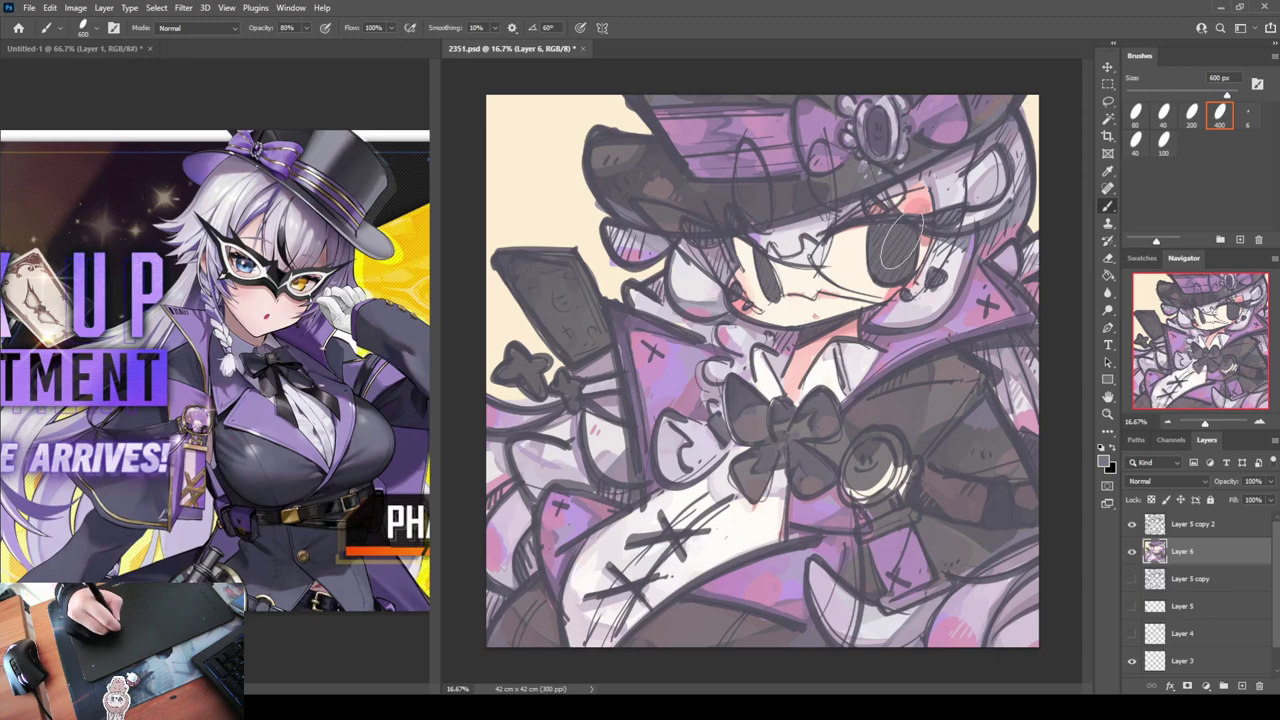
alt+click(889, 275)
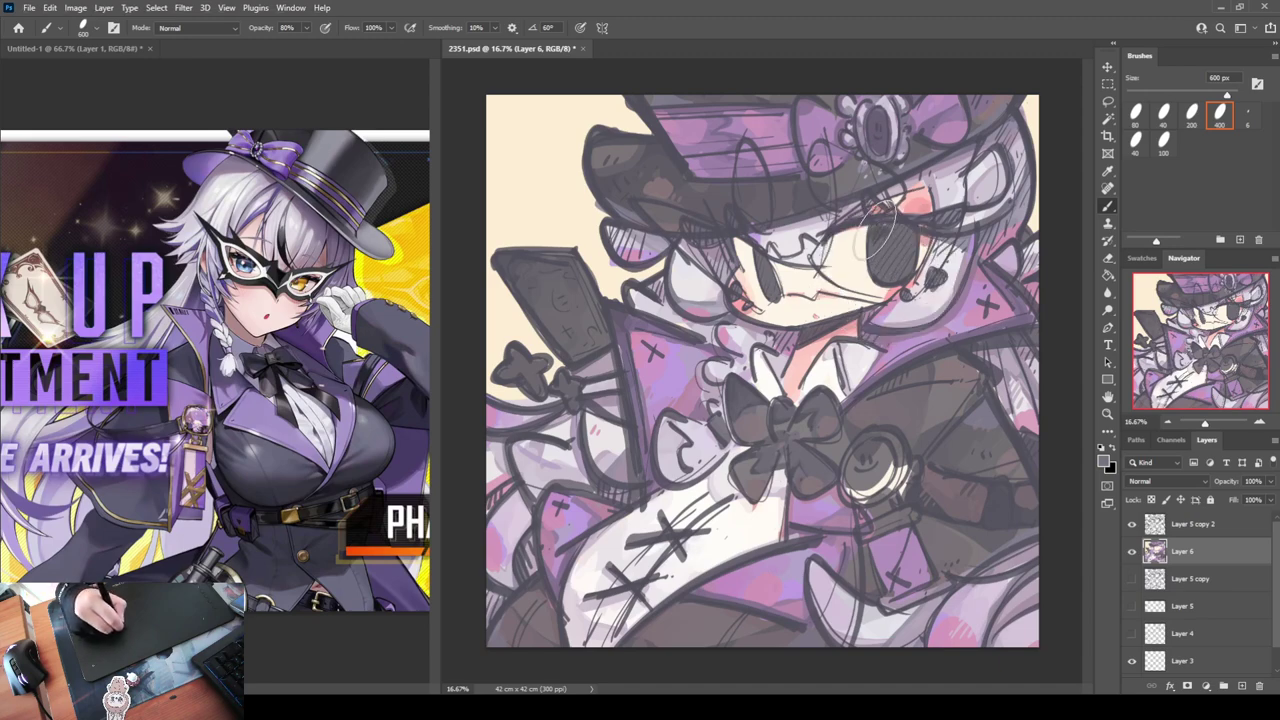
mouse_move(881, 231)
mouse_down()
mouse_move(878, 252)
mouse_move(896, 238)
mouse_move(904, 261)
mouse_up()
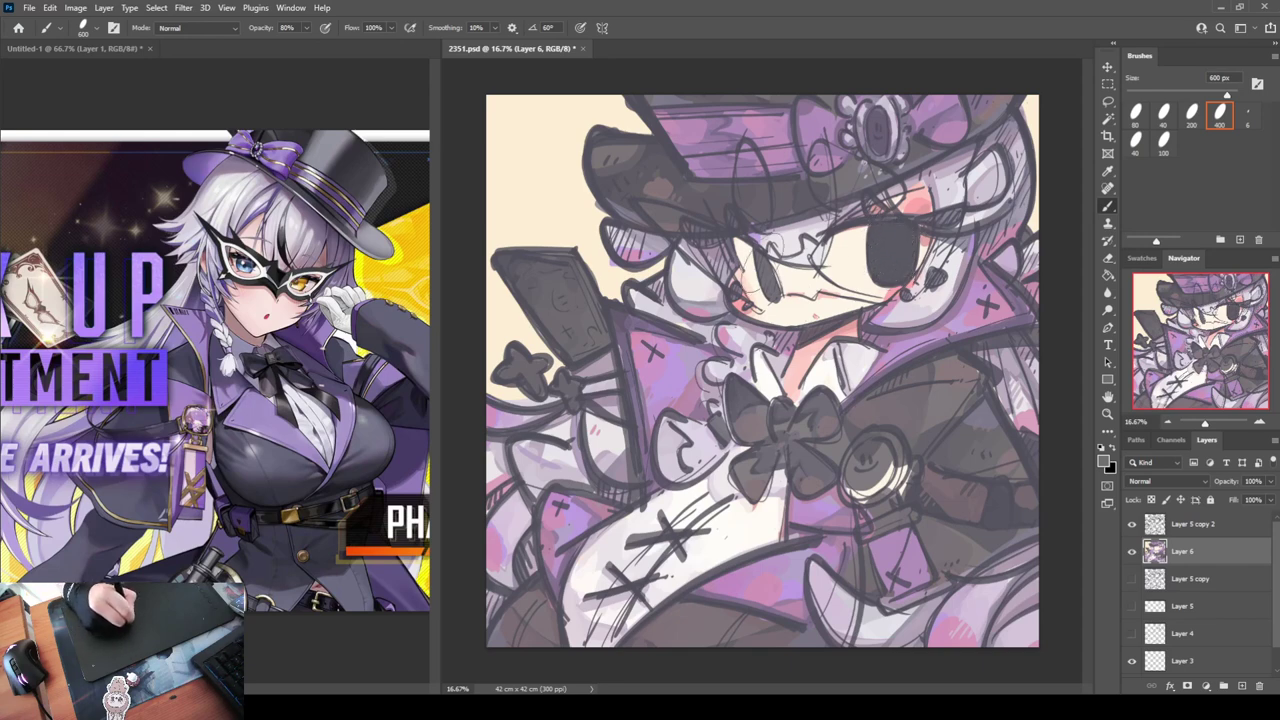
mouse_move(768, 272)
mouse_down()
mouse_move(782, 302)
mouse_move(776, 288)
mouse_up()
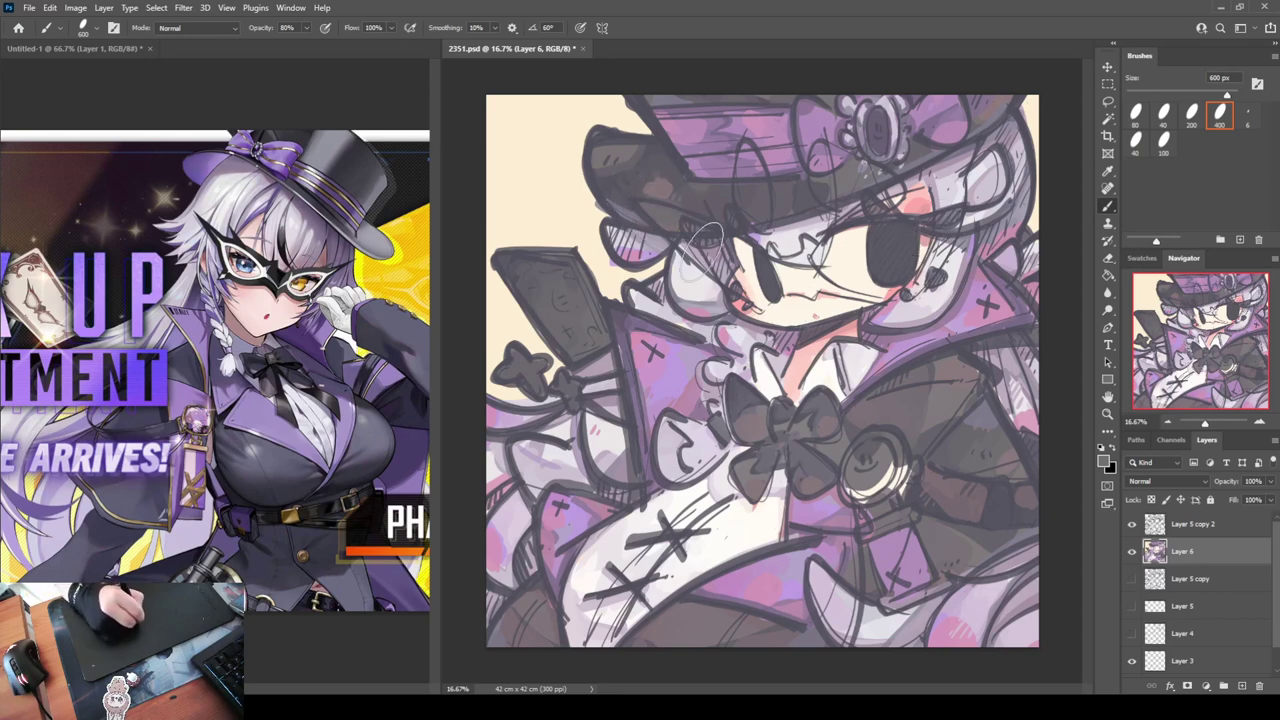
Add a new layer above Layer 6 and paint the dark eye mask across the face and around both eyes
drag(701, 254, 680, 230)
key(ctrl+z)
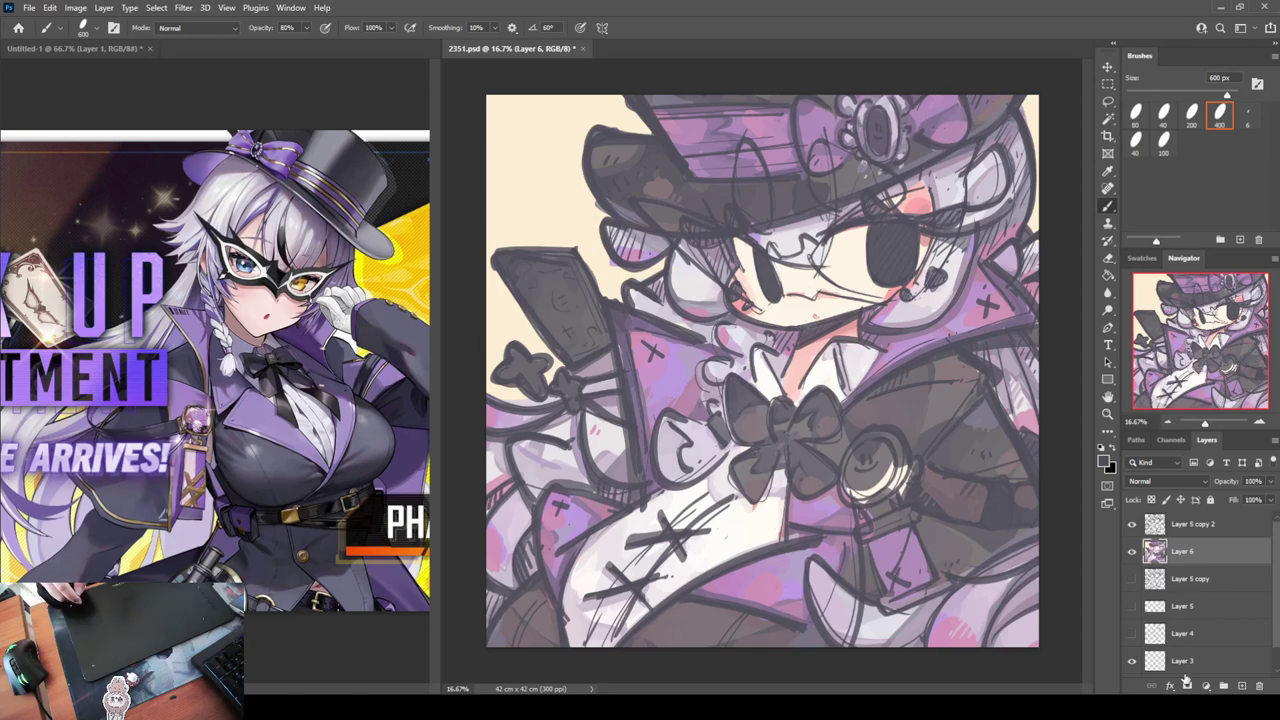
click(1240, 686)
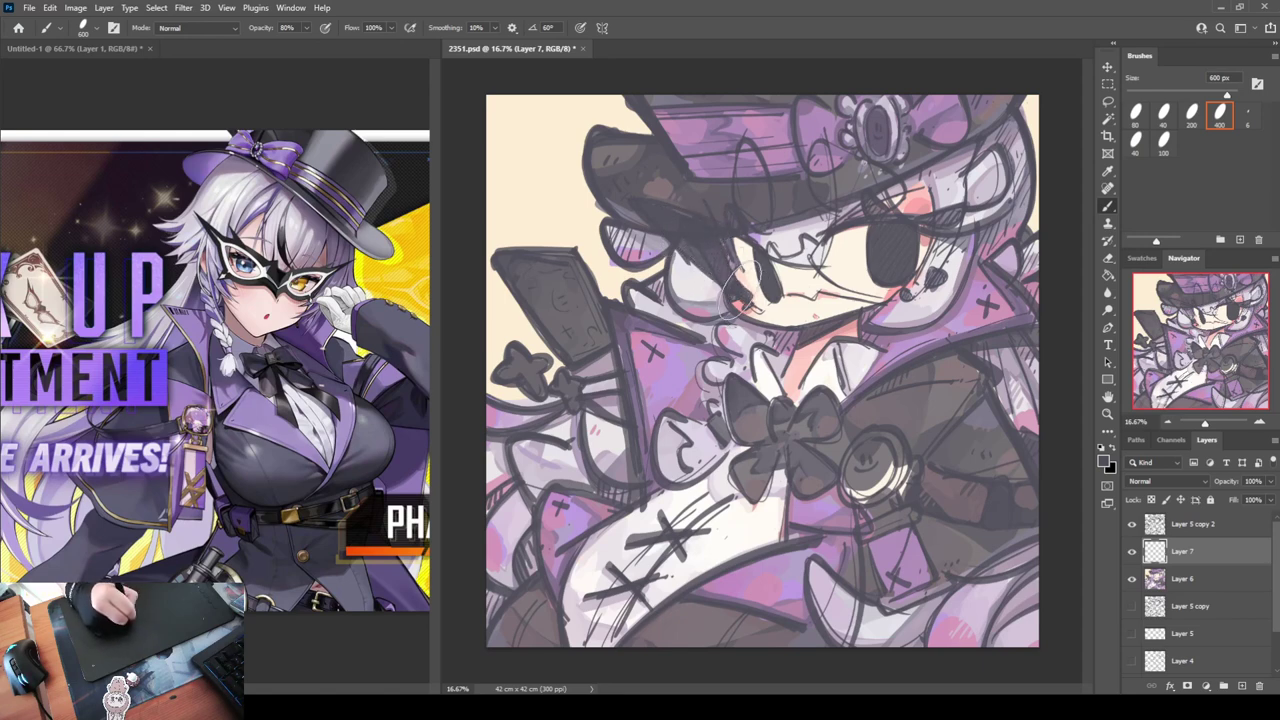
mouse_move(722, 270)
mouse_down()
mouse_move(772, 295)
mouse_move(772, 242)
mouse_move(782, 275)
mouse_move(797, 255)
mouse_move(782, 270)
mouse_move(802, 258)
mouse_move(797, 270)
mouse_move(817, 268)
mouse_move(782, 275)
mouse_move(800, 285)
mouse_move(807, 270)
mouse_move(794, 263)
mouse_move(854, 210)
mouse_move(935, 165)
mouse_up()
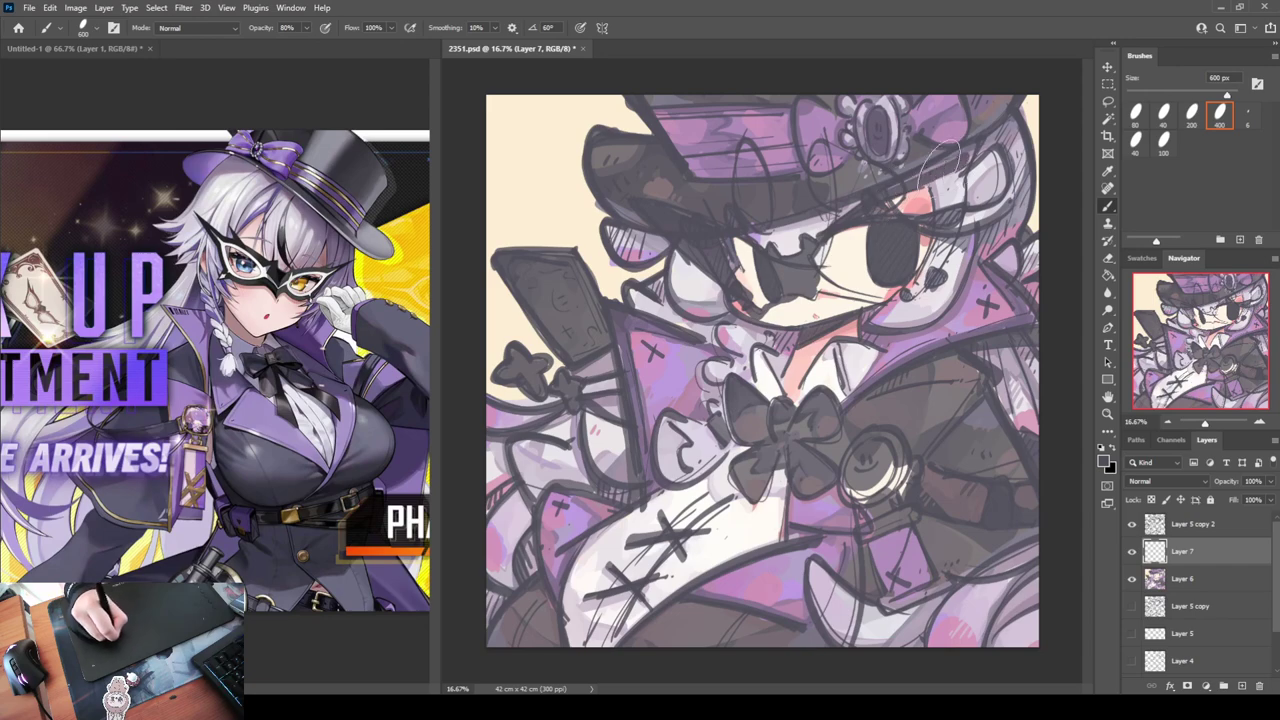
mouse_move(877, 196)
mouse_down()
mouse_move(946, 158)
mouse_move(948, 200)
mouse_move(966, 150)
mouse_move(944, 262)
mouse_up()
drag(950, 206, 925, 278)
mouse_move(950, 215)
mouse_down()
mouse_move(828, 300)
mouse_move(835, 272)
mouse_move(904, 298)
mouse_up()
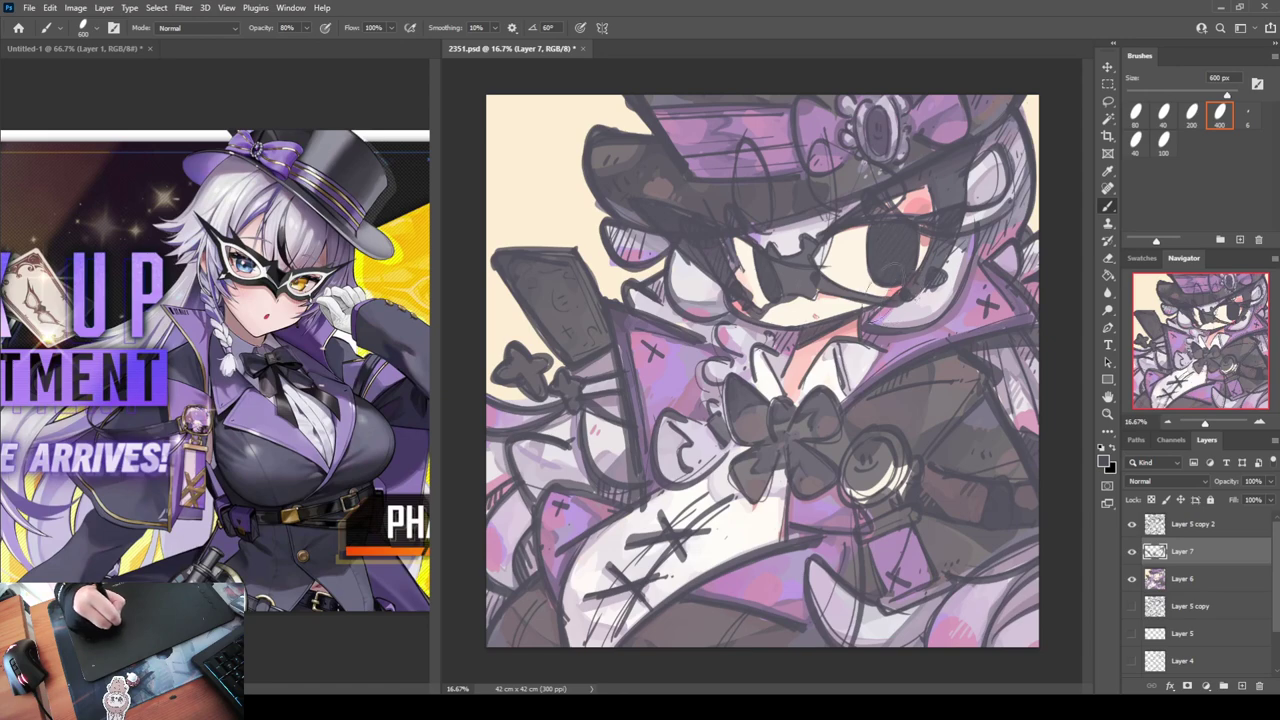
Refine the mask's lower edge around the smaller eye, alternating dark brush strokes with erasing
mouse_move(822, 282)
mouse_down()
mouse_move(805, 310)
mouse_move(782, 292)
mouse_up()
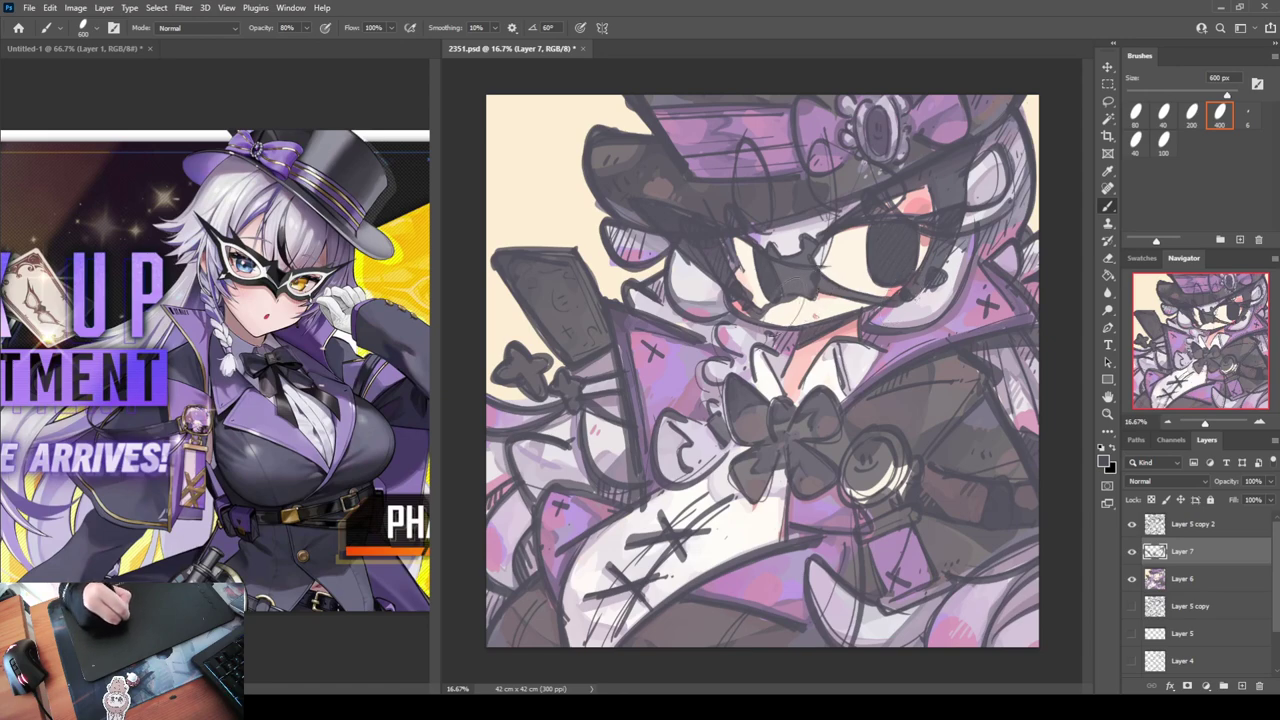
key(e)
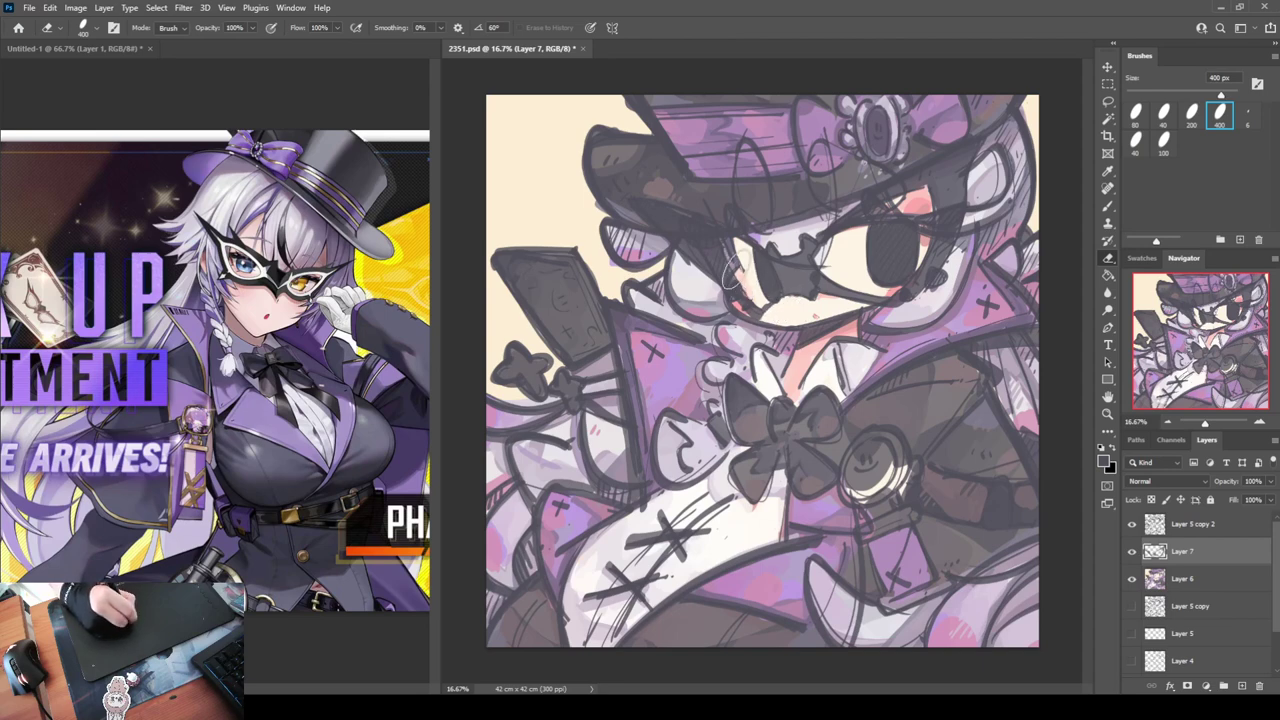
key(b)
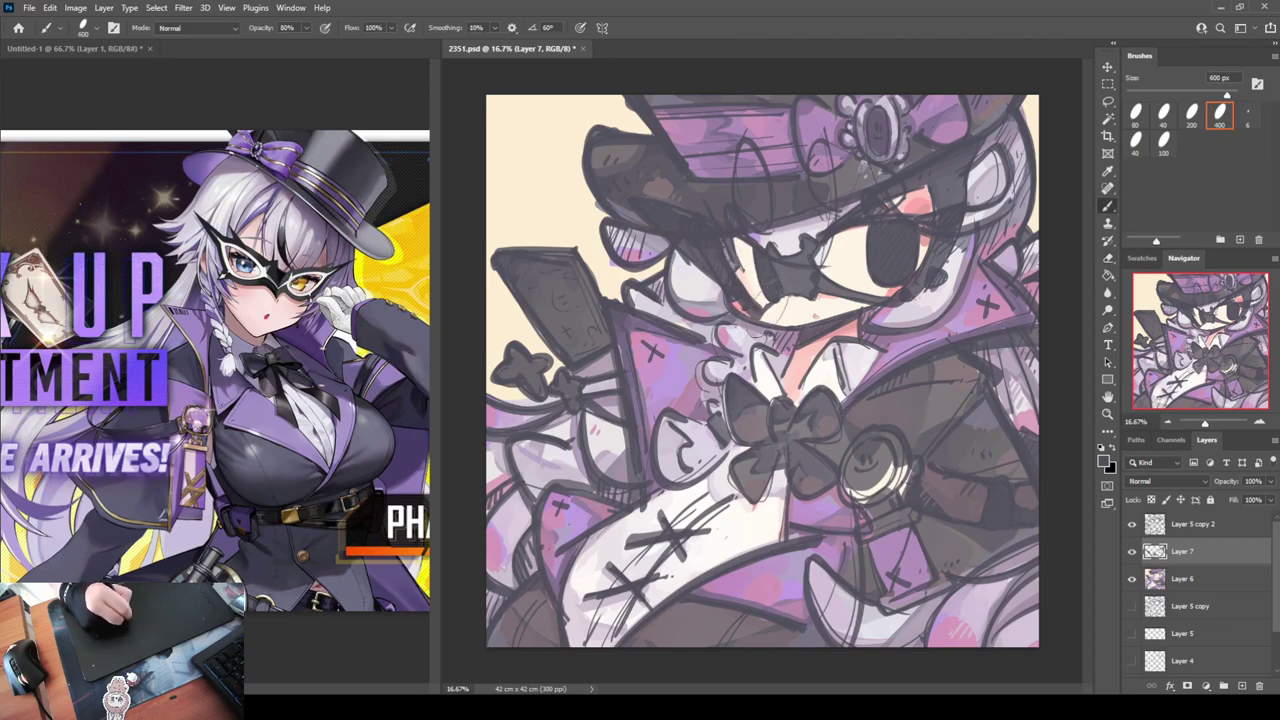
key(ctrl+z)
key(e)
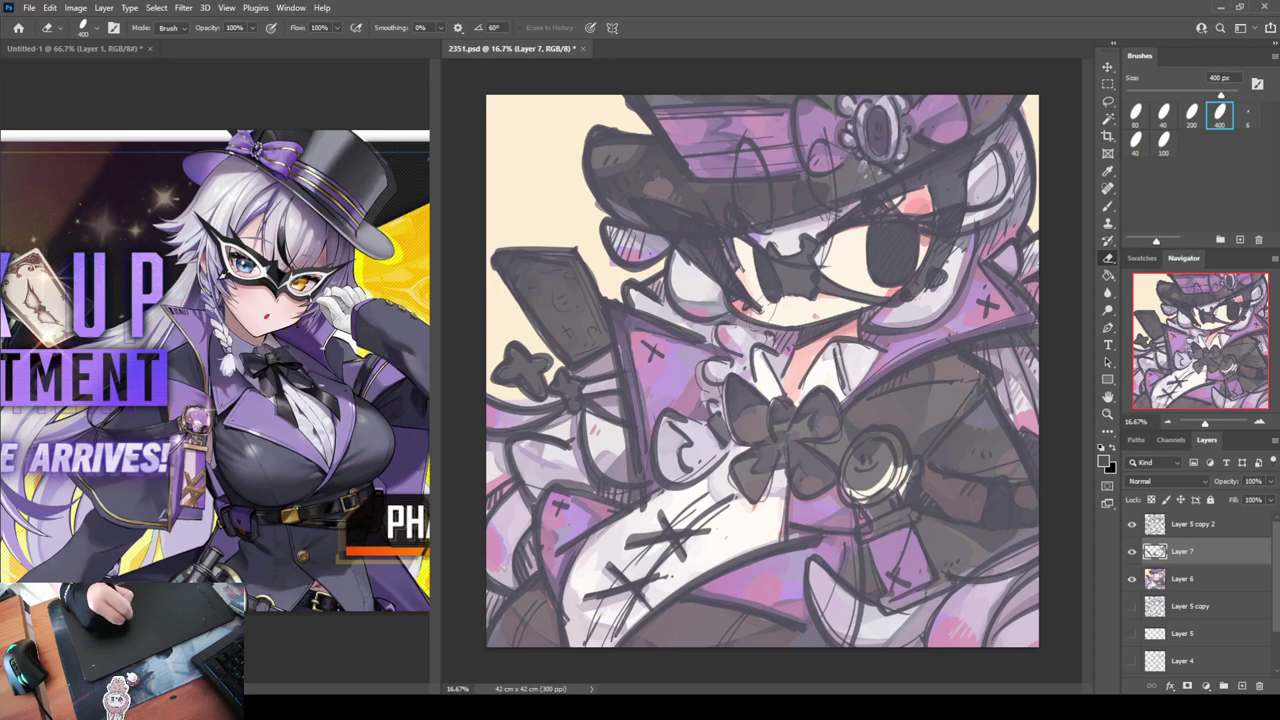
key(b)
key(e)
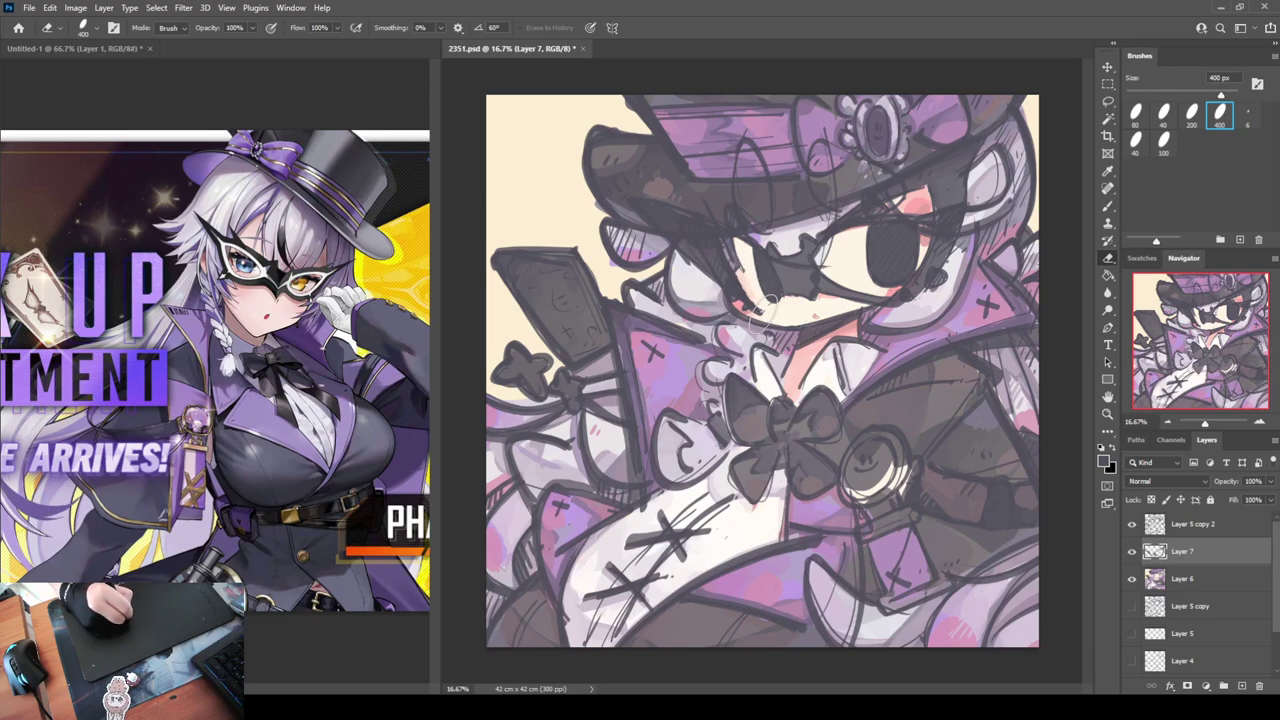
Refine the dark mask around the character's narrower eye on Layer 7, alternating between the 600 px brush and the 400 px eraser
key(b)
key(e)
key(b)
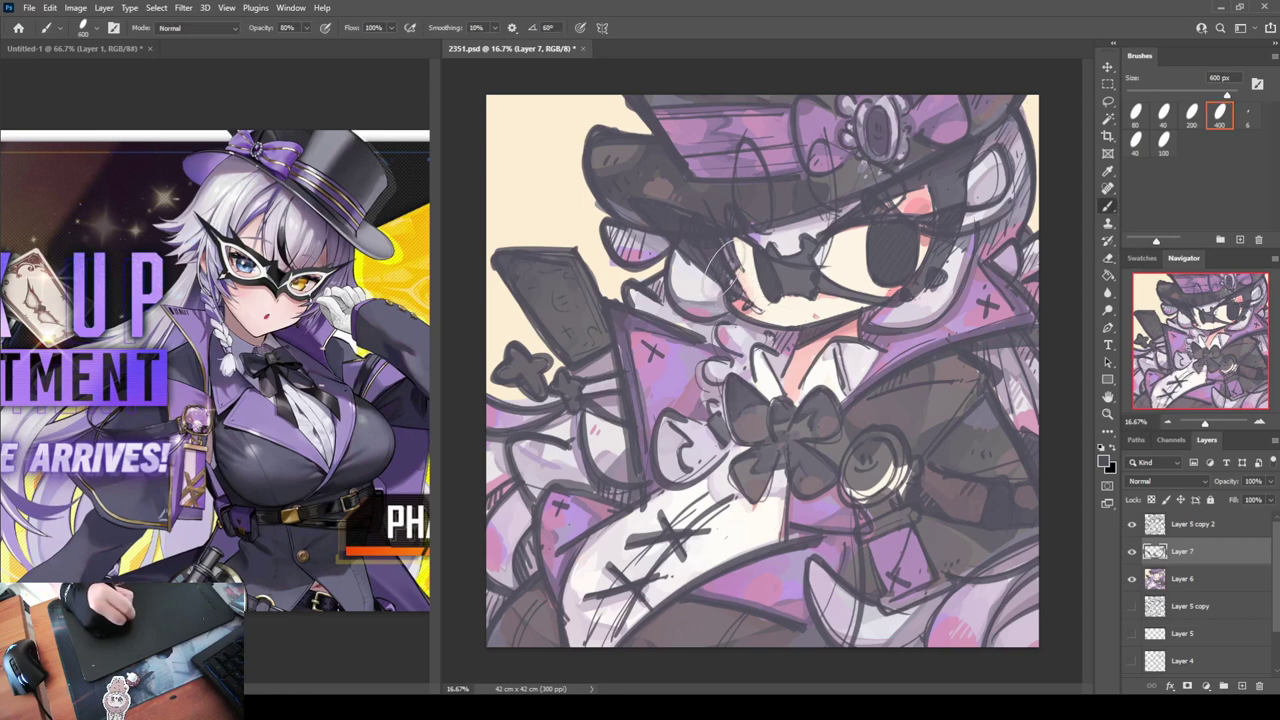
drag(729, 264, 741, 288)
key(e)
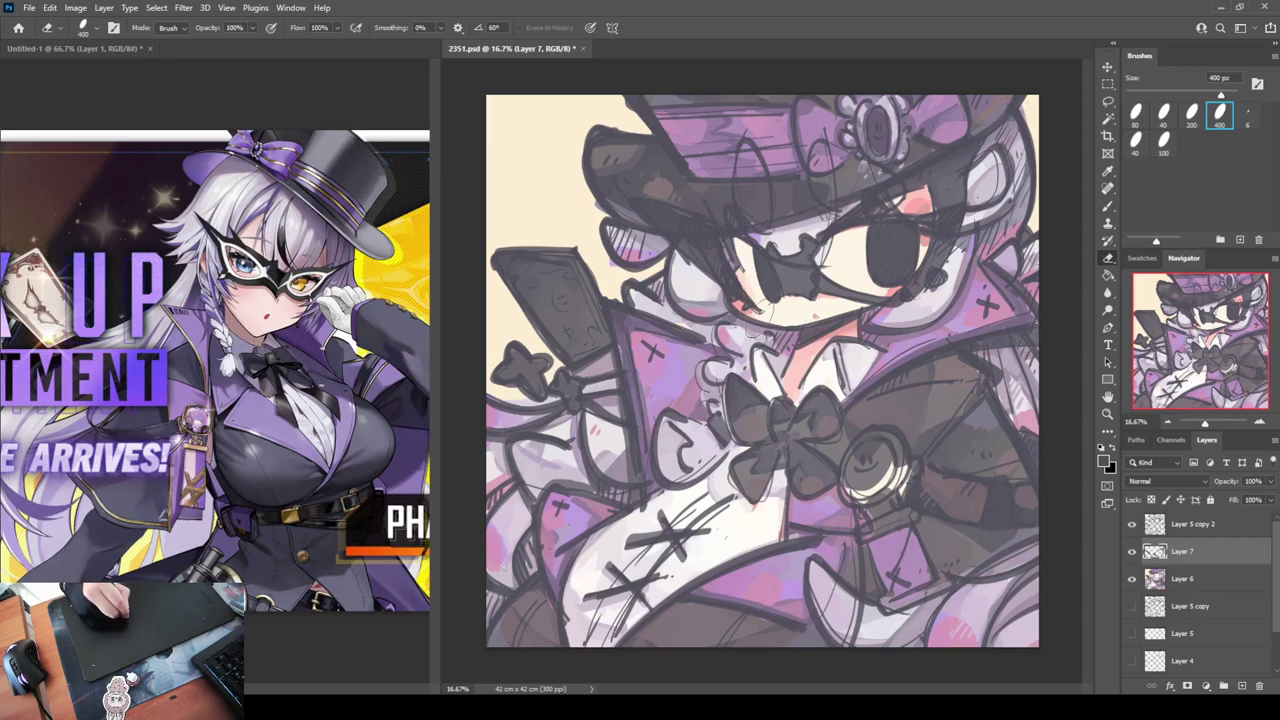
key(b)
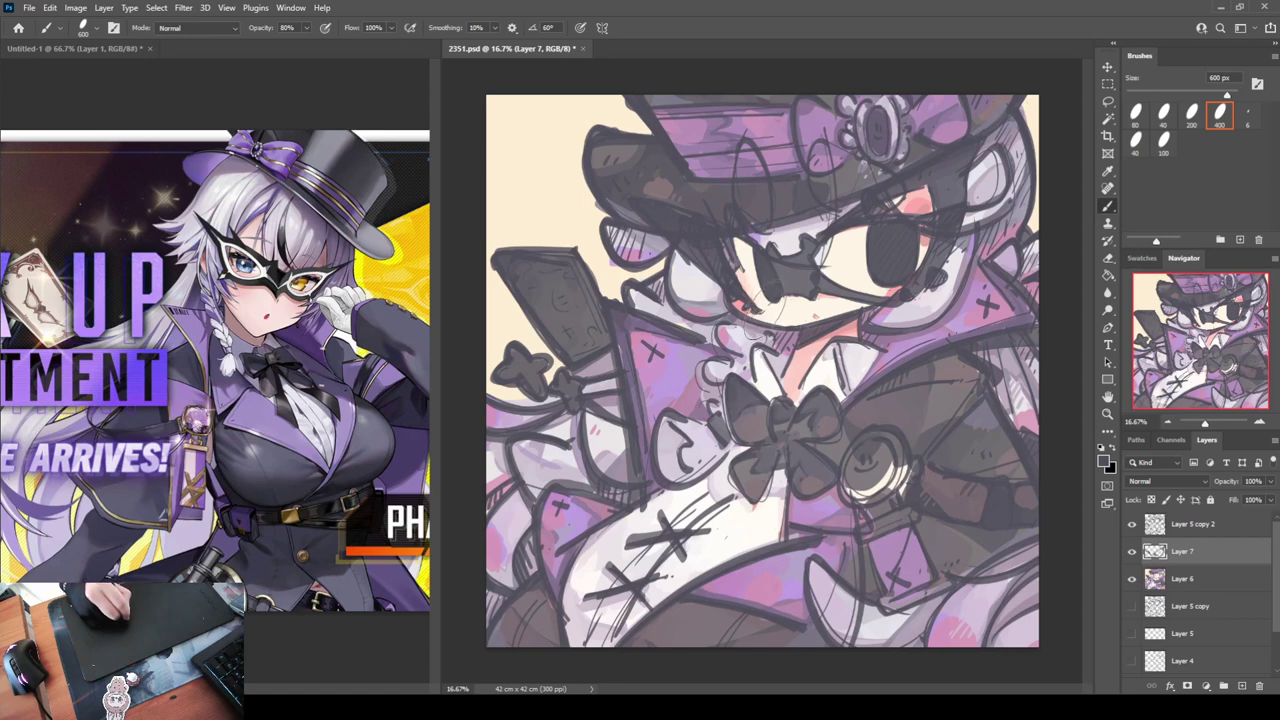
key(e)
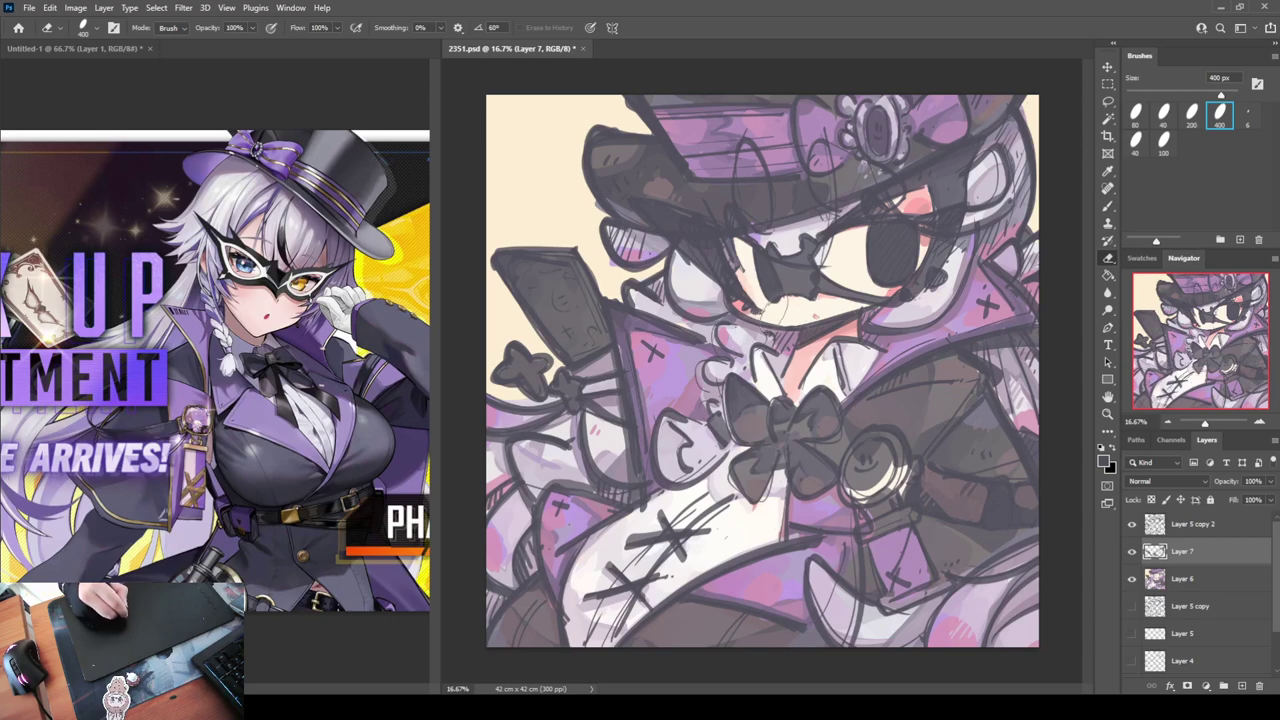
key(b)
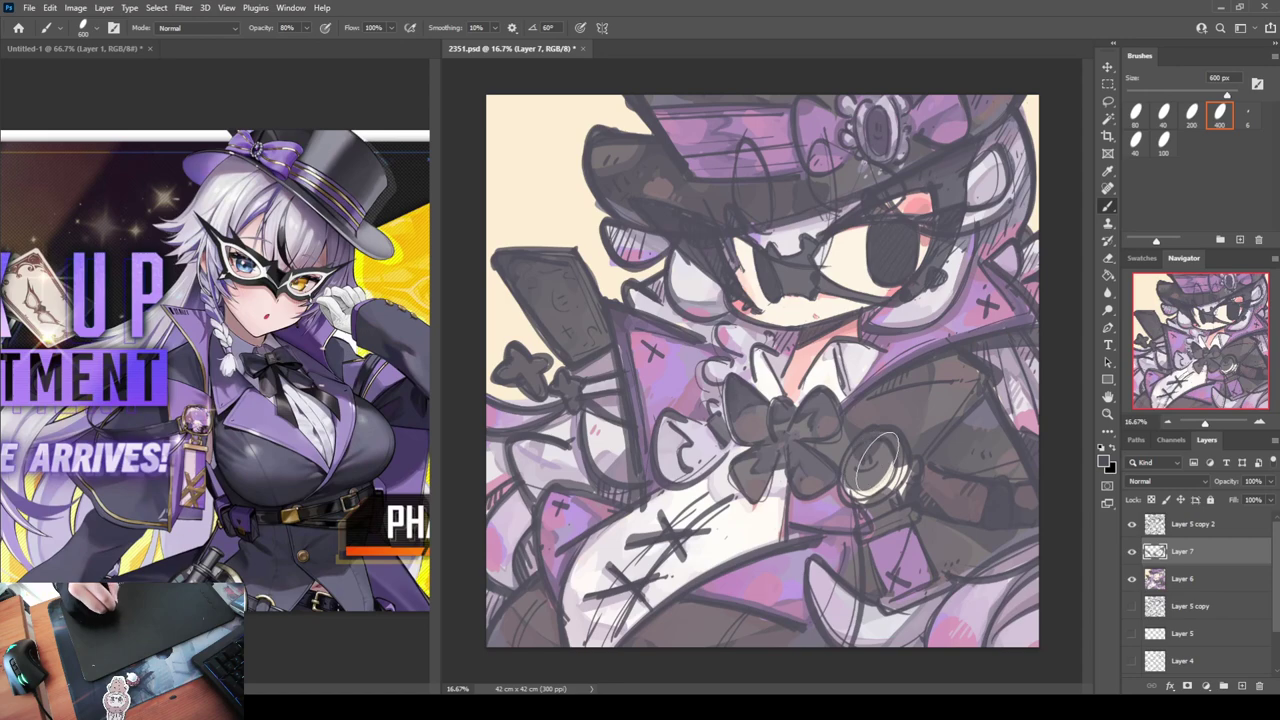
On Layer 6, paint the round brooch's ring, the clasp beneath it and the purple ribbon's lower edge in muted gold
click(1164, 581)
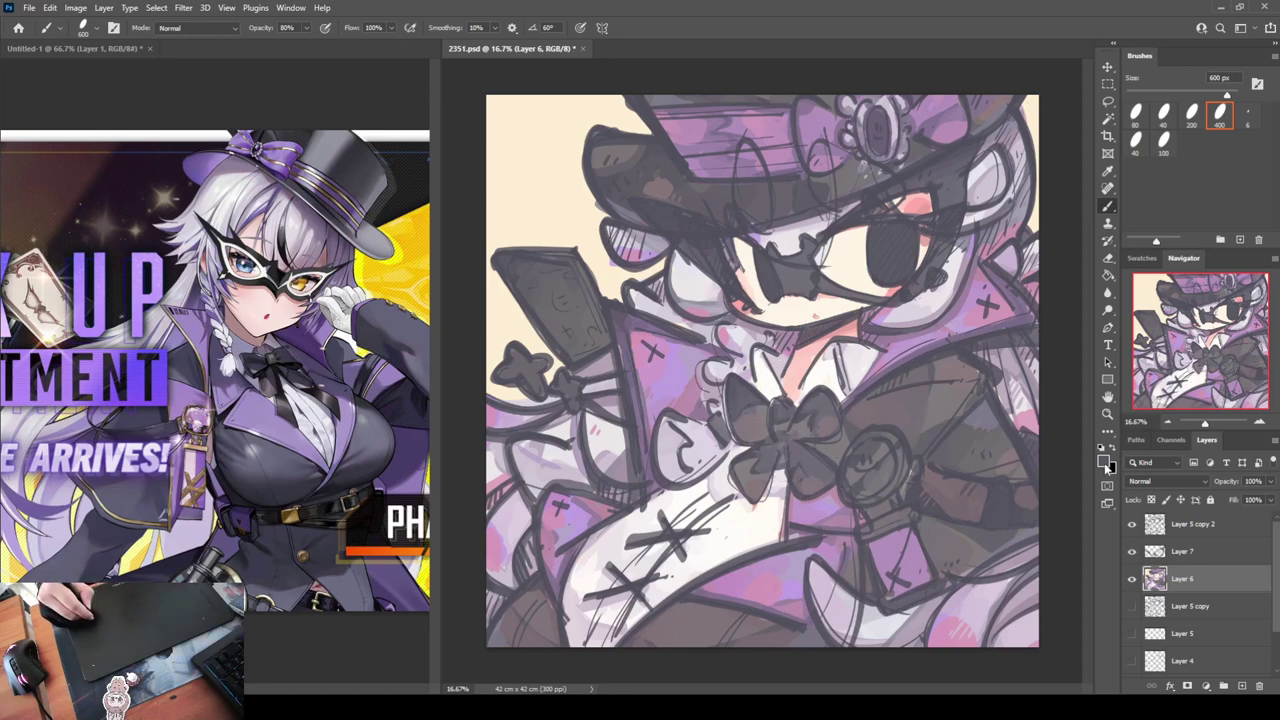
key(i)
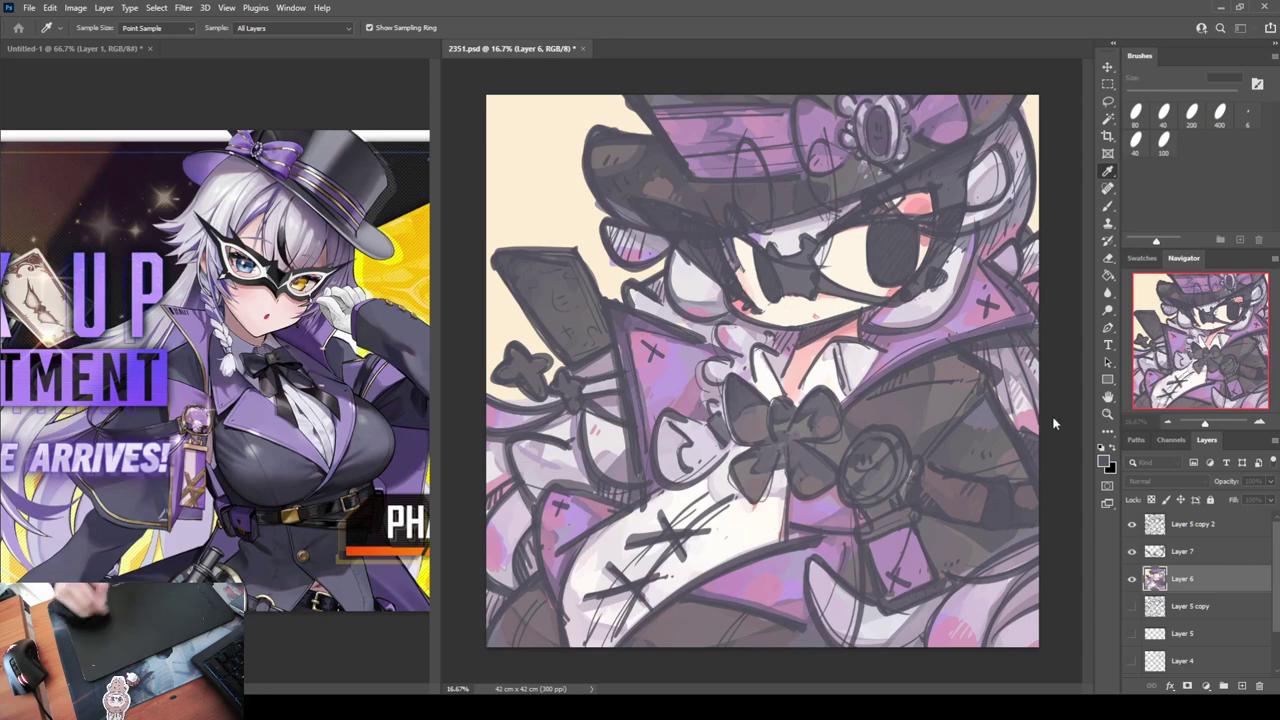
key(b)
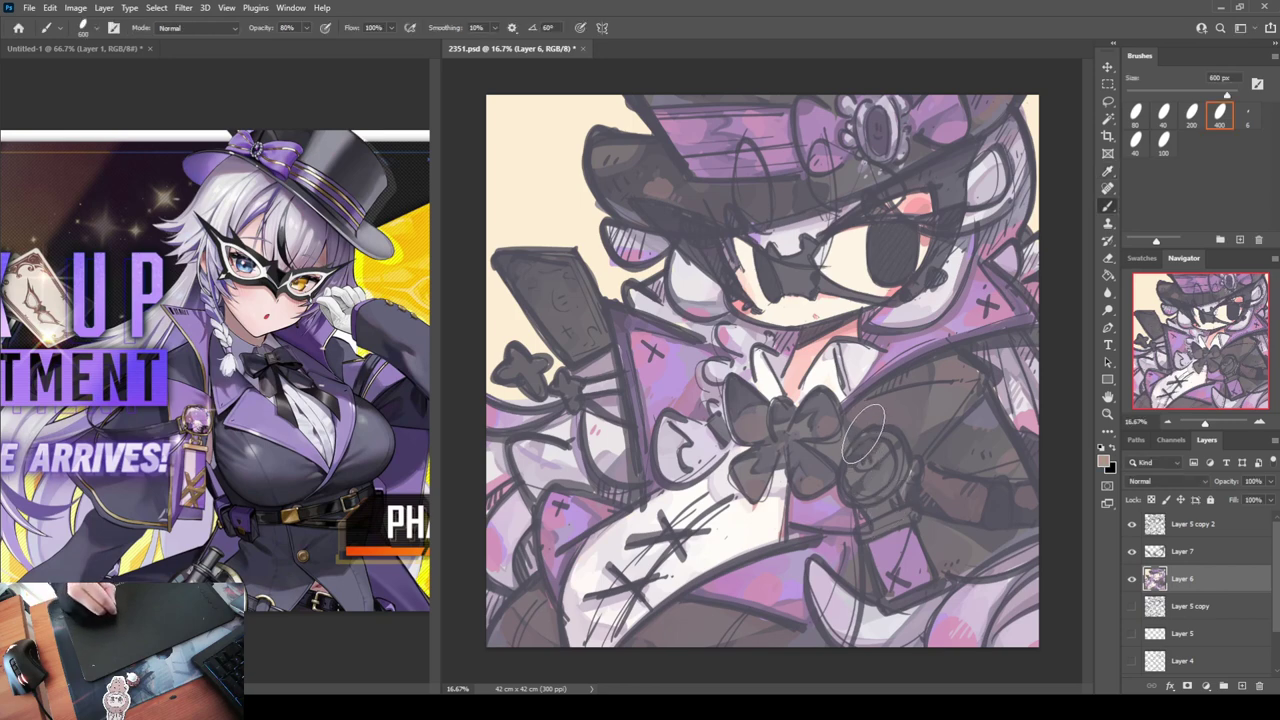
mouse_move(864, 434)
mouse_down()
mouse_move(889, 435)
mouse_move(904, 456)
mouse_up()
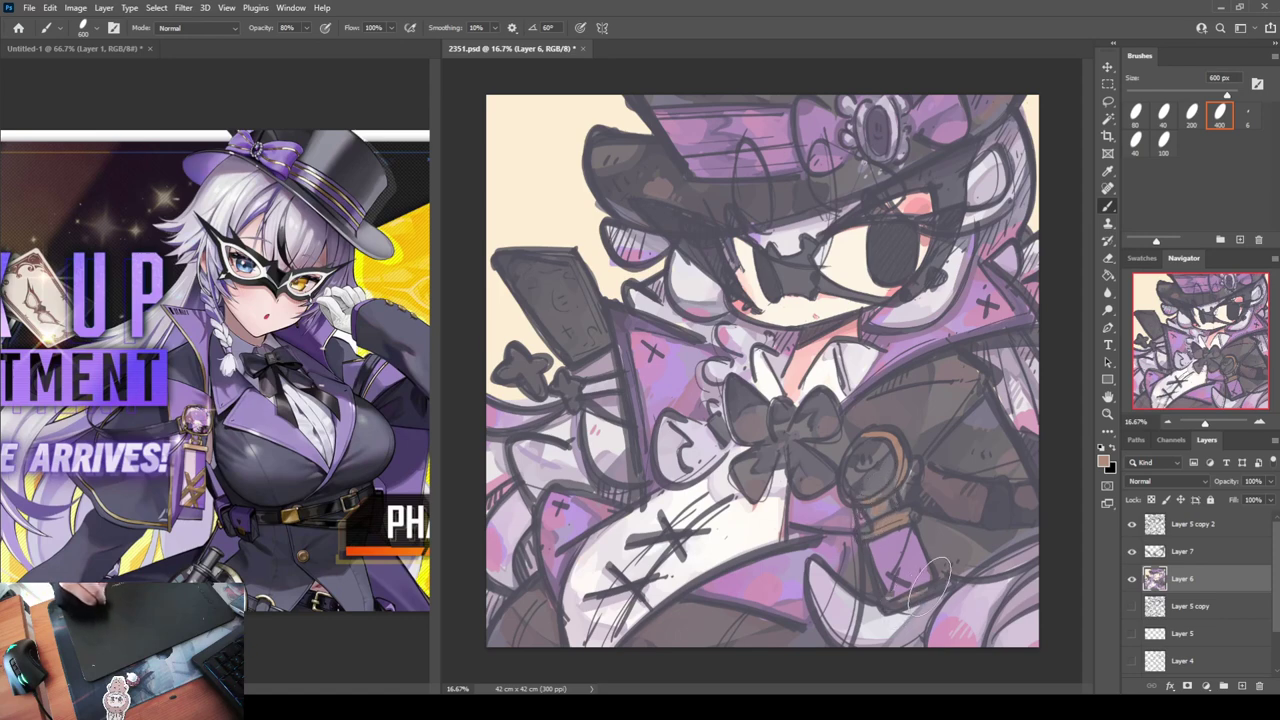
key(i)
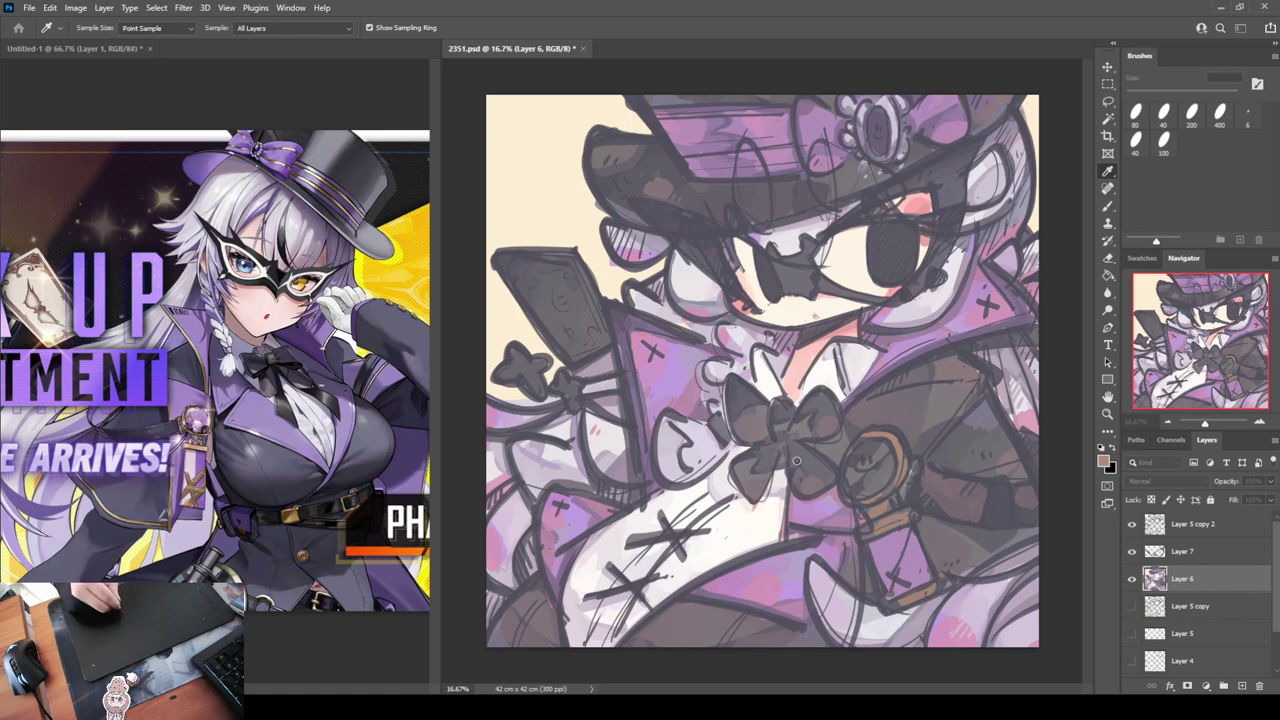
key(b)
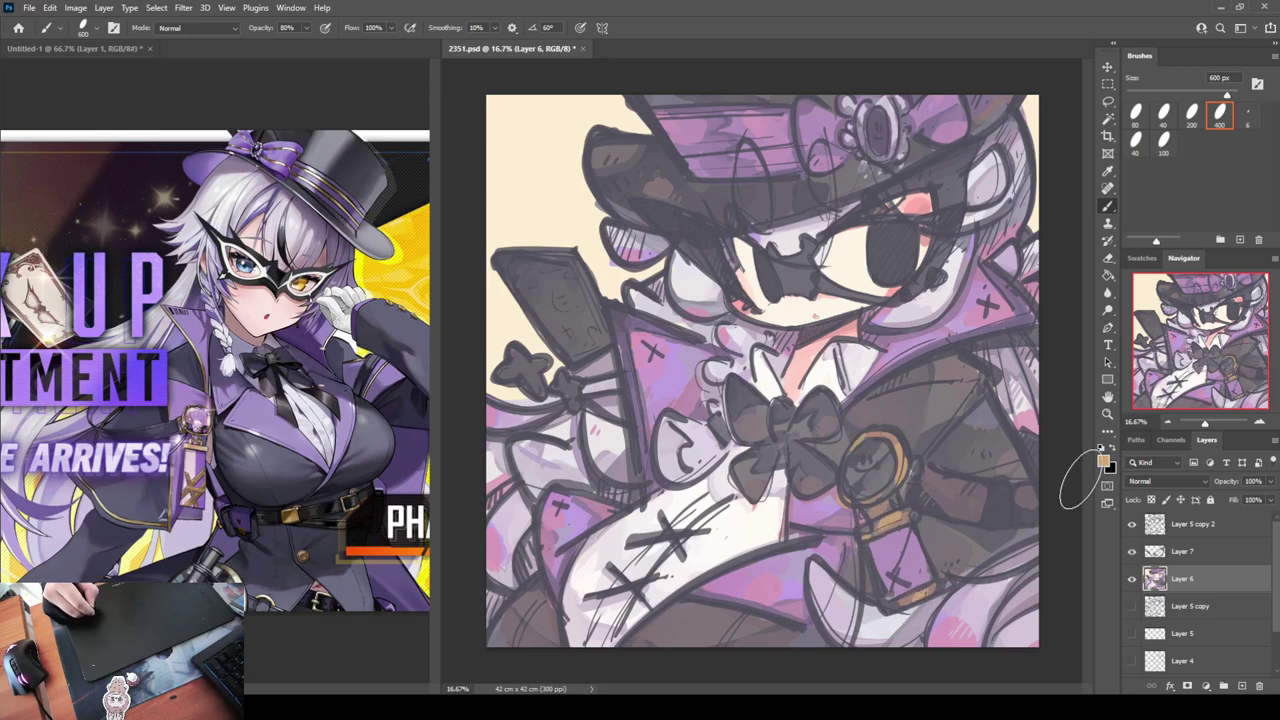
Add orange and dusty pink accents to the gold brooch ring, clasp and ribbon edge
key(i)
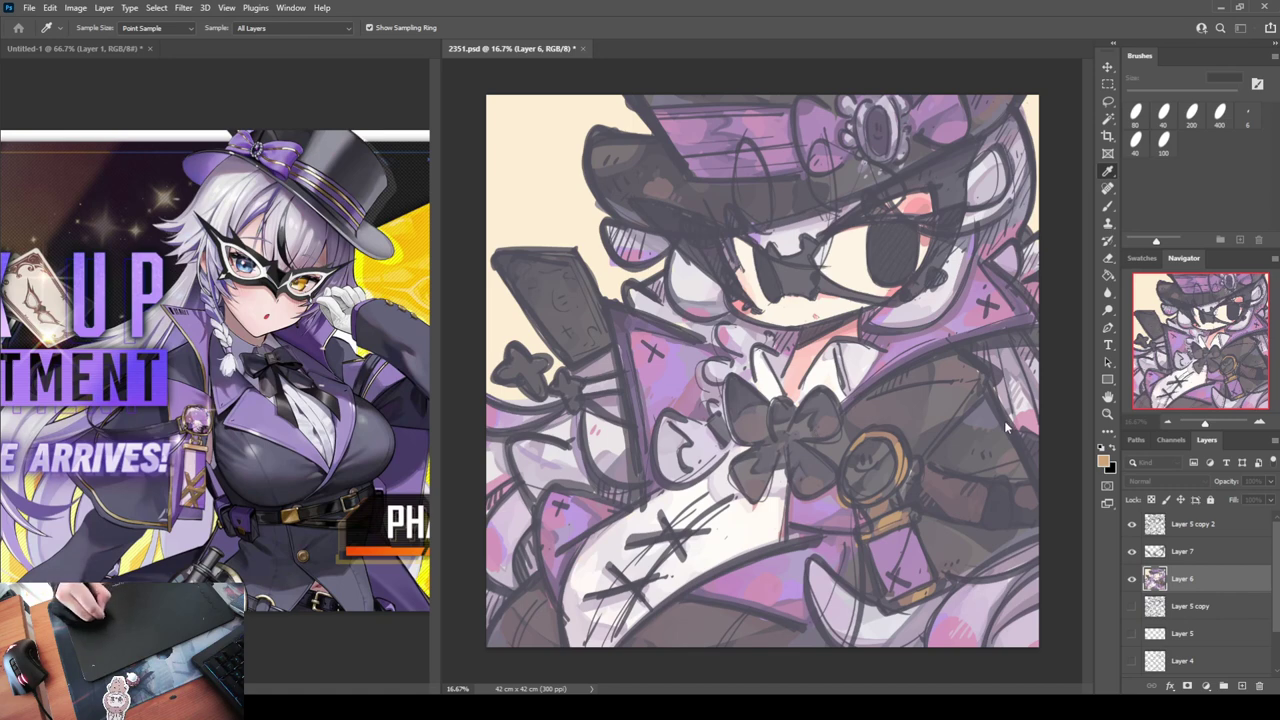
key(b)
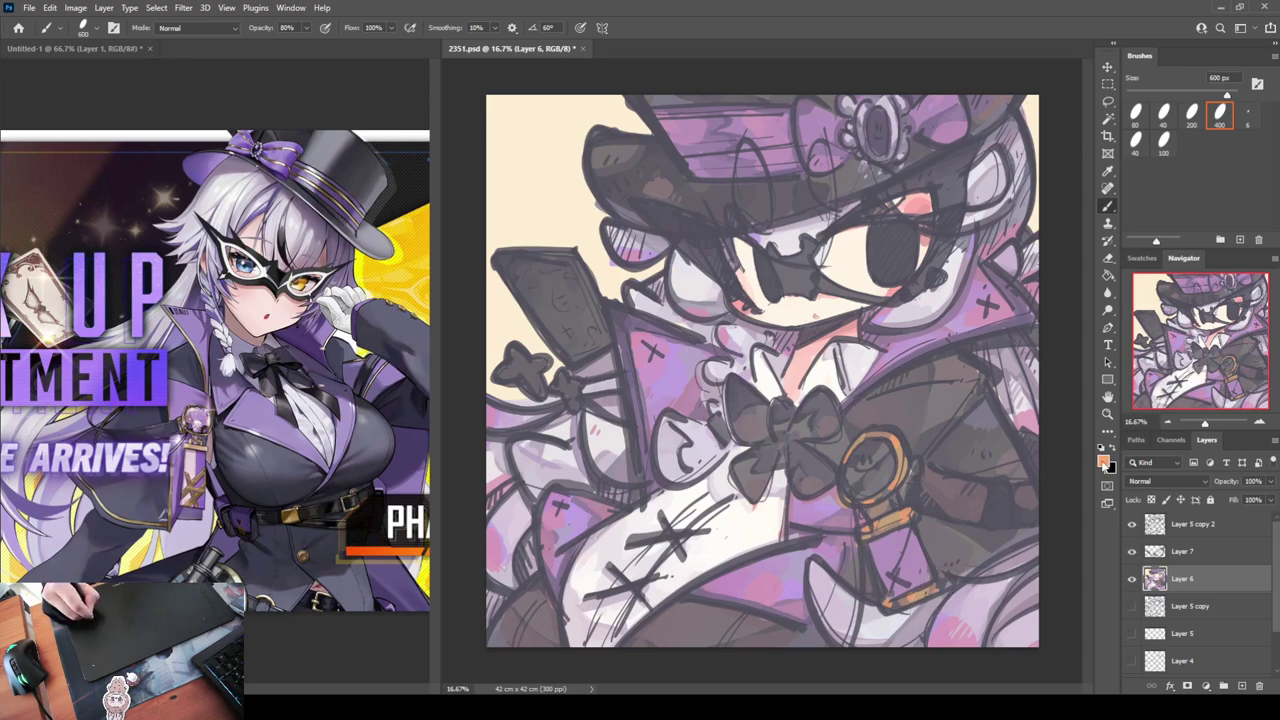
key(i)
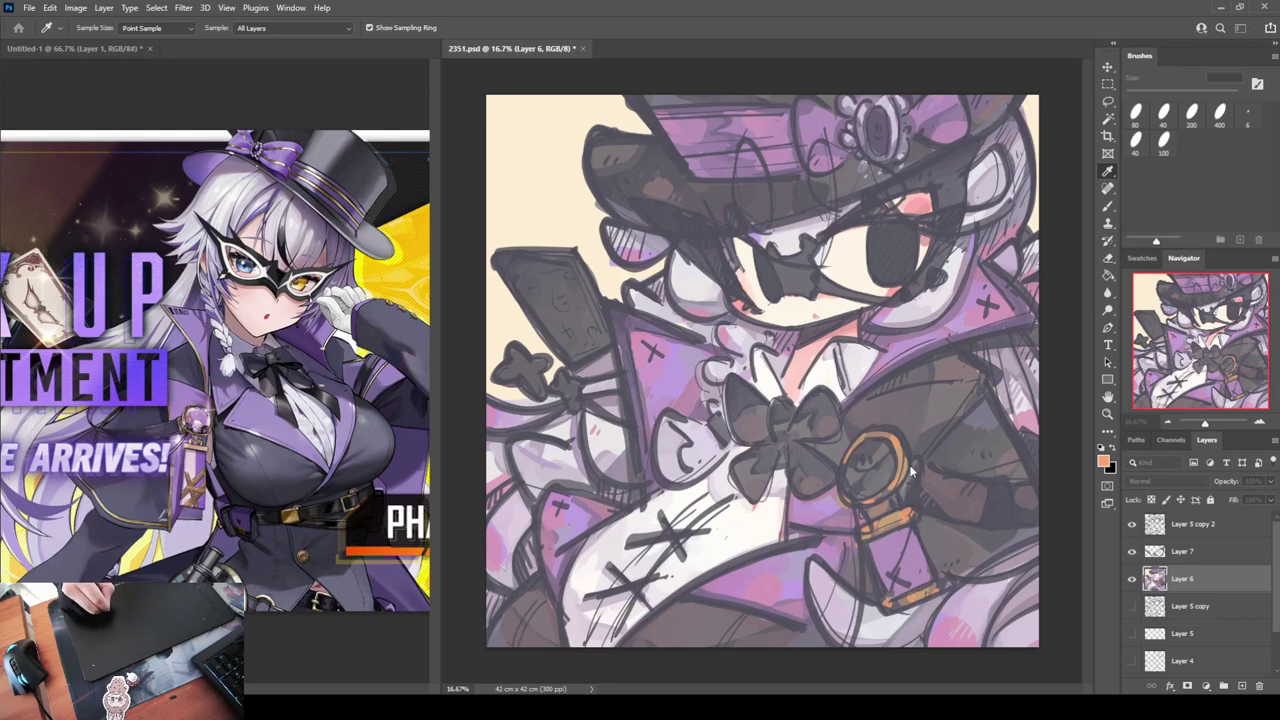
click(801, 449)
key(b)
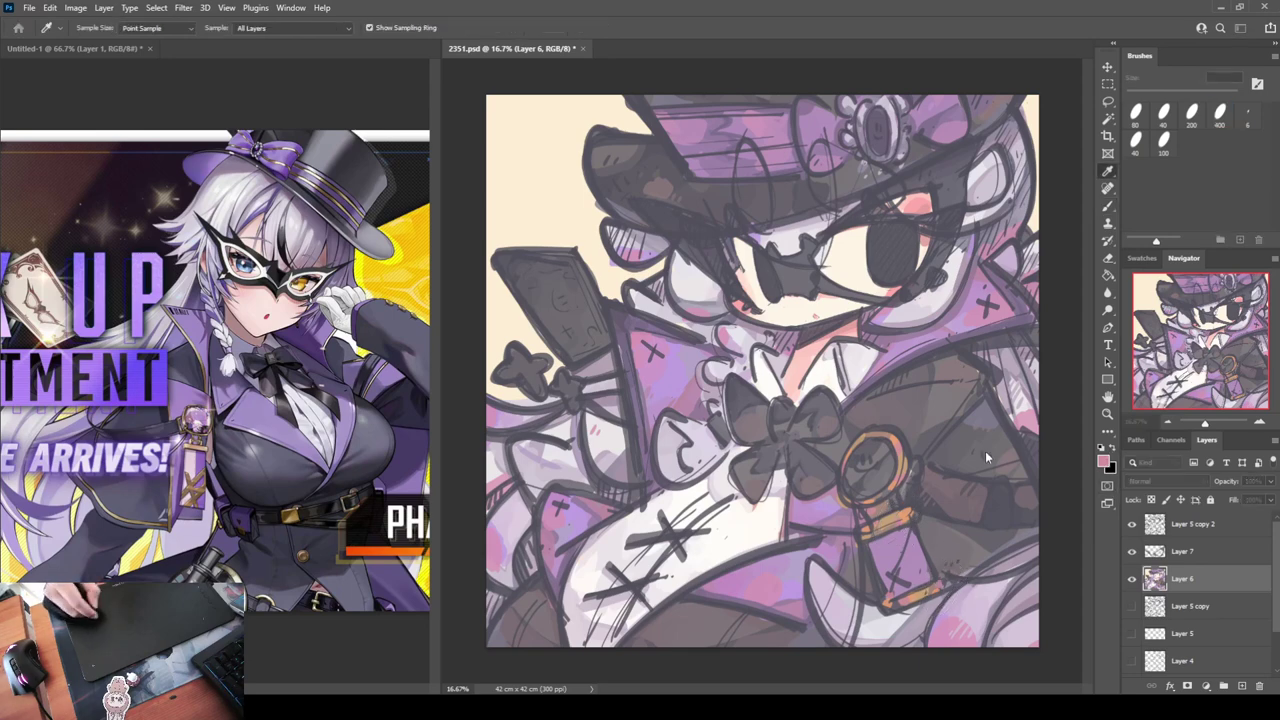
key(i)
click(907, 441)
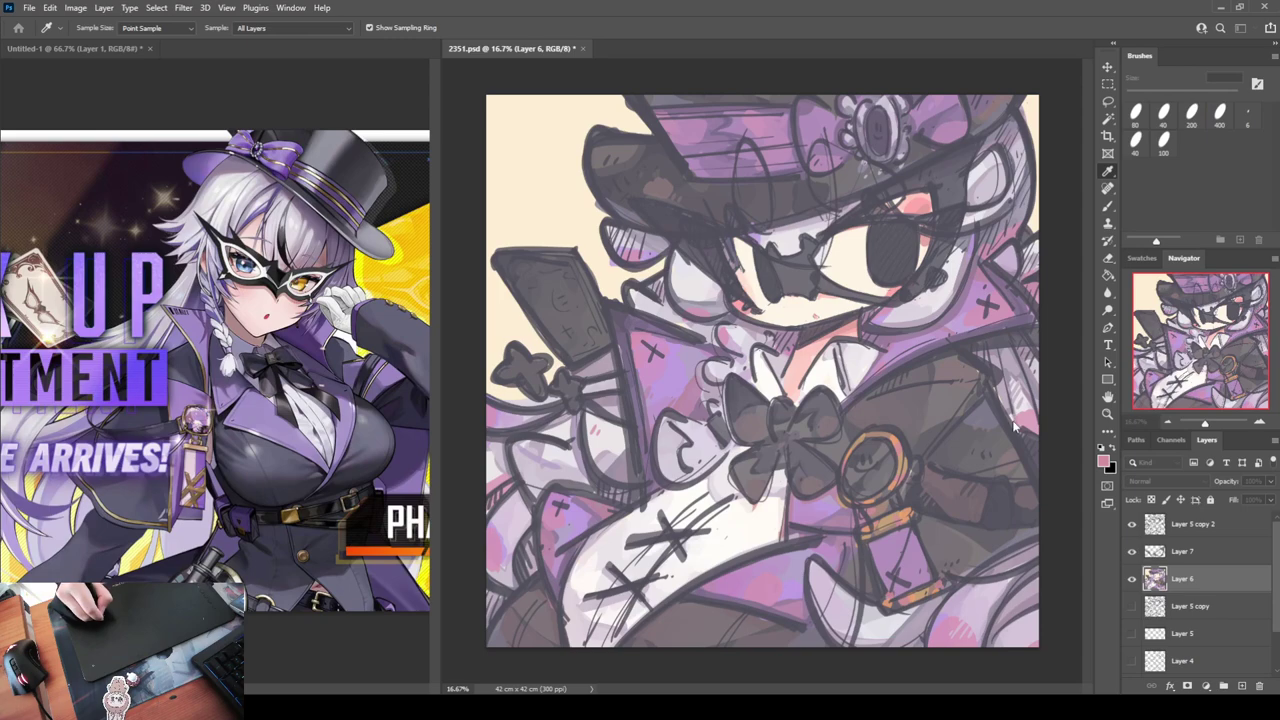
key(b)
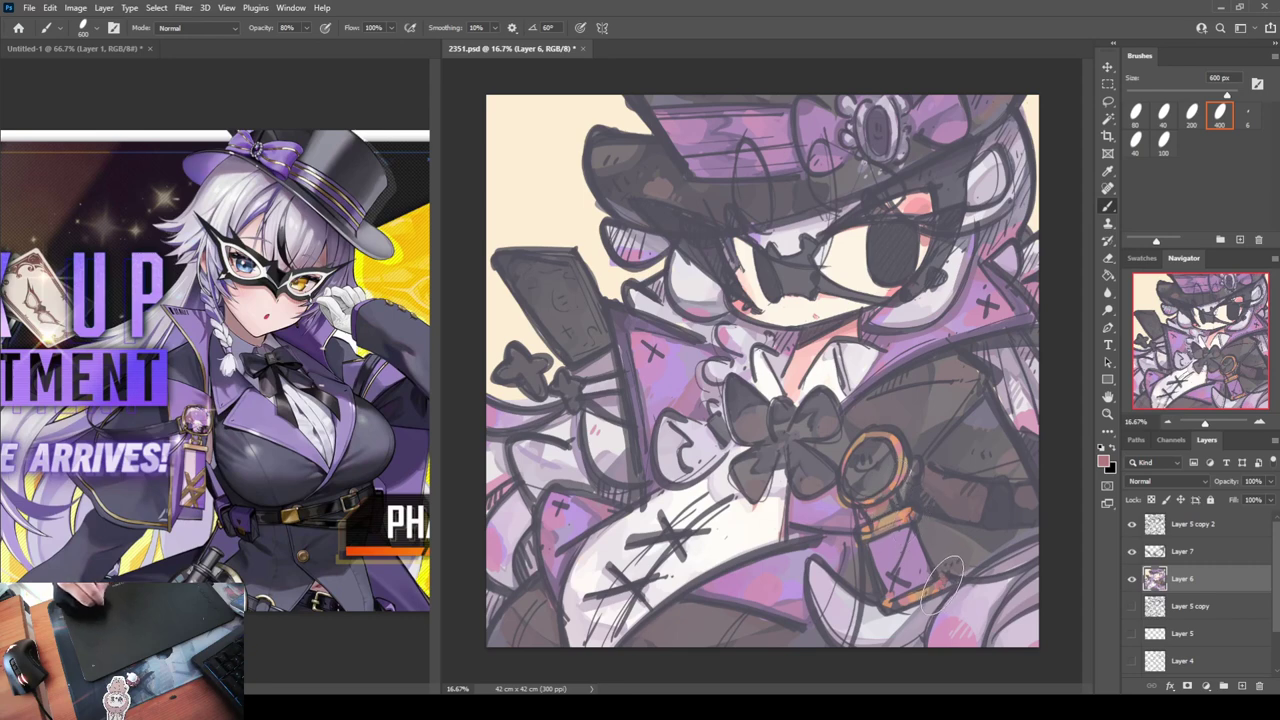
Blend sampled brown, grey and purple tones into the shading of the brooch ring and clasp
alt+click(878, 425)
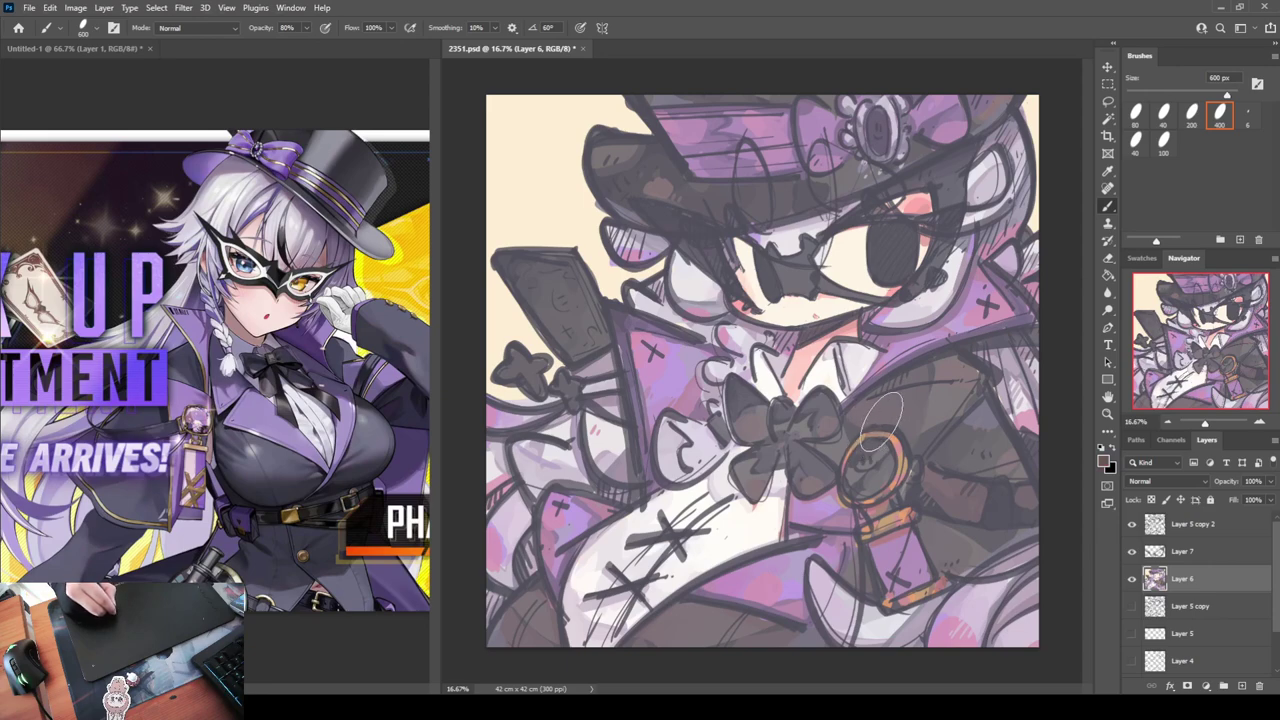
drag(866, 435, 866, 460)
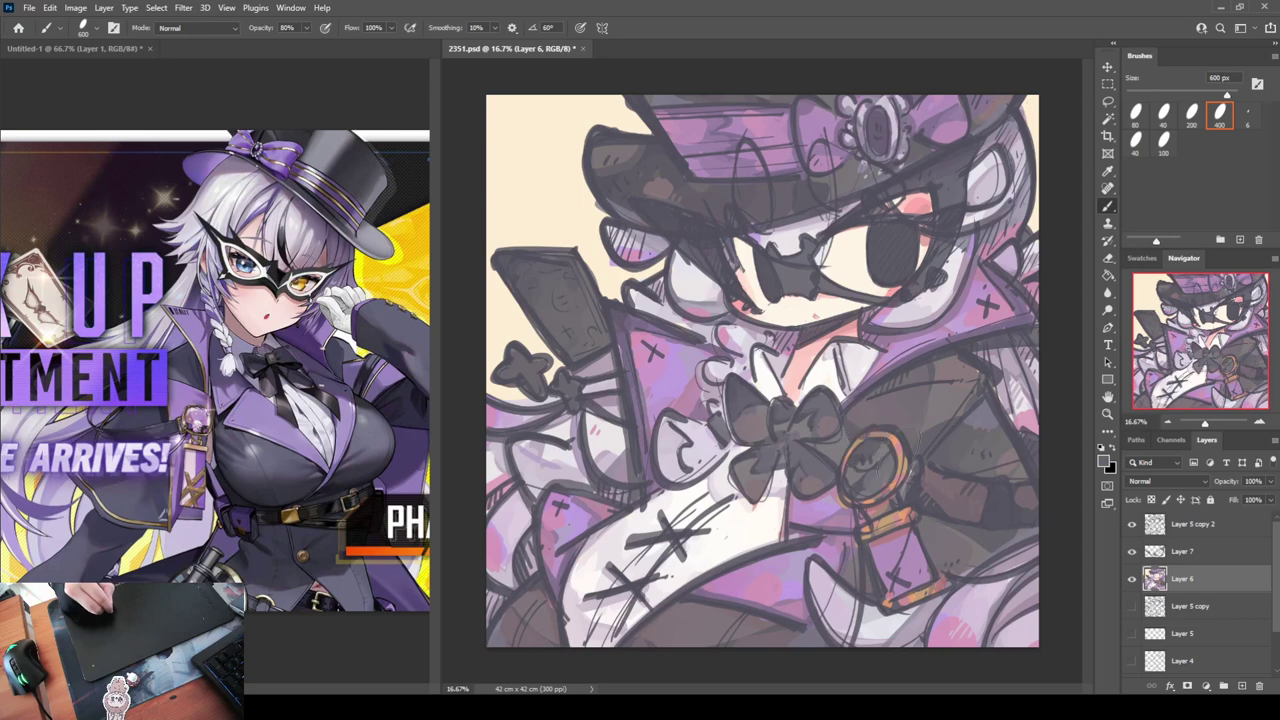
alt+click(901, 462)
drag(898, 508, 884, 540)
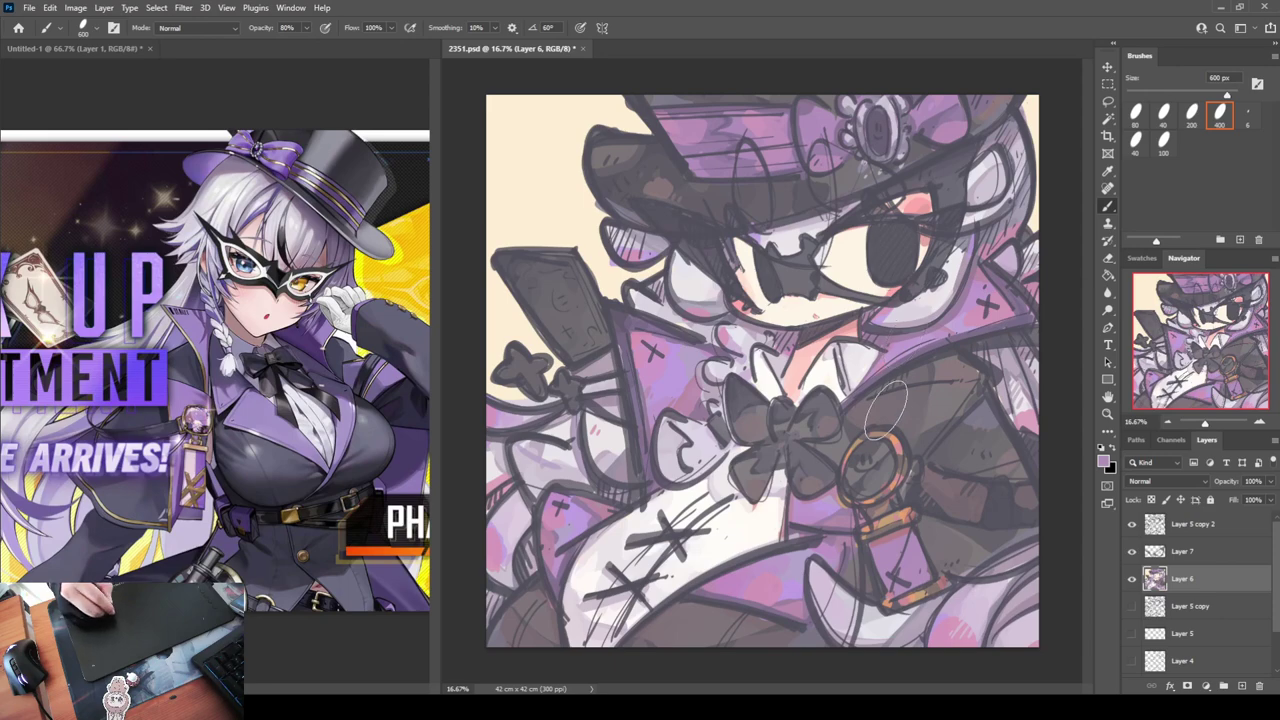
alt+click(893, 517)
key(i)
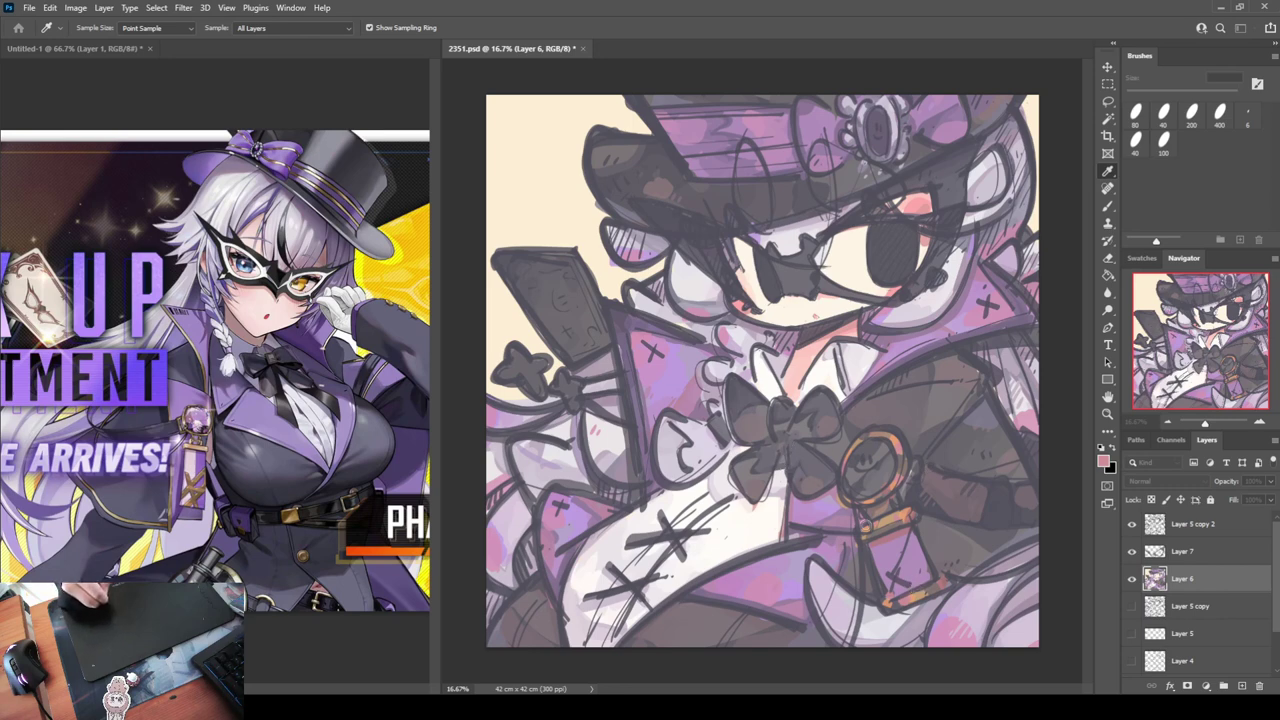
Sample the brooch's light gold and paint gold trim along the outer edges of both purple coat collars
key(b)
alt+click(873, 445)
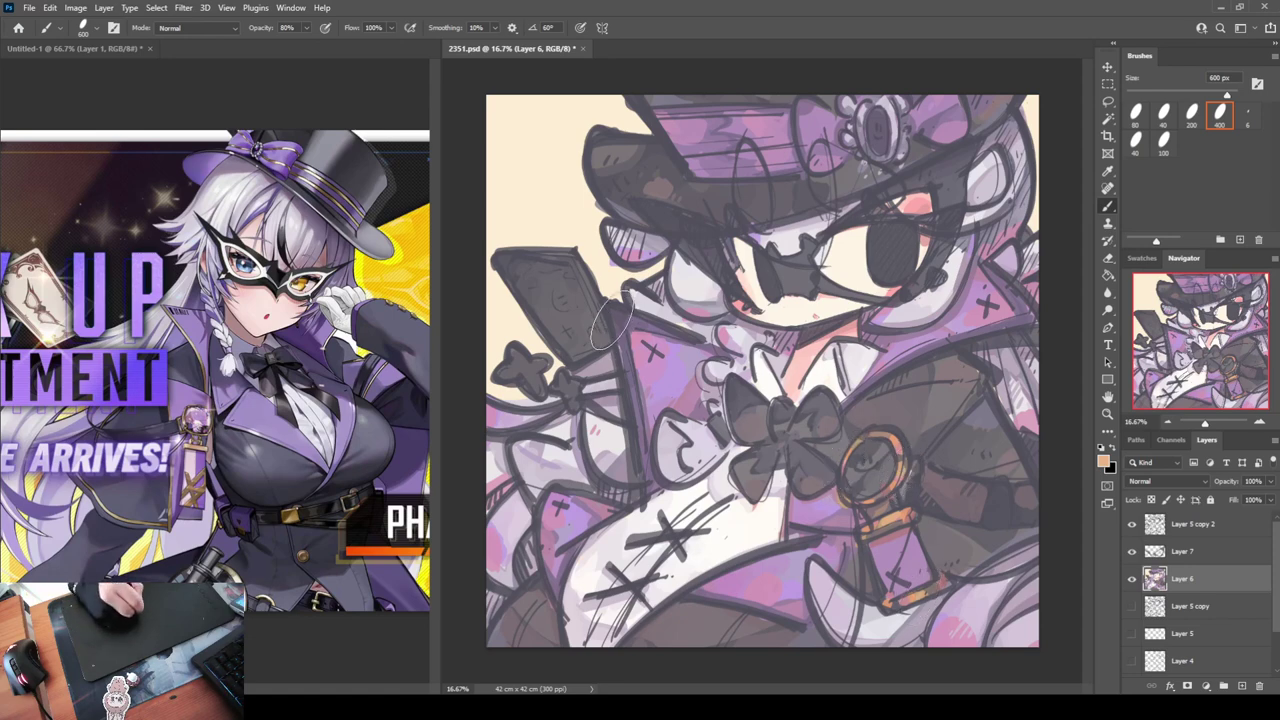
drag(611, 309, 645, 490)
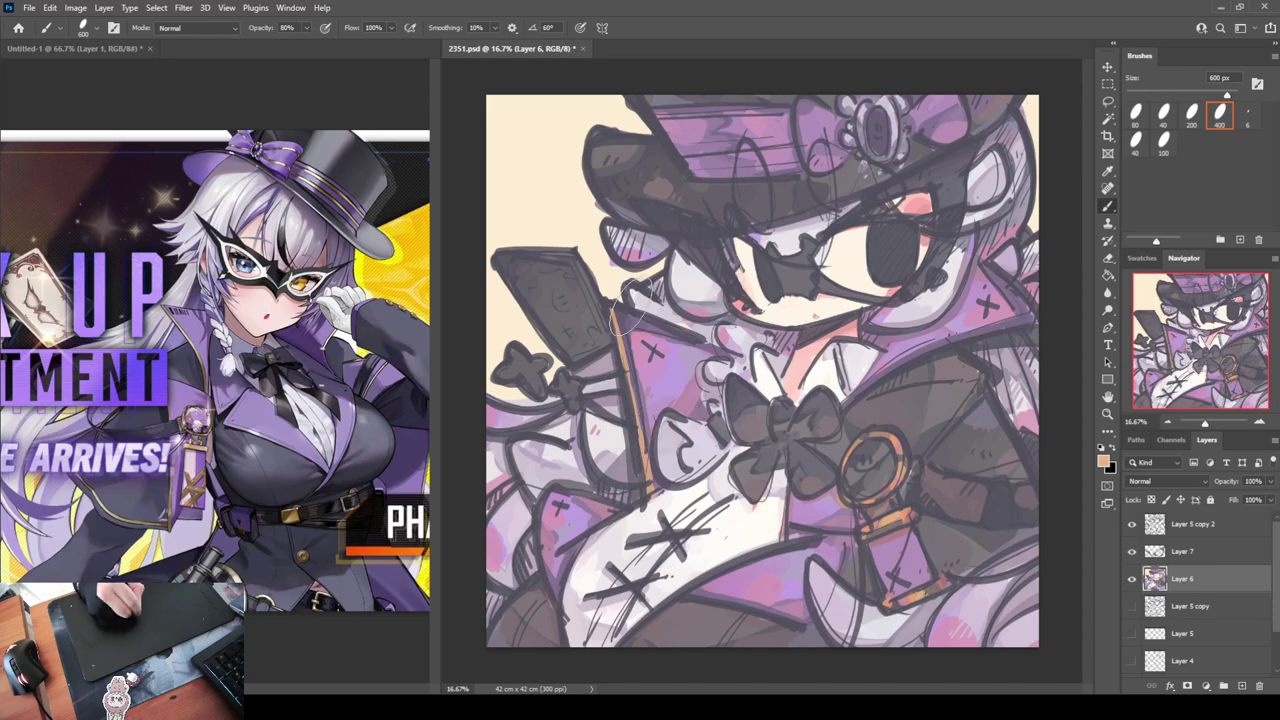
drag(615, 311, 687, 336)
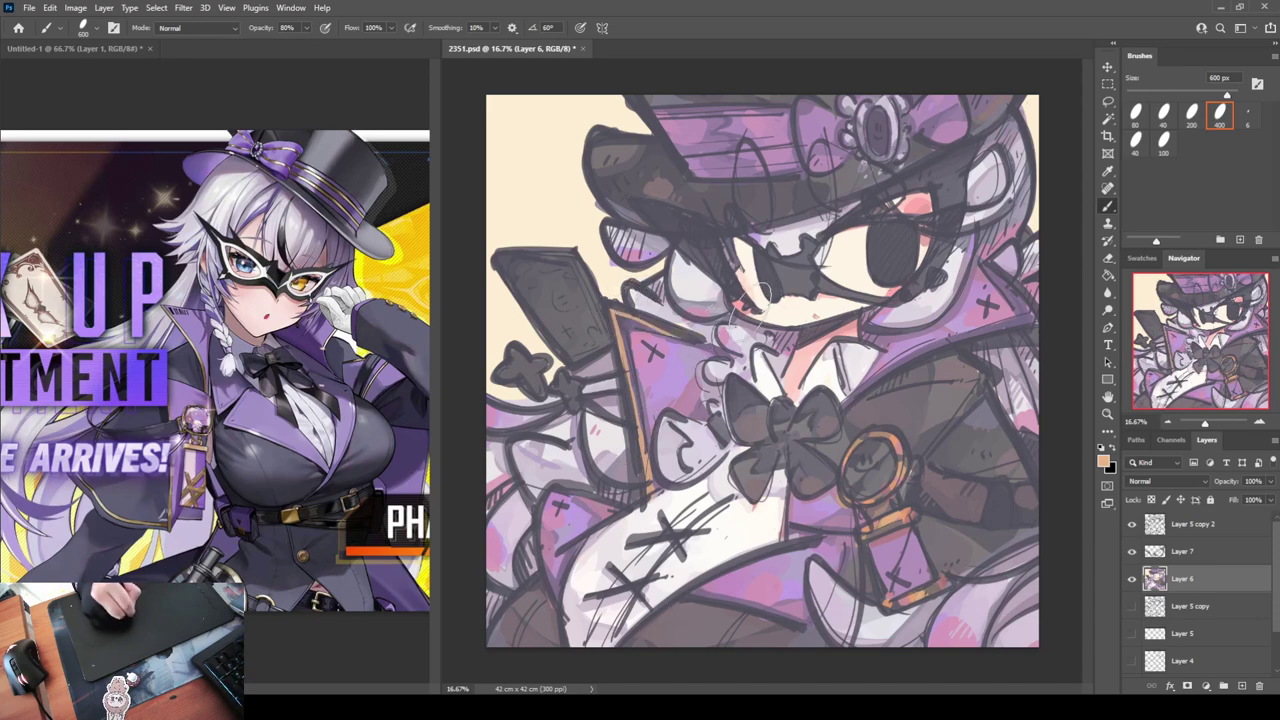
mouse_move(851, 400)
mouse_down()
mouse_move(939, 346)
mouse_move(1038, 322)
mouse_up()
drag(1000, 271, 1032, 323)
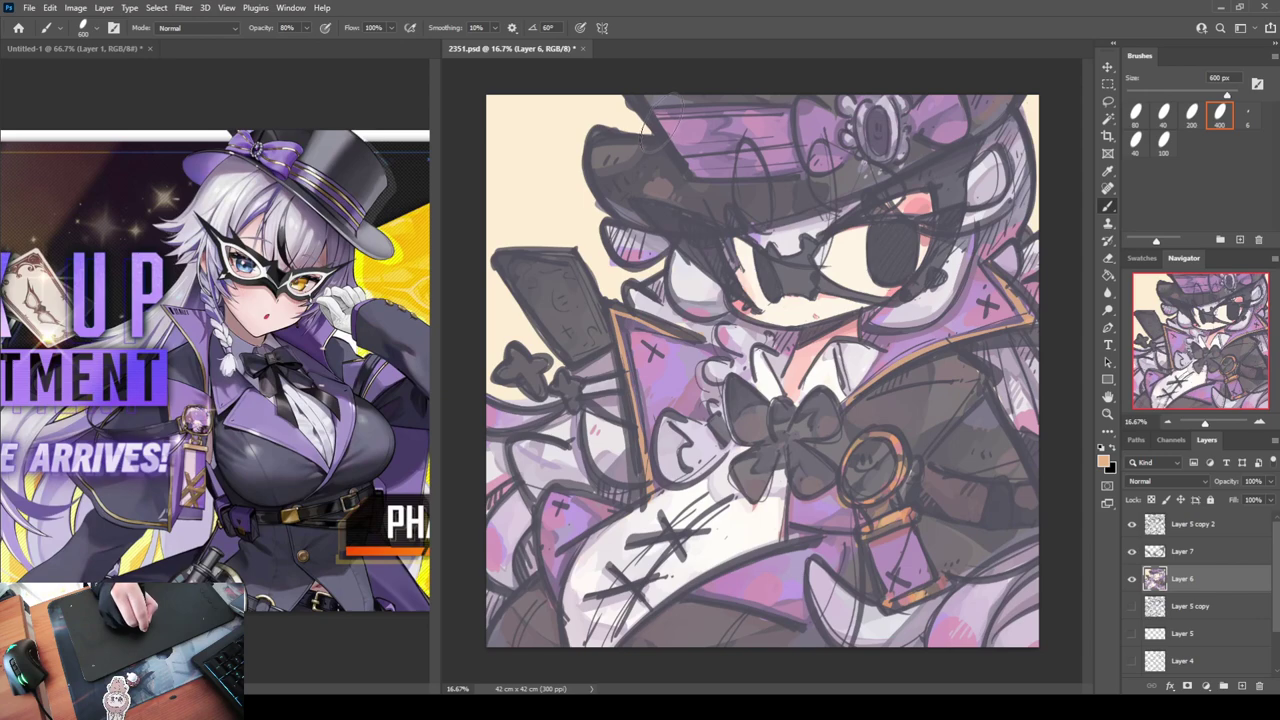
Paint two thin gold stripes across the hat's purple band, redoing any stroke that misses the band's direction
drag(668, 124, 770, 120)
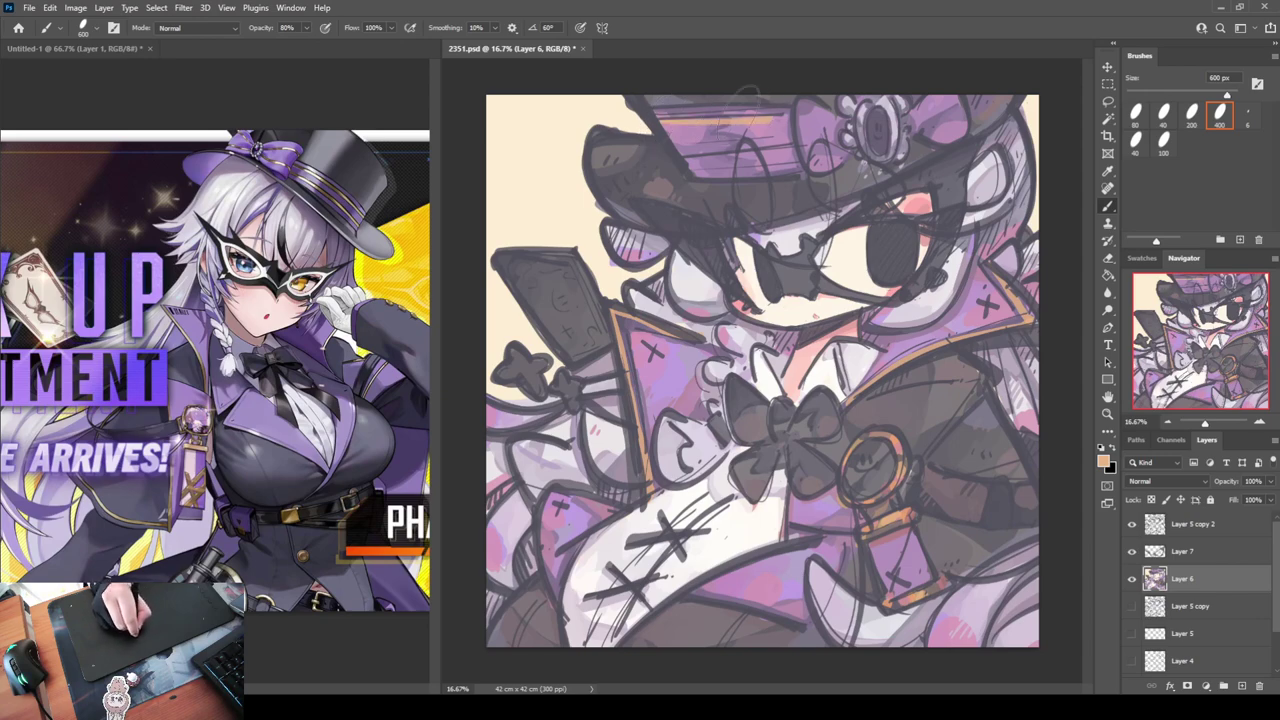
key(ctrl+z)
drag(662, 123, 785, 118)
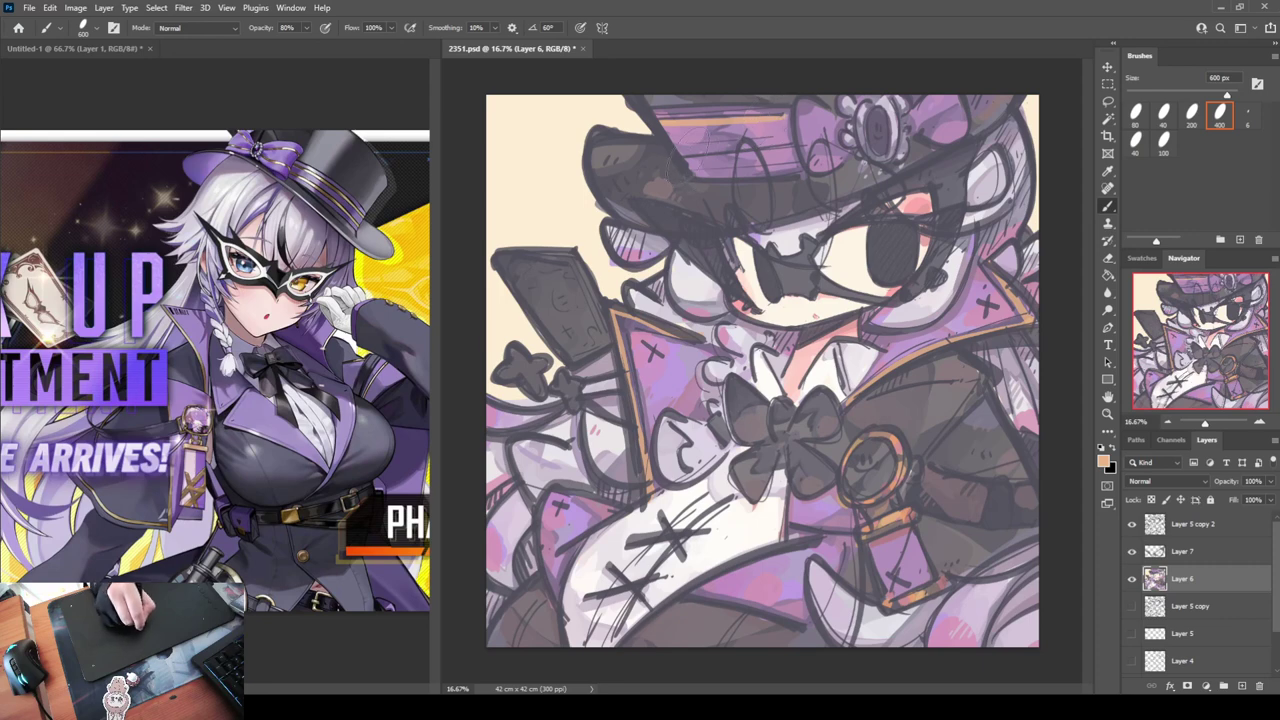
drag(687, 157, 787, 138)
key(ctrl+z)
drag(684, 158, 776, 149)
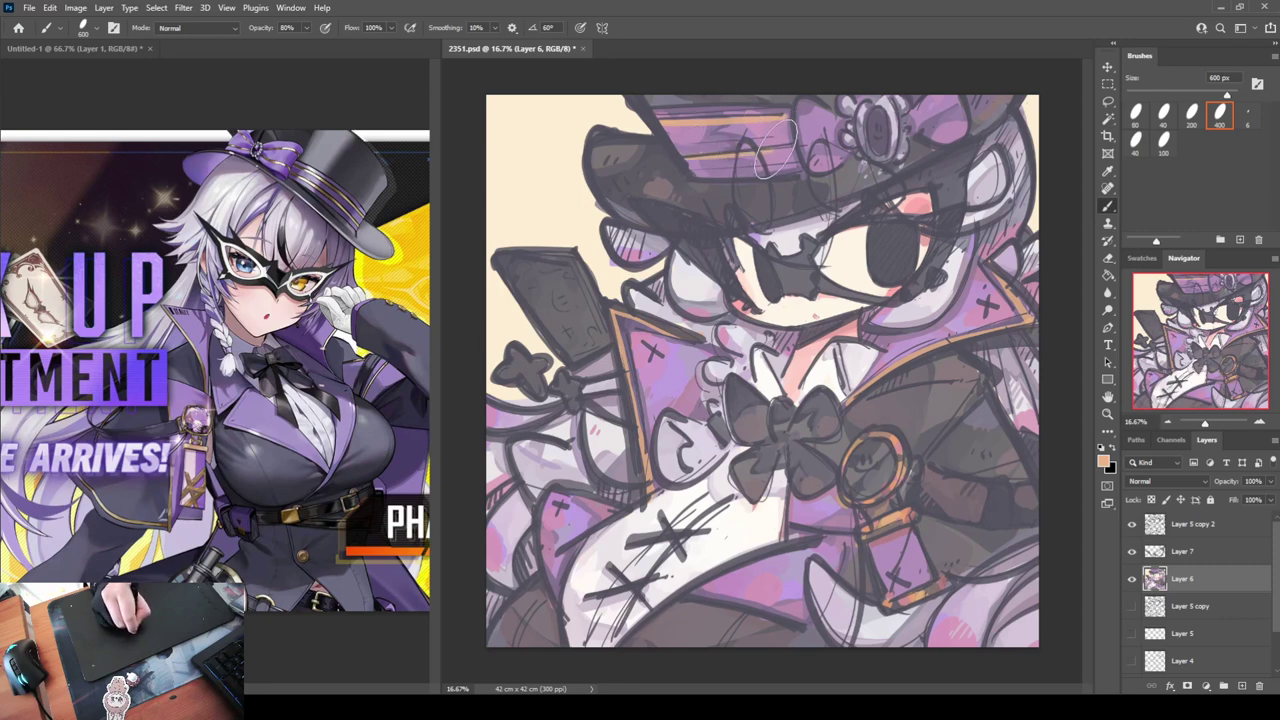
drag(687, 158, 788, 149)
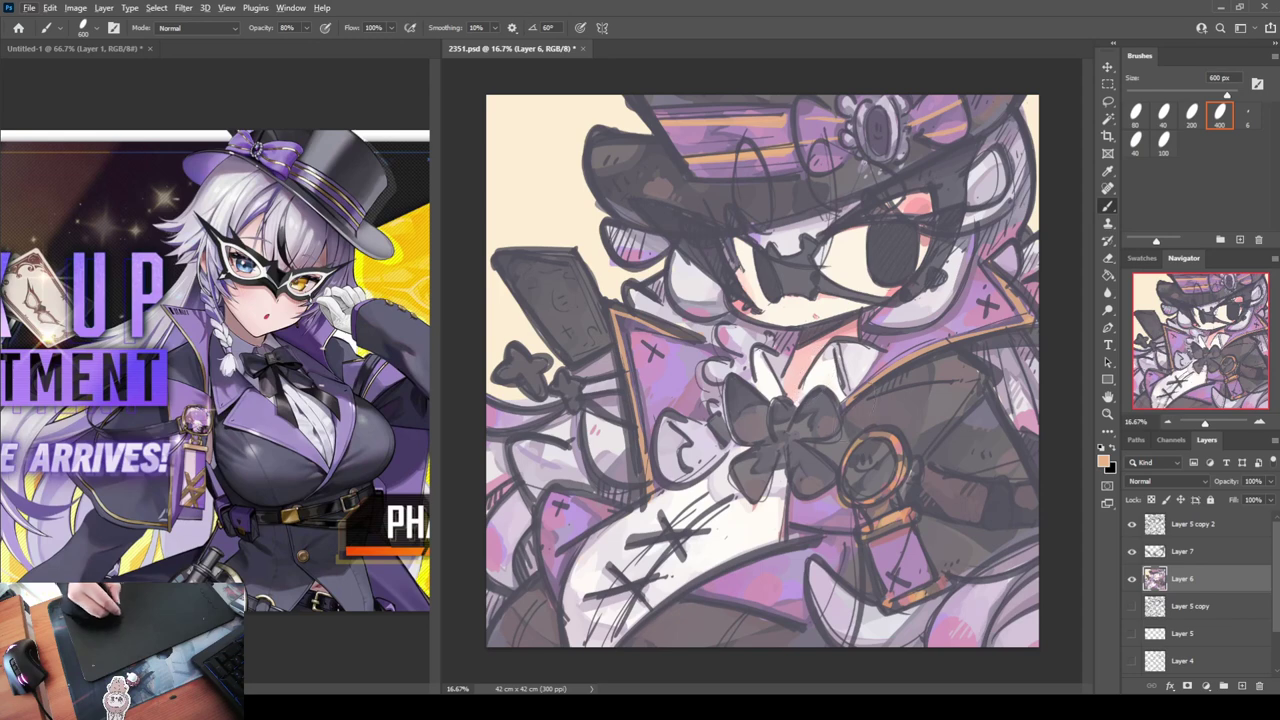
Shade the gold collar trim and hat-band stripes with dusty pink and orange sampled from the brooch
alt+click(900, 442)
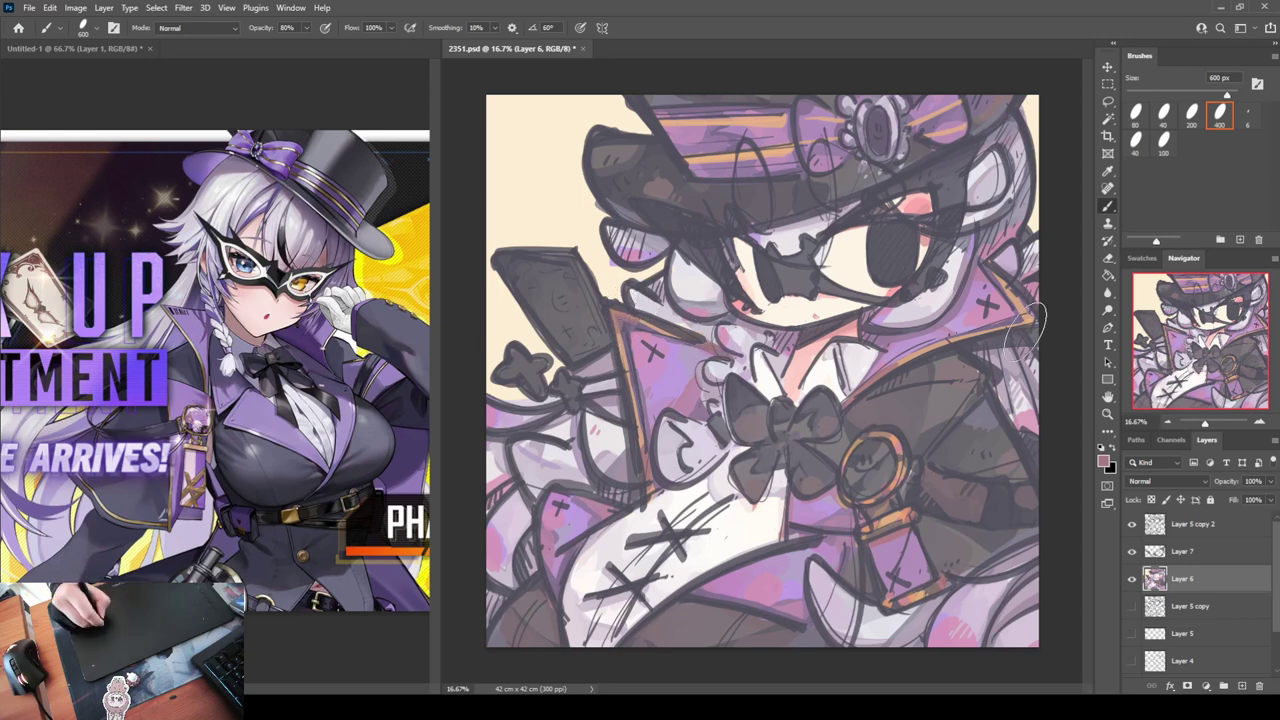
mouse_move(1027, 328)
mouse_down()
mouse_move(976, 338)
mouse_move(1020, 323)
mouse_up()
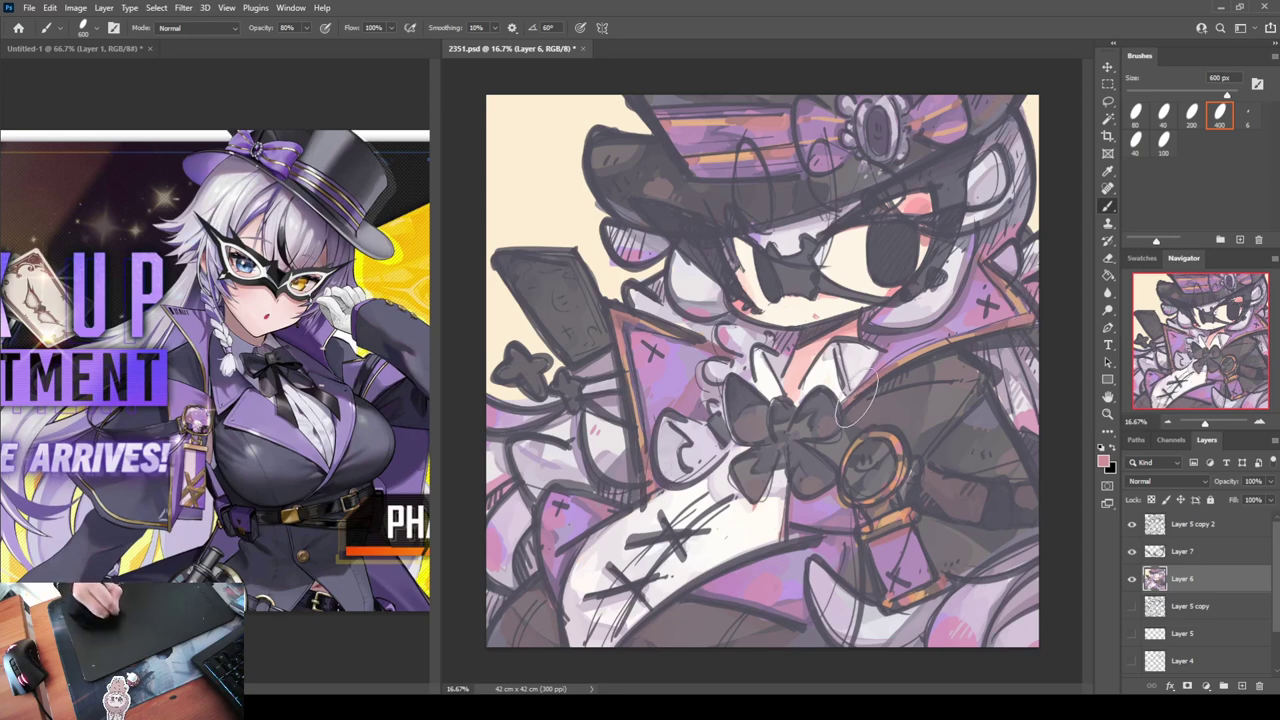
alt+click(897, 440)
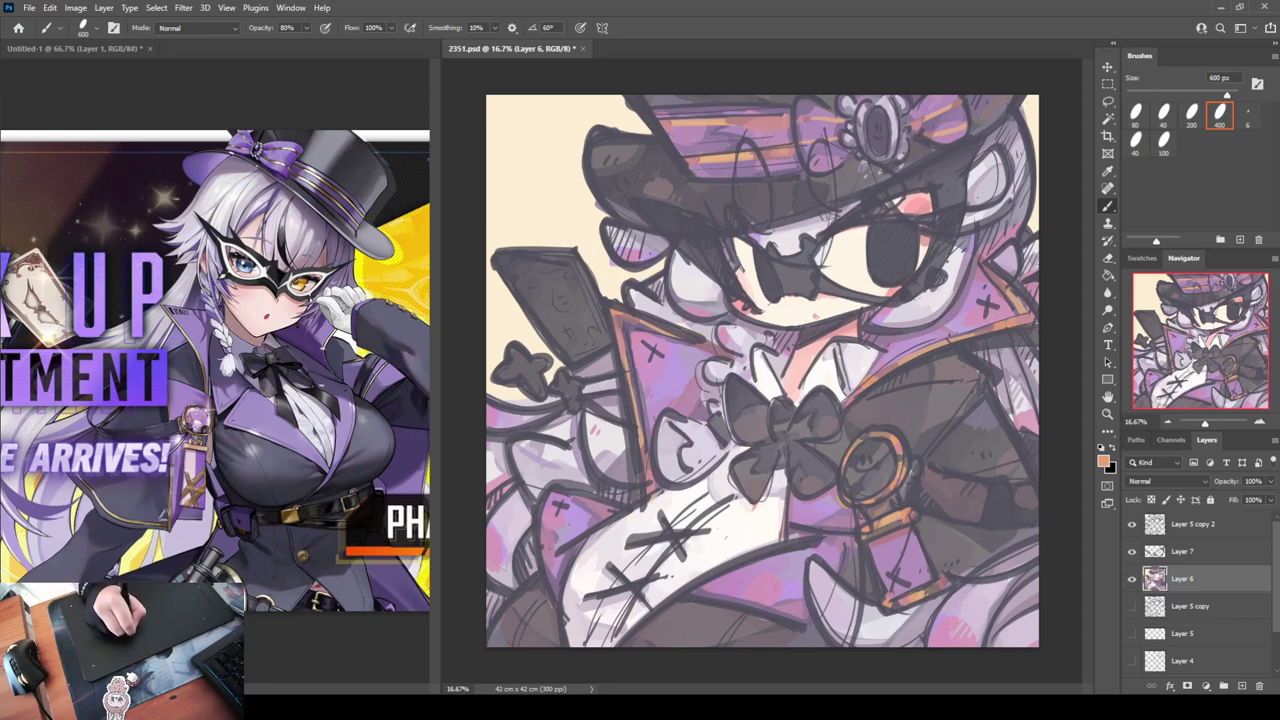
alt+click(698, 129)
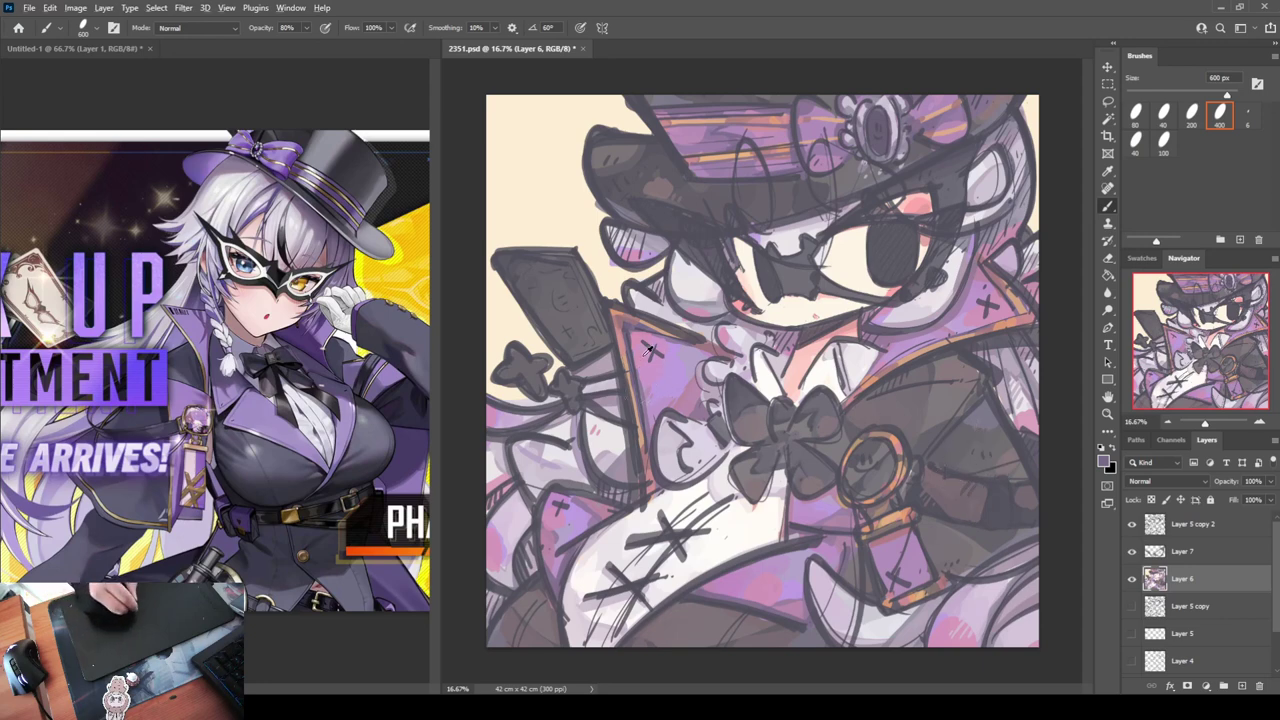
Paint the dark centre of the round brooch purple, sampling nearby tones to vary its shading
mouse_move(860, 462)
mouse_down()
mouse_move(861, 474)
mouse_move(876, 453)
mouse_move(871, 485)
mouse_move(866, 470)
mouse_move(889, 453)
mouse_move(877, 485)
mouse_move(905, 490)
mouse_up()
alt+click(860, 491)
alt+click(909, 420)
alt+click(877, 476)
key(i)
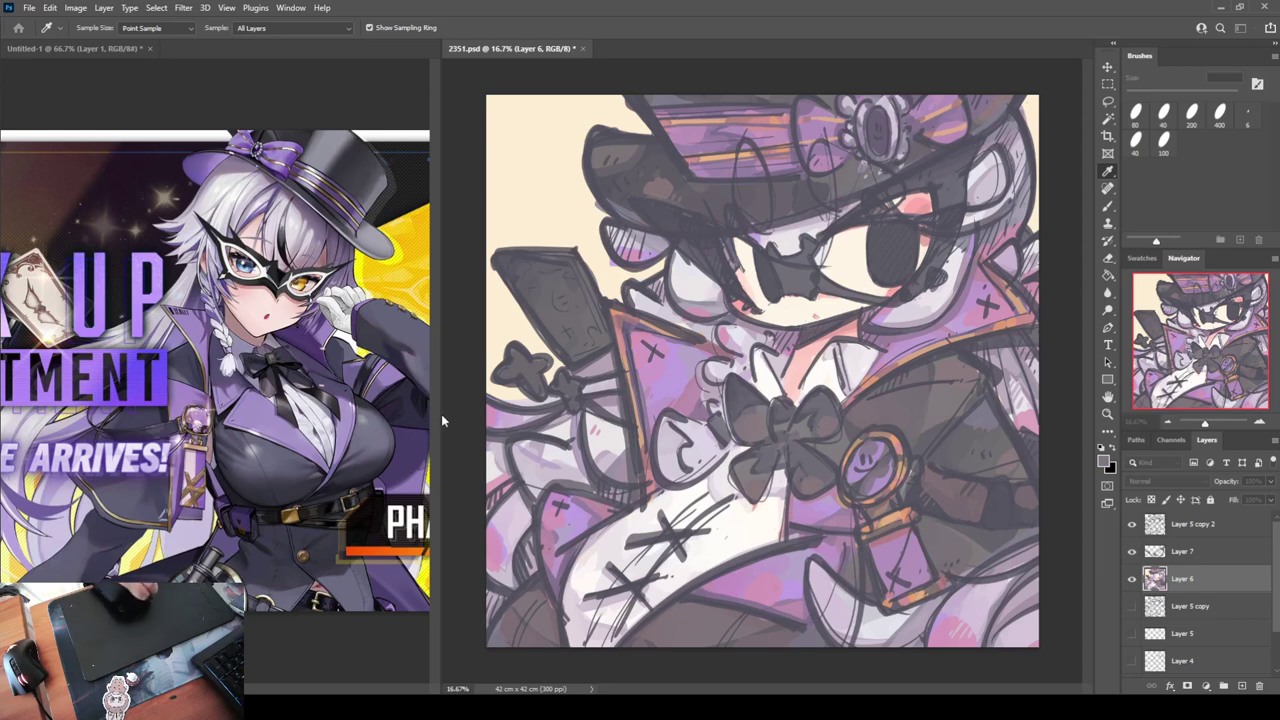
key(b)
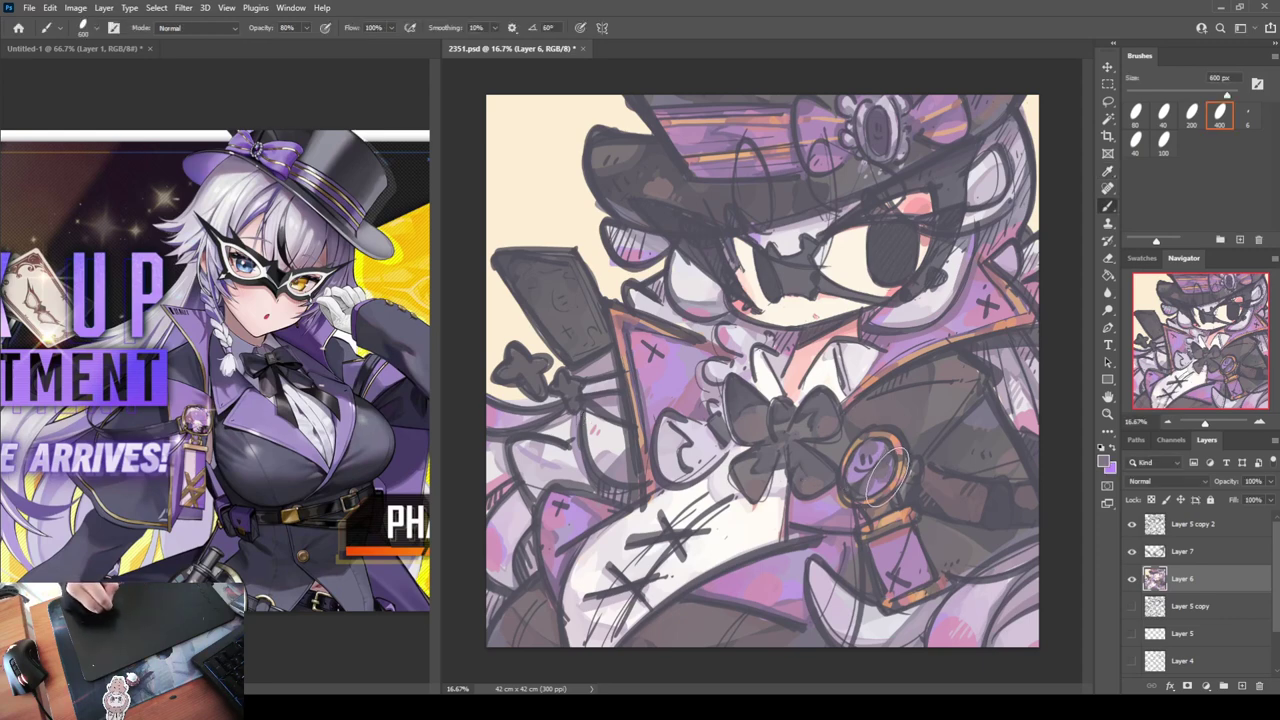
Brighten the round brooch's purple centre with lilac and add small off-white highlights sampled from the artwork, and save the document
key(x)
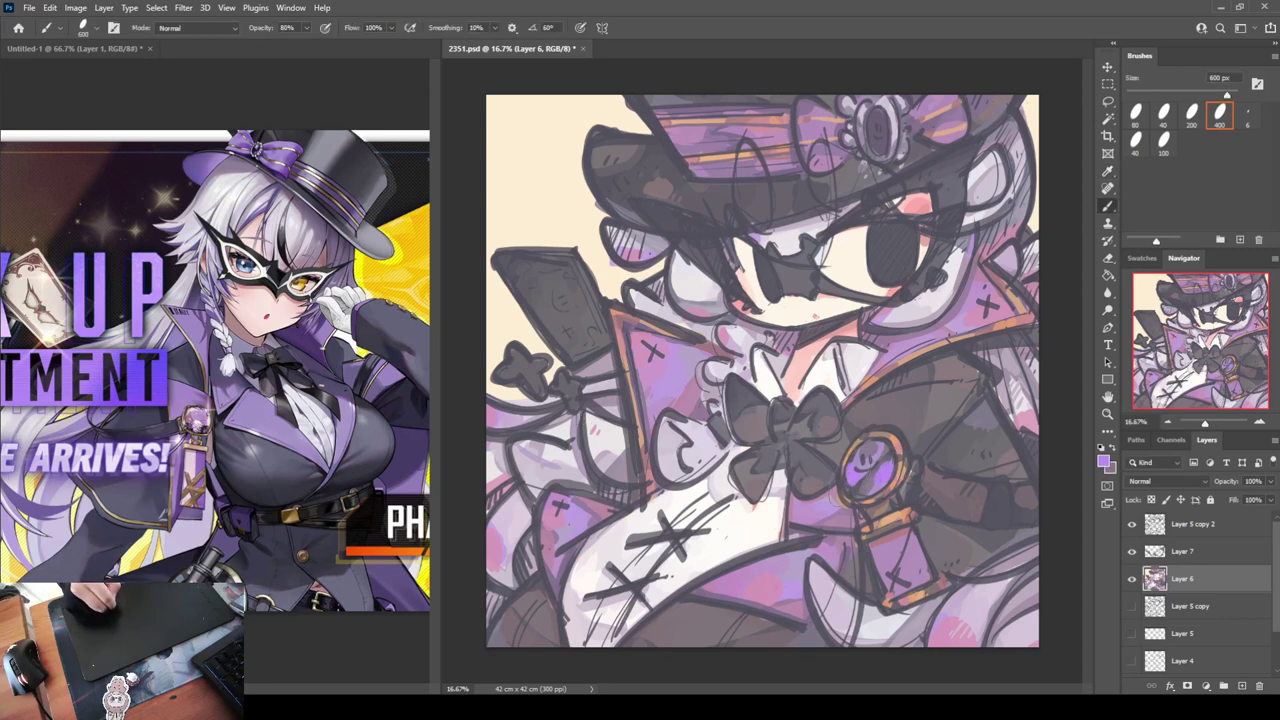
alt+click(1015, 467)
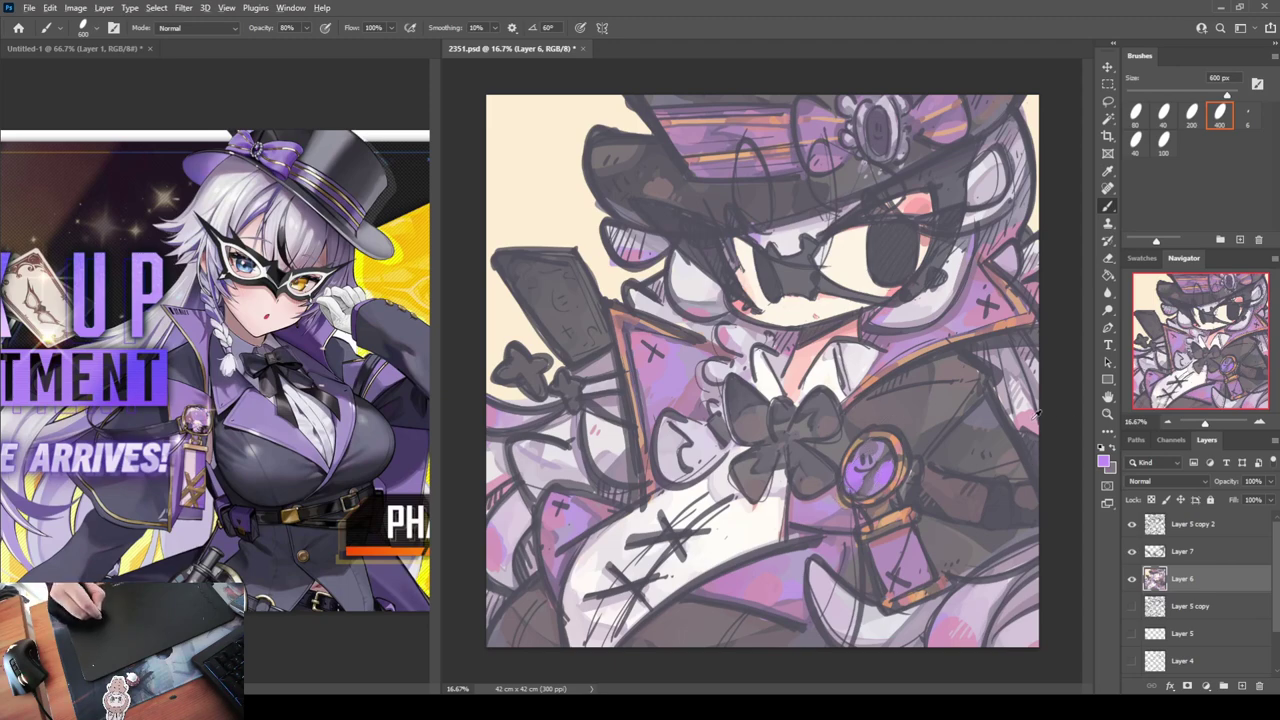
alt+click(870, 450)
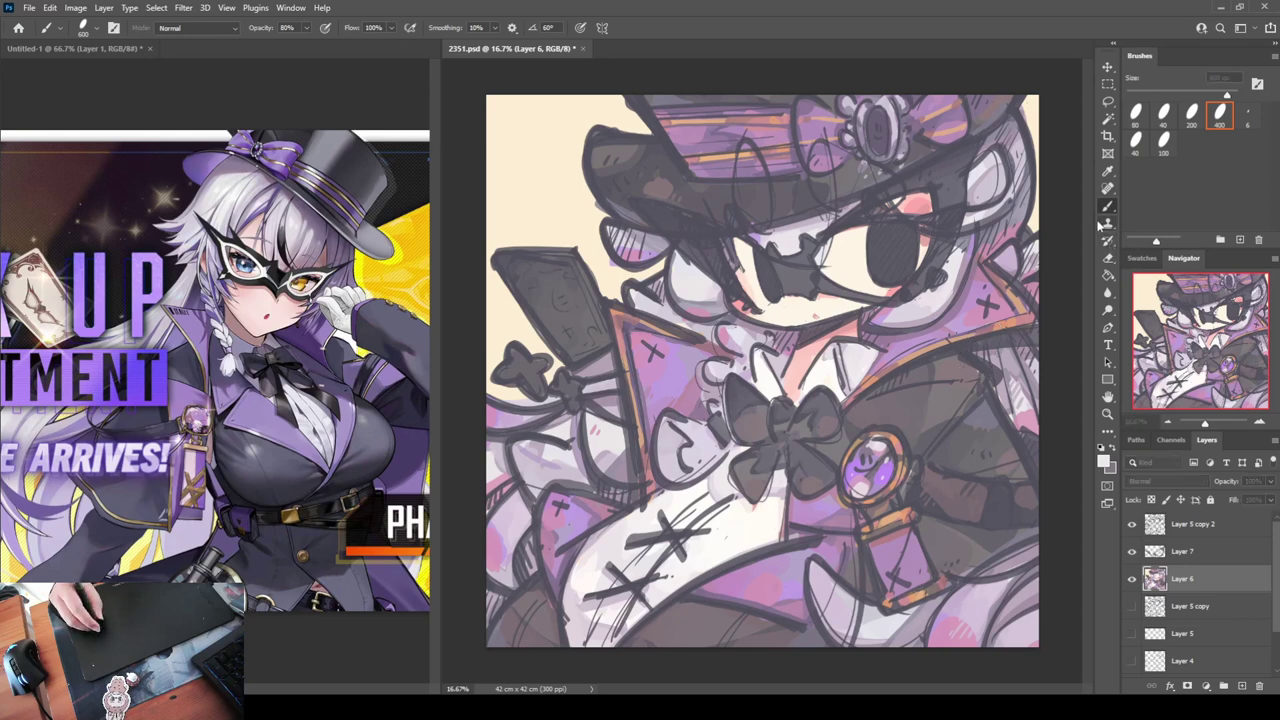
key(ctrl+s)
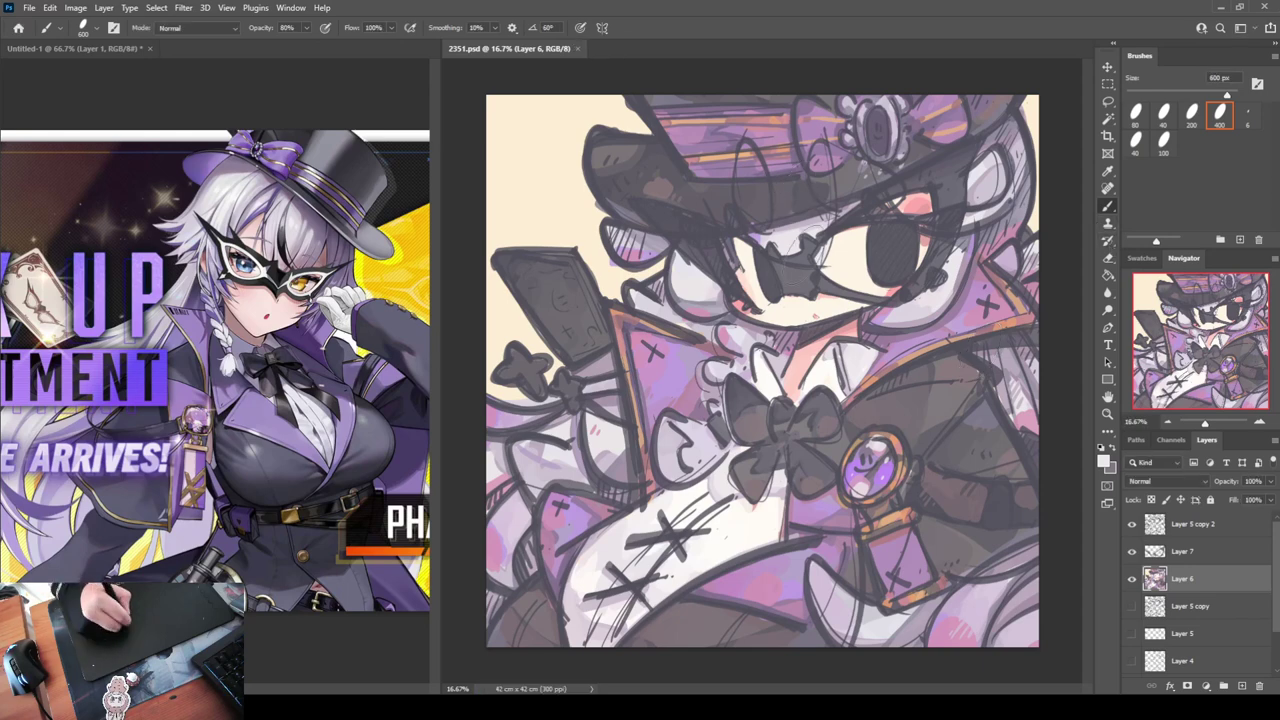
Paint the whites of both eyes pure white and shade their upper parts with grey
drag(750, 248, 745, 266)
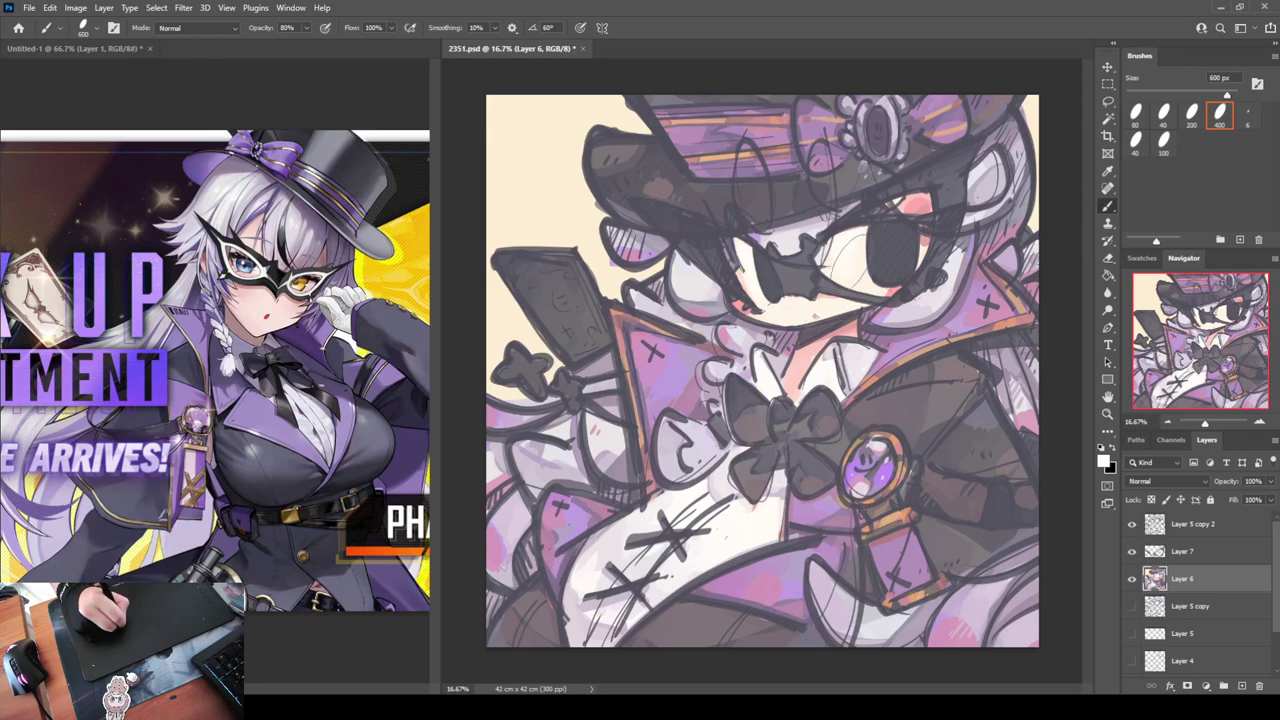
drag(860, 238, 834, 284)
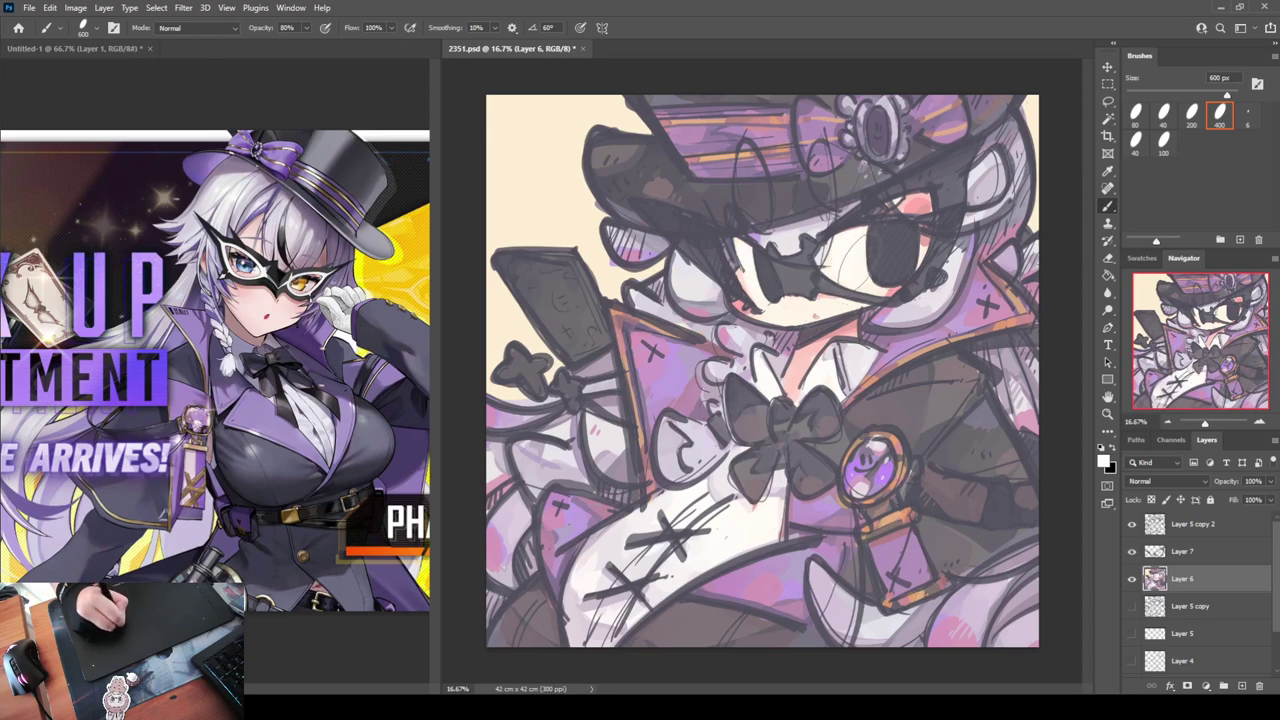
mouse_move(770, 242)
mouse_down()
mouse_move(725, 278)
mouse_move(750, 284)
mouse_up()
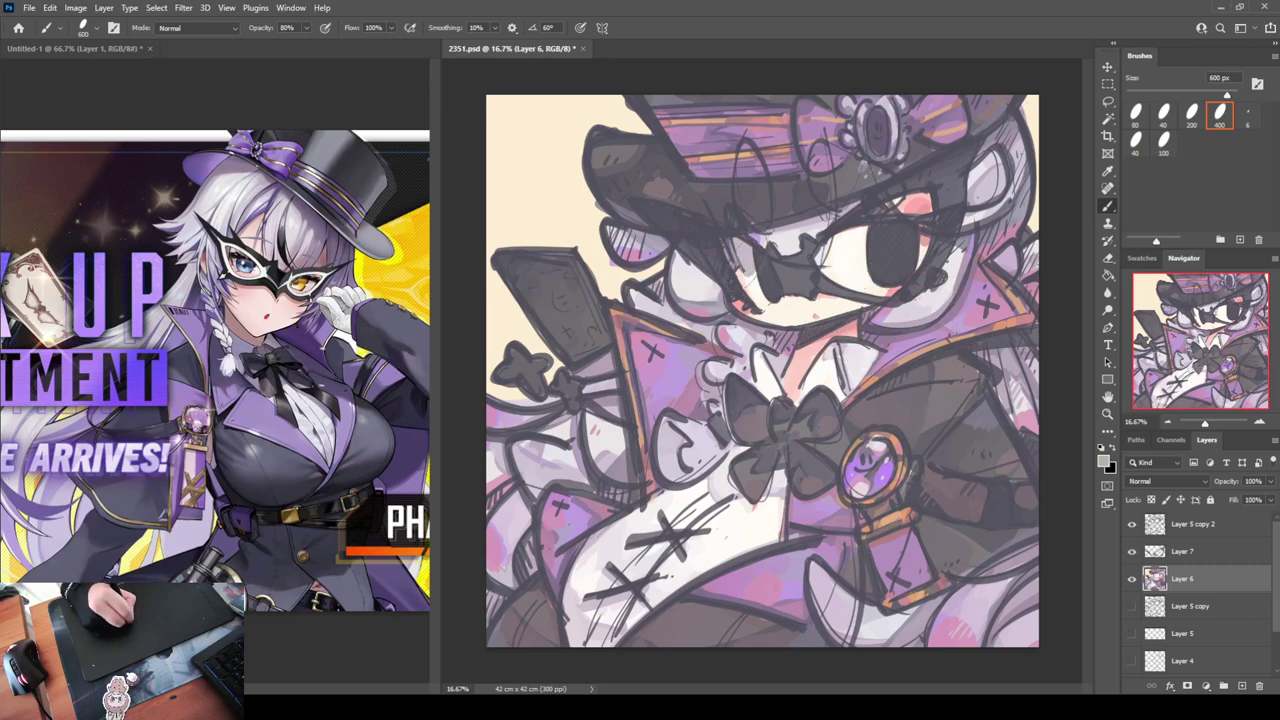
drag(864, 226, 830, 278)
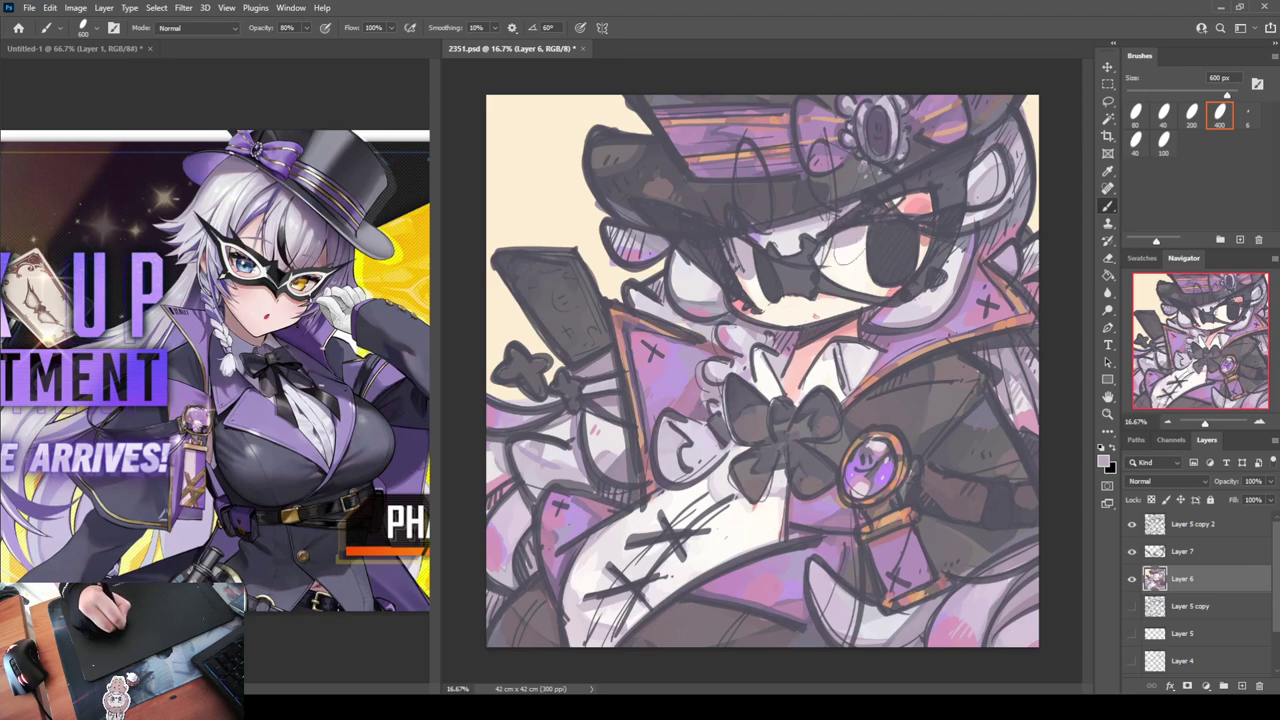
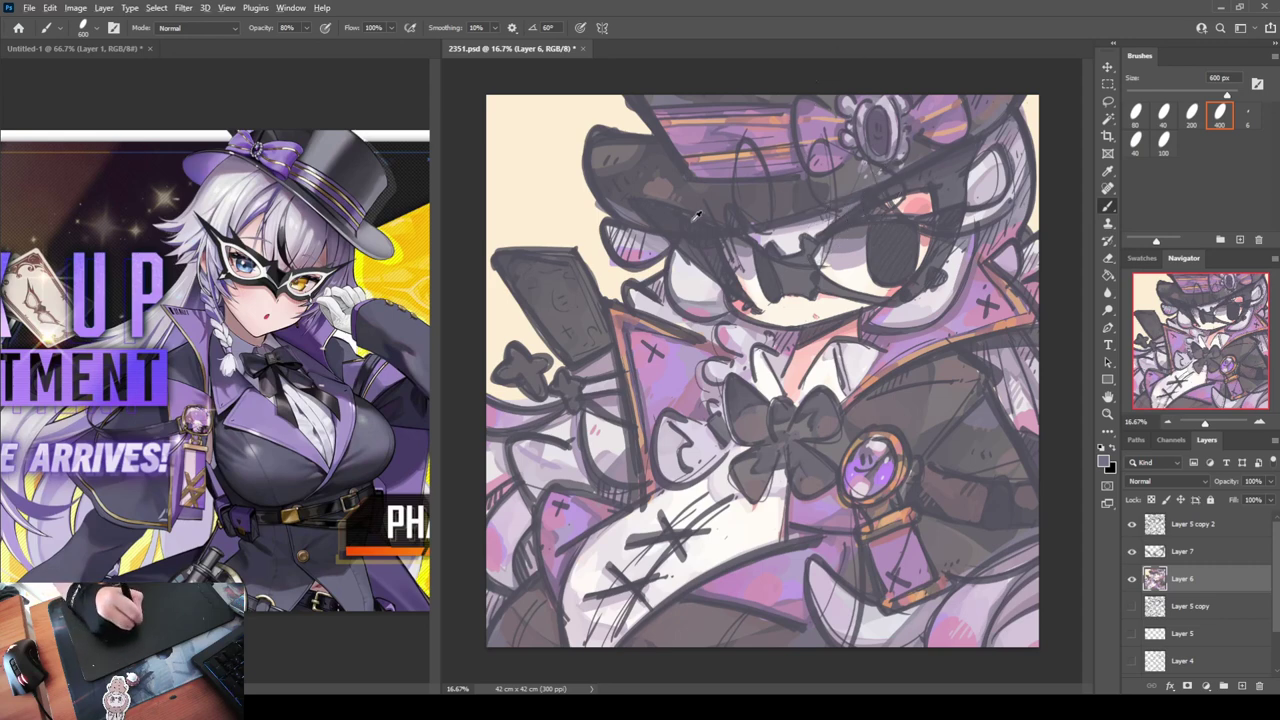
mouse_move(740, 182)
mouse_down()
mouse_move(743, 154)
mouse_move(756, 198)
mouse_move(760, 168)
mouse_move(750, 202)
mouse_up()
mouse_move(819, 151)
mouse_down()
mouse_move(825, 188)
mouse_move(852, 200)
mouse_move(858, 166)
mouse_move(874, 162)
mouse_up()
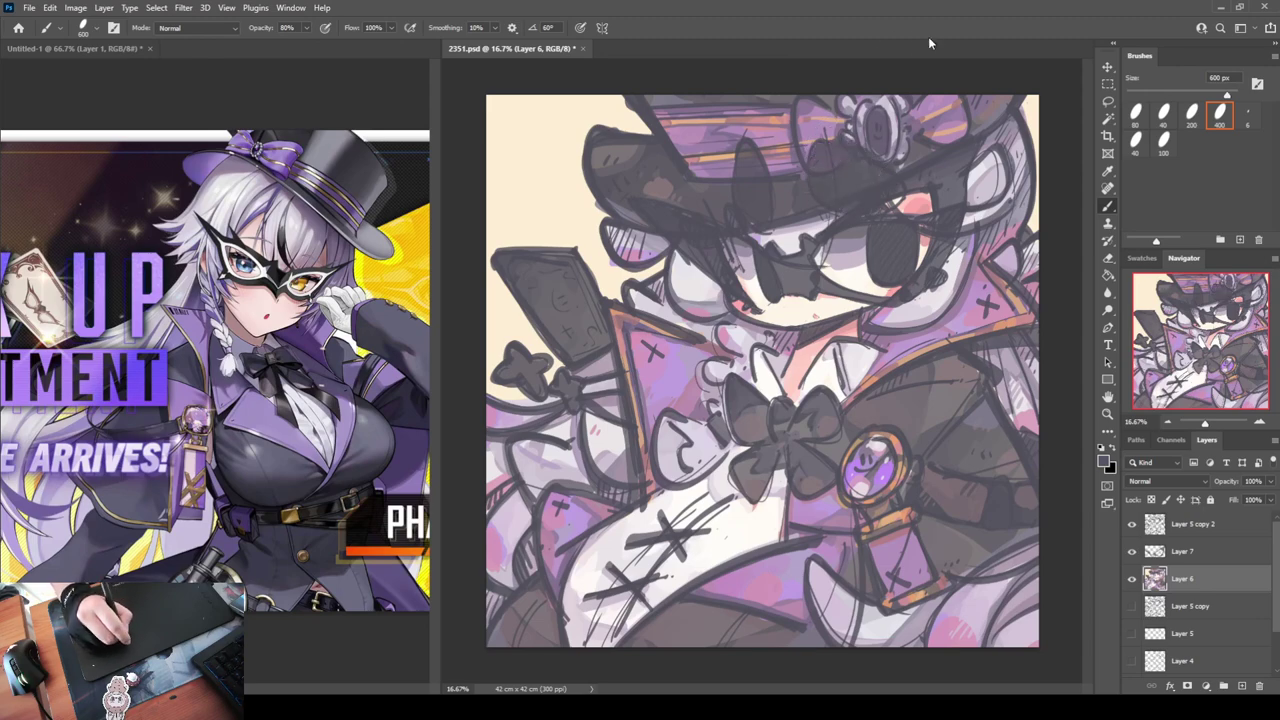
key(ctrl+z)
key(ctrl+z)
key(ctrl+z)
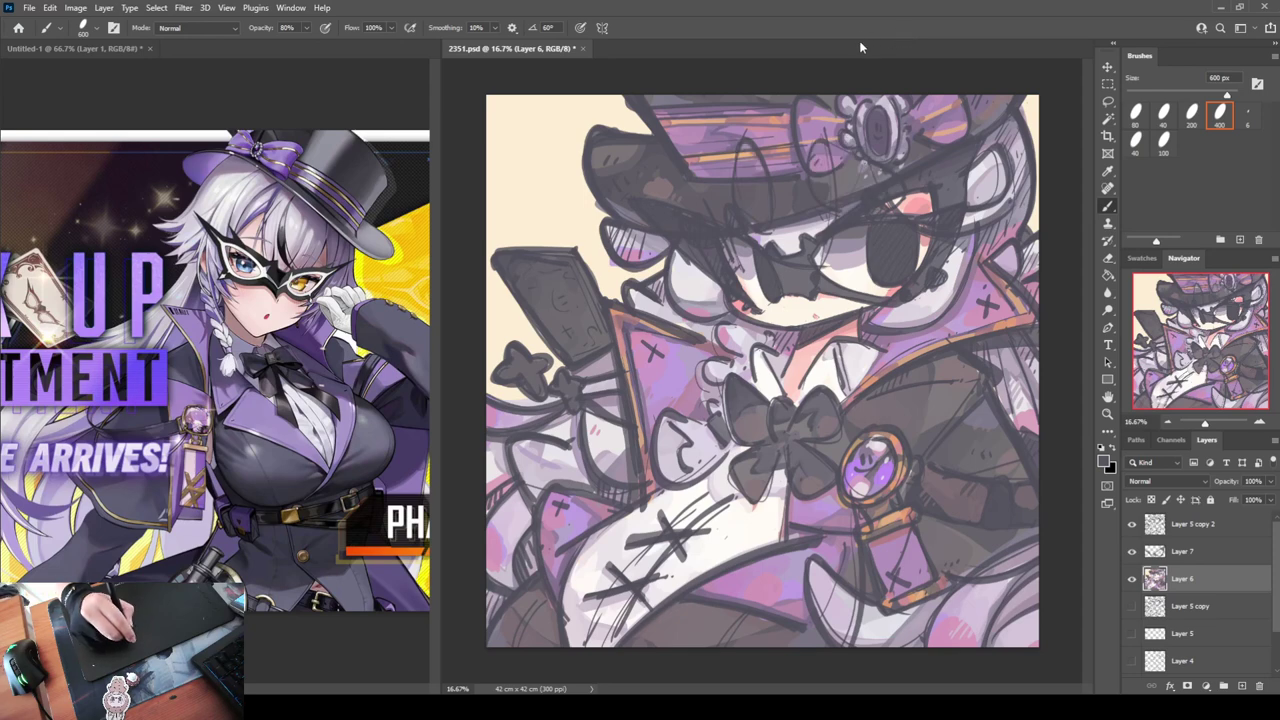
Fill the two pointed shapes overlapping the hat brim with dark grey and shade the hair beside the face with sampled mauve
drag(743, 153, 764, 186)
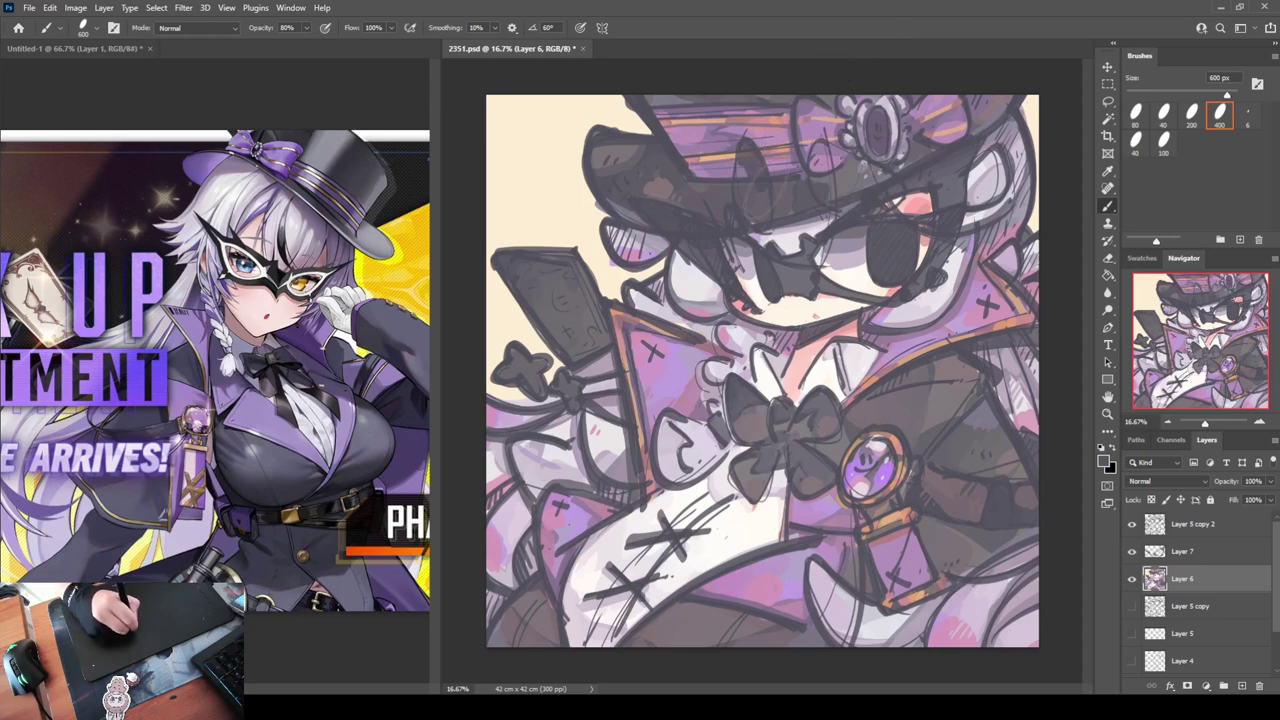
mouse_move(812, 142)
mouse_down()
mouse_move(828, 176)
mouse_move(848, 178)
mouse_up()
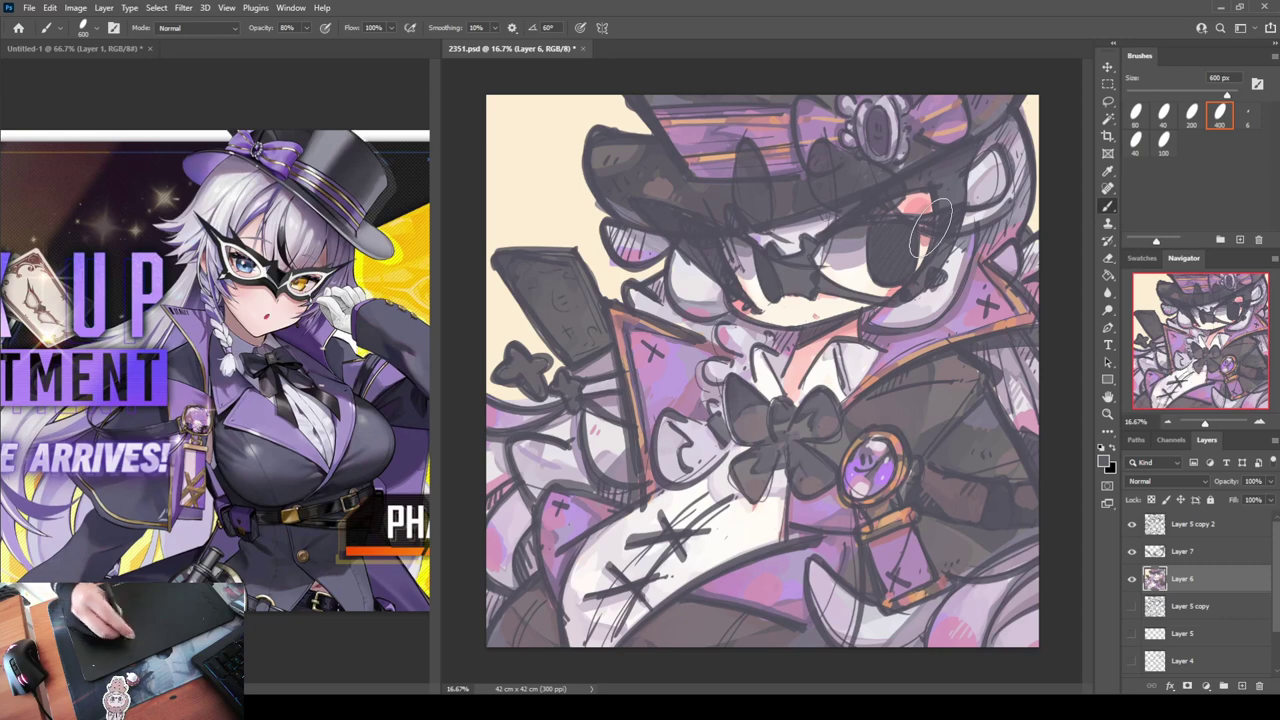
alt+click(703, 131)
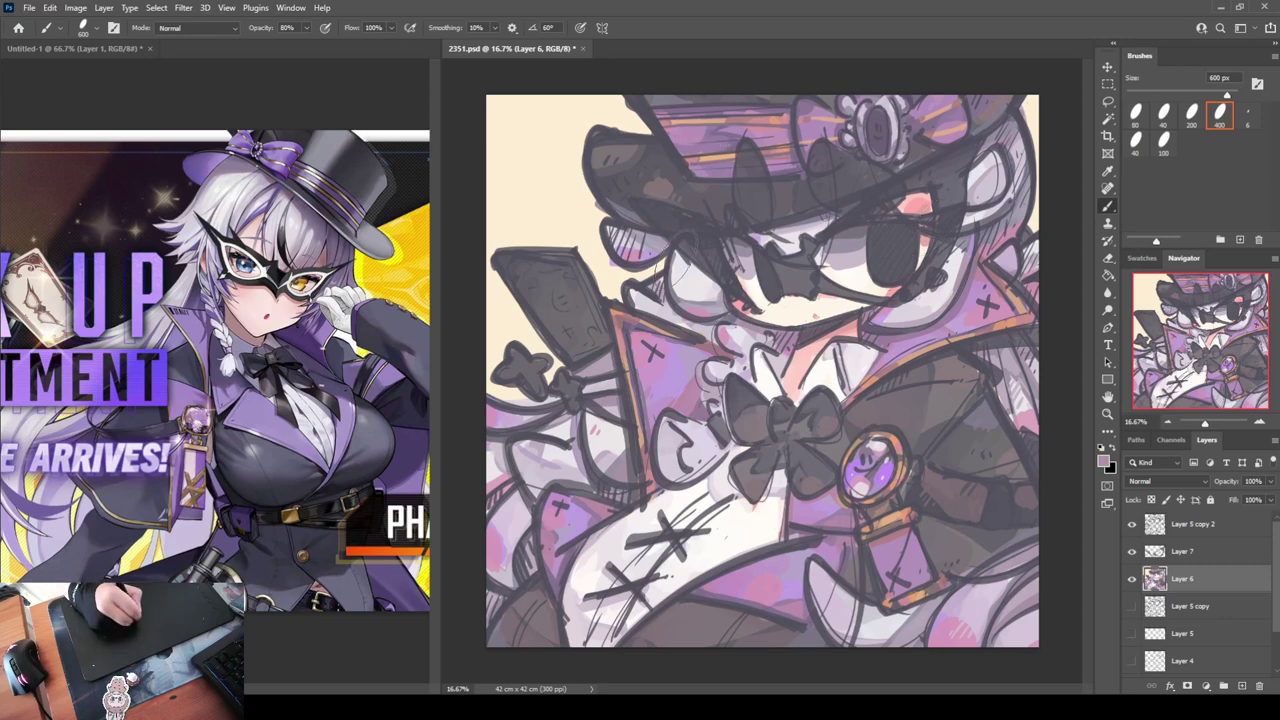
alt+click(627, 243)
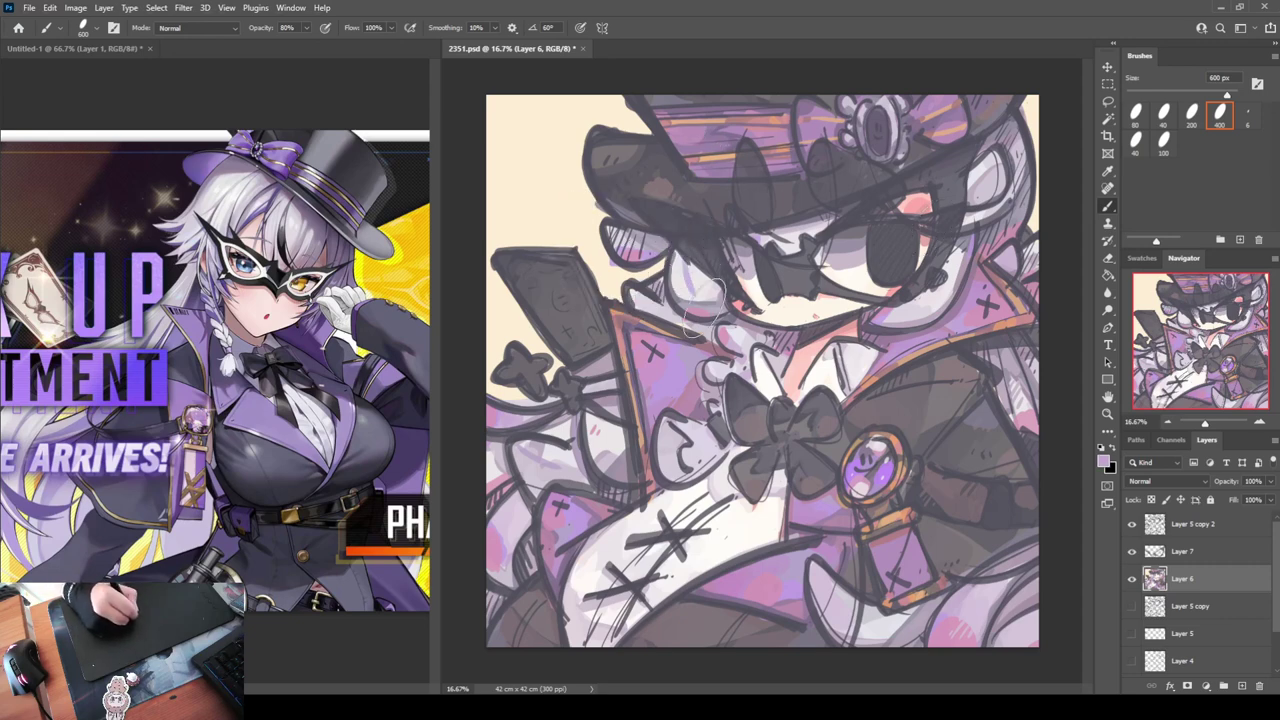
drag(684, 266, 697, 294)
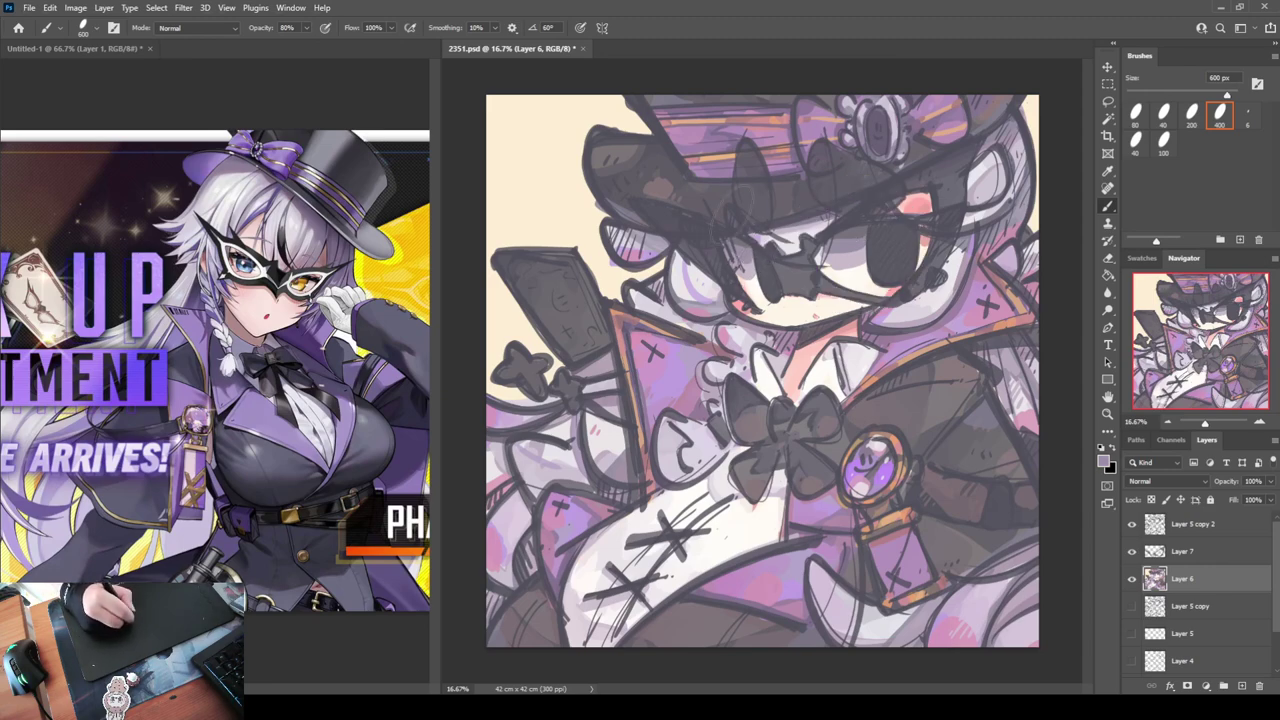
With a 300 px brush, paint a lilac triangular panel on the dark coat shoulder, trim its edges dark and add a small pink accent
key(bracketleft)
key(bracketleft)
key(bracketleft)
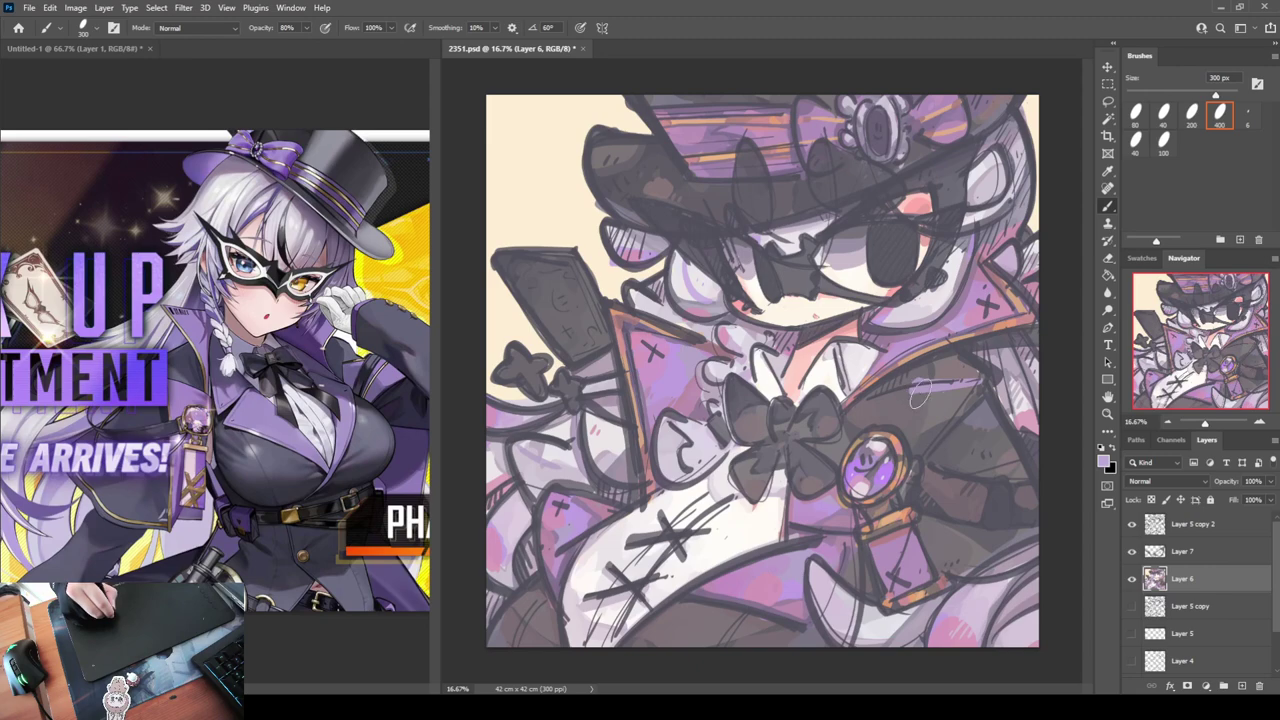
mouse_move(921, 393)
mouse_down()
mouse_move(945, 404)
mouse_move(963, 389)
mouse_move(967, 402)
mouse_move(985, 386)
mouse_up()
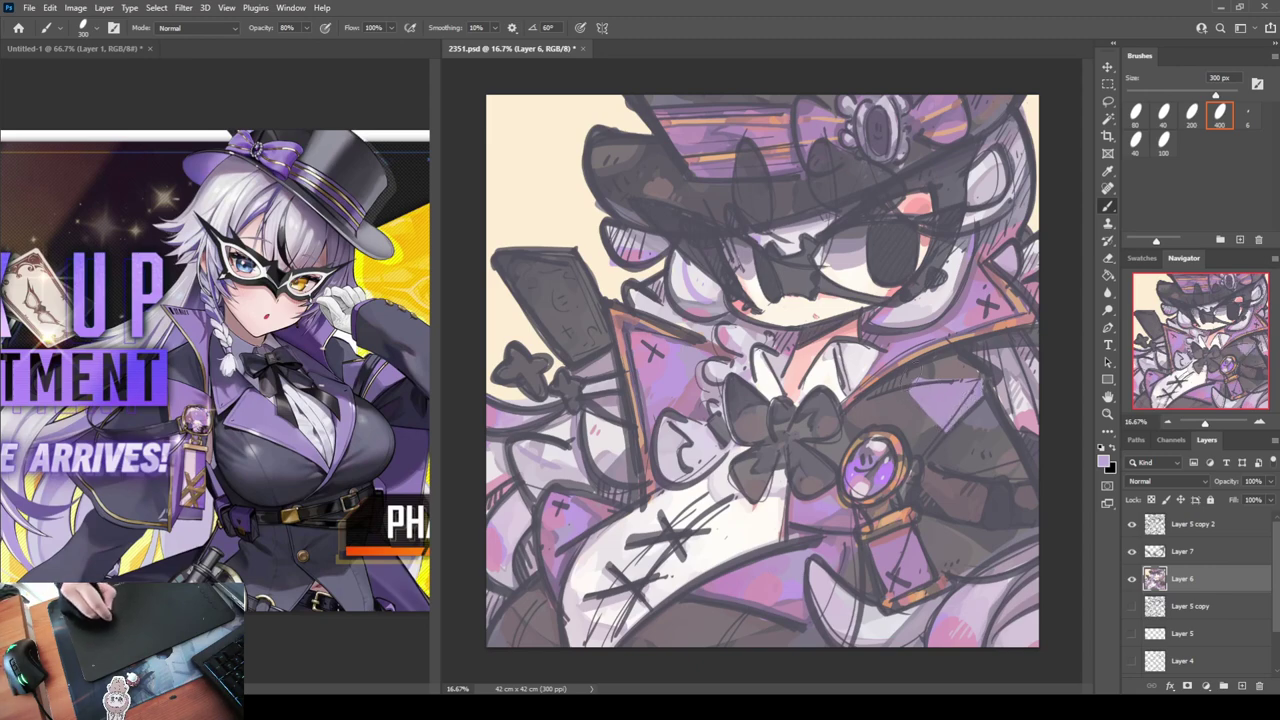
alt+click(924, 368)
drag(870, 401, 987, 376)
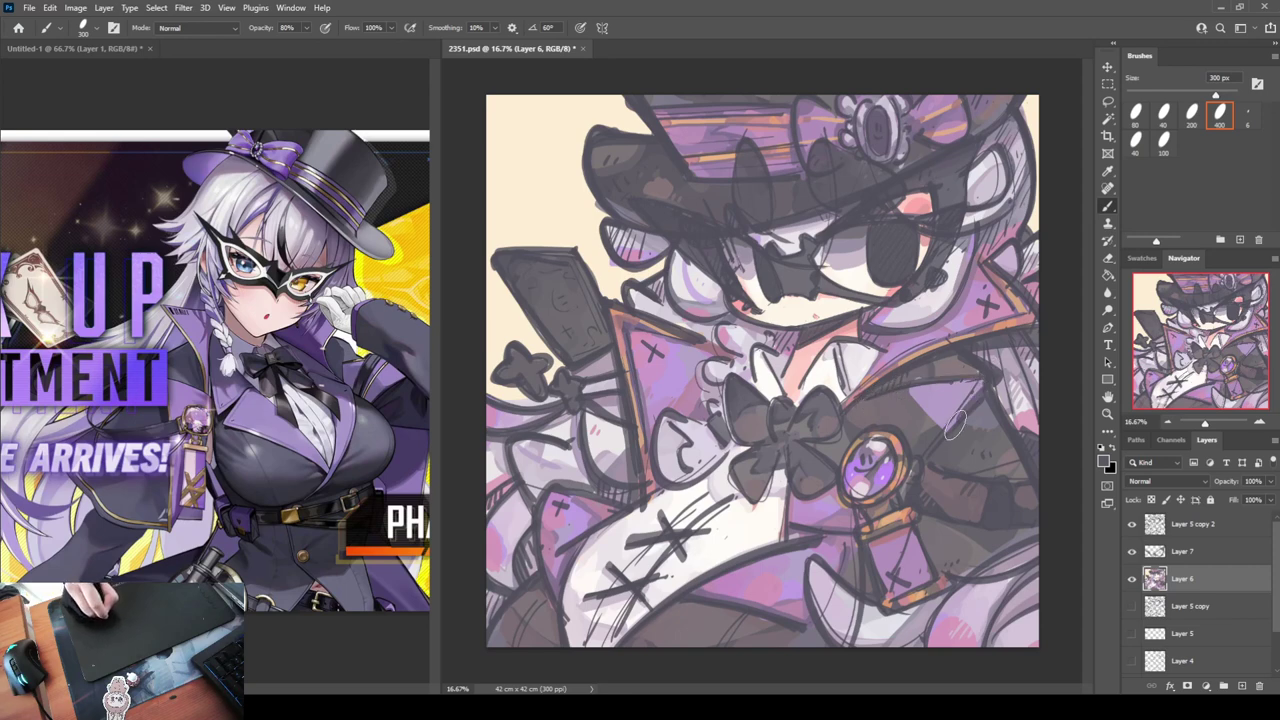
alt+click(966, 370)
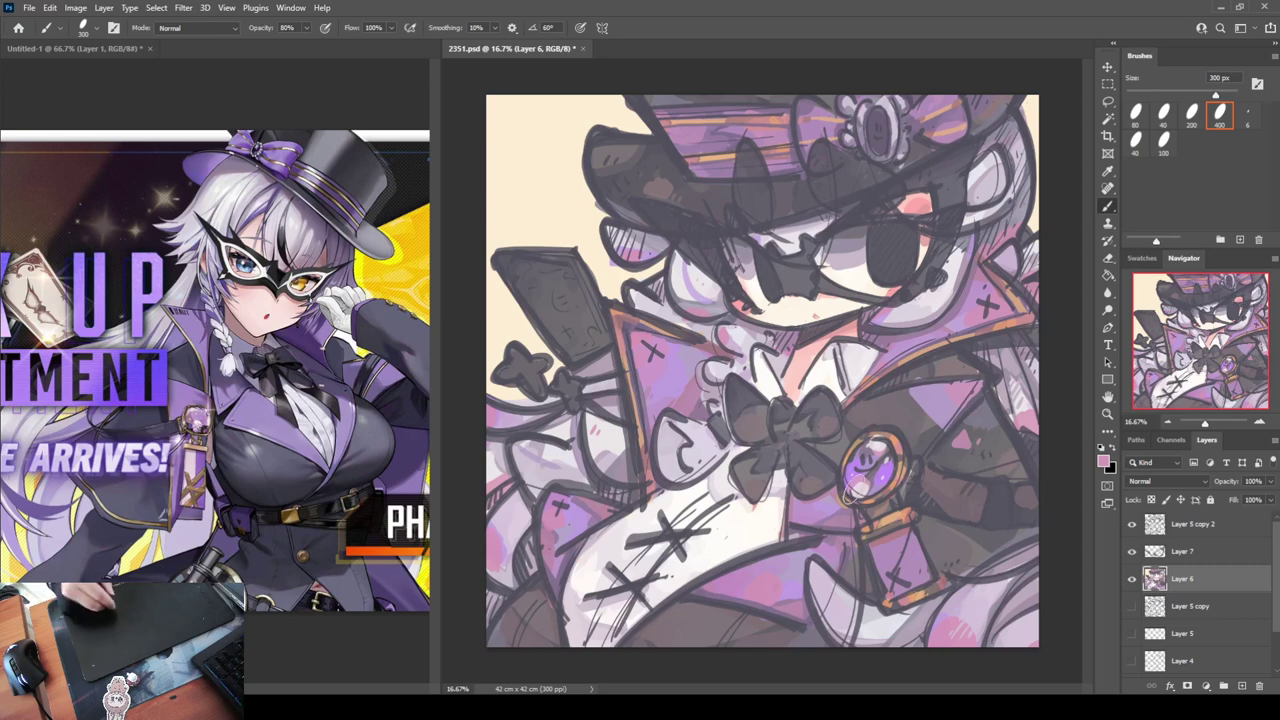
Paint a gold tab on the brown band of the dark sleeve using the brooch strap's gold, and shade it with muted brown
alt+click(898, 515)
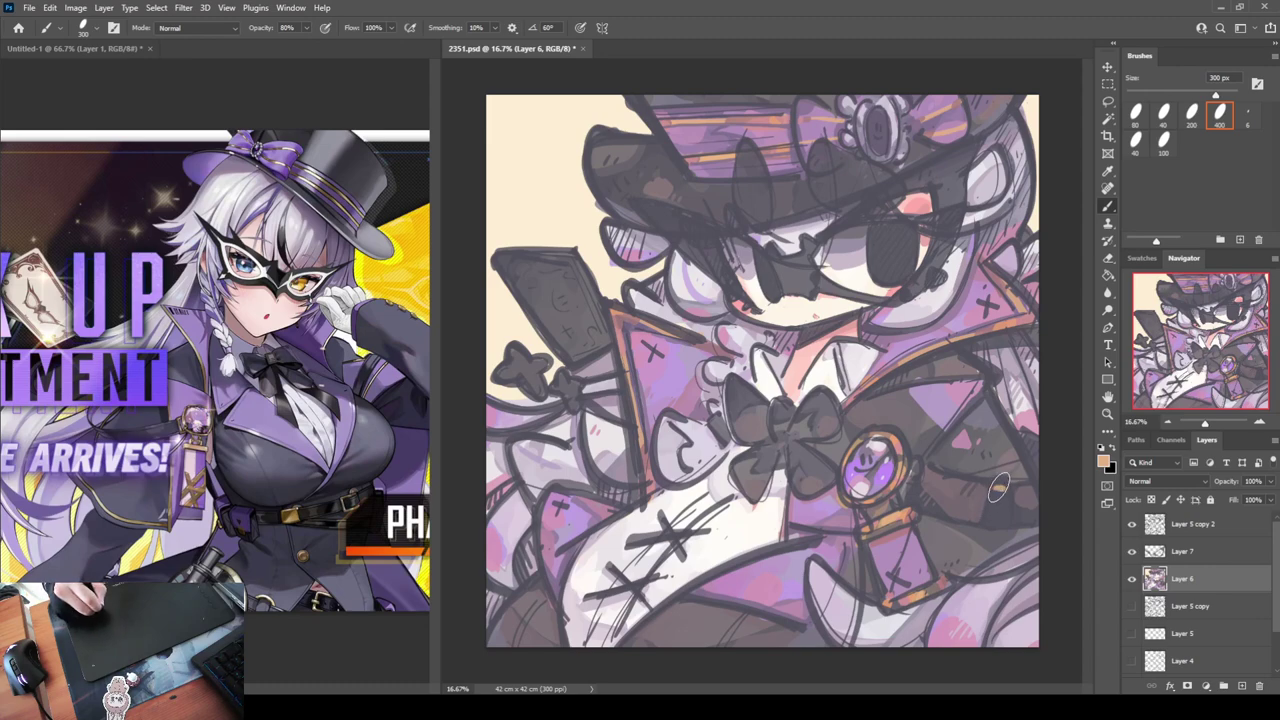
mouse_move(998, 488)
mouse_down()
mouse_move(998, 524)
mouse_move(1000, 512)
mouse_up()
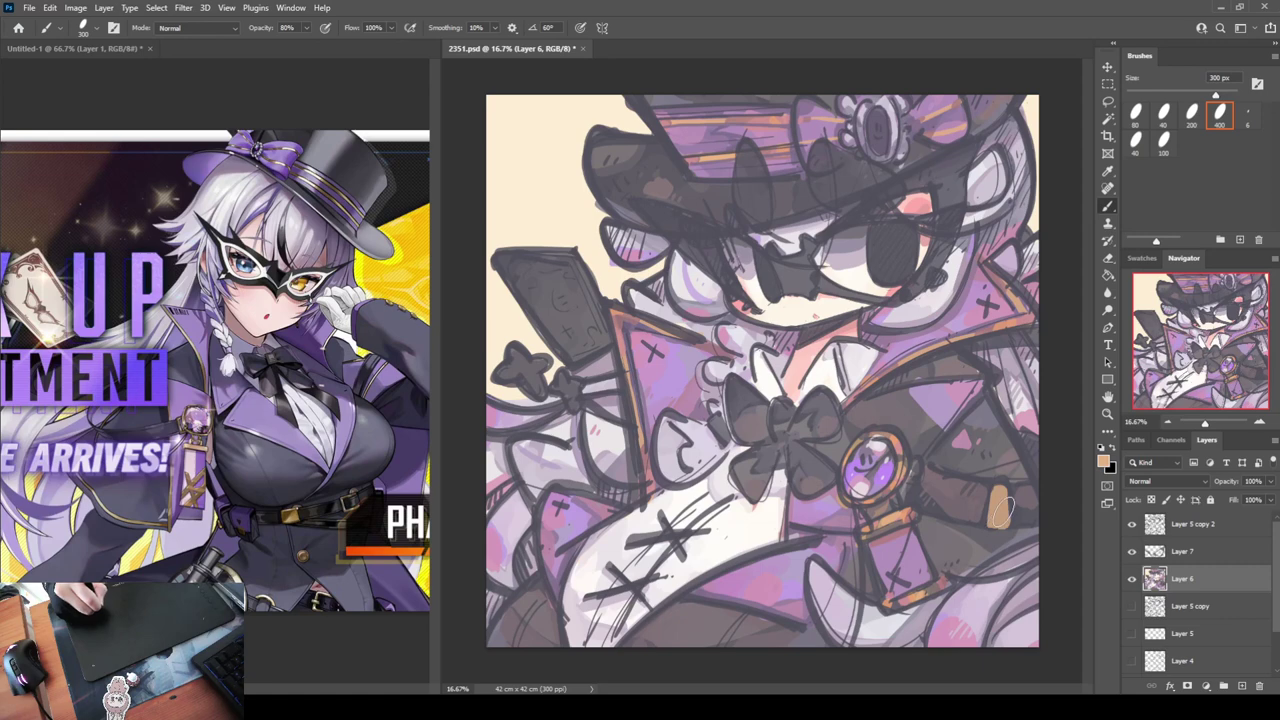
alt+click(898, 524)
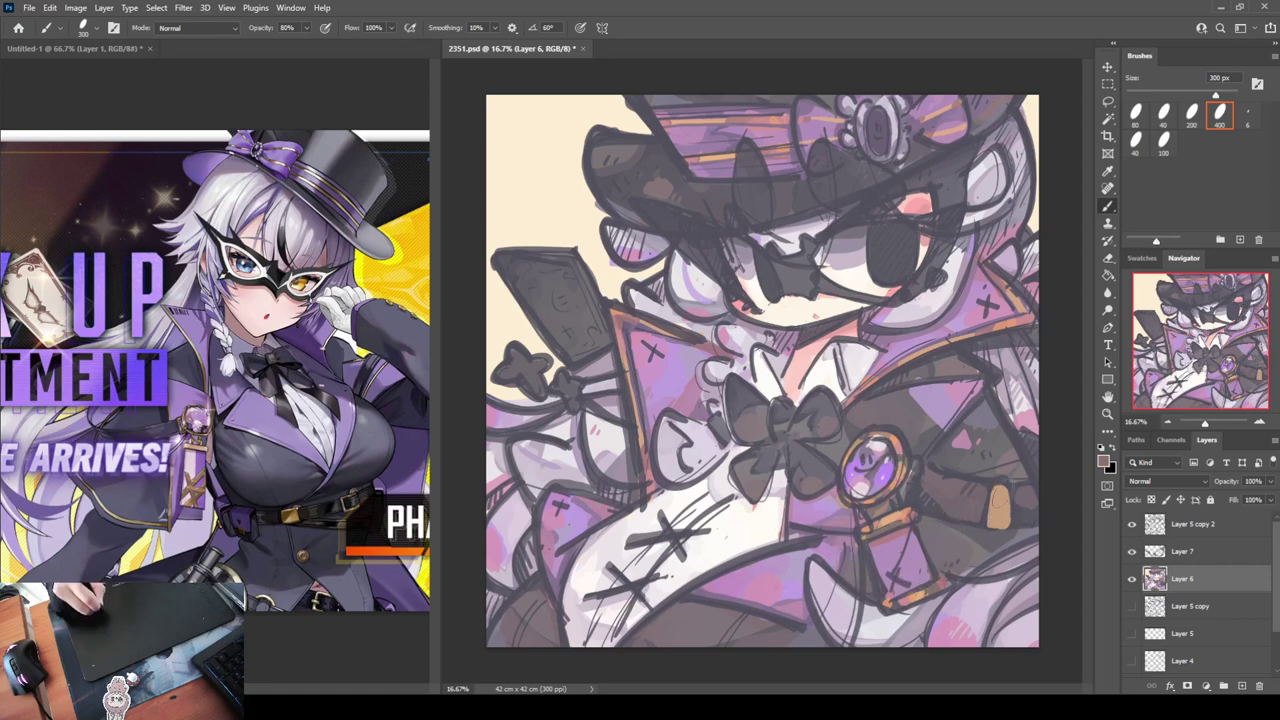
drag(1001, 504, 996, 522)
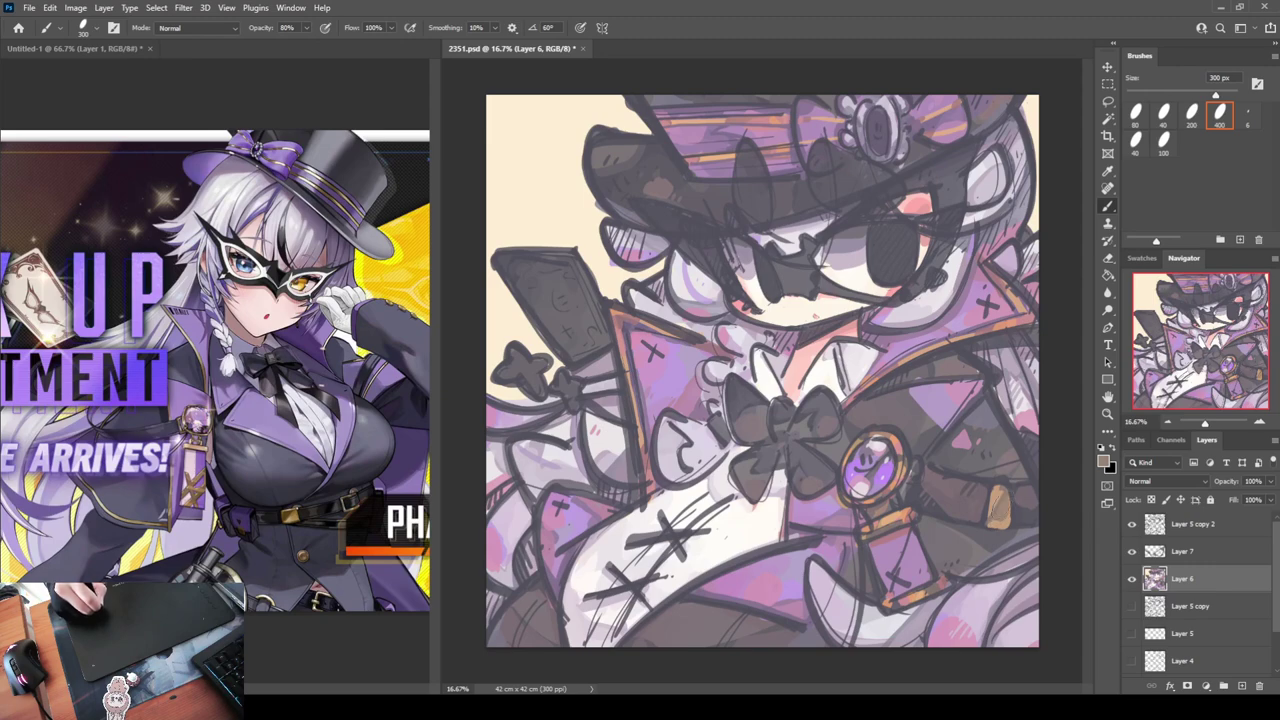
Refine the sleeve's gold tab with sampled orange, dark grey and brown to give it an inner opening and shading
alt+click(995, 497)
alt+click(905, 513)
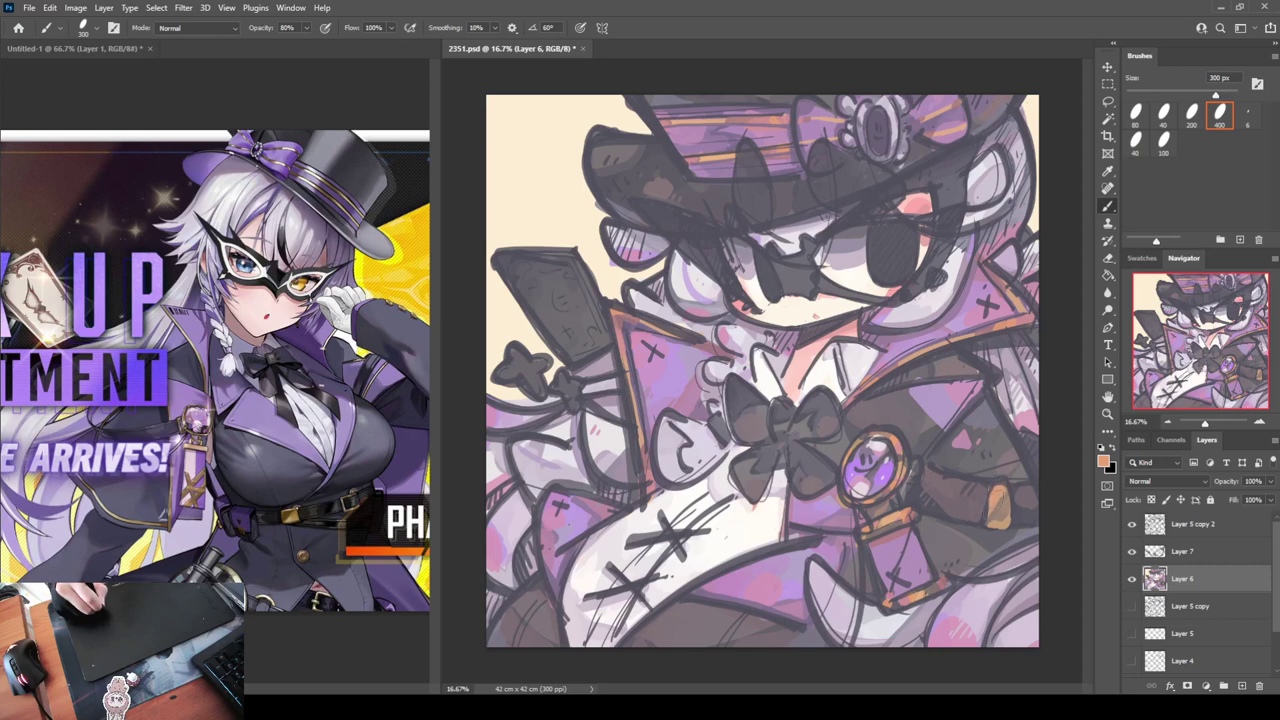
alt+click(1012, 484)
drag(988, 525, 998, 508)
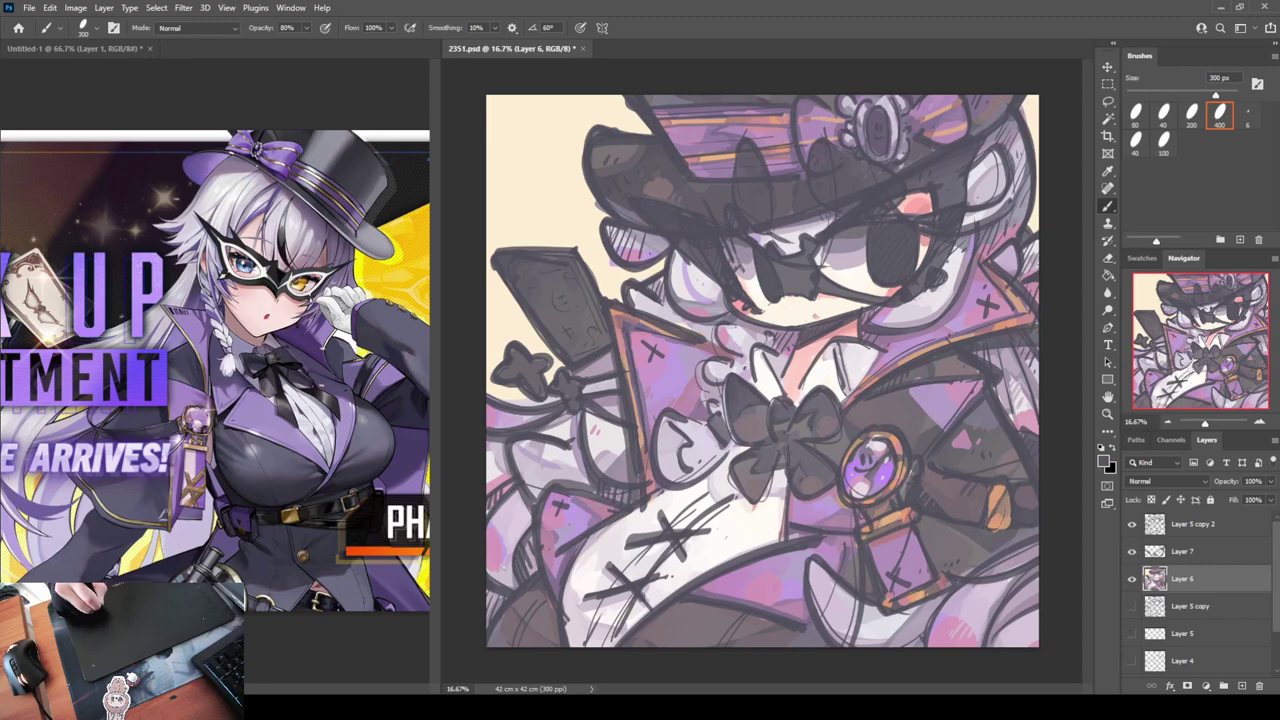
alt+click(1013, 500)
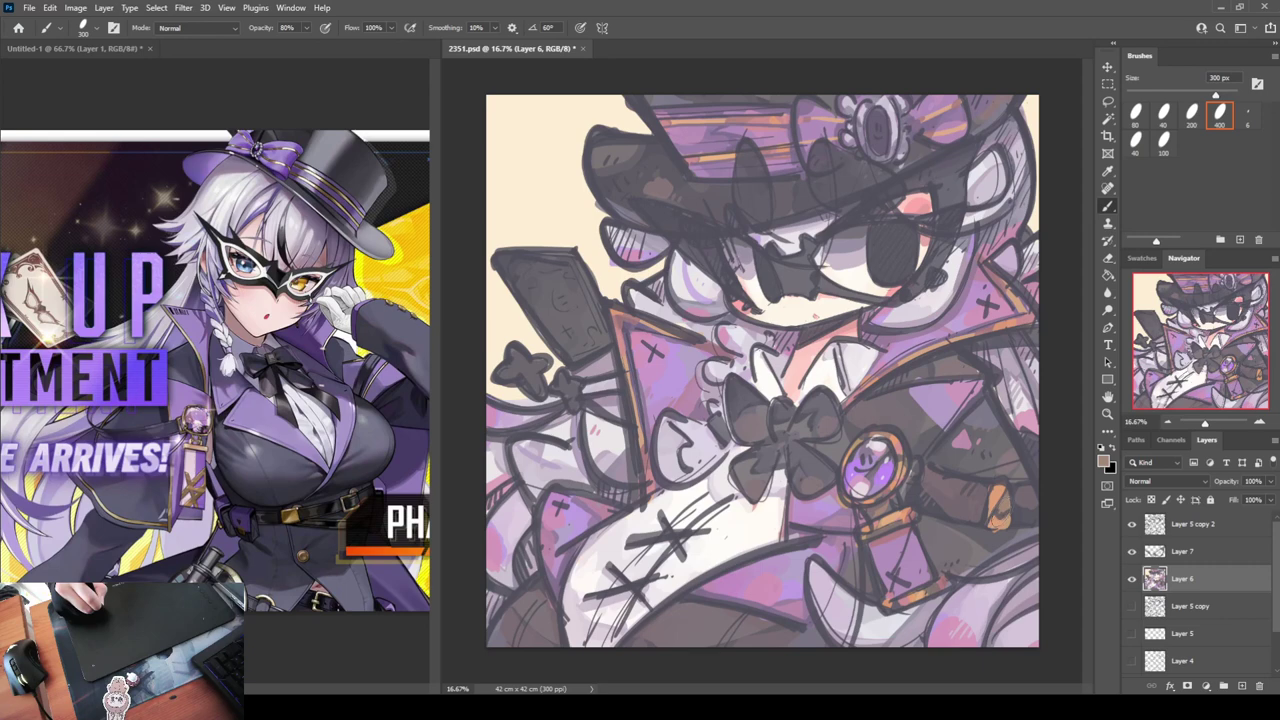
alt+click(997, 531)
alt+click(1001, 512)
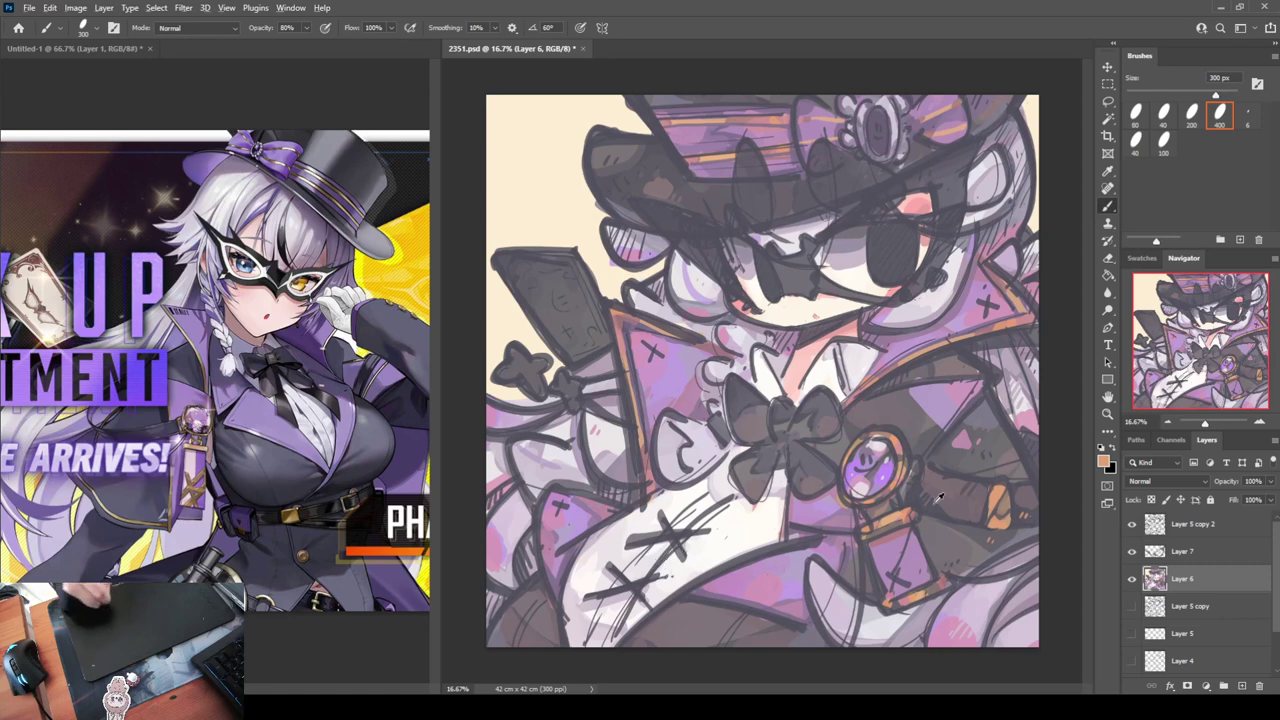
Touch up the shading of the pale strand beside the brooch strap and the white shirt collar with sampled lavender and mauve
alt+click(826, 588)
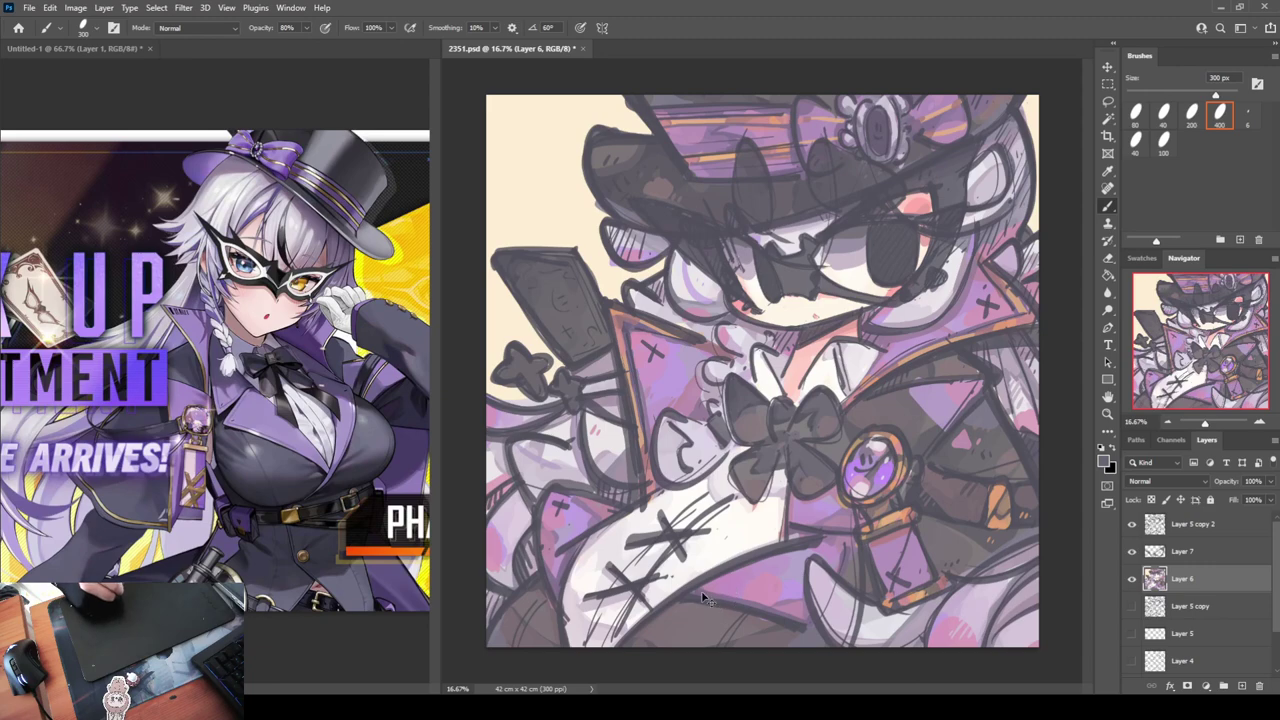
drag(837, 582, 832, 602)
alt+click(823, 585)
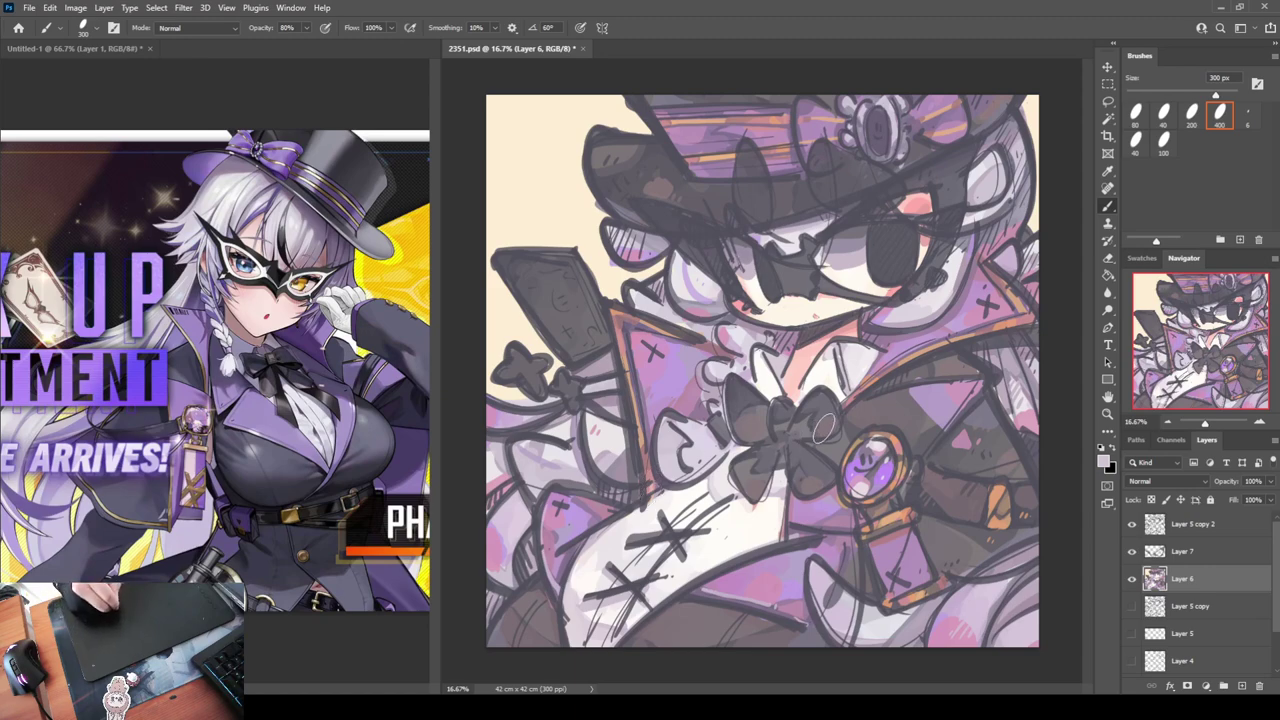
alt+click(889, 355)
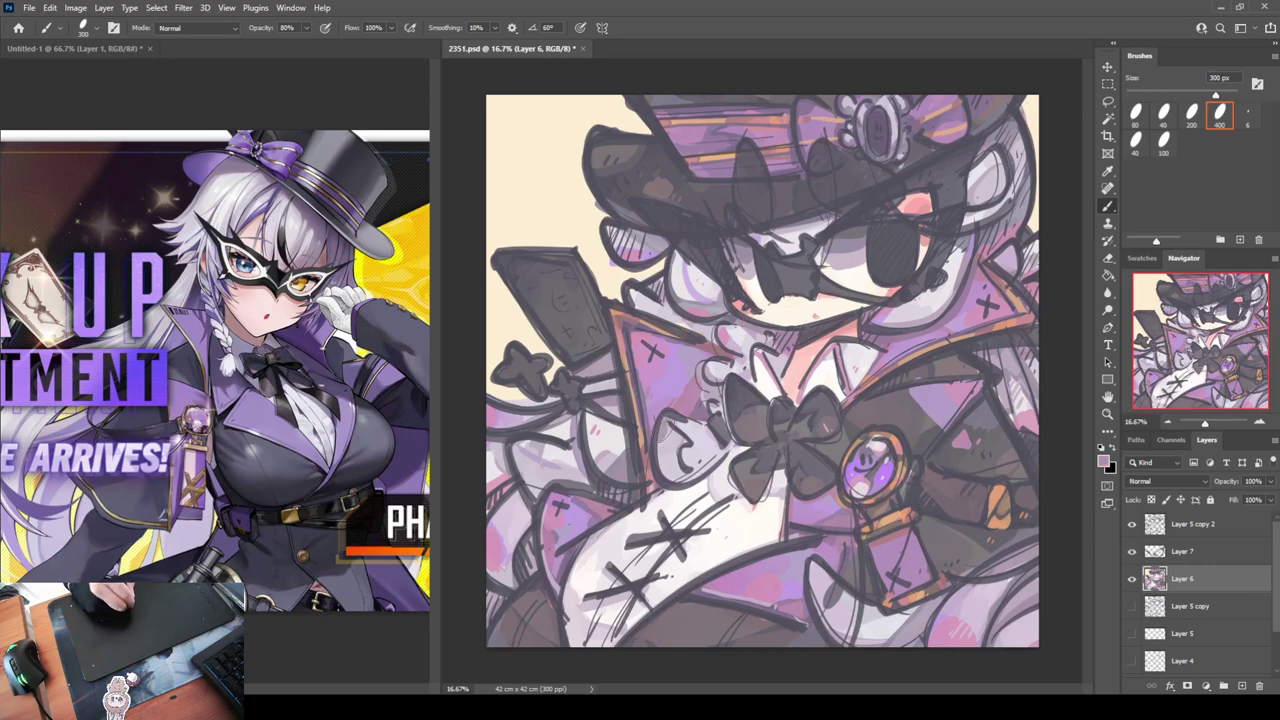
alt+click(670, 455)
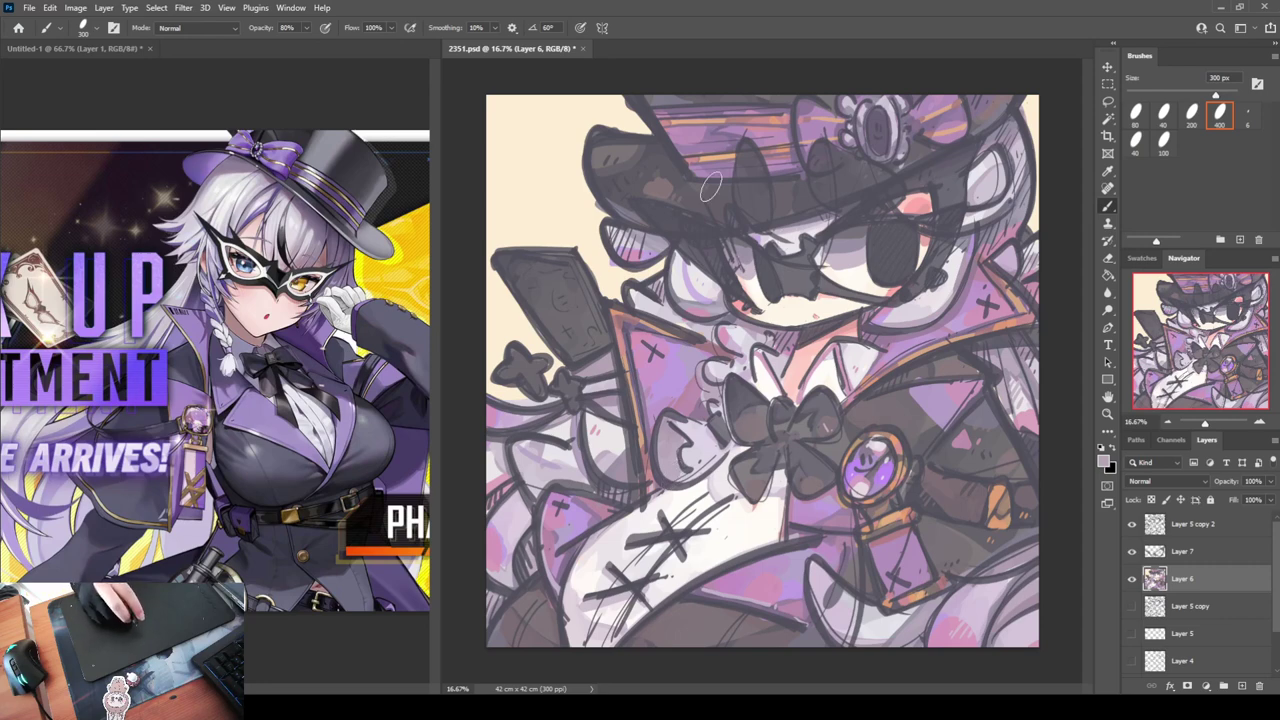
Save the document and make Layer 7 the active layer
key(ctrl+s)
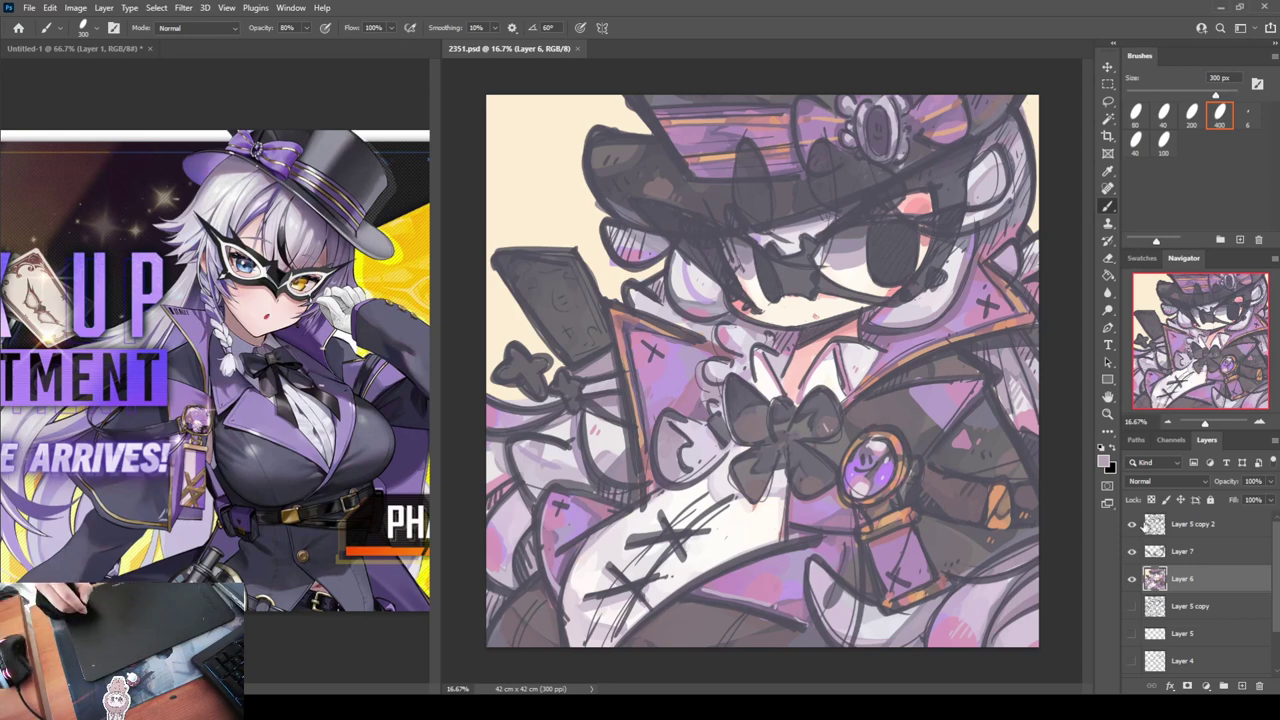
click(1162, 521)
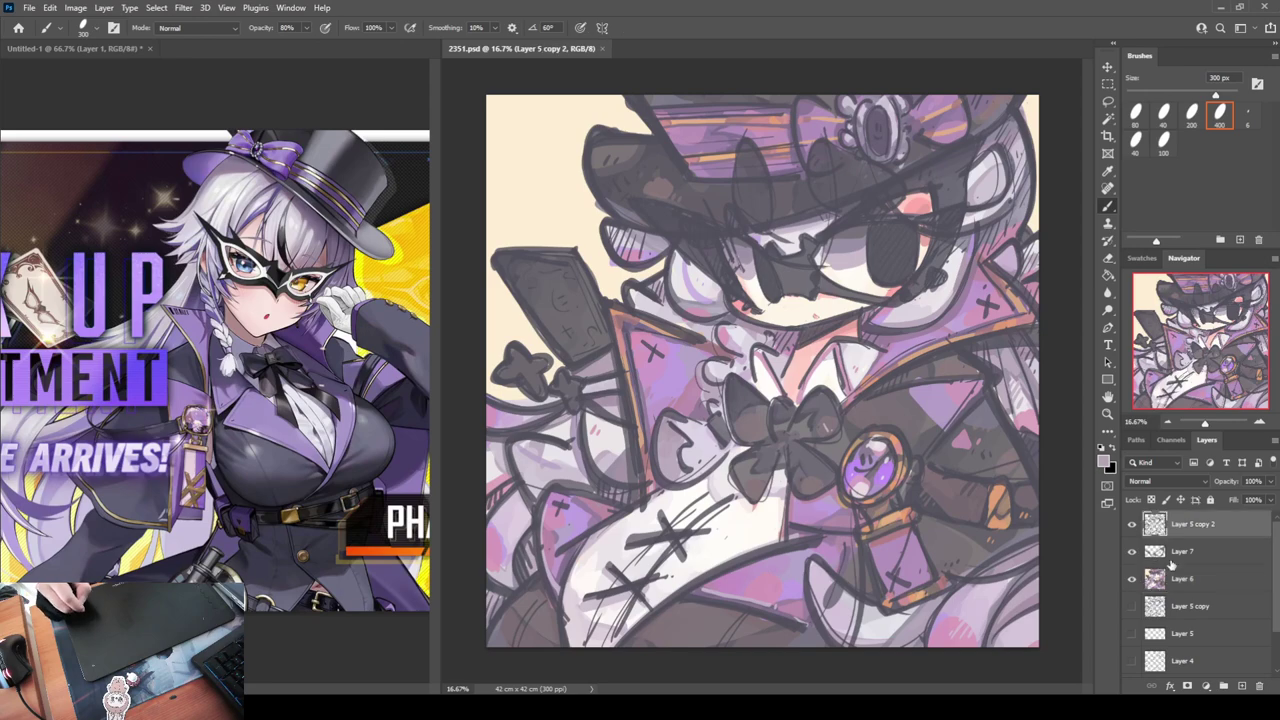
click(1150, 556)
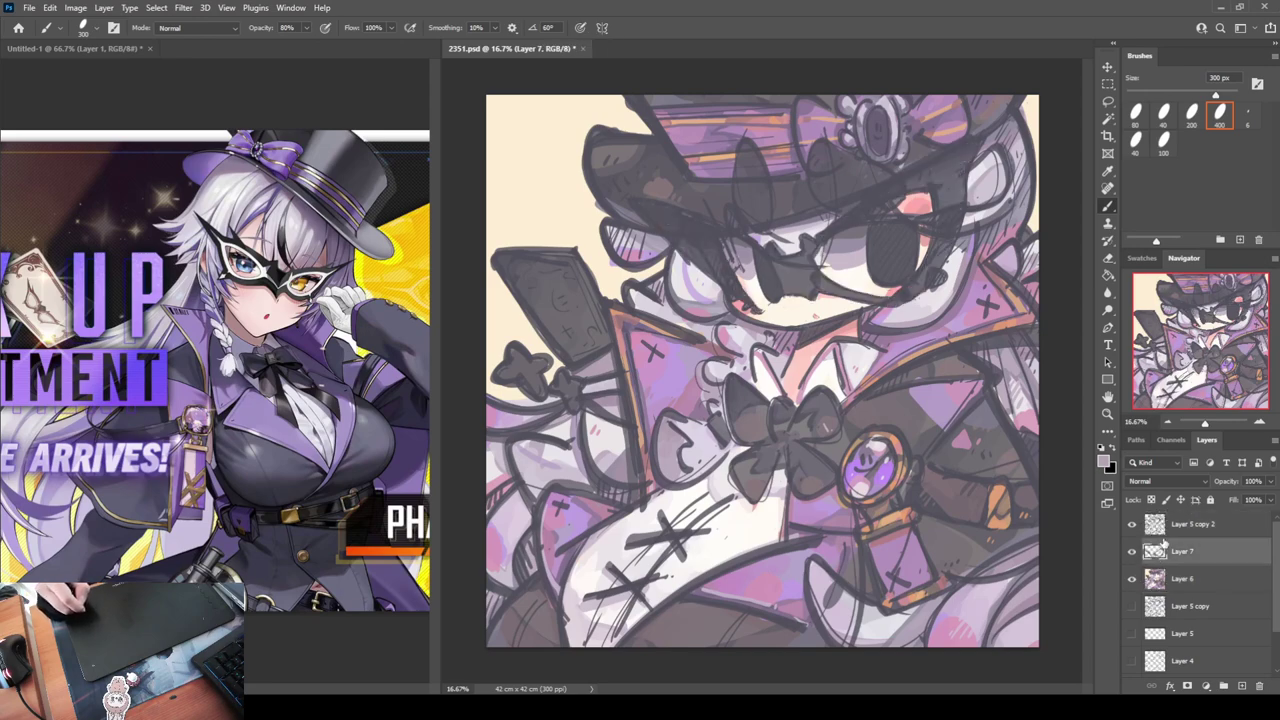
Duplicate the Layer 5 copy 2 line art layer and hide the original
click(1161, 530)
key(ctrl+j)
click(1132, 552)
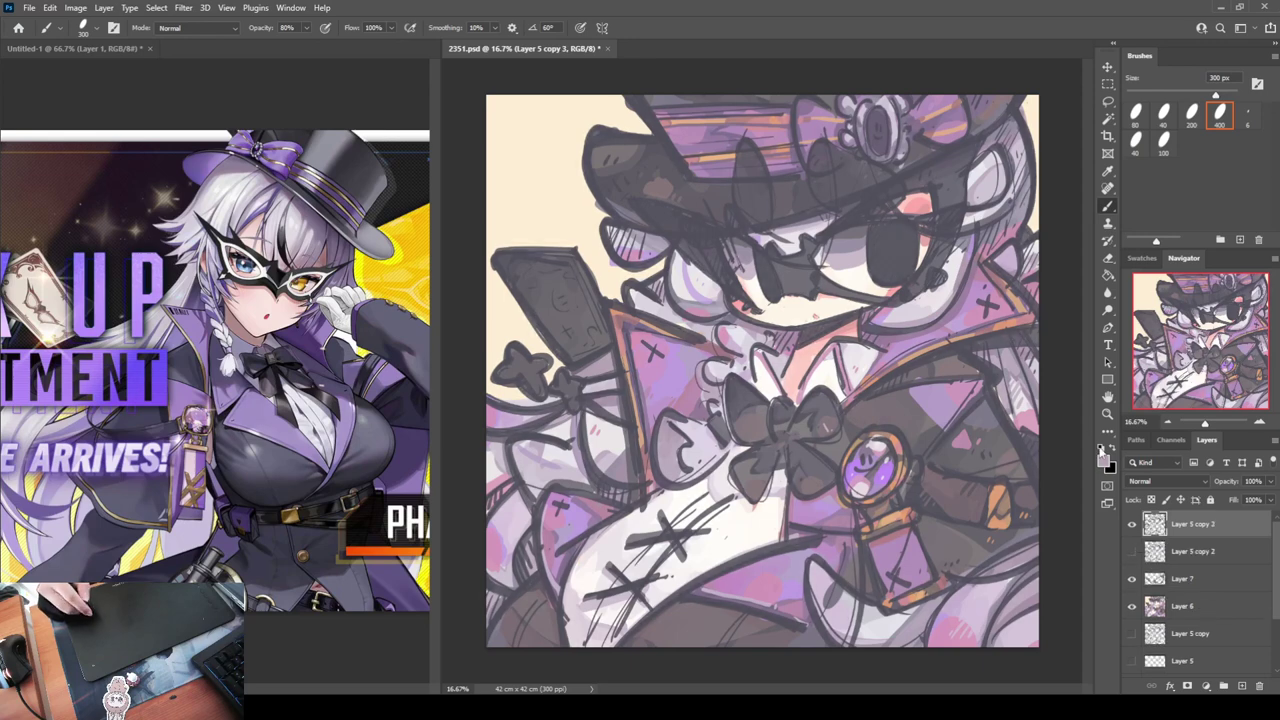
Touch up the lower face and the mask's lower edge with sampled white, grey and pale pink on the duplicated line art layer
key(x)
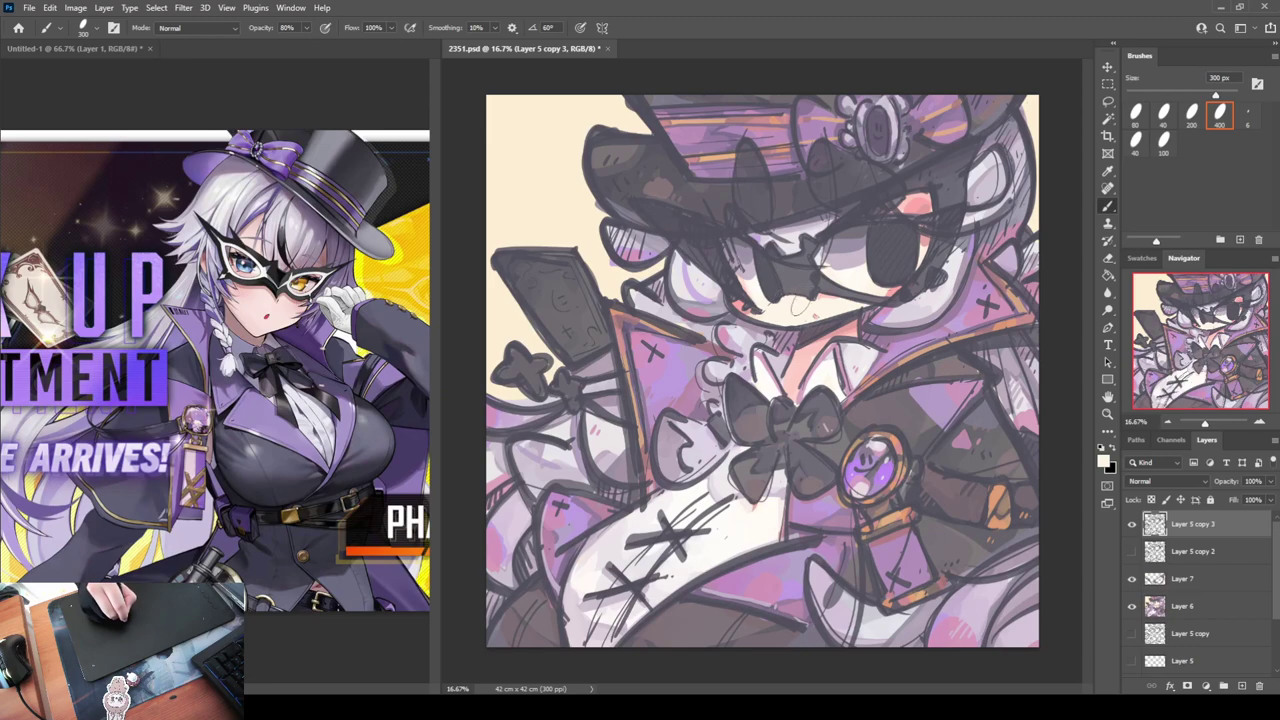
alt+click(810, 282)
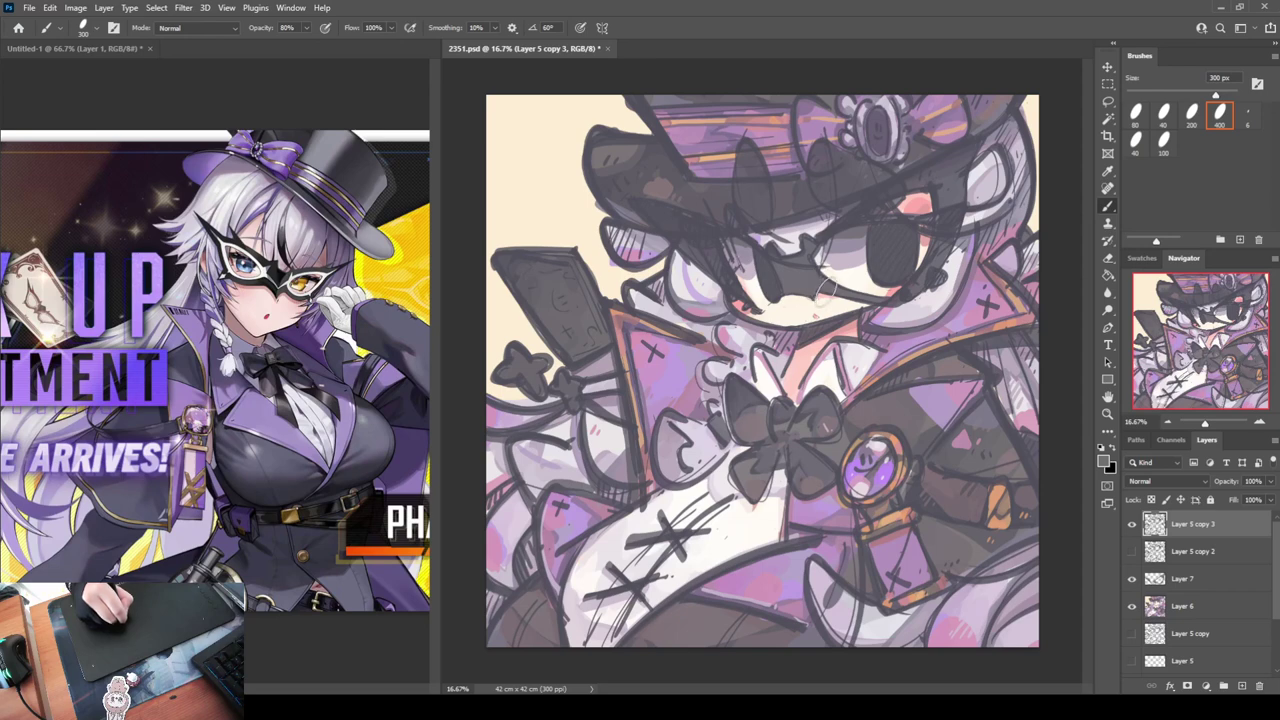
alt+click(804, 305)
alt+click(821, 298)
alt+click(790, 300)
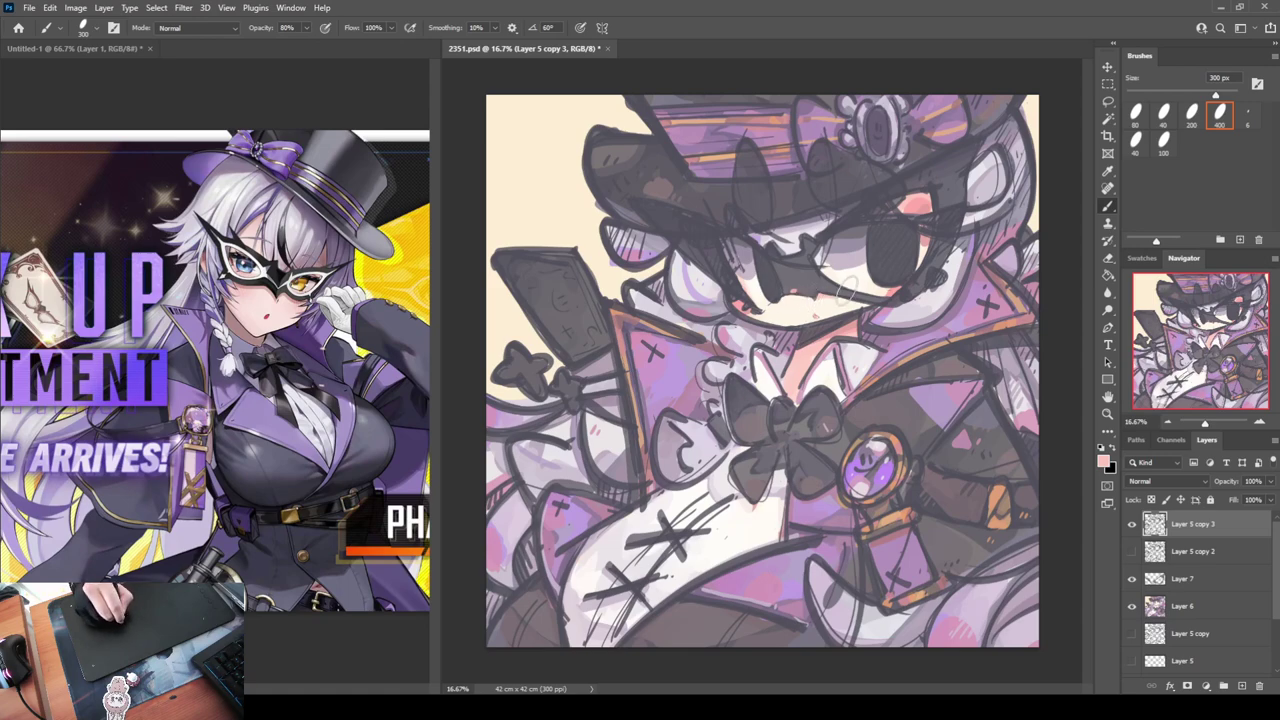
alt+click(865, 303)
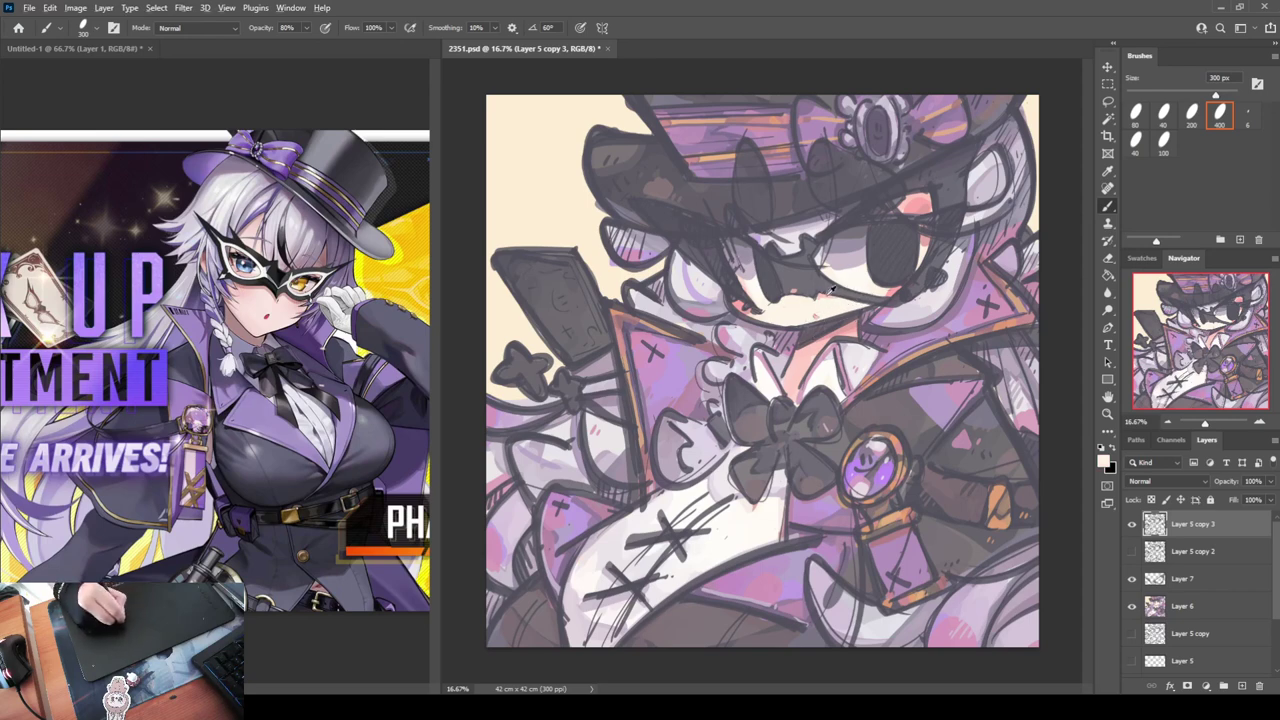
alt+click(821, 297)
Set the brush to 100% opacity and 150 px, and draw small white ornament outlines at the mask's lower corners
key(0)
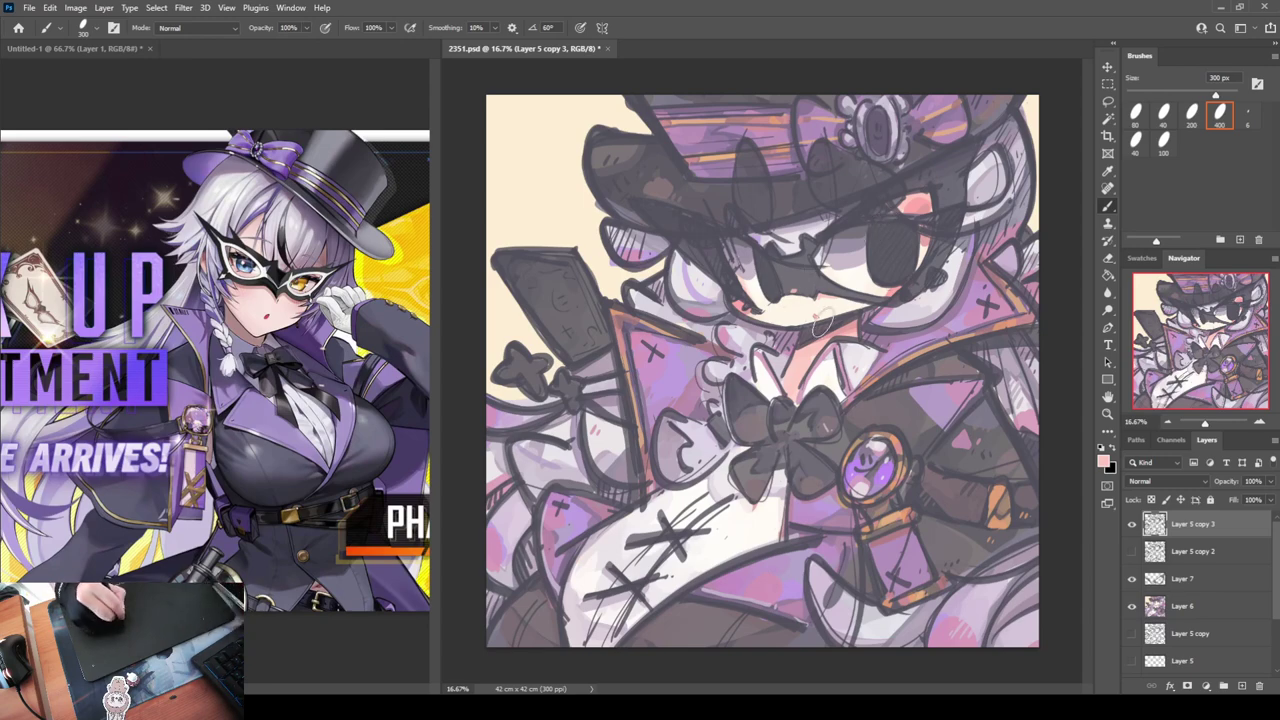
key(bracketleft)
key(bracketleft)
key(bracketleft)
key(bracketleft)
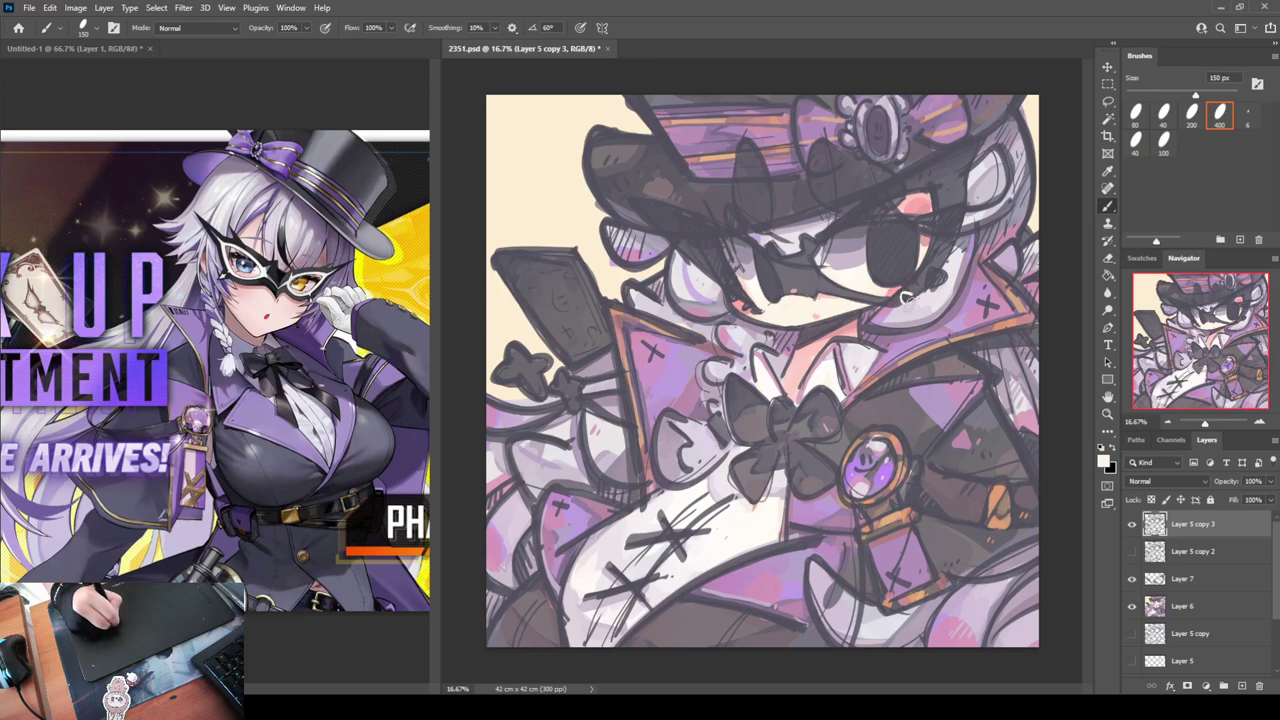
drag(906, 298, 948, 276)
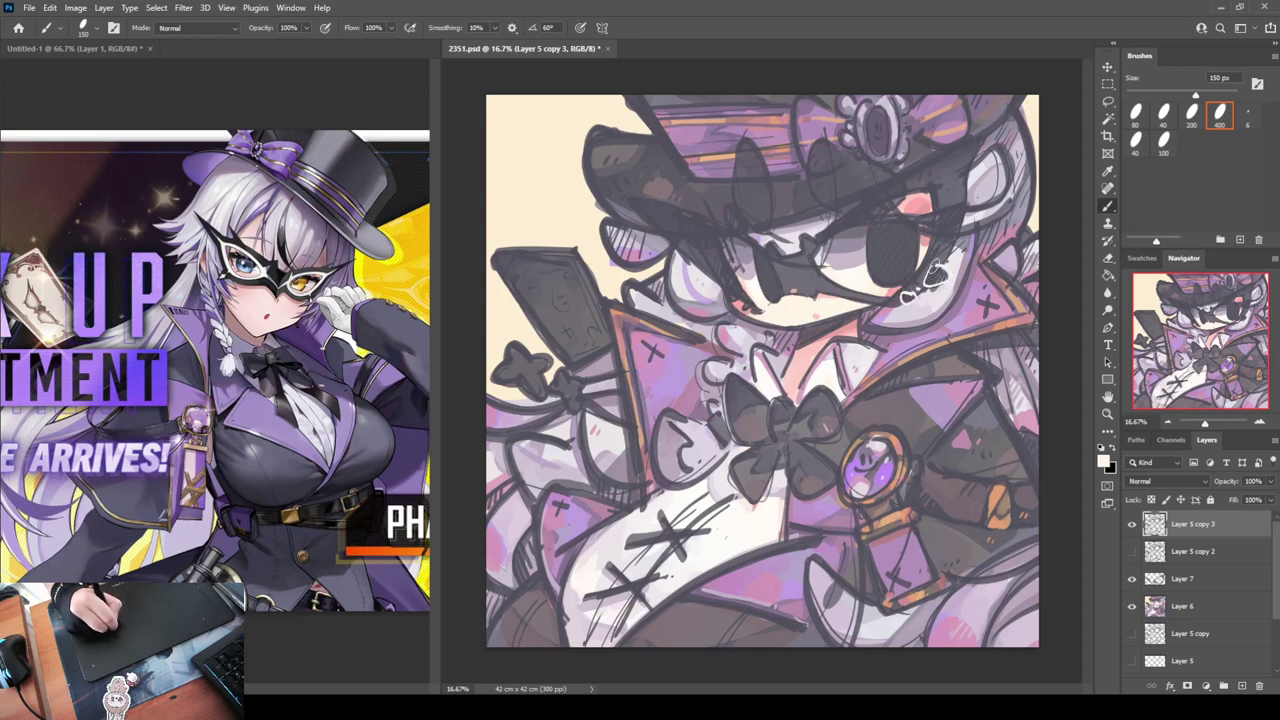
drag(736, 291, 747, 306)
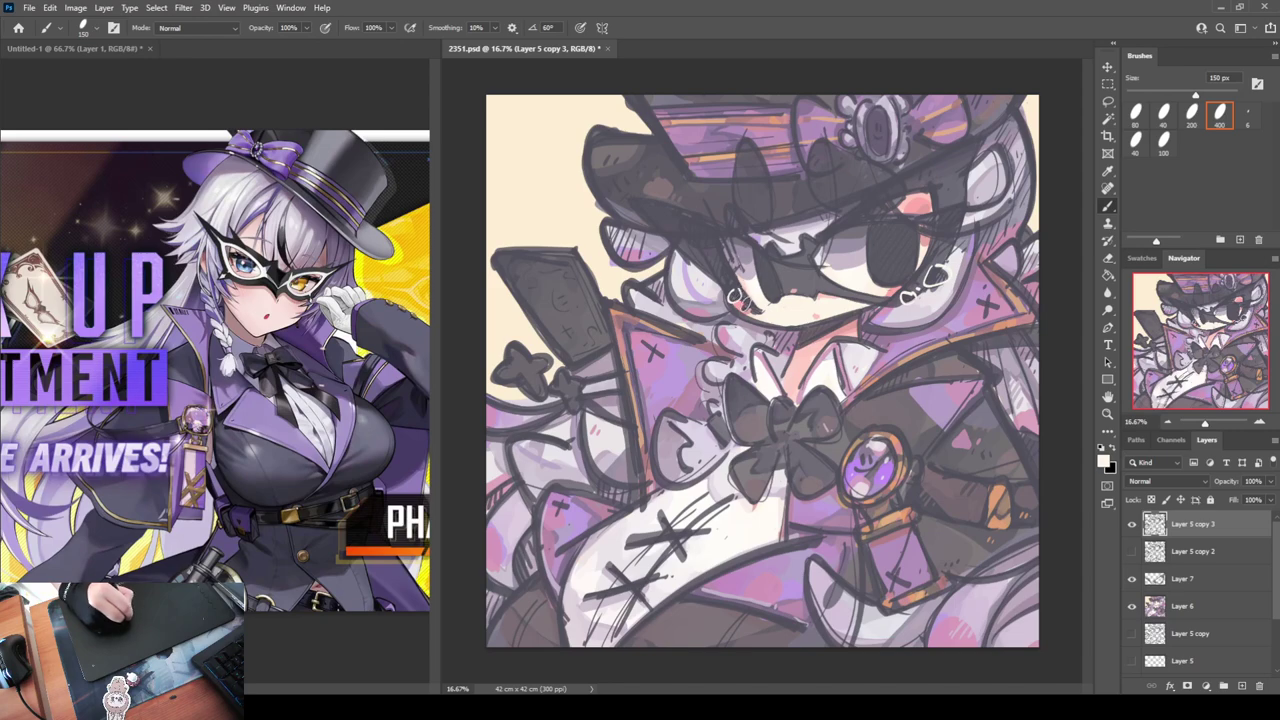
Add small accents along the mask's lower edge and the cheek with sampled pinks and white
alt+click(750, 310)
alt+click(758, 313)
alt+click(760, 306)
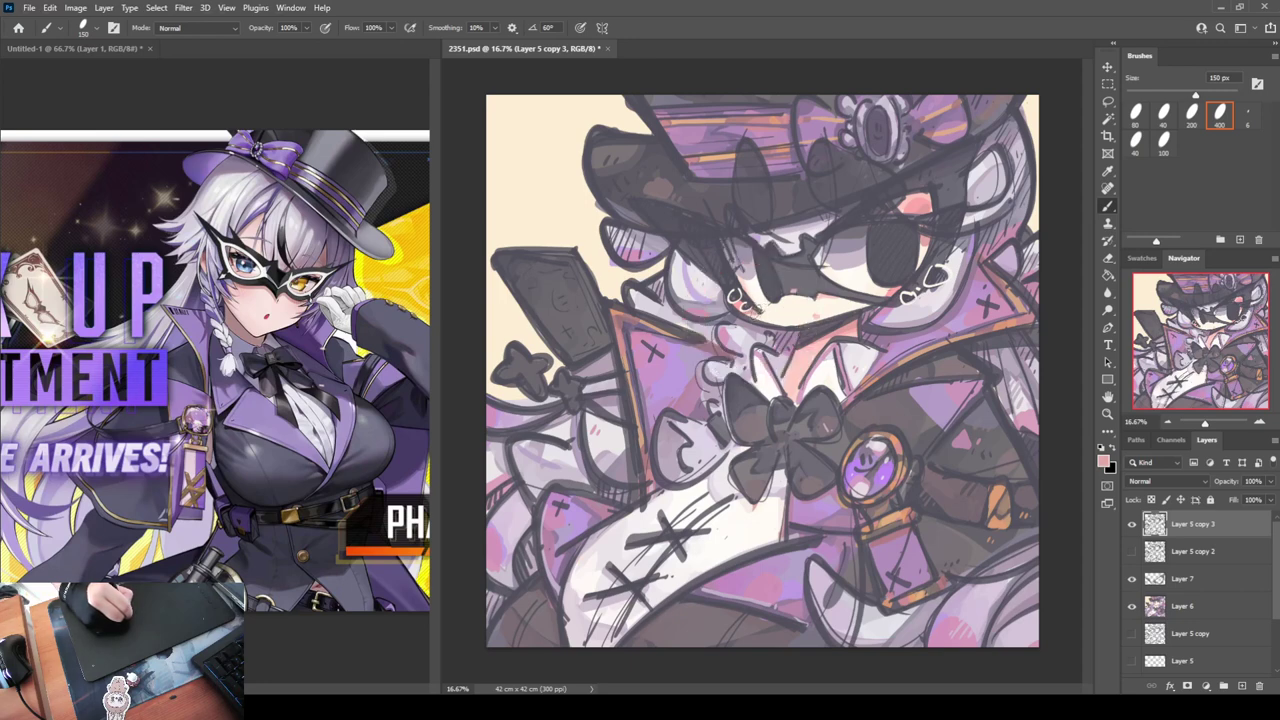
alt+click(762, 310)
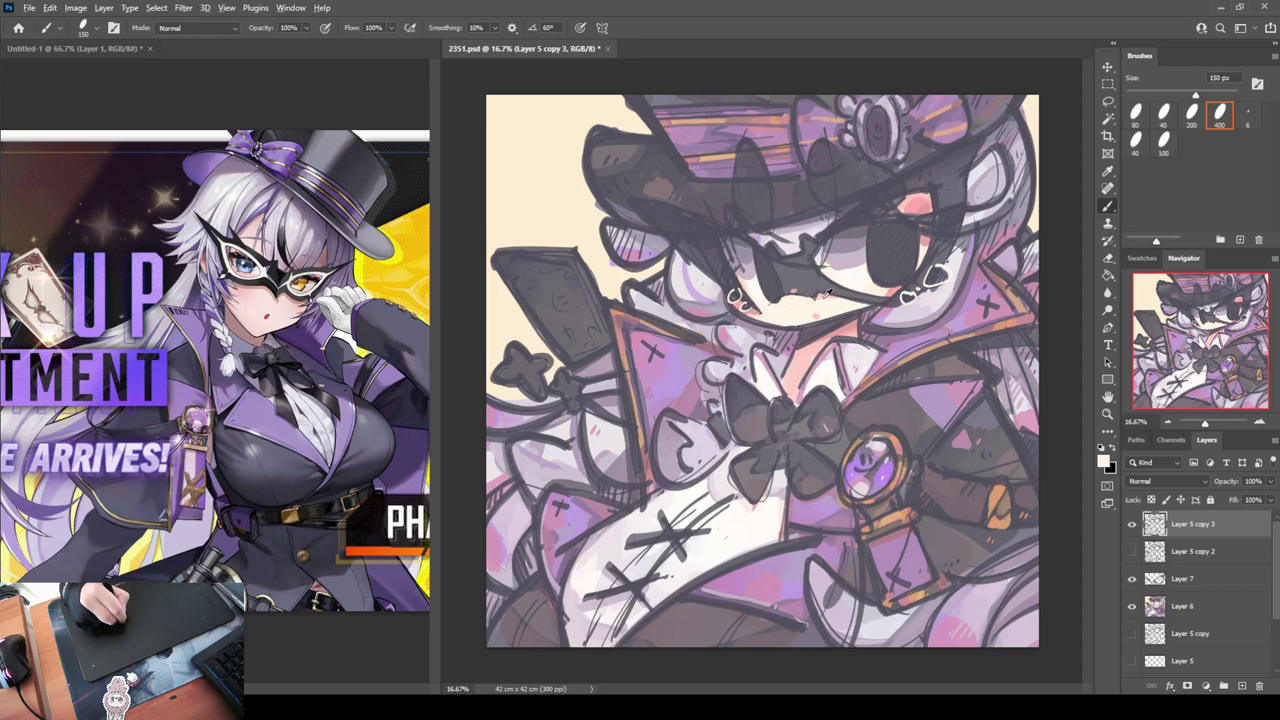
alt+click(821, 295)
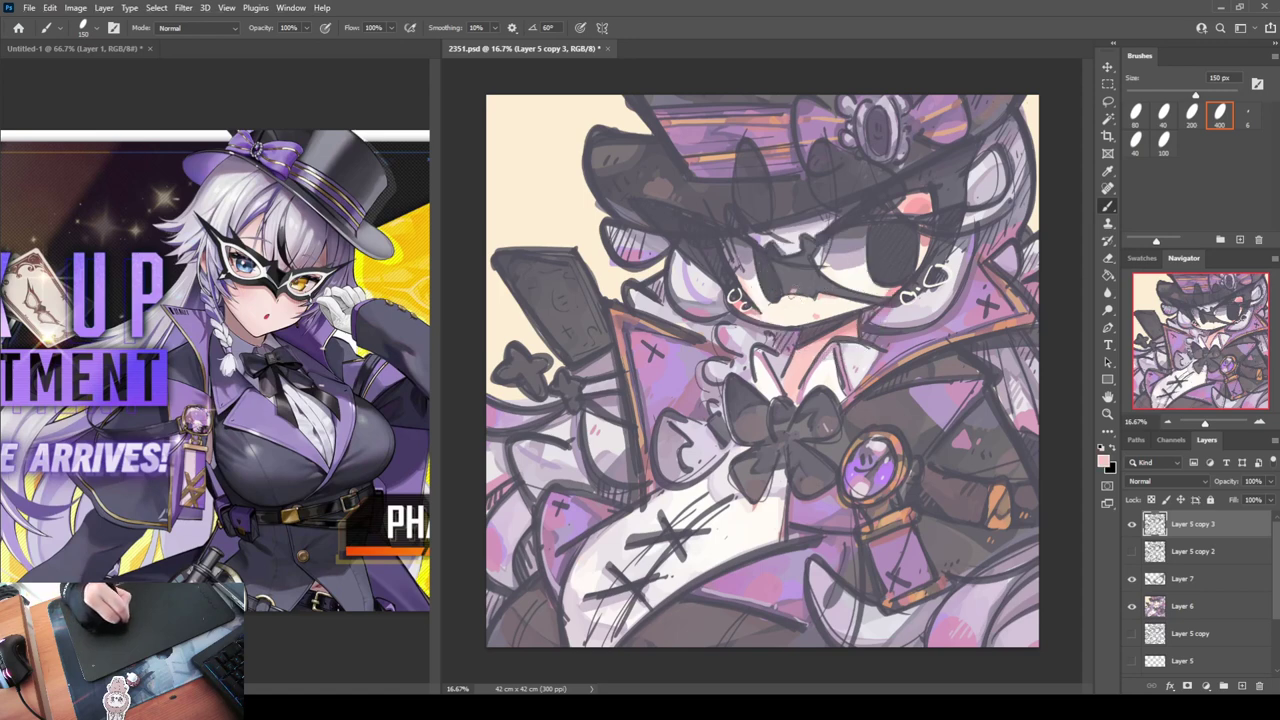
alt+click(846, 300)
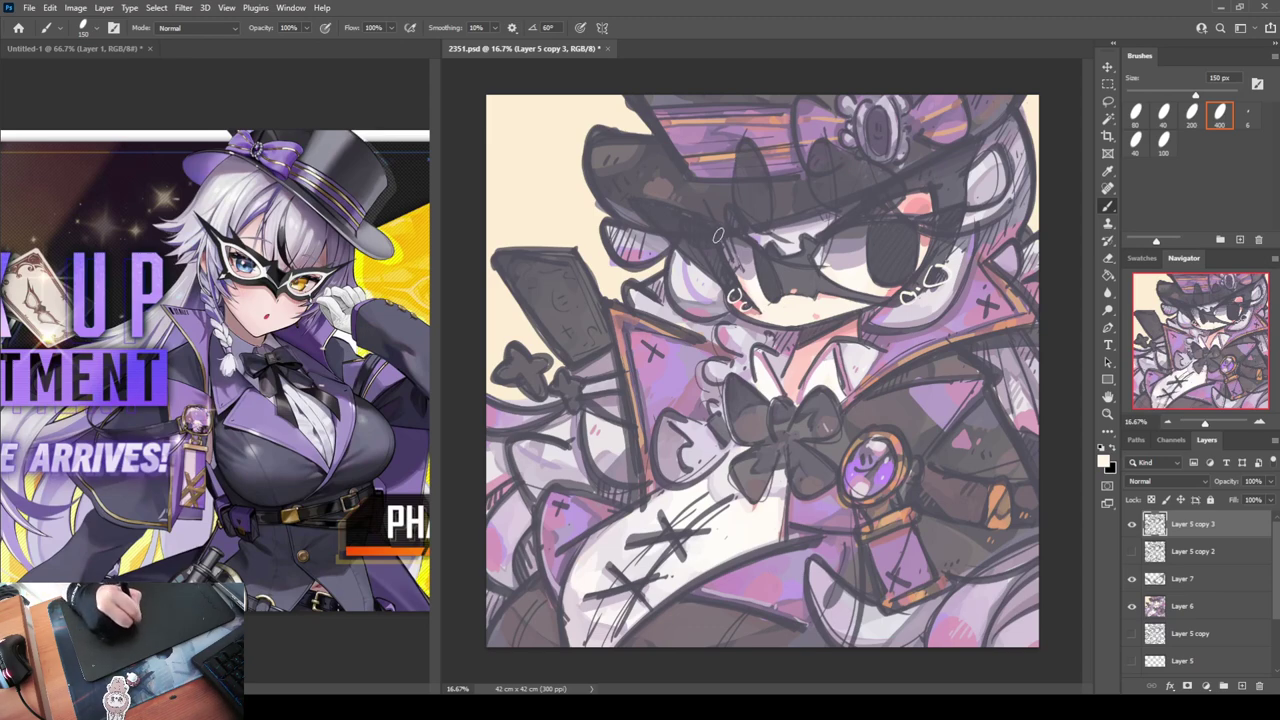
Outline the mask's opening around the narrower eye in white, and try white brow lines over the larger eye
drag(700, 228, 771, 262)
key(ctrl+z)
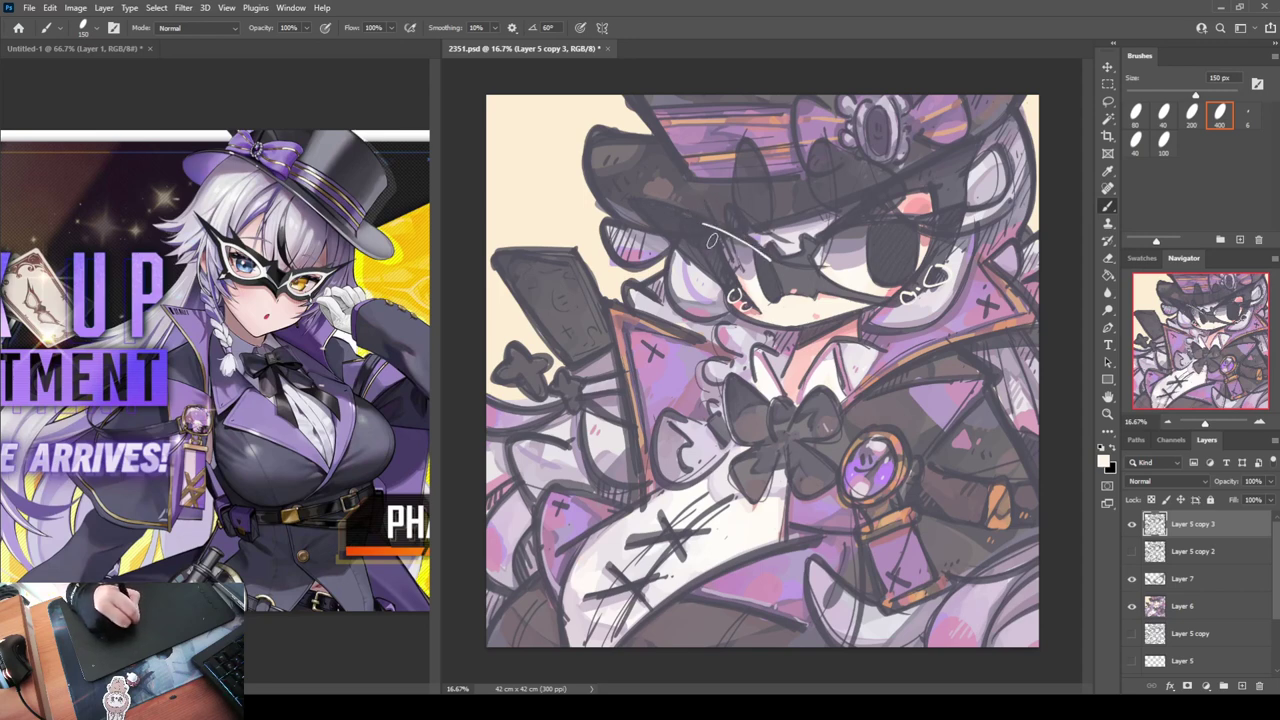
mouse_move(708, 228)
mouse_down()
mouse_move(742, 294)
mouse_move(785, 287)
mouse_move(912, 194)
mouse_move(950, 182)
mouse_up()
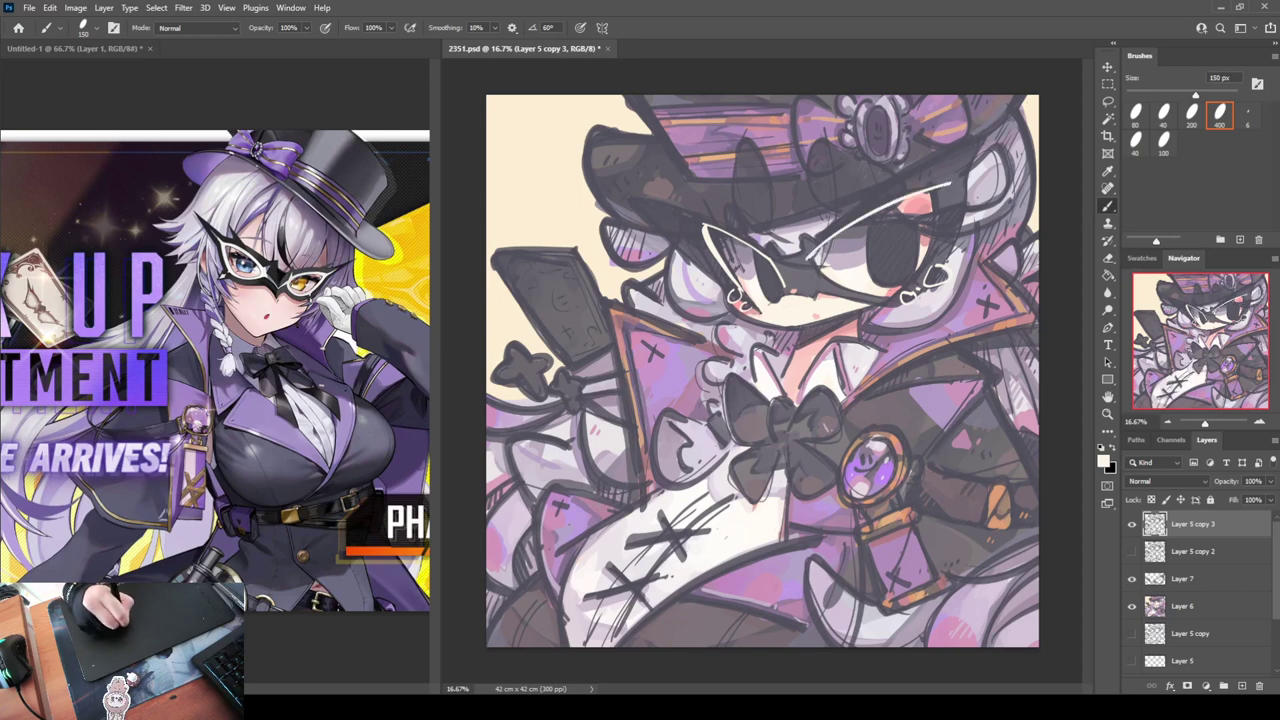
key(ctrl+z)
drag(808, 258, 938, 178)
key(ctrl+z)
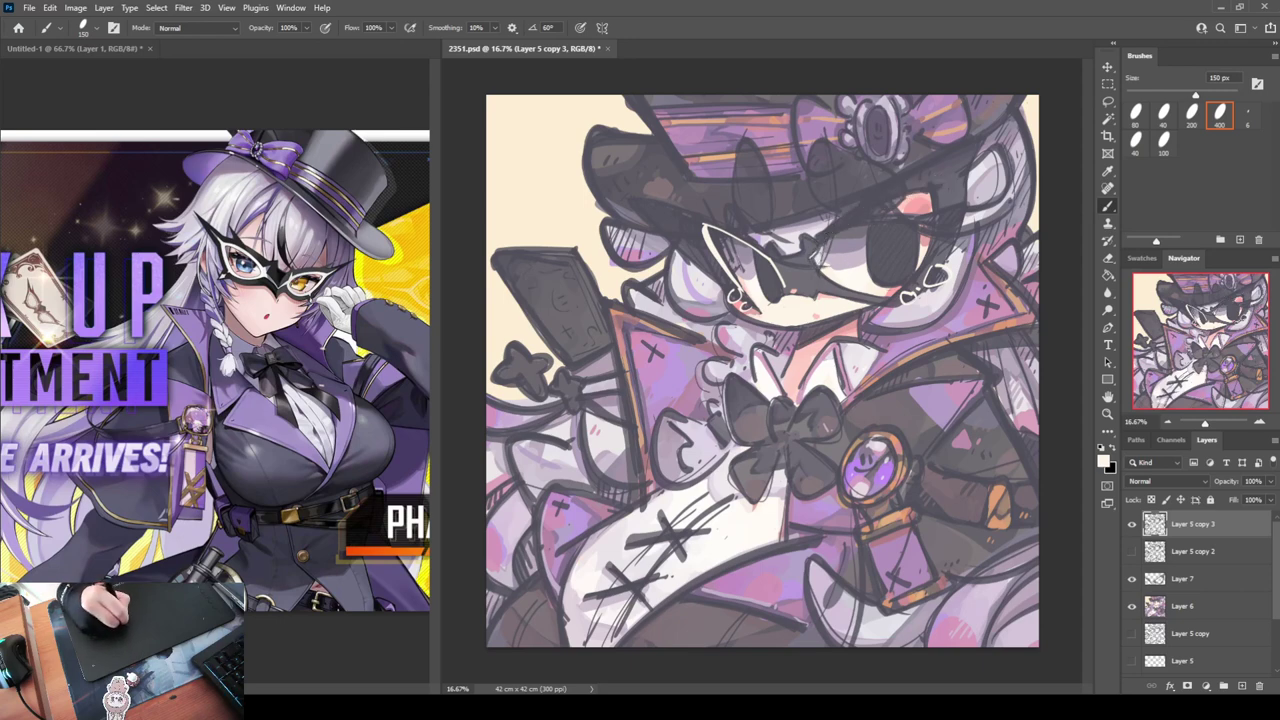
Outline the mask's opening around the larger eye in white, and extend white lines from both openings toward the mask's outer tips
drag(812, 258, 930, 184)
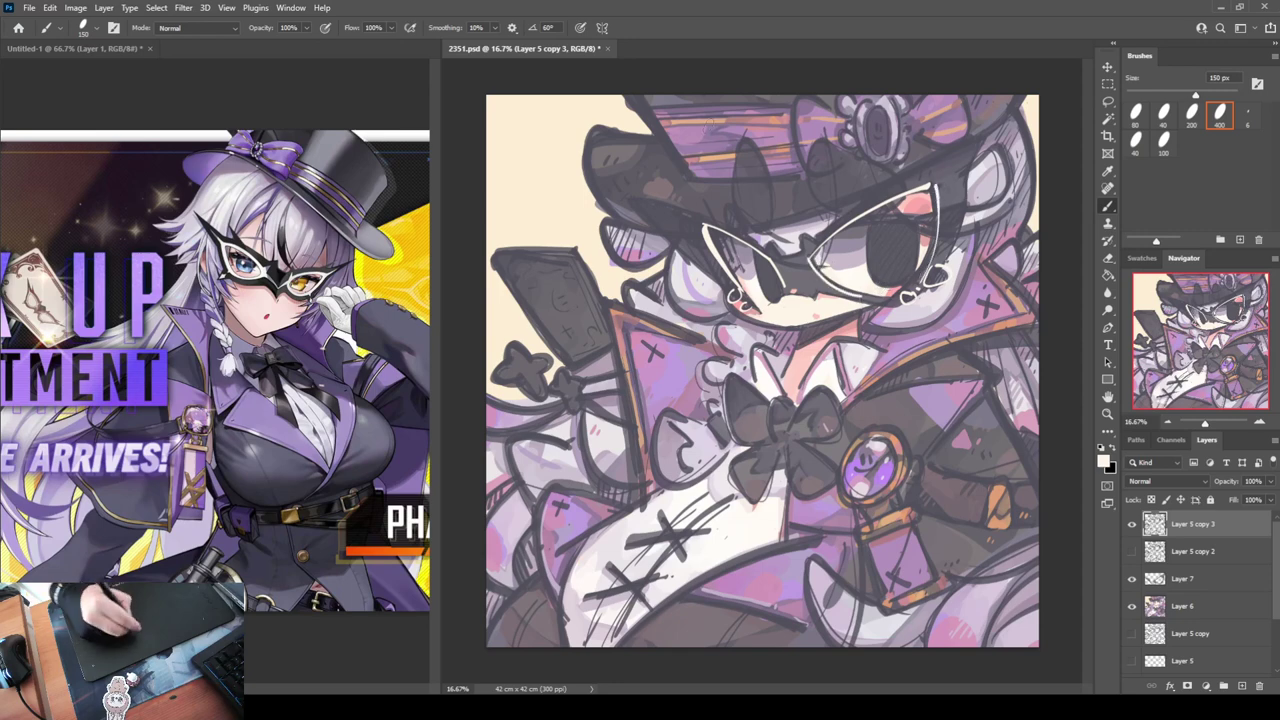
mouse_move(935, 182)
mouse_down()
mouse_move(942, 230)
mouse_move(926, 274)
mouse_up()
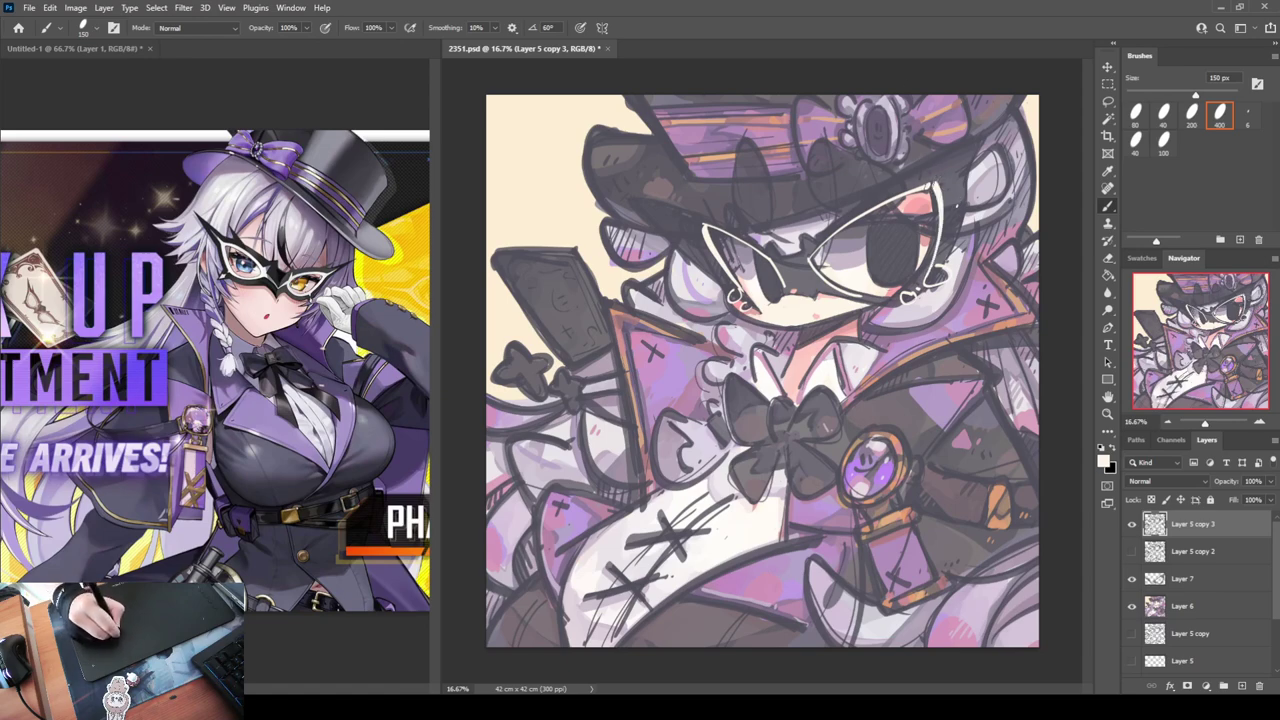
drag(933, 194, 950, 156)
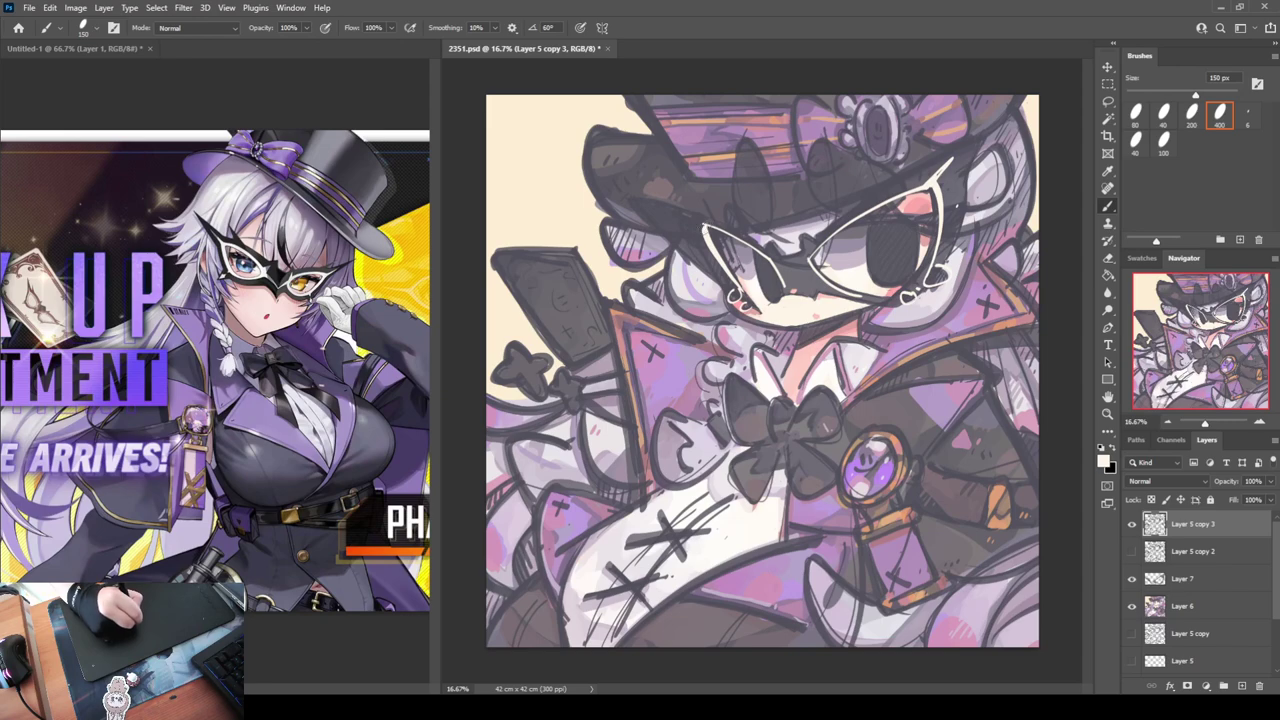
drag(705, 229, 668, 213)
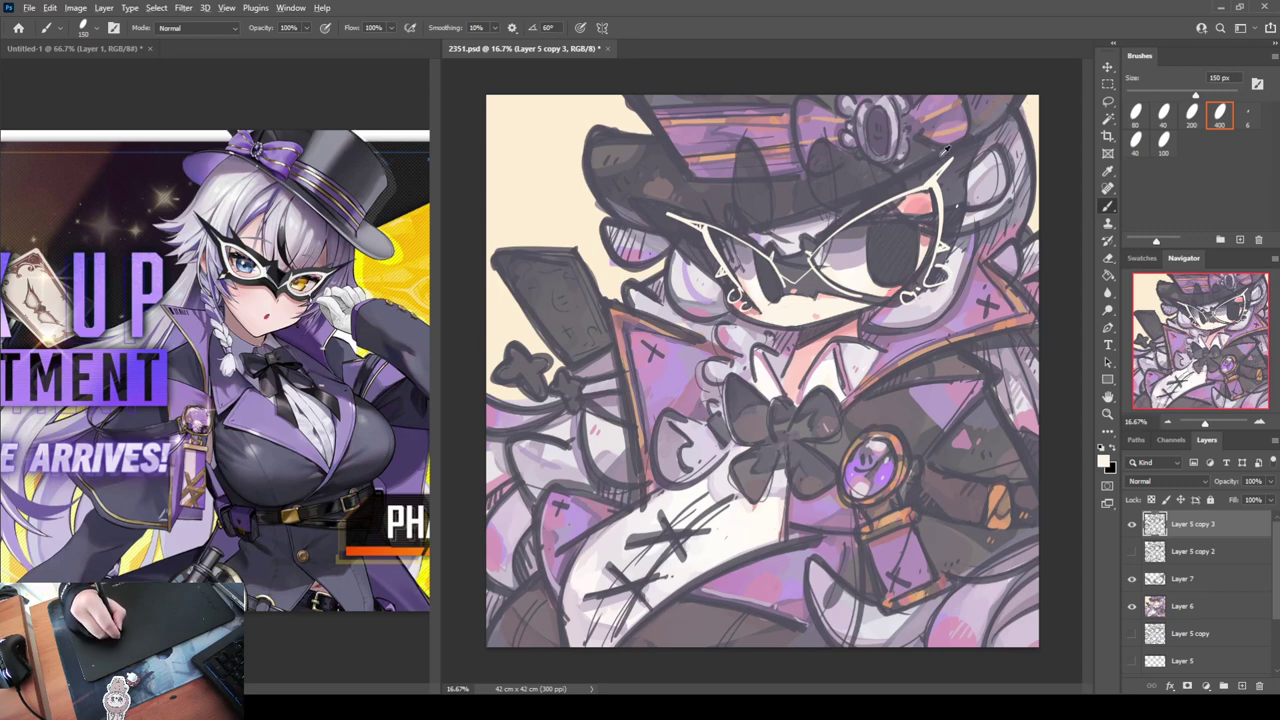
Accent the mask's centre points with sampled pink, and draw a pink line along its upper edge from the larger eye to the tip
alt+click(917, 201)
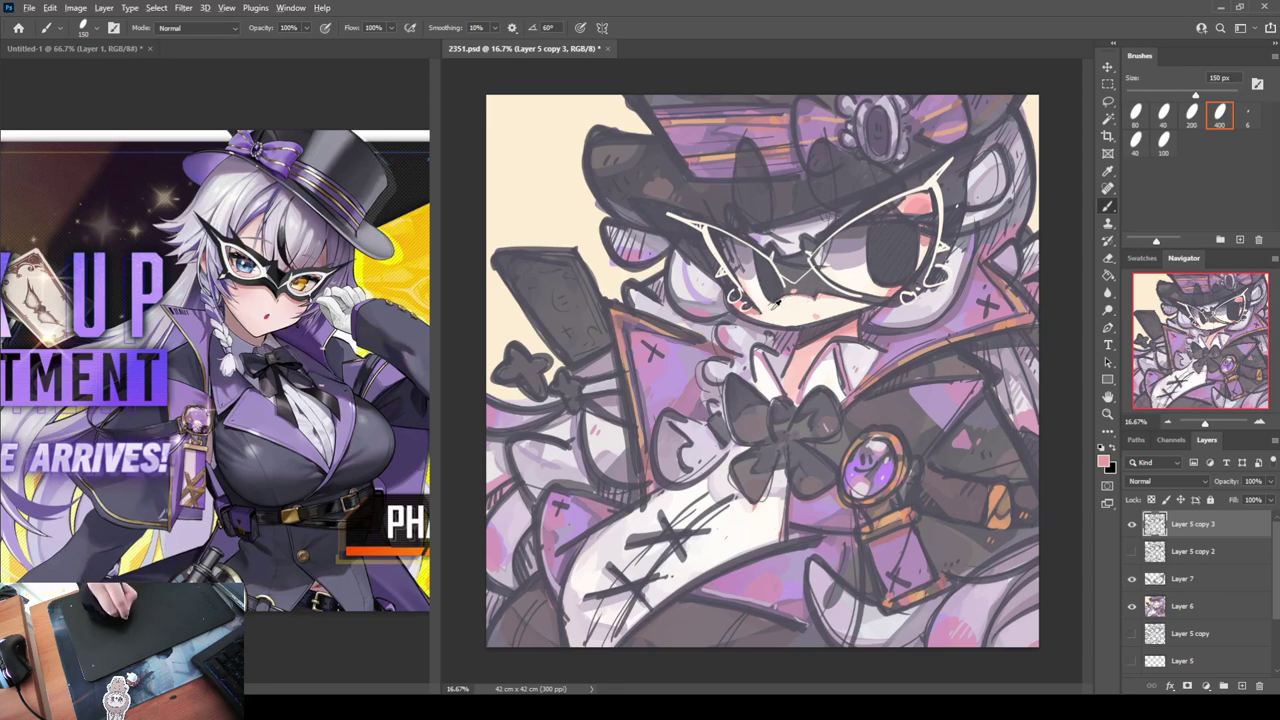
alt+click(775, 306)
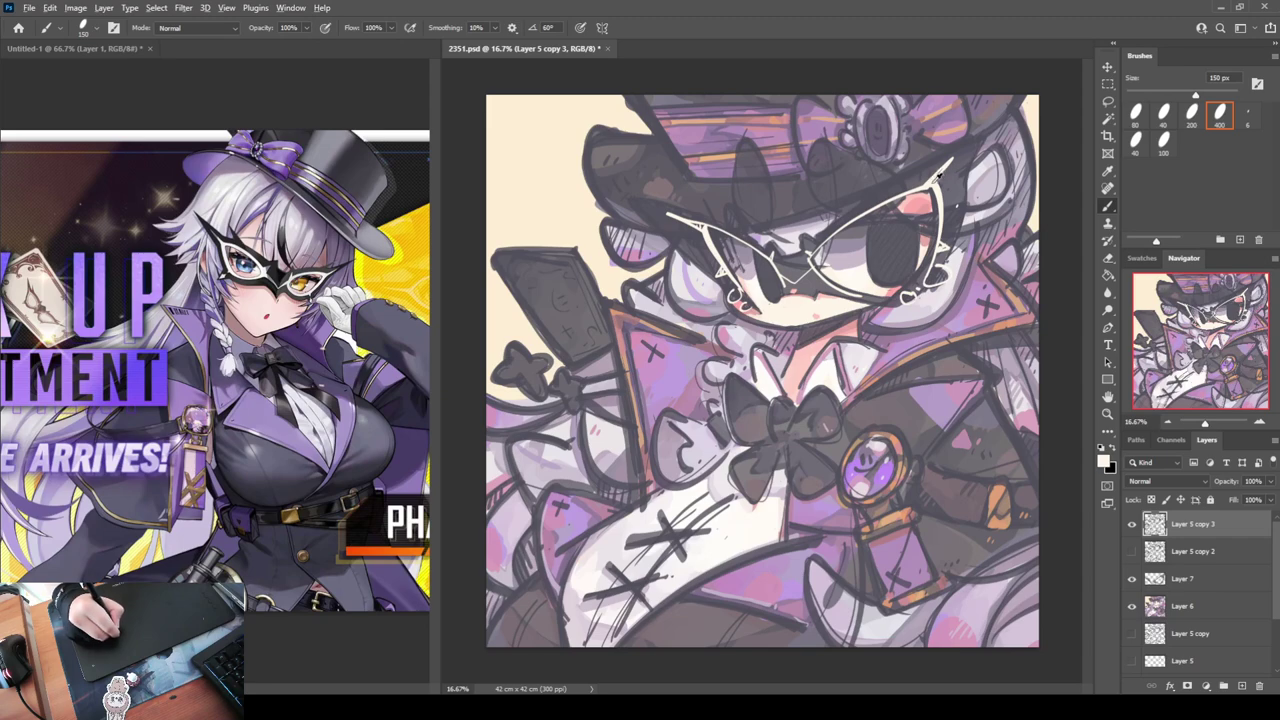
alt+click(918, 200)
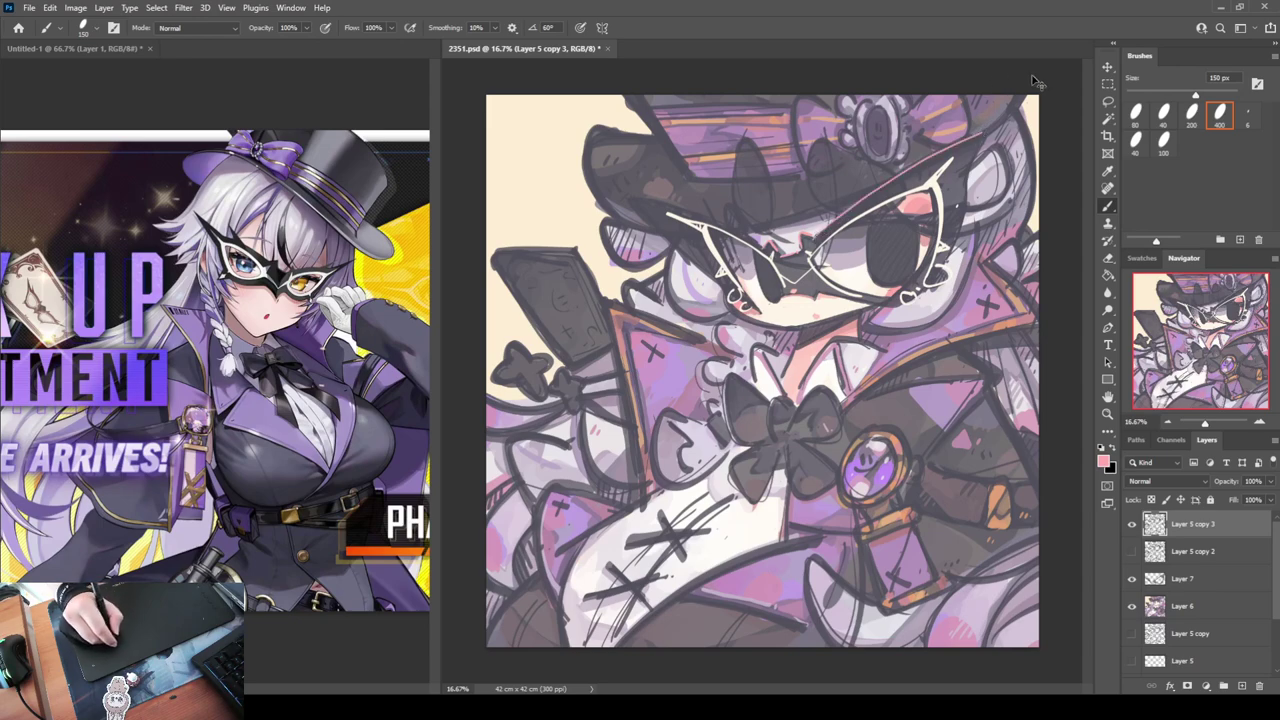
alt+click(952, 131)
drag(834, 216, 982, 133)
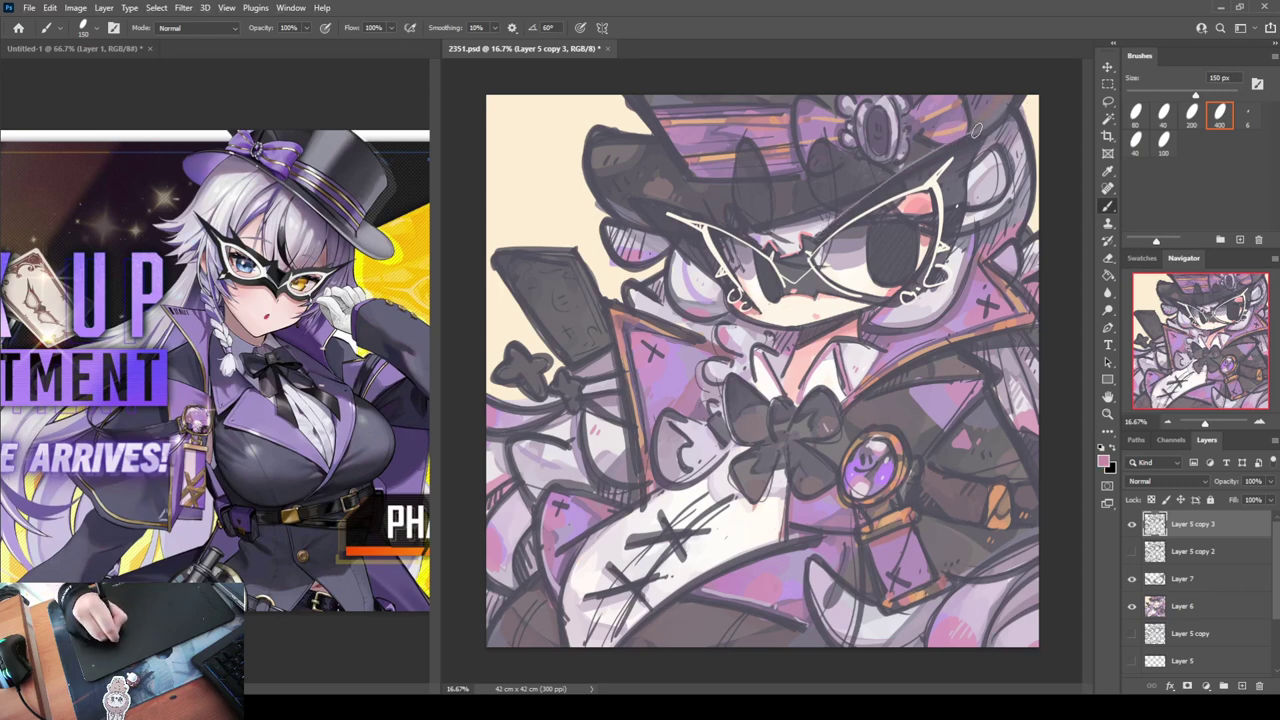
alt+click(914, 204)
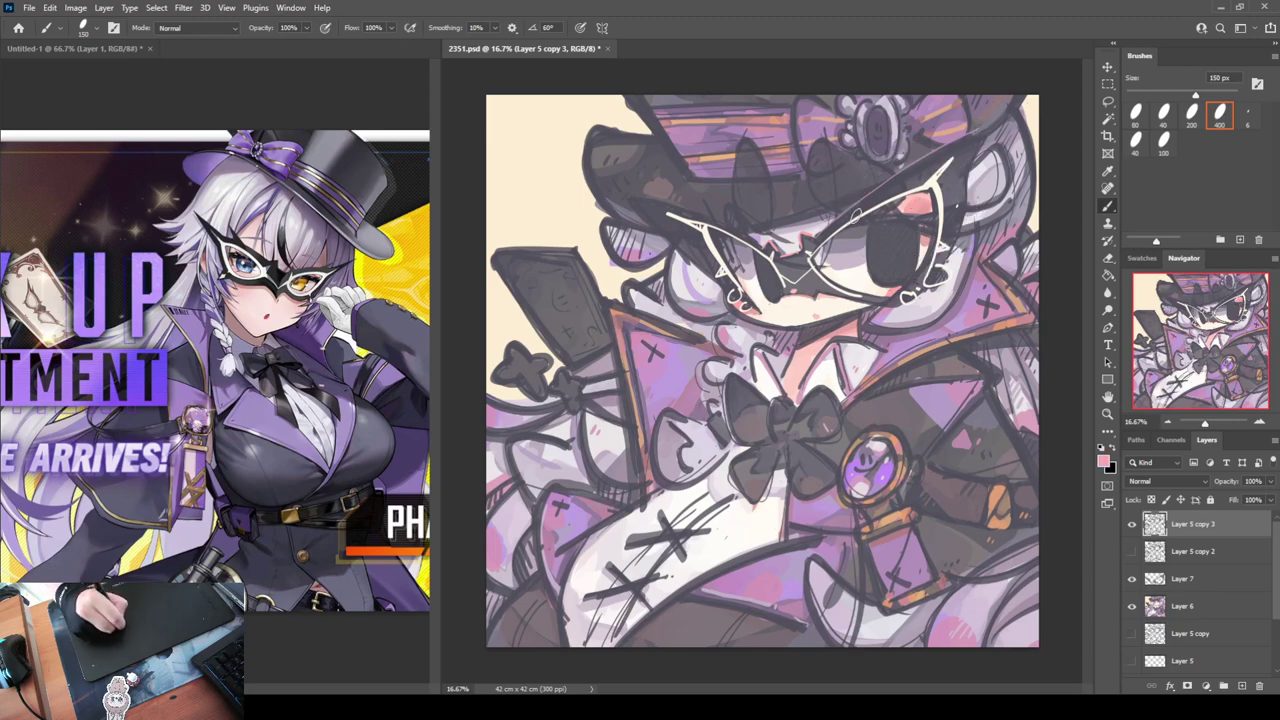
drag(880, 187, 983, 130)
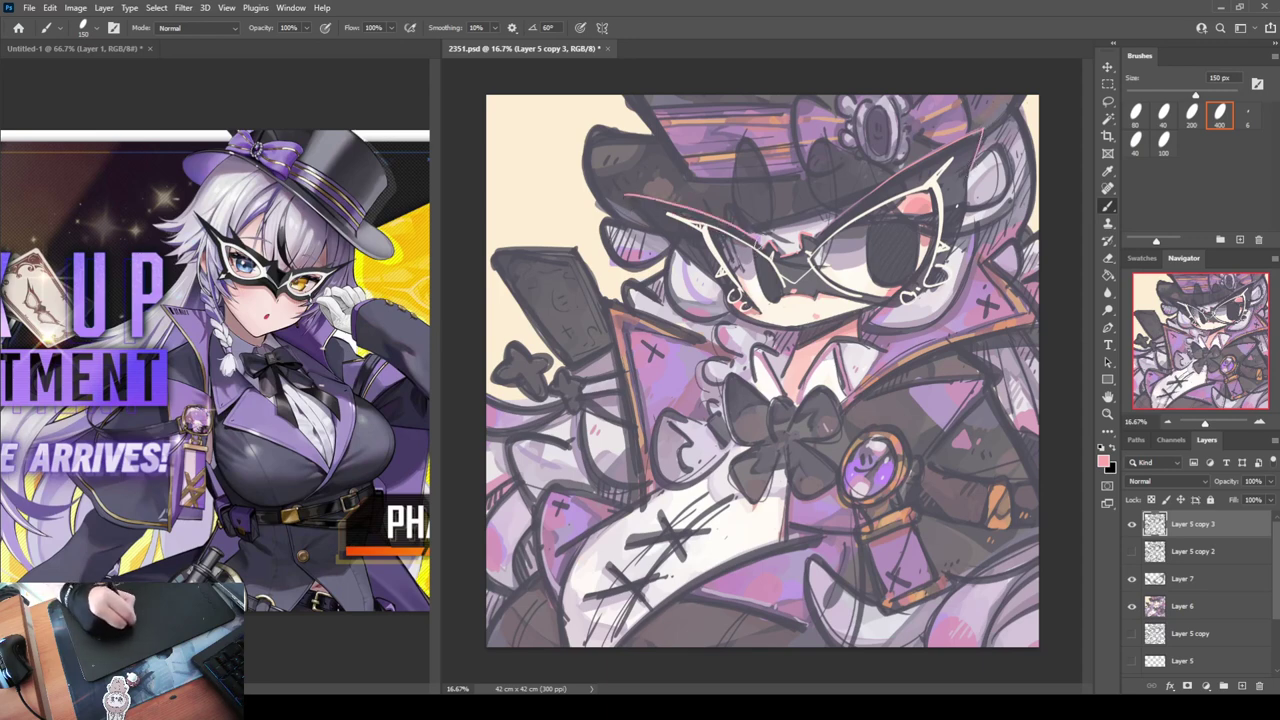
Edge the mask's wing over the narrower eye with sampled muted purple and pink lines
alt+click(709, 143)
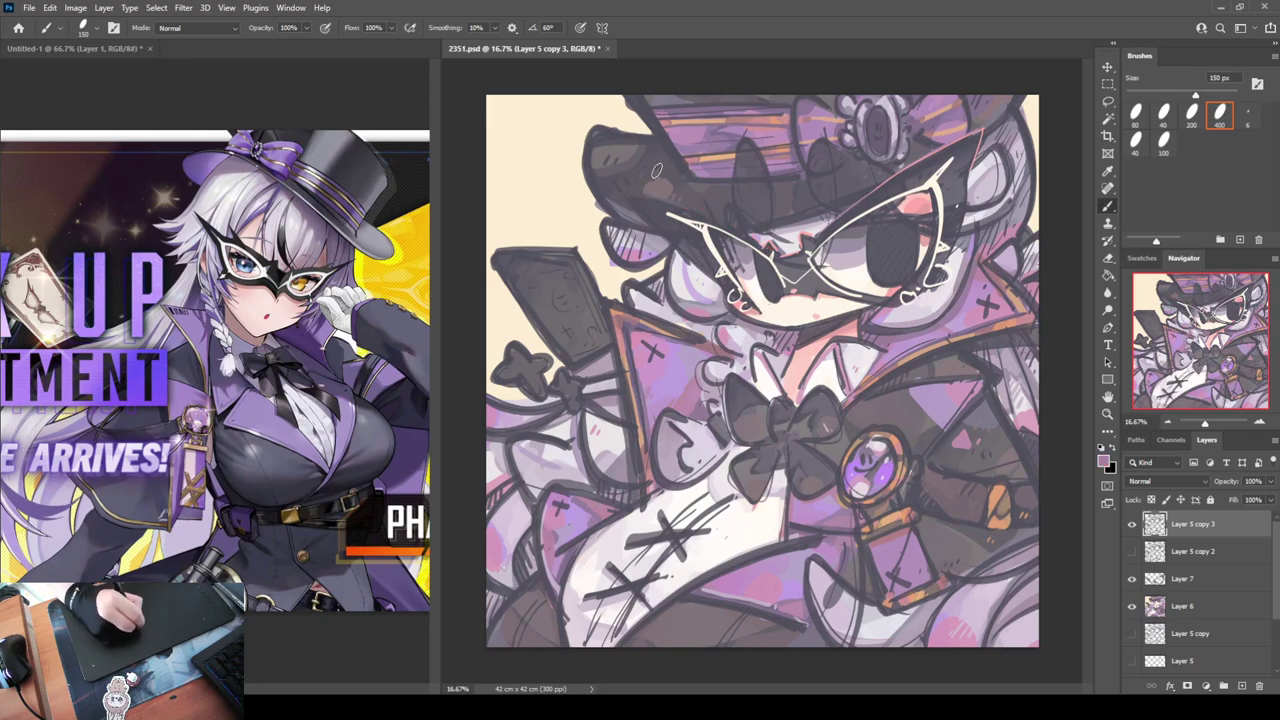
drag(636, 198, 763, 249)
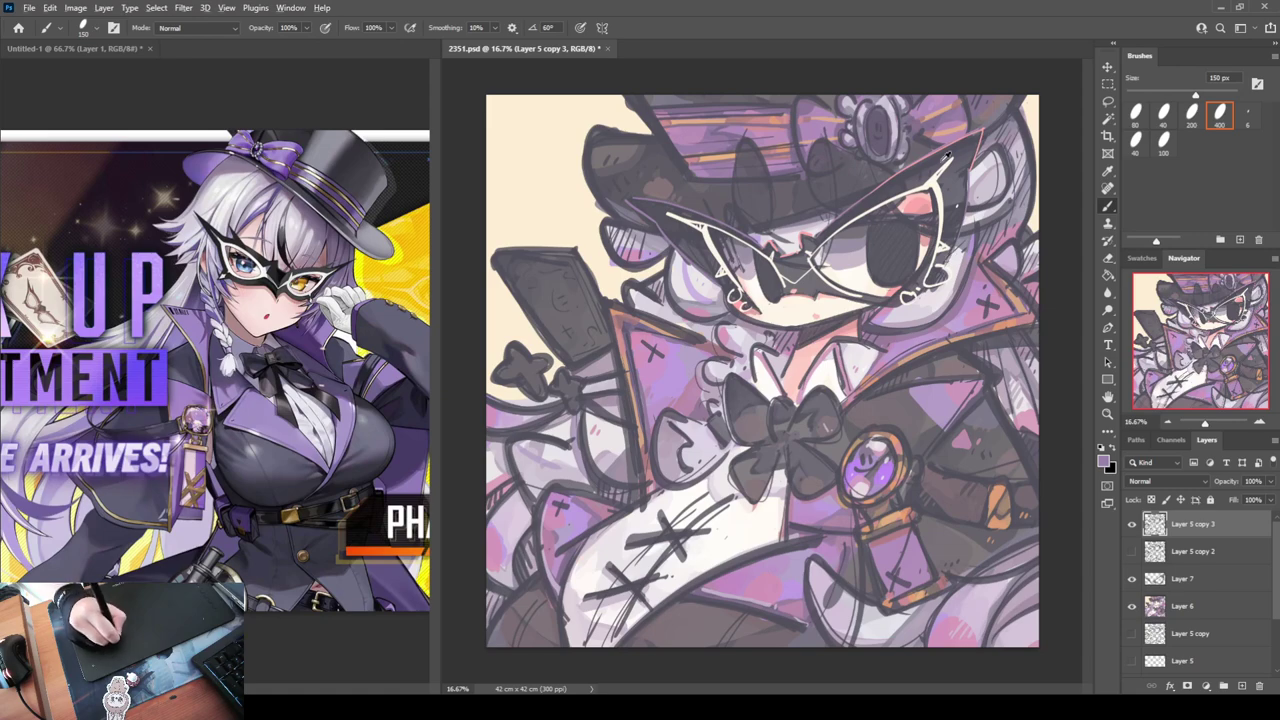
alt+click(919, 201)
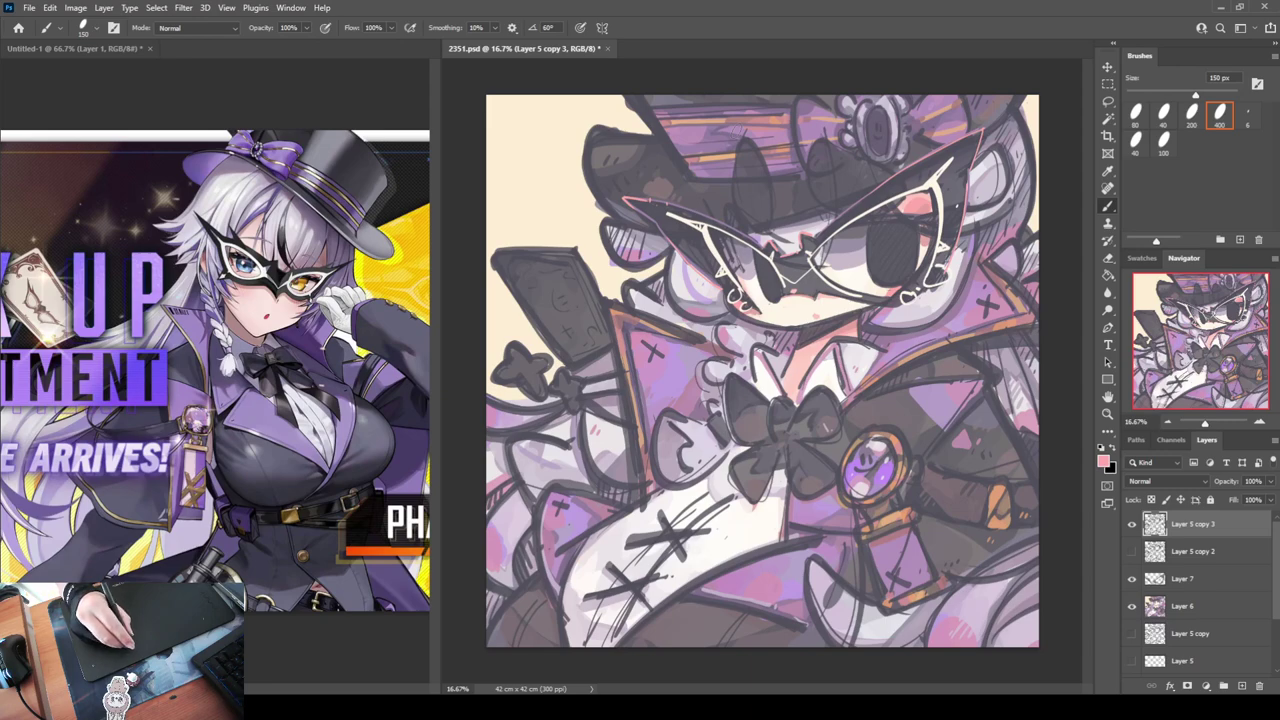
Highlight the hat brim with sampled purple, and draw a smiling face, rim details and a sparkle on the hat brooch in pale lavender
alt+click(630, 151)
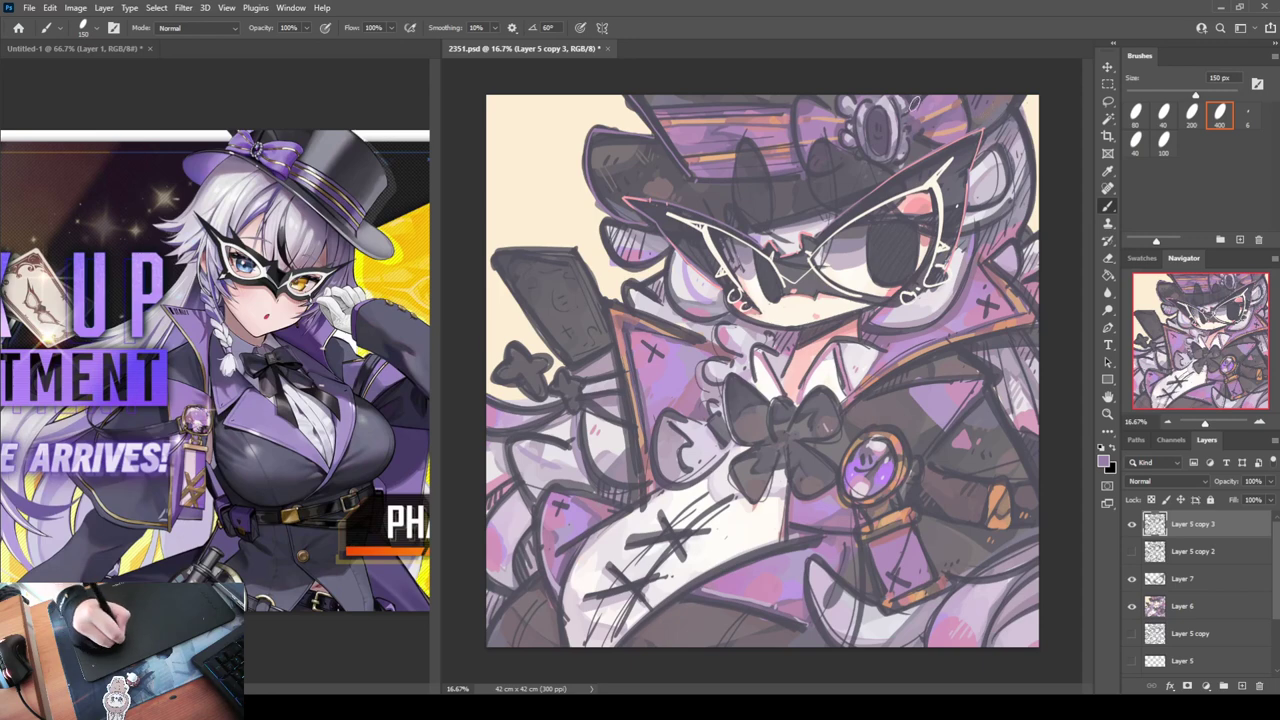
alt+click(871, 111)
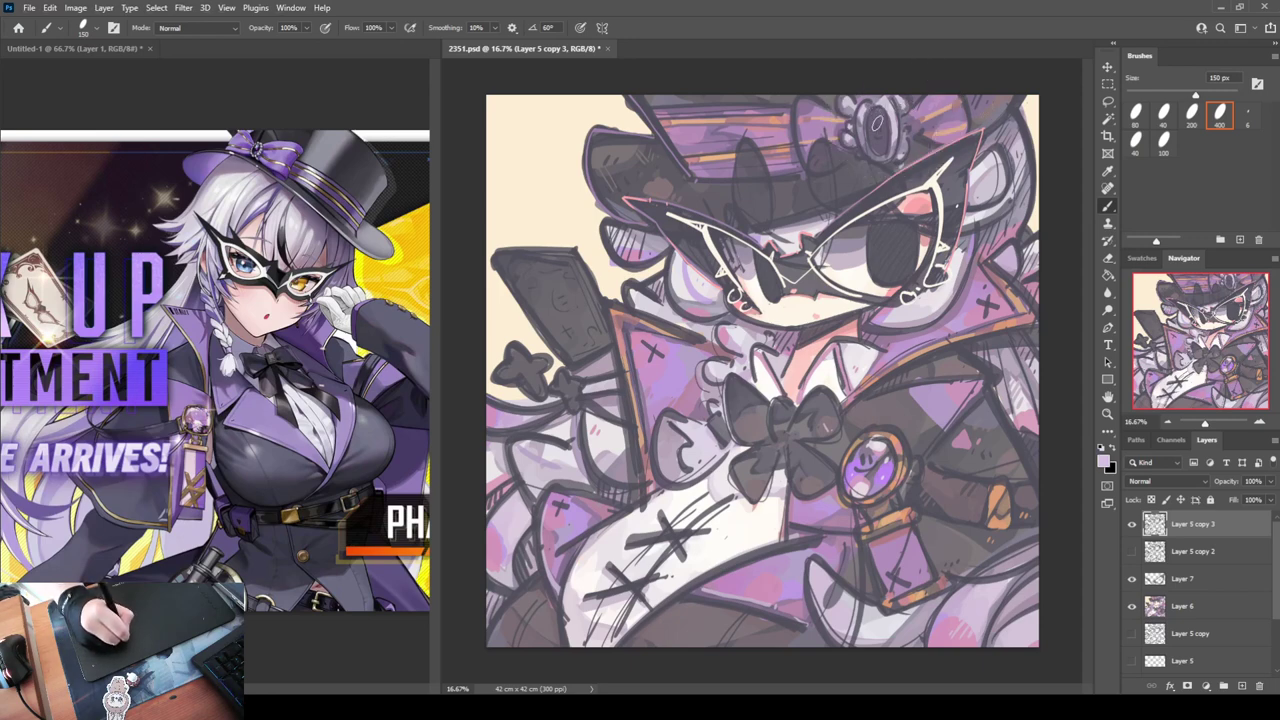
mouse_move(880, 130)
mouse_down()
mouse_move(868, 110)
mouse_move(874, 164)
mouse_move(892, 152)
mouse_up()
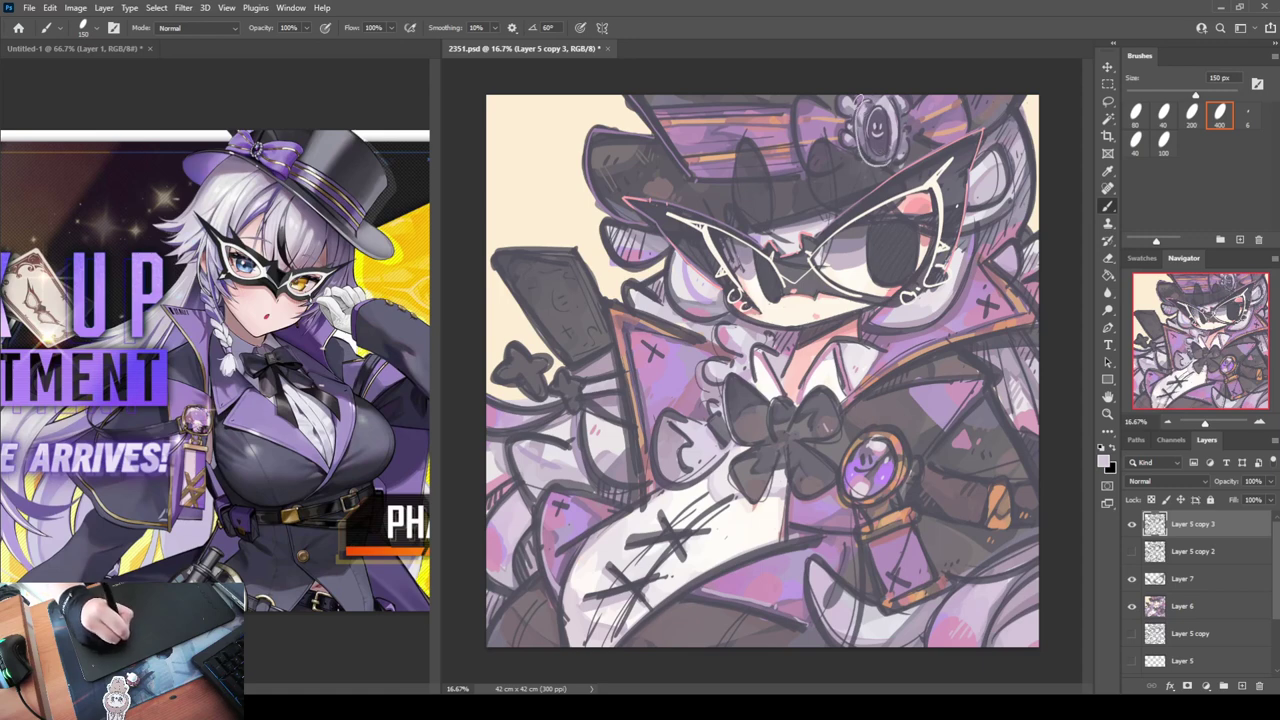
mouse_move(843, 92)
mouse_down()
mouse_move(860, 174)
mouse_move(911, 128)
mouse_move(898, 166)
mouse_up()
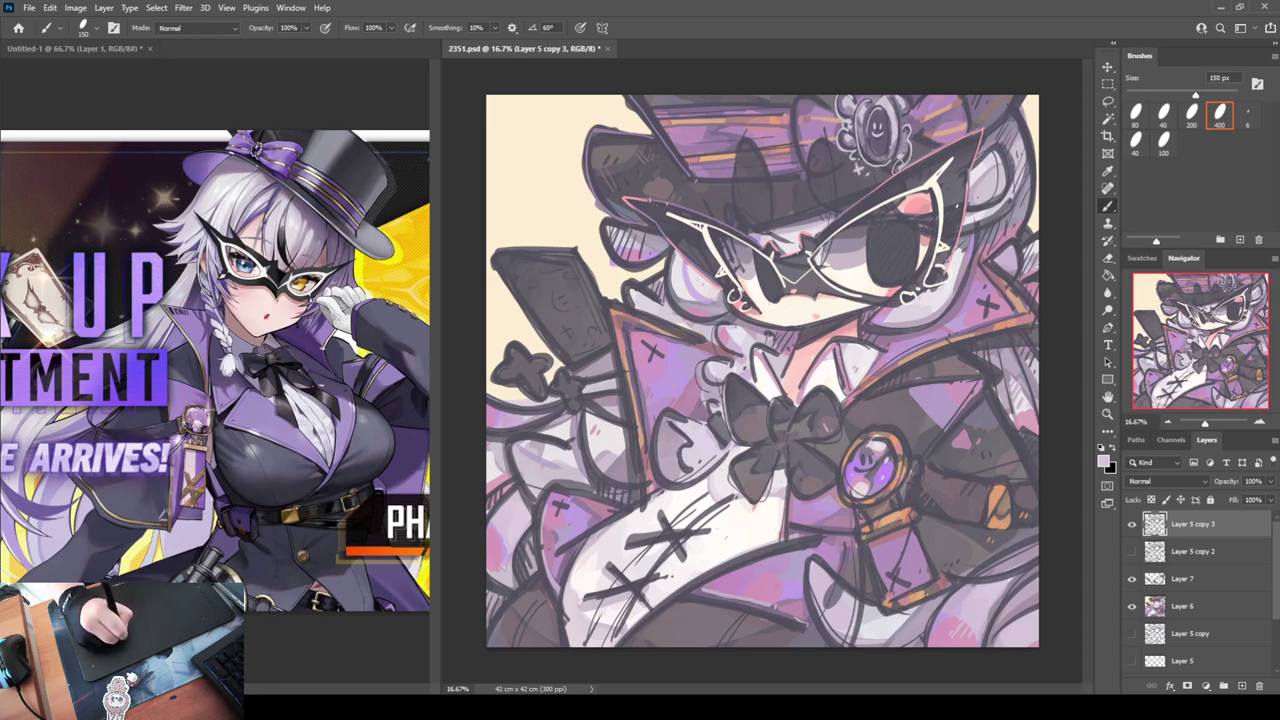
alt+click(1016, 296)
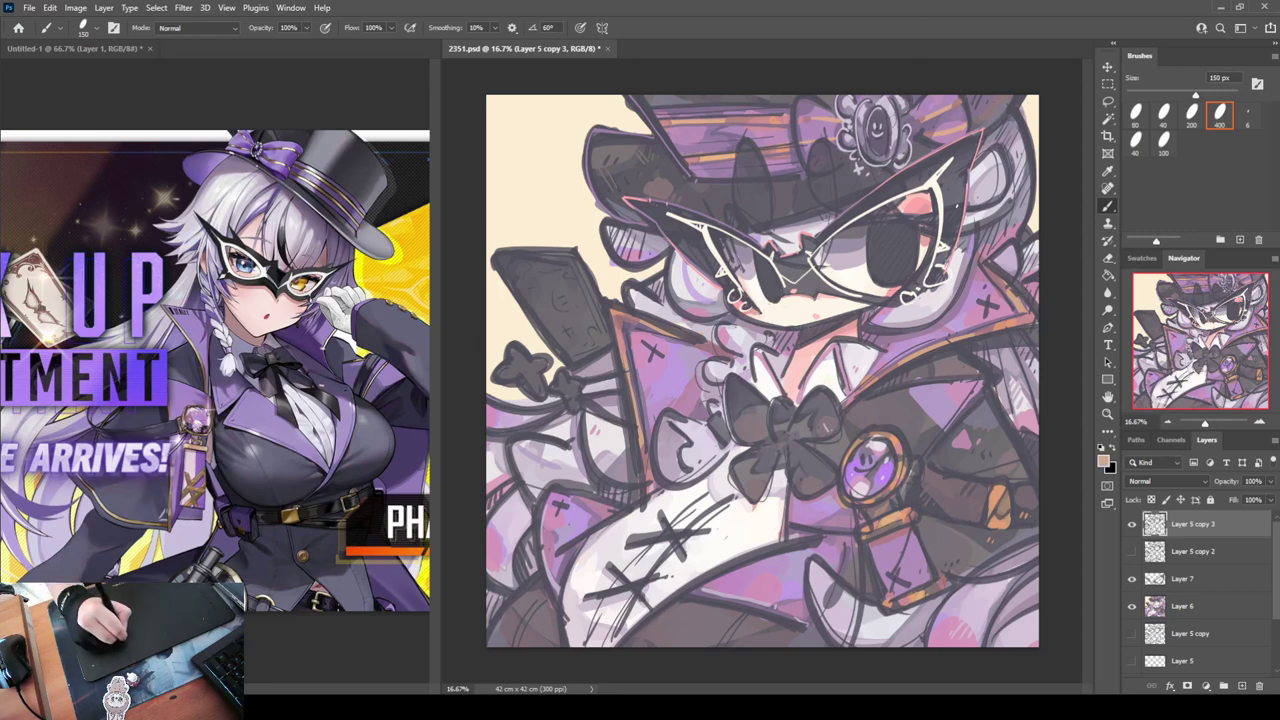
alt+click(895, 133)
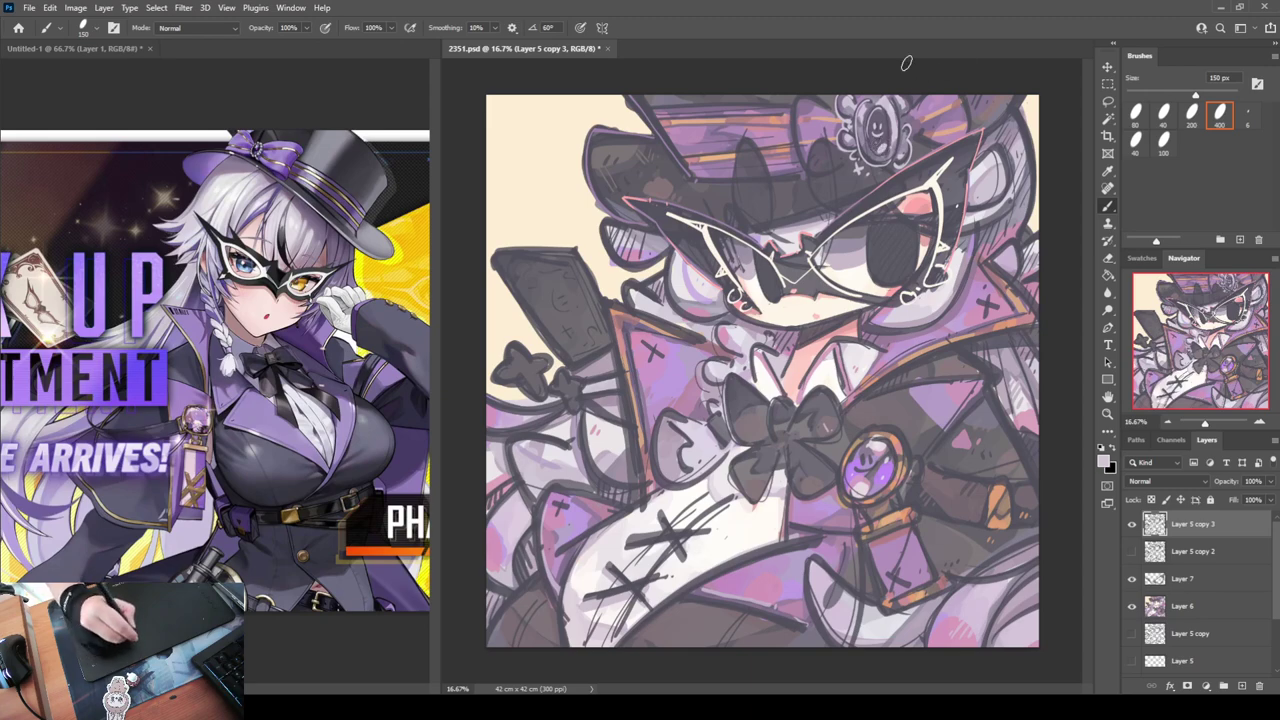
Sample an orange tone from the hat band and draw a curved orange line around the band beside the brooch
alt+click(832, 116)
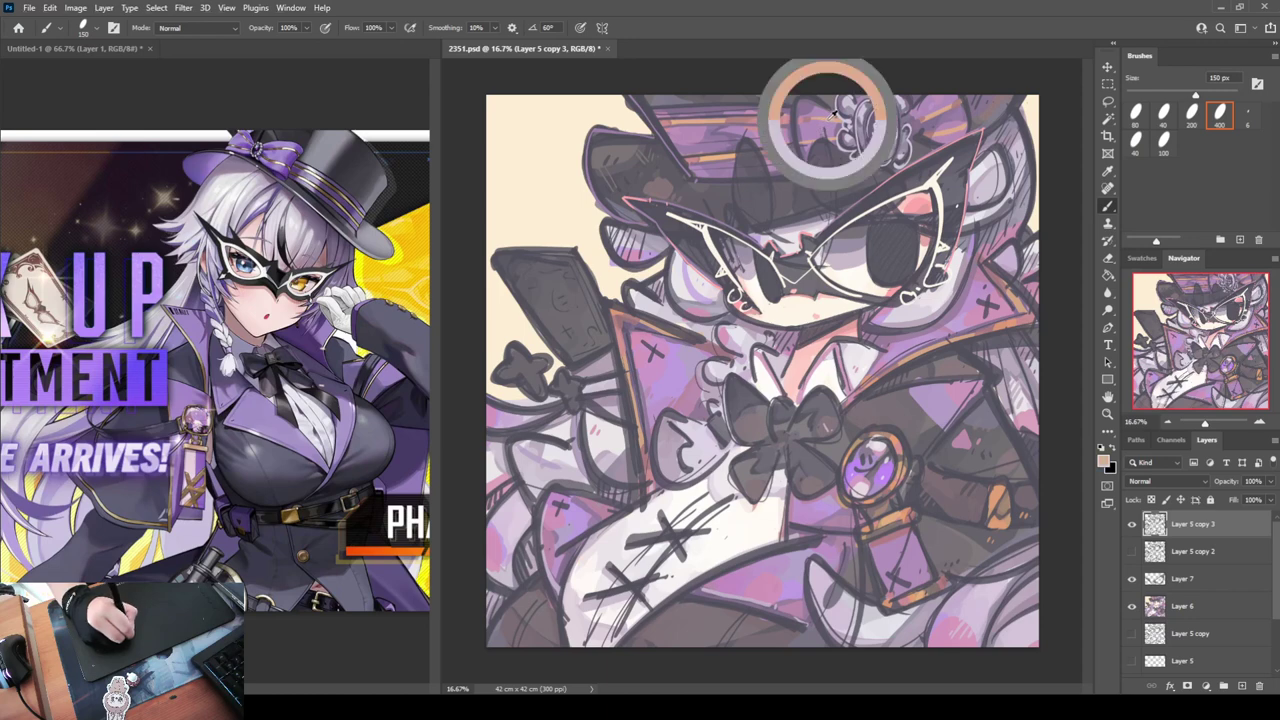
drag(796, 112, 838, 174)
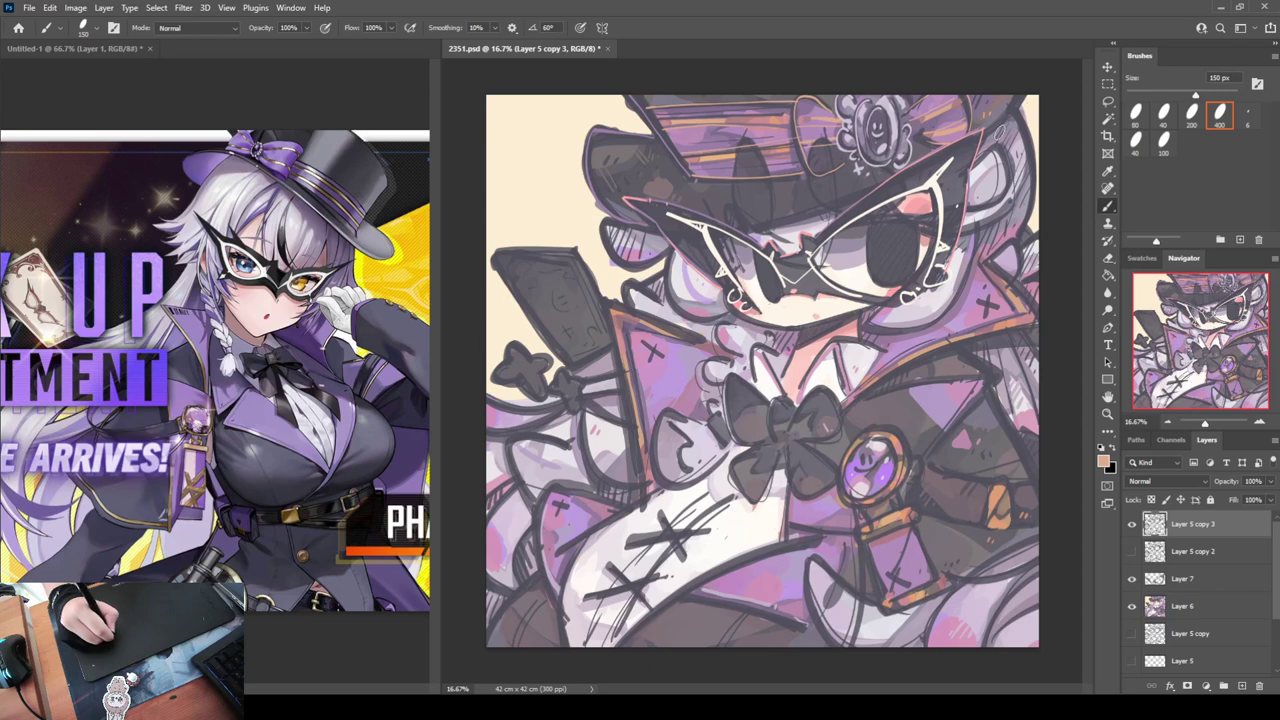
Outline the small braid beside the bow tie and its curled end with sampled mauve and pale lavender lines
alt+click(939, 116)
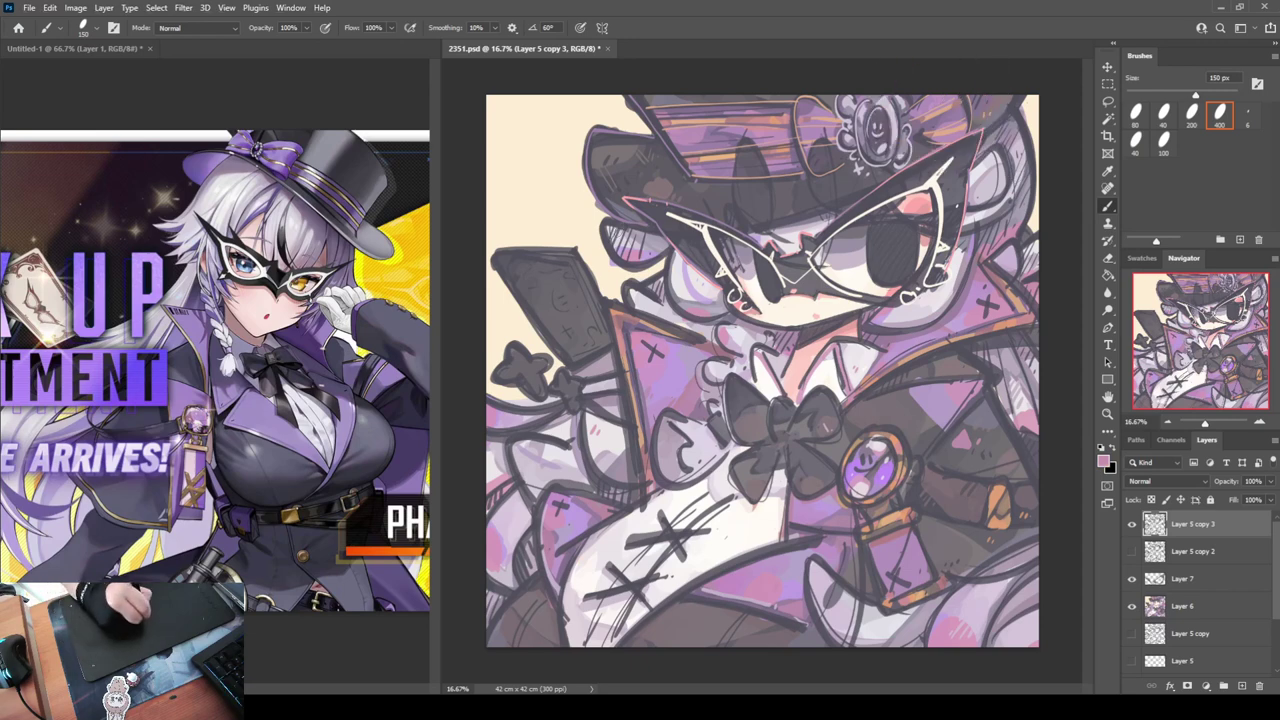
mouse_move(620, 218)
mouse_down()
mouse_move(681, 253)
mouse_move(668, 251)
mouse_move(667, 283)
mouse_move(690, 313)
mouse_move(719, 313)
mouse_move(695, 253)
mouse_move(731, 322)
mouse_move(706, 366)
mouse_up()
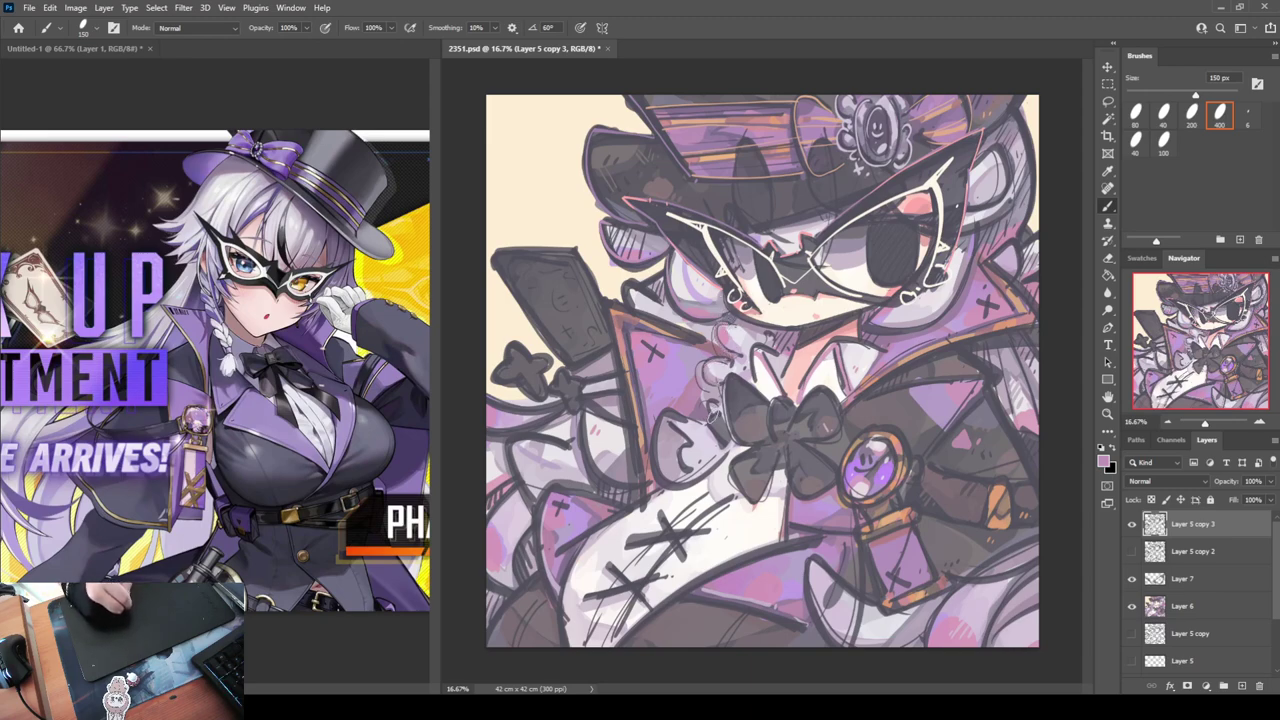
mouse_move(684, 413)
mouse_down()
mouse_move(660, 421)
mouse_move(666, 484)
mouse_move(701, 474)
mouse_move(688, 460)
mouse_up()
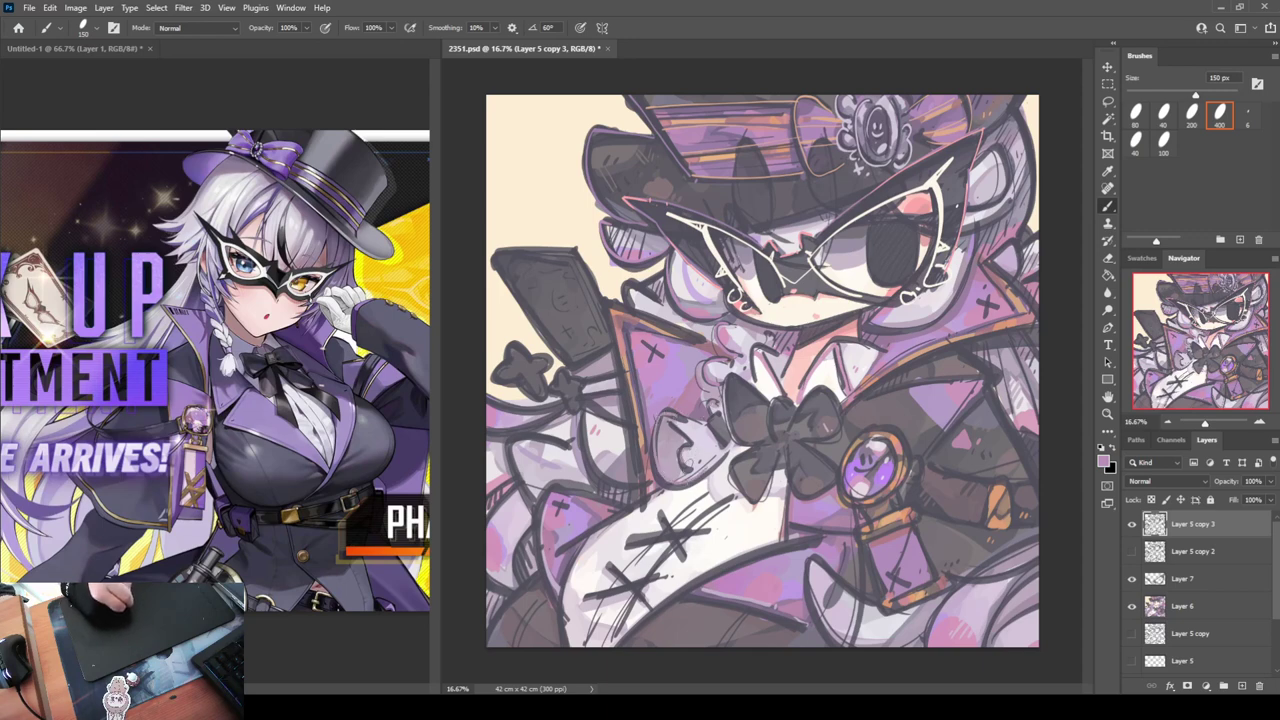
alt+click(741, 334)
mouse_move(724, 310)
mouse_down()
mouse_move(726, 350)
mouse_move(704, 362)
mouse_move(723, 442)
mouse_up()
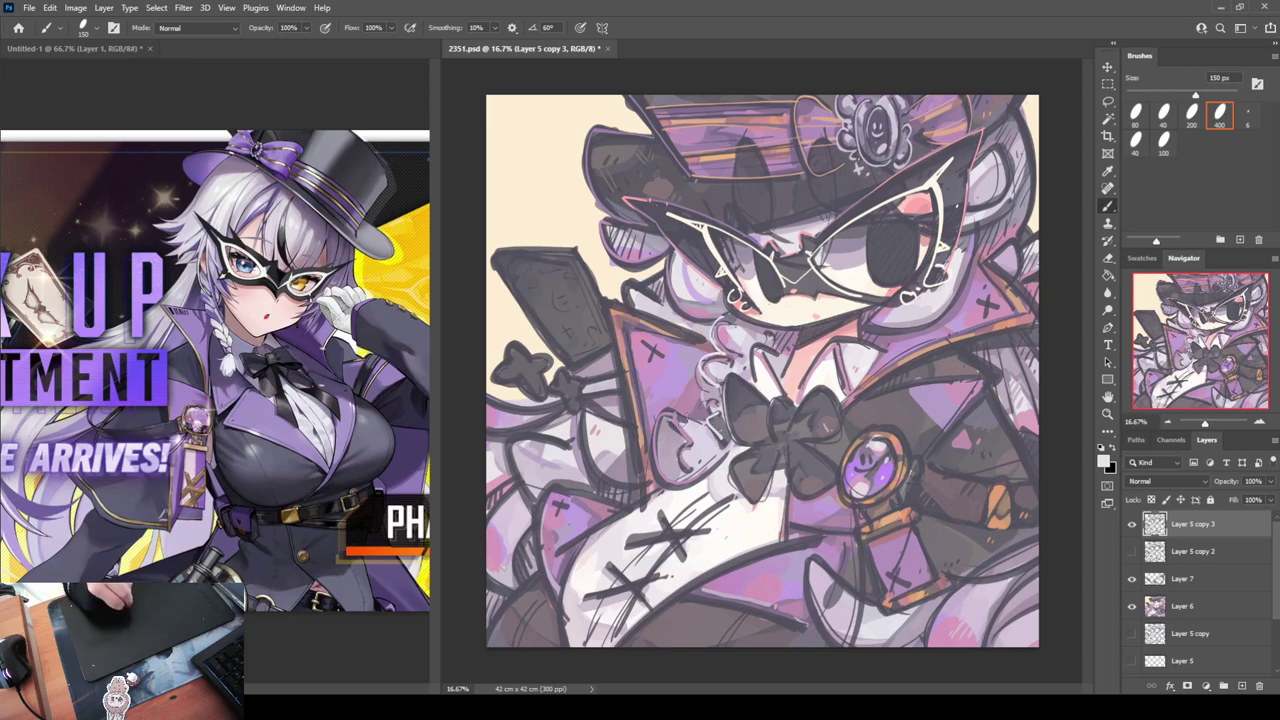
mouse_move(662, 410)
mouse_down()
mouse_move(652, 472)
mouse_move(712, 480)
mouse_up()
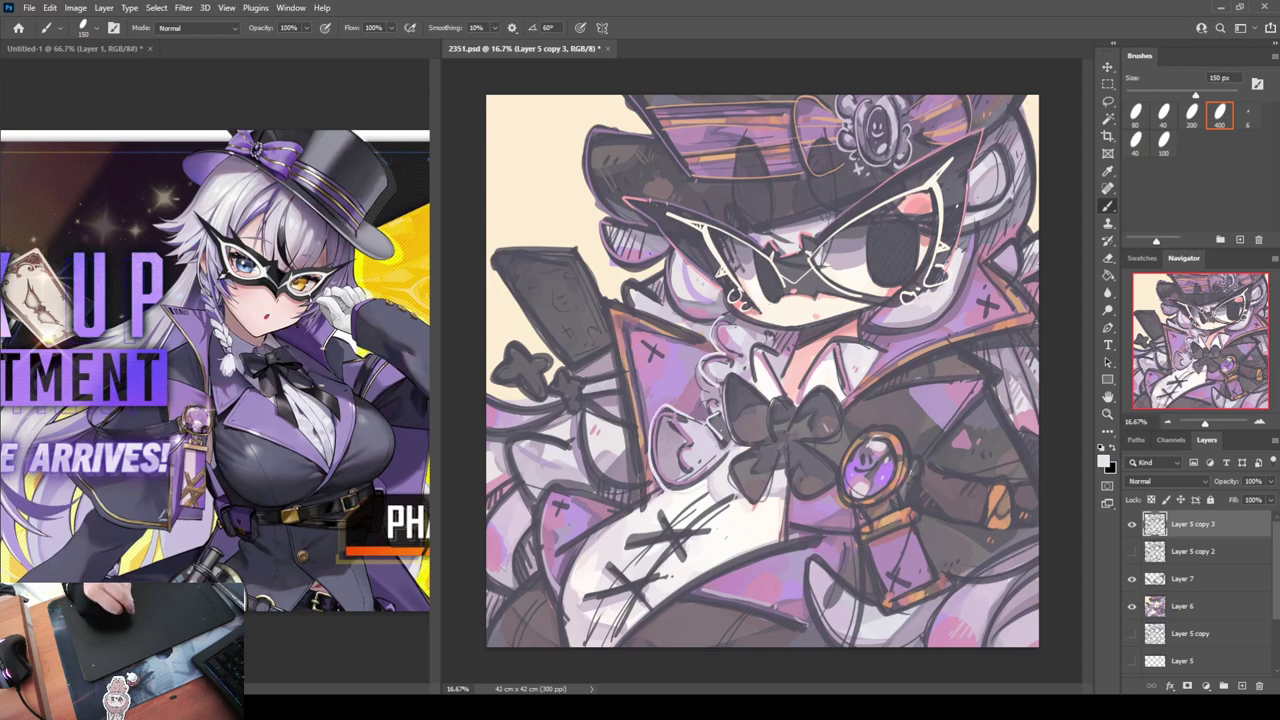
Edge the hair beside the larger eye, from the jaw up to the hat brim, with sampled purple and pale lavender
alt+click(886, 312)
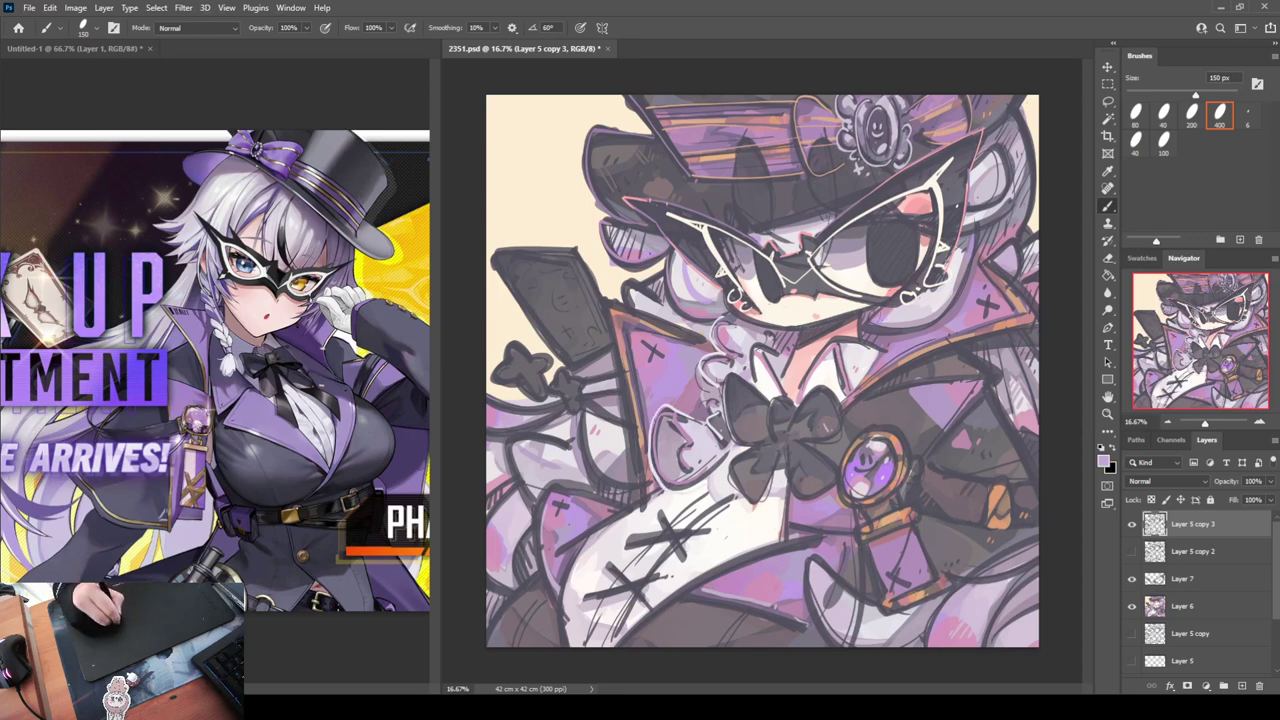
mouse_move(877, 310)
mouse_down()
mouse_move(880, 333)
mouse_move(955, 288)
mouse_up()
alt+click(899, 317)
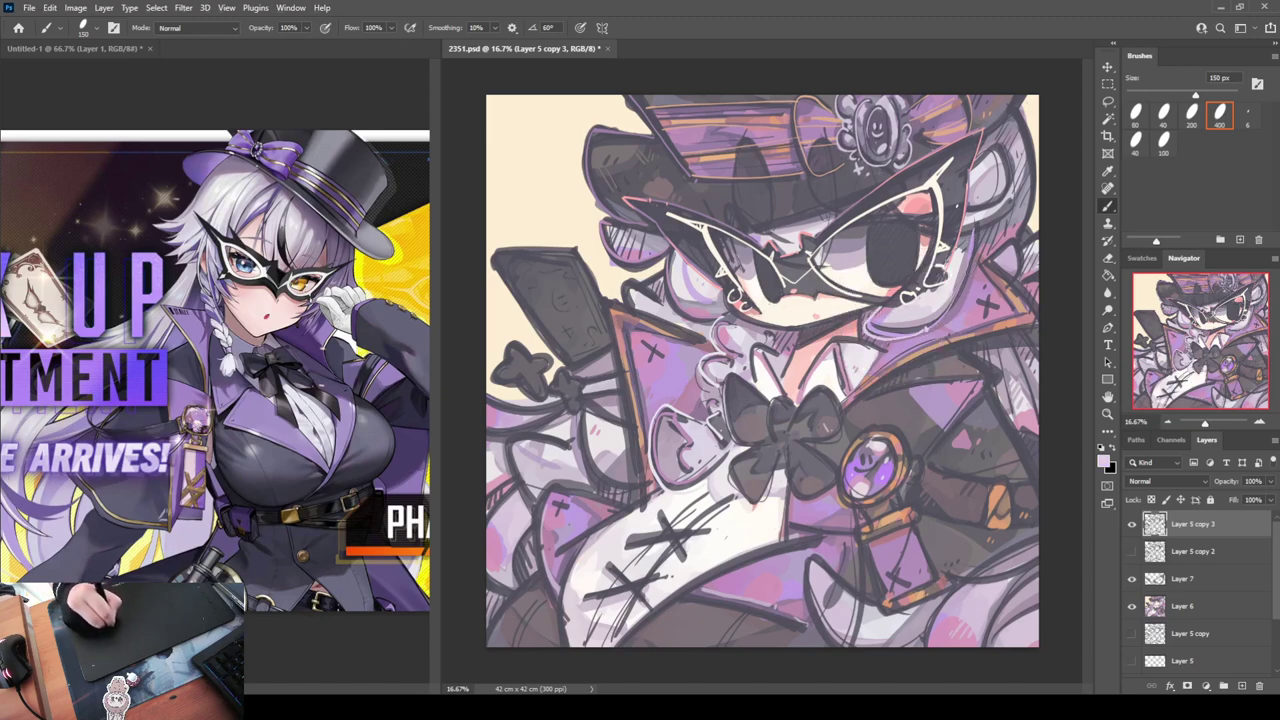
drag(979, 228, 935, 330)
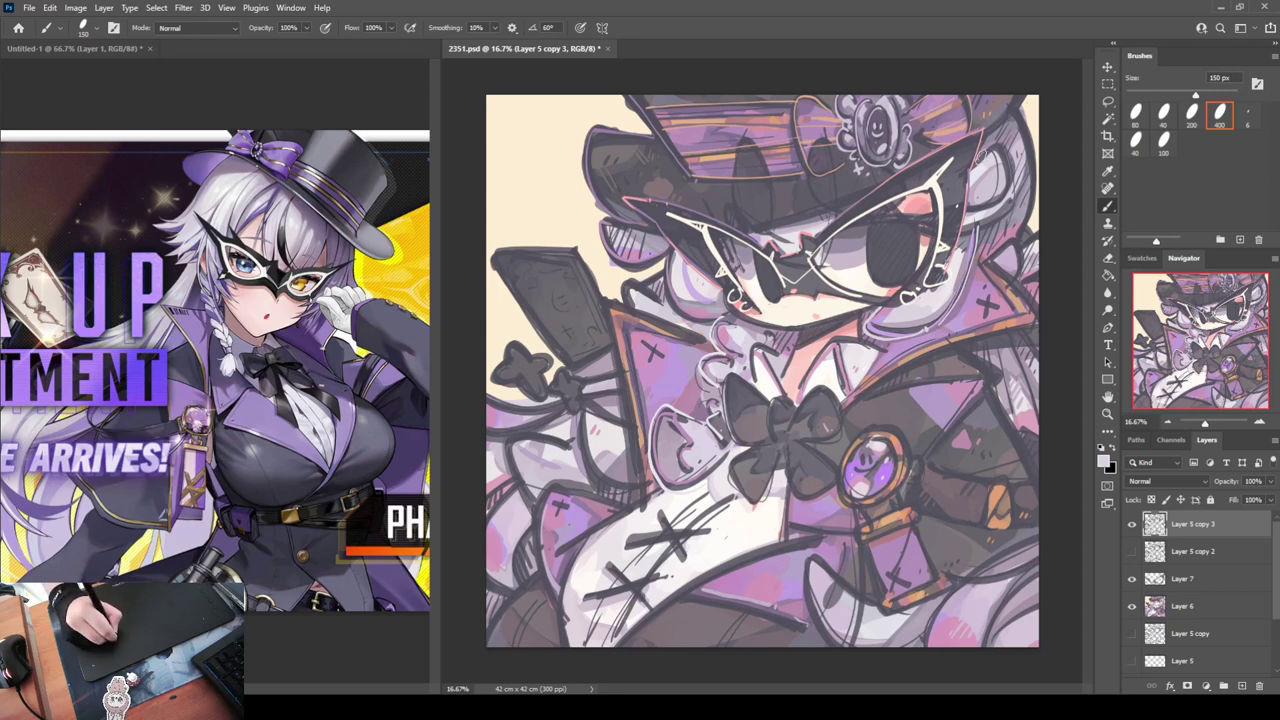
drag(978, 135, 1012, 168)
Rework the outer hair strands beyond the larger eye, from the hat down to the collar, with sampled grey tones
alt+click(1007, 100)
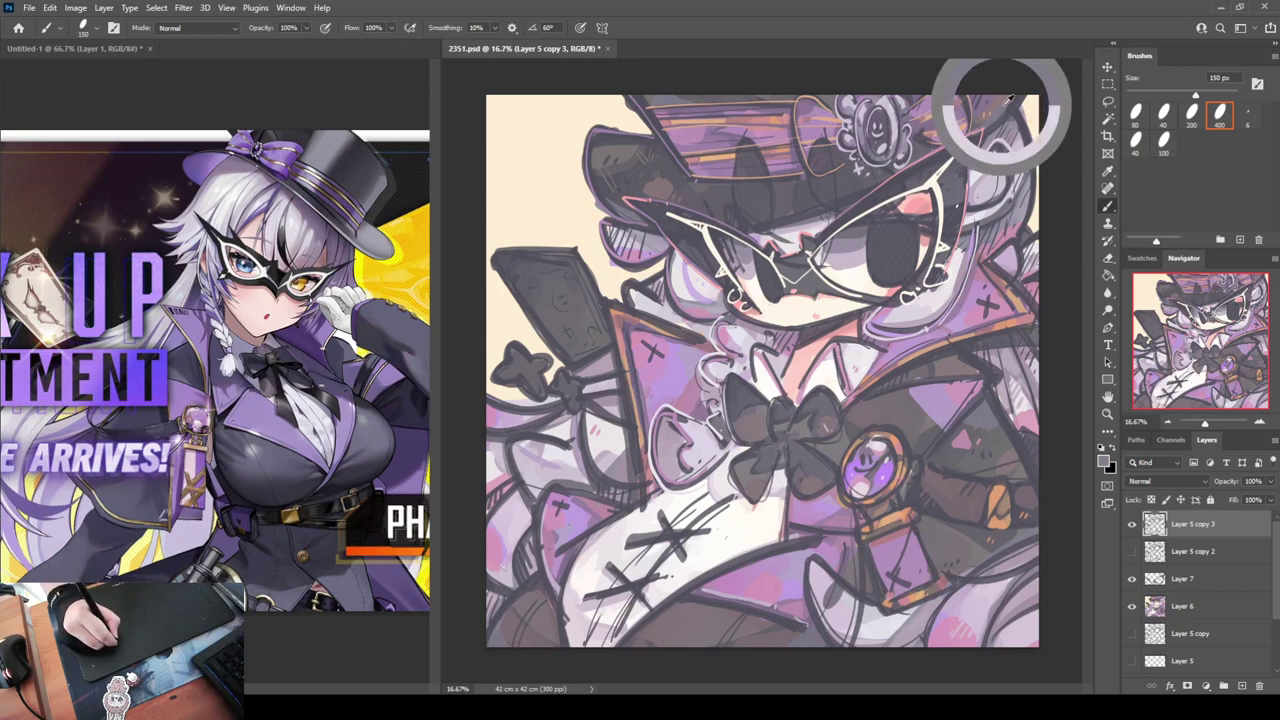
drag(1034, 222, 1023, 235)
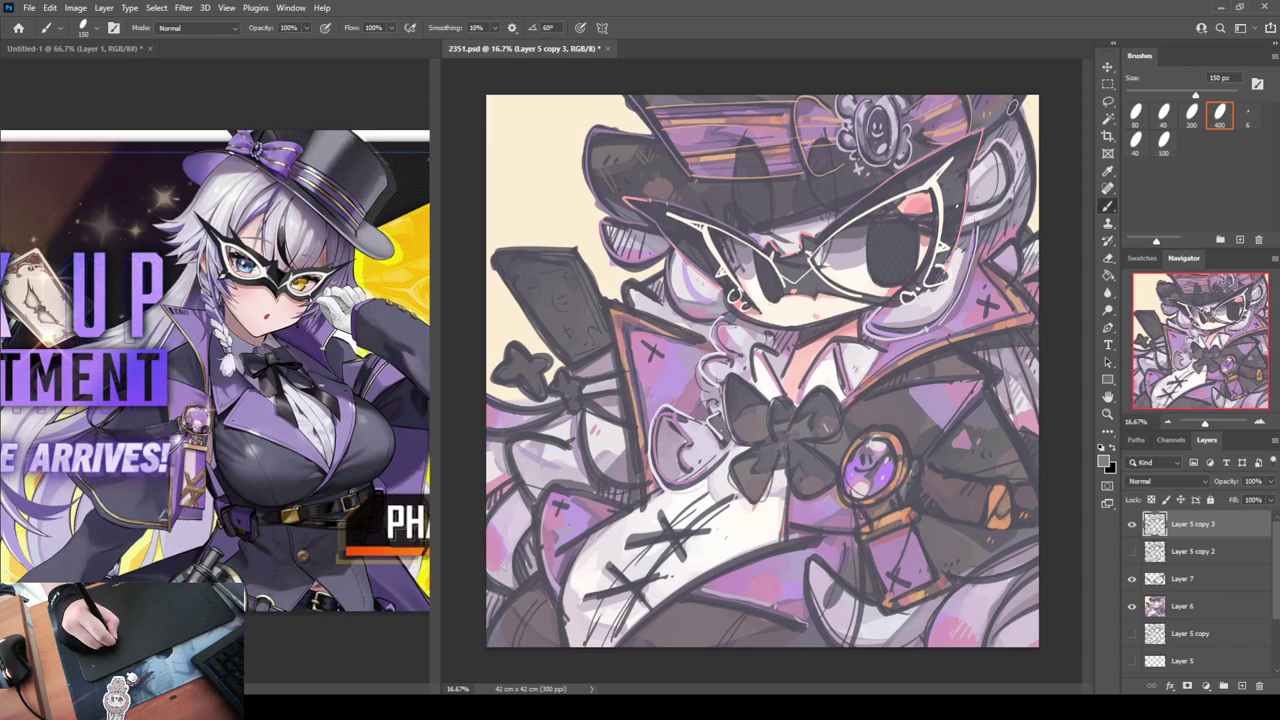
drag(1012, 105, 1024, 236)
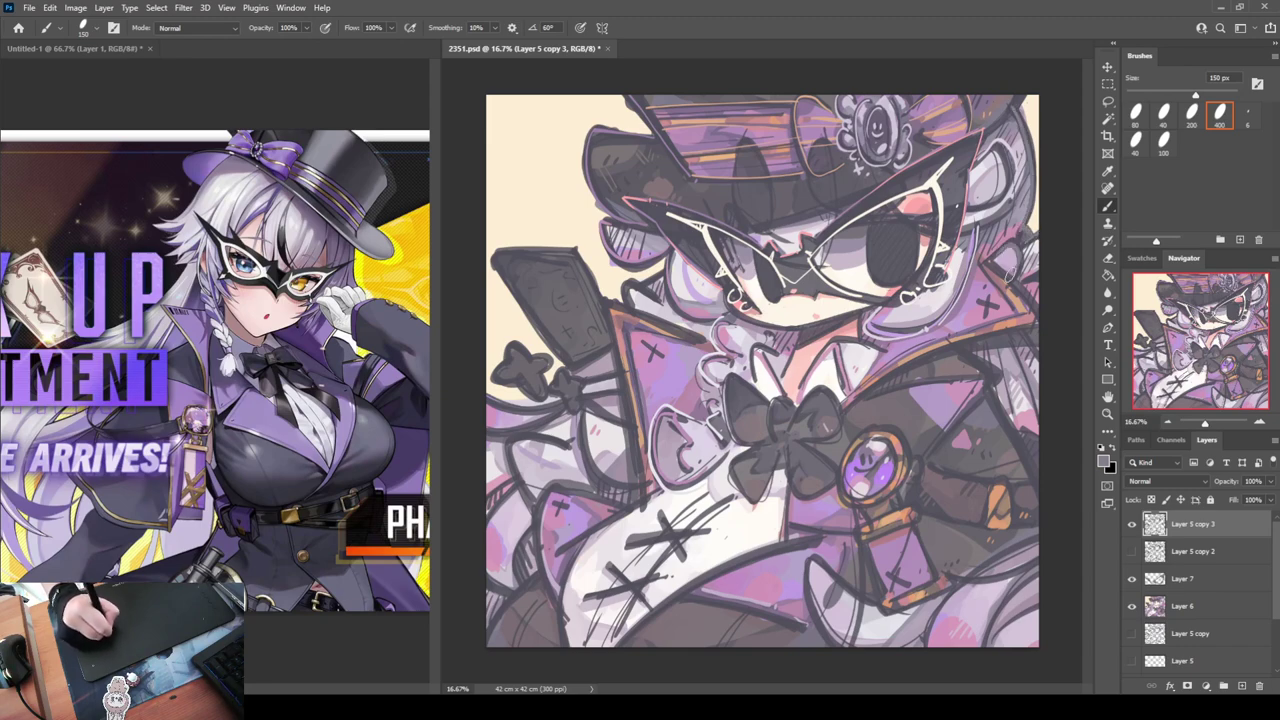
alt+click(1024, 144)
mouse_move(1016, 121)
mouse_down()
mouse_move(1016, 269)
mouse_move(1033, 242)
mouse_move(1020, 300)
mouse_move(1046, 326)
mouse_up()
Trace the trim of both coat collar flaps with sampled gold-orange lines
alt+click(1015, 300)
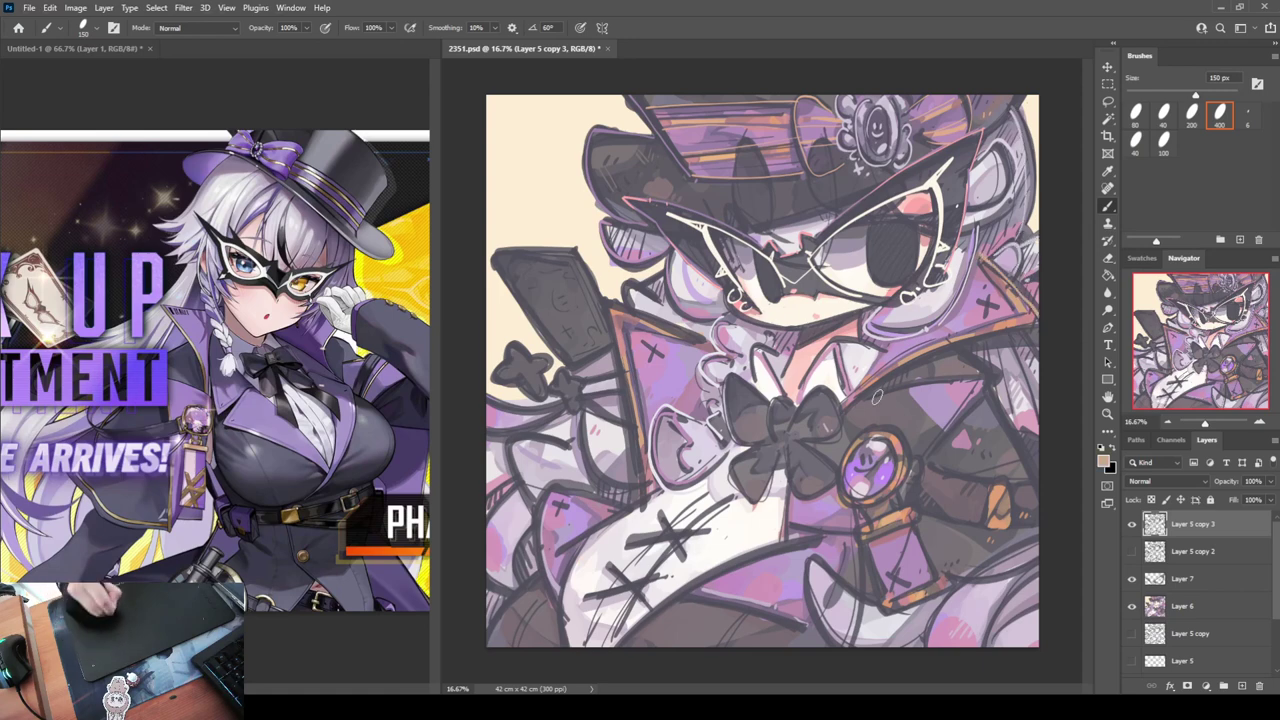
drag(855, 404, 1040, 325)
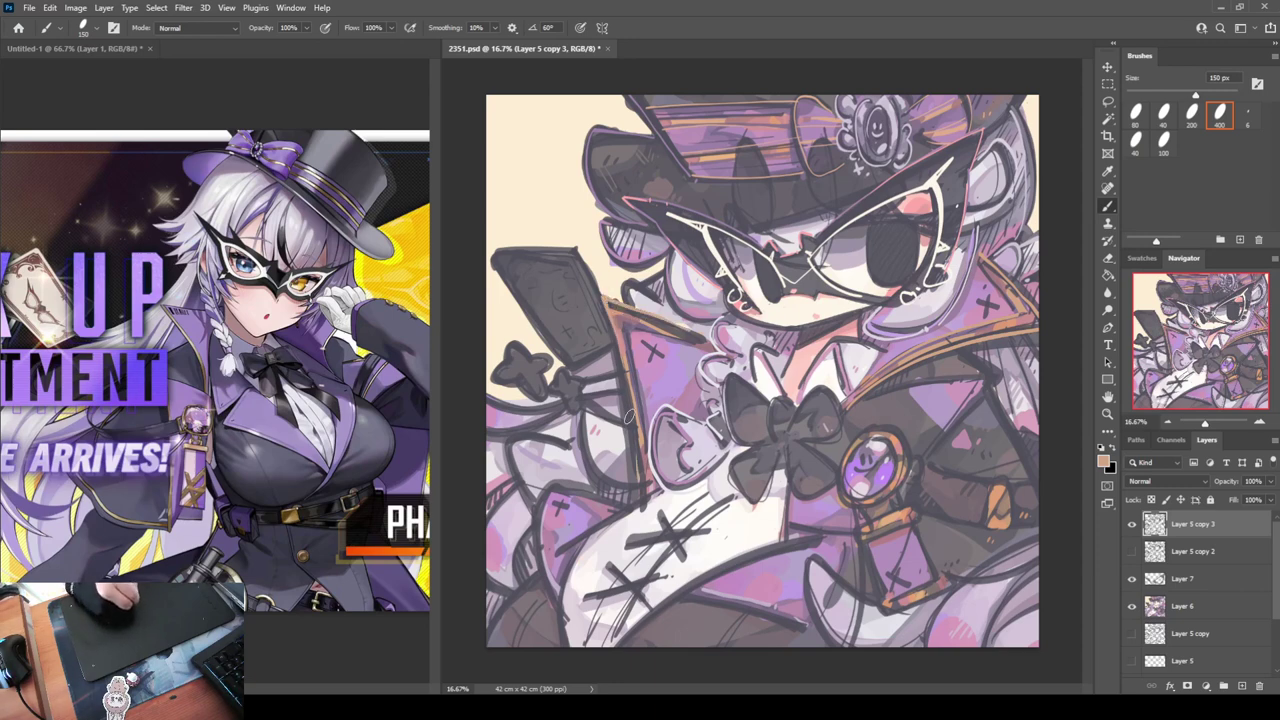
drag(604, 304, 634, 498)
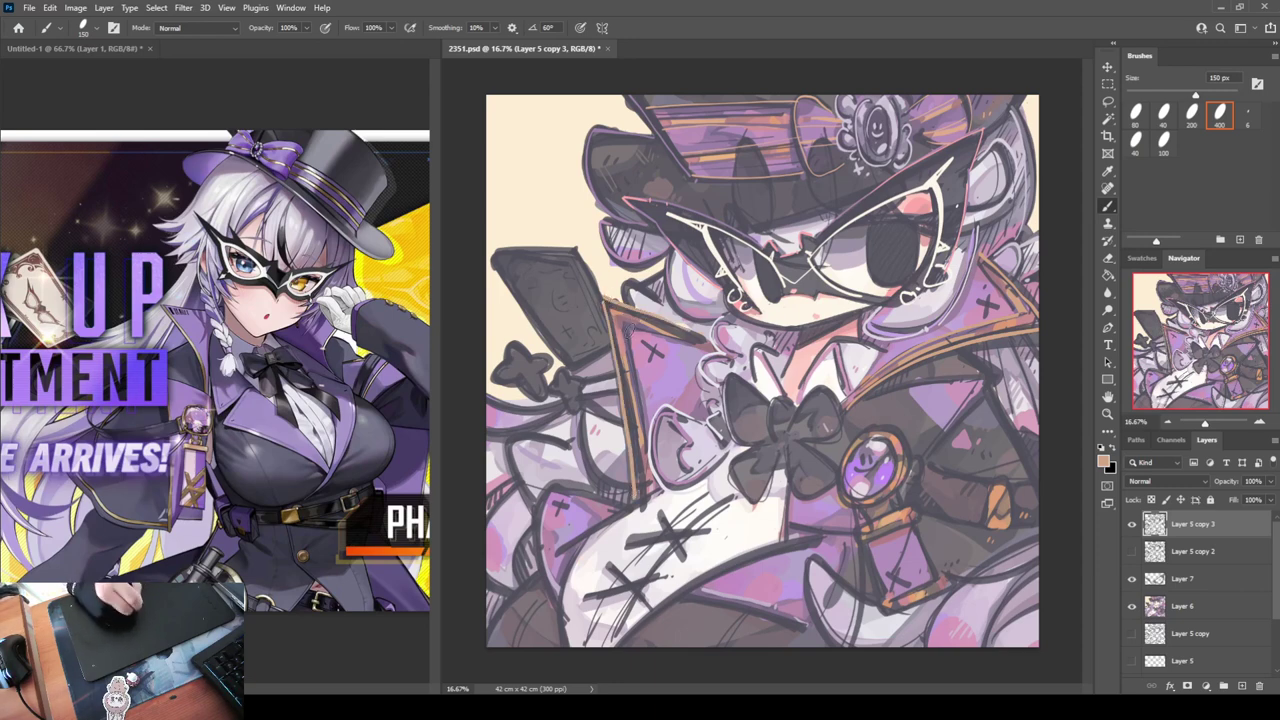
drag(624, 326, 646, 492)
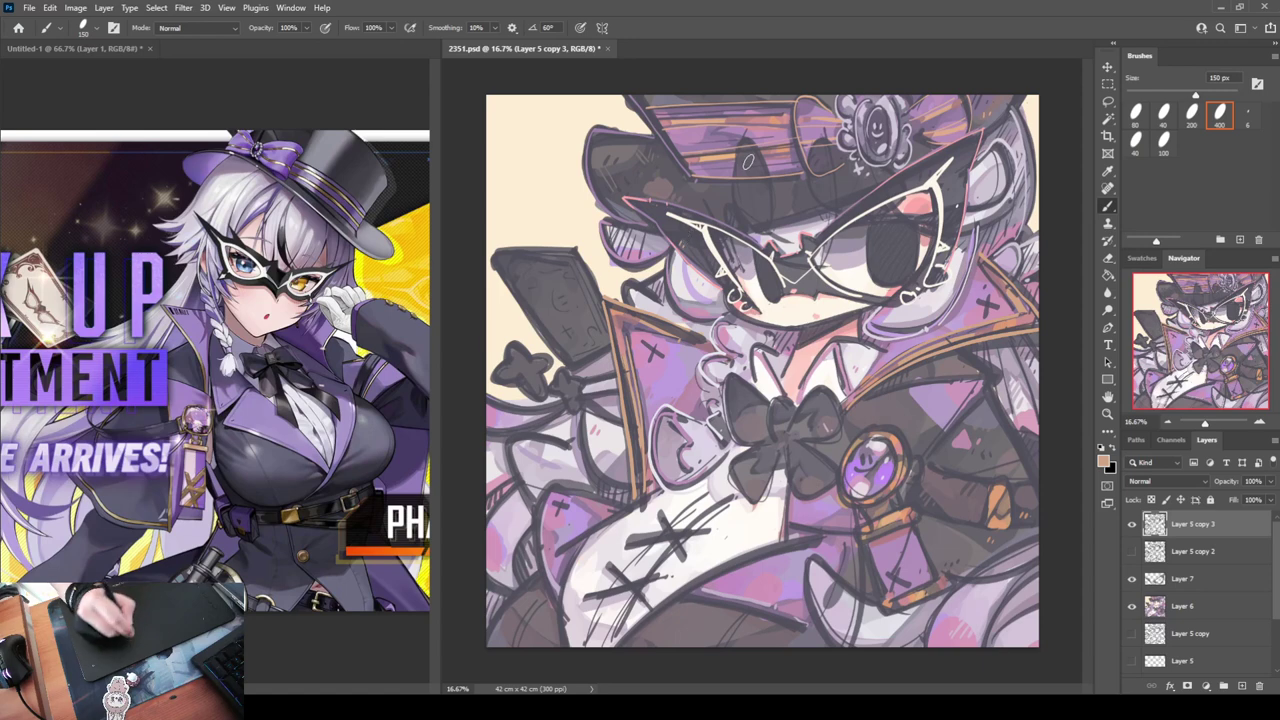
Edge the underside of the hat brim with sampled pink, from its outer curve to above the mask
alt+click(709, 301)
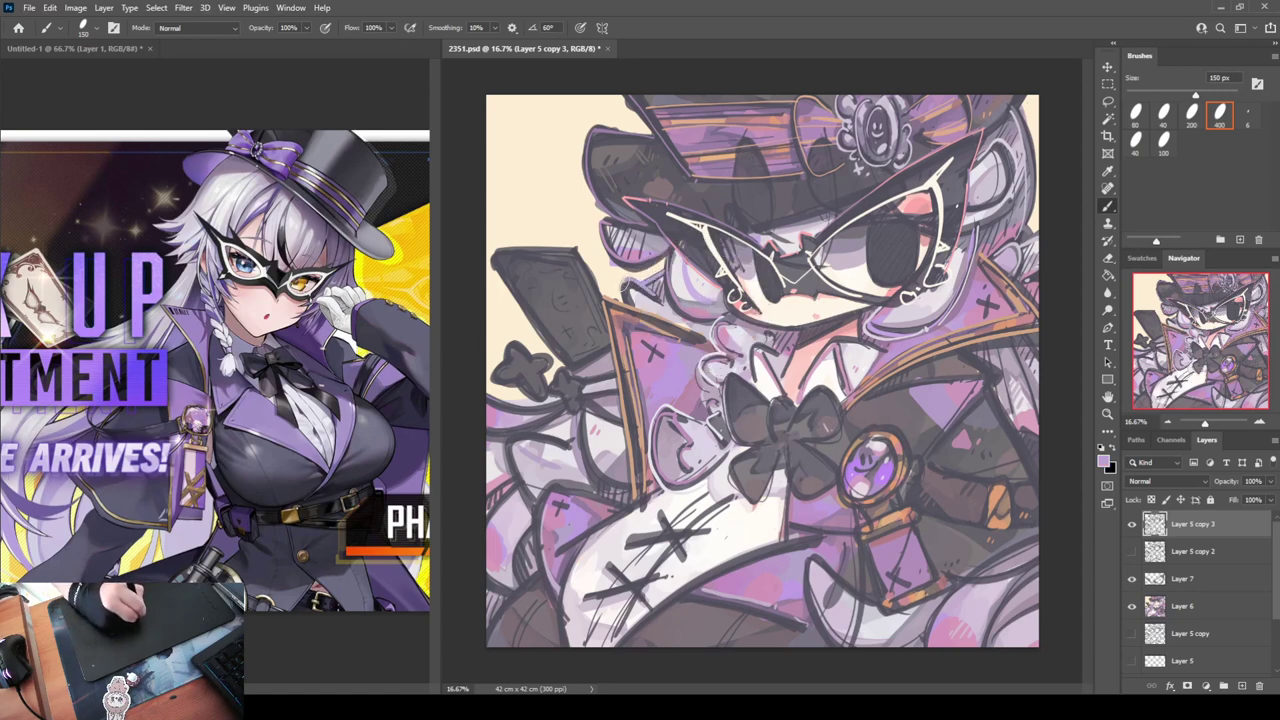
alt+click(708, 310)
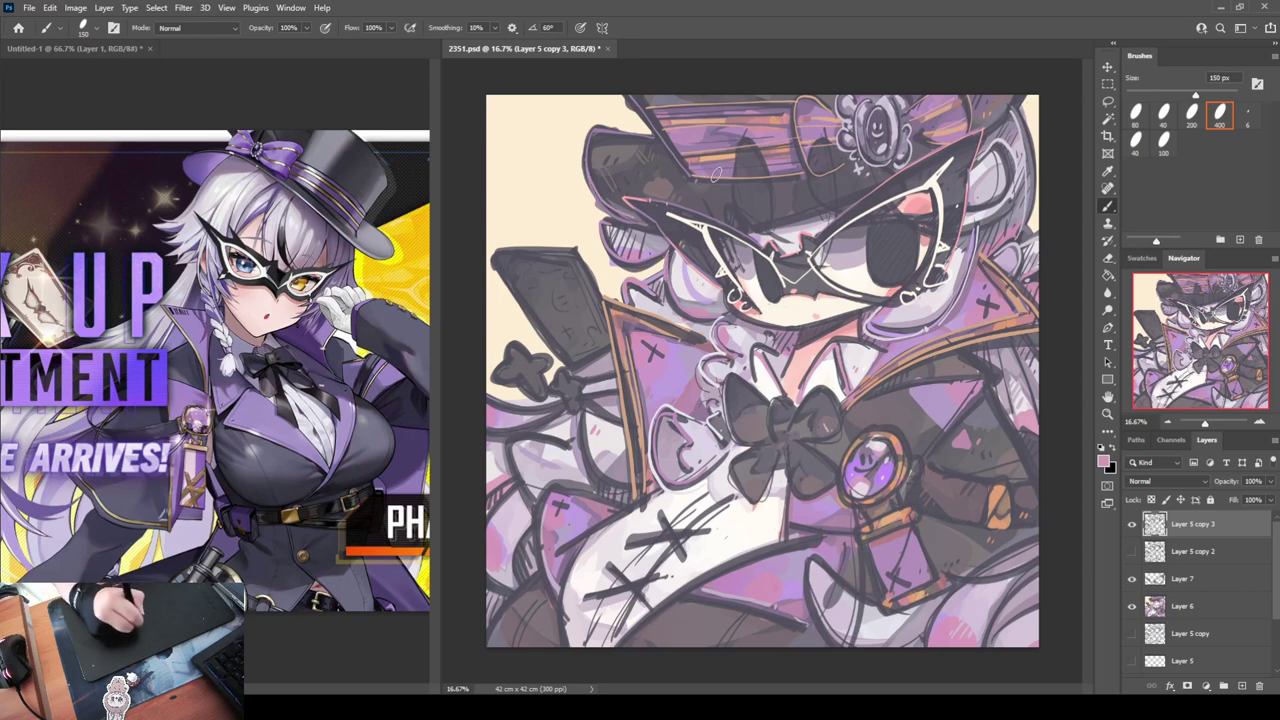
drag(589, 160, 649, 230)
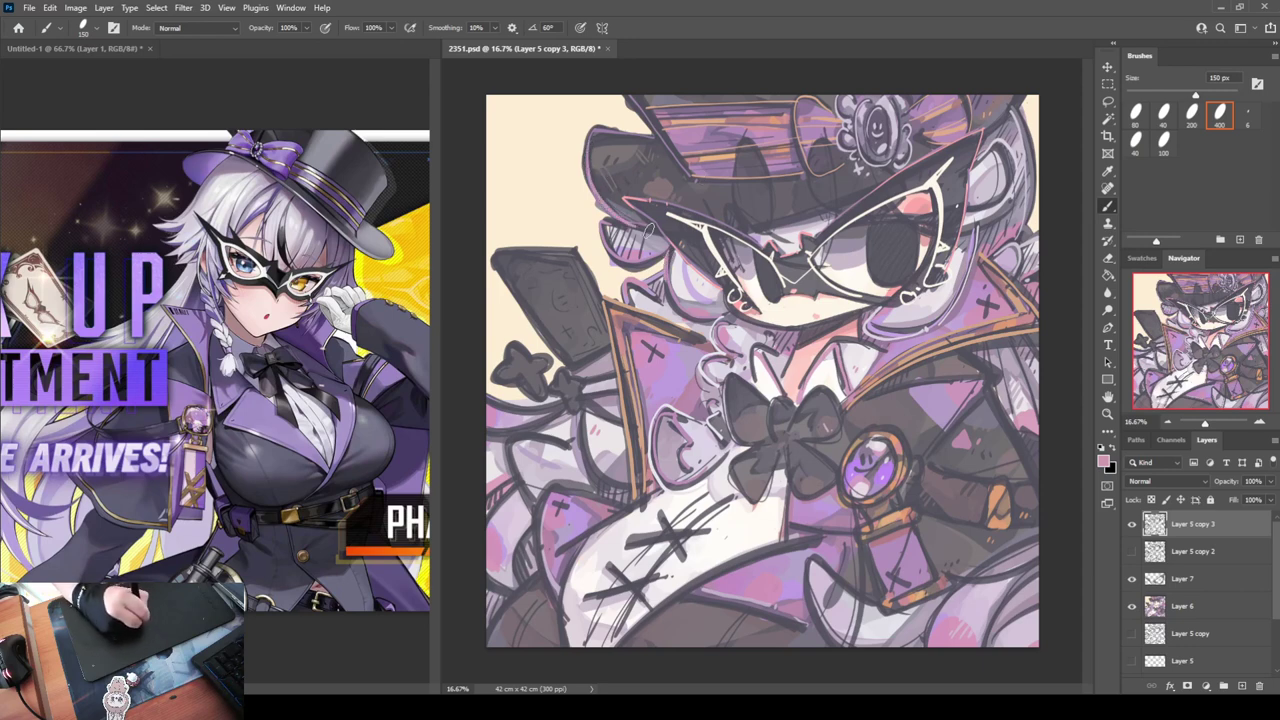
drag(740, 232, 918, 163)
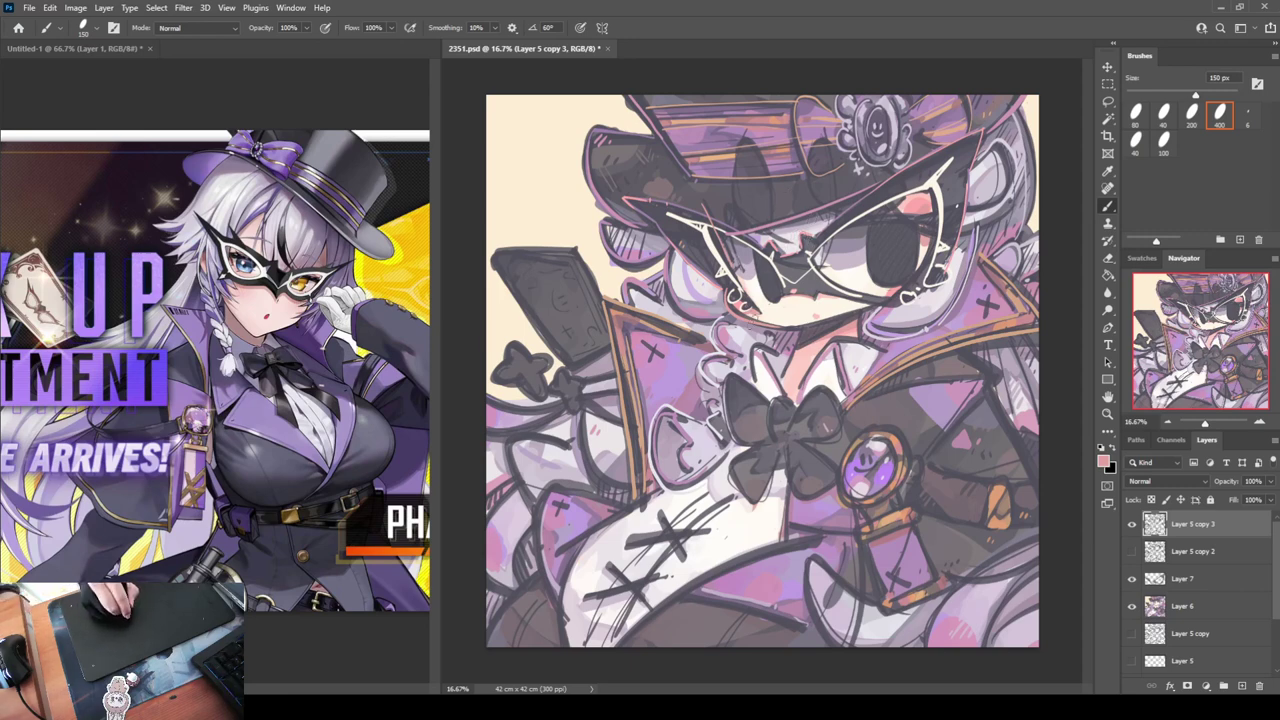
Trace the jawline below the mask in pink, undoing unsatisfactory strokes, and add a pink line along the neck
key(ctrl+z)
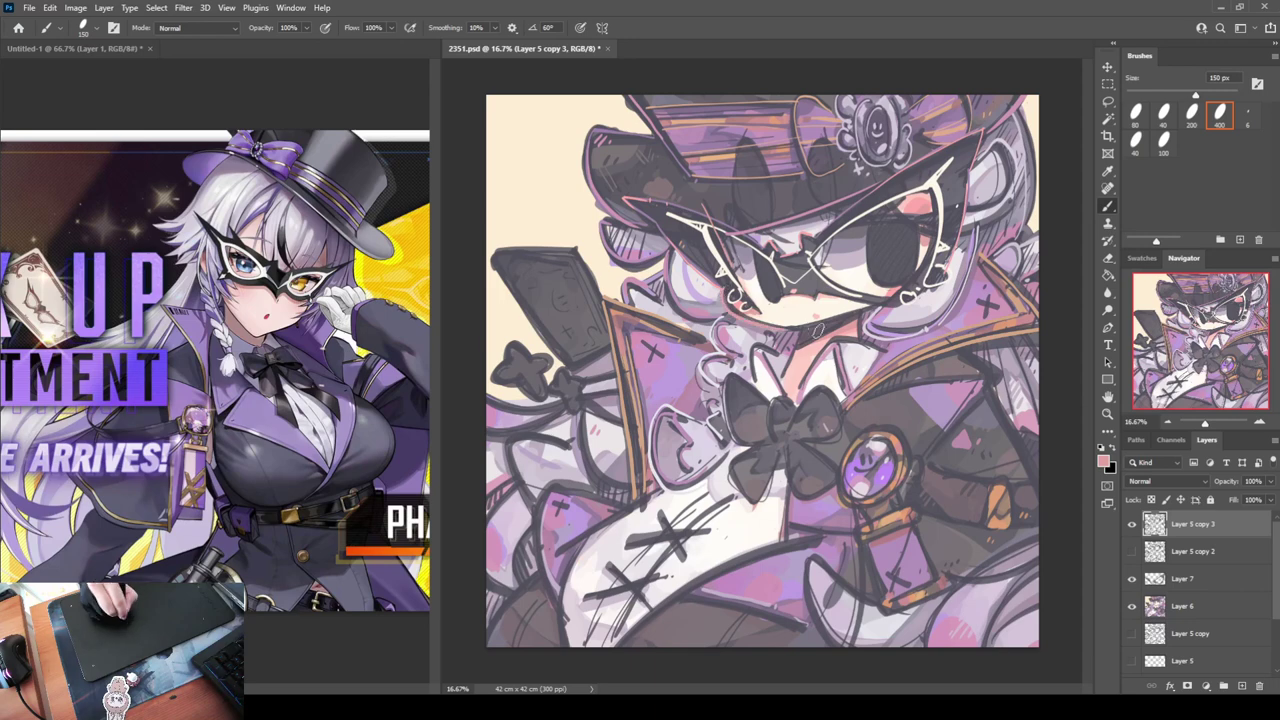
key(ctrl+z)
drag(726, 311, 784, 328)
key(ctrl+z)
drag(722, 298, 818, 327)
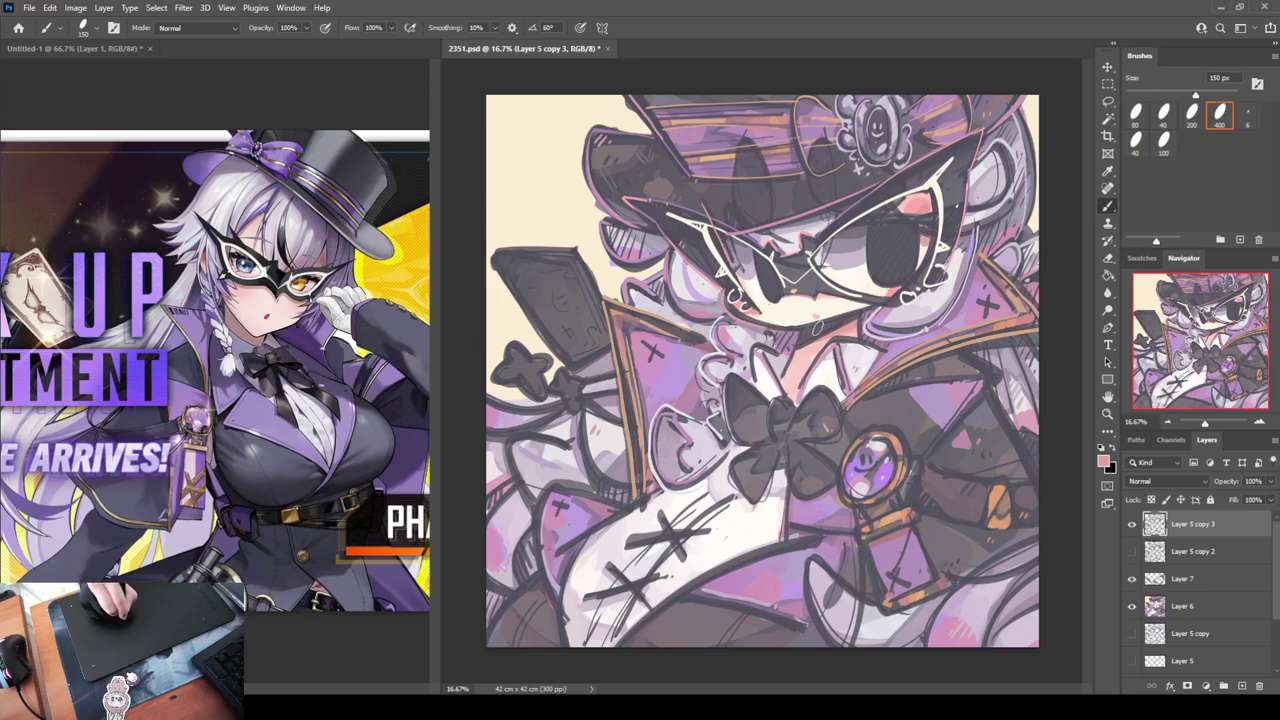
key(ctrl+z)
mouse_move(727, 311)
mouse_down()
mouse_move(784, 329)
mouse_move(880, 303)
mouse_up()
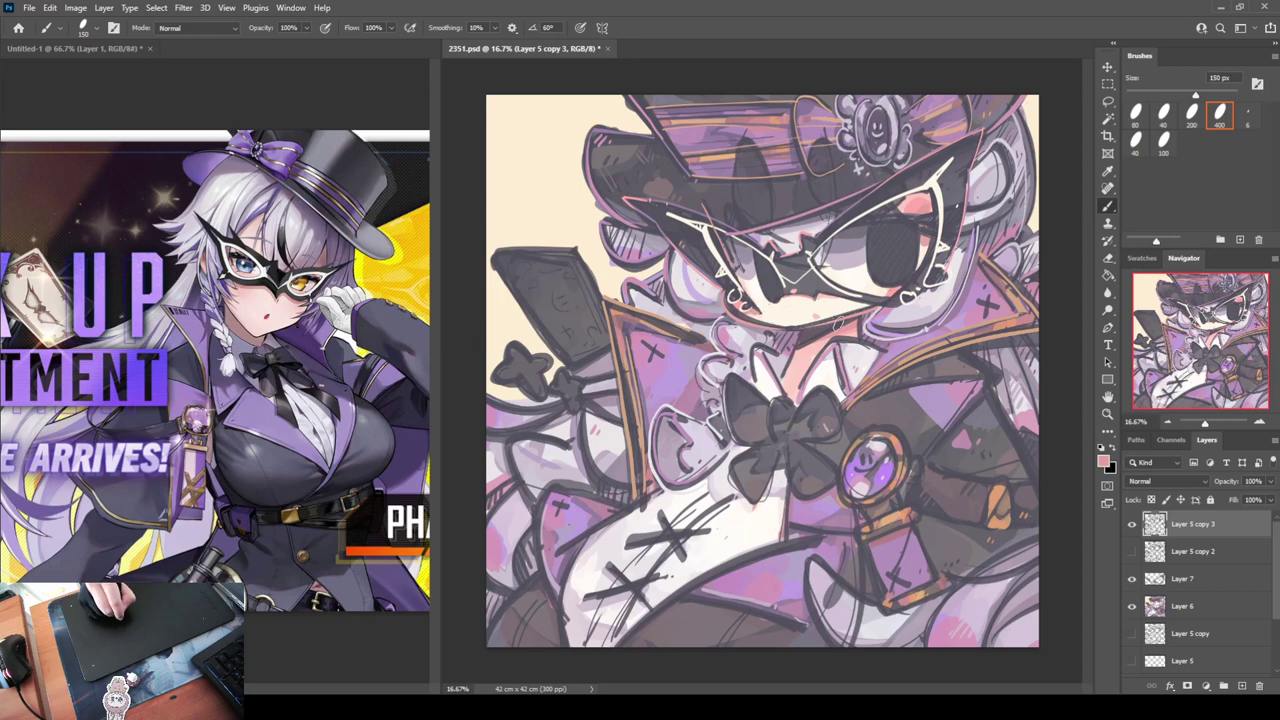
drag(799, 334, 780, 376)
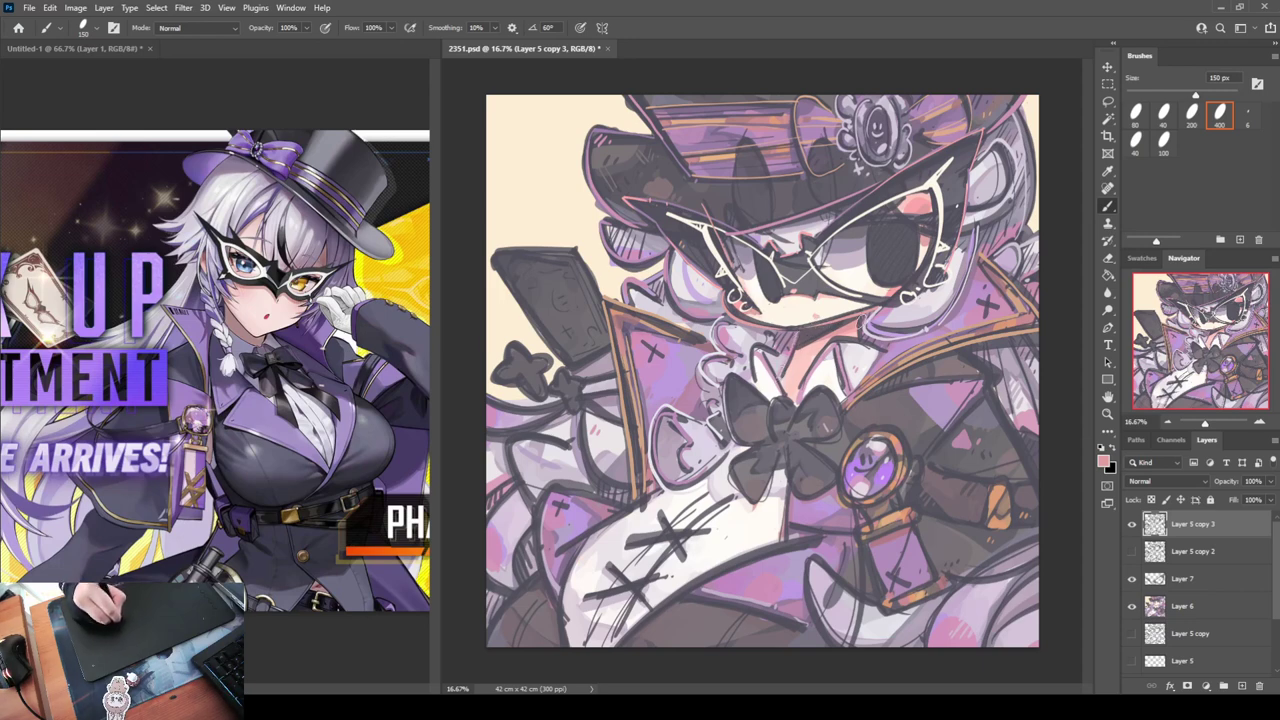
Refine the chin and jaw contour with cream sampled from the face, undoing unwanted strokes
alt+click(815, 328)
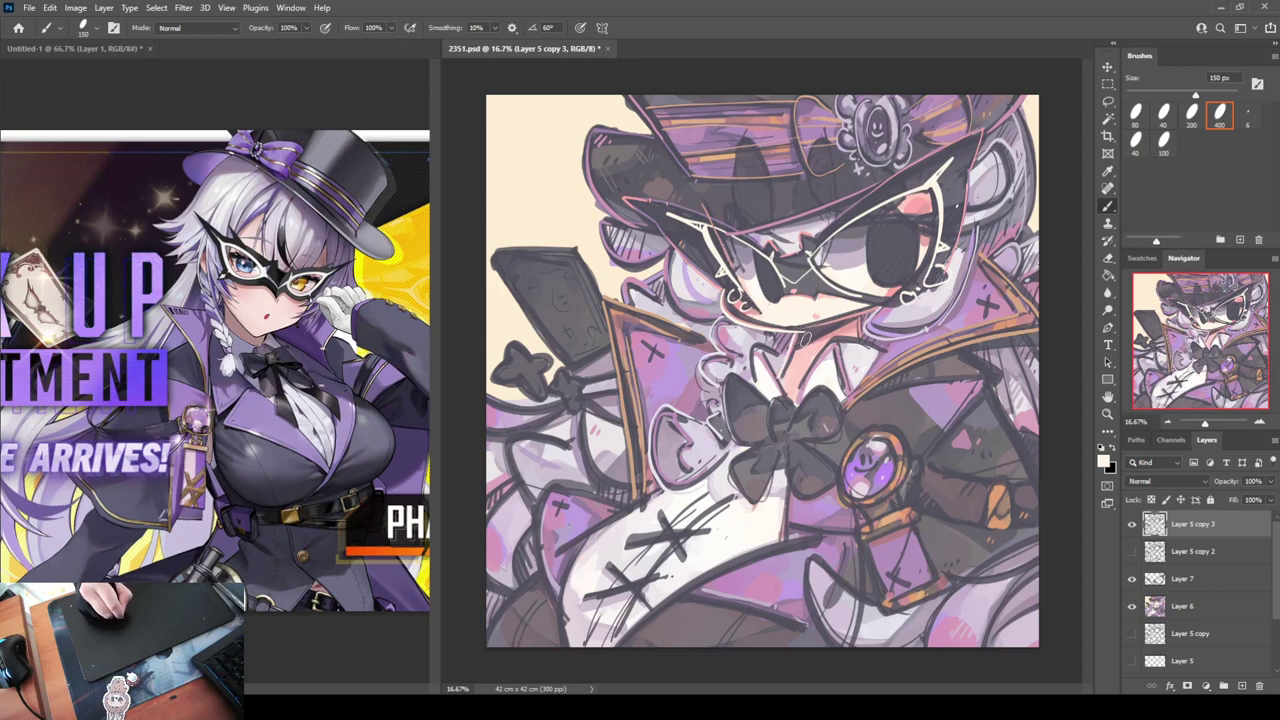
alt+click(805, 331)
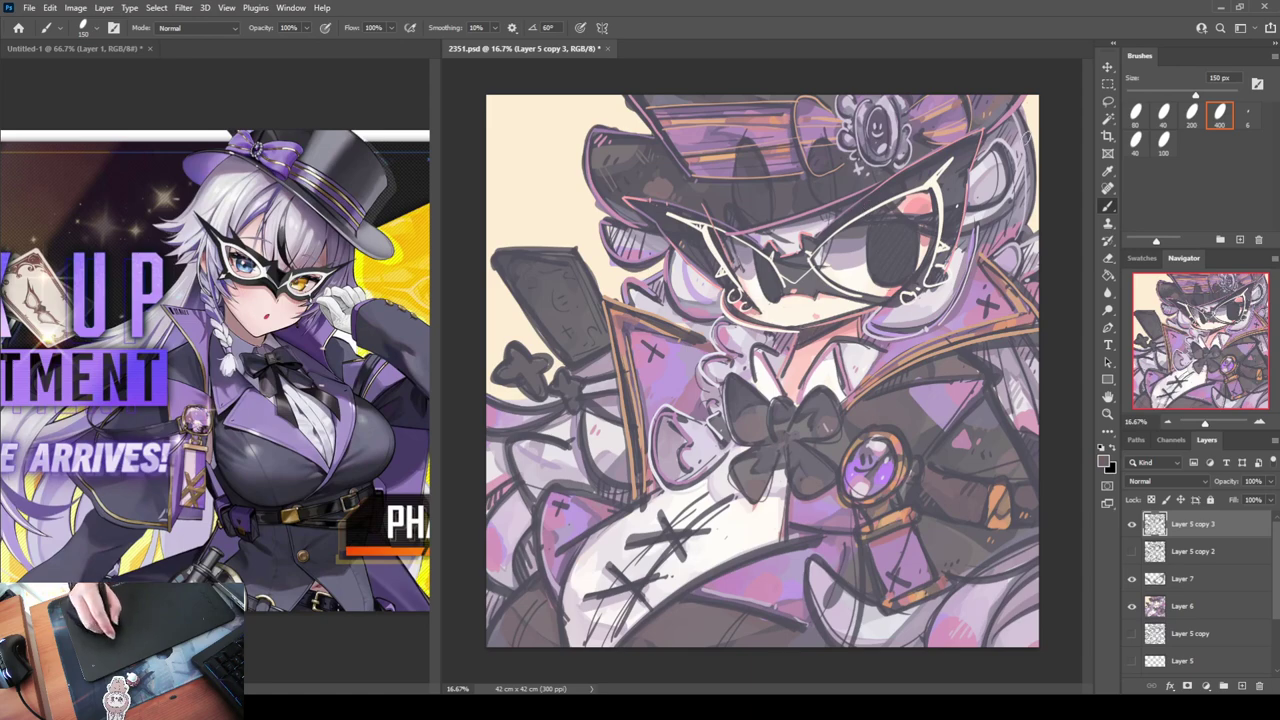
key(ctrl+z)
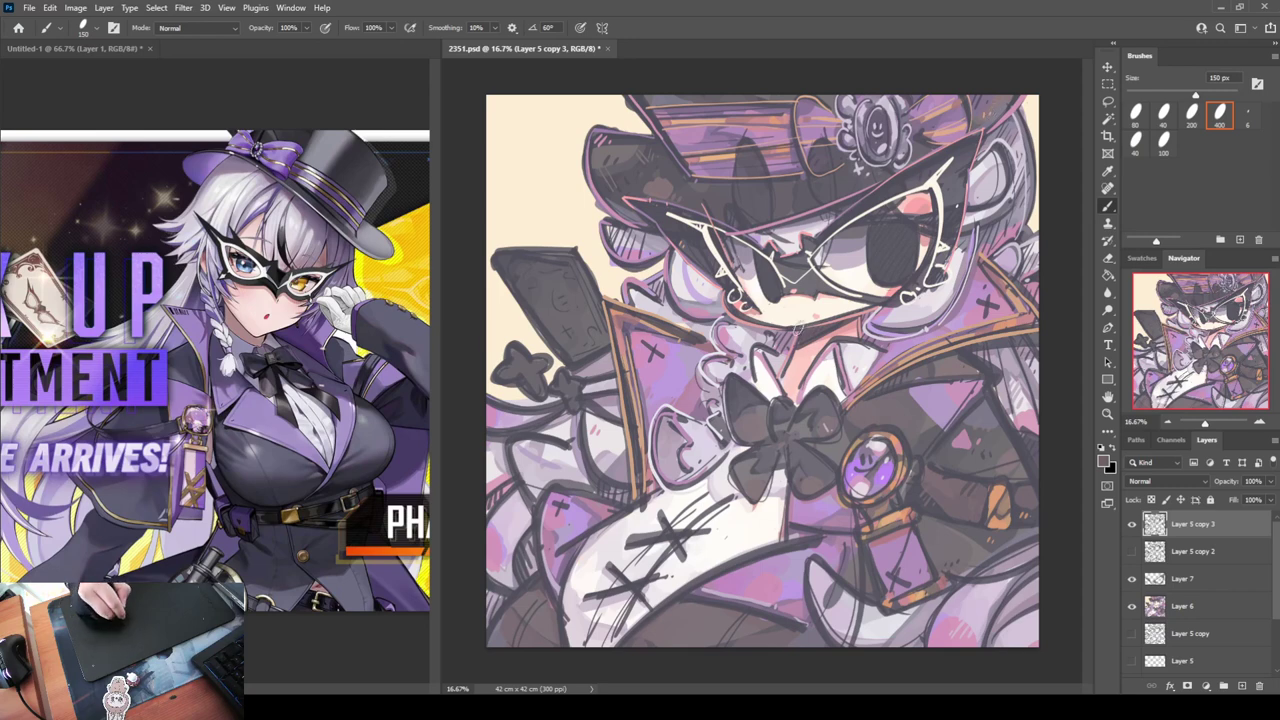
alt+click(794, 299)
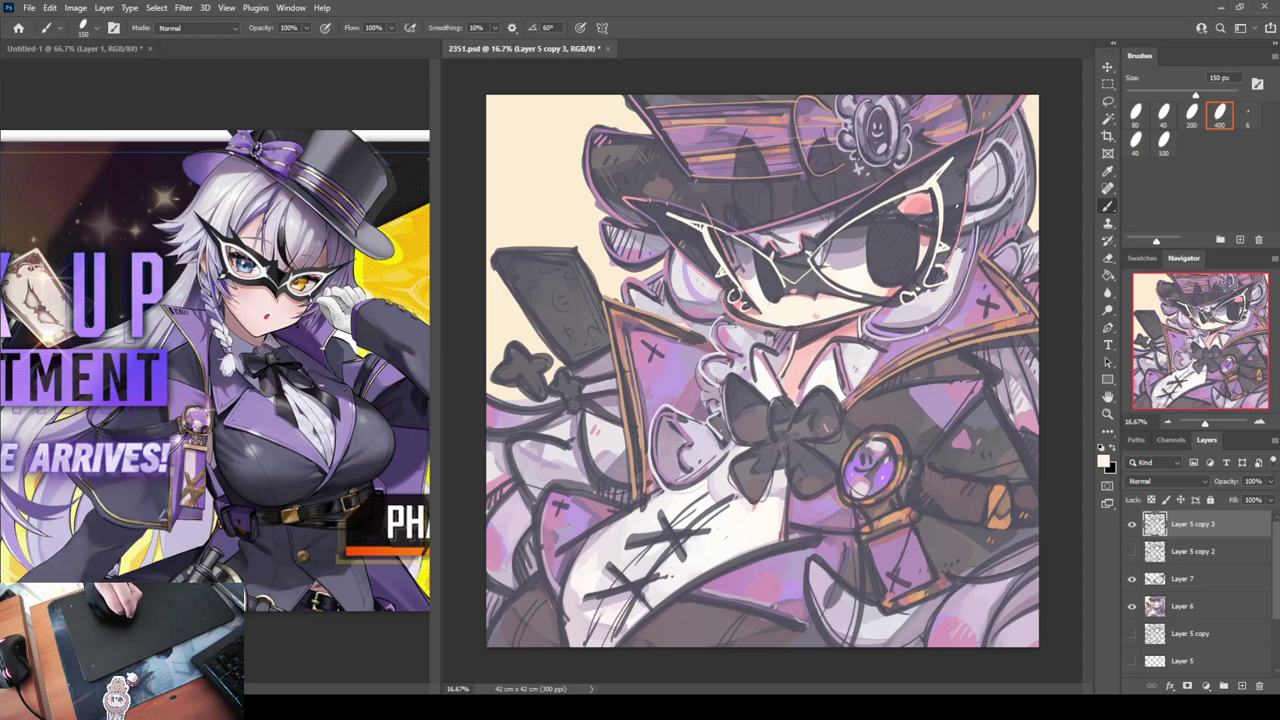
drag(723, 307, 866, 310)
key(ctrl+z)
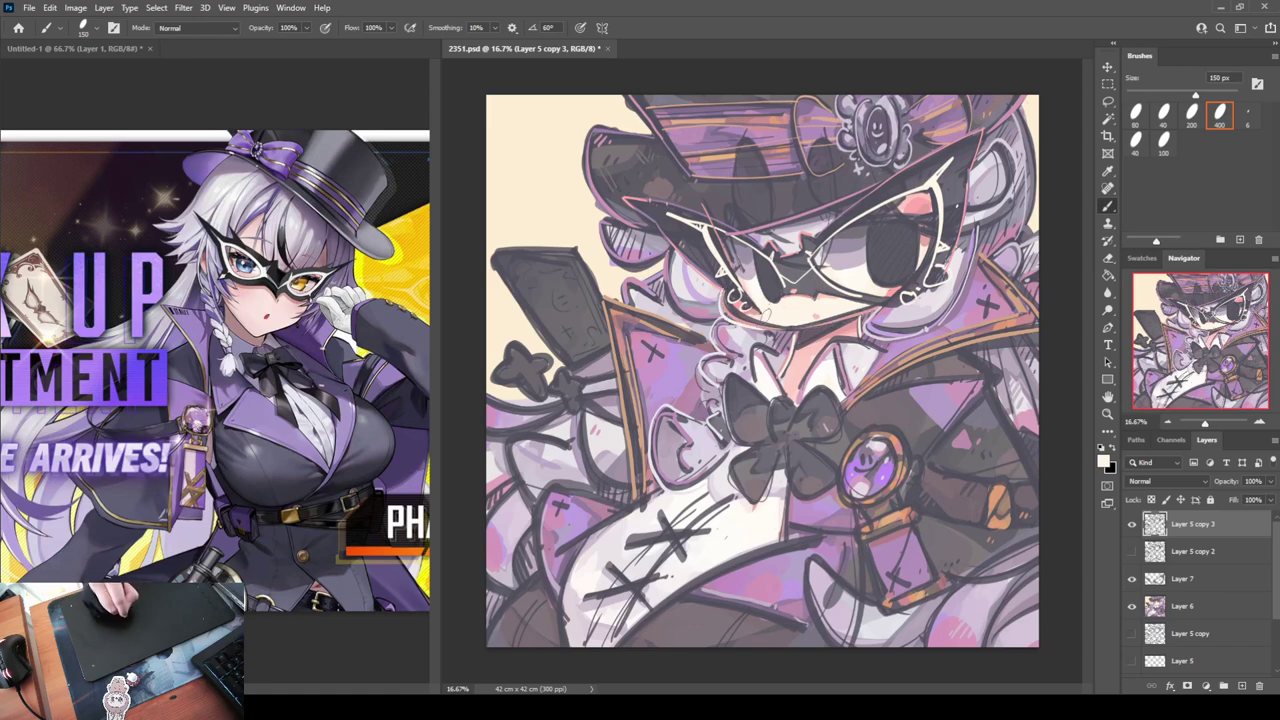
drag(809, 327, 876, 305)
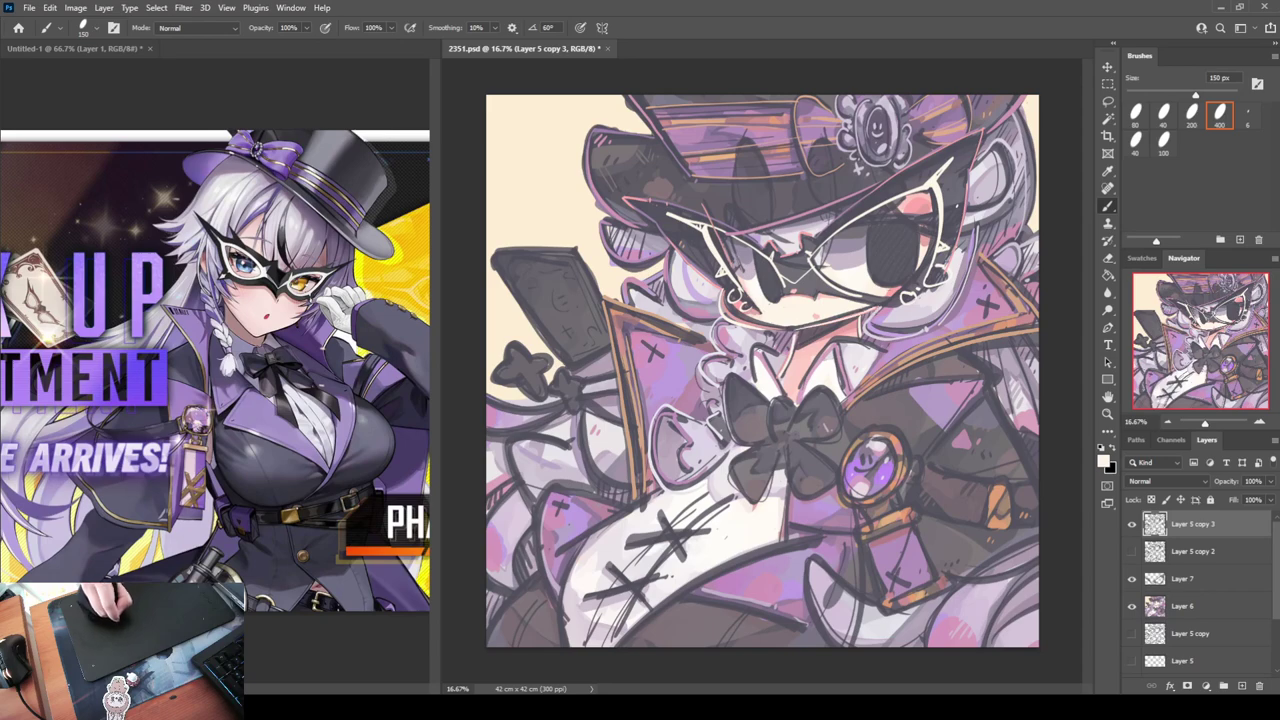
Check the drawing mirrored horizontally, restore its original orientation and save the file
key(ctrl+shift+h)
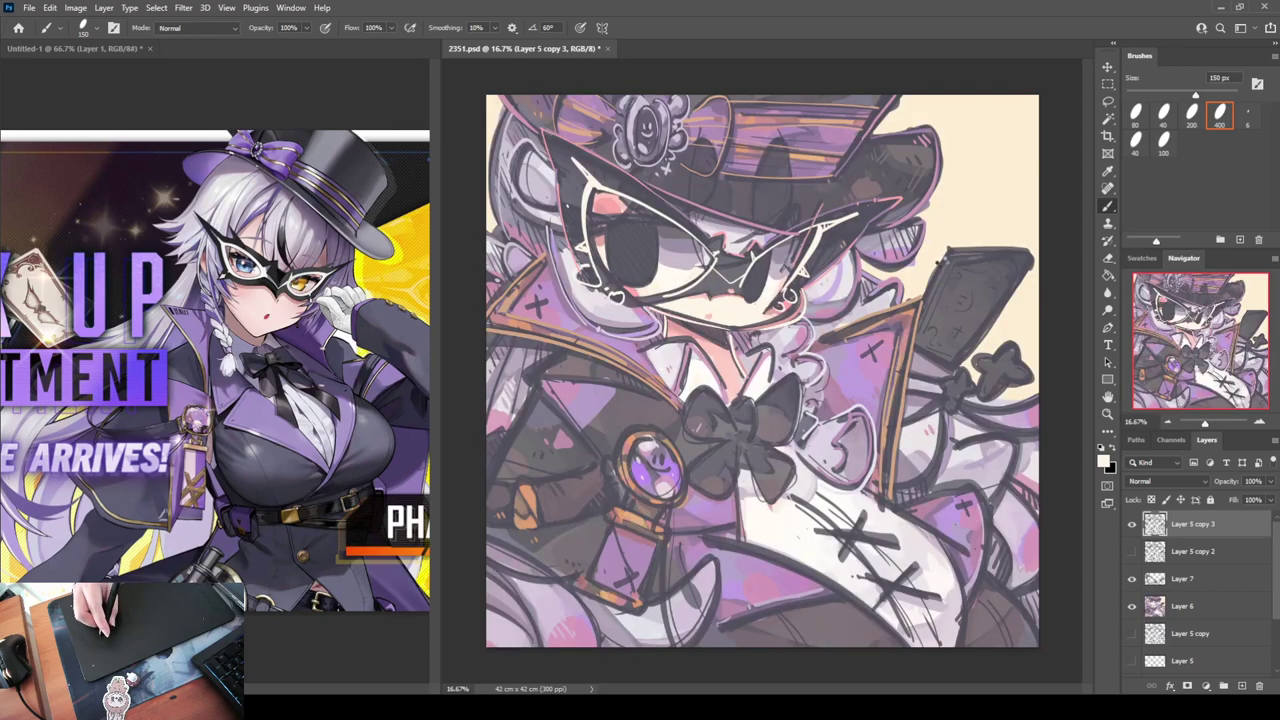
key(h)
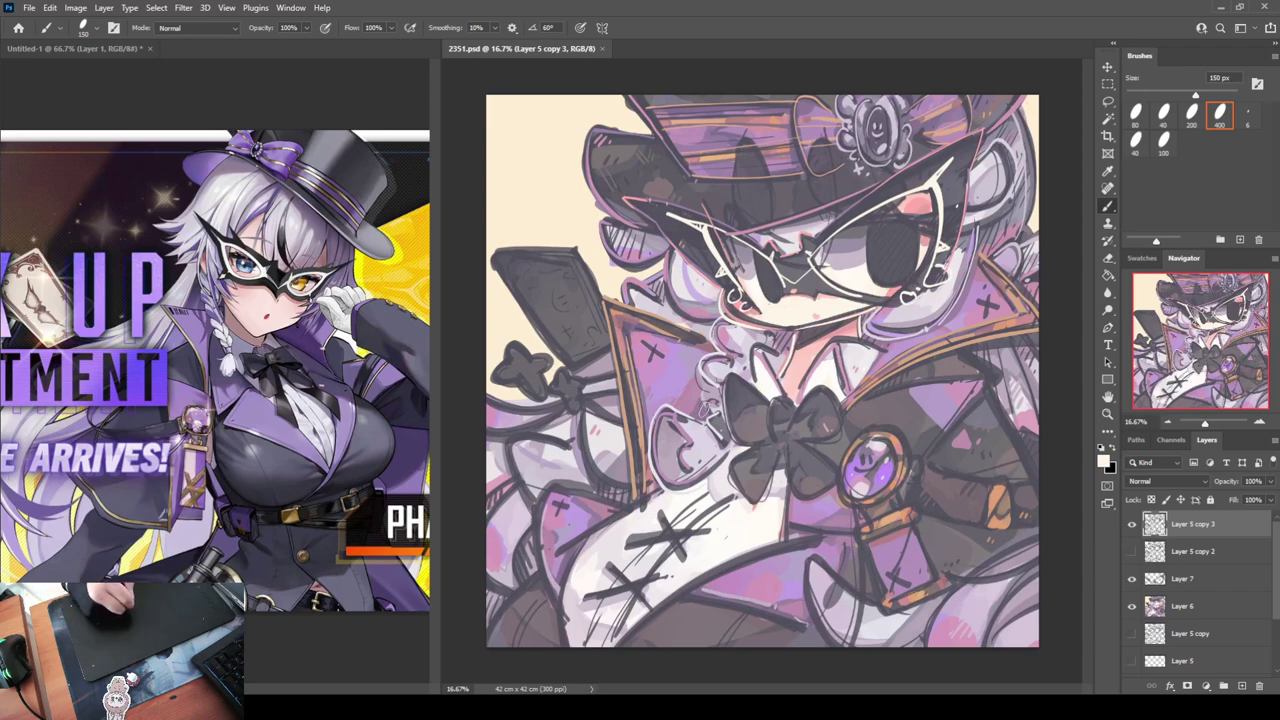
Redraw the cross stitch on the collar flap near the playing card in a sampled dark grey
alt+click(685, 329)
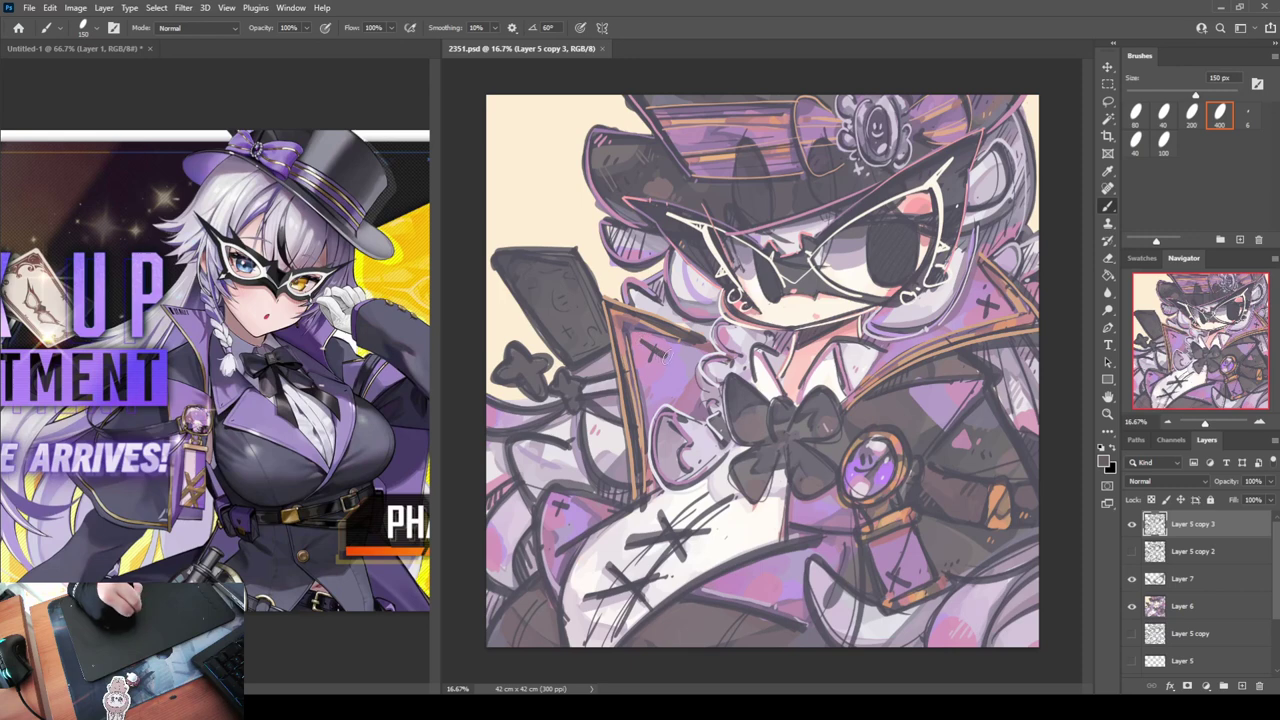
drag(643, 342, 667, 358)
drag(661, 337, 647, 364)
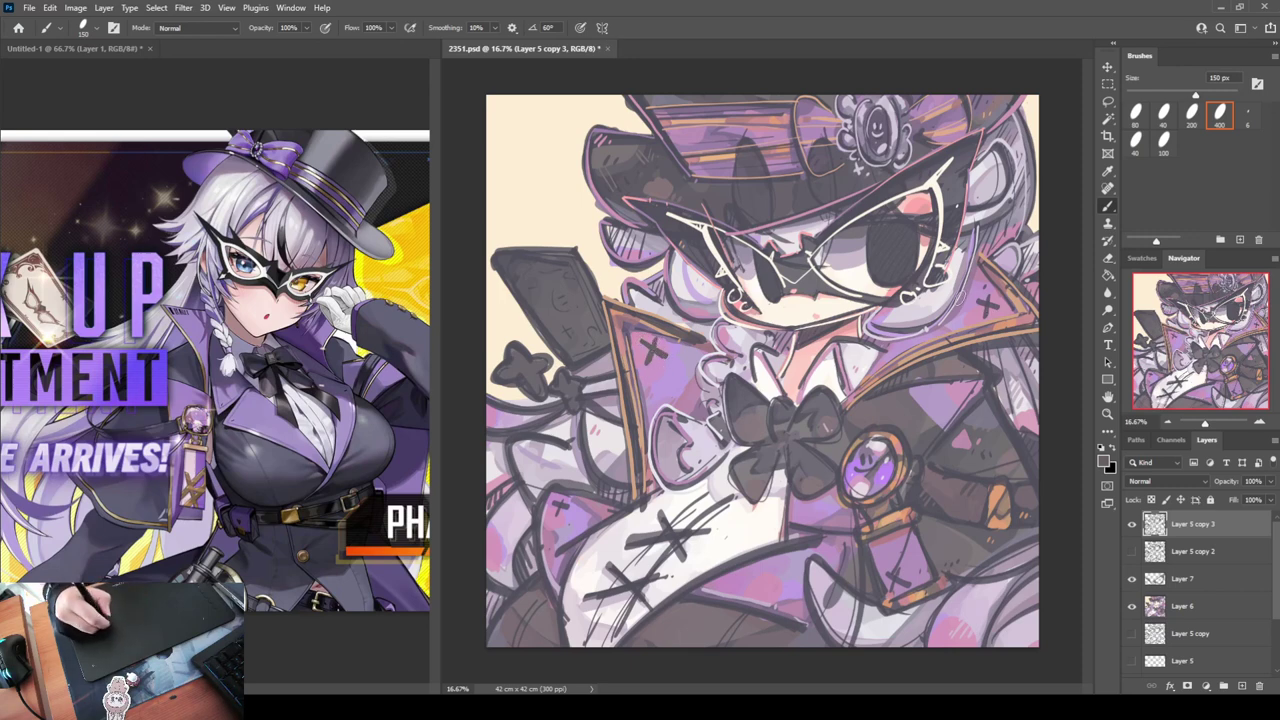
Add a pale highlight to the brooch's purple gem and redraw the brooch's round rim in sampled gold tones
alt+click(882, 445)
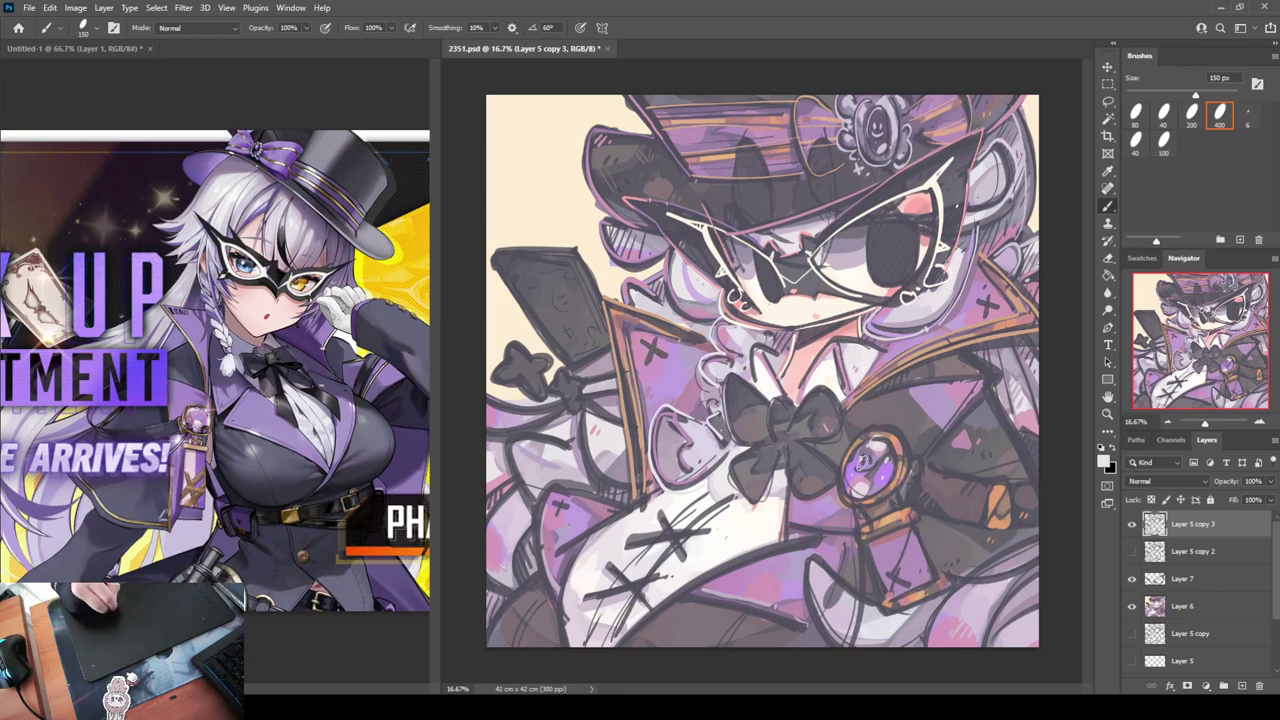
drag(866, 462, 877, 461)
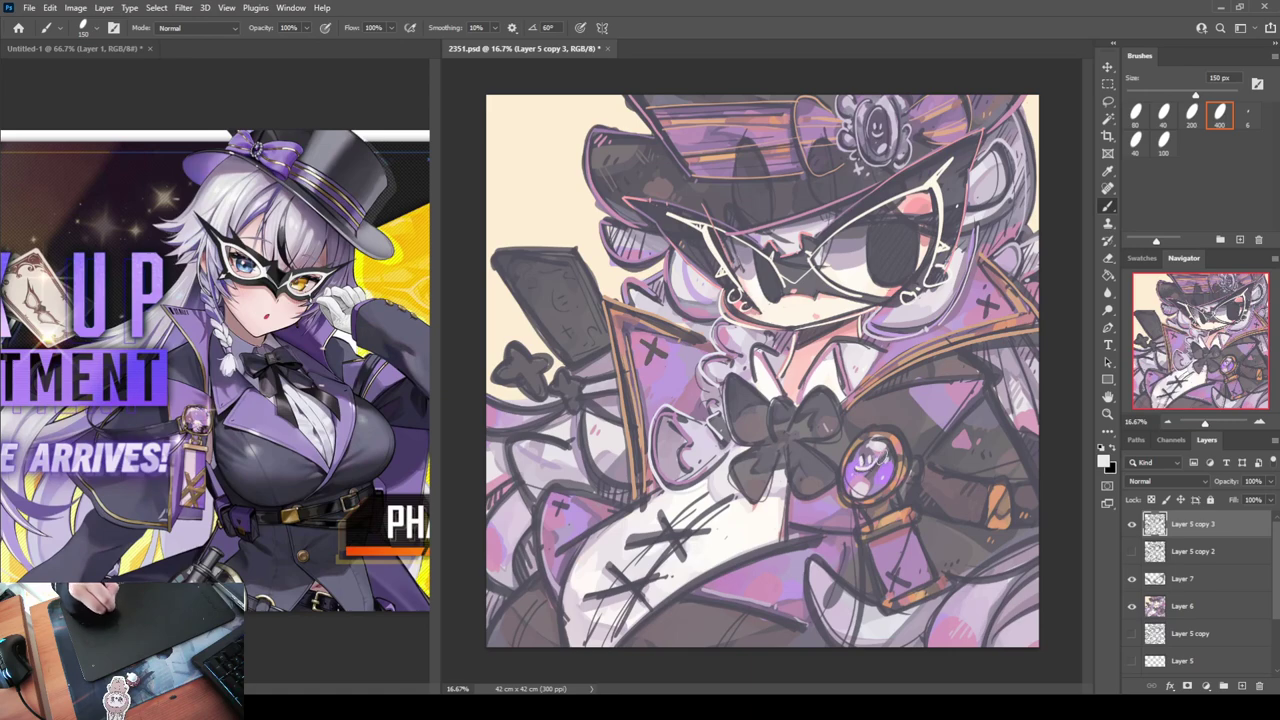
alt+click(906, 462)
alt+click(880, 451)
drag(870, 437, 853, 489)
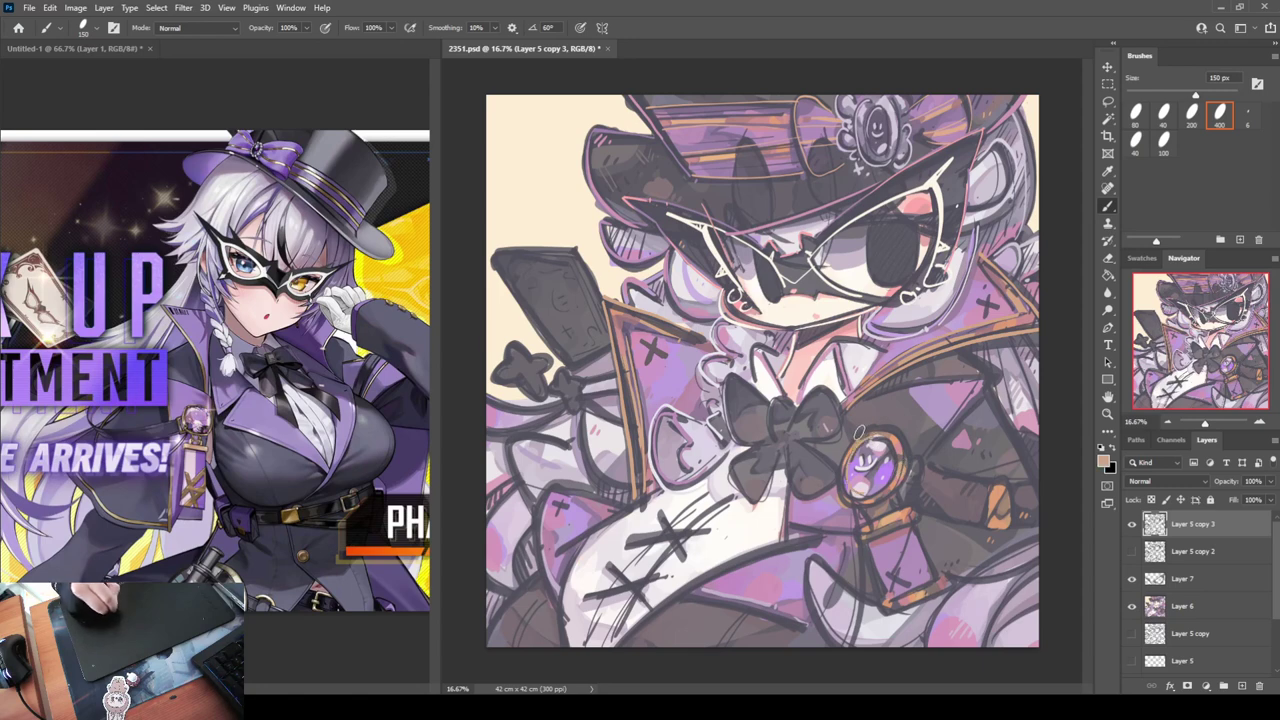
mouse_move(859, 432)
mouse_down()
mouse_move(842, 493)
mouse_move(909, 478)
mouse_up()
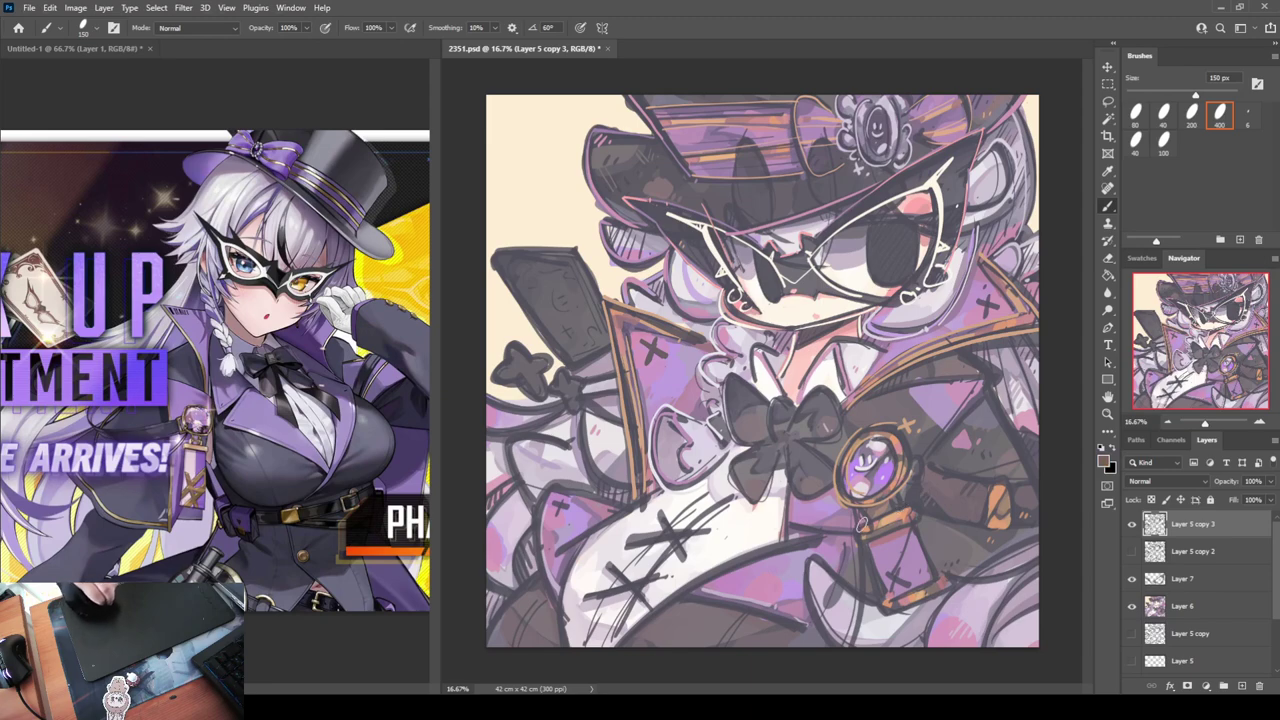
Outline the brooch's clasp and the strap's lower fitting in sampled tan, adding small sparkle crosses above the brooch
alt+click(909, 507)
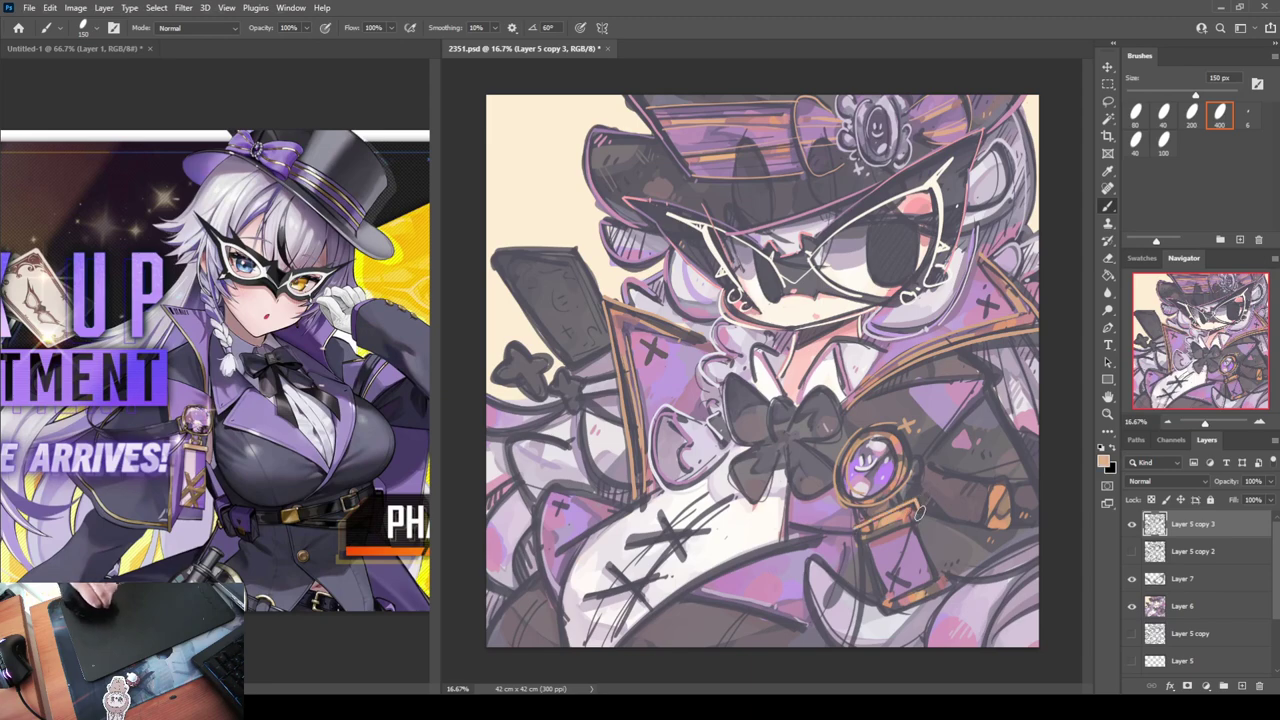
drag(887, 531, 914, 512)
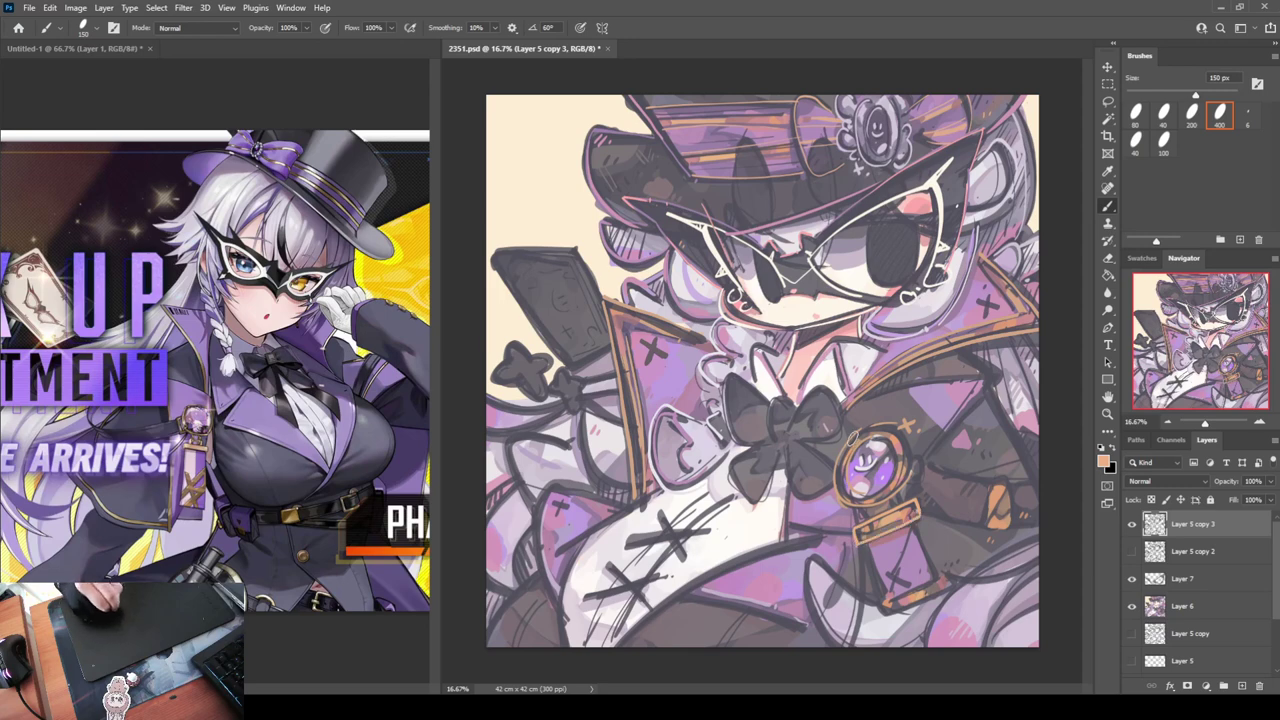
drag(855, 432, 832, 492)
drag(895, 410, 884, 421)
drag(884, 411, 895, 420)
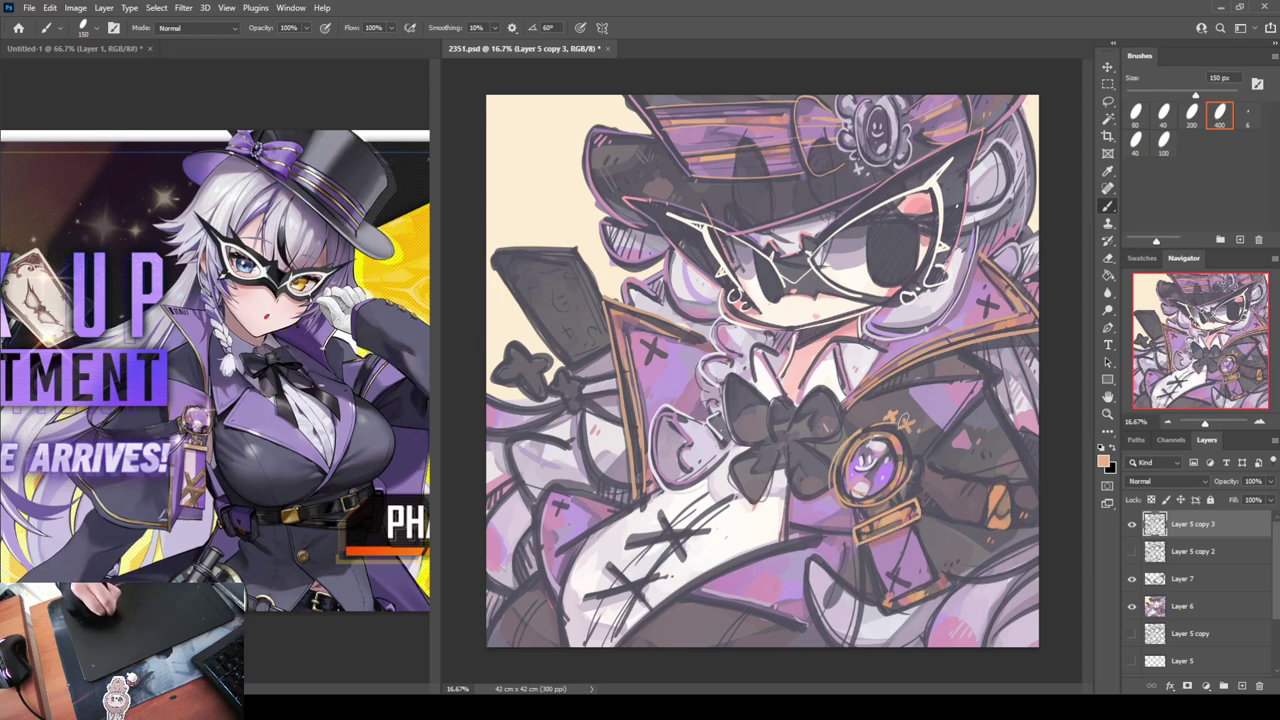
drag(878, 600, 934, 580)
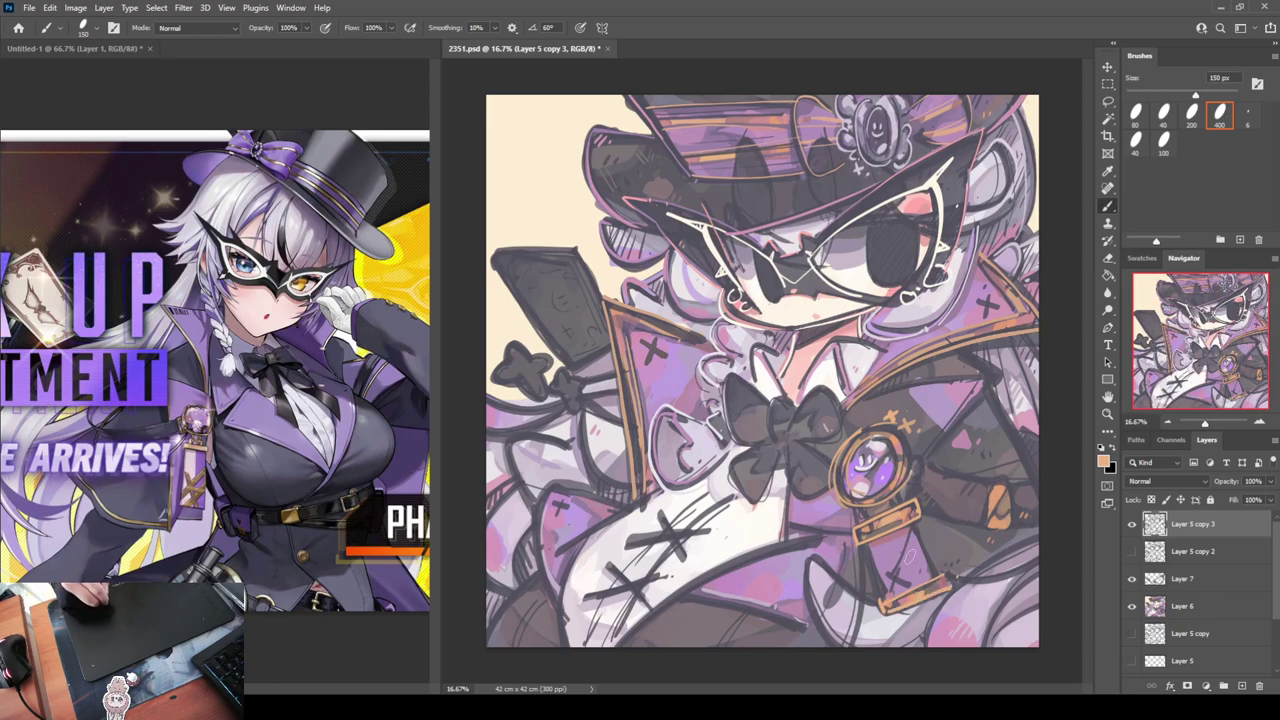
Fill the strap hanging below the brooch with sampled pale lavender and shade it with muted mauve
alt+click(874, 617)
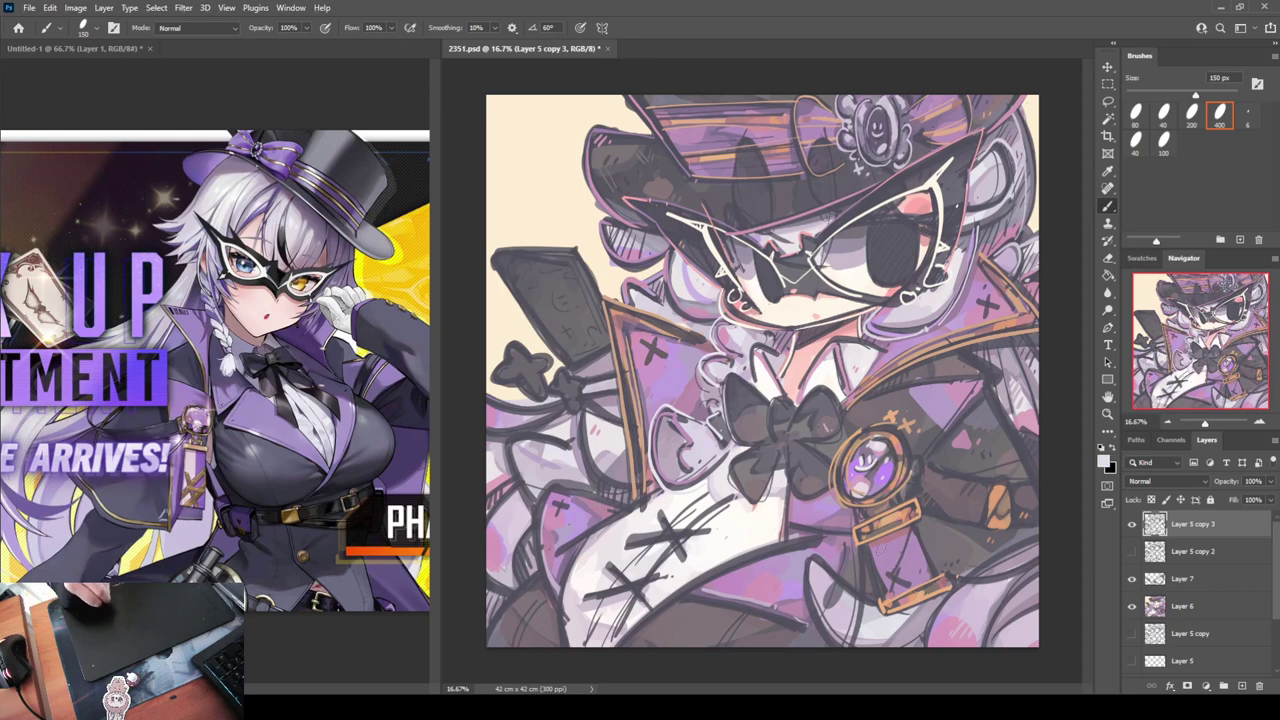
mouse_move(874, 548)
mouse_down()
mouse_move(884, 588)
mouse_move(896, 580)
mouse_move(904, 594)
mouse_up()
alt+click(906, 550)
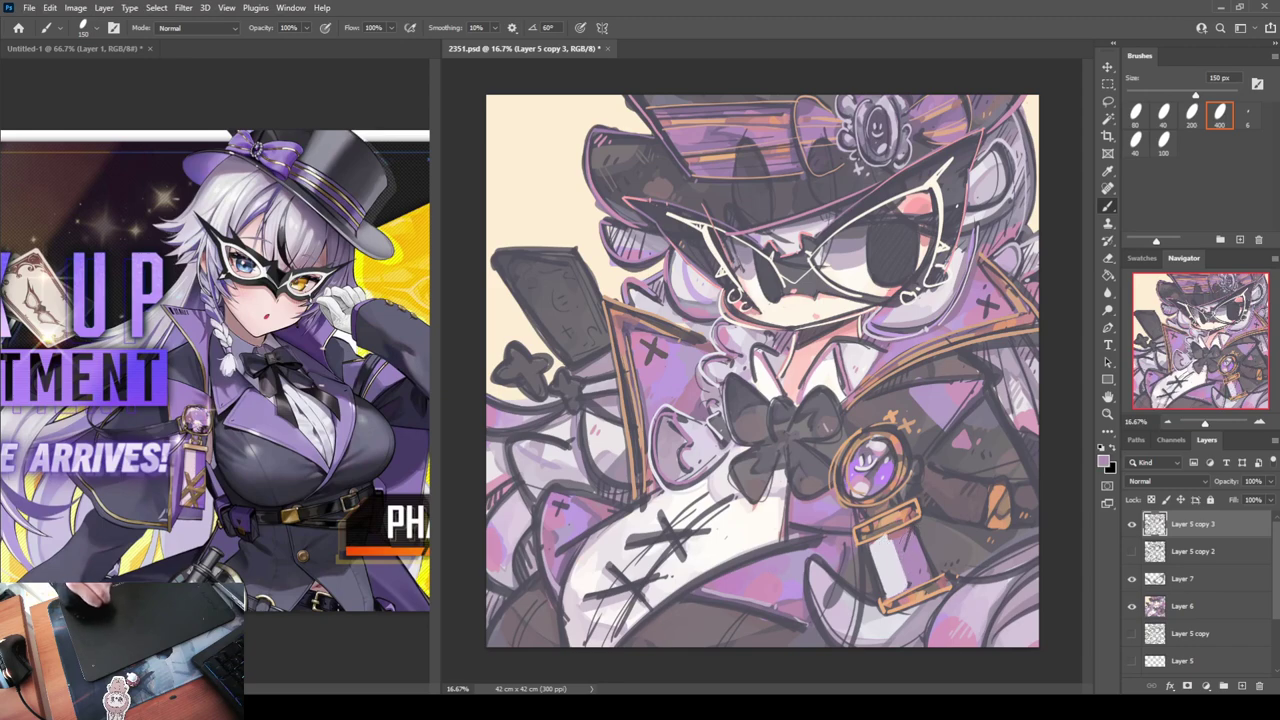
alt+click(874, 541)
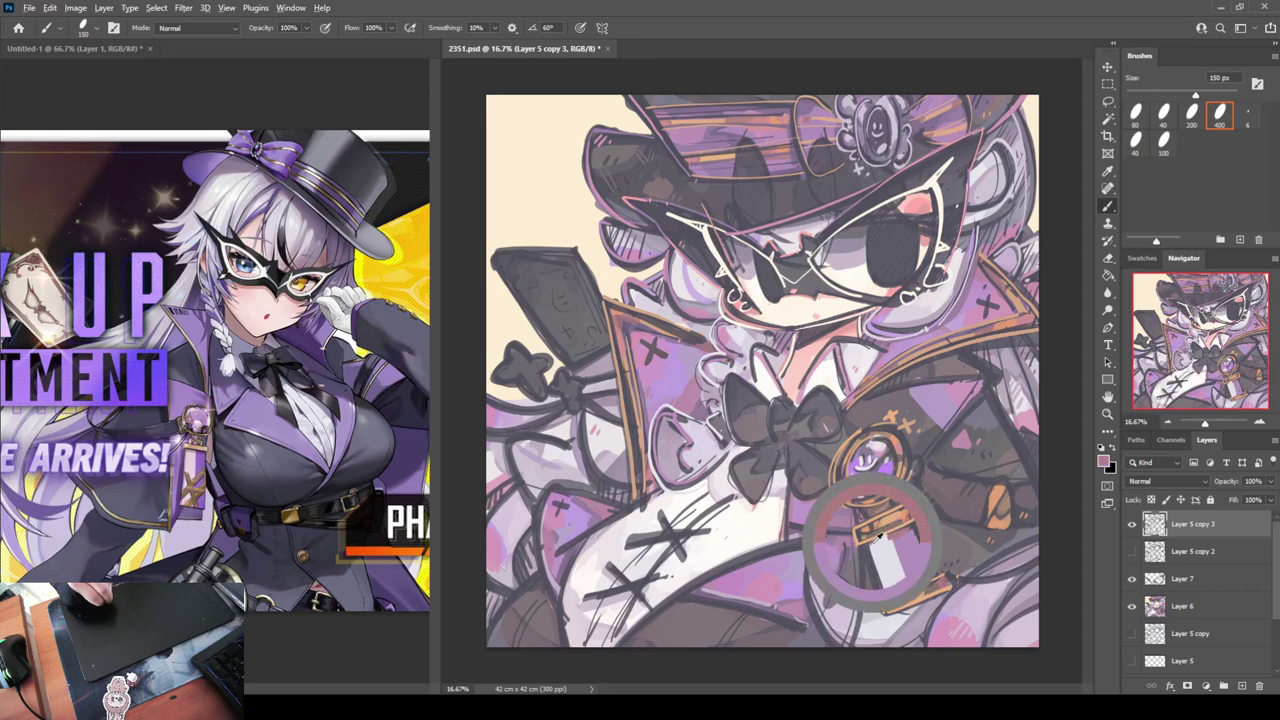
drag(886, 542, 904, 588)
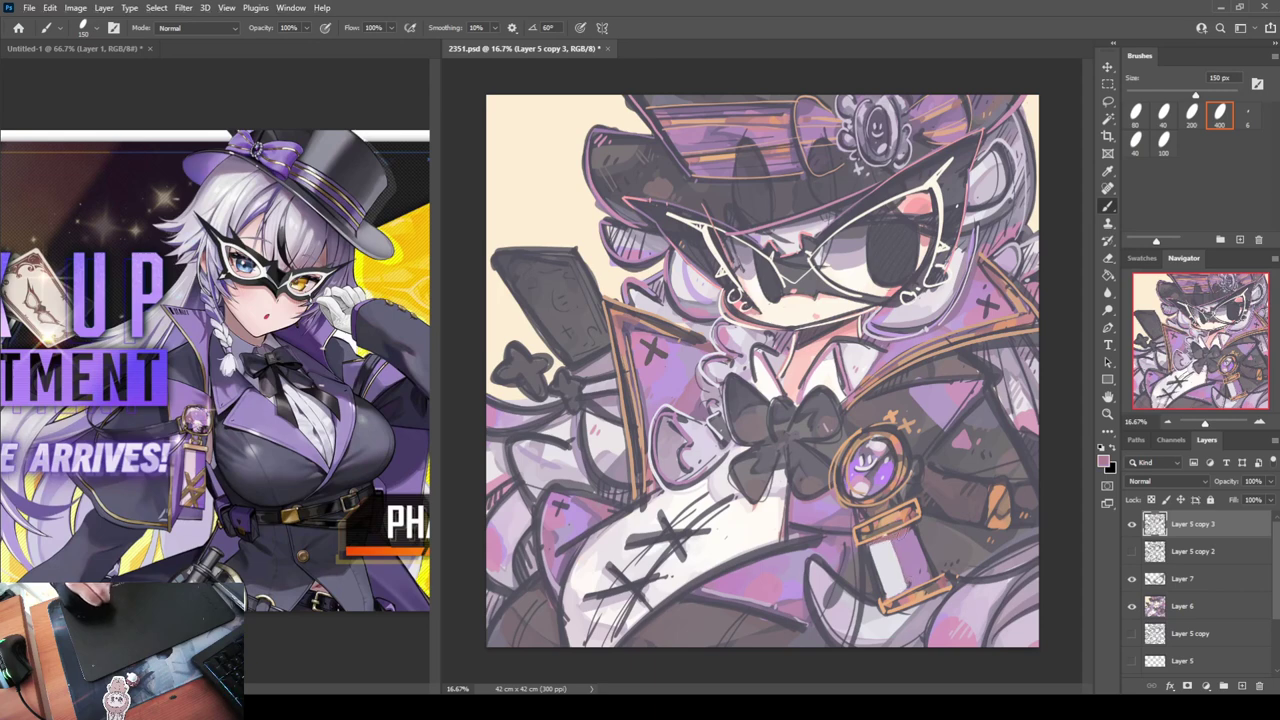
Draw a tan cross stitch on the pale strap and refine its shading with sampled tones, undoing the unwanted stroke
alt+click(899, 516)
mouse_move(888, 542)
mouse_down()
mouse_move(889, 577)
mouse_move(898, 588)
mouse_move(914, 574)
mouse_up()
alt+click(917, 589)
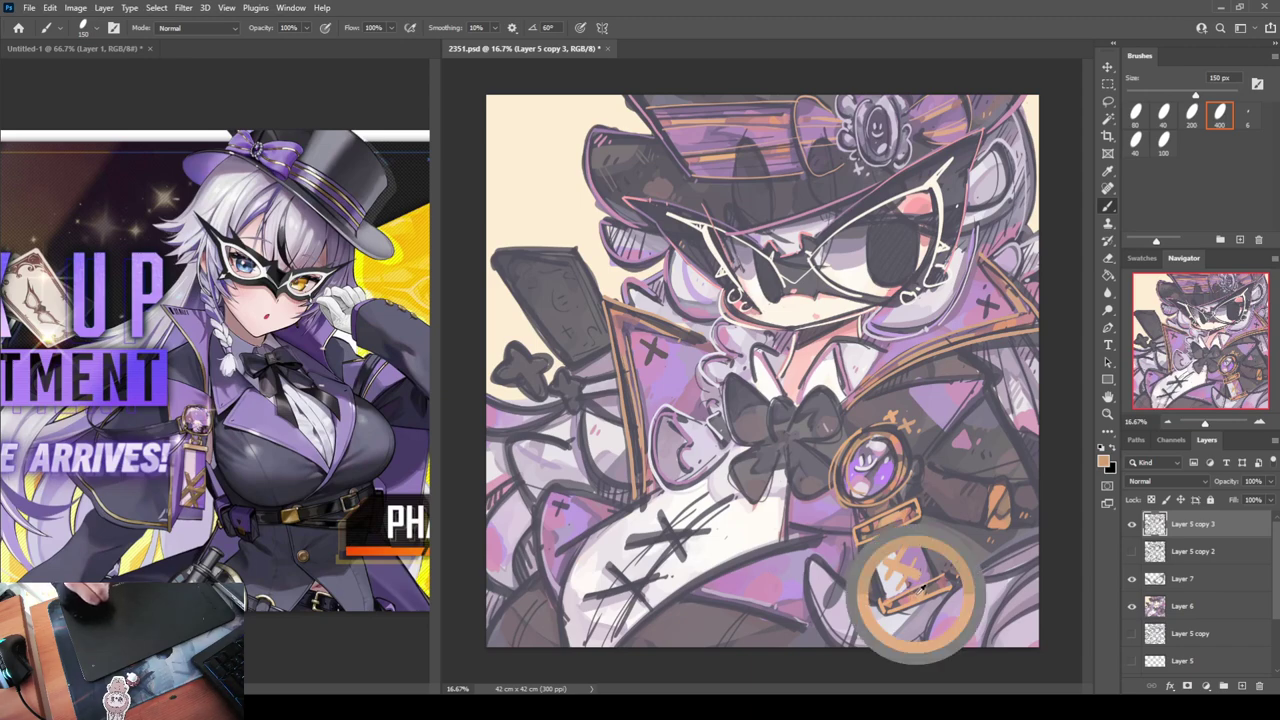
alt+click(936, 587)
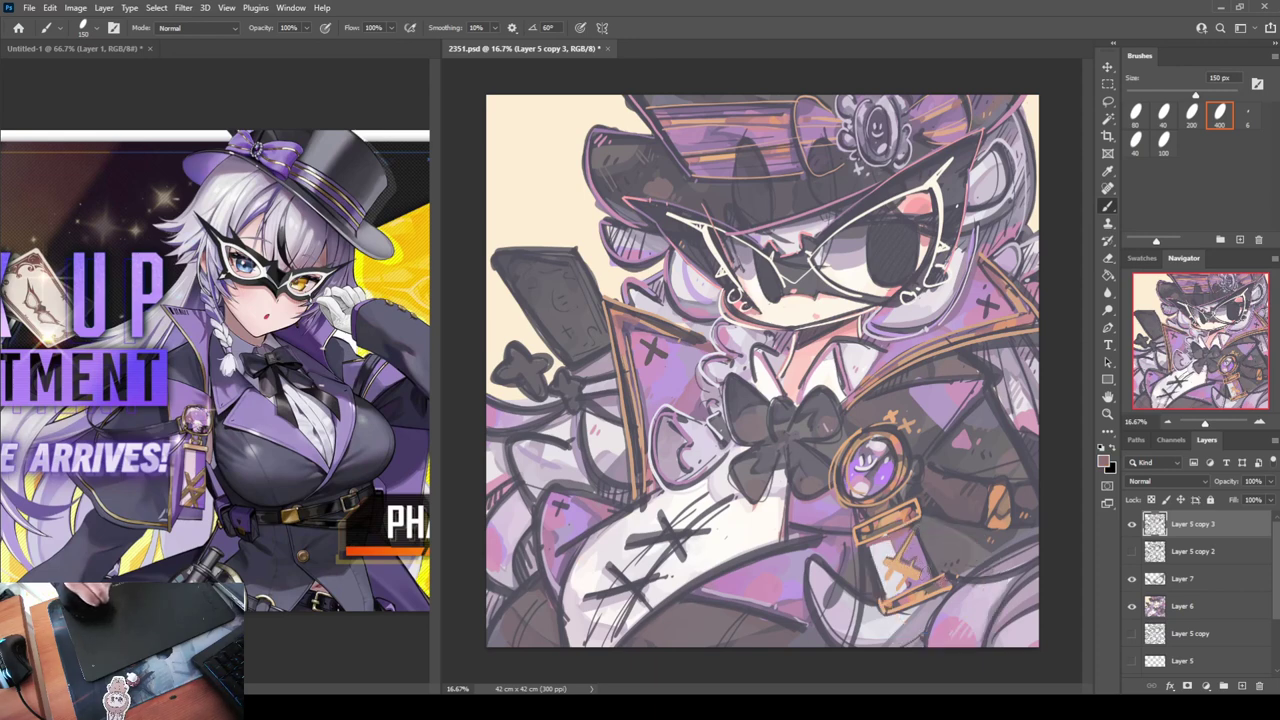
drag(884, 555, 902, 597)
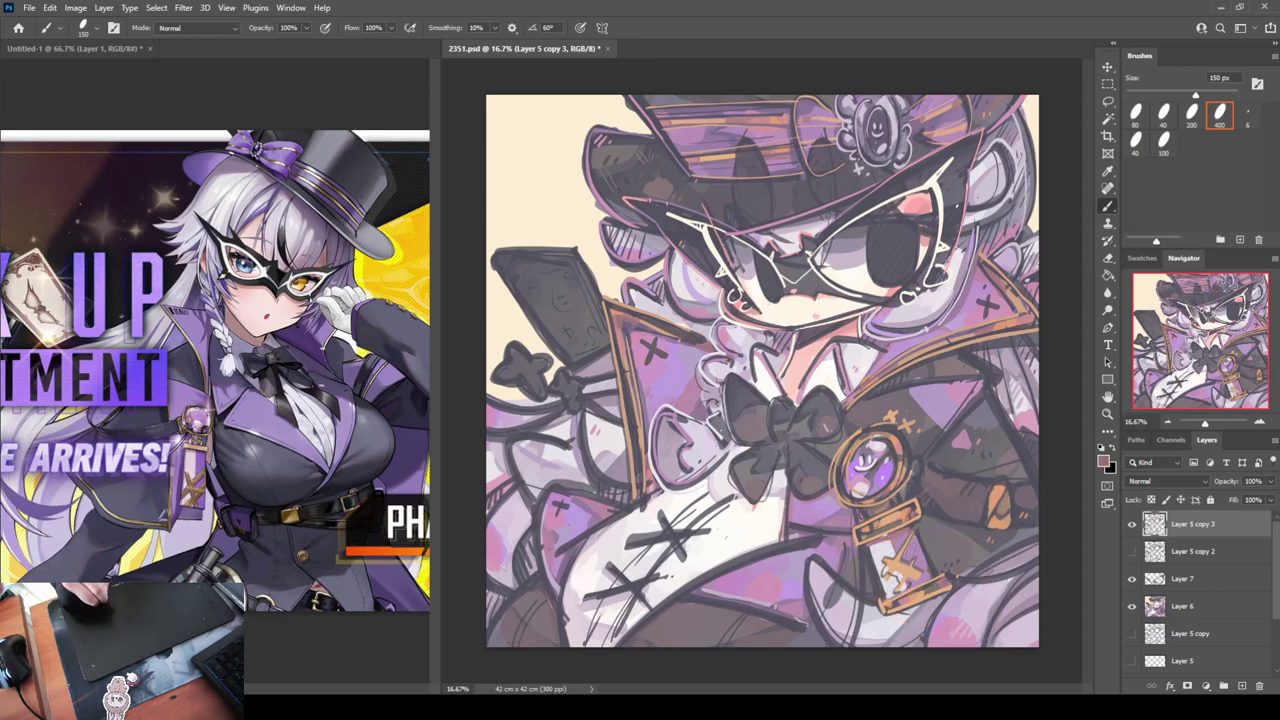
alt+click(898, 537)
key(ctrl+z)
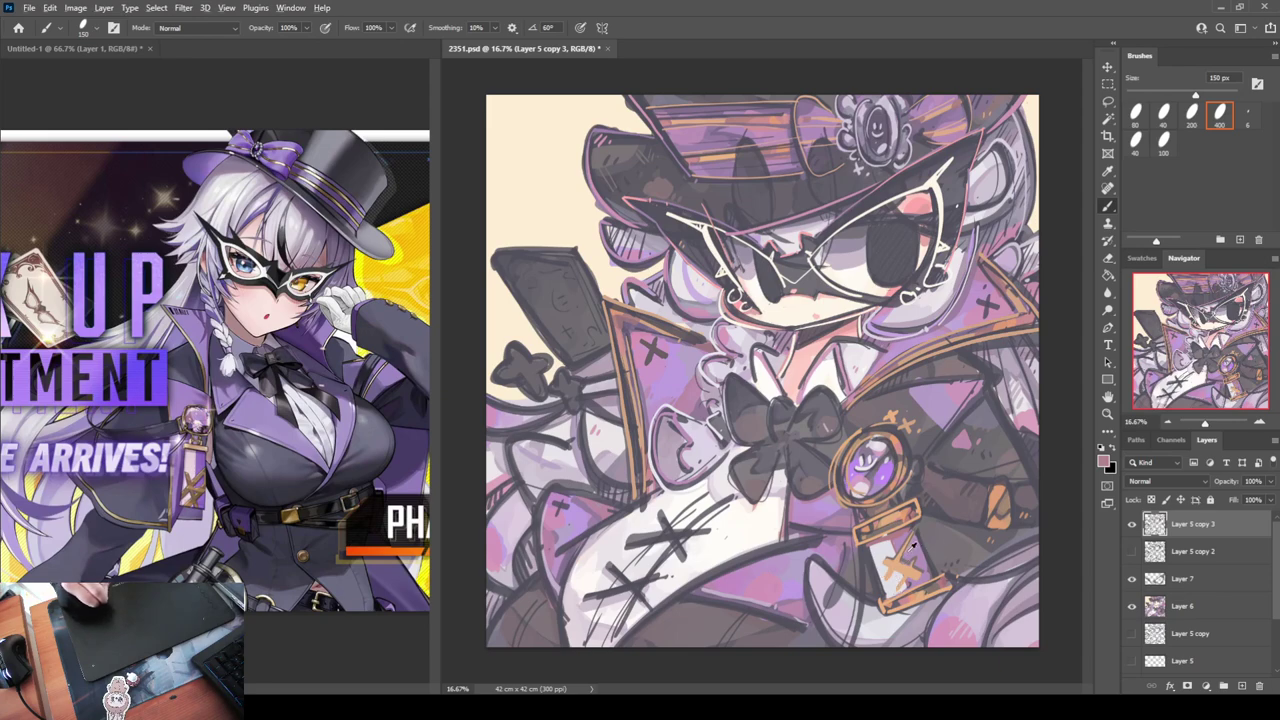
alt+click(890, 543)
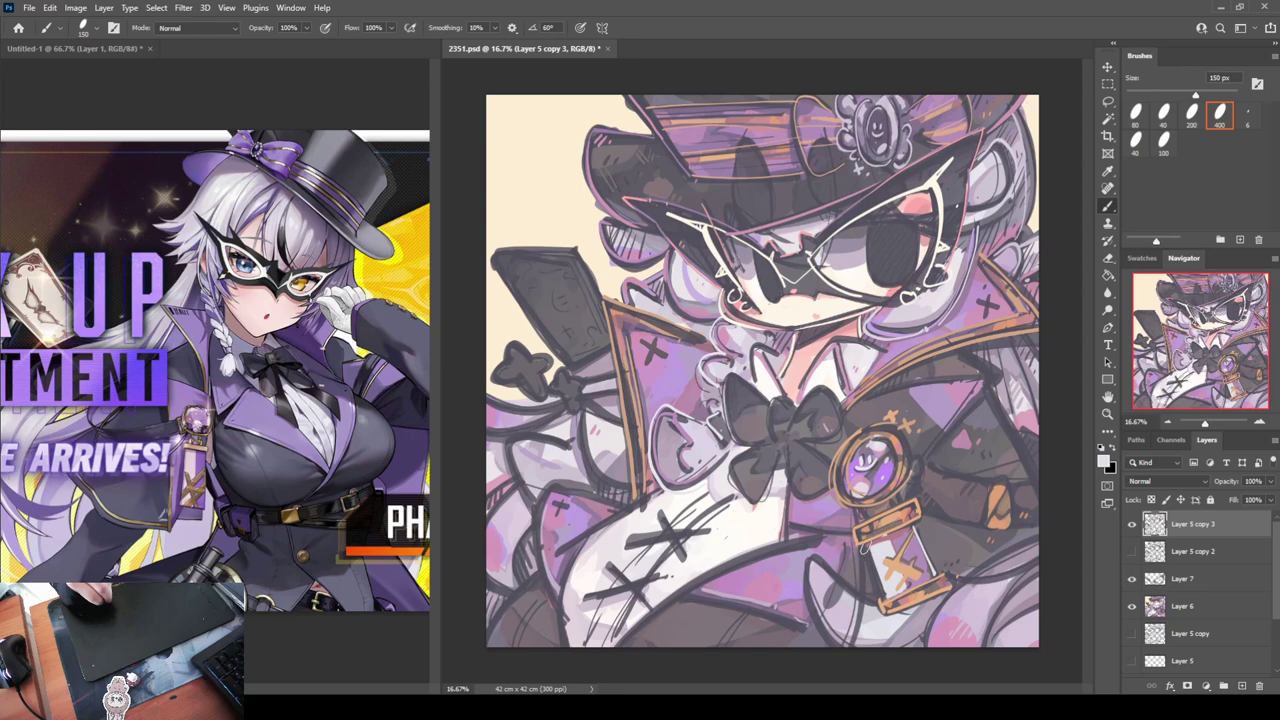
Trace the sleeve's belt in sampled tan, undoing a bad stroke, and line the neighbouring purple folds in mauve pink
alt+click(972, 470)
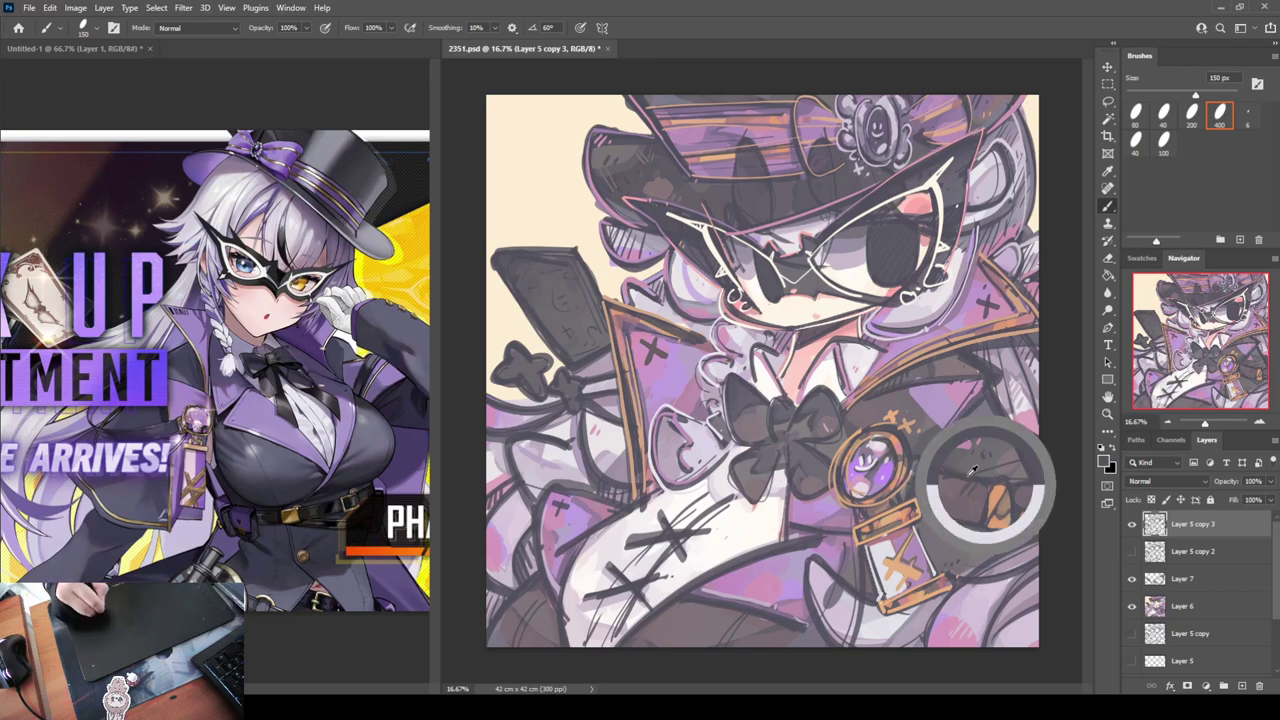
alt+click(1002, 507)
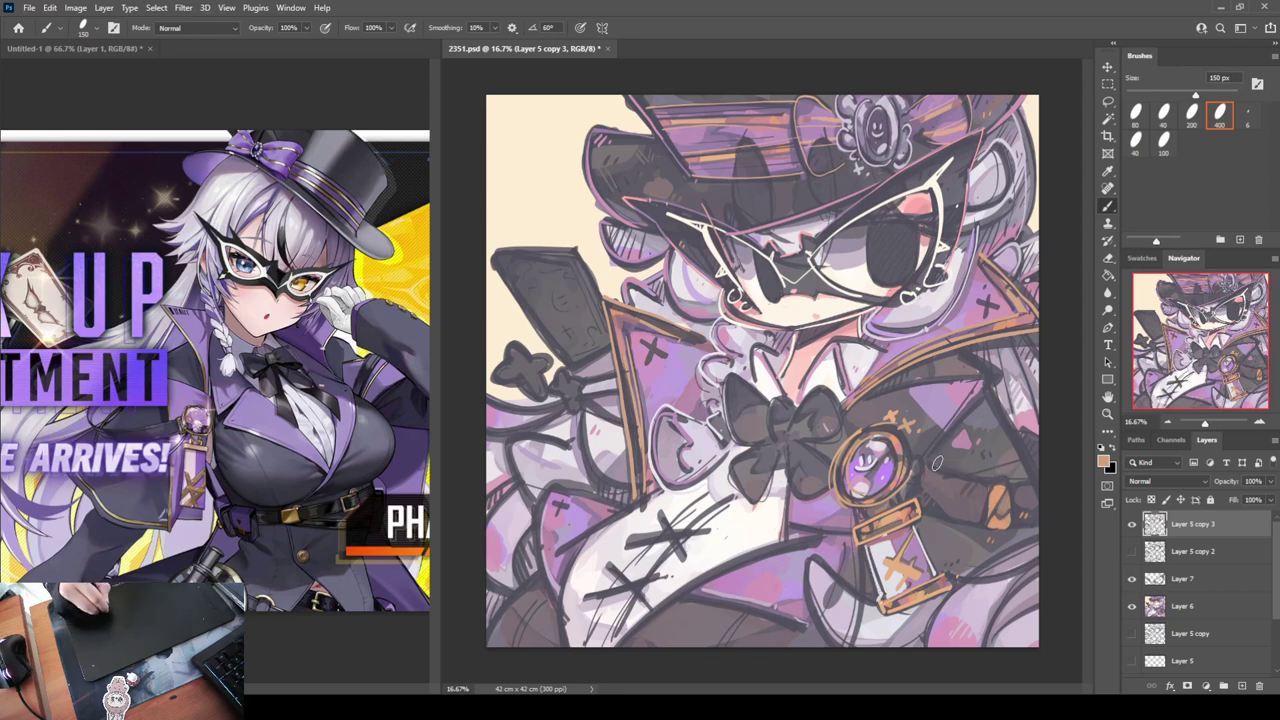
mouse_move(935, 466)
mouse_down()
mouse_move(981, 480)
mouse_move(953, 502)
mouse_move(932, 466)
mouse_move(975, 484)
mouse_move(926, 512)
mouse_move(990, 522)
mouse_up()
key(ctrl+z)
mouse_move(1012, 478)
mouse_down()
mouse_move(1042, 484)
mouse_move(1046, 518)
mouse_up()
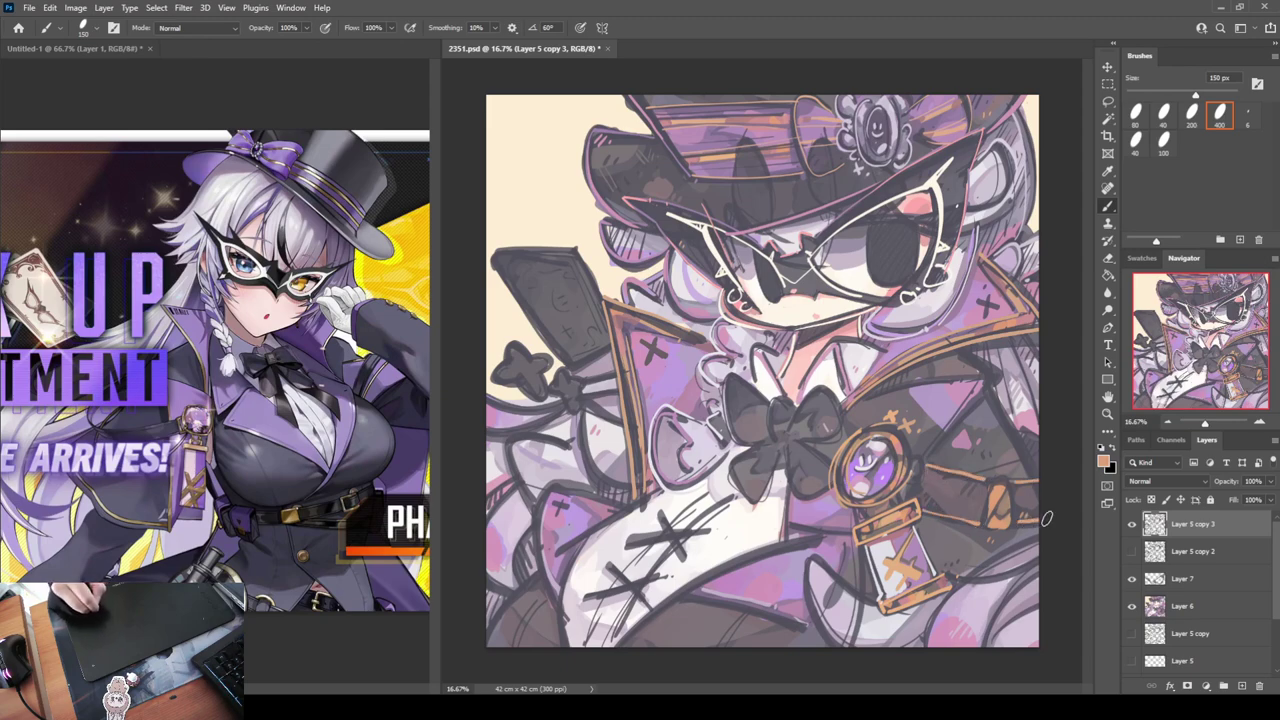
alt+click(966, 392)
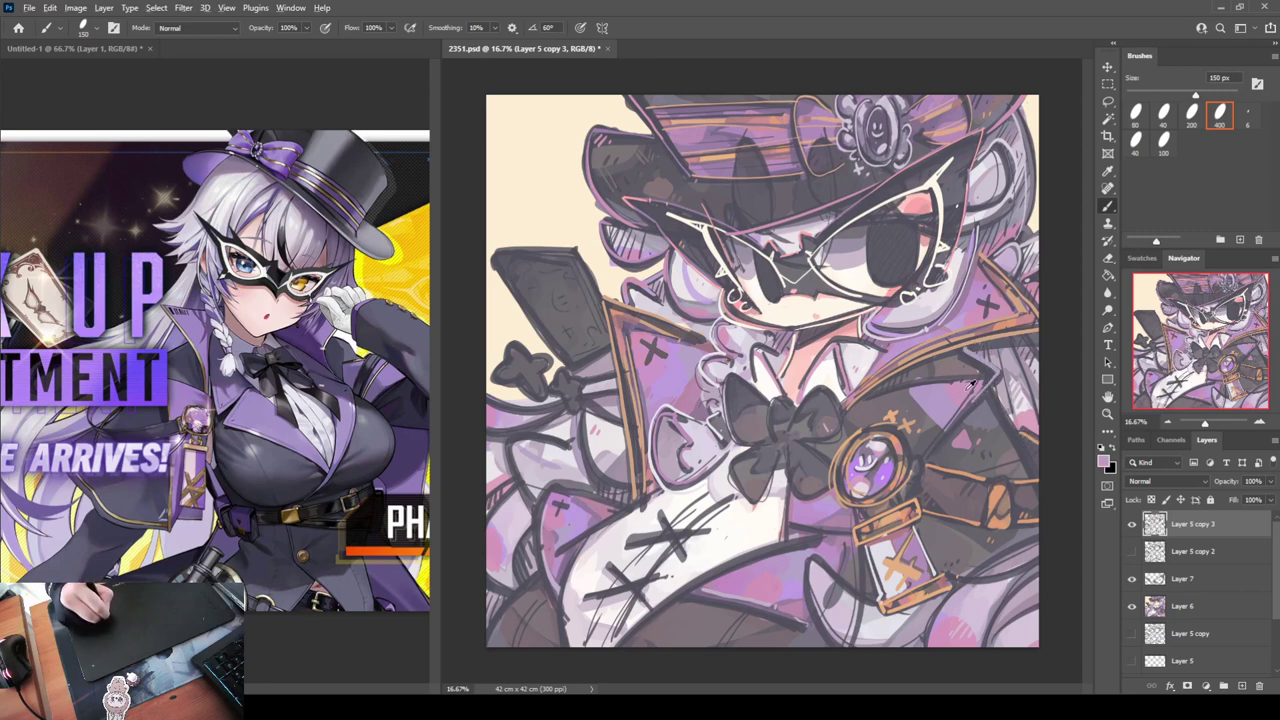
mouse_move(996, 366)
mouse_down()
mouse_move(996, 408)
mouse_move(1034, 470)
mouse_up()
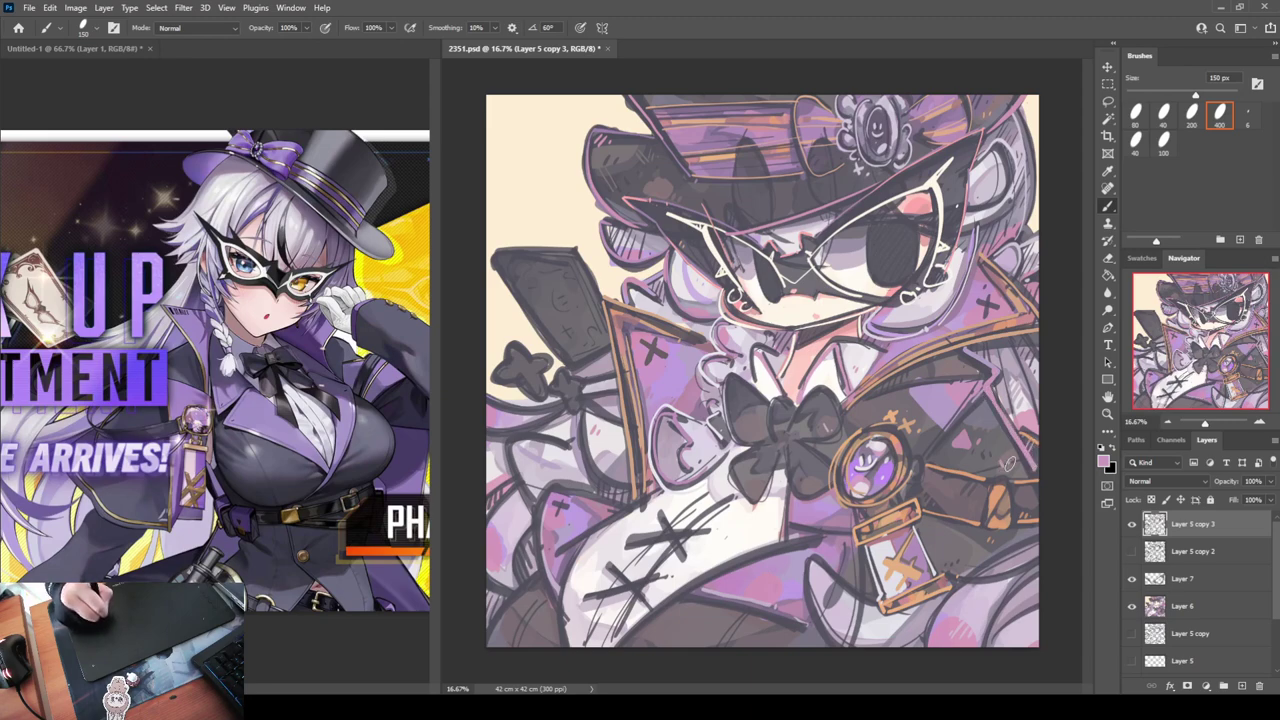
Outline the hair locks beneath the sleeve in sampled pink and add pale lavender highlight strands
alt+click(838, 602)
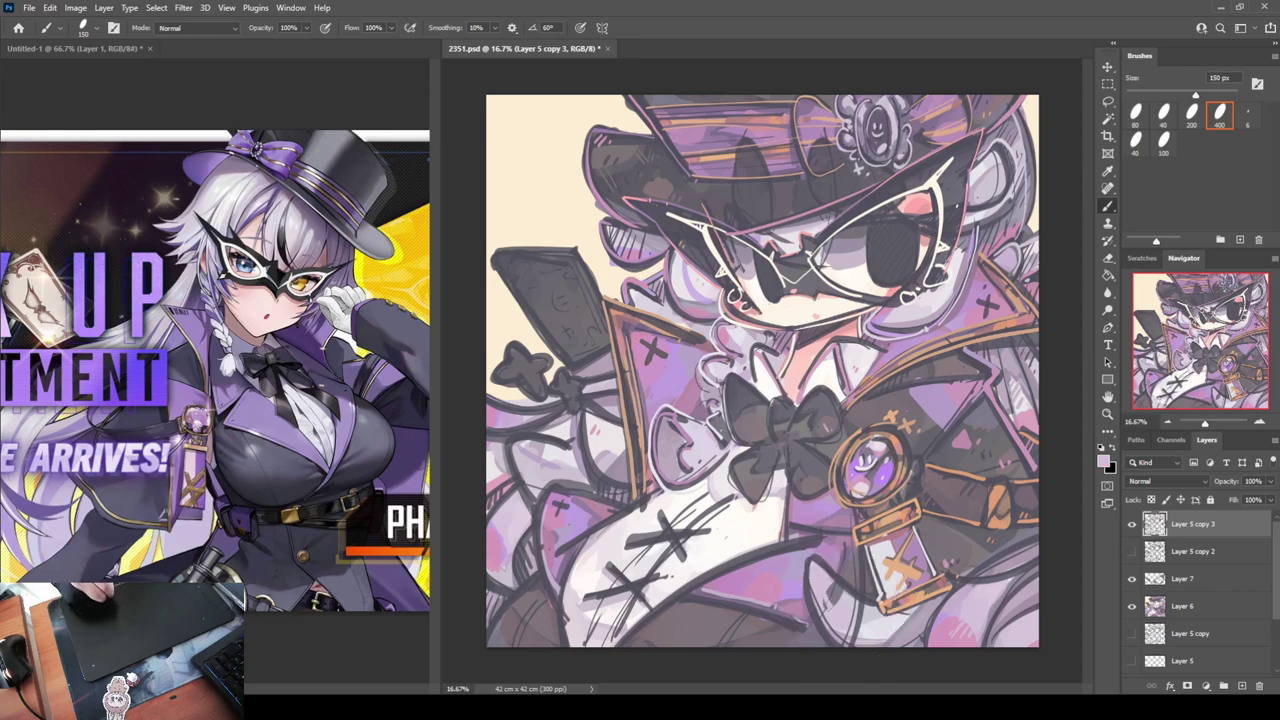
alt+click(943, 624)
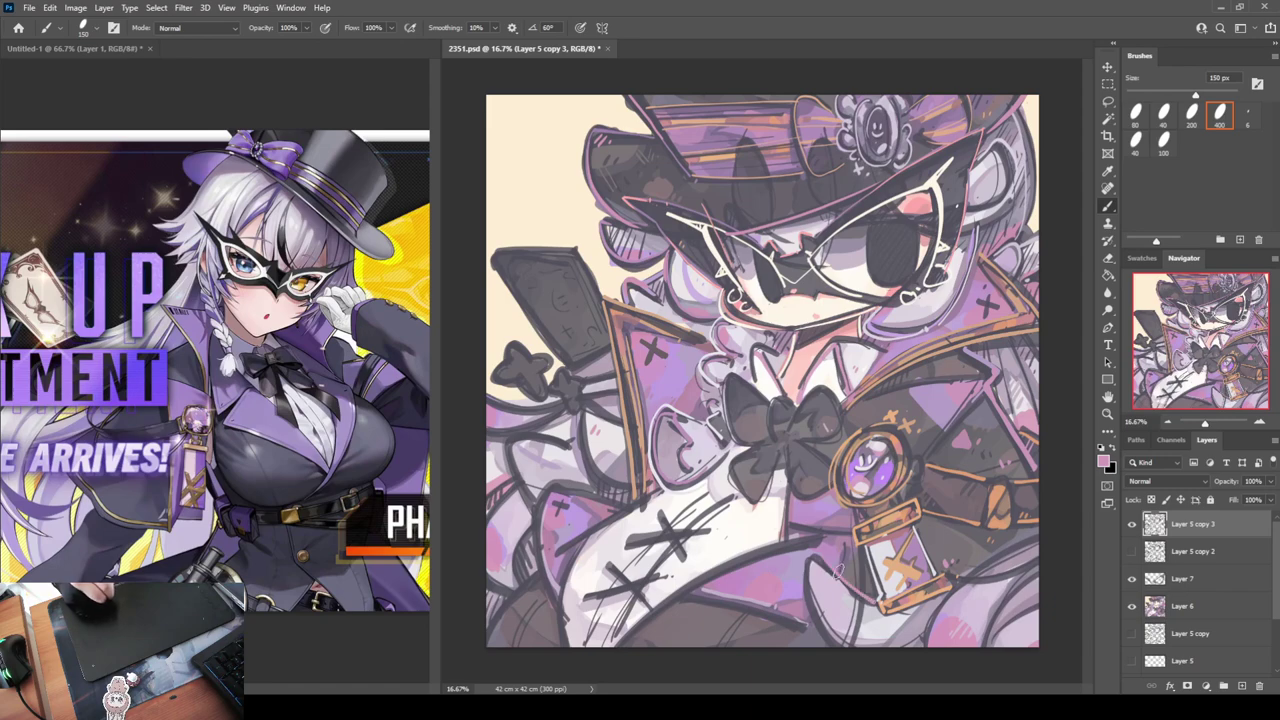
mouse_move(922, 646)
mouse_down()
mouse_move(944, 600)
mouse_move(1027, 545)
mouse_up()
alt+click(897, 619)
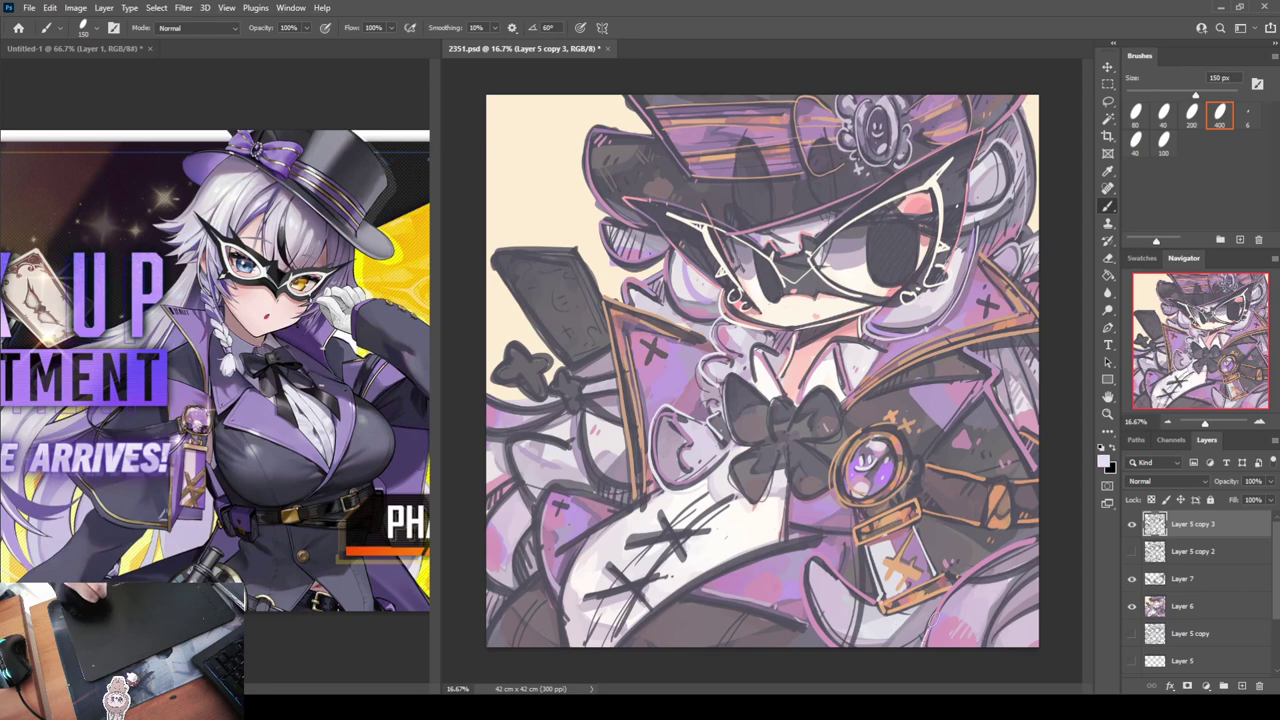
drag(935, 621, 1040, 538)
drag(981, 655, 1033, 577)
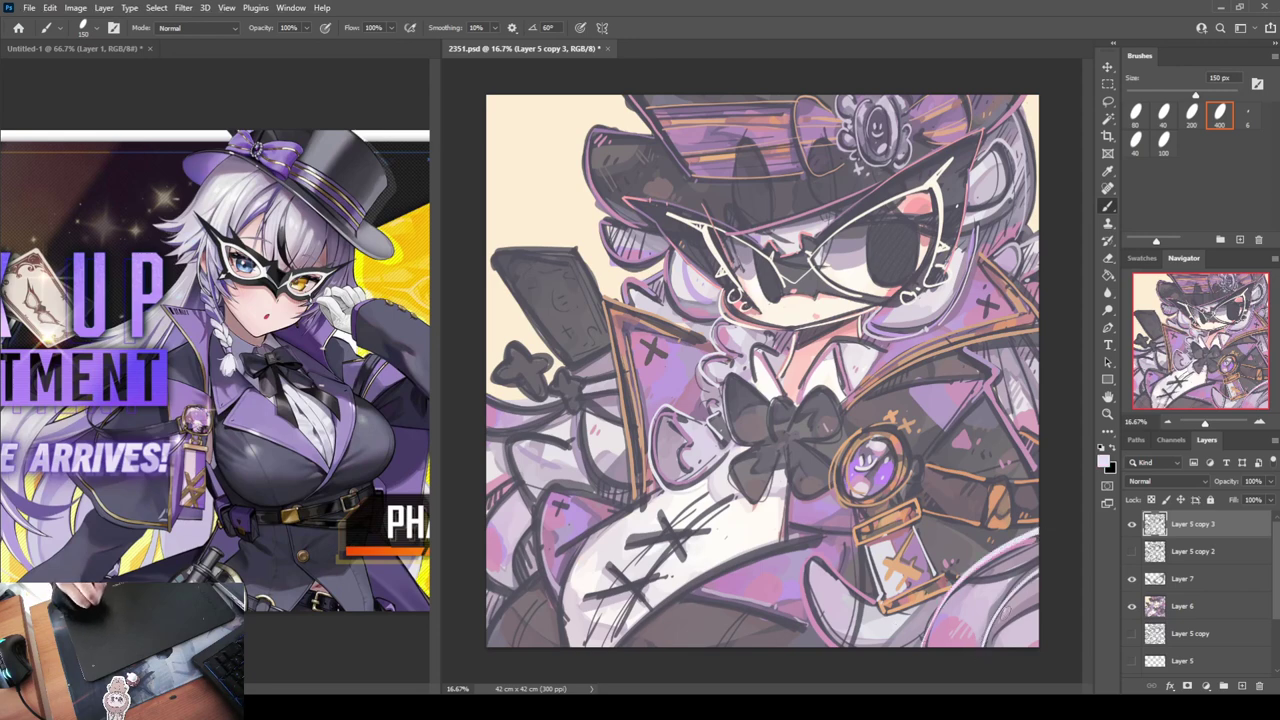
mouse_move(986, 648)
mouse_down()
mouse_move(1021, 598)
mouse_move(1057, 594)
mouse_up()
Edge the curved hair lock beside the strap with sampled pale grey, redoing the stroke along its inner contour
alt+click(833, 600)
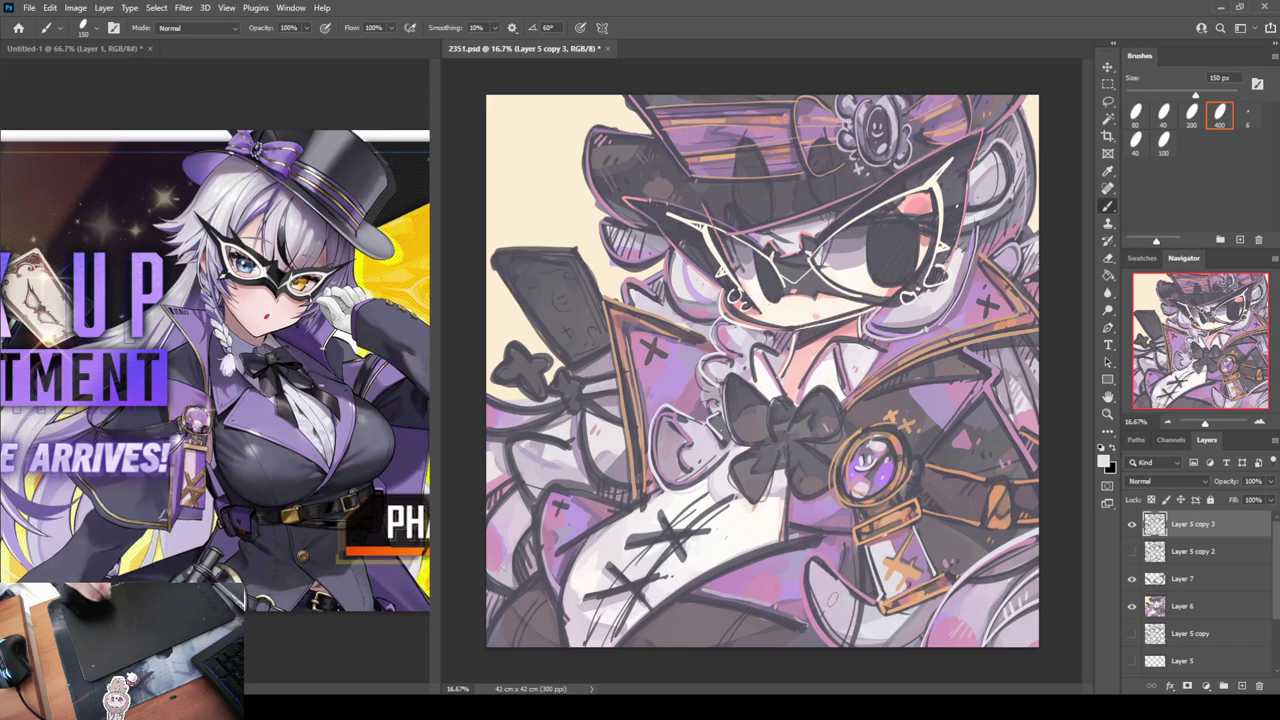
drag(814, 568, 854, 653)
drag(814, 555, 878, 608)
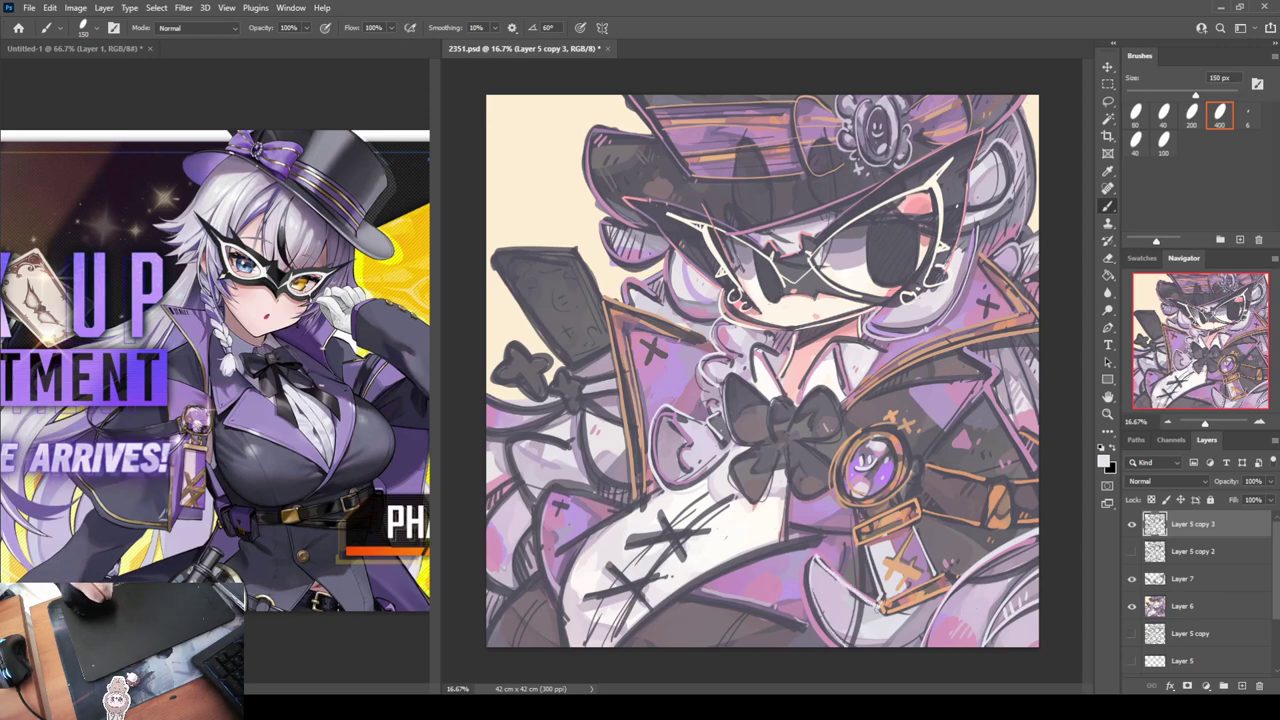
key(ctrl+z)
drag(814, 556, 881, 610)
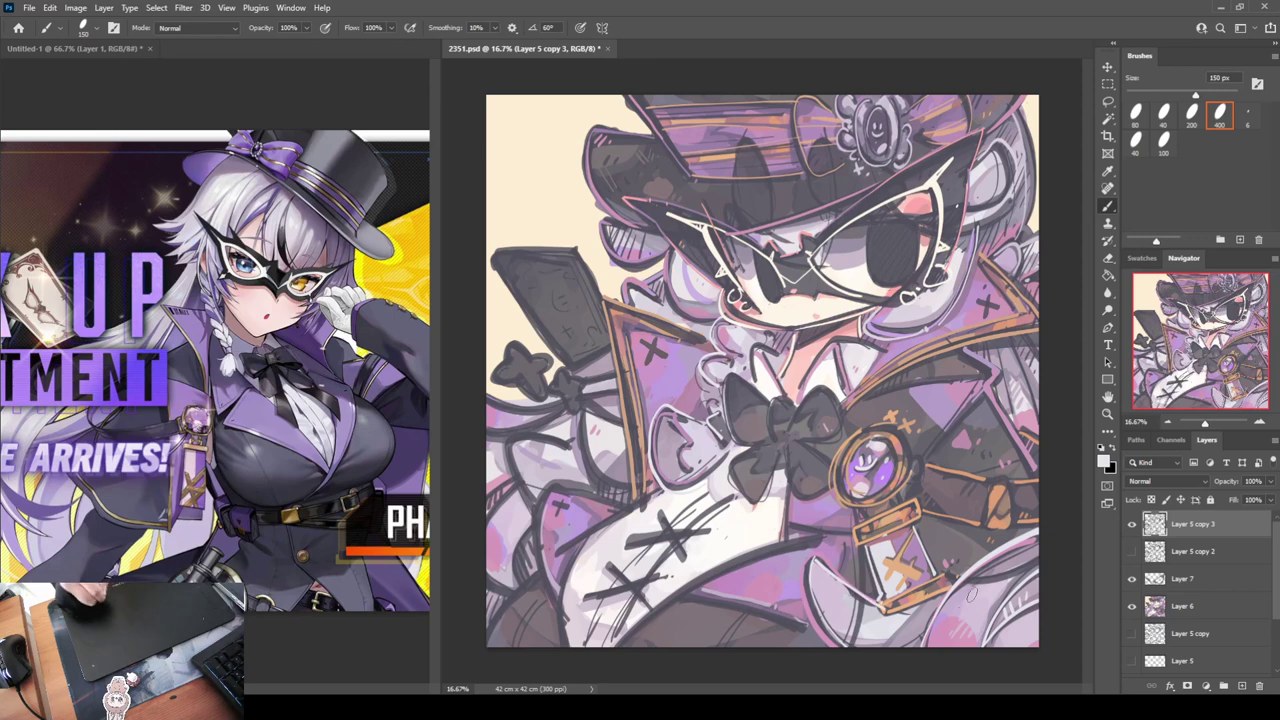
Sweep long pale strands across the lower hair and add a pale rim to the collar flap, undoing unwanted strokes
drag(953, 650, 1038, 506)
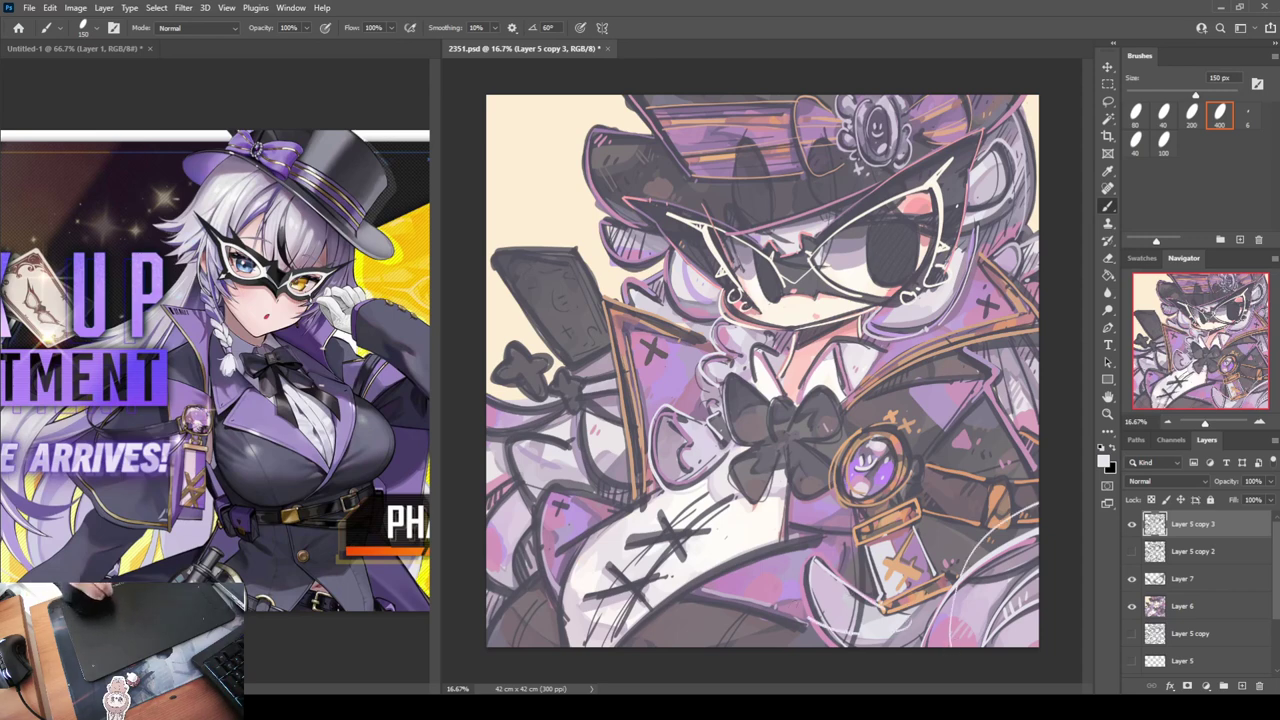
mouse_move(776, 560)
mouse_down()
mouse_move(805, 625)
mouse_move(973, 628)
mouse_up()
key(ctrl+z)
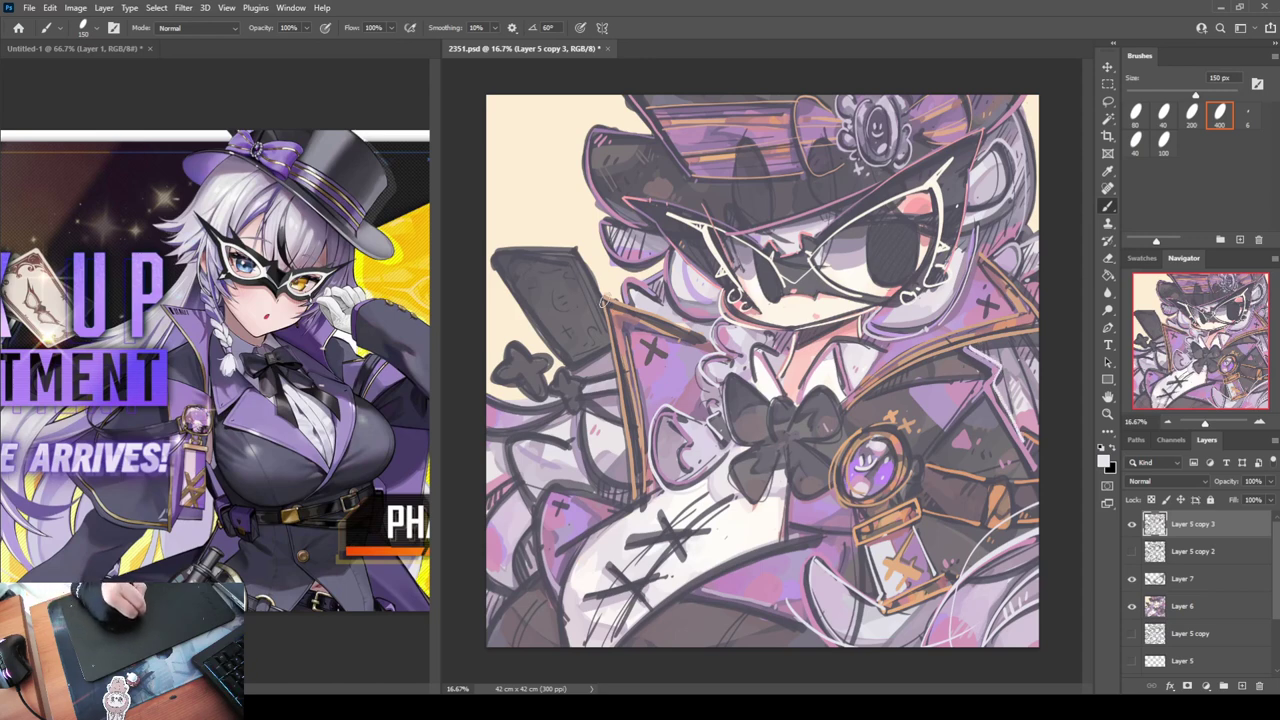
drag(603, 298, 635, 490)
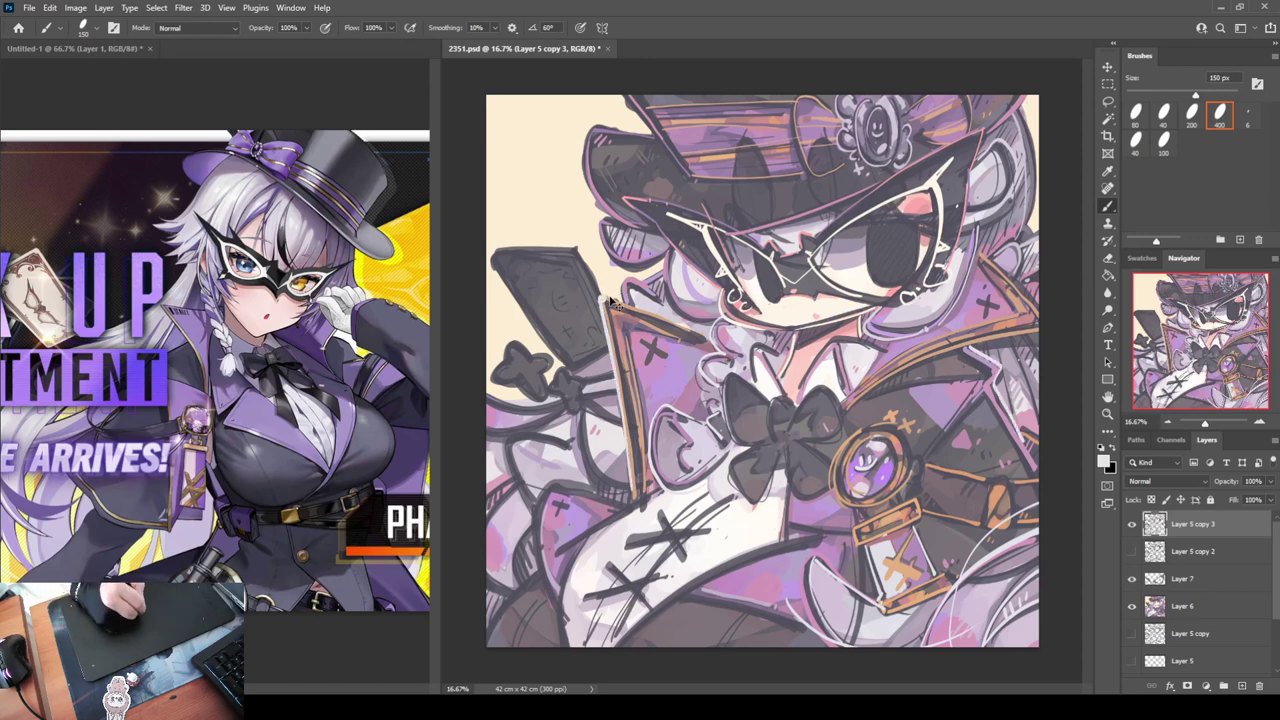
key(ctrl+z)
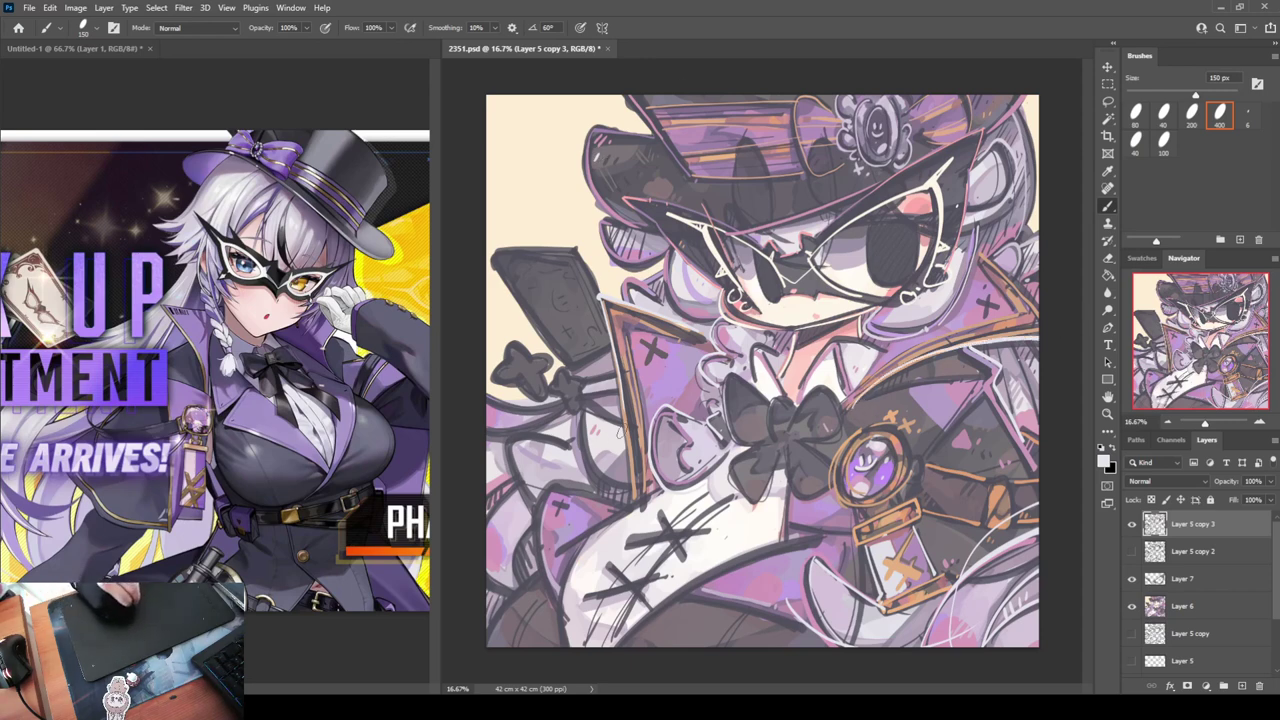
Add sampled pink contour lines along the hair, shirt front and coat lapel in the lower part of the drawing
alt+click(941, 623)
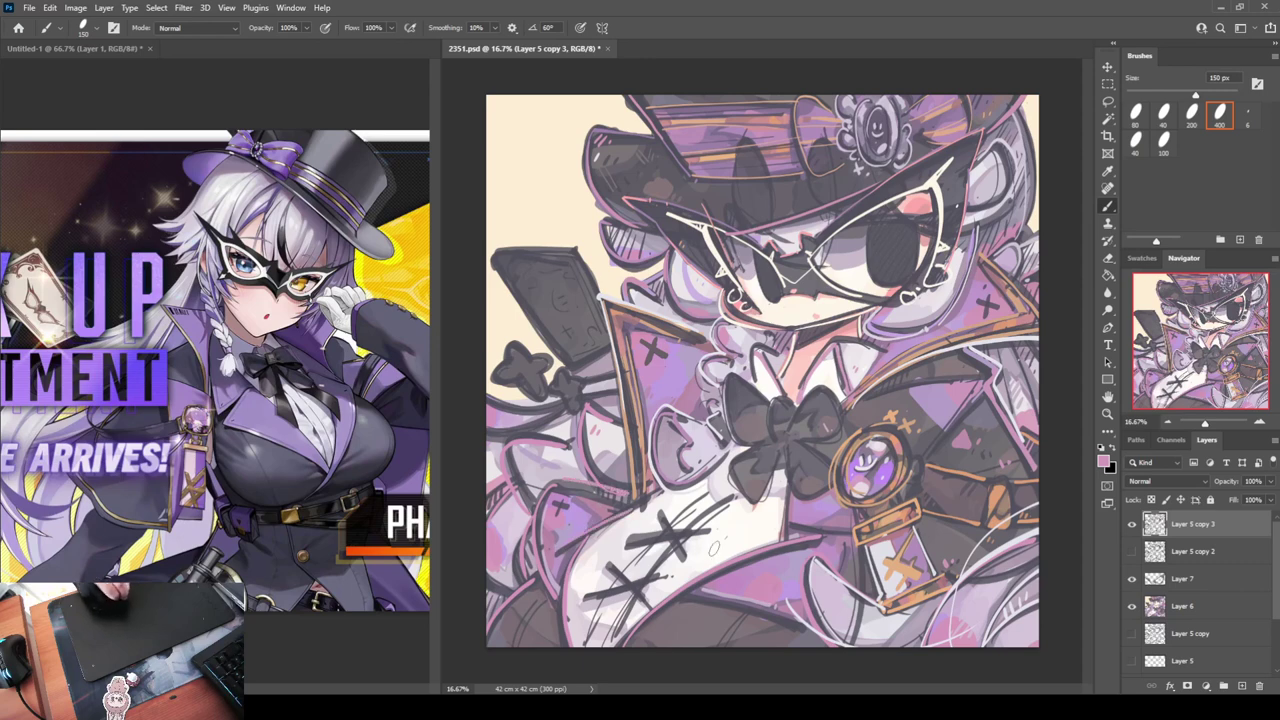
alt+click(895, 288)
drag(692, 586, 822, 650)
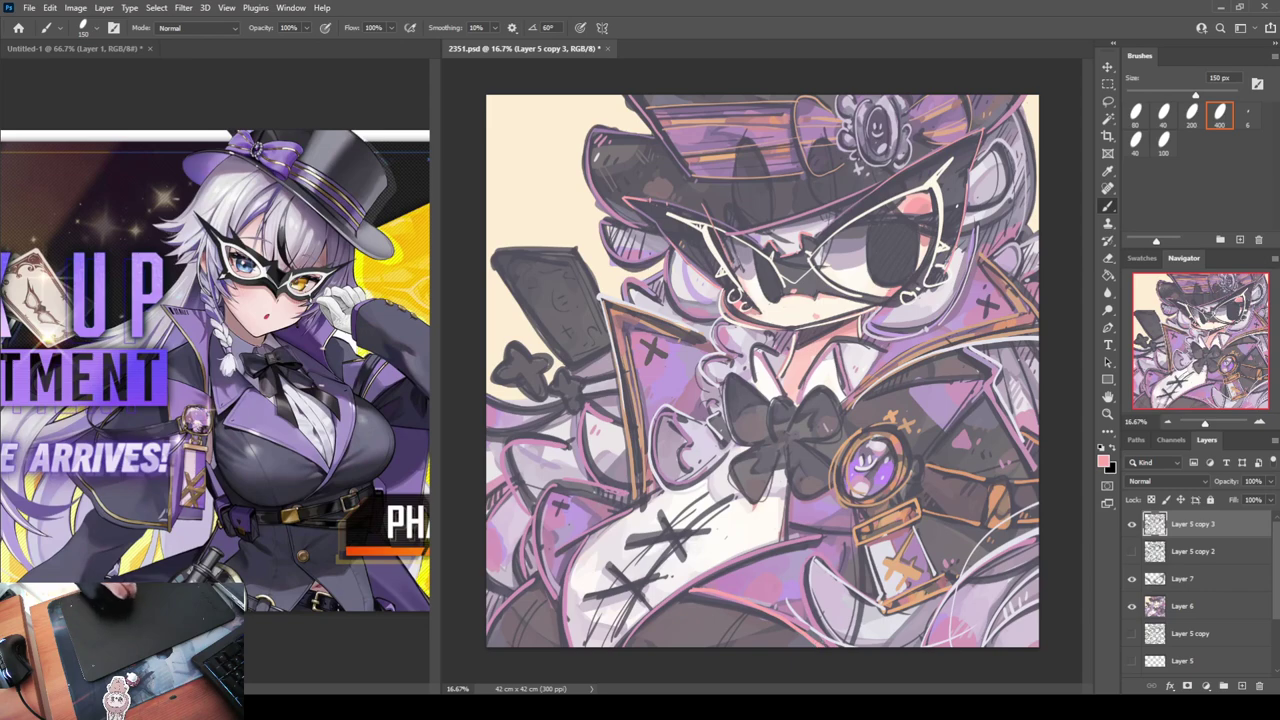
Finish the pink contour beside the white sleeve and decorate the dark card with sampled pale grey scrolls and border lines
drag(547, 493, 564, 646)
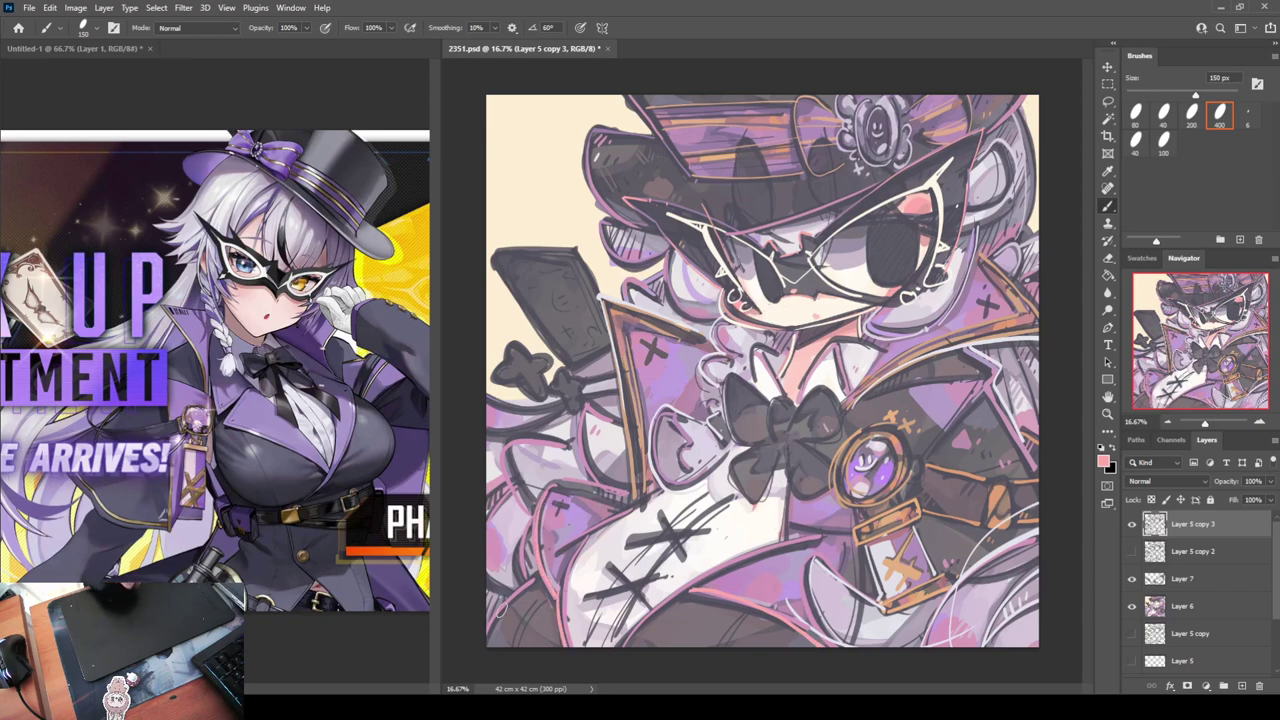
alt+click(518, 645)
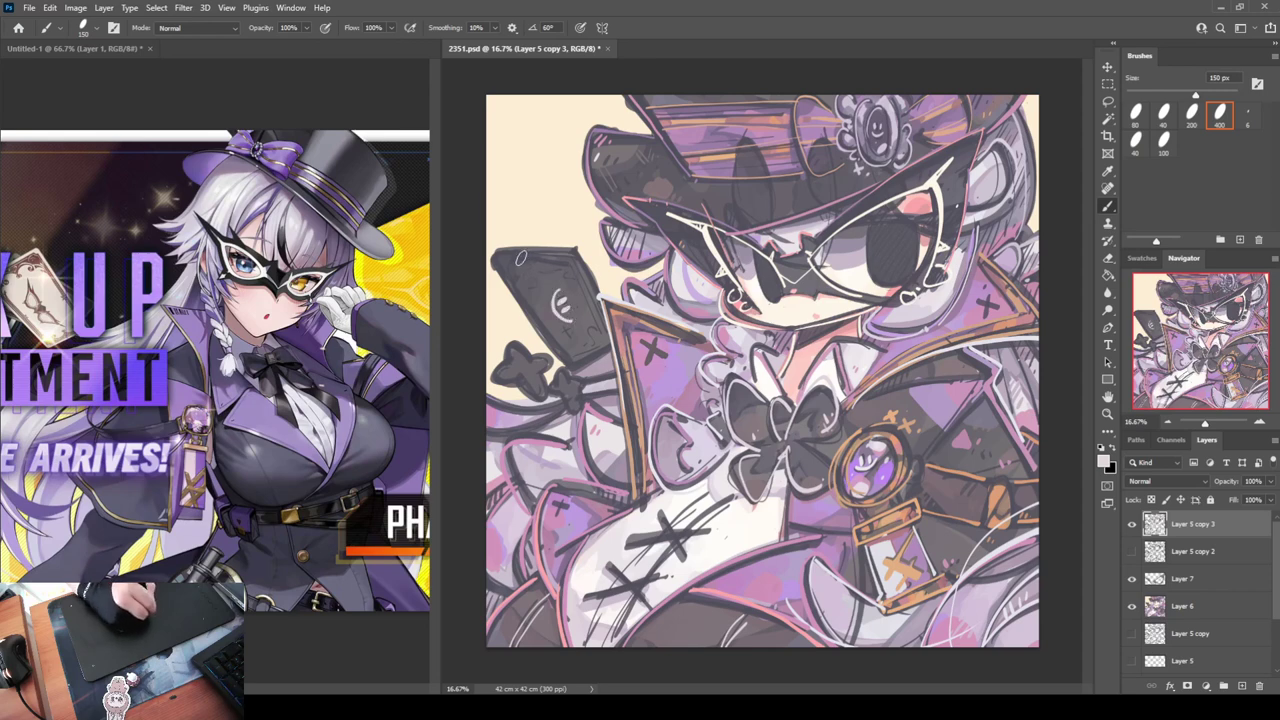
mouse_move(513, 254)
mouse_down()
mouse_move(532, 276)
mouse_move(548, 262)
mouse_move(578, 266)
mouse_up()
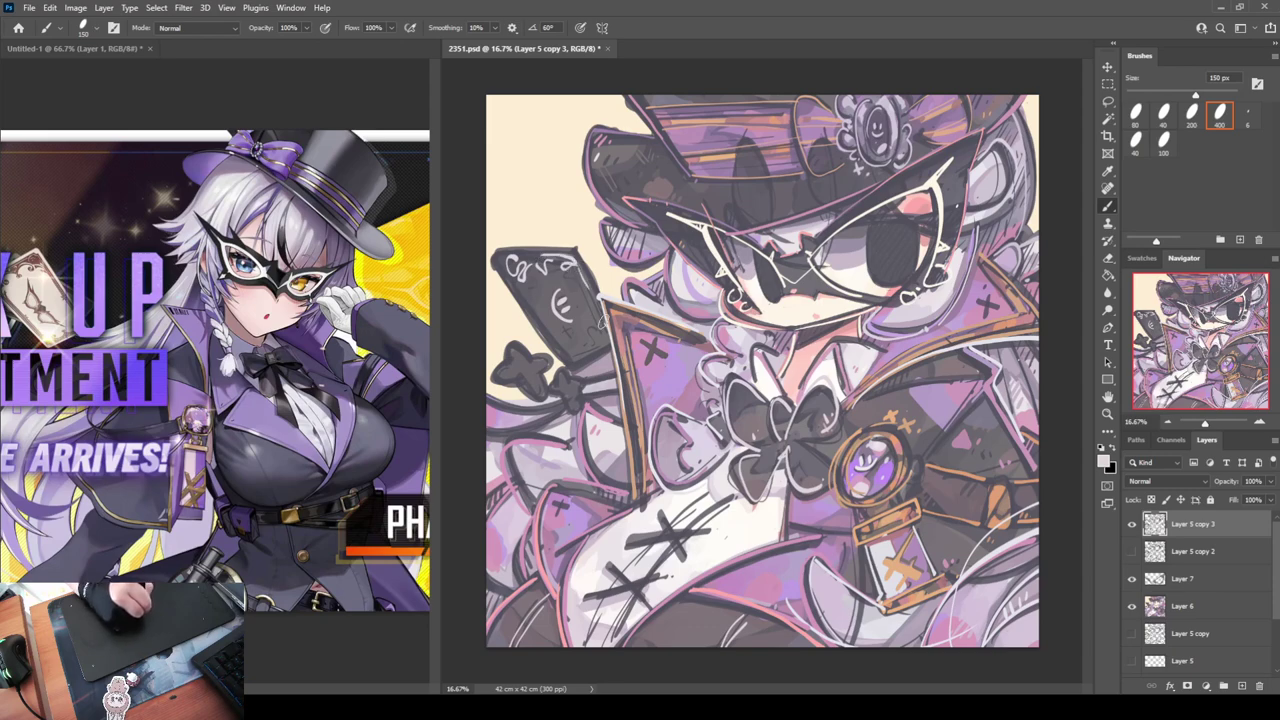
drag(597, 323, 599, 345)
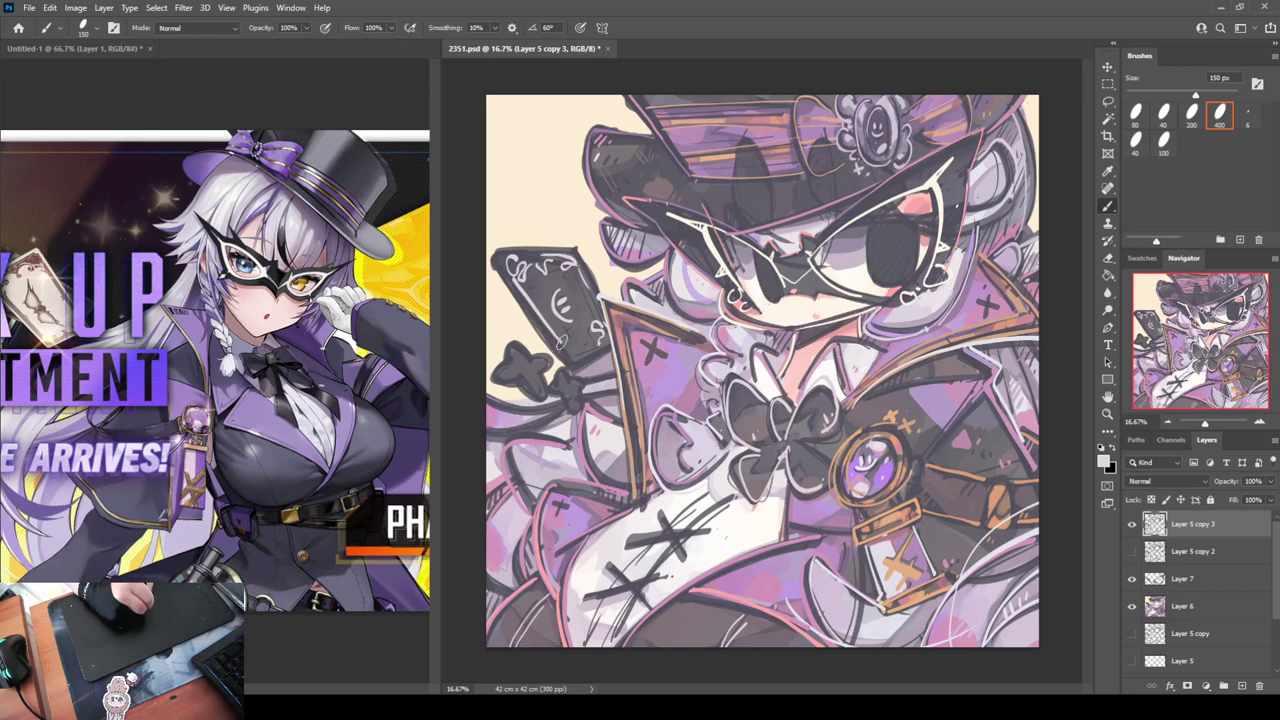
drag(521, 280, 557, 334)
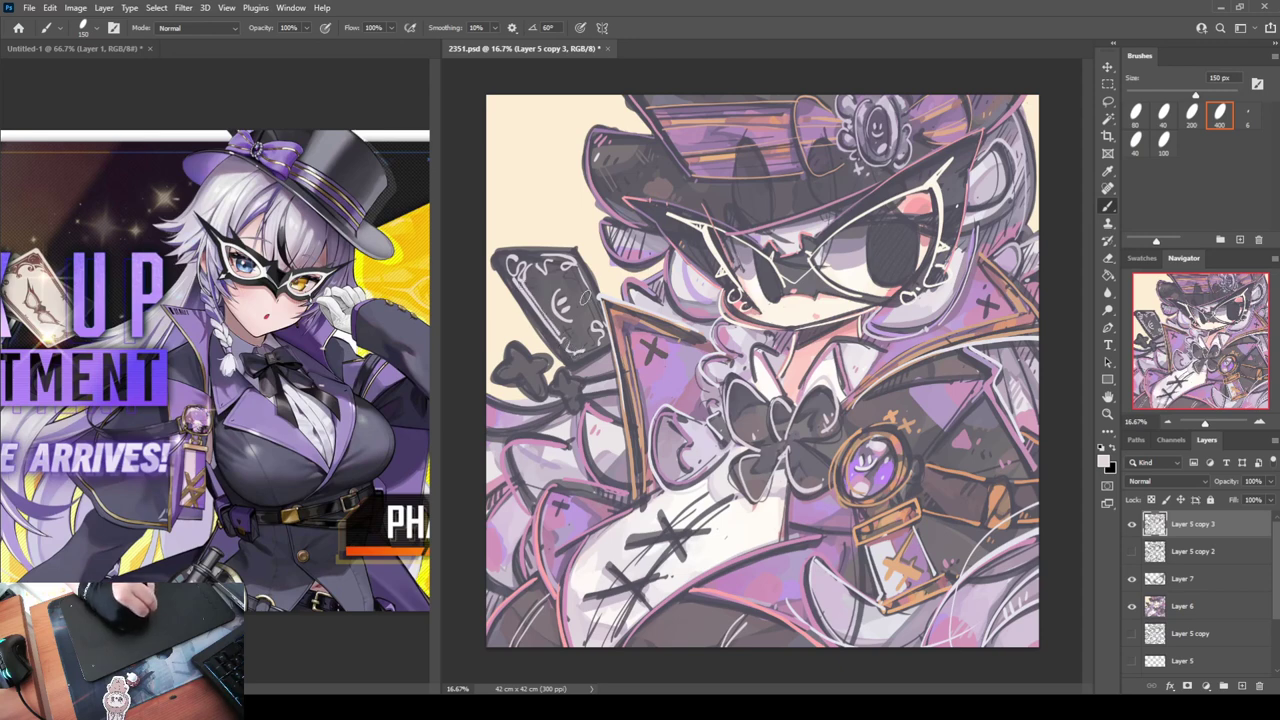
Outline the dark card's edges in orange sampled from the collar trim, undoing unwanted strokes
alt+click(613, 313)
mouse_move(490, 252)
mouse_down()
mouse_move(561, 243)
mouse_move(506, 249)
mouse_move(542, 243)
mouse_move(569, 262)
mouse_move(514, 262)
mouse_move(576, 365)
mouse_up()
key(ctrl+z)
key(ctrl+z)
mouse_move(492, 254)
mouse_down()
mouse_move(568, 360)
mouse_move(606, 352)
mouse_up()
Paint orange crosses over the two clover ornaments below the card and add sampled off-white highlights inside them
mouse_move(552, 387)
mouse_down()
mouse_move(577, 380)
mouse_move(572, 410)
mouse_up()
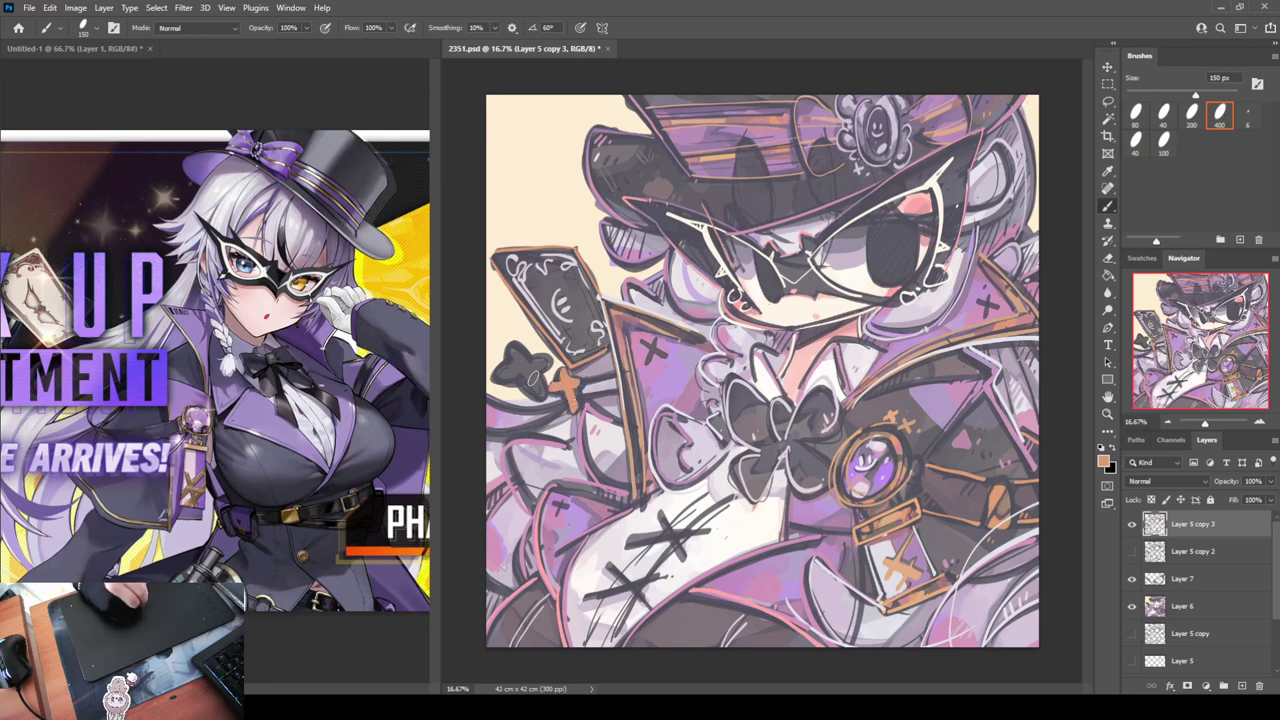
drag(502, 375, 544, 366)
mouse_move(515, 352)
mouse_down()
mouse_move(537, 396)
mouse_move(571, 382)
mouse_move(564, 402)
mouse_up()
alt+click(715, 275)
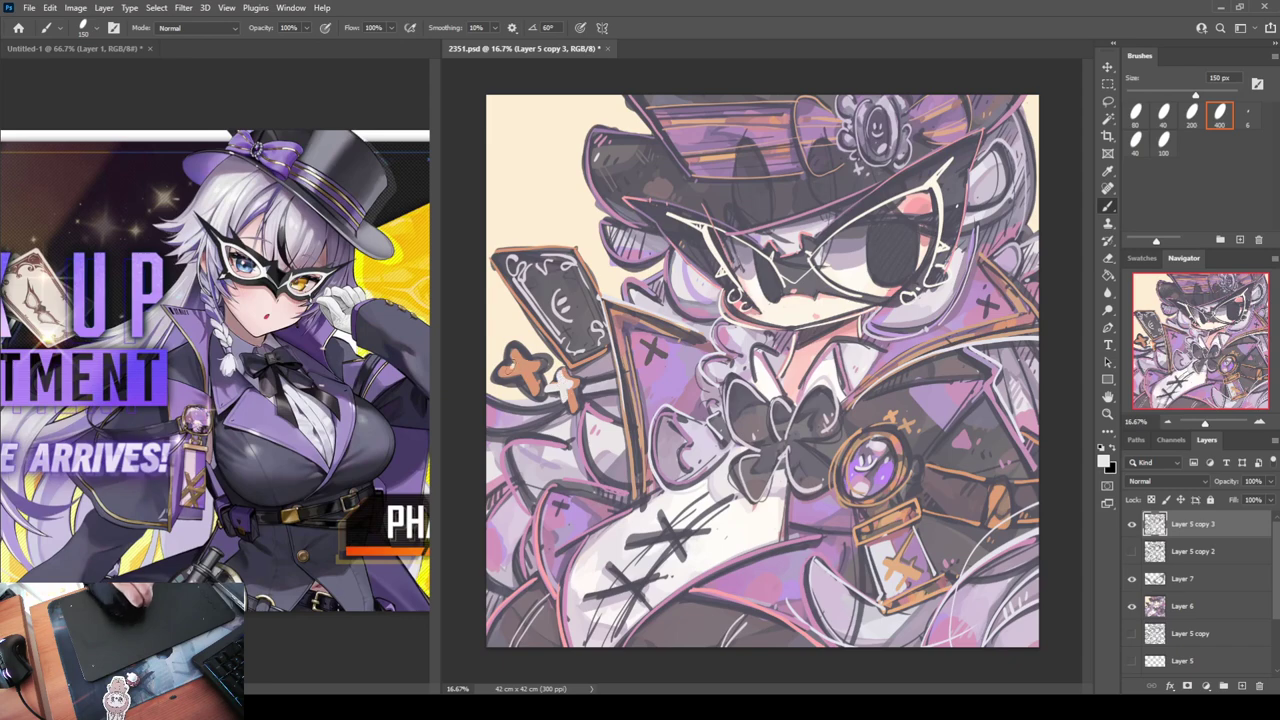
drag(508, 372, 542, 362)
mouse_move(528, 356)
mouse_down()
mouse_move(563, 383)
mouse_move(510, 334)
mouse_move(502, 370)
mouse_move(544, 380)
mouse_move(568, 358)
mouse_move(588, 376)
mouse_move(570, 424)
mouse_up()
Edge the two orange crosses with sampled violet strokes, shaping them into pointed sparkles
alt+click(891, 469)
alt+click(575, 356)
drag(520, 334, 508, 362)
mouse_move(508, 364)
mouse_down()
mouse_move(490, 374)
mouse_move(517, 386)
mouse_up()
mouse_move(526, 390)
mouse_down()
mouse_move(534, 414)
mouse_move(562, 400)
mouse_up()
Add contour lines in sampled pinkish purple along the hair locks beneath the sparkles
alt+click(547, 443)
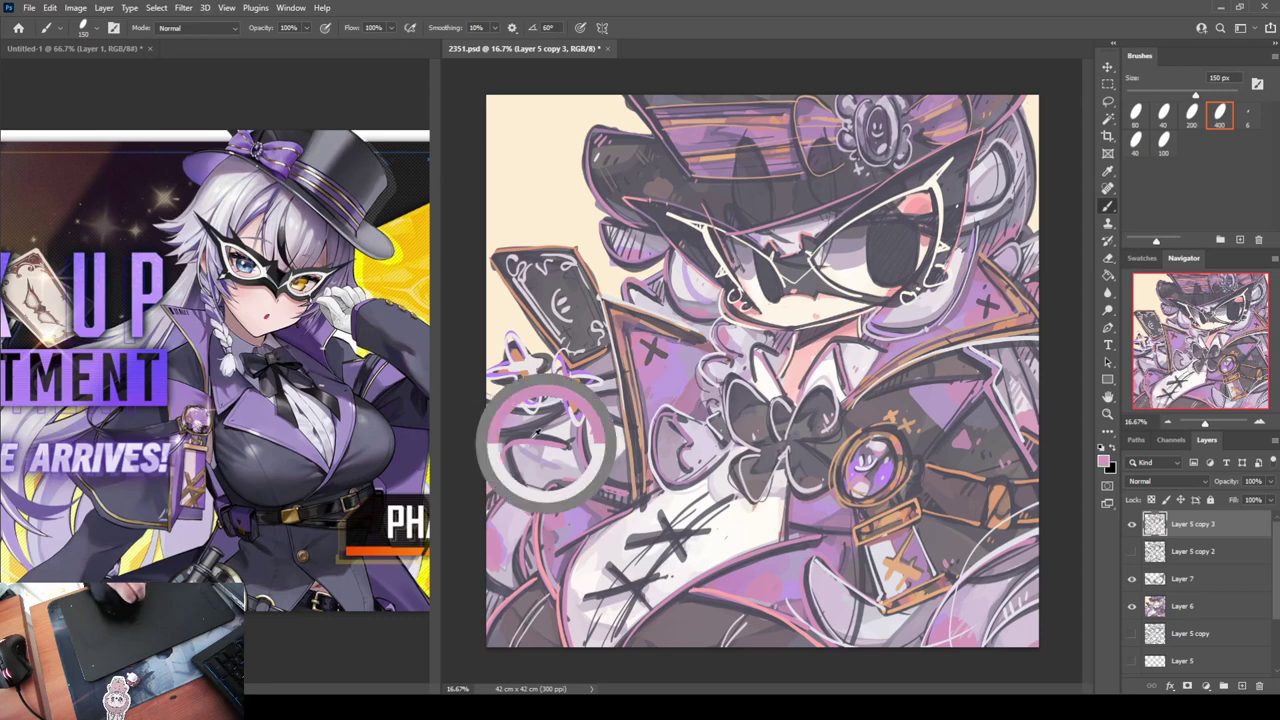
mouse_move(486, 430)
mouse_down()
mouse_move(513, 440)
mouse_move(551, 424)
mouse_up()
drag(482, 401, 564, 407)
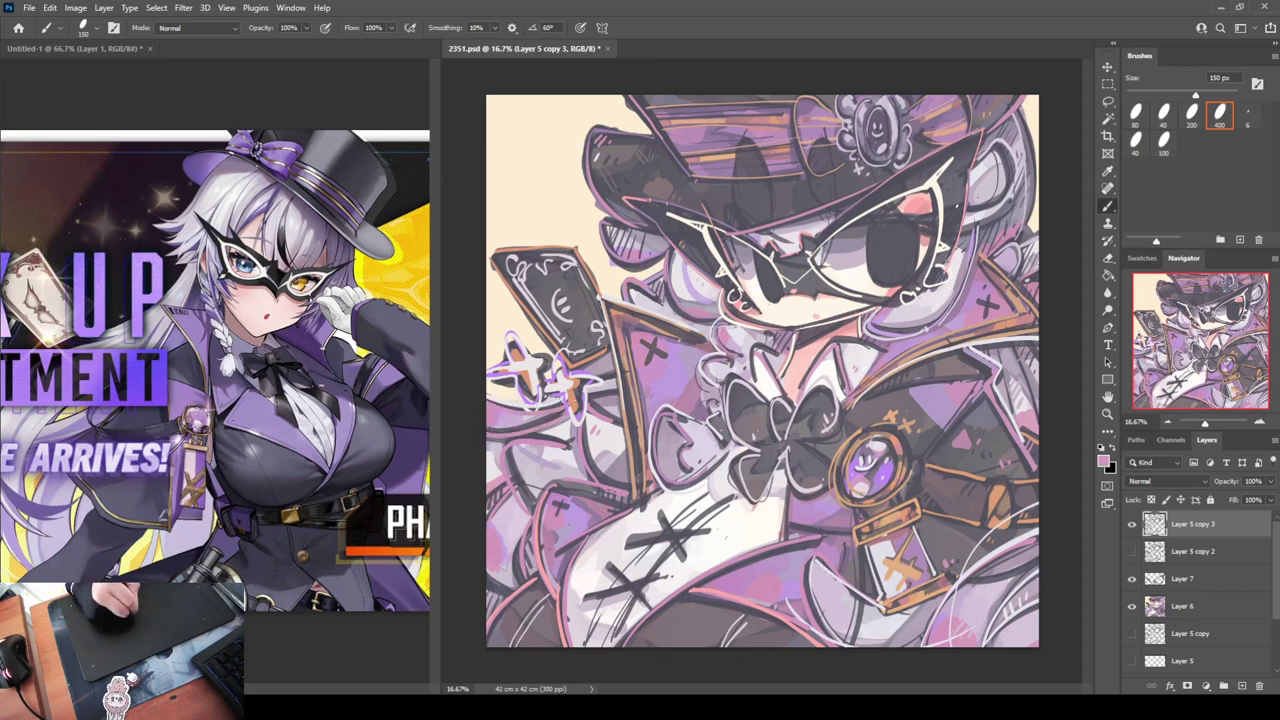
Repaint the small crosses on both purple collar flaps in sampled white
alt+click(766, 370)
drag(642, 342, 666, 358)
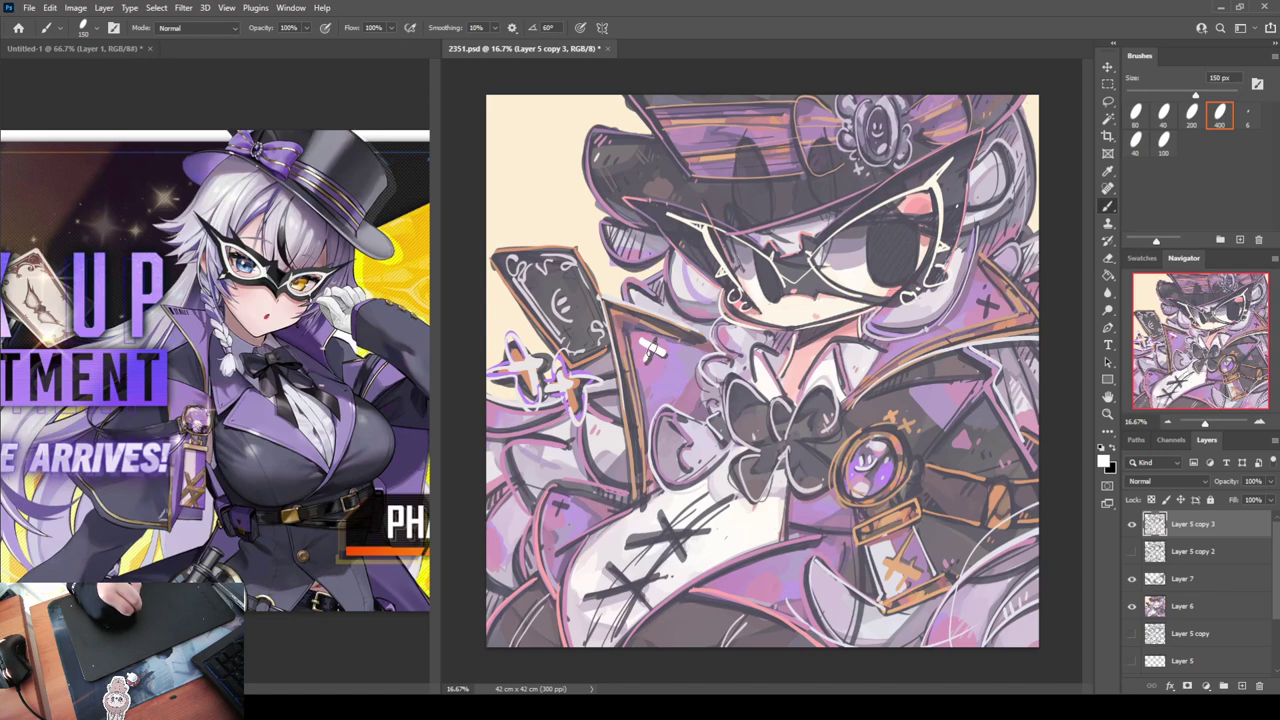
mouse_move(974, 314)
mouse_down()
mouse_move(1000, 290)
mouse_move(996, 312)
mouse_up()
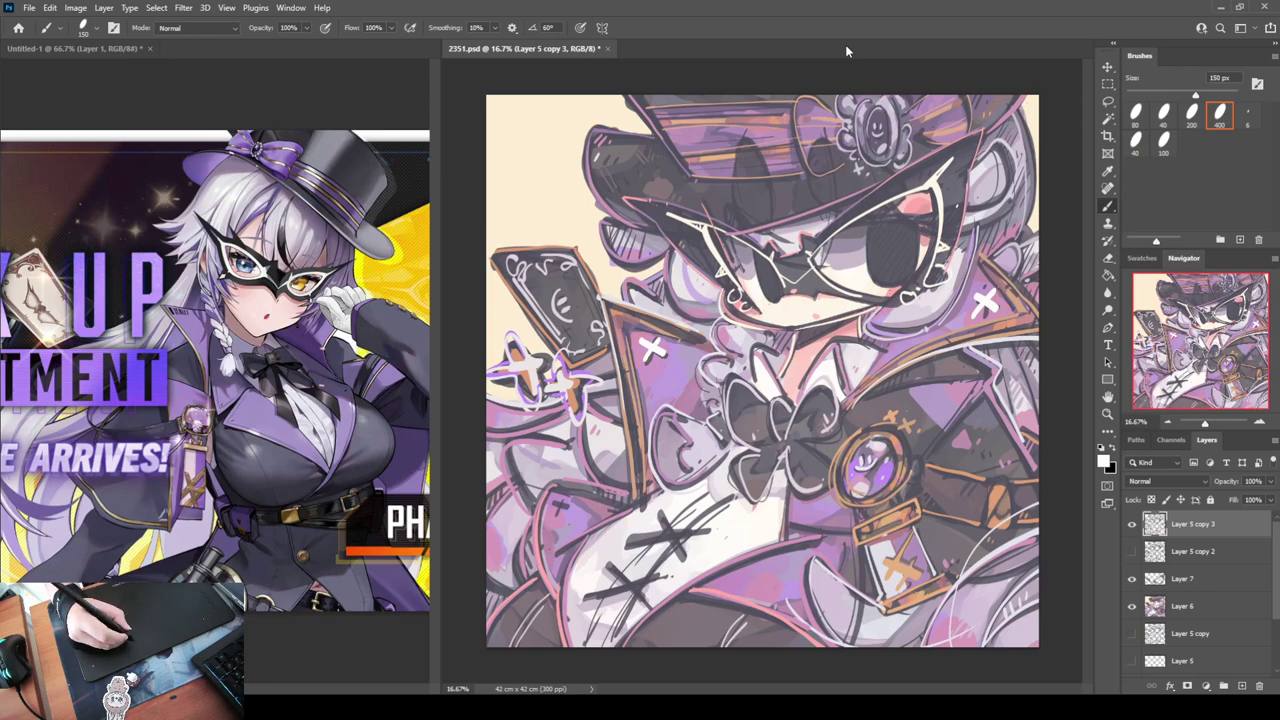
Pick a yellow and place a round spot at the base of the larger eye's pupil, undoing an unwanted stroke
key(i)
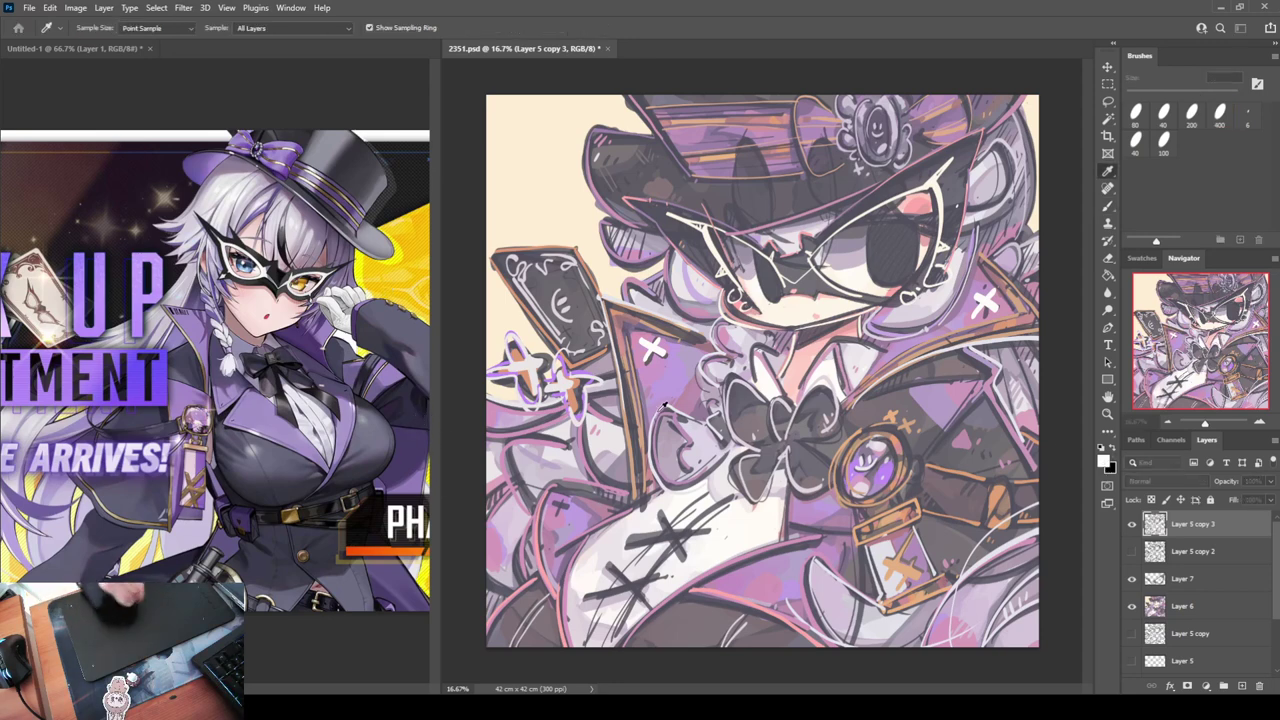
click(617, 402)
key(b)
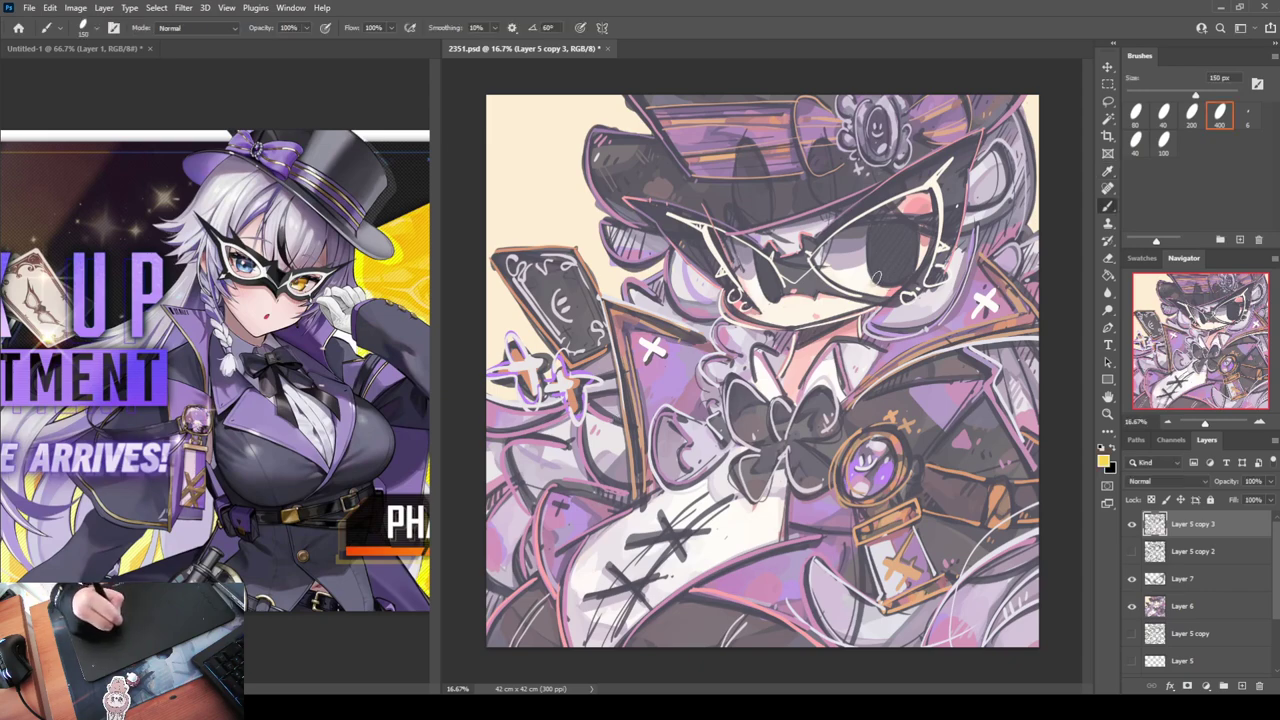
drag(876, 282, 880, 275)
key(ctrl+z)
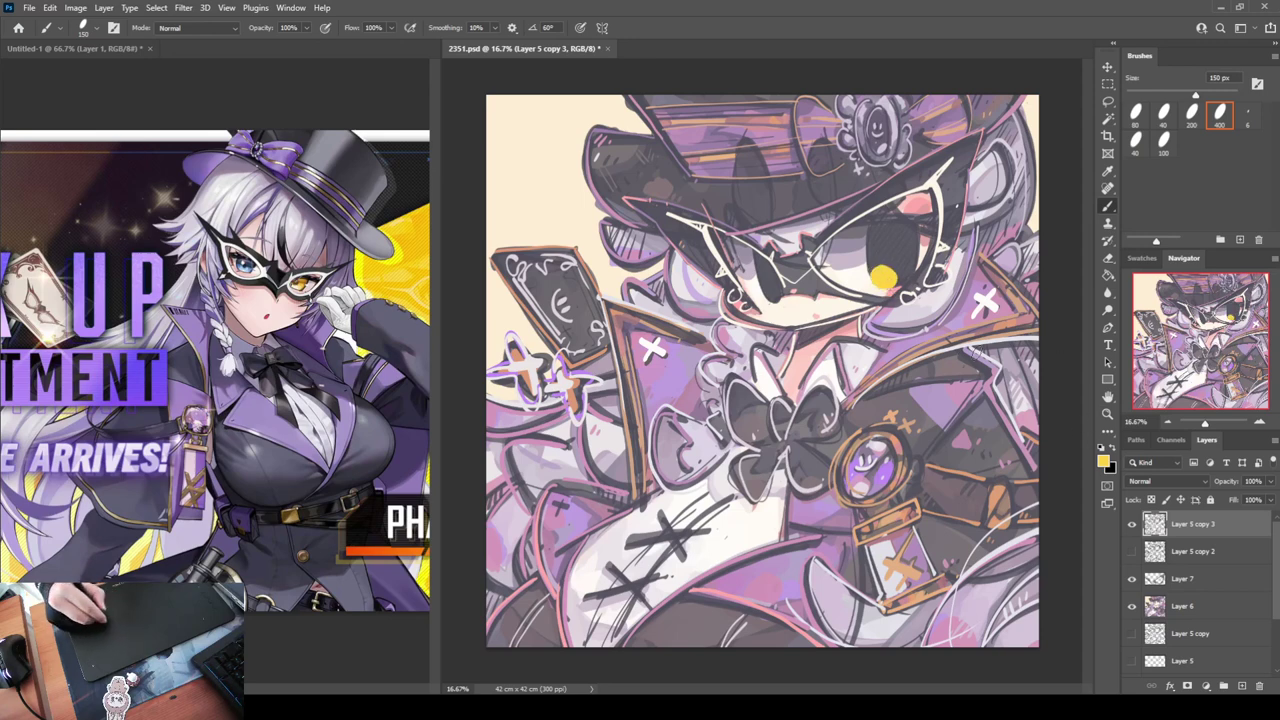
Pick a light blue and place a round spot at the base of the smaller eye's pupil, redoing the stroke
key(i)
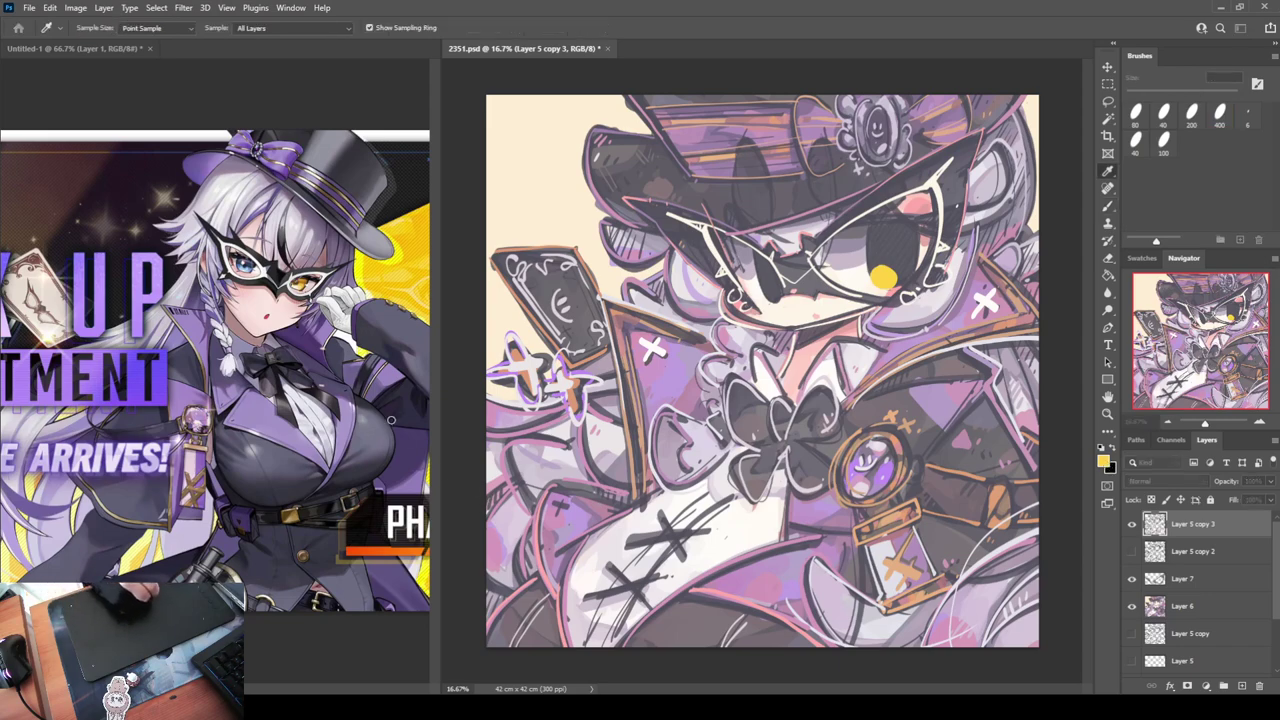
click(595, 432)
key(b)
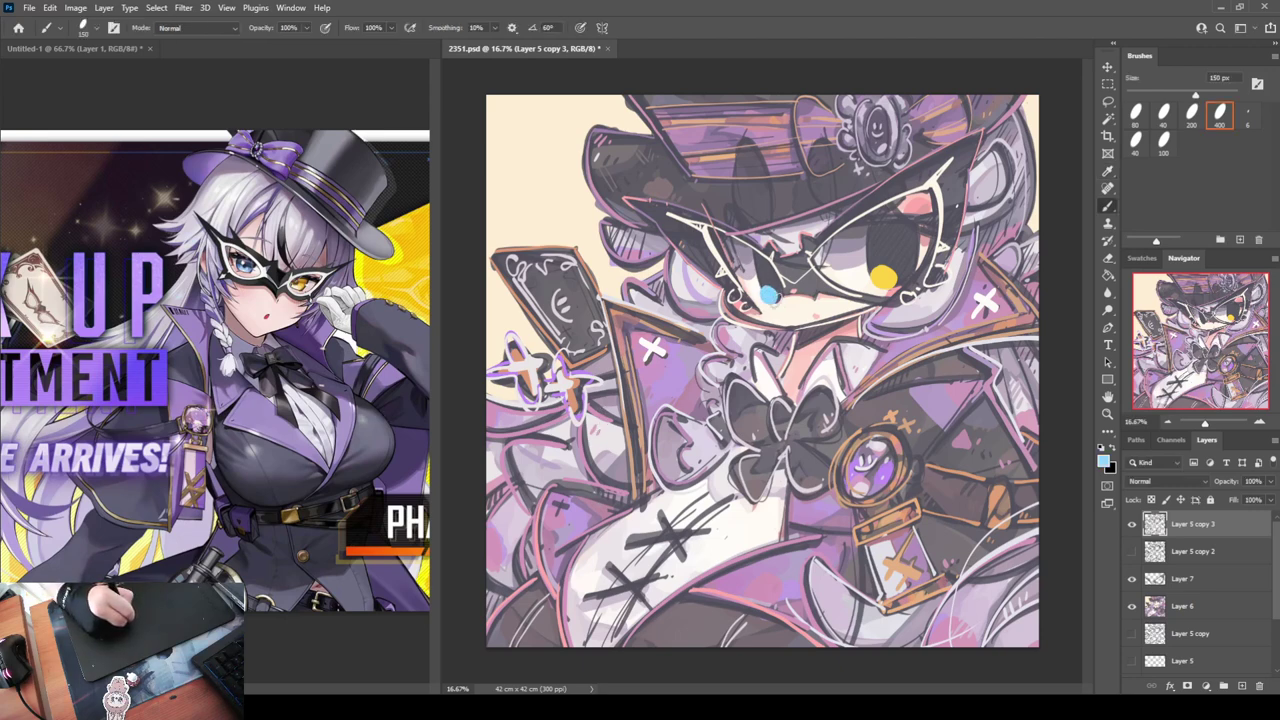
key(ctrl+z)
drag(766, 293, 771, 297)
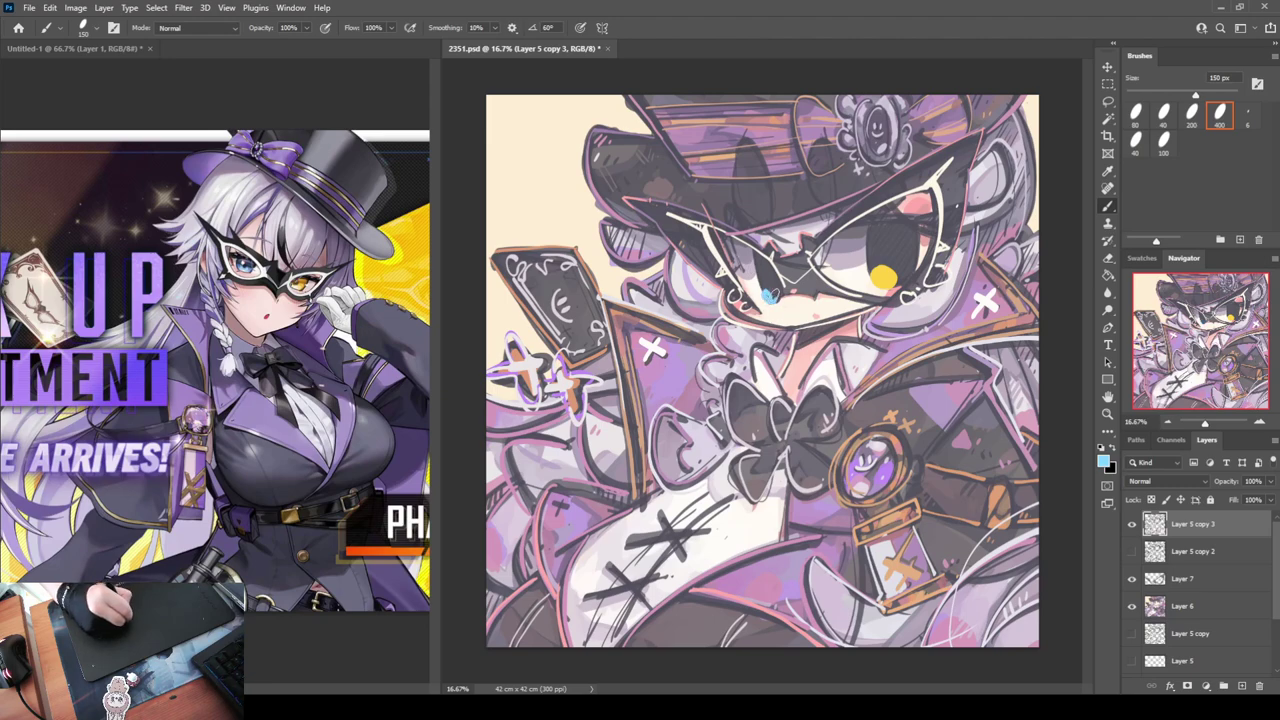
Draw thin iris lines in the smaller eye with sampled blue and an oval ring in the larger eye with sampled yellow
alt+click(896, 228)
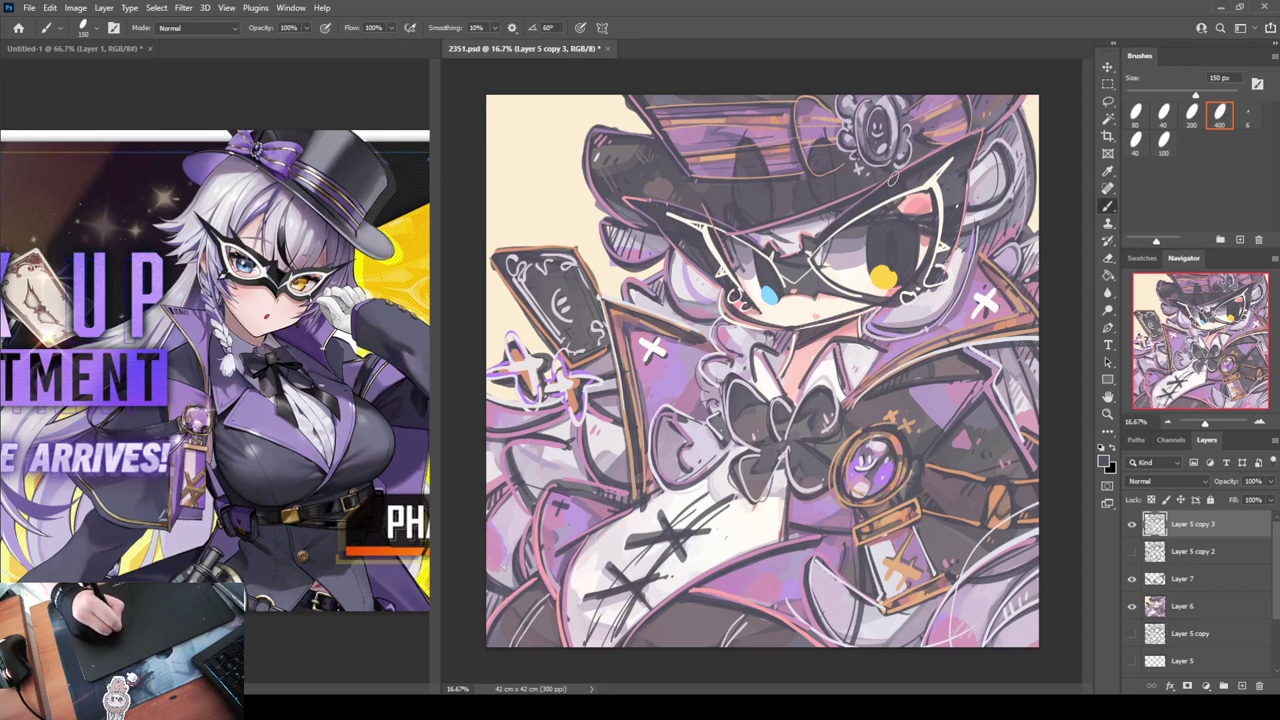
alt+click(771, 291)
drag(767, 263, 769, 289)
alt+click(887, 271)
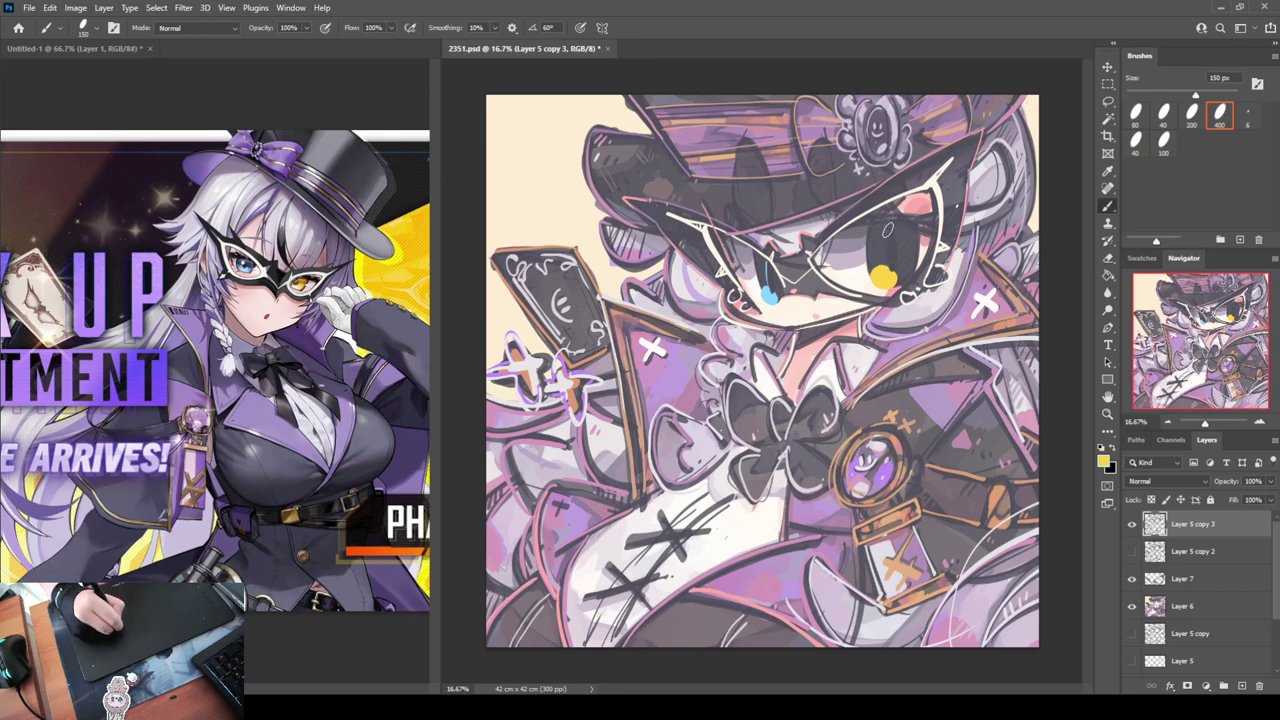
mouse_move(887, 236)
mouse_down()
mouse_move(885, 265)
mouse_move(899, 270)
mouse_up()
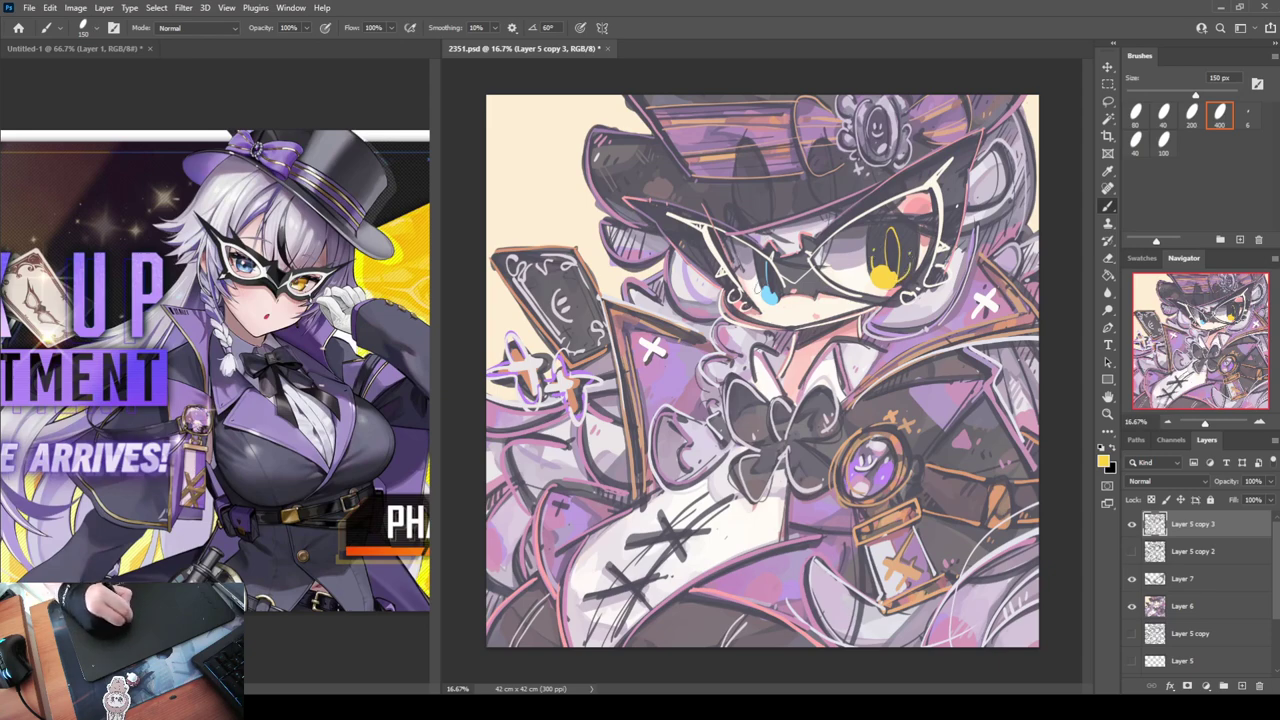
alt+click(768, 290)
mouse_move(765, 270)
mouse_down()
mouse_move(767, 286)
mouse_move(757, 279)
mouse_up()
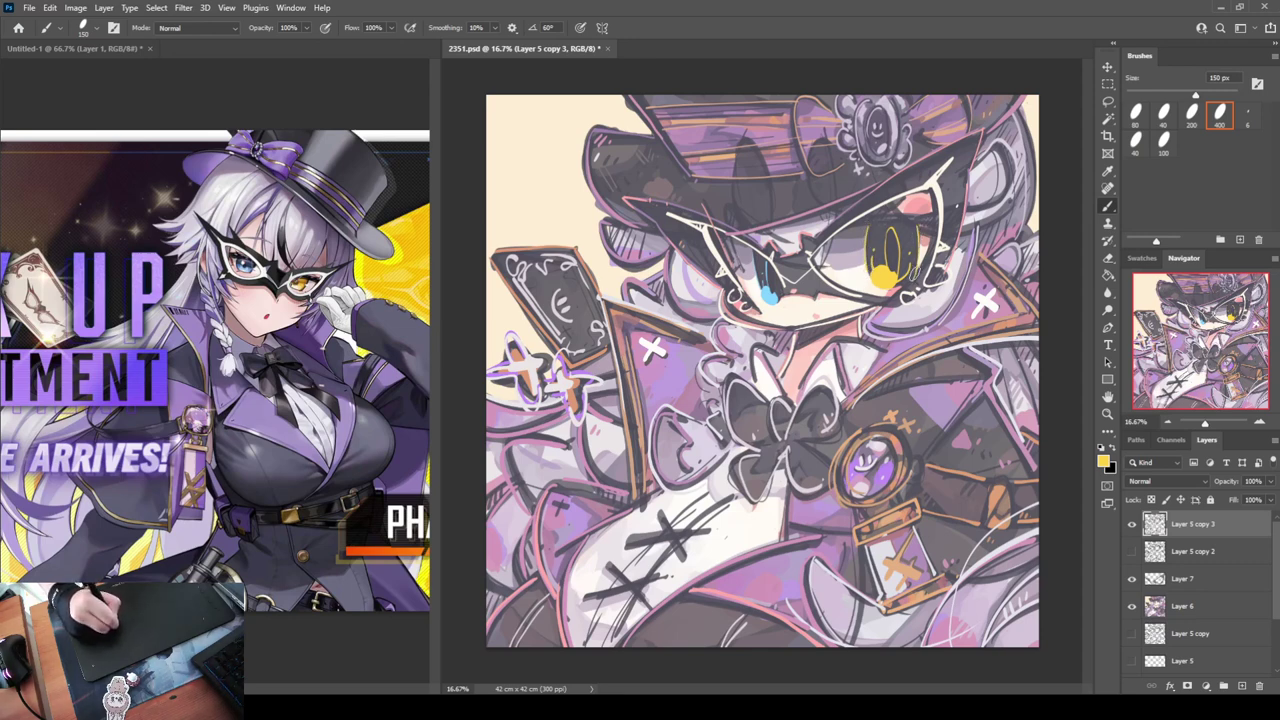
Refine the iris lines and spots of both eyes with sampled dark grey, yellow and blue
alt+click(906, 283)
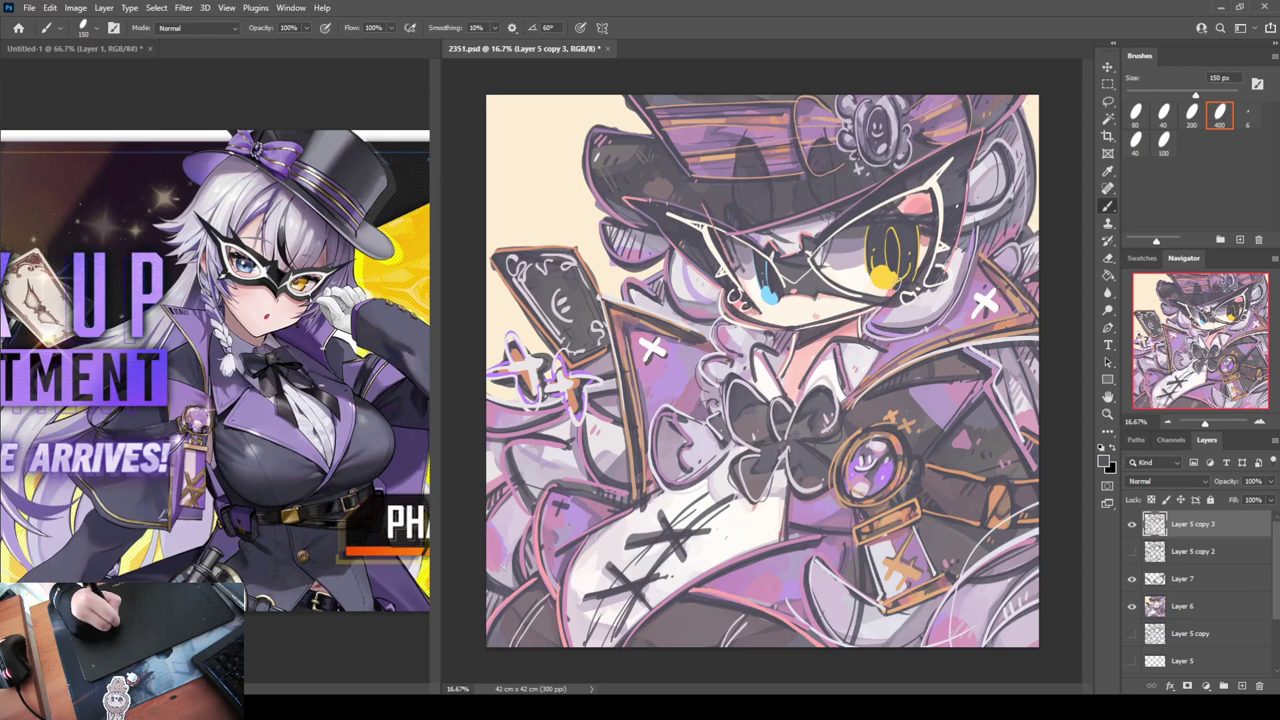
alt+click(895, 280)
drag(892, 247, 896, 264)
alt+click(894, 255)
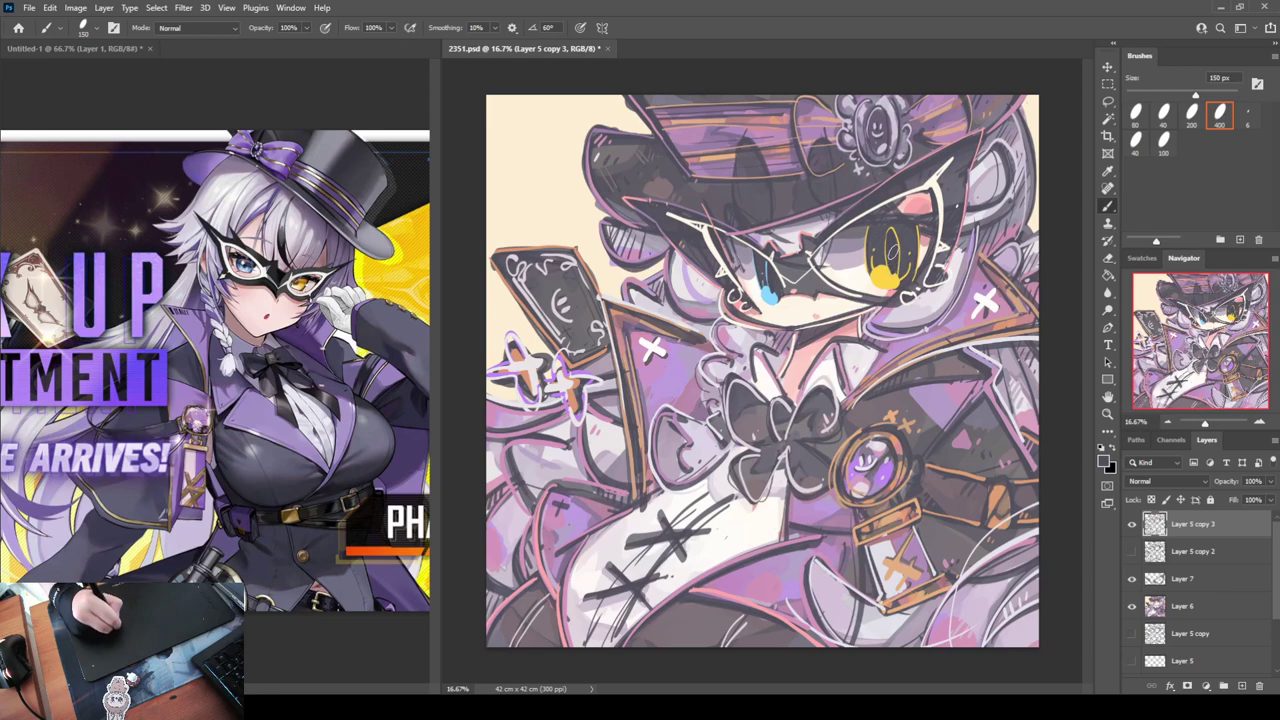
drag(896, 240, 893, 267)
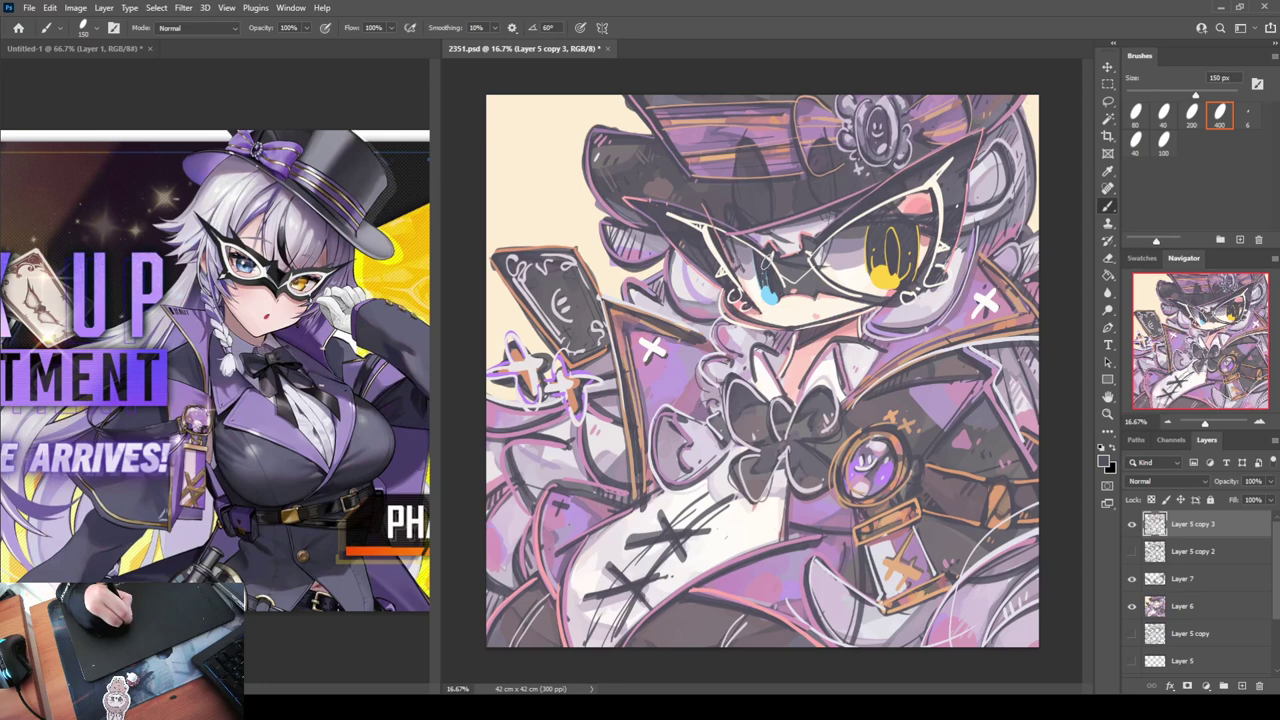
alt+click(768, 292)
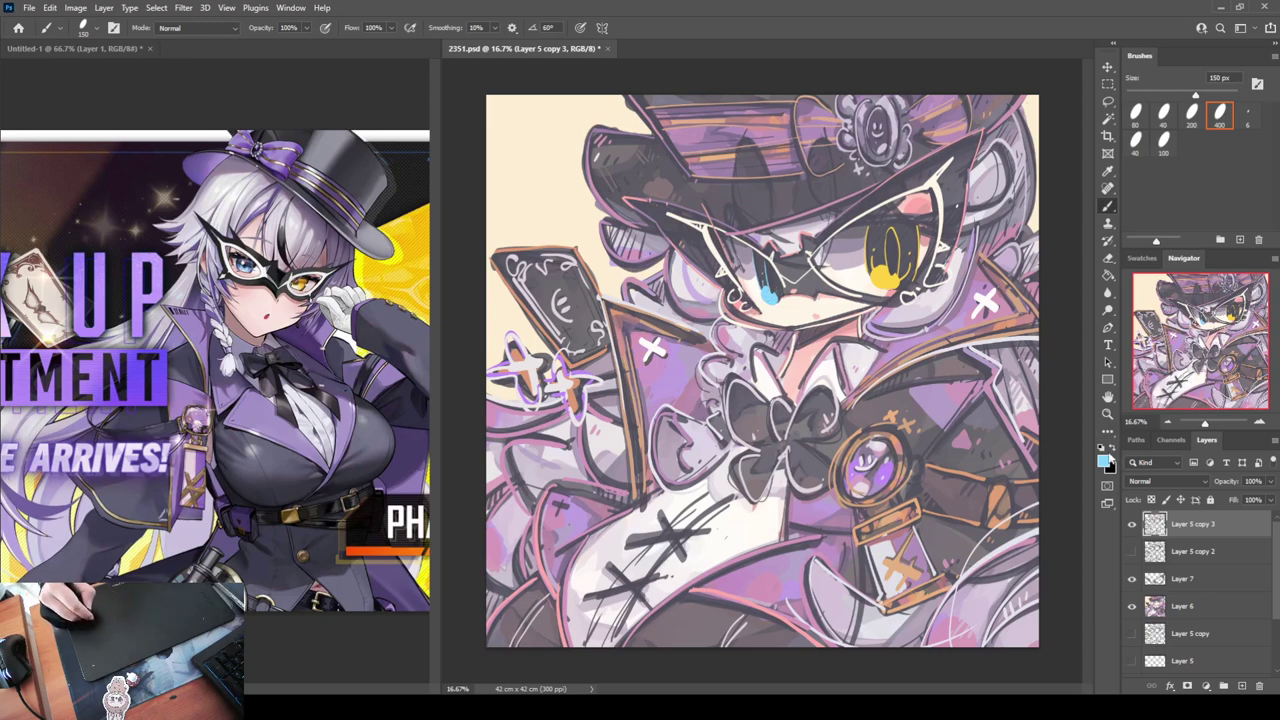
Pick a light orange and add small accent strokes inside the larger eye's yellow spot
key(i)
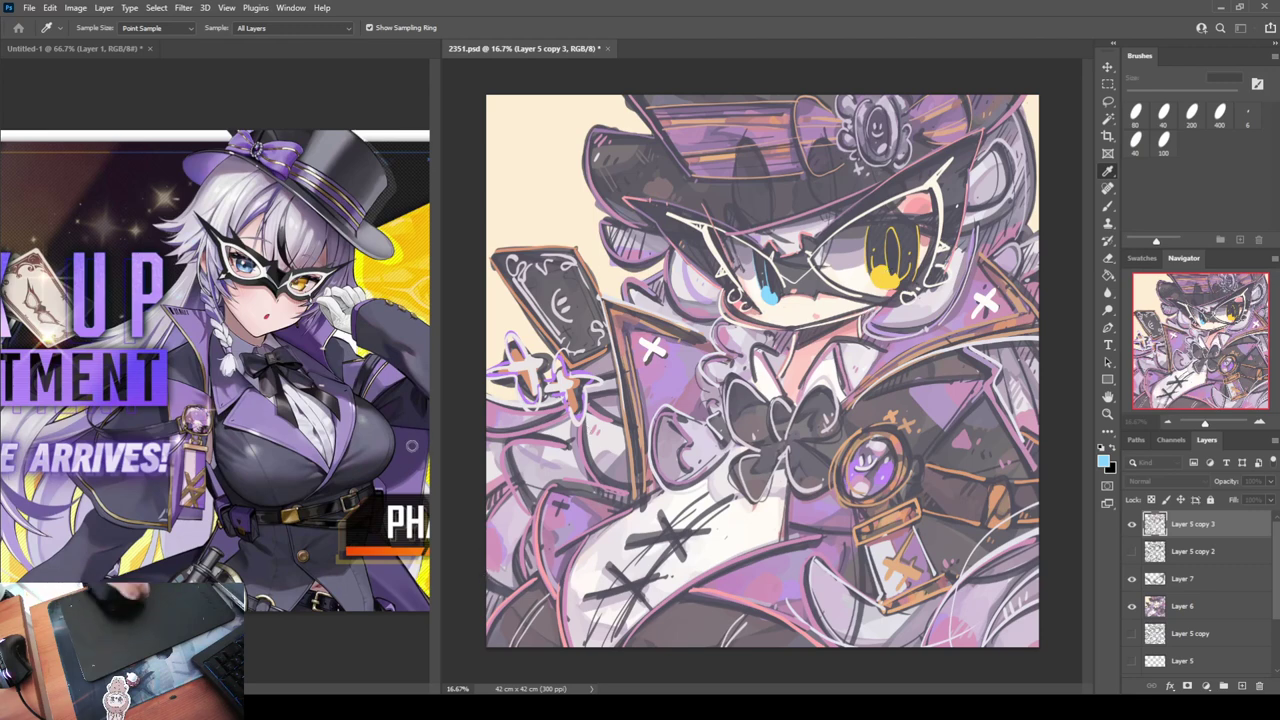
click(387, 417)
key(b)
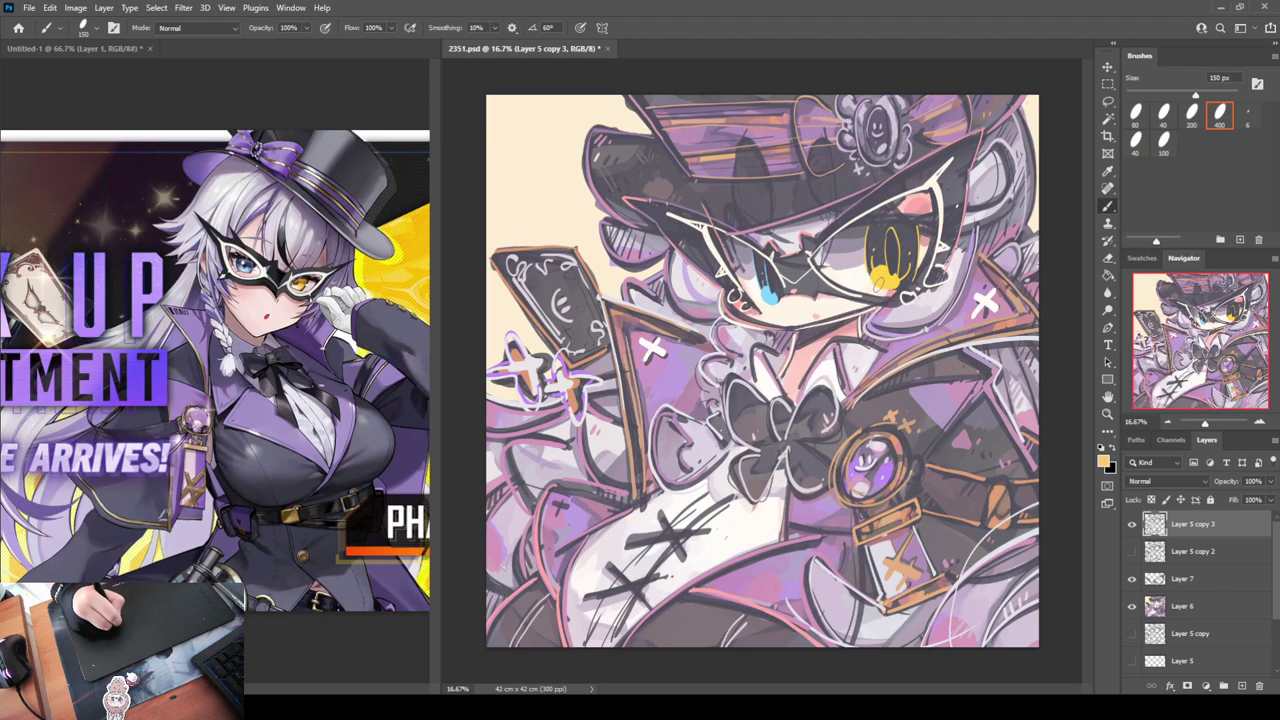
drag(882, 281, 876, 282)
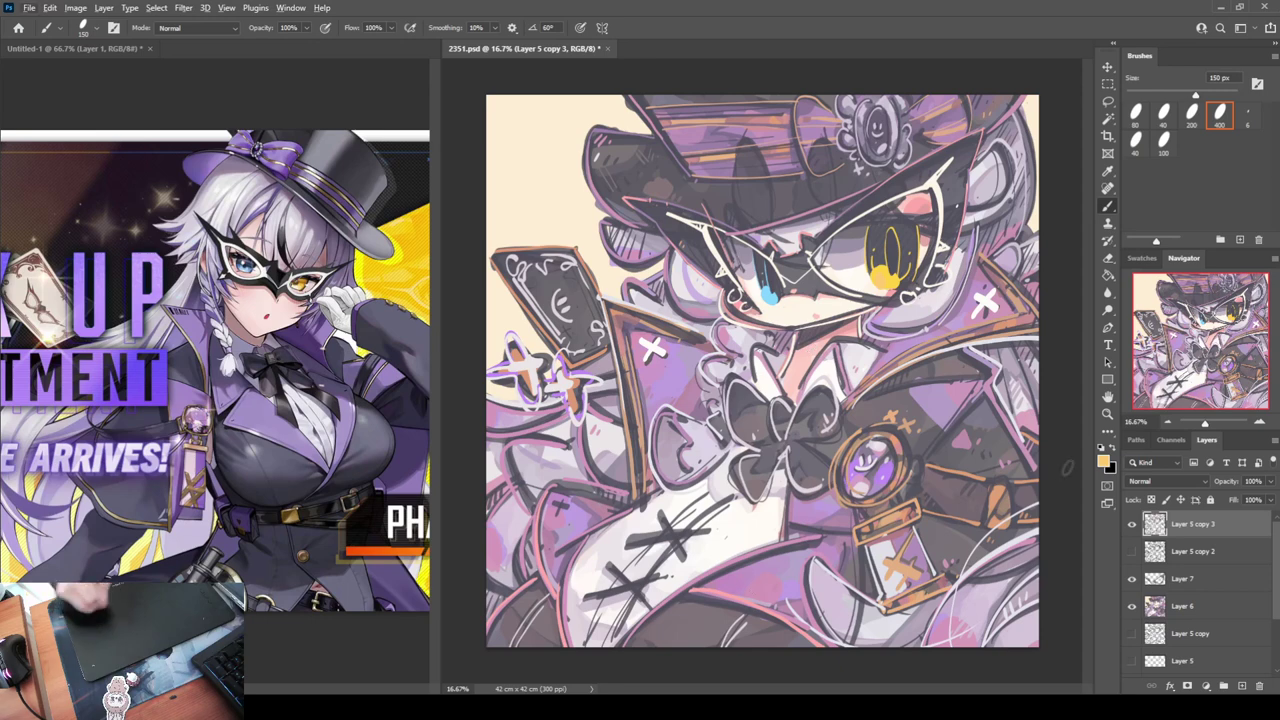
Pick a pale yellow and add highlight strokes to the larger eye's yellow spot
key(i)
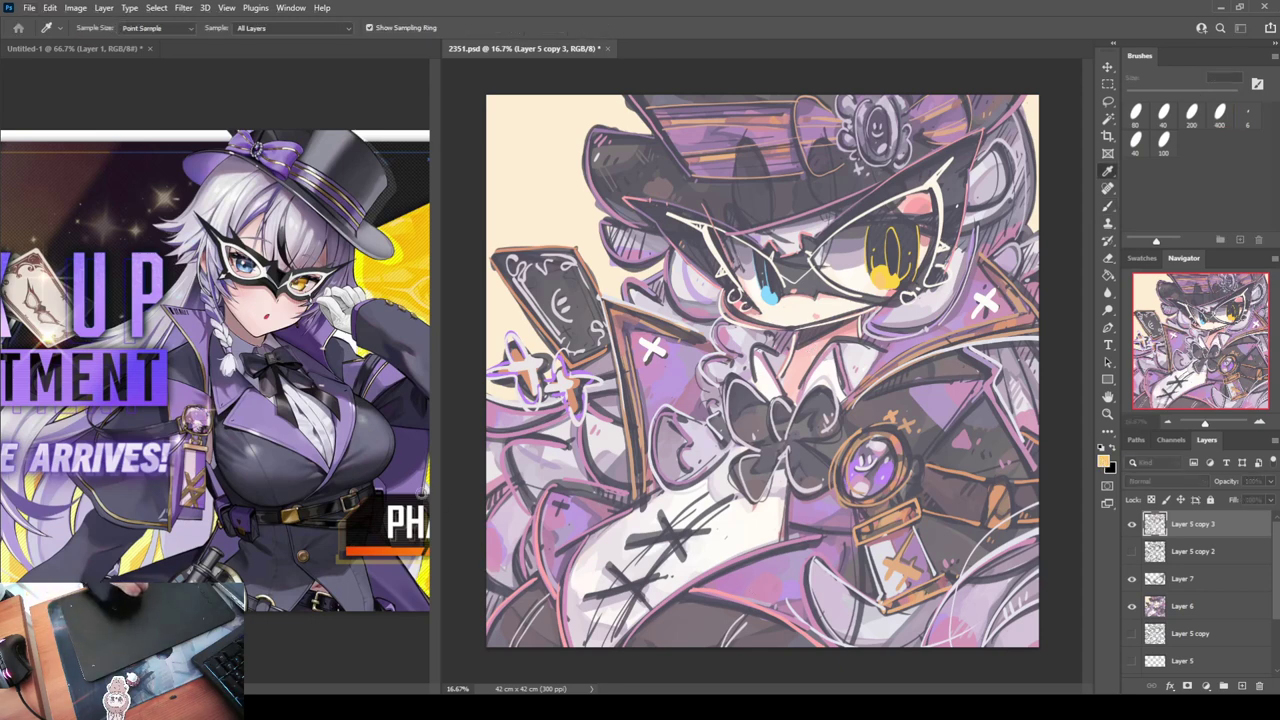
click(429, 421)
key(Return)
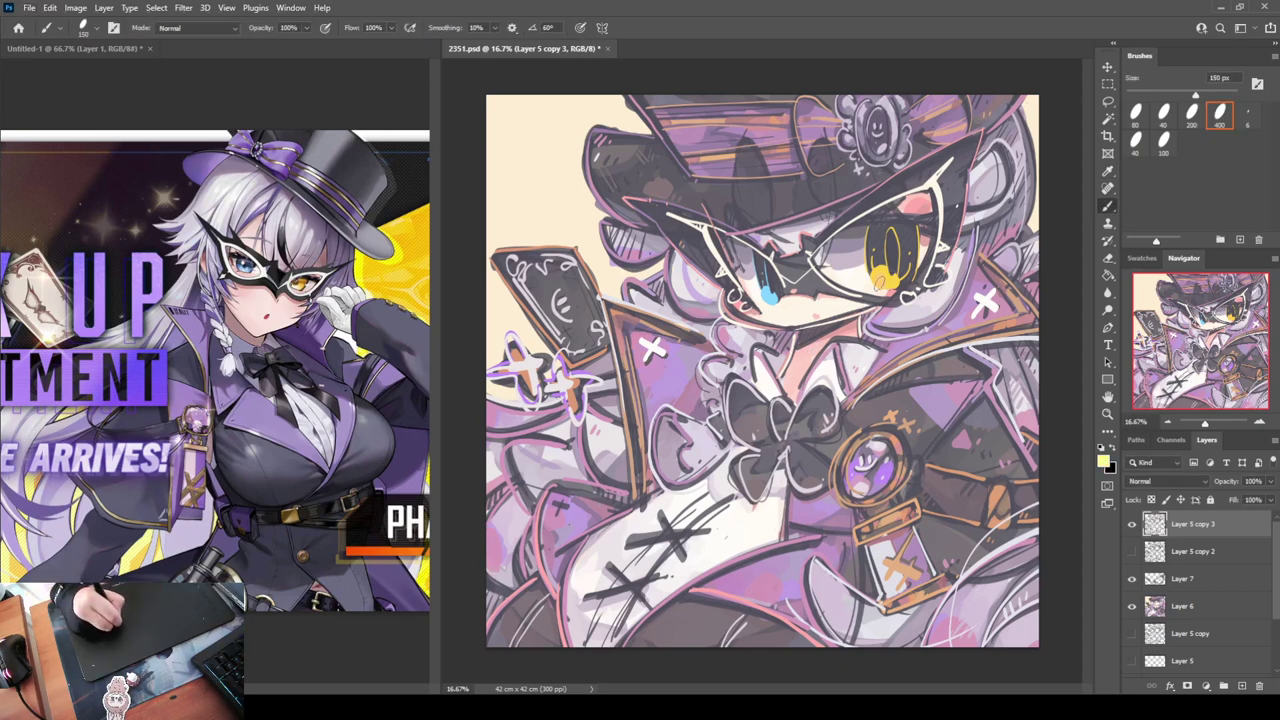
drag(880, 282, 878, 280)
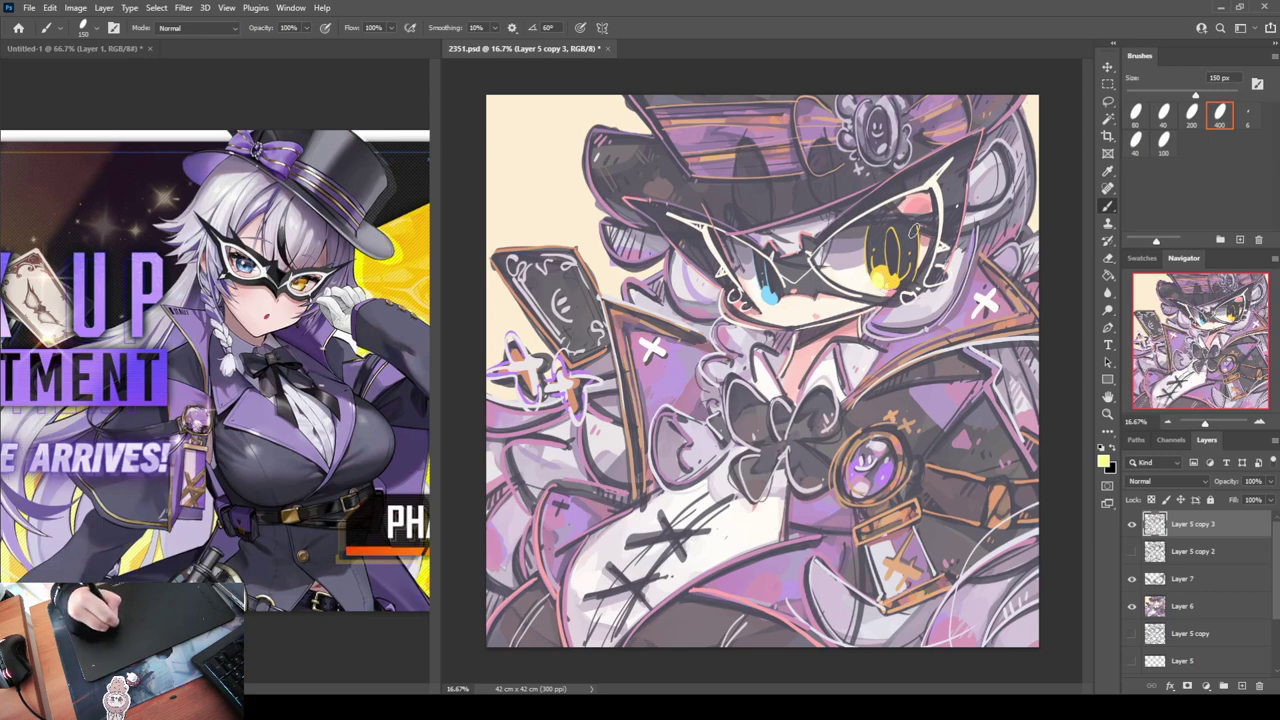
Pick a pale cyan to highlight the smaller eye's blue spot, and resample yellow from the larger eye
alt+click(771, 289)
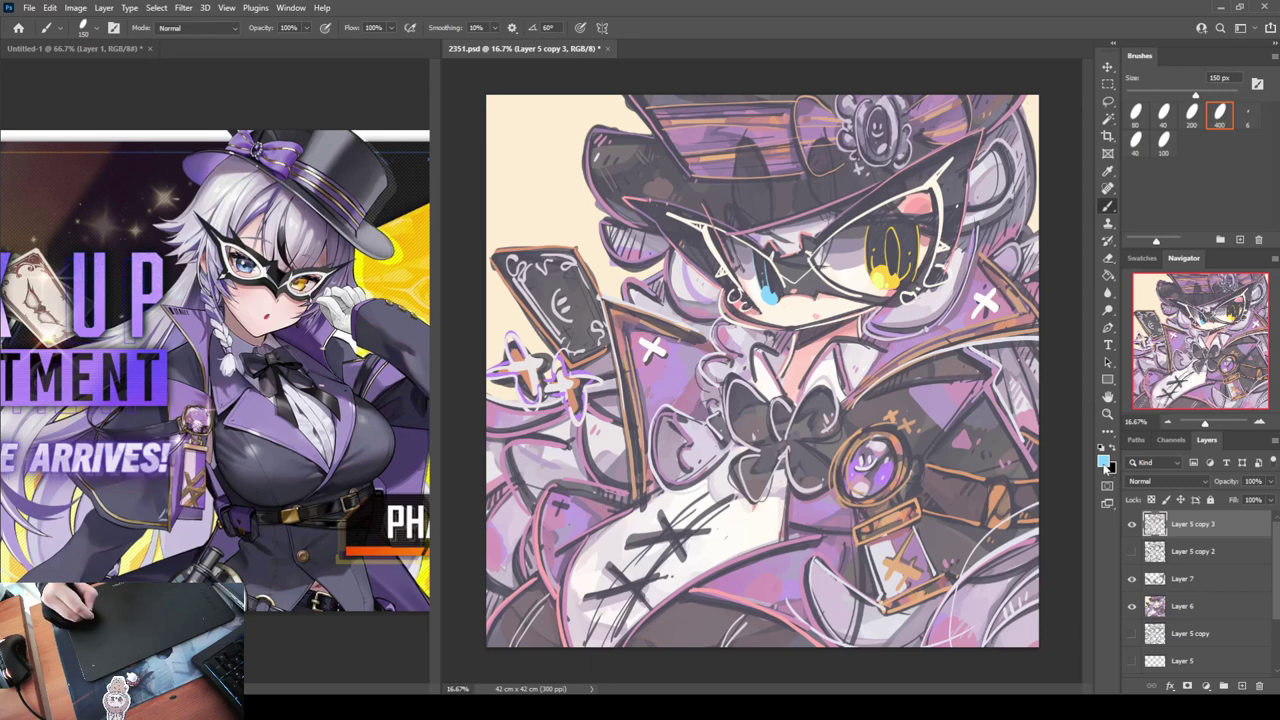
key(i)
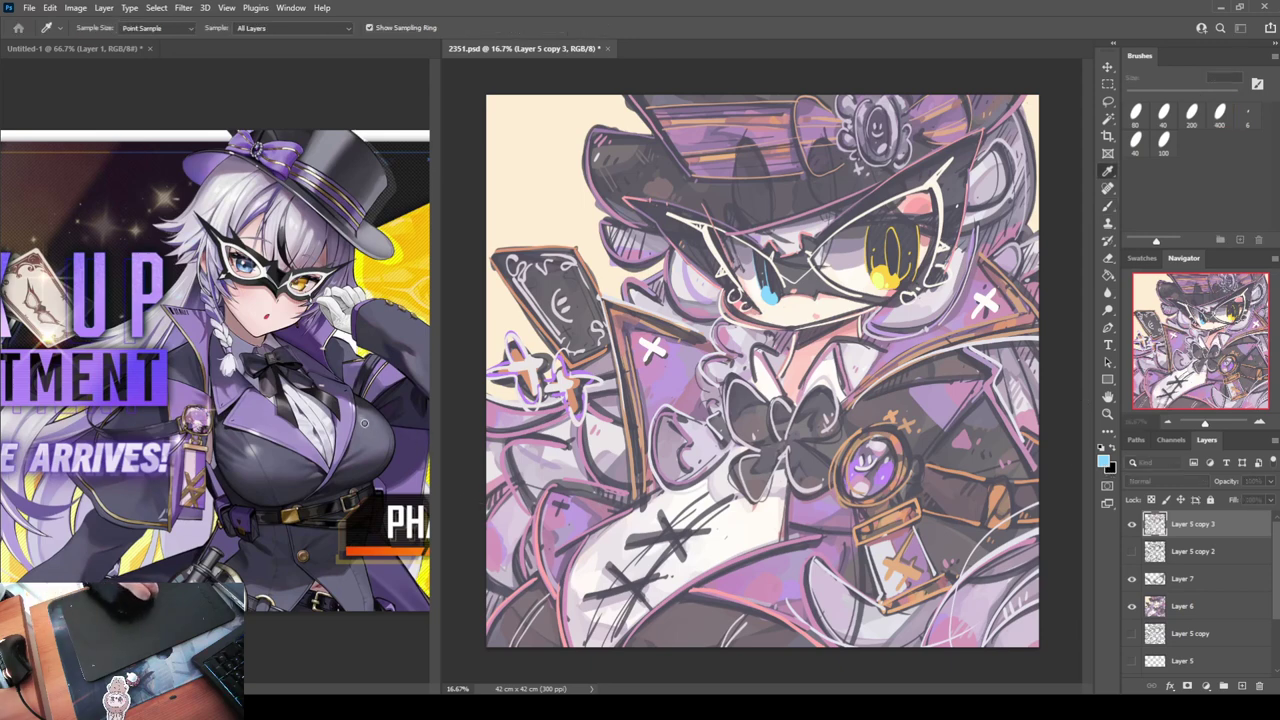
key(b)
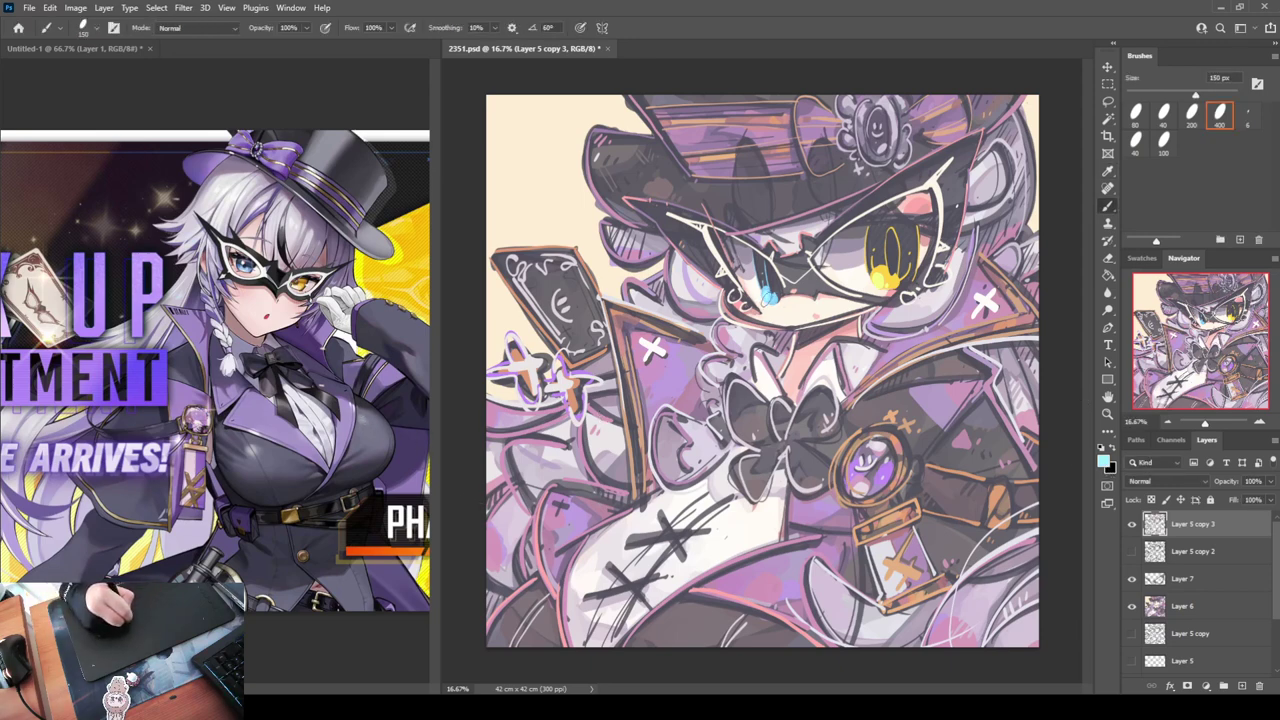
alt+click(895, 274)
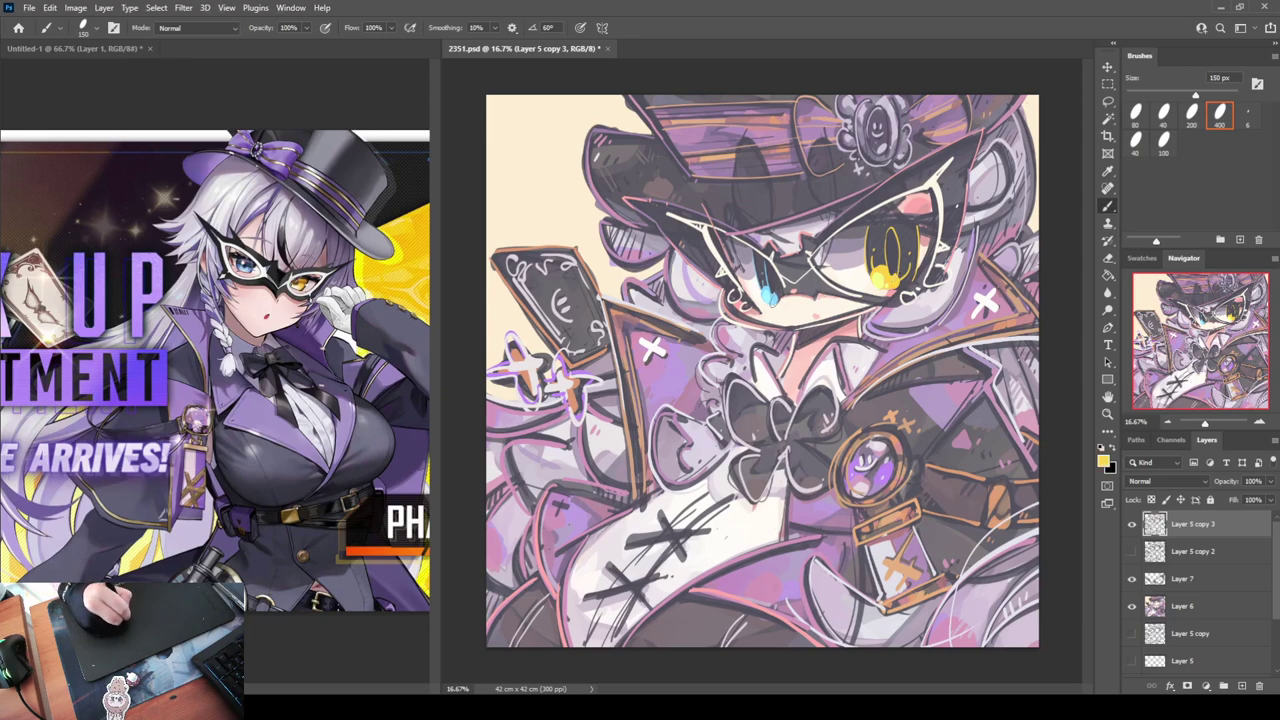
Touch up the eye highlights and the hat brooch details with sampled cyan, white and mauve
alt+click(769, 298)
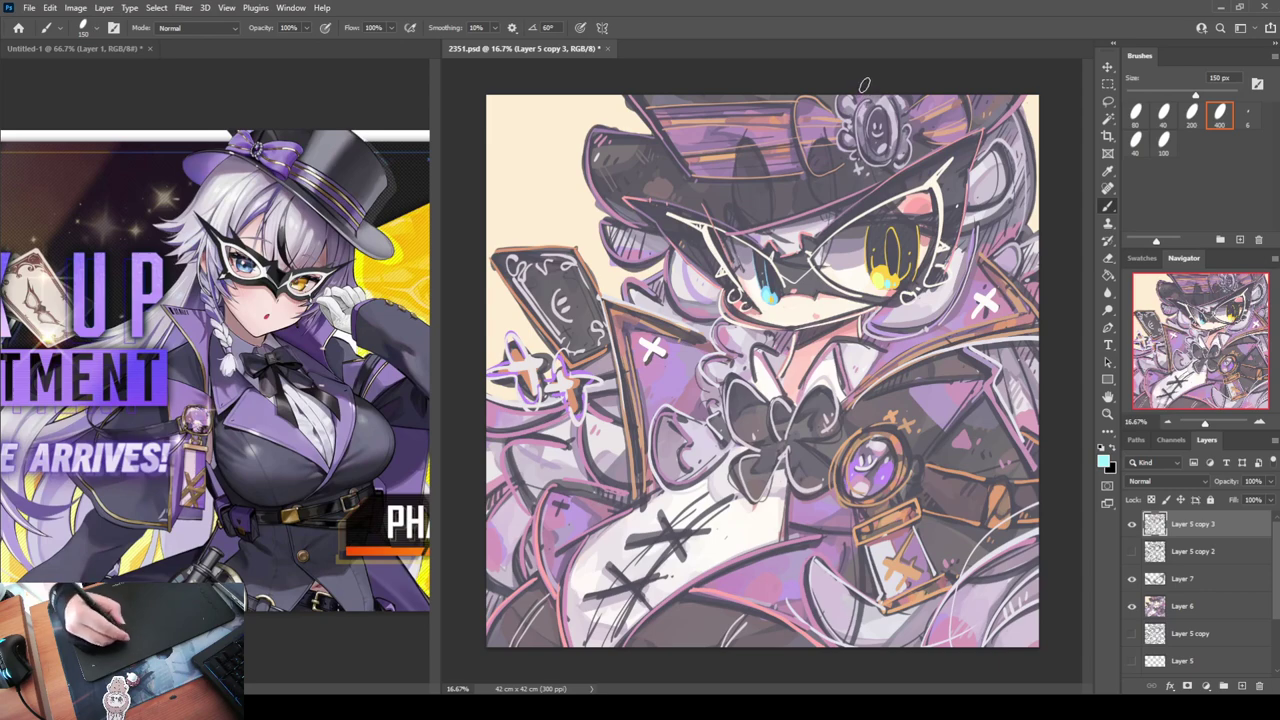
alt+click(865, 272)
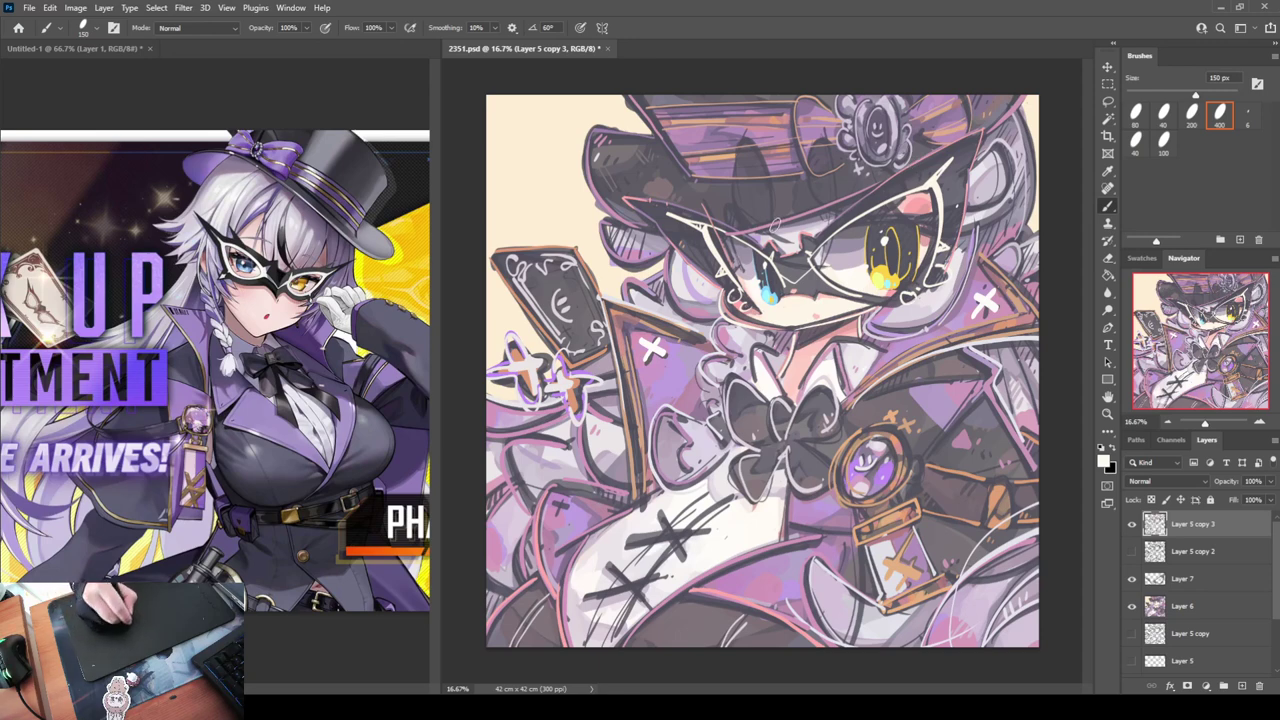
alt+click(951, 118)
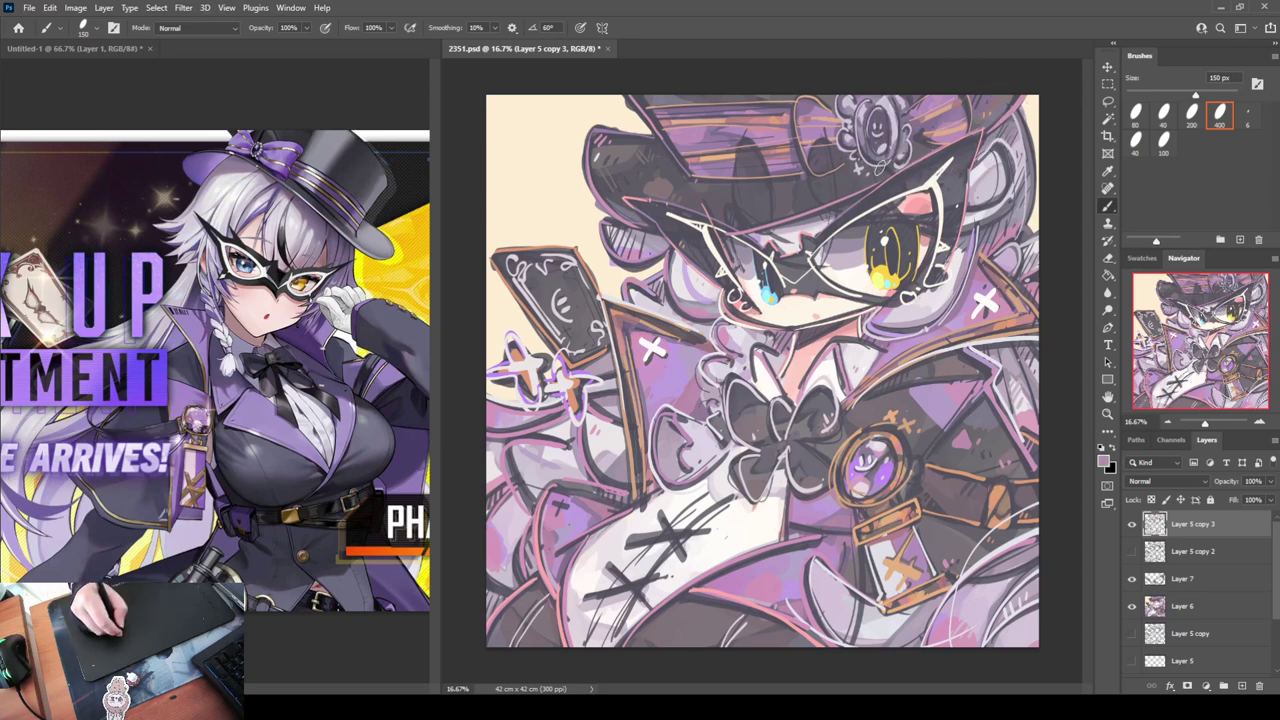
Add small pink accents along the cheek beneath the smaller eye, and touch up the lower face with sampled cream, checking the drawing mirrored
alt+click(889, 290)
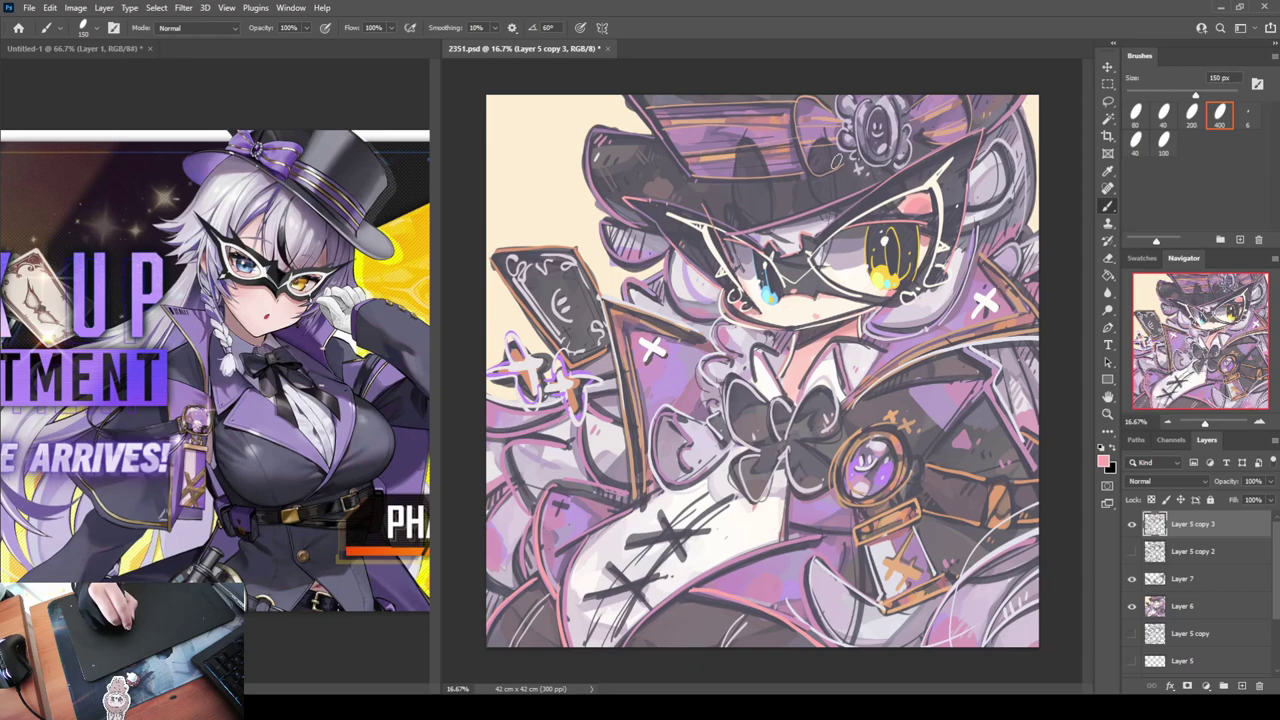
key(ctrl+shift+h)
key(ctrl+shift+h)
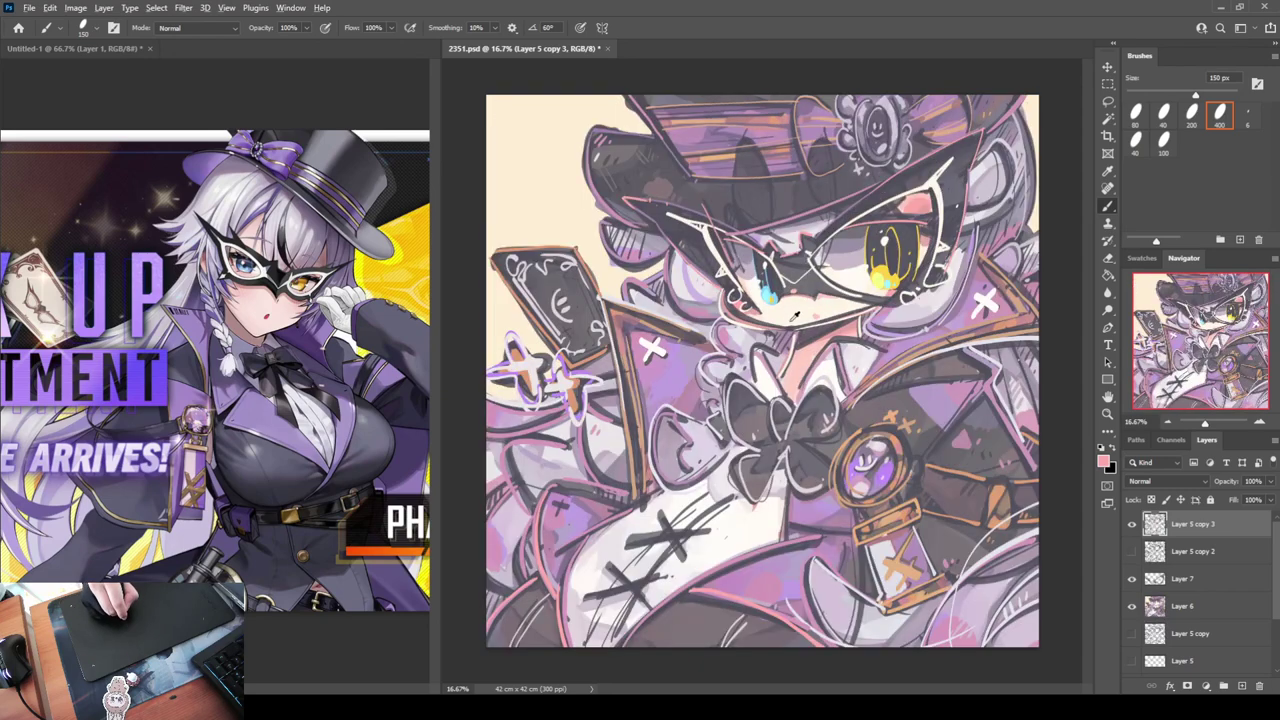
alt+click(792, 316)
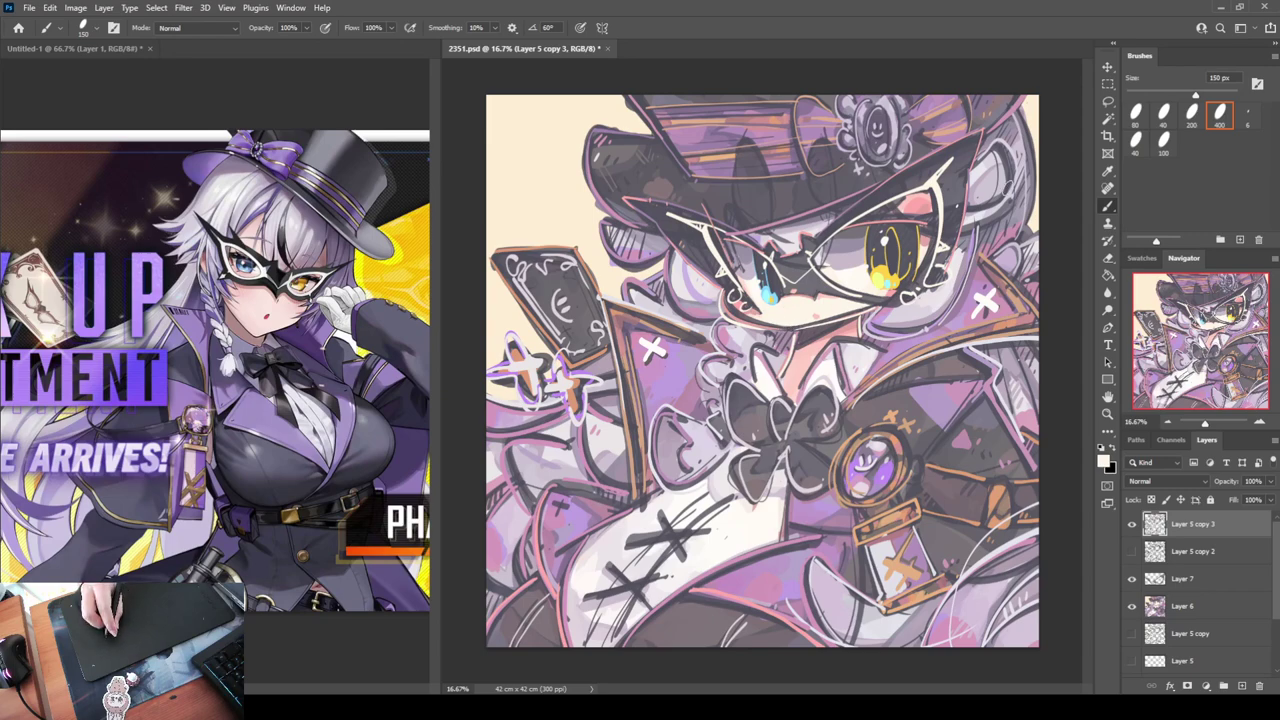
key(ctrl+shift+h)
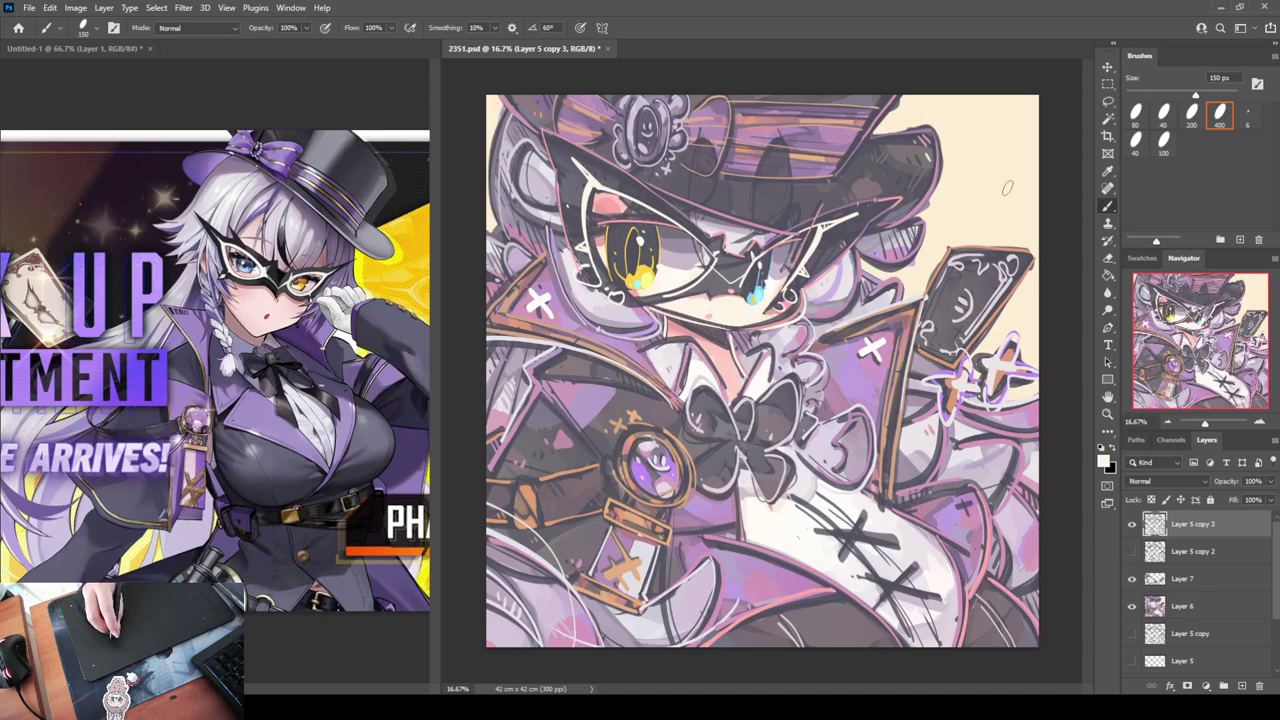
key(ctrl+shift+h)
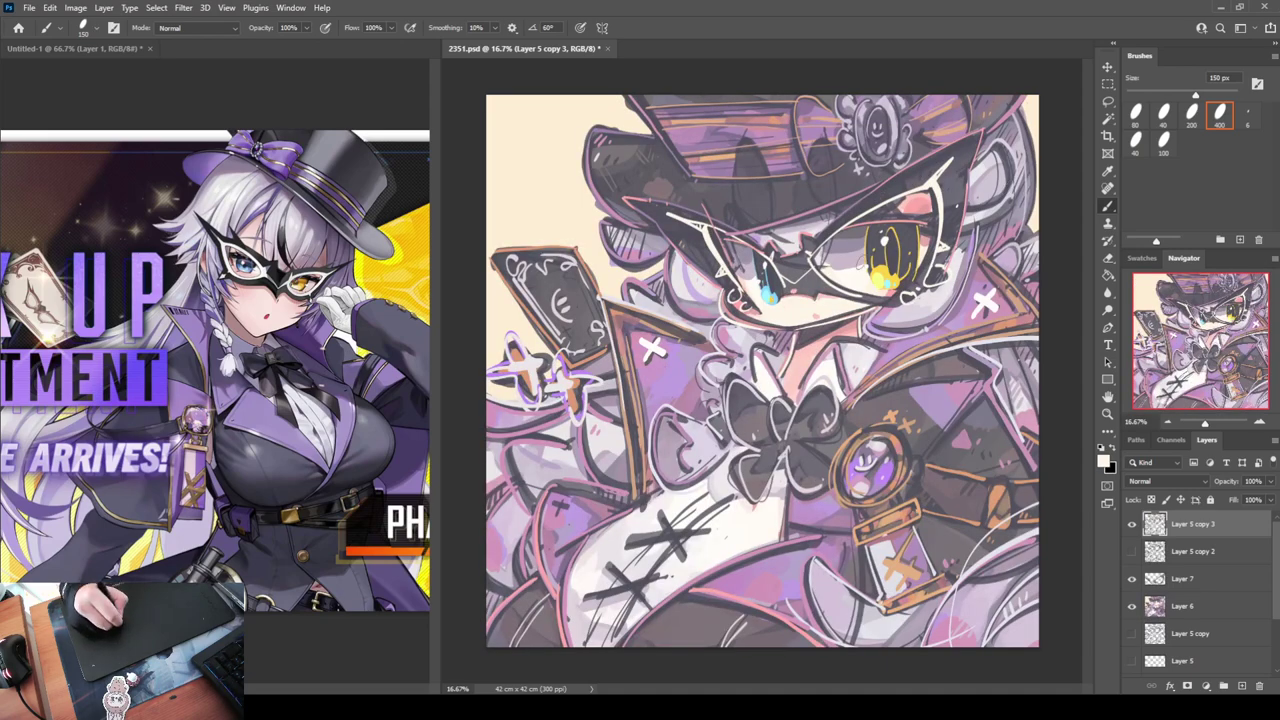
Sample light pink from the mask and draw looping accent lines across the mask above both eyes, checking them mirrored
alt+click(914, 203)
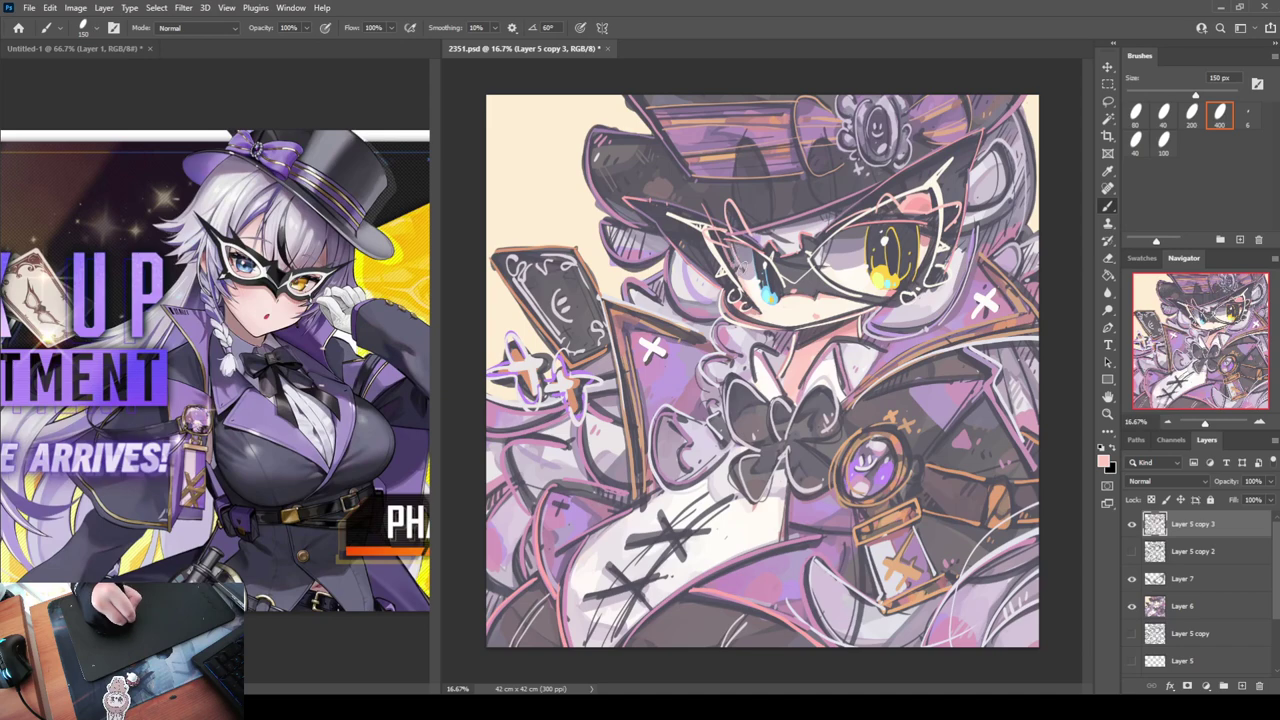
key(ctrl+shift+h)
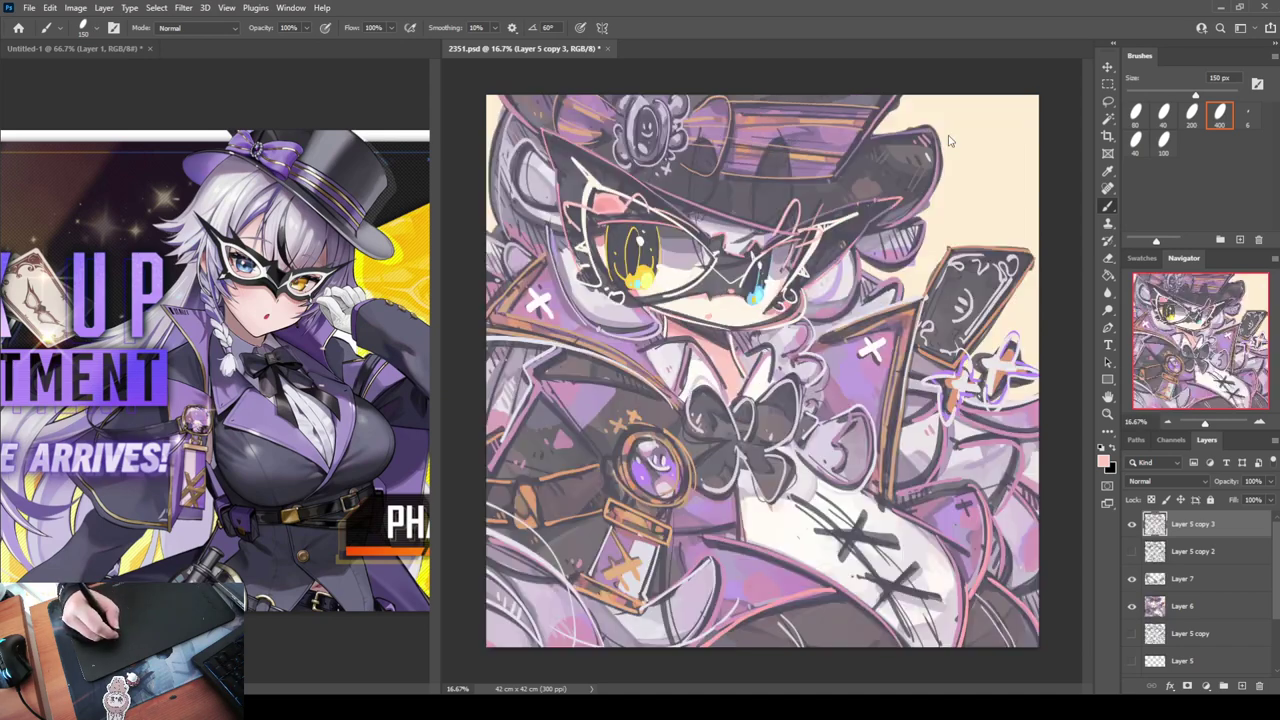
key(h)
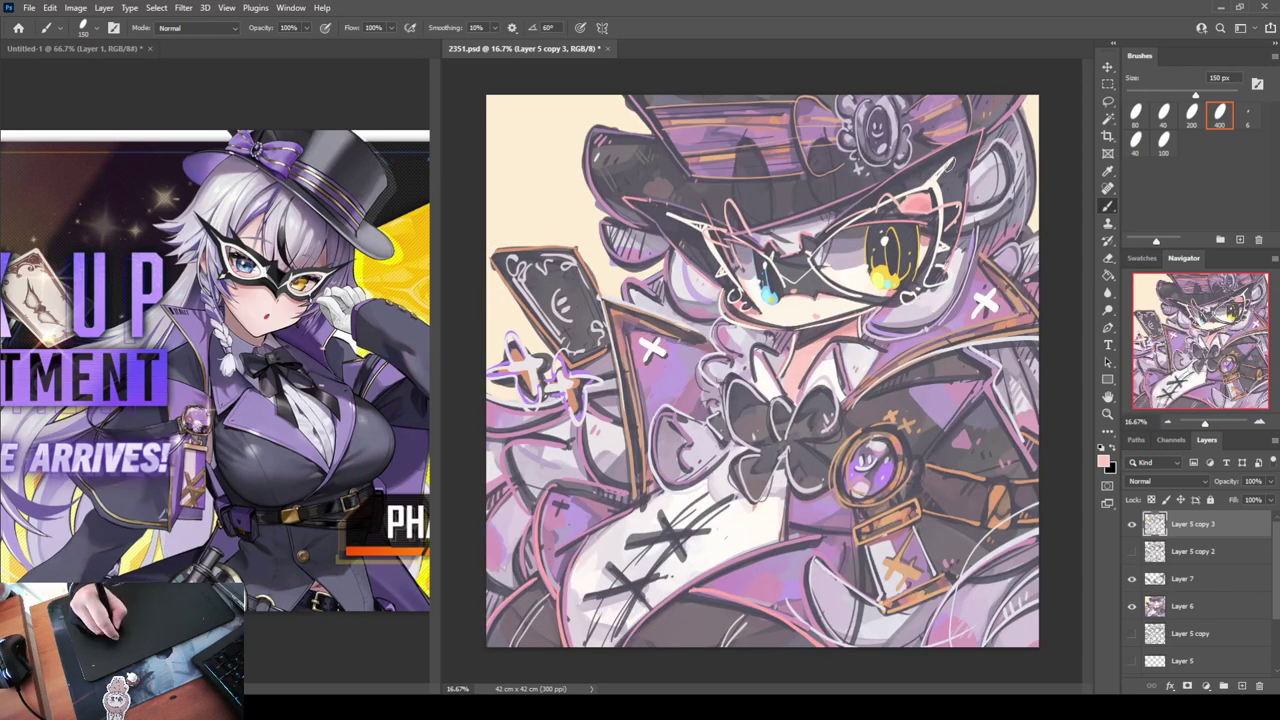
On Layer 6, touch up the colouring around the mask and hair with sampled mauve and dark grey tones
alt+click(981, 185)
click(1162, 608)
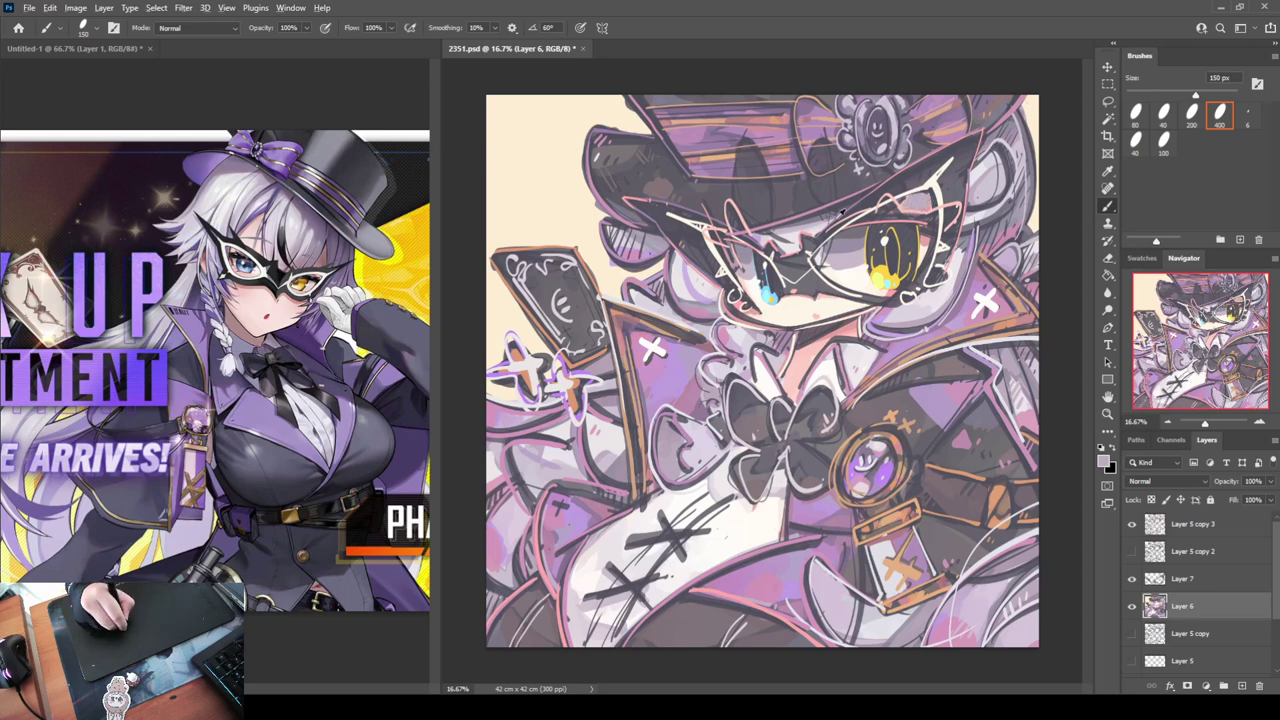
alt+click(819, 221)
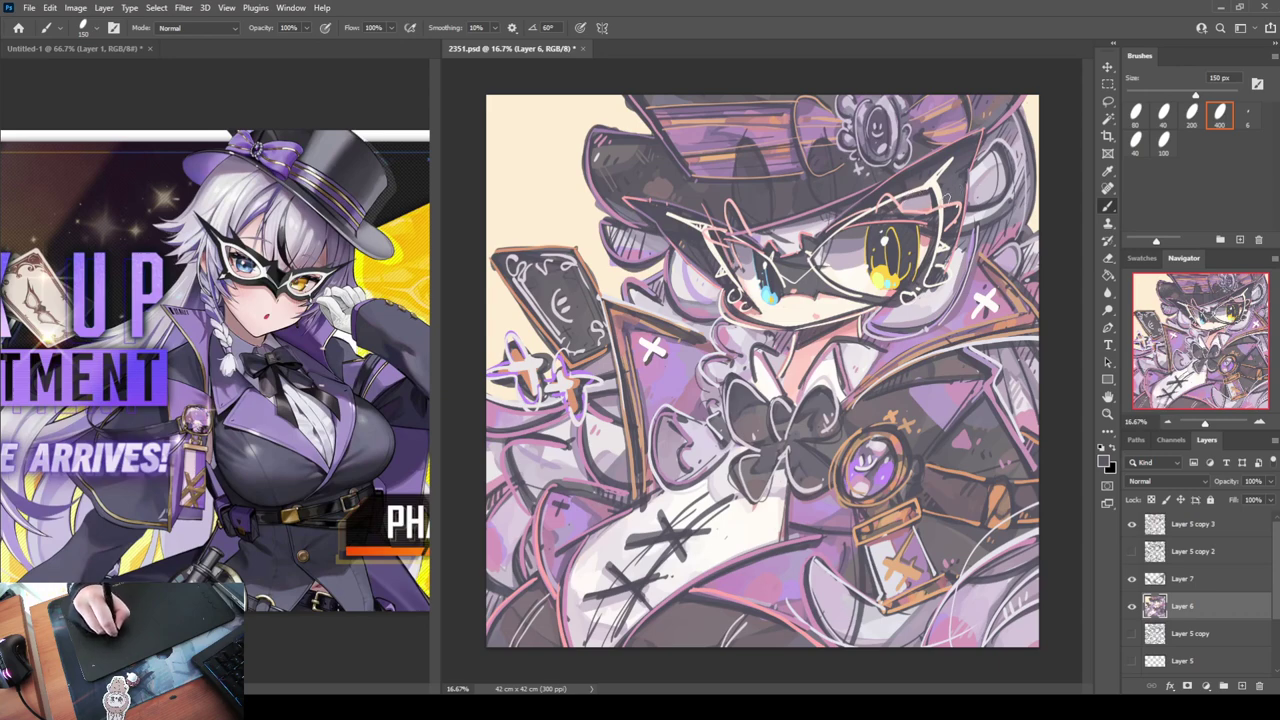
key(ctrl+shift+h)
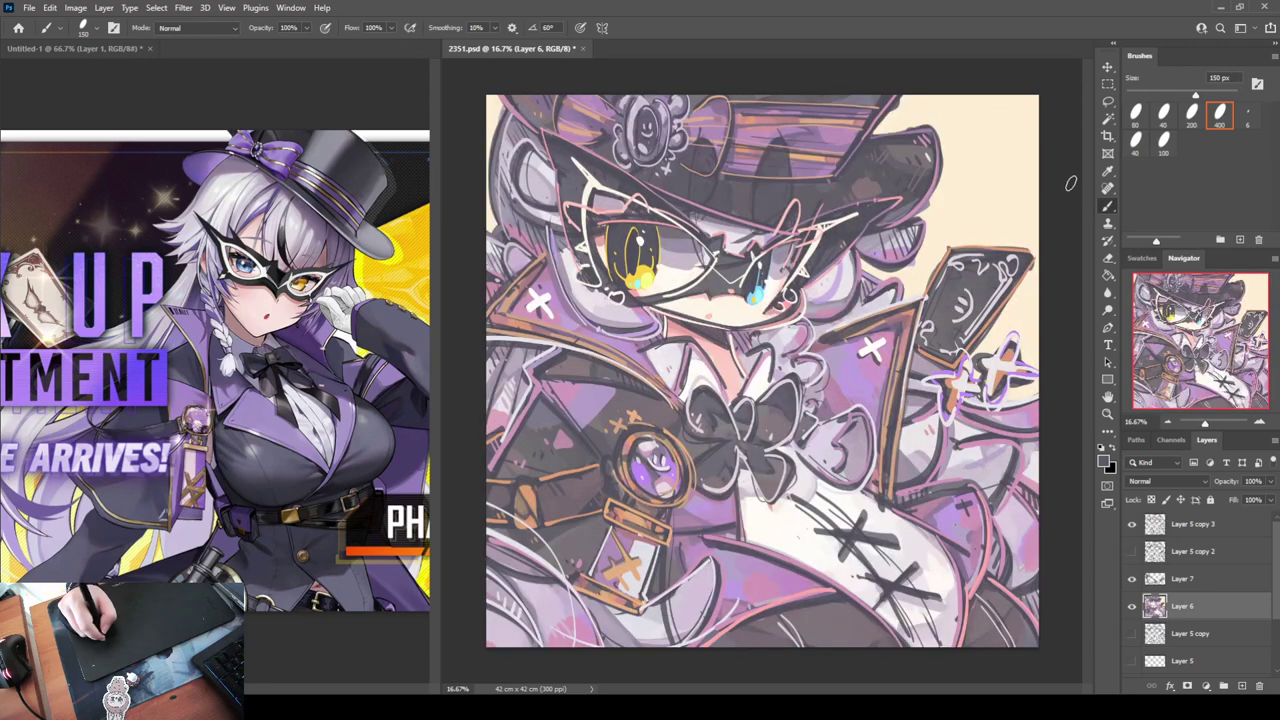
key(h)
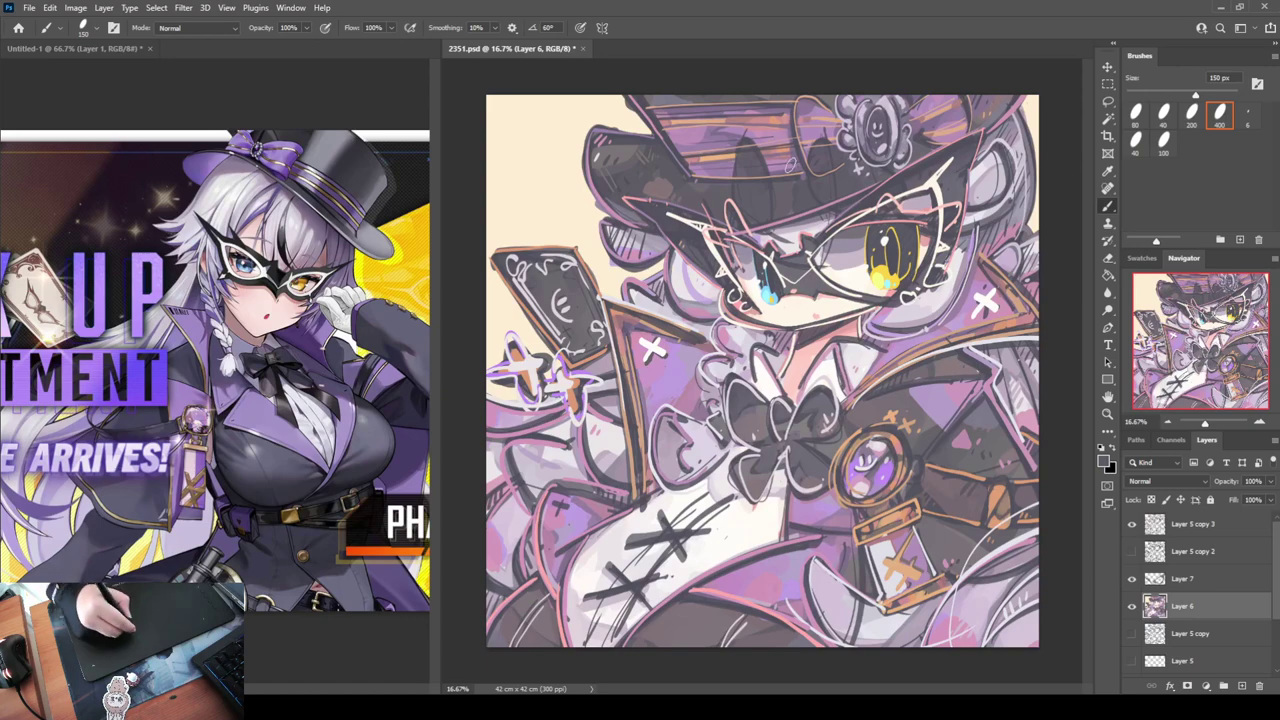
alt+click(1004, 95)
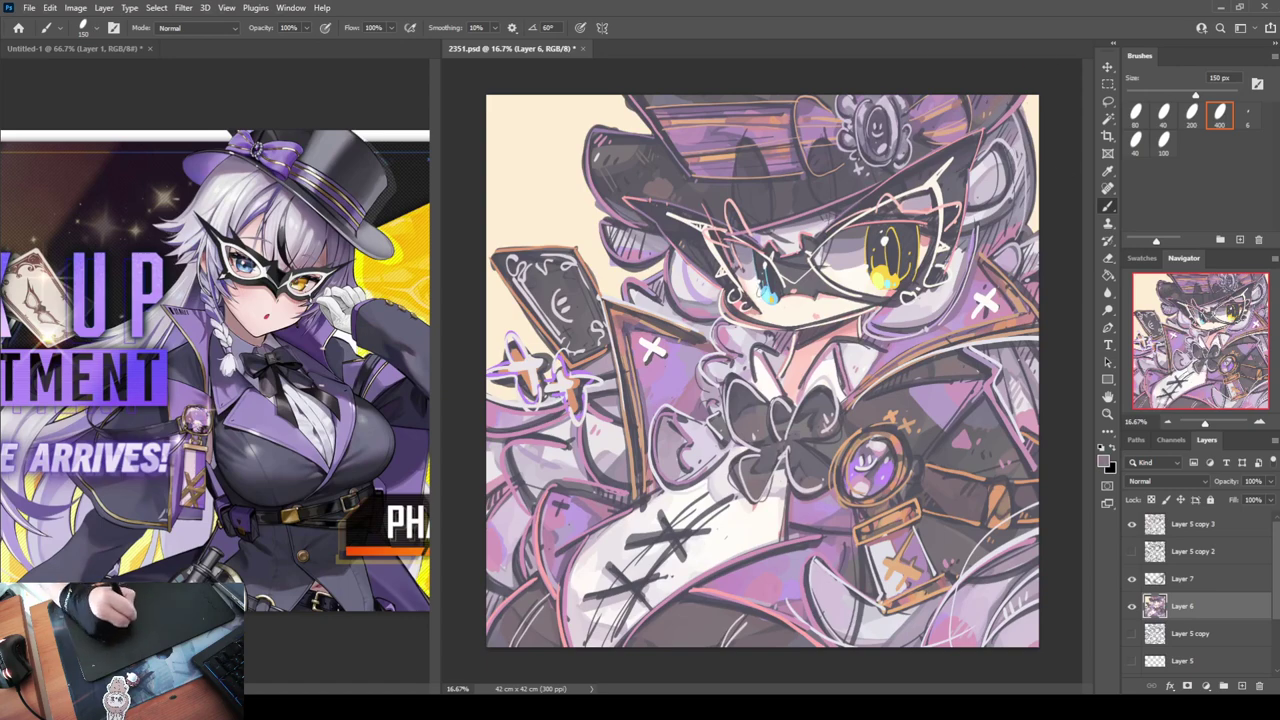
On Layer 5 copy 3, add white highlight strokes across the two dark cross stitches on the shirt
click(1168, 524)
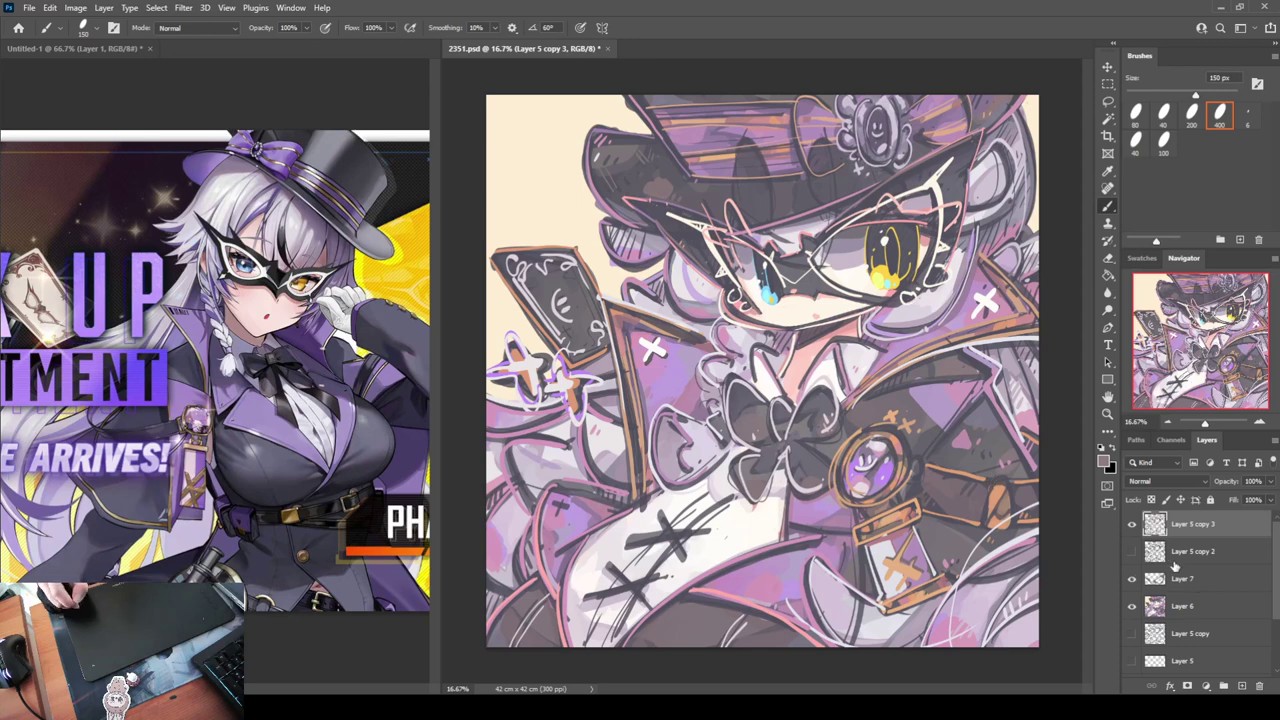
alt+click(724, 547)
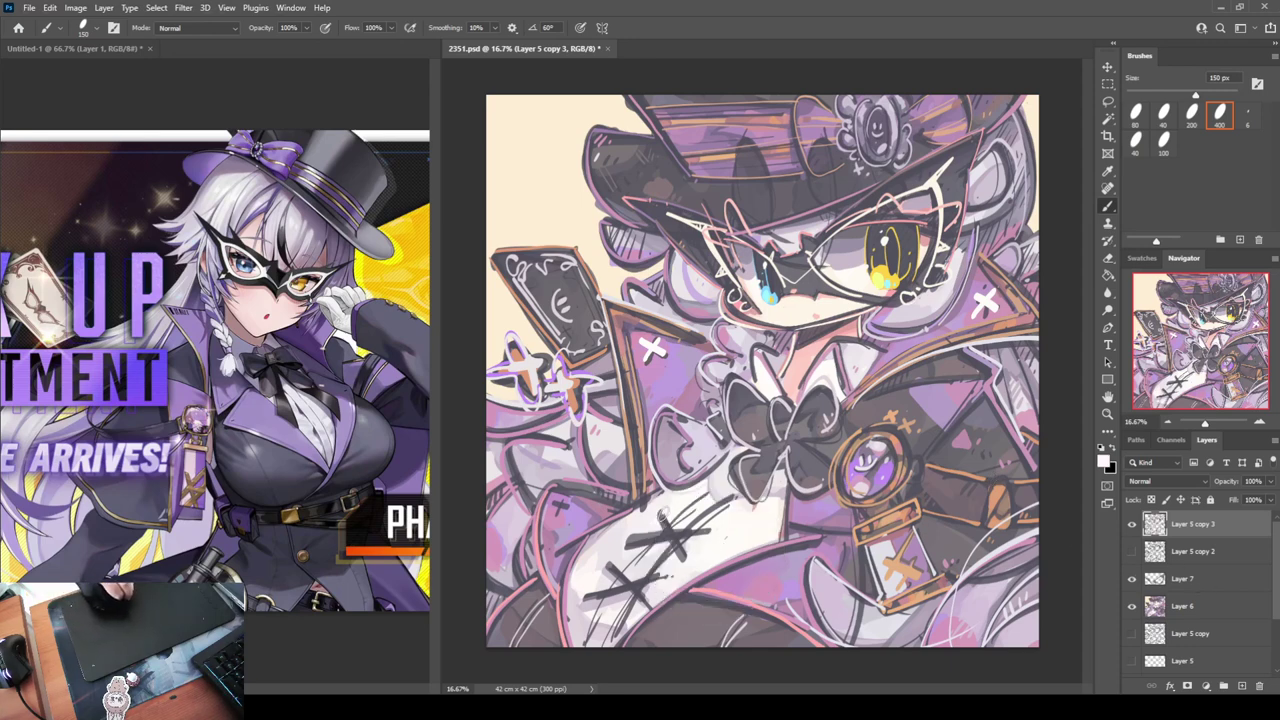
mouse_move(665, 517)
mouse_down()
mouse_move(681, 549)
mouse_move(698, 530)
mouse_up()
mouse_move(614, 567)
mouse_down()
mouse_move(637, 597)
mouse_move(651, 577)
mouse_up()
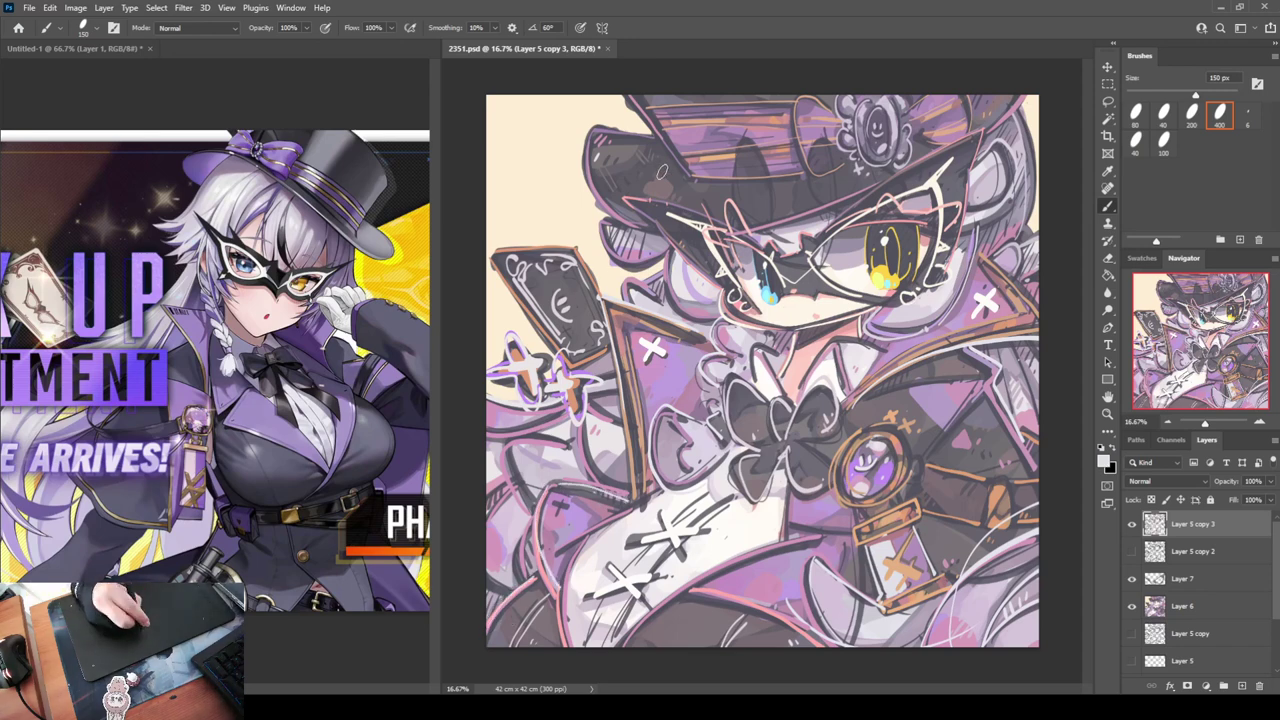
Sample a muted purple and draw the outline of the hair along the right edge of the canvas
alt+click(1020, 294)
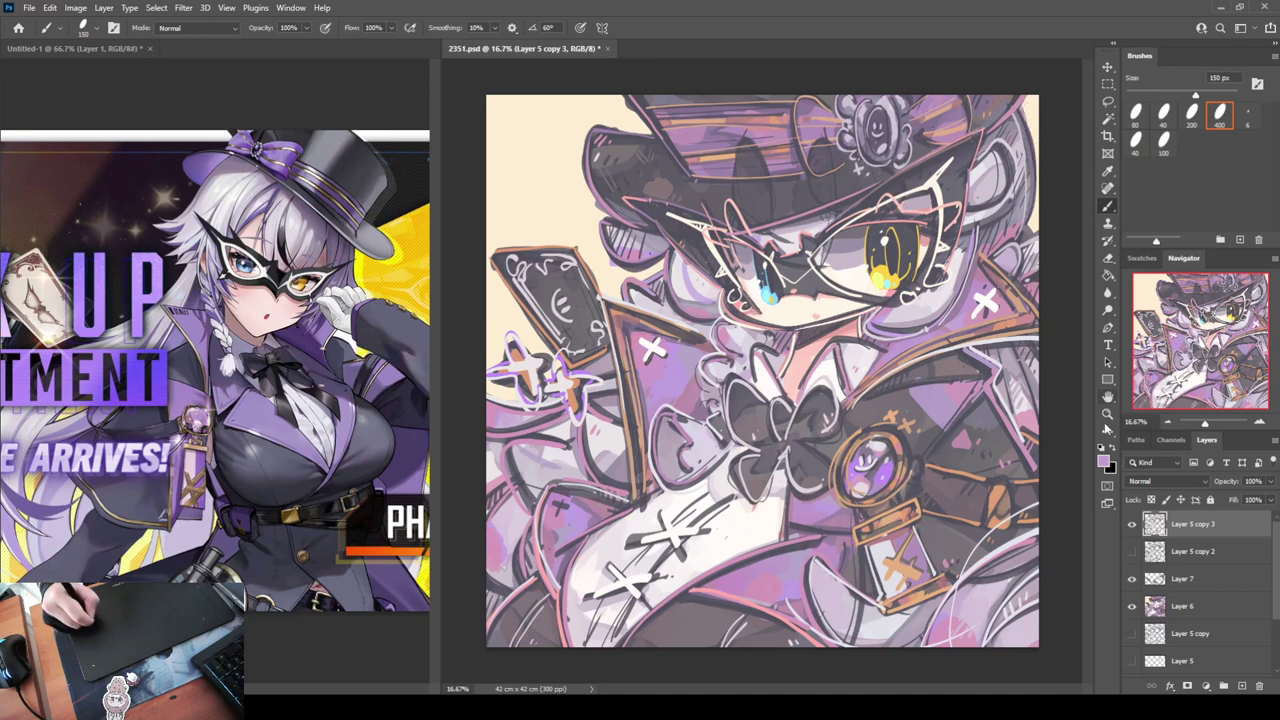
key(i)
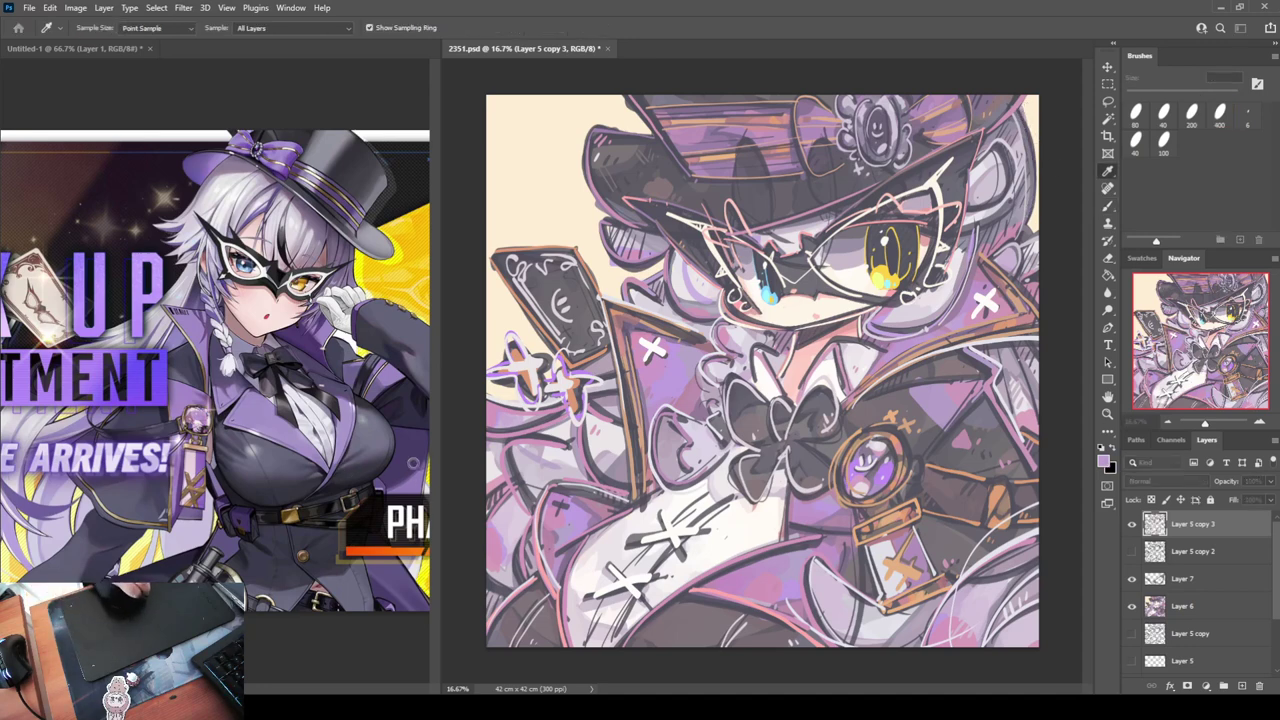
key(b)
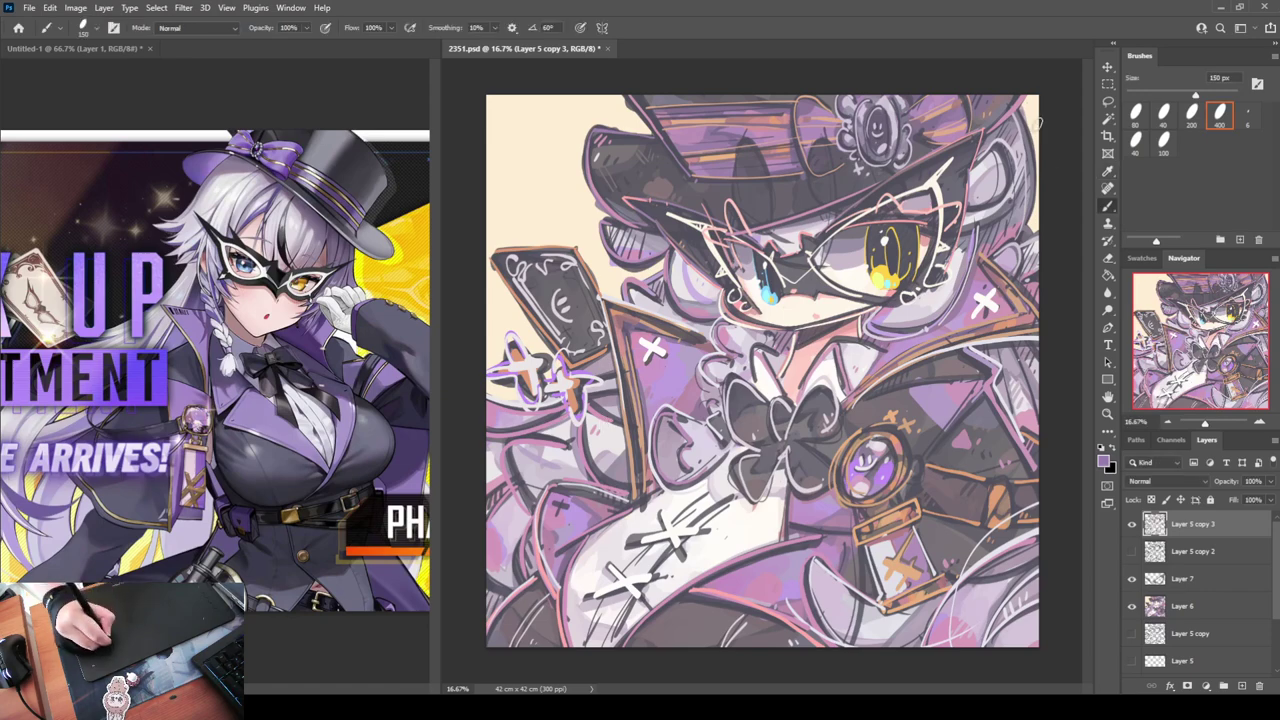
drag(1026, 113, 1033, 214)
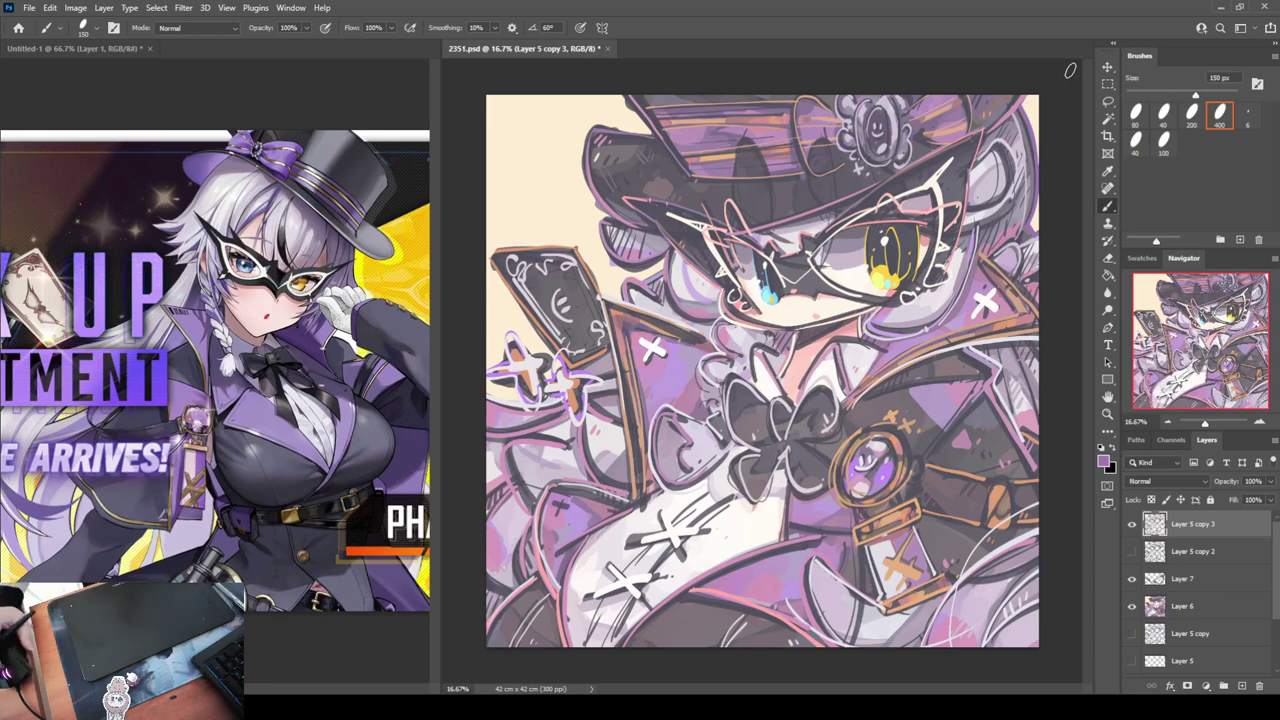
Select both cream background areas with the Magic Wand and invert the selection to capture the character
key(w)
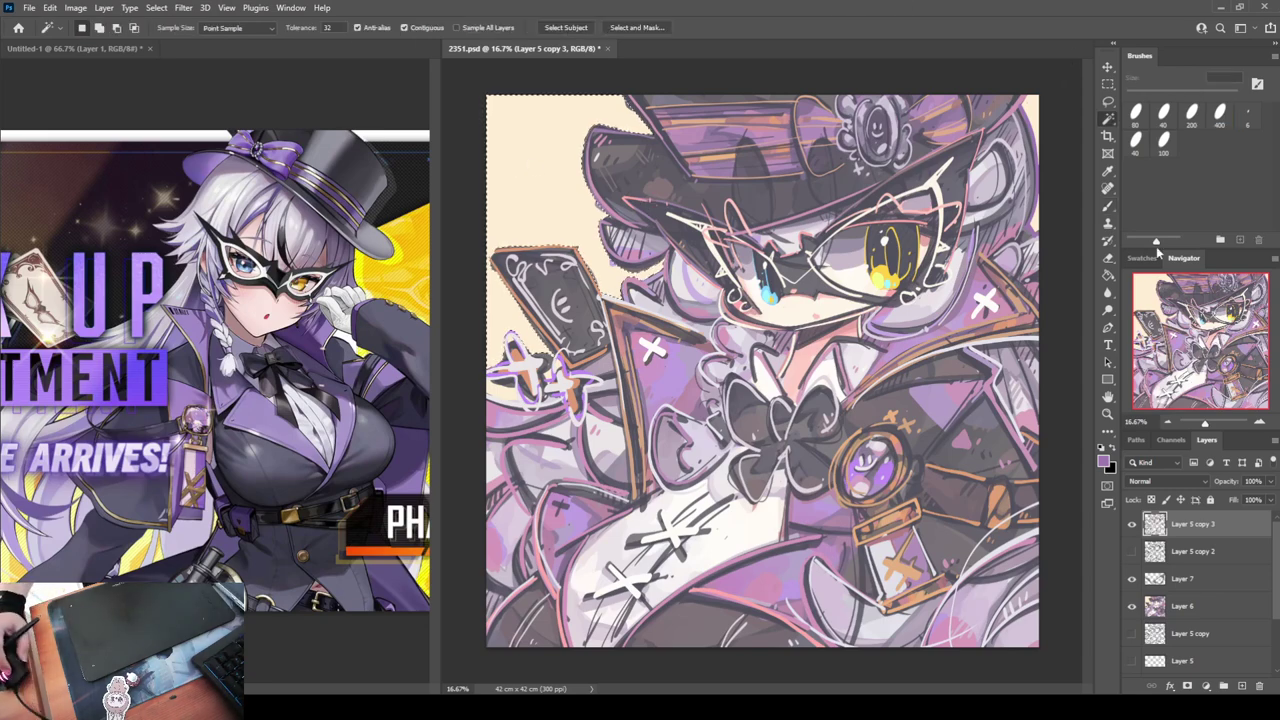
key(ctrl+d)
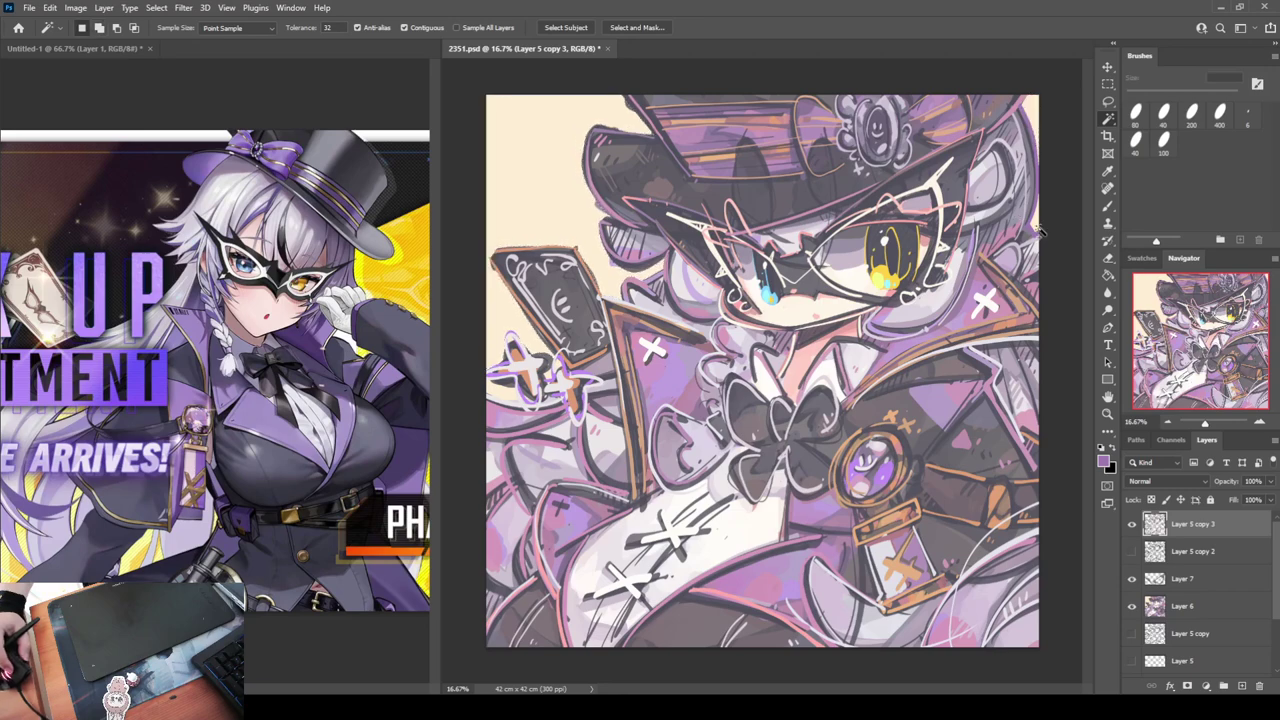
key(shift)
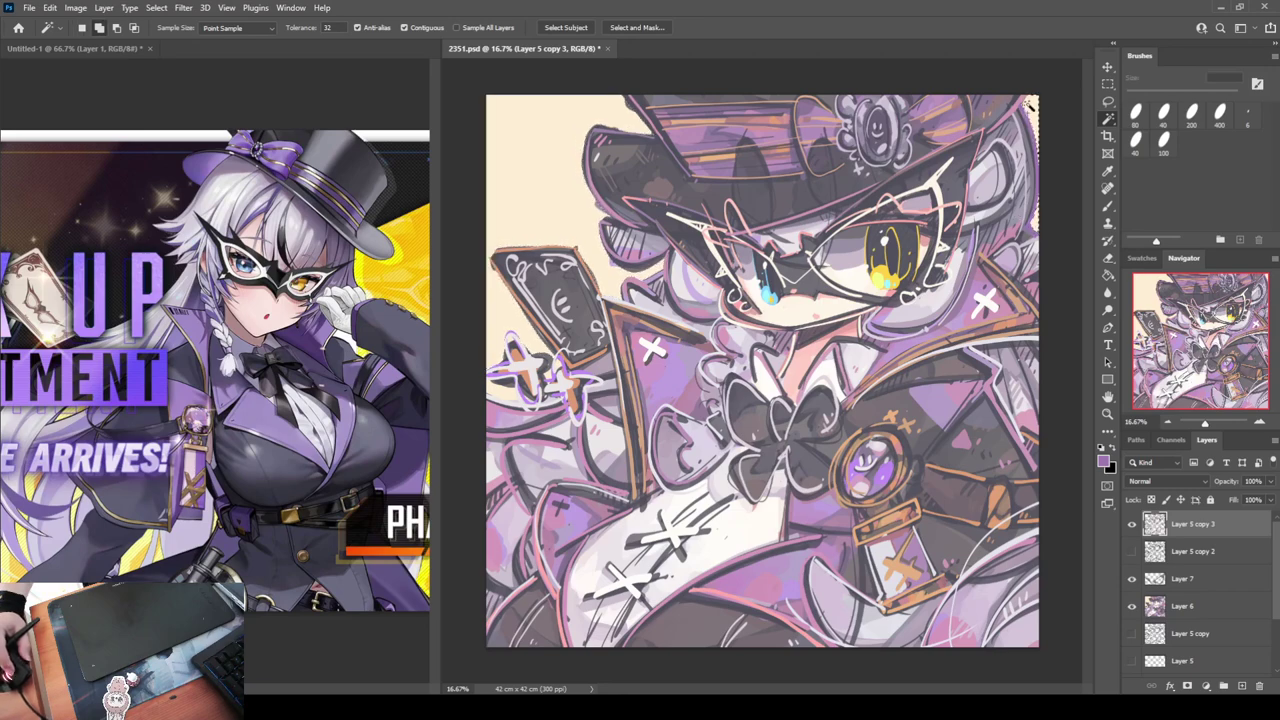
shift+click(538, 149)
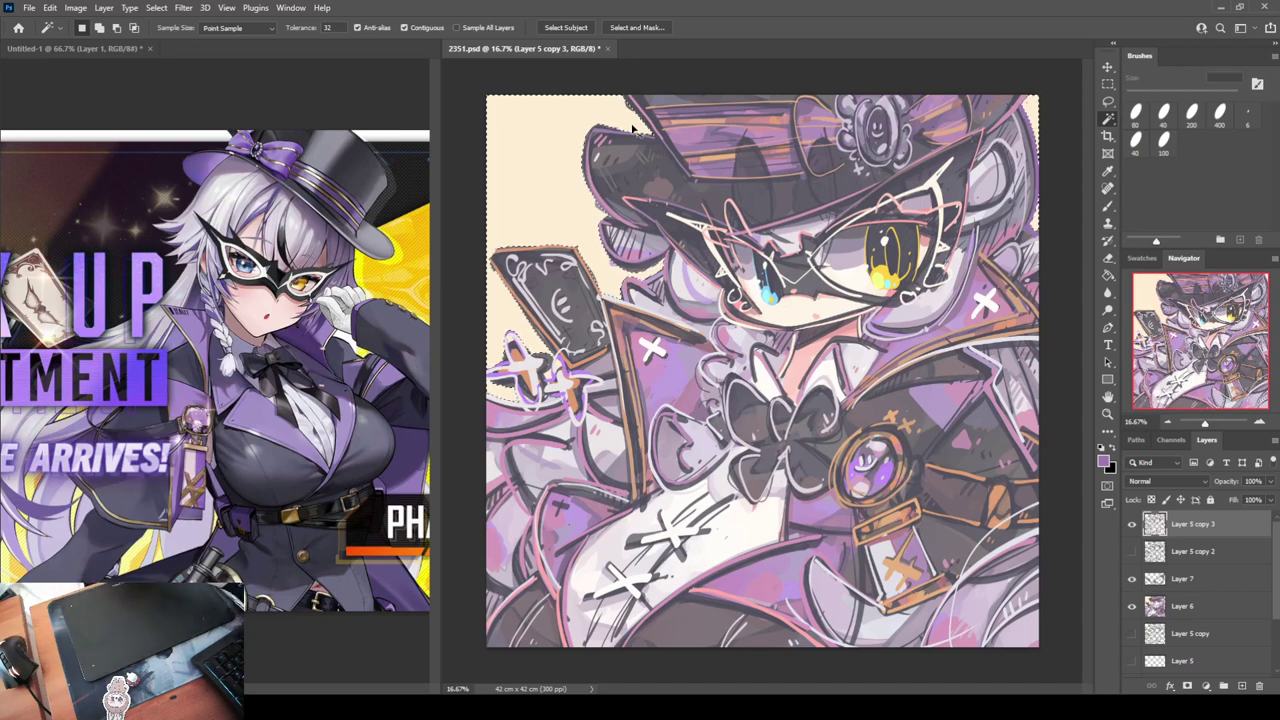
key(ctrl+shift+i)
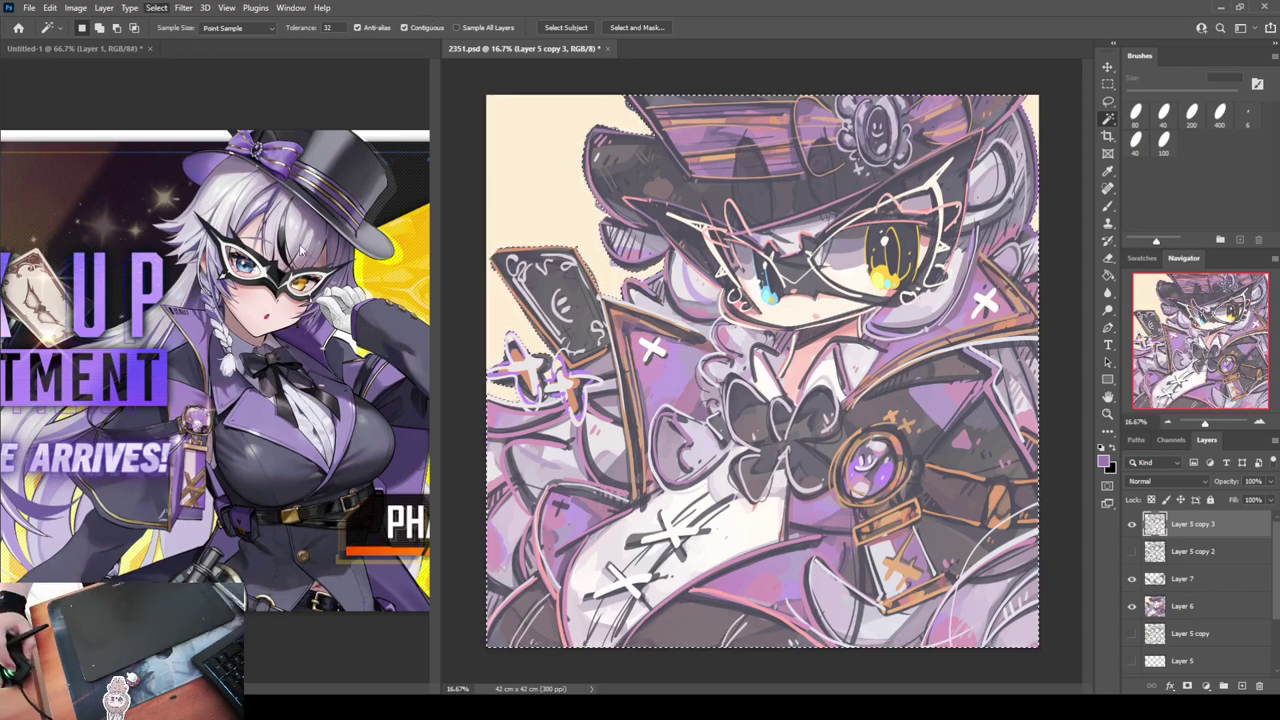
Copy the selected character from Layer 6 onto its own layer and hide Layer 6
click(1167, 616)
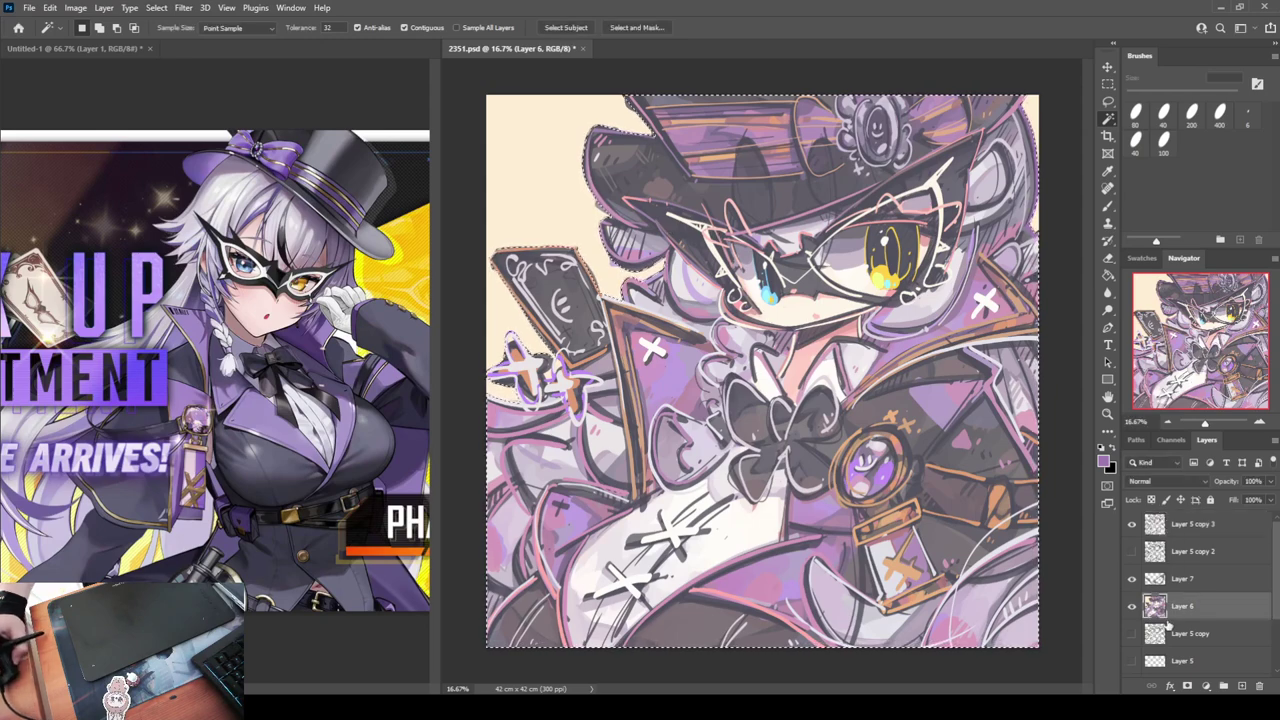
key(ctrl+j)
click(1132, 634)
Duplicate the layers from the character cutout up to Layer 5 copy 3 and merge the copies into one layer
shift+click(1162, 529)
key(ctrl+j)
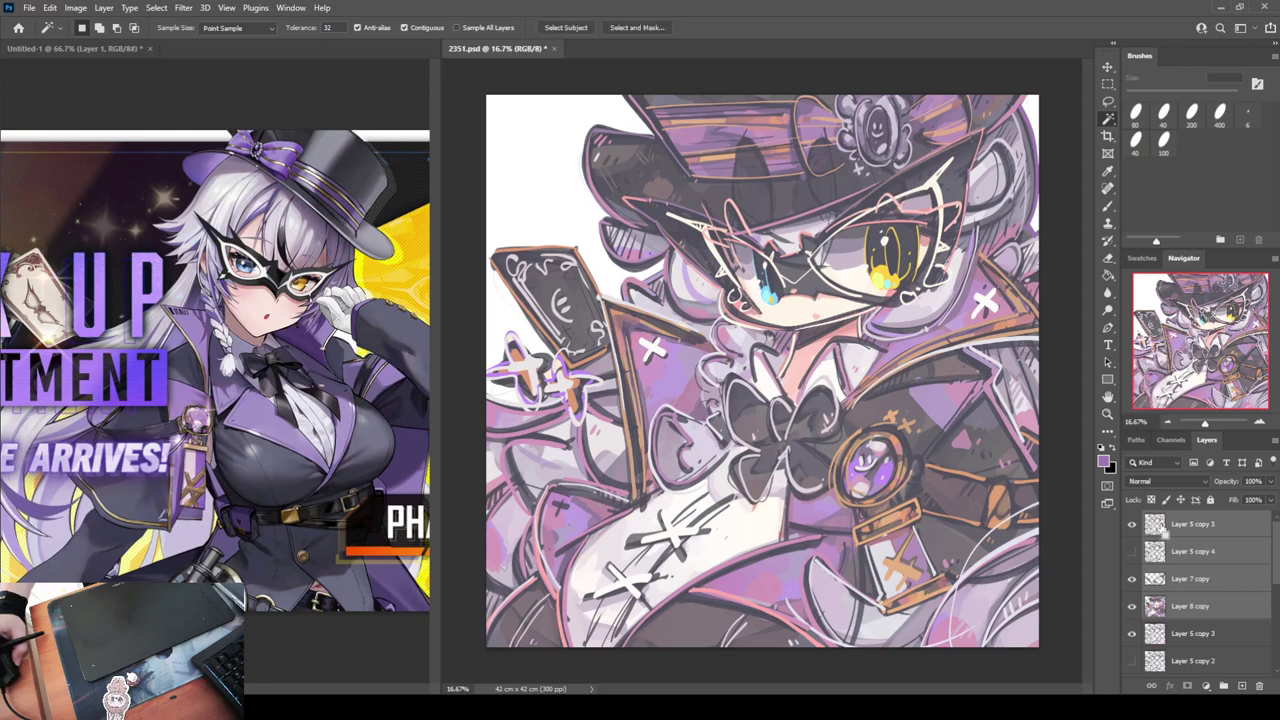
key(ctrl+e)
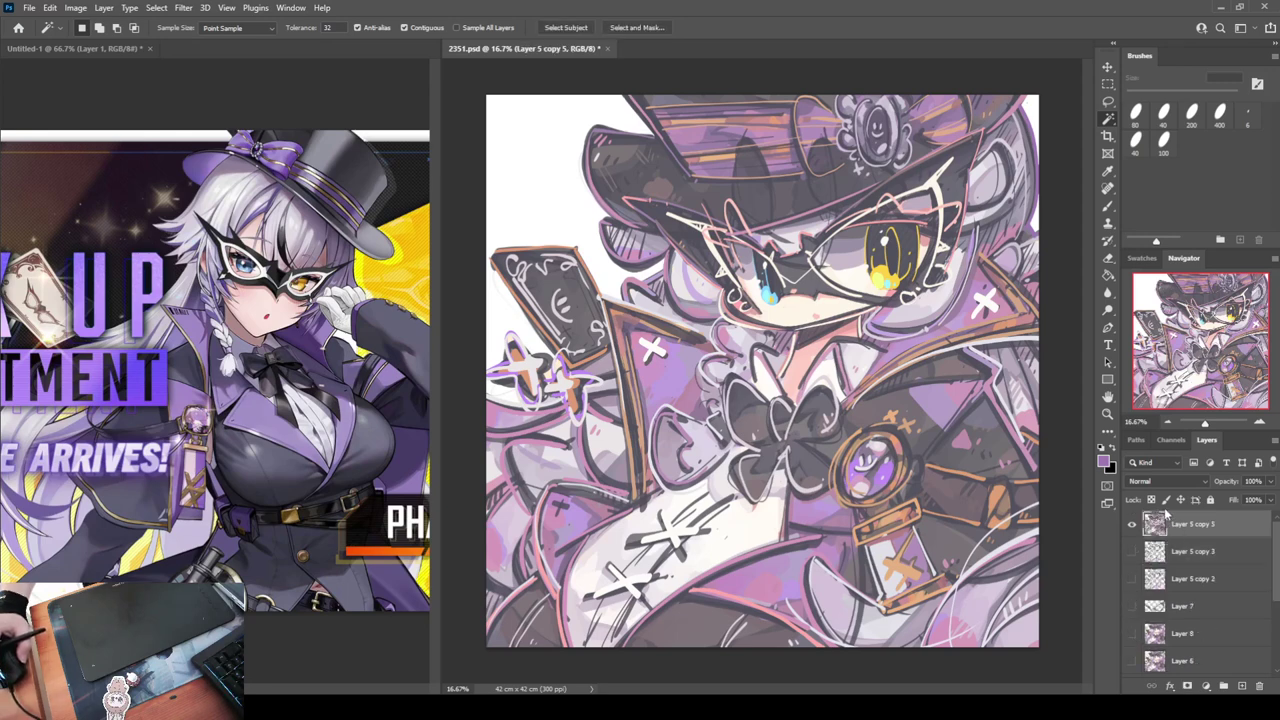
Add a new empty layer directly beneath the merged character layer and activate the Brush tool
scroll(1166, 540, down, 3)
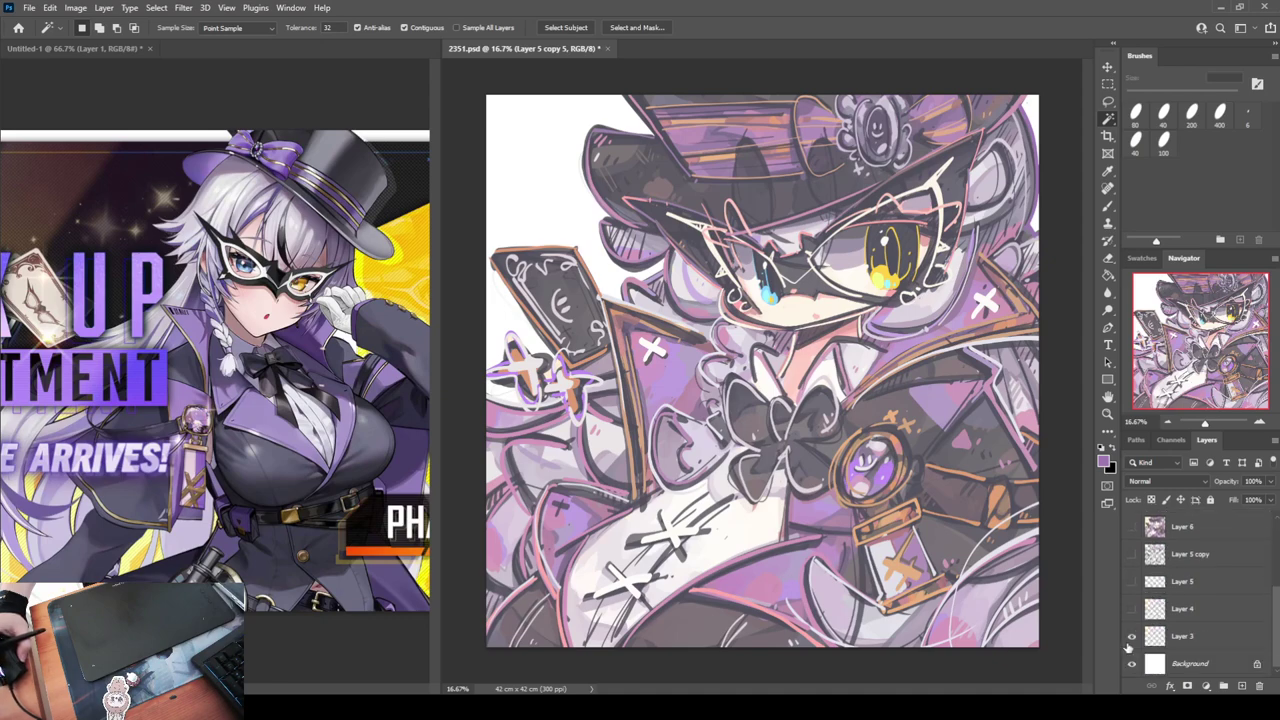
scroll(1141, 616, up, 3)
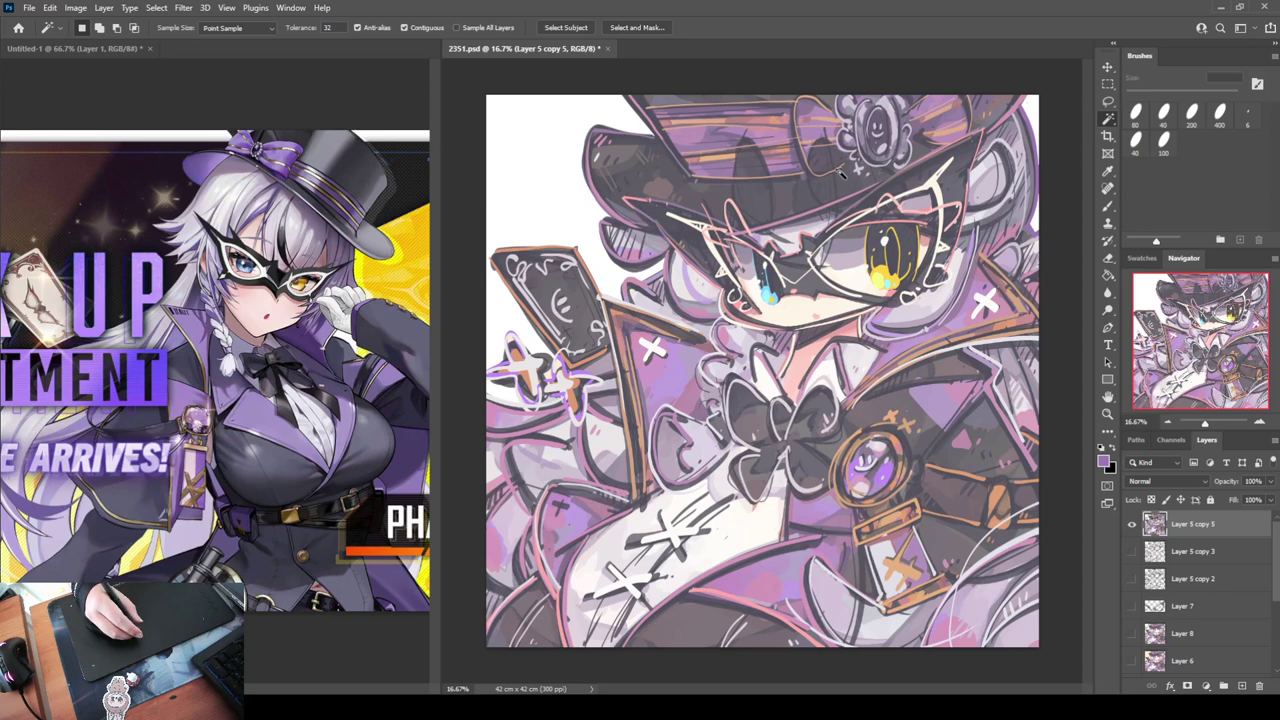
click(1192, 553)
click(1241, 686)
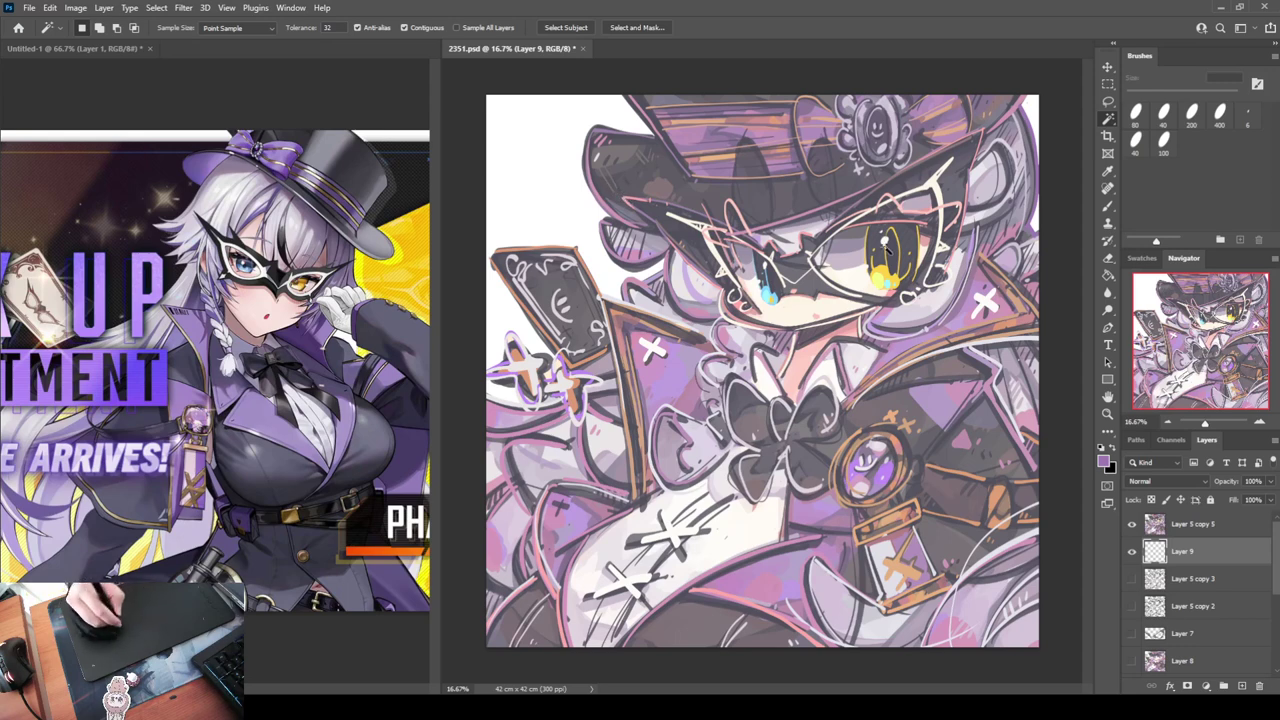
key(b)
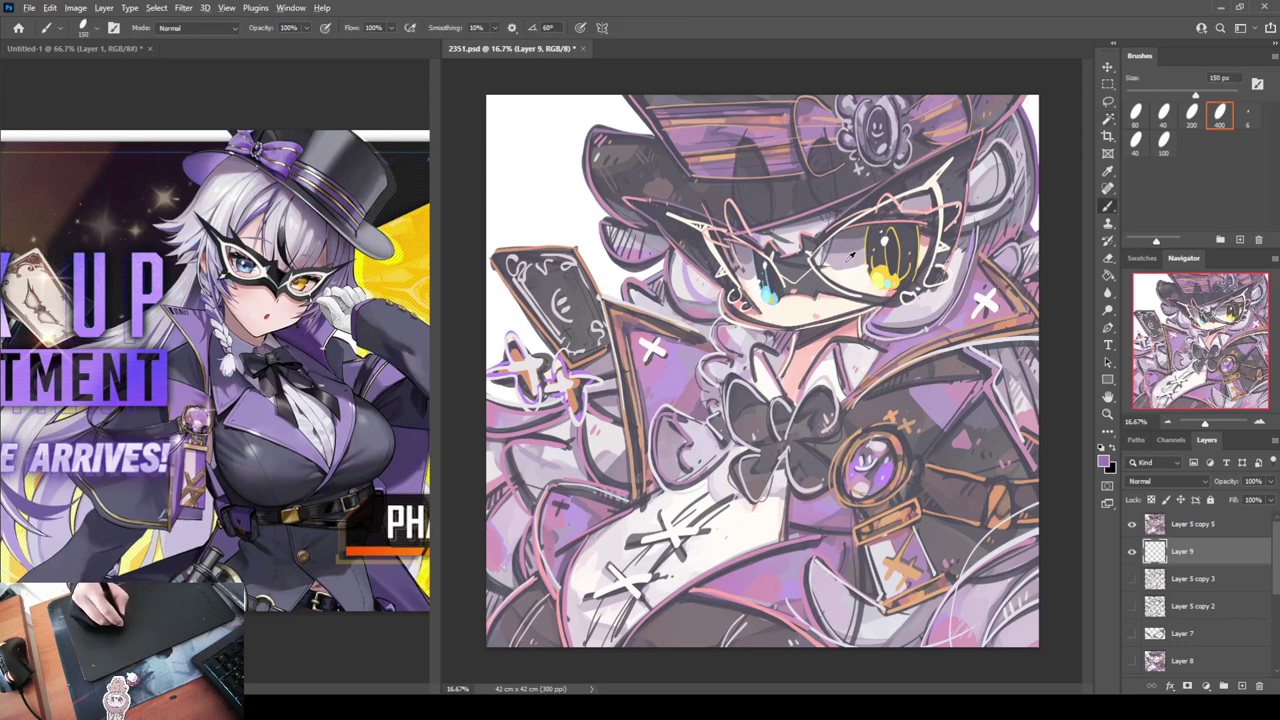
drag(590, 210, 488, 158)
drag(598, 230, 490, 175)
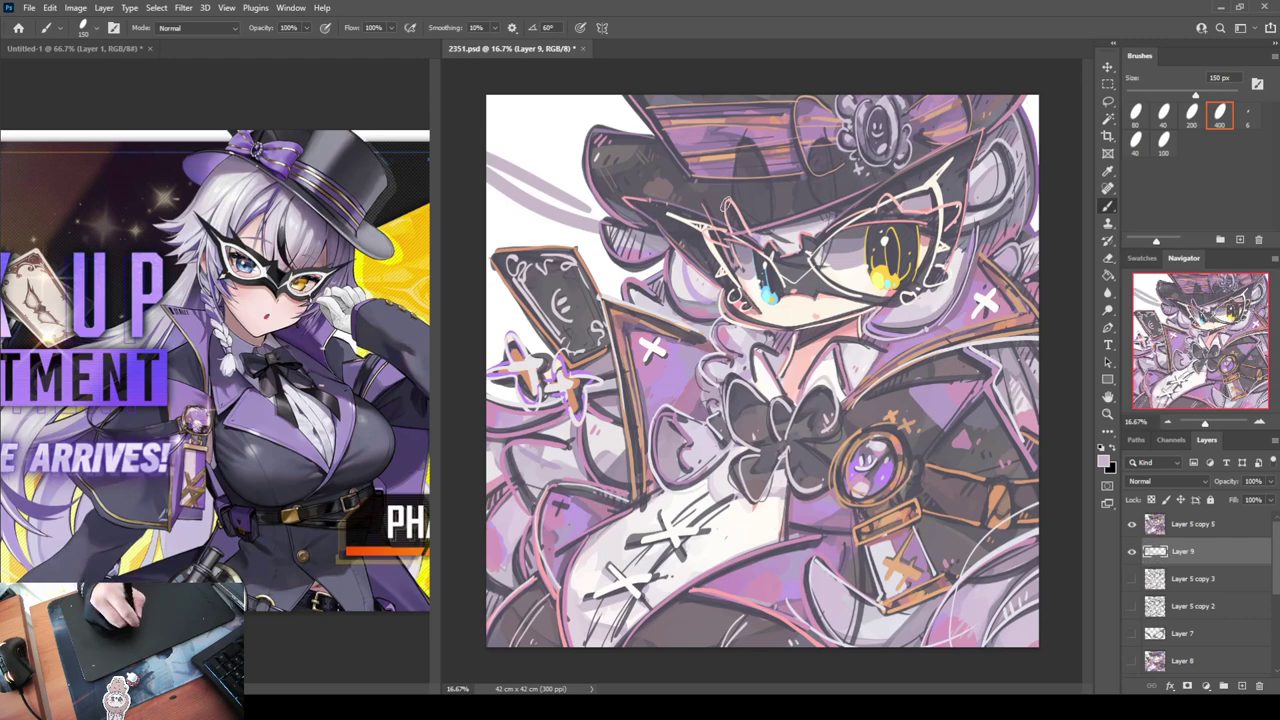
key(bracketright)
key(bracketright)
key(ctrl+z)
key(ctrl+z)
Enlarge the brush to 300 px and paint dark grey curved bands across the white background beside the hat and behind the card
key(bracketright)
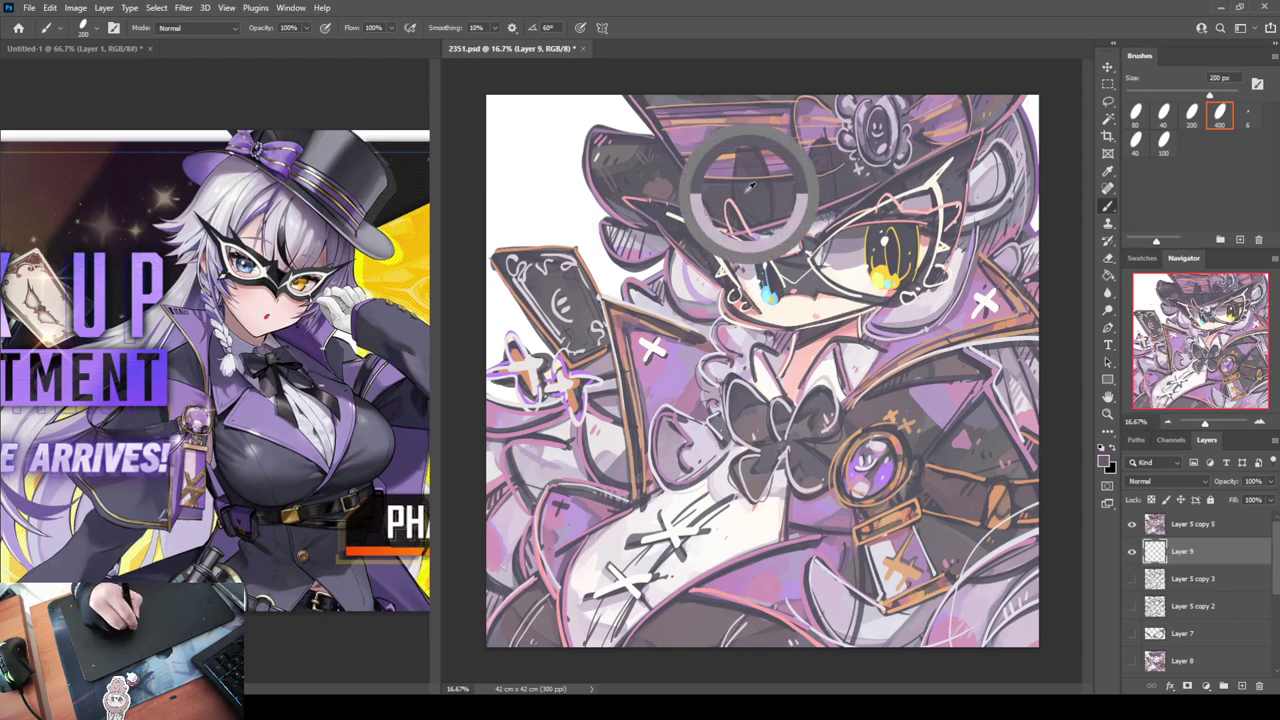
drag(590, 196, 487, 134)
key(bracketright)
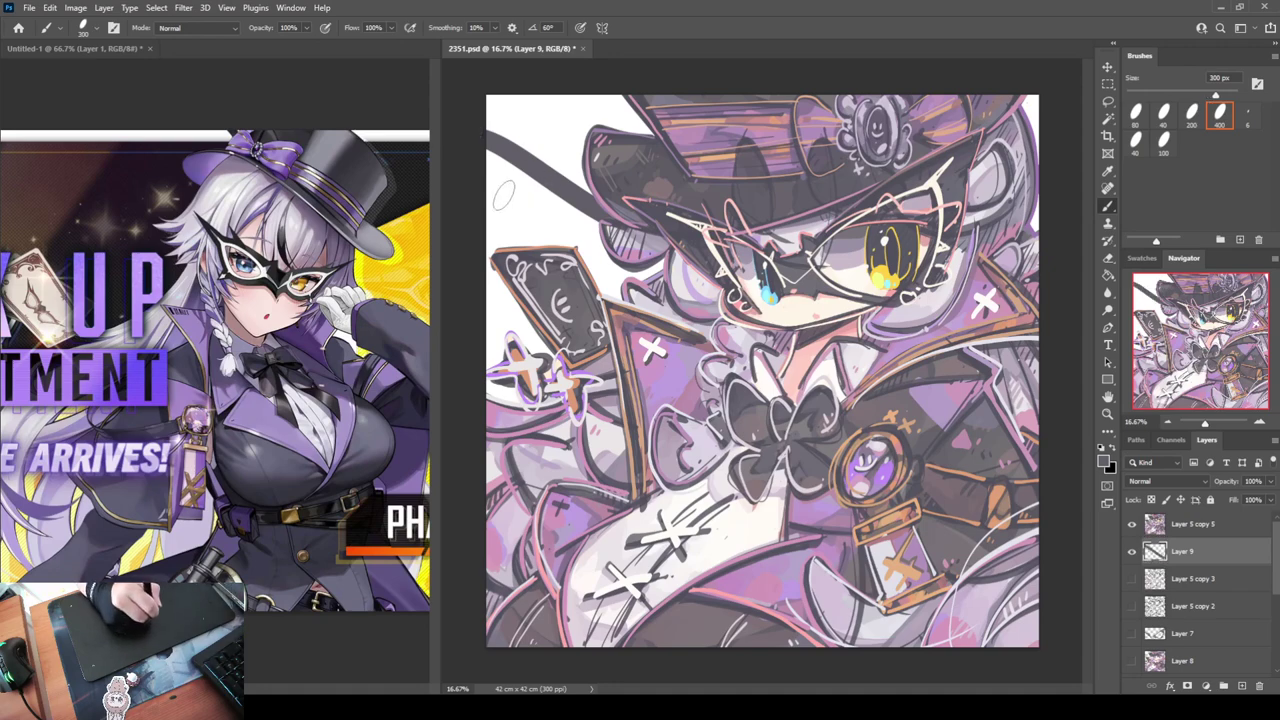
key(ctrl+z)
mouse_move(509, 94)
mouse_down()
mouse_move(457, 187)
mouse_move(469, 165)
mouse_move(586, 170)
mouse_up()
drag(509, 94, 475, 153)
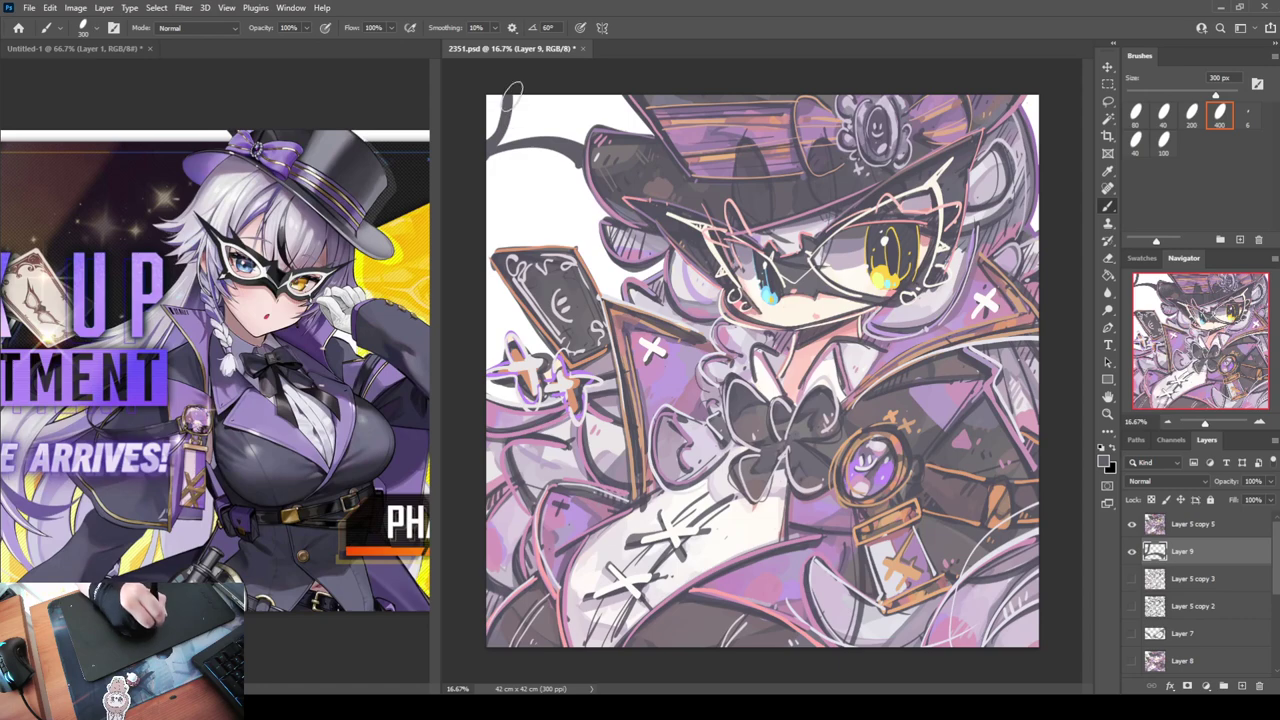
mouse_move(507, 94)
mouse_down()
mouse_move(578, 104)
mouse_move(513, 130)
mouse_move(548, 100)
mouse_up()
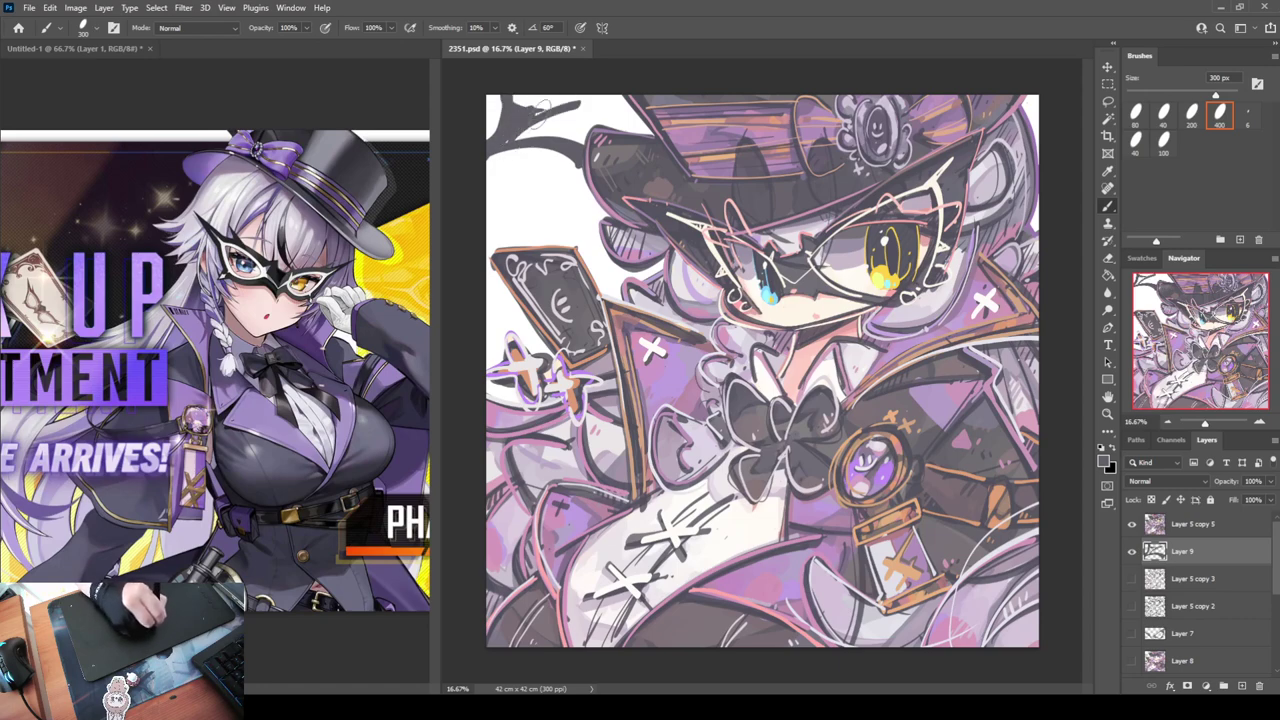
drag(470, 225, 615, 296)
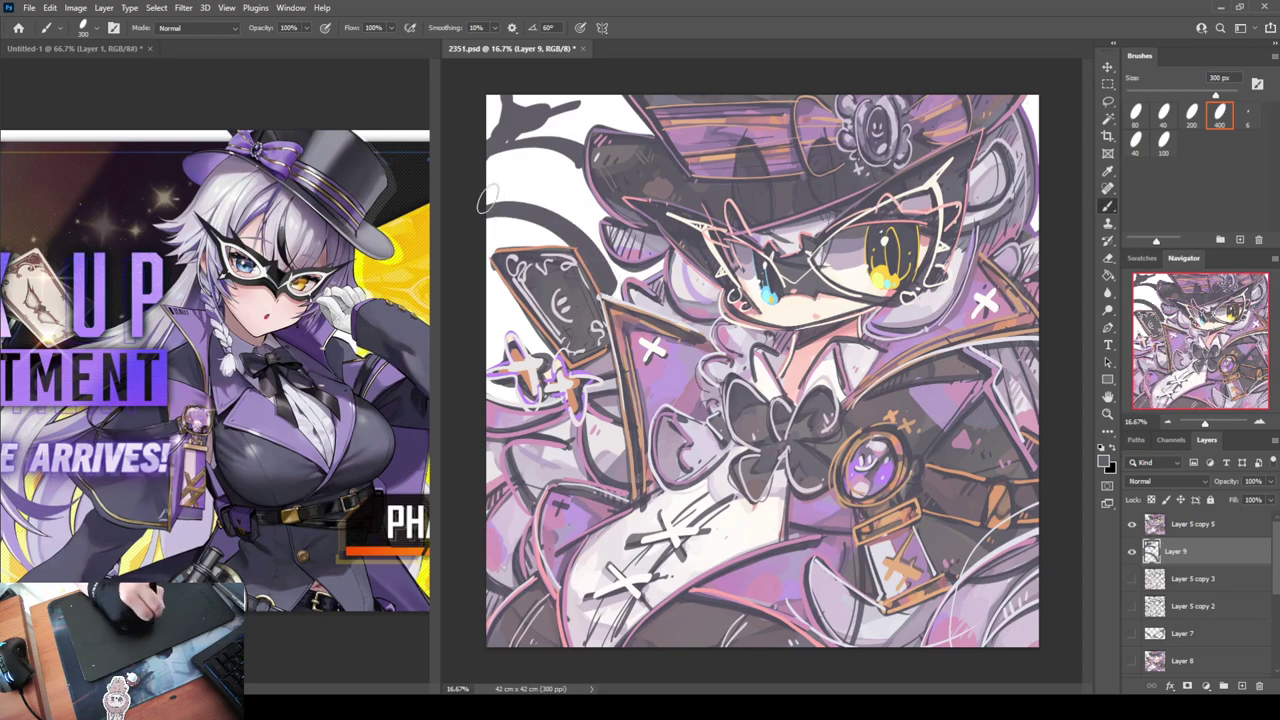
mouse_move(486, 203)
mouse_down()
mouse_move(606, 209)
mouse_move(572, 224)
mouse_up()
Extend the dark background bands along the canvas's upper edge, clean their edges with the Eraser, and add crossing arcs around the card
key(e)
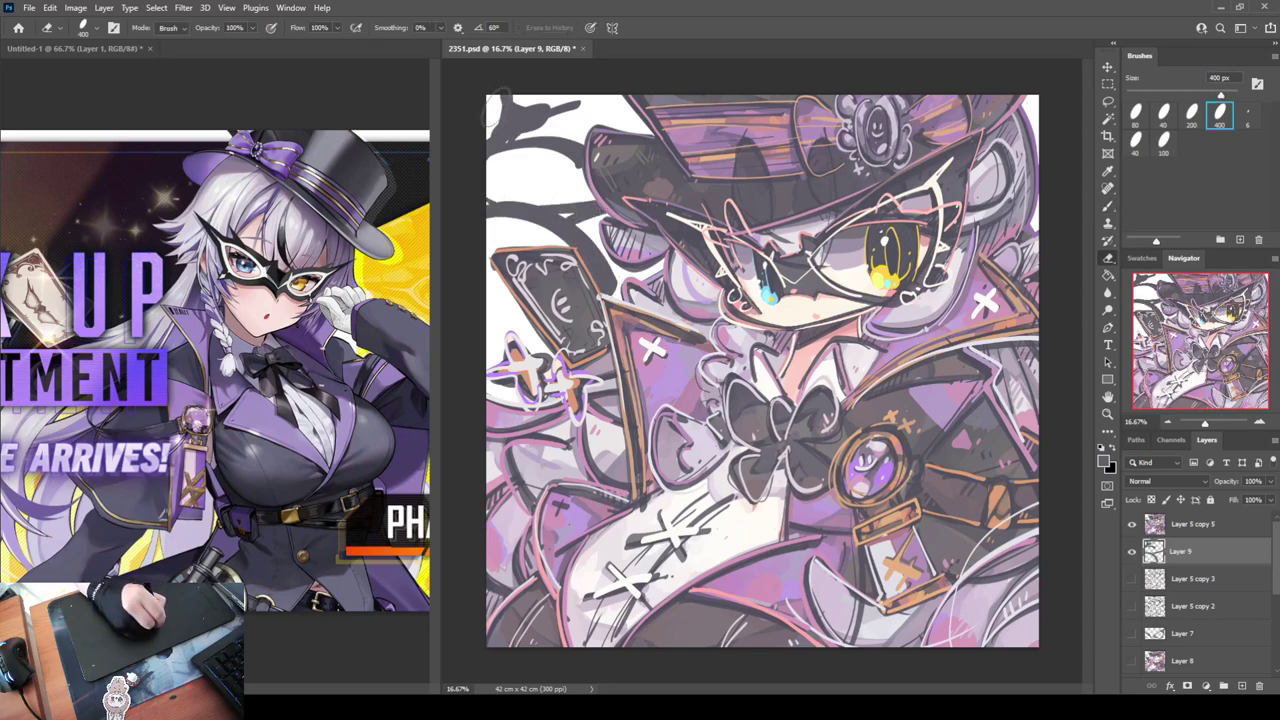
key(b)
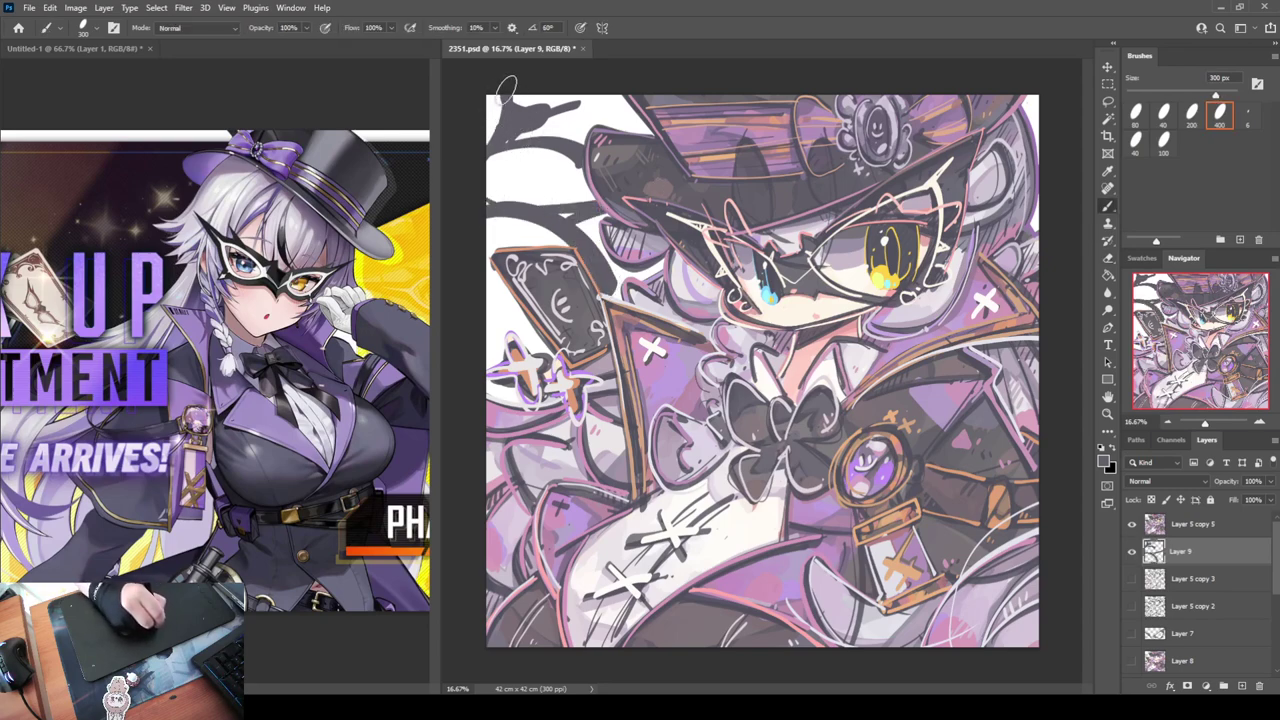
drag(509, 92, 618, 87)
key(e)
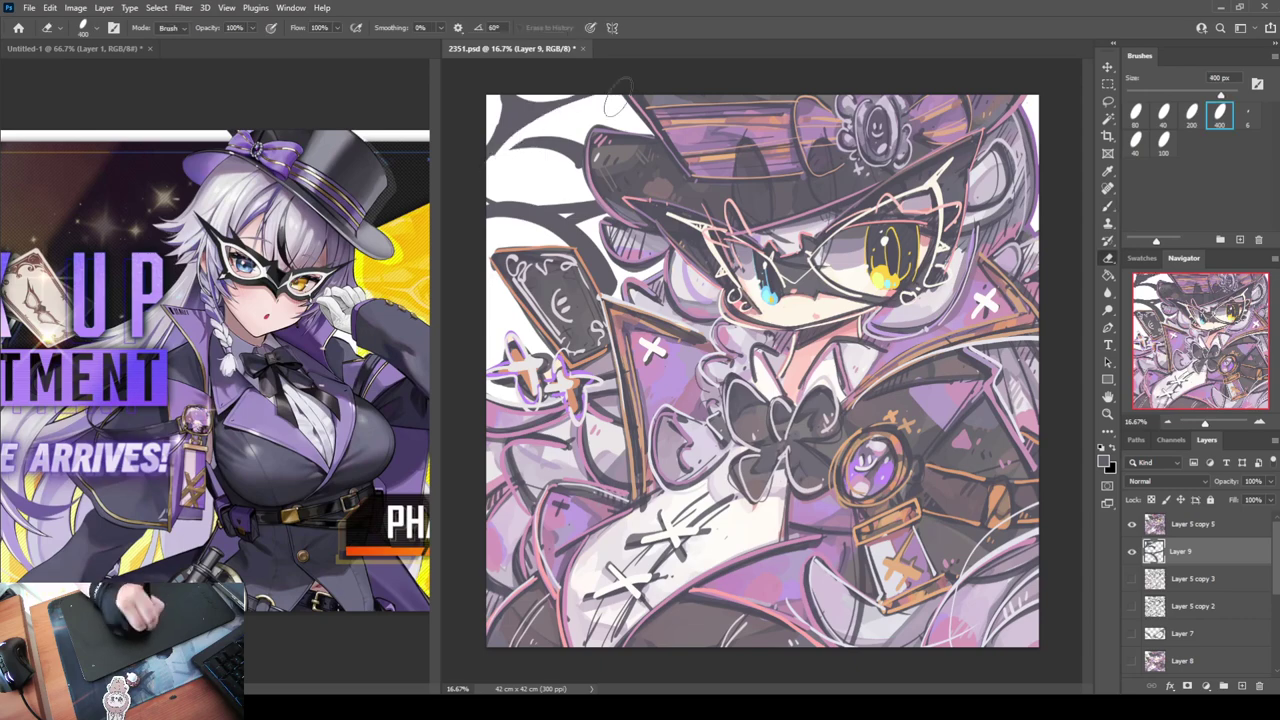
key(b)
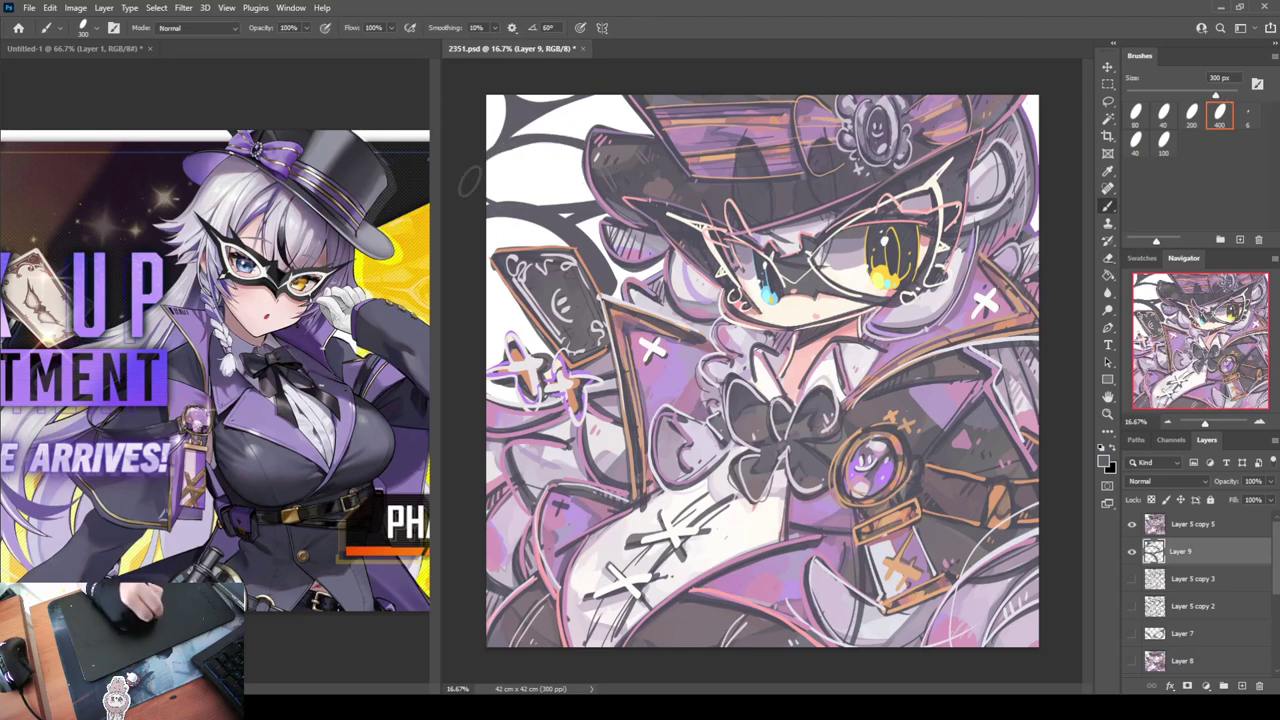
drag(470, 181, 934, 293)
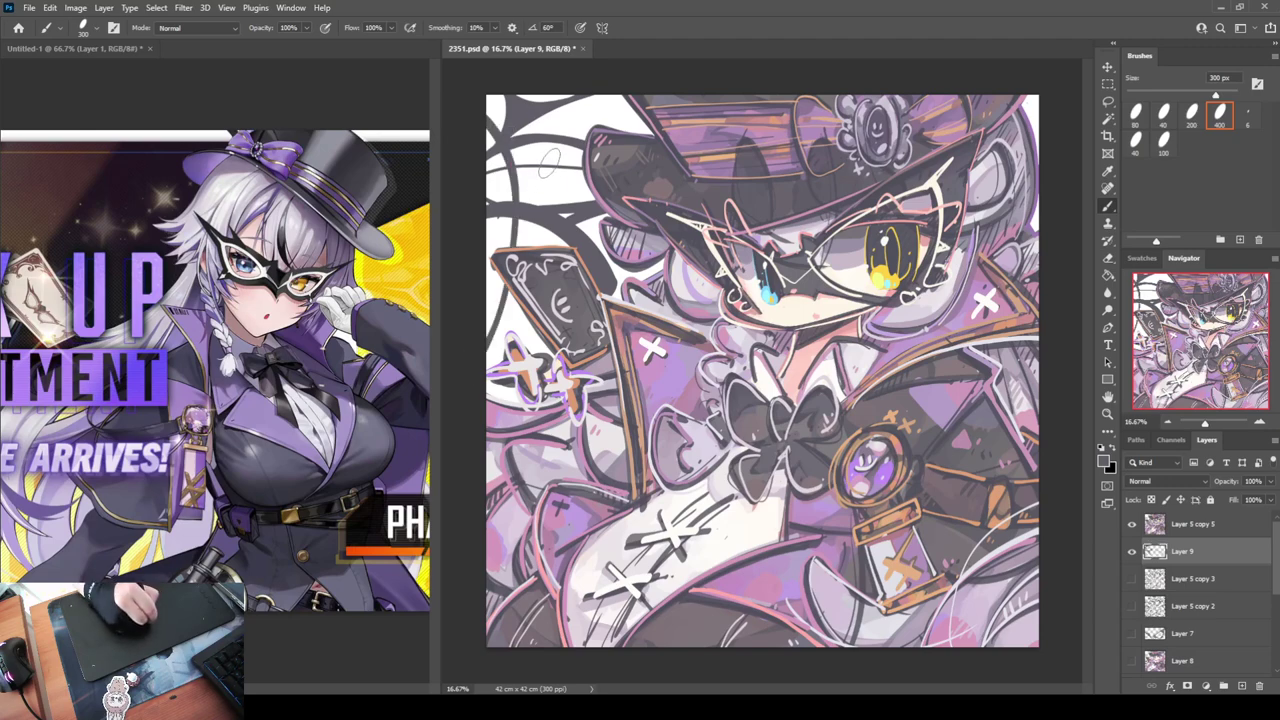
Paint a dark four-pointed star between the background bands beside the hat brim and sharpen its shape with the Eraser
mouse_move(537, 163)
mouse_down()
mouse_move(552, 190)
mouse_move(575, 150)
mouse_move(560, 170)
mouse_up()
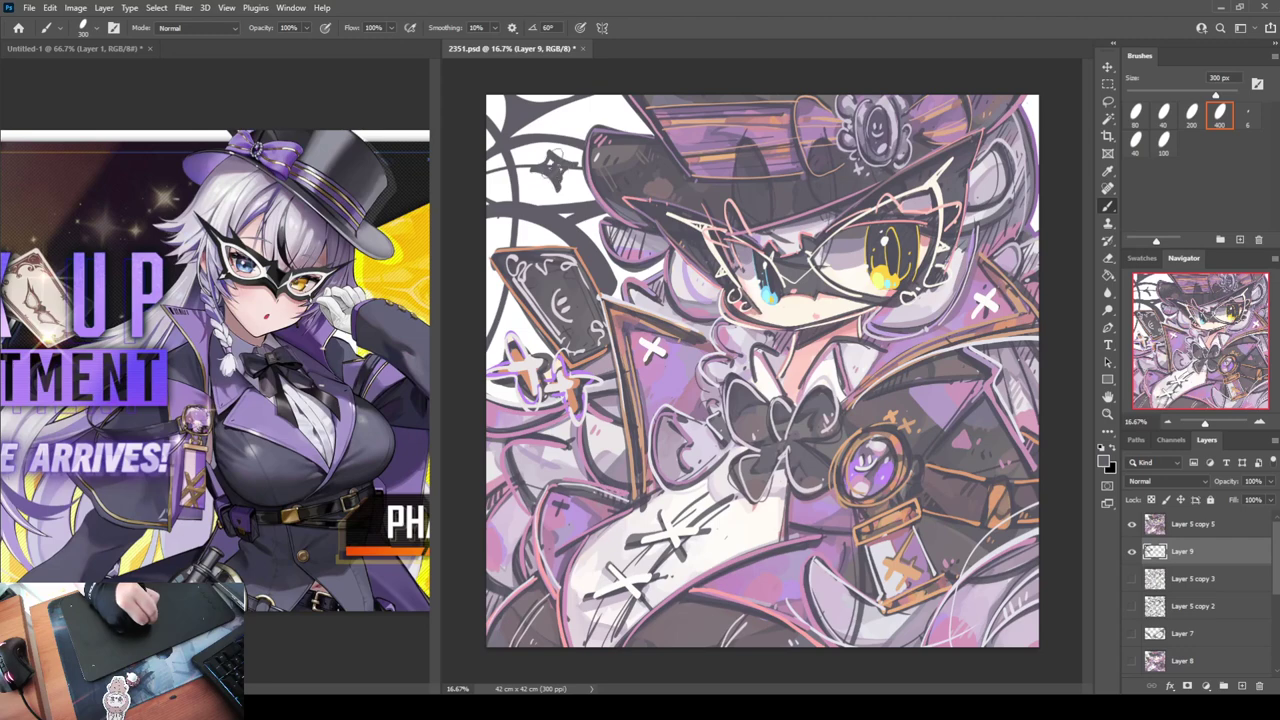
key(e)
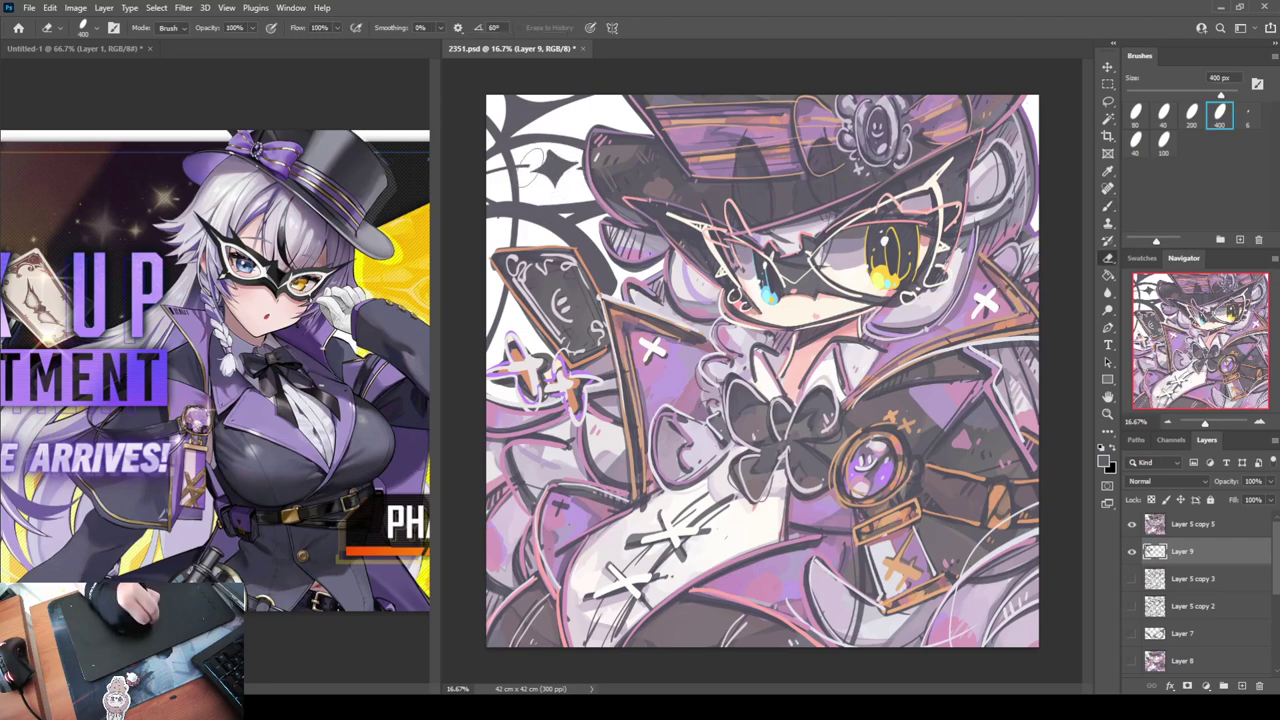
key(b)
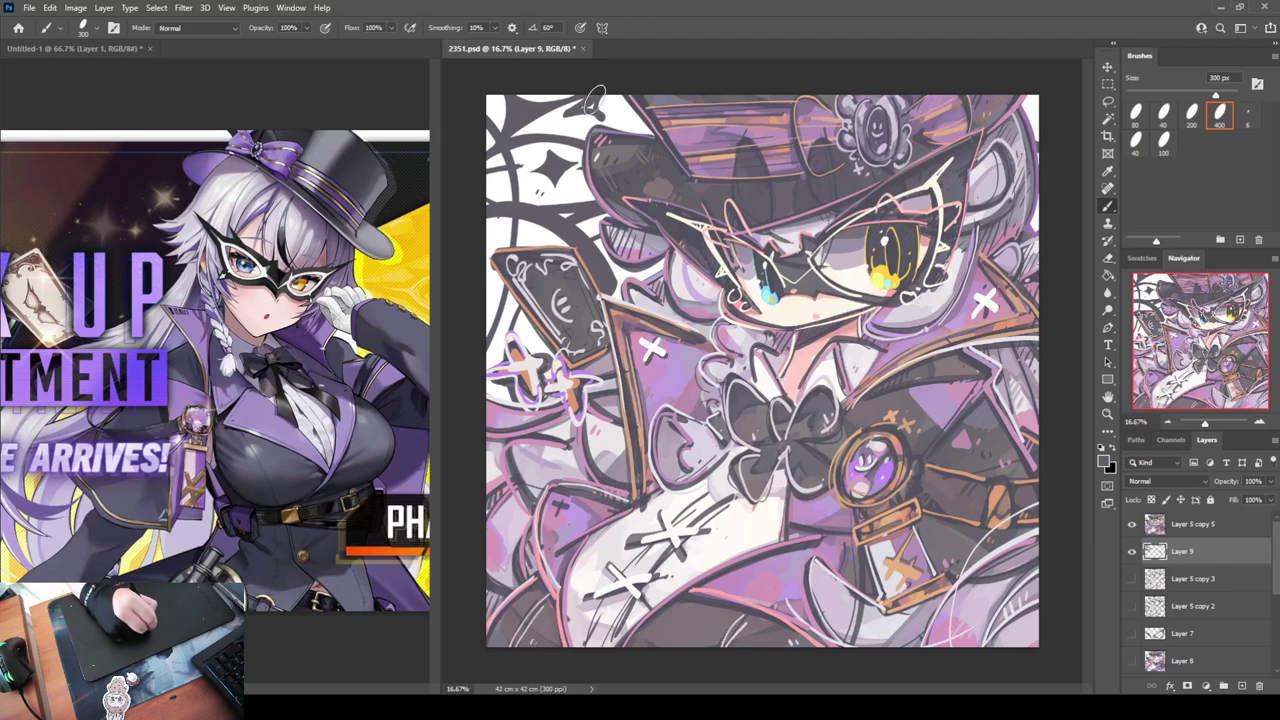
Refine the dark pattern in the background gap above the hat brim, alternating between a 300 px Brush and a 400 px Eraser
key(e)
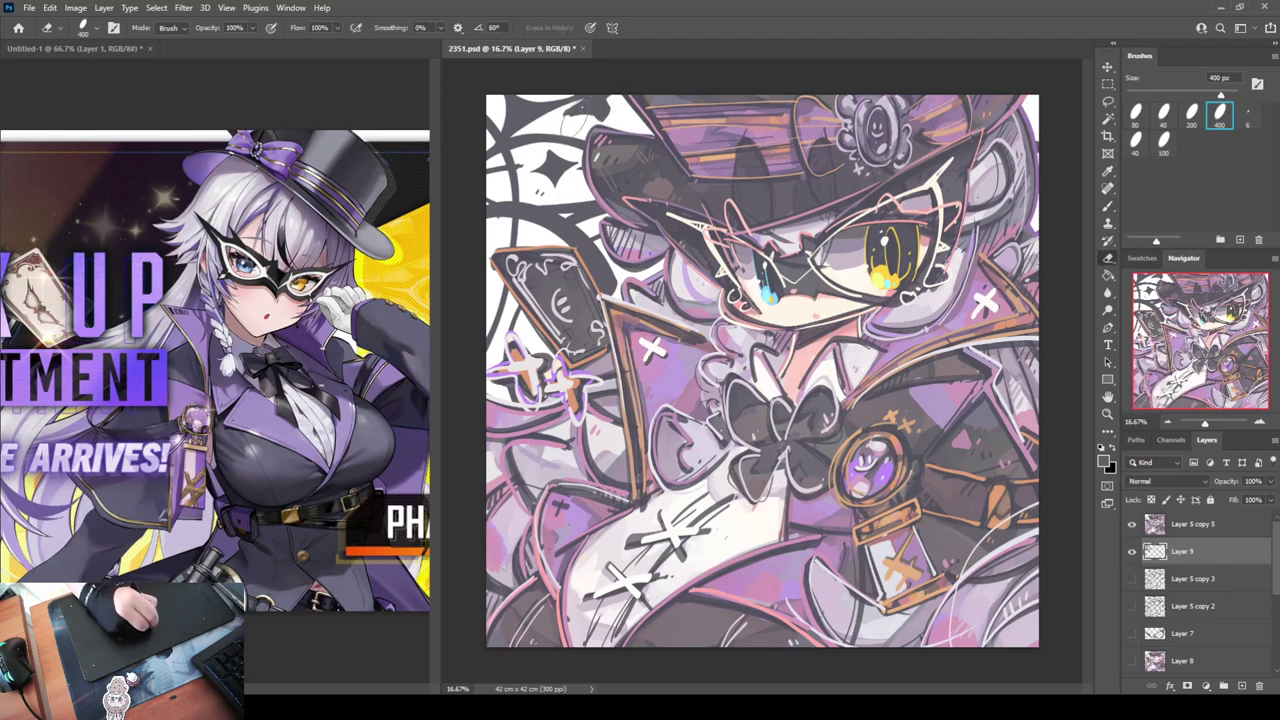
key(b)
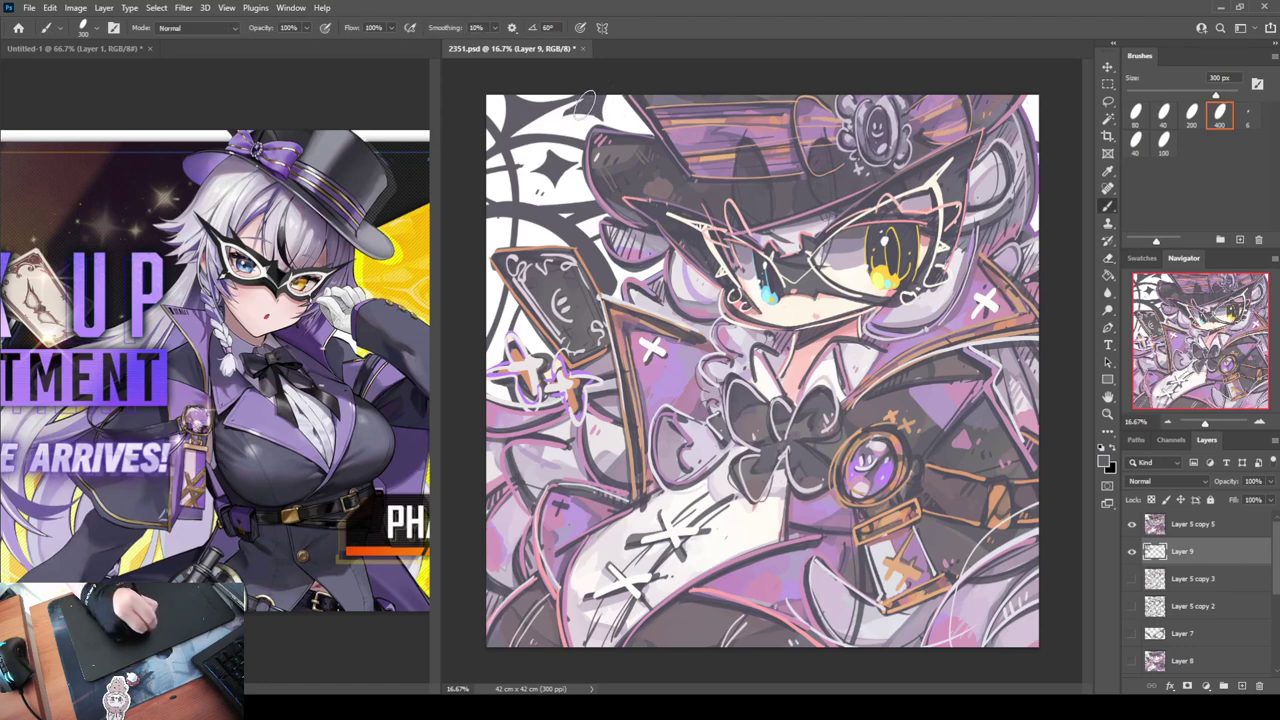
key(e)
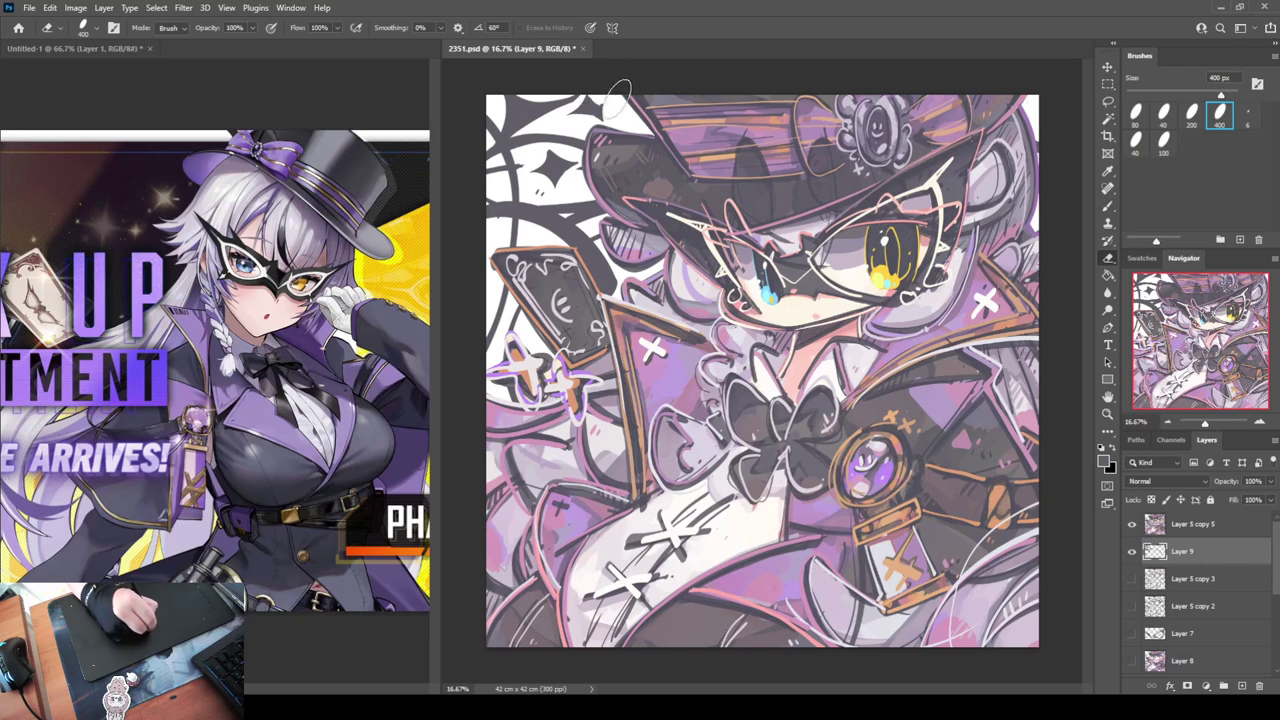
key(b)
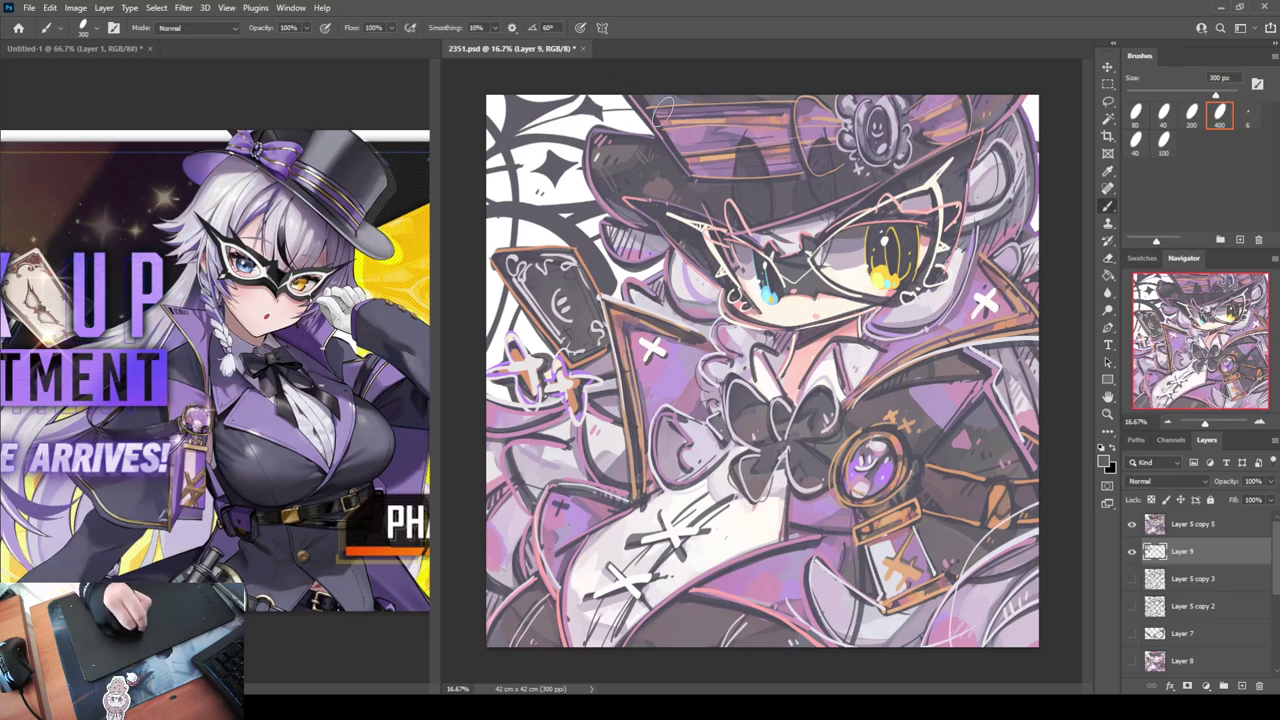
key(e)
key(b)
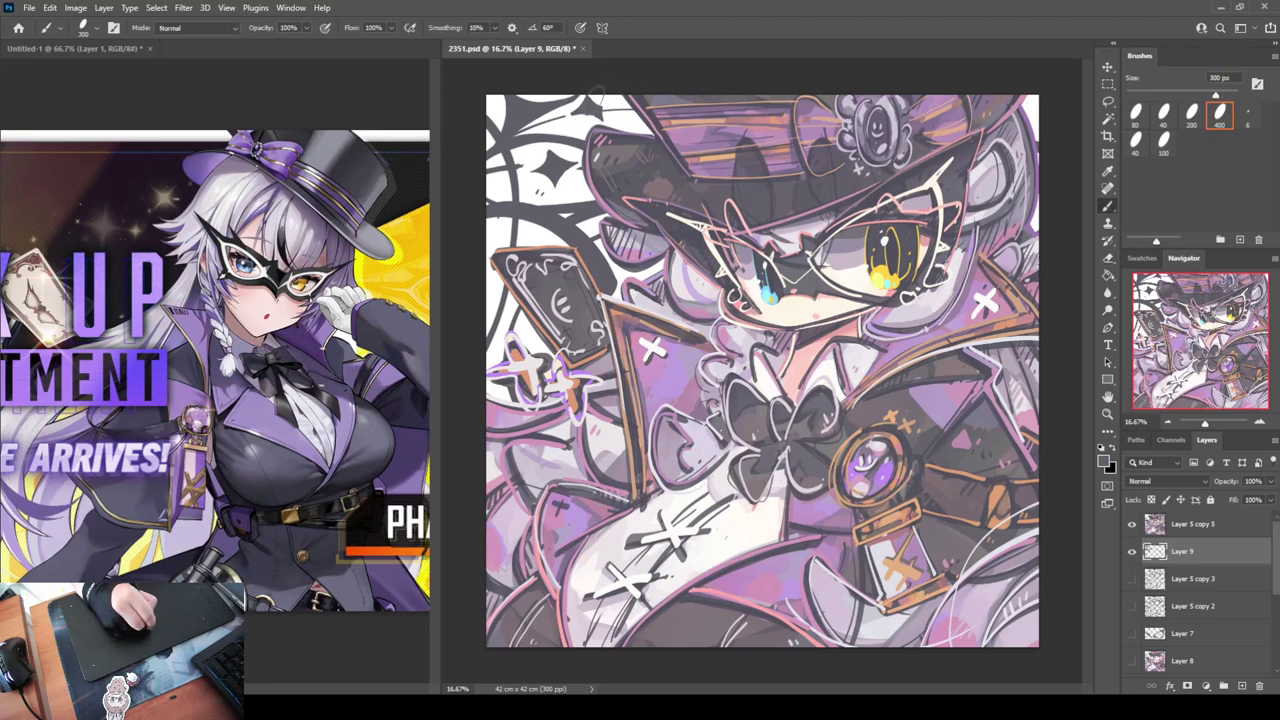
key(e)
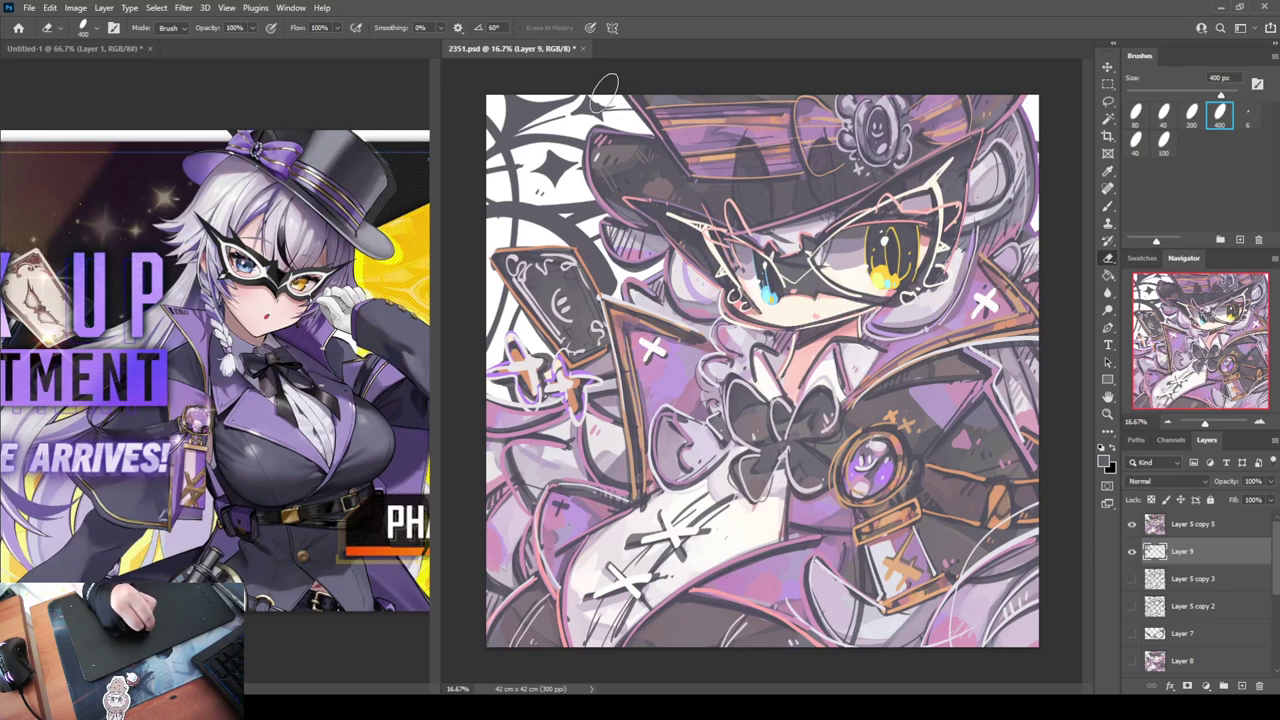
key(b)
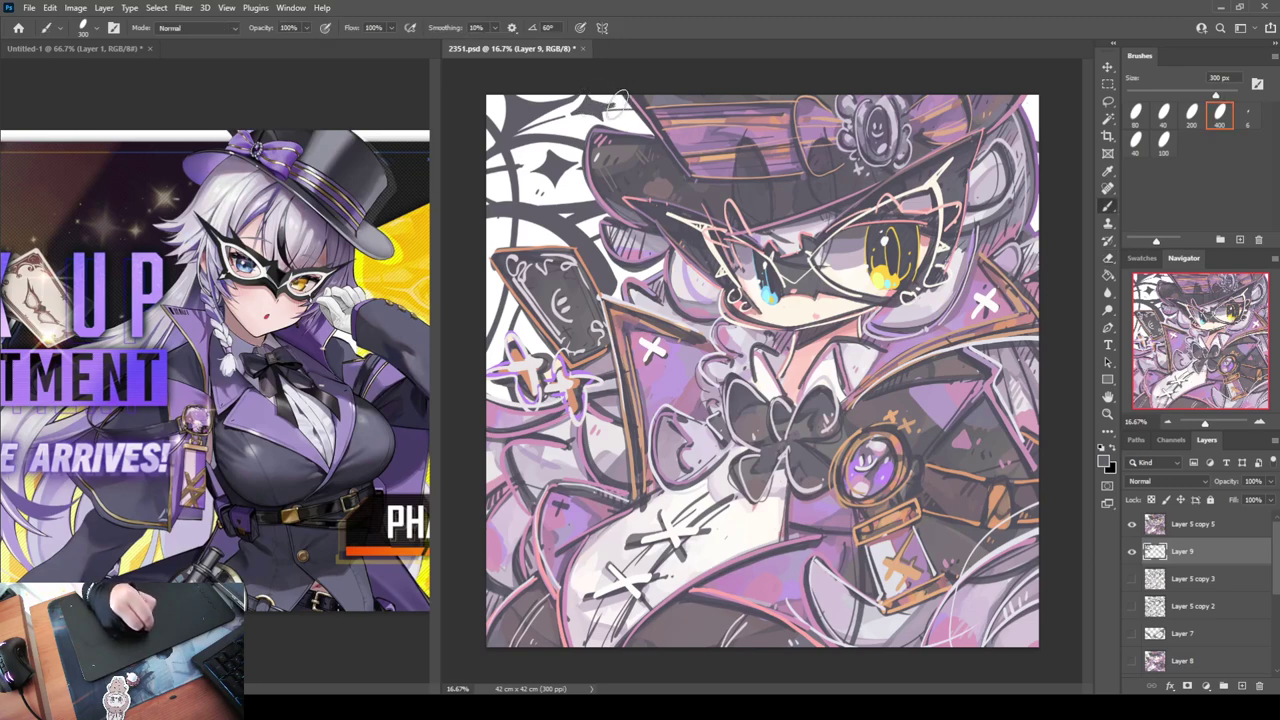
key(e)
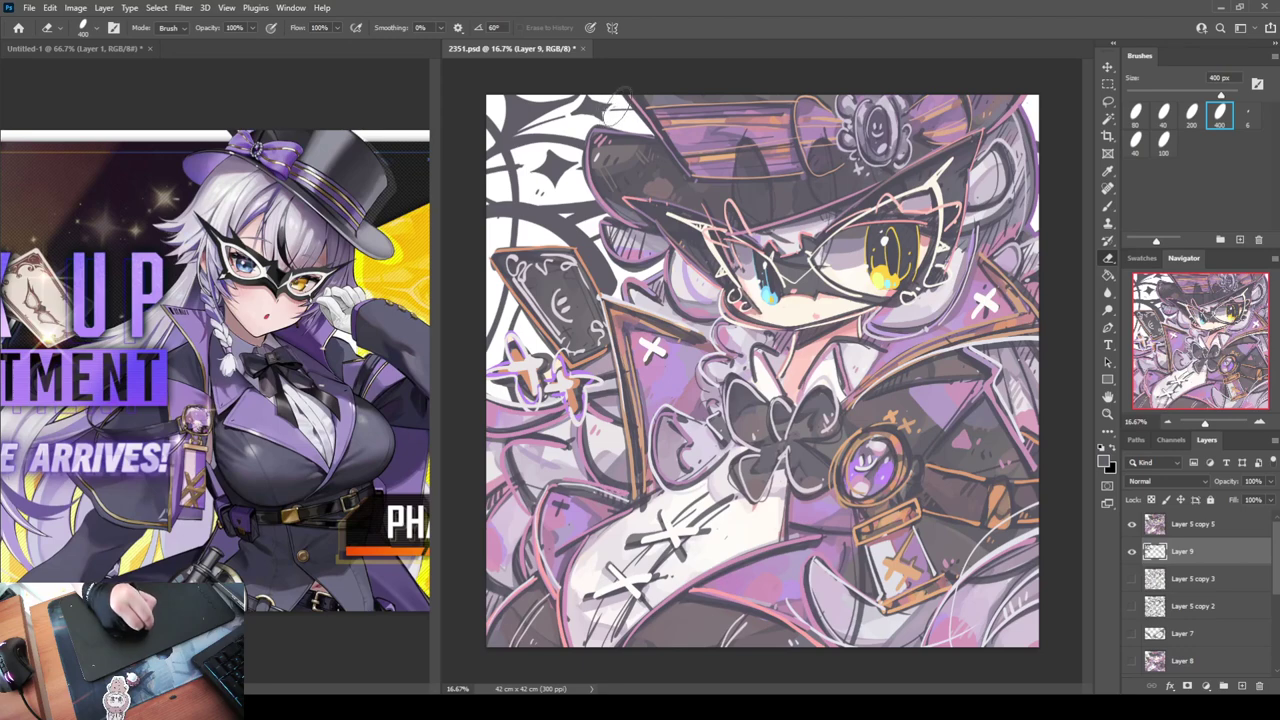
key(b)
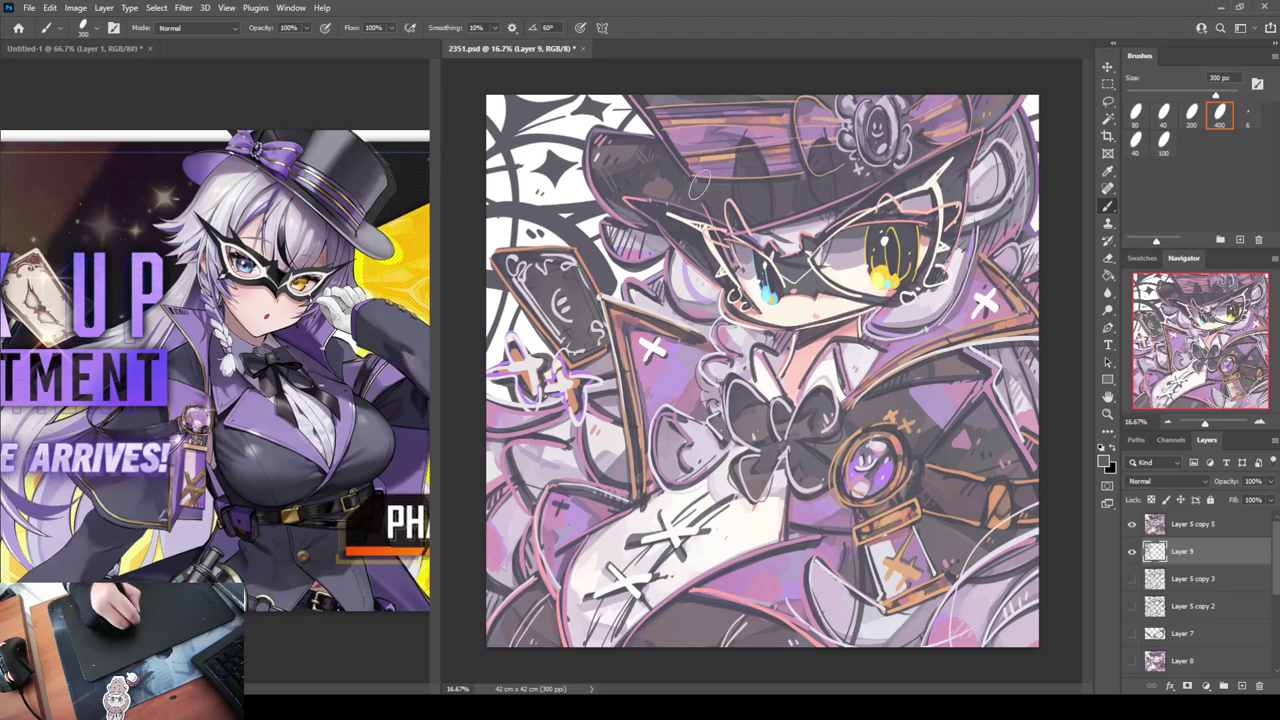
Sample a purple from the hat to accent the background bands and star, and tidy the pattern with a 150 px Eraser
alt+click(698, 133)
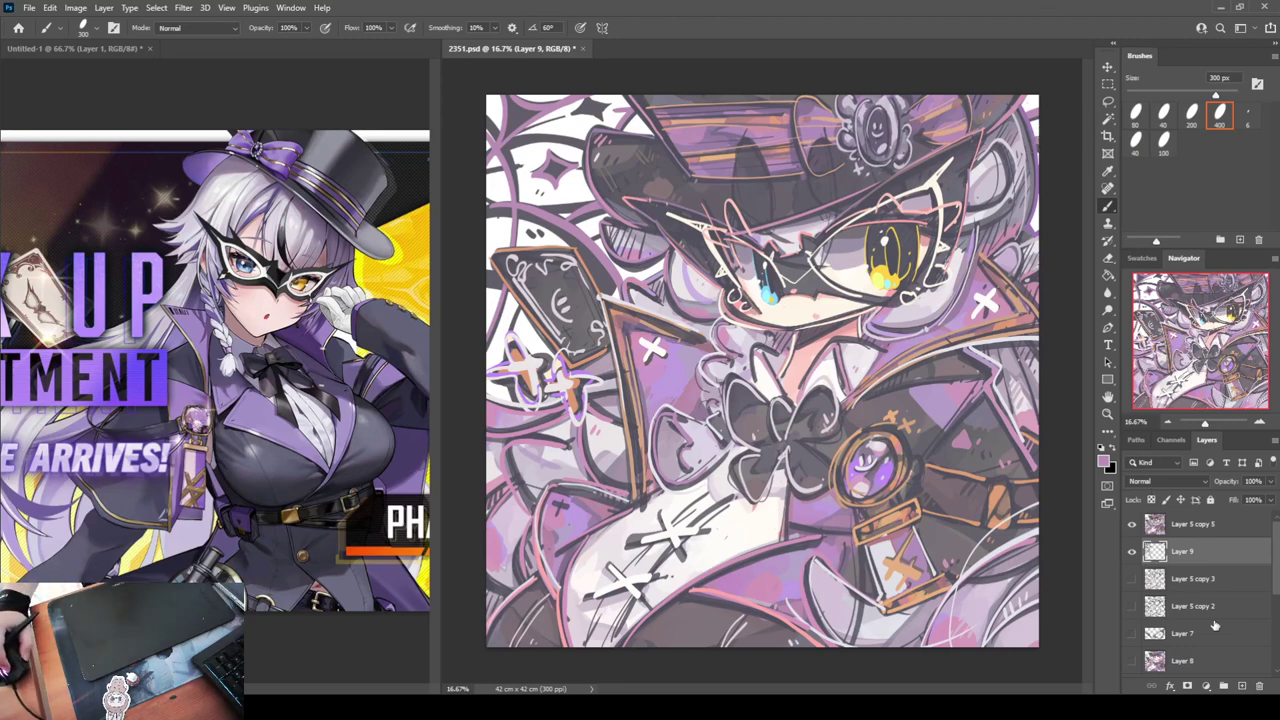
ctrl+click(1155, 549)
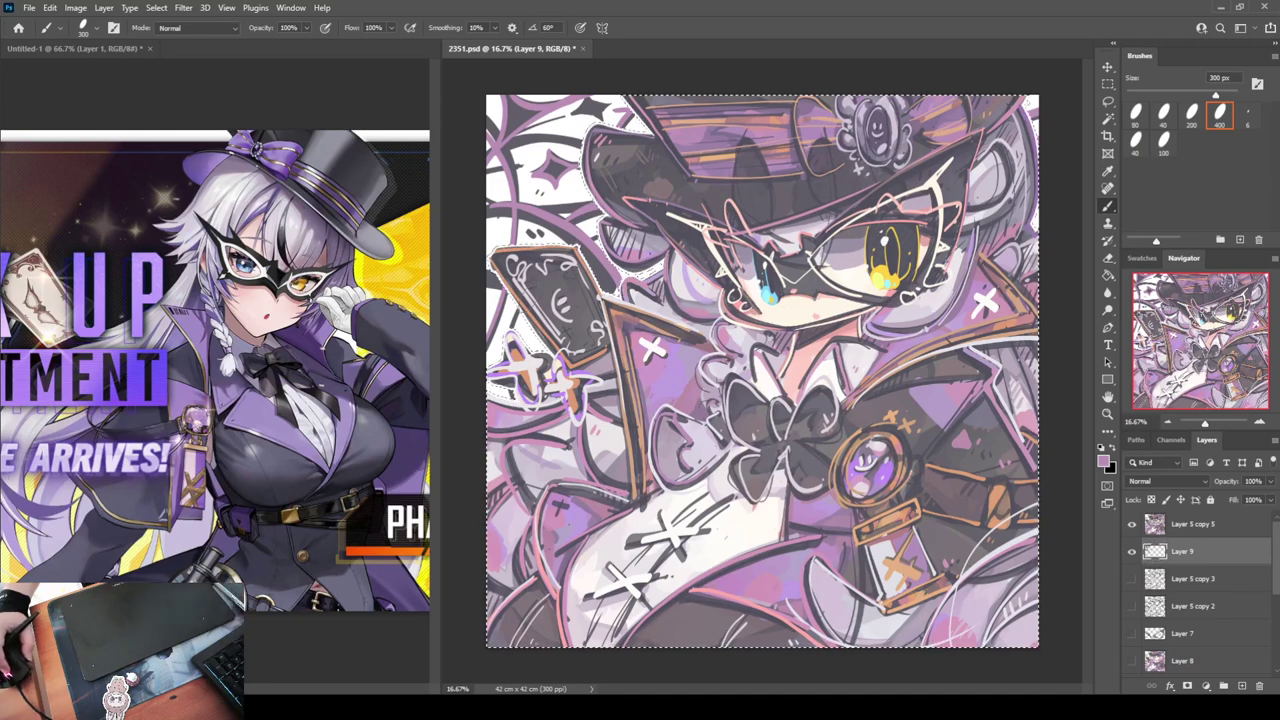
key(ctrl+d)
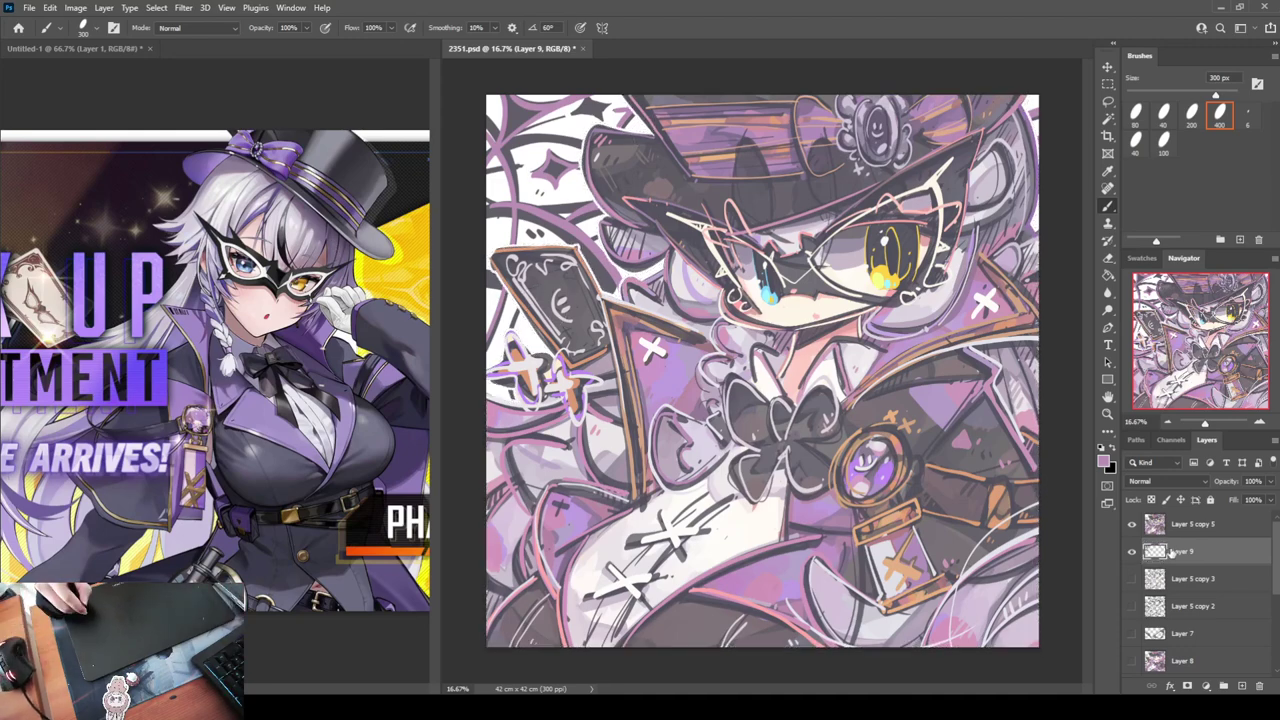
key(e)
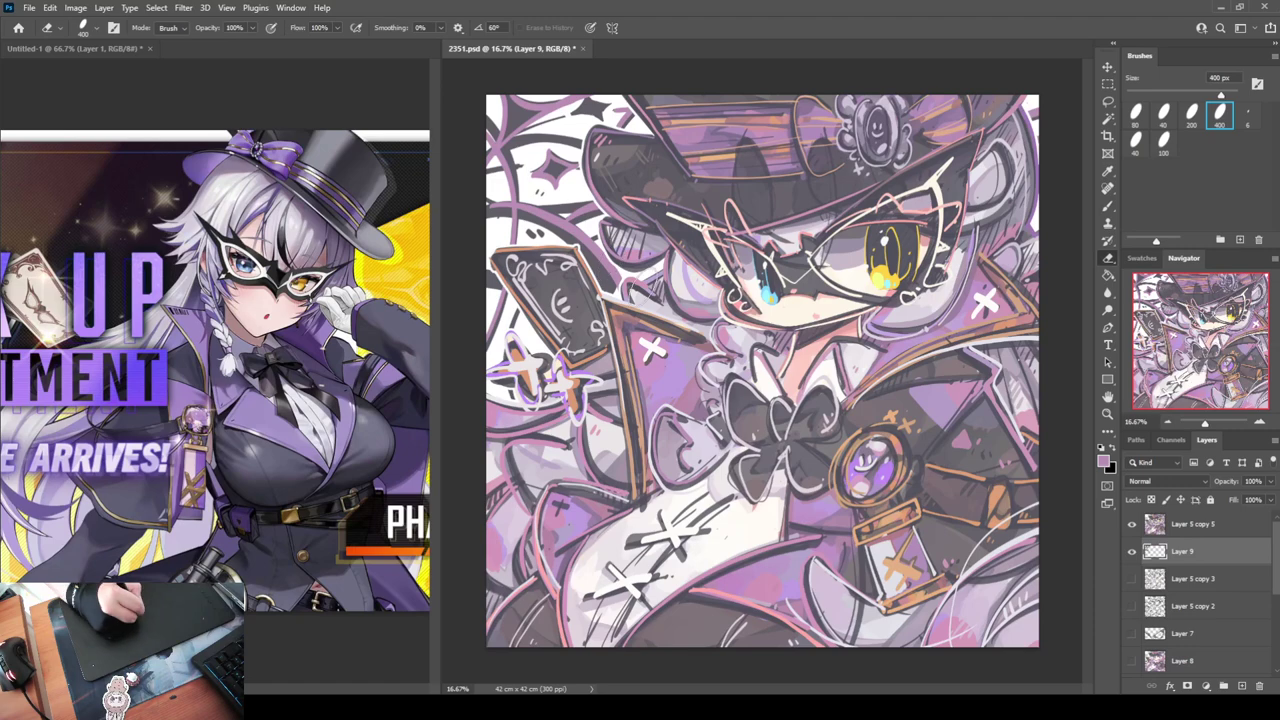
key(bracketleft)
key(bracketleft)
key(bracketleft)
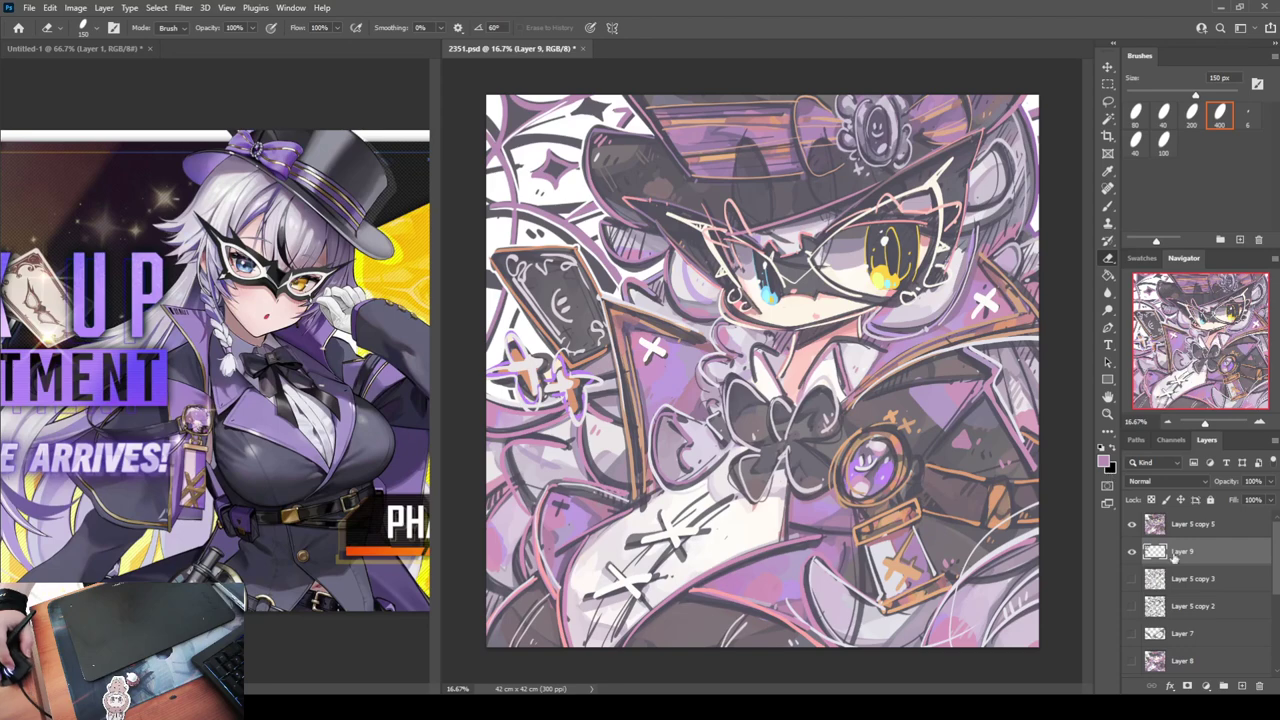
Add a Hue/Saturation adjustment layer above the merged character layer, raise the saturation, and compare the artwork with and without it
click(1208, 530)
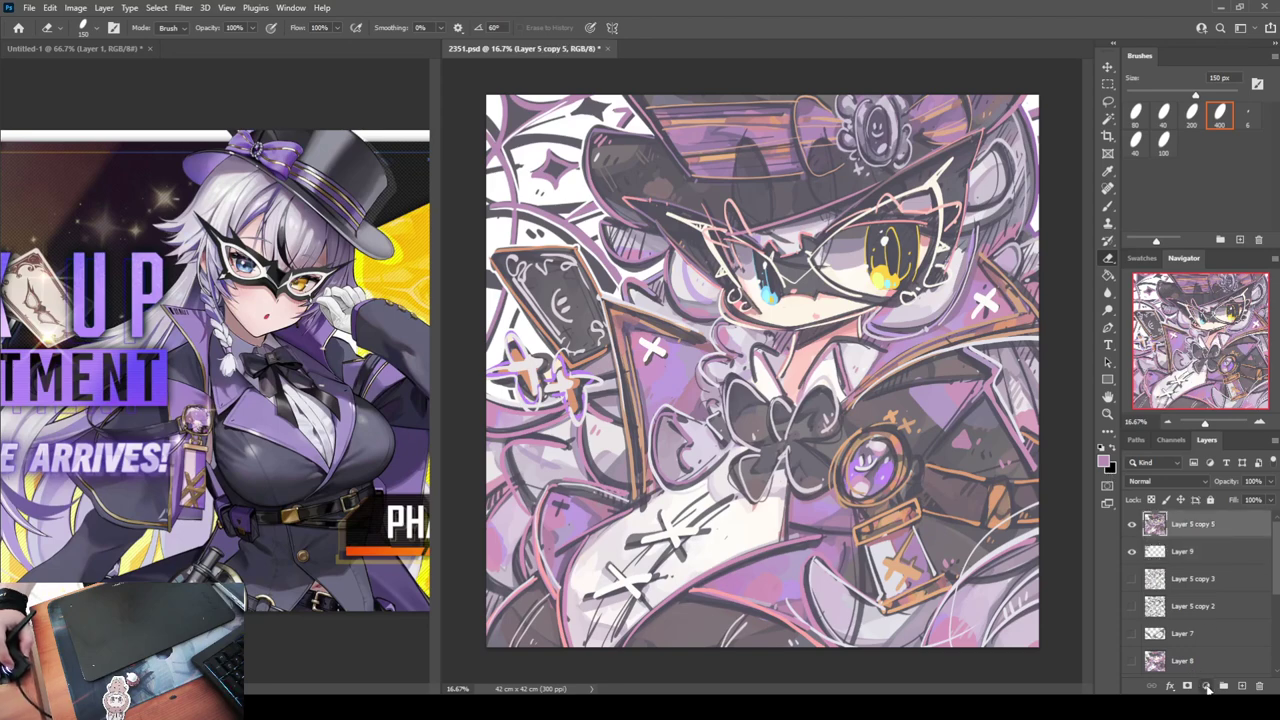
click(1204, 527)
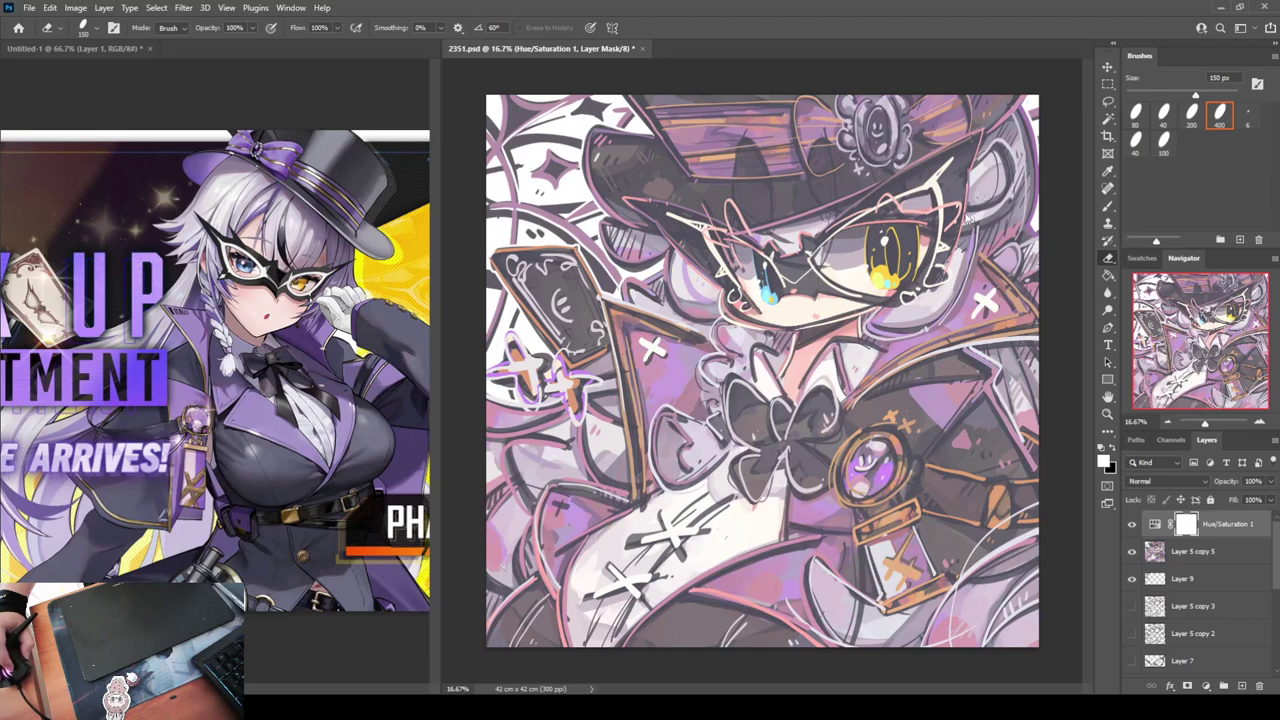
drag(965, 214, 998, 212)
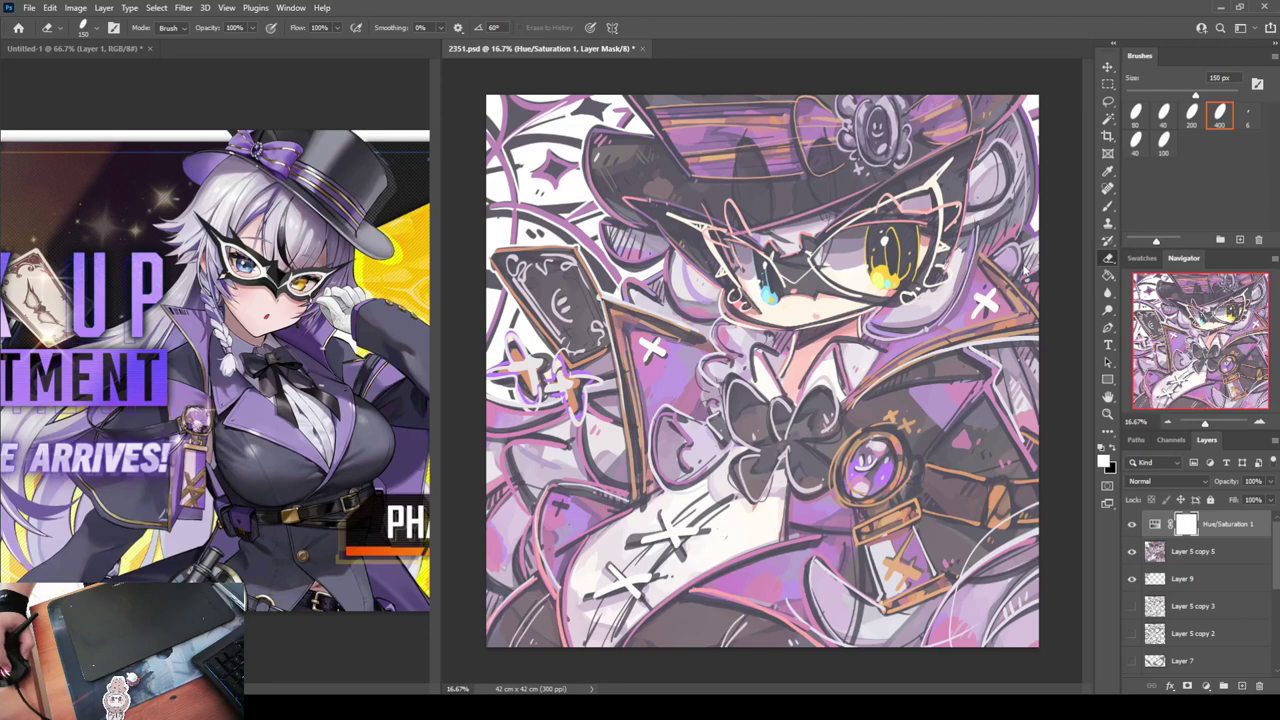
click(1131, 527)
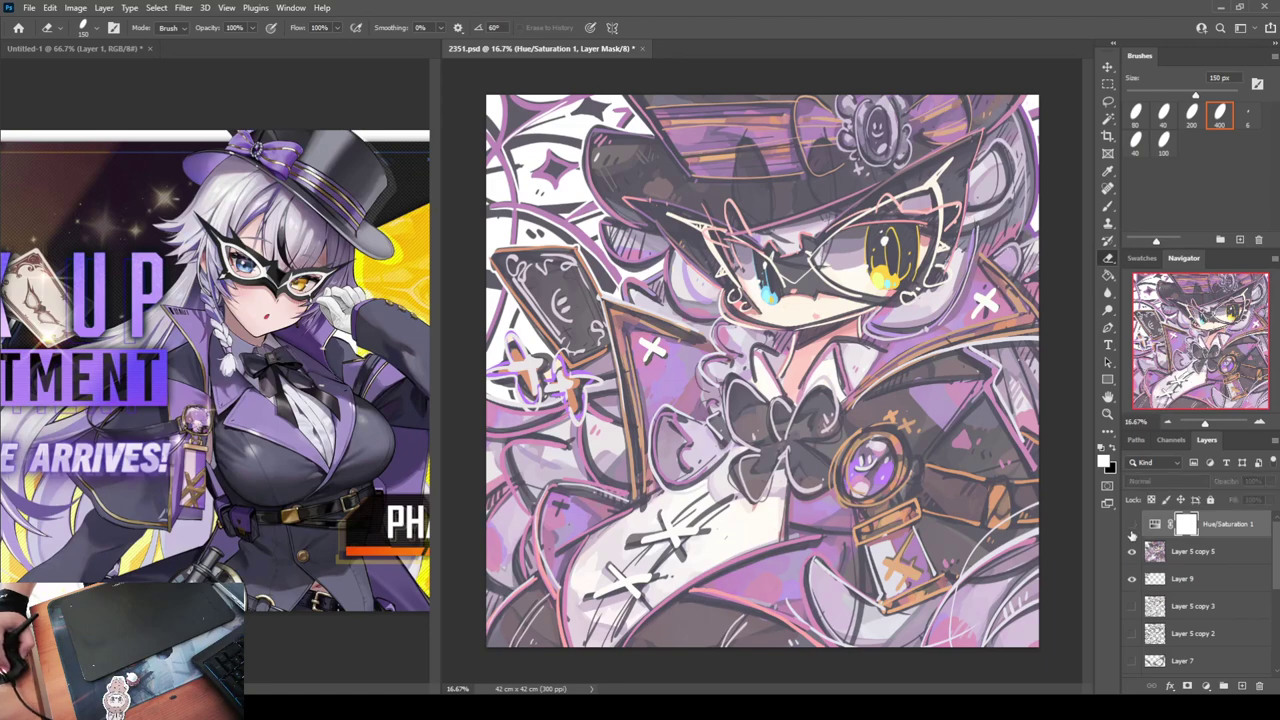
click(1131, 527)
click(1131, 527)
click(1132, 524)
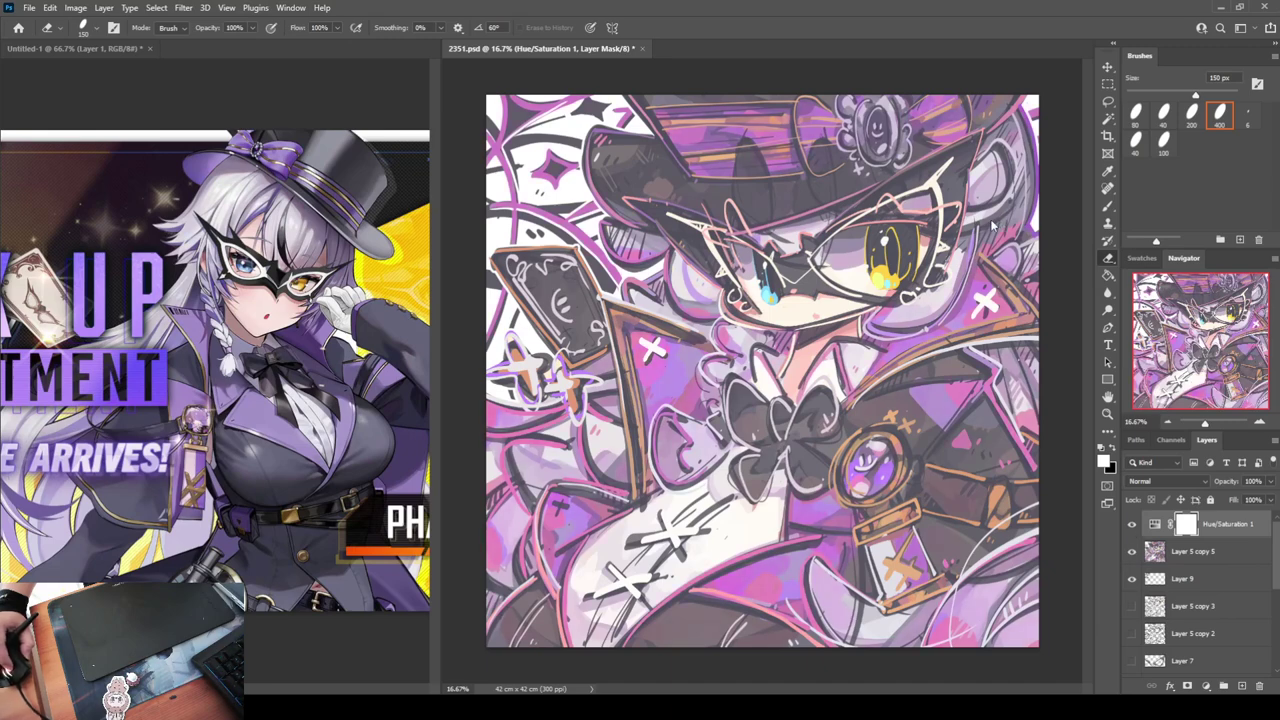
Fine-tune the Hue/Saturation adjustment for a milder violet tone and compare the artwork with the adjustment hidden and shown
drag(975, 198, 923, 200)
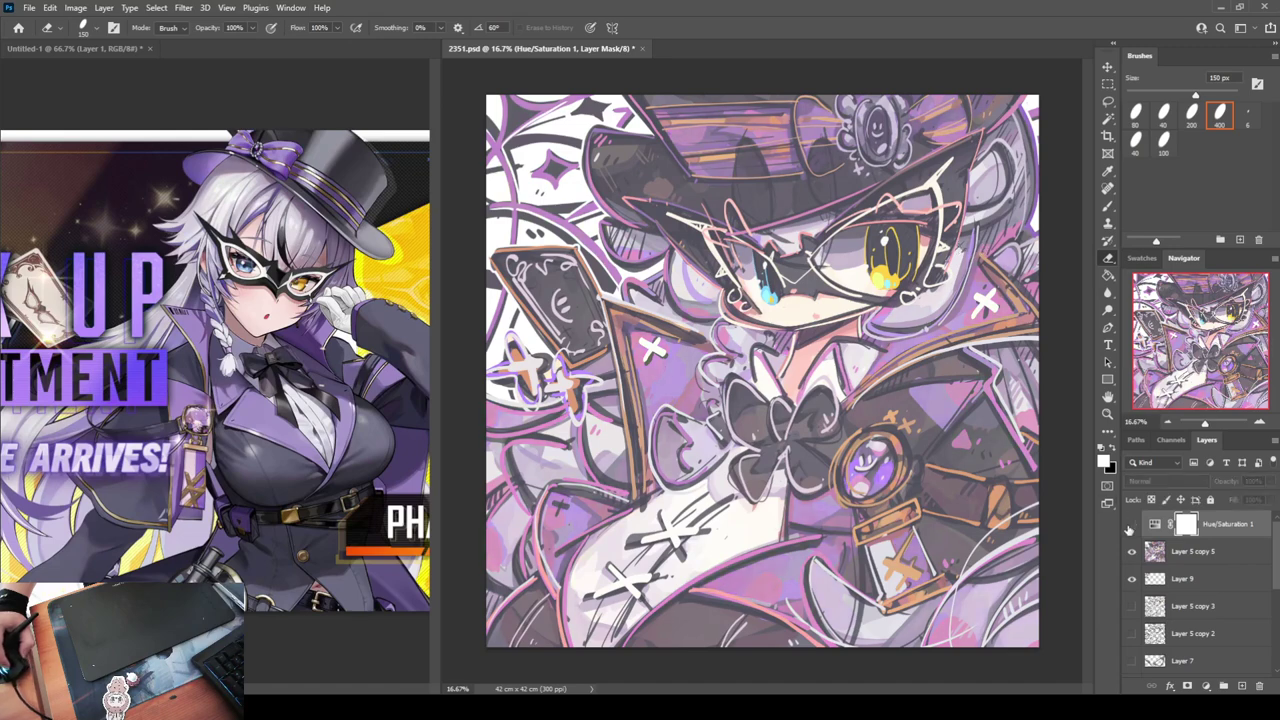
click(1131, 524)
click(1131, 524)
click(1131, 524)
click(1131, 524)
click(1131, 524)
click(1131, 524)
click(1131, 524)
click(1131, 524)
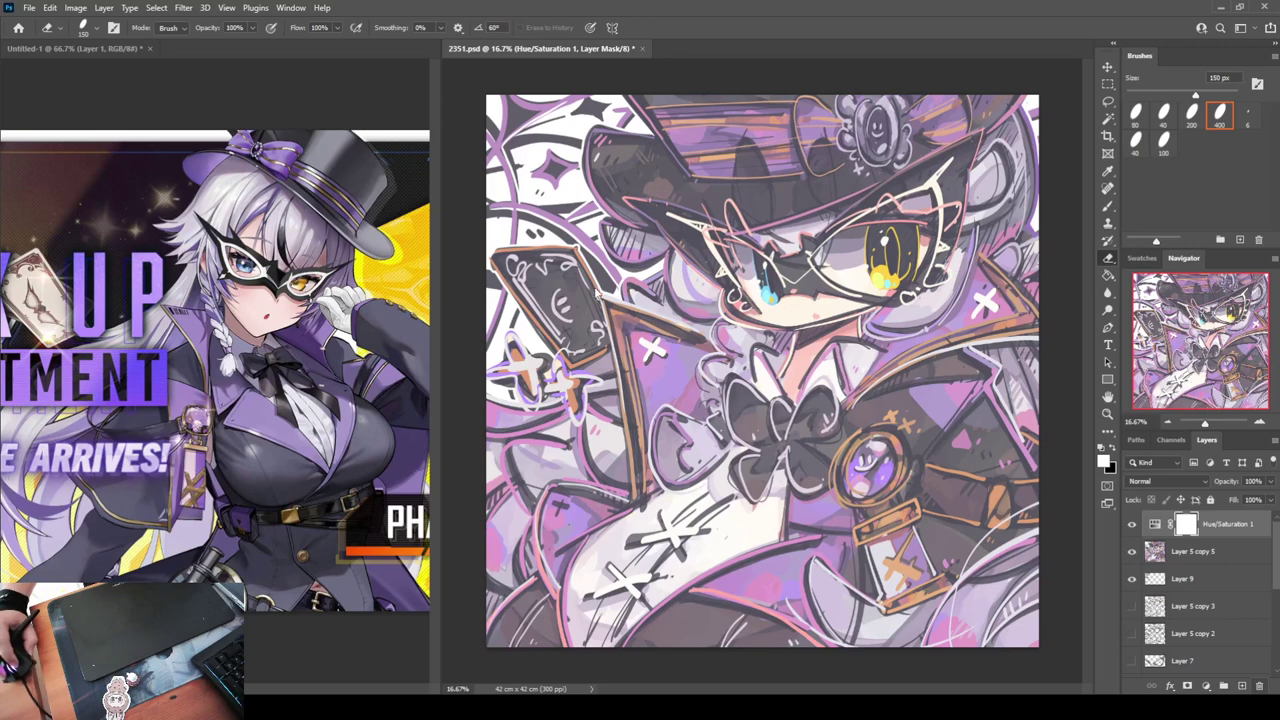
Delete the Hue/Saturation adjustment layer together with its mask
key(Delete)
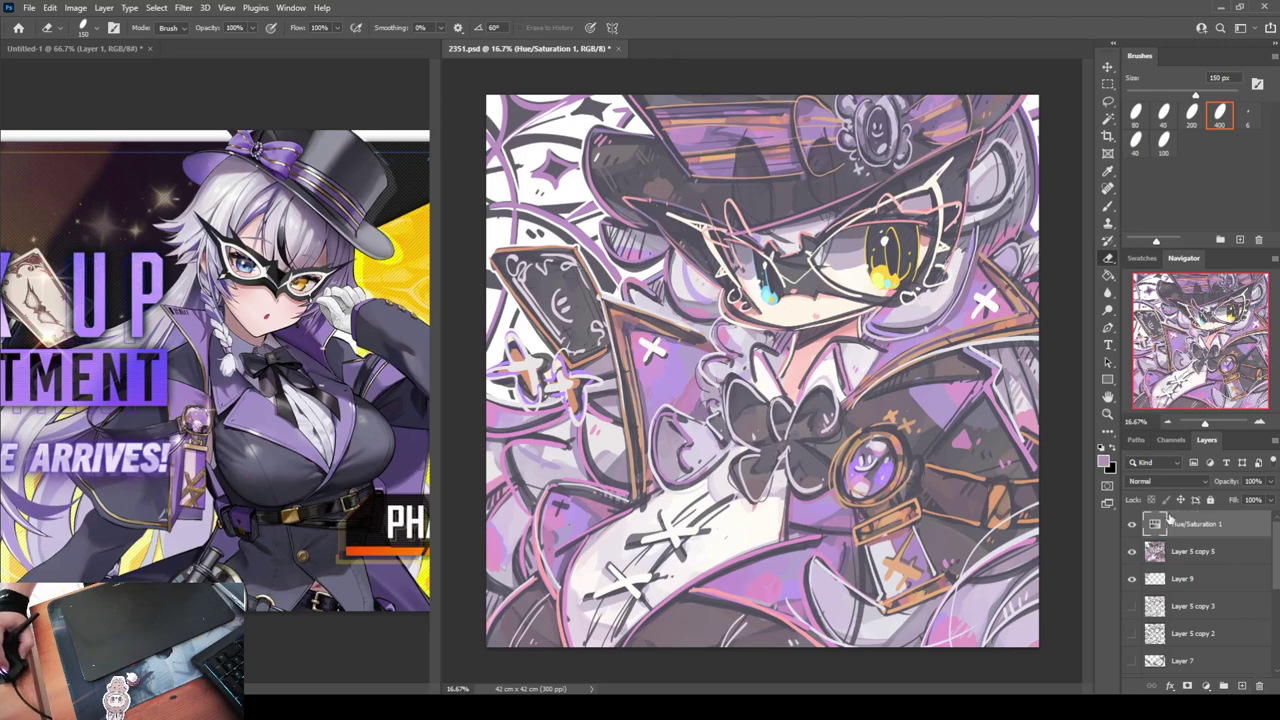
click(1260, 685)
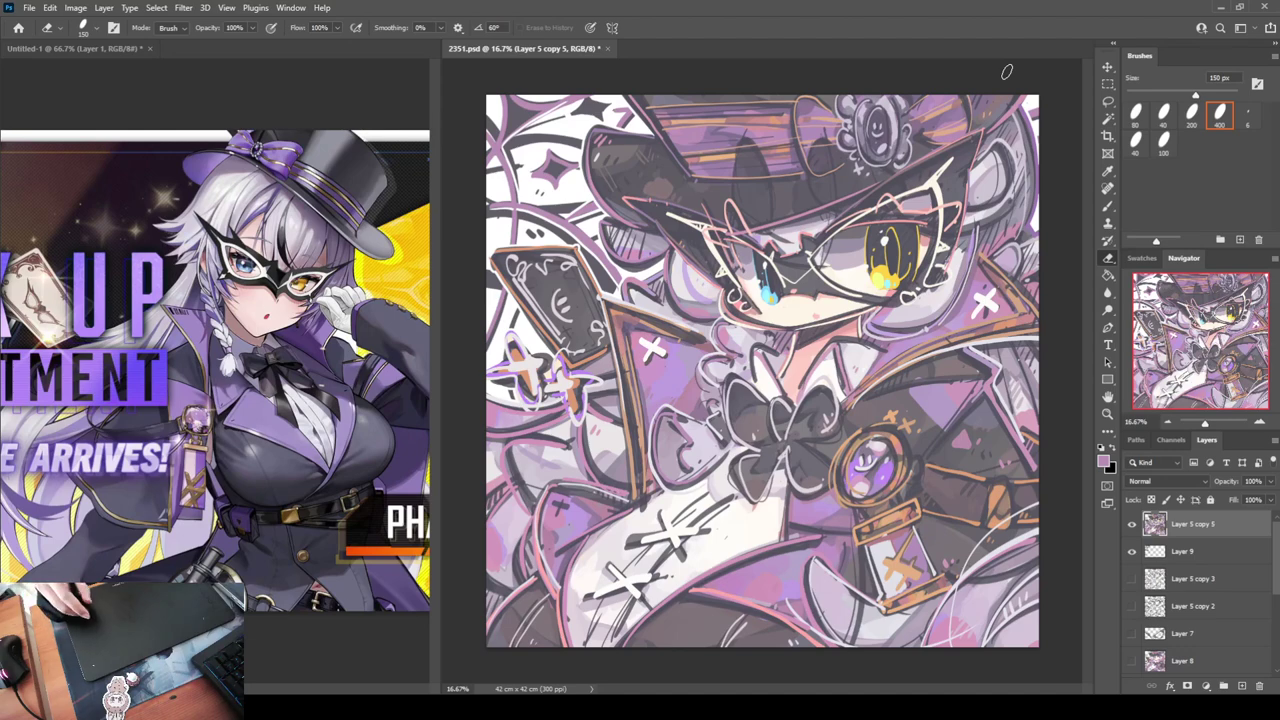
Add a new layer above Layer 9 and fill it with a vertical purple-to-transparent linear gradient
click(1178, 558)
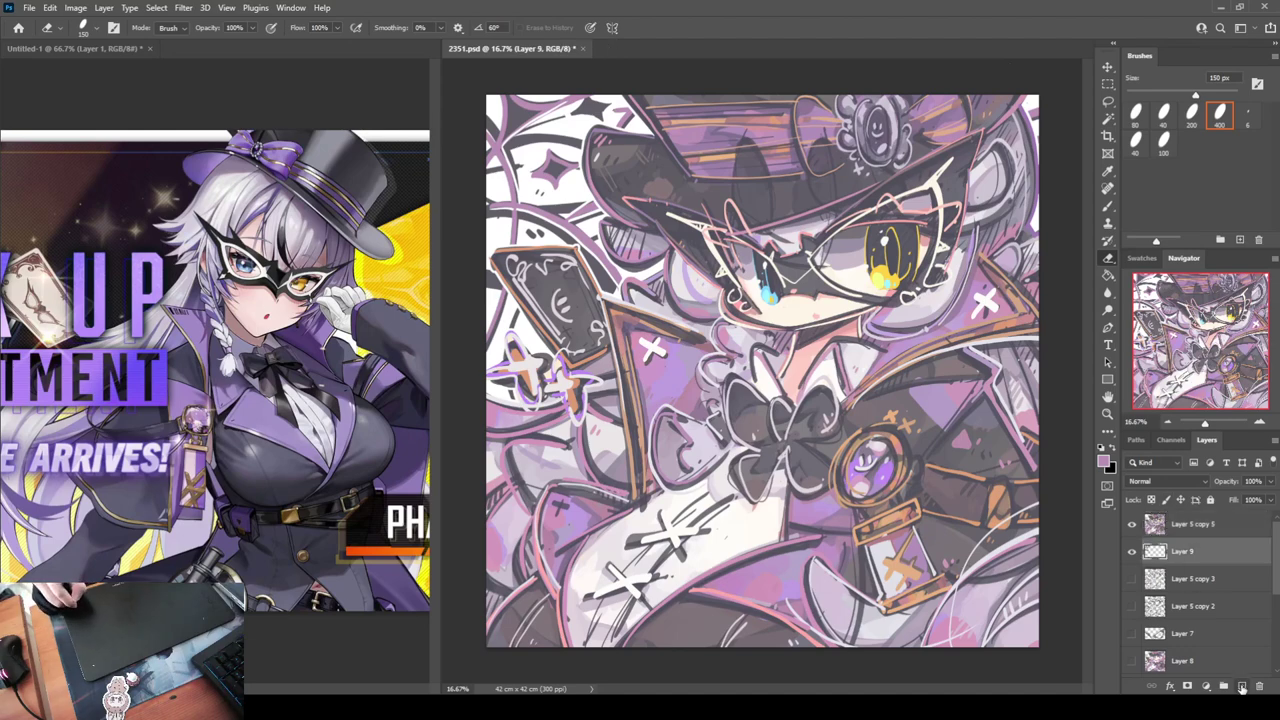
click(1241, 687)
click(1108, 275)
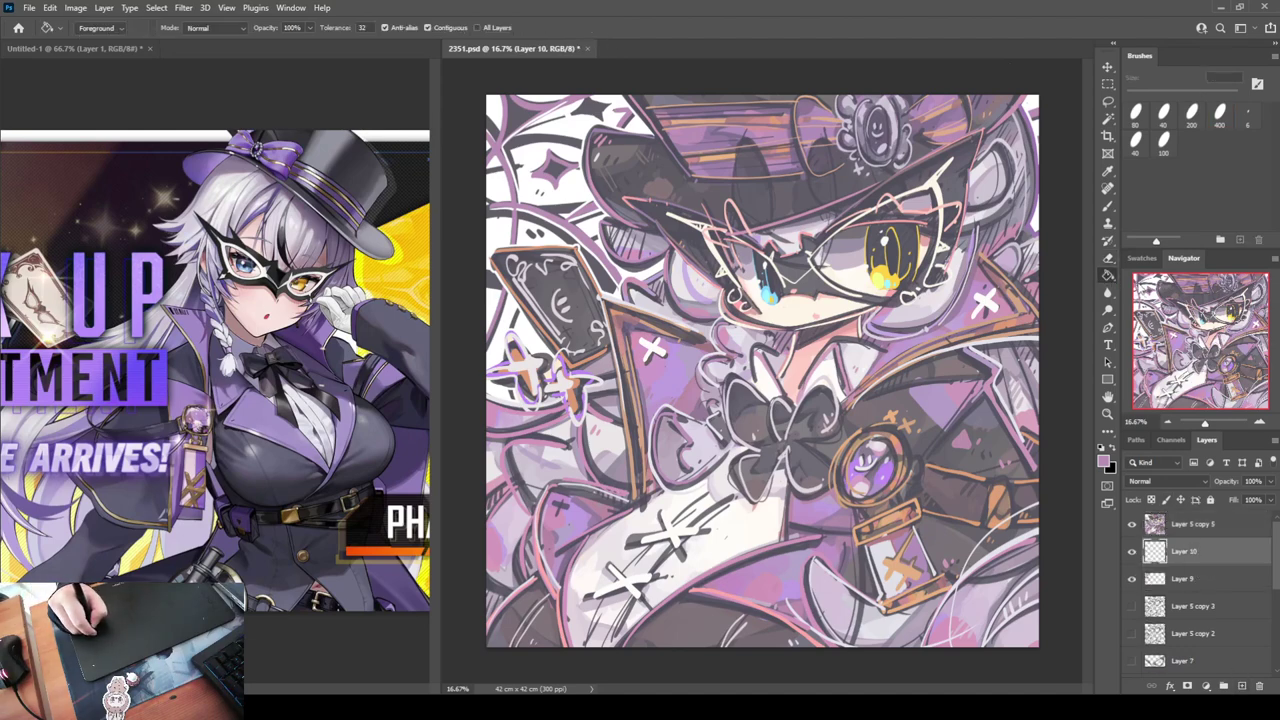
key(shift+g)
drag(715, 77, 715, 398)
Copy the gradient in the shape of the background pattern onto its own layer and hide the full gradient layer
ctrl+click(1161, 581)
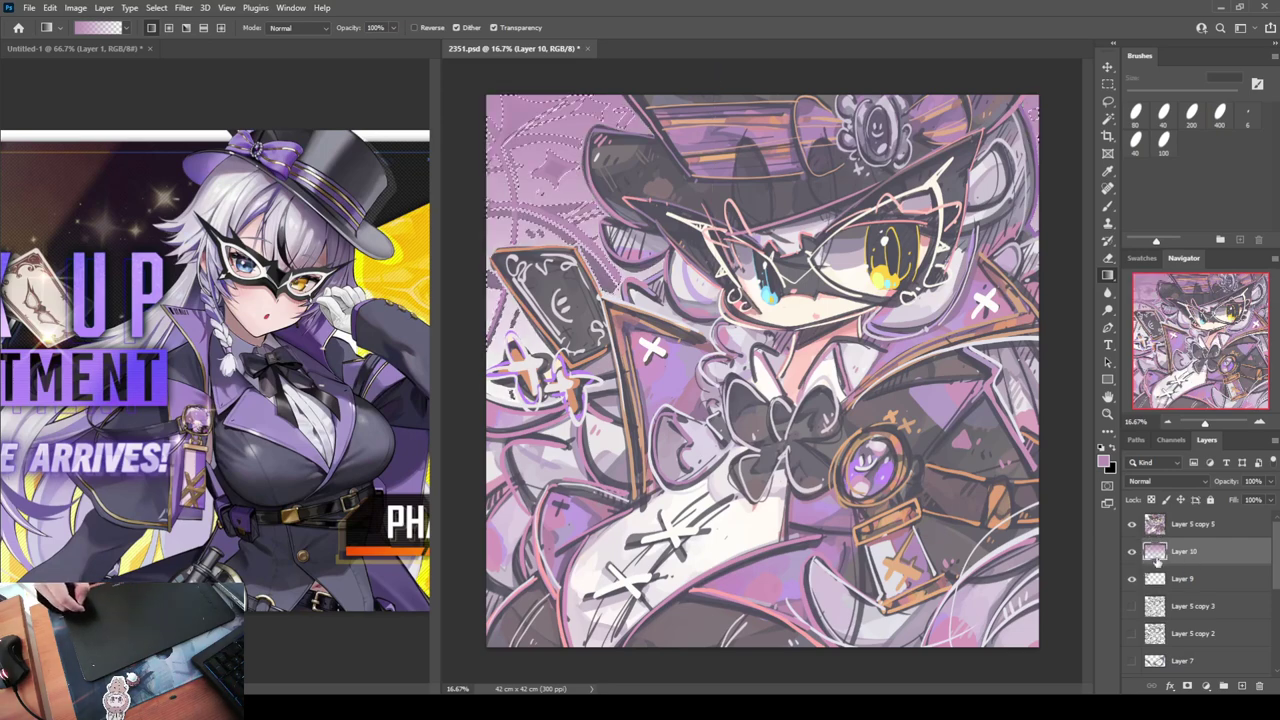
key(ctrl+j)
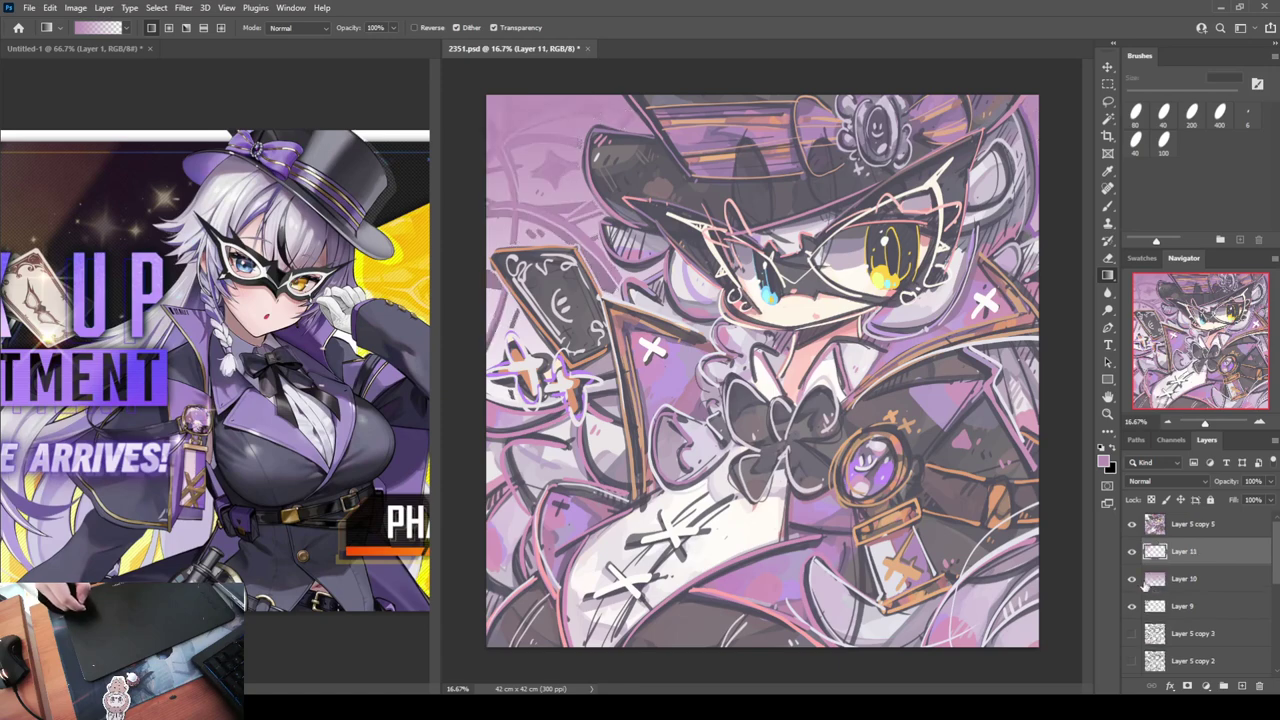
click(1133, 580)
Place the background pattern layer above the cut-out gradient, clip it to that layer and merge the two
drag(1165, 606, 1172, 553)
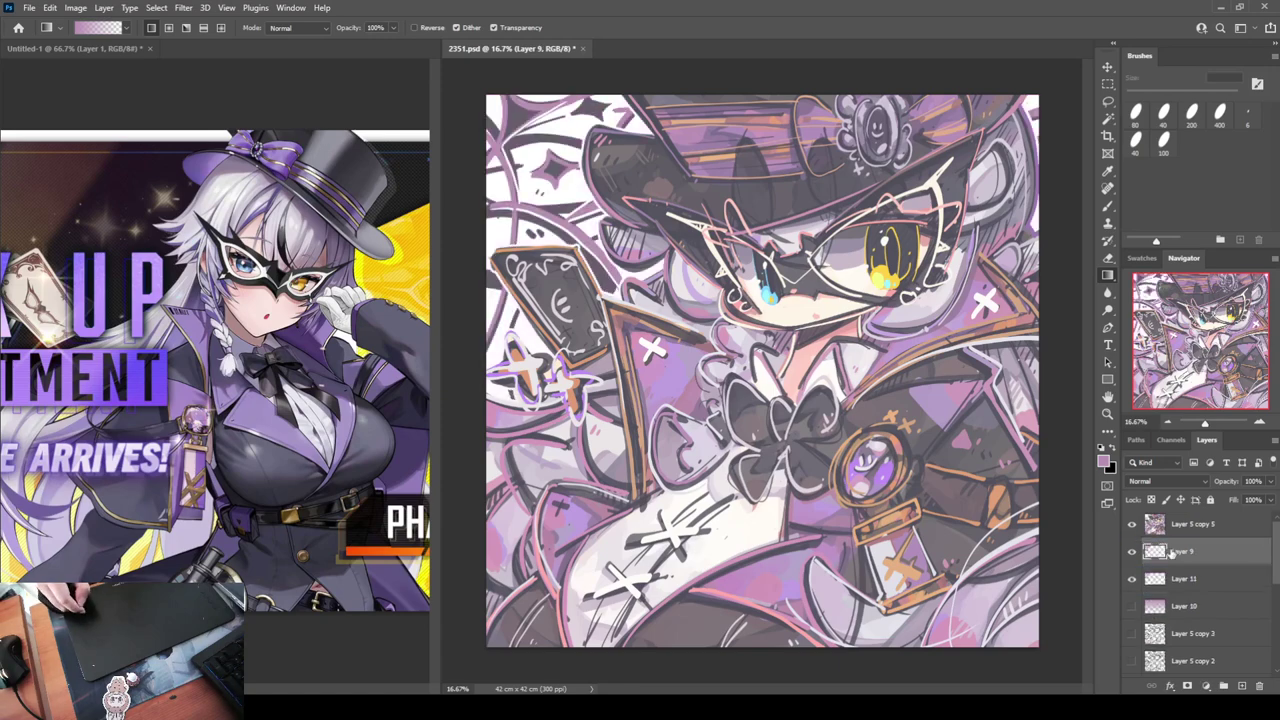
alt+click(1168, 565)
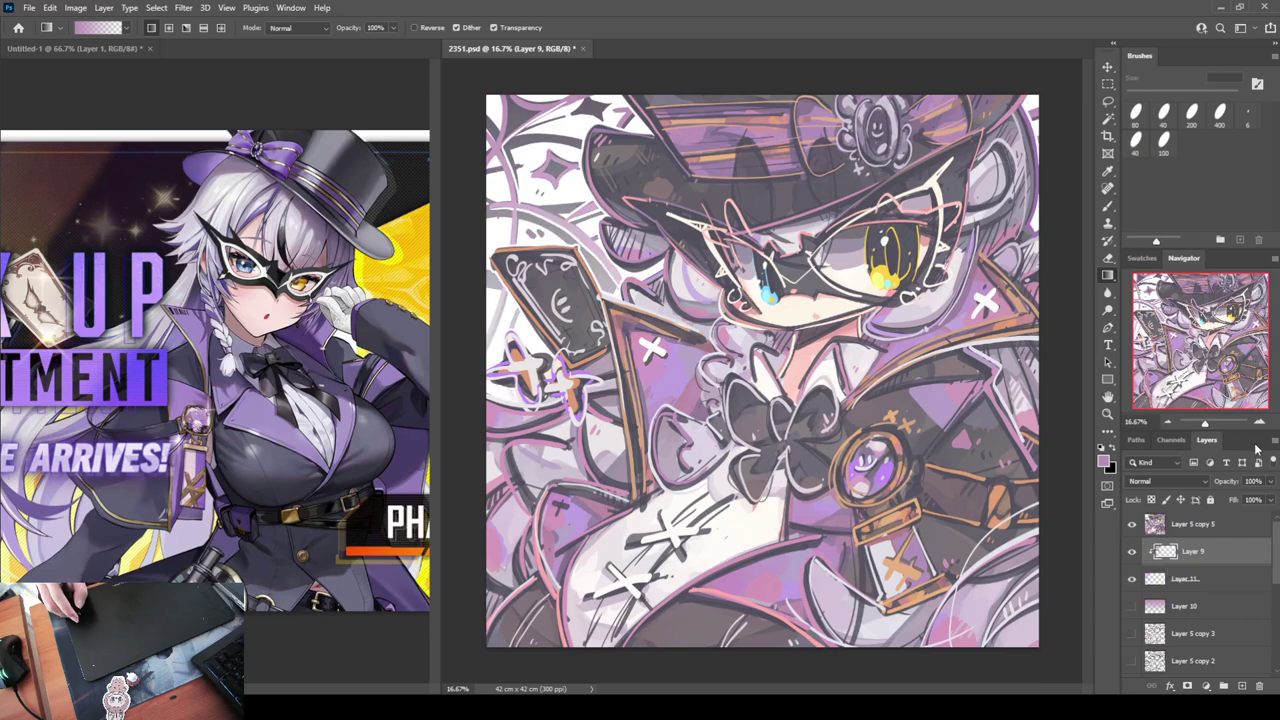
key(ctrl+e)
key(i)
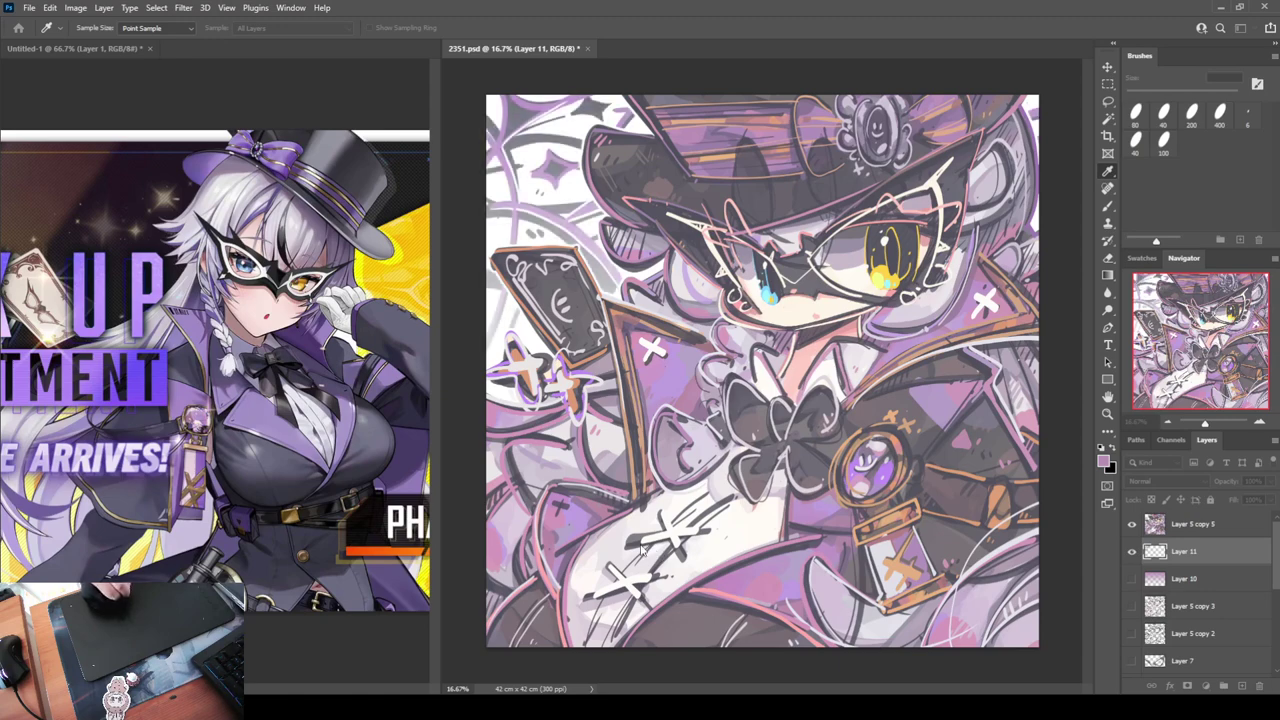
key(g)
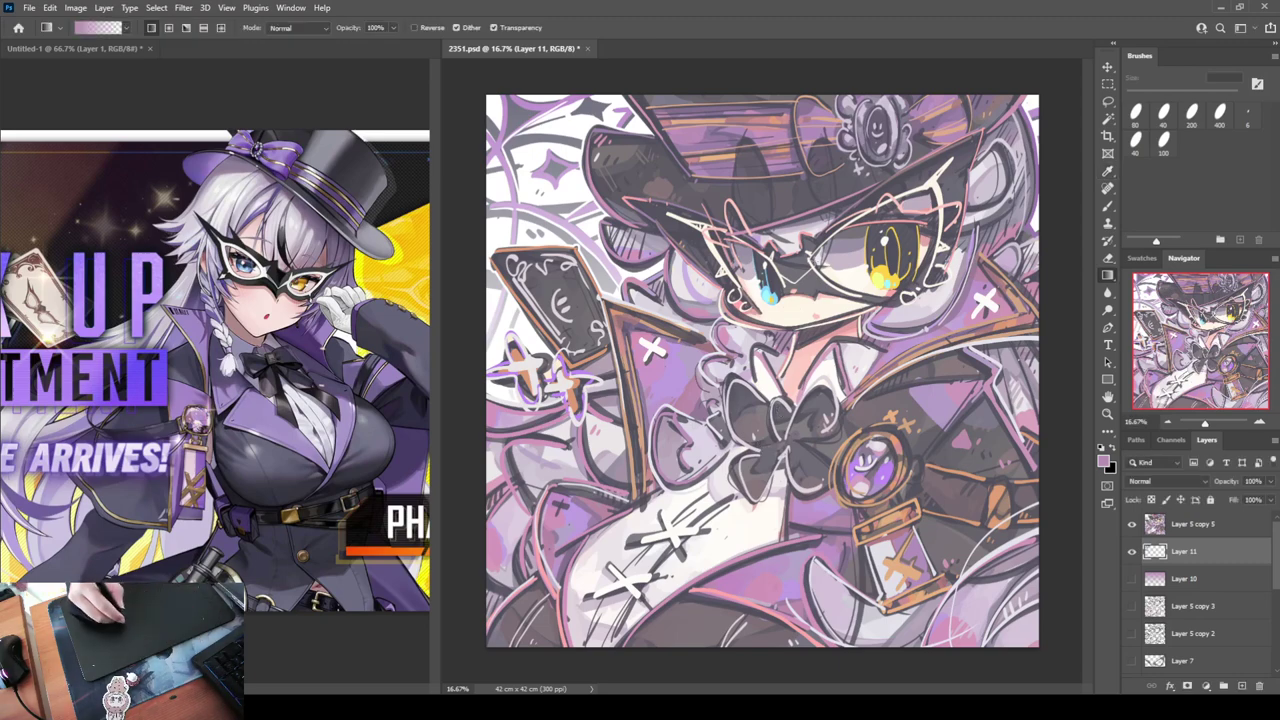
Add a new layer above the merged character artwork and sample the dark grey of the hat brim for the Brush
key(b)
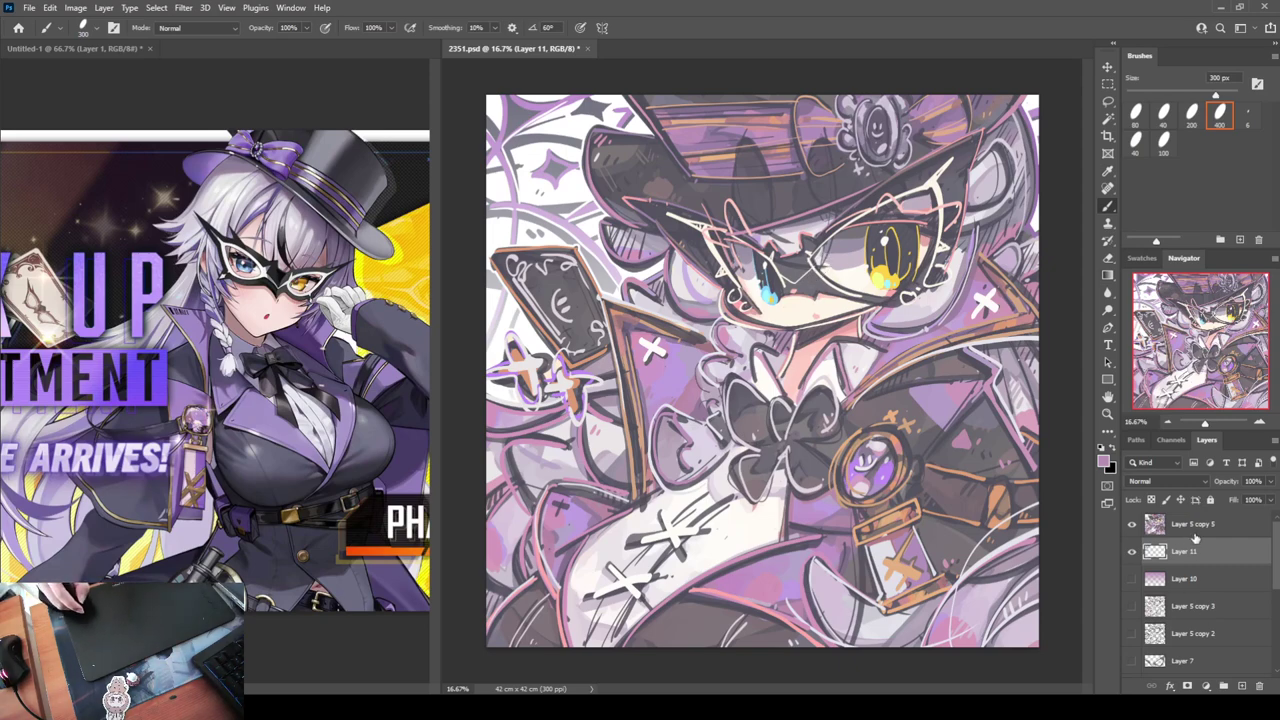
click(1196, 530)
click(1242, 686)
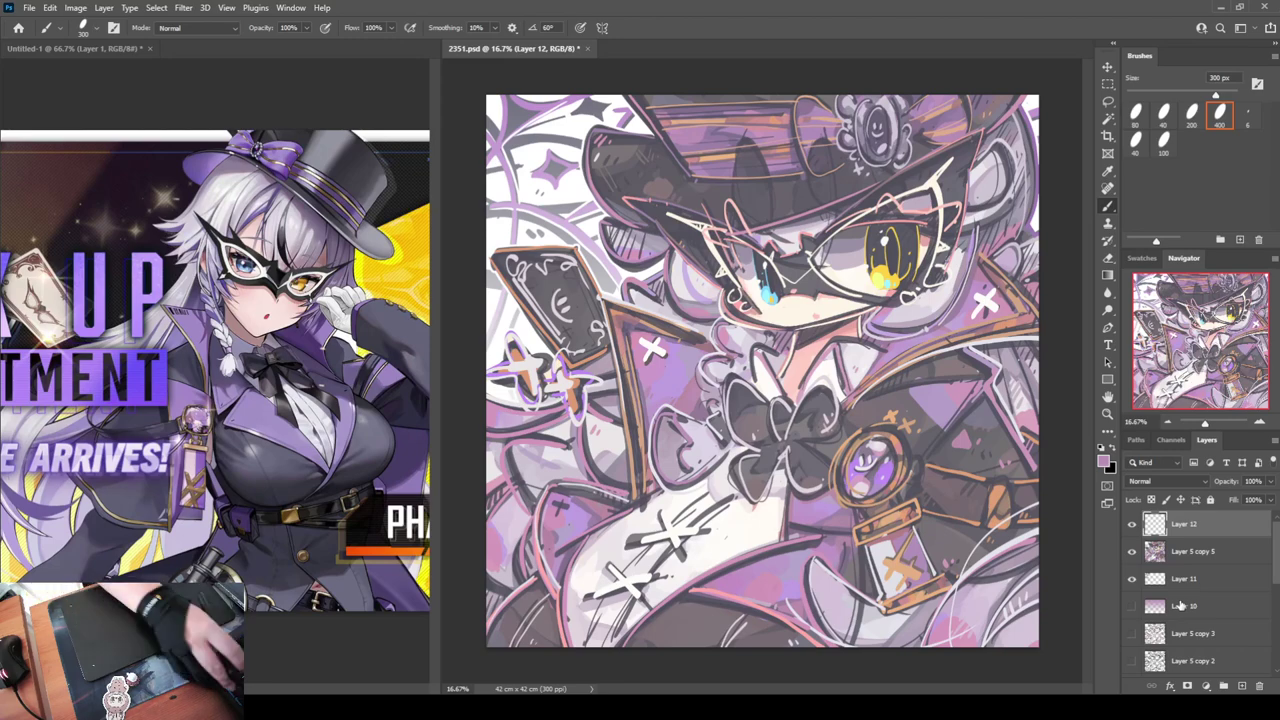
key(ctrl+plus)
key(ctrl+plus)
drag(1219, 351, 1127, 261)
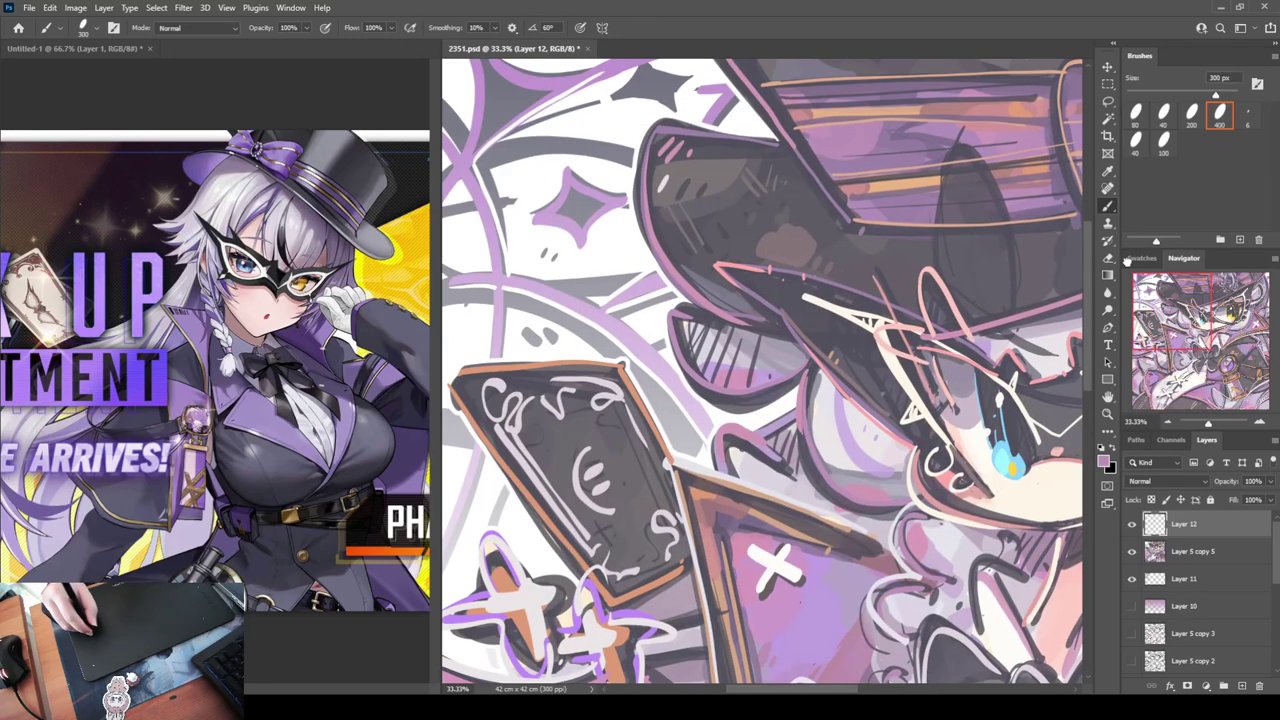
drag(680, 238, 882, 384)
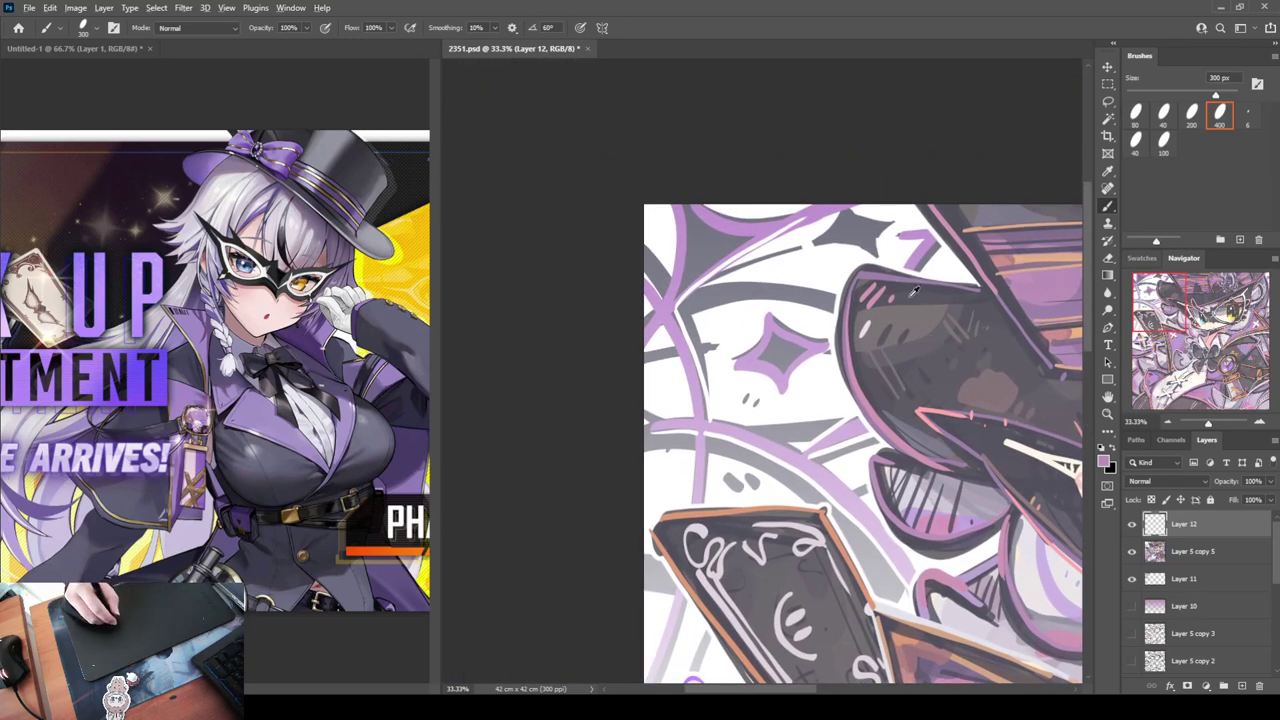
alt+click(944, 320)
click(1241, 686)
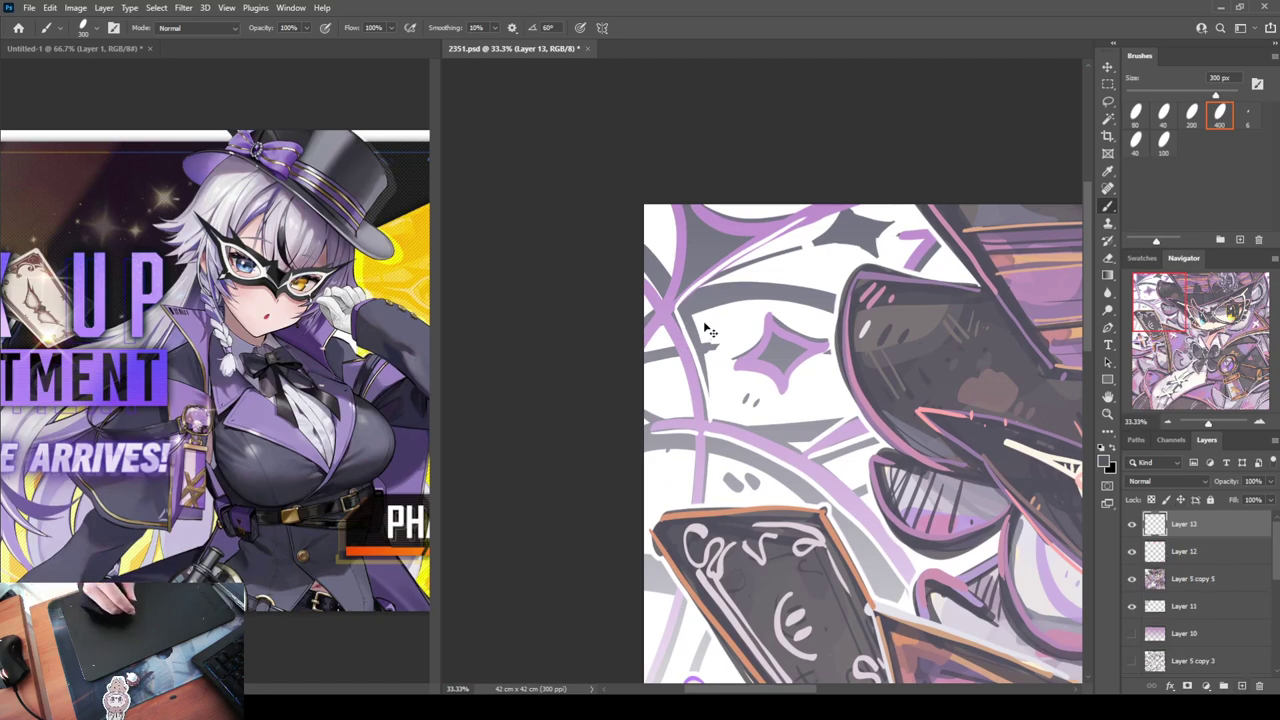
key(ctrl+z)
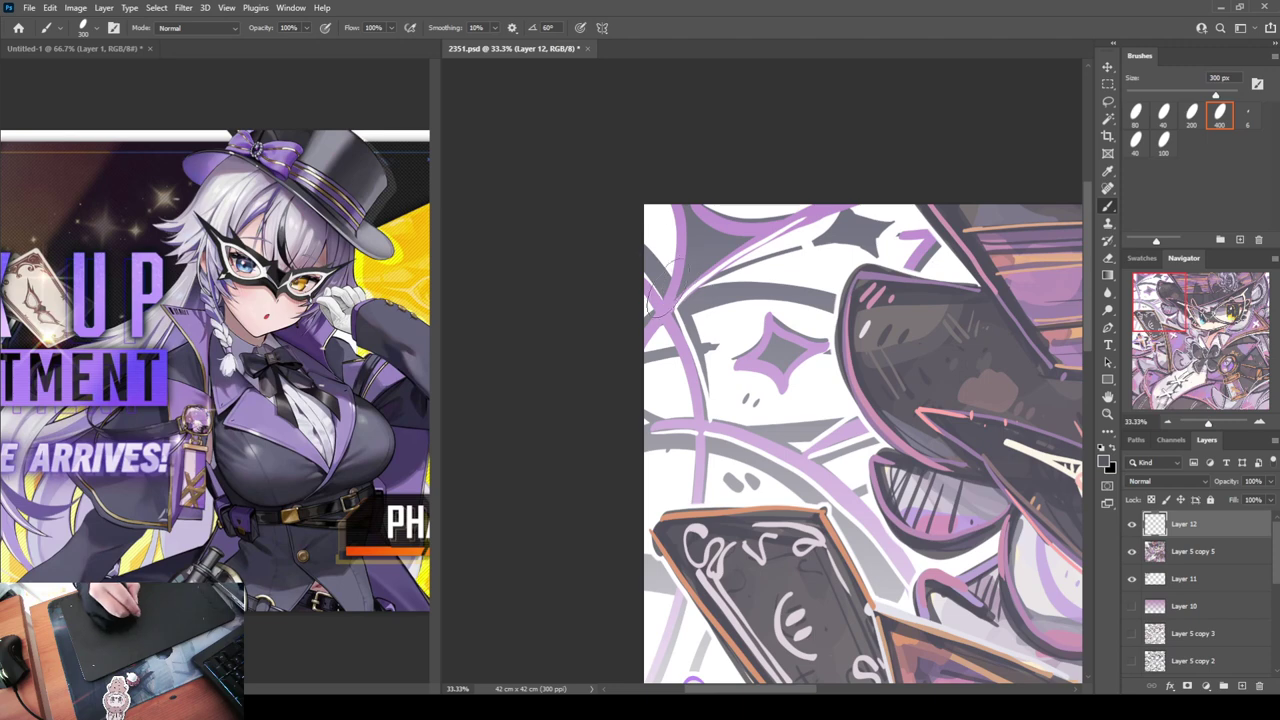
mouse_move(682, 322)
mouse_down()
mouse_move(730, 388)
mouse_move(752, 355)
mouse_move(715, 392)
mouse_up()
drag(752, 332, 800, 302)
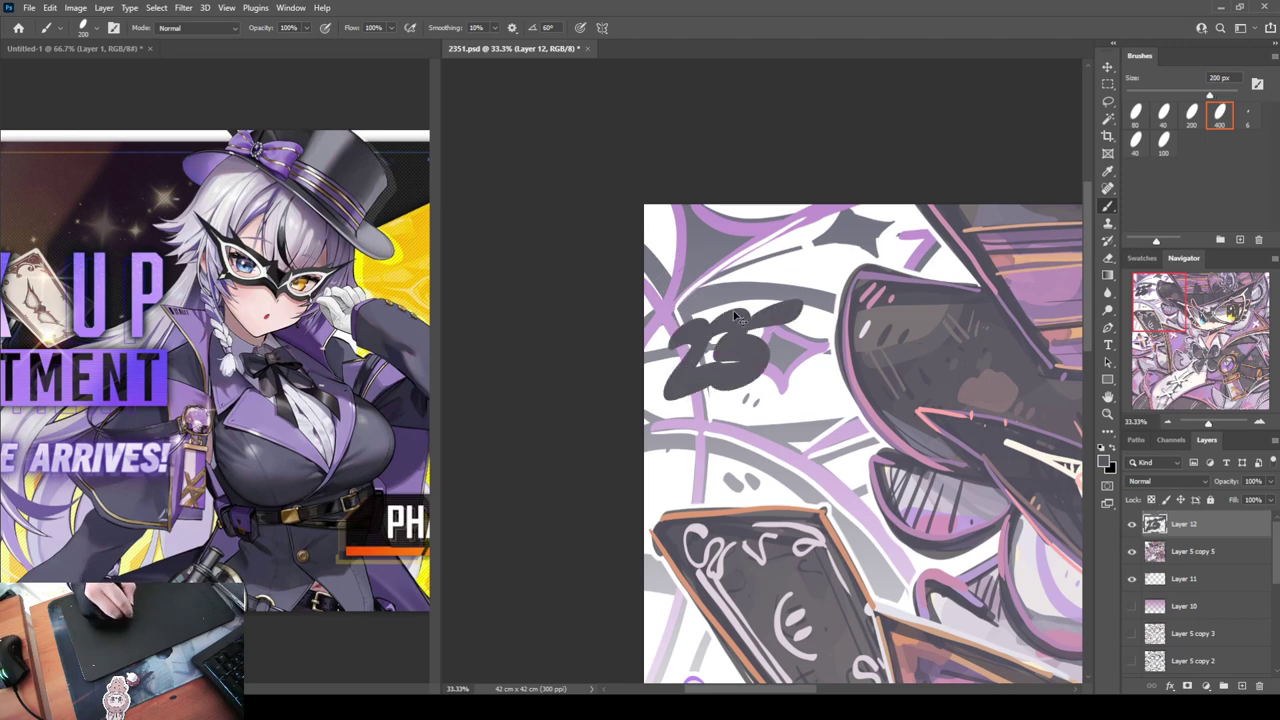
key(ctrl+z)
key(ctrl+z)
key(ctrl+z)
Hand-letter the number 2351 over the background pattern beside the hat brim with a 200 px Brush
mouse_move(684, 332)
mouse_down()
mouse_move(718, 385)
mouse_move(676, 353)
mouse_move(688, 395)
mouse_move(750, 327)
mouse_move(770, 373)
mouse_move(785, 327)
mouse_move(798, 335)
mouse_move(788, 357)
mouse_move(851, 379)
mouse_up()
key(ctrl+z)
key(ctrl+z)
drag(846, 304, 847, 382)
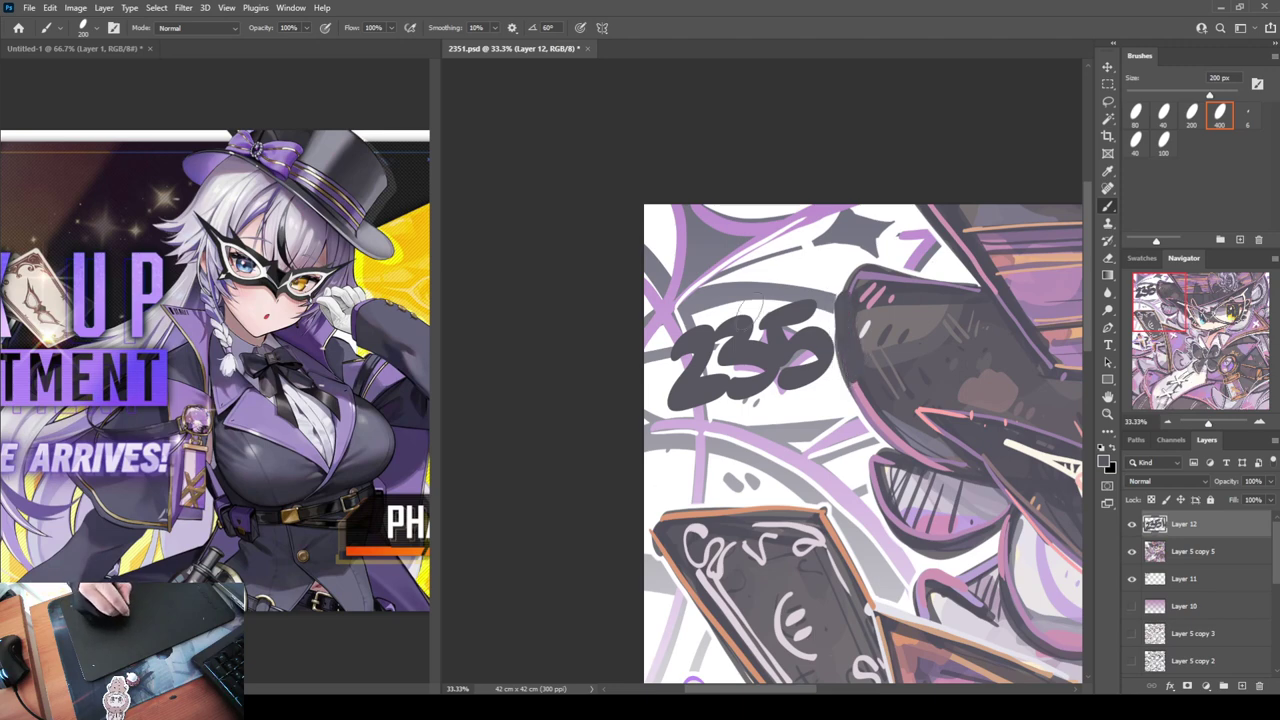
mouse_move(670, 320)
mouse_down()
mouse_move(713, 291)
mouse_move(746, 298)
mouse_move(761, 275)
mouse_move(802, 284)
mouse_up()
drag(694, 416, 682, 436)
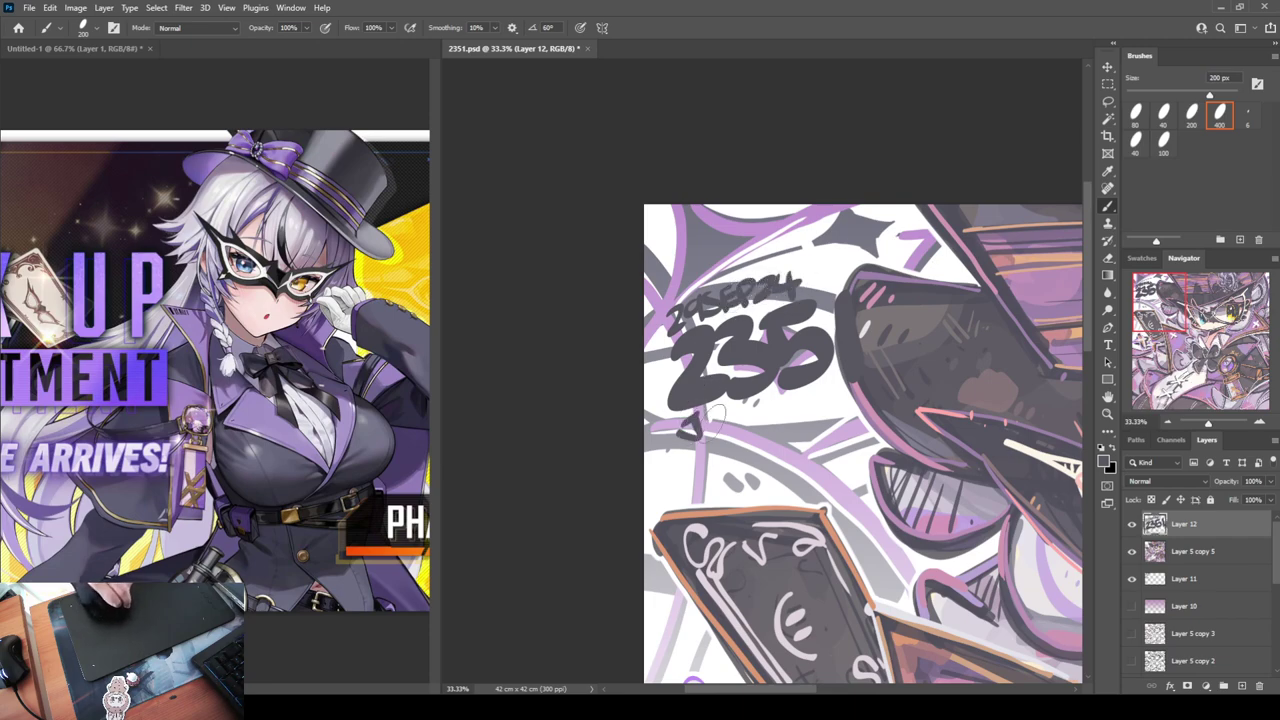
key(ctrl+z)
key(ctrl+z)
key(ctrl+z)
key(ctrl+z)
key(ctrl+z)
key(ctrl+z)
key(ctrl+z)
key(ctrl+z)
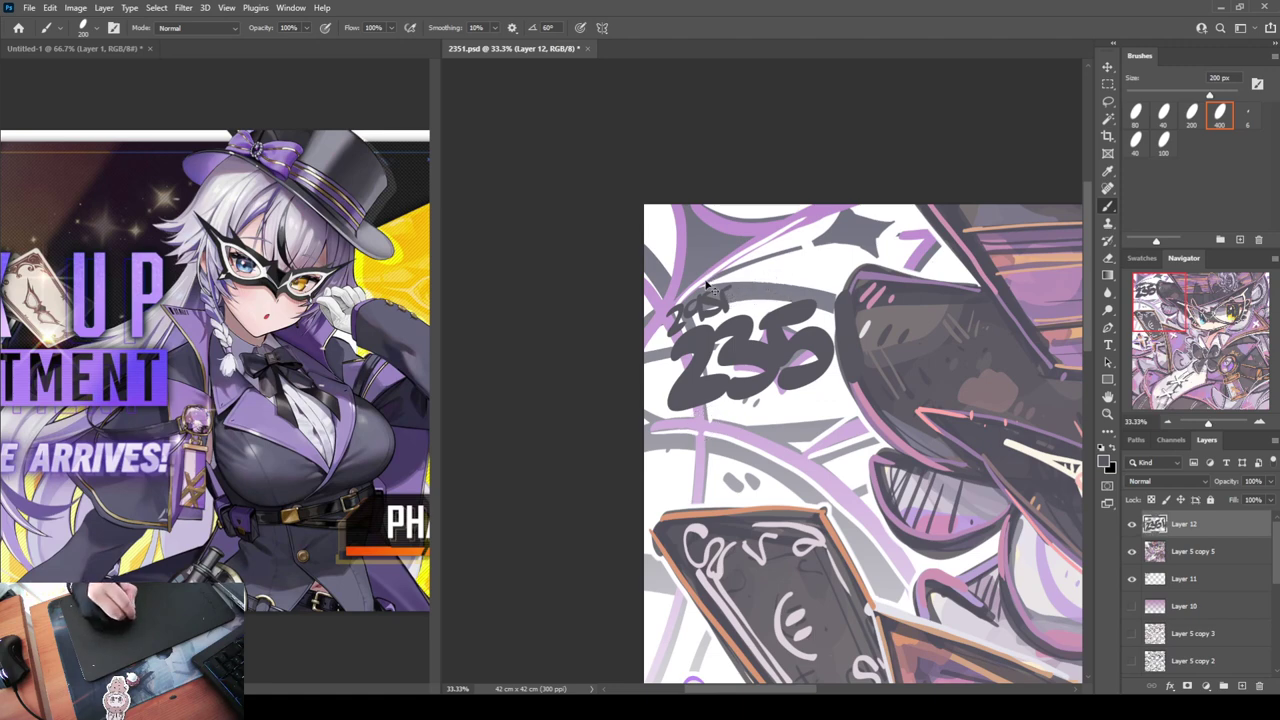
key(ctrl+z)
key(ctrl+z)
key(ctrl+z)
Hand-letter the date 29SEP24 above the number, and the artist's signature with a greeting line below it
mouse_move(671, 294)
mouse_down()
mouse_move(666, 333)
mouse_move(706, 290)
mouse_move(701, 276)
mouse_move(692, 315)
mouse_up()
mouse_move(698, 284)
mouse_down()
mouse_move(718, 316)
mouse_move(740, 290)
mouse_move(812, 290)
mouse_move(828, 250)
mouse_move(836, 296)
mouse_up()
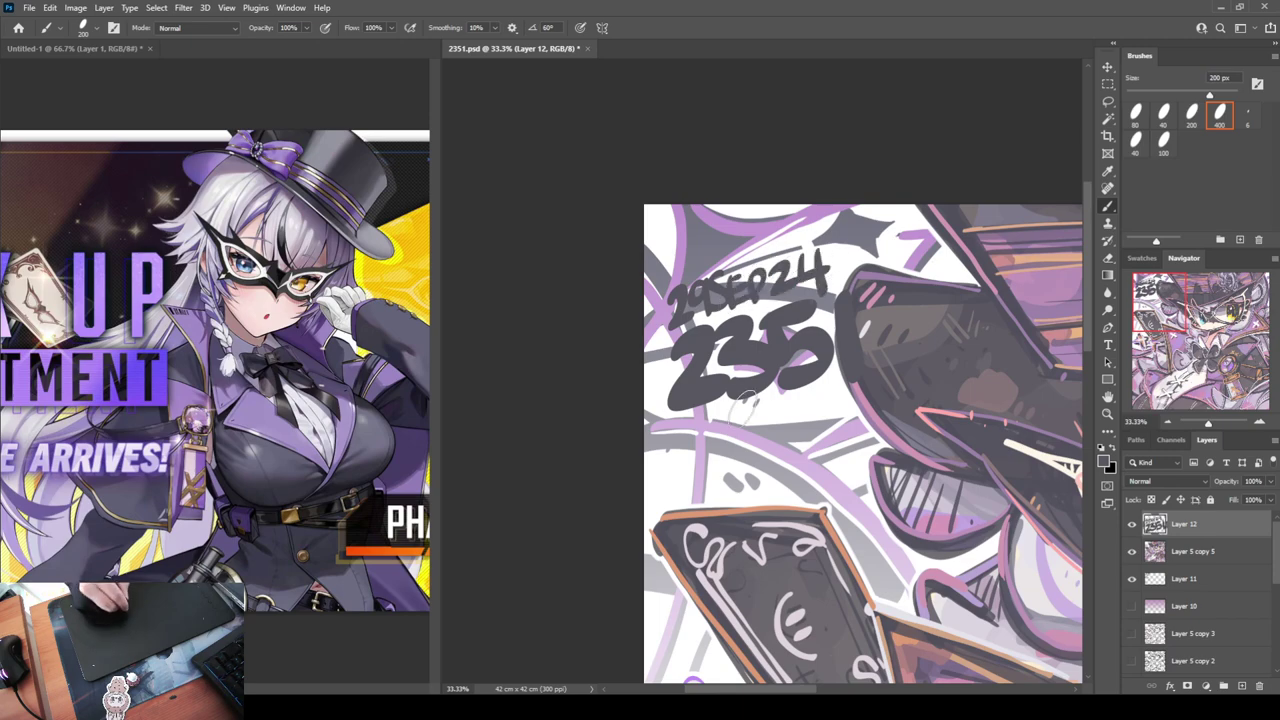
mouse_move(722, 398)
mouse_down()
mouse_move(687, 435)
mouse_move(724, 417)
mouse_move(722, 430)
mouse_move(753, 413)
mouse_move(757, 423)
mouse_move(784, 393)
mouse_move(808, 416)
mouse_up()
mouse_move(838, 380)
mouse_down()
mouse_move(832, 412)
mouse_move(868, 408)
mouse_up()
drag(710, 448, 706, 478)
mouse_move(708, 464)
mouse_down()
mouse_move(753, 443)
mouse_move(786, 455)
mouse_move(830, 431)
mouse_move(837, 455)
mouse_move(882, 420)
mouse_up()
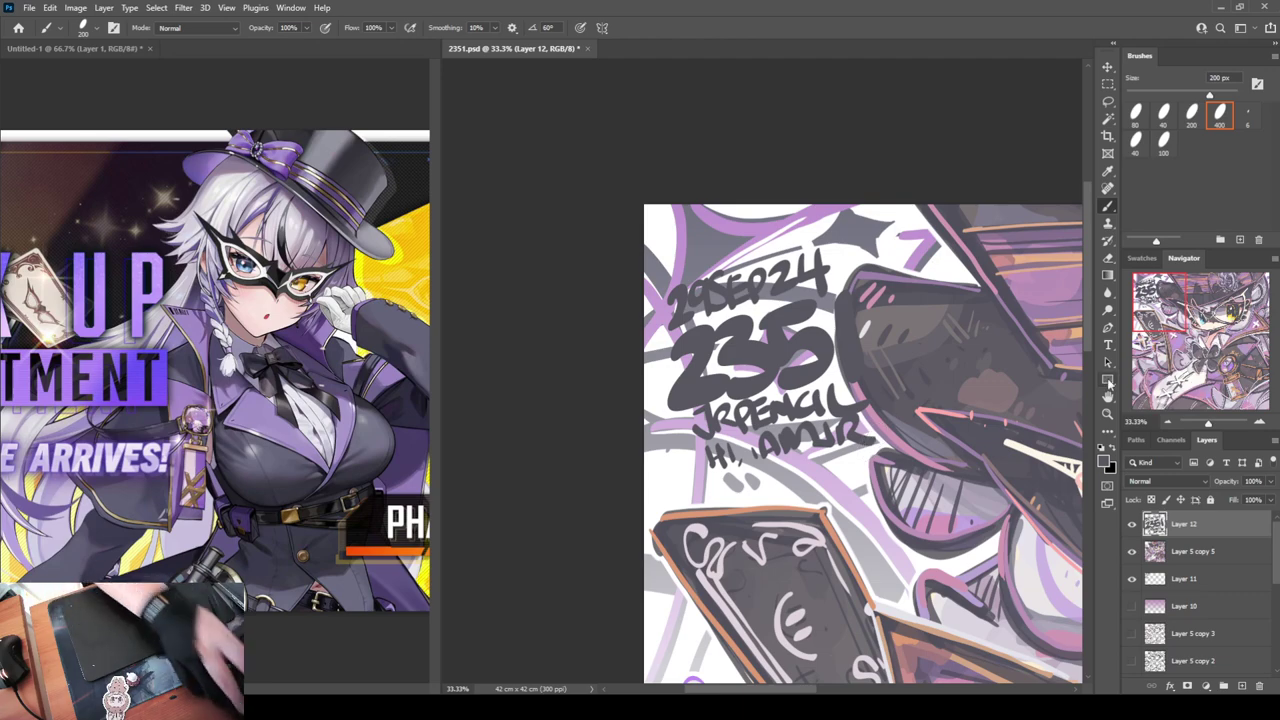
Reshape and reposition the lettering with Free Transform so it sits in the background corner above the card
key(ctrl+minus)
key(ctrl+minus)
key(ctrl+minus)
key(ctrl+t)
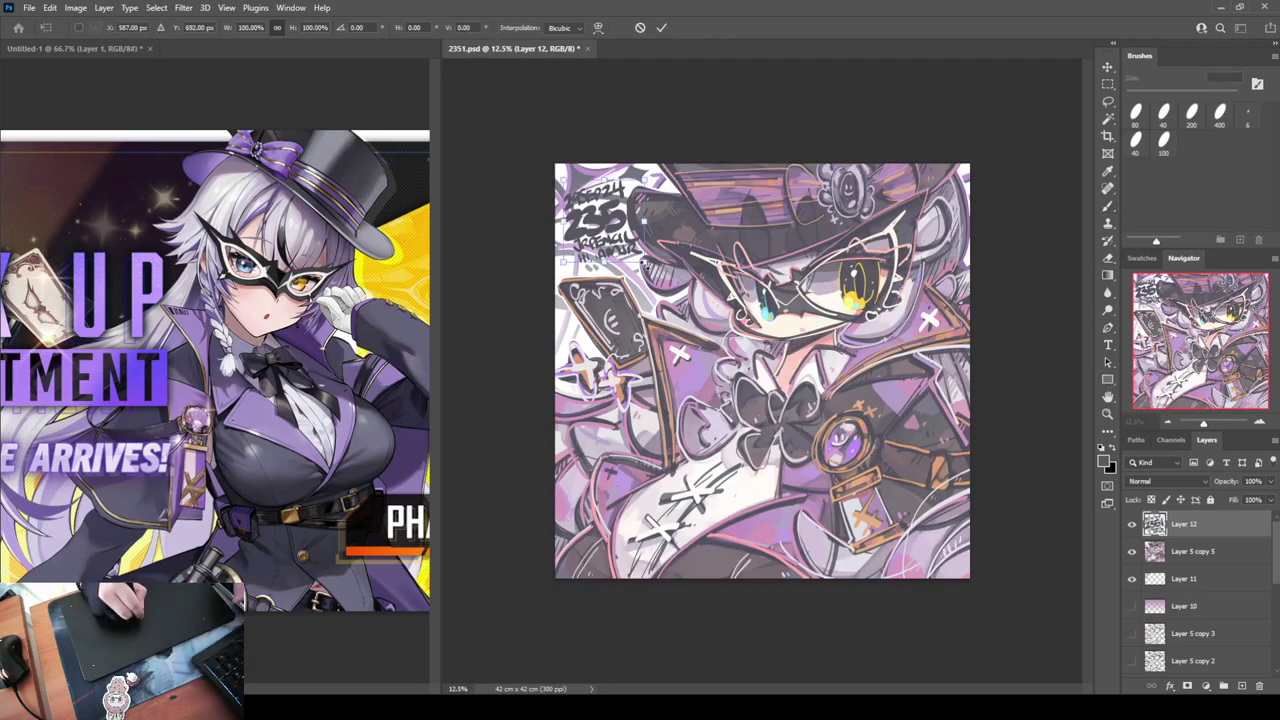
drag(646, 262, 643, 236)
key(Return)
key(b)
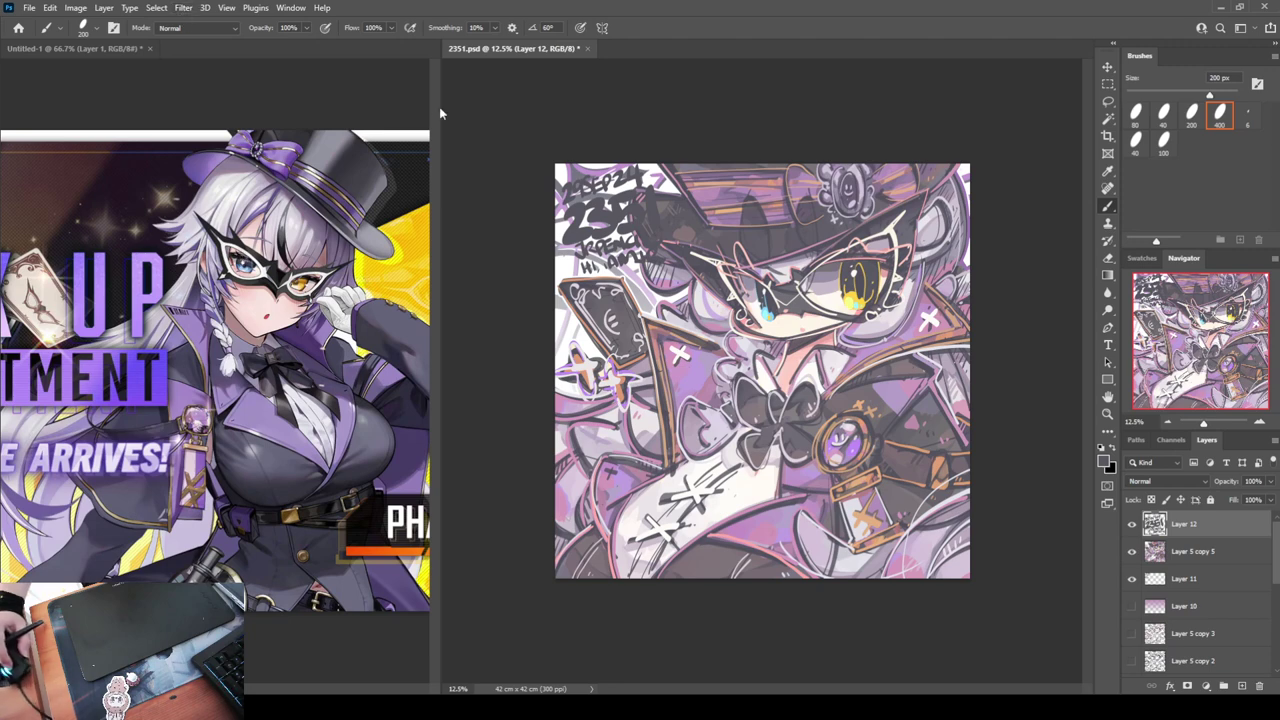
Duplicate the lettering layer, lock the copy's transparent pixels and paint it pinkish purple with a 900 px Brush
key(ctrl+j)
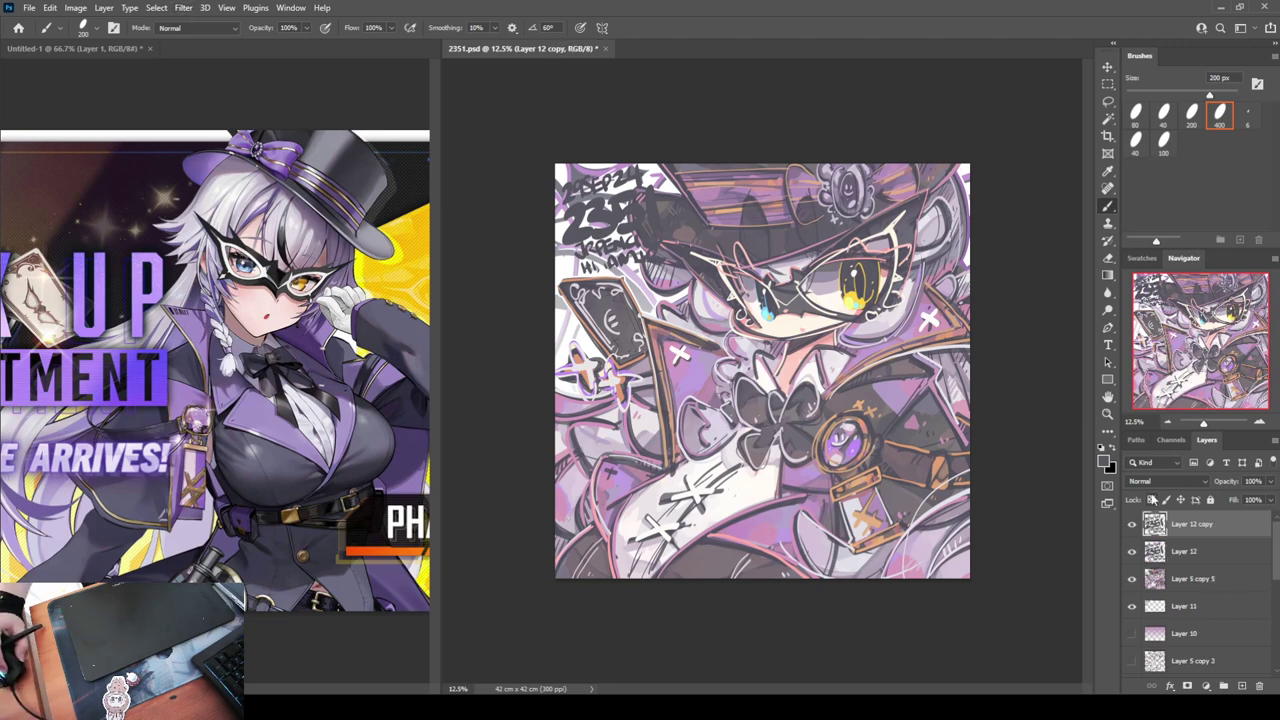
click(1152, 499)
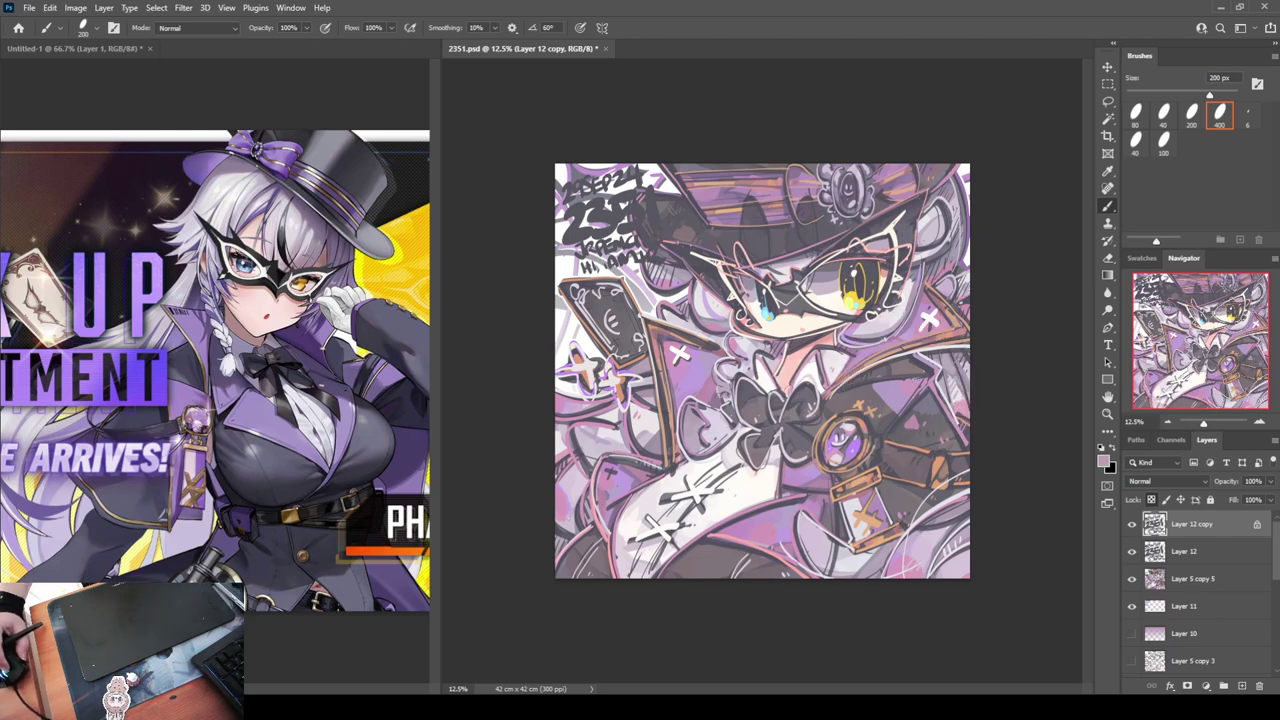
key(bracketright)
mouse_move(668, 245)
mouse_down()
mouse_move(611, 245)
mouse_move(645, 163)
mouse_up()
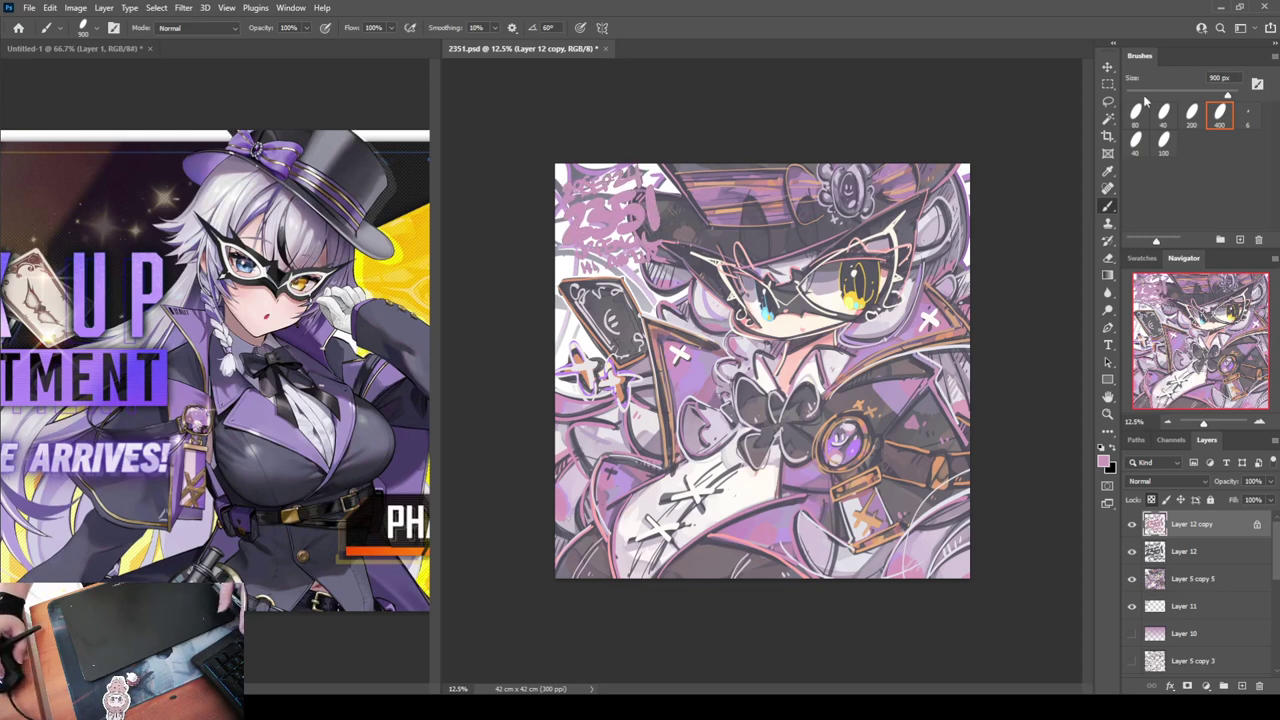
Offset the dark lettering behind the purple copy as a shadow and scale both lettering layers down slightly
key(v)
click(1172, 555)
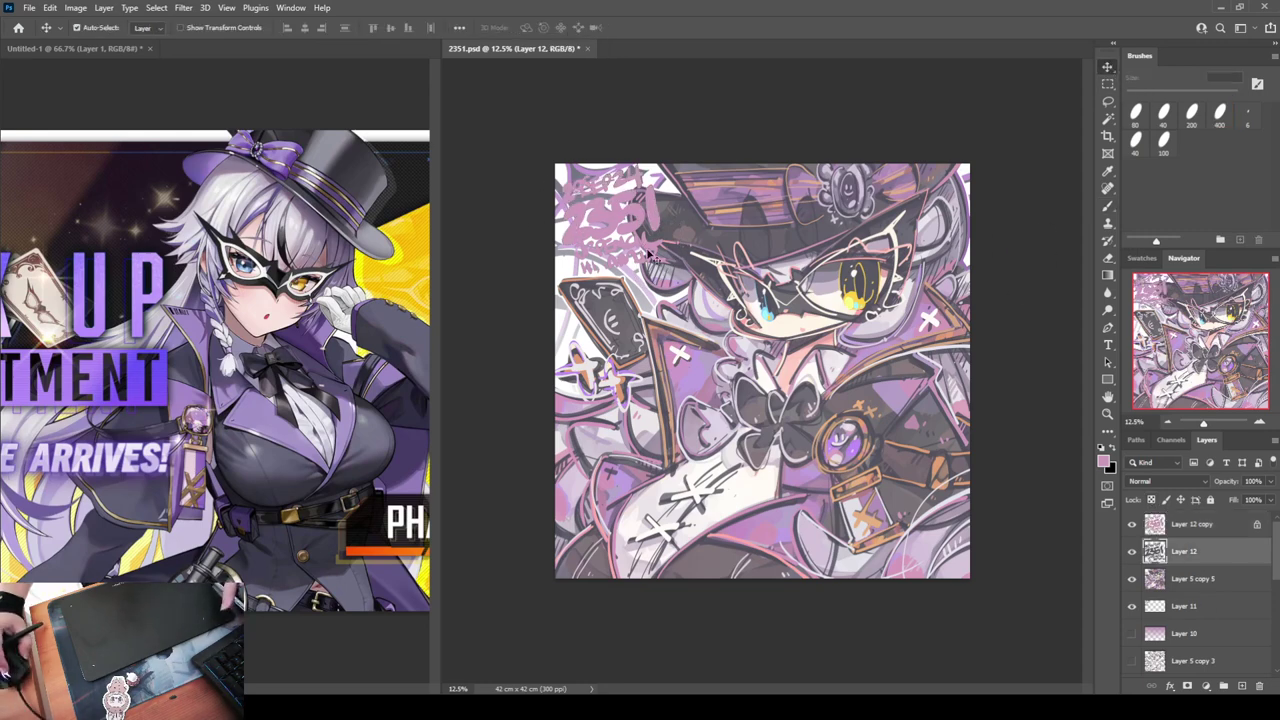
key(ctrl+z)
key(ctrl+z)
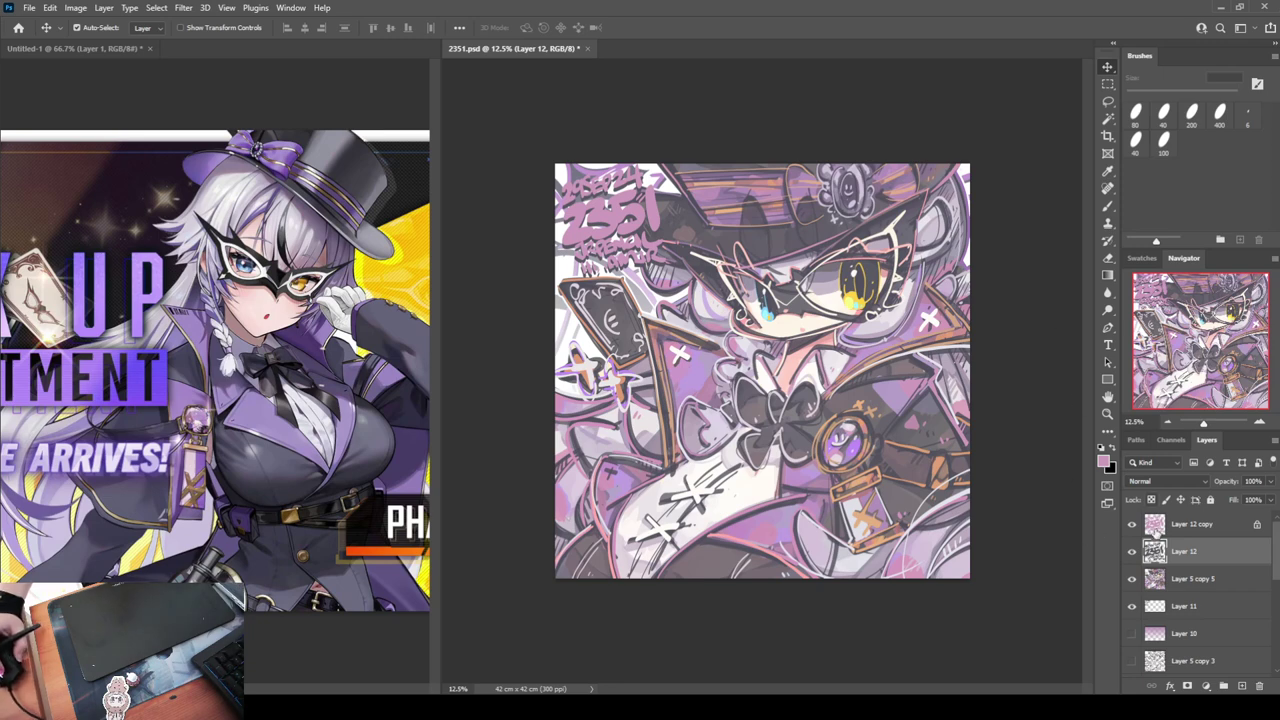
shift+click(1162, 532)
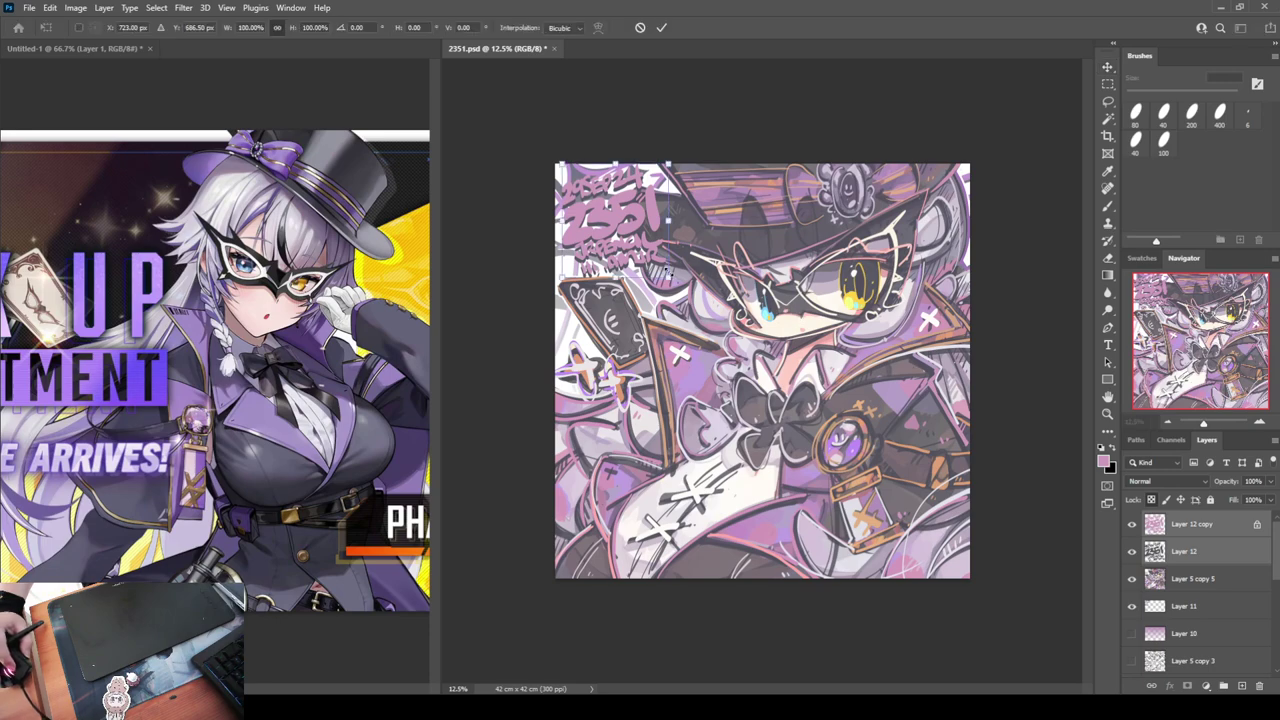
Lock the transparent pixels of the lettering copy again and repaint it in a brighter purple with the 900 px Brush
click(1179, 529)
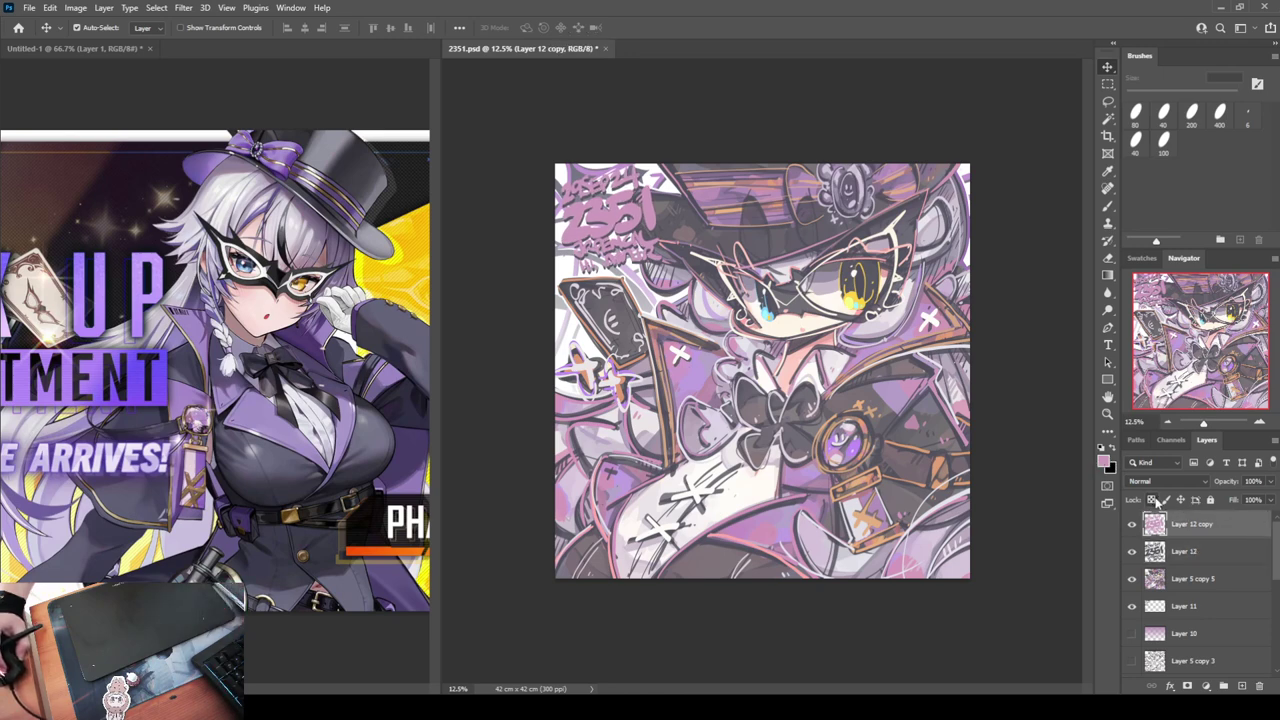
key(b)
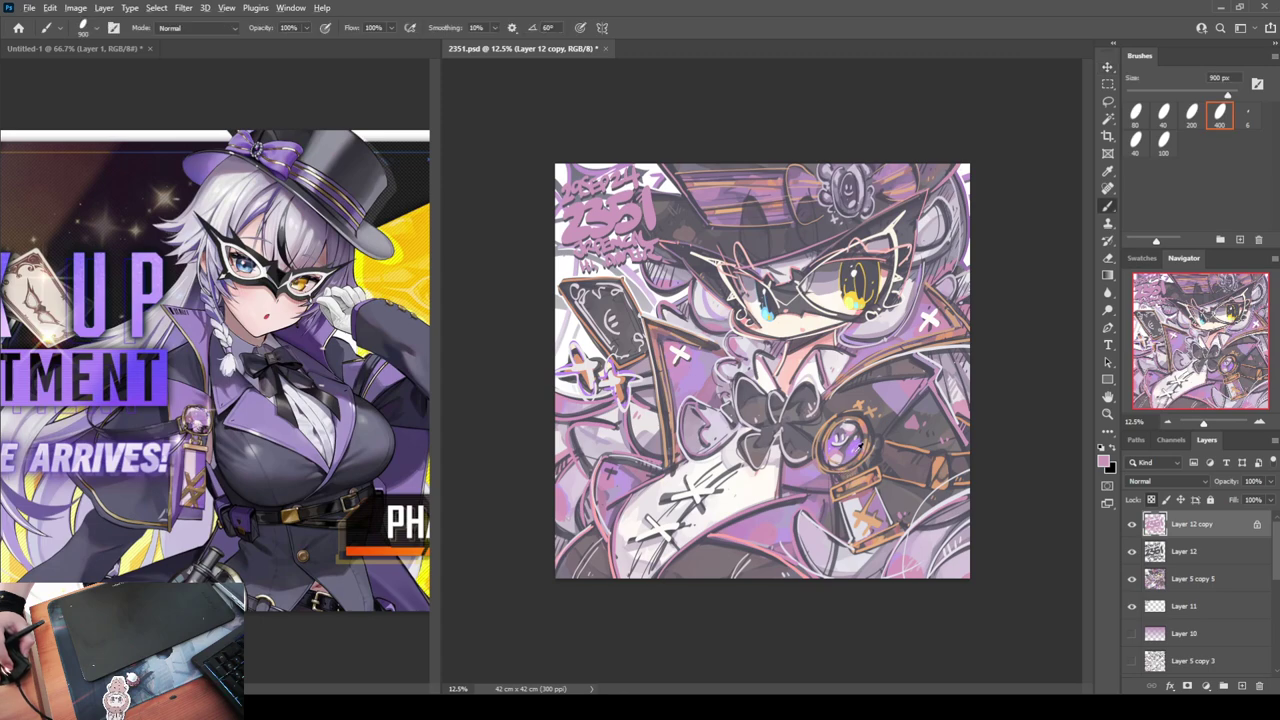
alt+click(857, 445)
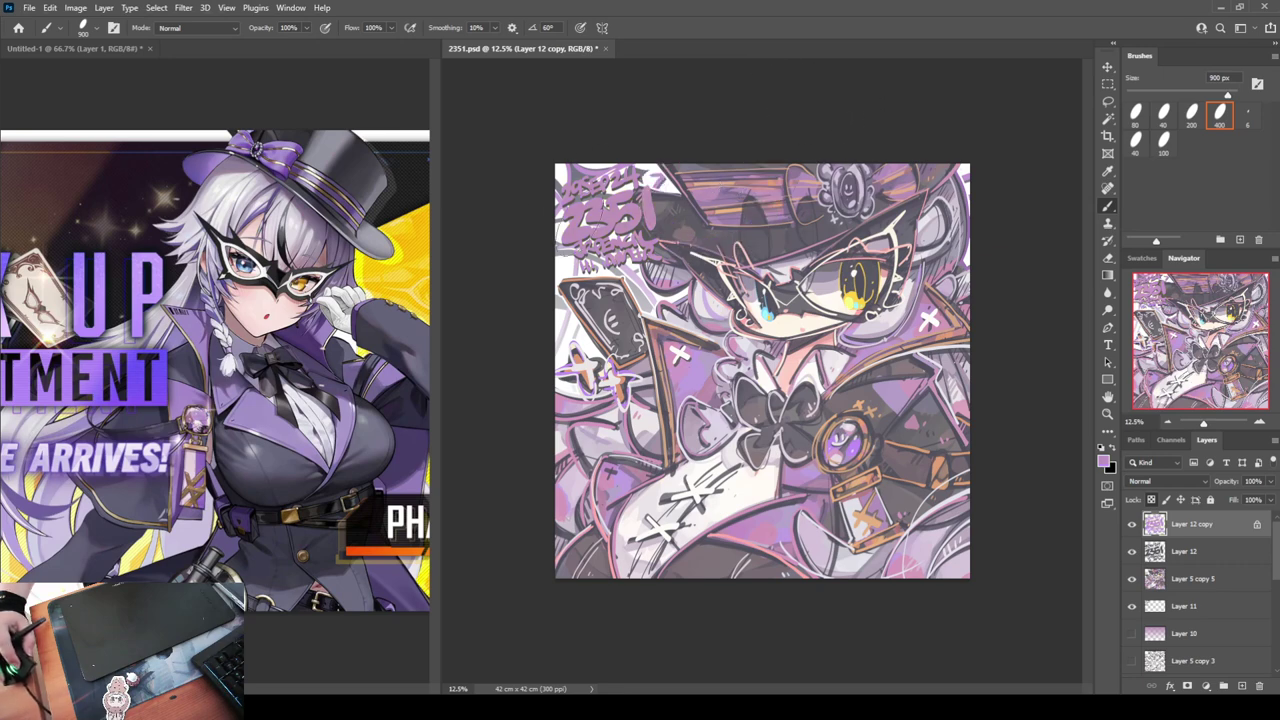
key(i)
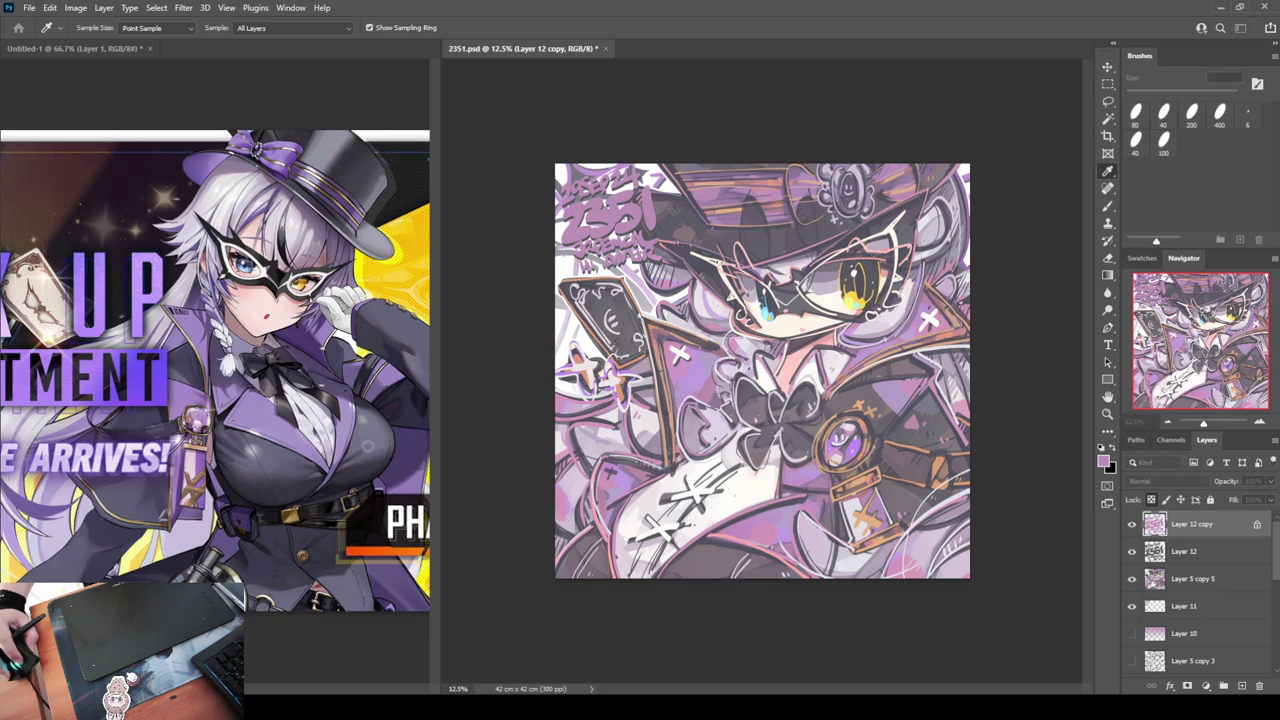
key(b)
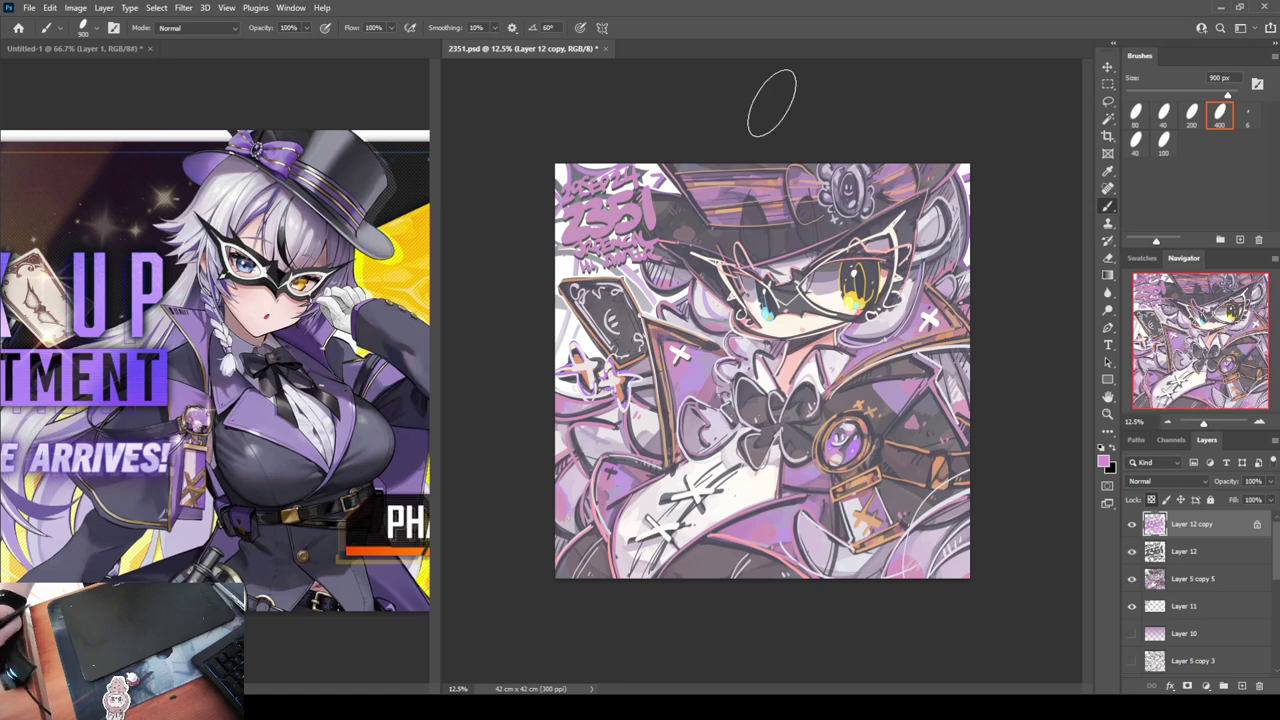
scroll(1189, 607, down, 5)
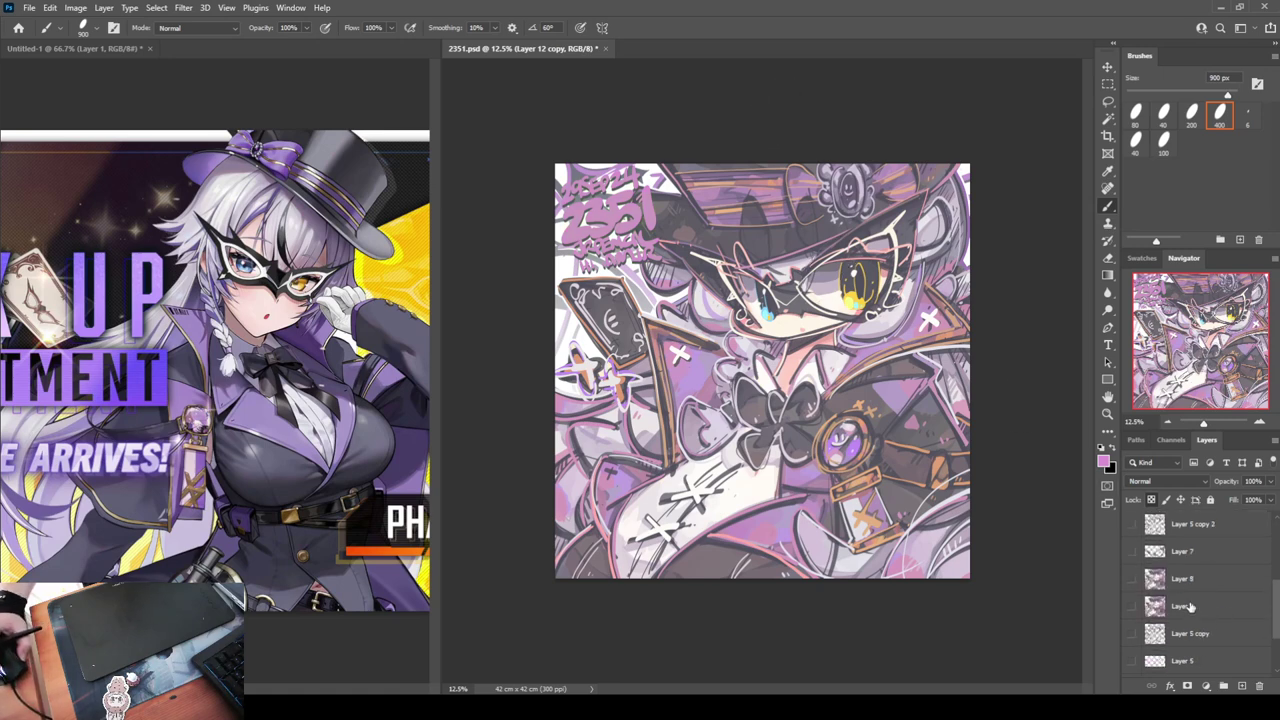